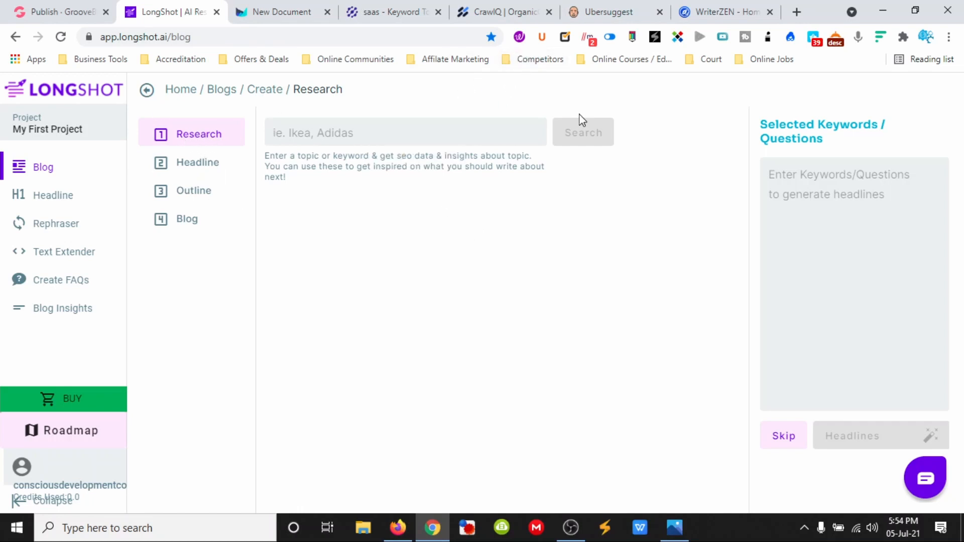
Step: Look at the WriterZen home page and the Ubersuggest keyword overview for "what is software as a service"
left_click(714, 16)
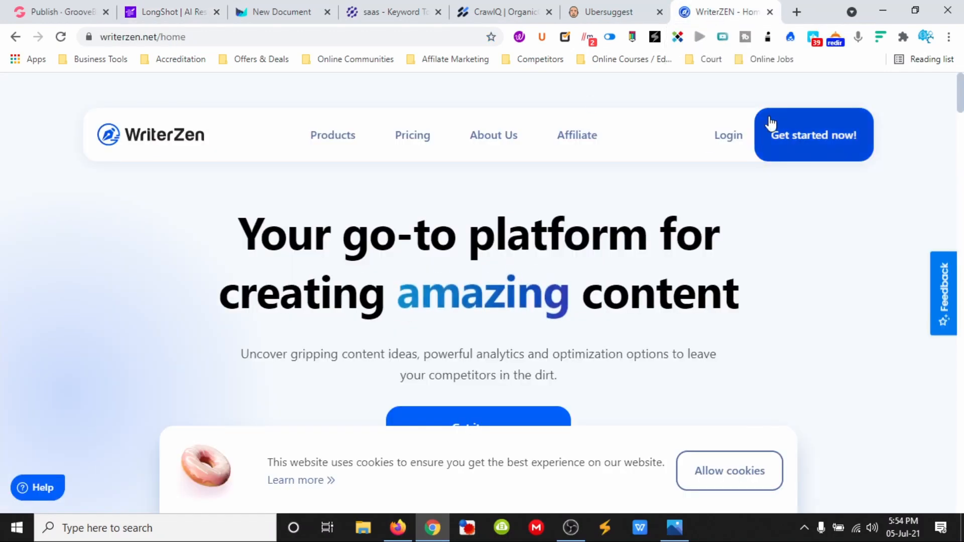
left_click(617, 13)
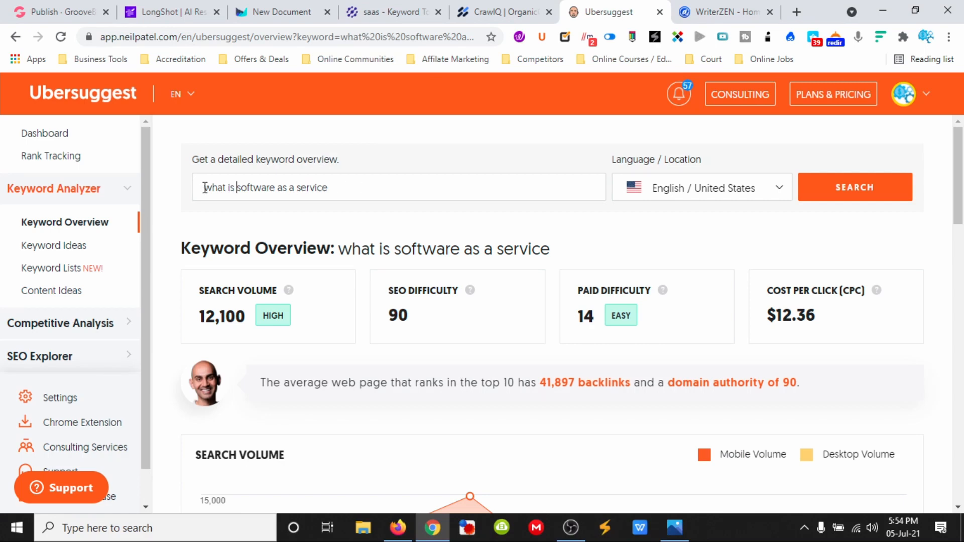
left_click_drag(204, 187, 346, 191)
left_click(347, 191)
Step: Switch to CrawlQ and review the Organic Competition Wizard's search results and related trending topics for "what is Service as a Service"
left_click(505, 14)
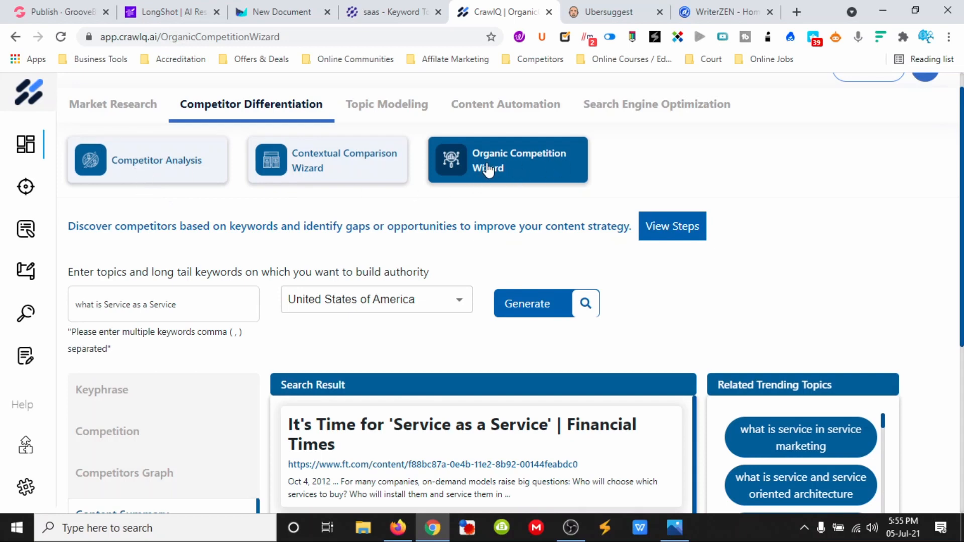
scroll(477, 225, "down", 1)
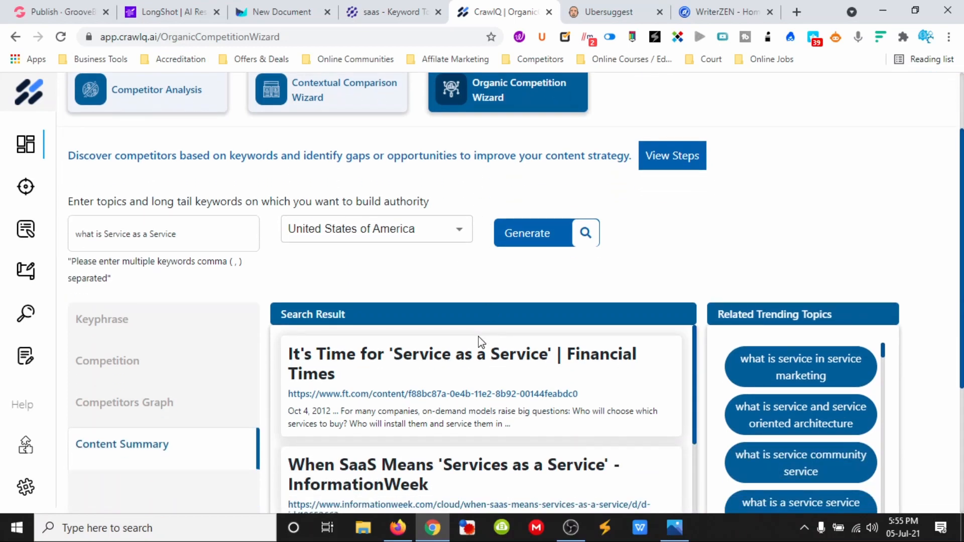
scroll(478, 343, "down", 1)
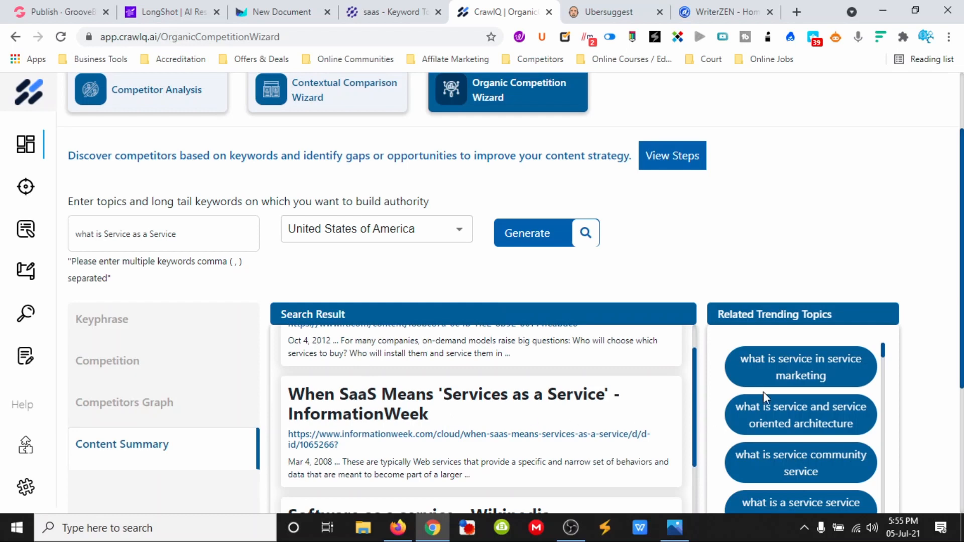
scroll(761, 382, "down", 1)
scroll(759, 397, "down", 2)
scroll(758, 405, "up", 3)
scroll(424, 423, "up", 1)
scroll(423, 423, "up", 2)
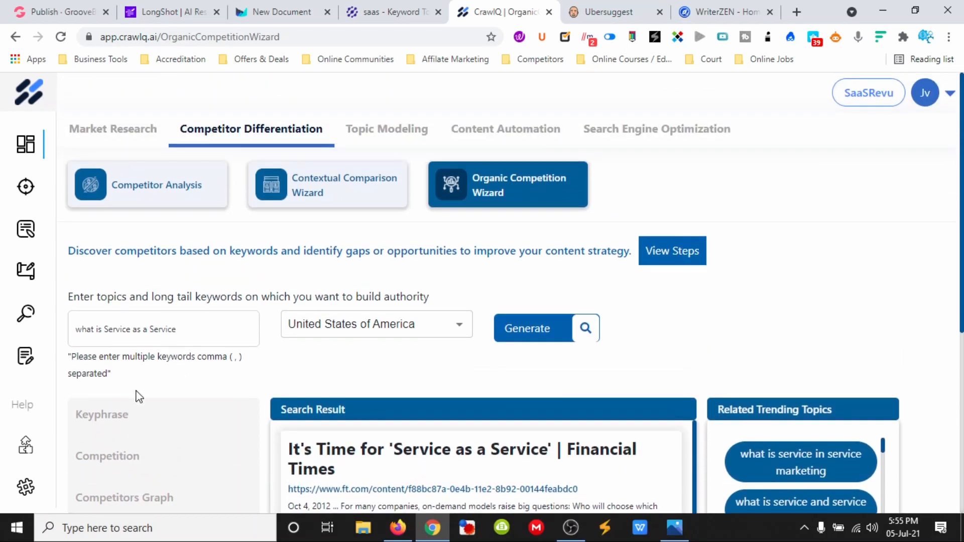
Step: Glance at NeuralText's keyword ideas, then create the prefilled Outranking SEO document for the query "What is Software as a Service (SaaS)"
left_click(394, 13)
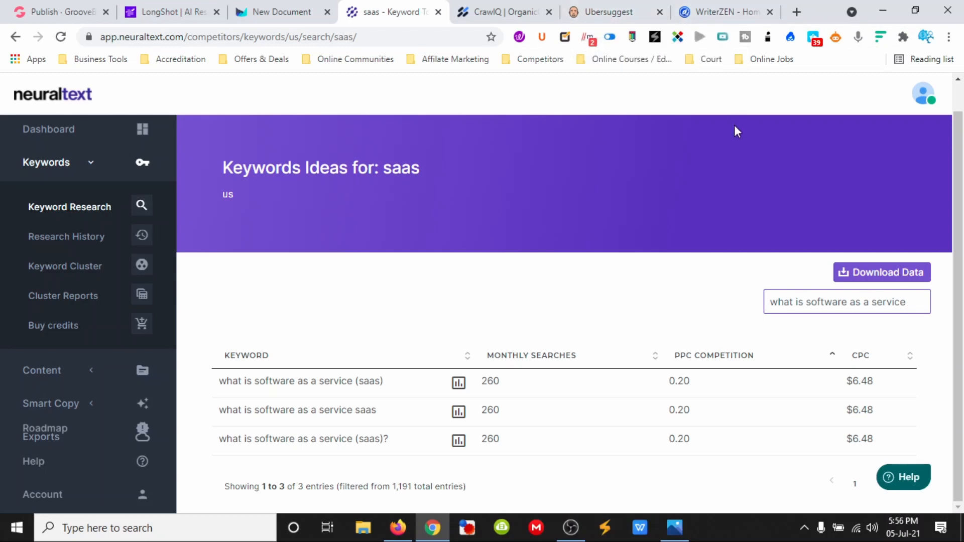
key("ctrl+shift+Tab")
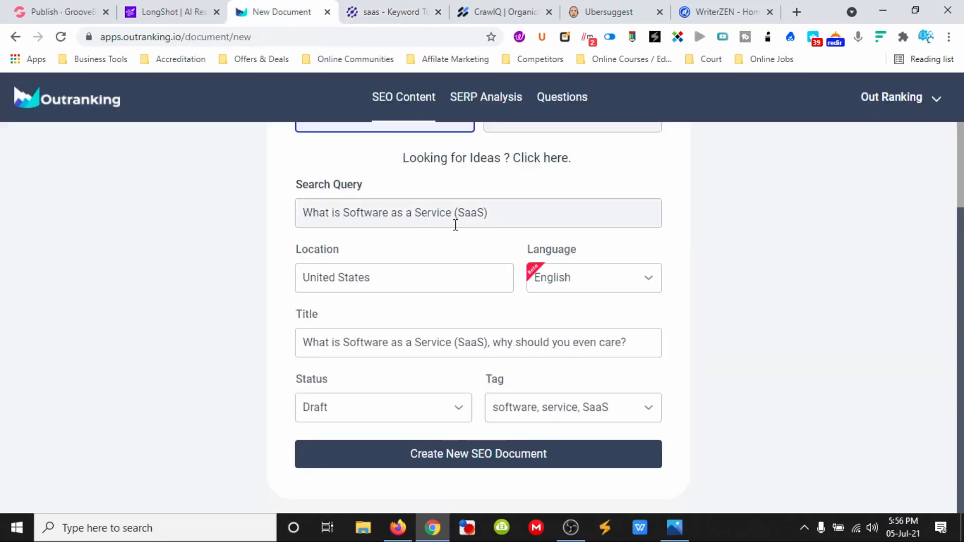
scroll(360, 252, "up", 3)
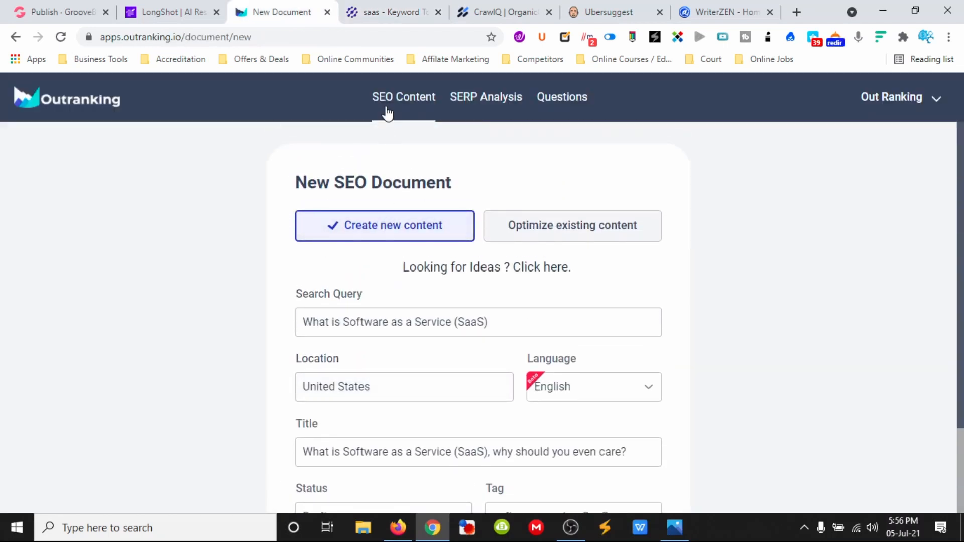
scroll(336, 285, "down", 2)
scroll(337, 284, "down", 1)
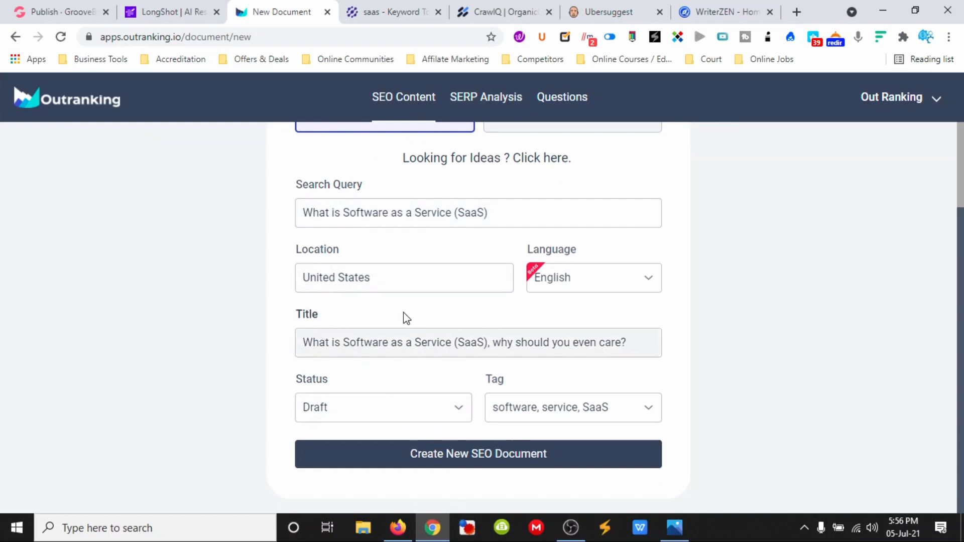
left_click(476, 454)
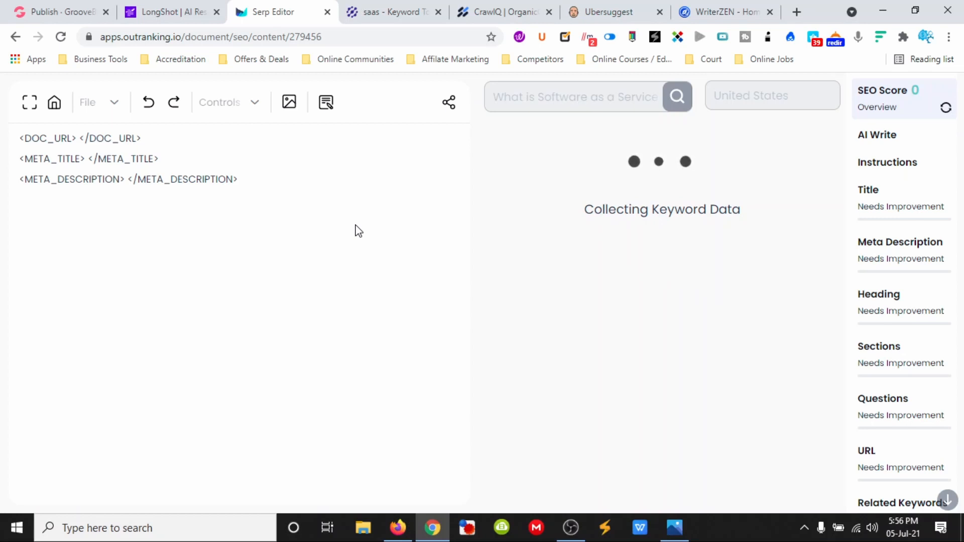
Step: Switch to LongShot and try "What is Software as a Service (SaaS" as the research topic, shortening it to "Software as a Service"
type("What is S")
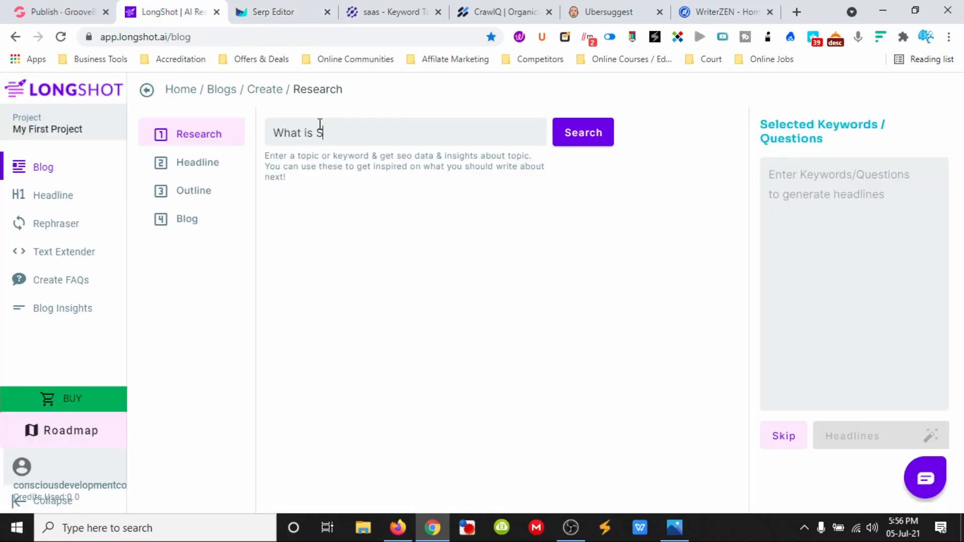
type("oftware as a Ser")
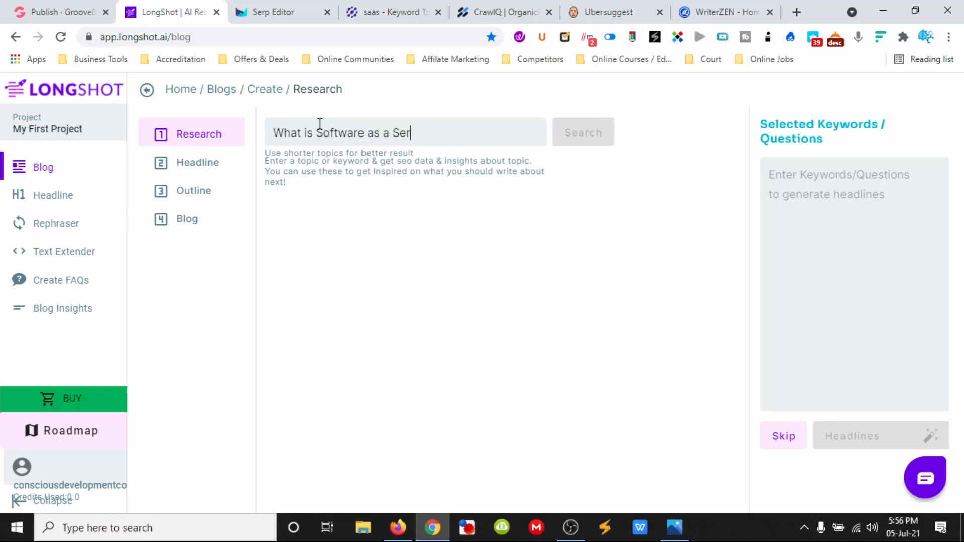
type("vi")
key("BackSpace")
type("vice (SaaS")
left_click_drag(437, 133, 486, 133)
key("BackSpace")
left_click_drag(314, 132, 145, 145)
key("BackSpace")
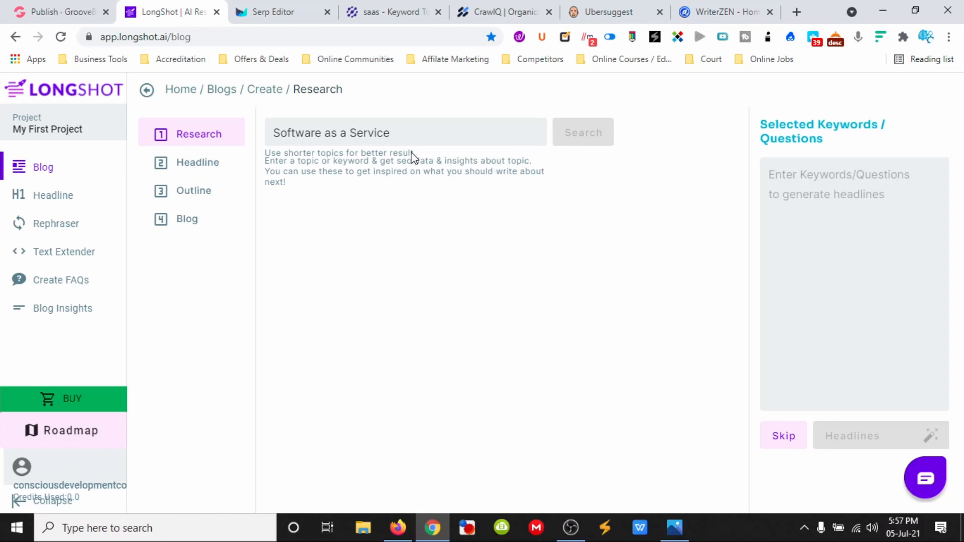
Step: Replace the research topic with "SaaS" and run the search
triple_click(357, 133)
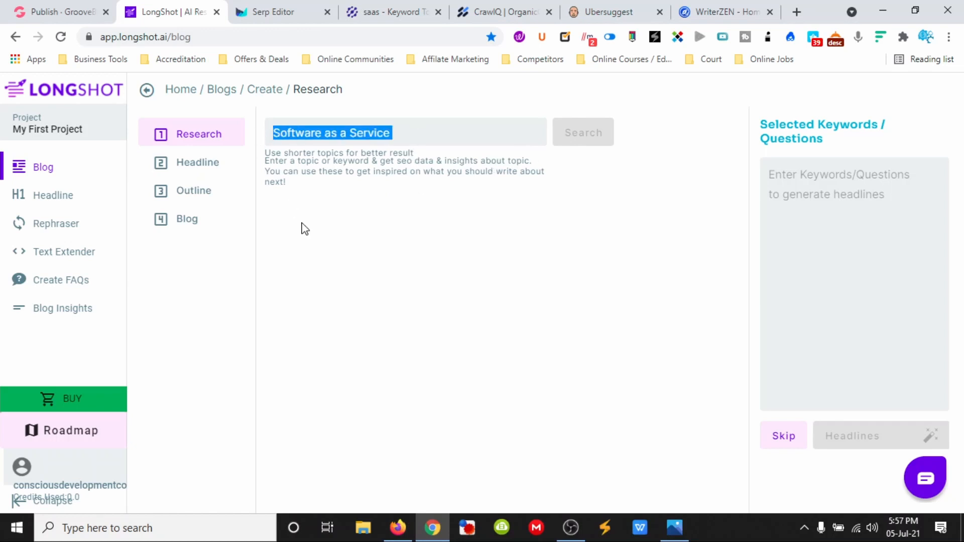
type("SaaS")
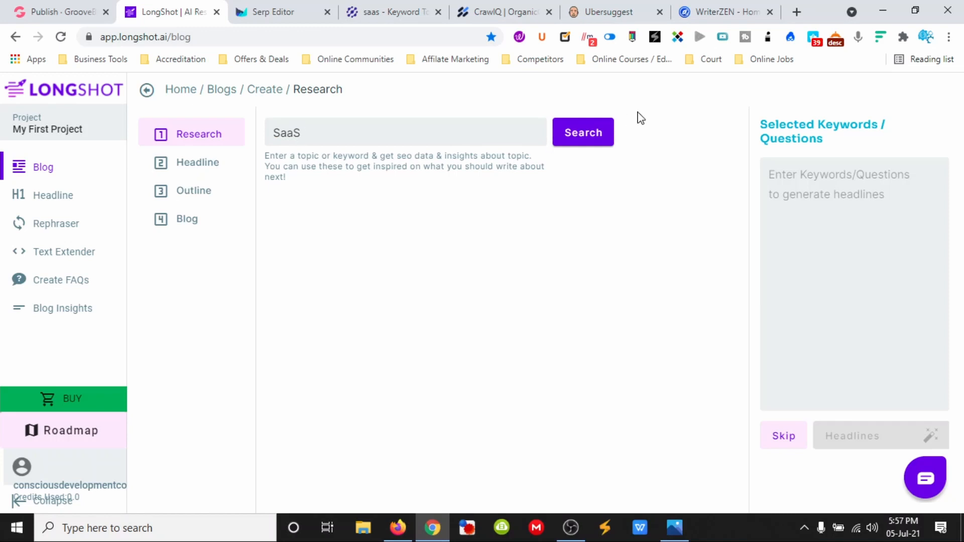
left_click(570, 137)
Step: Set the research topic to "Software Service" and search for its keywords and questions
type("Software as a Ser")
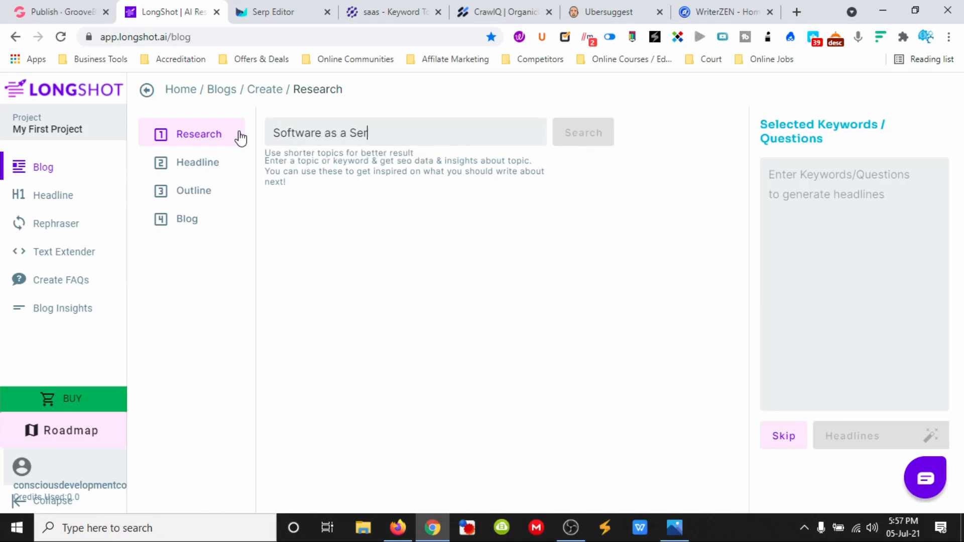
key("BackSpace")
key("BackSpace")
key("BackSpace")
key("BackSpace")
key("BackSpace")
key("BackSpace")
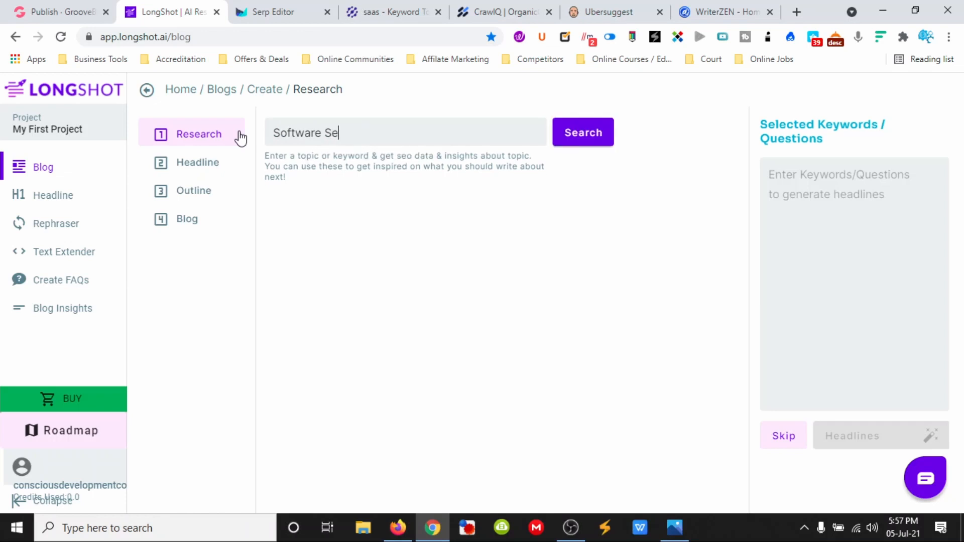
type("Servioce")
type("as a")
key("BackSpace")
key("BackSpace")
key("BackSpace")
key("BackSpace")
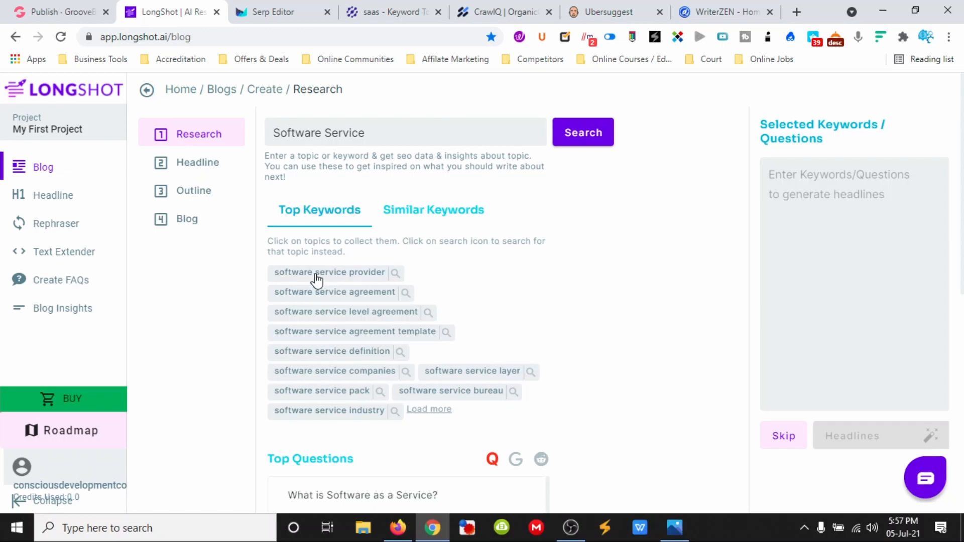
Step: Review the top keywords, similar keywords and top questions for the "Software Service" topic
scroll(378, 358, "down", 1)
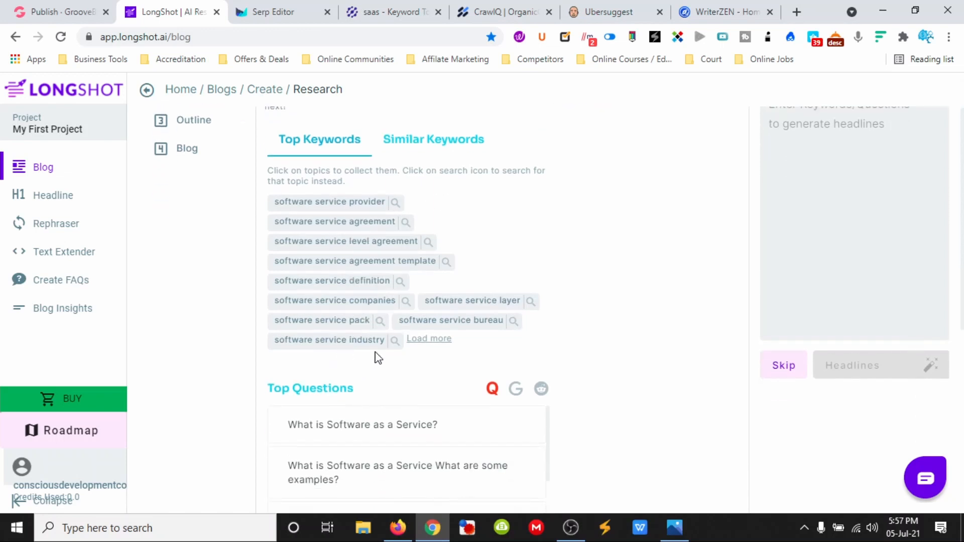
scroll(333, 344, "up", 1)
left_click(426, 221)
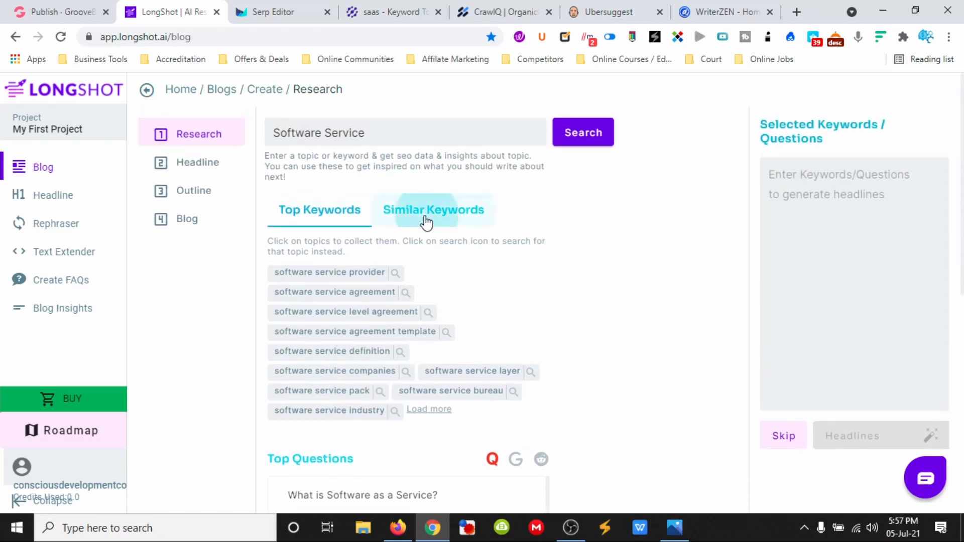
scroll(366, 344, "down", 3)
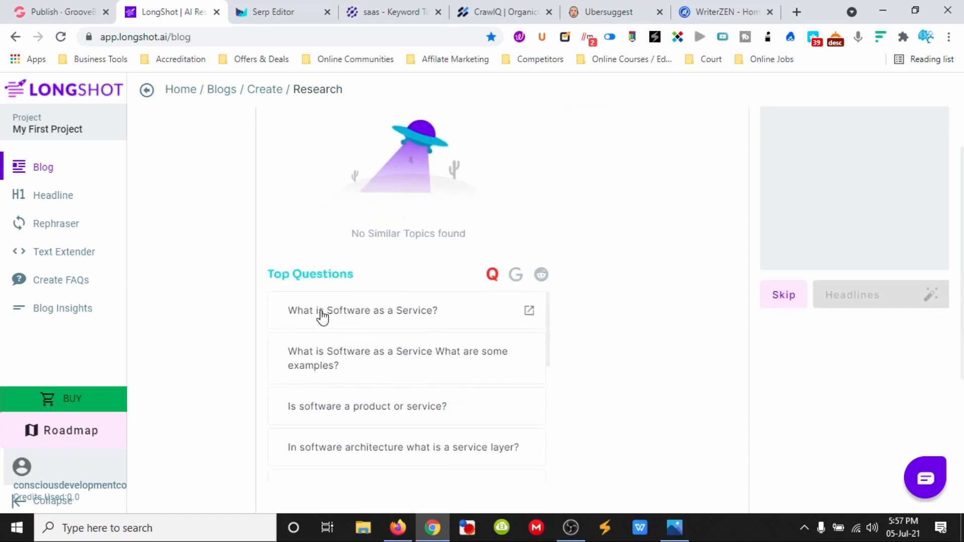
scroll(458, 286, "up", 1)
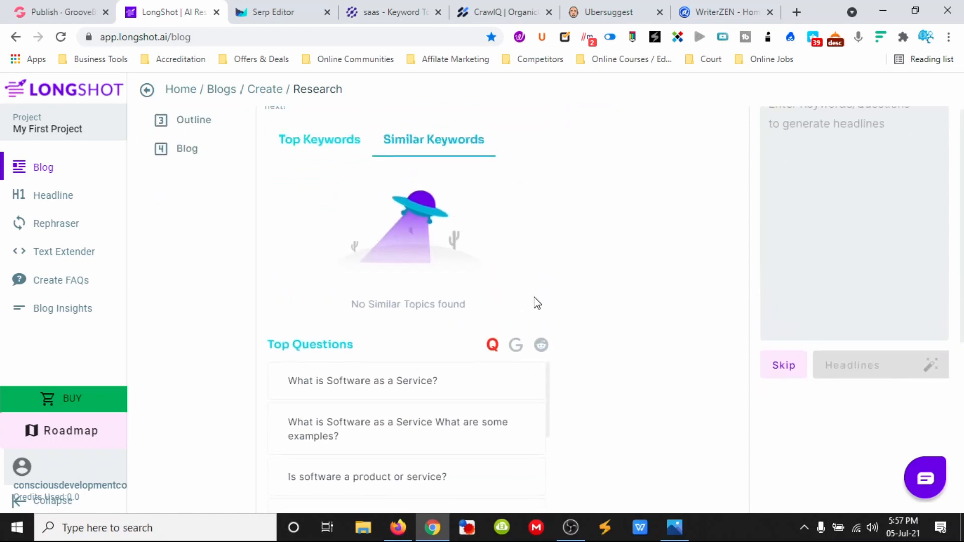
scroll(458, 290, "down", 2)
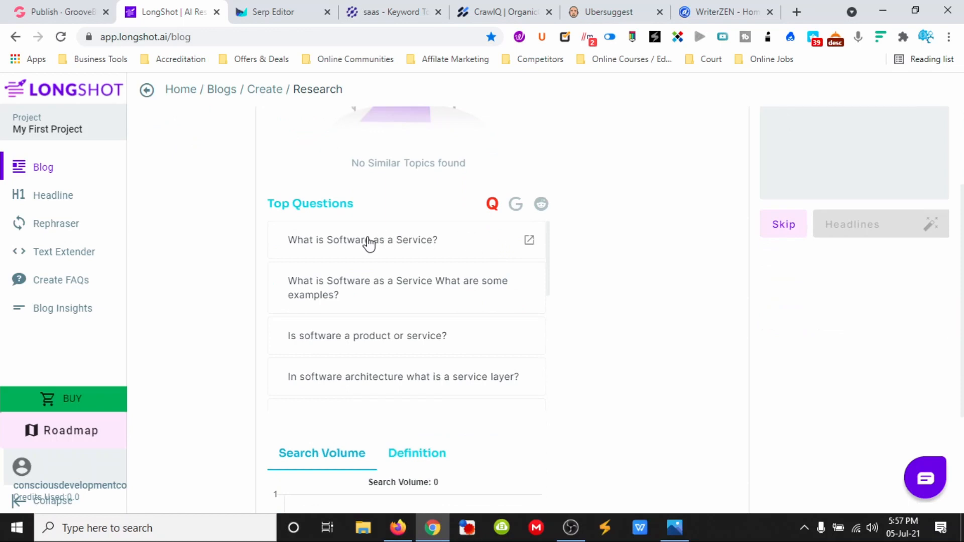
Step: Open the source page of the question "What is Software as a Service?" on Quora and skim its answers
left_click(530, 241)
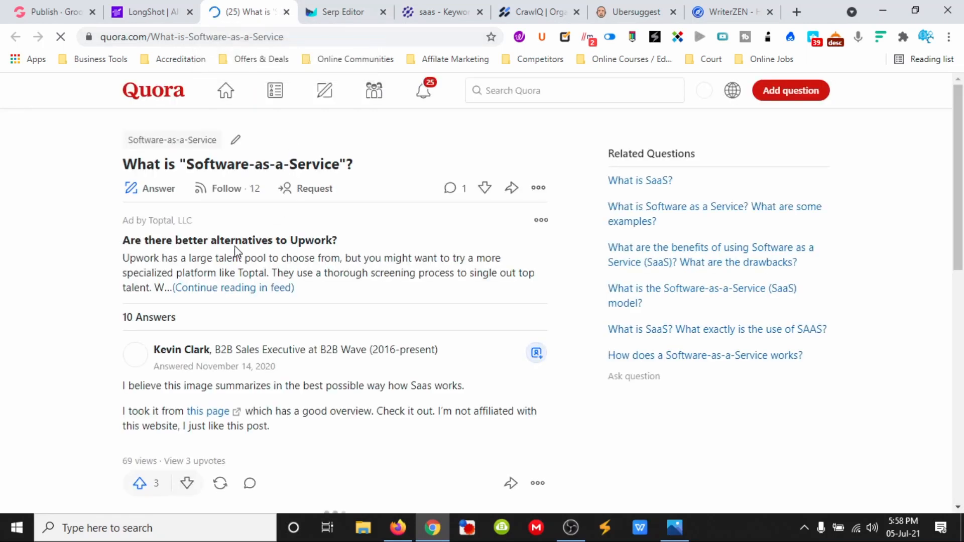
scroll(301, 362, "down", 1)
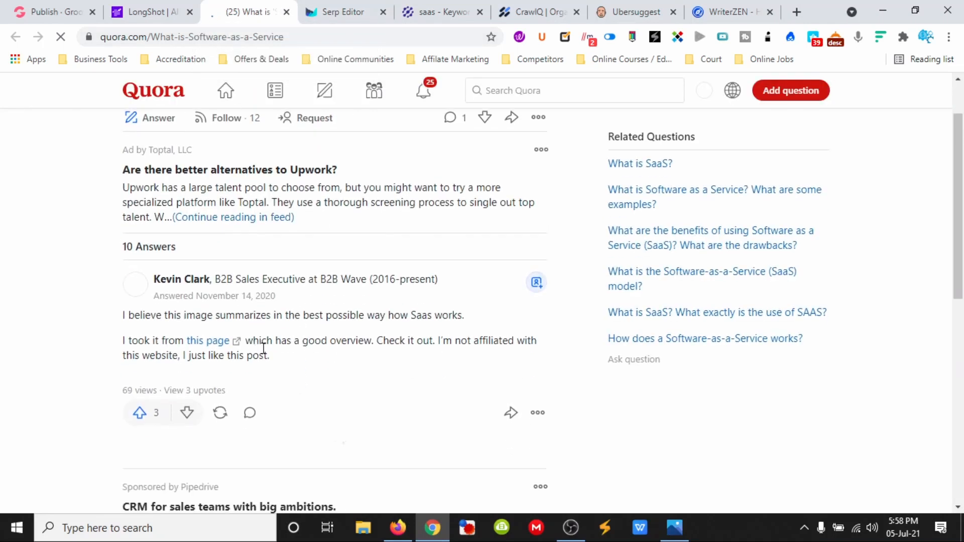
scroll(307, 215, "up", 1)
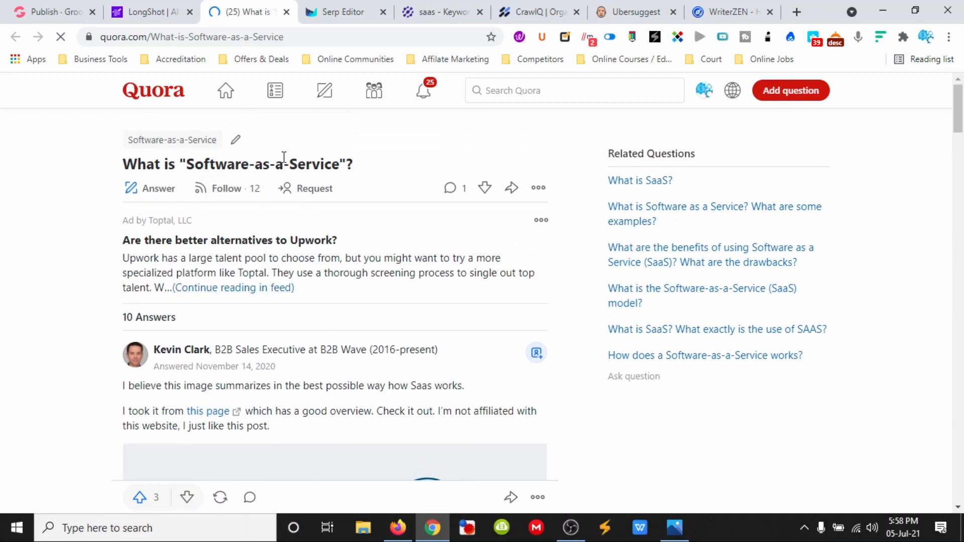
scroll(317, 271, "down", 2)
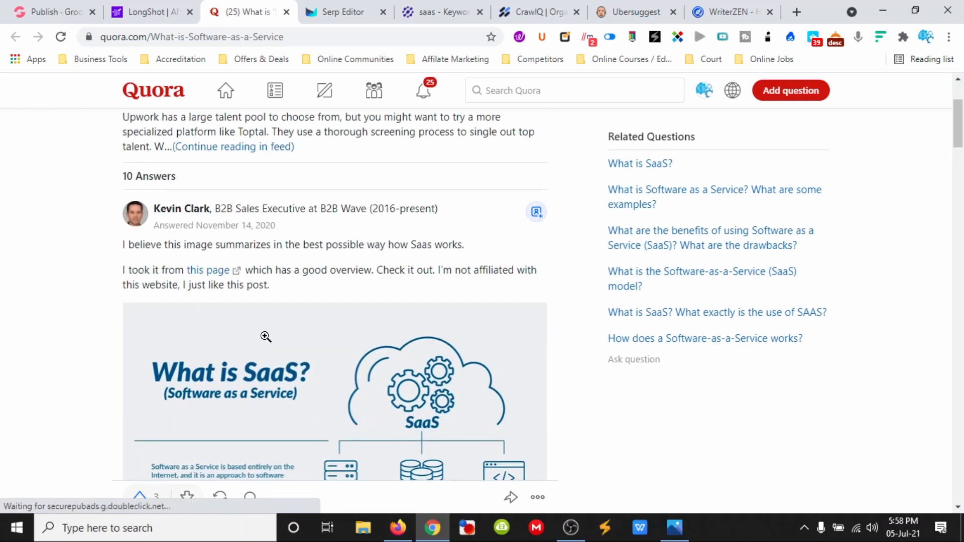
scroll(301, 347, "down", 2)
scroll(322, 357, "up", 4)
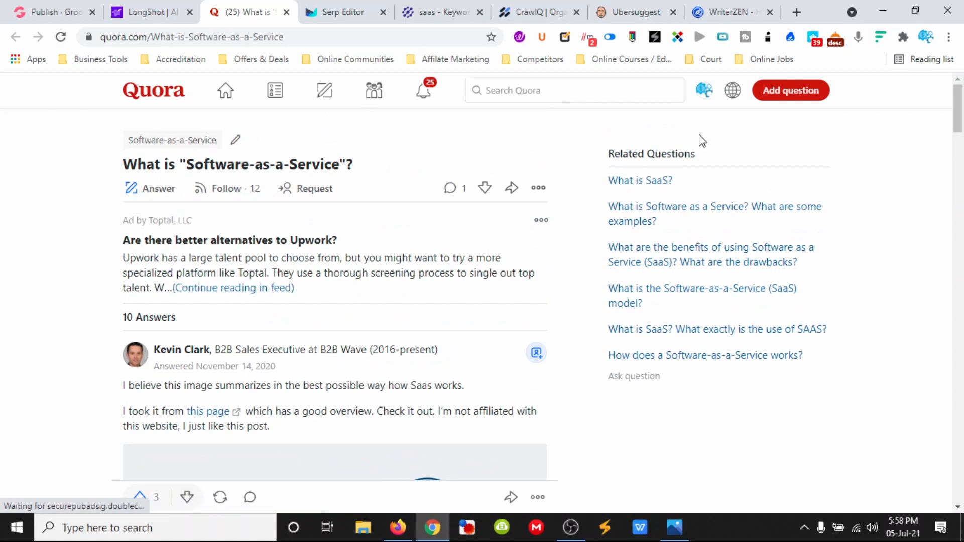
Step: Back in LongShot, add "What is Software as a Service?" to the selected keywords and questions, keeping only one copy
left_click(138, 11)
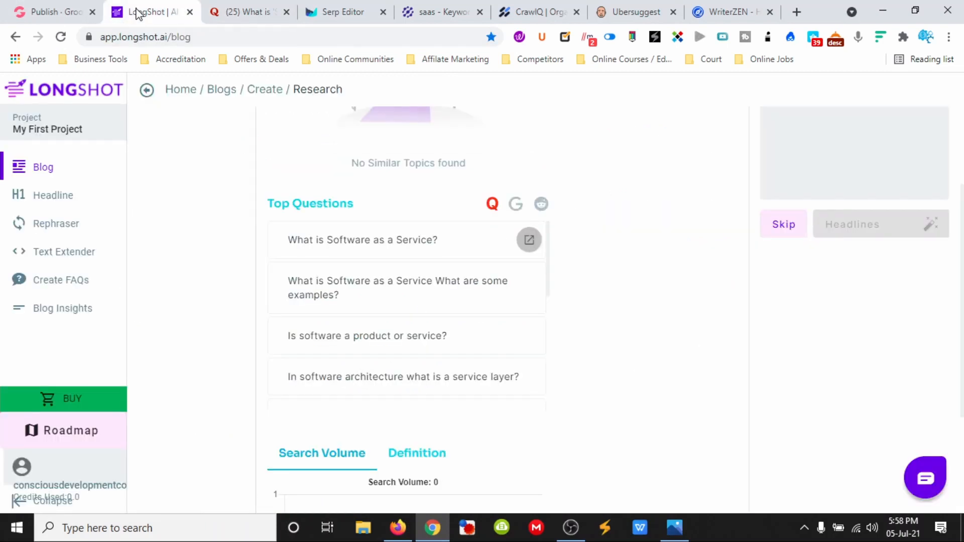
left_click(353, 247)
scroll(352, 247, "up", 4)
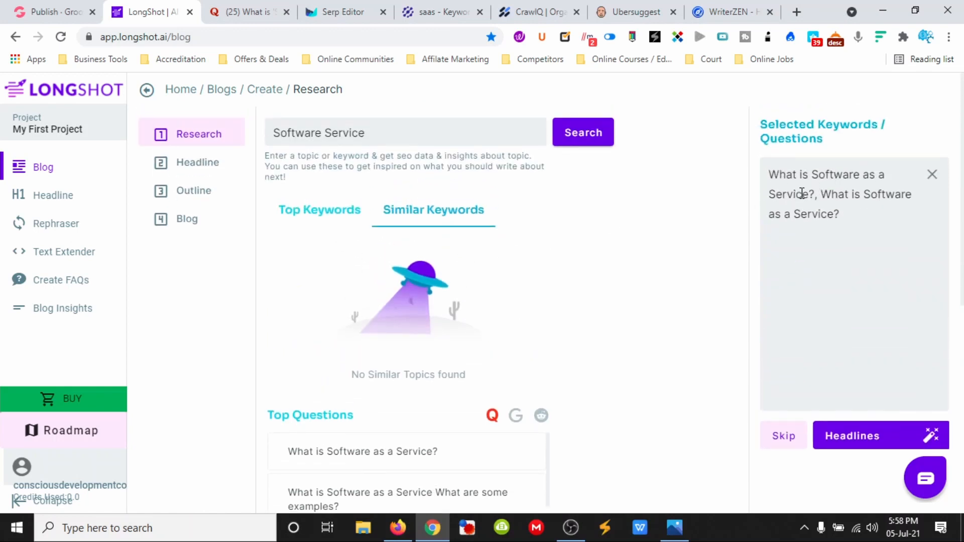
left_click_drag(826, 192, 846, 211)
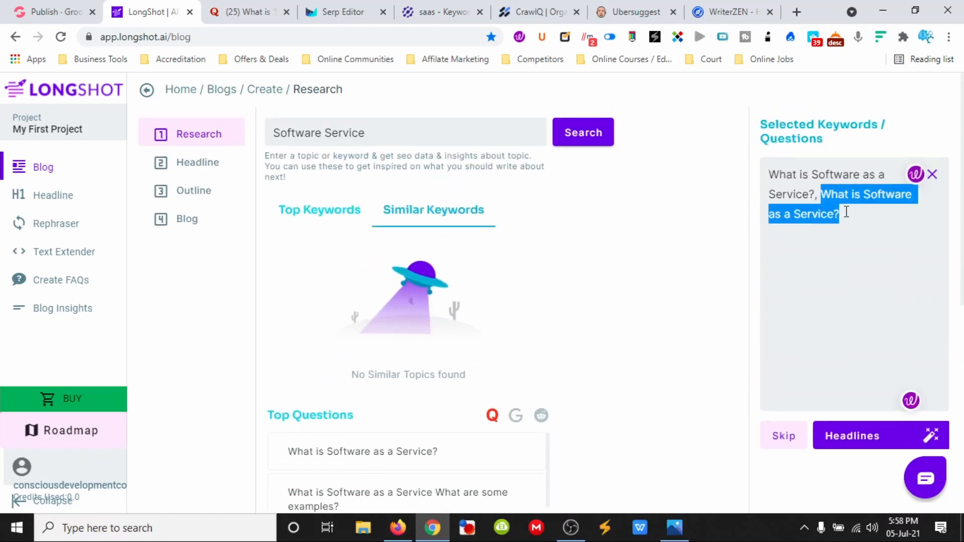
key("BackSpace")
key("BackSpace")
key("BackSpace")
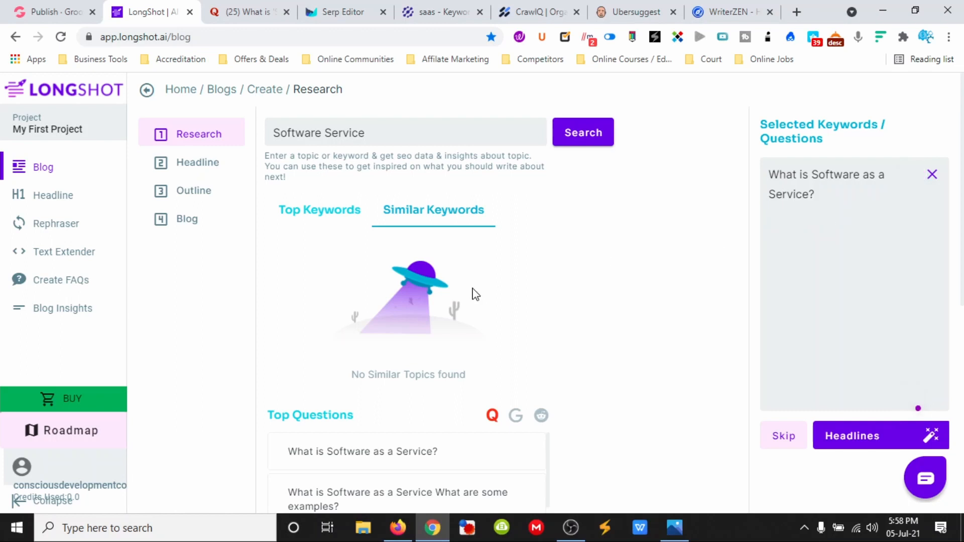
Step: Generate headlines from the selected question and choose "10 Reasons Why Your Business Should Start Using Software as a Service"
scroll(397, 301, "down", 3)
scroll(431, 334, "down", 3)
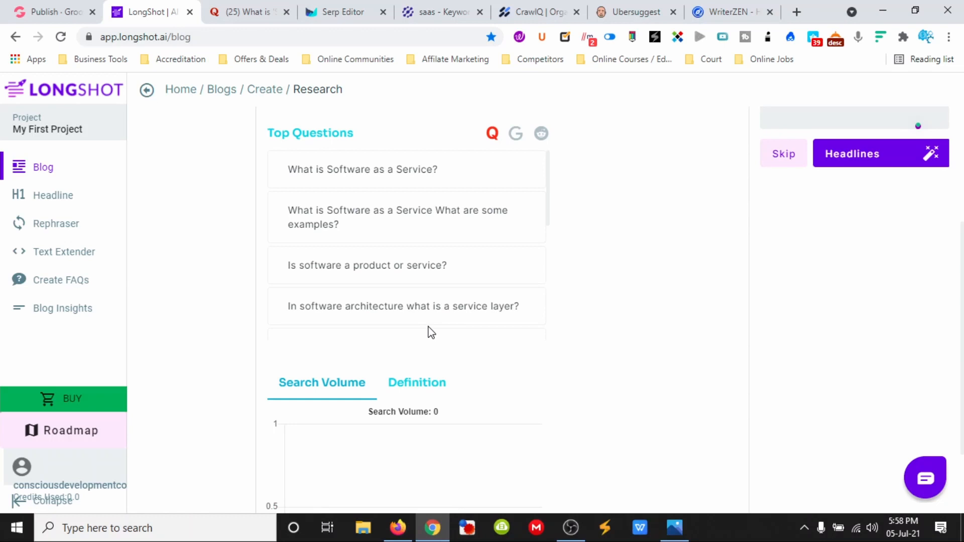
scroll(436, 302, "down", 3)
scroll(440, 302, "down", 3)
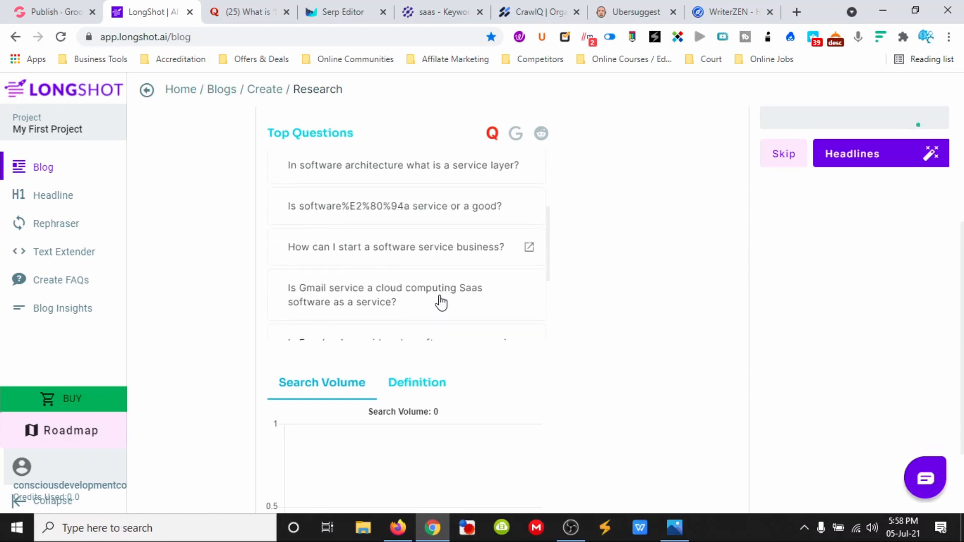
scroll(415, 283, "down", 3)
scroll(621, 289, "up", 5)
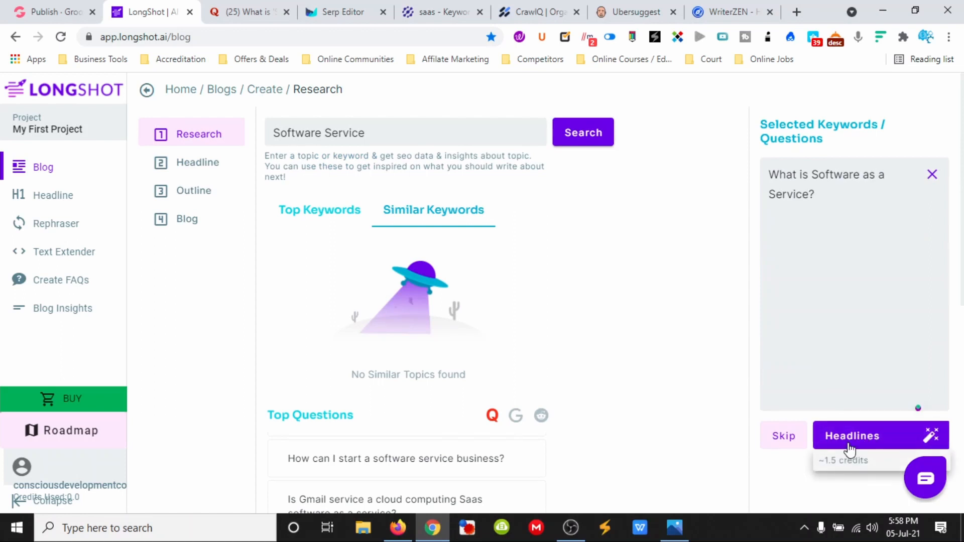
left_click(855, 436)
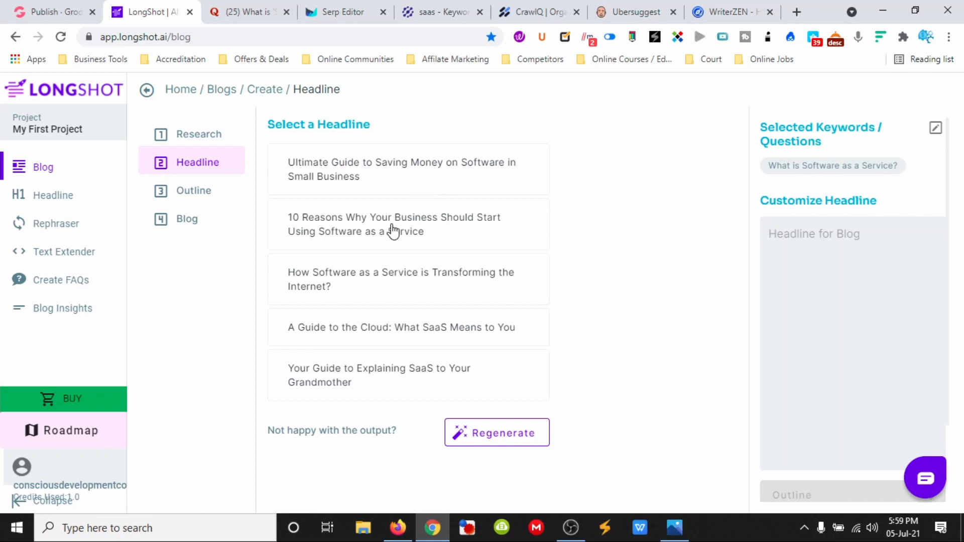
left_click(360, 228)
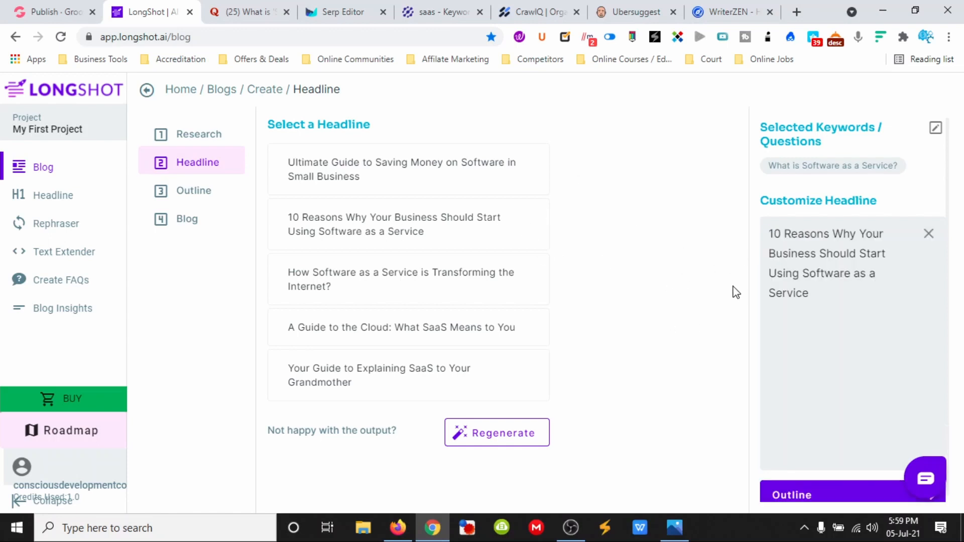
Step: Switch to the Outranking document and open the title ideas from its "Create a Meta Title" instructions
left_click(310, 9)
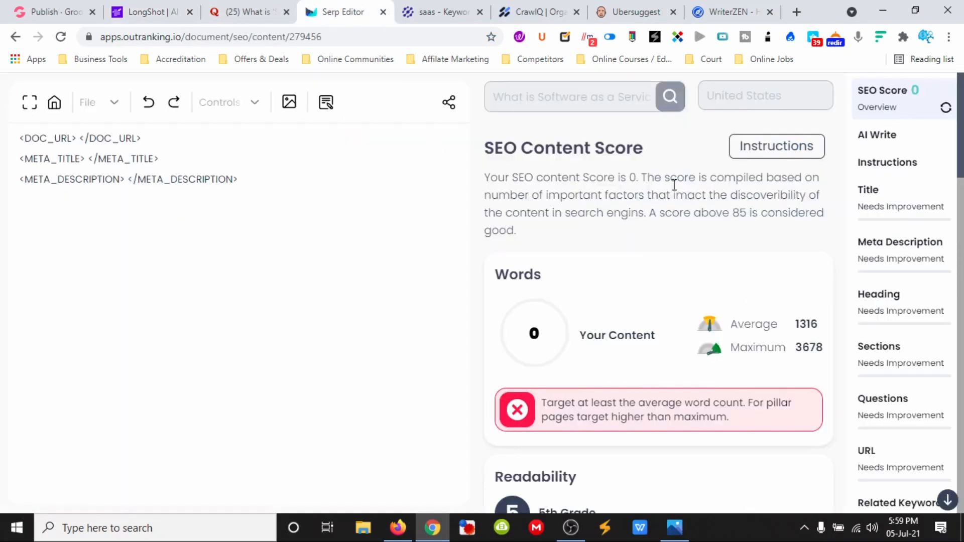
scroll(604, 340, "down", 10)
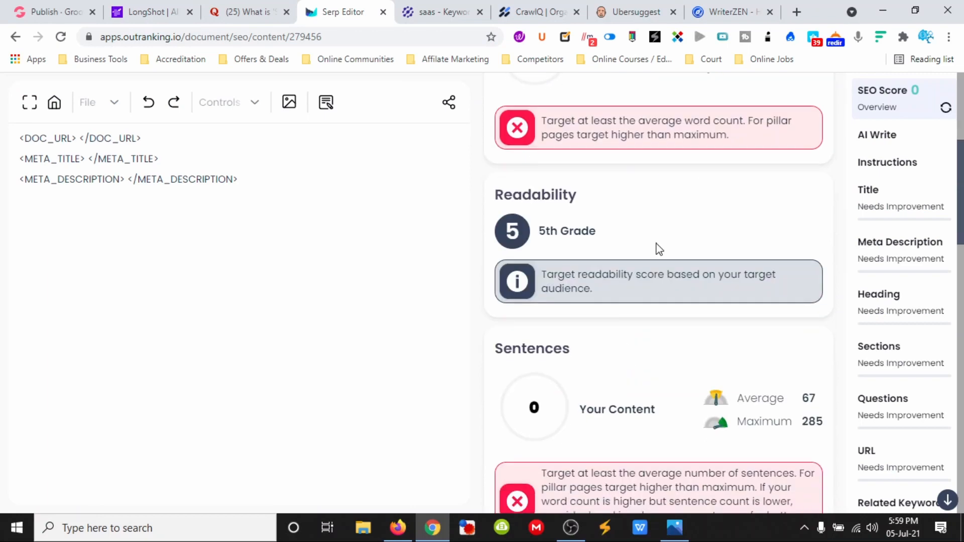
scroll(662, 319, "up", 10)
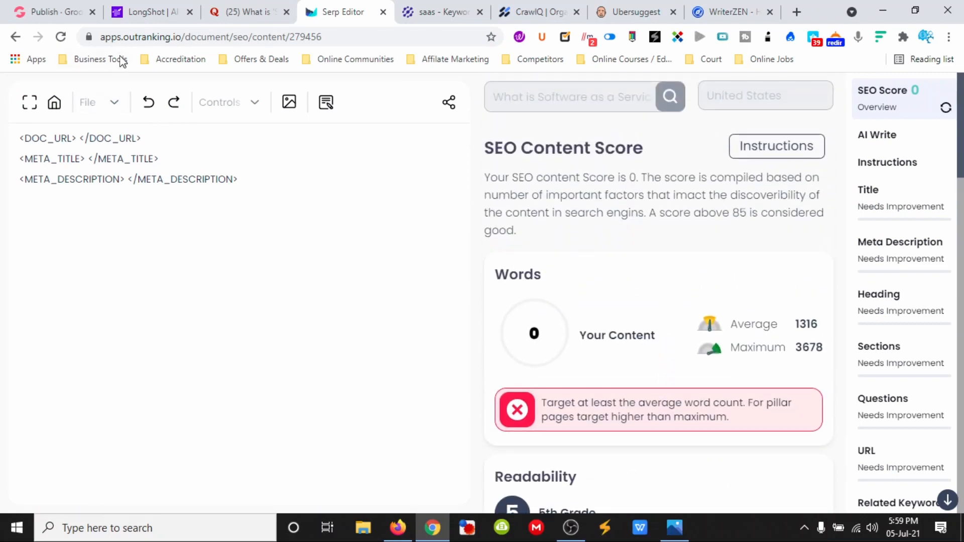
left_click(760, 153)
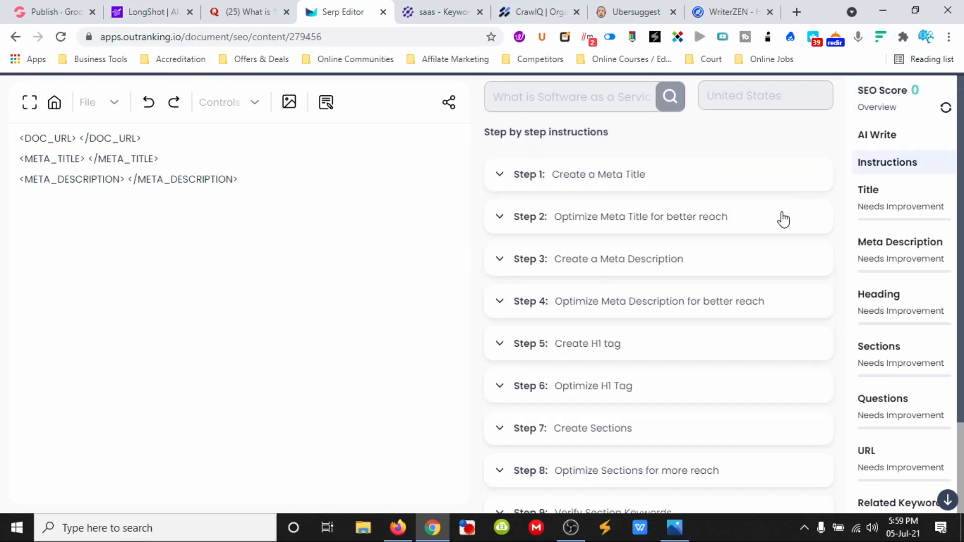
left_click(500, 175)
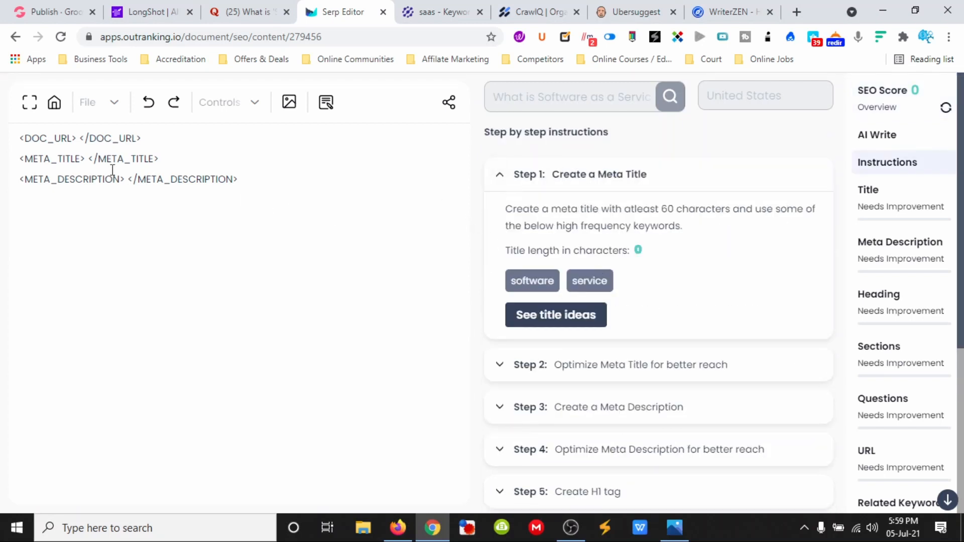
left_click(542, 314)
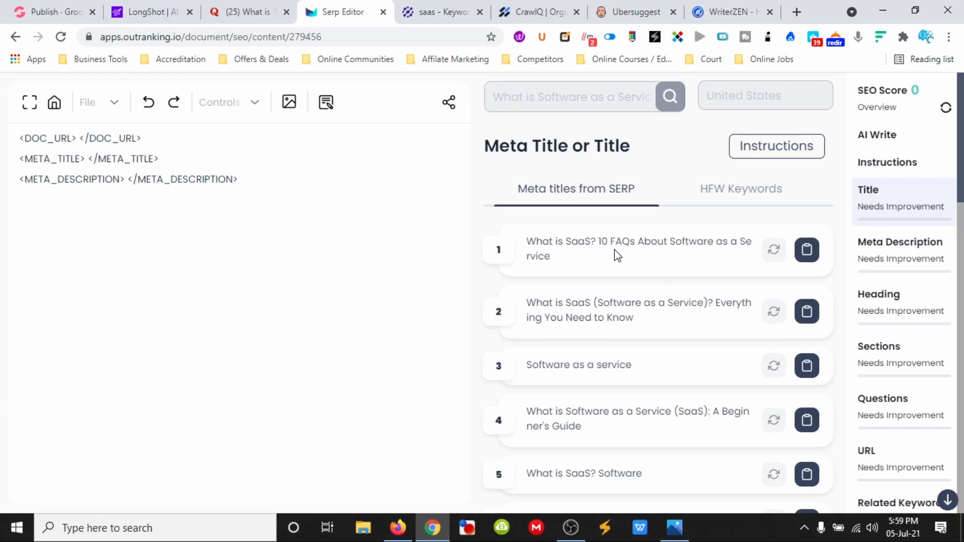
Step: Insert the SERP meta title "Top 5 Advantages of Software as a Service (SaaS)" into the document
scroll(669, 256, "down", 1)
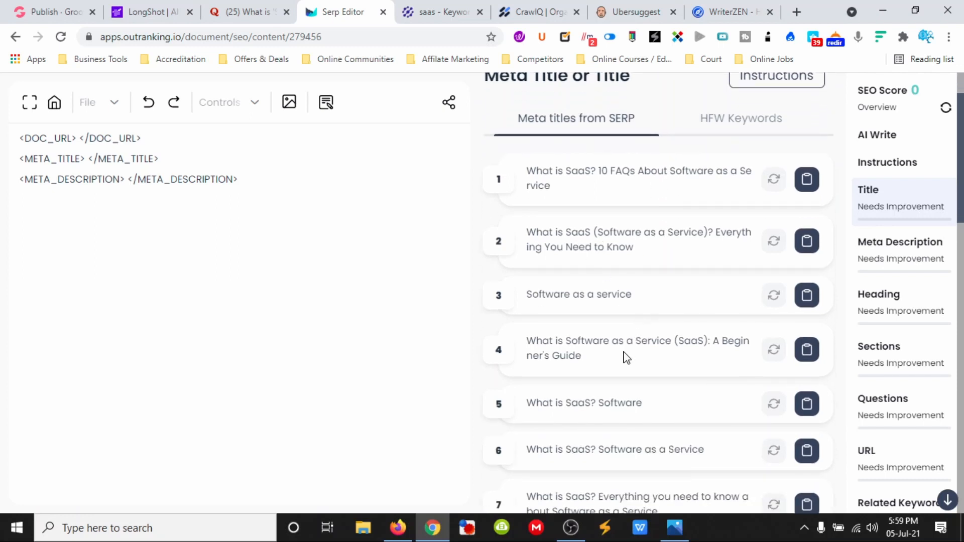
scroll(667, 355, "down", 1)
scroll(662, 338, "down", 2)
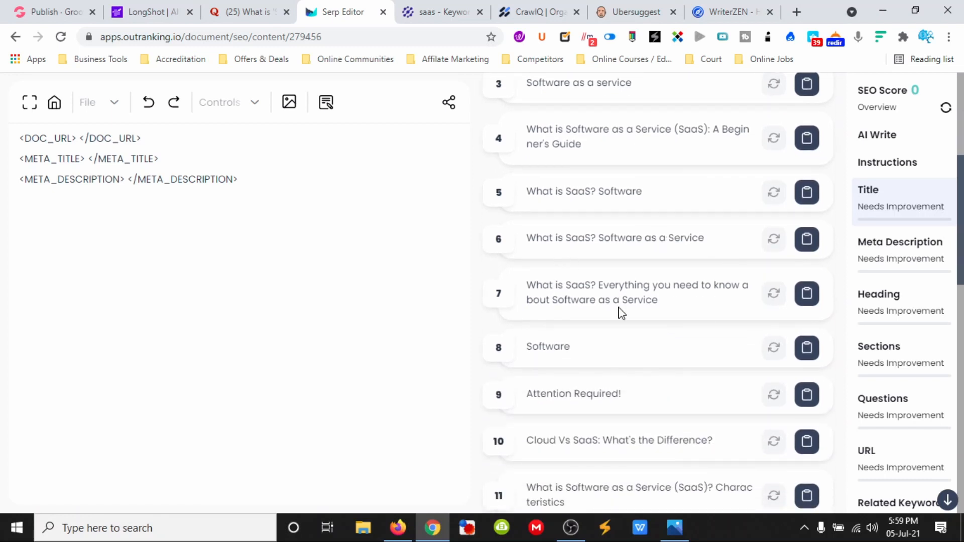
scroll(618, 330, "down", 1)
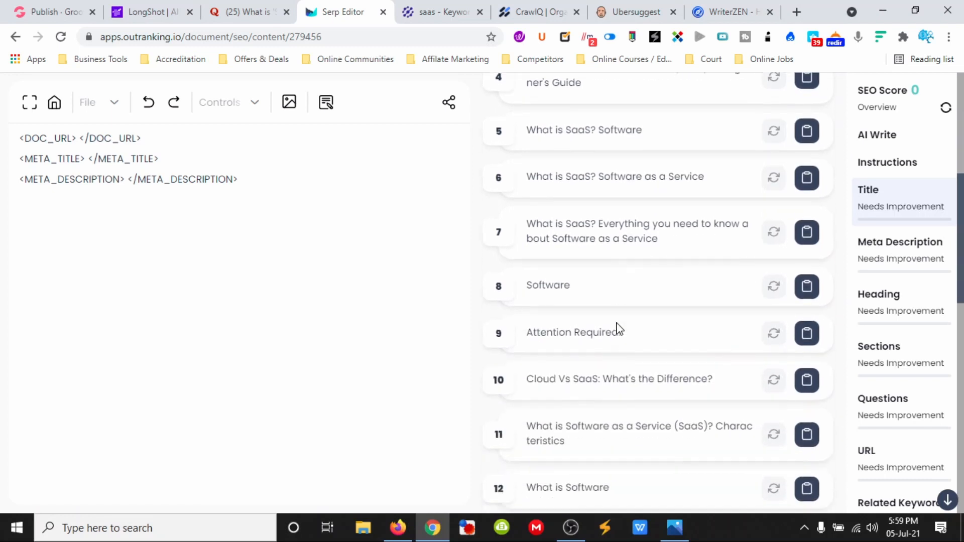
scroll(616, 364, "down", 1)
scroll(616, 375, "down", 1)
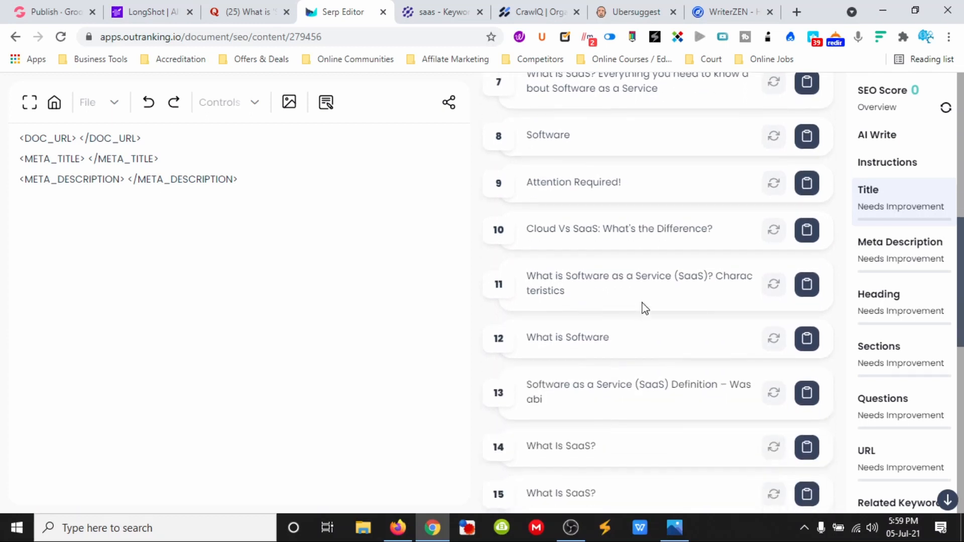
scroll(623, 330, "down", 1)
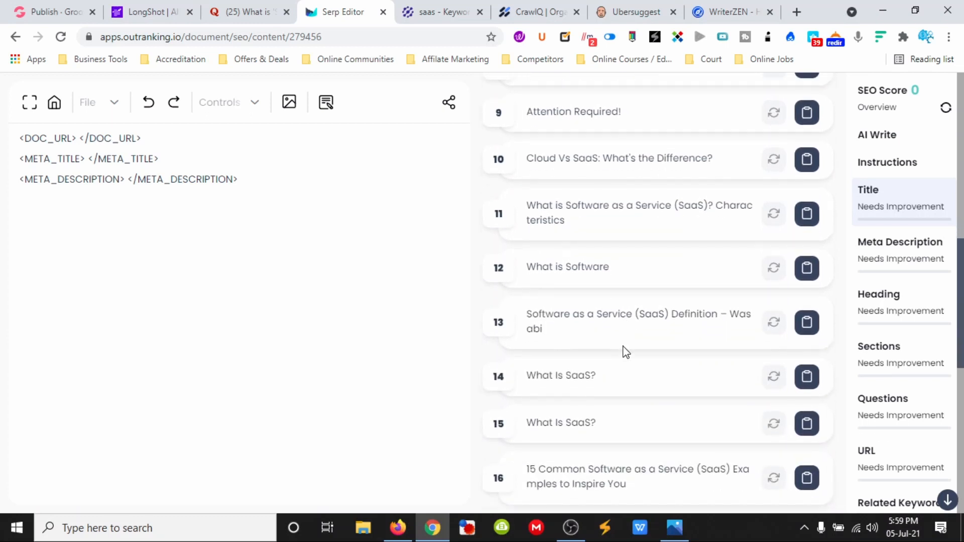
scroll(624, 352, "down", 1)
scroll(626, 359, "down", 1)
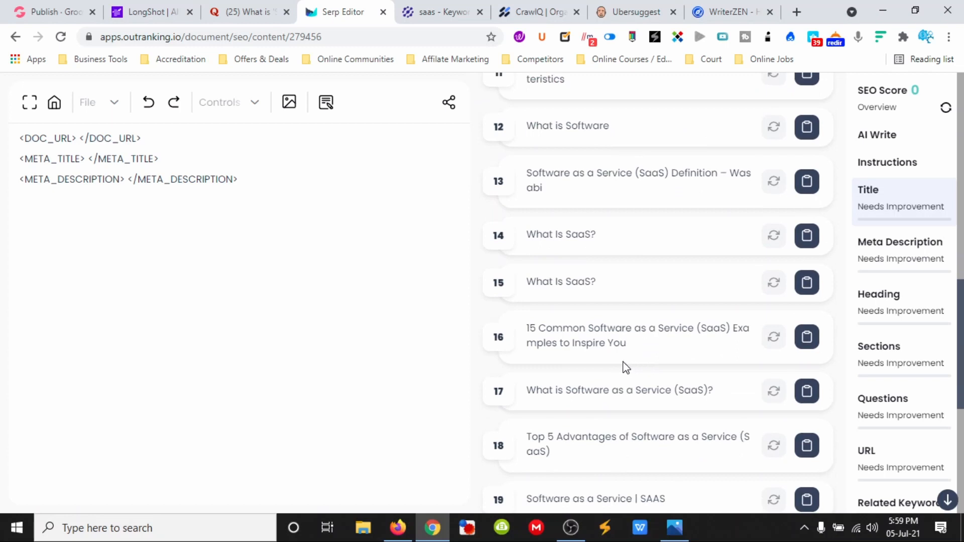
scroll(625, 368, "down", 1)
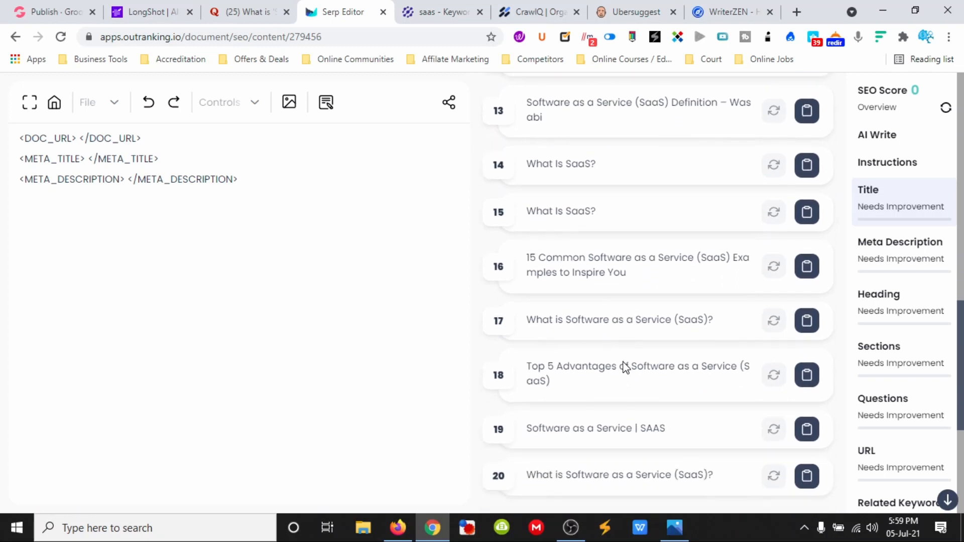
scroll(621, 368, "down", 1)
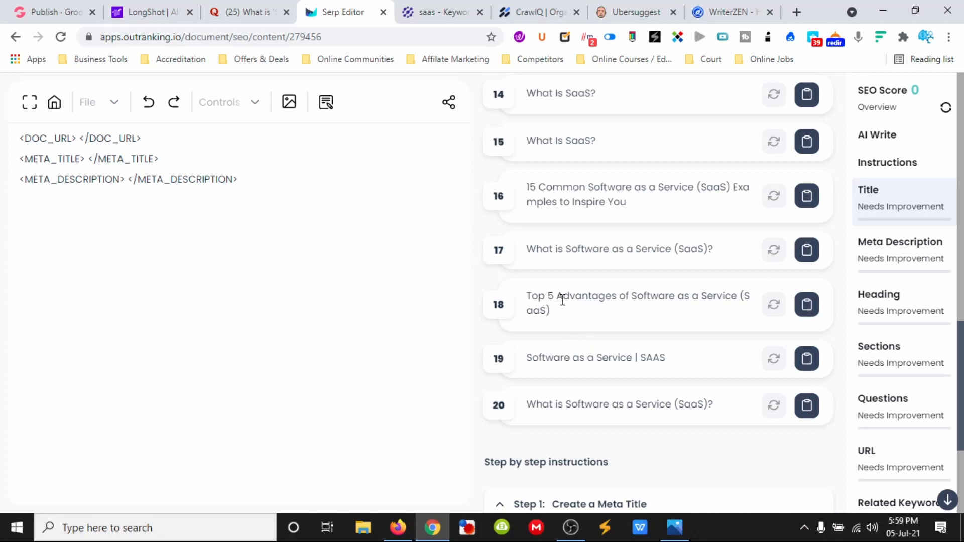
left_click(807, 304)
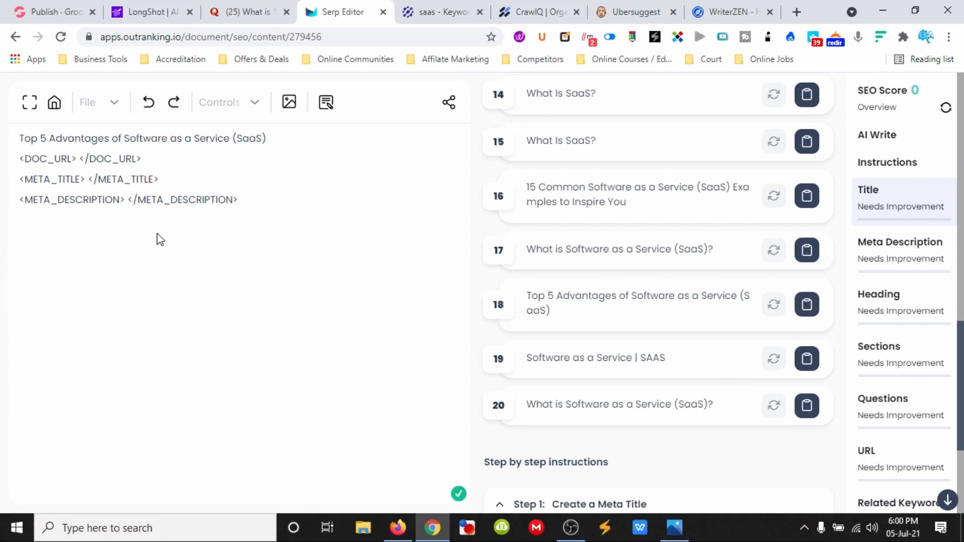
Step: Move the inserted title from the document's first line to between the META_TITLE tags
scroll(675, 237, "up", 15)
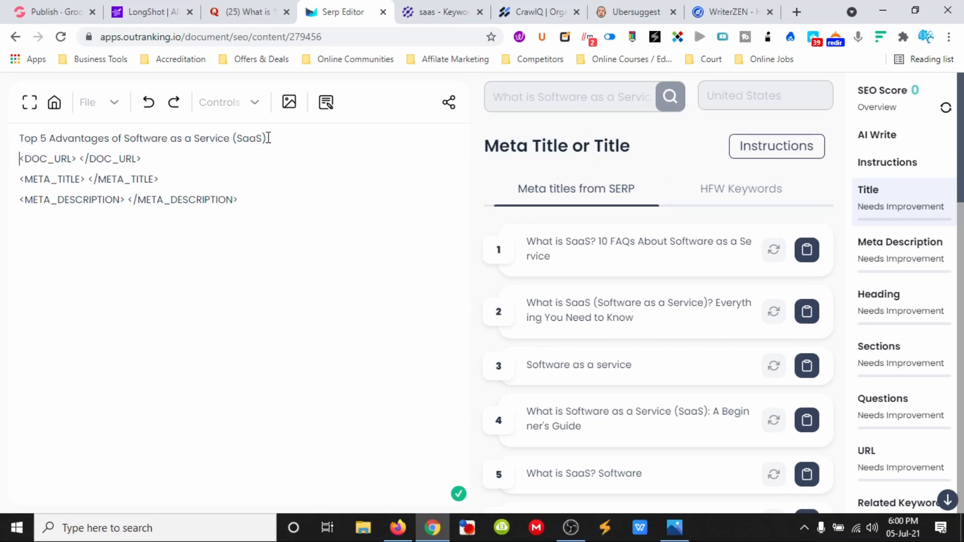
left_click_drag(268, 137, 22, 137)
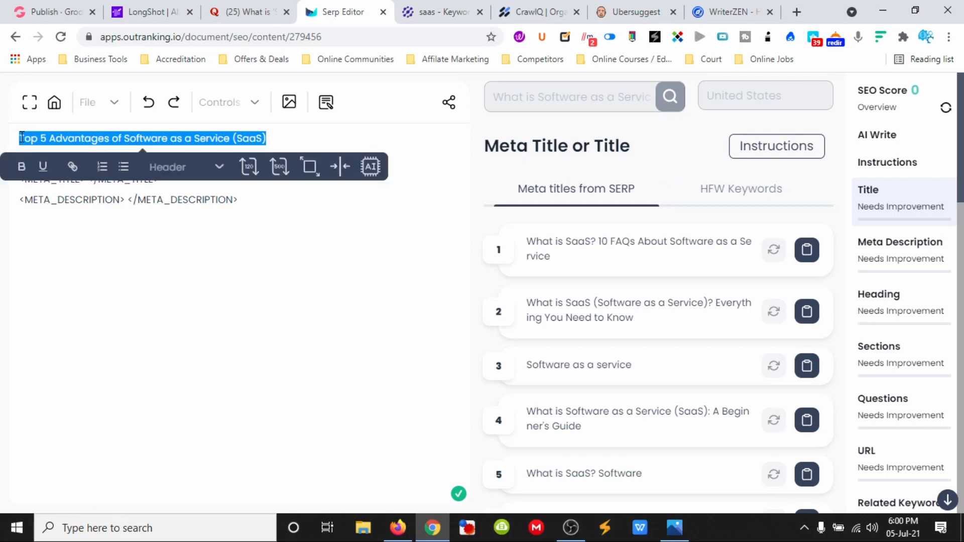
key("ctrl+x")
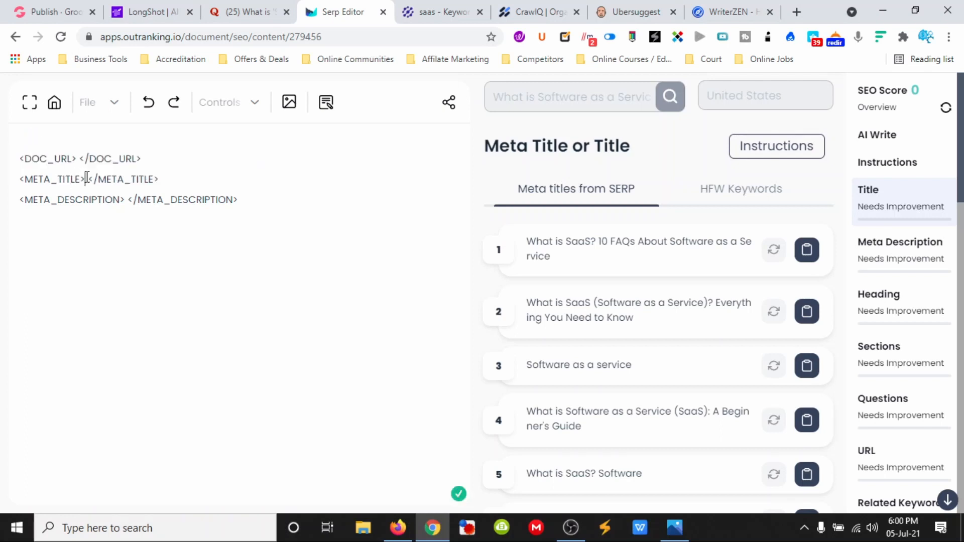
key("ctrl+v")
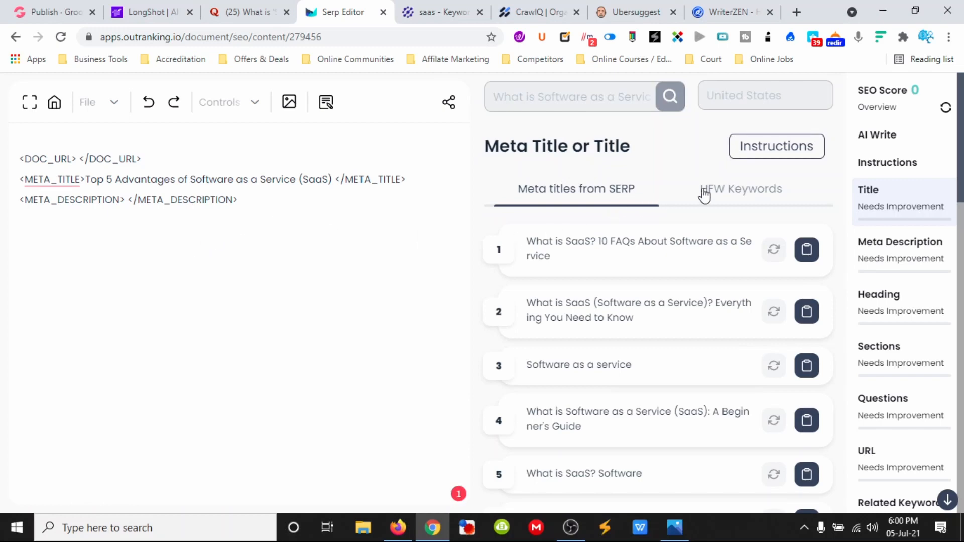
Step: Check the "Create a Meta Title" instructions and view the high-frequency keywords for the title
scroll(670, 169, "down", 1)
scroll(669, 169, "down", 15)
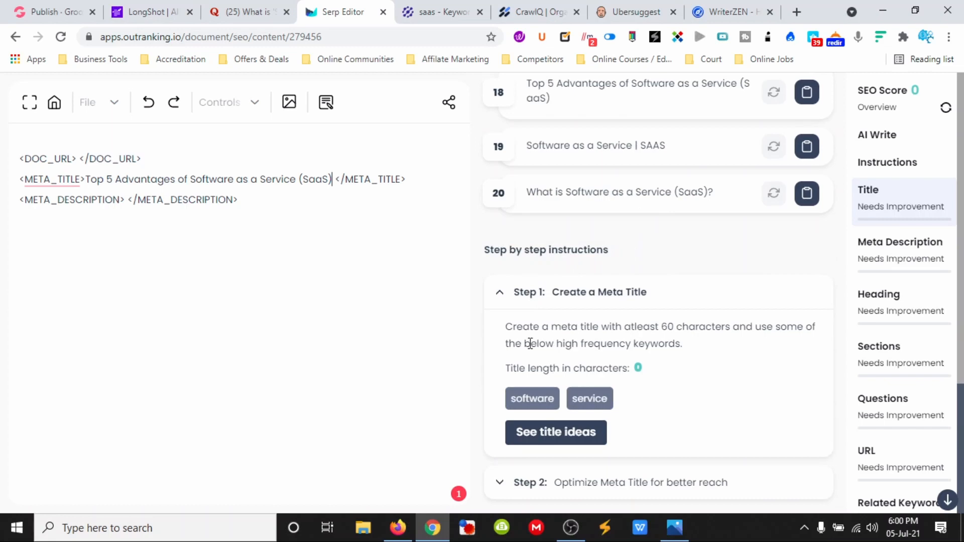
left_click(500, 293)
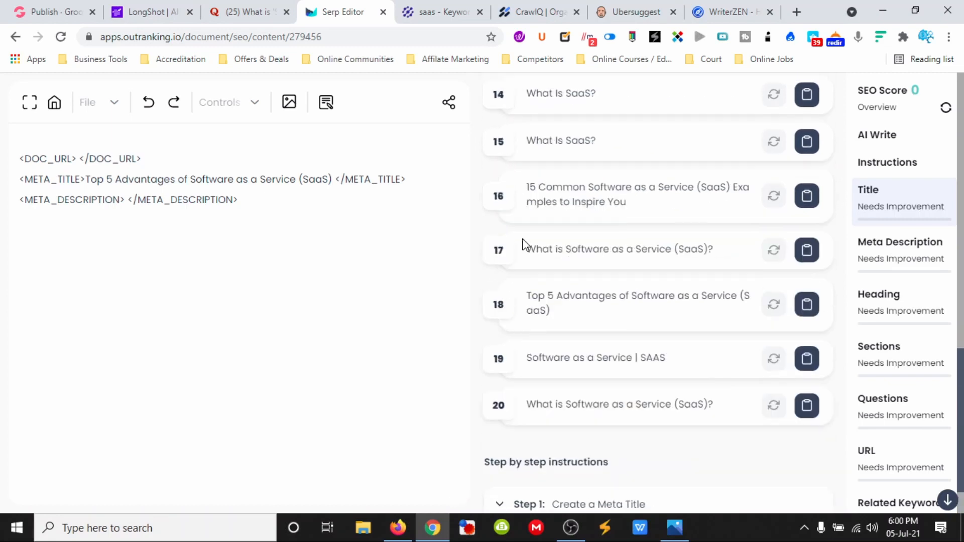
scroll(523, 245, "up", 15)
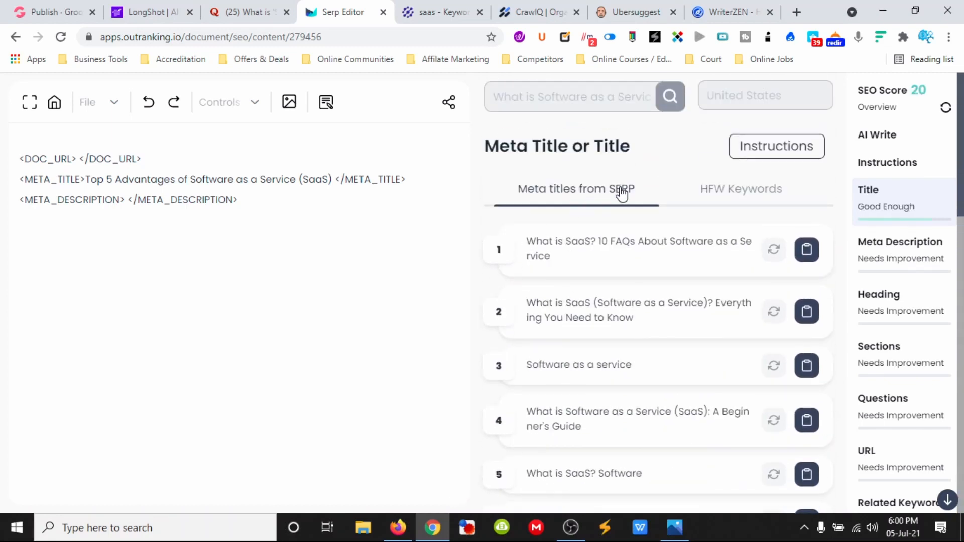
left_click(721, 193)
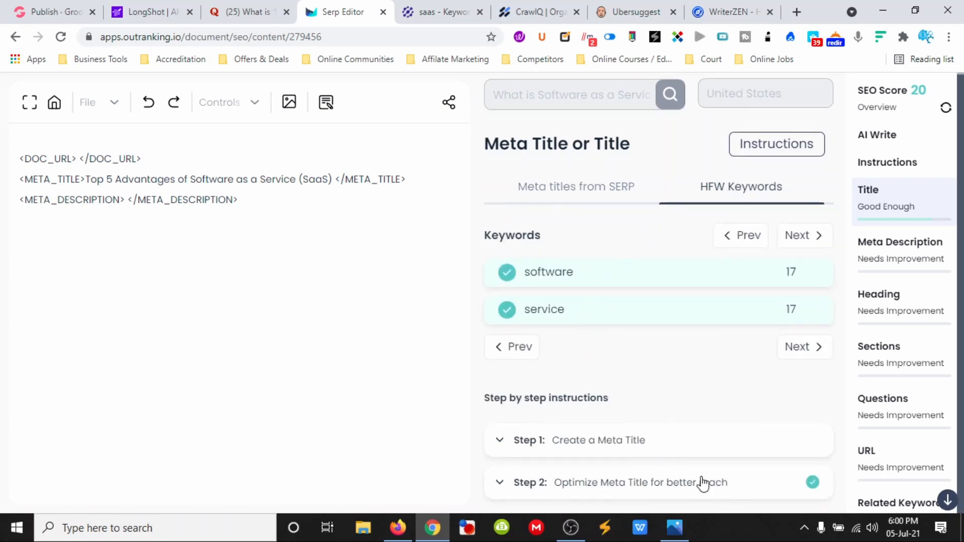
Step: Review the meta title's character length and keyword use against the "Create a Meta Title" guidance
left_click(630, 445)
scroll(630, 439, "down", 3)
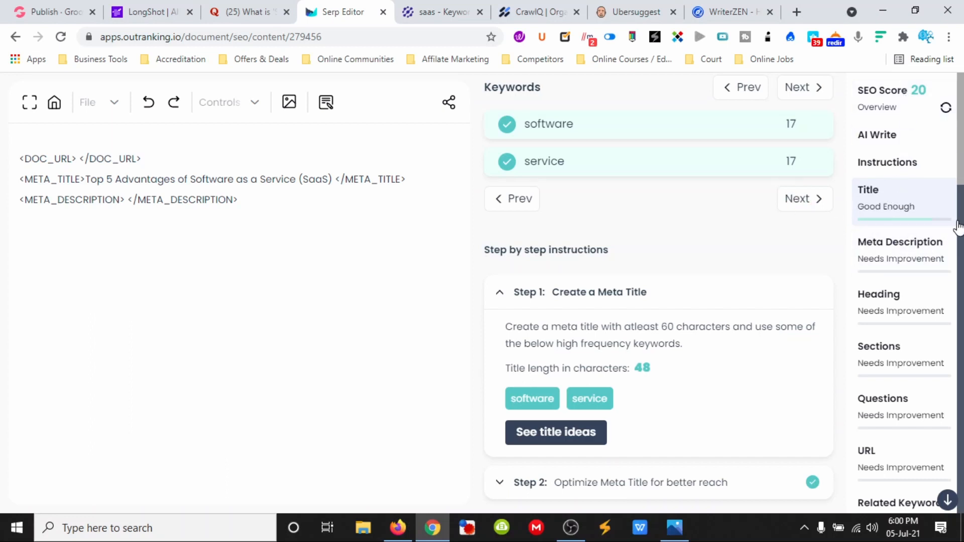
left_click(961, 171)
left_click_drag(960, 153, 958, 235)
scroll(652, 276, "down", 1)
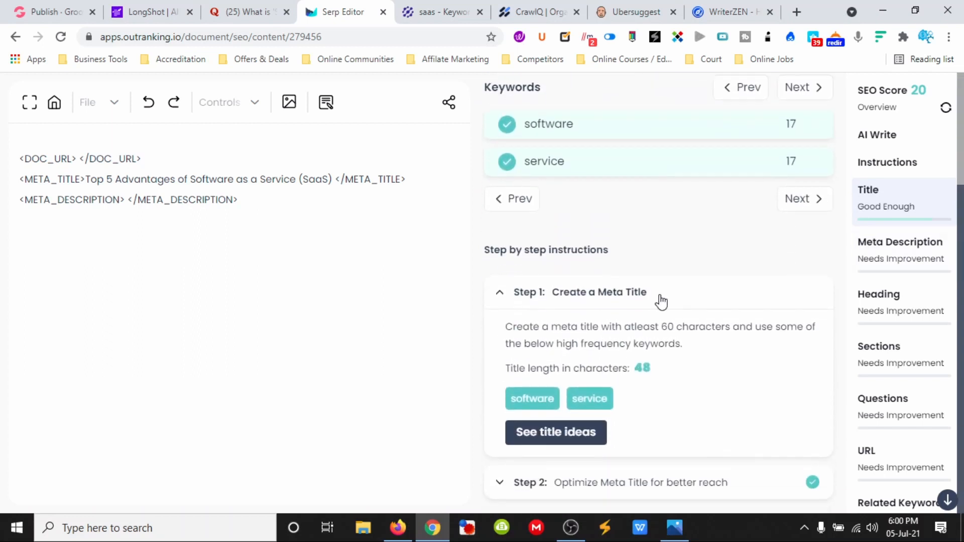
left_click(498, 295)
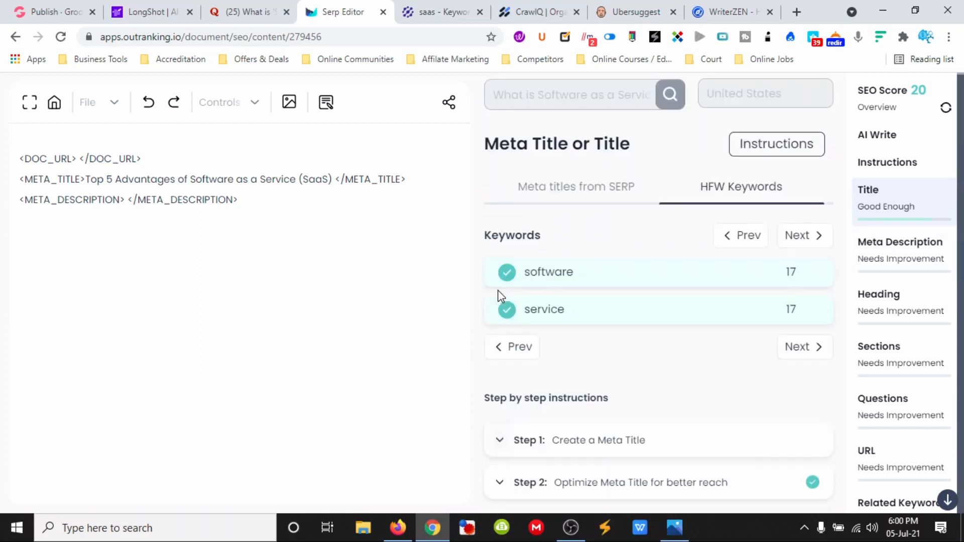
left_click(598, 445)
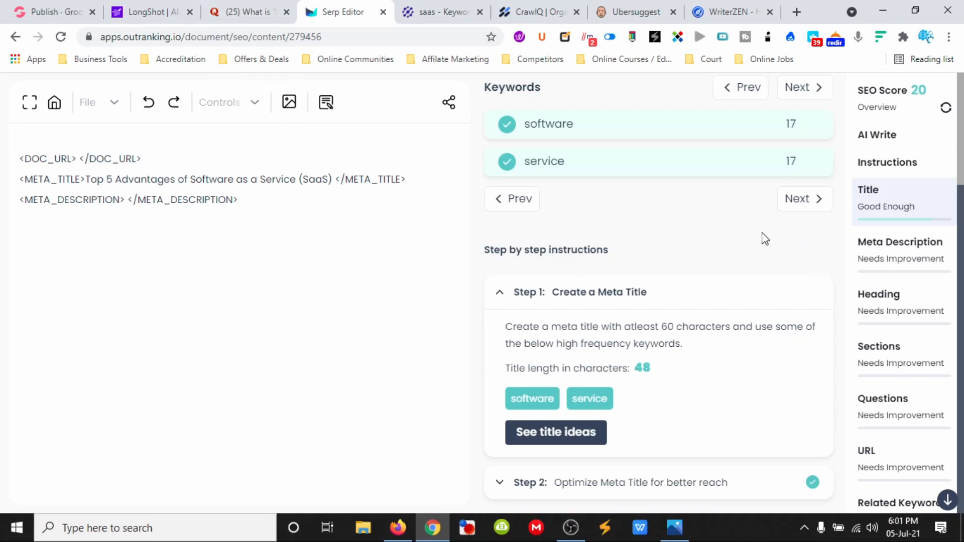
scroll(701, 189, "up", 3)
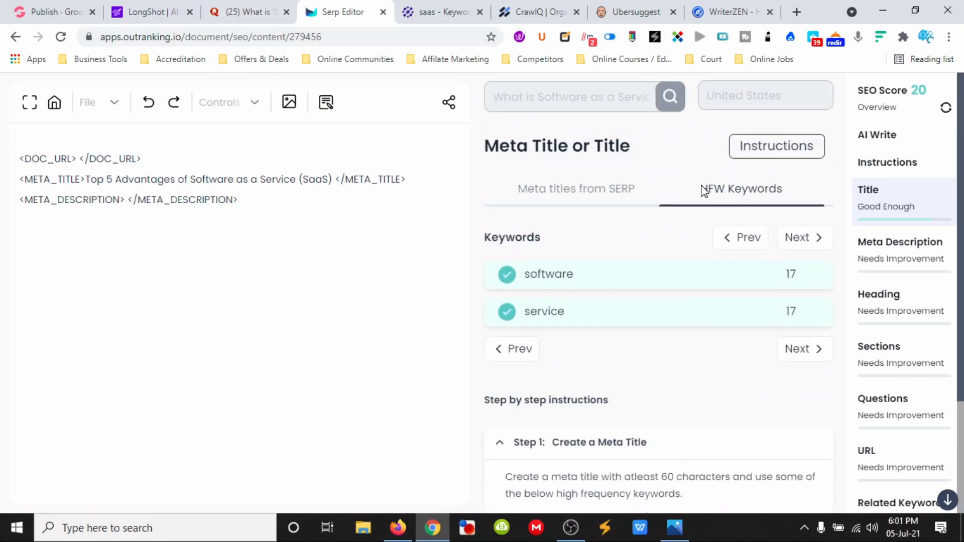
left_click(126, 199)
scroll(556, 355, "down", 3)
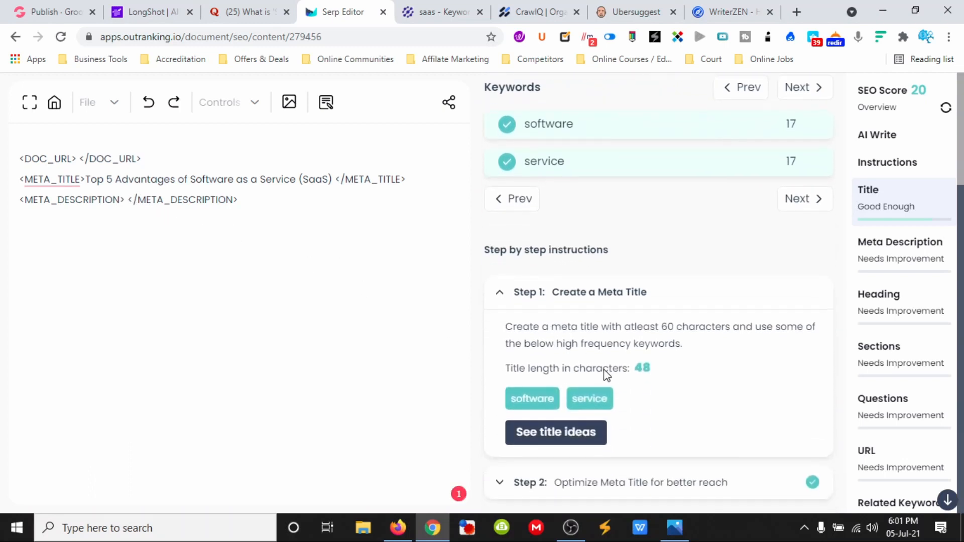
left_click(501, 293)
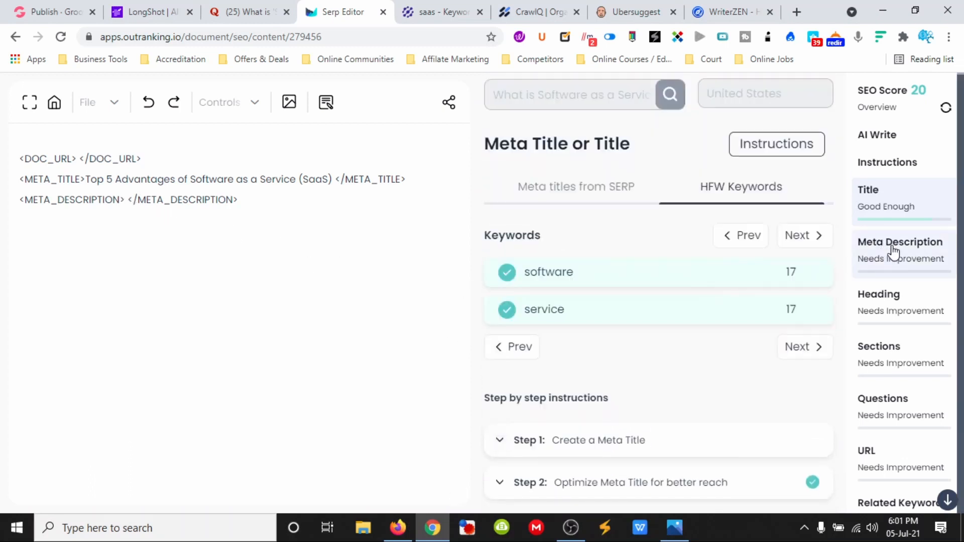
Step: Review the SERP meta descriptions suggested for the document, from the first through the twentieth, for wording that suits the SaaS article
left_click(895, 255)
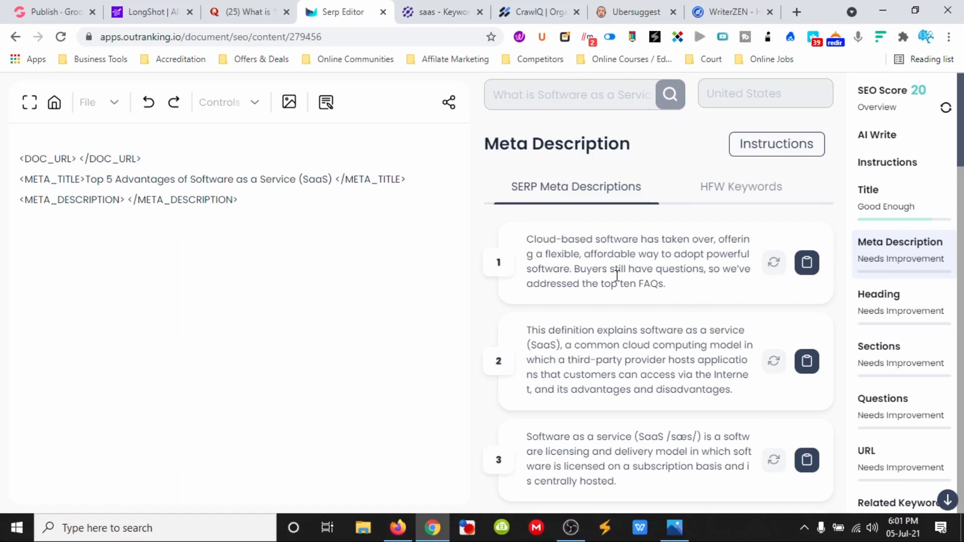
scroll(670, 285, "down", 1)
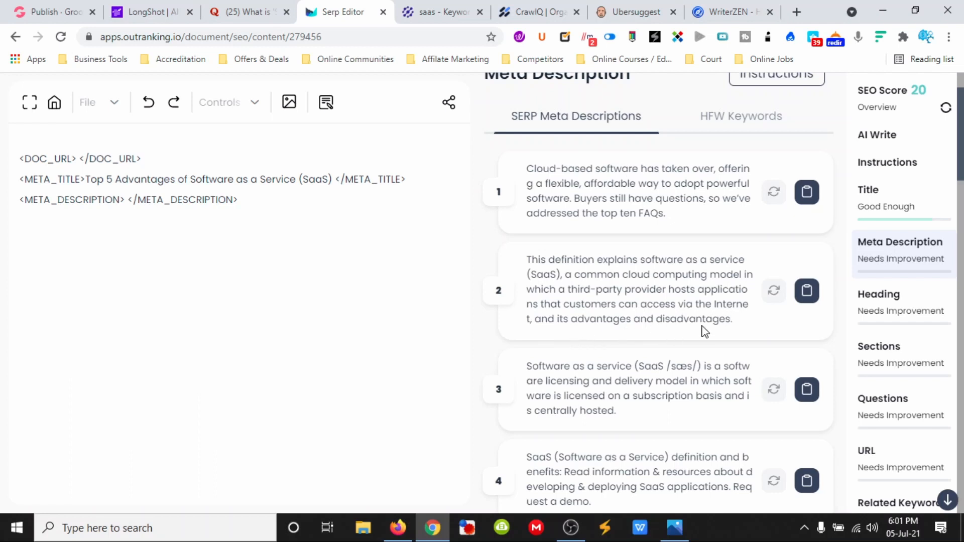
scroll(708, 322, "down", 1)
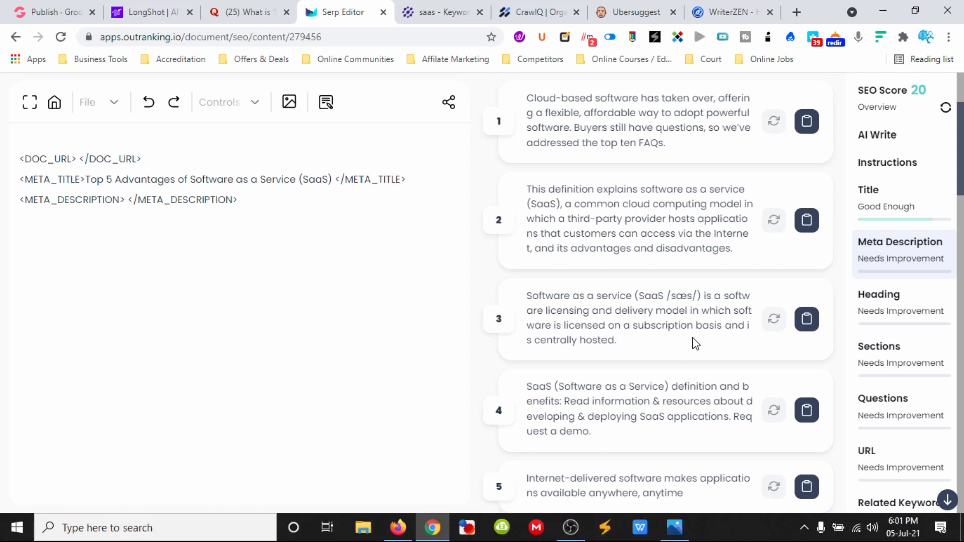
scroll(653, 342, "down", 2)
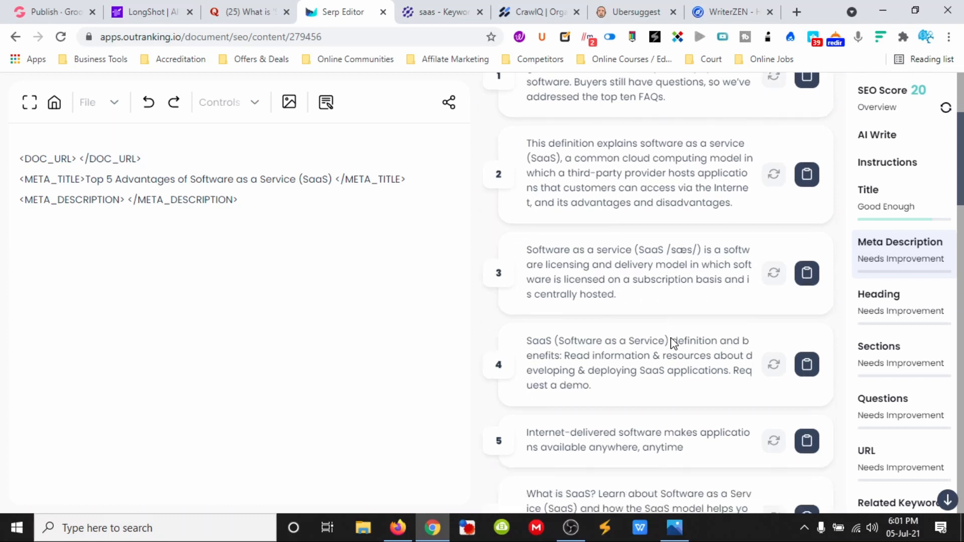
scroll(618, 307, "down", 2)
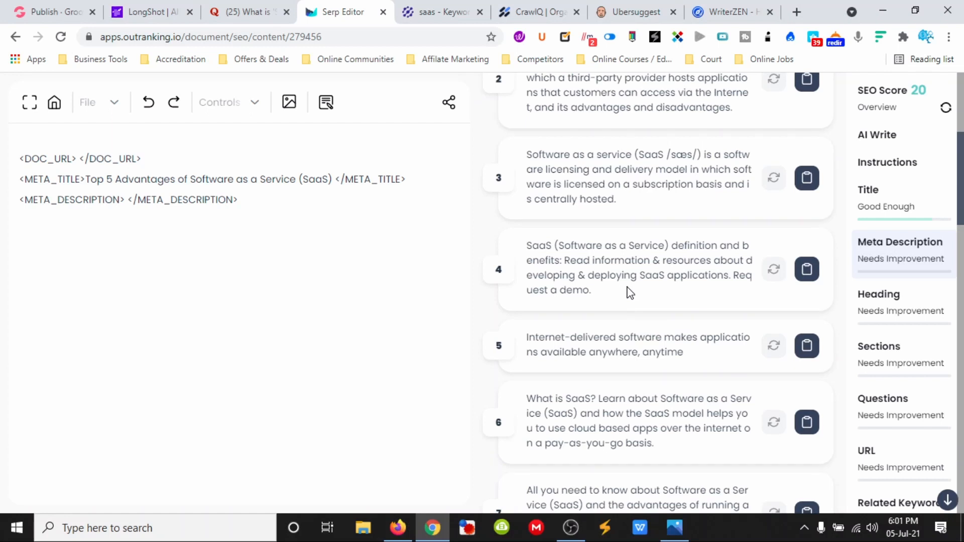
scroll(648, 294, "down", 2)
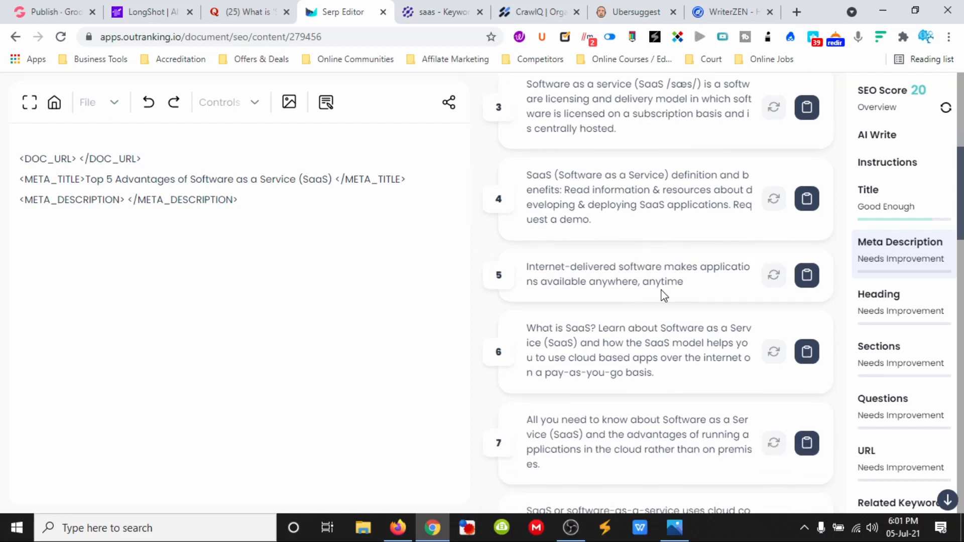
scroll(661, 295, "down", 2)
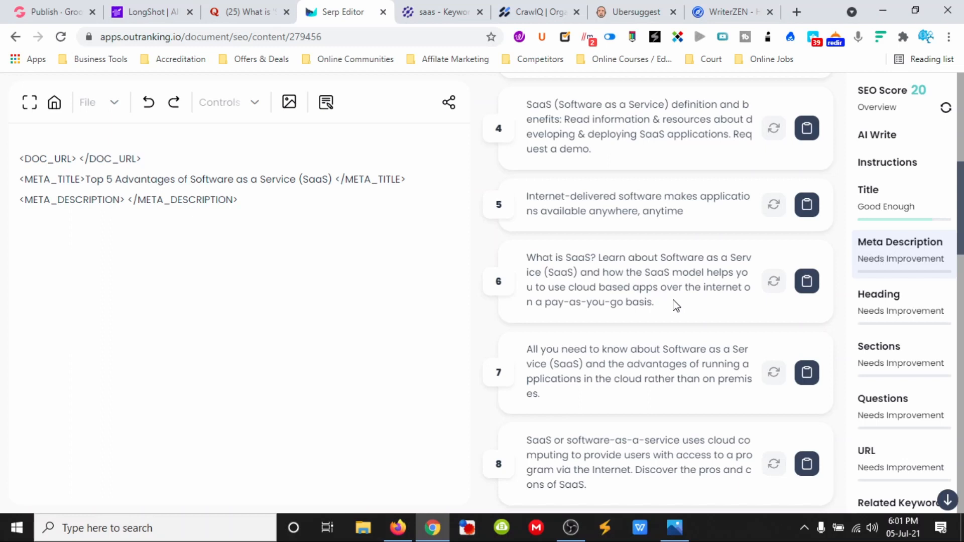
scroll(677, 305, "down", 2)
scroll(599, 312, "down", 2)
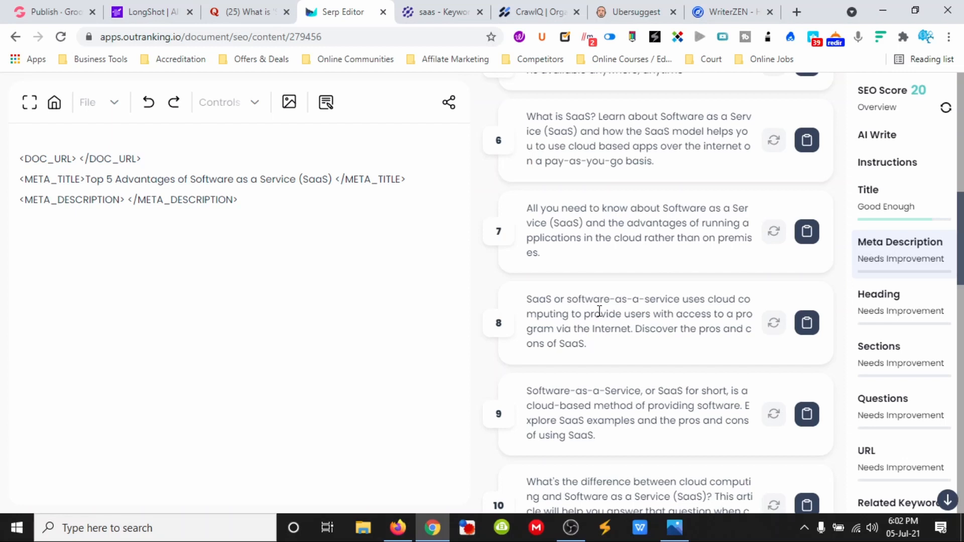
scroll(599, 311, "down", 2)
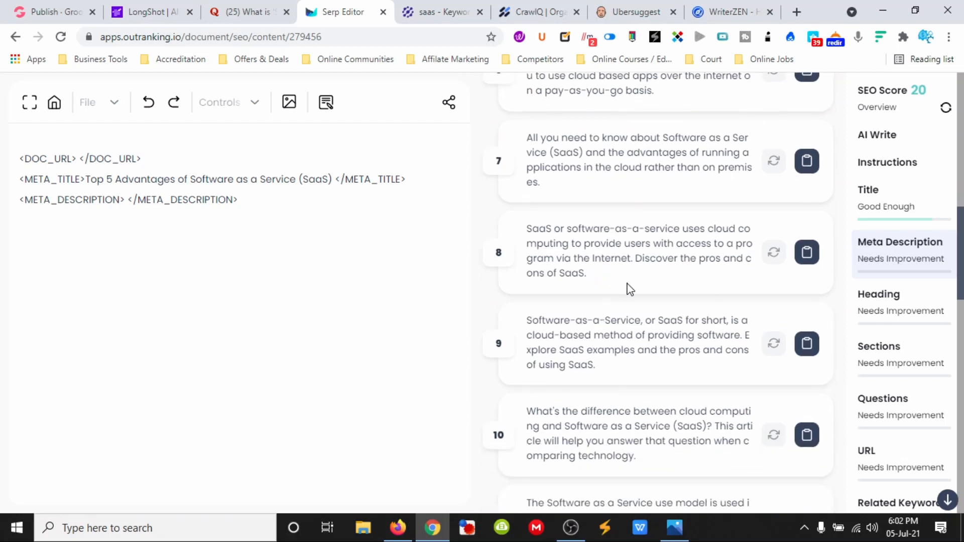
scroll(631, 291, "down", 2)
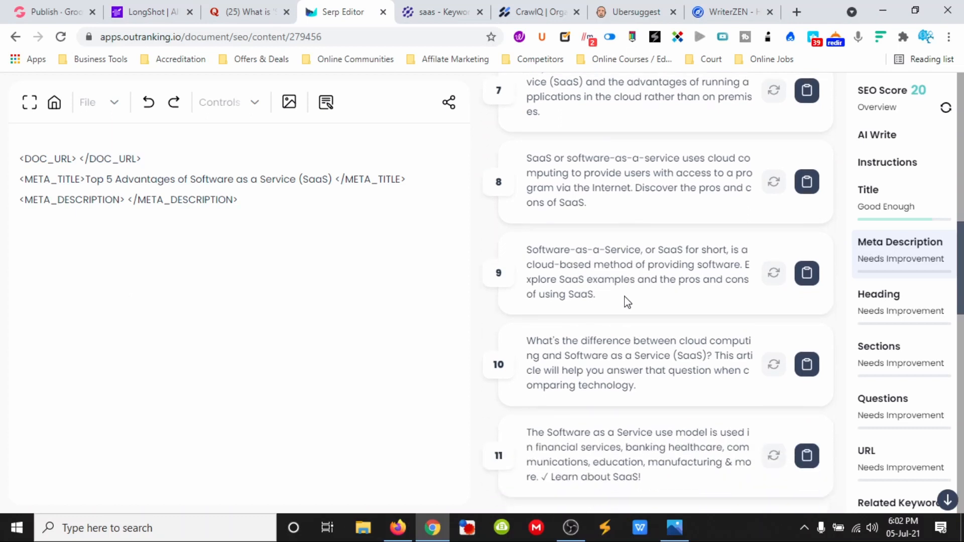
scroll(628, 302, "down", 2)
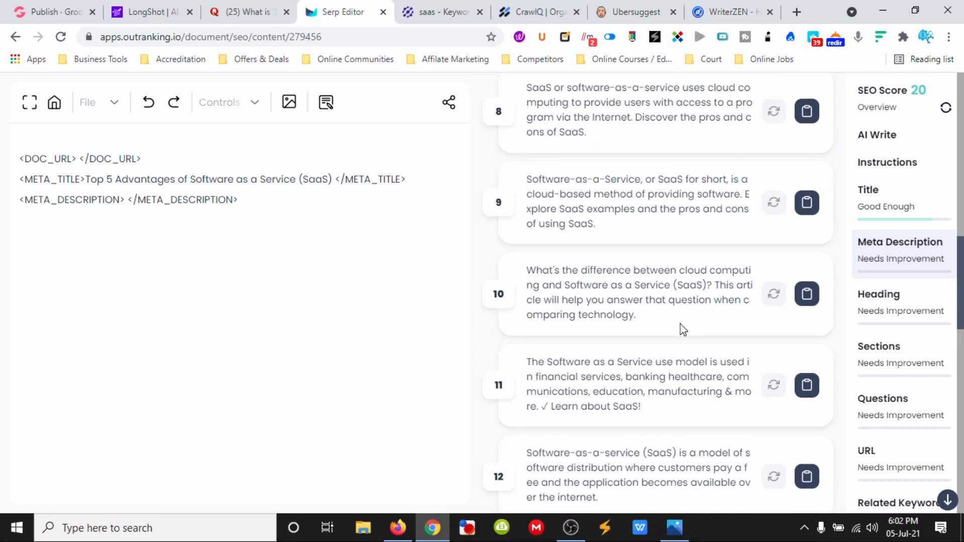
scroll(681, 334, "down", 2)
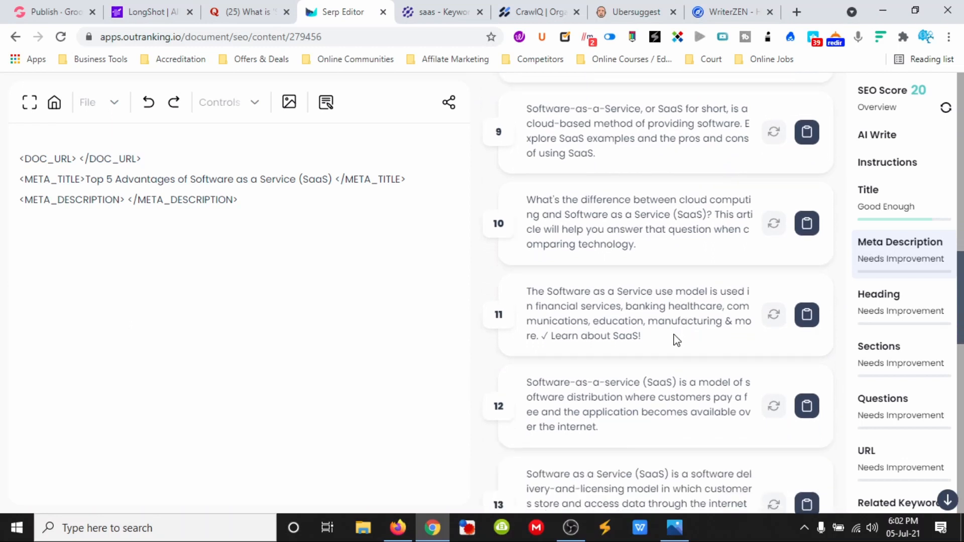
scroll(677, 339, "down", 2)
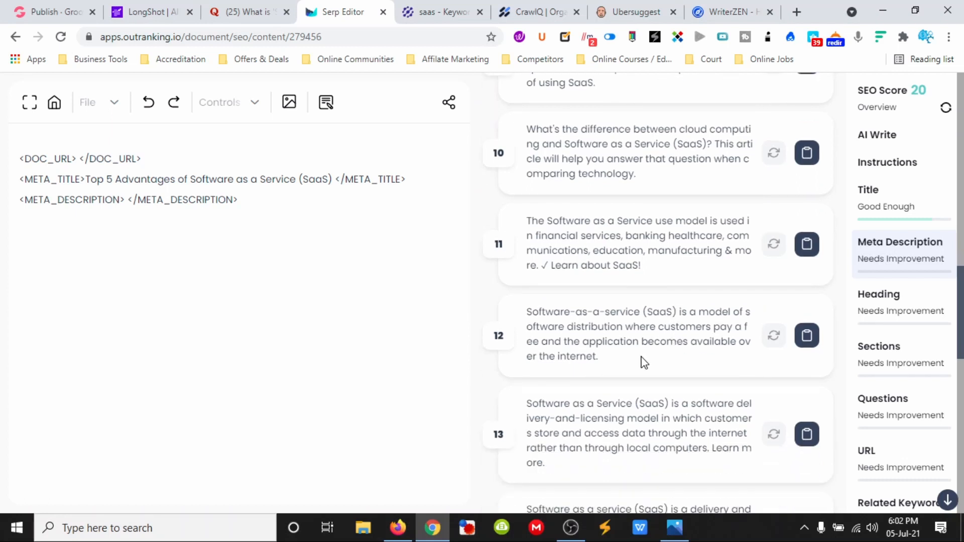
scroll(644, 361, "down", 2)
scroll(652, 372, "down", 2)
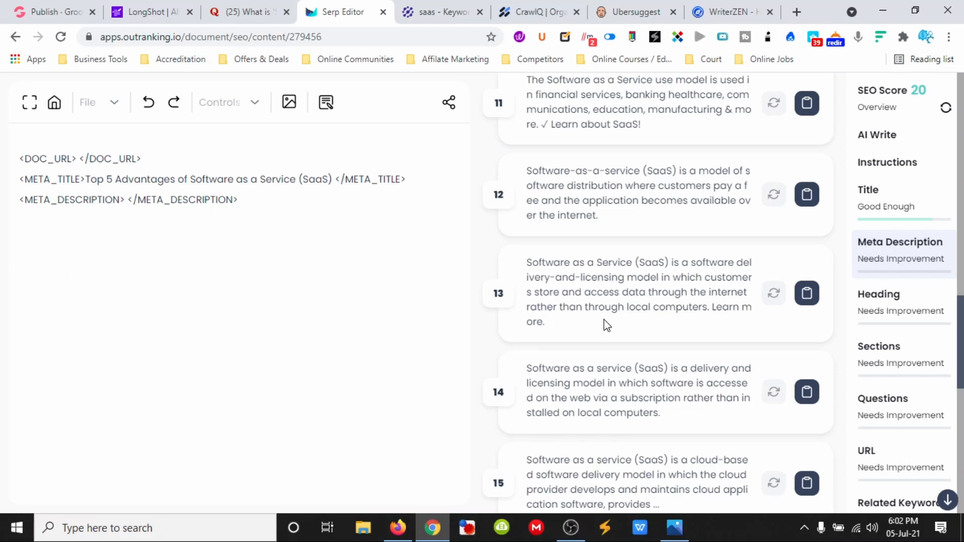
scroll(606, 325, "down", 4)
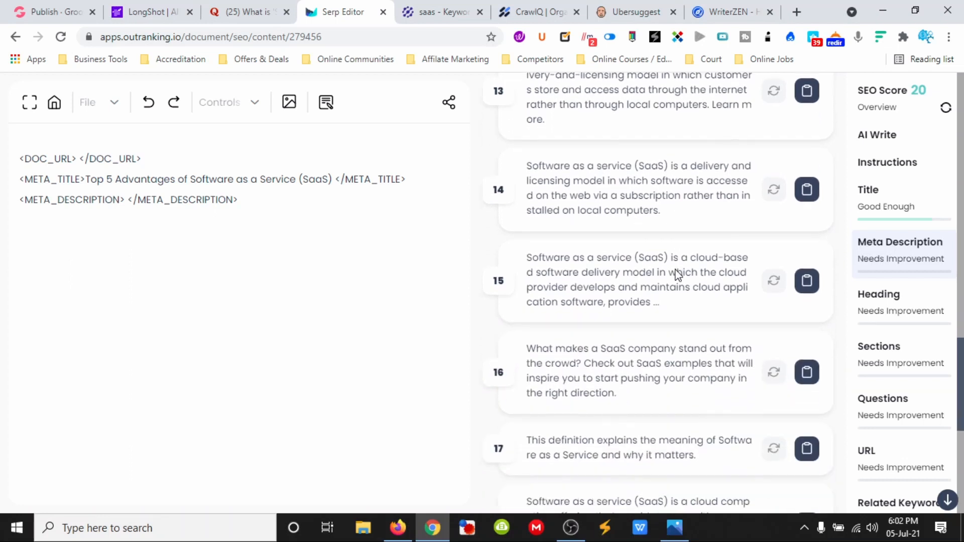
scroll(677, 274, "down", 3)
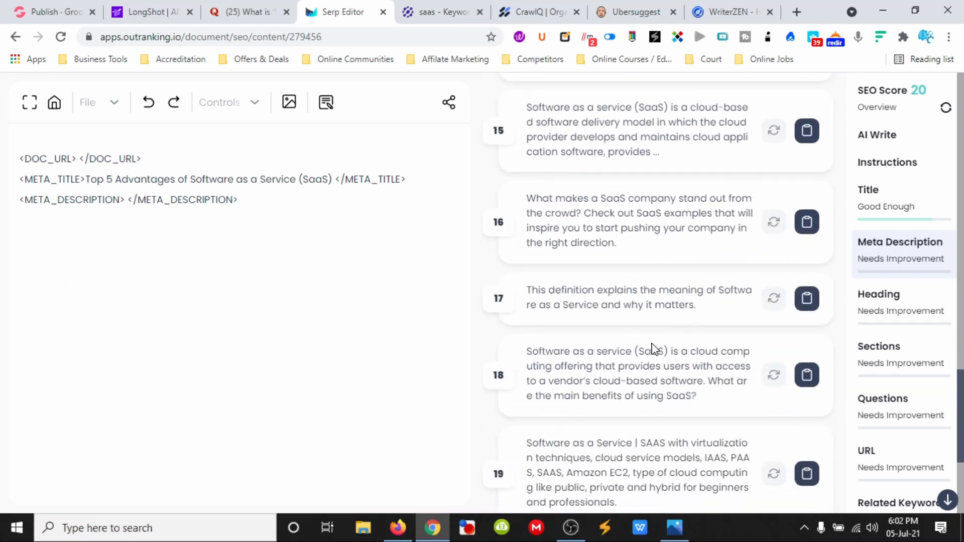
scroll(648, 347, "down", 3)
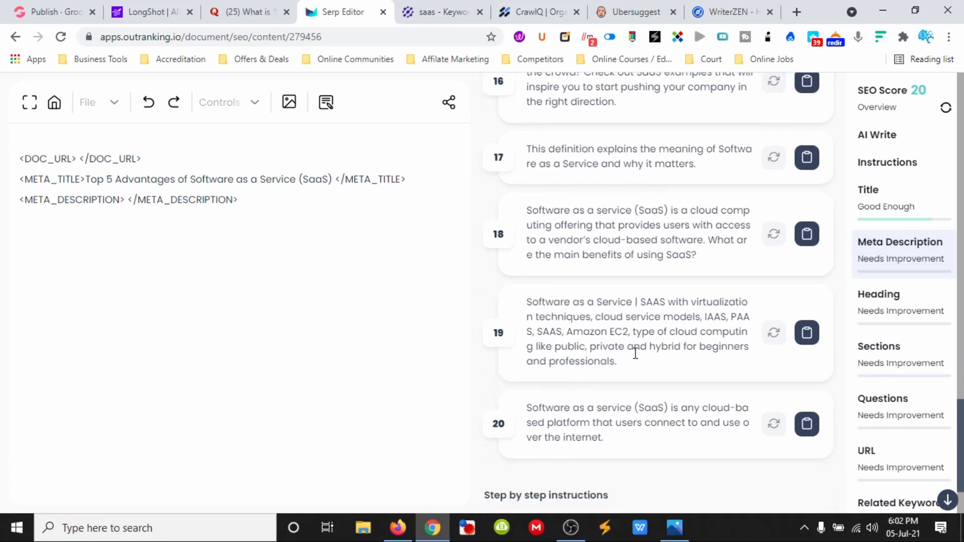
scroll(637, 381, "down", 2)
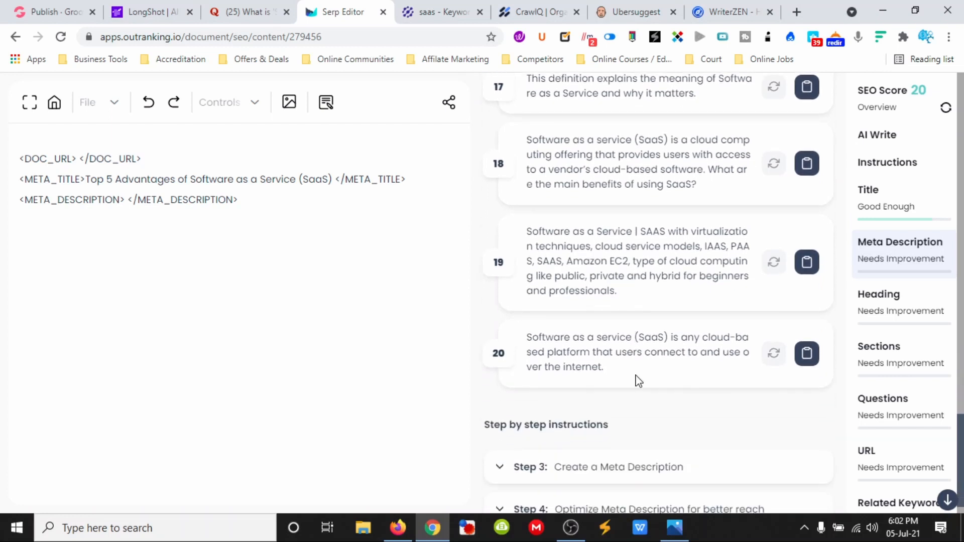
scroll(638, 382, "down", 1)
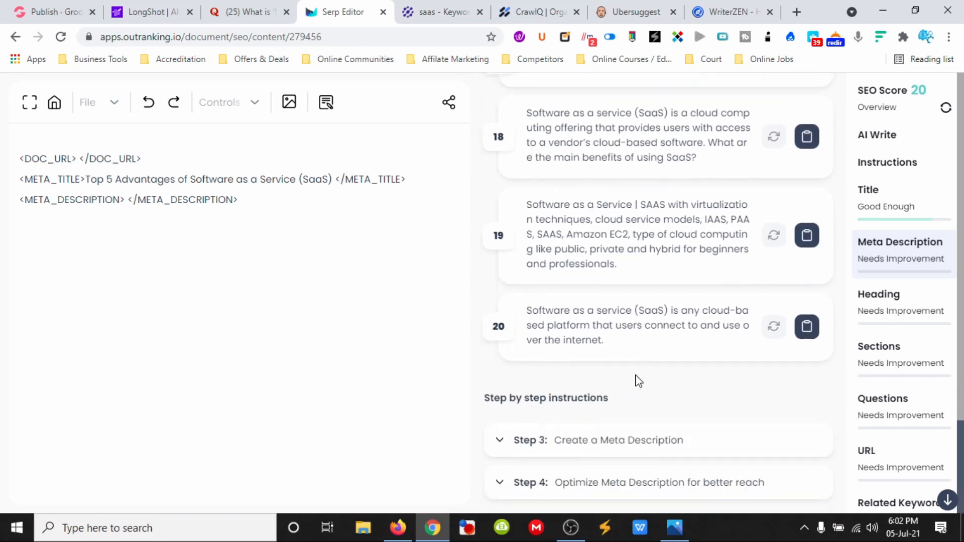
scroll(660, 366, "up", 4)
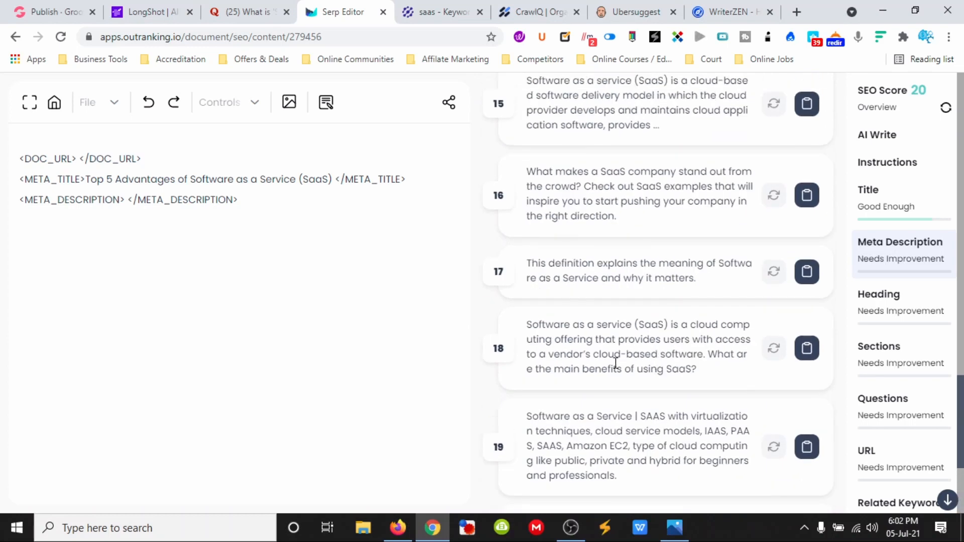
scroll(616, 362, "up", 15)
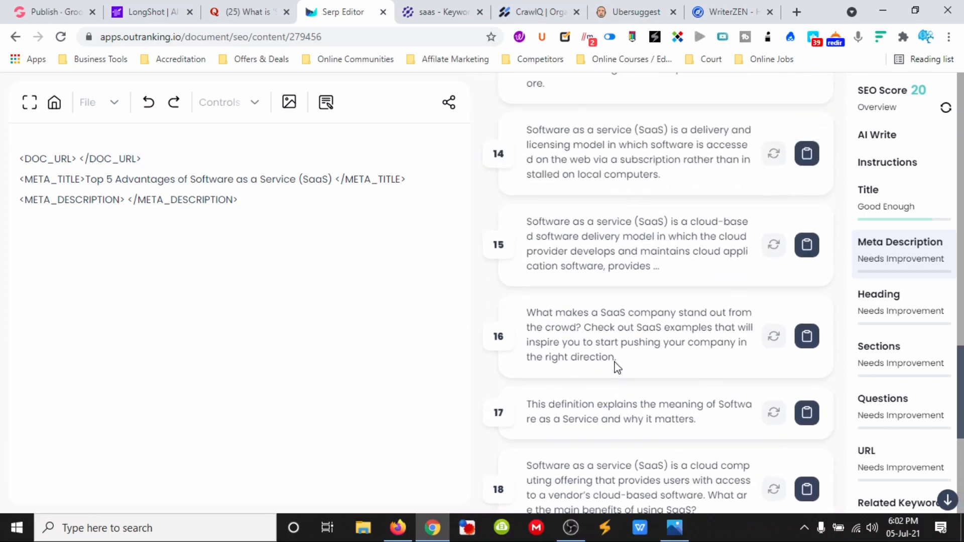
scroll(615, 355, "up", 7)
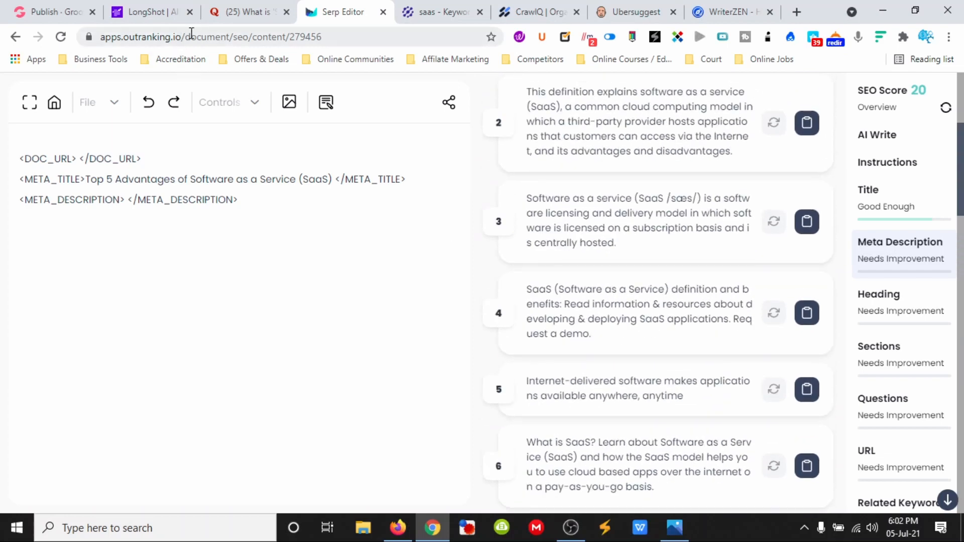
Step: Switch to the Quora question "What is Software as a Service" and read through its answers and related questions for source material
left_click(252, 13)
scroll(46, 279, "down", 1)
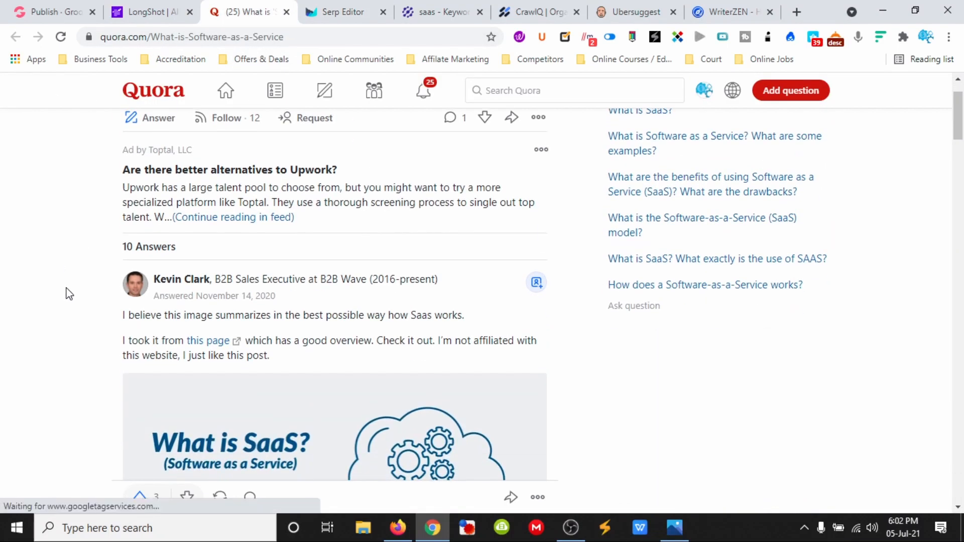
scroll(65, 290, "down", 5)
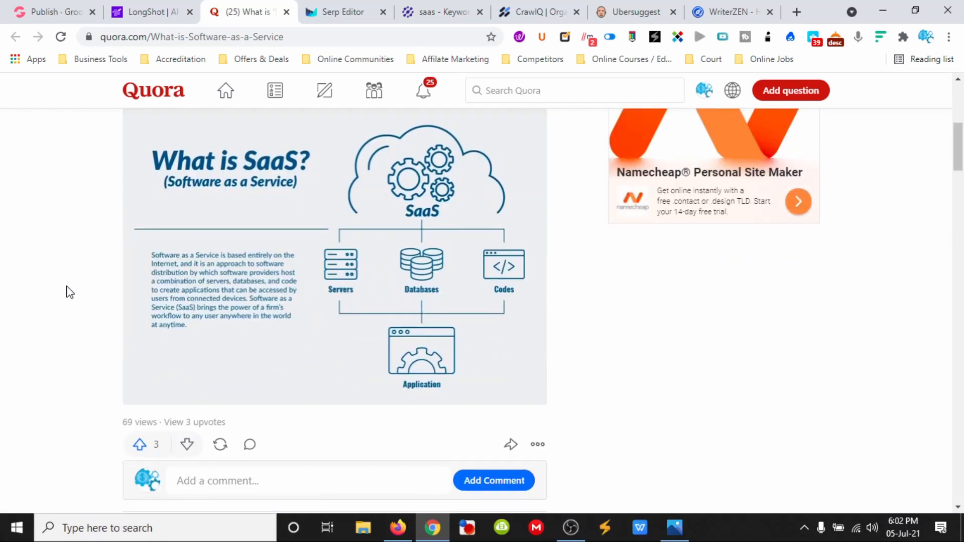
scroll(69, 292, "down", 7)
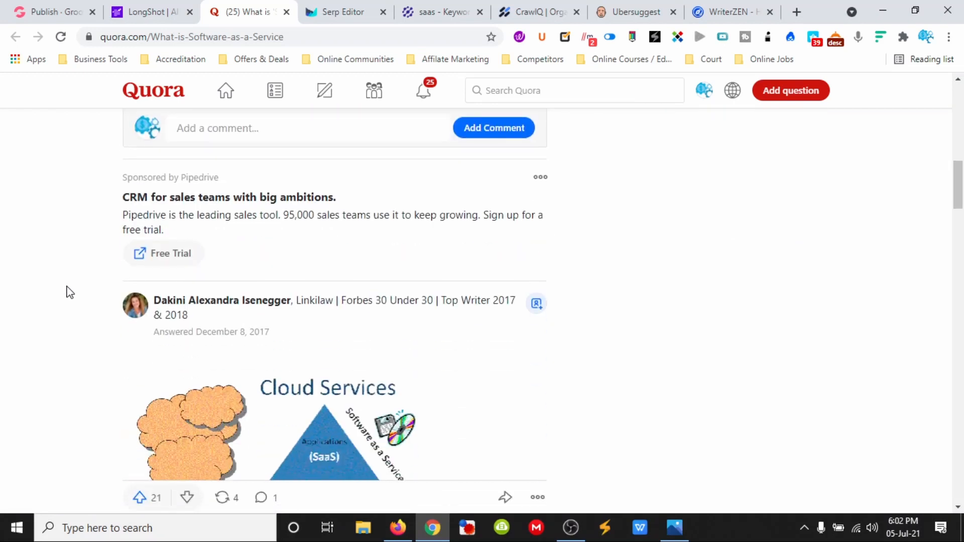
scroll(236, 267, "up", 7)
scroll(262, 279, "down", 12)
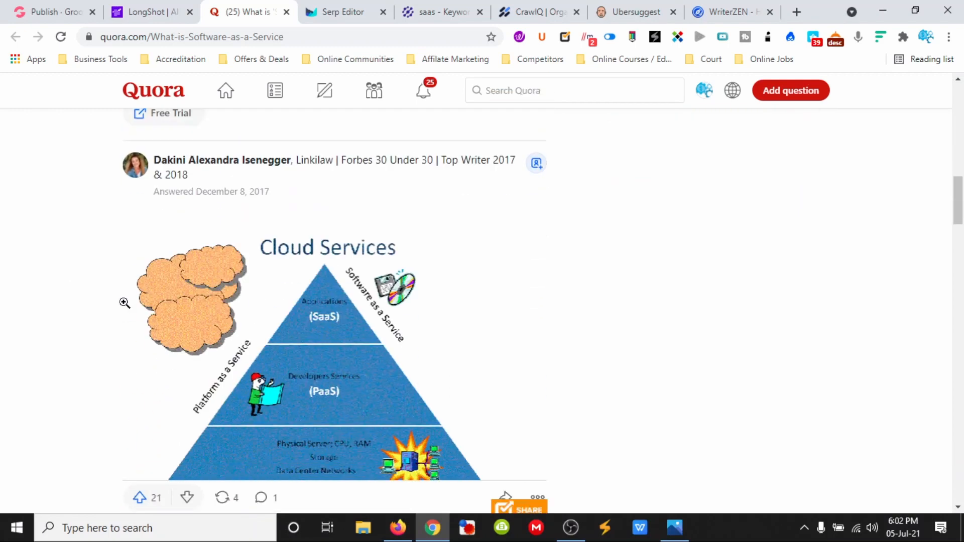
scroll(126, 298, "down", 1)
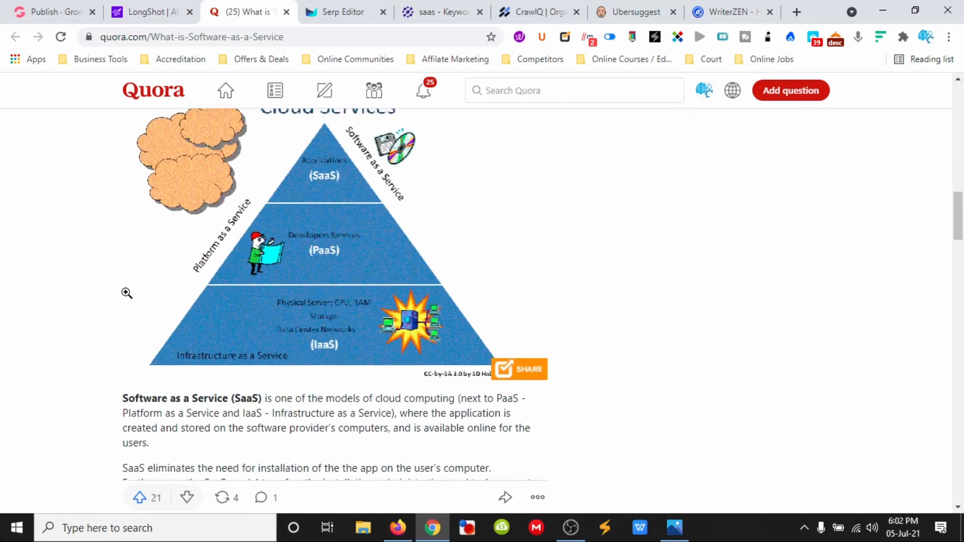
scroll(127, 293, "down", 2)
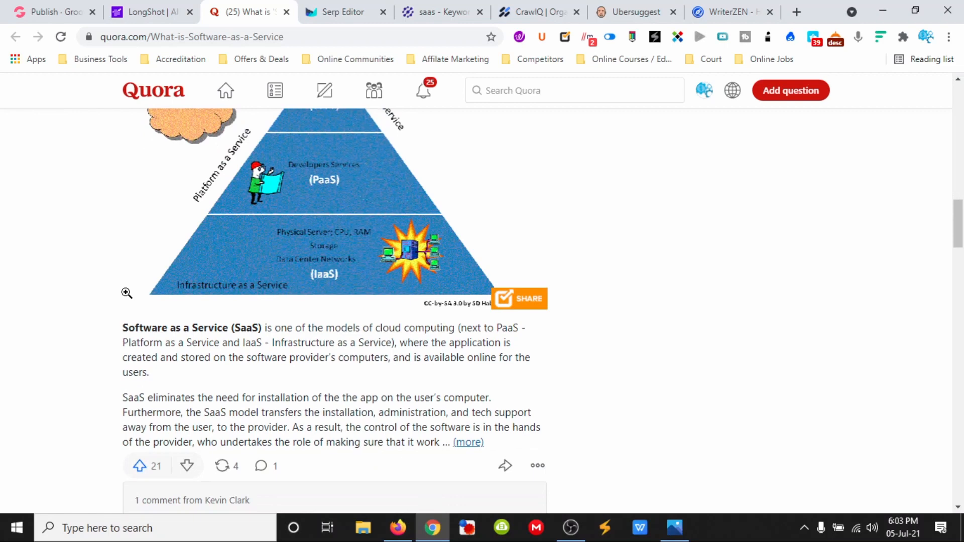
scroll(127, 293, "up", 2)
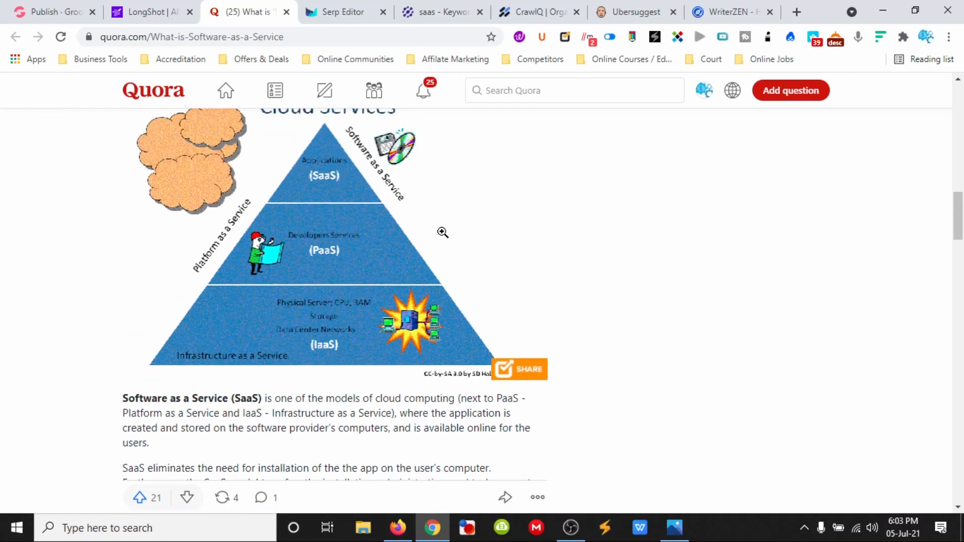
scroll(282, 322, "down", 4)
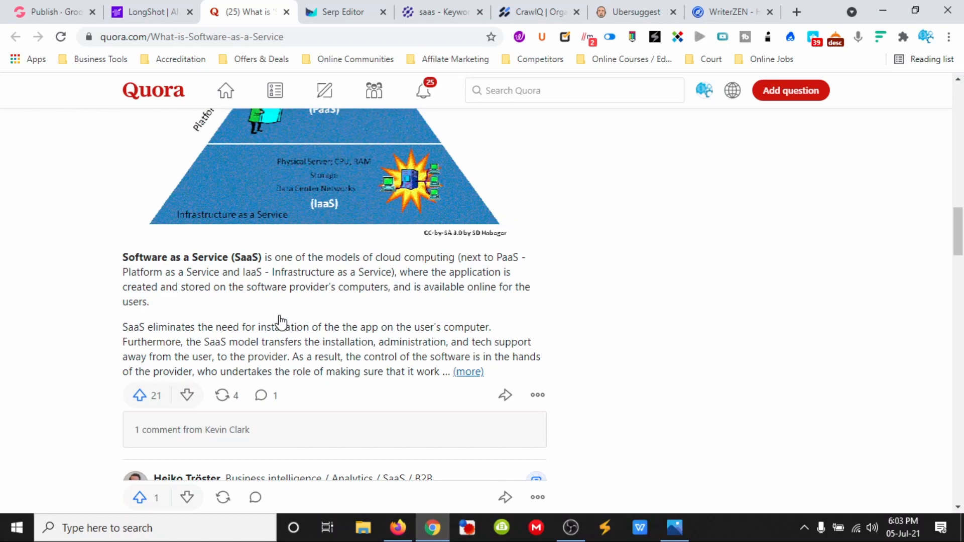
scroll(281, 321, "down", 4)
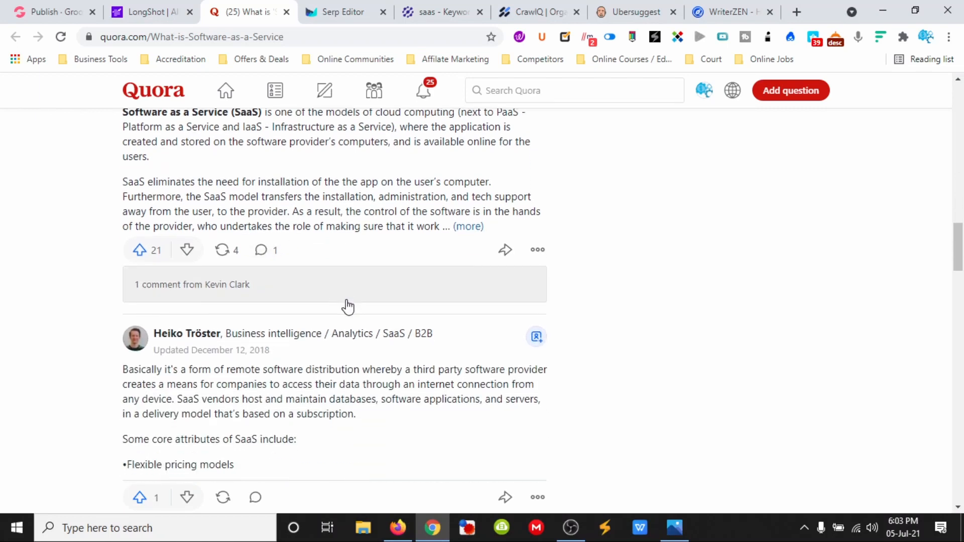
scroll(332, 341, "down", 2)
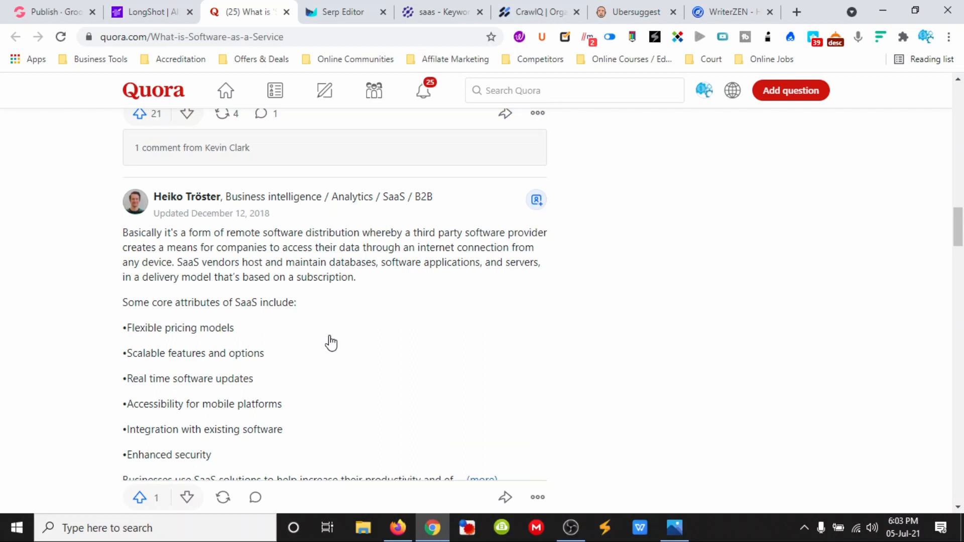
scroll(331, 343, "down", 5)
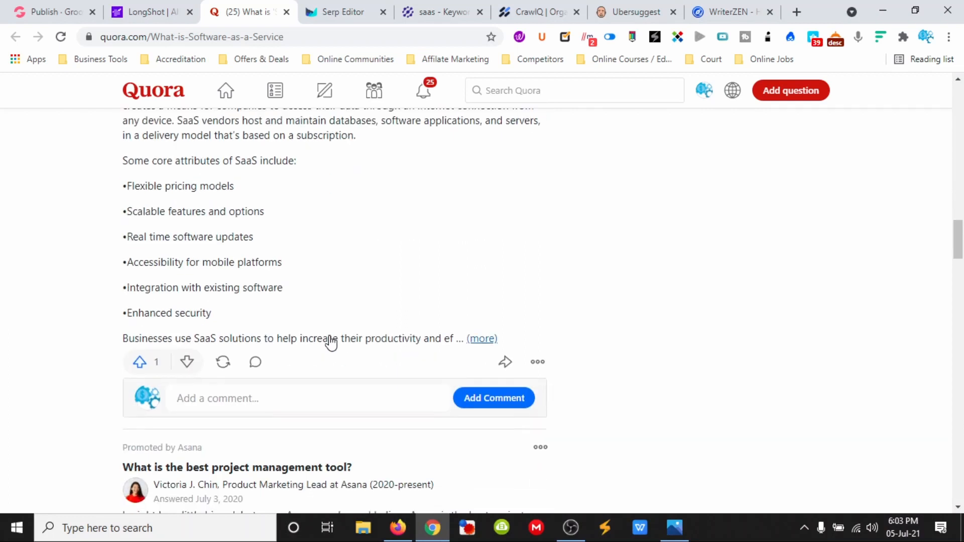
scroll(359, 296, "down", 2)
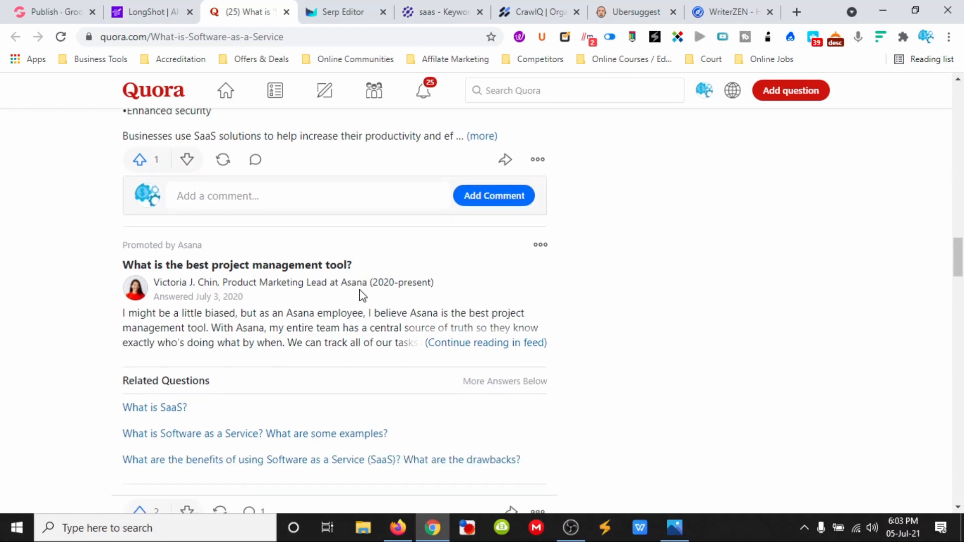
scroll(330, 338, "down", 4)
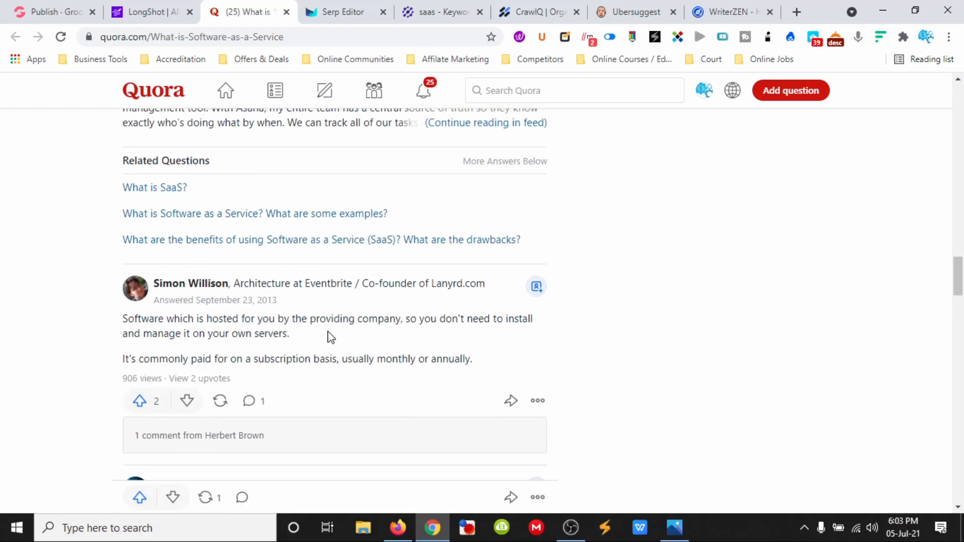
Step: Switch back to the Outranking document and insert the ninth SERP meta description, "Software-as-a-Service, or SaaS for short…", inside the META_DESCRIPTION tags
left_click(336, 12)
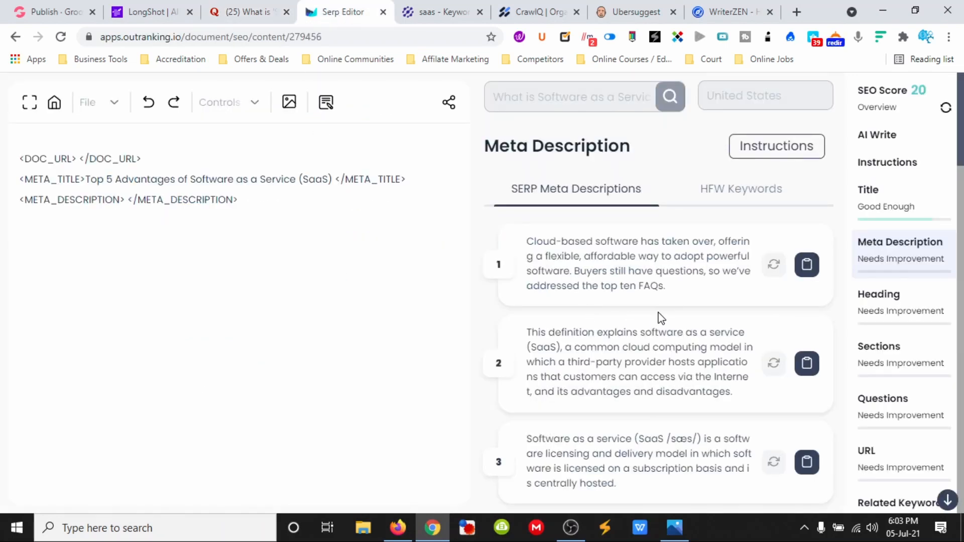
scroll(581, 298, "down", 1)
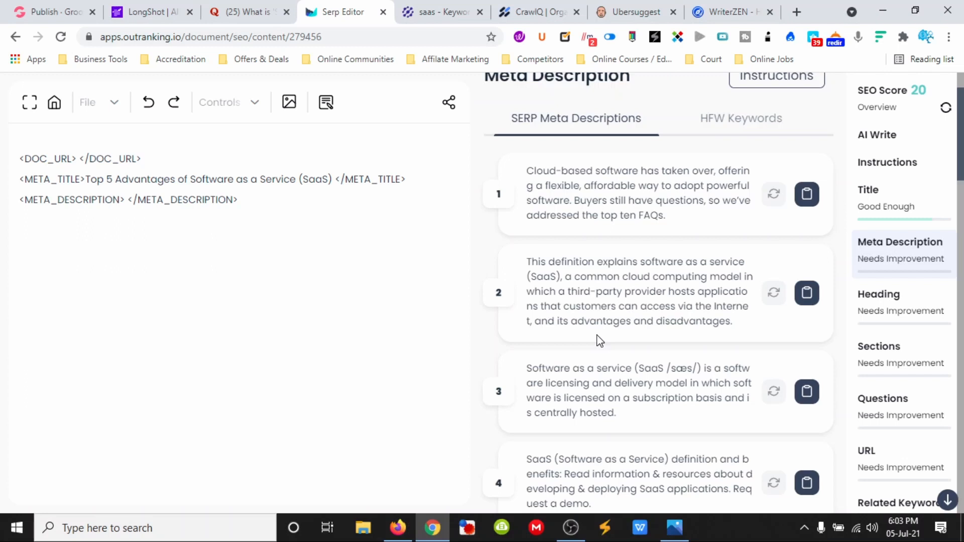
scroll(599, 340, "down", 1)
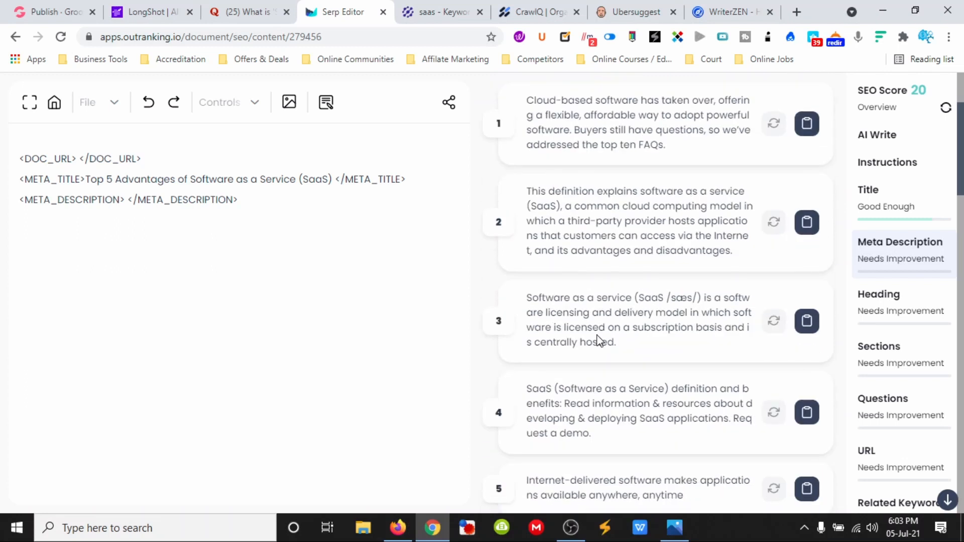
scroll(598, 336, "down", 1)
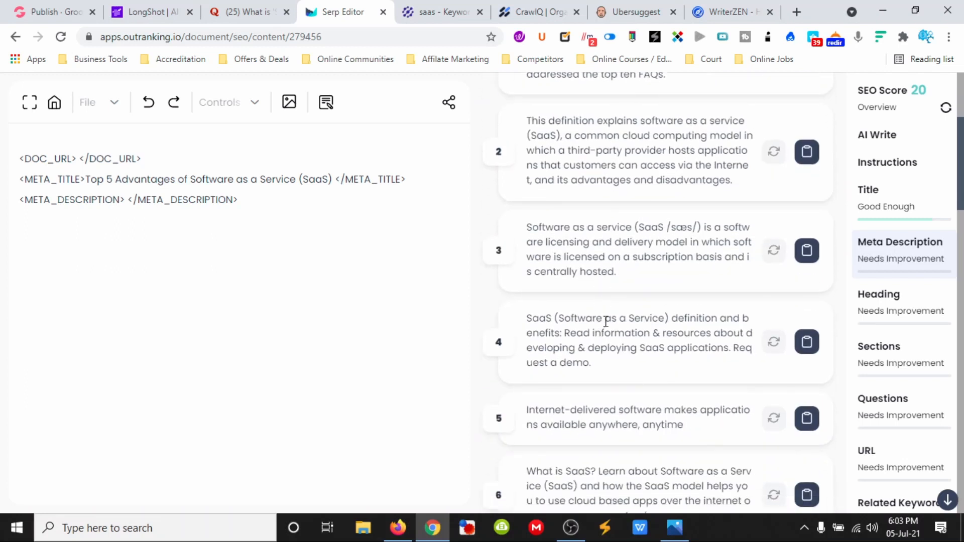
scroll(618, 289, "down", 1)
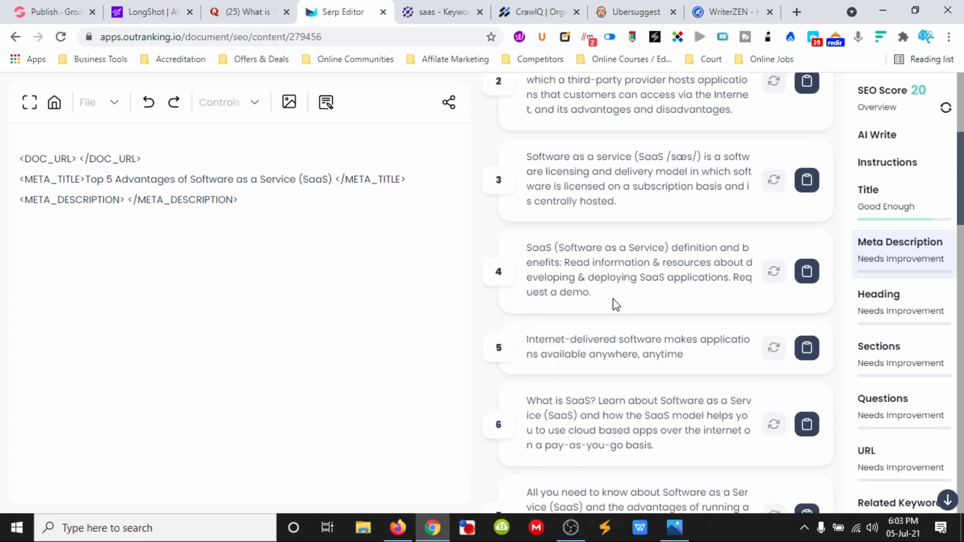
scroll(616, 305, "down", 1)
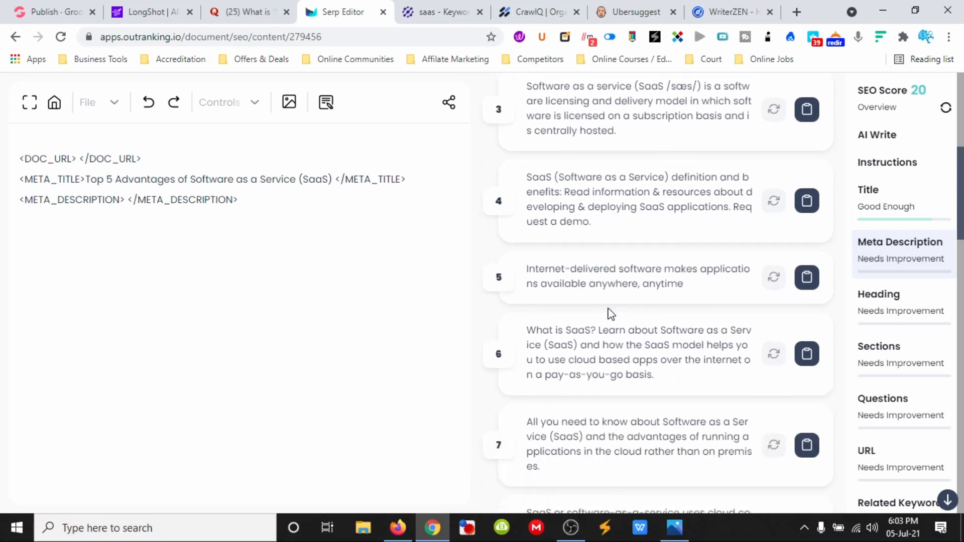
scroll(609, 310, "down", 1)
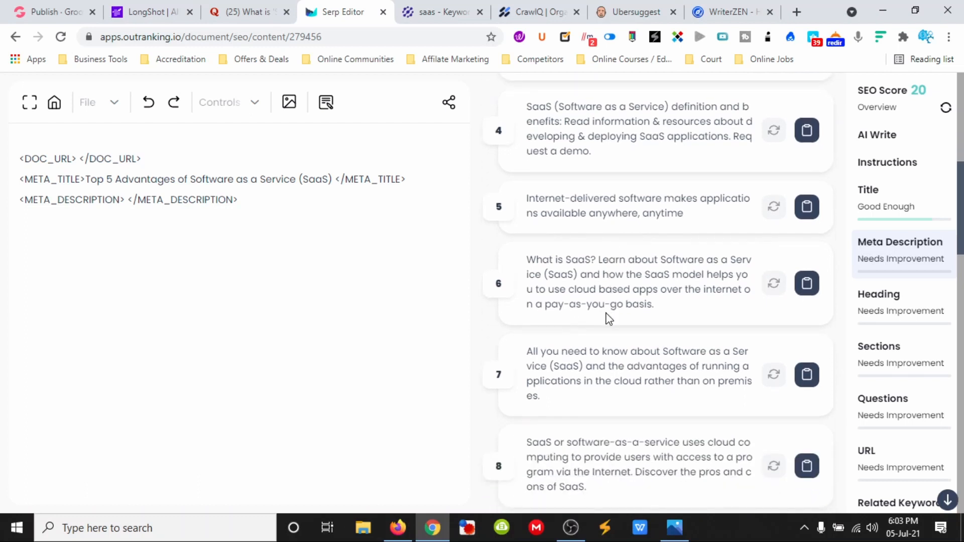
scroll(608, 311, "down", 1)
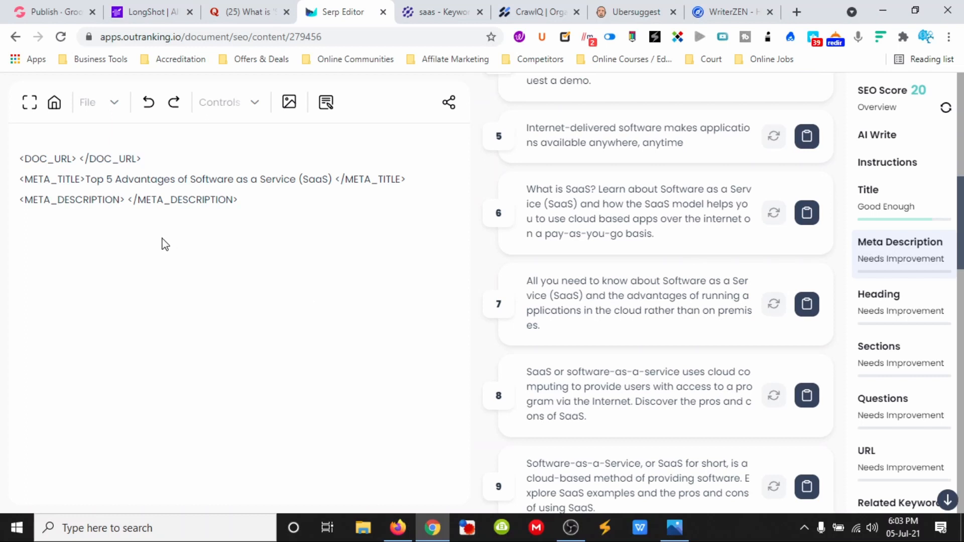
left_click(130, 200)
scroll(536, 379, "down", 1)
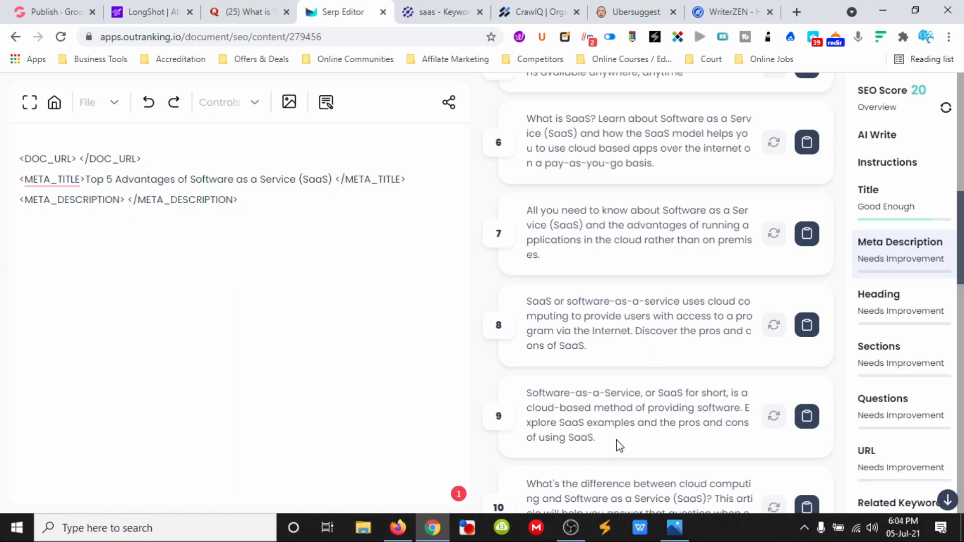
scroll(617, 446, "down", 1)
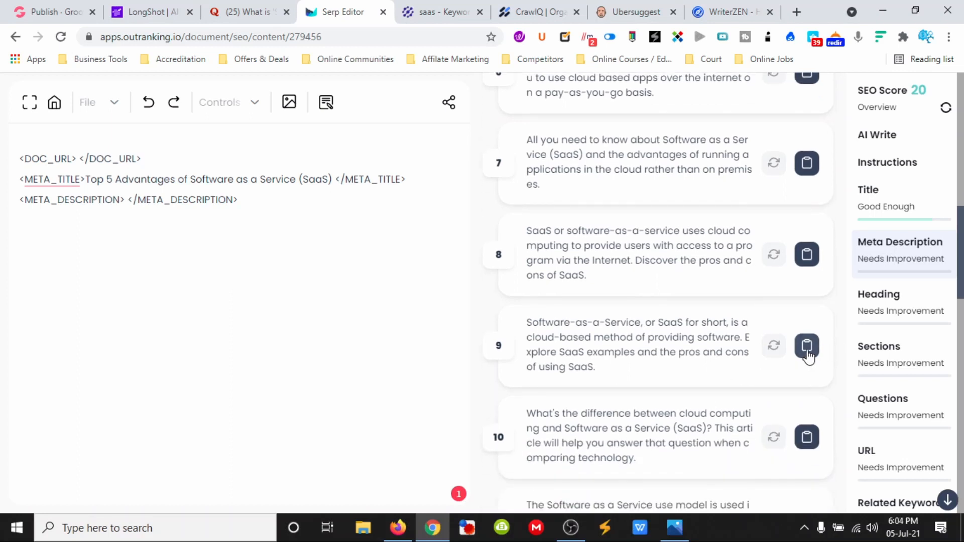
left_click(807, 347)
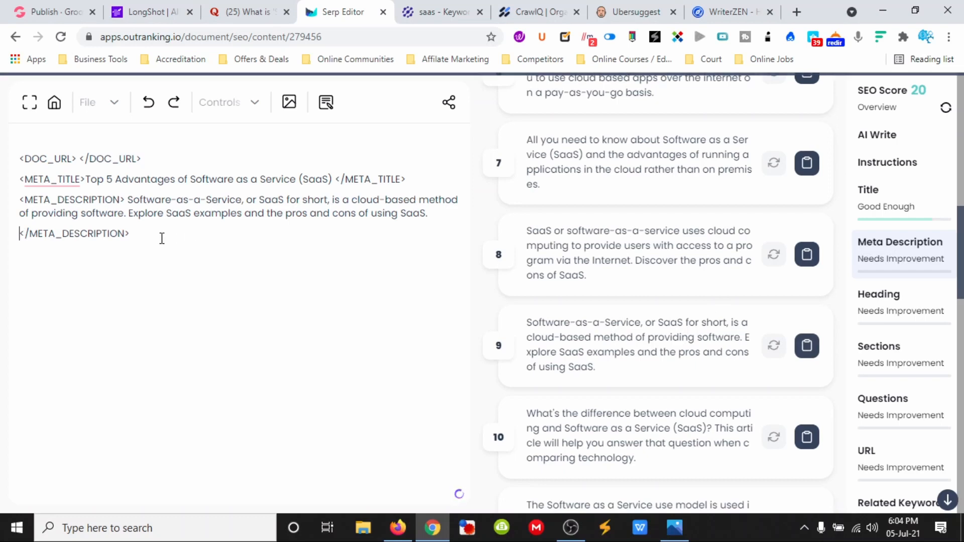
Step: View the high-frequency keywords for the meta description and the suggestions for the Heading or H1 Tag
scroll(595, 301, "up", 10)
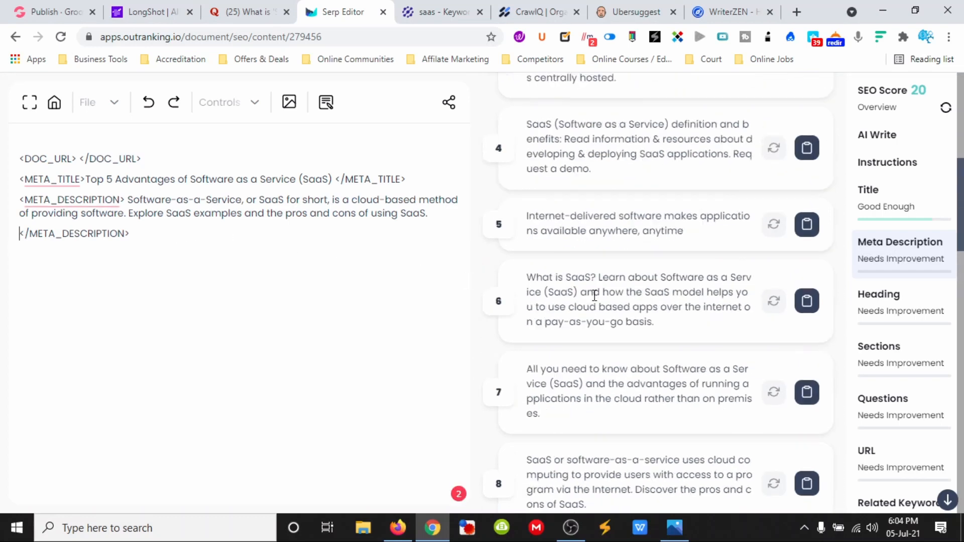
scroll(592, 283, "up", 2)
left_click(714, 190)
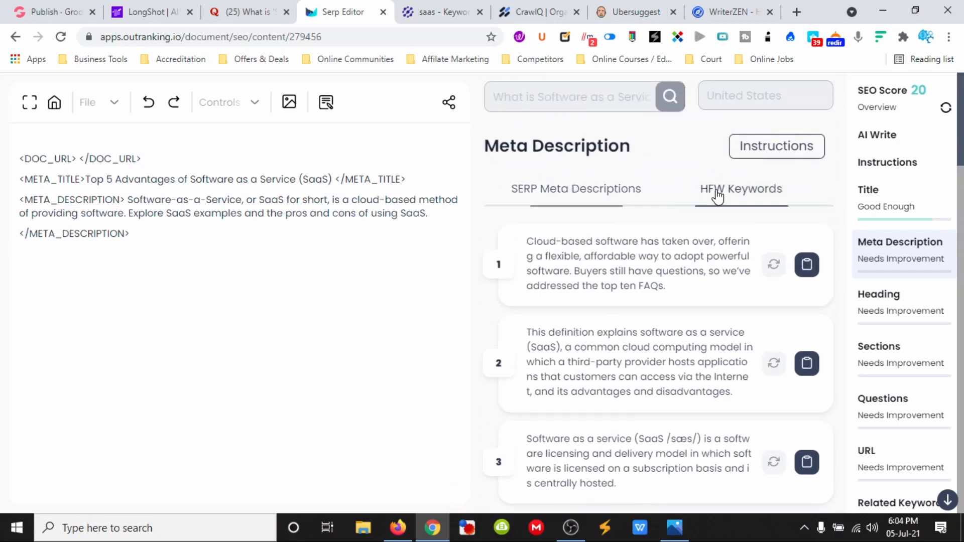
left_click(902, 300)
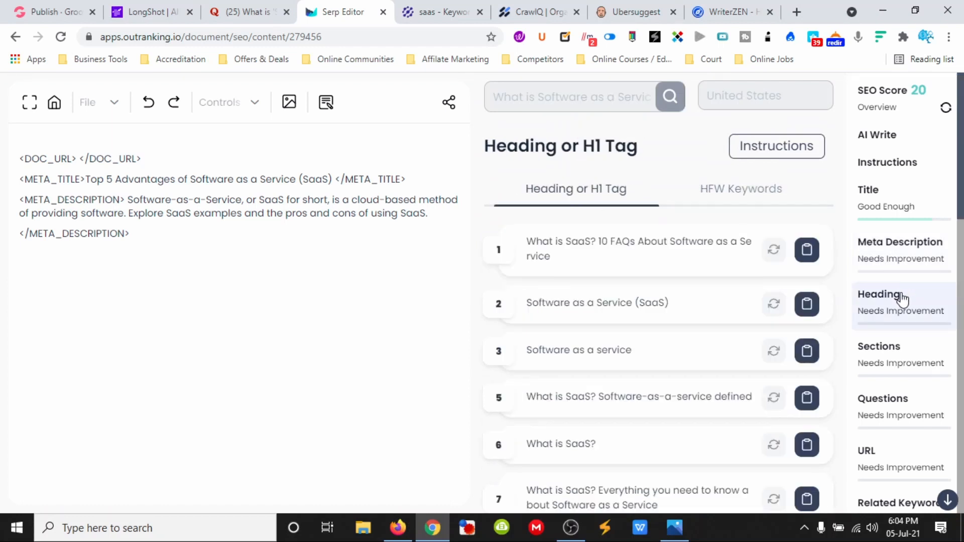
left_click(223, 273)
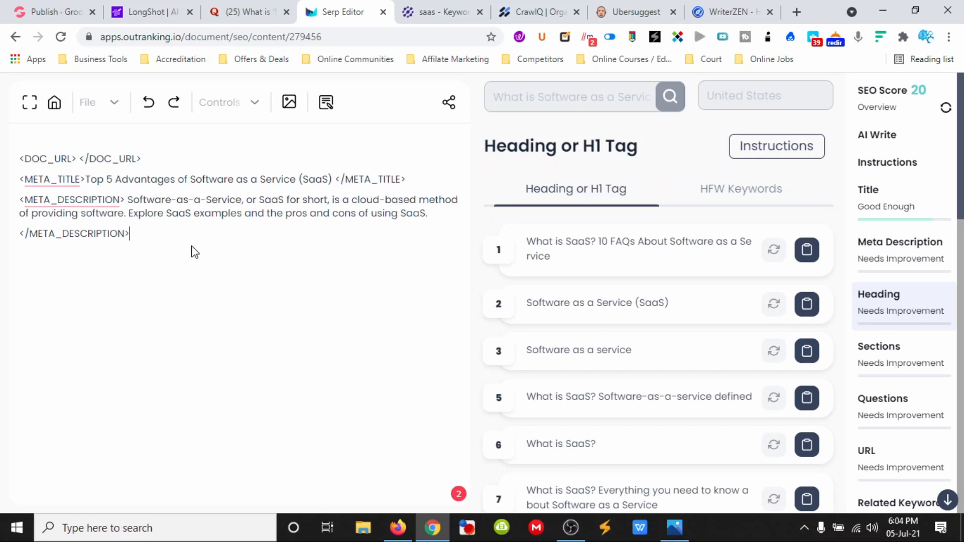
key("Return")
left_click(80, 158)
type("http")
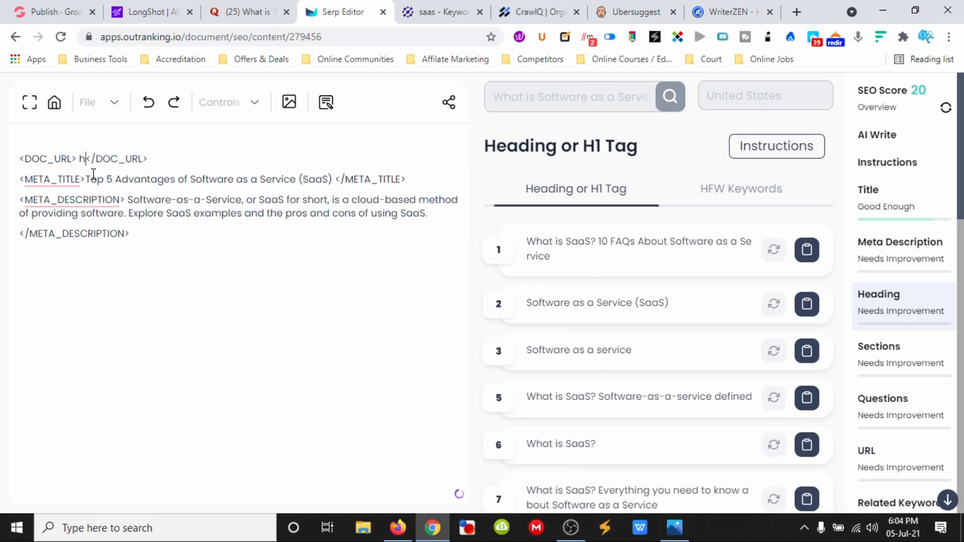
type("s://")
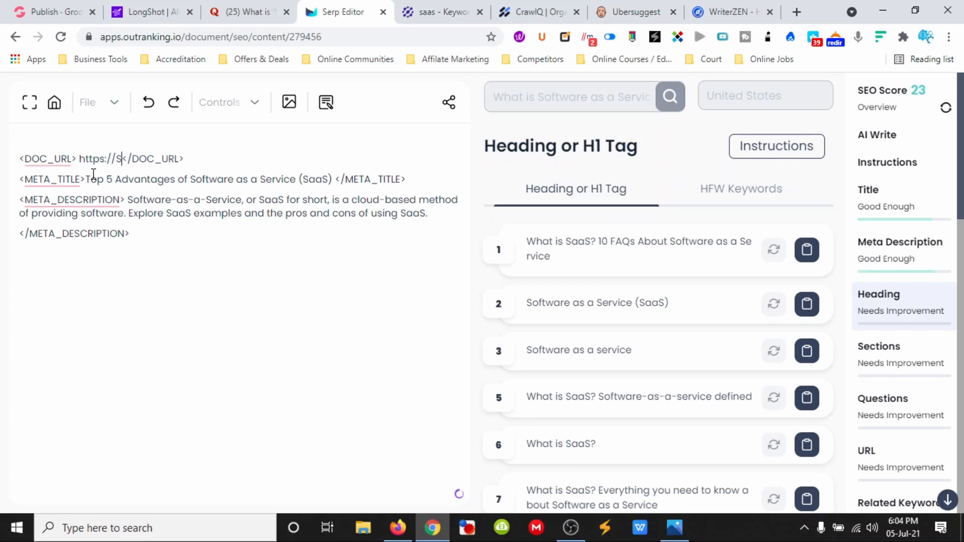
type("www.")
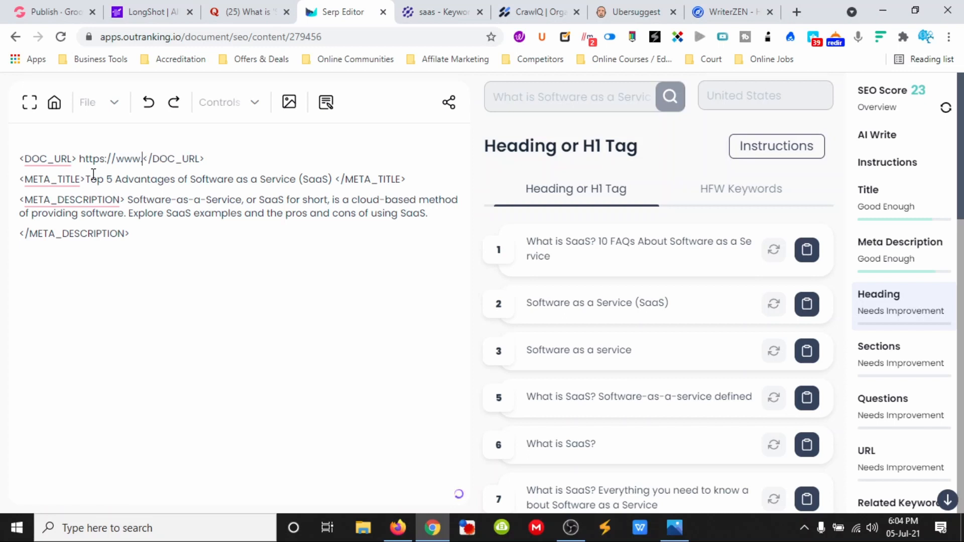
key("BackSpace")
key("BackSpace")
key("BackSpace")
key("BackSpace")
type("saas")
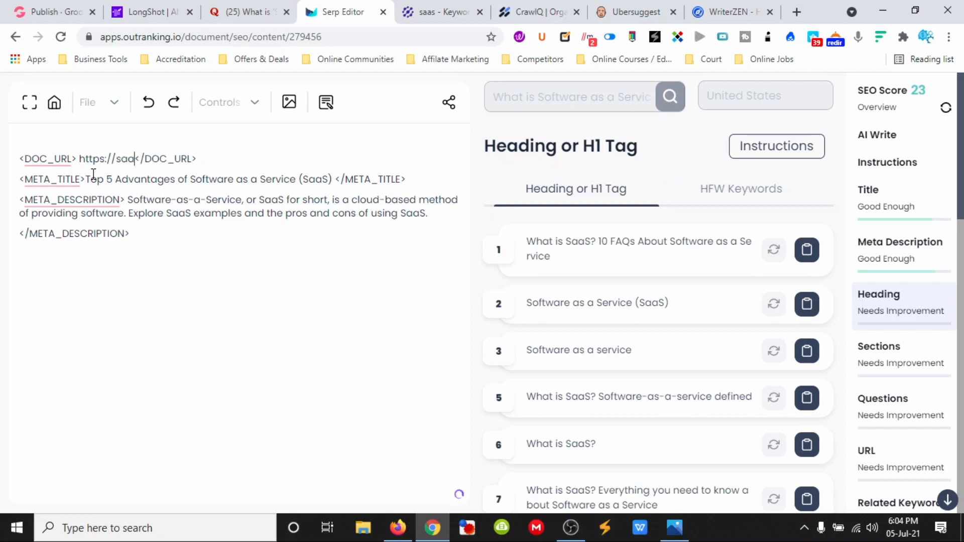
type("re")
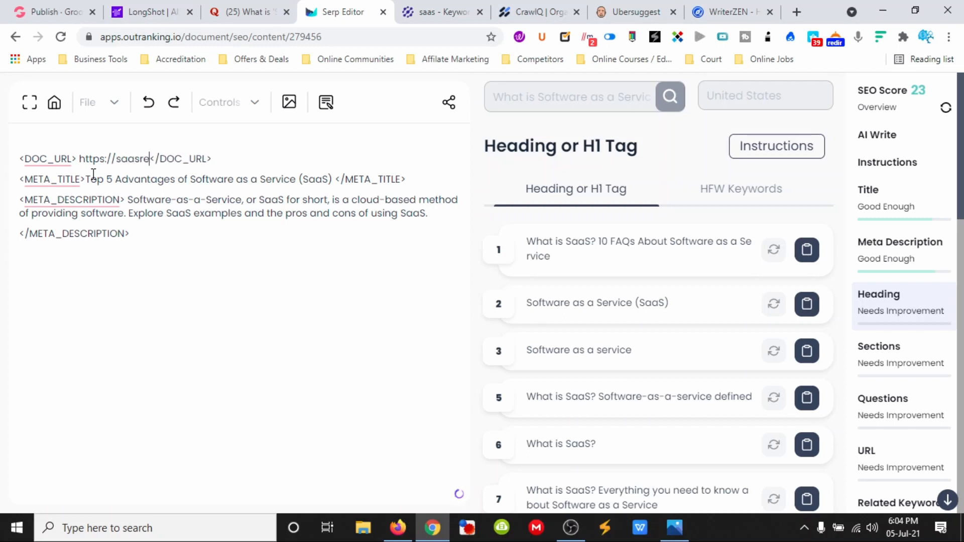
type("vu")
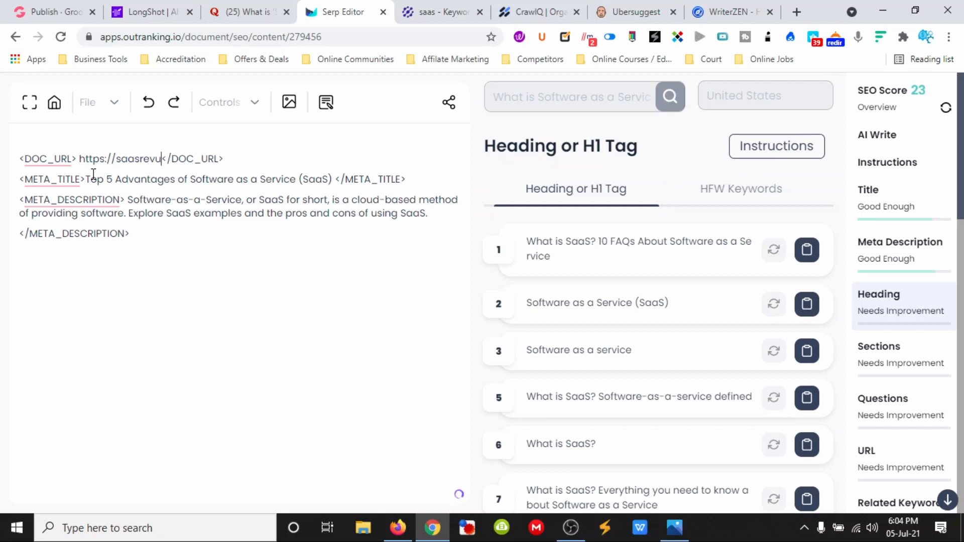
type(".com")
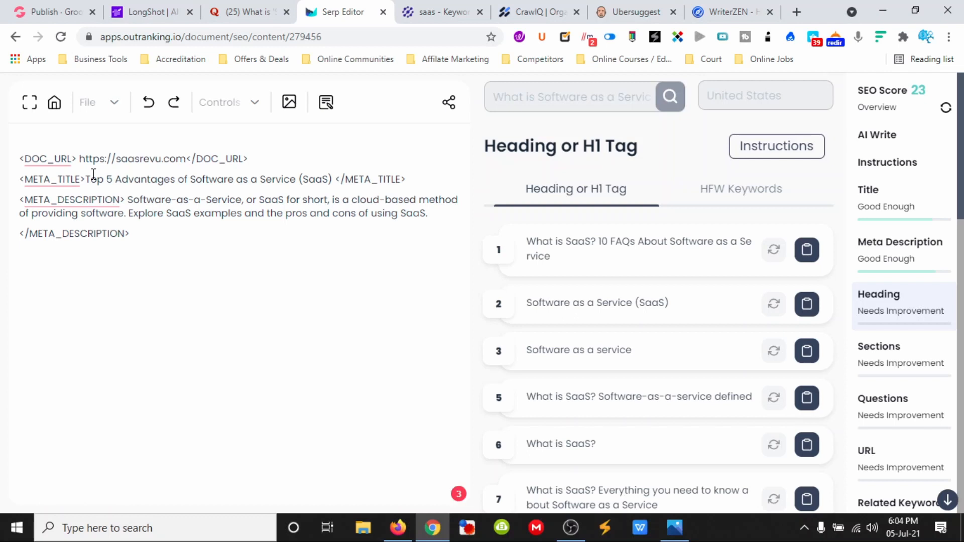
type("/bl")
key("BackSpace")
key("BackSpace")
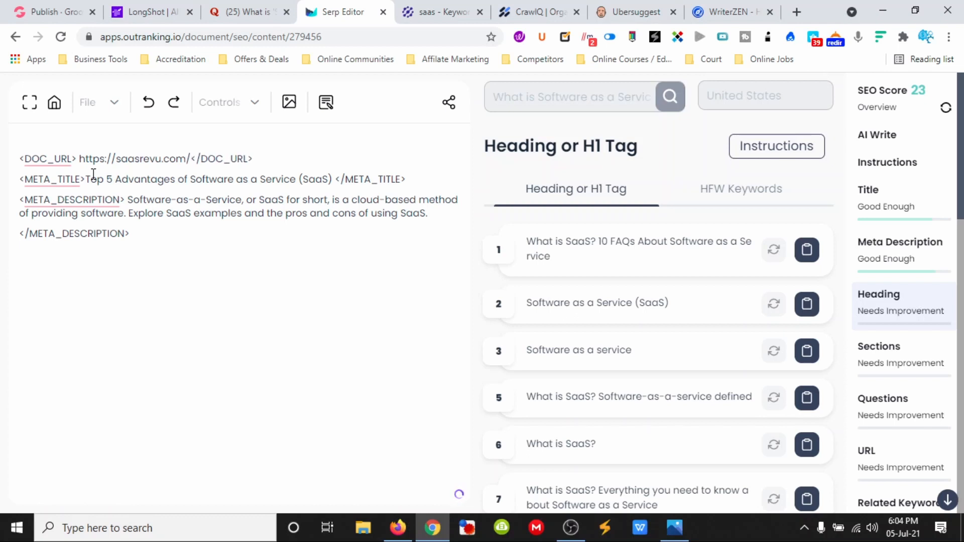
Step: Add the subdomain "blog." in front of saasrevu.com in the document URL
key("Left")
key("Left")
key("Left")
key("Left")
key("Left")
key("Left")
key("Left")
key("Left")
key("Left")
key("Left")
key("Left")
key("Left")
key("Left")
type("blog")
type(".")
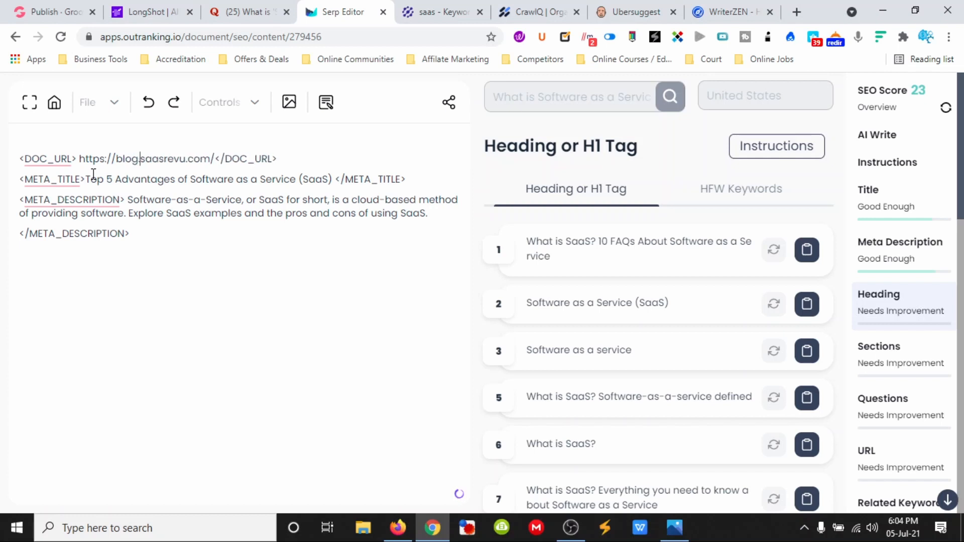
Step: Complete the document URL after the domain with the slug /5-advantages-of-software-as-a-service-saas
key("Right")
key("Right")
key("Right")
key("Right")
key("Right")
key("Right")
key("Right")
key("Right")
key("Right")
key("Right")
type(".")
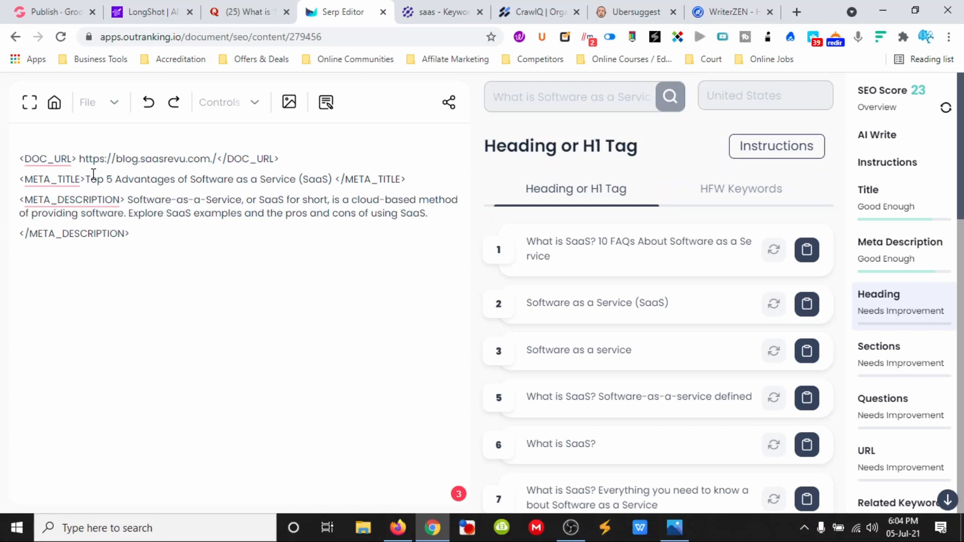
type("5-")
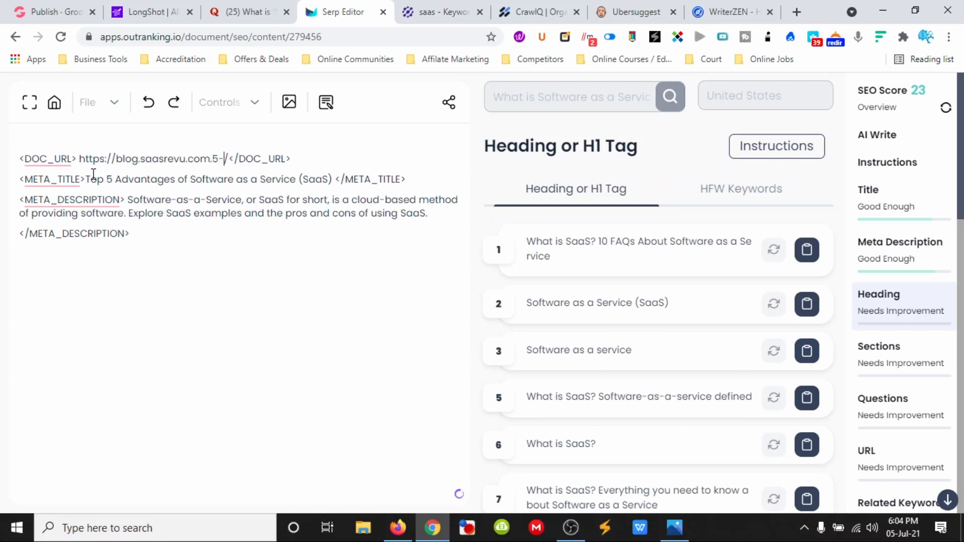
key("BackSpace")
key("BackSpace")
key("BackSpace")
key("BackSpace")
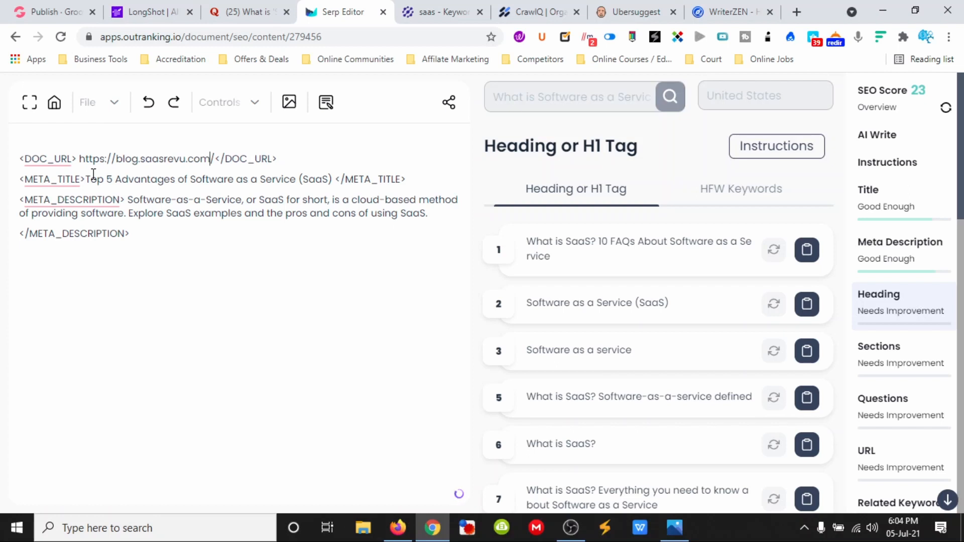
type("/5-advan")
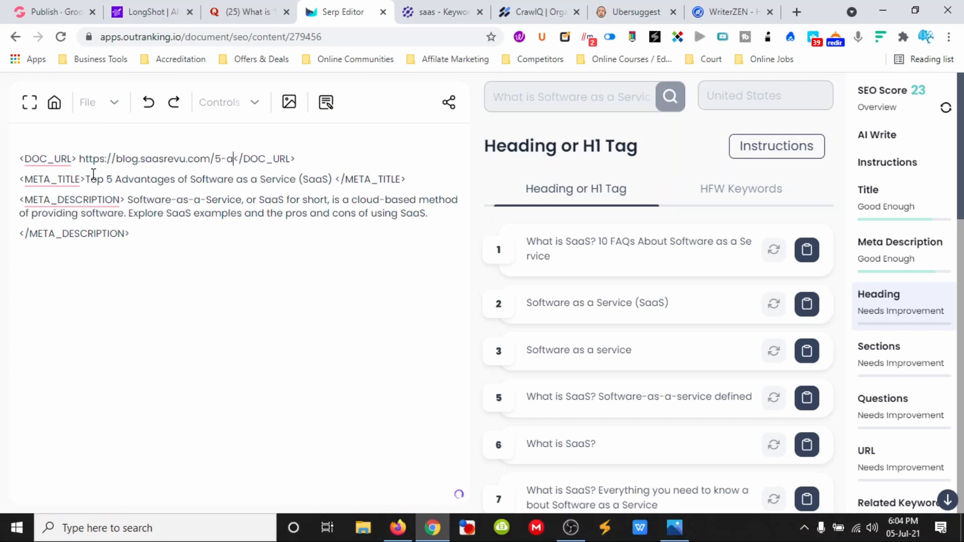
type("tages")
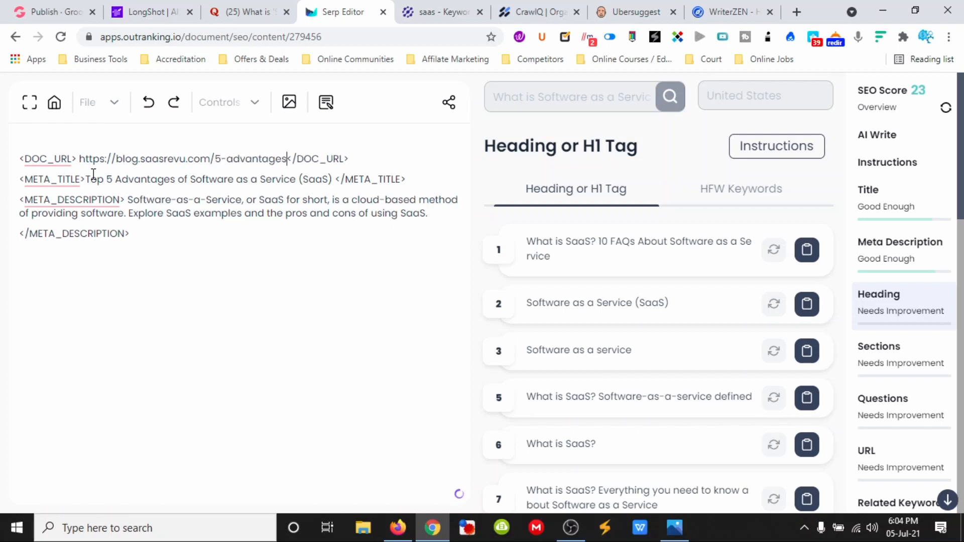
type("-")
type("of-software")
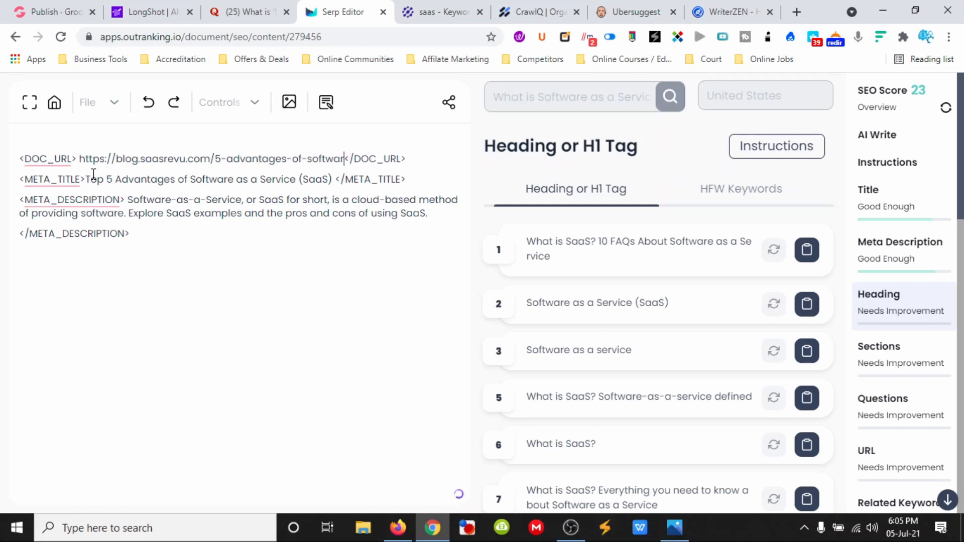
type("-as-")
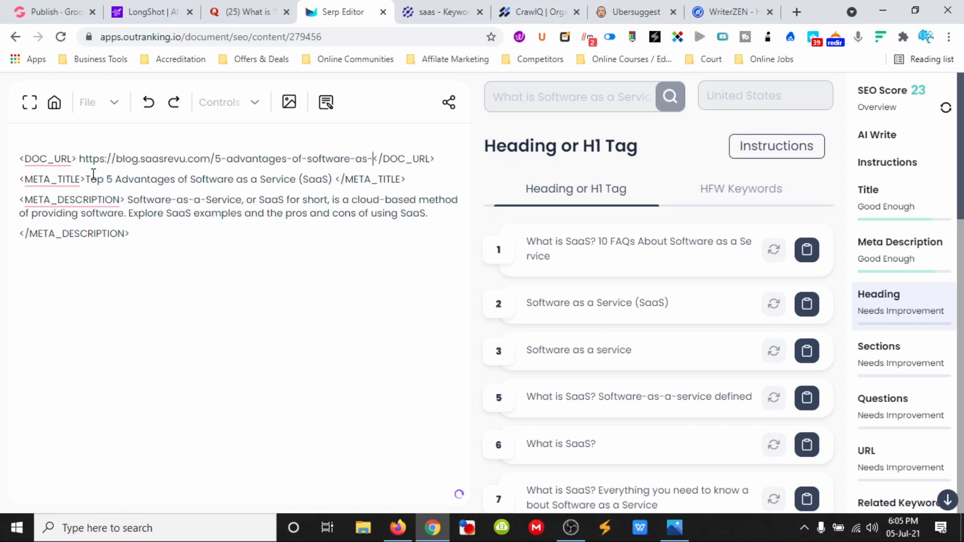
type("a-service")
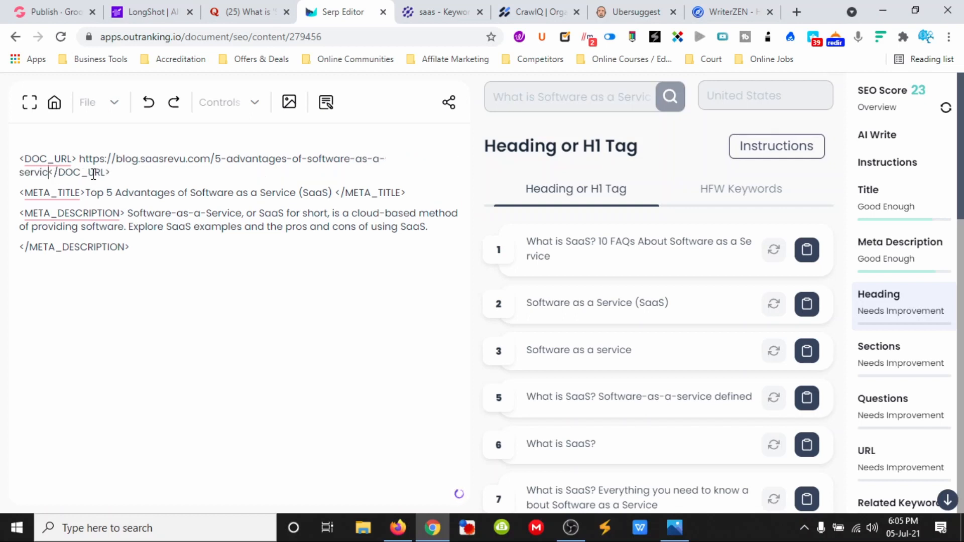
type("-saas")
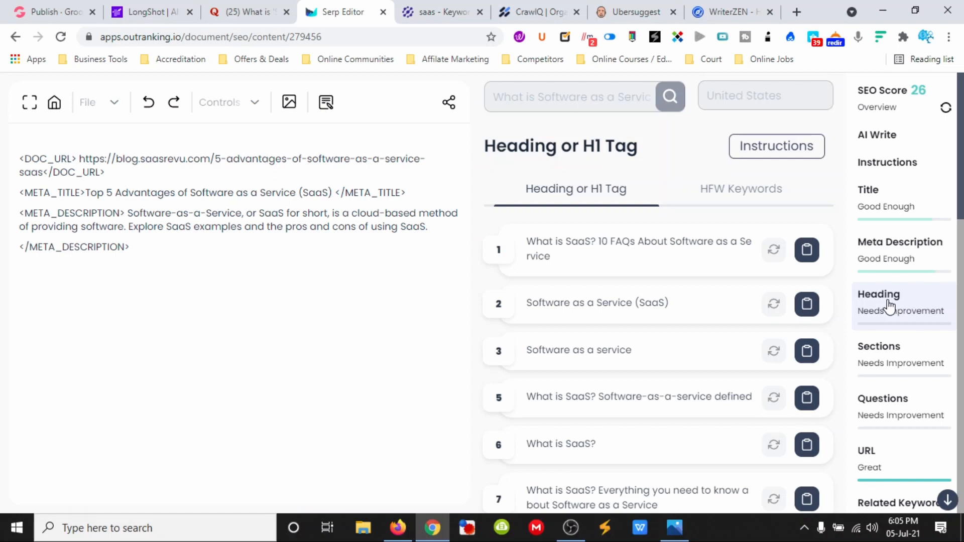
Step: Insert the suggested H1 heading "Top 5 Advantages of Software as a Service (SaaS)" below the meta description
left_click(187, 304)
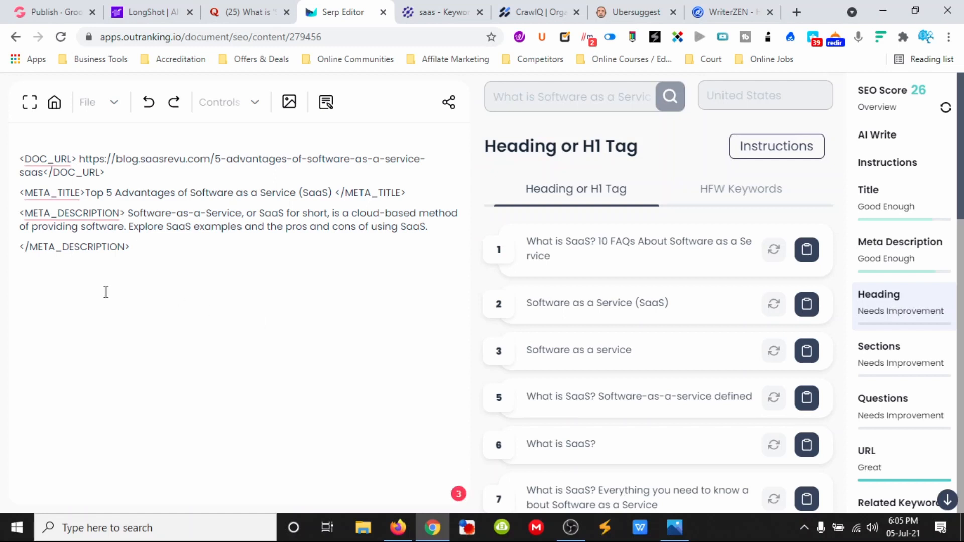
left_click(893, 296)
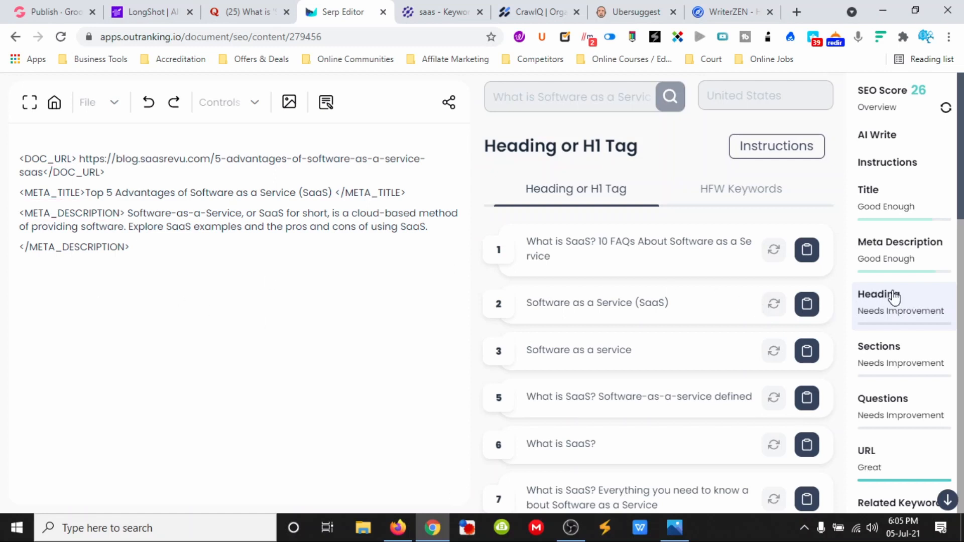
scroll(596, 319, "down", 15)
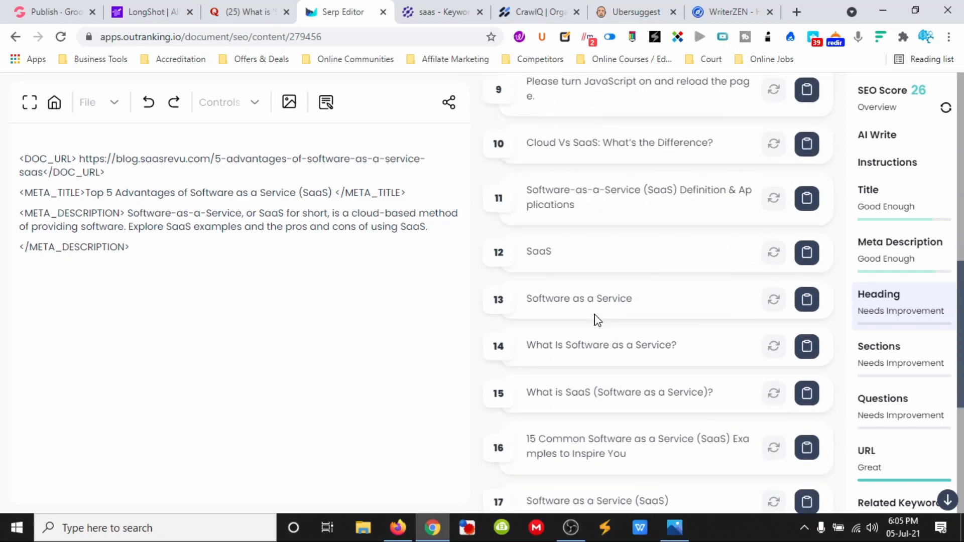
scroll(621, 281, "up", 15)
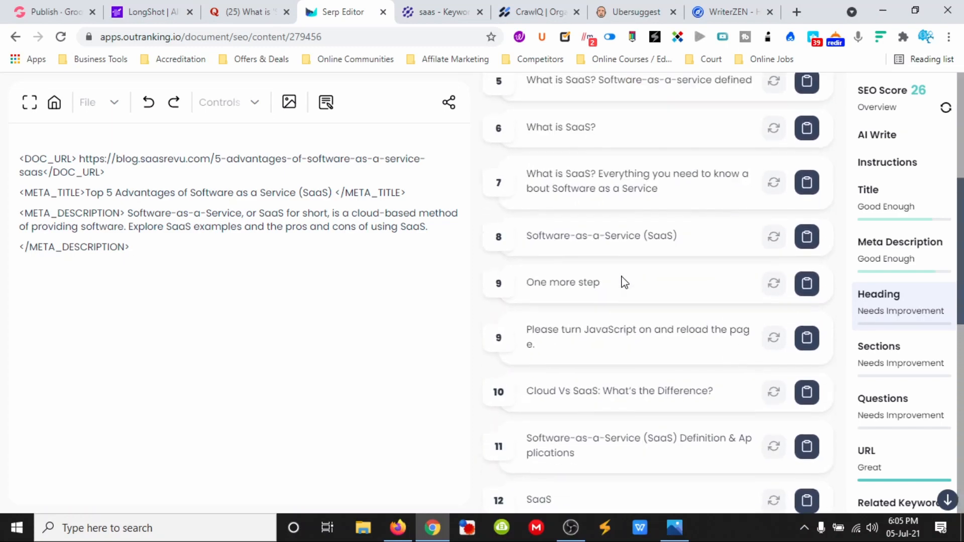
scroll(621, 281, "up", 2)
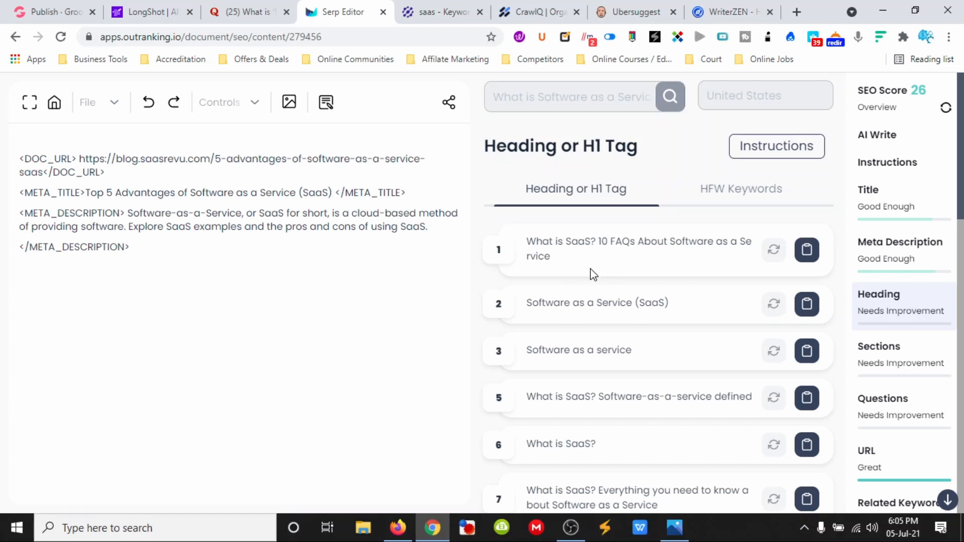
scroll(592, 274, "down", 2)
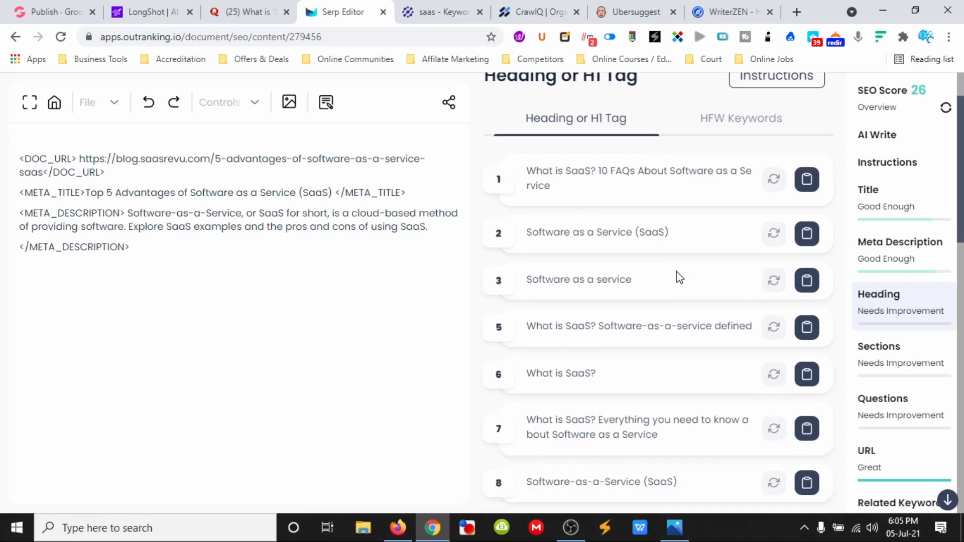
scroll(679, 278, "down", 2)
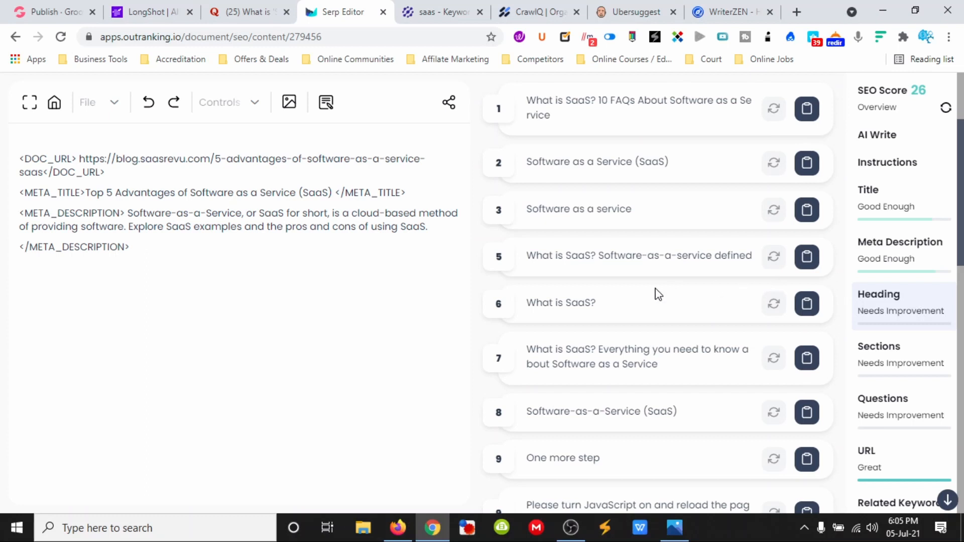
scroll(658, 295, "down", 2)
scroll(680, 304, "down", 2)
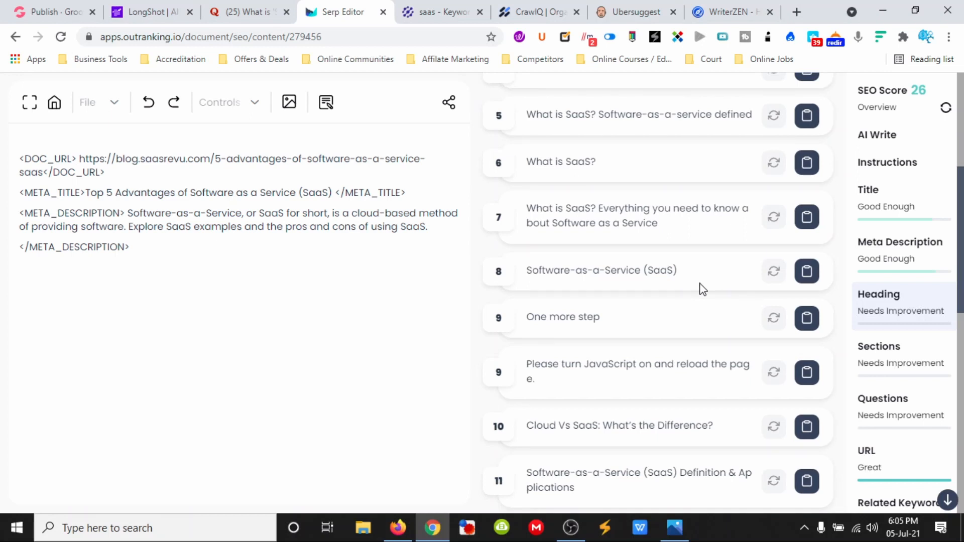
scroll(702, 289, "down", 2)
scroll(631, 287, "down", 2)
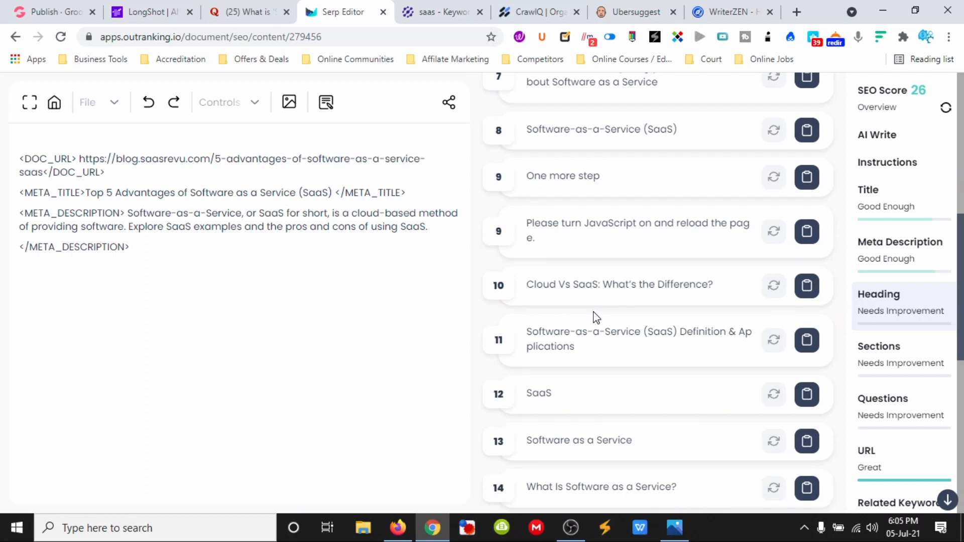
scroll(596, 318, "down", 1)
scroll(695, 304, "down", 1)
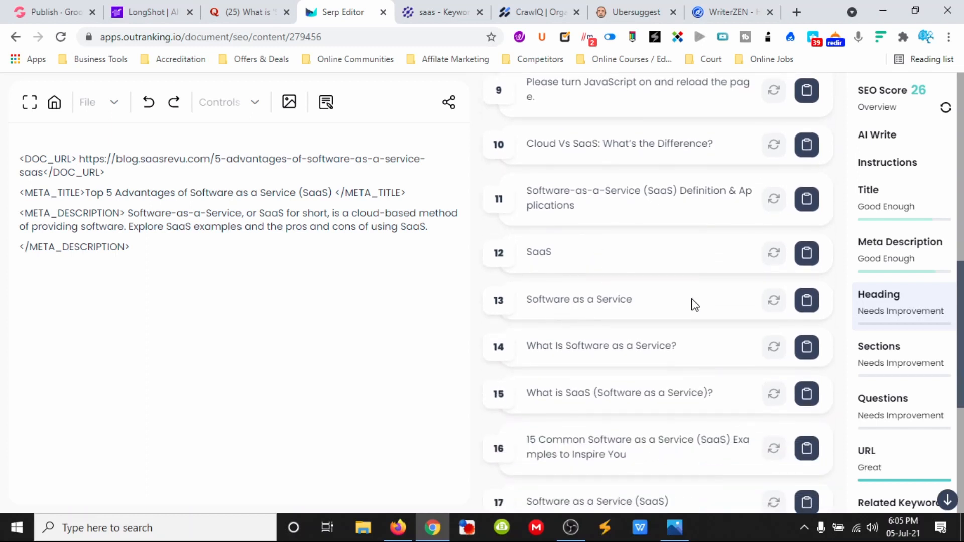
scroll(695, 305, "down", 1)
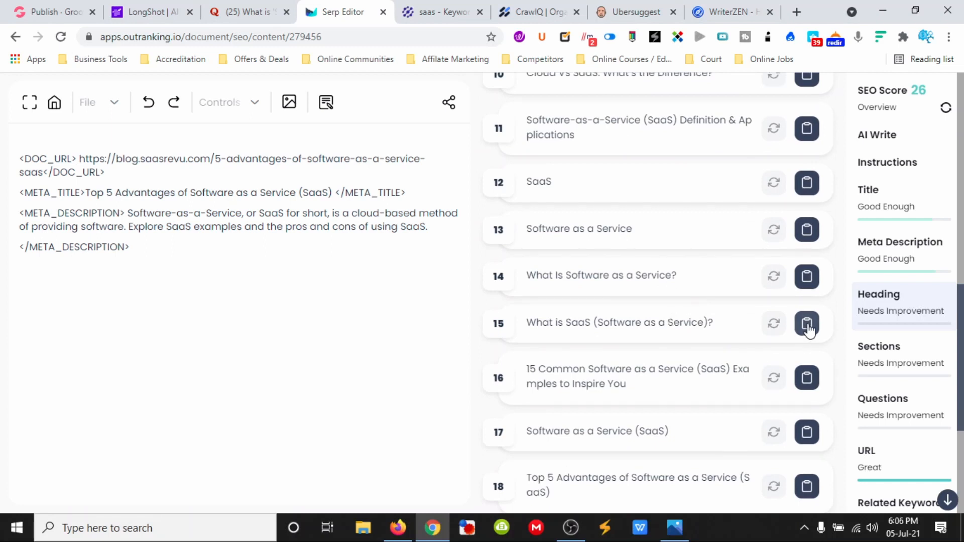
scroll(689, 357, "down", 2)
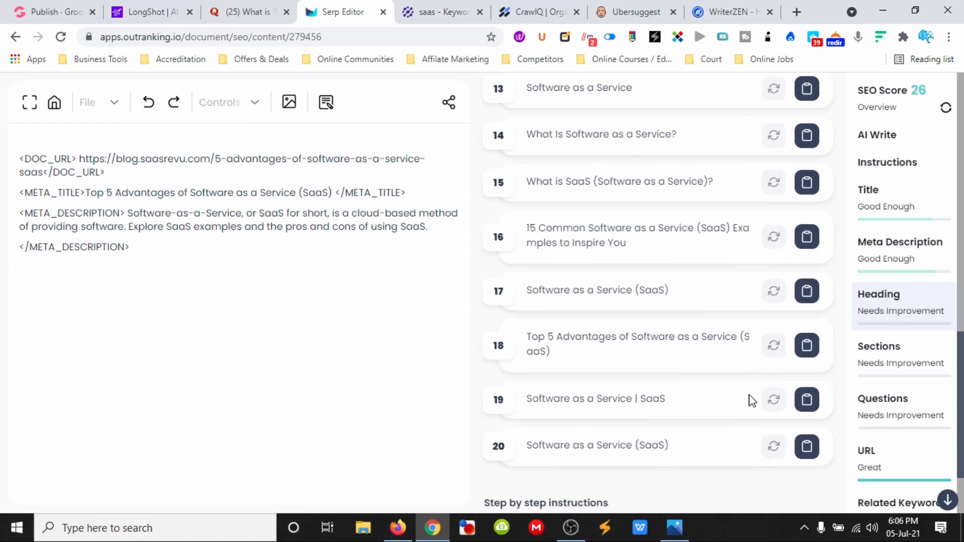
left_click(807, 346)
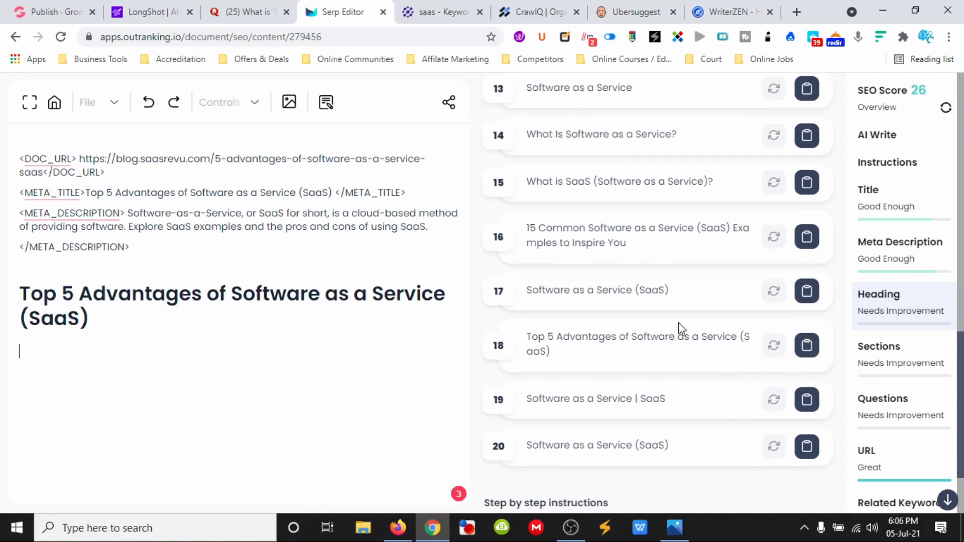
Step: In the Sections outline suggestions, select the H2 headings Lower costs, Scalability and integration, and New releases (upgrades)
left_click(883, 357)
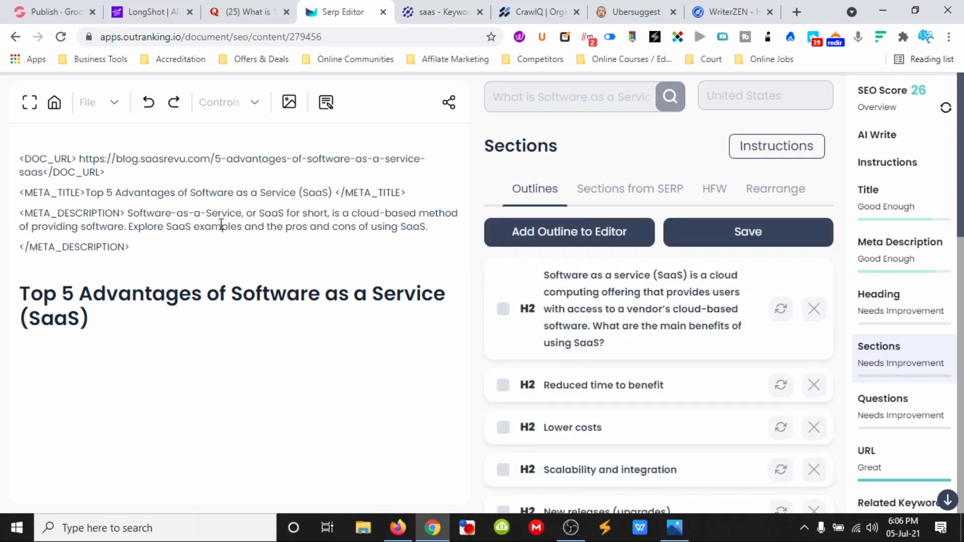
left_click(103, 315)
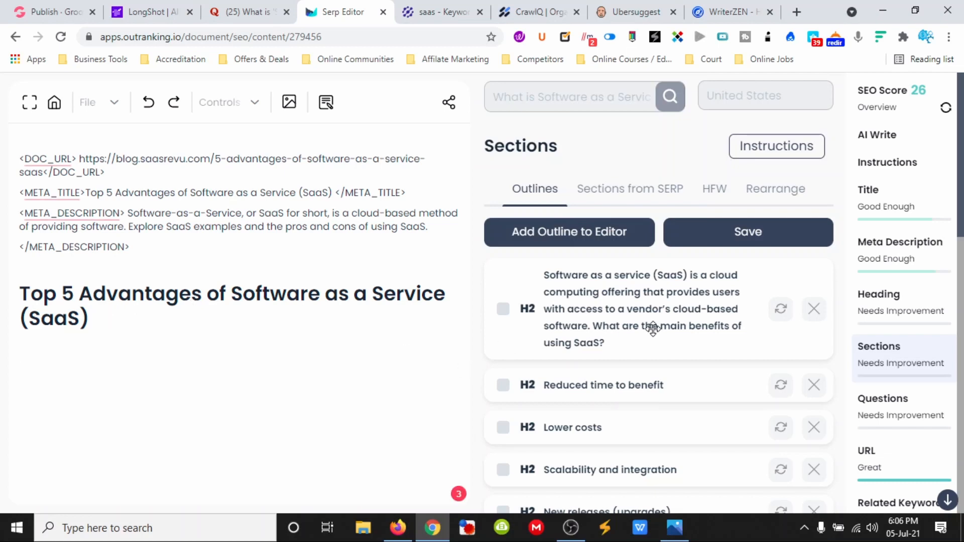
scroll(653, 329, "down", 4)
scroll(653, 329, "up", 3)
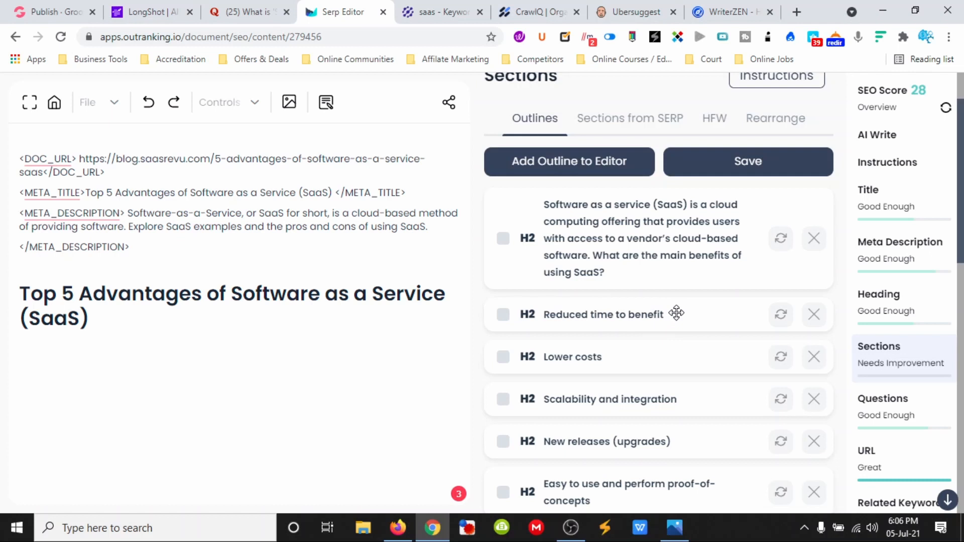
scroll(677, 312, "down", 1)
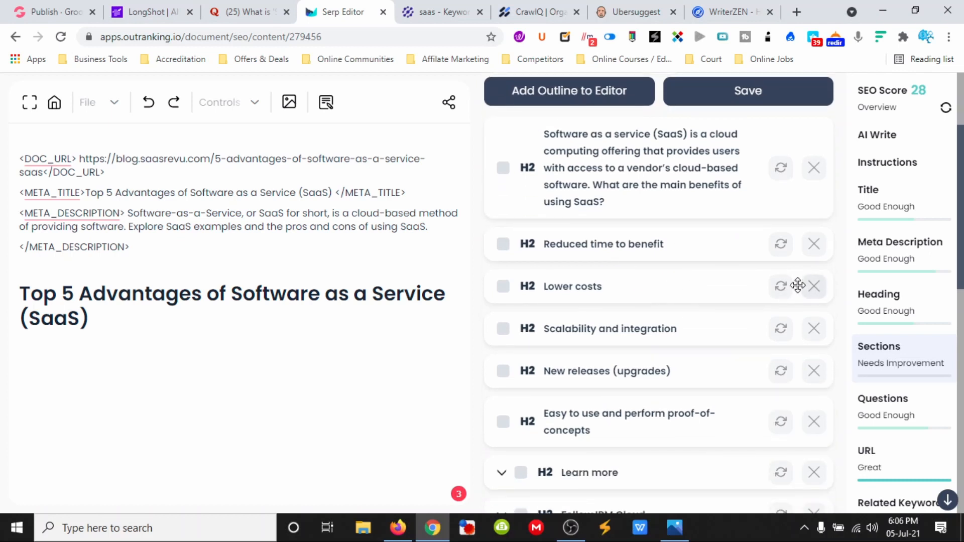
left_click(504, 286)
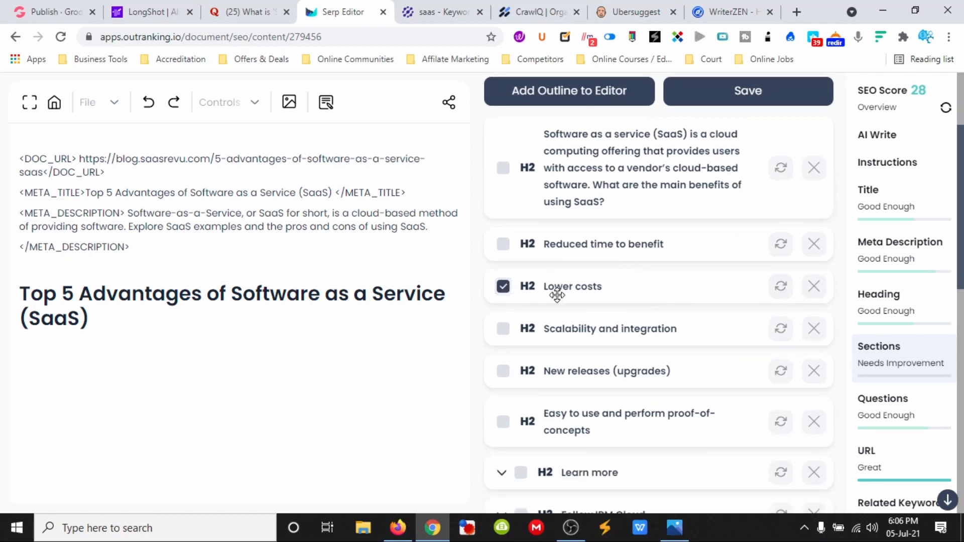
scroll(603, 314, "down", 1)
left_click(503, 258)
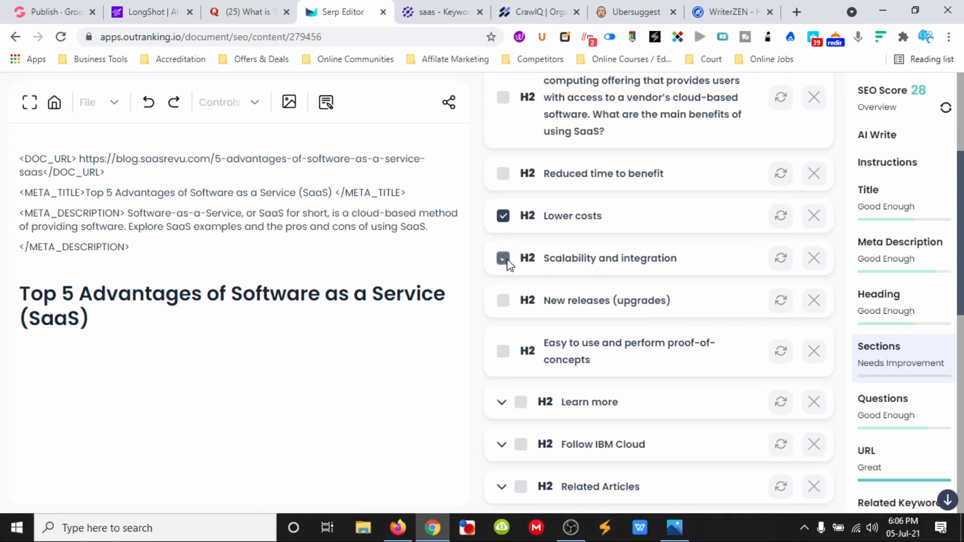
scroll(626, 299, "down", 1)
left_click(503, 232)
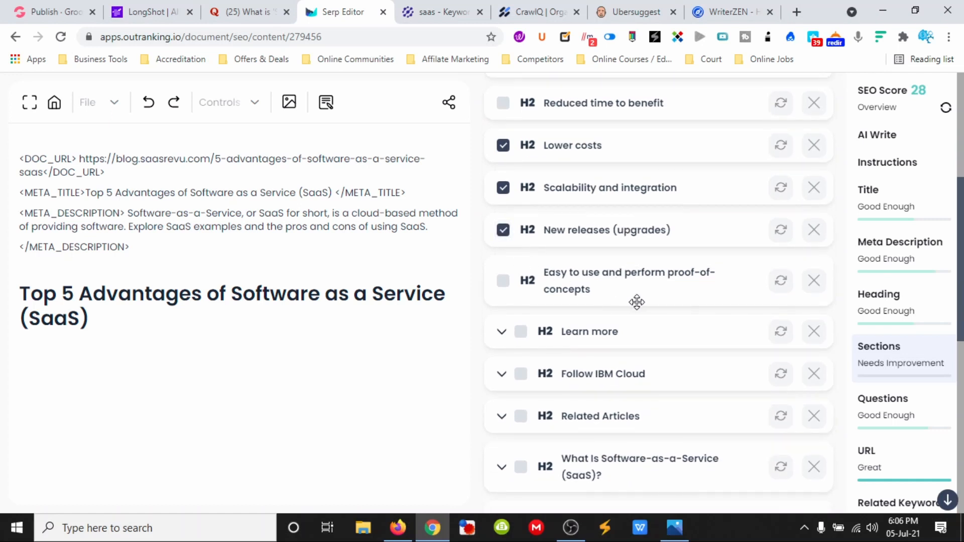
Step: Select the outline headings Examples of SaaS and Advantages and Disadvantages of SaaS
scroll(662, 296, "down", 1)
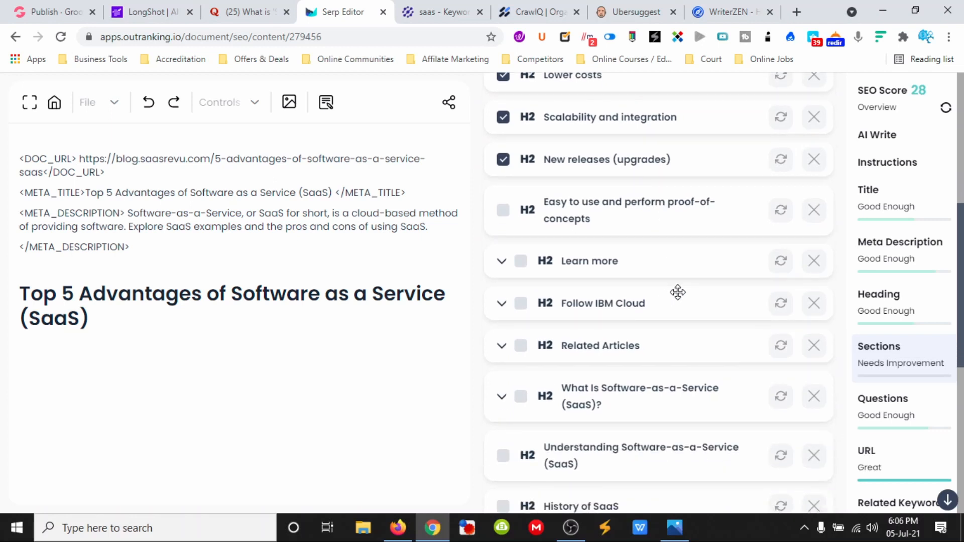
scroll(677, 292, "down", 2)
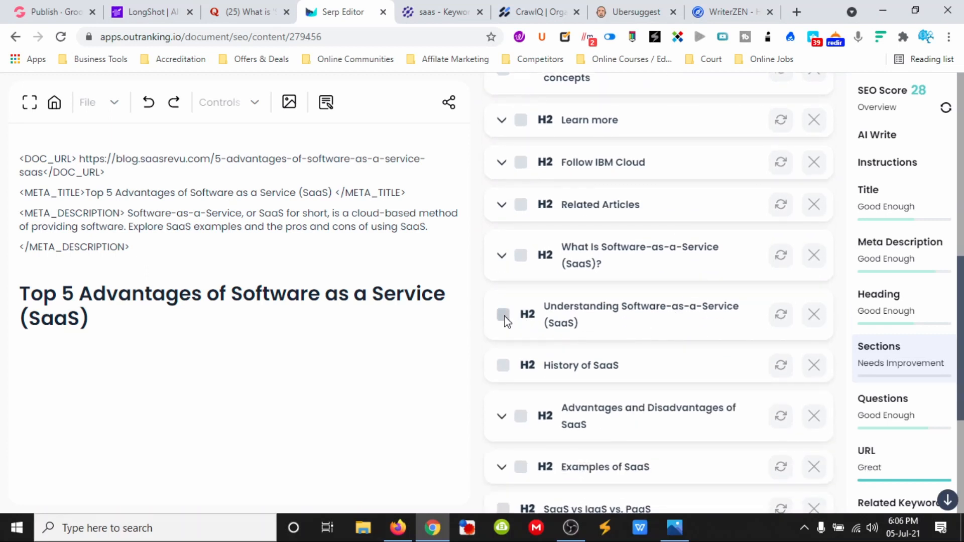
scroll(620, 312, "down", 3)
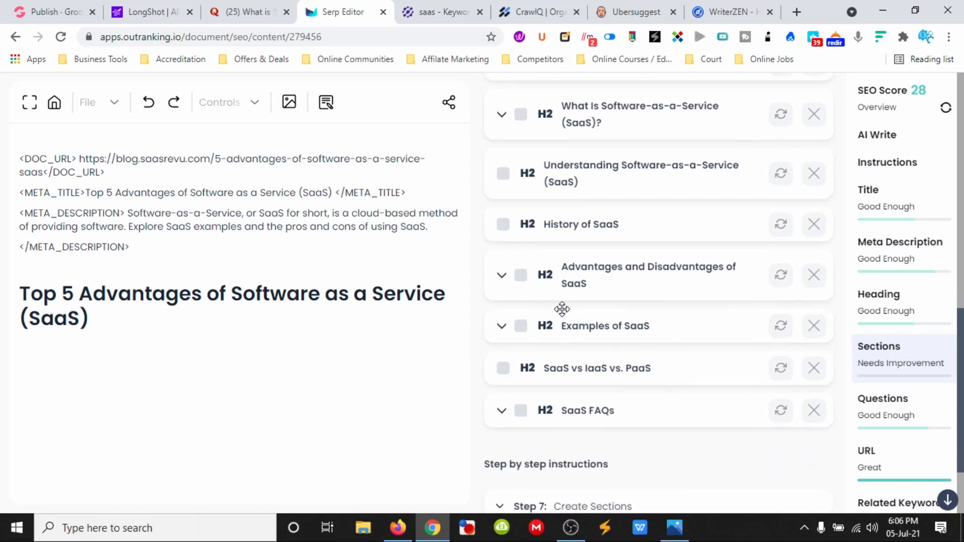
scroll(640, 264, "down", 1)
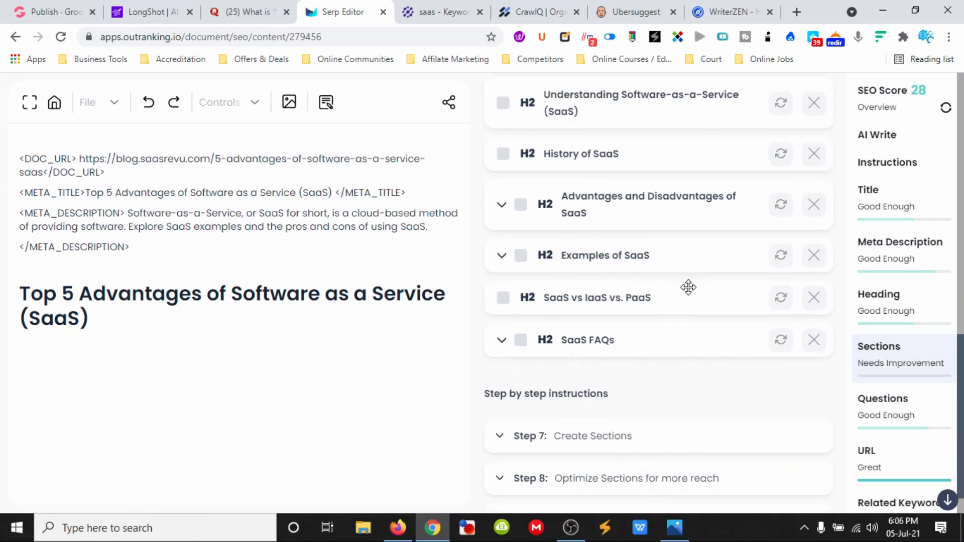
scroll(689, 287, "down", 1)
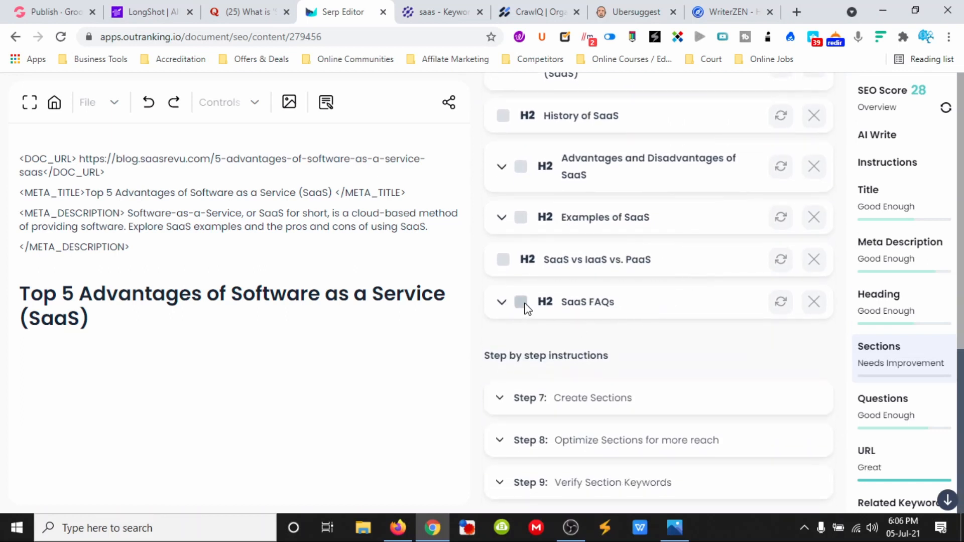
left_click(521, 218)
left_click(521, 167)
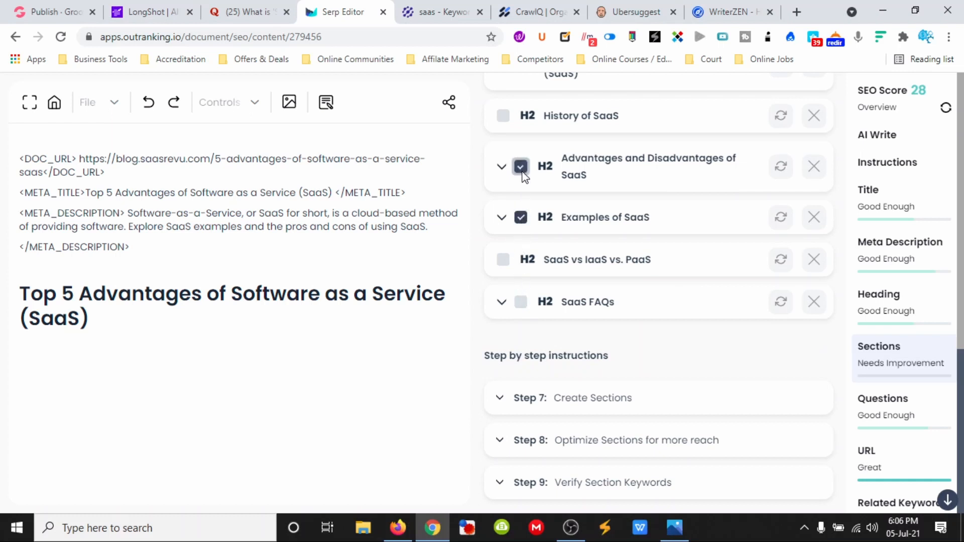
Step: Add the main benefits of SaaS question, Reduced time to benefit, and Easy to use and perform proof-of-concepts to the selected outline headings
scroll(551, 215, "up", 2)
scroll(551, 215, "up", 10)
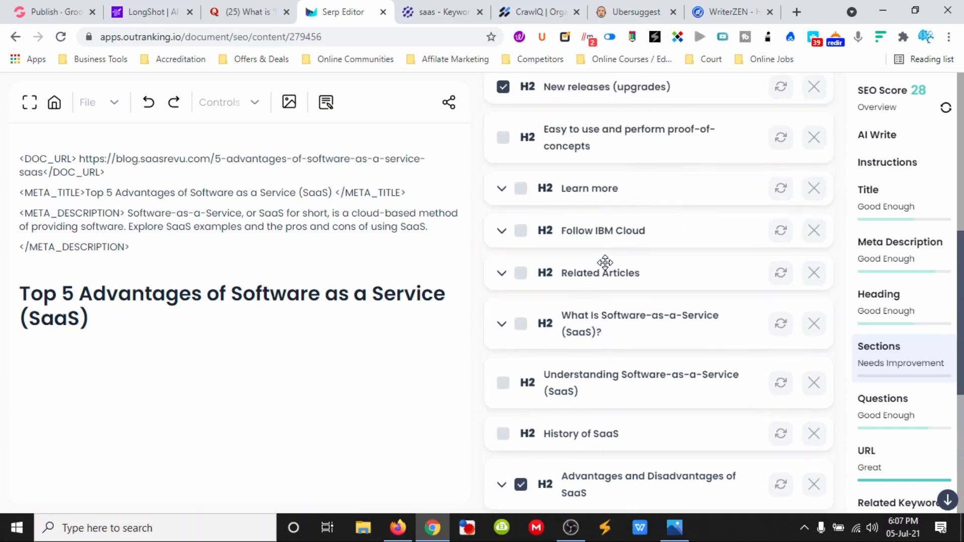
scroll(605, 261, "up", 3)
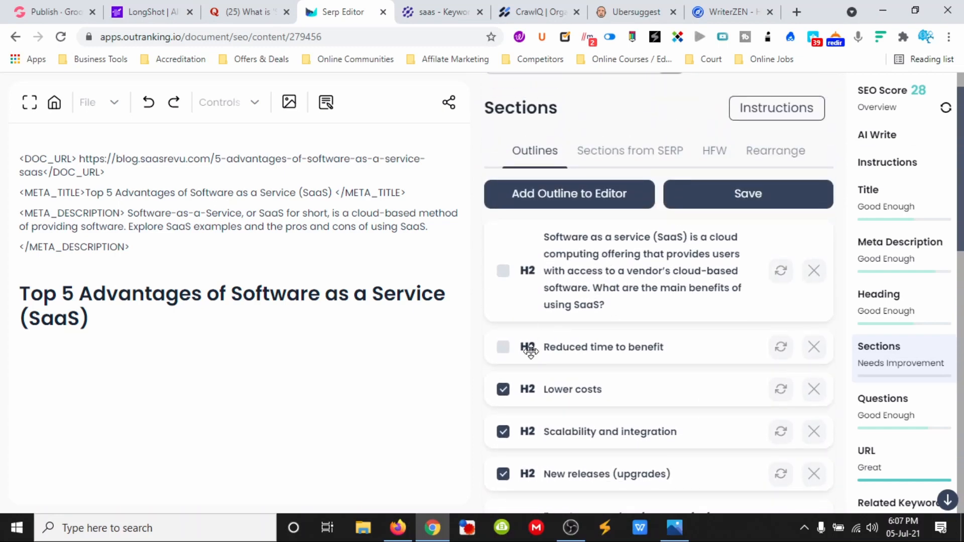
scroll(603, 347, "down", 3)
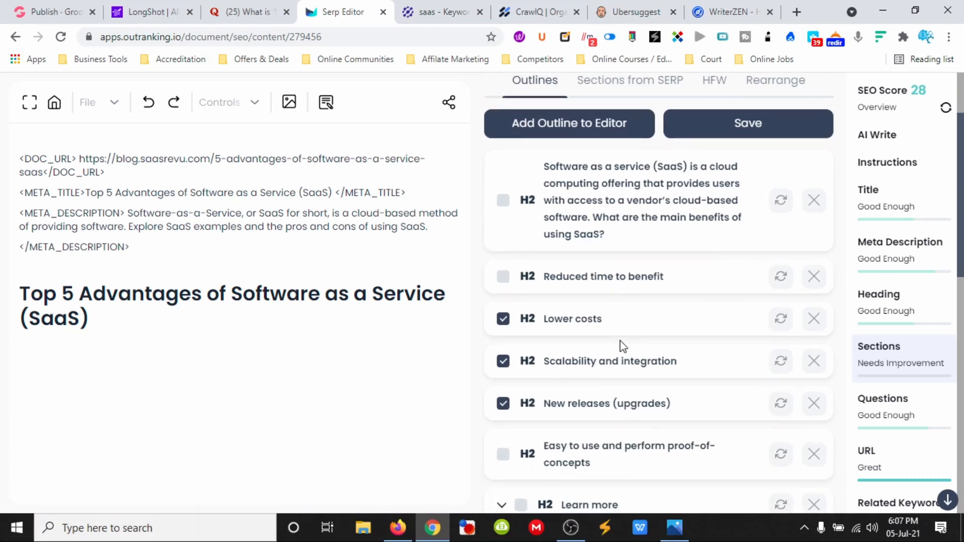
scroll(557, 344, "down", 2)
scroll(557, 345, "up", 4)
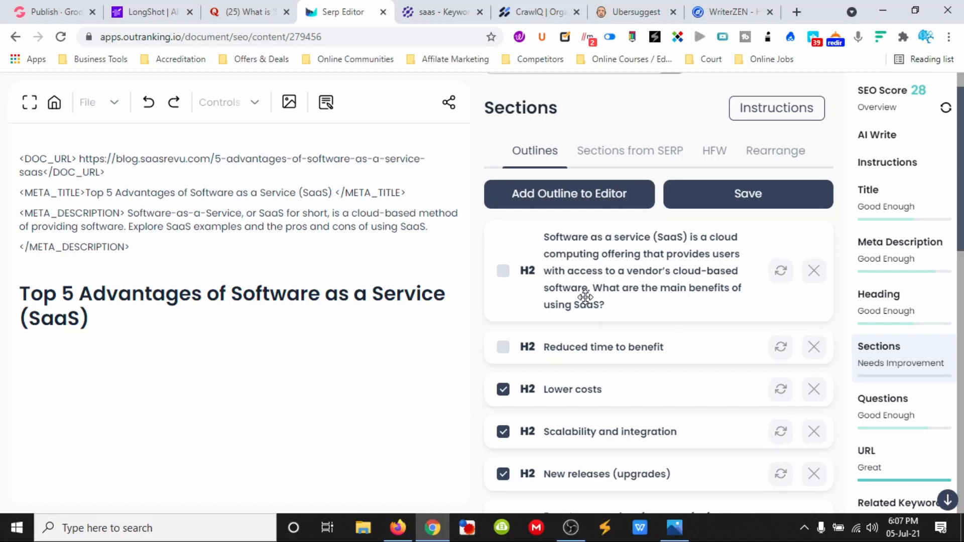
left_click(504, 272)
scroll(509, 278, "down", 1)
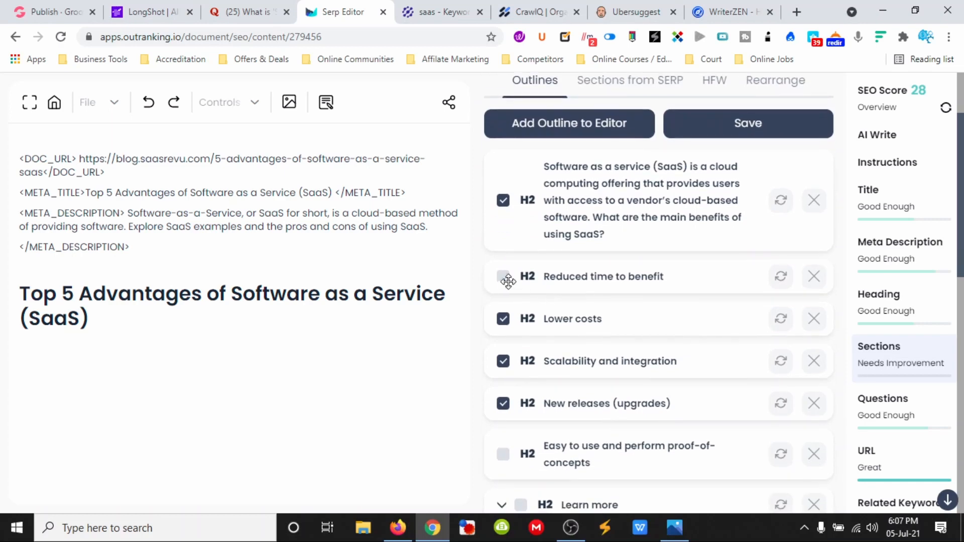
left_click(504, 278)
scroll(504, 277, "down", 2)
left_click(503, 314)
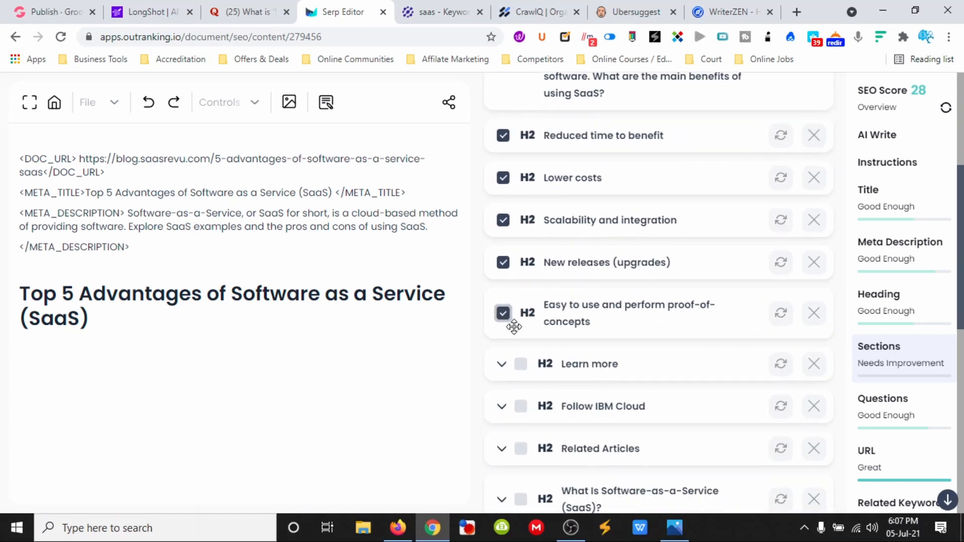
Step: Select the Learn more outline heading and check the subheadings under Learn more and Follow IBM Cloud
scroll(512, 324, "down", 3)
left_click(520, 223)
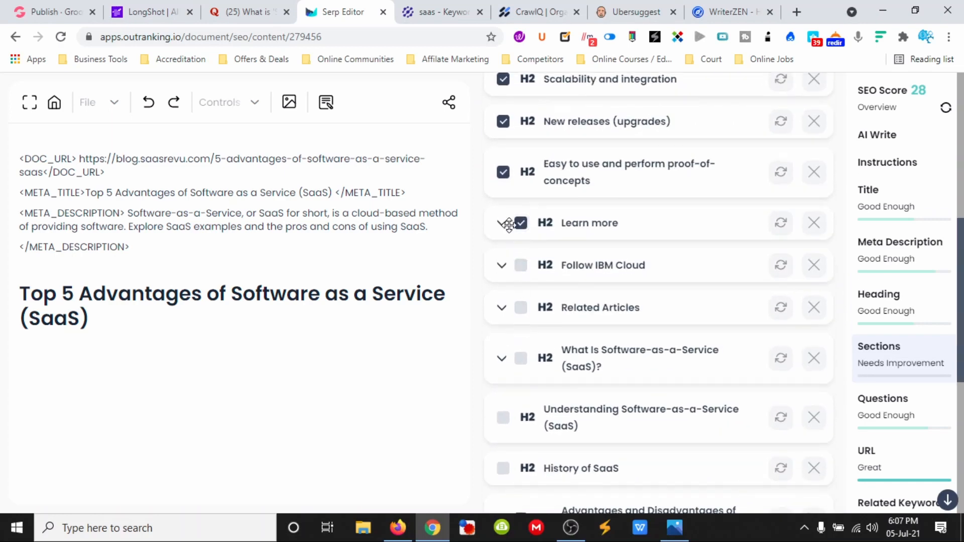
left_click(502, 227)
left_click(502, 229)
left_click(502, 227)
left_click(501, 227)
left_click(502, 270)
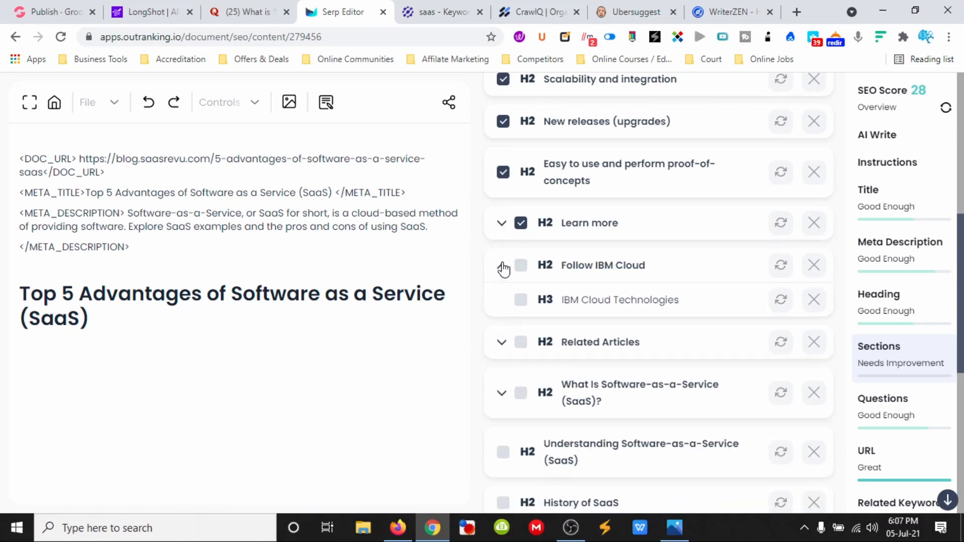
left_click(502, 267)
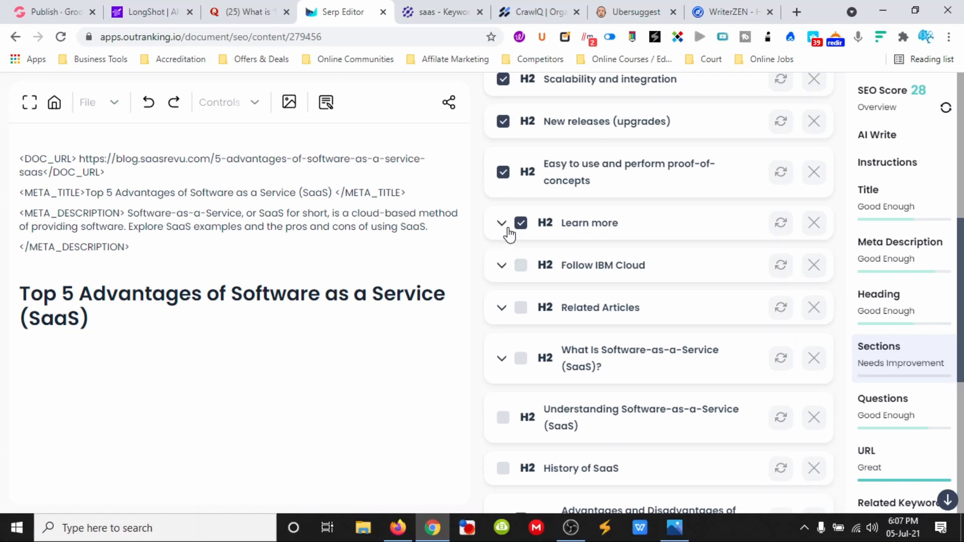
Step: Select the Follow IBM Cloud outline heading and check the subheadings under Related Articles
left_click(521, 267)
left_click(501, 311)
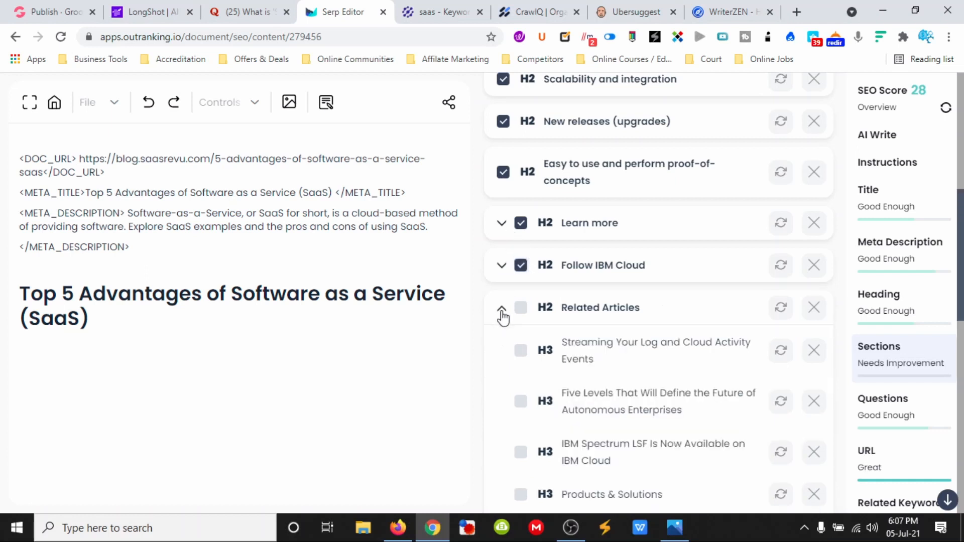
scroll(502, 314, "down", 3)
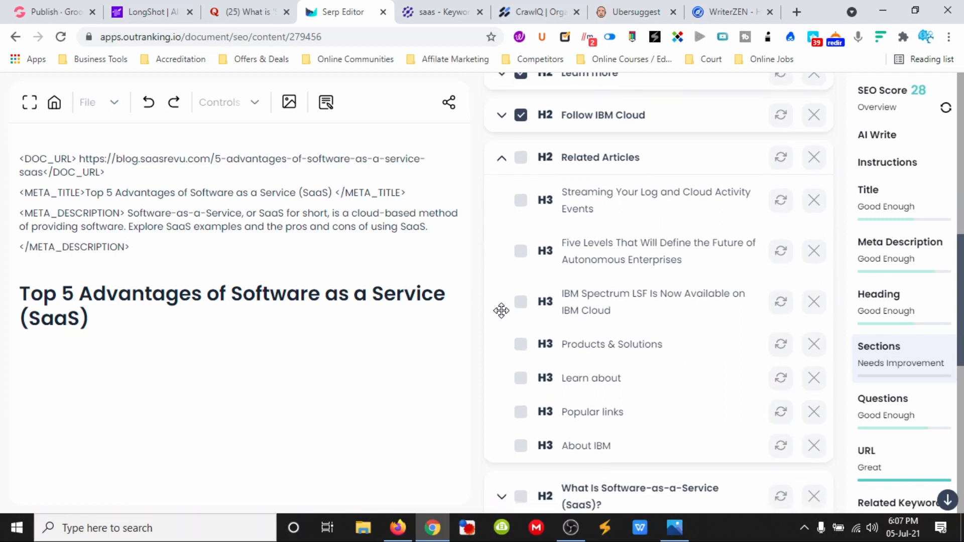
scroll(502, 311, "down", 1)
scroll(501, 311, "up", 3)
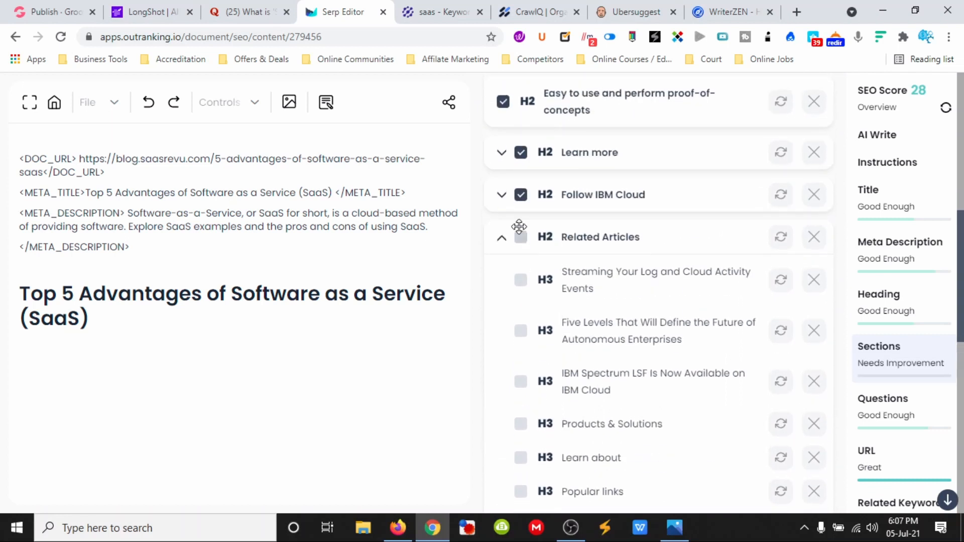
left_click(502, 238)
Step: Remove the Learn more and Follow IBM Cloud headings from the outline selection
left_click(501, 153)
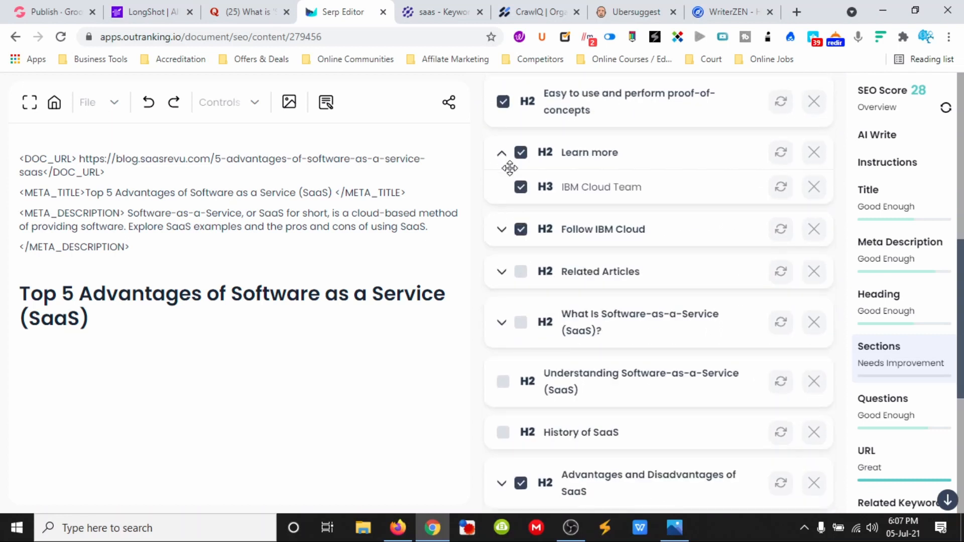
scroll(517, 195, "up", 1)
left_click(521, 224)
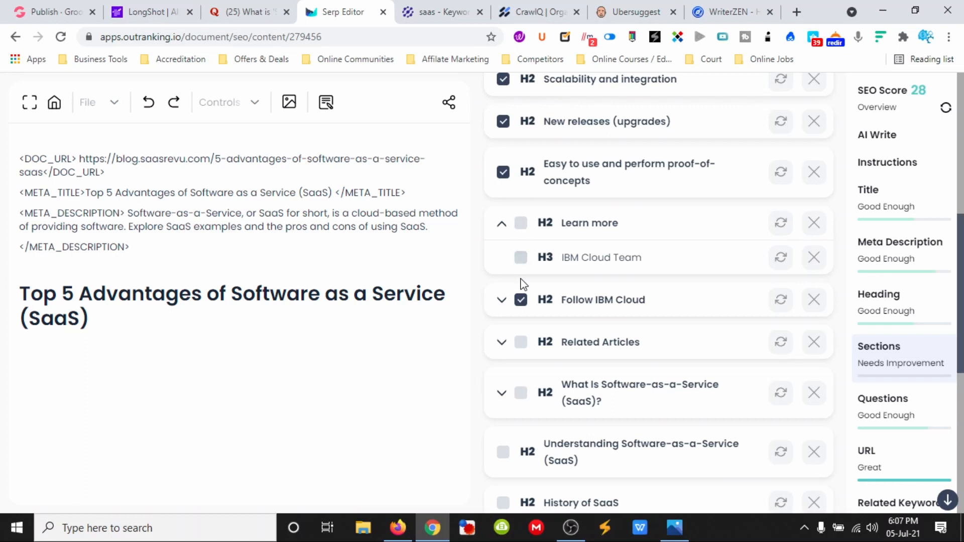
scroll(539, 228, "up", 1)
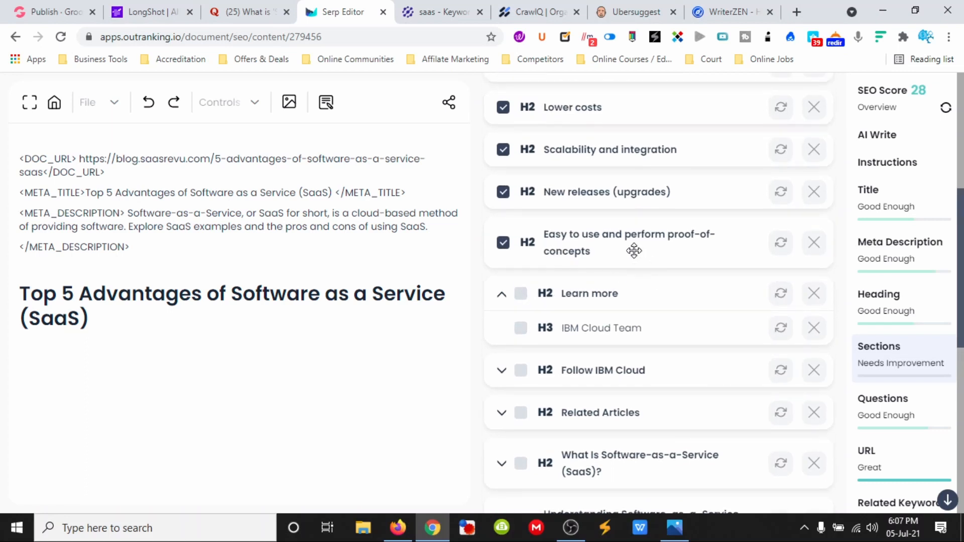
Step: Deselect the outline headings Easy to use and perform proof-of-concepts and Reduced time to benefit
left_click(503, 242)
scroll(547, 256, "up", 1)
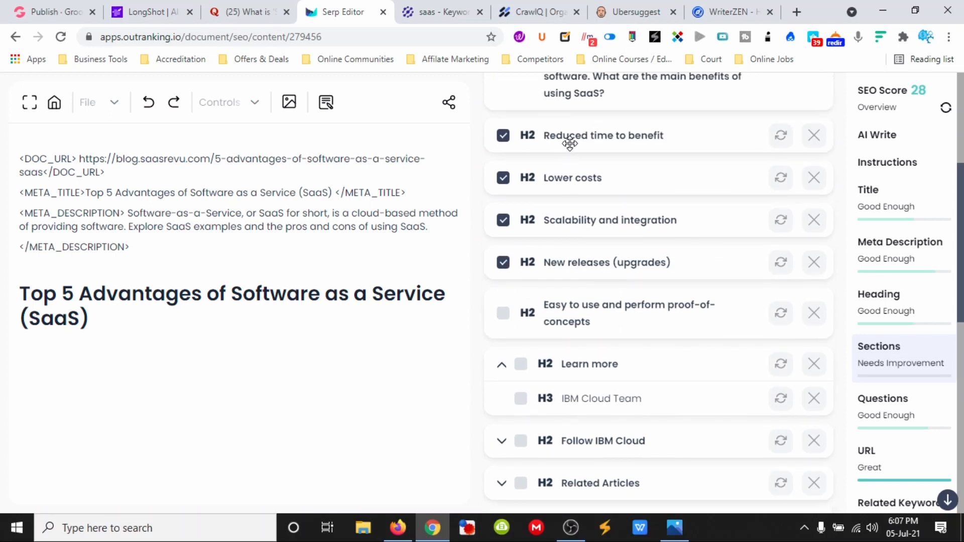
scroll(570, 144, "up", 1)
scroll(594, 218, "up", 1)
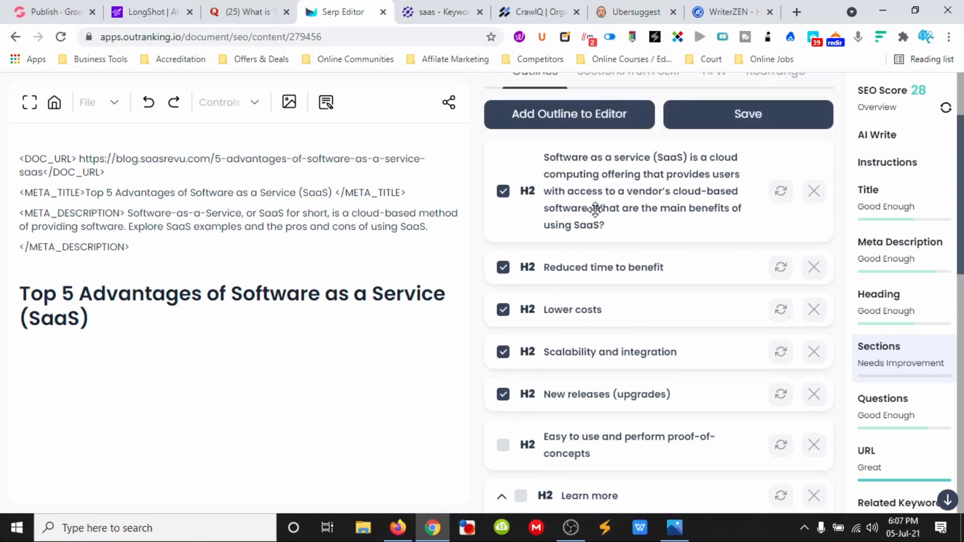
scroll(595, 208, "up", 1)
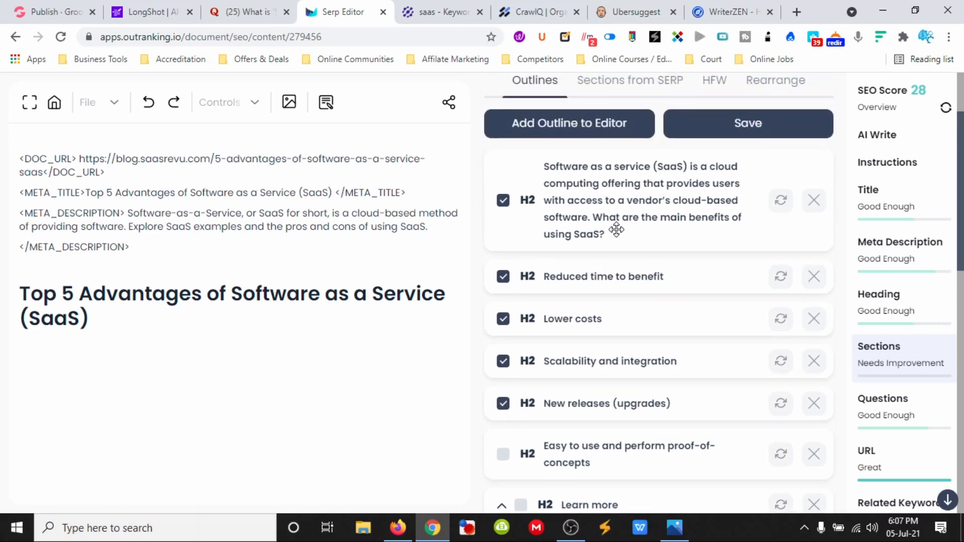
left_click(504, 277)
Step: Add Understanding Software-as-a-Service (SaaS), History of SaaS, SaaS vs IaaS vs. PaaS, and SaaS FAQs to the selected outline headings
scroll(603, 254, "down", 3)
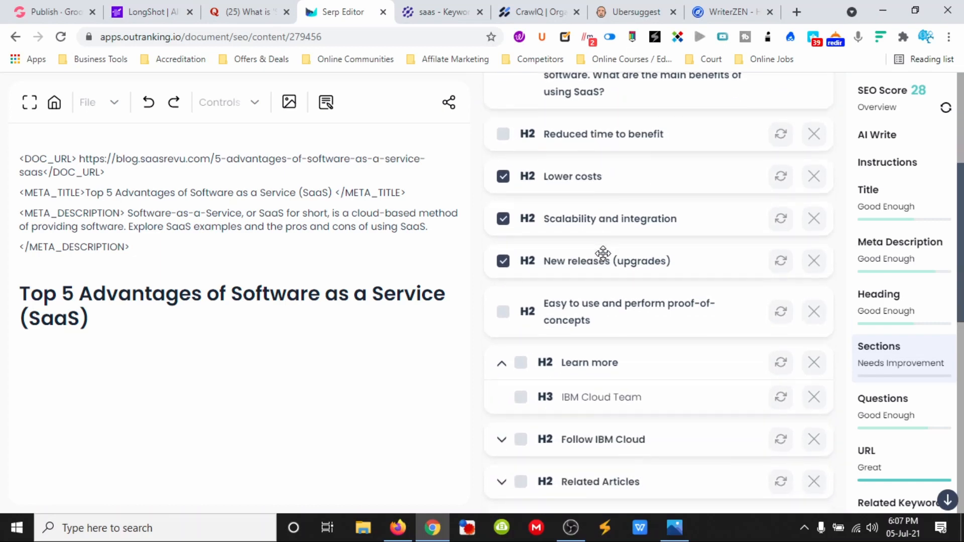
scroll(605, 254, "down", 7)
scroll(623, 284, "down", 1)
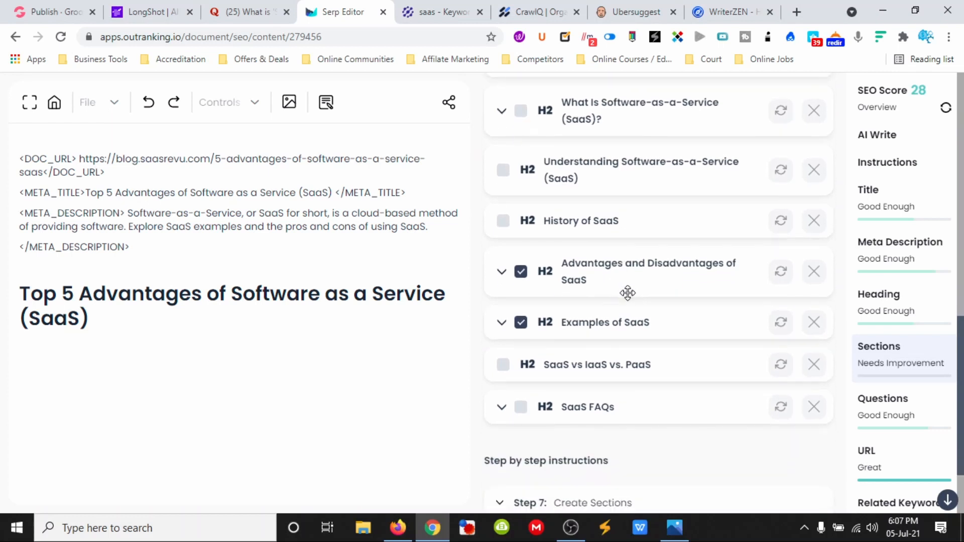
left_click(503, 220)
left_click(503, 170)
scroll(643, 254, "down", 2)
left_click(503, 294)
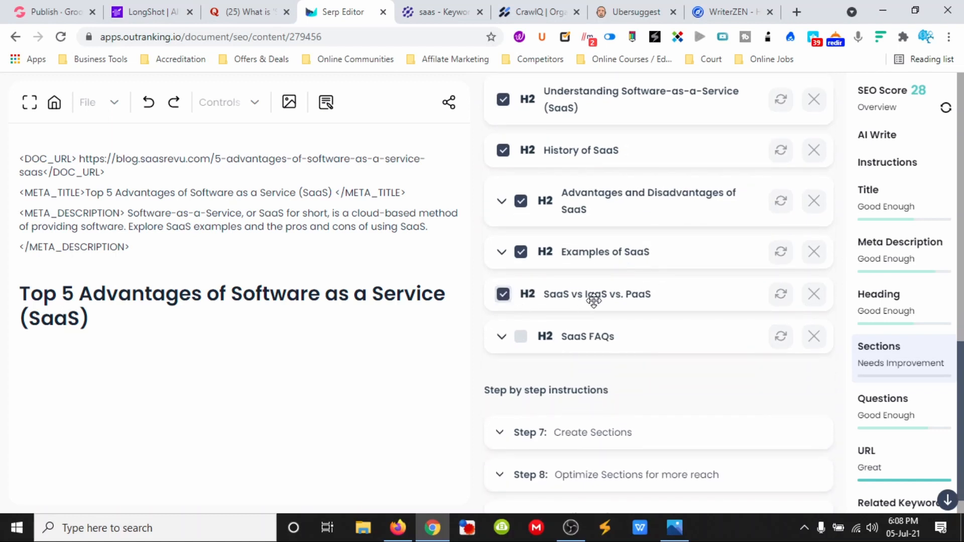
scroll(657, 307, "down", 1)
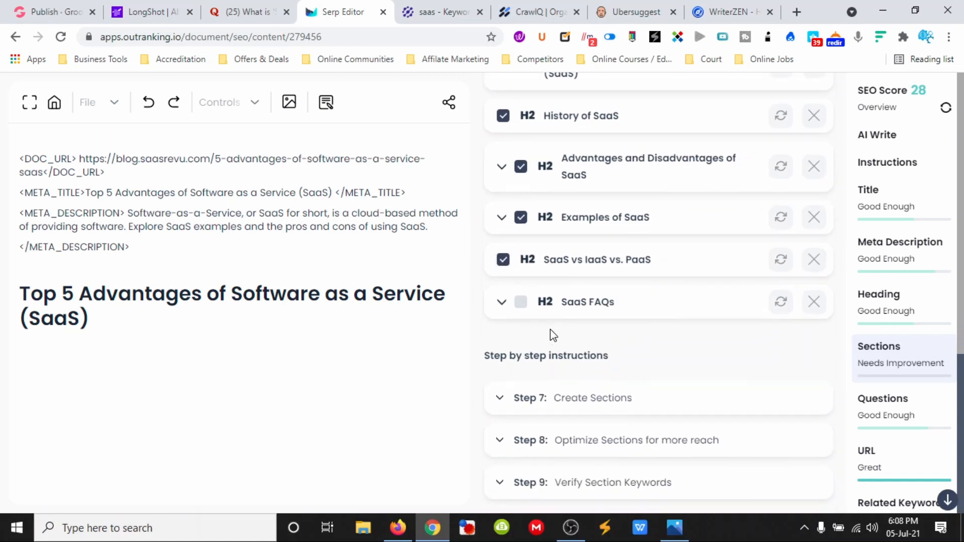
left_click(521, 302)
Step: Insert the selected outline into the document editor and review the inserted headings below the H1
scroll(700, 339, "up", 15)
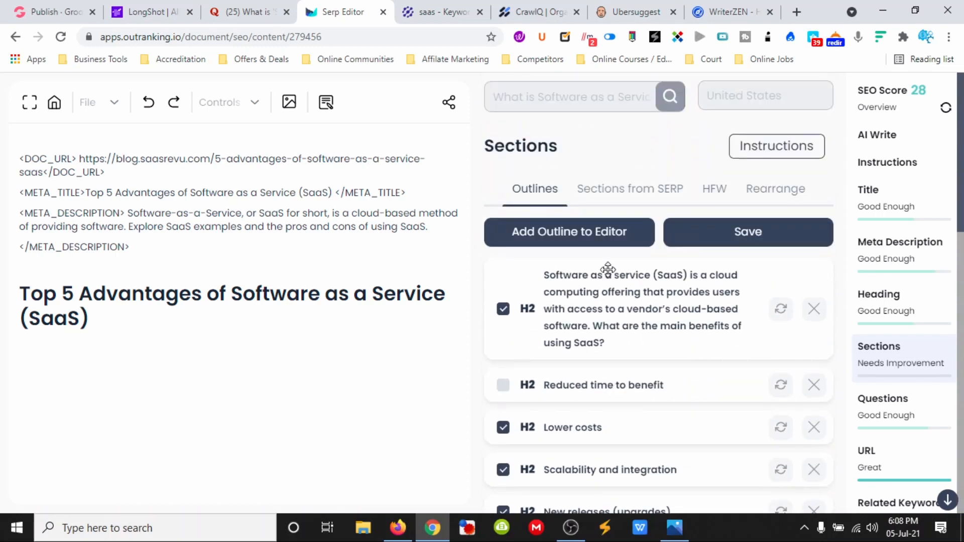
left_click(581, 233)
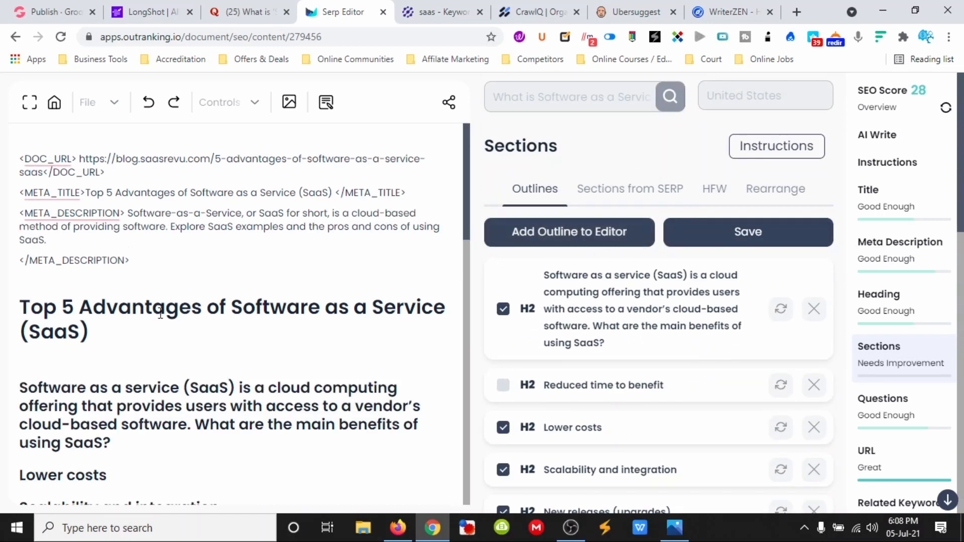
scroll(194, 344, "down", 3)
scroll(239, 321, "down", 8)
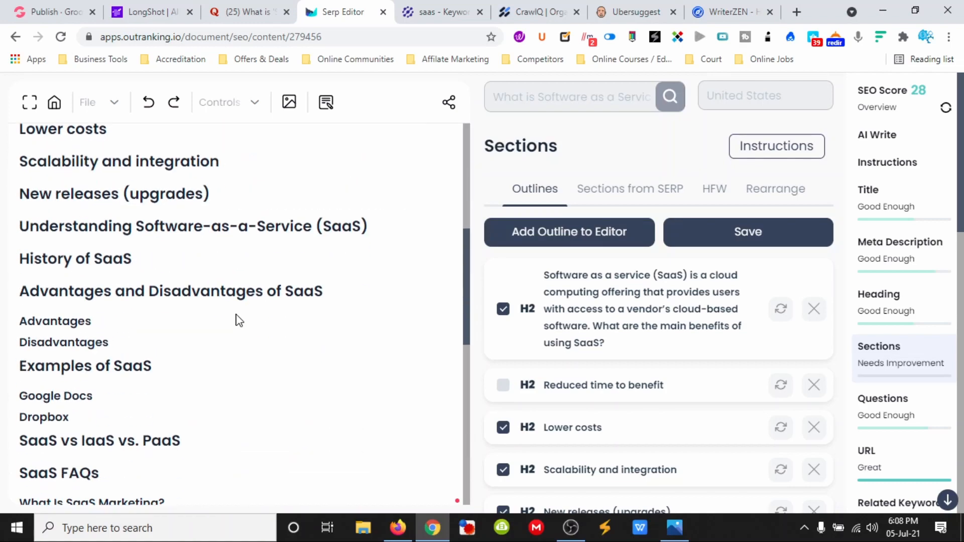
scroll(238, 320, "up", 10)
scroll(239, 317, "up", 2)
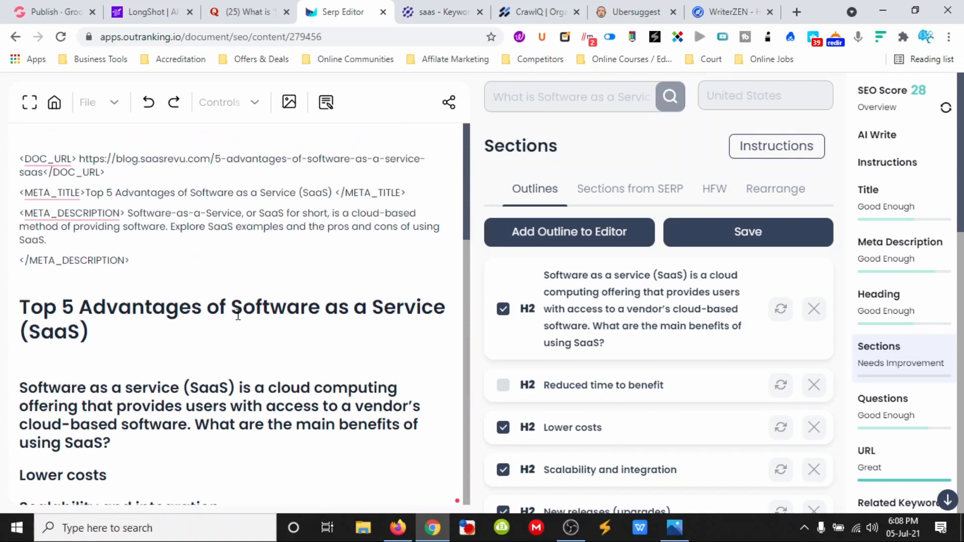
scroll(268, 327, "down", 6)
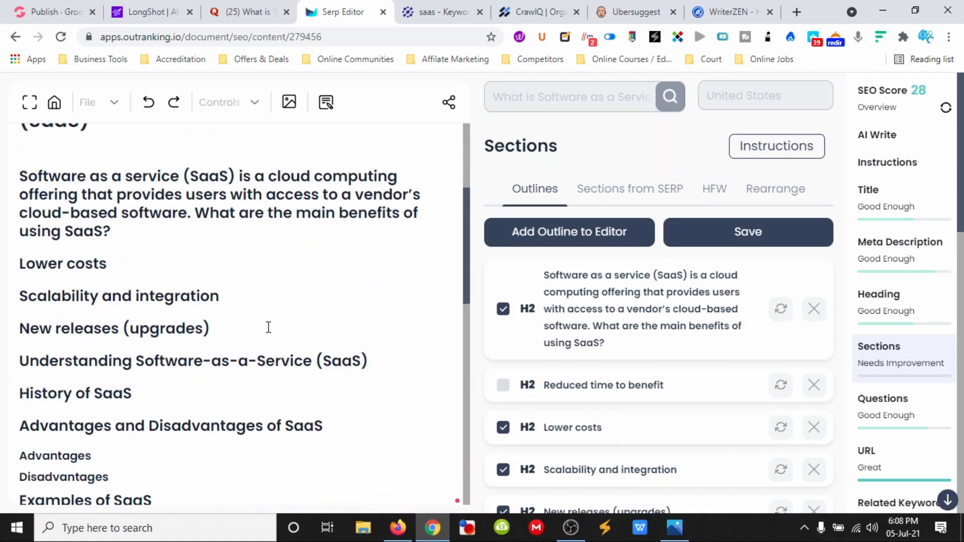
Step: Switch to LongShot and proceed to the outline stage with the headline 10 Reasons Why Your Business Should Start Using Software as a Service
left_click(162, 13)
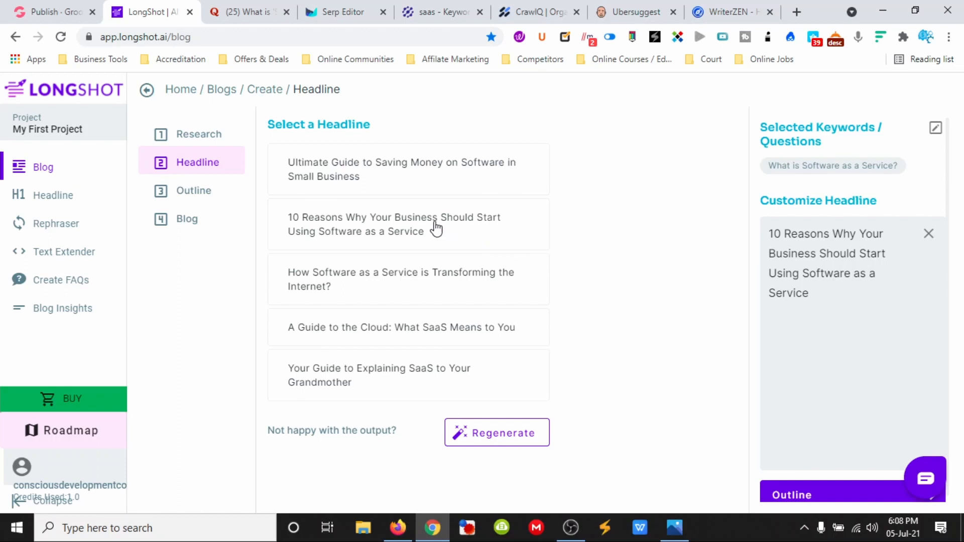
scroll(797, 233, "down", 1)
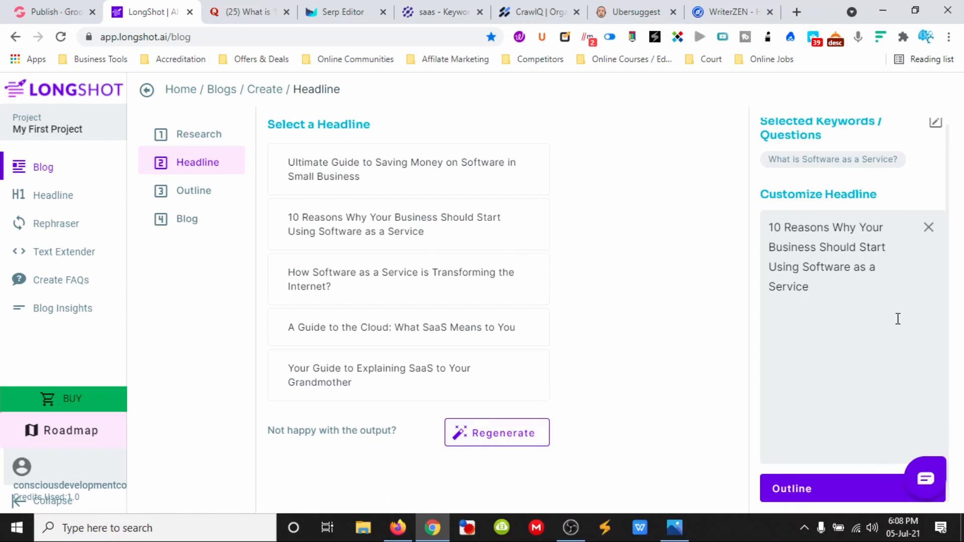
scroll(773, 258, "up", 1)
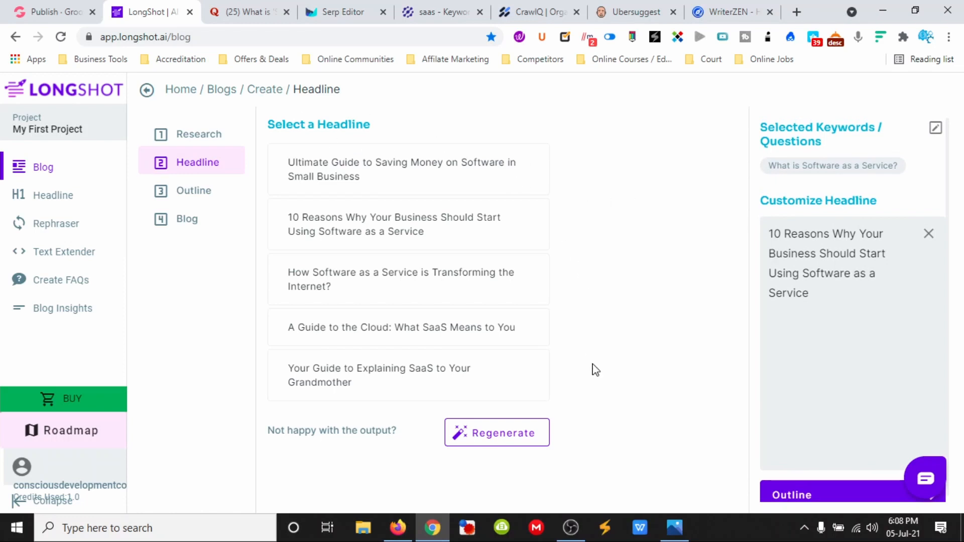
scroll(837, 307, "down", 1)
left_click(848, 496)
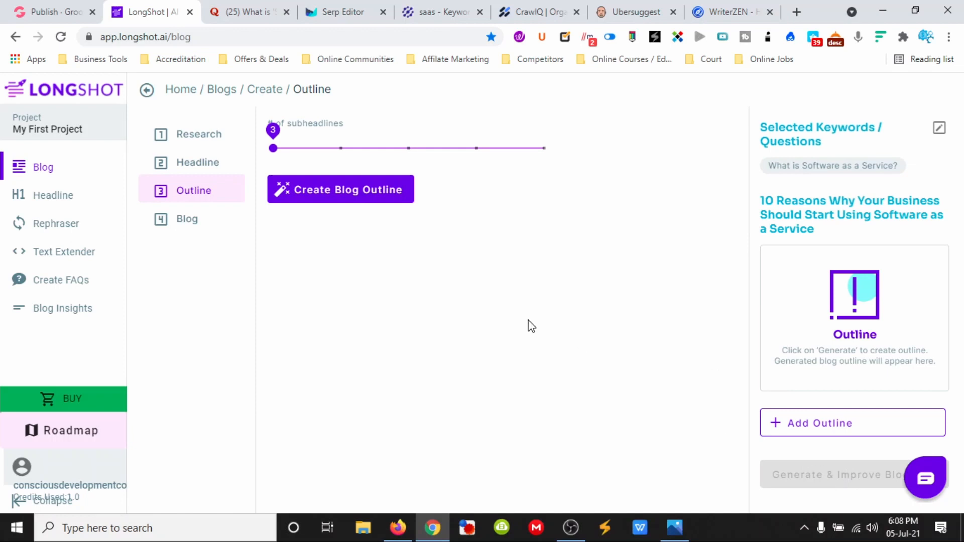
Step: Create a blog outline with 7 subheadlines and start generating the blog from it
left_click_drag(273, 150, 550, 156)
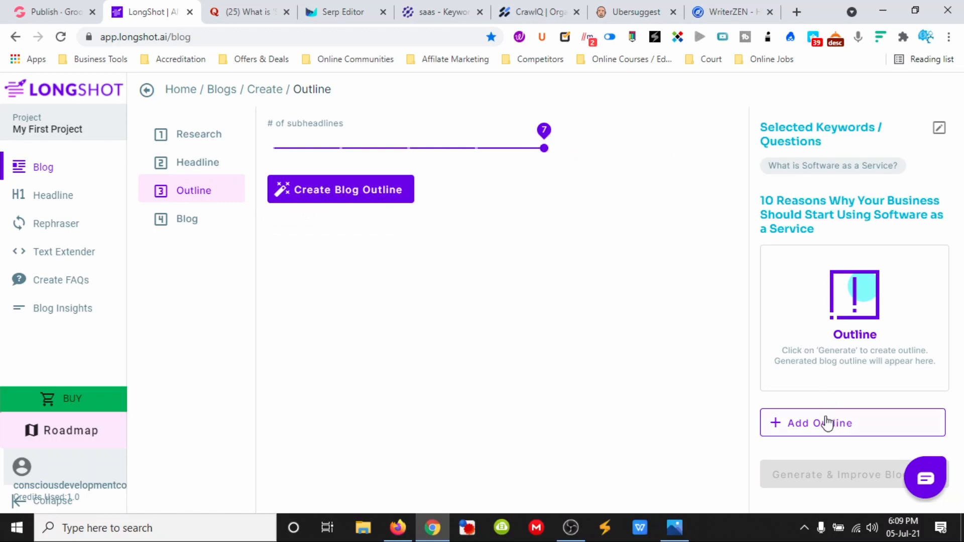
left_click(361, 189)
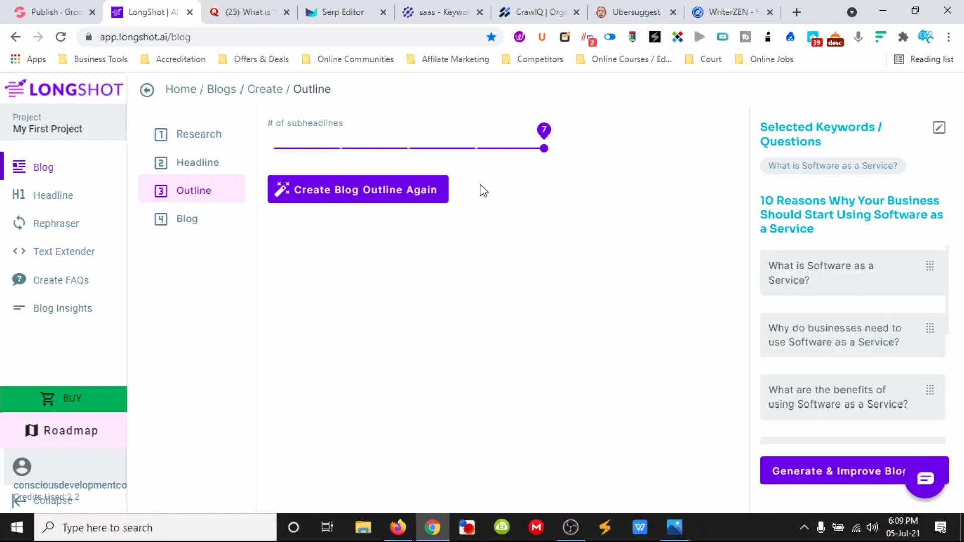
scroll(786, 273, "down", 1)
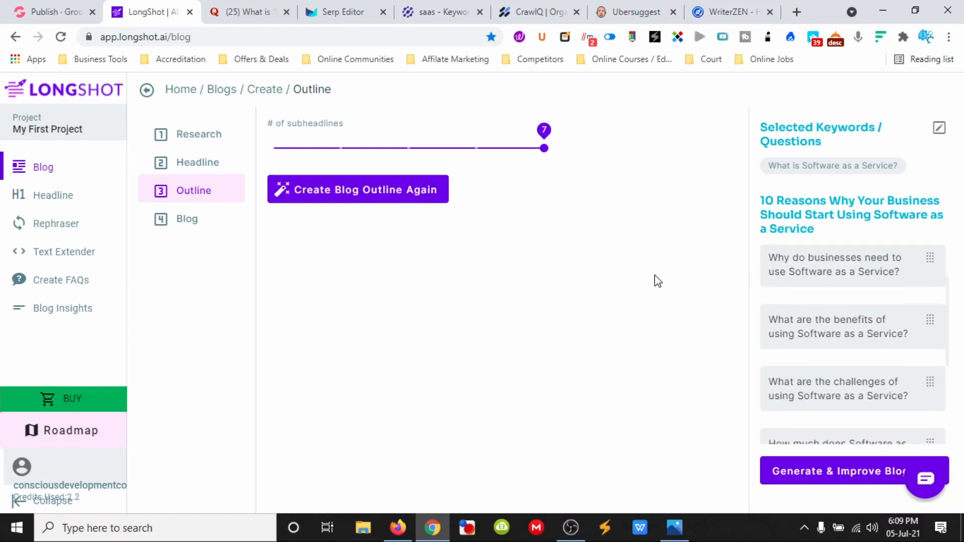
scroll(814, 288, "up", 1)
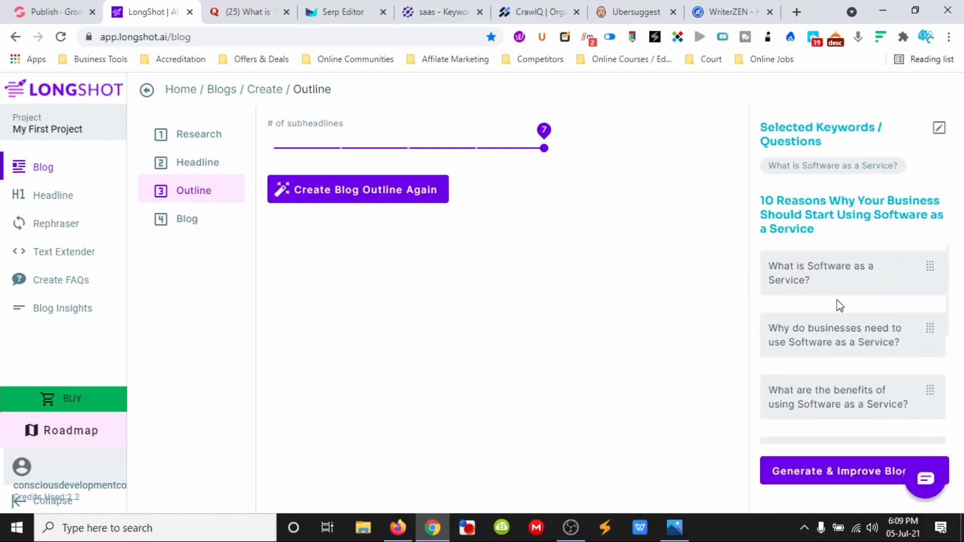
scroll(829, 357, "down", 1)
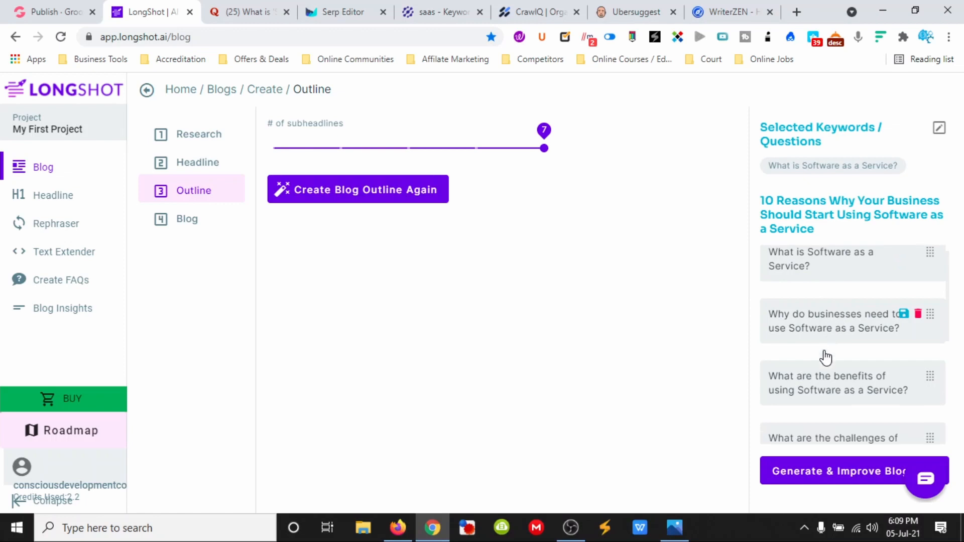
scroll(831, 353, "down", 1)
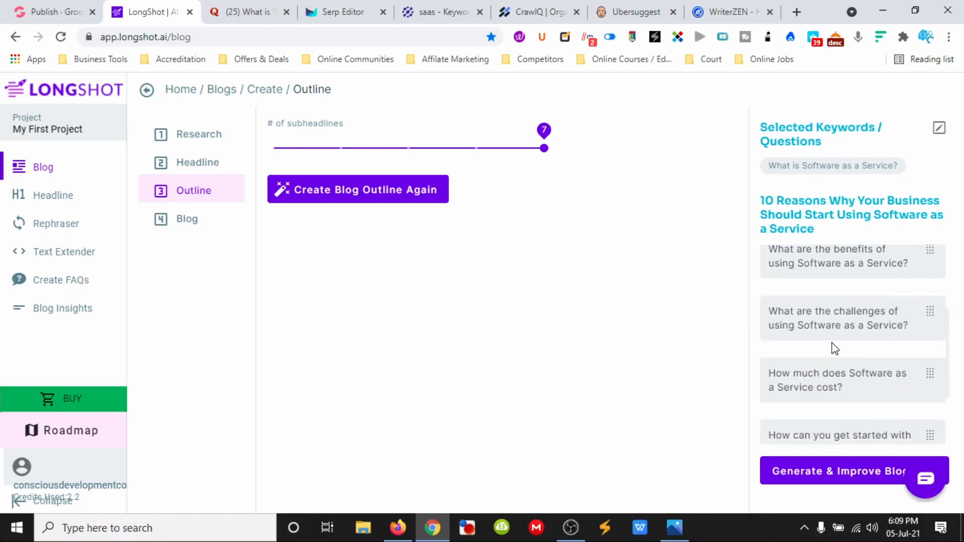
scroll(834, 347, "down", 1)
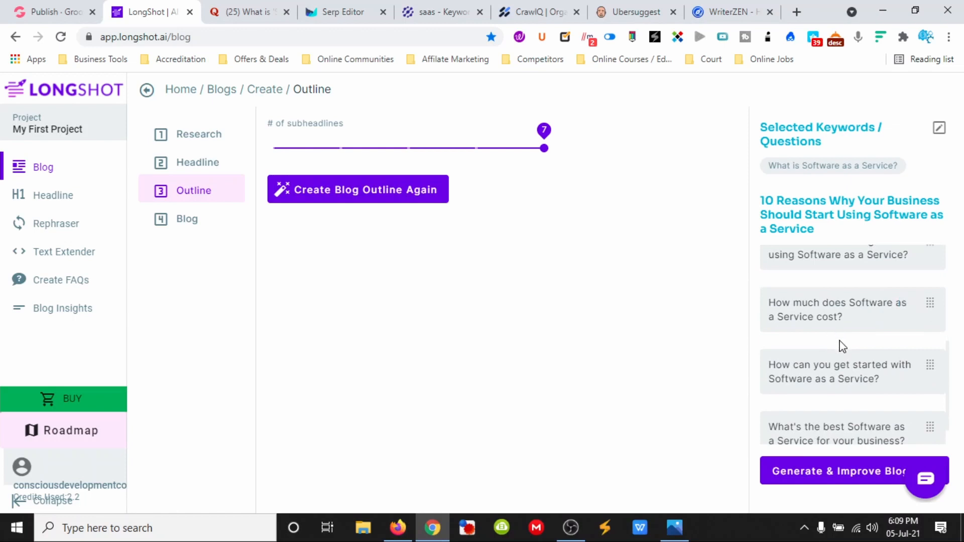
scroll(843, 352, "down", 1)
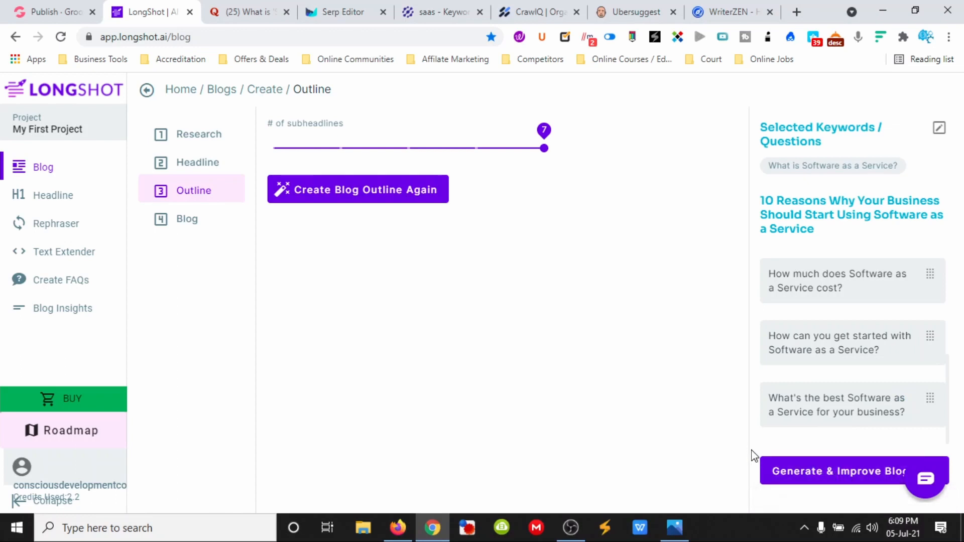
left_click(829, 473)
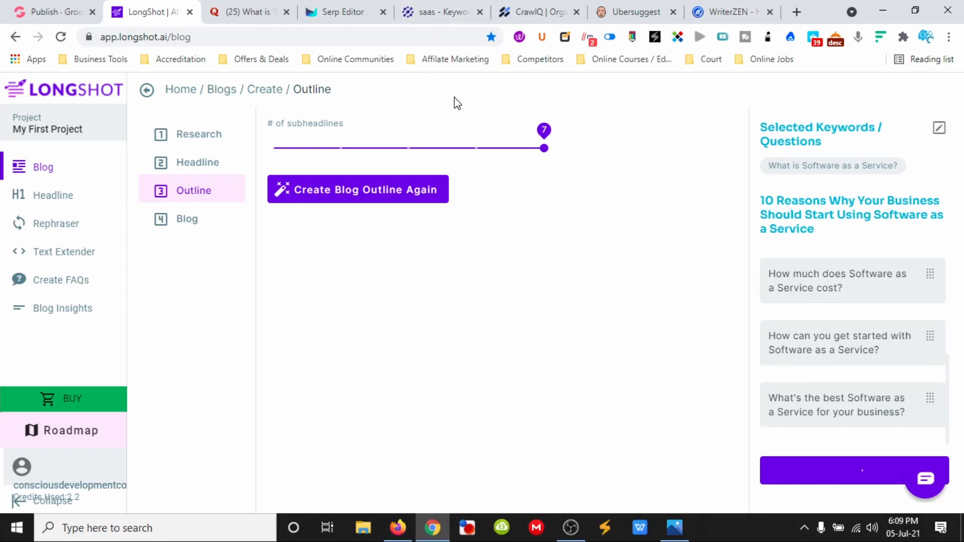
Step: Switch to NeuralText and open the list of content projects
left_click(437, 12)
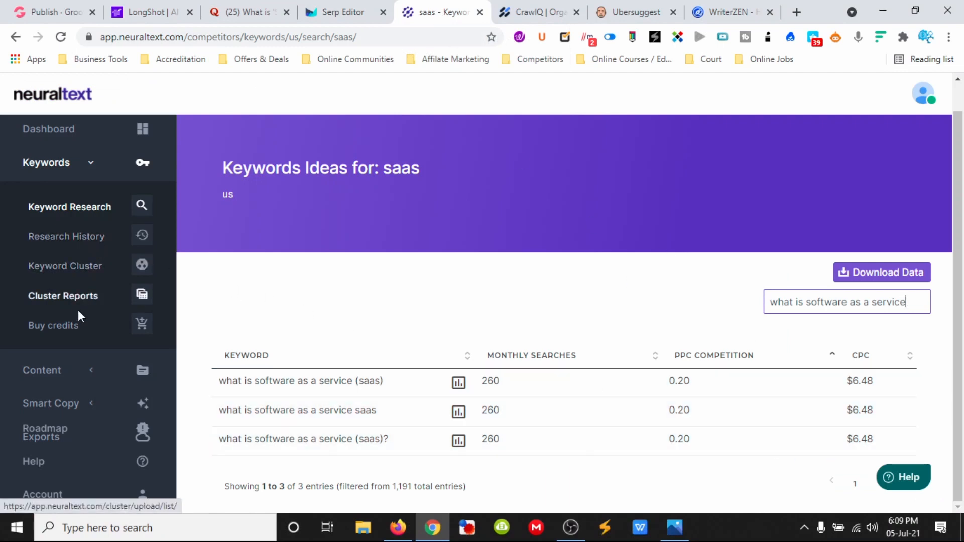
left_click(64, 370)
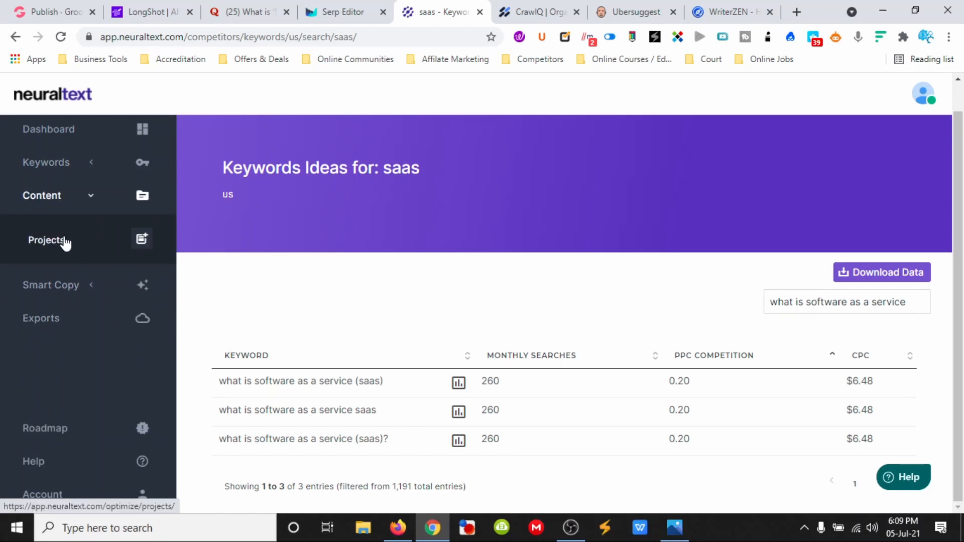
left_click(48, 169)
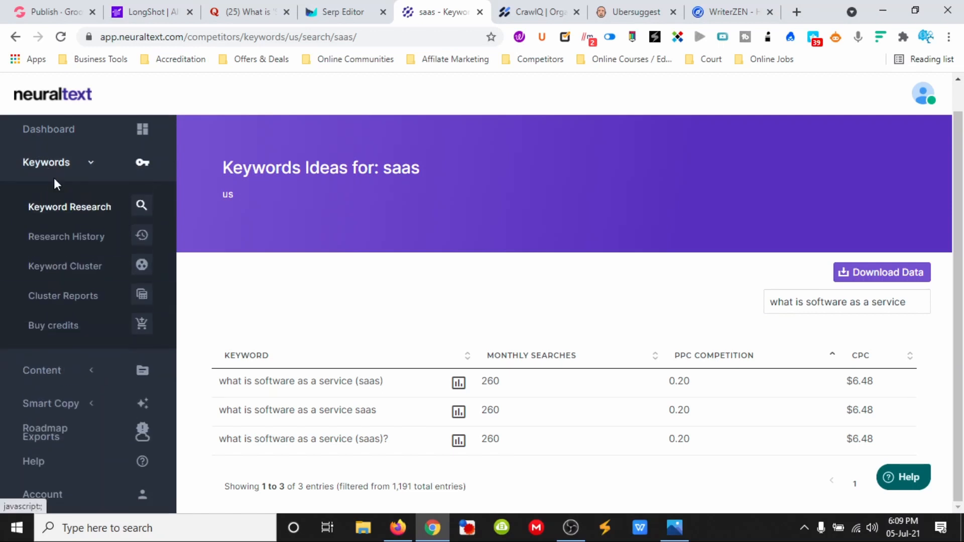
left_click(48, 370)
left_click(60, 246)
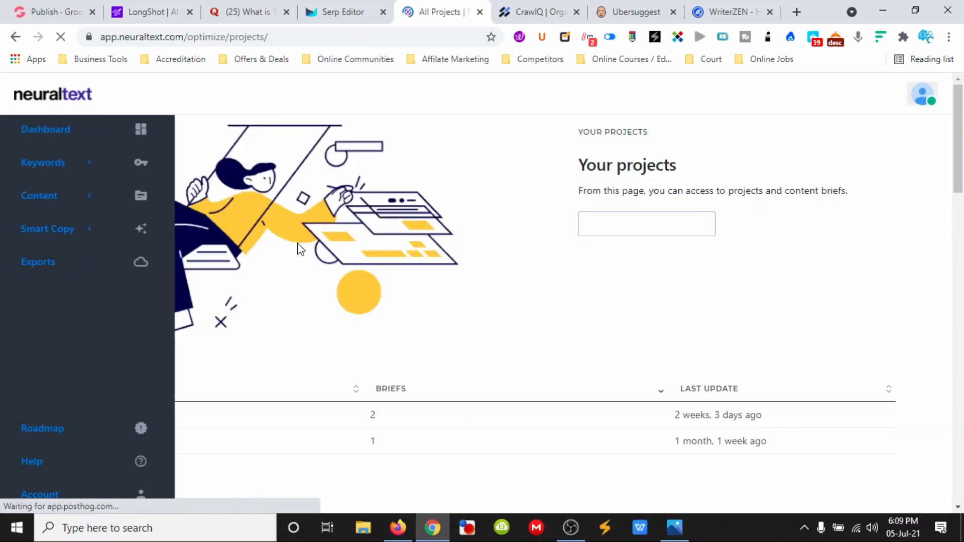
Step: Open the Practically Marketing project and start a new content brief in it
scroll(430, 392, "down", 4)
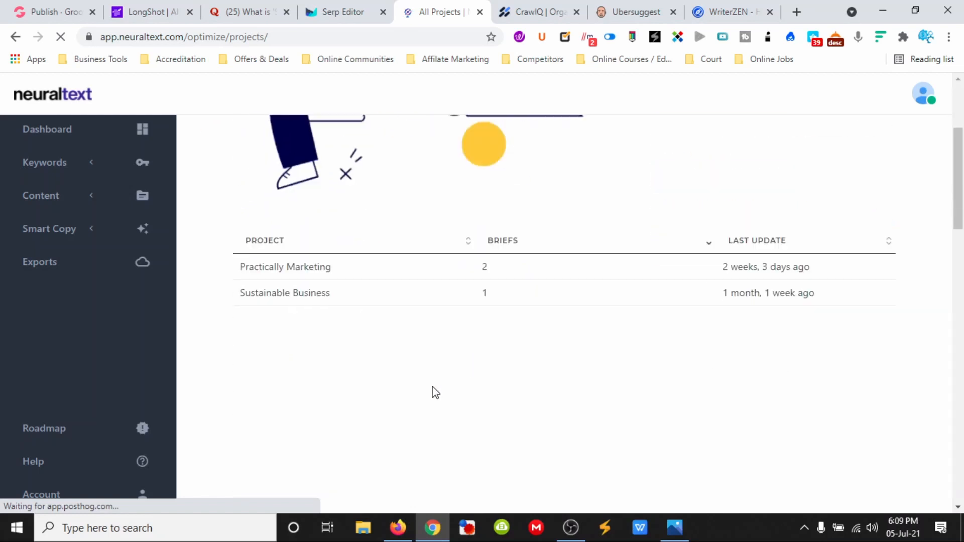
double_click(279, 250)
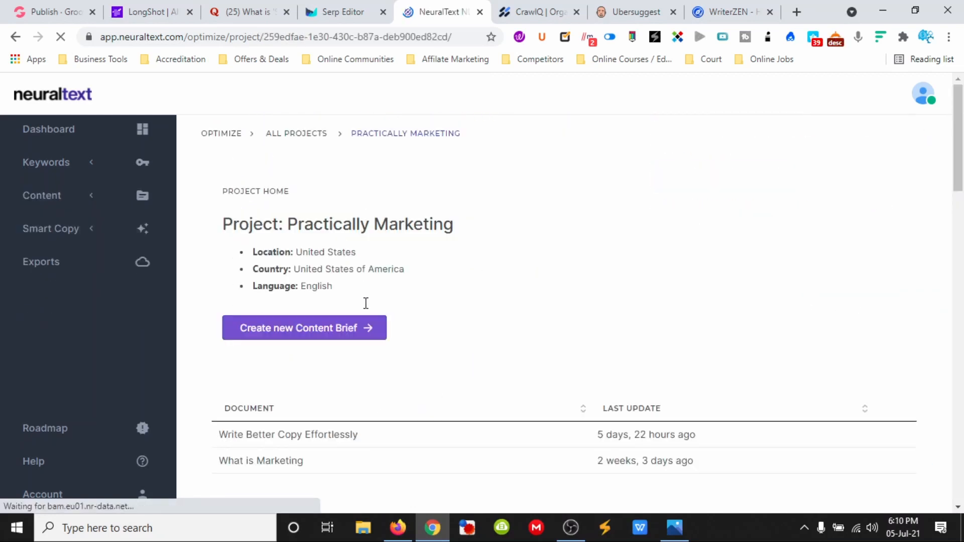
left_click(284, 328)
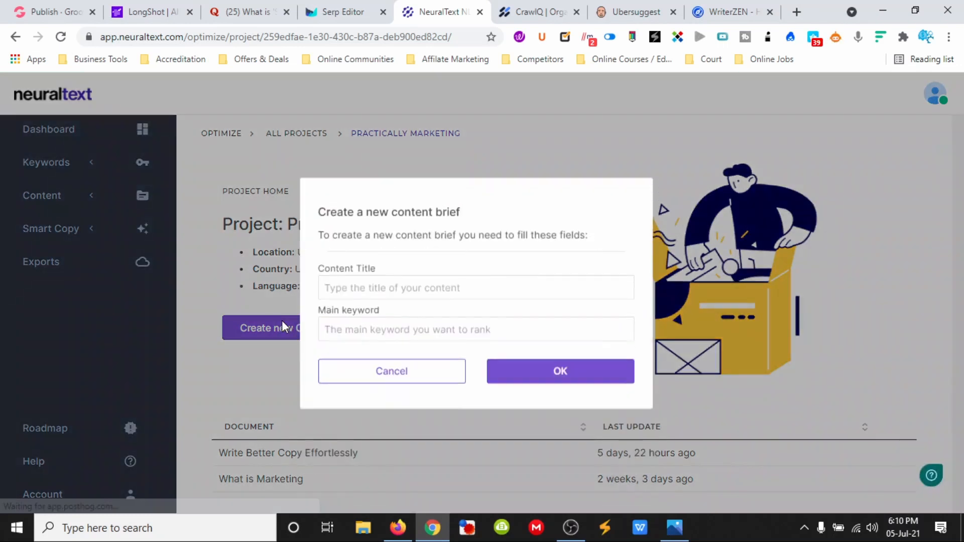
Step: Create the brief titled What is Software as a Service (SaaS) with the main keyword software, service, what is, benefits, small, business
left_click(402, 288)
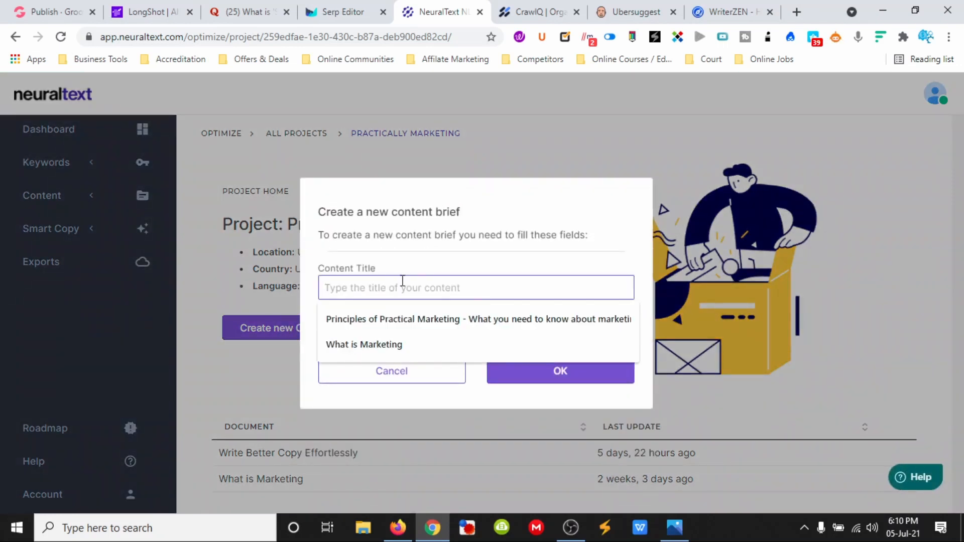
type("What is Sfot")
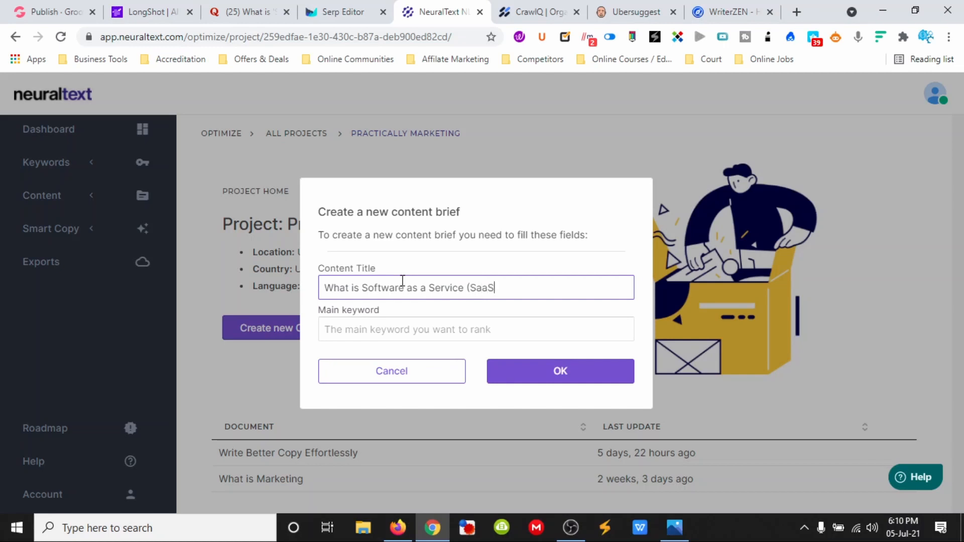
key("Tab")
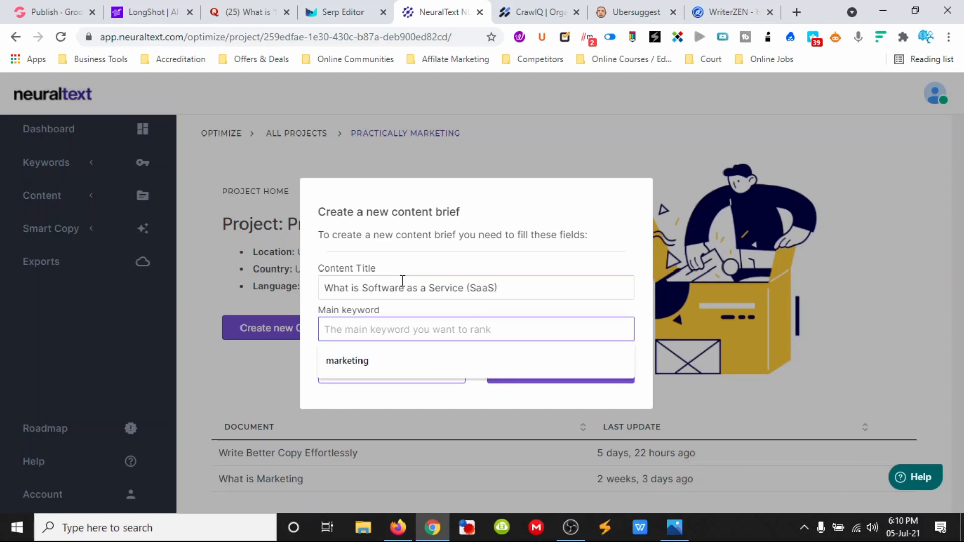
type("s")
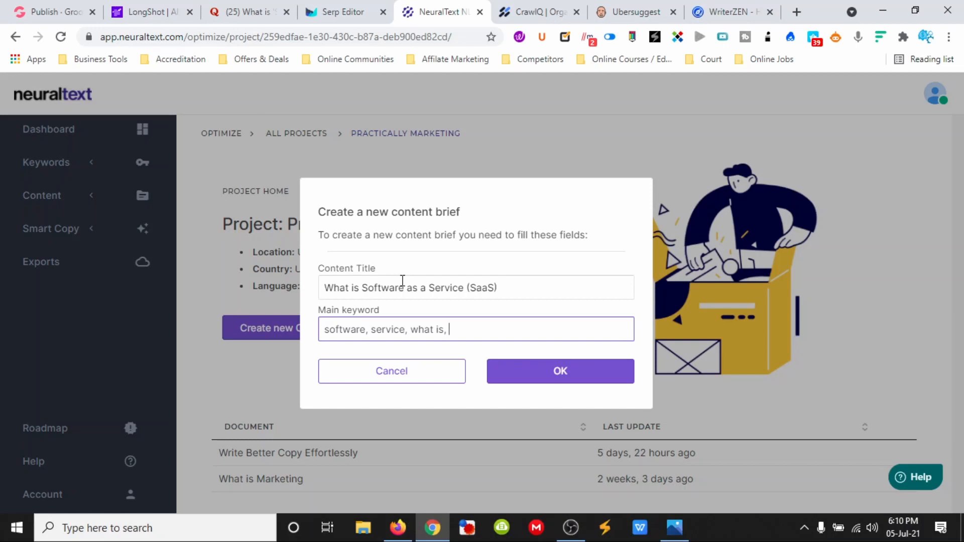
type("benefits, small, business")
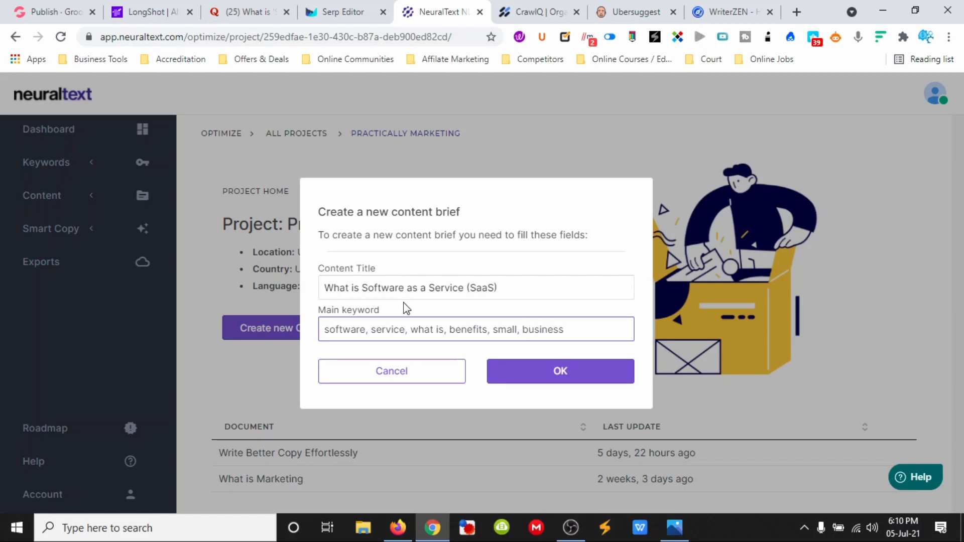
left_click(534, 372)
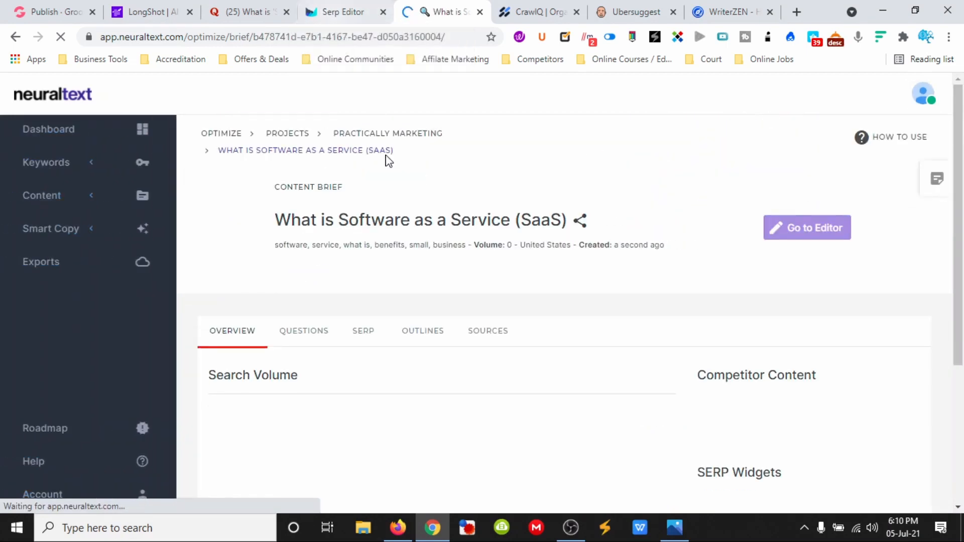
Step: Review the new brief's overview, including search volume, competitor content, SERP widgets, SERP intents and relevant topics
scroll(495, 384, "down", 3)
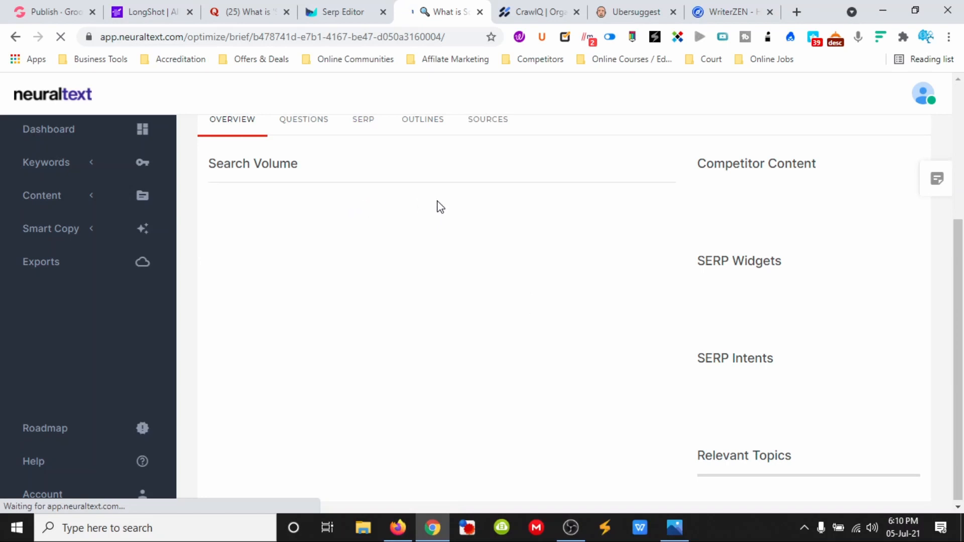
scroll(502, 214, "up", 2)
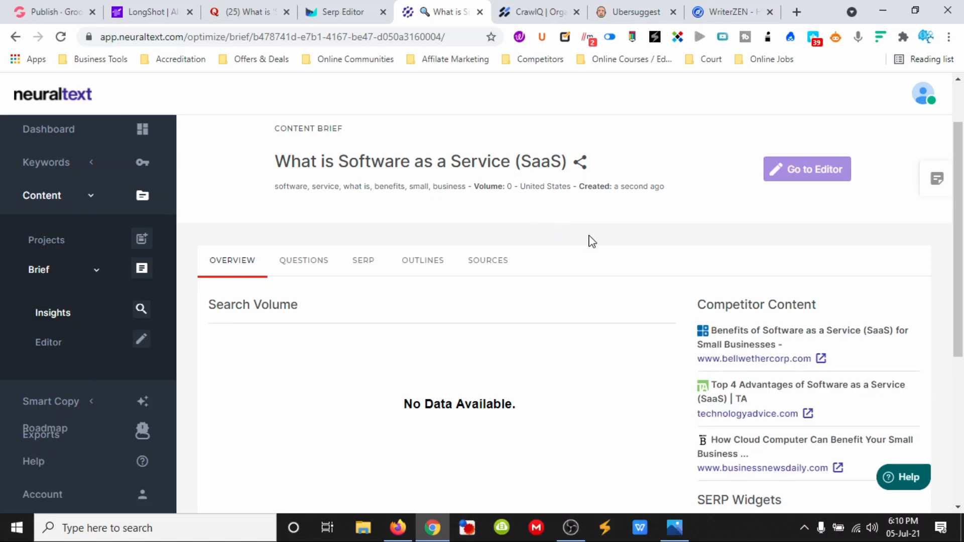
scroll(589, 239, "down", 2)
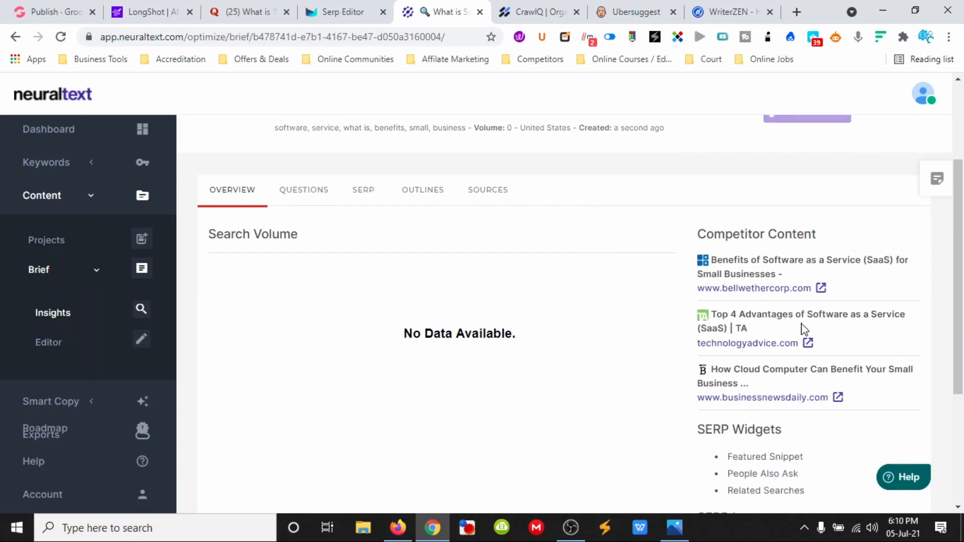
scroll(648, 337, "down", 3)
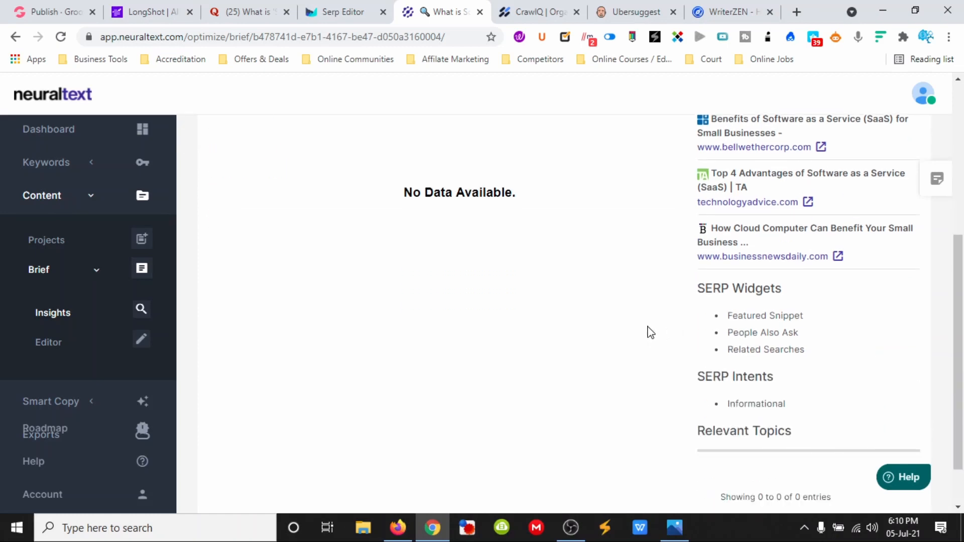
scroll(678, 341, "up", 6)
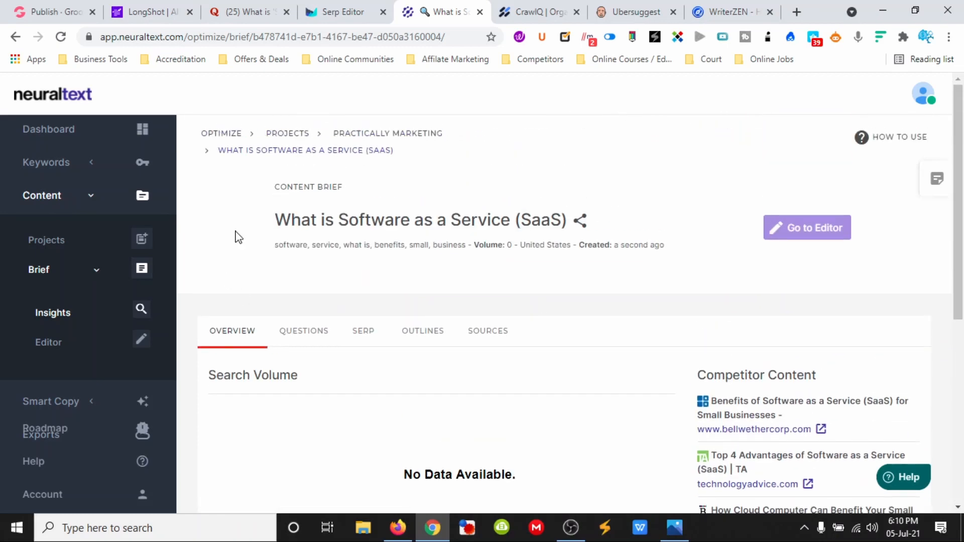
Step: Switch to the Outranking document, add blank lines below the first H2 about SaaS benefits, and generate AI text from that heading
left_click(334, 12)
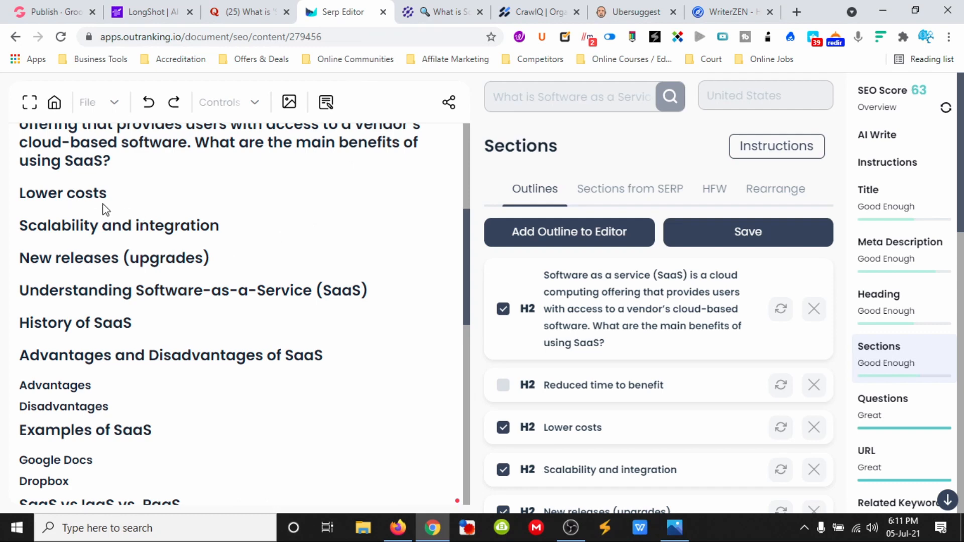
scroll(105, 210, "up", 4)
left_click(121, 374)
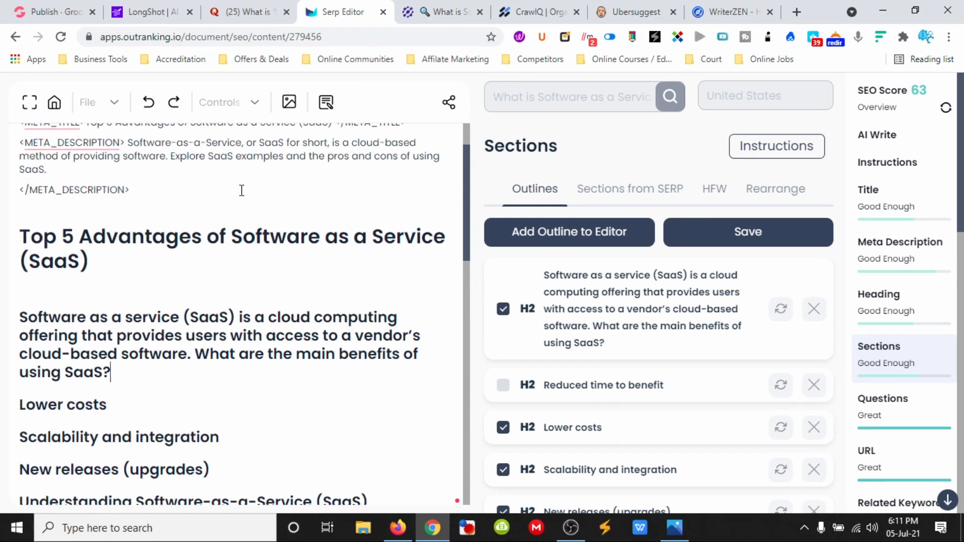
key("Return")
key("Return")
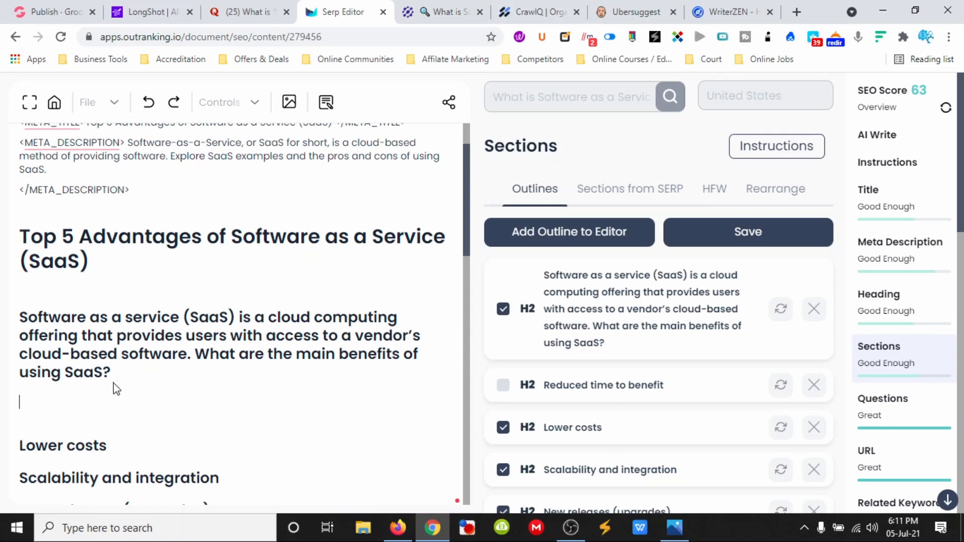
left_click_drag(115, 374, 20, 318)
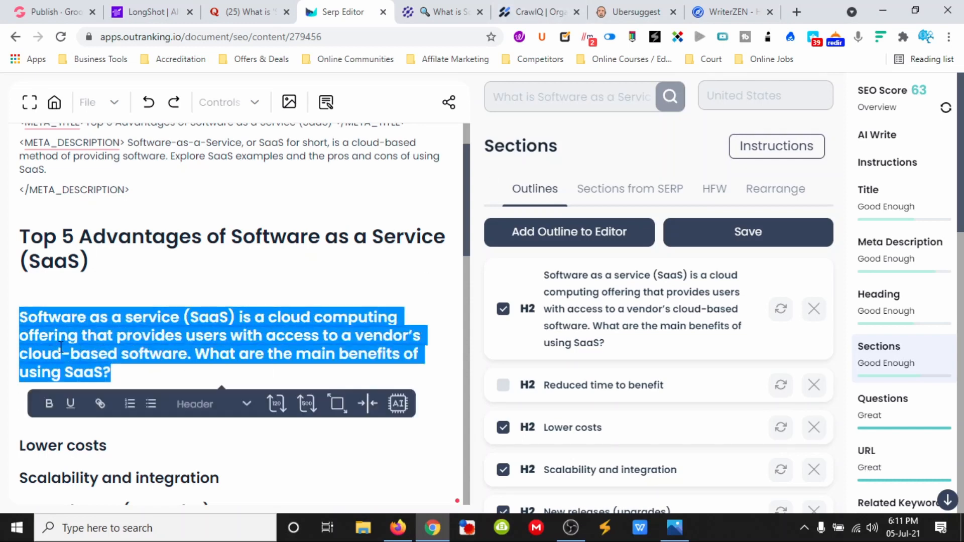
left_click(398, 405)
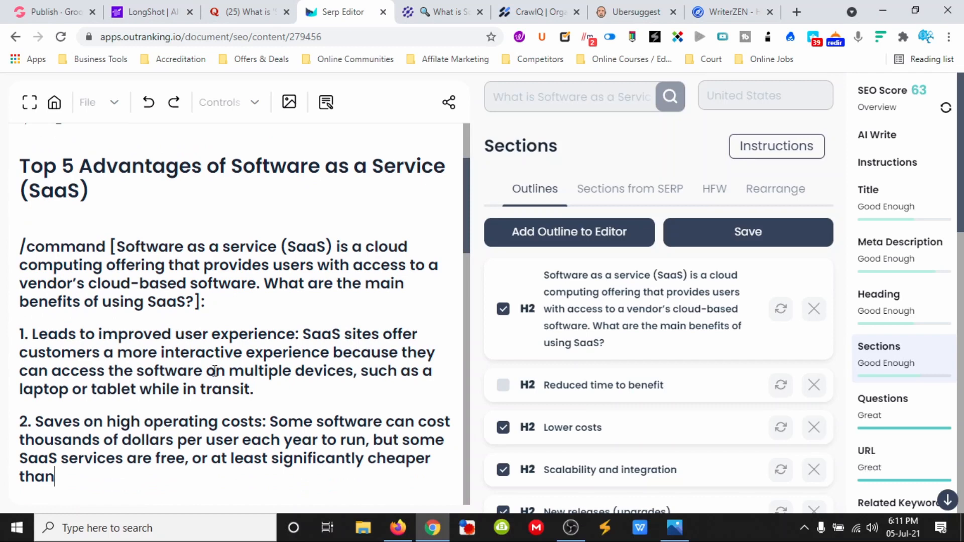
scroll(215, 372, "down", 3)
scroll(141, 322, "up", 1)
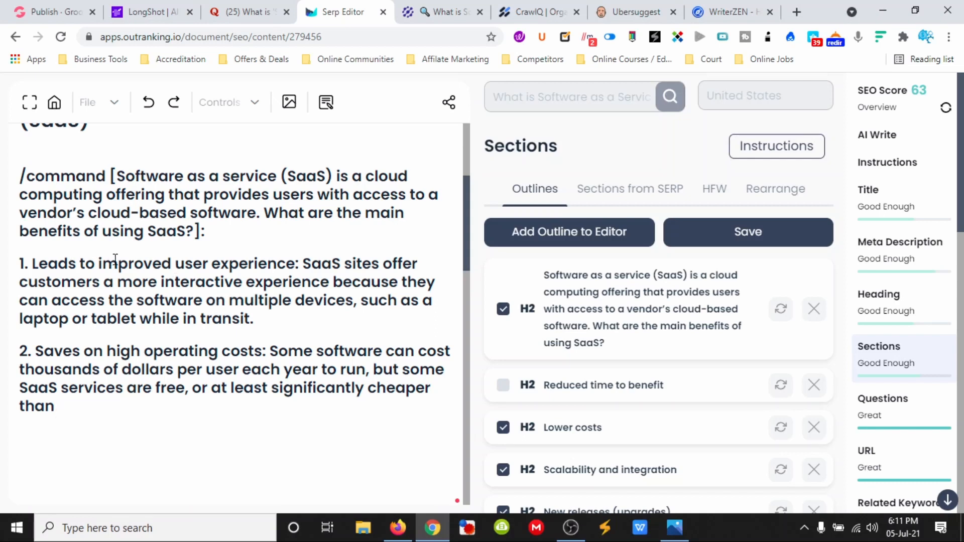
Step: Format generated points 1 and 2, on user experience and operating costs, as paragraph text
left_click_drag(266, 320, 19, 264)
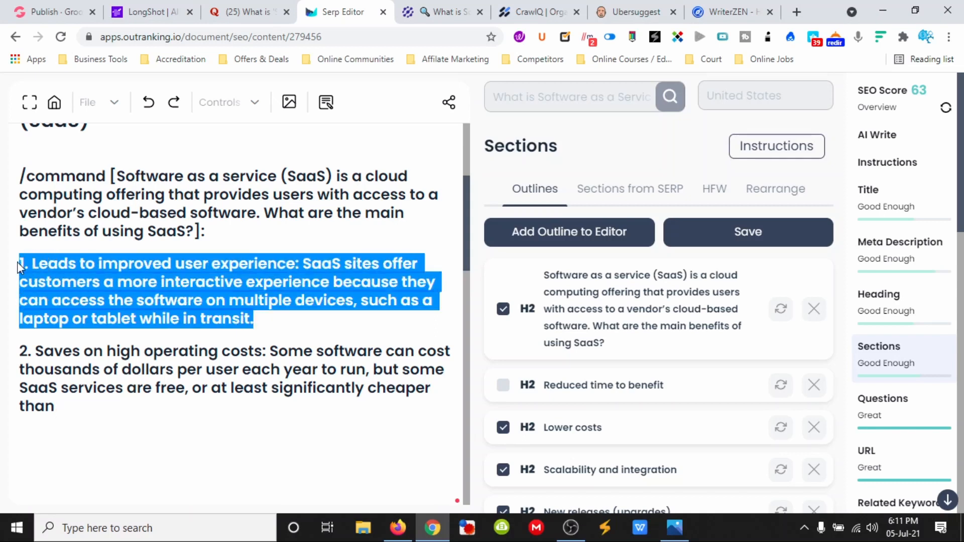
right_click(31, 274)
left_click(23, 263)
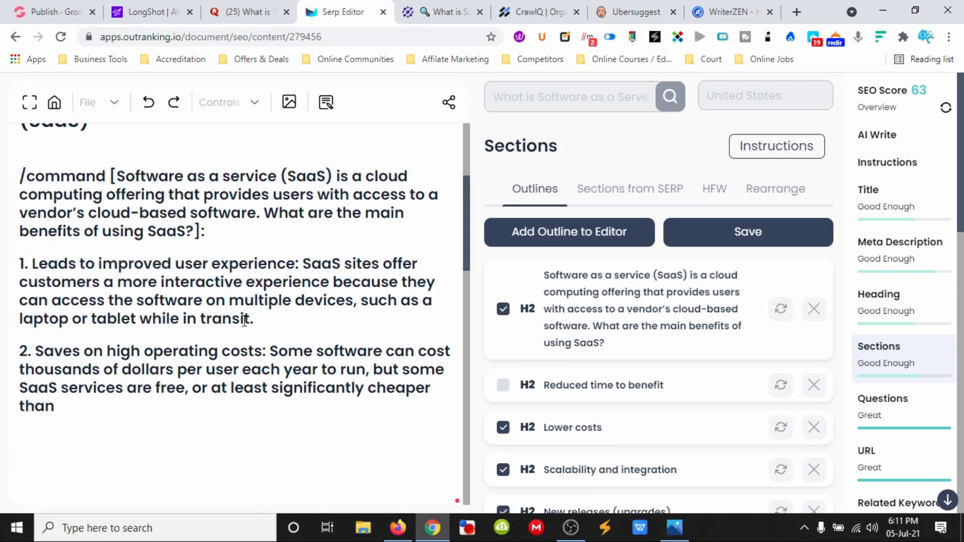
left_click_drag(257, 320, 15, 275)
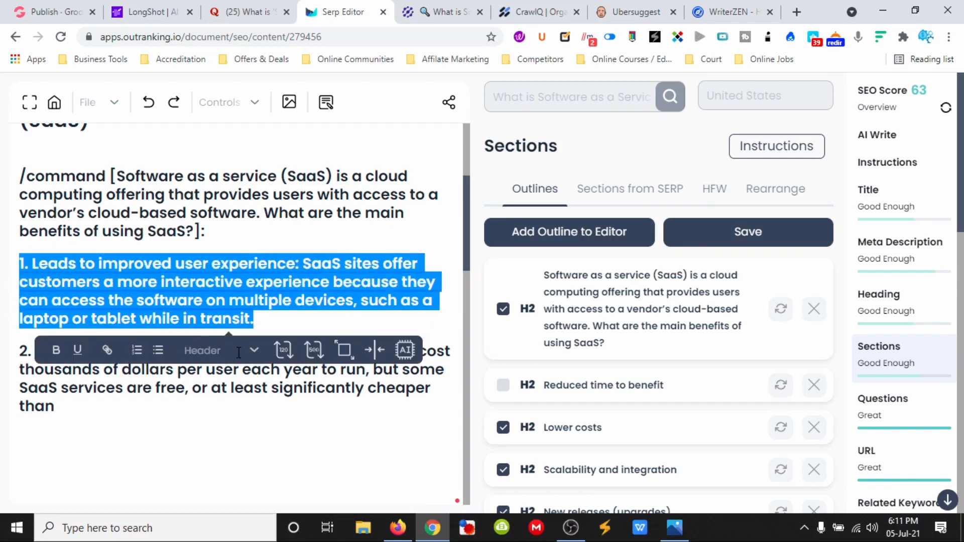
left_click(238, 352)
left_click(224, 388)
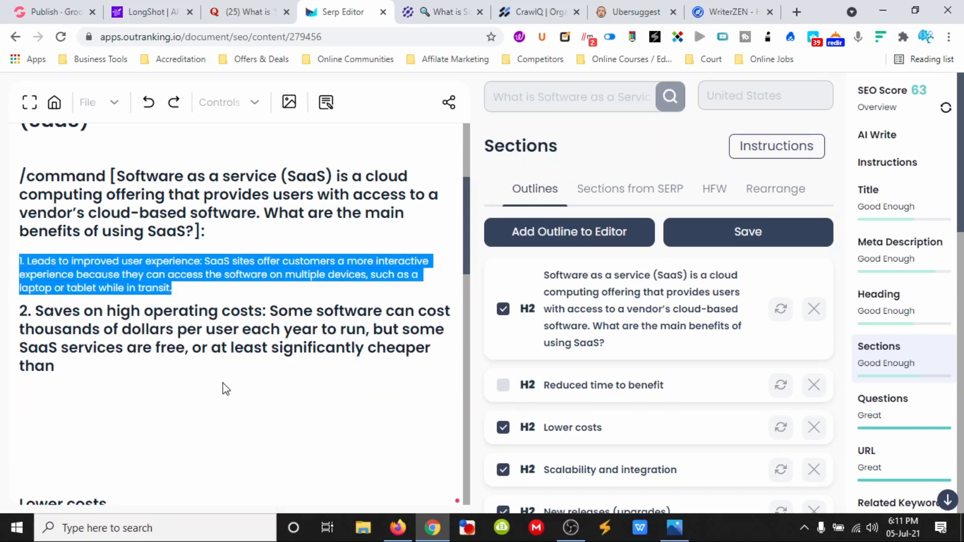
left_click_drag(80, 363, 19, 320)
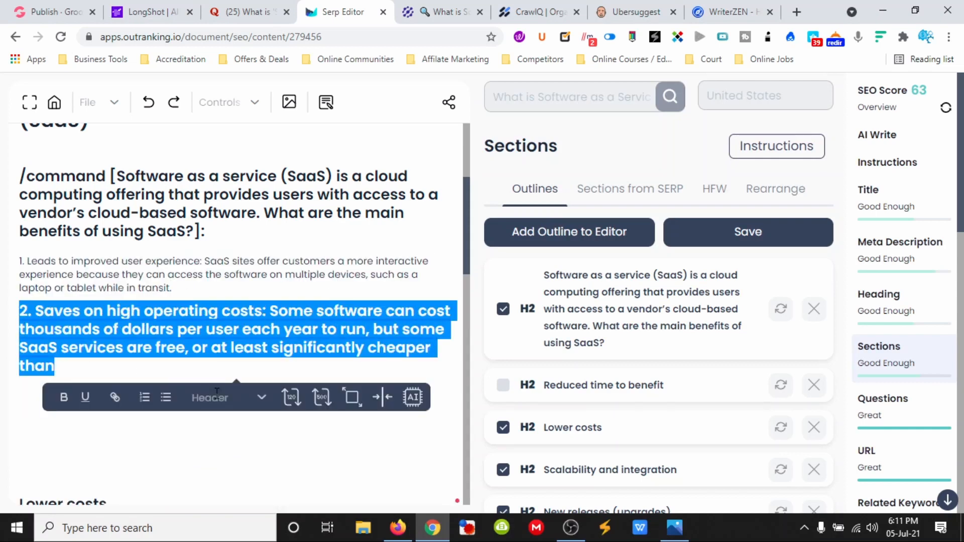
left_click(261, 398)
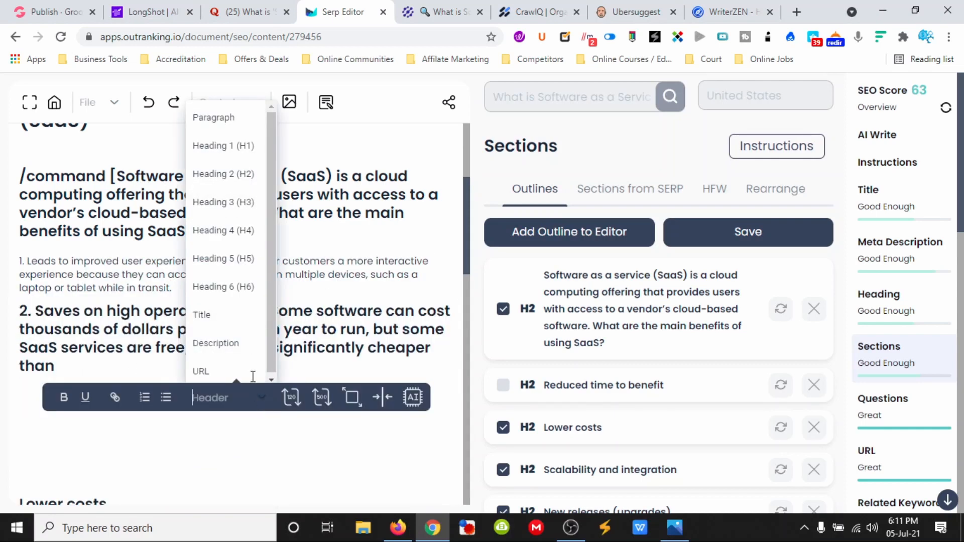
left_click(227, 119)
left_click(206, 372)
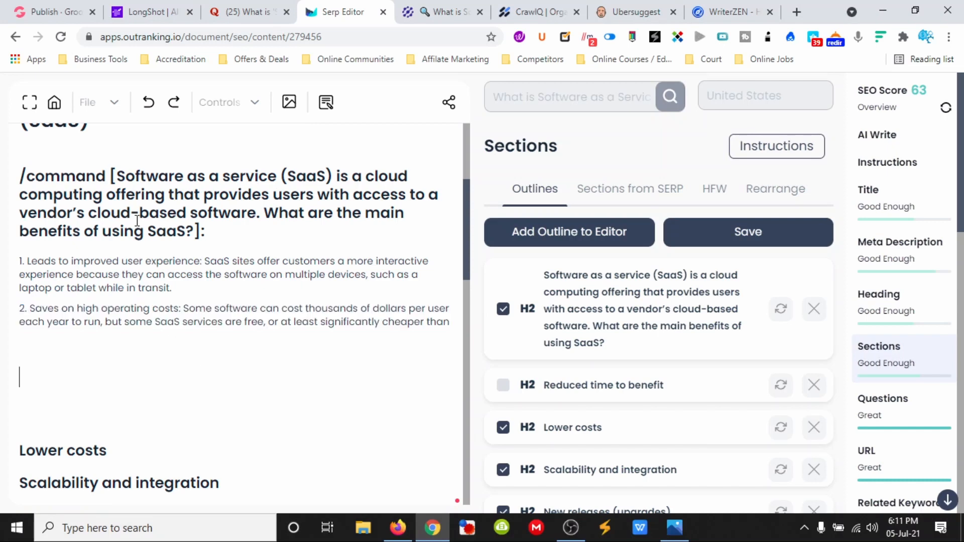
Step: Remove the /command wrapper and brackets from the first H2 and delete surplus blank lines above Lower costs
left_click_drag(196, 230, 209, 231)
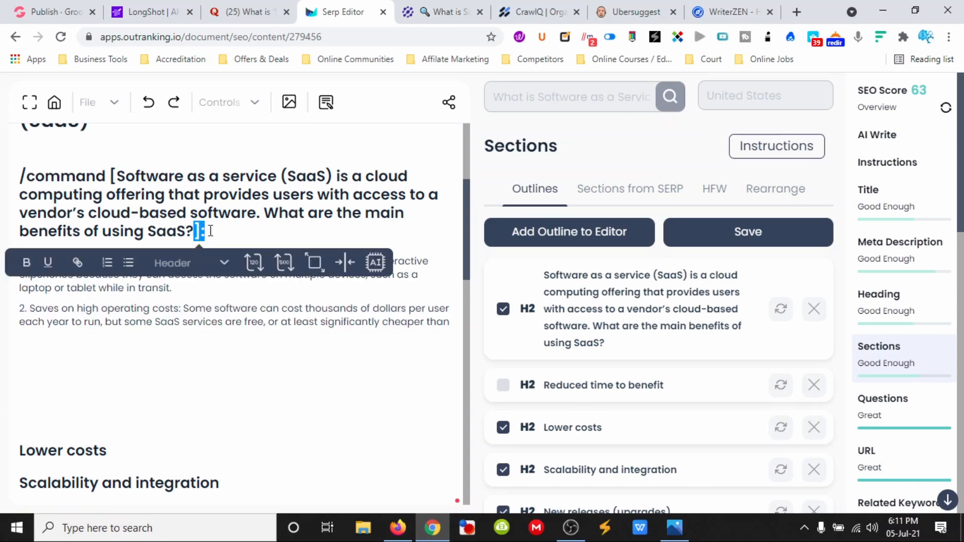
key("BackSpace")
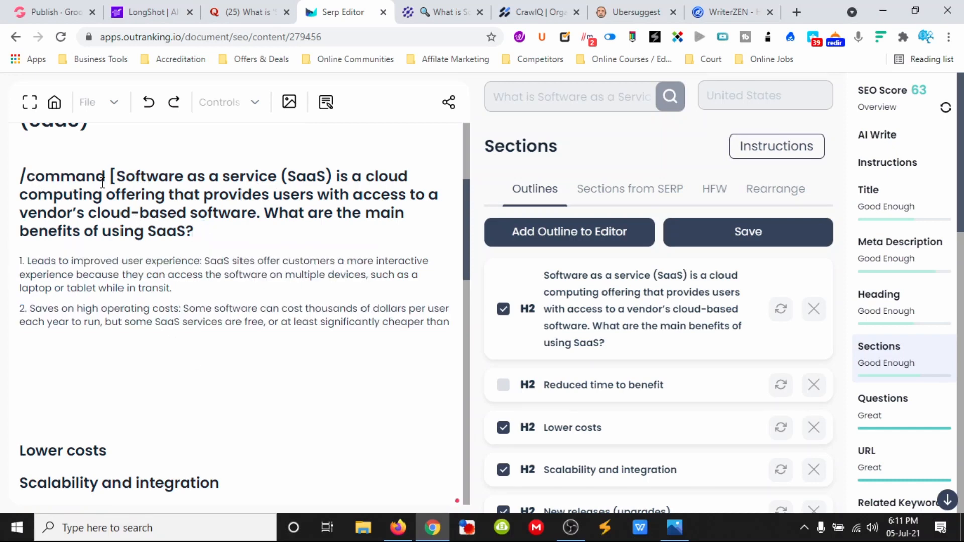
left_click_drag(117, 176, 20, 176)
key("BackSpace")
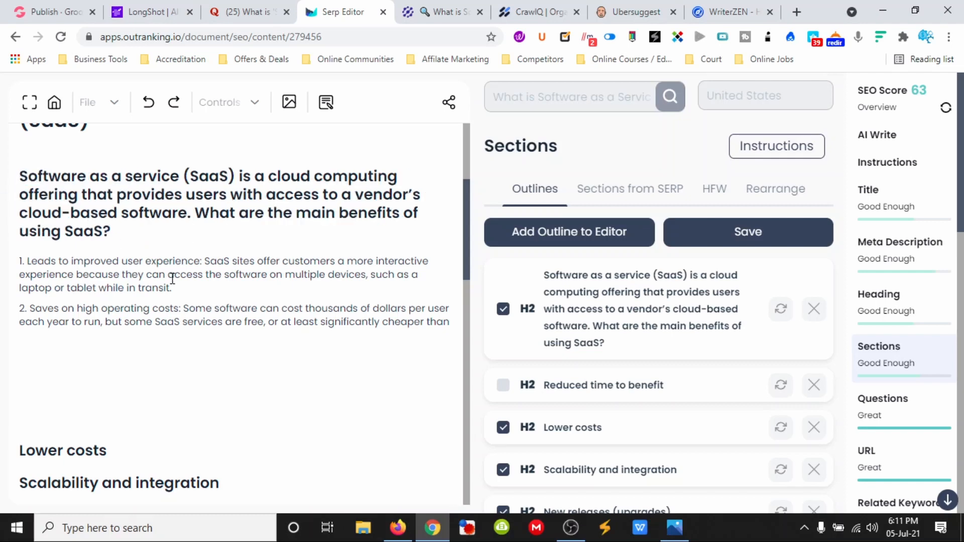
left_click(100, 362)
key("Delete")
key("Delete")
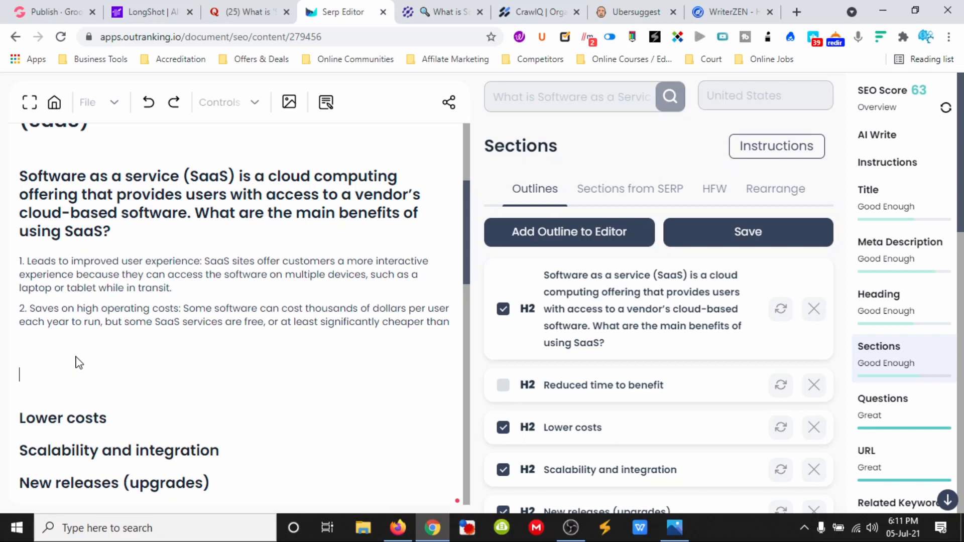
Step: Generate AI content from the Lower costs heading and review the inserted text
scroll(85, 356, "down", 1)
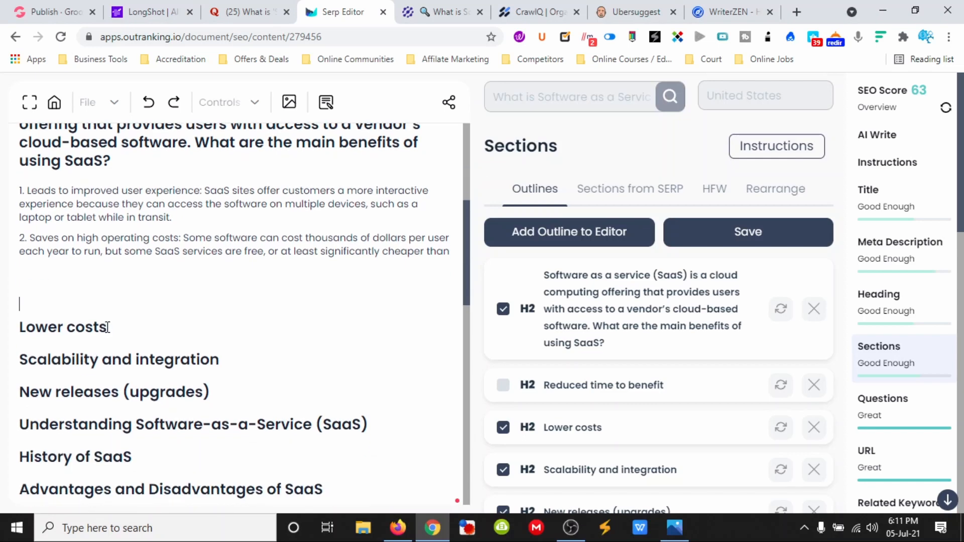
left_click_drag(107, 327, 19, 327)
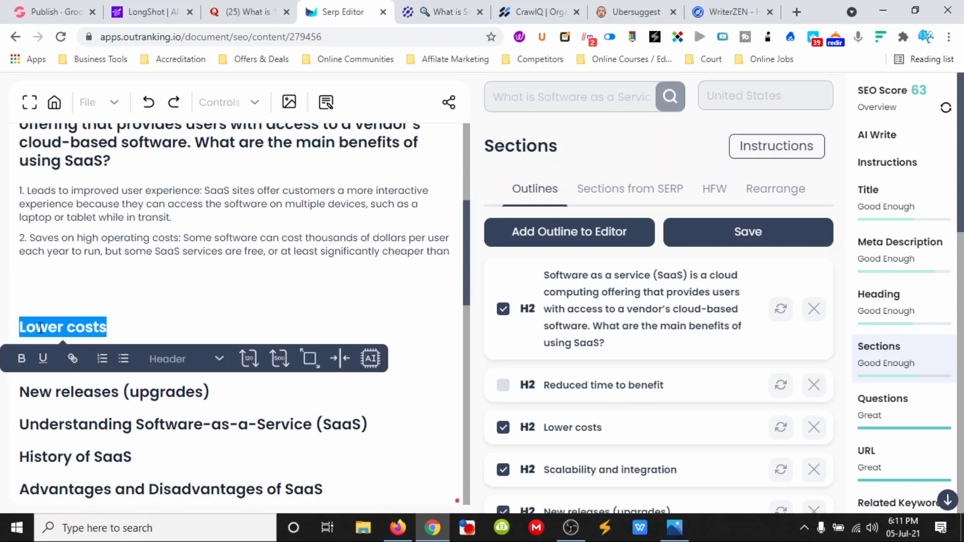
left_click(370, 358)
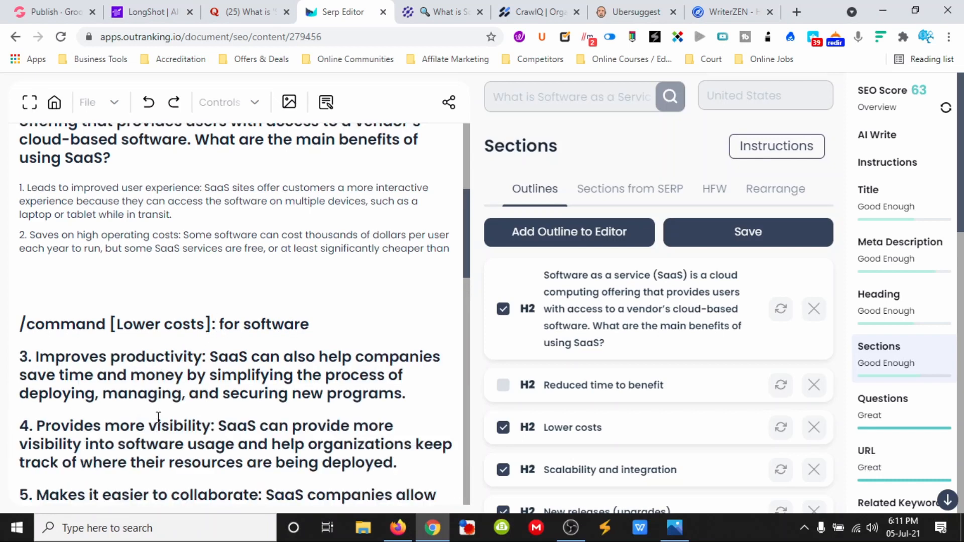
scroll(158, 417, "down", 3)
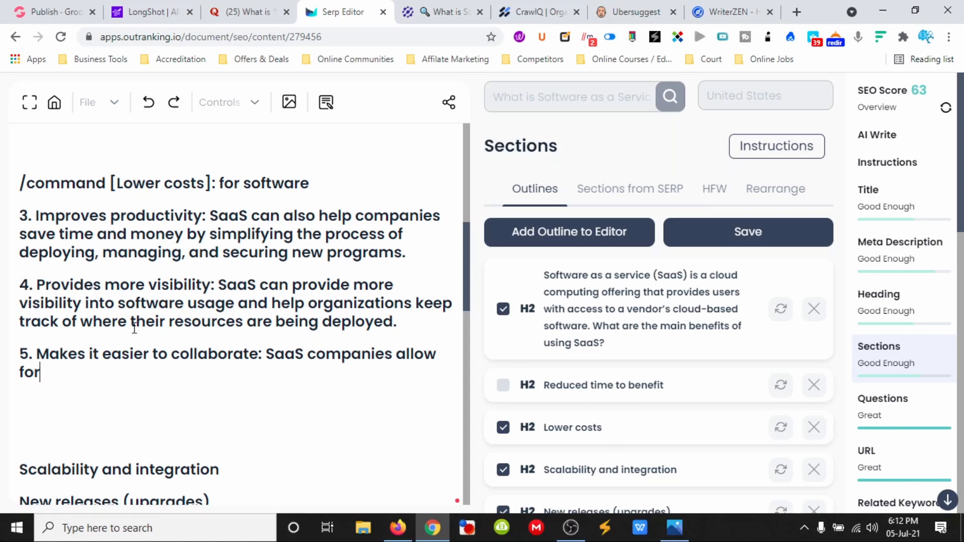
Step: Remove the /command wrapper and both square brackets from the Lower costs heading
scroll(226, 387, "up", 1)
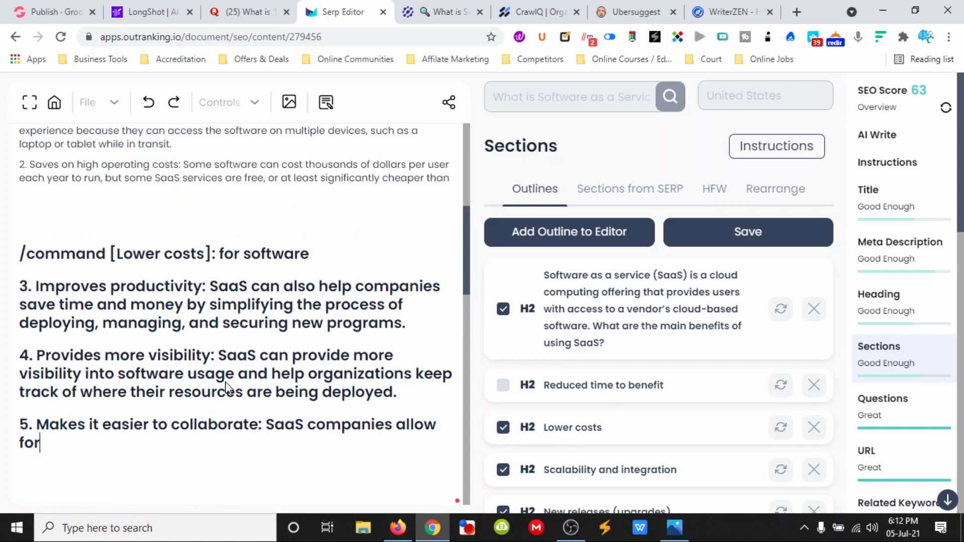
left_click(207, 254)
left_click_drag(208, 253, 213, 254)
left_click_drag(116, 253, 24, 251)
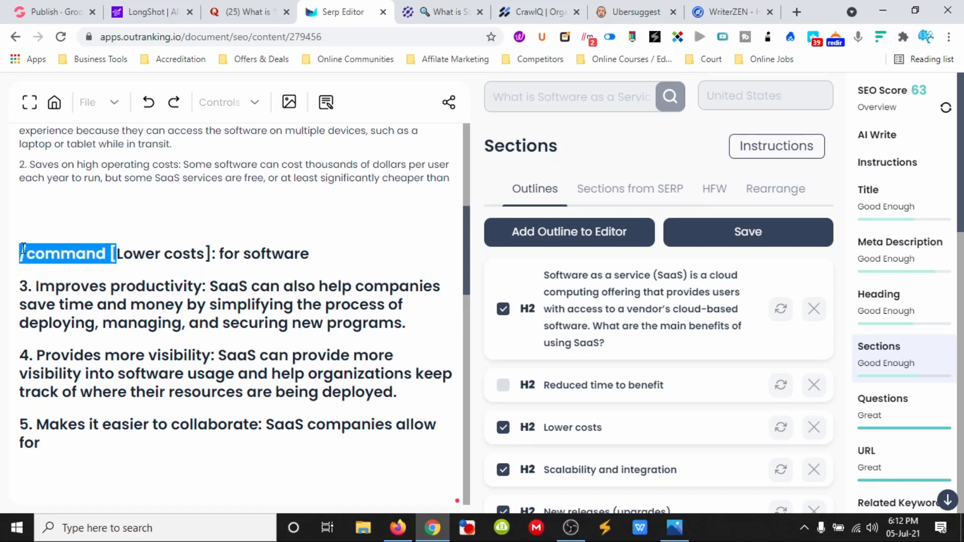
key("BackSpace")
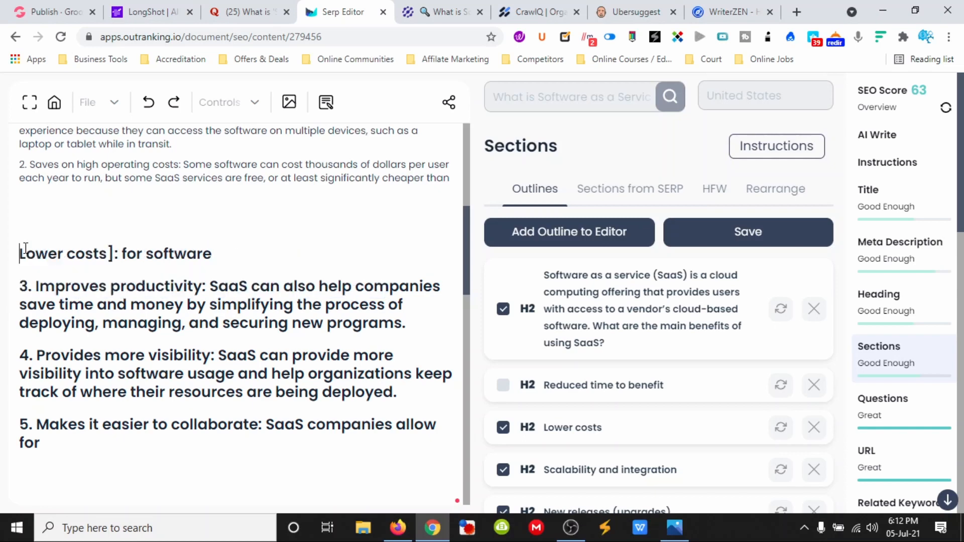
left_click(109, 252)
key("Delete")
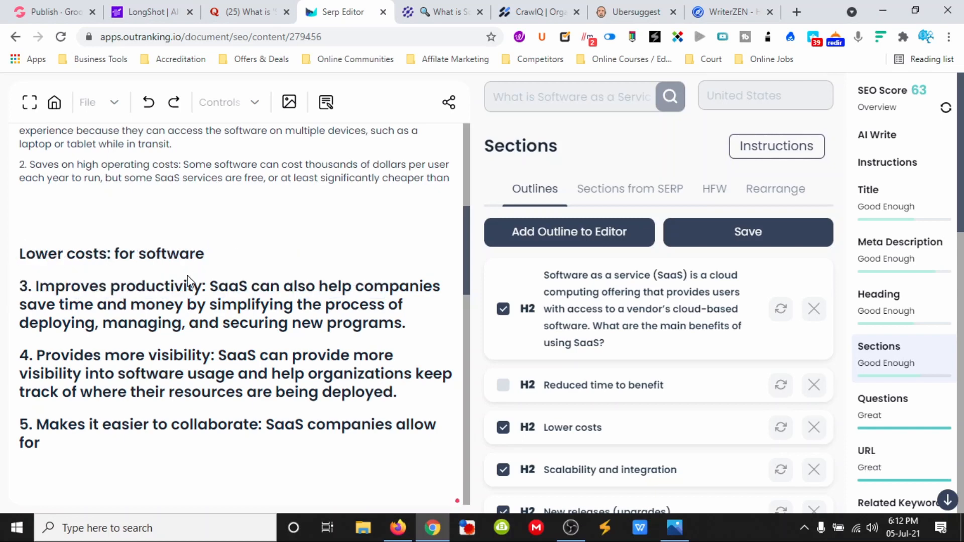
Step: Format generated points 3 to 5, on productivity, visibility and collaboration, as paragraph text
scroll(134, 314, "up", 4)
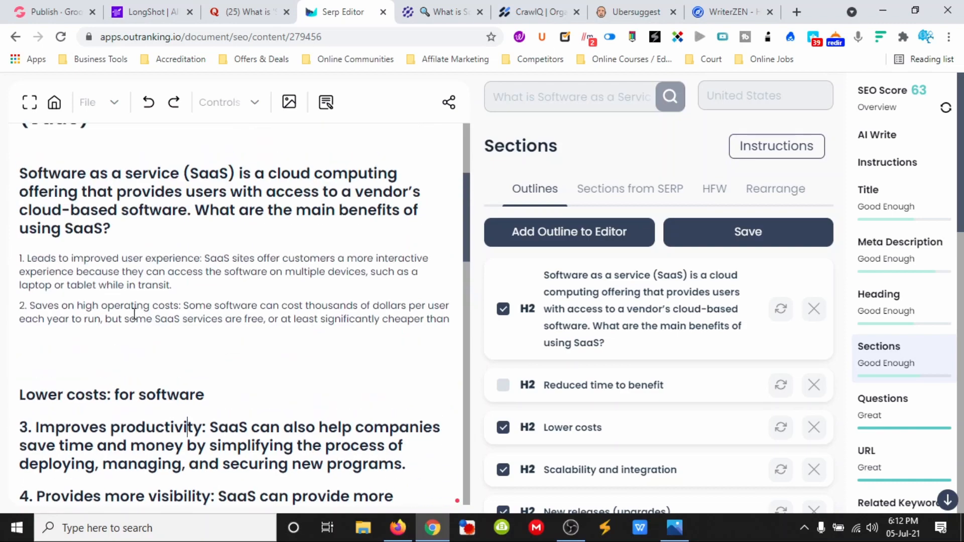
scroll(135, 312, "down", 3)
scroll(134, 316, "down", 3)
scroll(131, 314, "up", 2)
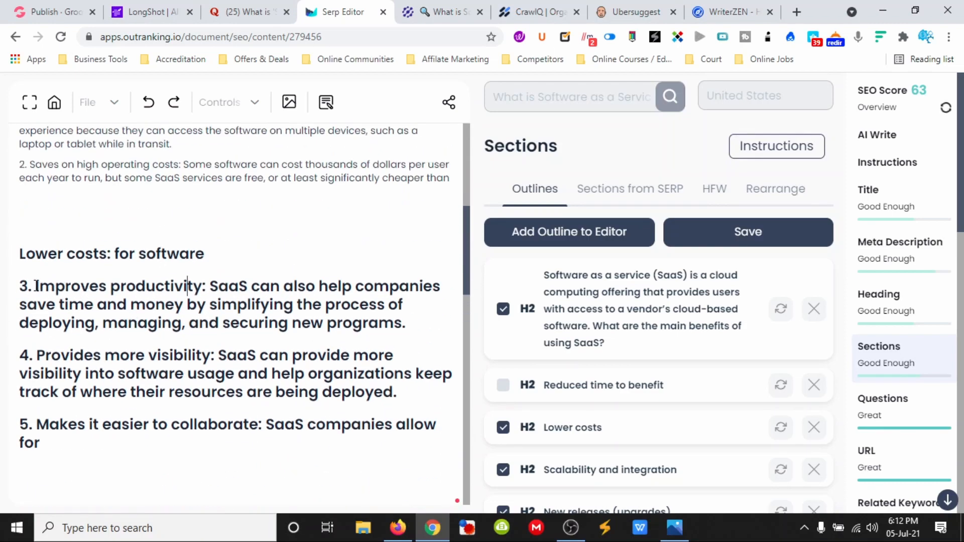
left_click_drag(61, 439, 20, 288)
left_click(261, 481)
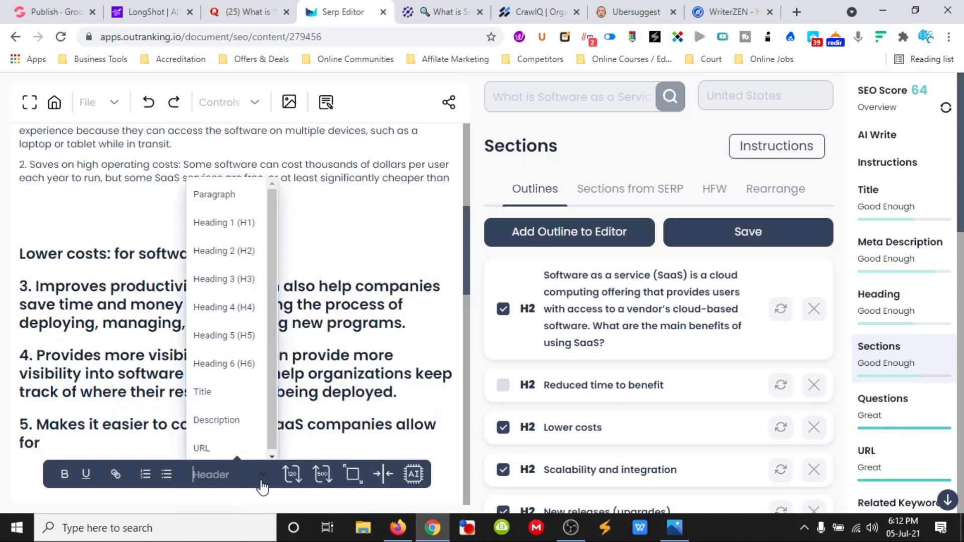
left_click(211, 201)
left_click(176, 399)
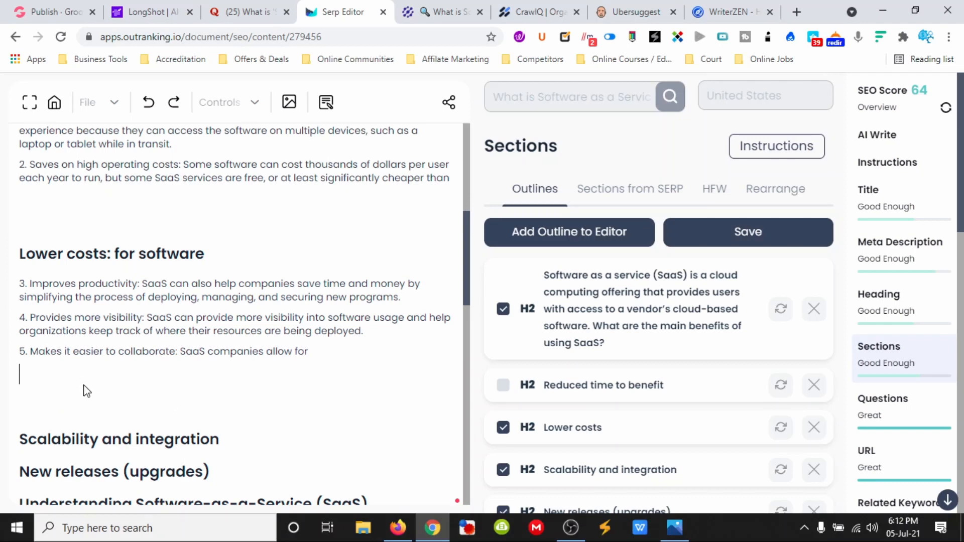
Step: Generate AI content from the Scalability and integration heading and review the inserted text
scroll(81, 390, "down", 1)
left_click(212, 368)
left_click_drag(212, 368, 19, 368)
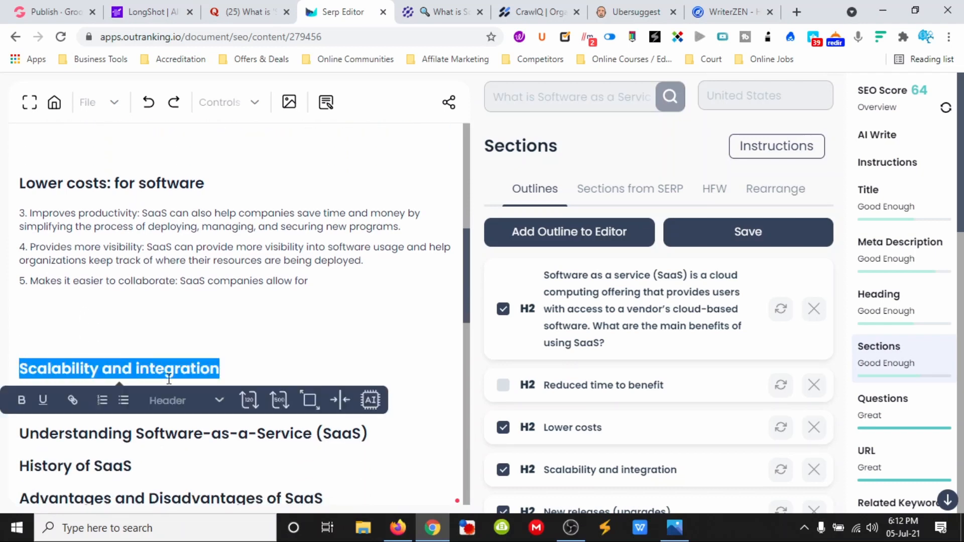
left_click(370, 402)
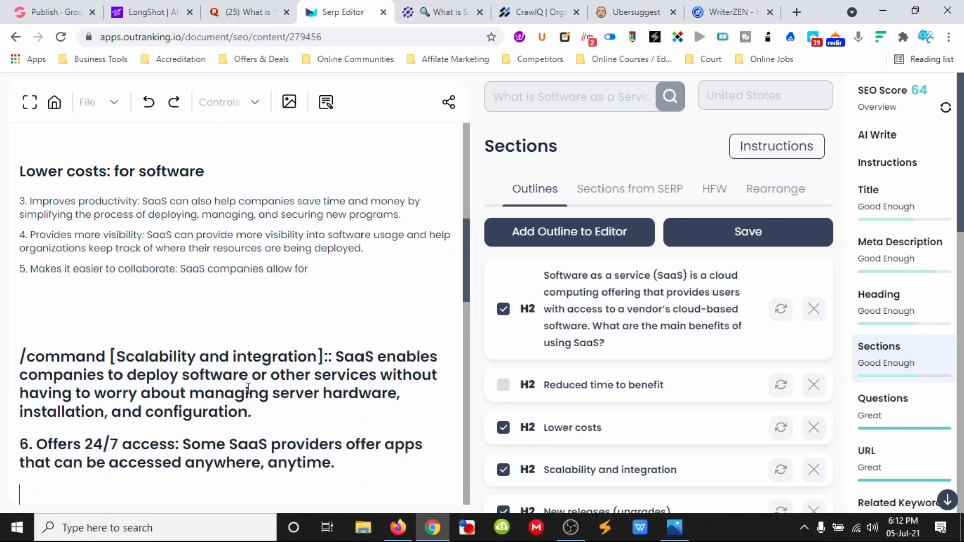
scroll(271, 362, "down", 3)
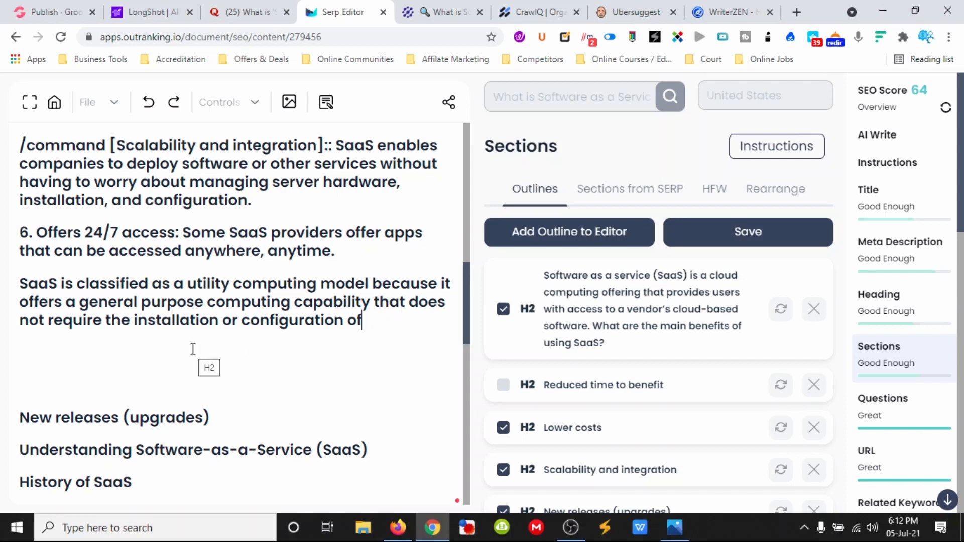
Step: Remove the /command wrapper, brackets and extra colon from the Scalability and integration heading
scroll(193, 348, "up", 2)
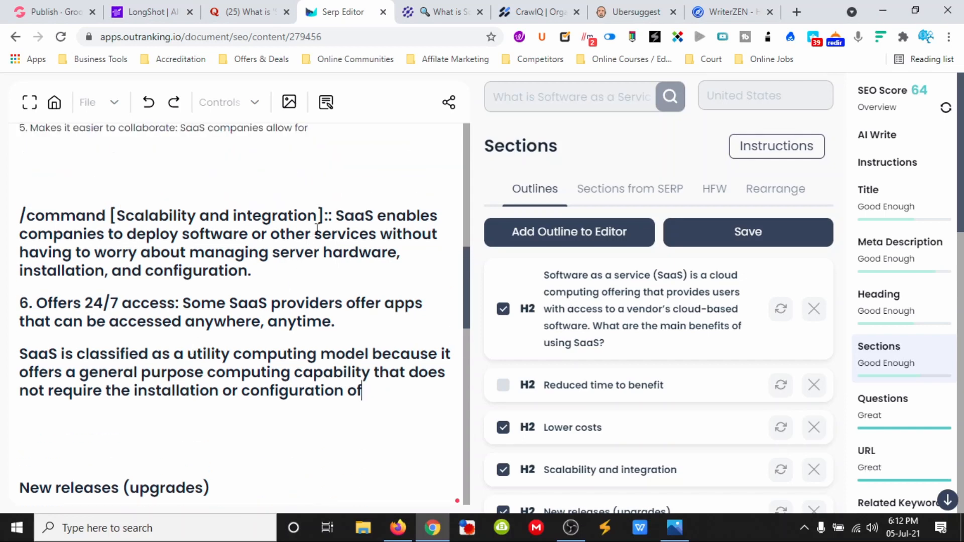
left_click_drag(118, 215, 22, 215)
key("BackSpace")
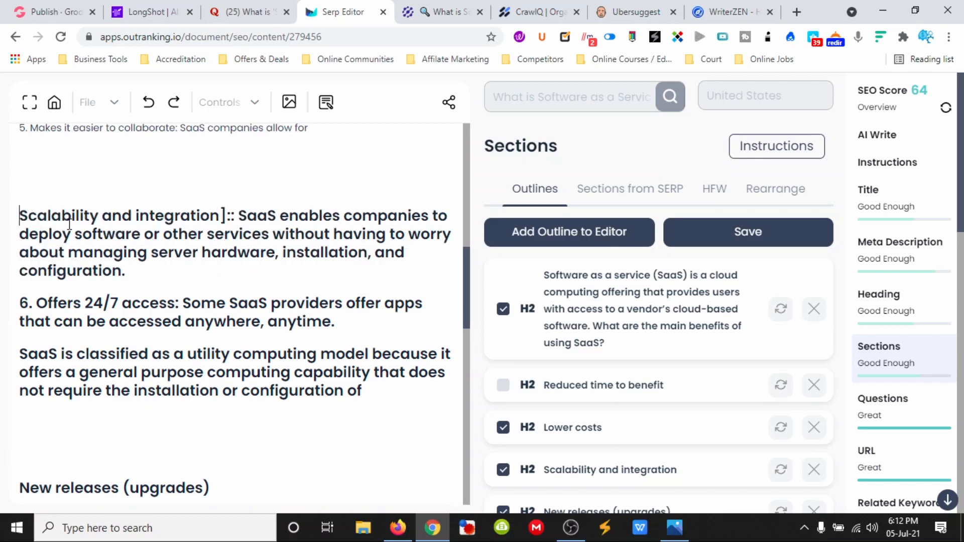
left_click(219, 214)
key("BackSpace")
key("Delete")
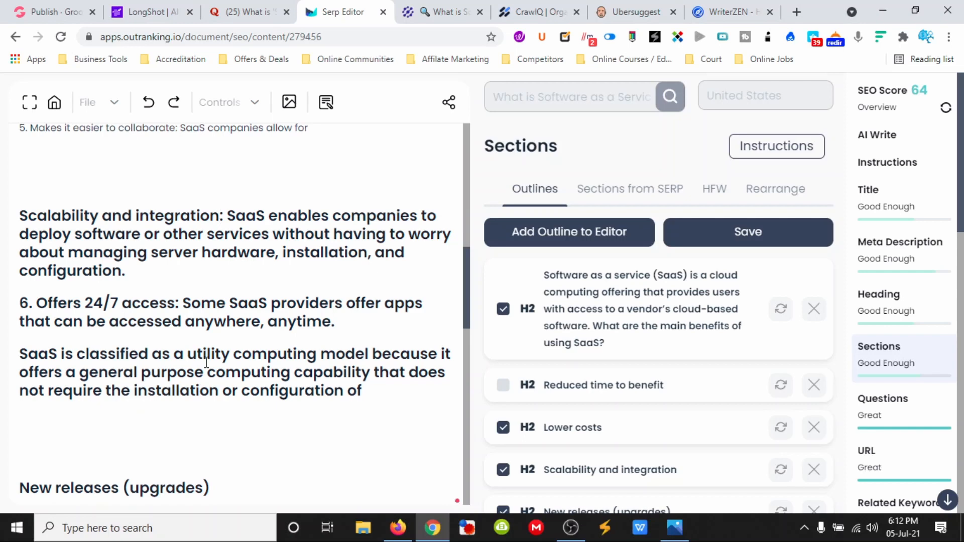
scroll(152, 360, "down", 4)
left_click(93, 251)
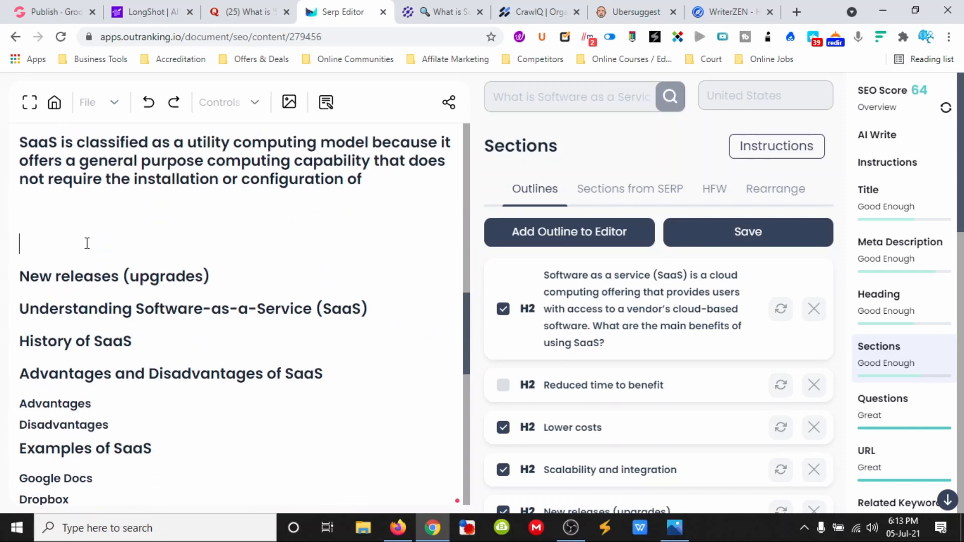
scroll(99, 253, "up", 1)
left_click(27, 285)
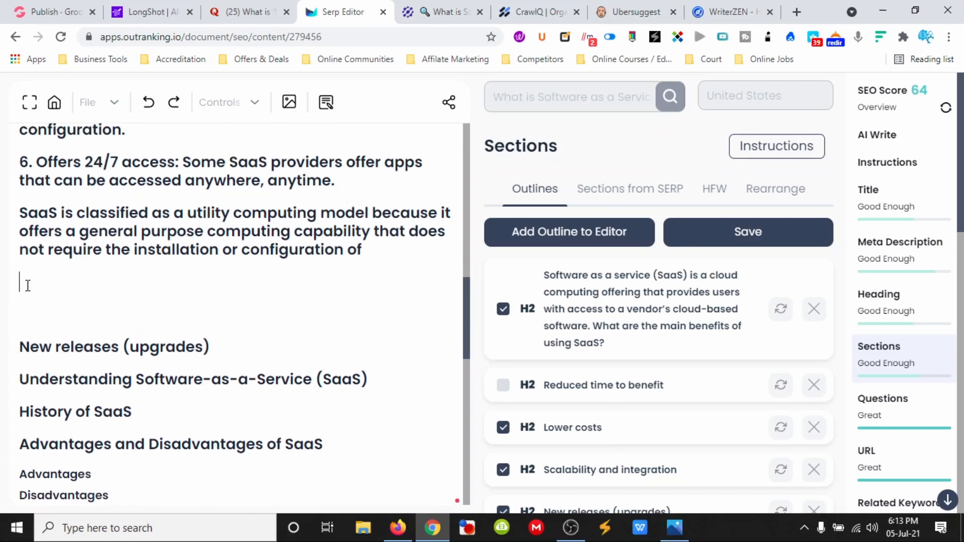
left_click(47, 308)
scroll(311, 264, "up", 4)
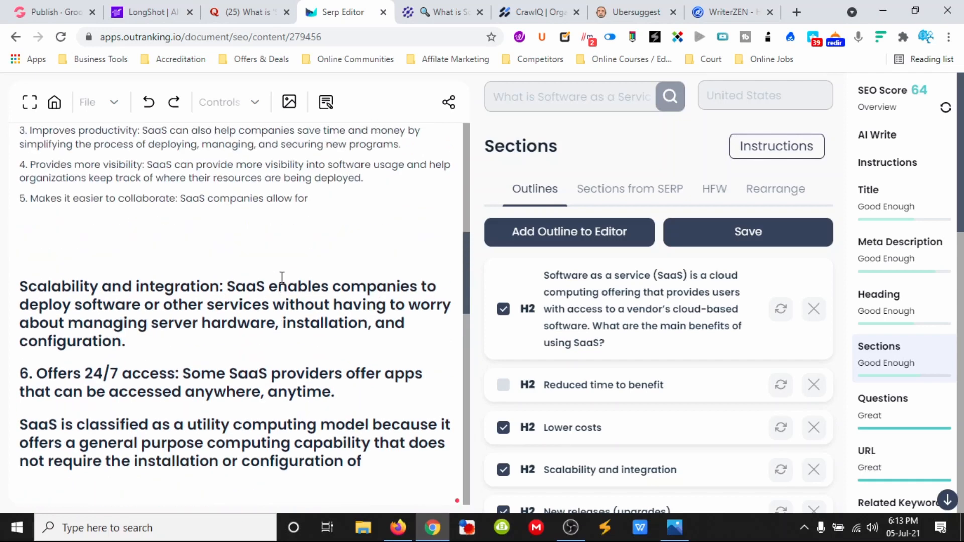
Step: Break the generated text onto its own line below the Scalability and integration heading and format all of it as paragraph text
scroll(271, 279, "down", 1)
left_click(225, 215)
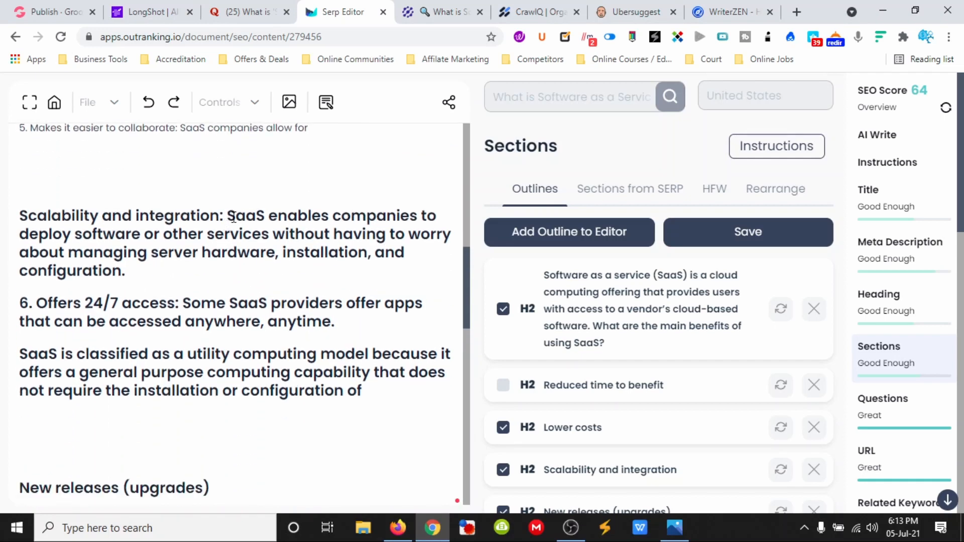
key("Return")
left_click_drag(370, 401, 20, 253)
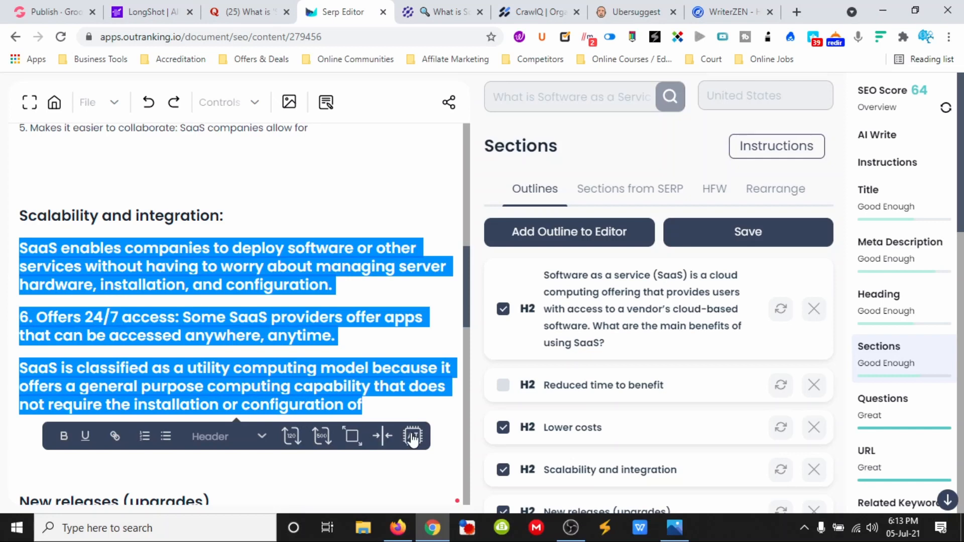
left_click(255, 438)
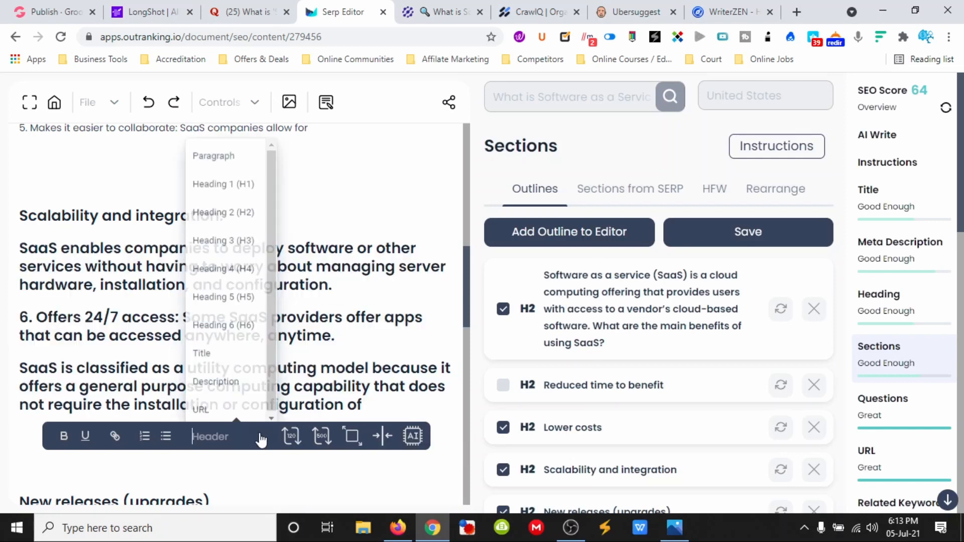
left_click(222, 157)
left_click(176, 316)
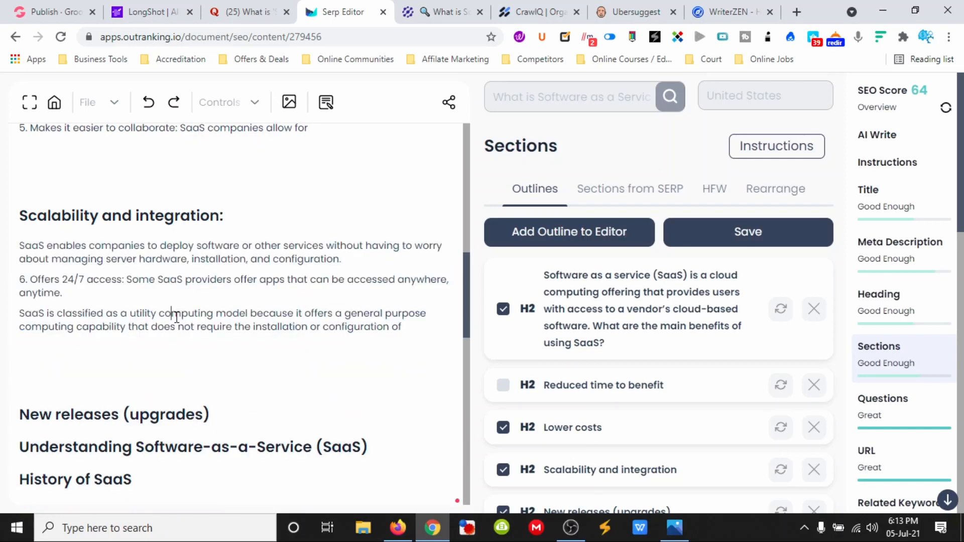
Step: Add a blank line below New releases (upgrades) and below Understanding Software-as-a-Service (SaaS), and generate AI content from the latter heading
left_click(224, 406)
key("Return")
scroll(224, 409, "down", 3)
left_click(372, 327)
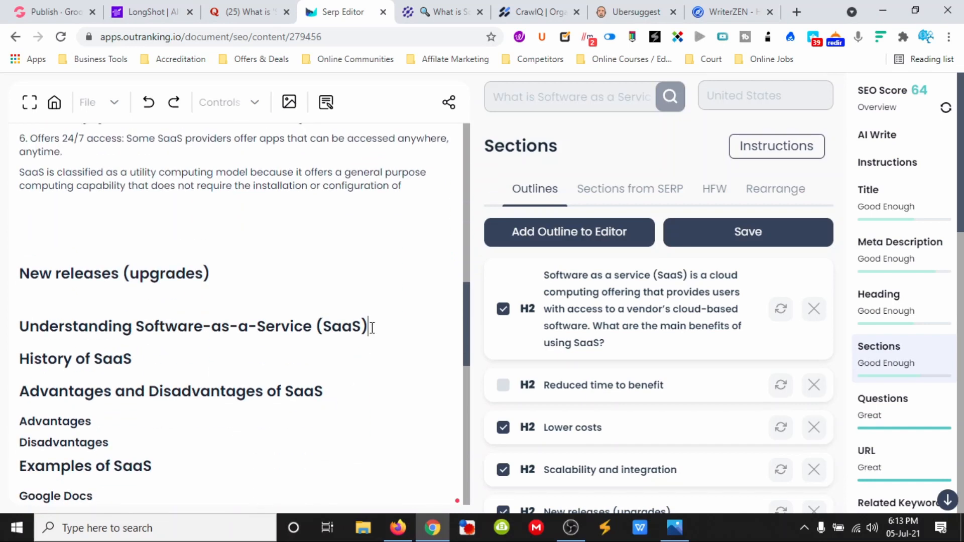
key("Return")
left_click_drag(372, 327, 20, 327)
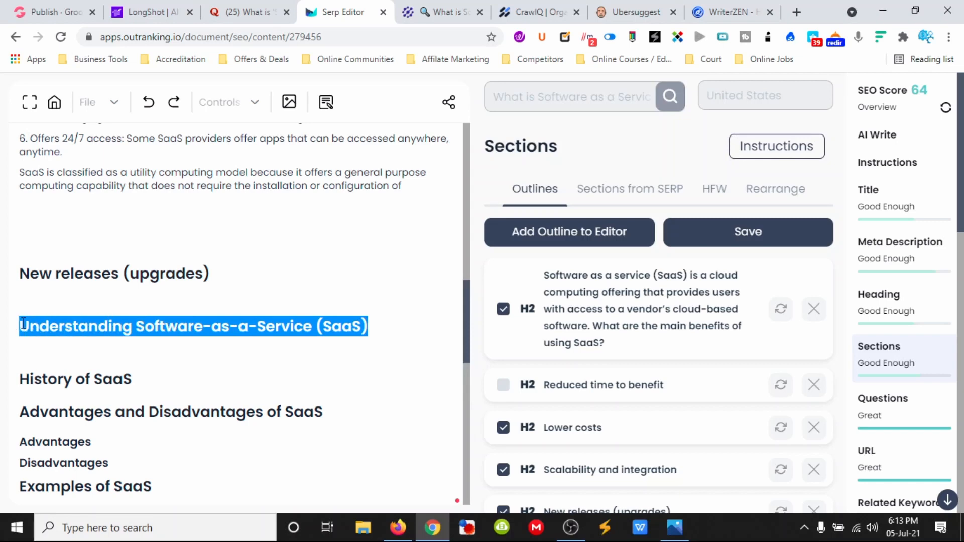
left_click(380, 361)
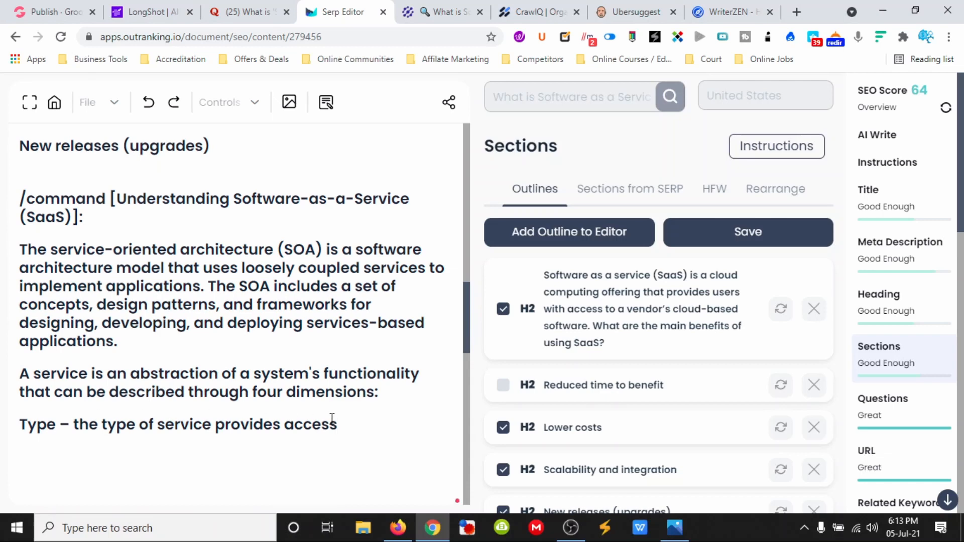
Step: Format the generated text on service-oriented architecture and service dimensions as paragraph text
left_click_drag(336, 425, 19, 249)
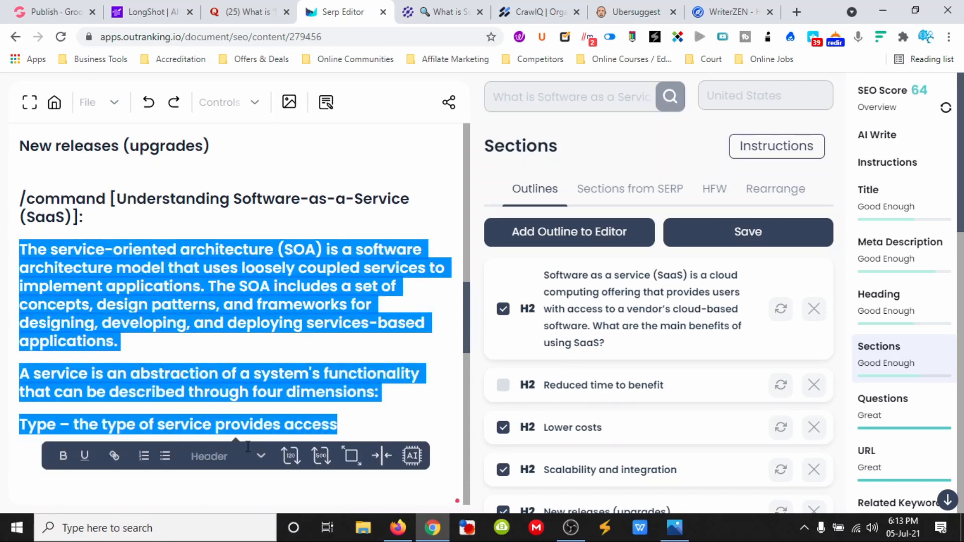
left_click(248, 446)
left_click(215, 176)
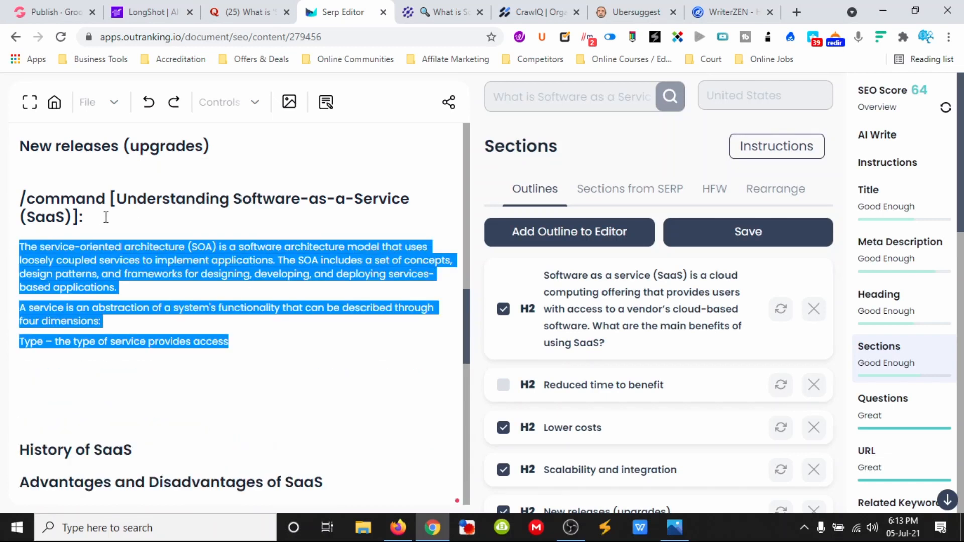
Step: Remove the /command wrapper, brackets and trailing colon from the Understanding Software-as-a-Service (SaaS) heading
left_click_drag(74, 217, 19, 200)
key("BackSpace")
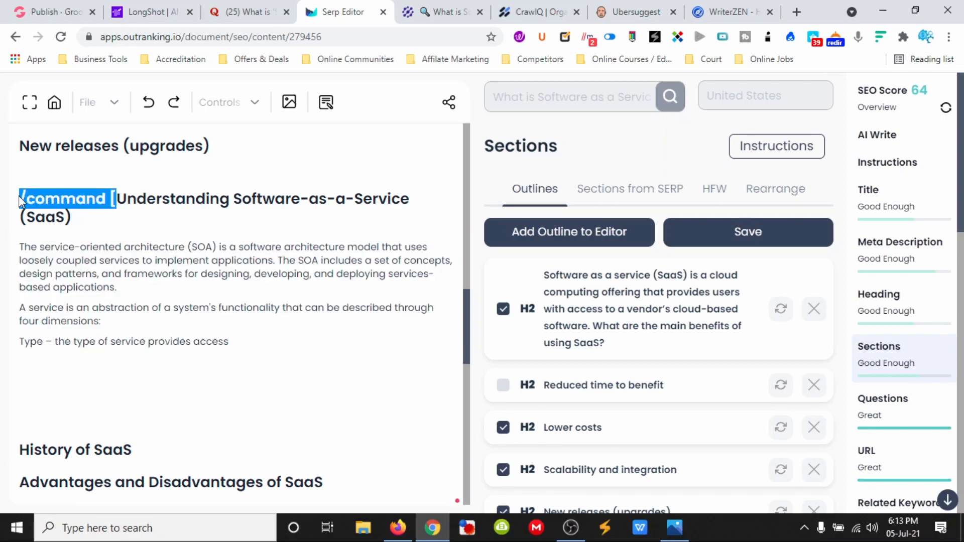
key("BackSpace")
scroll(169, 261, "up", 3)
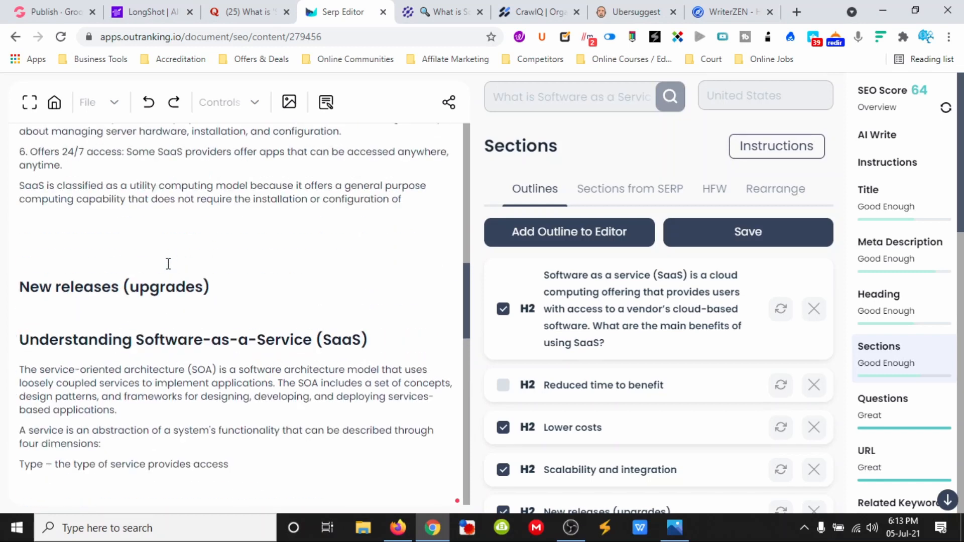
scroll(171, 274, "down", 6)
left_click(73, 235)
scroll(108, 244, "down", 1)
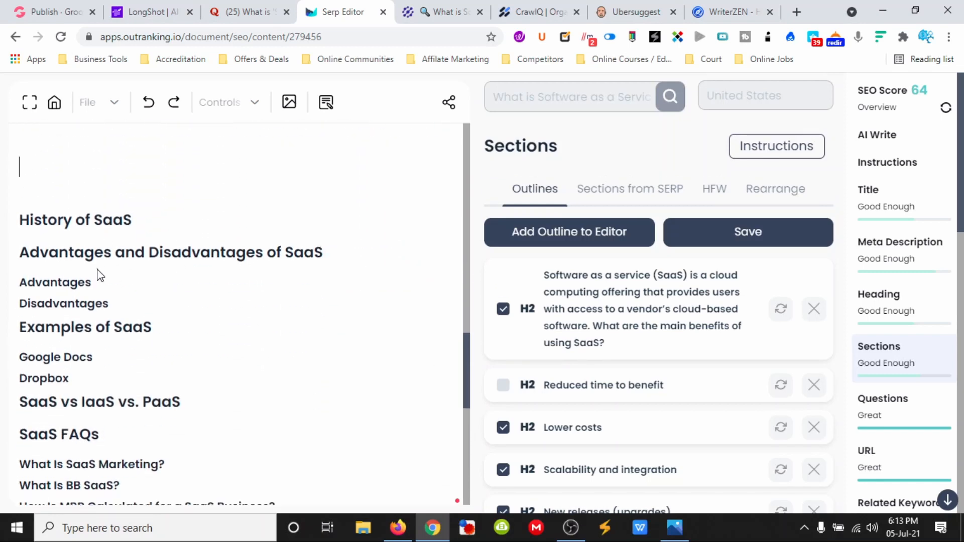
left_click_drag(93, 282, 50, 268)
left_click(179, 282)
scroll(193, 298, "up", 3)
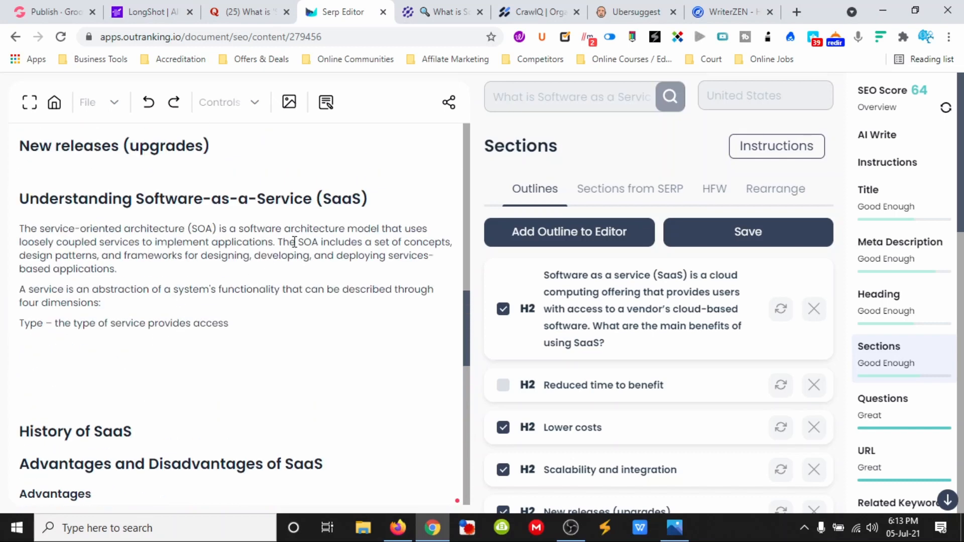
Step: Switch to the NeuralText brief and examine its related Quora questions
left_click(442, 11)
scroll(428, 280, "down", 2)
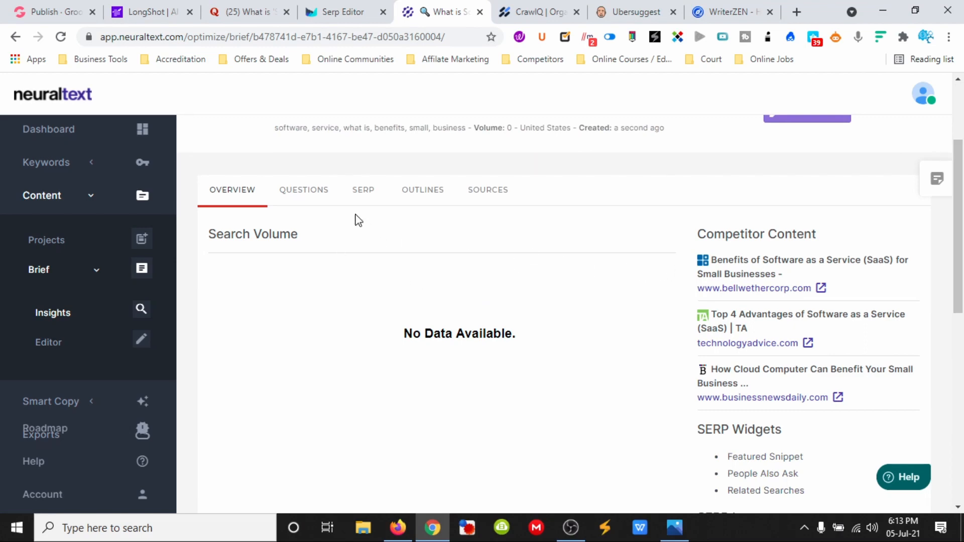
left_click(308, 193)
scroll(402, 264, "down", 3)
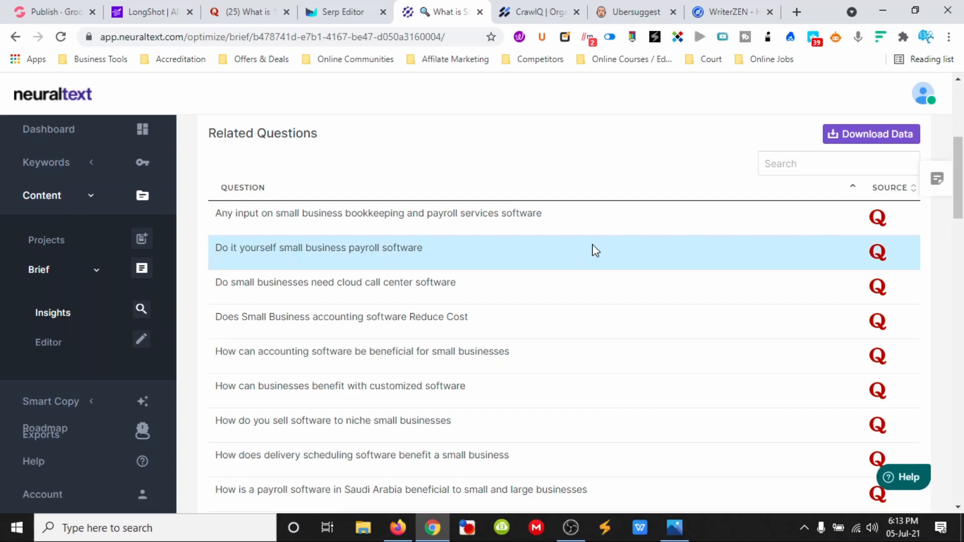
scroll(480, 271, "up", 4)
scroll(346, 313, "down", 1)
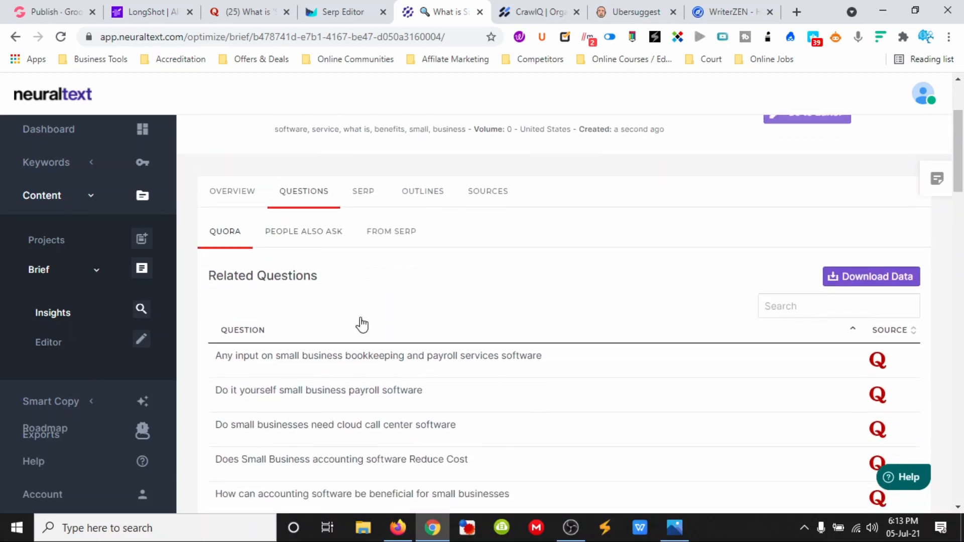
scroll(361, 325, "down", 1)
Step: Return briefly to the Outranking document, then switch to the LongShot blog draft on Software as a Service
left_click(355, 11)
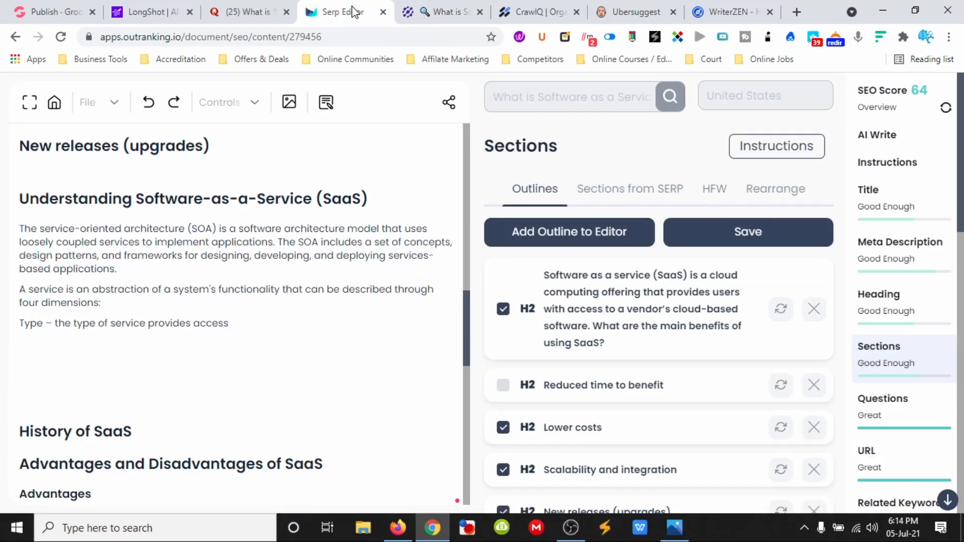
left_click(242, 11)
left_click(162, 13)
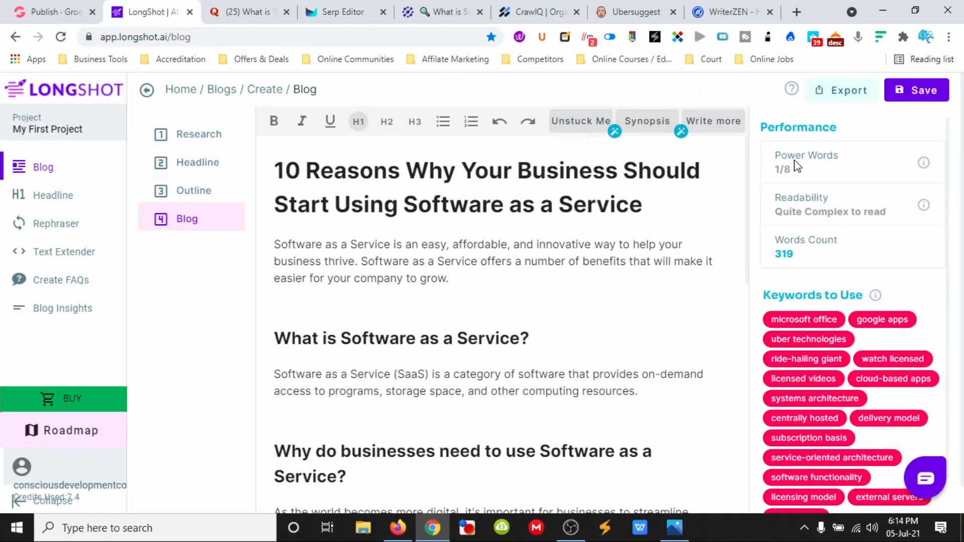
Step: Expand the paragraph under the "What is Software as a Service?" heading in the LongShot draft
mouse_move(928, 173)
scroll(582, 291, "down", 2)
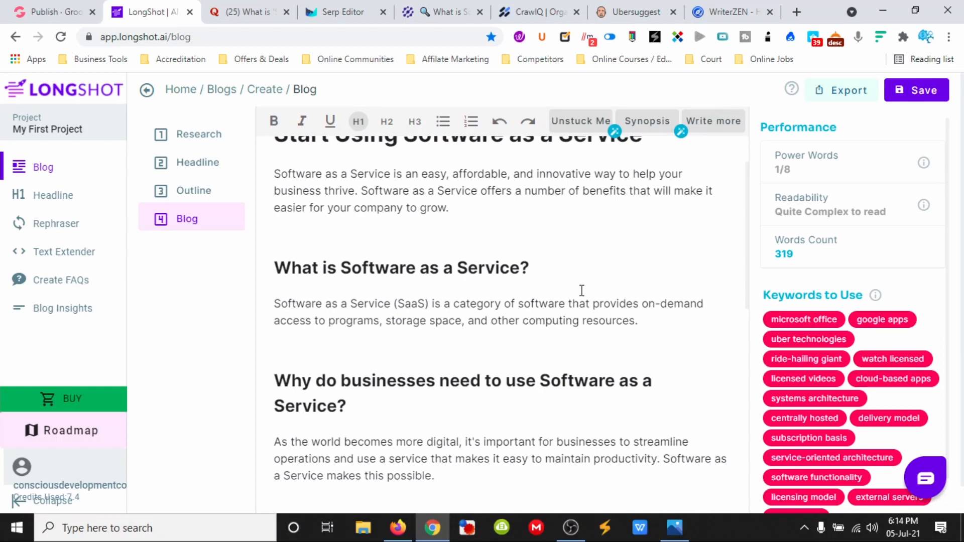
scroll(581, 290, "down", 2)
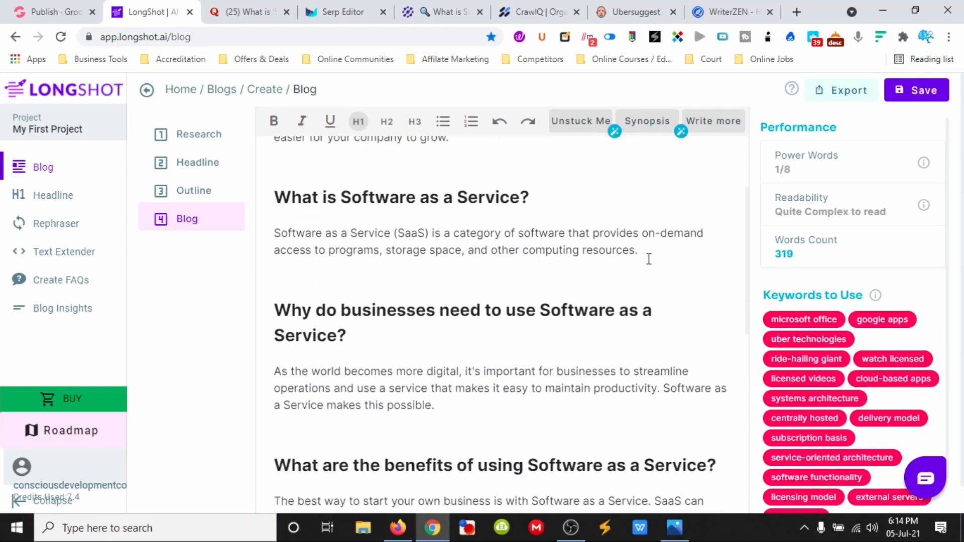
left_click_drag(646, 250, 274, 233)
left_click(683, 259)
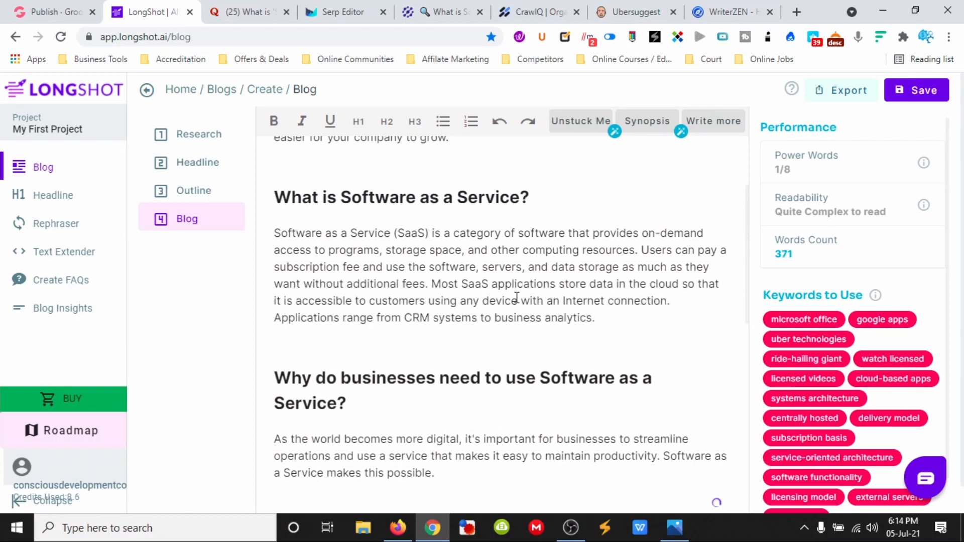
Step: Expand the paragraph under the "Why do businesses need to use Software as a Service?" heading
scroll(537, 296, "down", 1)
scroll(537, 296, "down", 1)
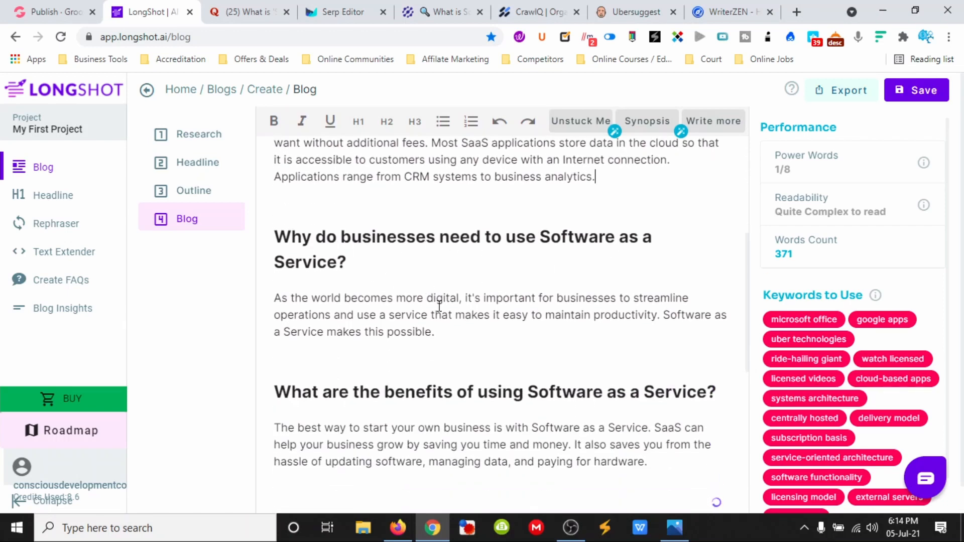
left_click_drag(447, 331, 275, 298)
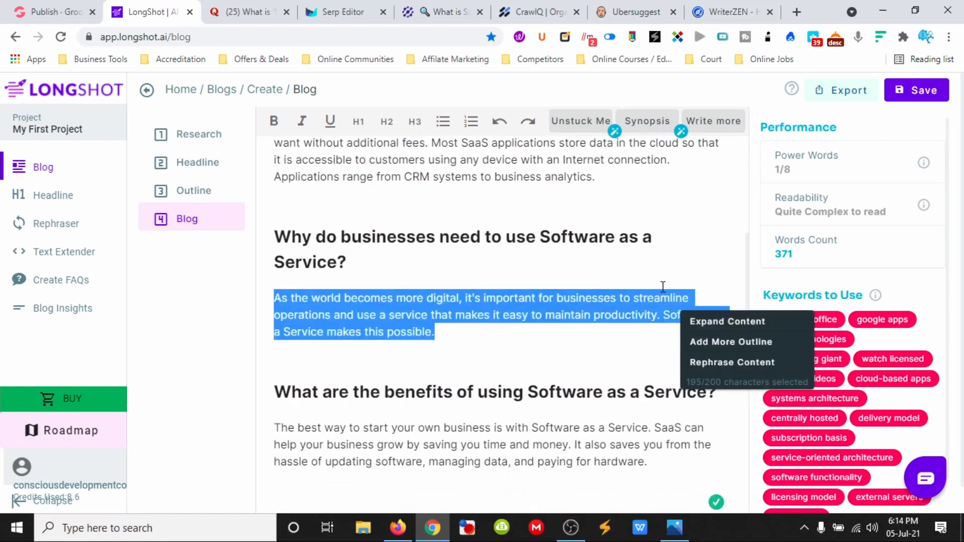
left_click(738, 320)
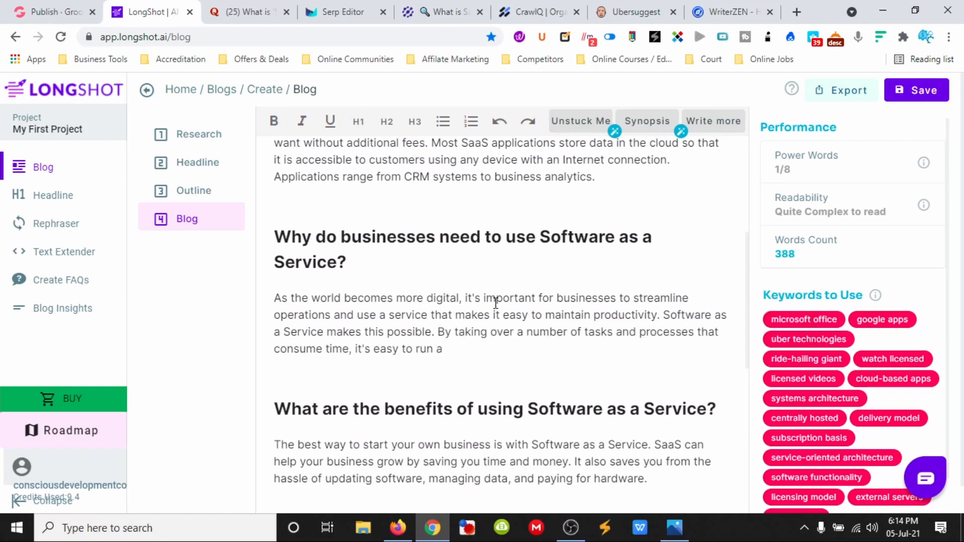
Step: Review the expanded sections, then expand the paragraph under the "What are the benefits of using Software as a Service?" heading
scroll(495, 303, "up", 5)
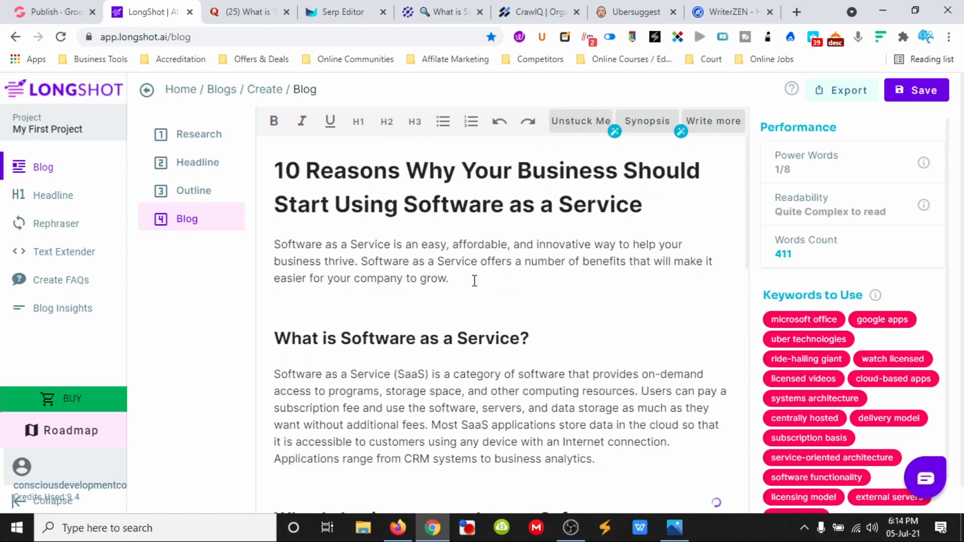
scroll(474, 280, "down", 4)
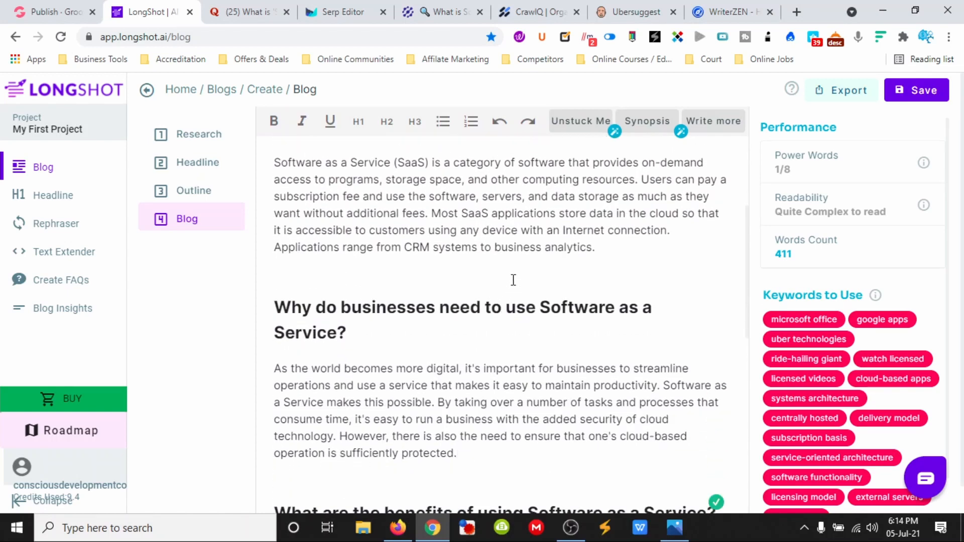
scroll(511, 279, "down", 3)
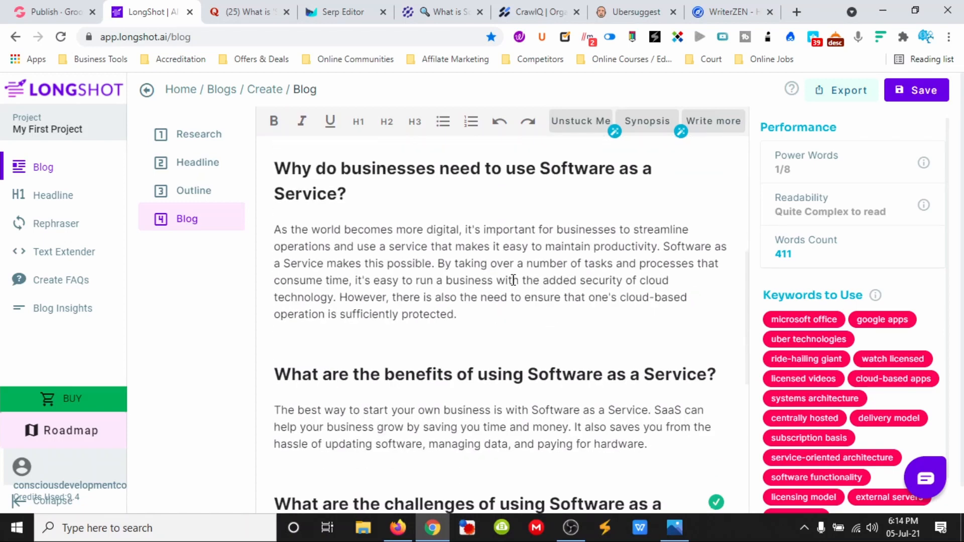
scroll(499, 297, "down", 3)
left_click_drag(669, 299, 275, 267)
left_click(703, 292)
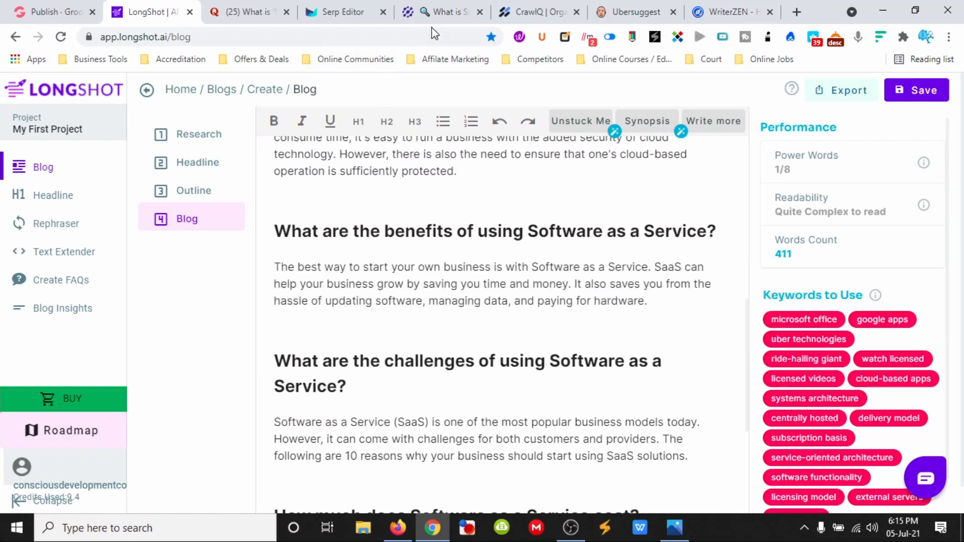
Step: Switch to the Outranking document and run the AI Command on the "SaaS vs IaaS vs. PaaS" heading
left_click(346, 15)
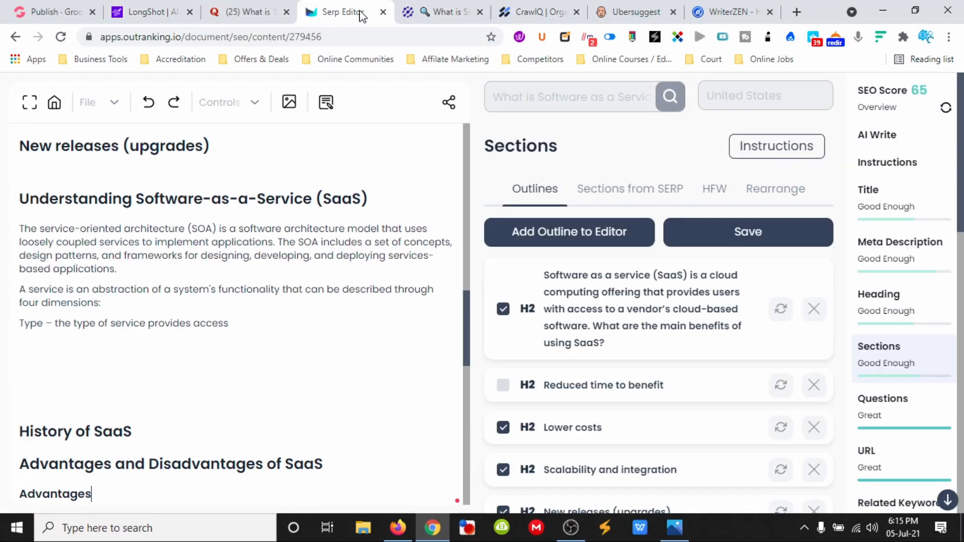
scroll(370, 247, "down", 2)
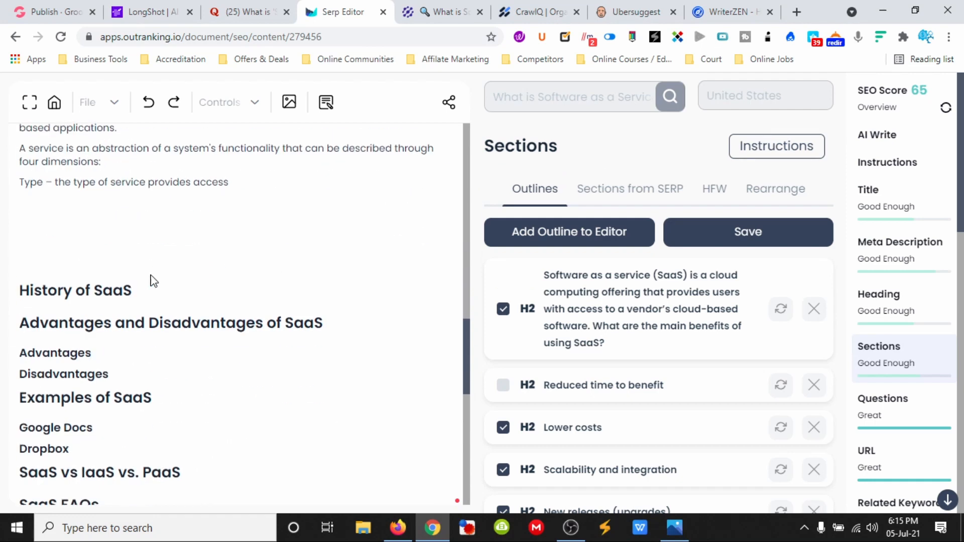
scroll(153, 281, "down", 3)
left_click_drag(161, 257, 20, 257)
left_click(115, 331)
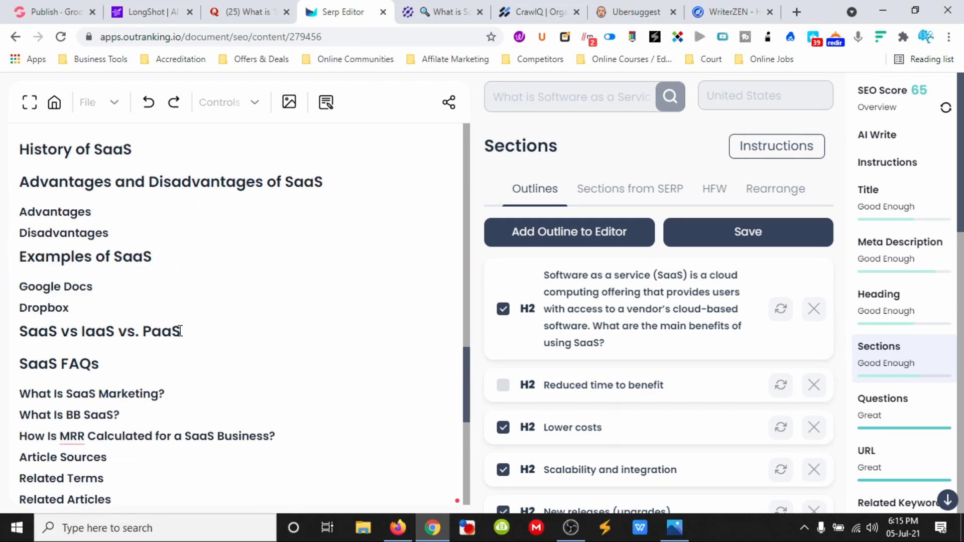
left_click_drag(181, 331, 19, 331)
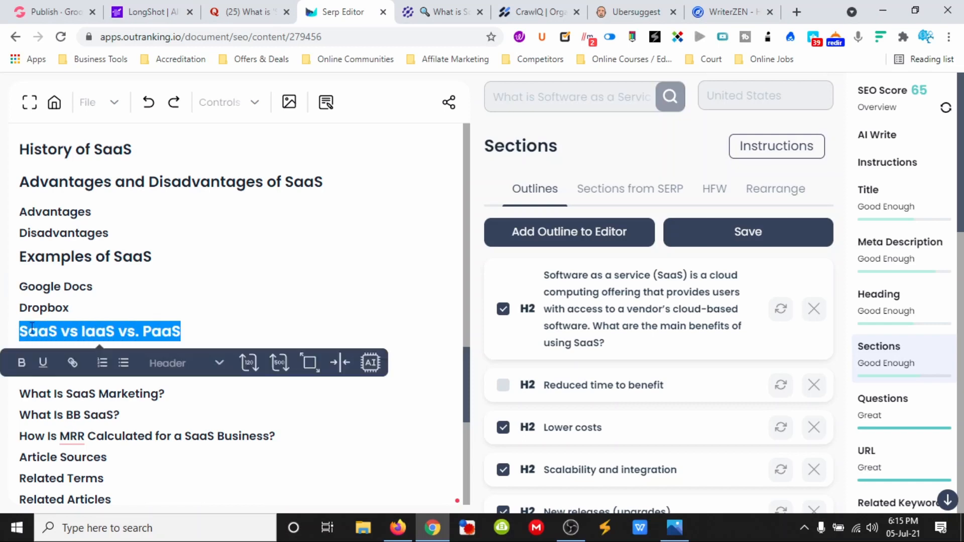
left_click(370, 362)
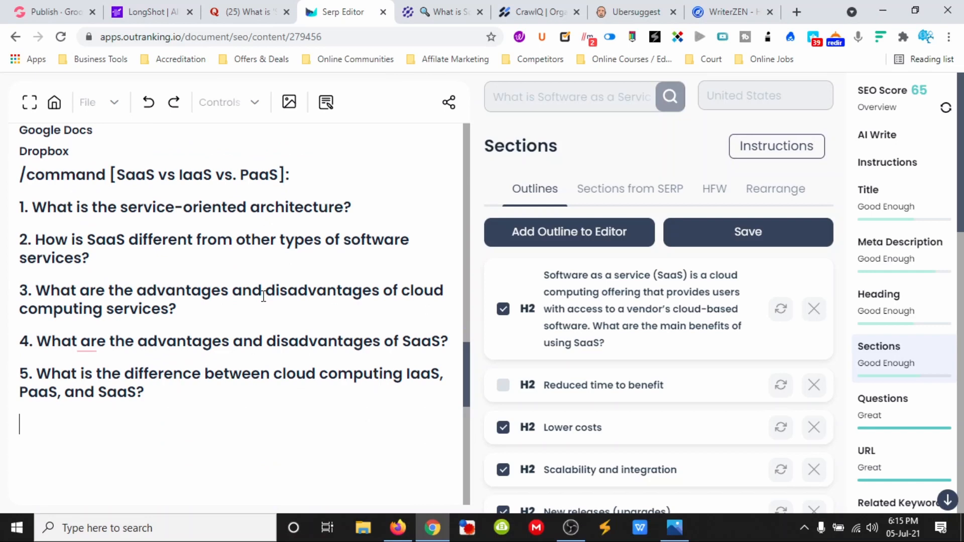
Step: Remove the /command wrapper, brackets and trailing colon from the "SaaS vs IaaS vs. PaaS" heading
scroll(190, 272, "up", 1)
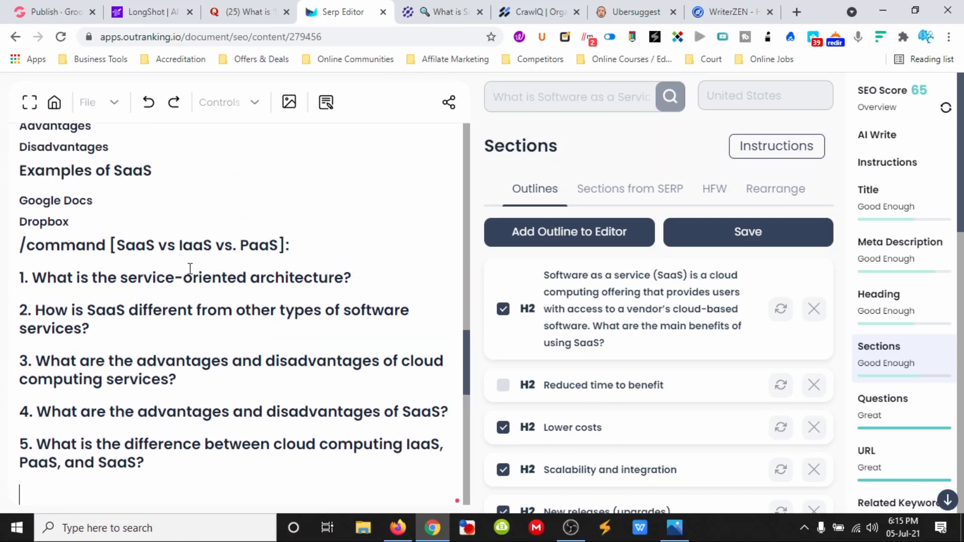
scroll(190, 272, "down", 1)
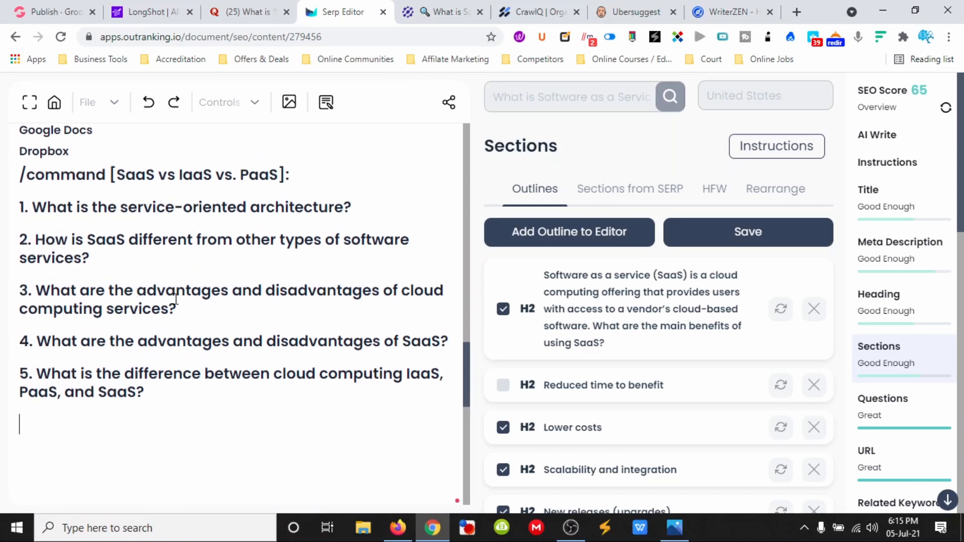
scroll(172, 314, "down", 2)
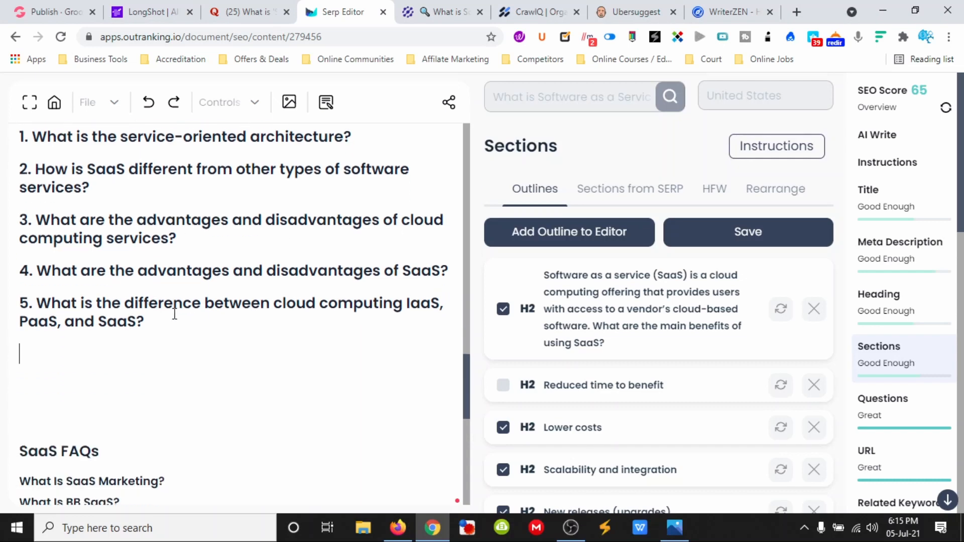
scroll(172, 314, "up", 2)
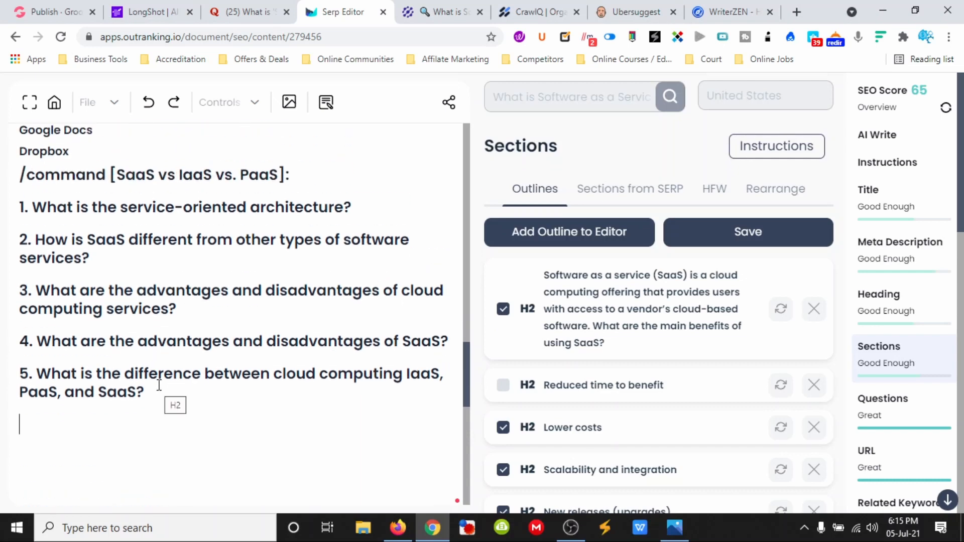
scroll(276, 226, "up", 2)
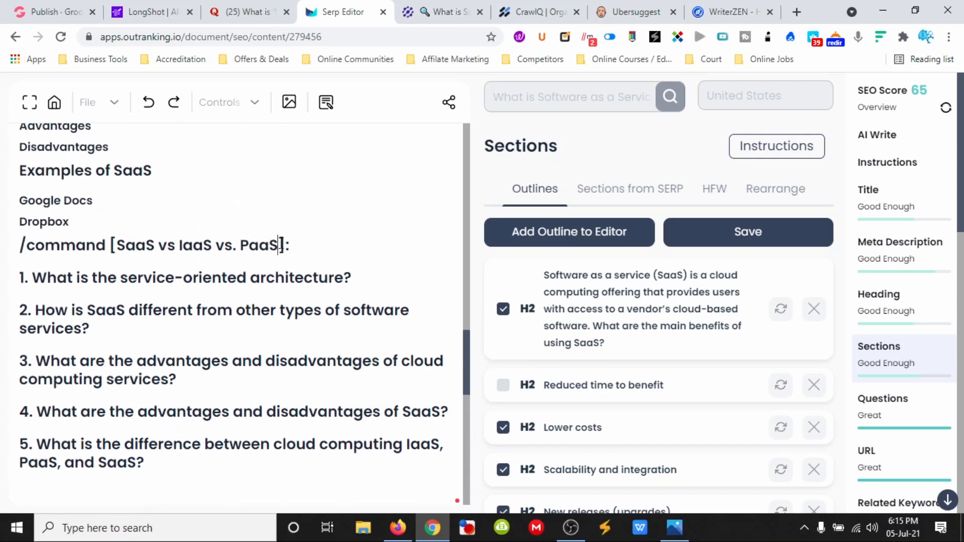
left_click_drag(280, 245, 299, 243)
key("BackSpace")
left_click_drag(115, 242, 21, 258)
key("BackSpace")
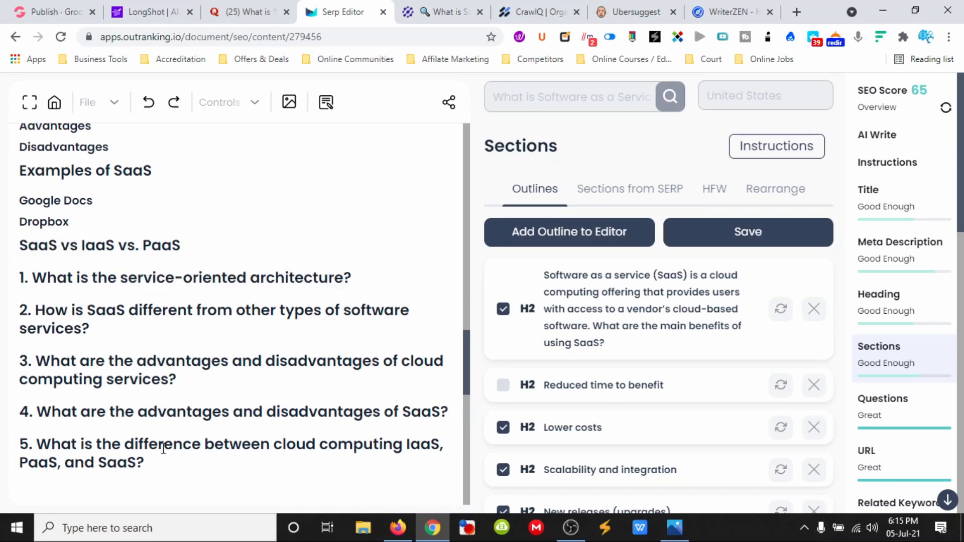
Step: Format the five generated questions under "SaaS vs IaaS vs. PaaS" as Heading 3 (H3)
left_click_drag(146, 463, 19, 279)
right_click(72, 277)
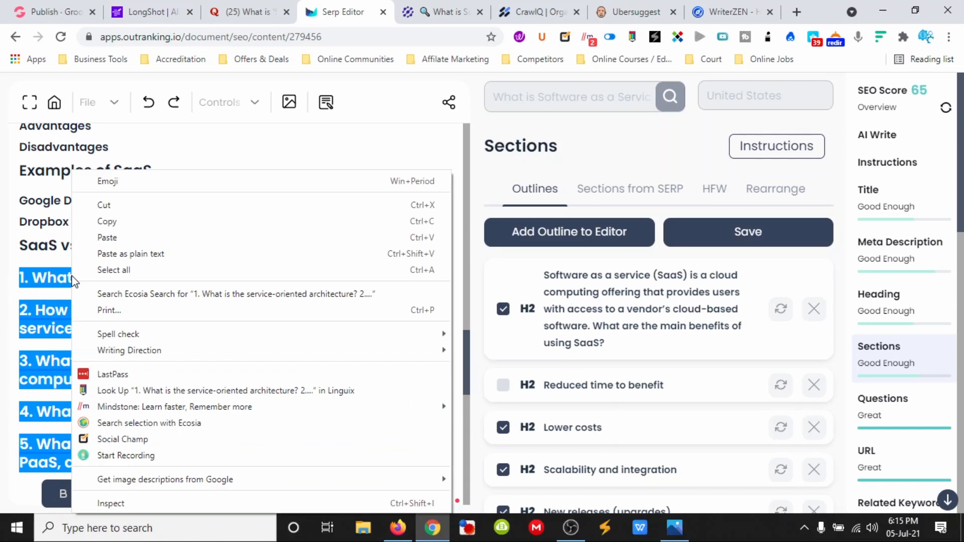
left_click(60, 277)
left_click_drag(145, 463, 24, 274)
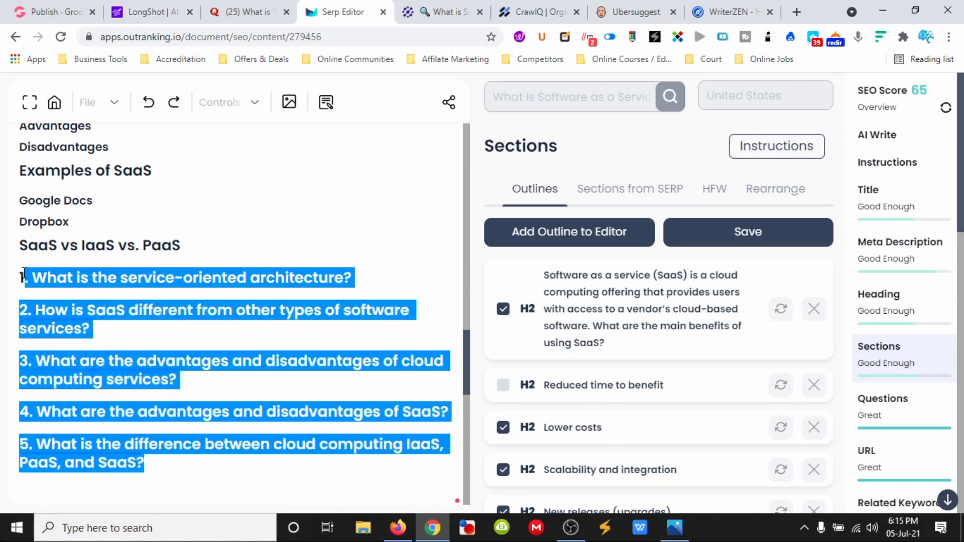
left_click(261, 495)
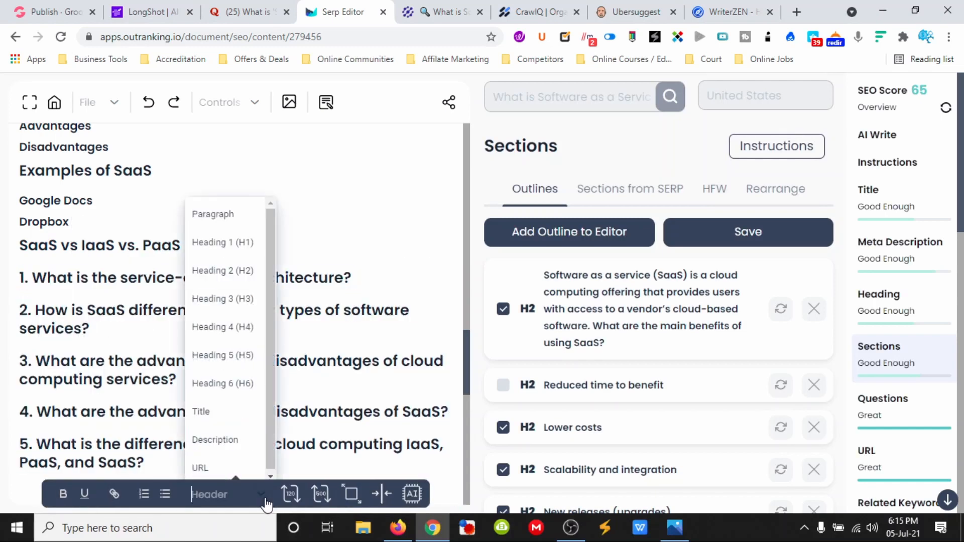
left_click(229, 299)
left_click(217, 428)
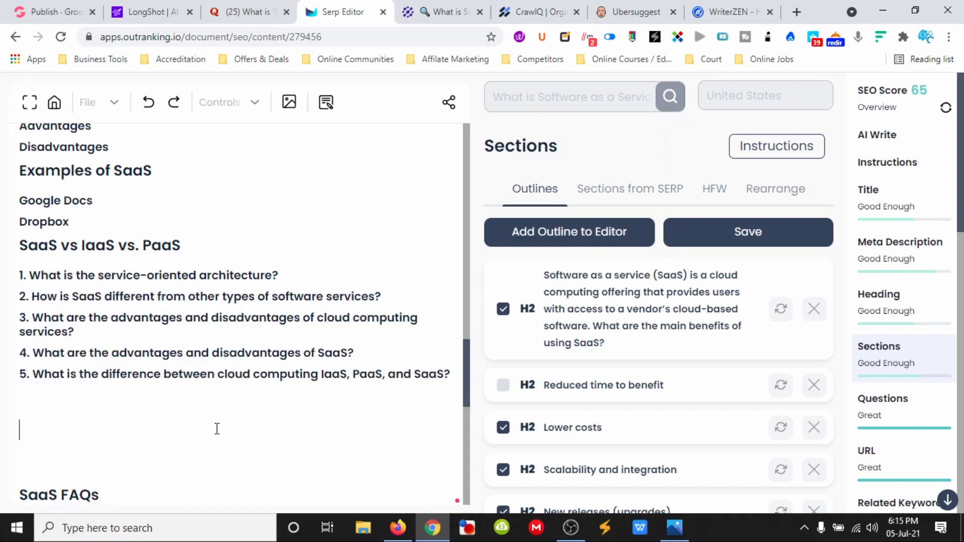
Step: Run the AI Command on the "What Is SaaS Marketing?" question under SaaS FAQs
scroll(217, 358, "up", 3)
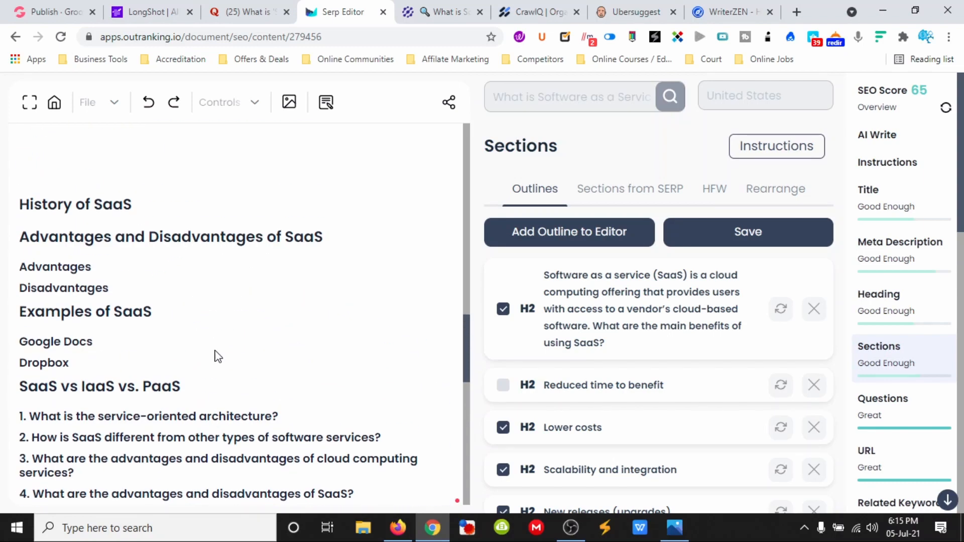
scroll(217, 356, "down", 9)
scroll(126, 214, "down", 5)
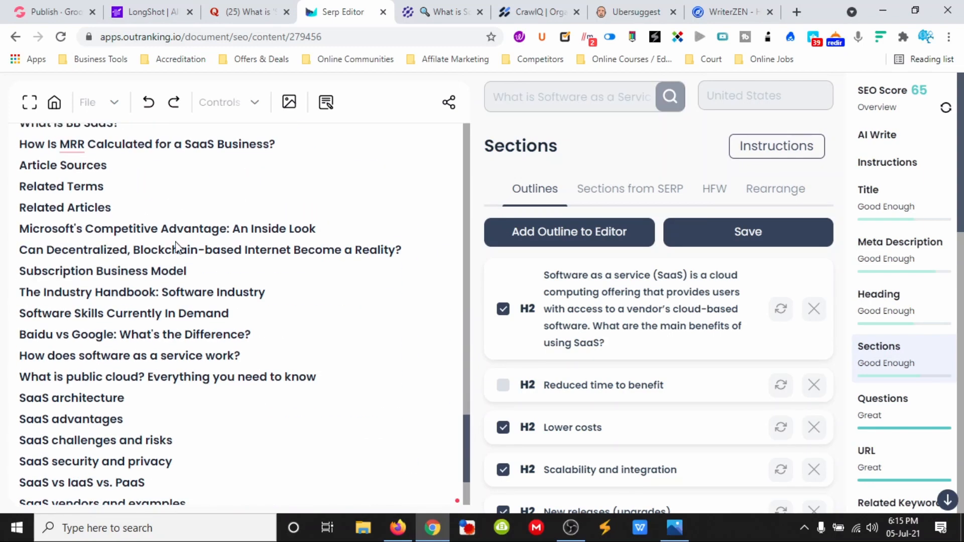
scroll(227, 336, "up", 4)
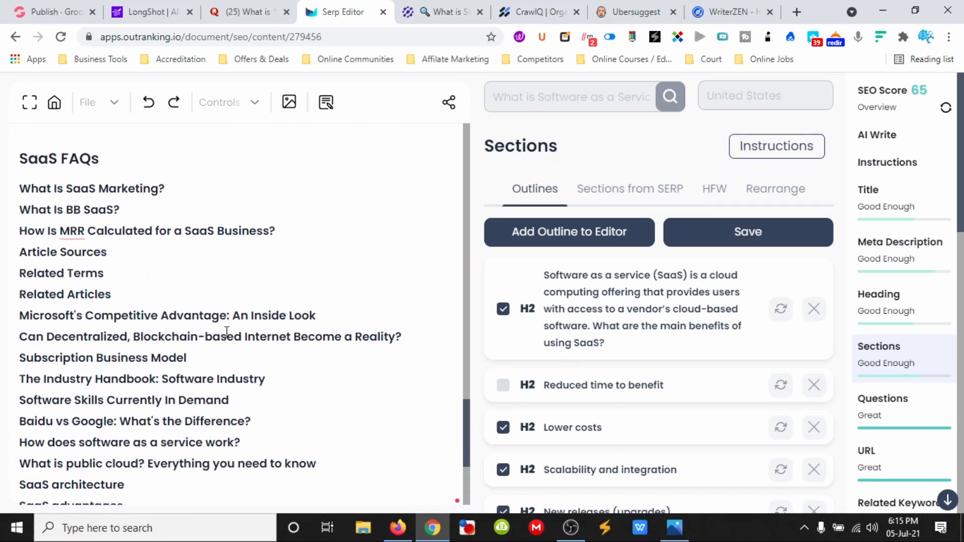
left_click_drag(171, 193, 18, 191)
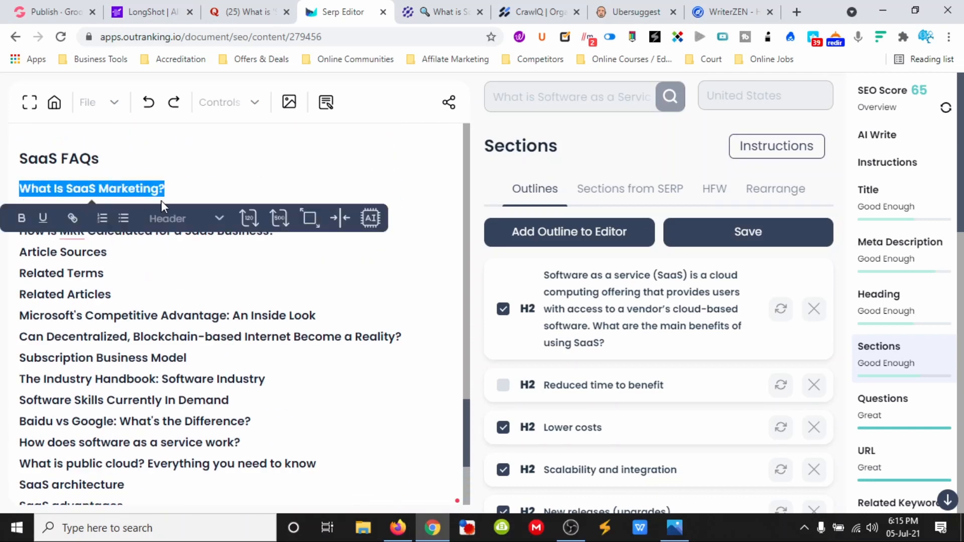
left_click(370, 218)
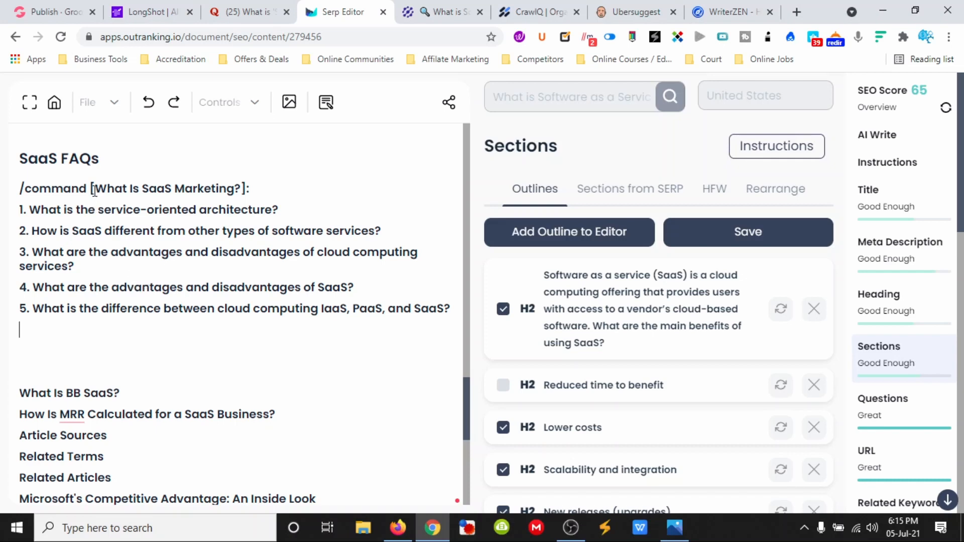
Step: Remove the /command wrapper, brackets and trailing colon from the "What Is SaaS Marketing?" question
left_click_drag(94, 192, 8, 190)
key("BackSpace")
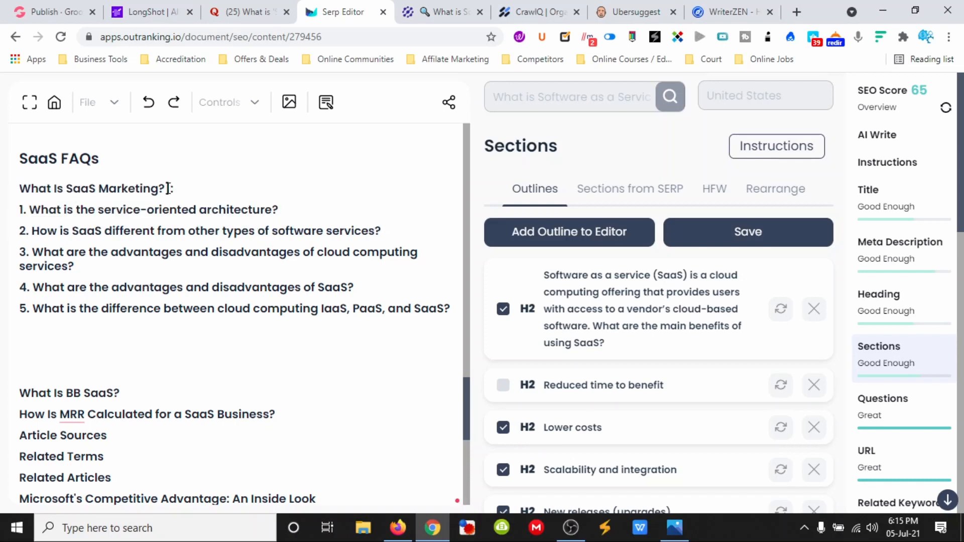
left_click_drag(166, 188, 18, 190)
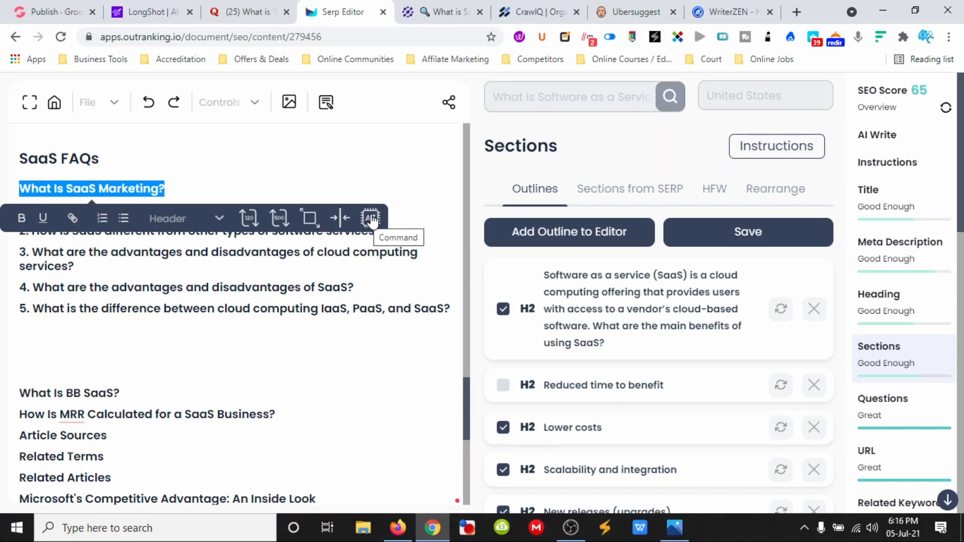
left_click(185, 187)
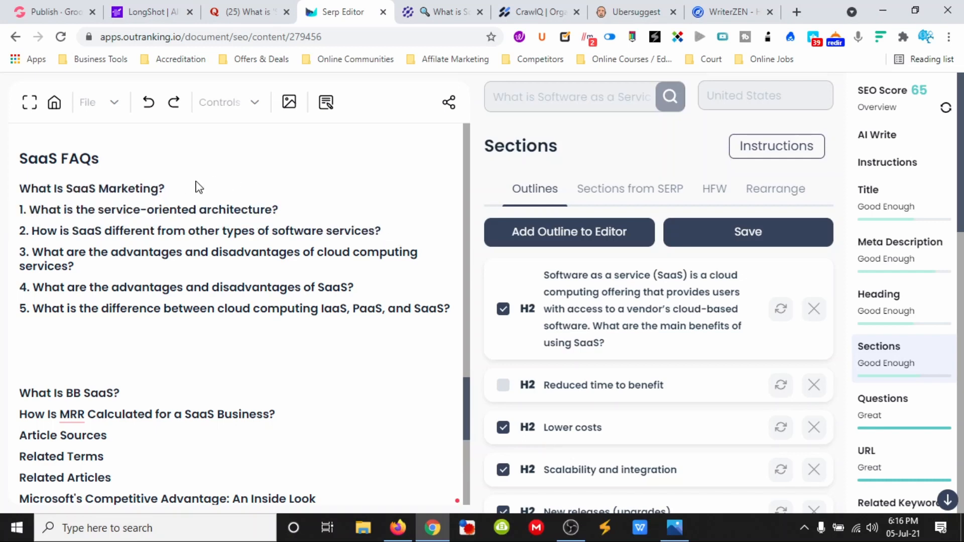
Step: Add a line break after the "What Is SaaS Marketing?" question and expand the question with AI
key("Return")
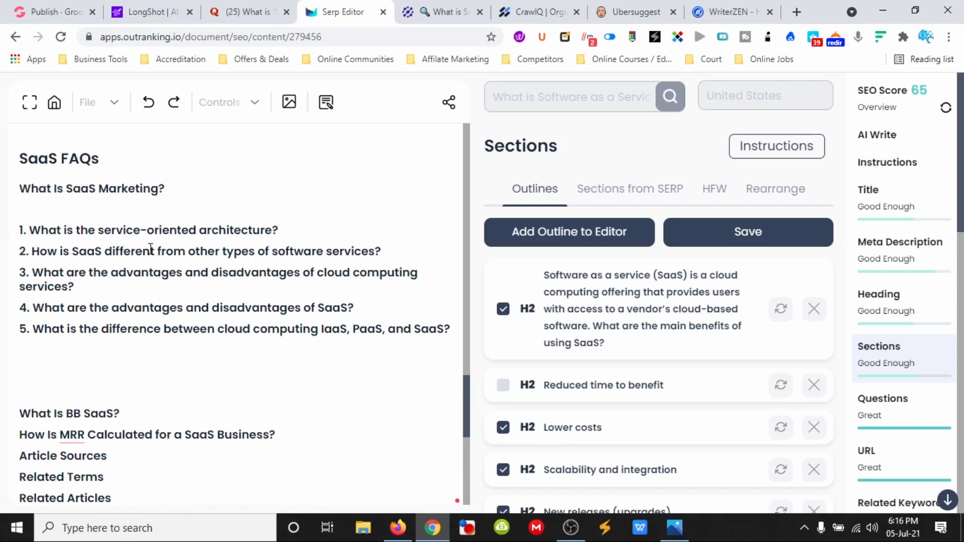
left_click_drag(164, 190, 32, 187)
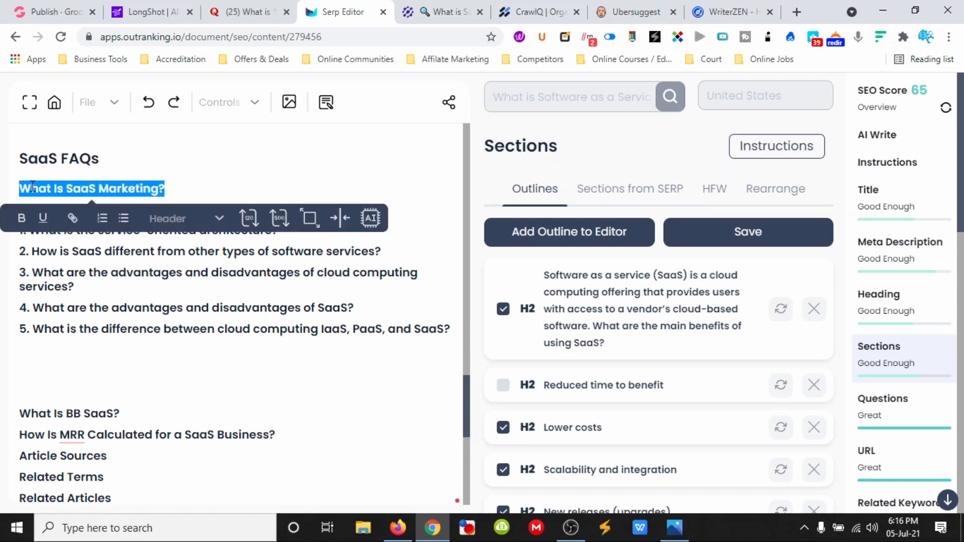
left_click(310, 219)
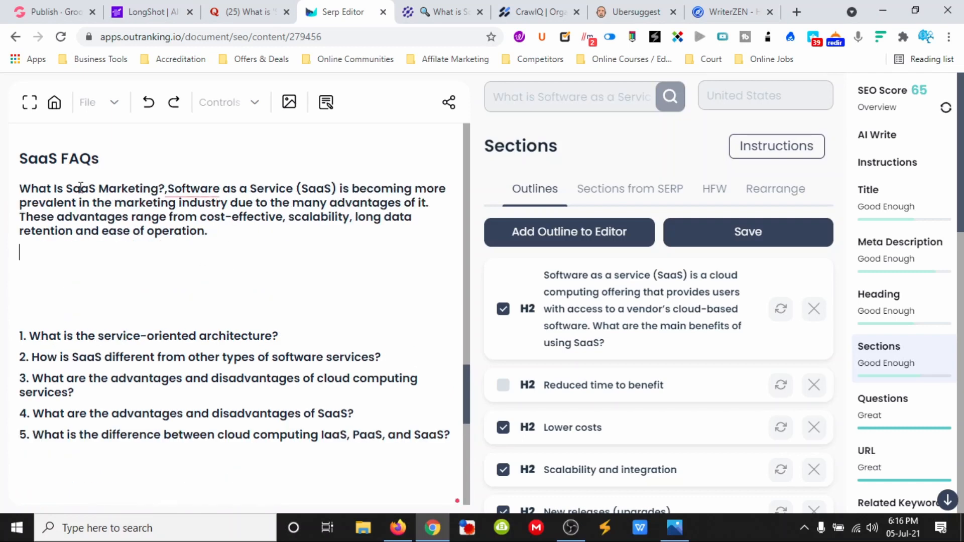
Step: Move the generated answer onto its own line below "What Is SaaS Marketing?" and correct its first word to "software"
left_click(168, 191)
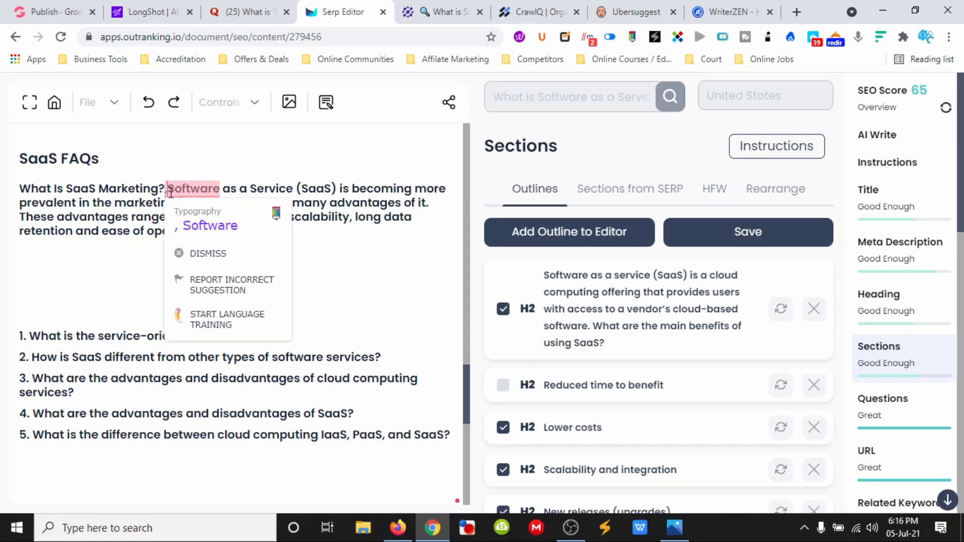
key("Delete")
key("Return")
left_click(173, 254)
left_click(58, 258)
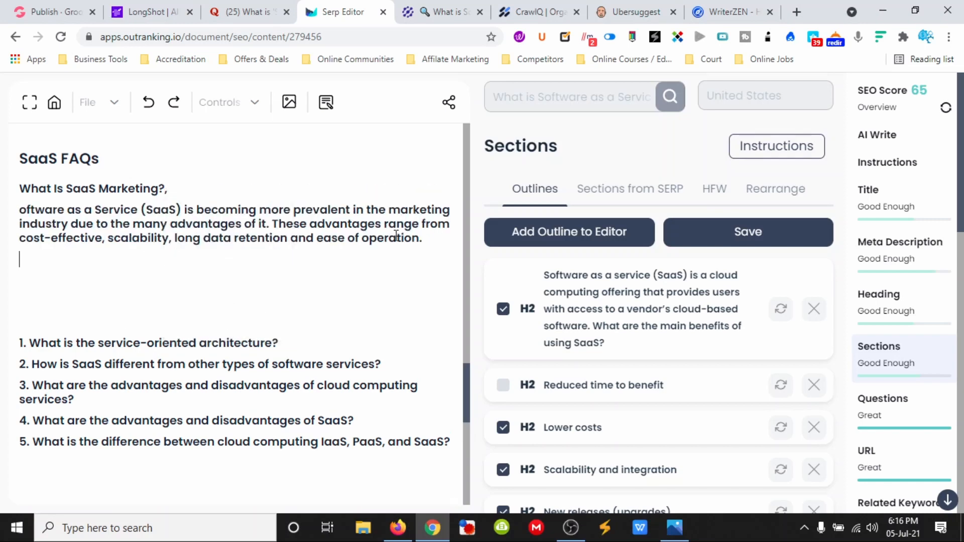
left_click_drag(426, 237, 19, 210)
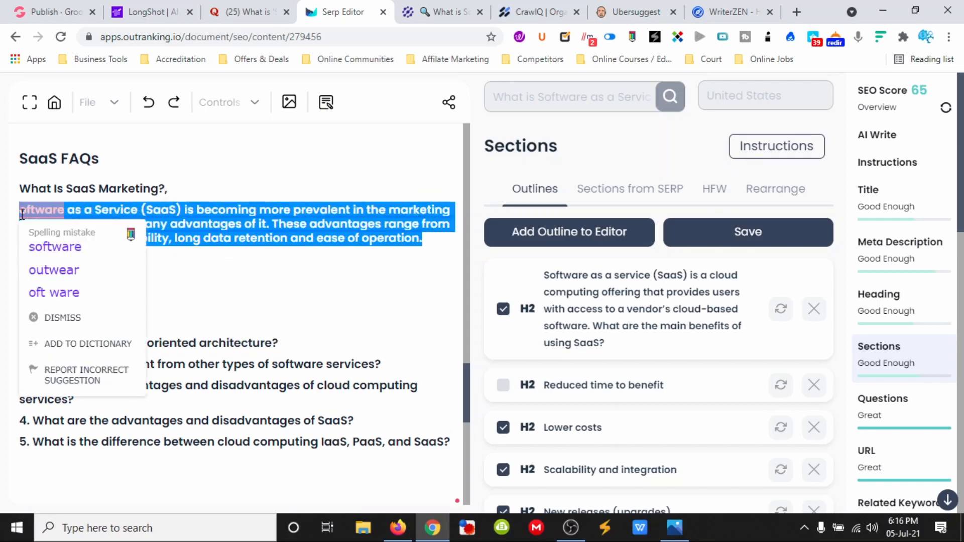
left_click(45, 241)
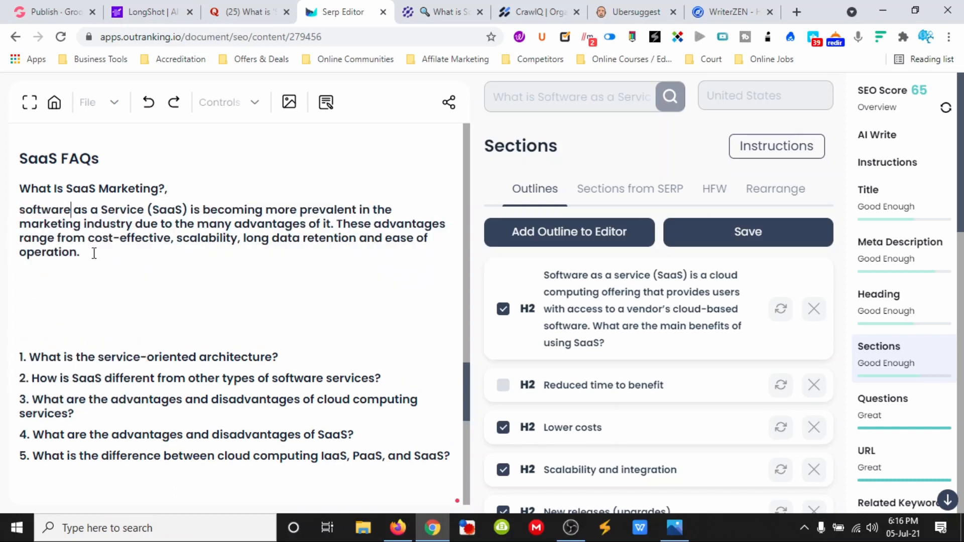
Step: Format the "What Is SaaS Marketing?" answer as Paragraph and capitalize its first word to "Software"
left_click_drag(93, 252, 18, 219)
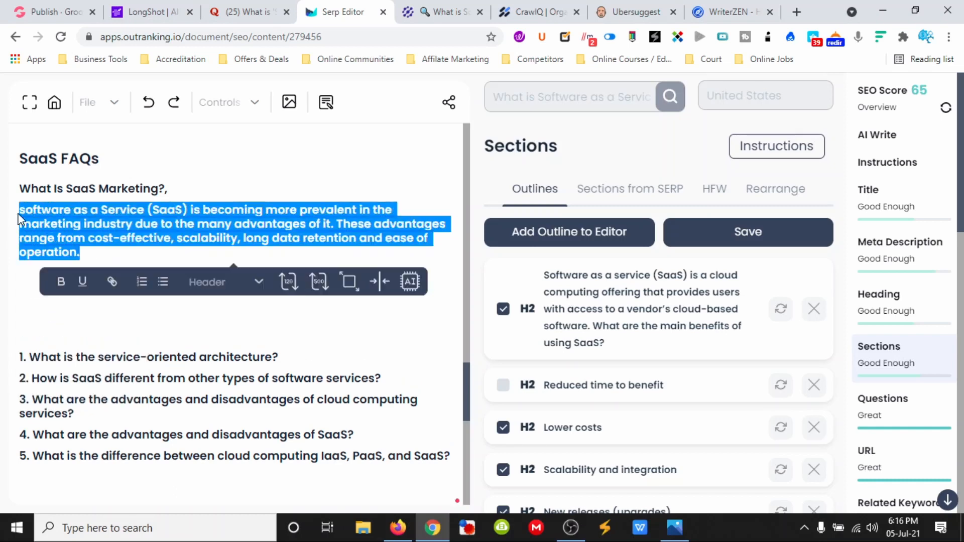
left_click(259, 281)
left_click(216, 311)
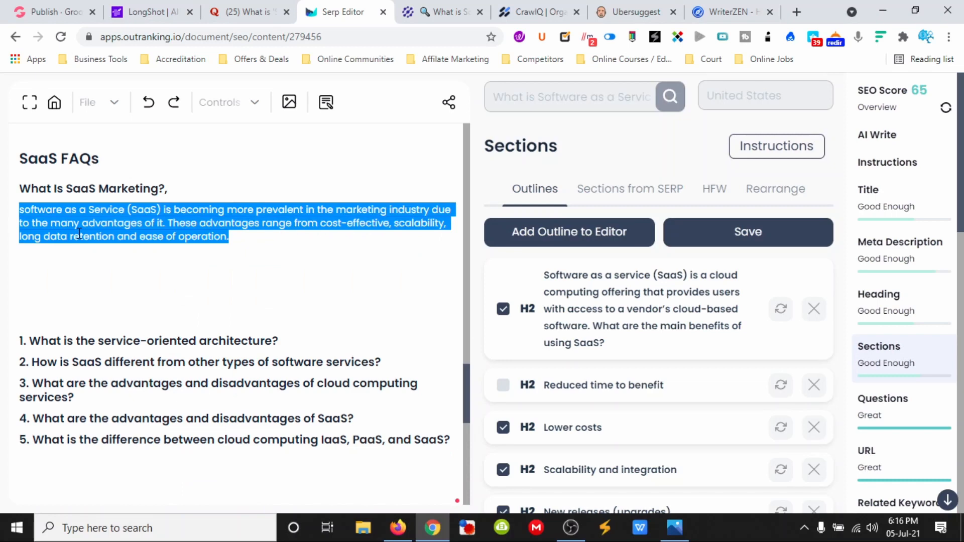
left_click(28, 209)
key("BackSpace")
type("S")
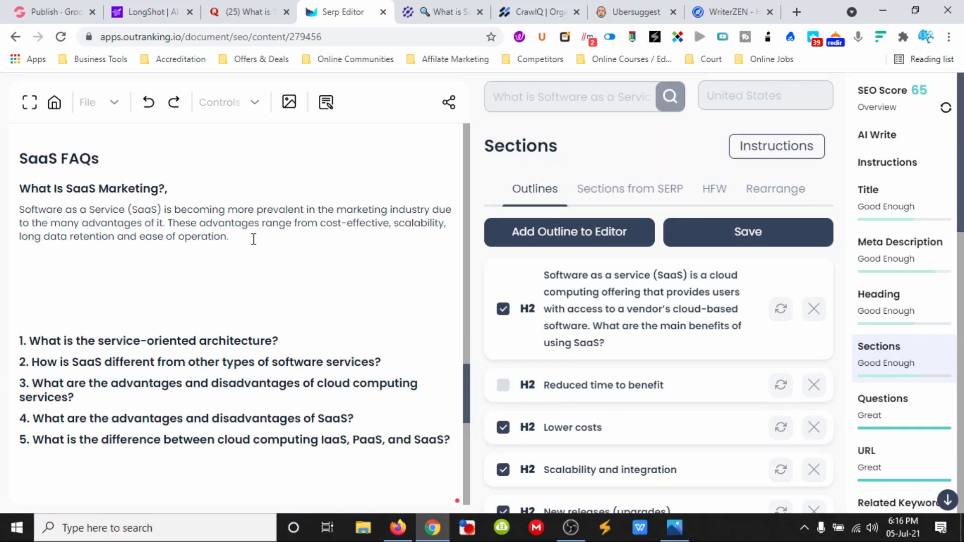
Step: Expand question 1, "What is the service-oriented architecture?", into an AI-generated answer
scroll(116, 216, "down", 3)
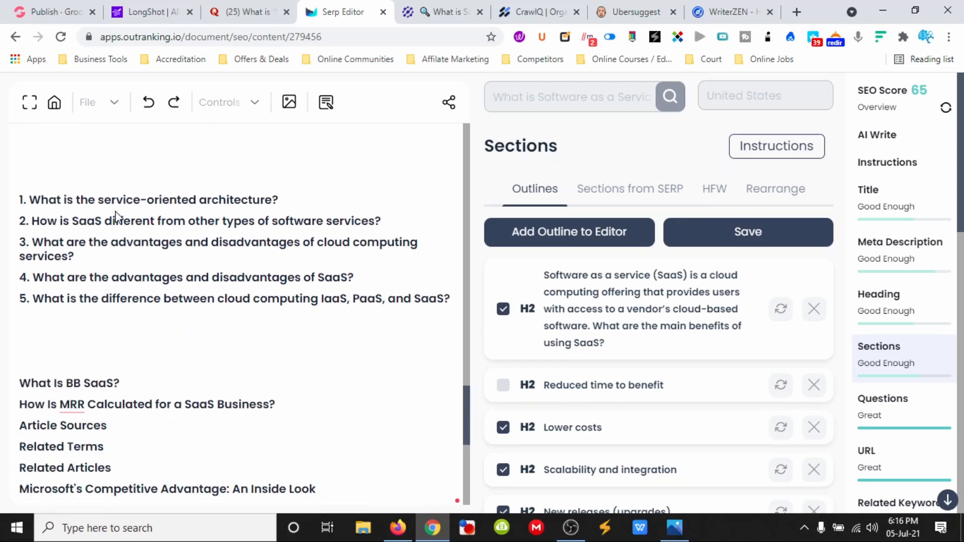
scroll(116, 204, "up", 2)
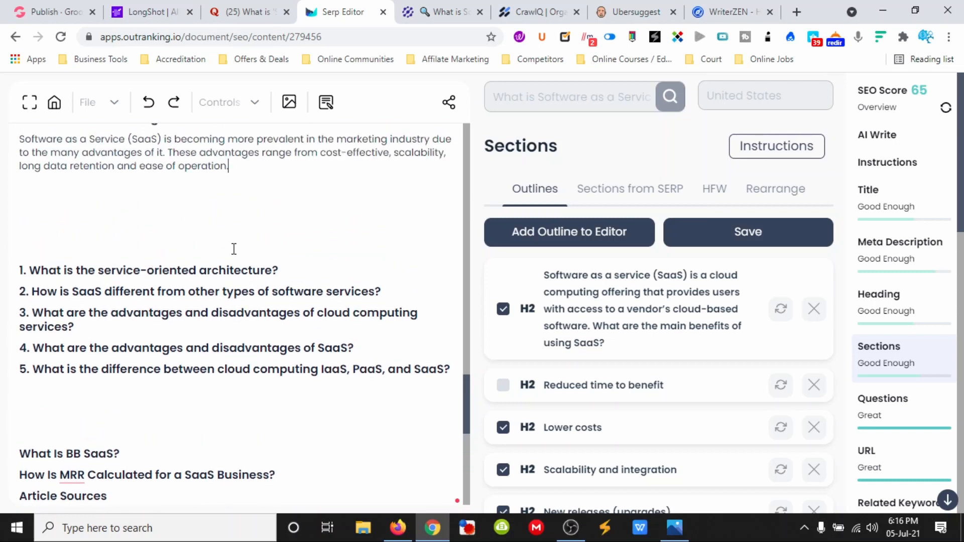
left_click_drag(281, 271, 29, 271)
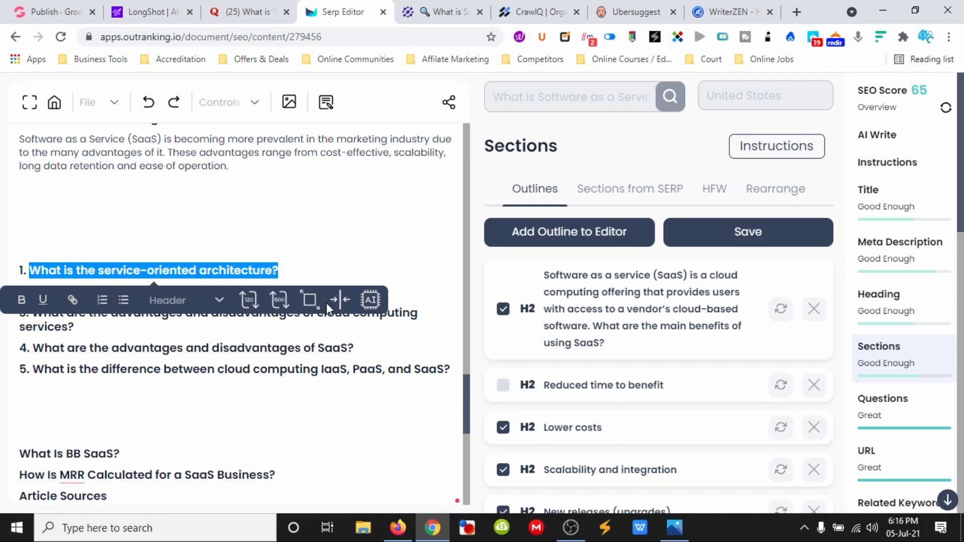
left_click(309, 305)
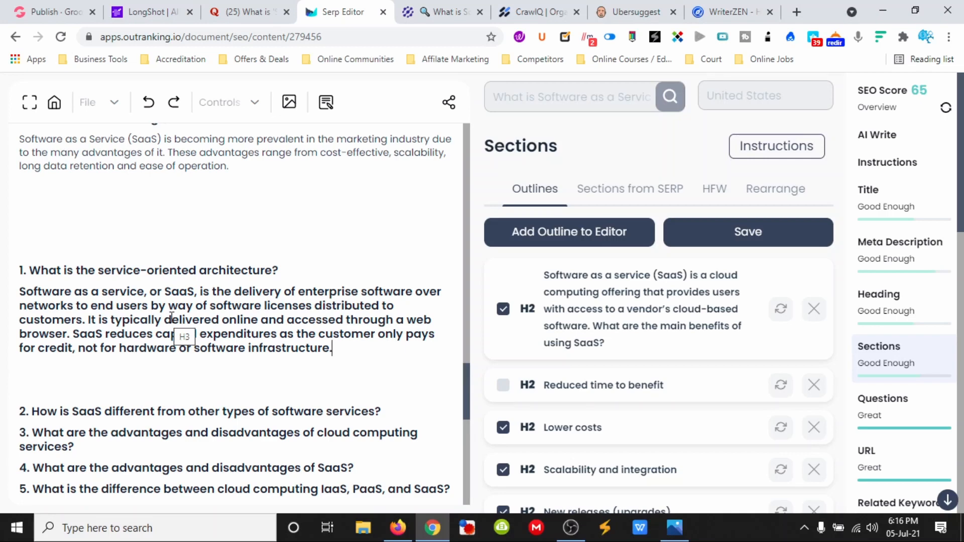
left_click(341, 356)
Step: Expand question 2, "How is SaaS different from other types of software services?", into an AI-generated answer
scroll(239, 371, "down", 1)
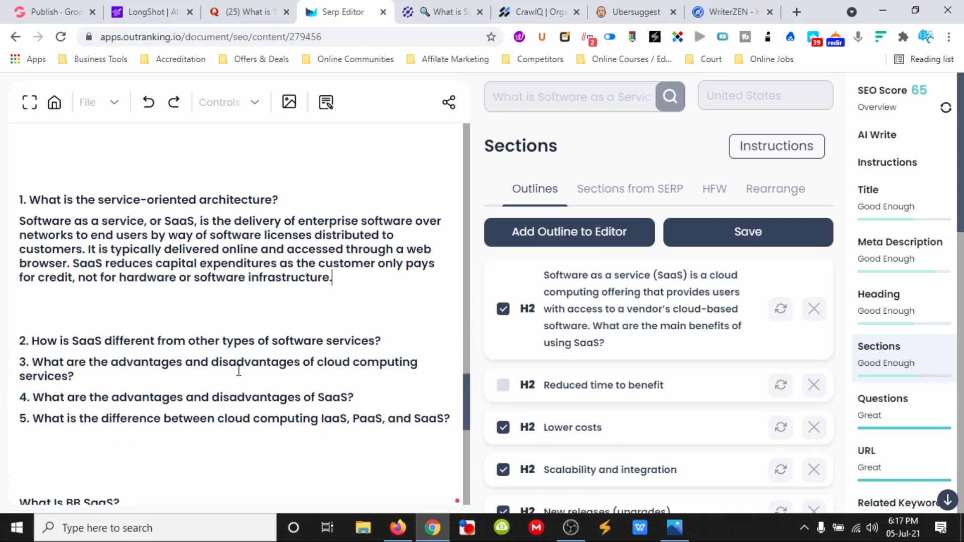
left_click_drag(384, 343, 32, 342)
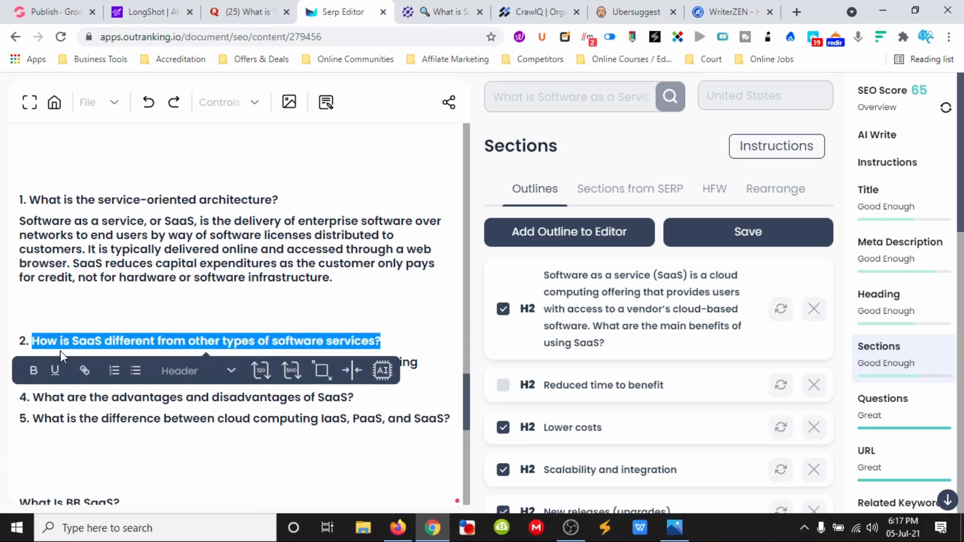
left_click(321, 382)
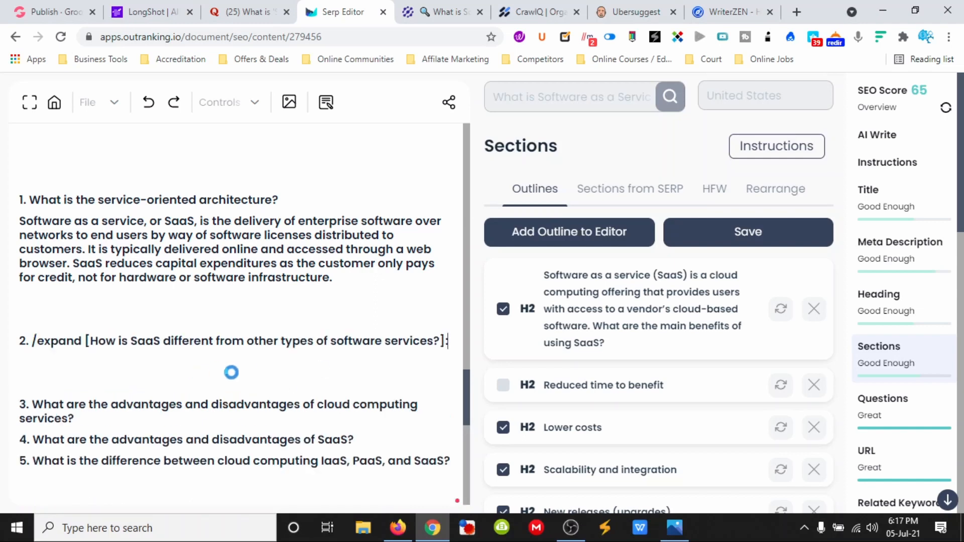
scroll(216, 372, "down", 1)
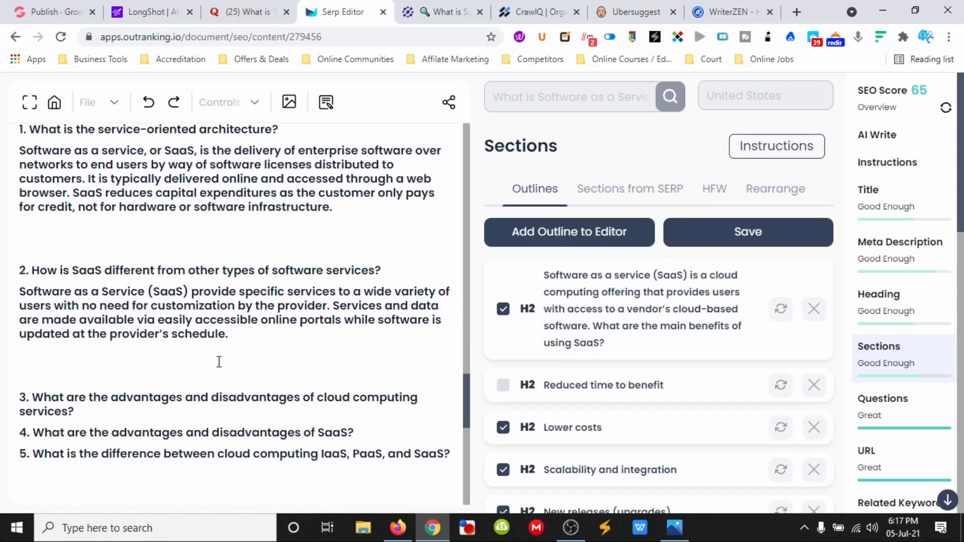
Step: Expand question 3, "What are the advantages and disadvantages of cloud computing services?", into an AI-generated answer
scroll(139, 373, "down", 1)
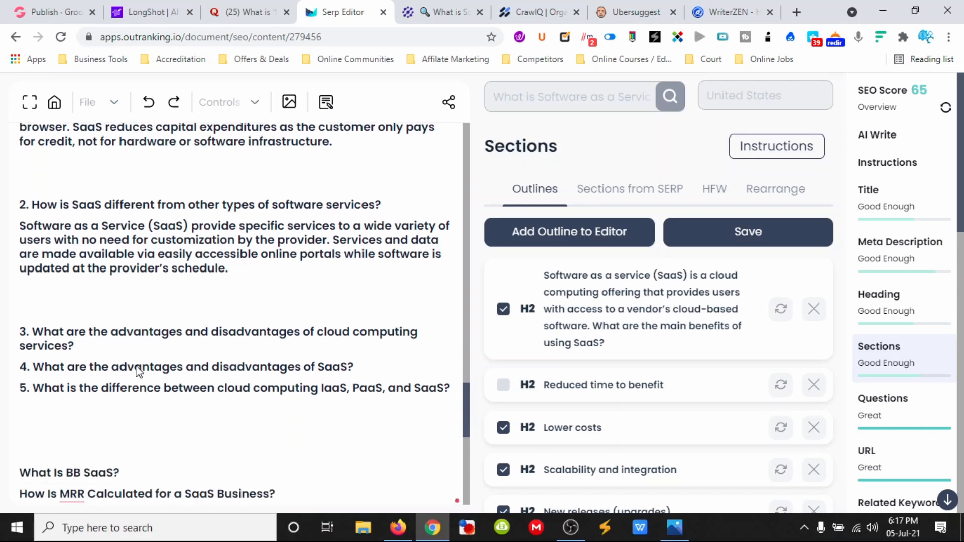
left_click_drag(109, 342, 38, 329)
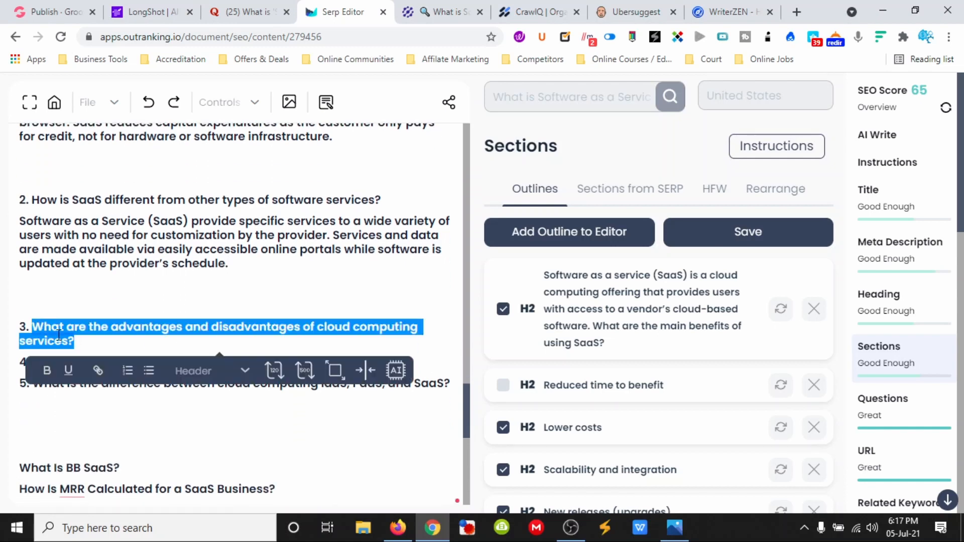
left_click(331, 368)
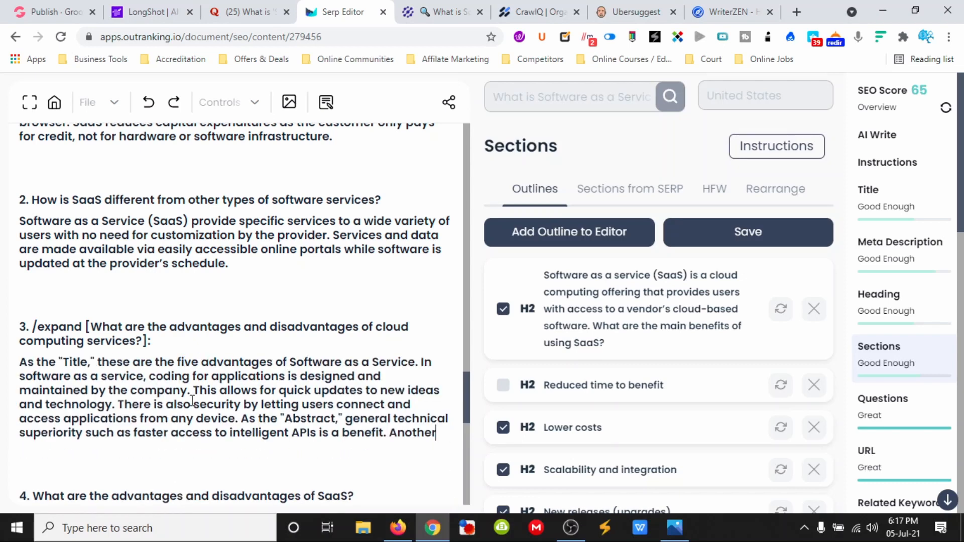
Step: Expand question 4, "What are the advantages and disadvantages of SaaS?", into an AI-generated answer
scroll(192, 400, "down", 2)
scroll(192, 400, "down", 2)
left_click_drag(364, 285, 34, 284)
left_click(304, 315)
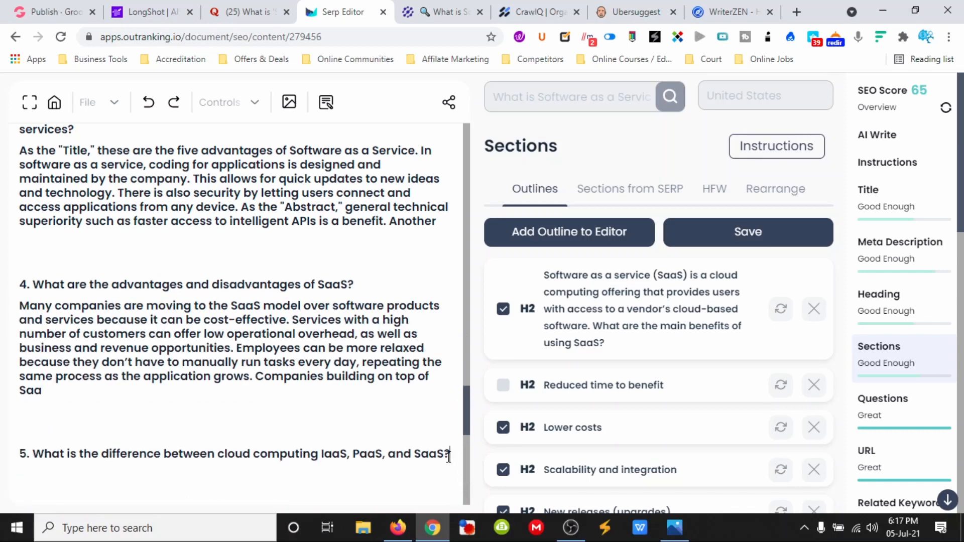
Step: Expand question 5 on the difference between IaaS, PaaS and SaaS, and the "What Is BB SaaS?" heading, with AI
left_click_drag(448, 455, 34, 455)
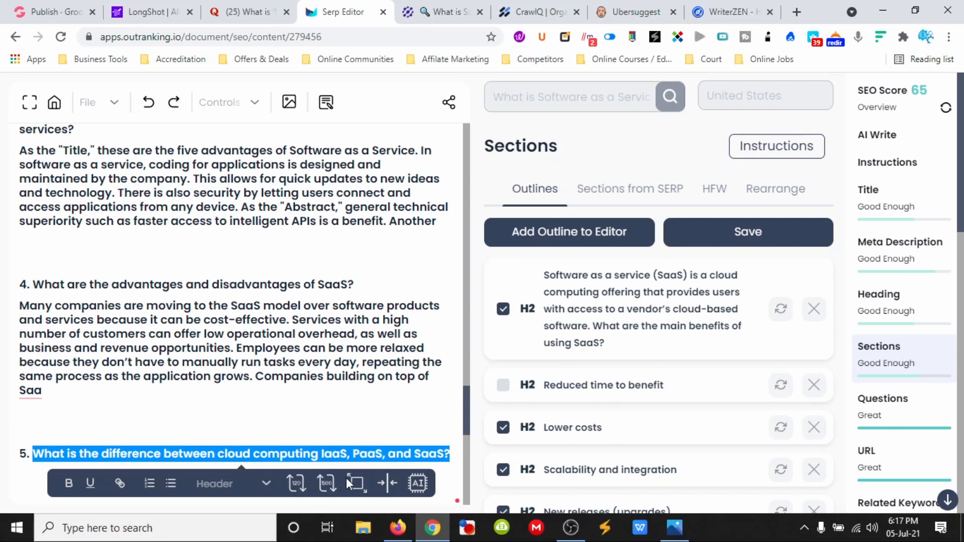
left_click(353, 481)
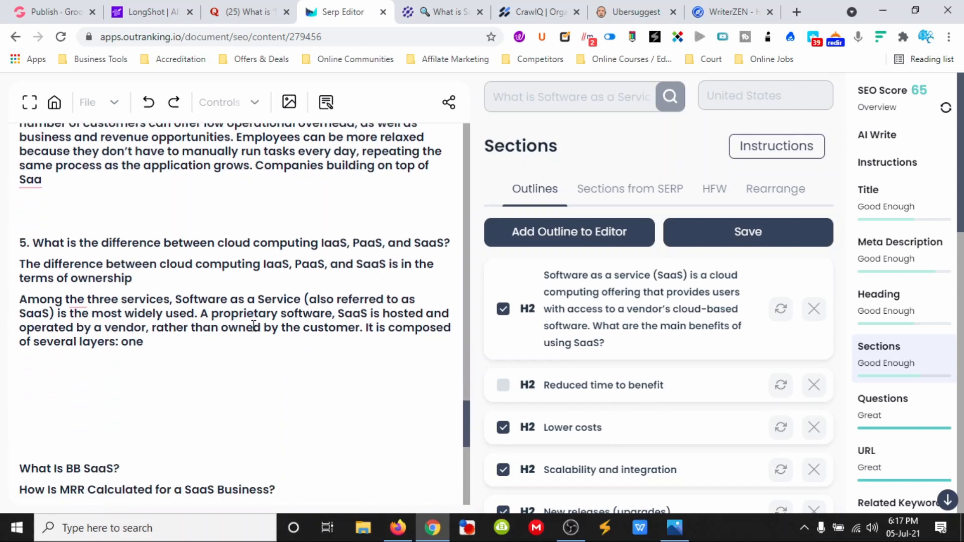
scroll(185, 332, "down", 3)
left_click_drag(124, 325, 19, 327)
left_click(317, 360)
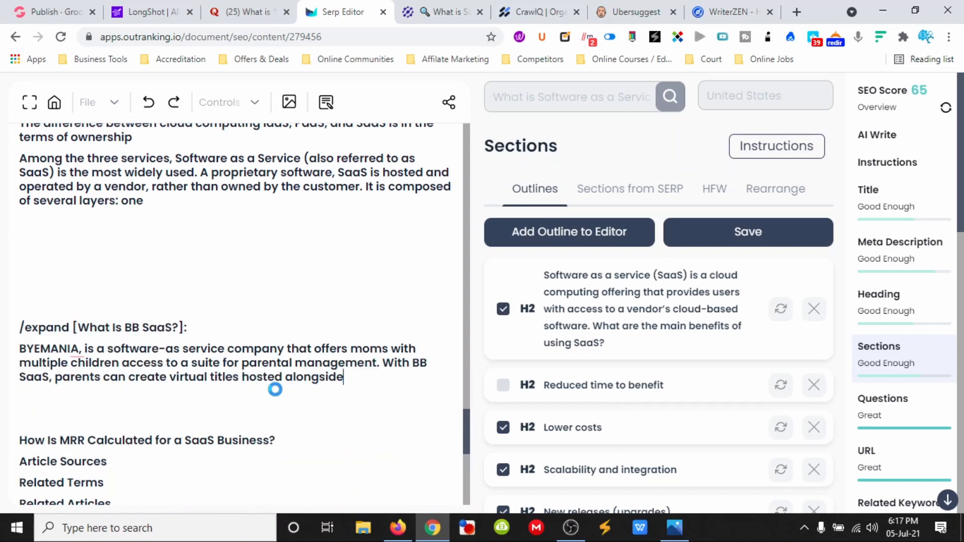
Step: Format both answer paragraphs under question 5, on the difference between IaaS, PaaS and SaaS, as Paragraph
scroll(211, 367, "up", 4)
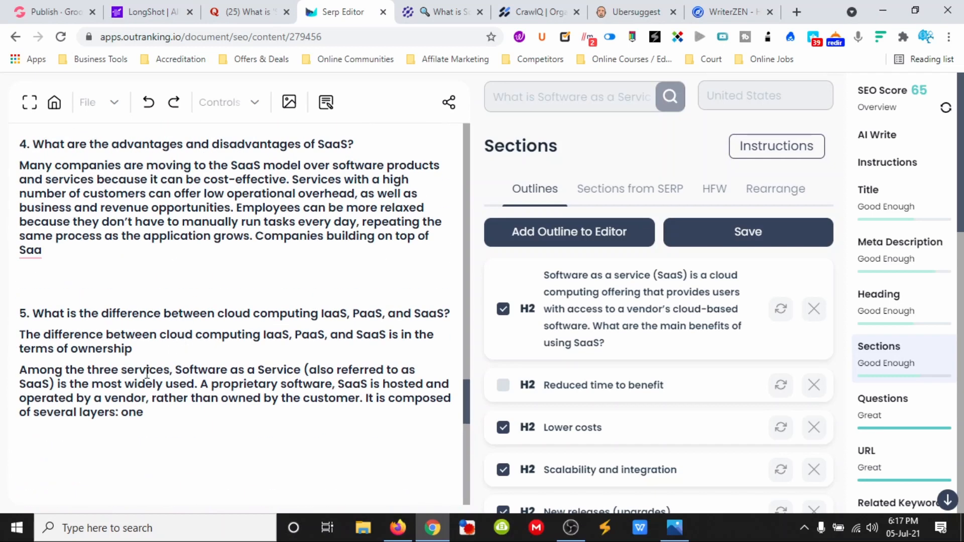
left_click_drag(151, 409, 19, 336)
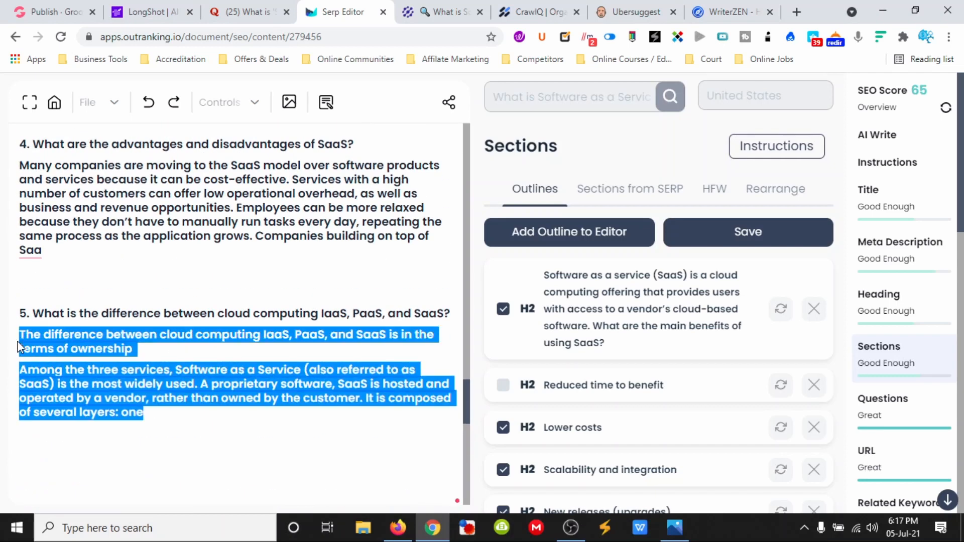
left_click(261, 442)
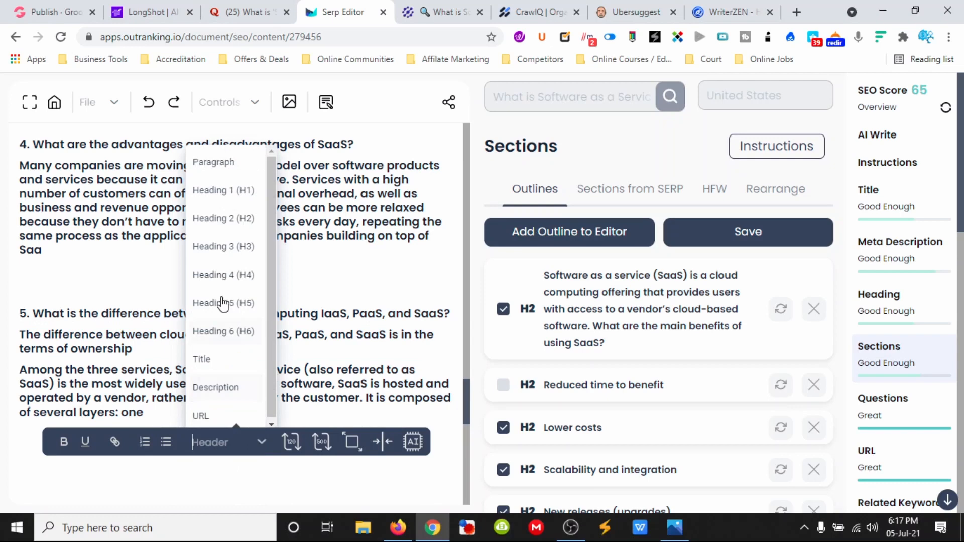
left_click(226, 171)
left_click(173, 247)
Step: Format the answer under question 4, on the advantages and disadvantages of SaaS, as Paragraph
scroll(139, 291, "up", 2)
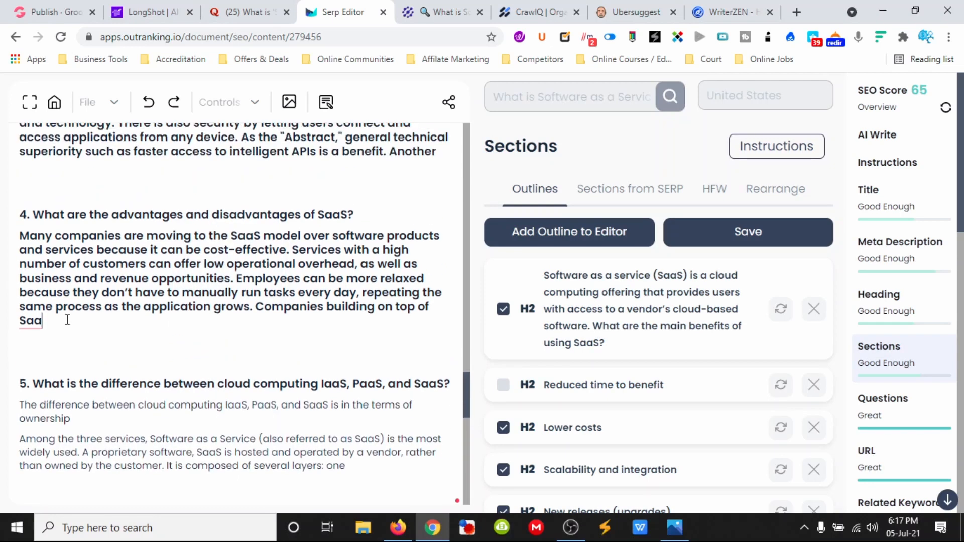
left_click_drag(68, 320, 18, 236)
left_click(256, 350)
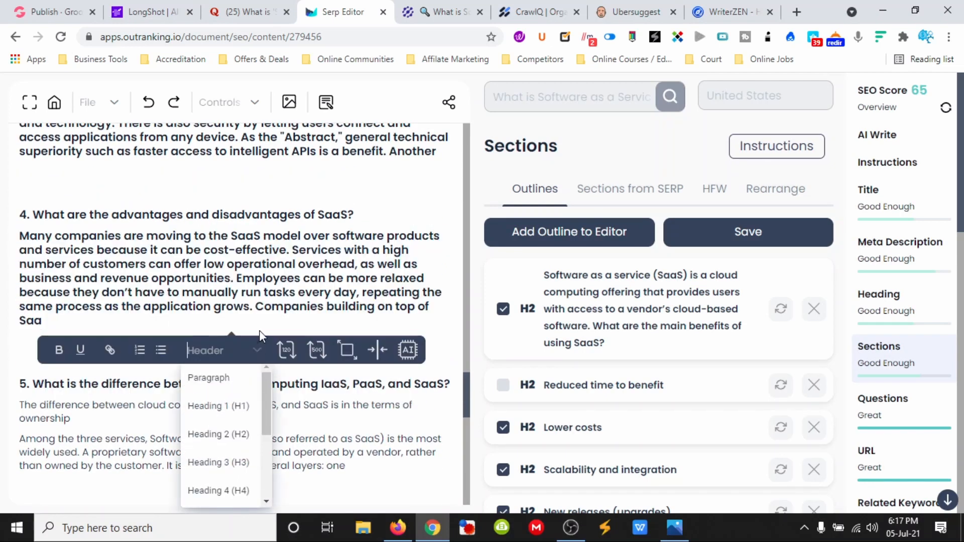
left_click(229, 377)
Step: Format the answer under question 3, on the advantages and disadvantages of cloud computing services, as Paragraph
scroll(204, 329, "up", 4)
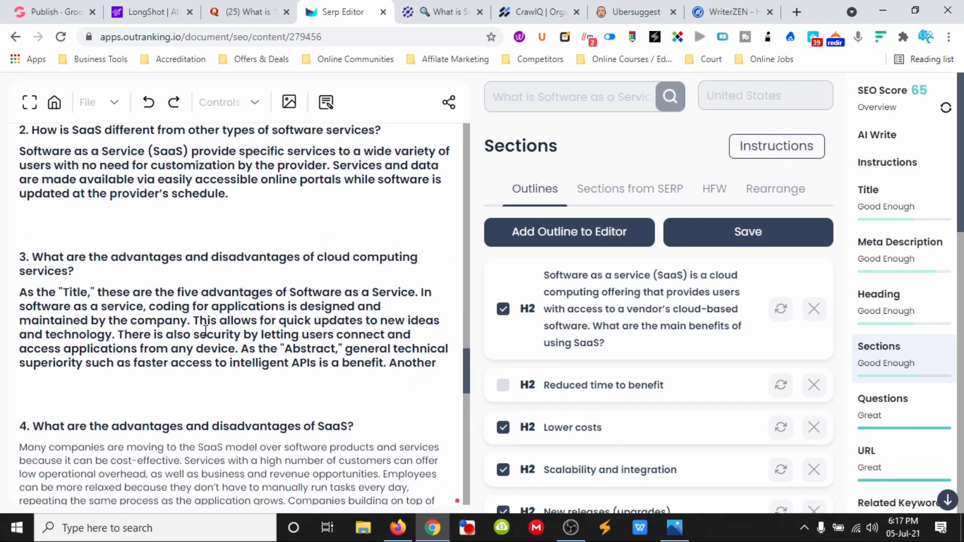
left_click_drag(437, 363, 20, 291)
left_click(260, 392)
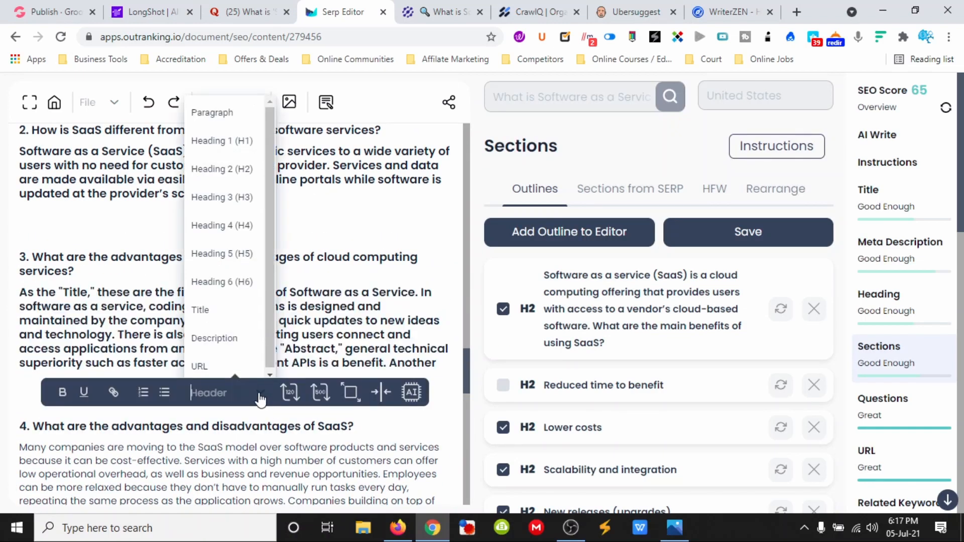
left_click(230, 121)
left_click(219, 213)
Step: Format the answer under question 2, on how SaaS differs from other software services, as Paragraph
scroll(233, 291, "up", 3)
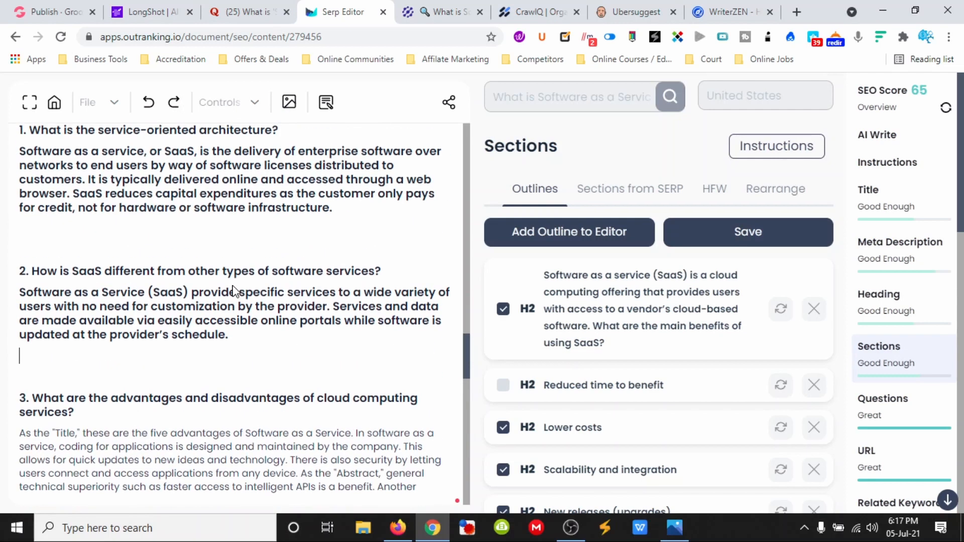
left_click_drag(241, 330, 25, 292)
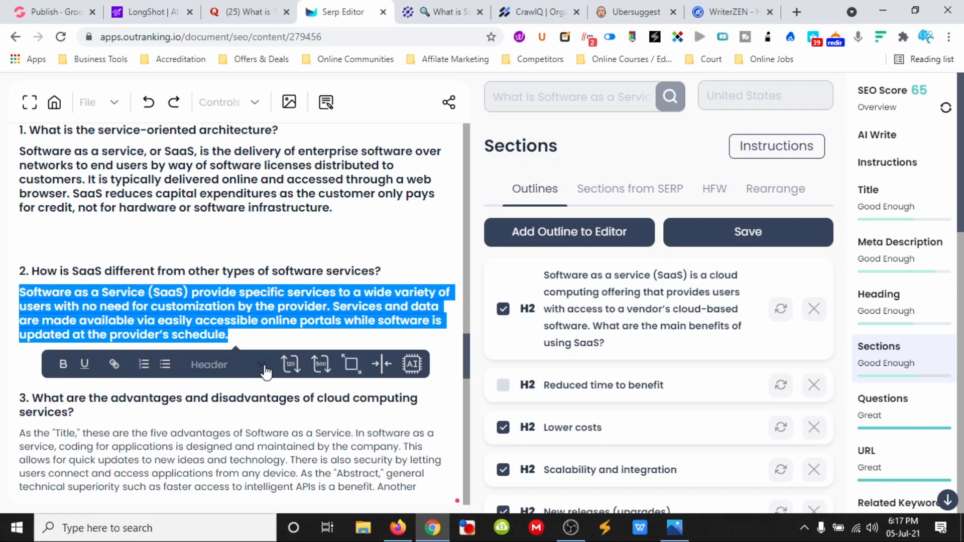
left_click(265, 366)
left_click(240, 400)
left_click(258, 246)
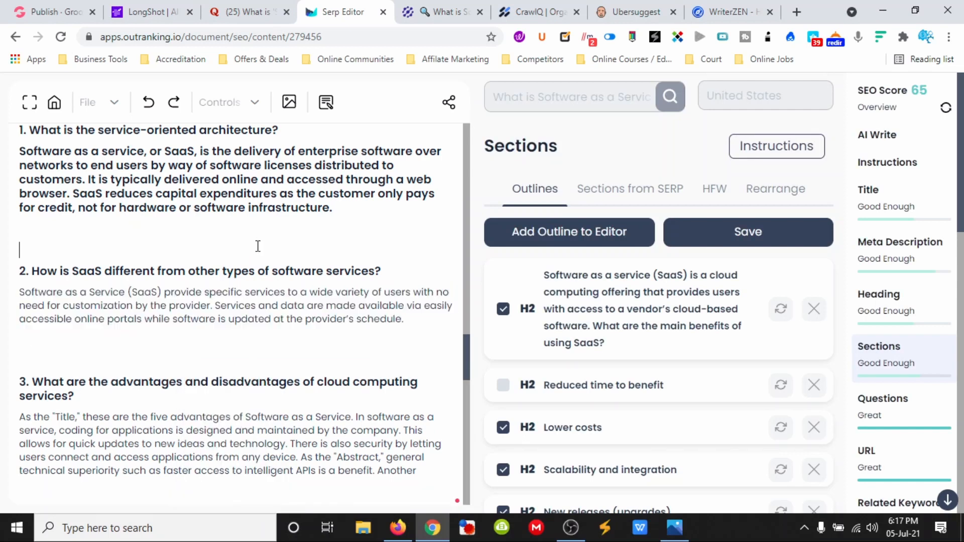
Step: Format the answer under question 1, on the service-oriented architecture, as Paragraph
scroll(301, 294, "up", 1)
left_click_drag(346, 278, 20, 221)
left_click(257, 308)
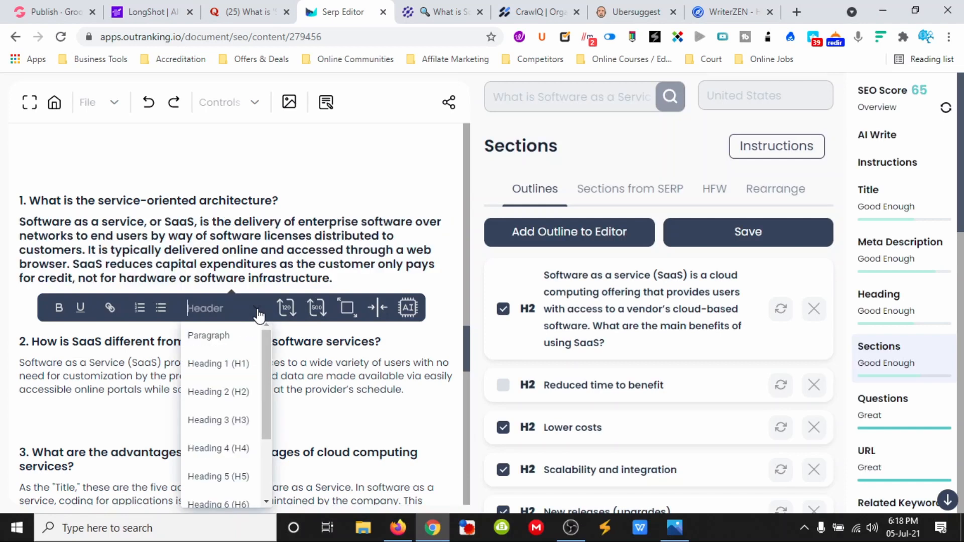
left_click(243, 336)
left_click(276, 297)
Step: Delete the surplus blank lines above question 1 in the SaaS FAQs section
scroll(276, 298, "down", 3)
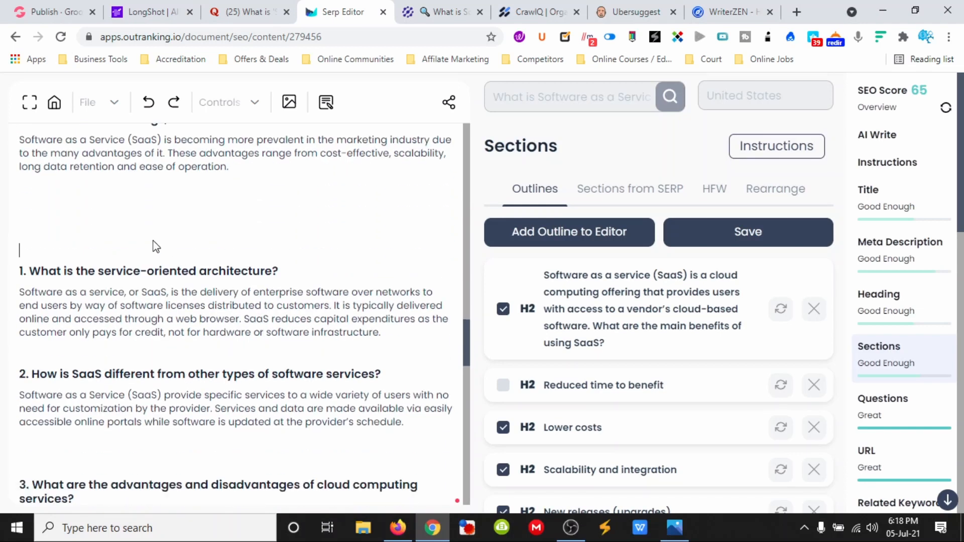
key("BackSpace")
key("BackSpace")
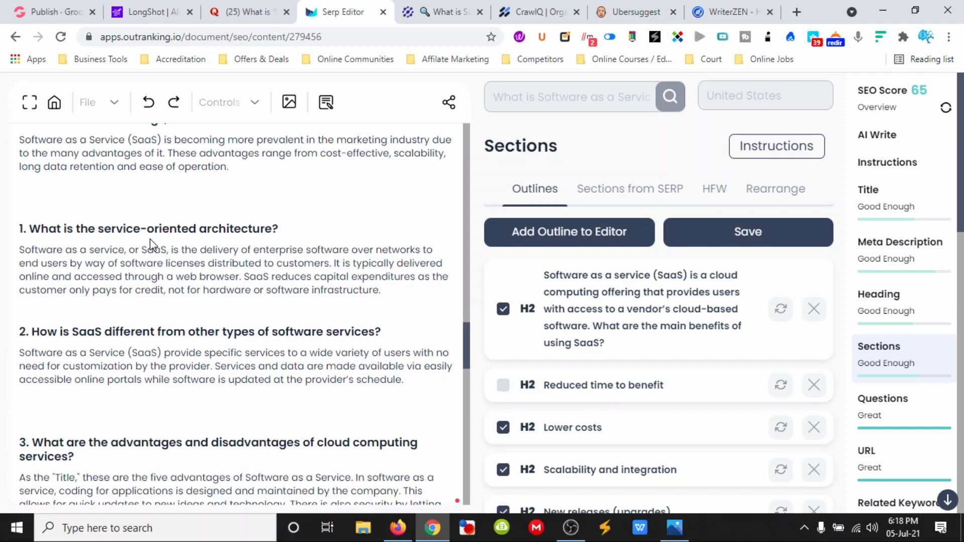
Step: Generate an AI expansion of question 5, on the difference between IaaS, PaaS and SaaS, in the SaaS vs IaaS vs. PaaS section
scroll(151, 245, "up", 8)
left_click(97, 337)
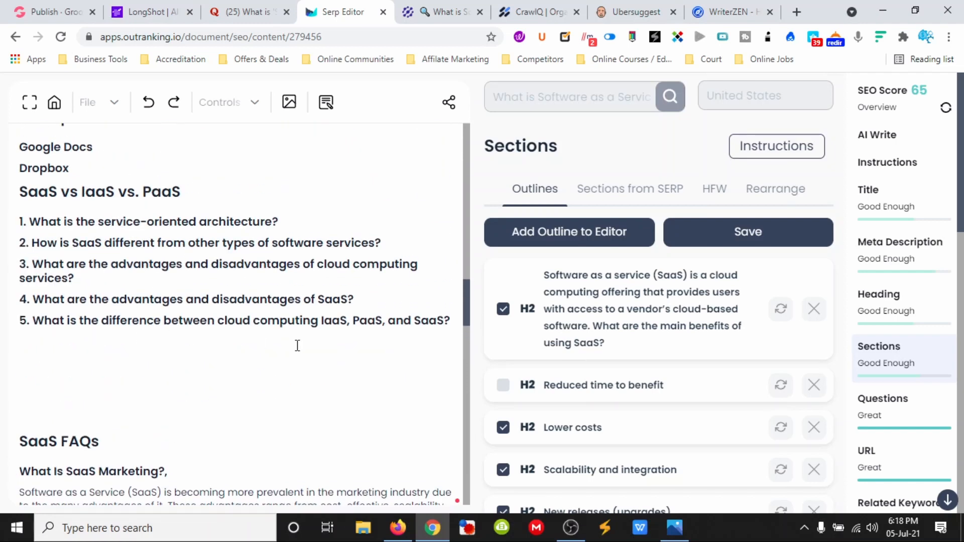
left_click_drag(450, 321, 33, 321)
left_click(357, 350)
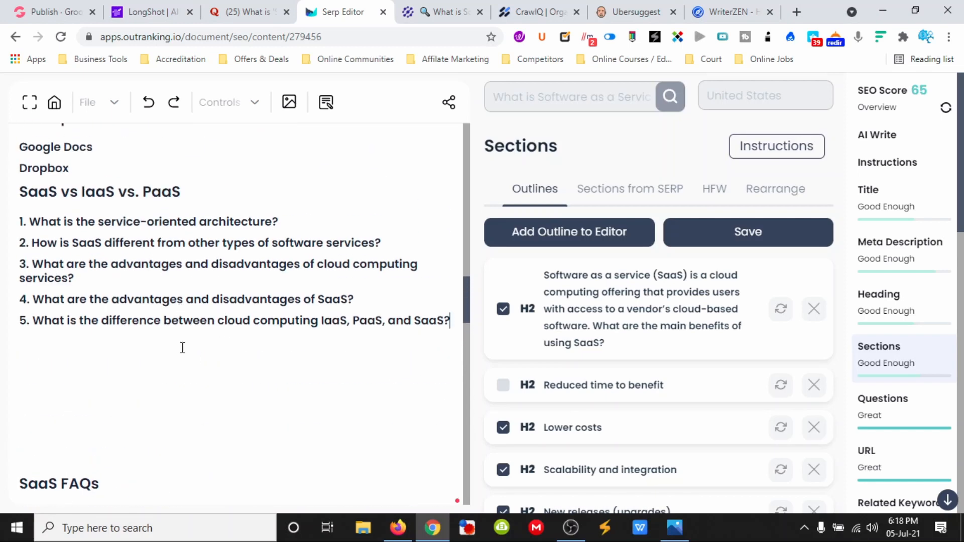
left_click_drag(450, 320, 34, 320)
left_click(355, 354)
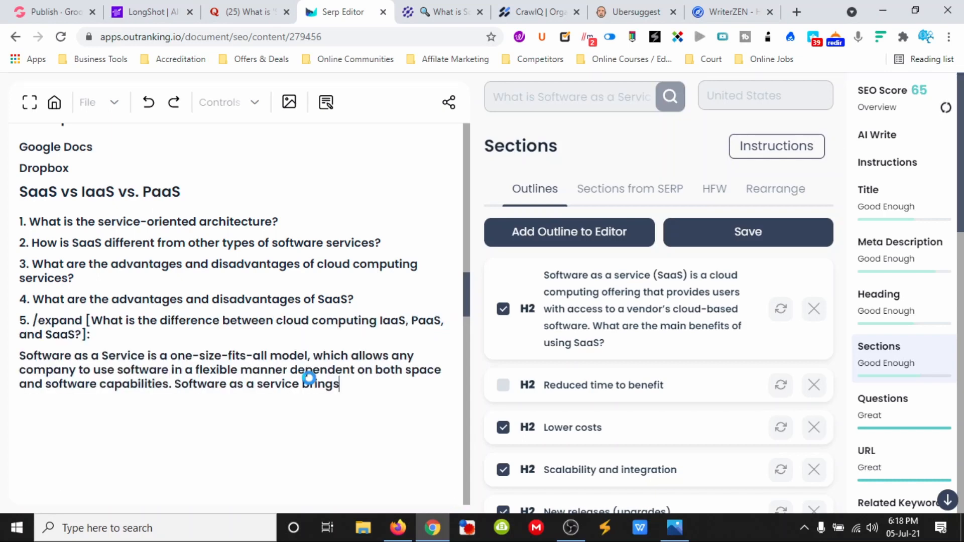
Step: Switch to NeuralText and review the content brief "What is Software as a Service (SaaS)" with its related Quora questions
left_click(436, 16)
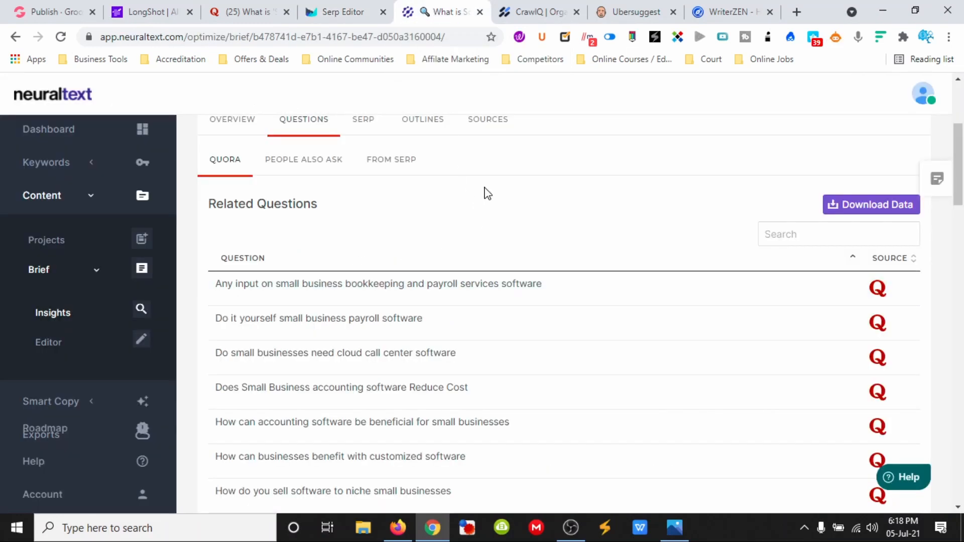
scroll(485, 194, "up", 4)
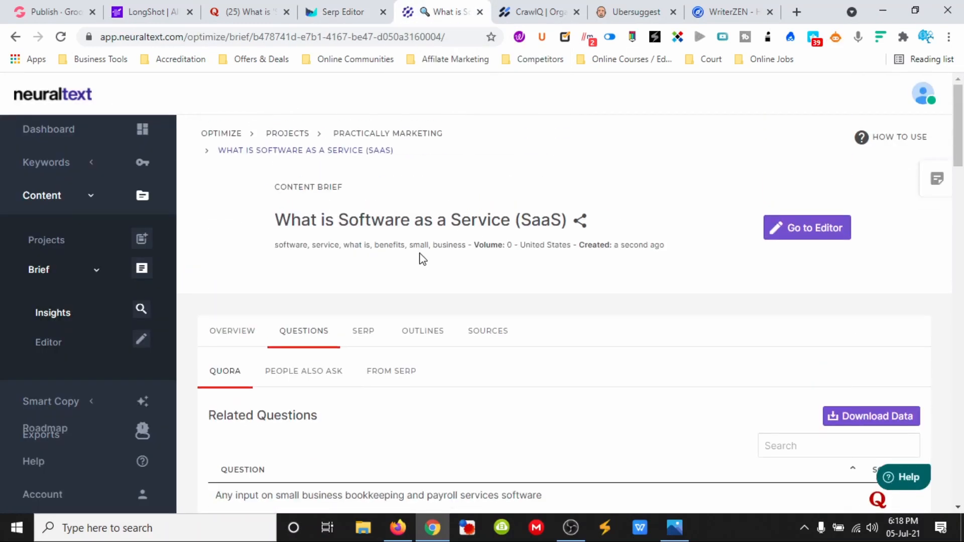
scroll(422, 261, "down", 4)
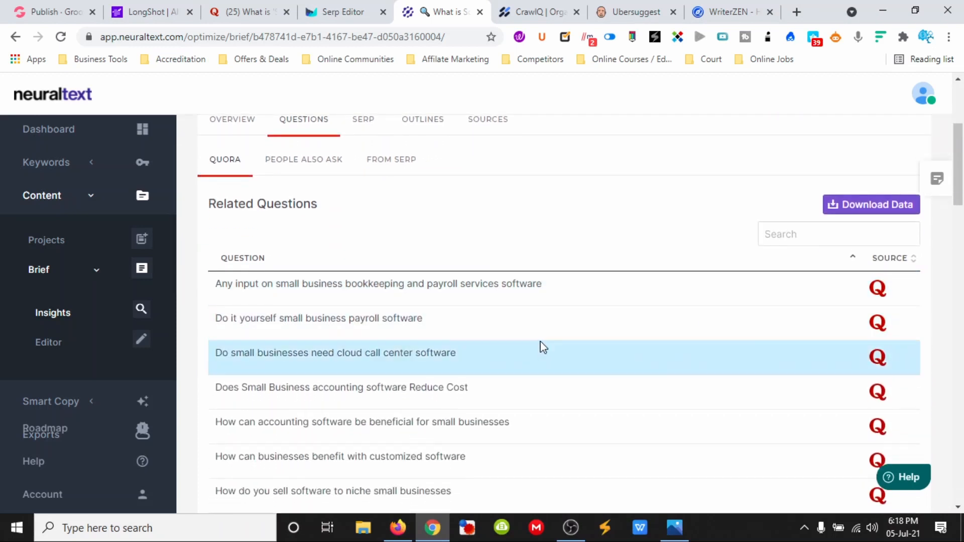
Step: Add the related question "What are the advantages of software as a service" to the notes, opening its Quora source before returning to the brief
scroll(540, 345, "down", 4)
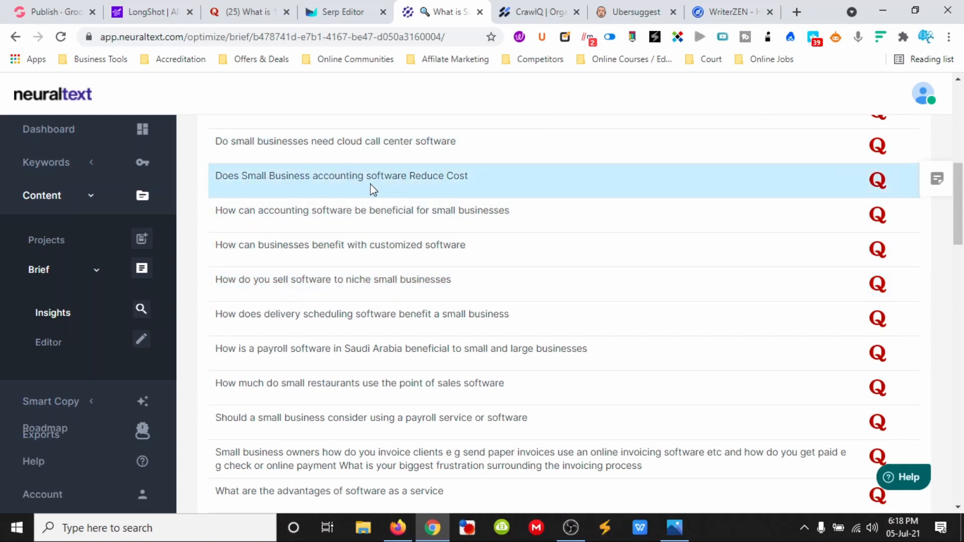
scroll(432, 216, "down", 1)
scroll(352, 283, "down", 3)
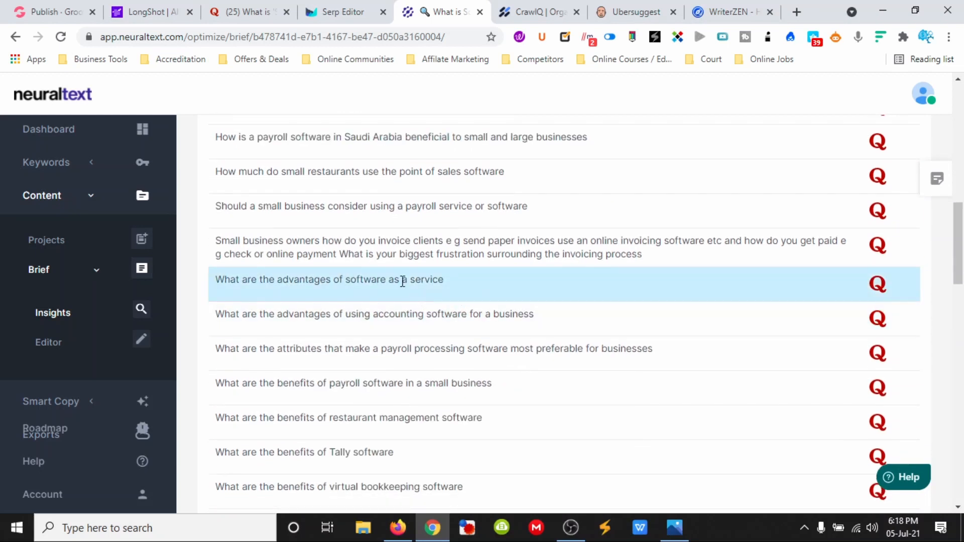
left_click(878, 292)
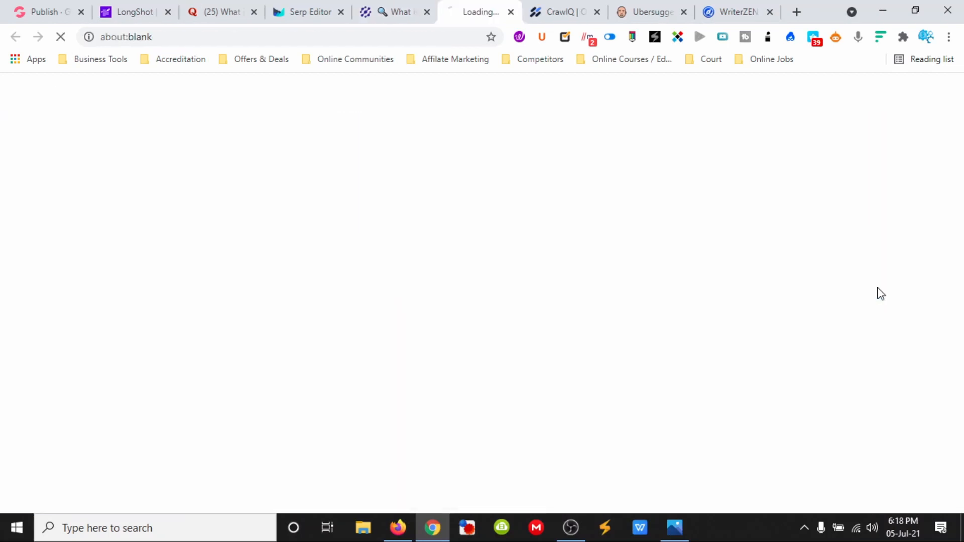
left_click(409, 13)
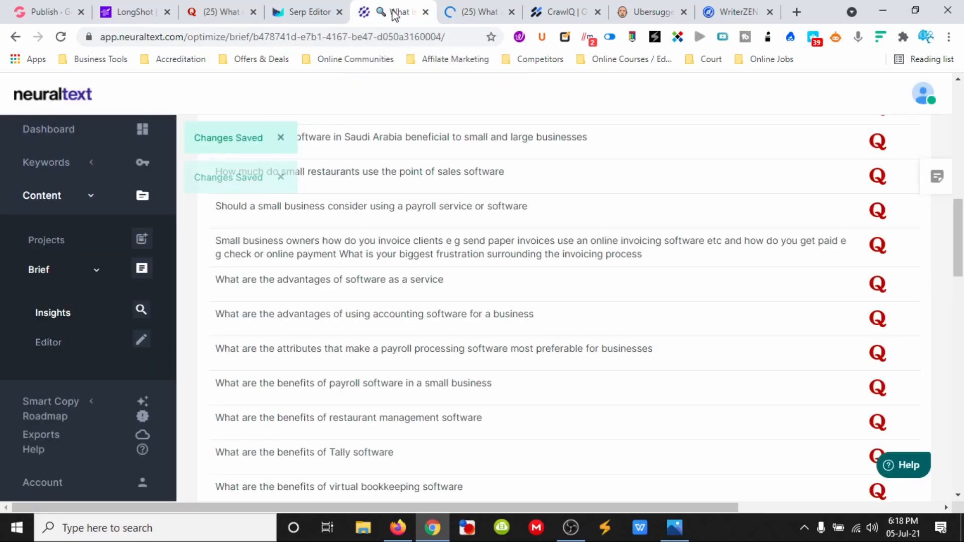
Step: Delete the duplicate "What are the advantages of software as a service" line from the brief's notes and close the notes
scroll(437, 311, "down", 7)
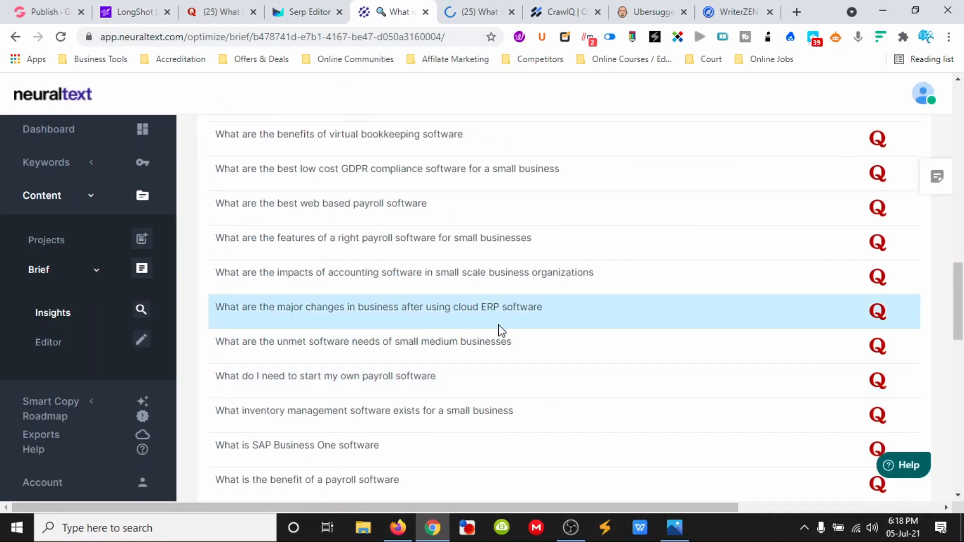
scroll(500, 334, "down", 4)
scroll(499, 327, "up", 20)
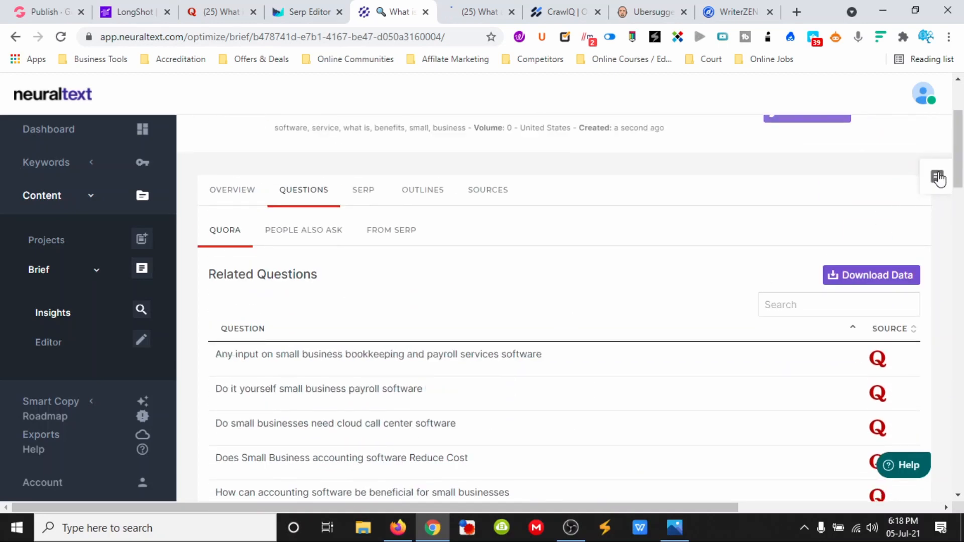
left_click(937, 177)
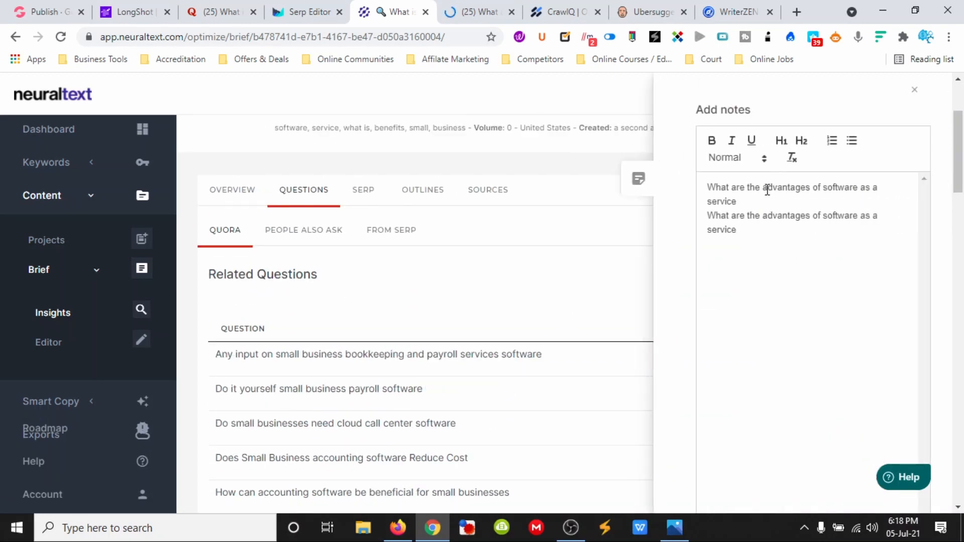
left_click_drag(737, 230, 709, 219)
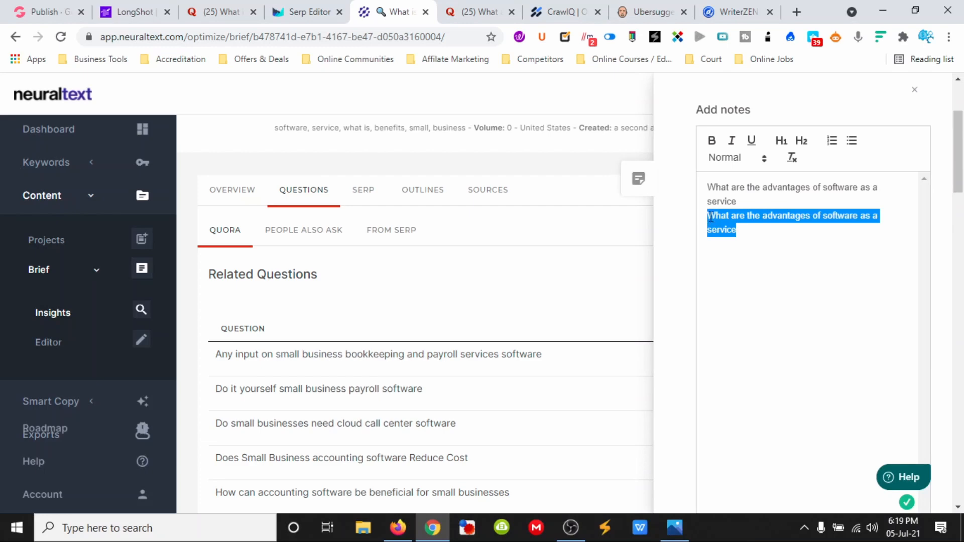
key("BackSpace")
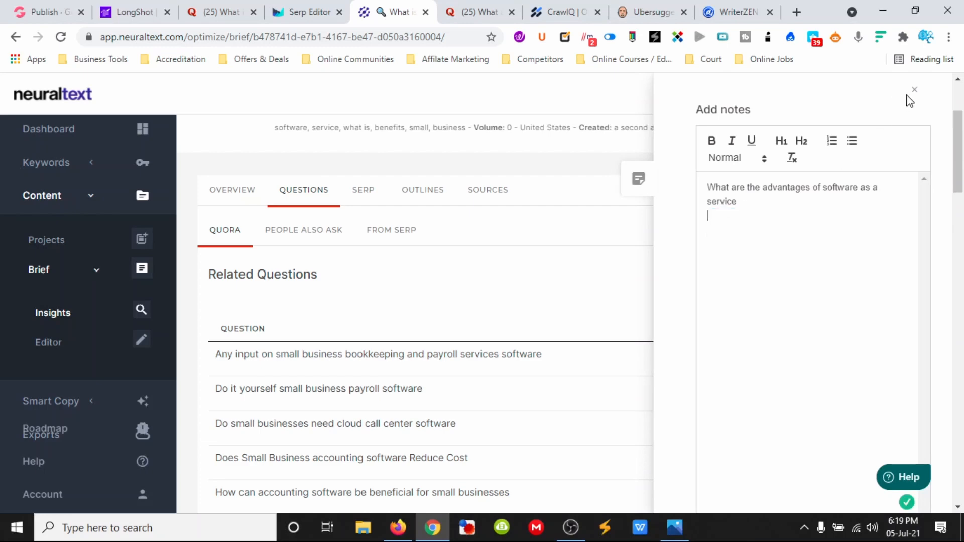
left_click(914, 90)
Step: View the opened Quora page on the advantages of software as a service and return to the NeuralText brief
scroll(421, 331, "down", 4)
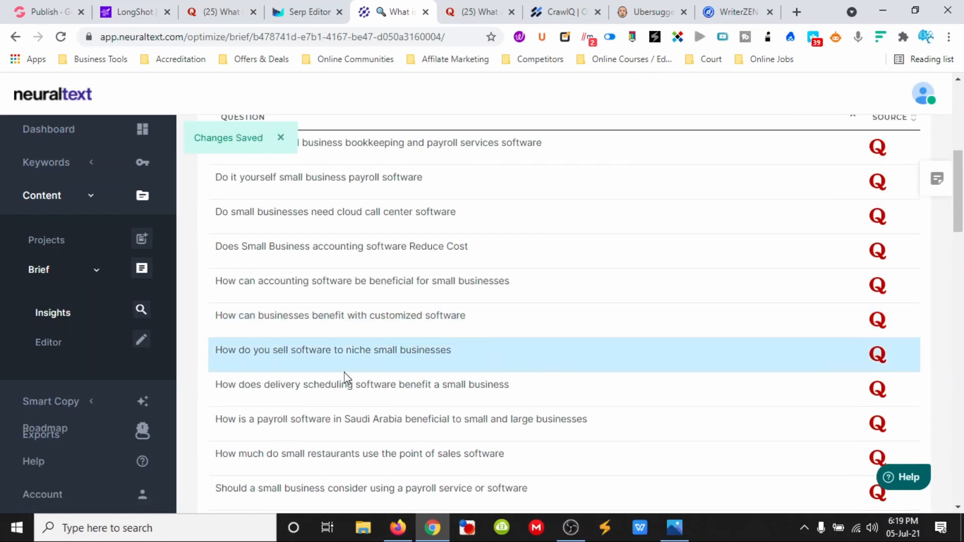
left_click(470, 13)
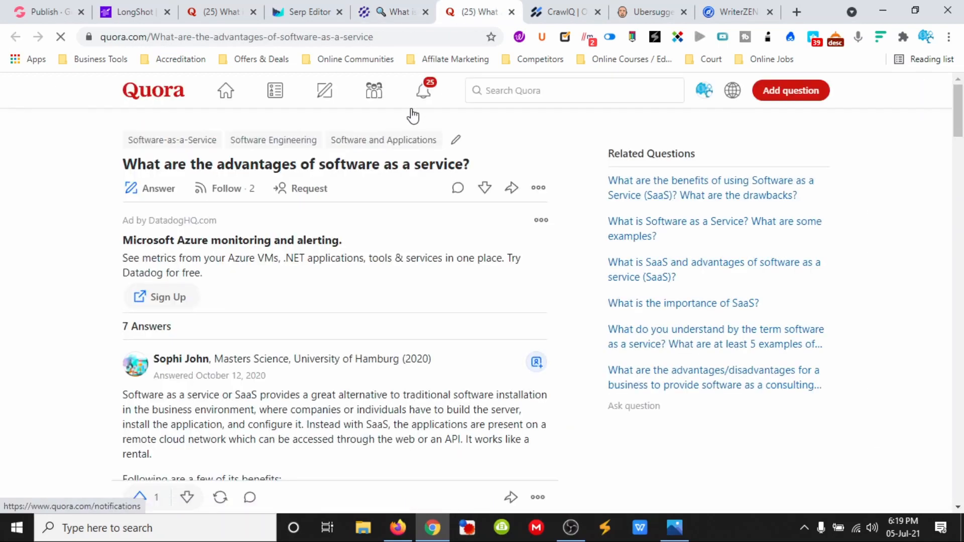
left_click(397, 14)
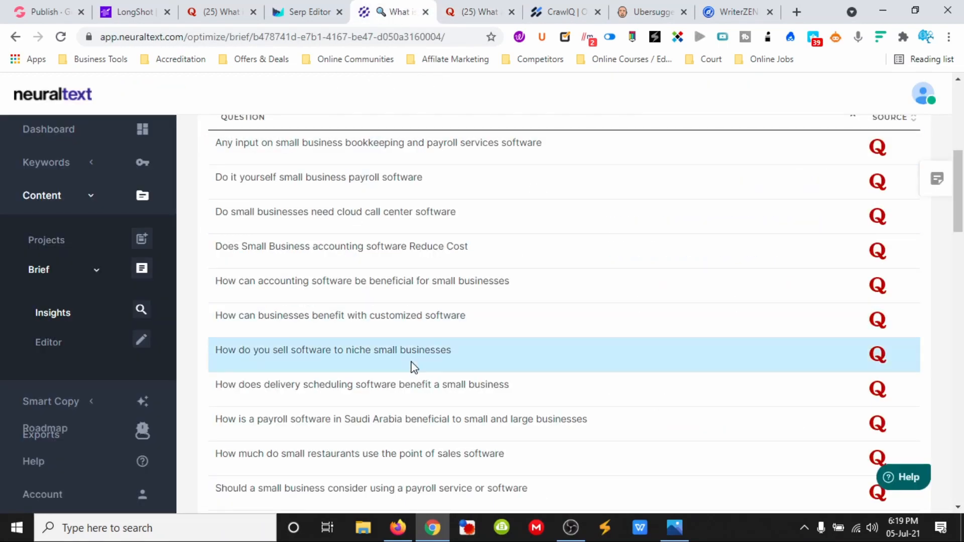
Step: Review the full list of related Quora questions for topics relevant to the software as a service article
scroll(387, 379, "down", 3)
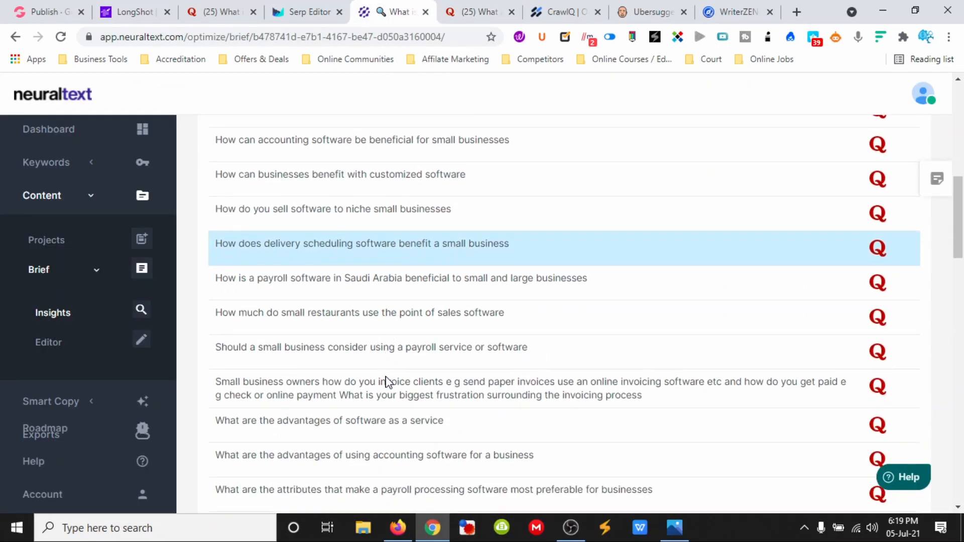
scroll(387, 372, "down", 3)
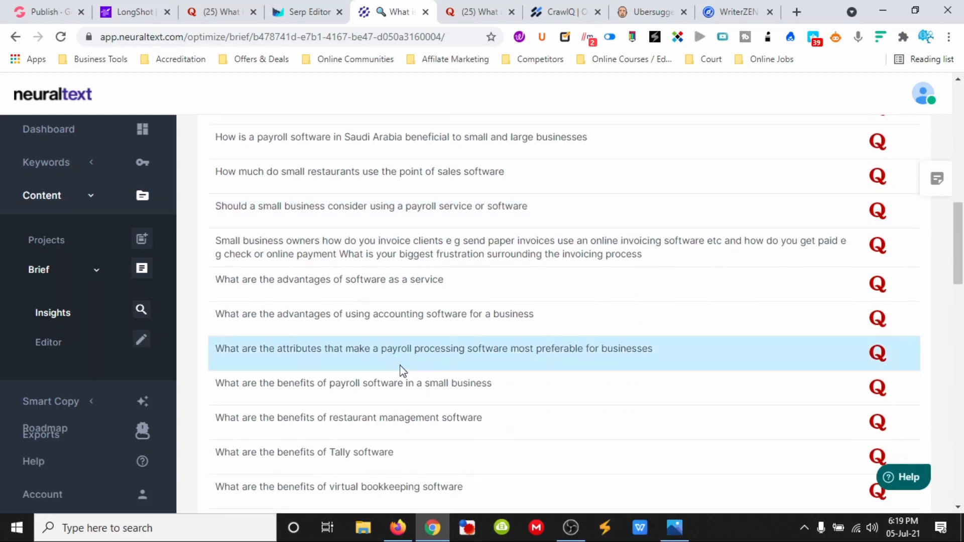
scroll(462, 366, "down", 2)
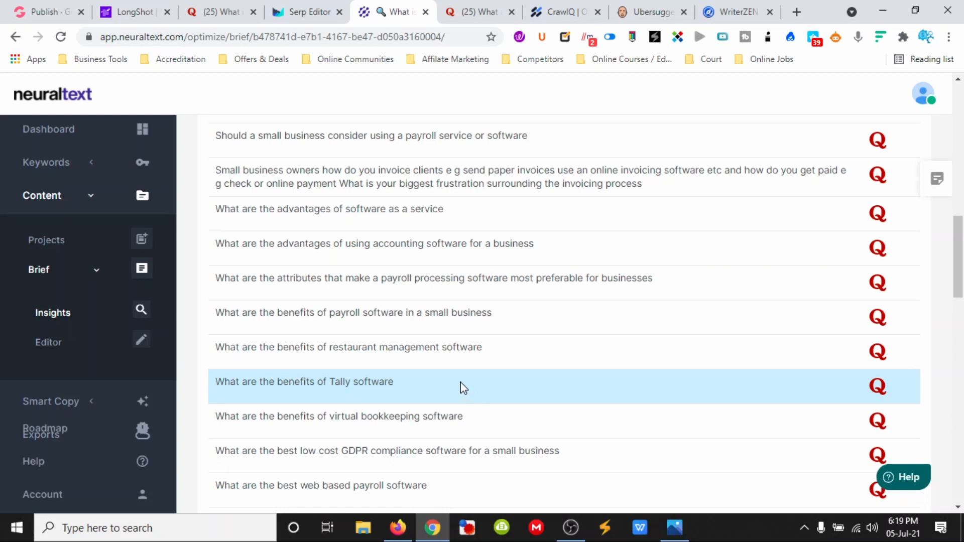
scroll(446, 384, "down", 2)
scroll(377, 408, "down", 2)
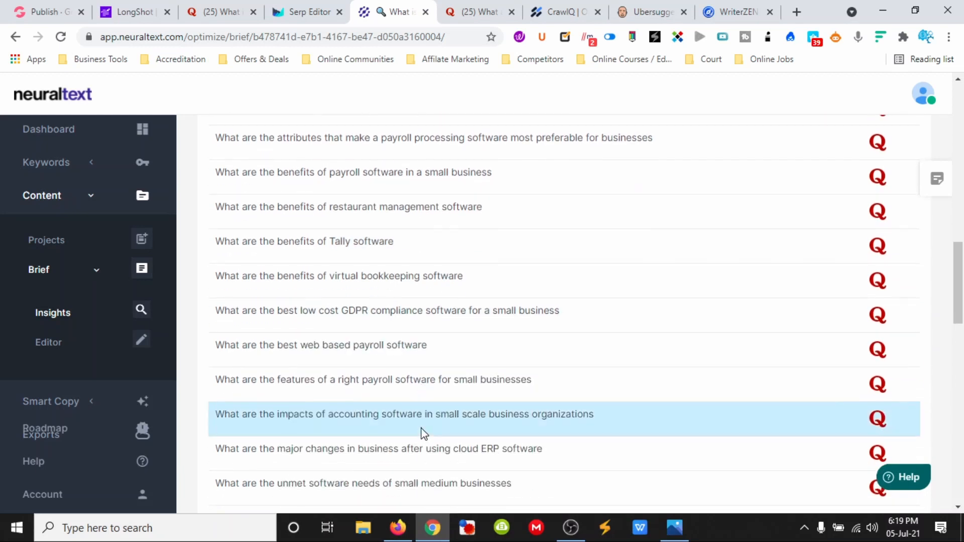
scroll(468, 392, "down", 4)
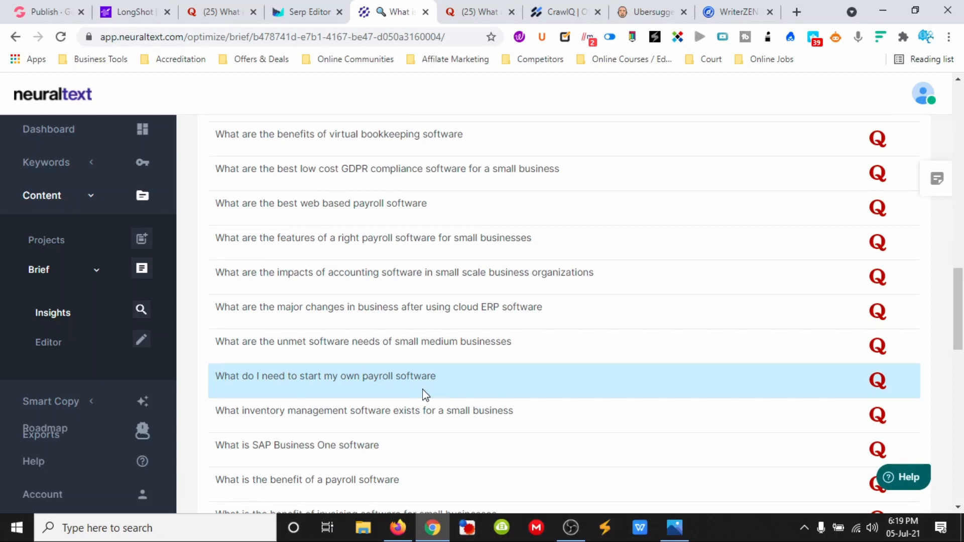
scroll(441, 393, "down", 2)
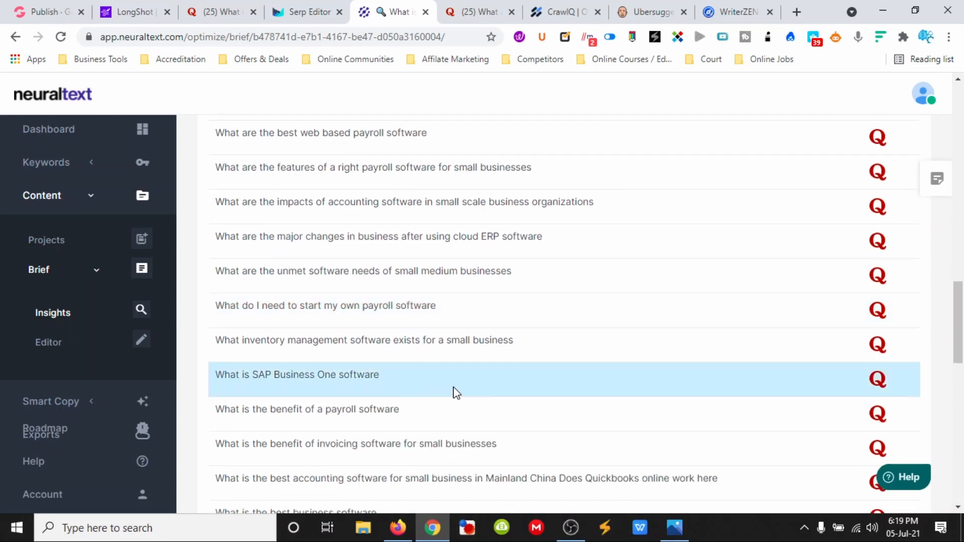
scroll(456, 392, "down", 4)
scroll(456, 393, "down", 6)
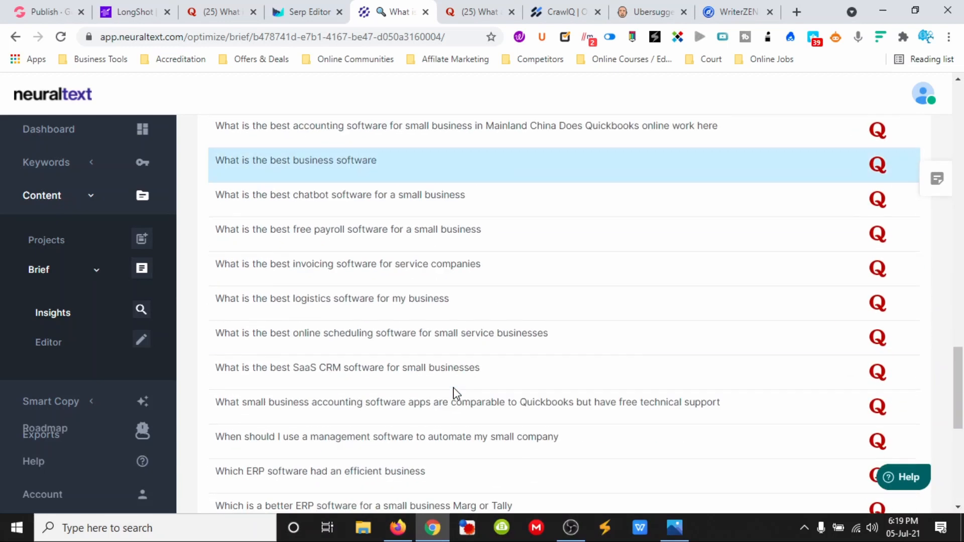
scroll(456, 392, "down", 2)
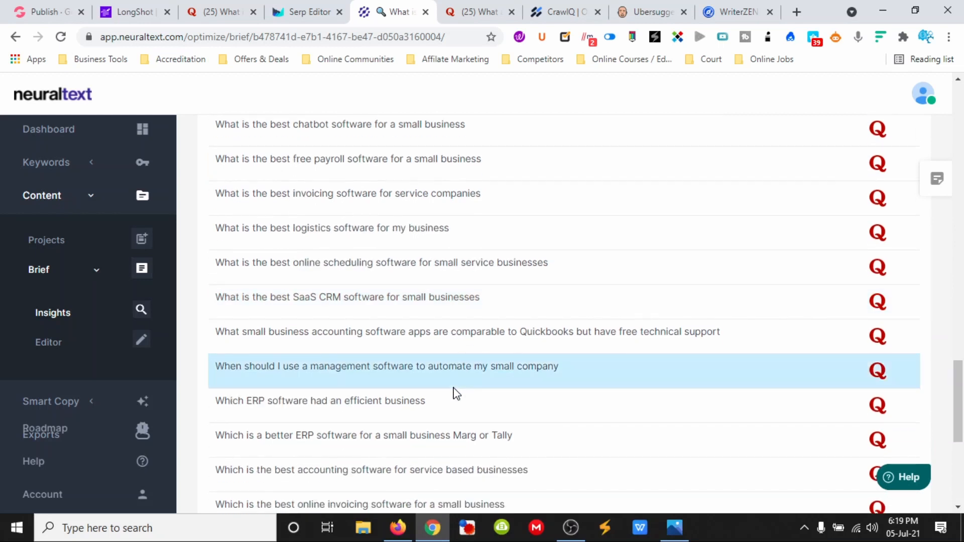
scroll(456, 392, "down", 6)
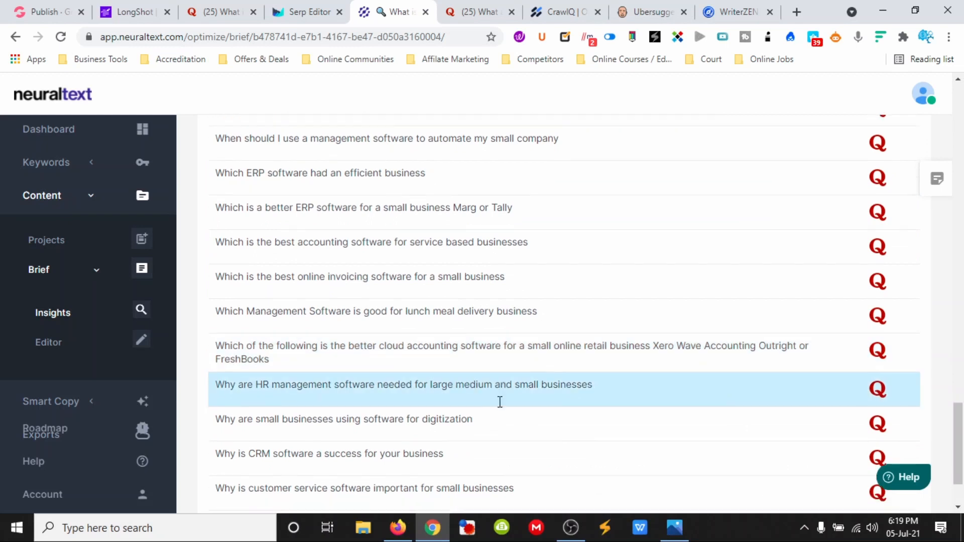
scroll(500, 401, "down", 3)
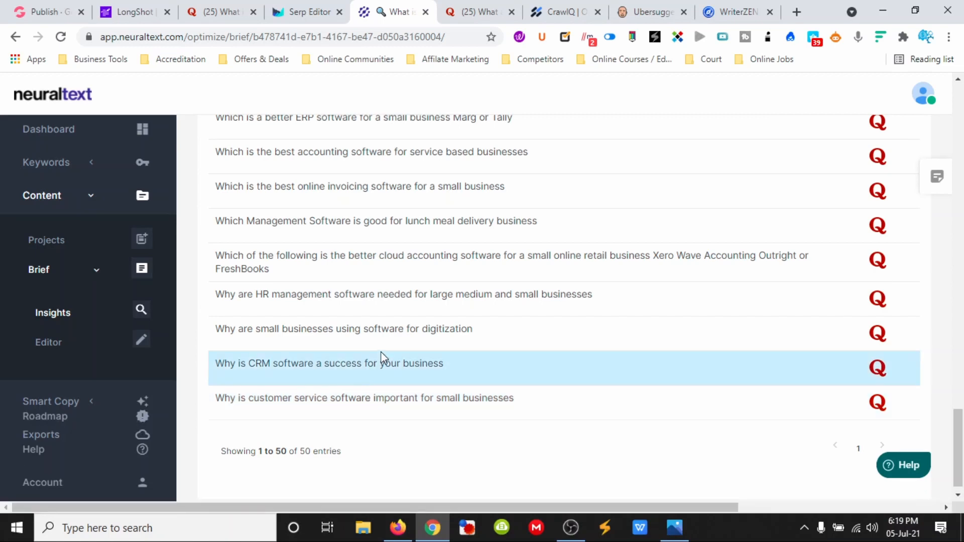
scroll(381, 352, "up", 8)
scroll(351, 354, "up", 2)
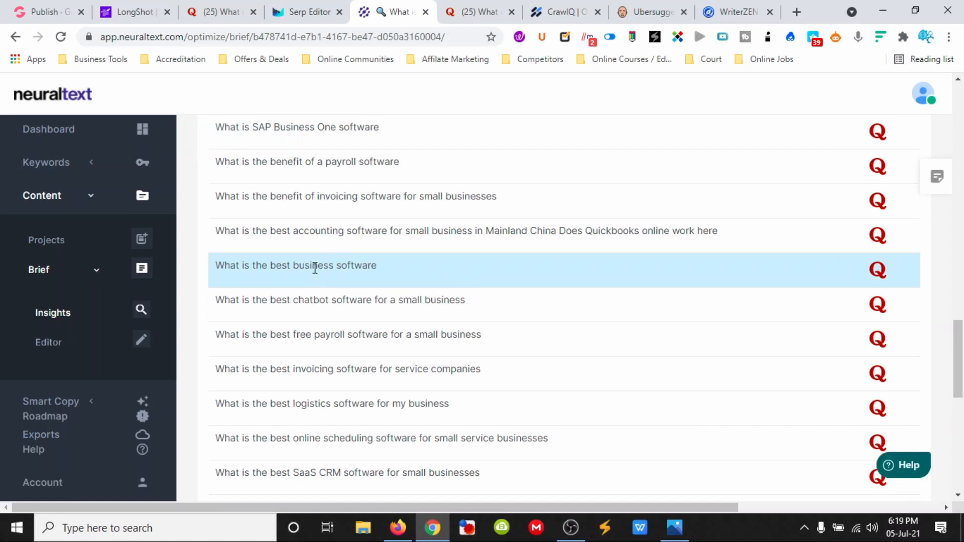
scroll(370, 280, "up", 3)
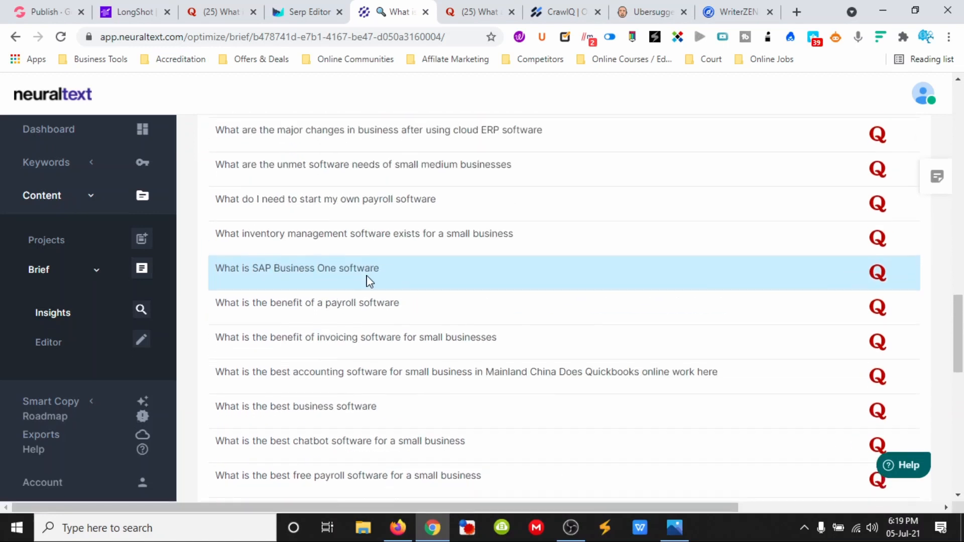
Step: Examine the brief's SERP data, including average word count, link counts, ranking pages and their "People also search for" terms
scroll(374, 276, "up", 6)
scroll(375, 277, "up", 10)
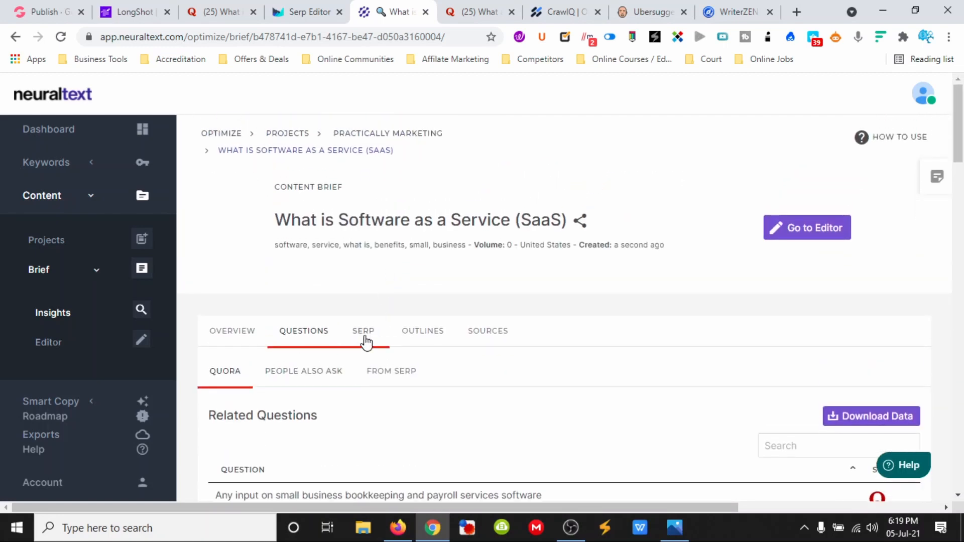
left_click(368, 333)
scroll(361, 333, "down", 3)
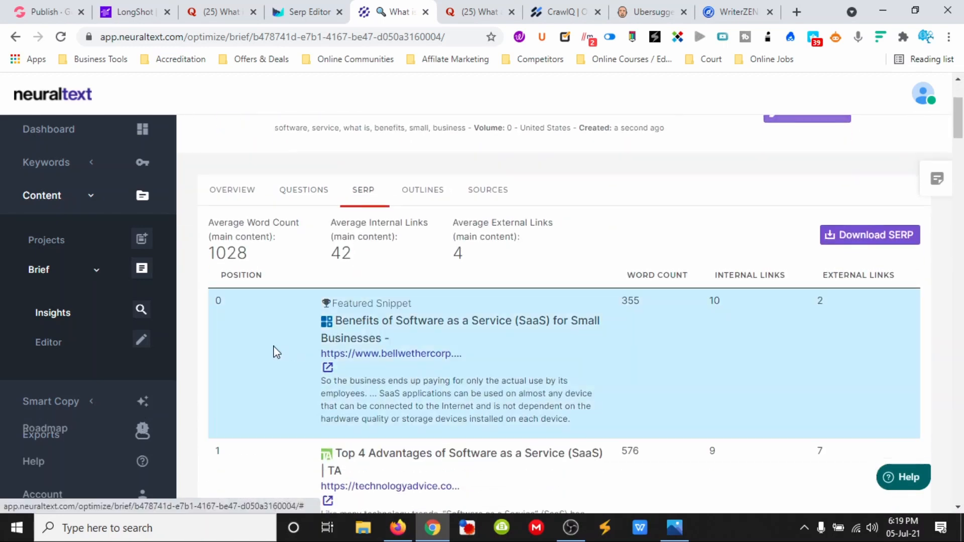
scroll(440, 335, "down", 2)
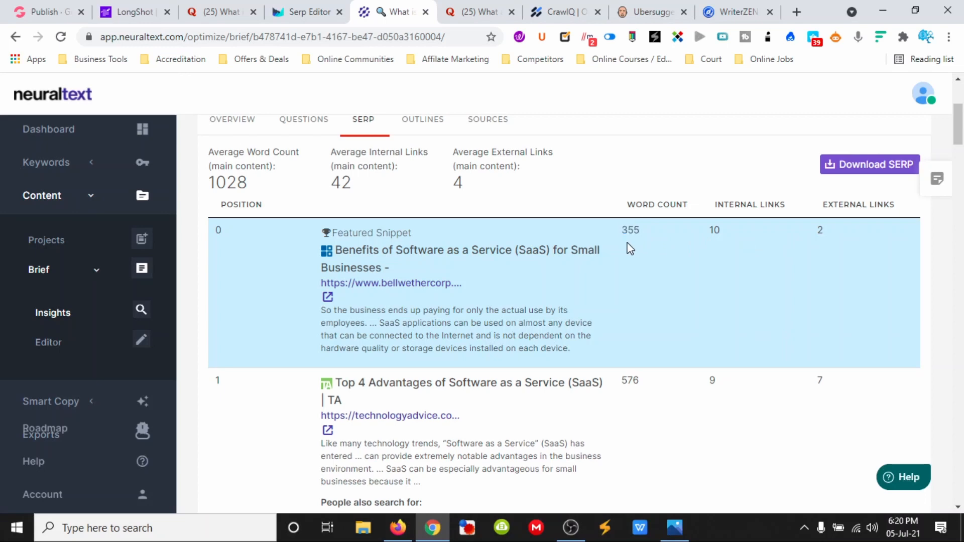
scroll(390, 328, "down", 2)
scroll(401, 355, "down", 3)
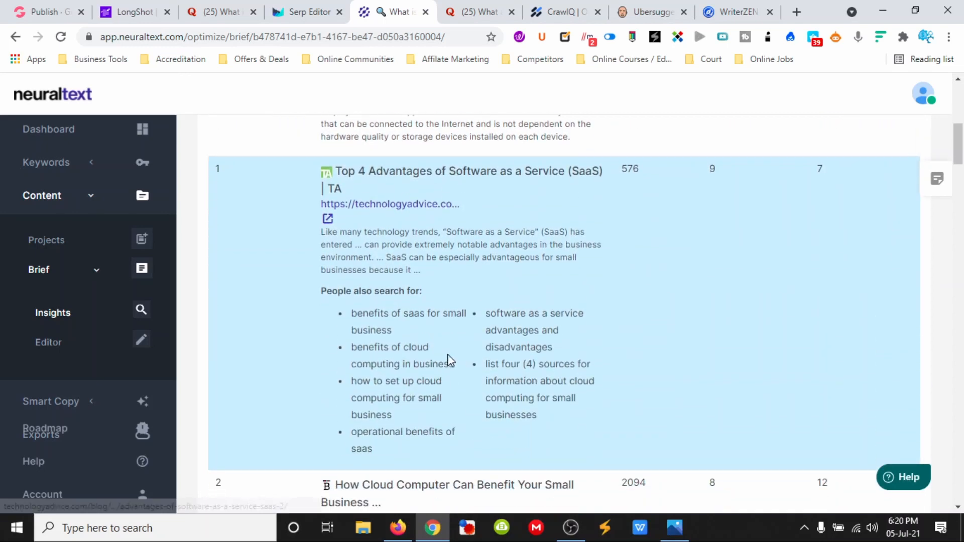
scroll(442, 382, "down", 3)
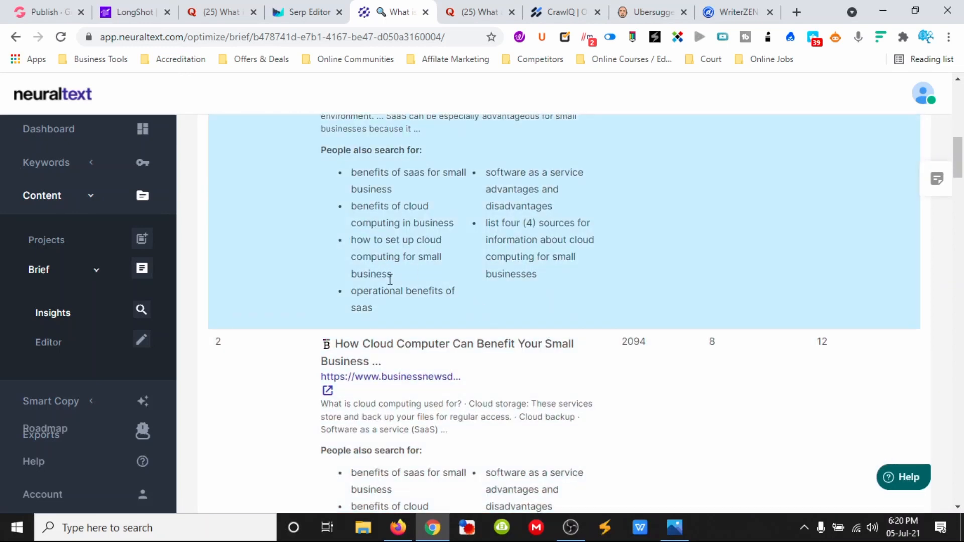
Step: Examine the competitors' header structures in the brief's outlines, comparing the tables of contents of the ranking articles
scroll(497, 354, "up", 10)
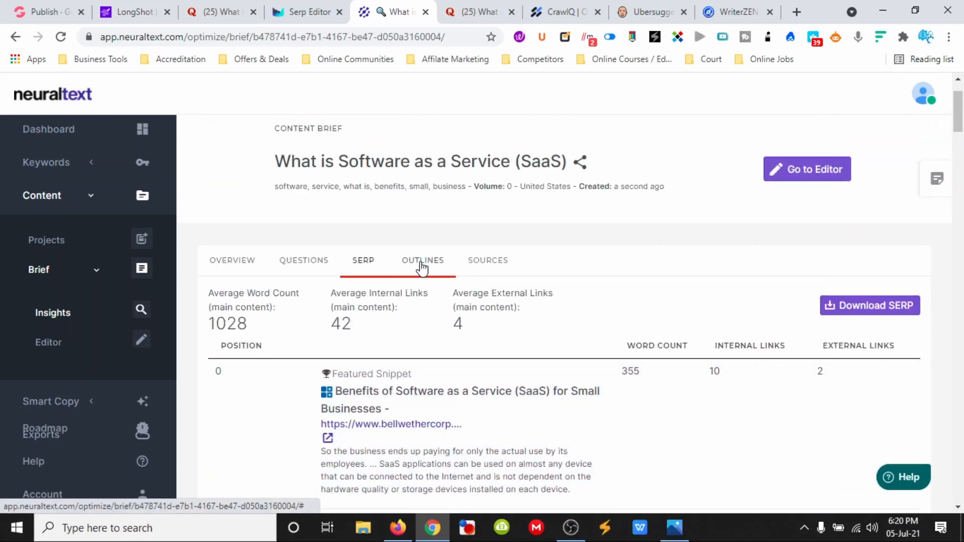
left_click(423, 260)
scroll(446, 310, "down", 3)
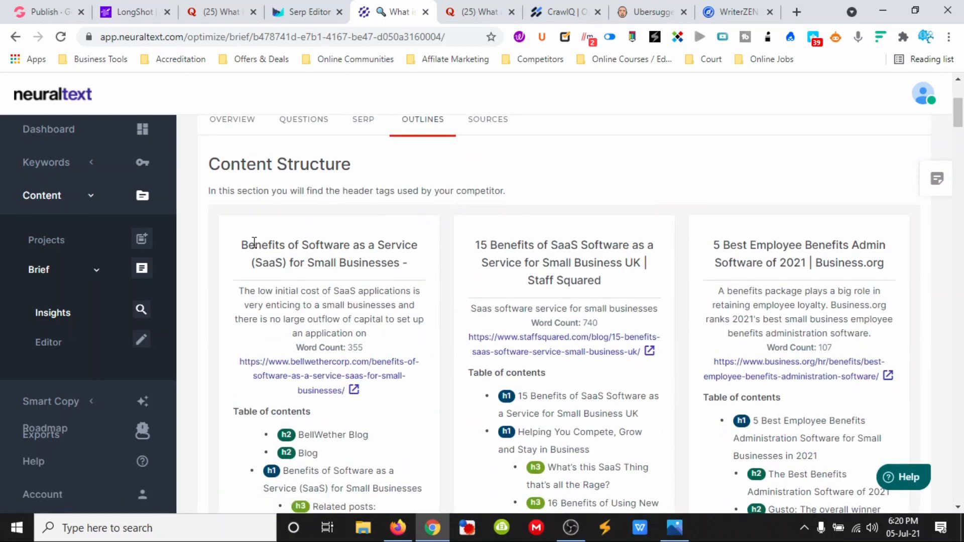
scroll(331, 271, "down", 6)
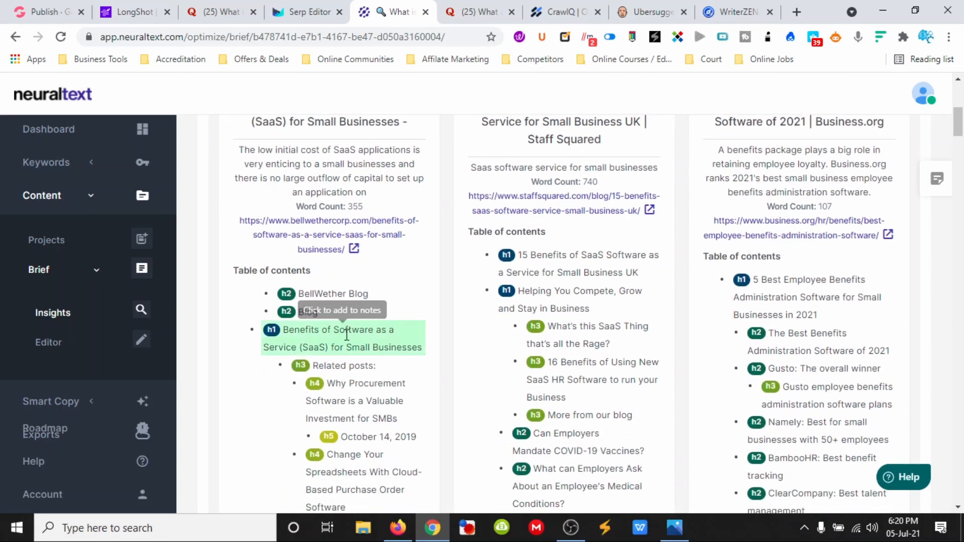
scroll(366, 348, "up", 6)
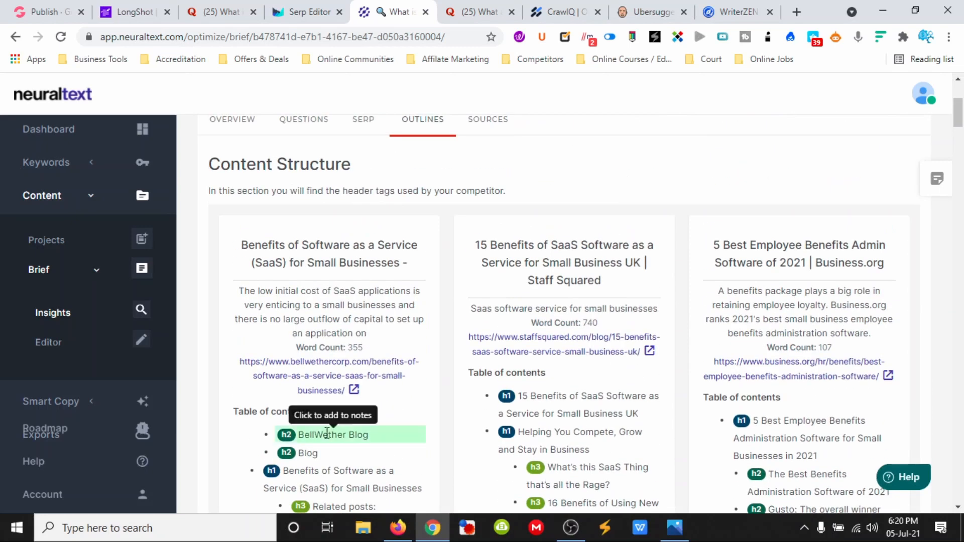
scroll(324, 438, "down", 1)
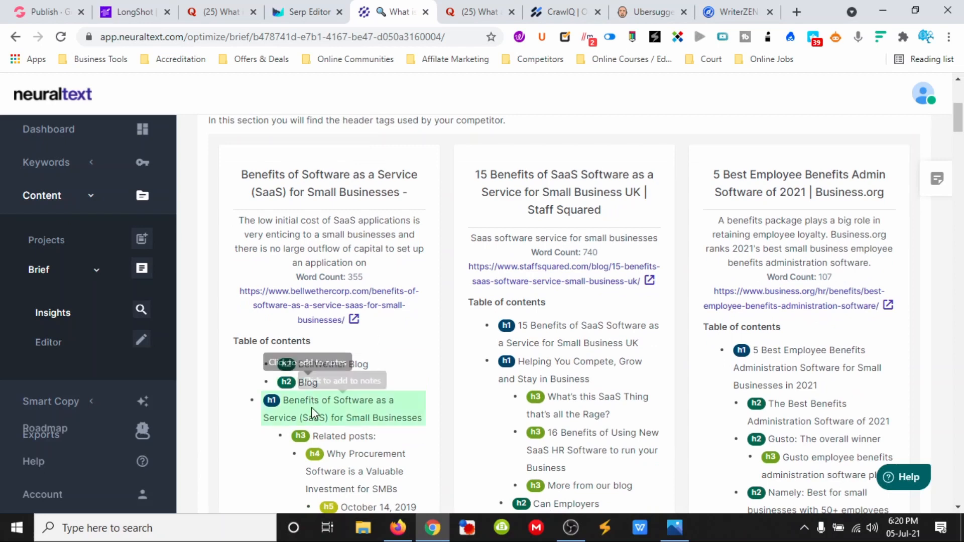
scroll(311, 413, "down", 2)
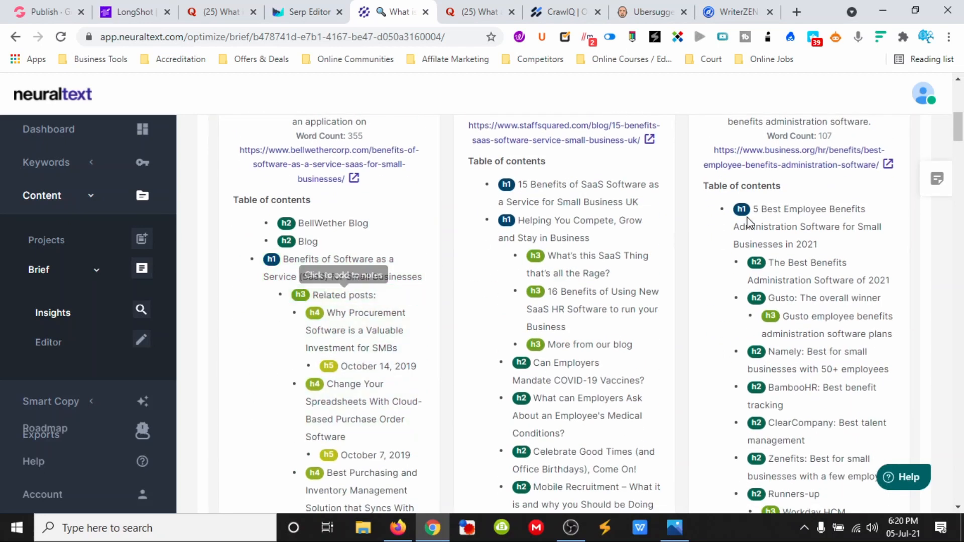
Step: Add the BellWether outline headings "Related posts:", the Quickbooks purchasing and inventory solution, and the purchase order software efficiency heading to the brief's notes
left_click(937, 178)
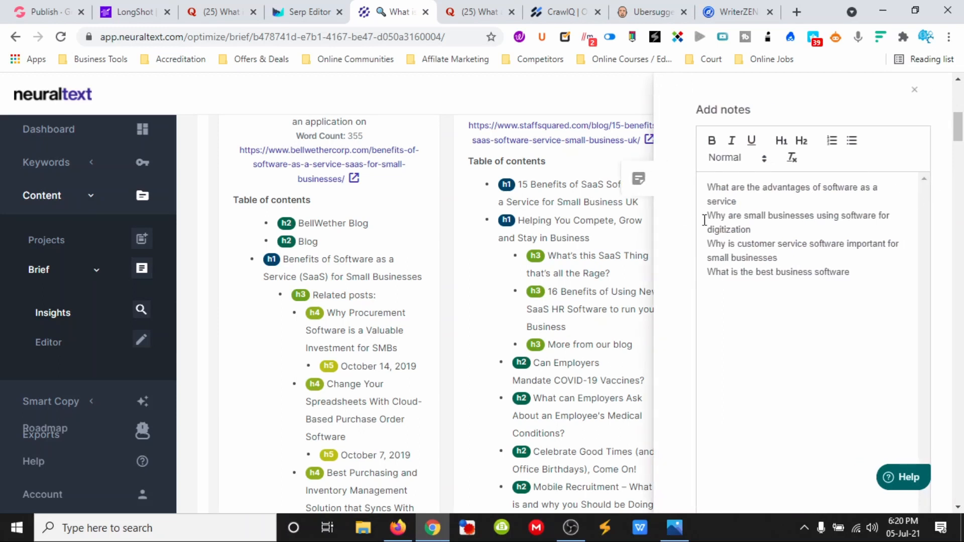
left_click(320, 295)
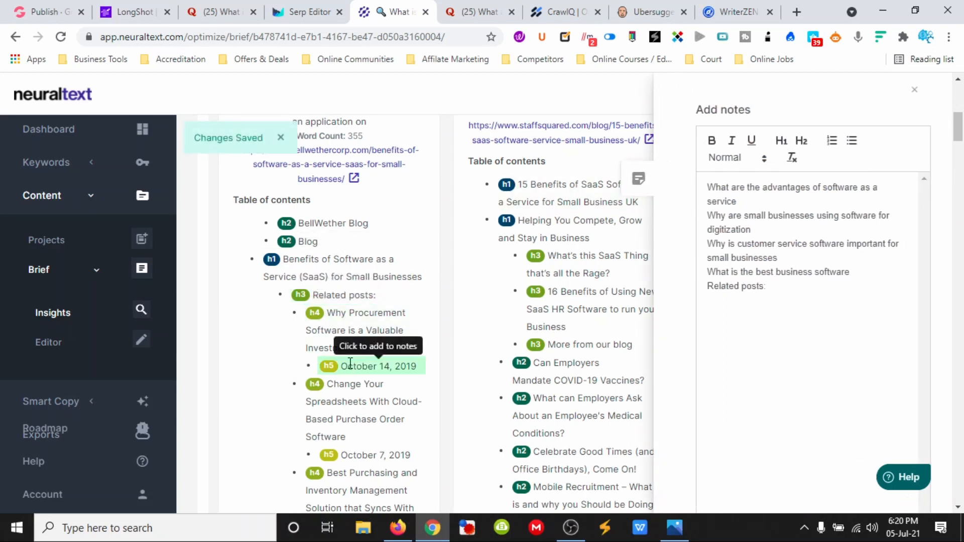
scroll(350, 400, "down", 2)
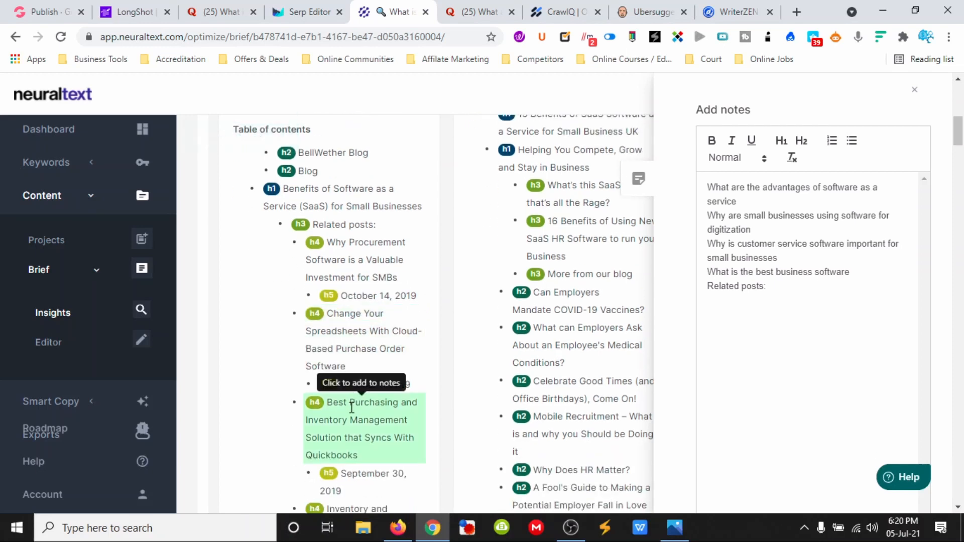
left_click(351, 400)
scroll(350, 400, "down", 3)
left_click(371, 389)
scroll(370, 389, "down", 4)
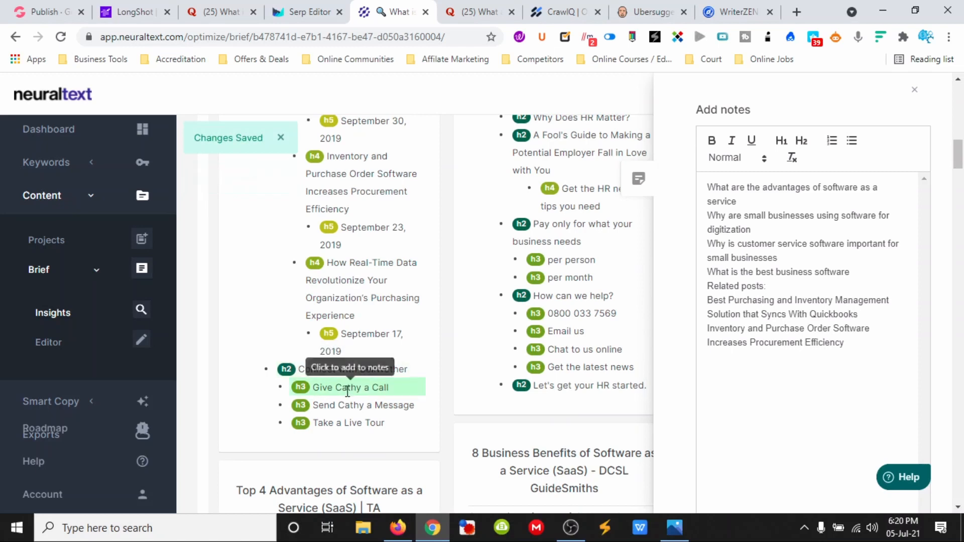
Step: Add the TechnologyAdvice headings "1. Cost", "2. Time", "3. Scalability & Accessibility" and "4. Compatibility" to the notes
scroll(353, 422, "down", 1)
scroll(399, 401, "down", 4)
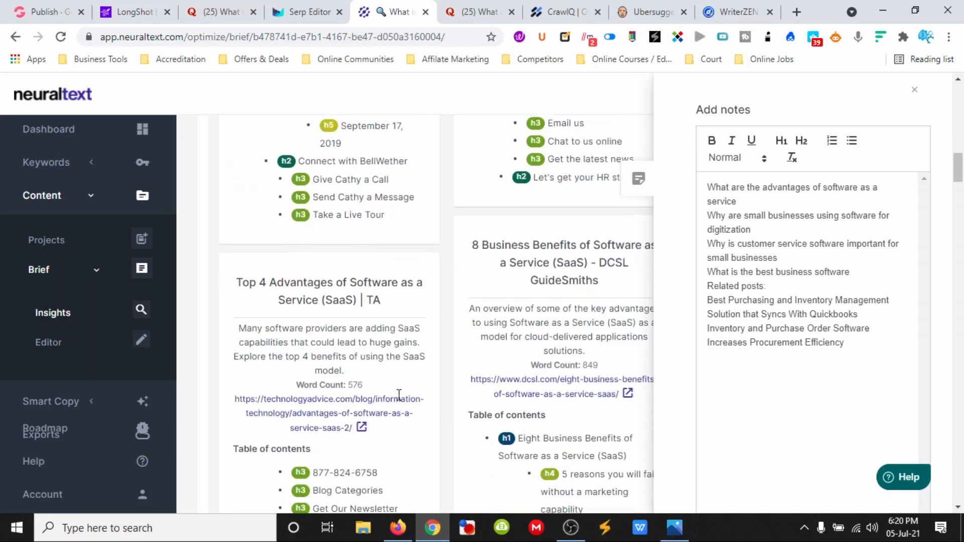
scroll(399, 401, "down", 3)
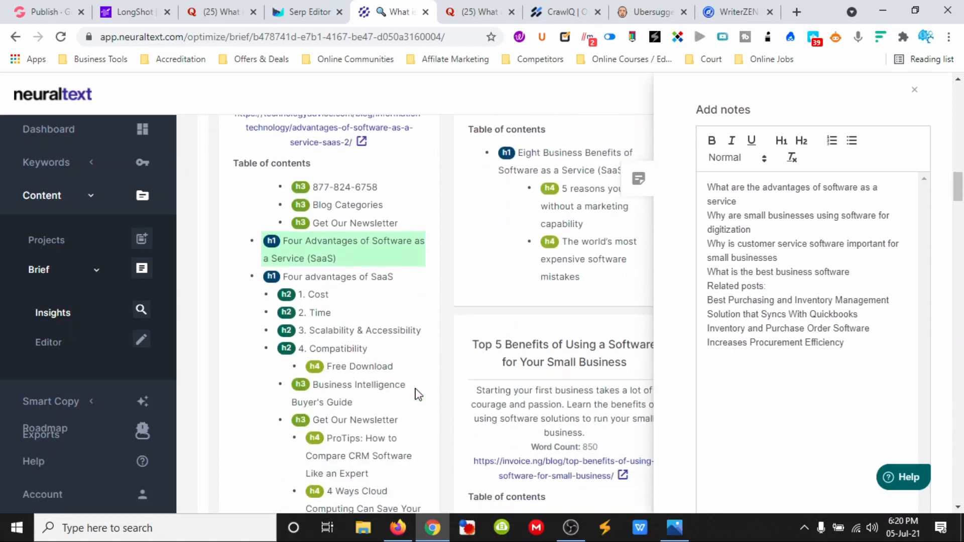
left_click(327, 295)
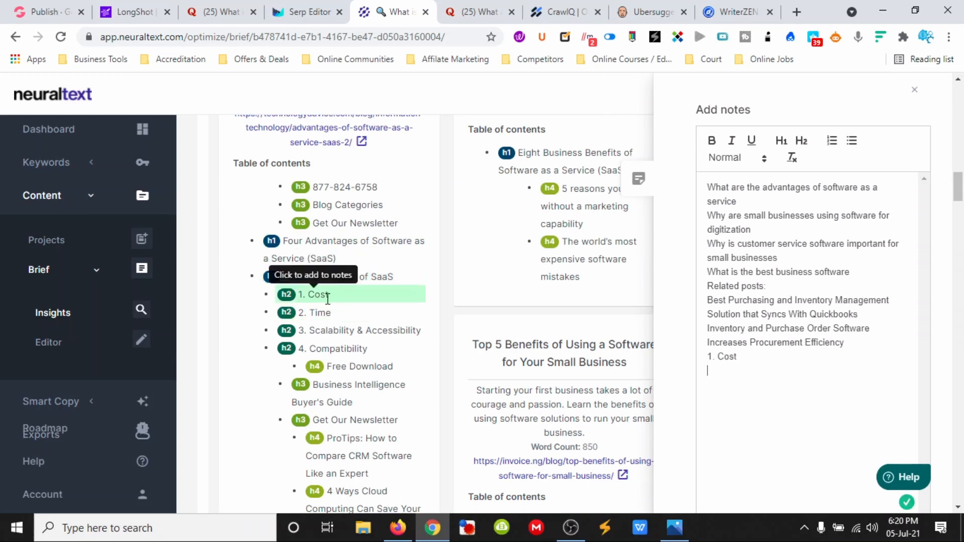
left_click(328, 312)
left_click(334, 331)
left_click(334, 349)
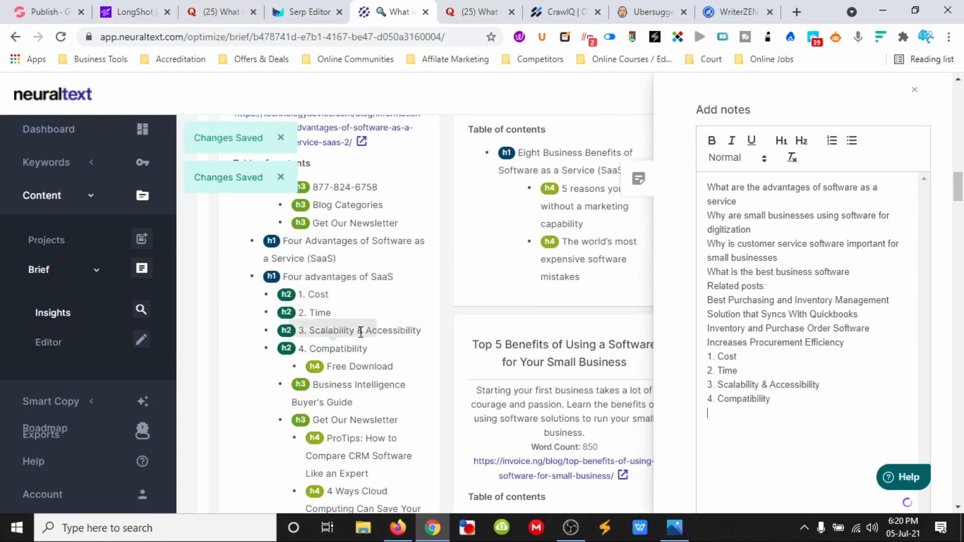
Step: Add the "Top 5 Benefits of Using a Software for Your Small Business" heading, its first four benefits and "Final Thoughts" to the notes, and close them
scroll(355, 330, "down", 3)
scroll(402, 369, "down", 3)
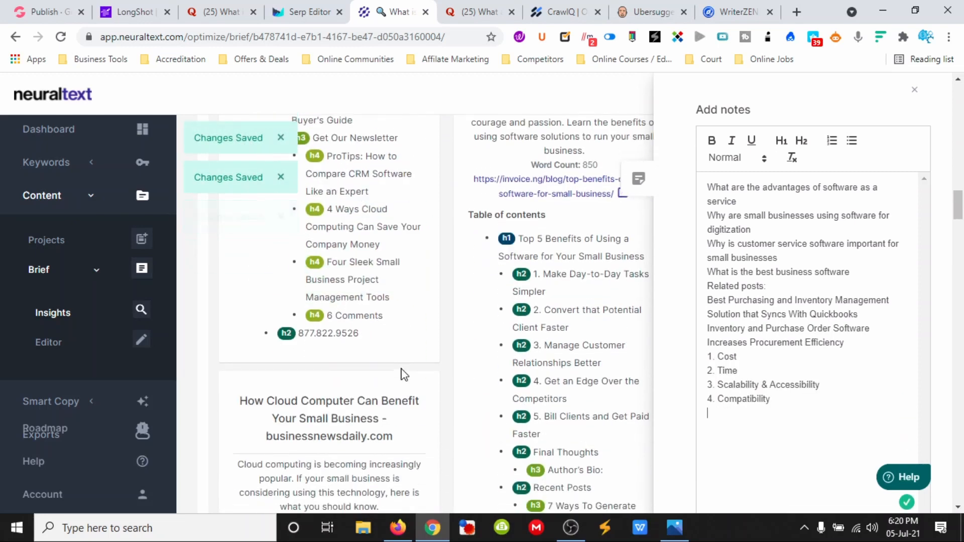
left_click(565, 239)
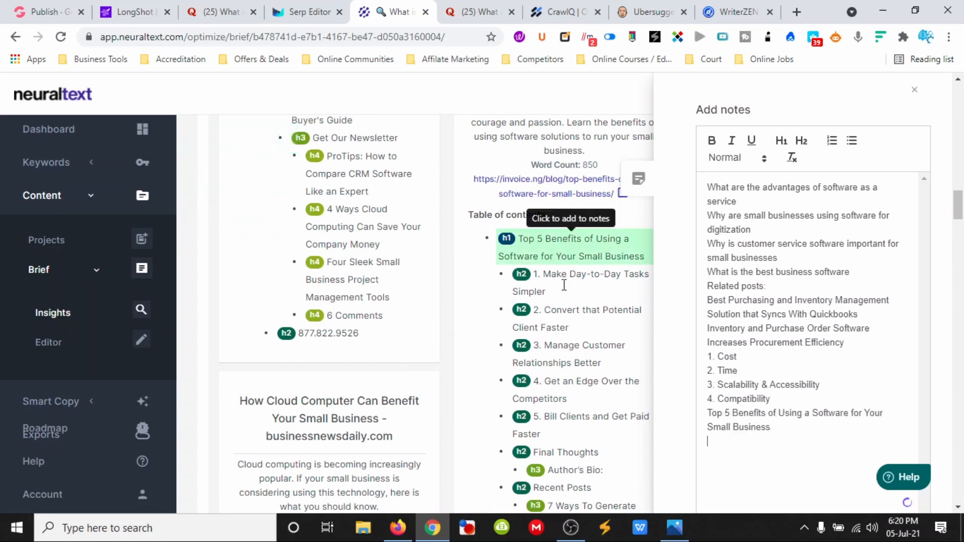
scroll(564, 291, "down", 2)
left_click(583, 204)
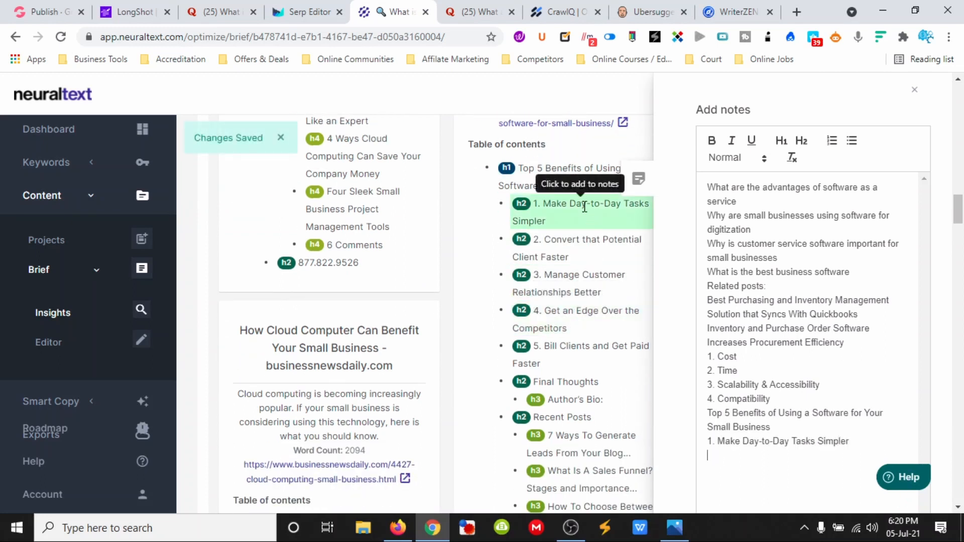
left_click(573, 240)
left_click(564, 276)
left_click(554, 324)
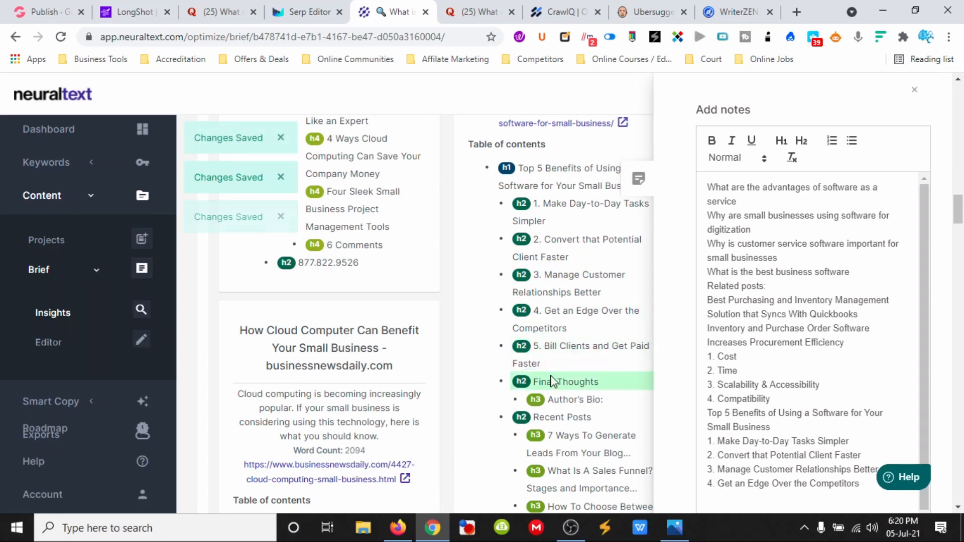
left_click(565, 382)
scroll(382, 354, "down", 2)
scroll(351, 352, "down", 2)
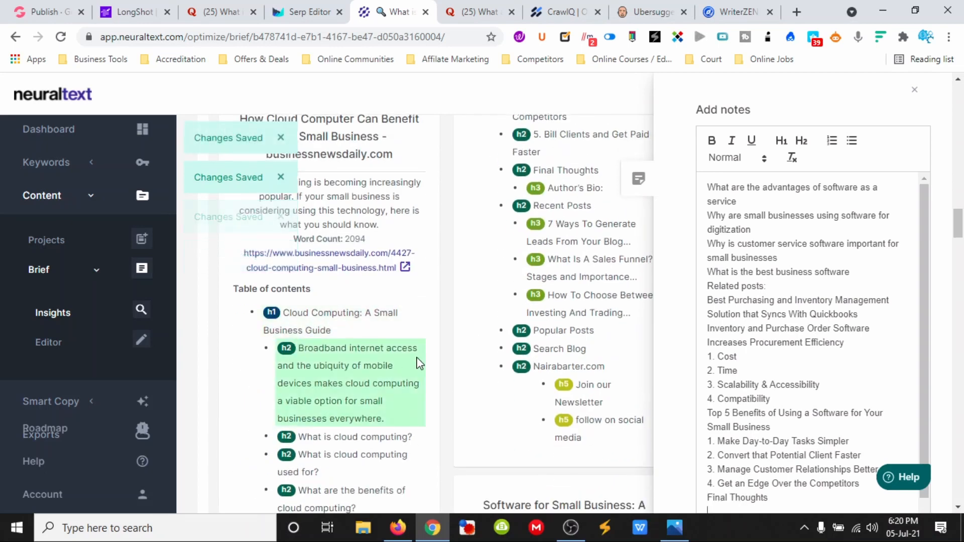
scroll(415, 362, "up", 8)
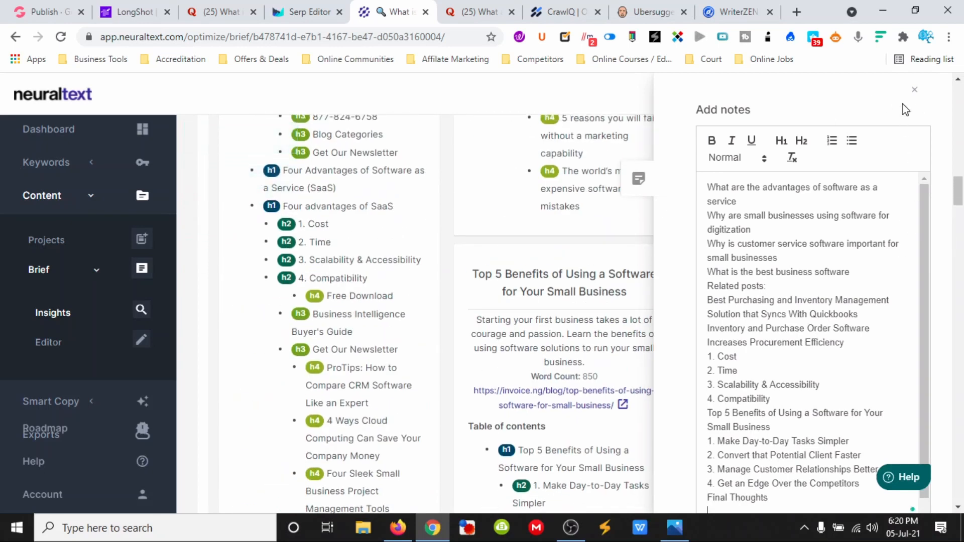
left_click(914, 90)
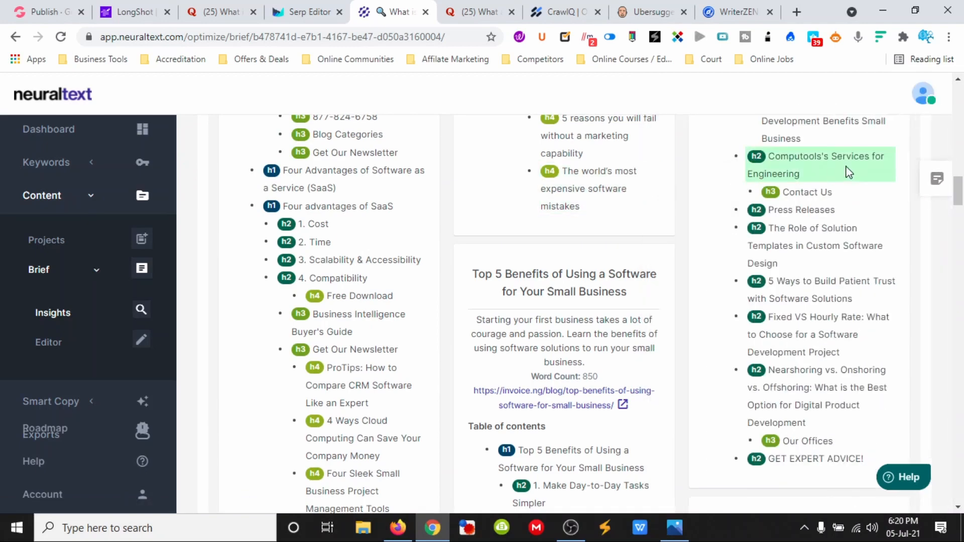
Step: Review the brief's common sources, including linked domains, link type and the list of external links, and open the brief's content editor
scroll(848, 172, "up", 15)
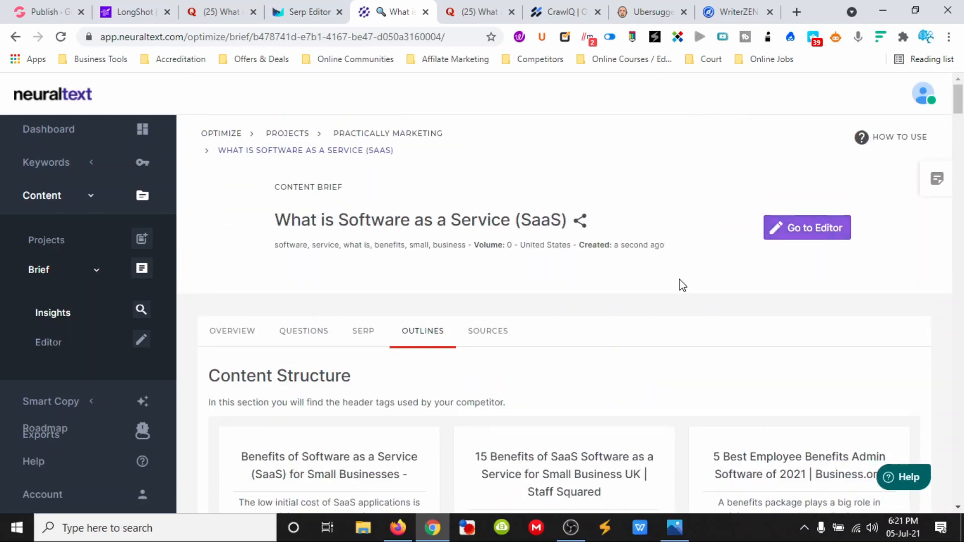
left_click(487, 332)
scroll(561, 345, "down", 5)
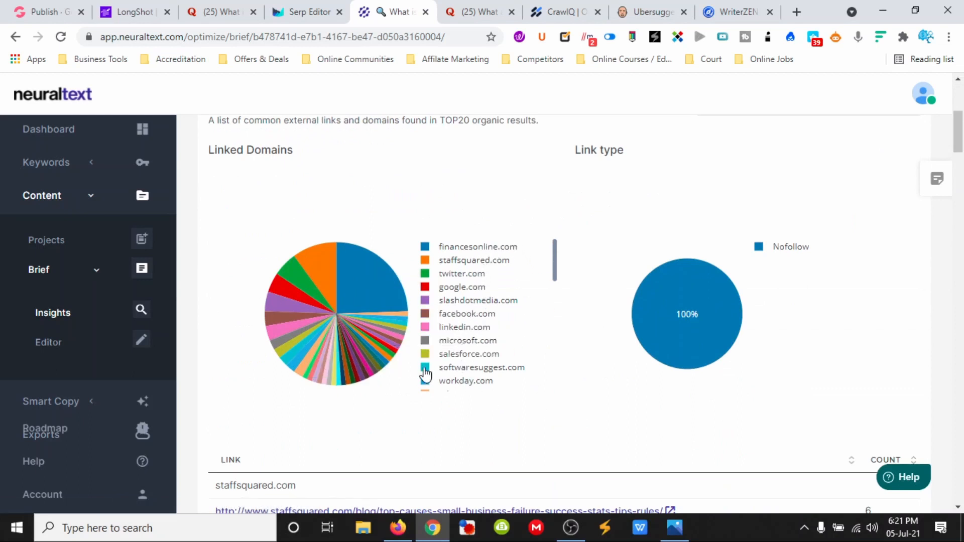
scroll(400, 340, "down", 8)
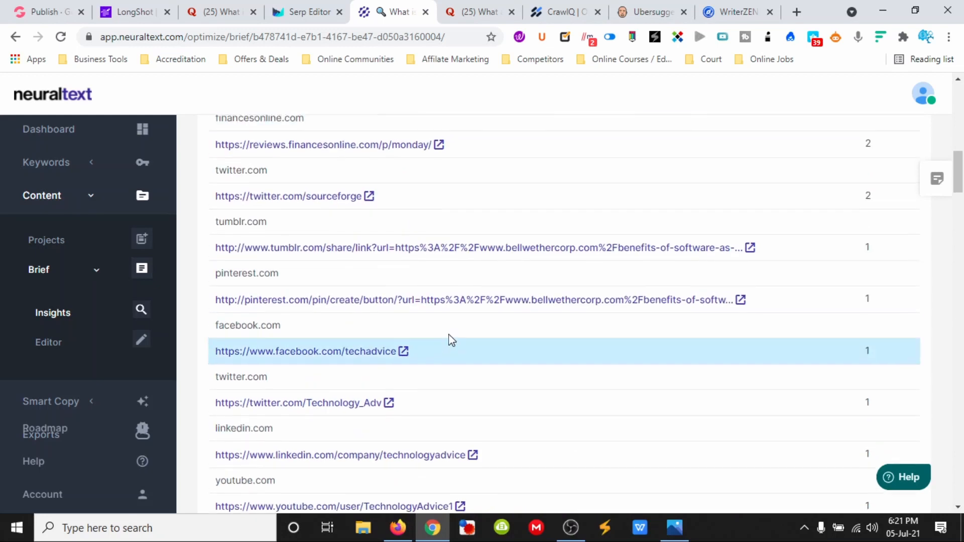
scroll(452, 341, "up", 12)
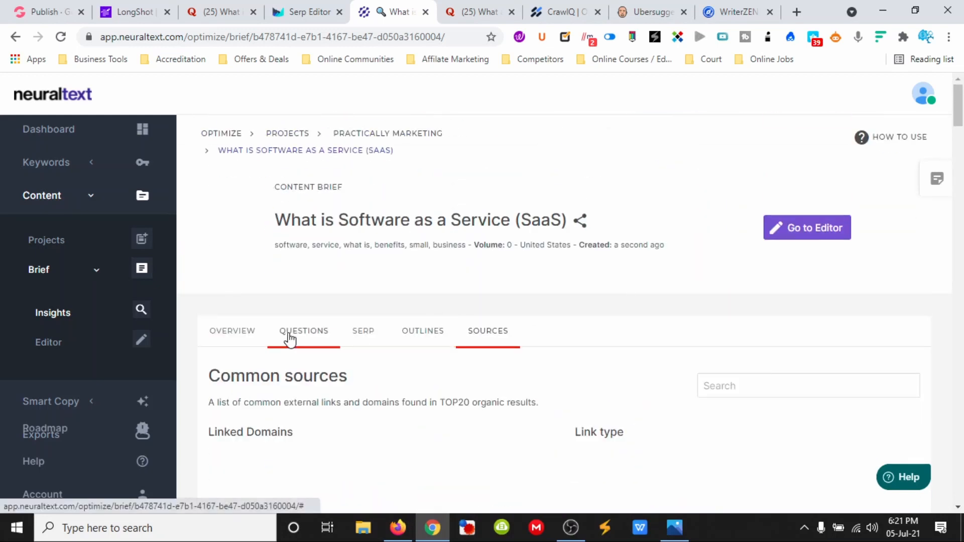
left_click(799, 230)
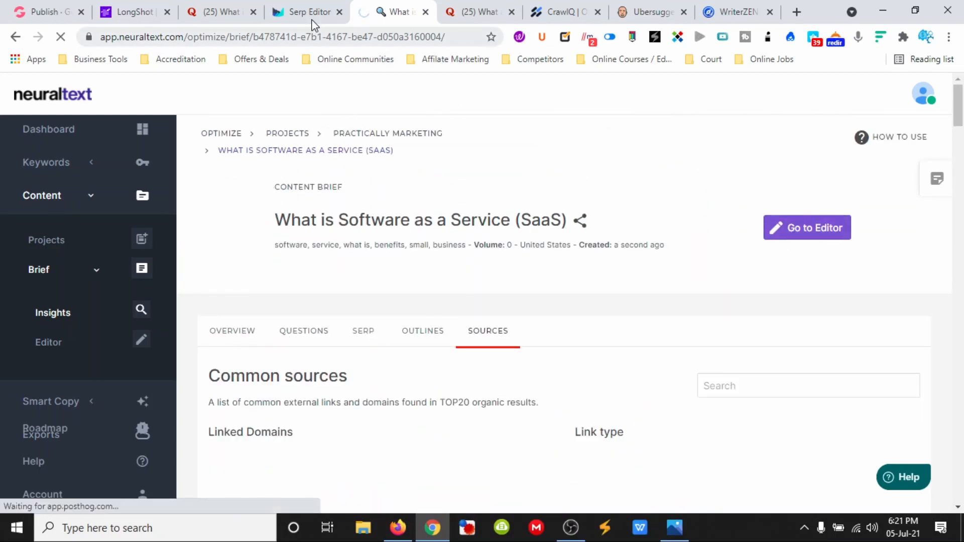
Step: Switch to the Outranking document and format the text under question 5 as a Paragraph
left_click(309, 14)
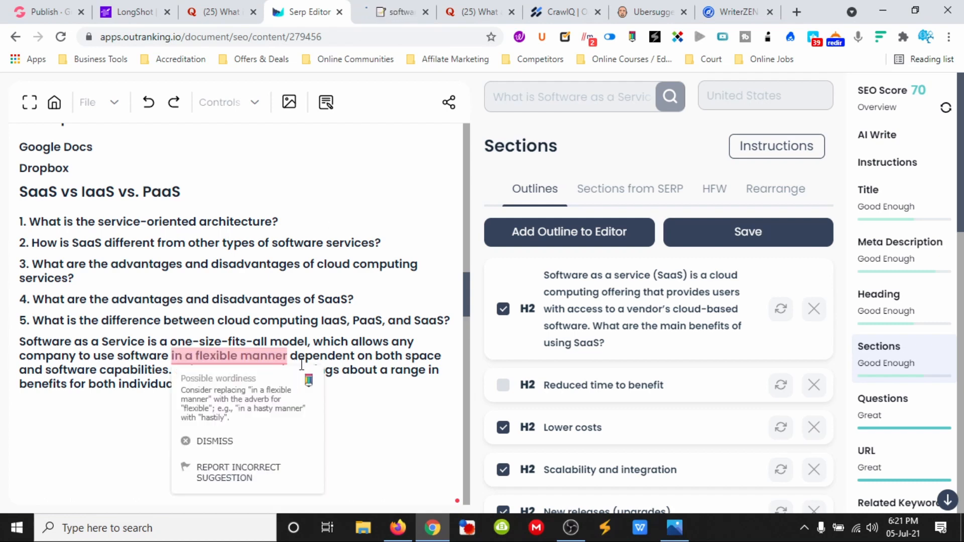
left_click_drag(312, 384, 20, 344)
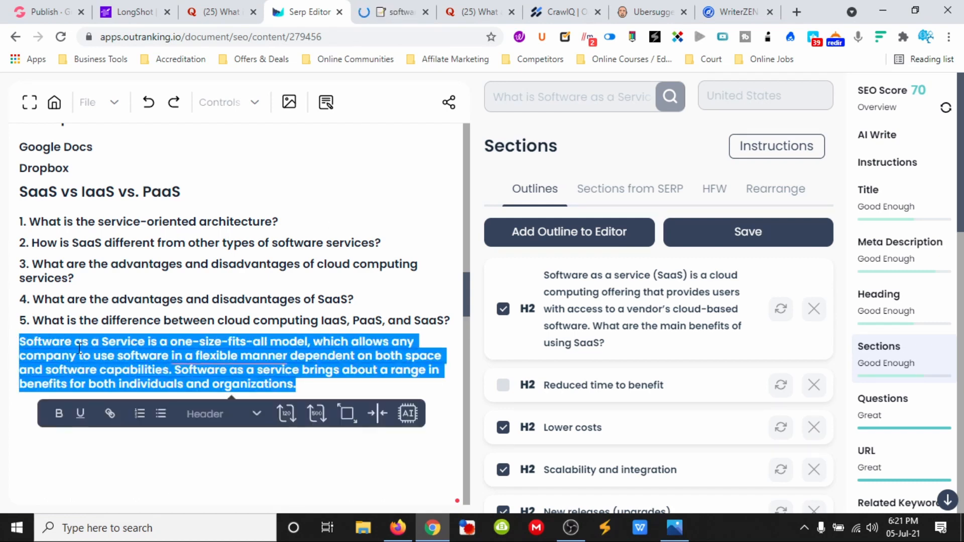
left_click(261, 413)
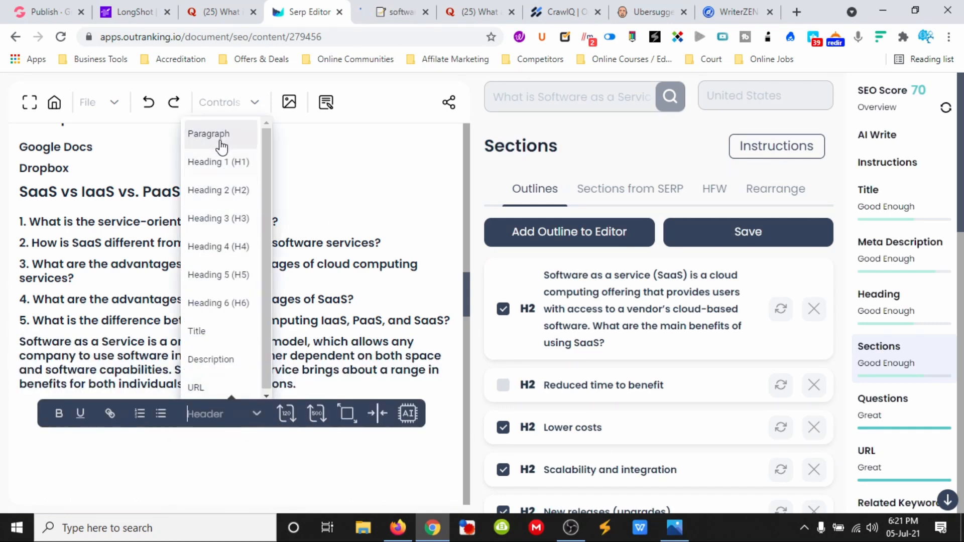
left_click(221, 144)
left_click(181, 395)
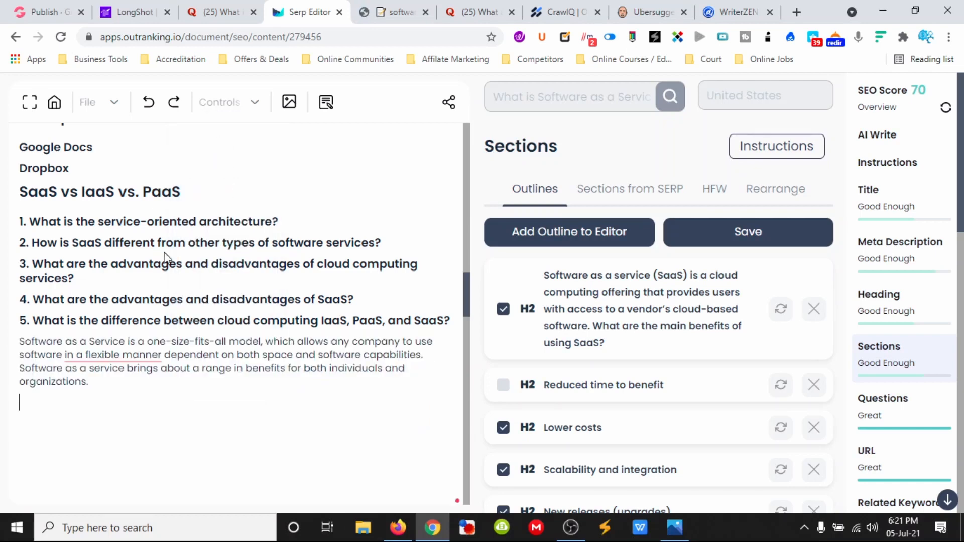
Step: Expand the "SaaS vs IaaS vs. PaaS" heading and the question "How is SaaS different from other types of software services?" with AI
left_click_drag(180, 192, 18, 192)
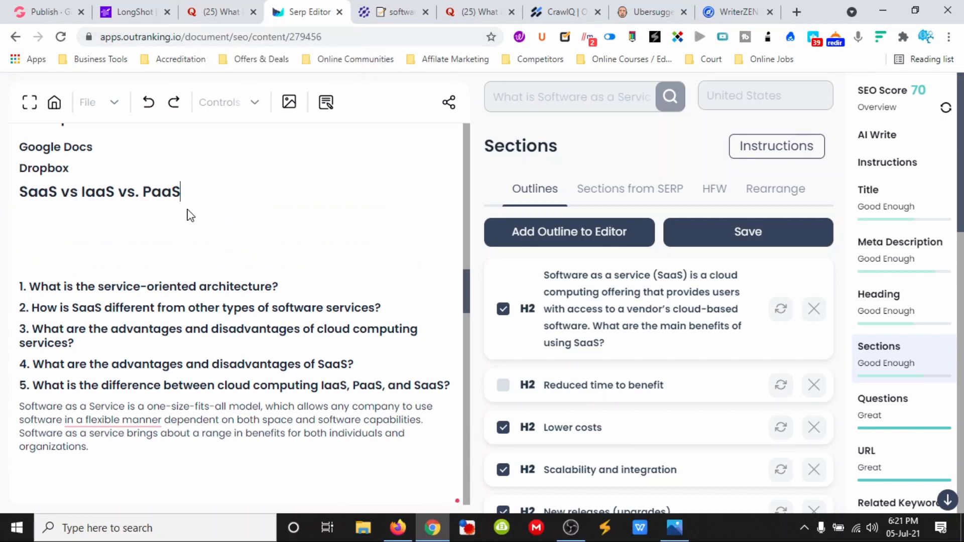
left_click(149, 220)
left_click_drag(377, 307, 32, 307)
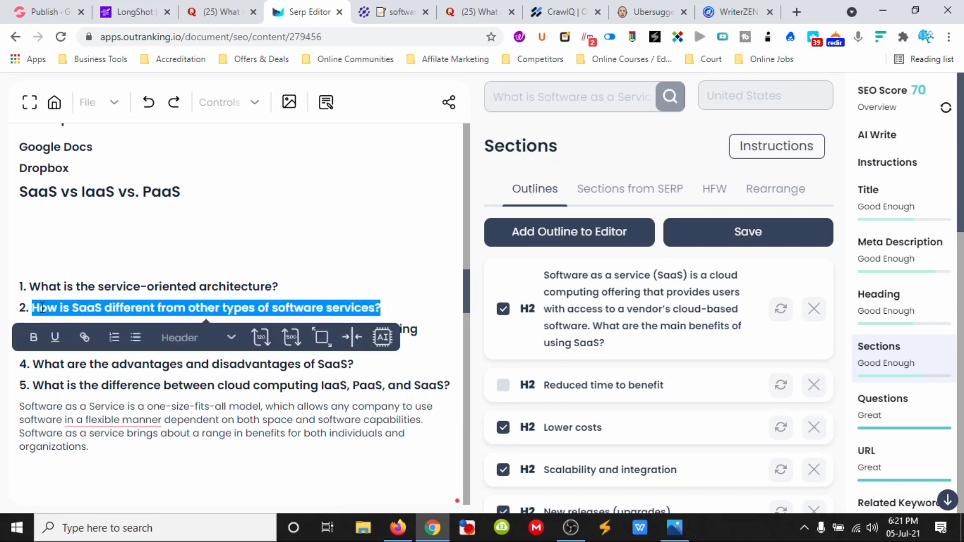
left_click(320, 338)
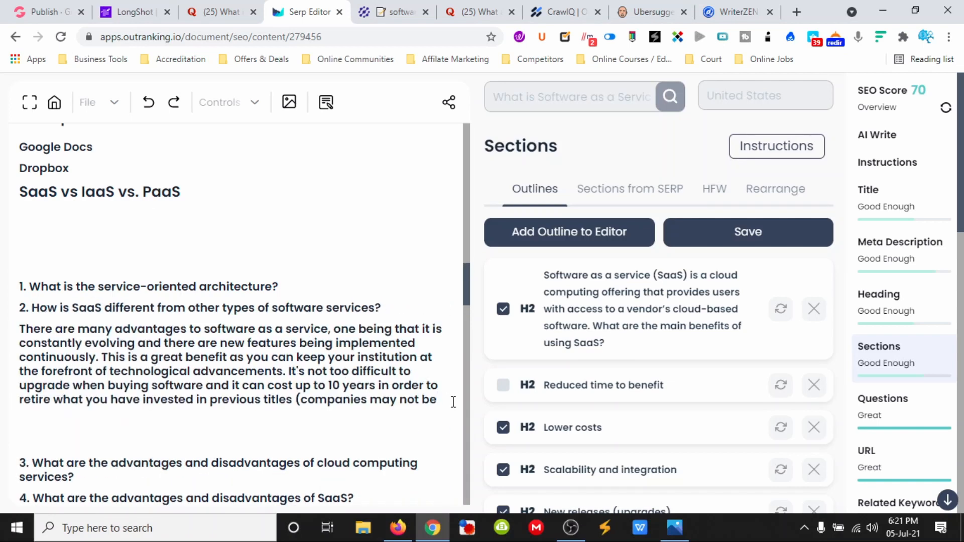
Step: Format the generated answer under question 2 as a Paragraph
left_click_drag(445, 399, 21, 333)
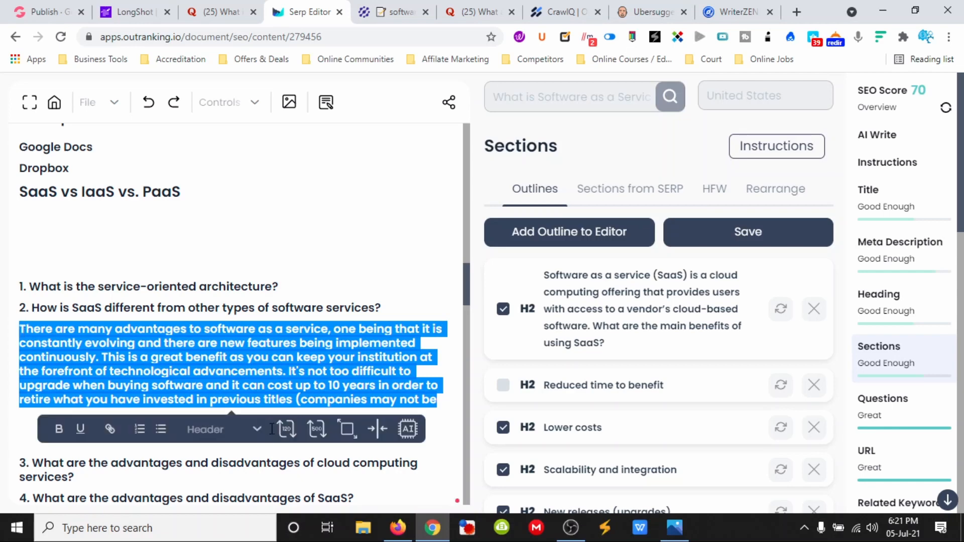
left_click(258, 430)
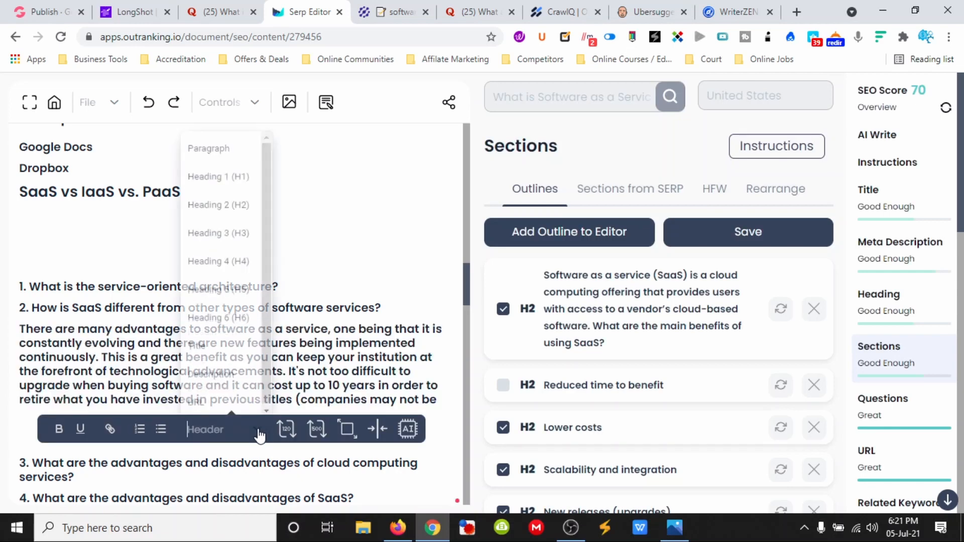
left_click(222, 152)
left_click(191, 405)
Step: Expand question 3 on the advantages and disadvantages of cloud computing services with AI, and format the generated answer as a Paragraph
scroll(189, 407, "down", 3)
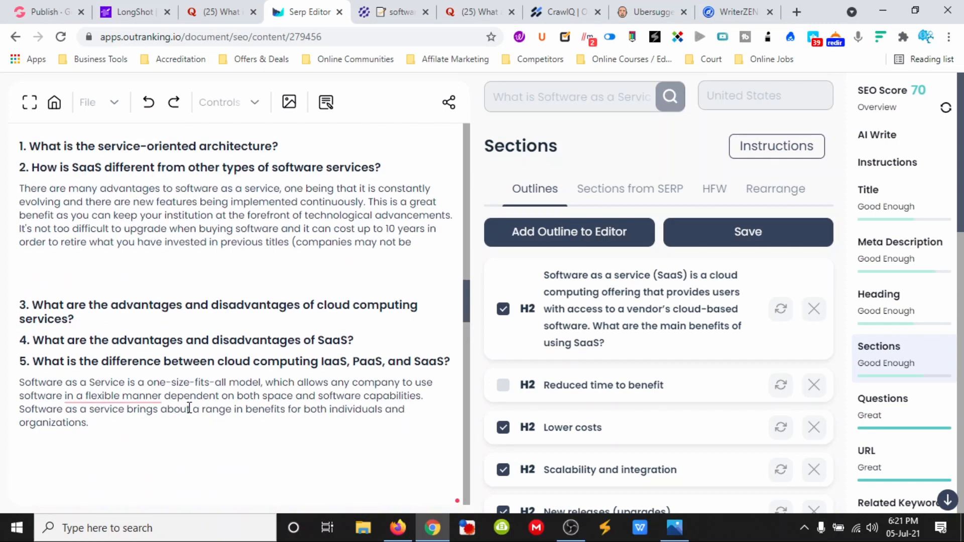
left_click_drag(102, 309, 39, 303)
left_click(89, 306)
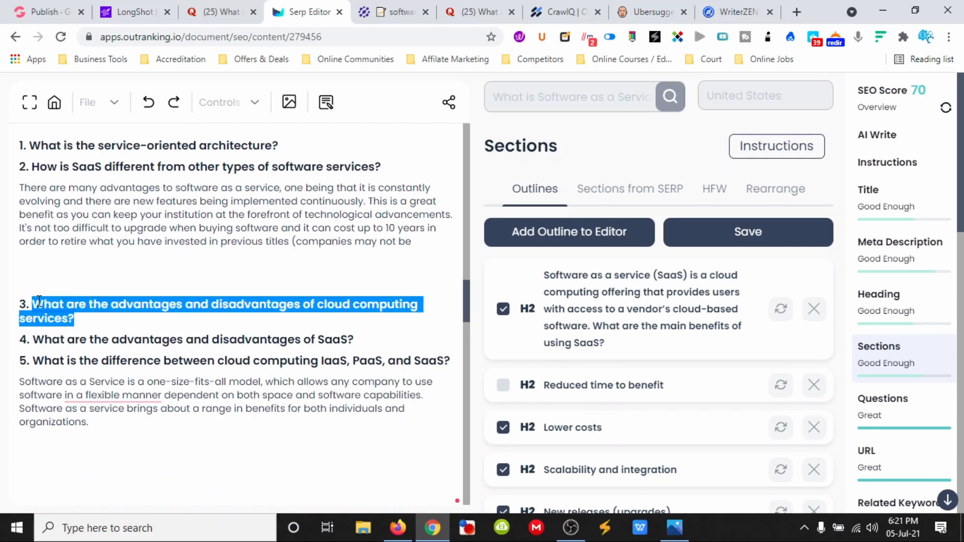
left_click(333, 347)
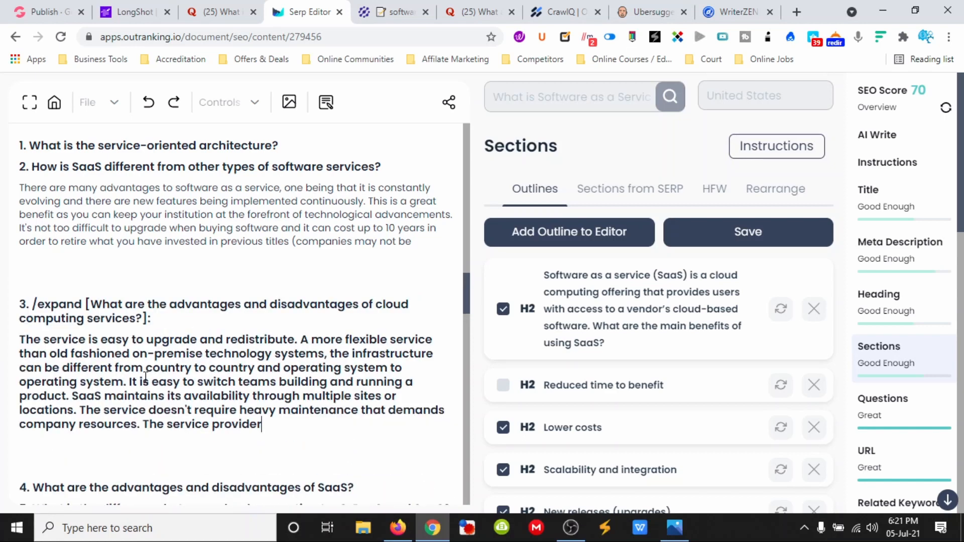
left_click_drag(274, 423, 19, 344)
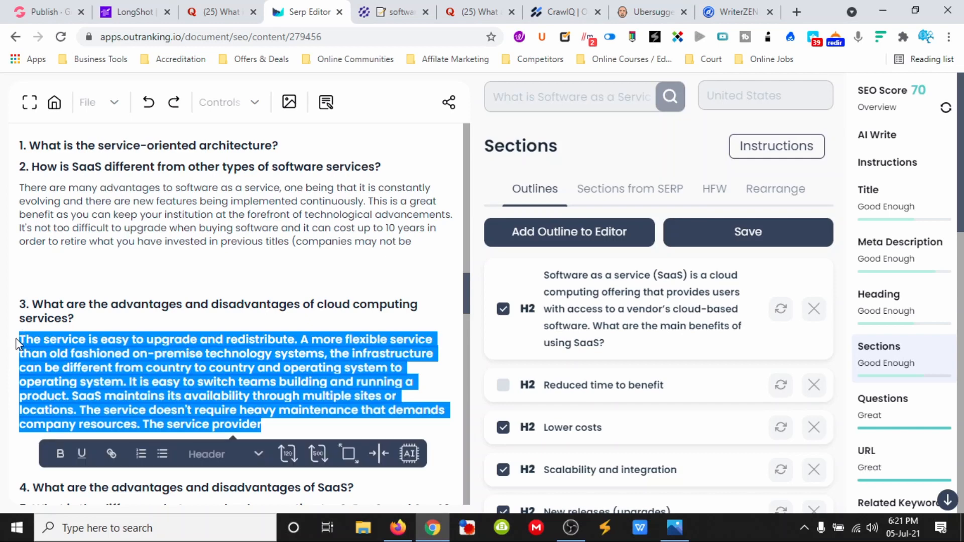
left_click(258, 453)
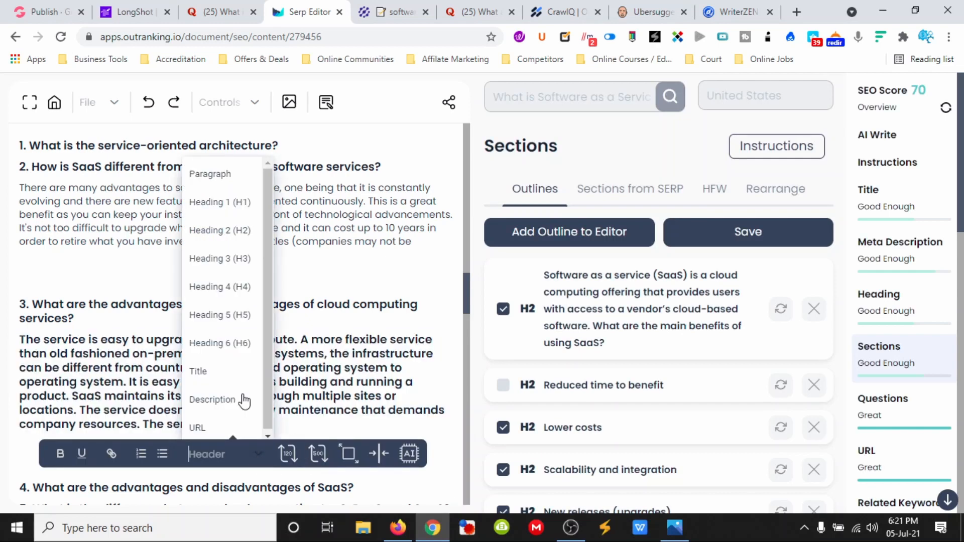
left_click(216, 185)
left_click(223, 429)
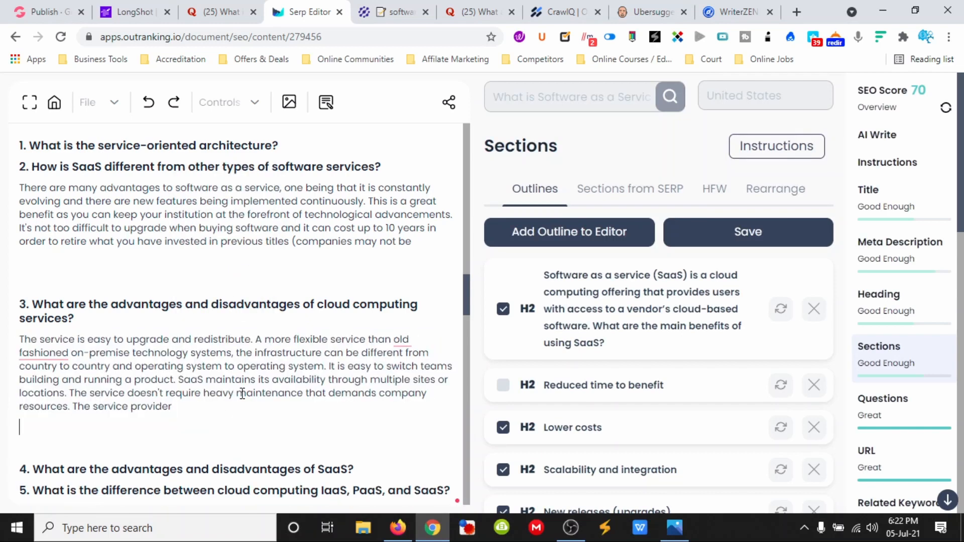
Step: Refresh the SEO score and check the step-by-step instructions, including Step 3, Create a Meta Description
left_click(947, 108)
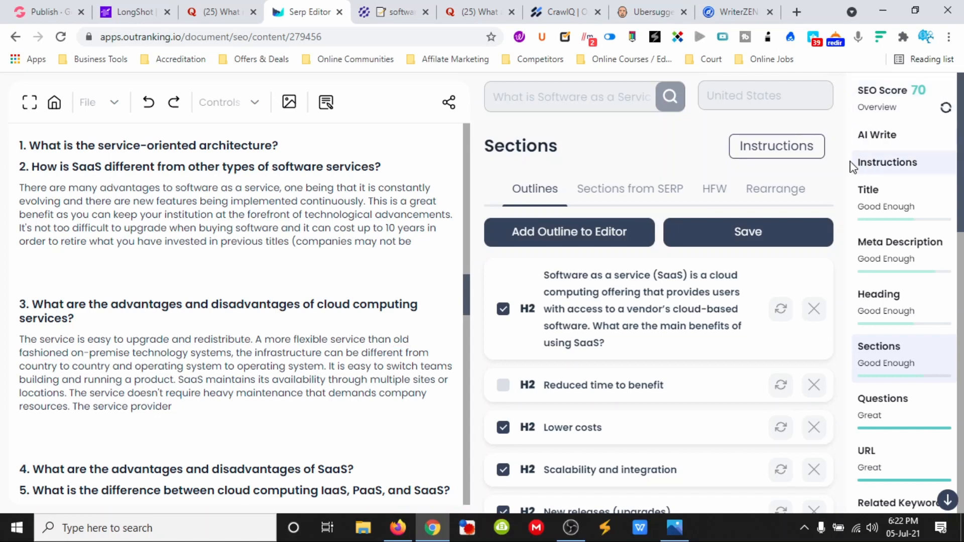
left_click(778, 151)
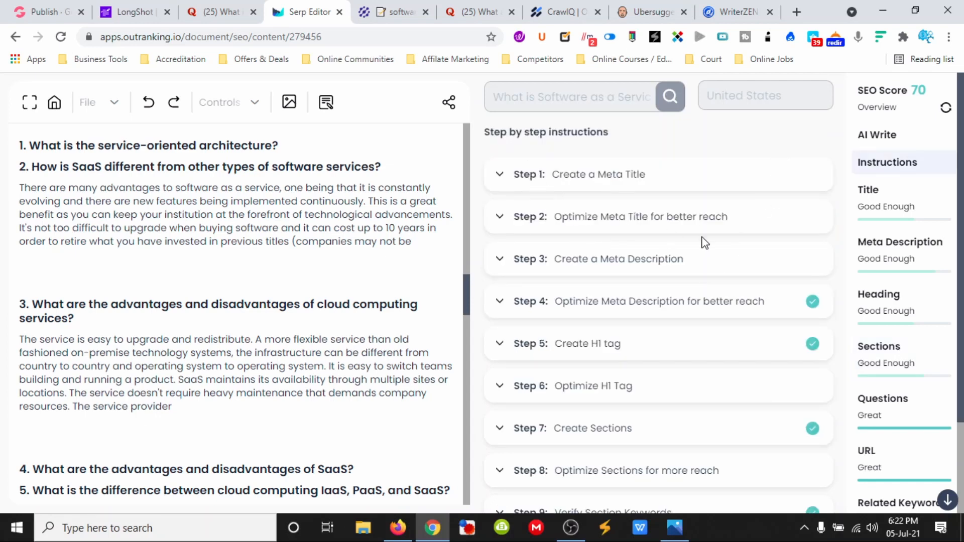
left_click(600, 260)
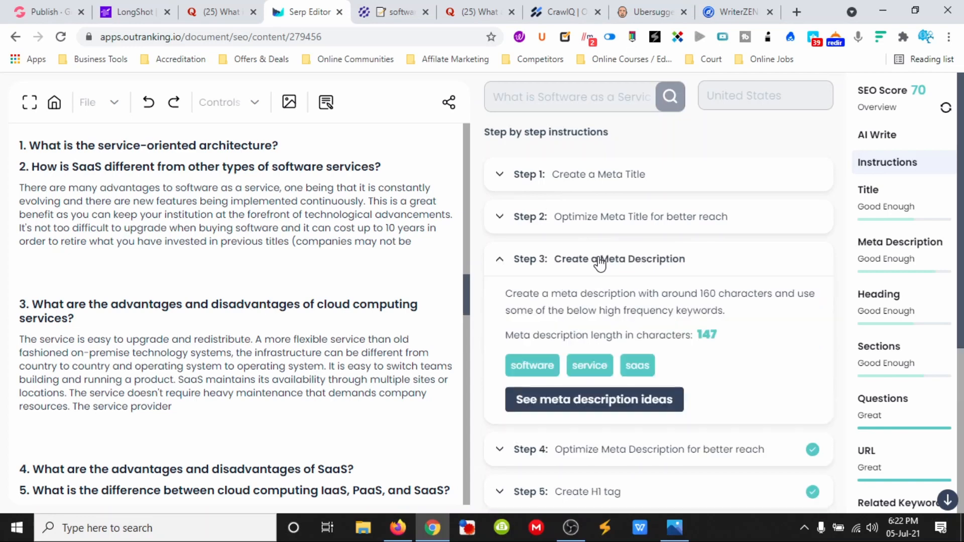
left_click(600, 260)
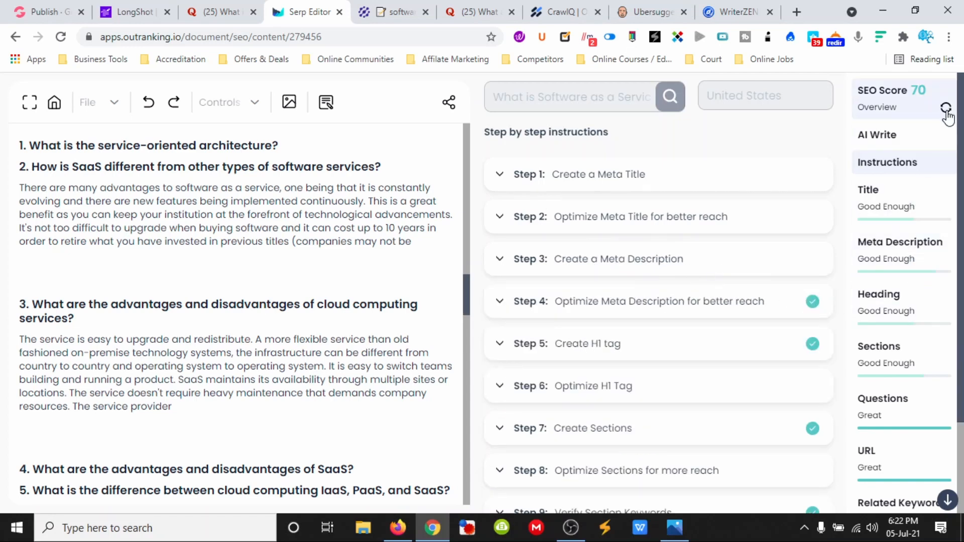
Step: Switch to the LongShot blog draft and go to the section "What are the benefits of using Software as a Service?"
left_click(225, 12)
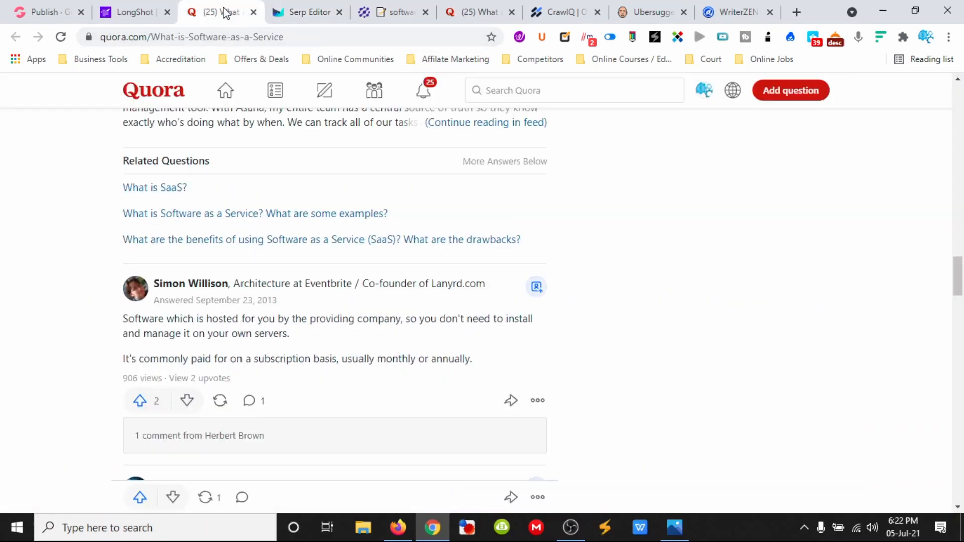
left_click(134, 12)
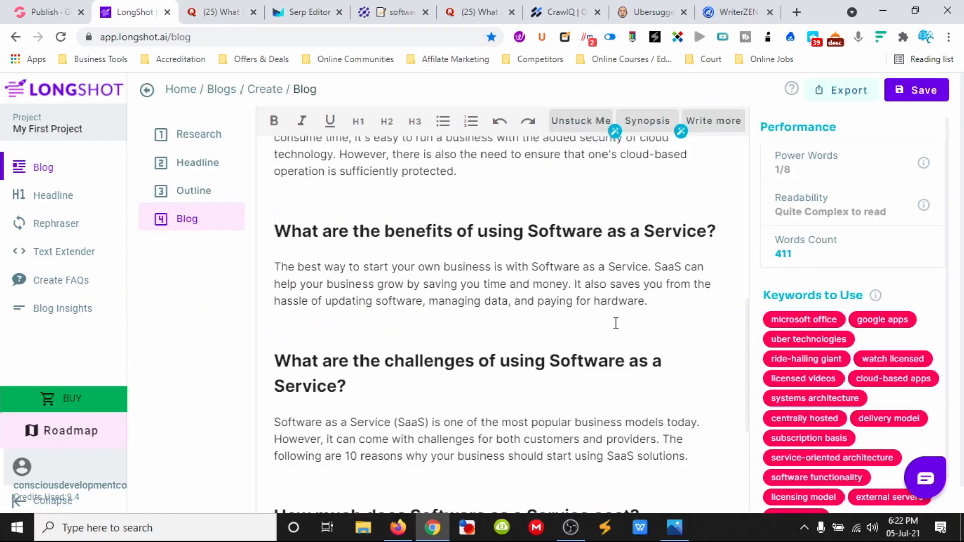
scroll(615, 323, "down", 3)
scroll(615, 322, "up", 9)
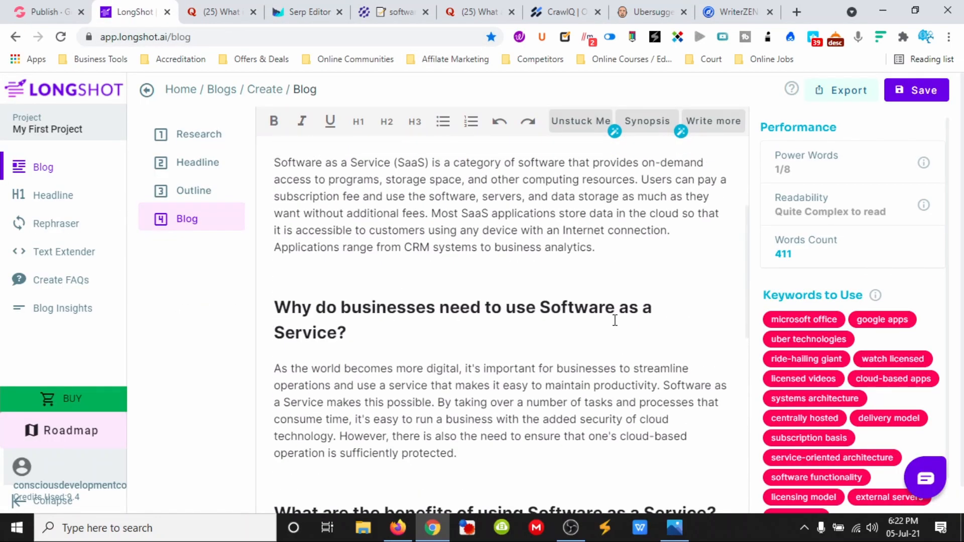
scroll(615, 319, "down", 5)
left_click_drag(647, 301, 279, 268)
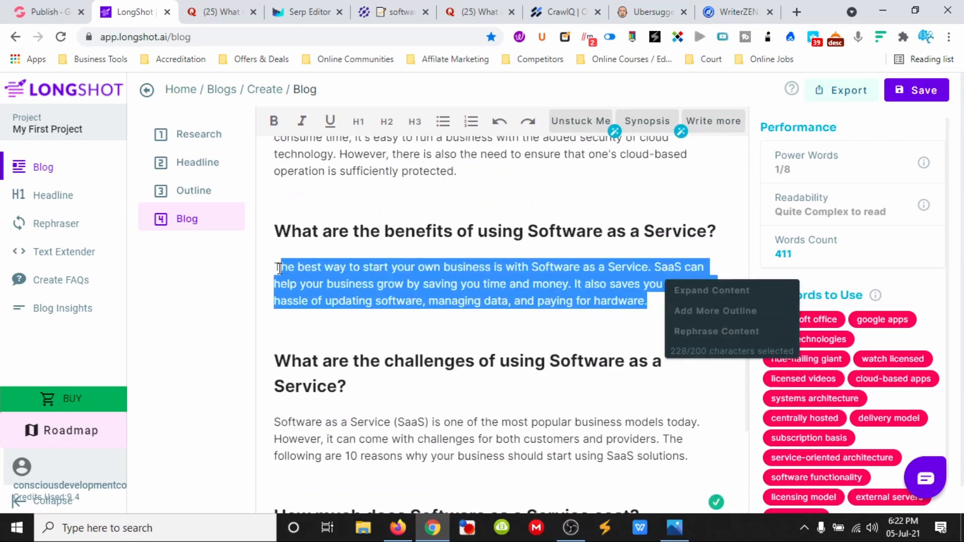
left_click(712, 292)
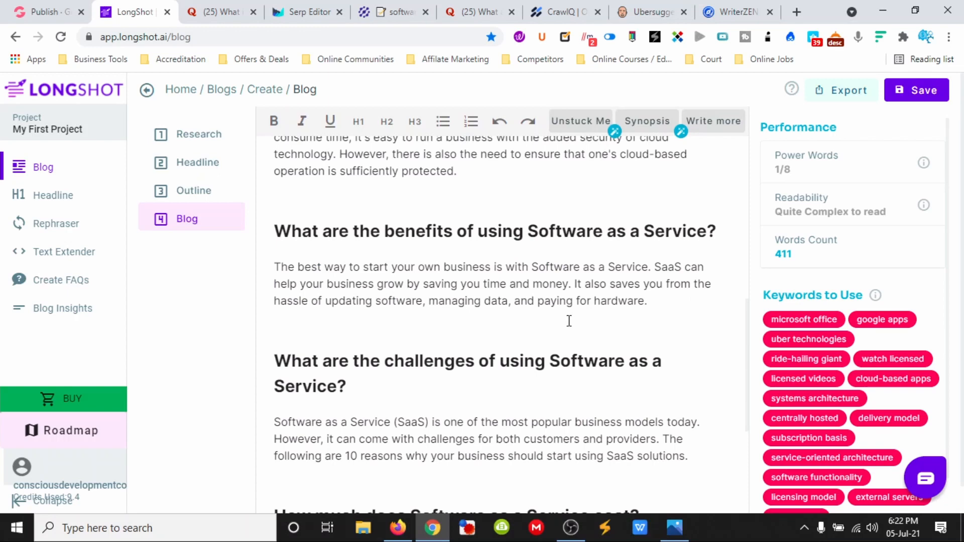
left_click_drag(670, 301, 275, 271)
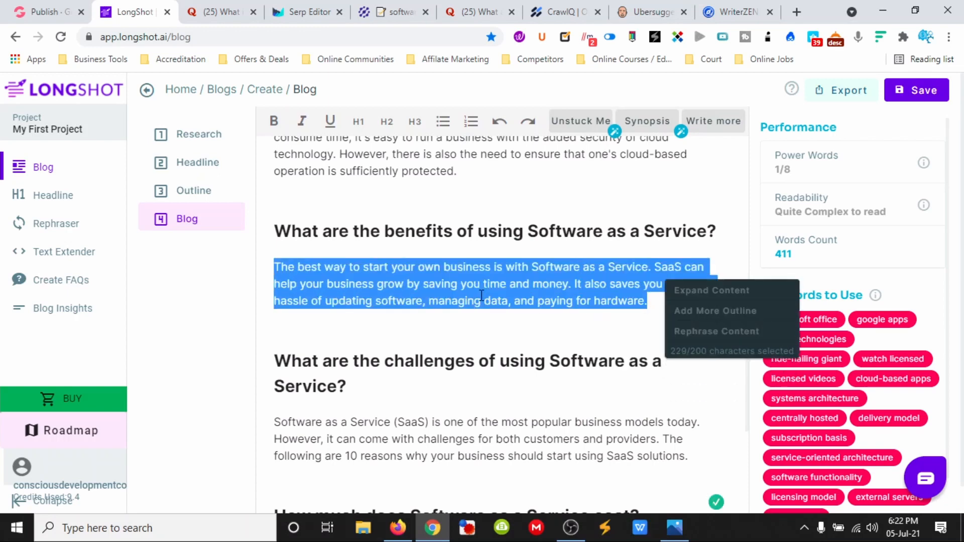
left_click(599, 296)
Step: Expand the benefits text from "SaaS can help your business grow" to the end of its paragraph with AI
left_click_drag(647, 301, 654, 267)
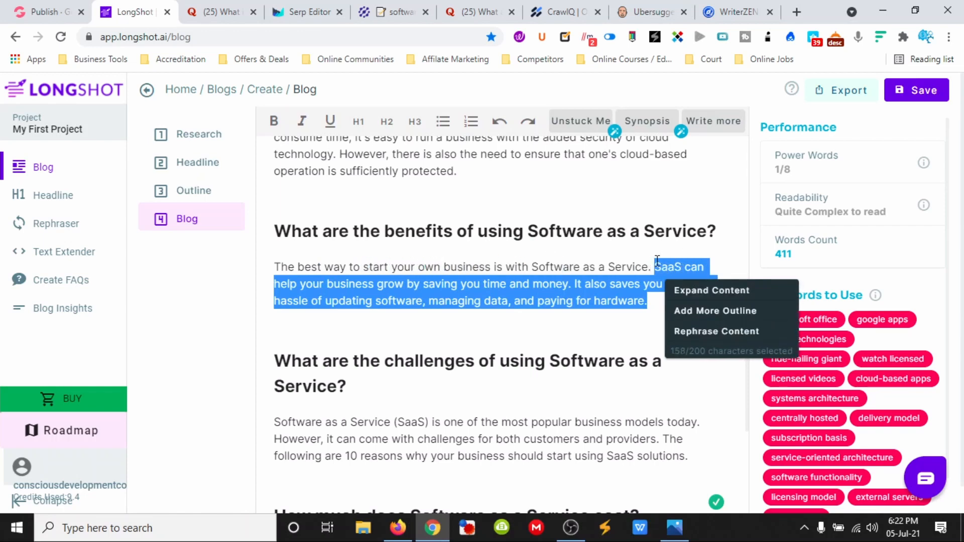
left_click(686, 290)
scroll(521, 361, "down", 3)
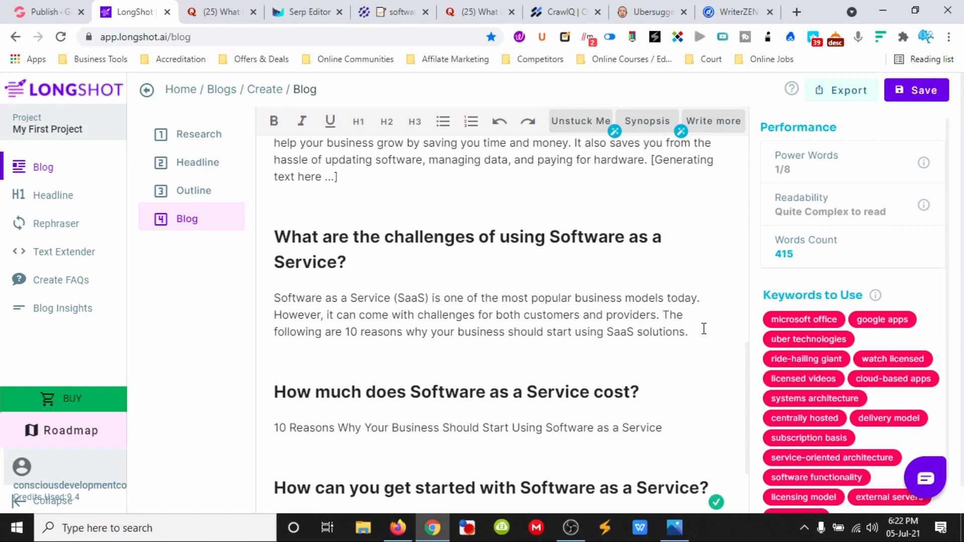
left_click_drag(591, 322, 276, 297)
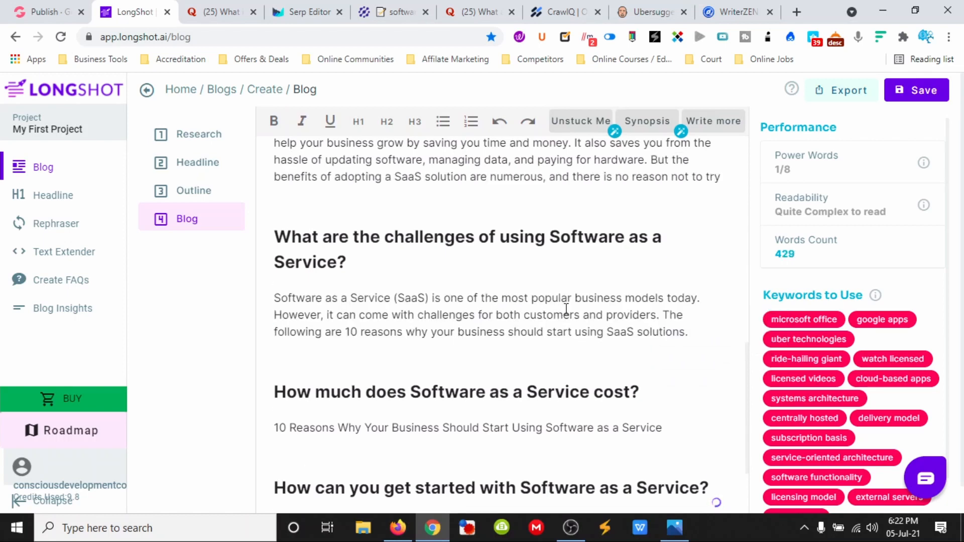
scroll(578, 300, "up", 3)
scroll(590, 348, "down", 3)
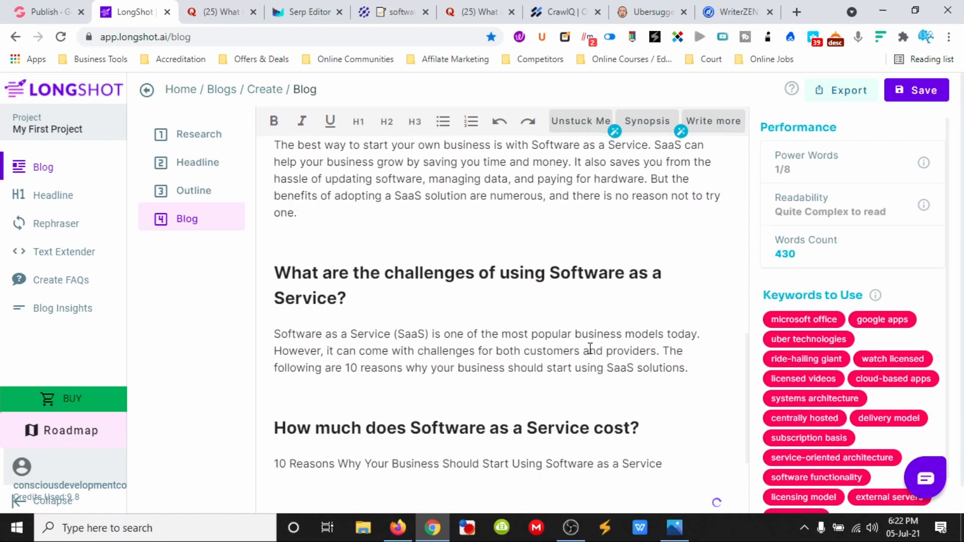
left_click_drag(696, 352, 275, 318)
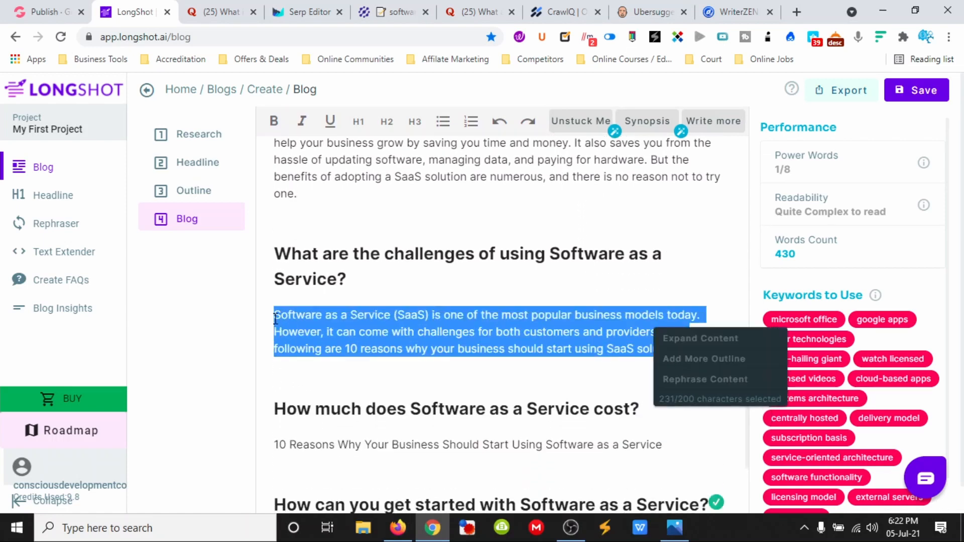
left_click(552, 350)
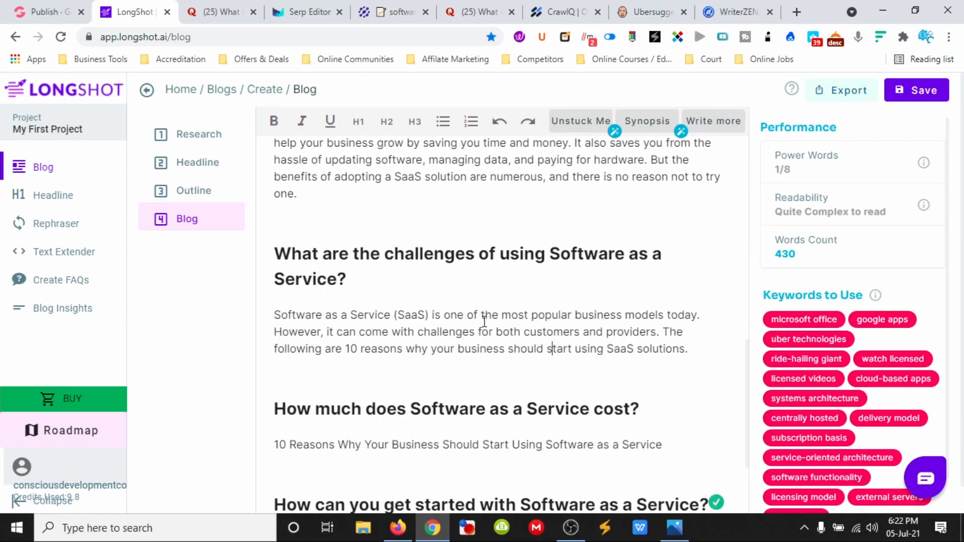
left_click_drag(401, 315, 677, 351)
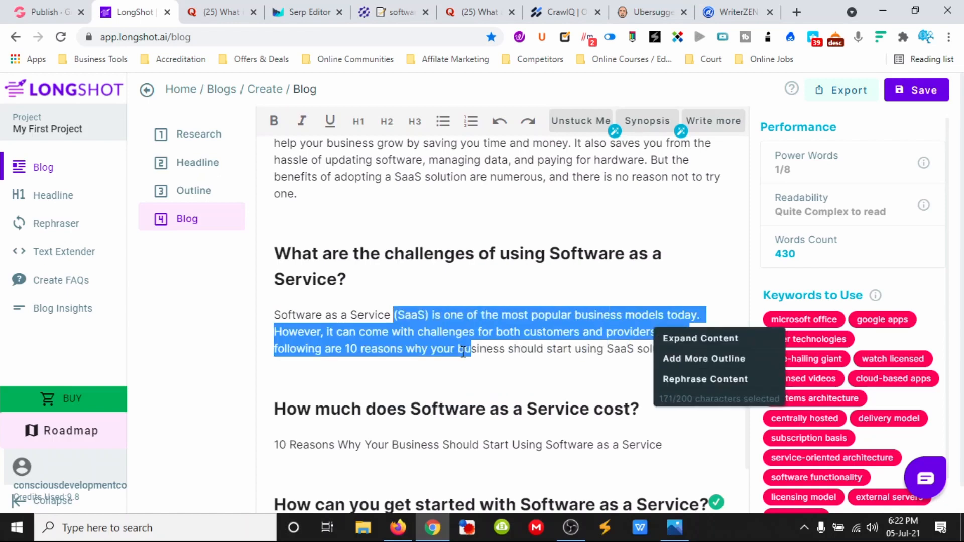
left_click(401, 334)
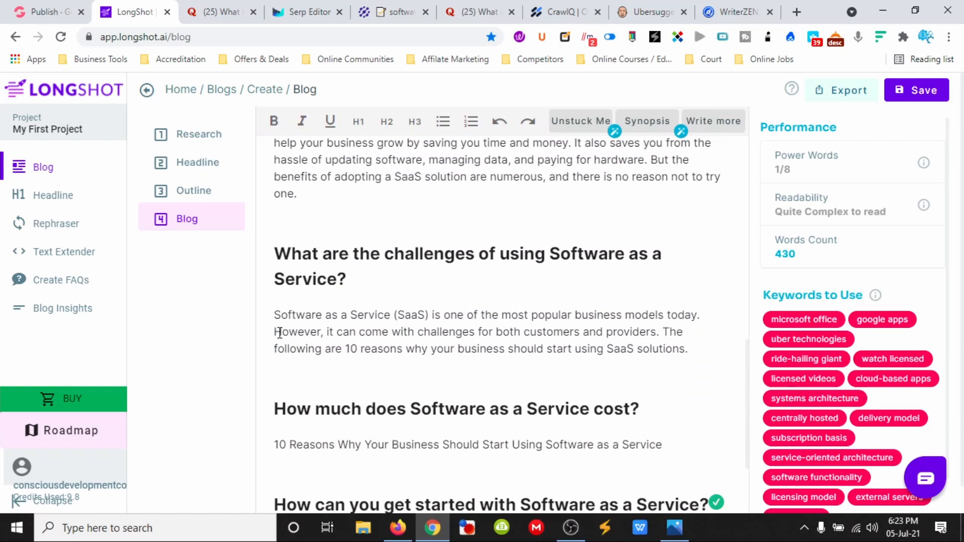
Step: Expand the text starting at "However, it can come with challenges" under the SaaS challenges heading with AI
left_click_drag(279, 333, 631, 351)
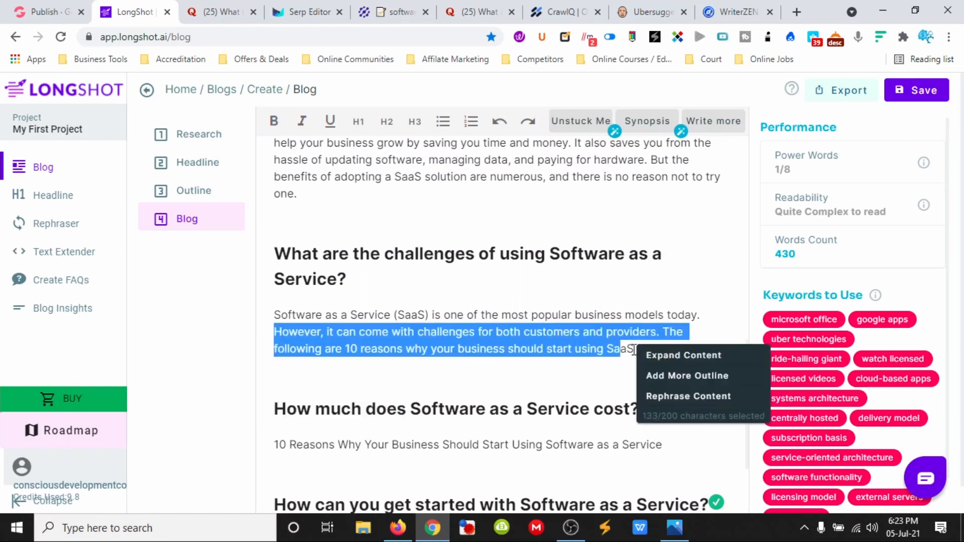
left_click(686, 356)
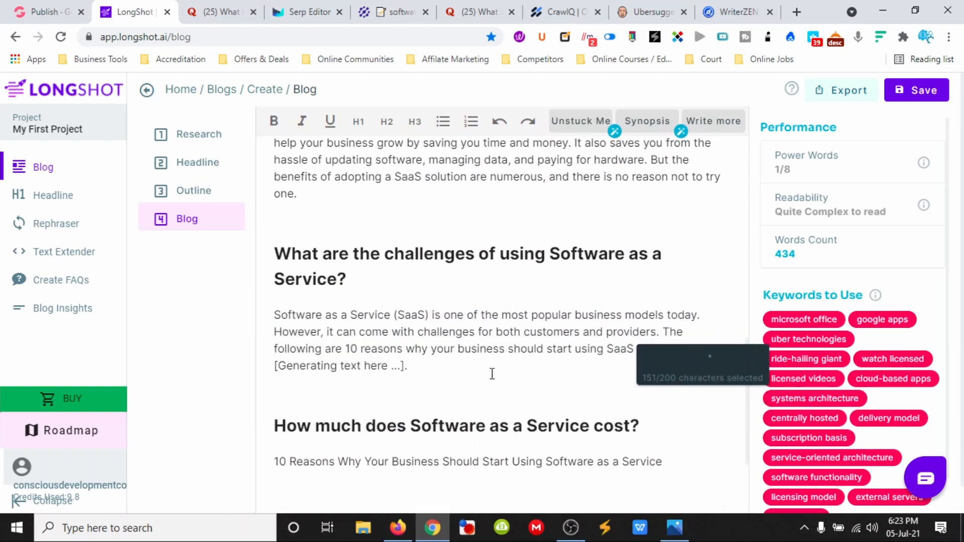
scroll(493, 374, "down", 3)
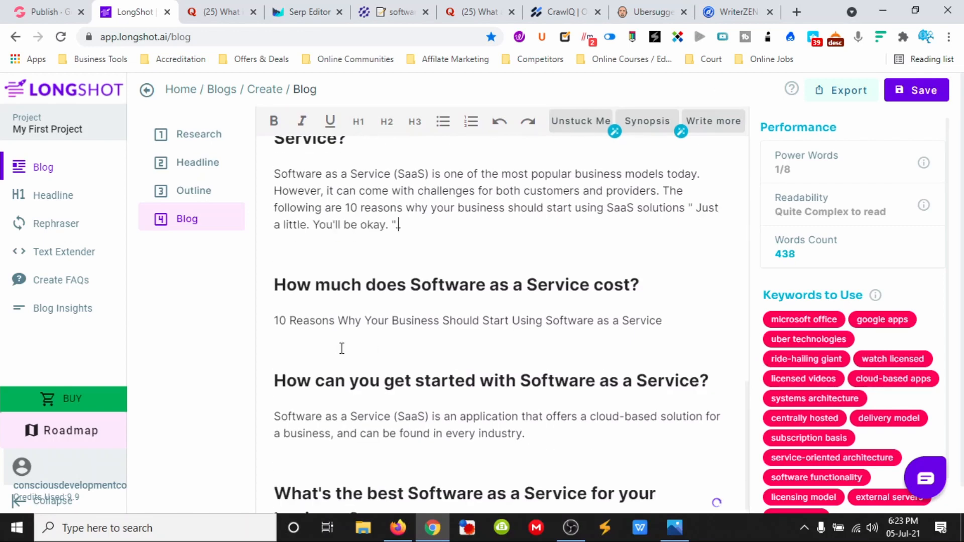
scroll(452, 377, "up", 3)
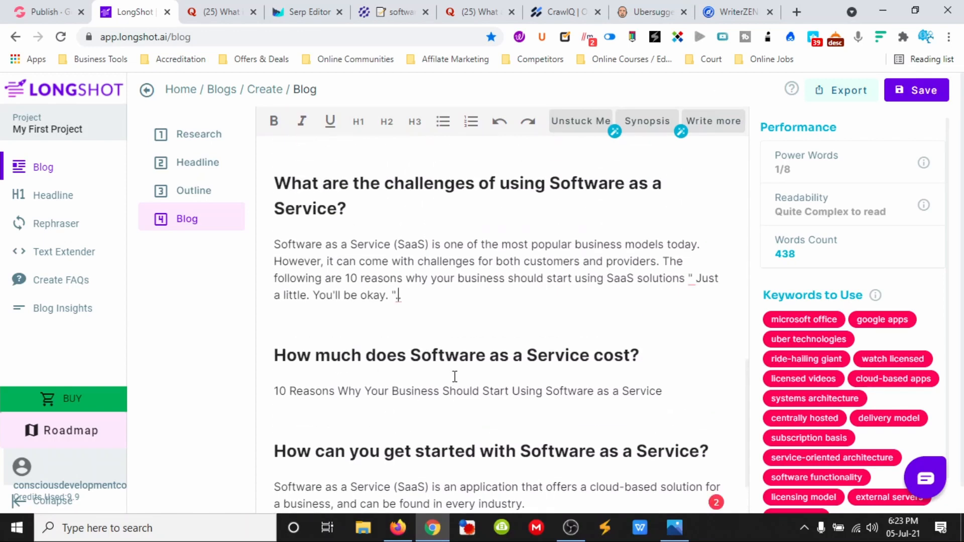
Step: Expand the paragraph under "How can you get started with Software as a Service?" with AI and read the generated text
scroll(452, 389, "down", 2)
scroll(427, 294, "down", 1)
scroll(373, 297, "down", 1)
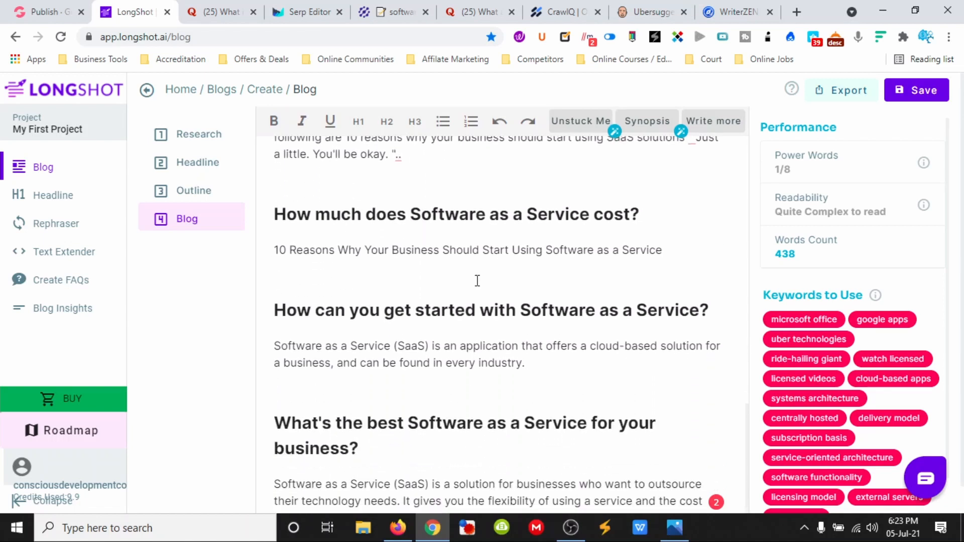
scroll(463, 274, "down", 1)
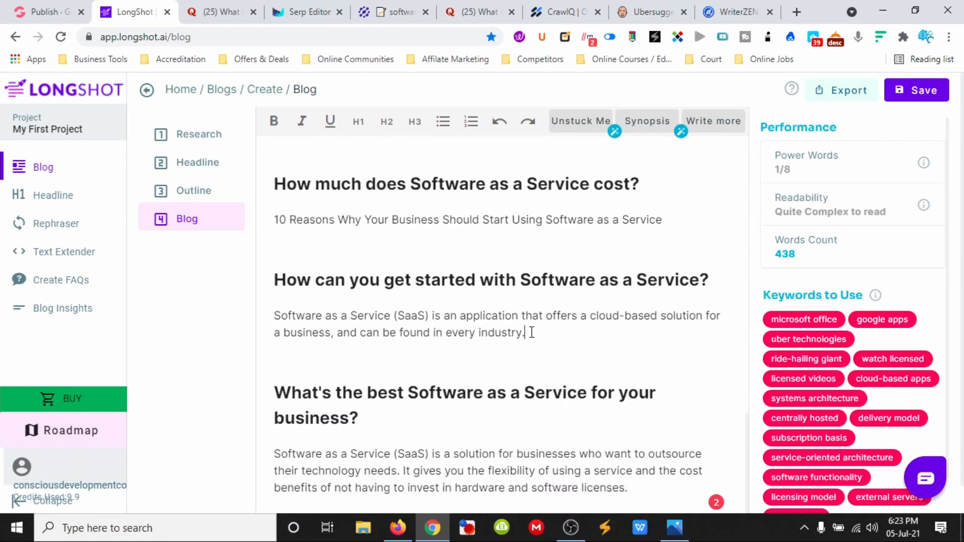
left_click_drag(531, 333, 275, 316)
left_click(704, 337)
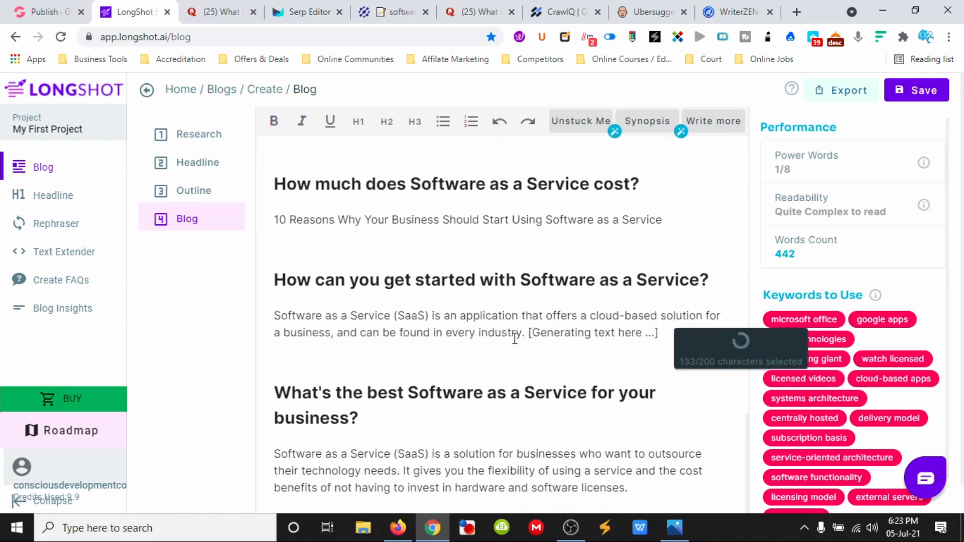
scroll(550, 314, "down", 1)
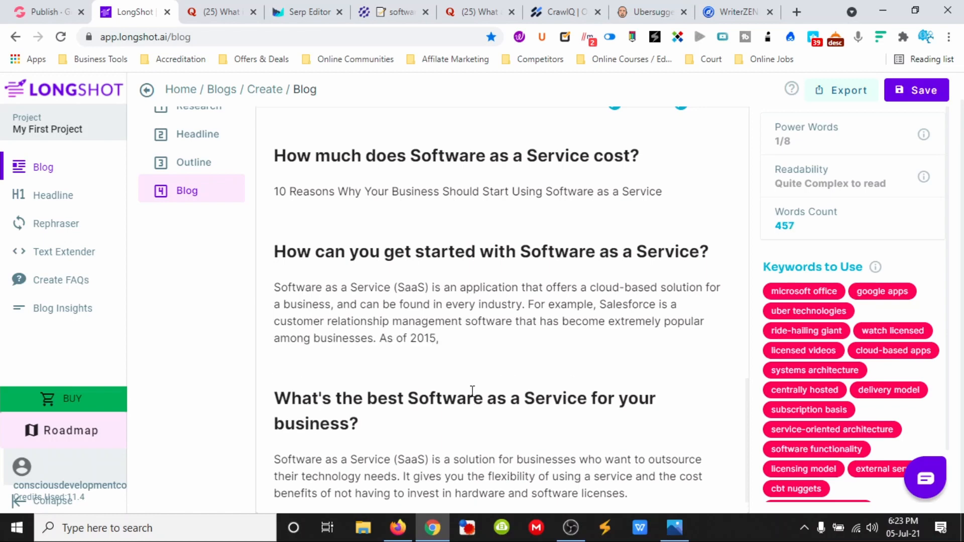
scroll(473, 392, "down", 1)
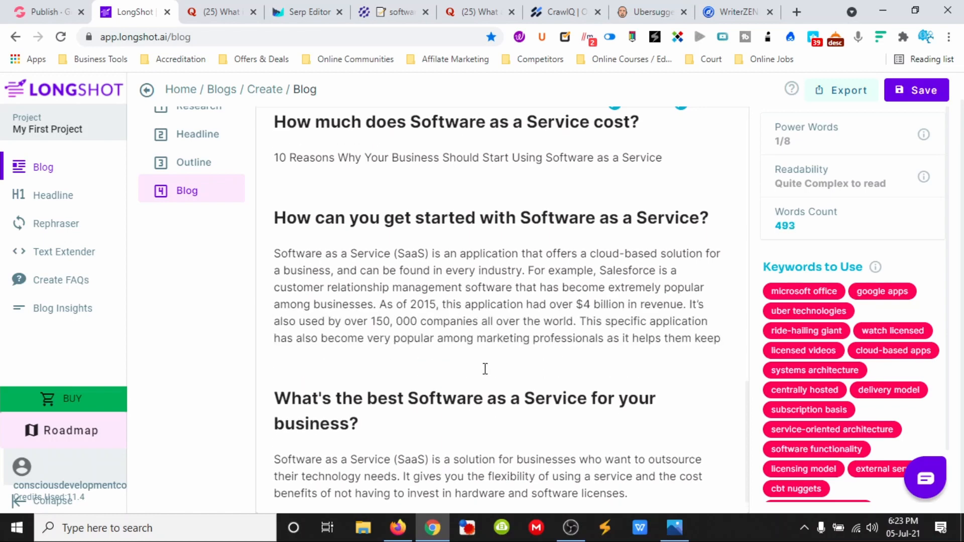
scroll(485, 369, "down", 1)
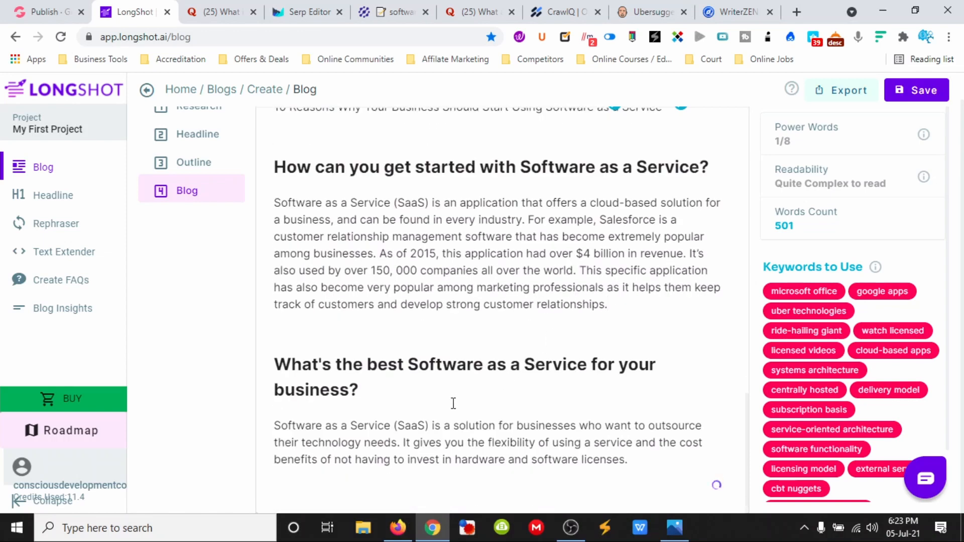
triple_click(543, 457)
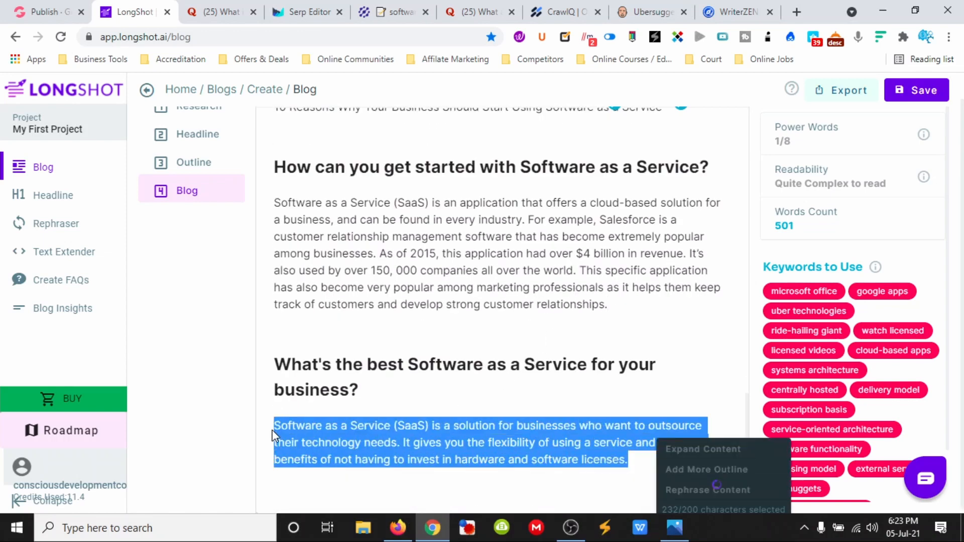
left_click_drag(629, 460, 377, 435)
left_click(392, 442)
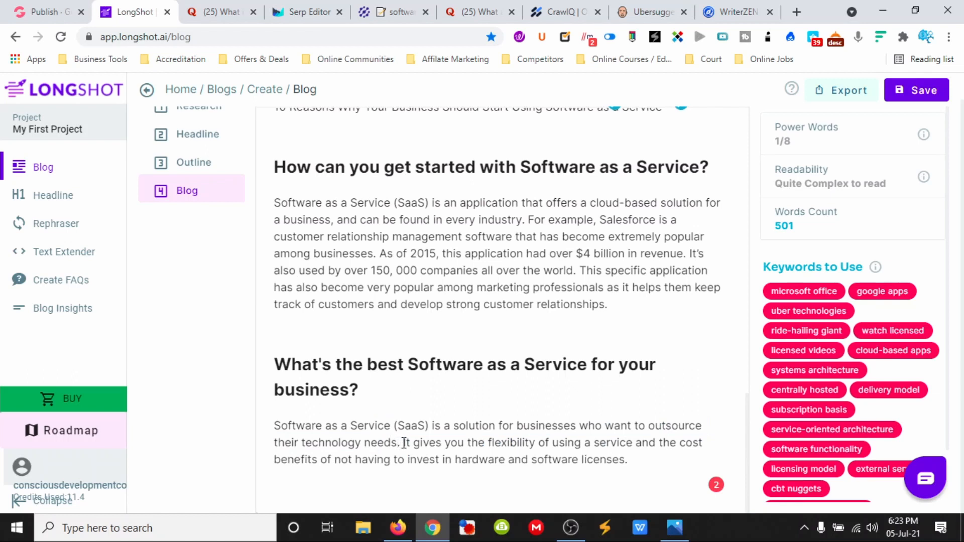
left_click_drag(402, 444, 324, 425)
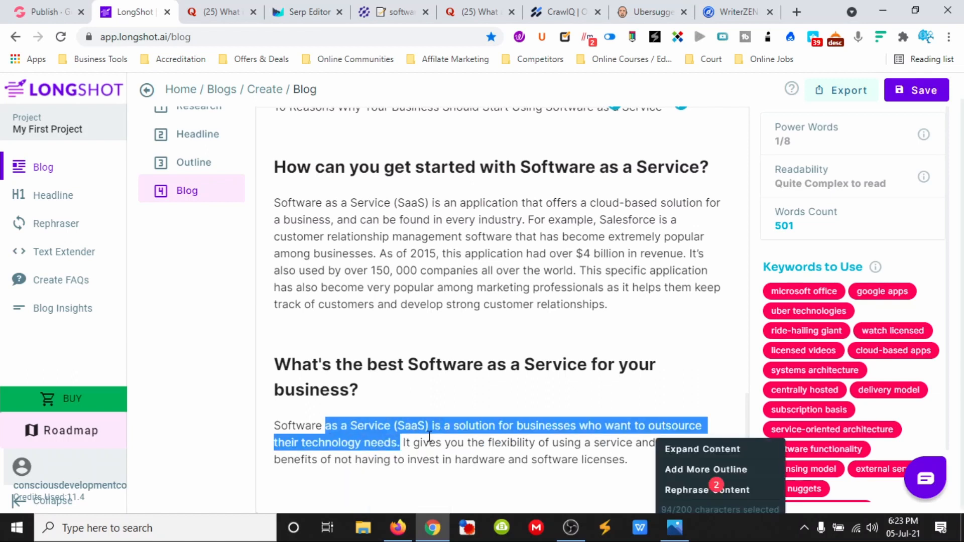
left_click(464, 443)
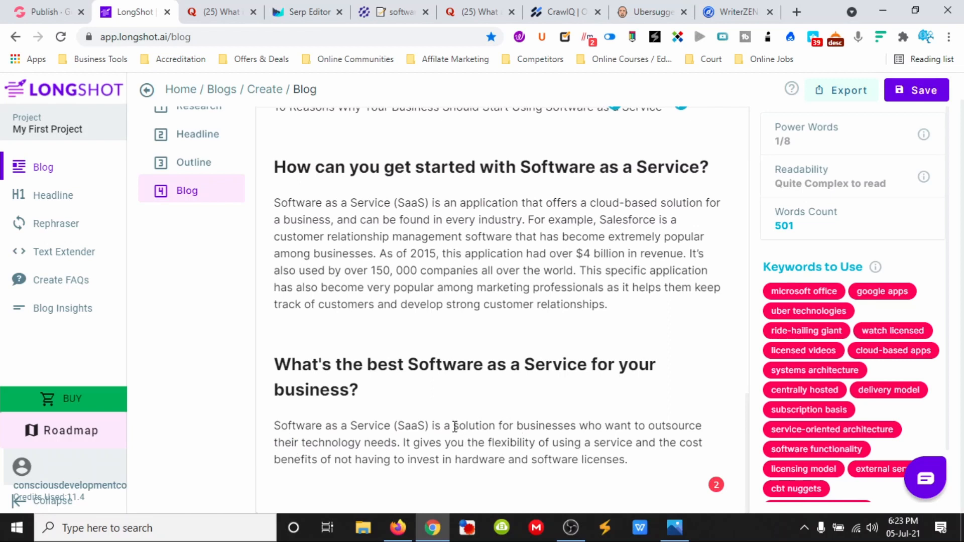
Step: Expand the text from "solution for businesses" to "software licenses" under "What's the best Software as a Service for your business?" with AI
left_click_drag(455, 427, 625, 460)
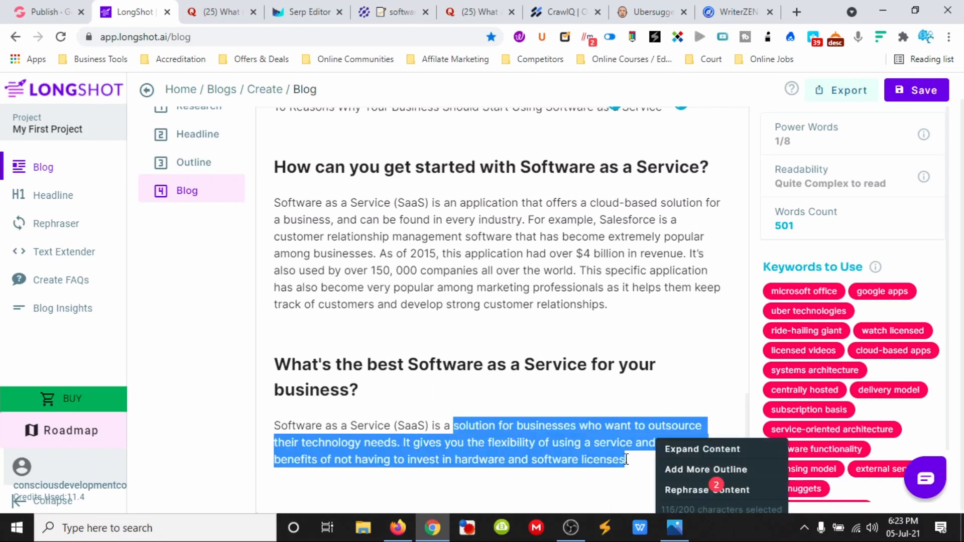
left_click(667, 450)
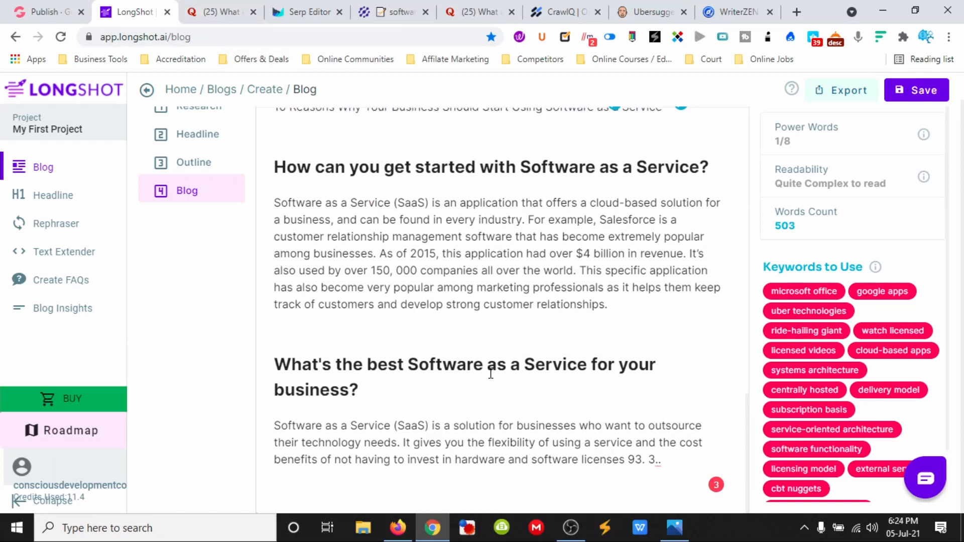
Step: Open nichesss.com in a new browser tab
left_click(797, 12)
type("nichesss")
key("Return")
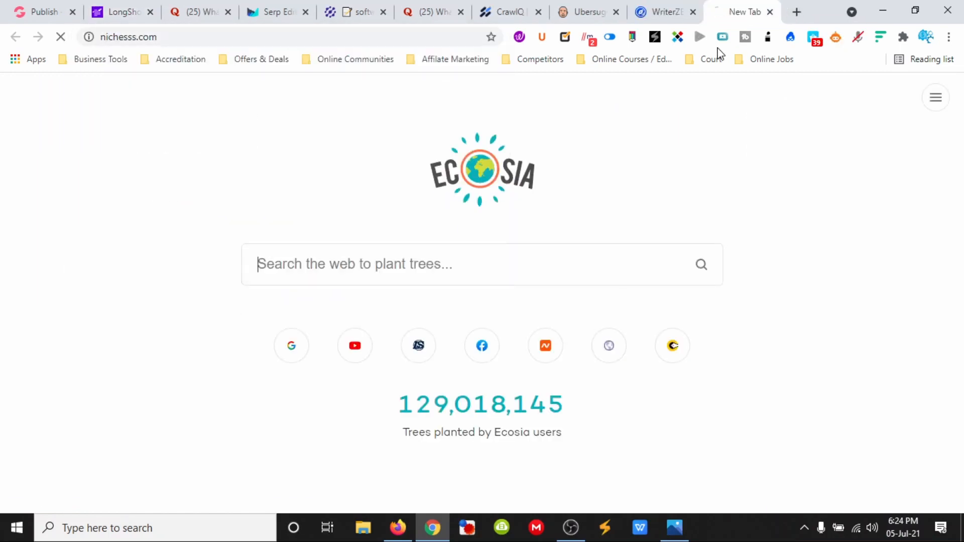
Step: Open closerscopy.com in a new browser tab
left_click(797, 13)
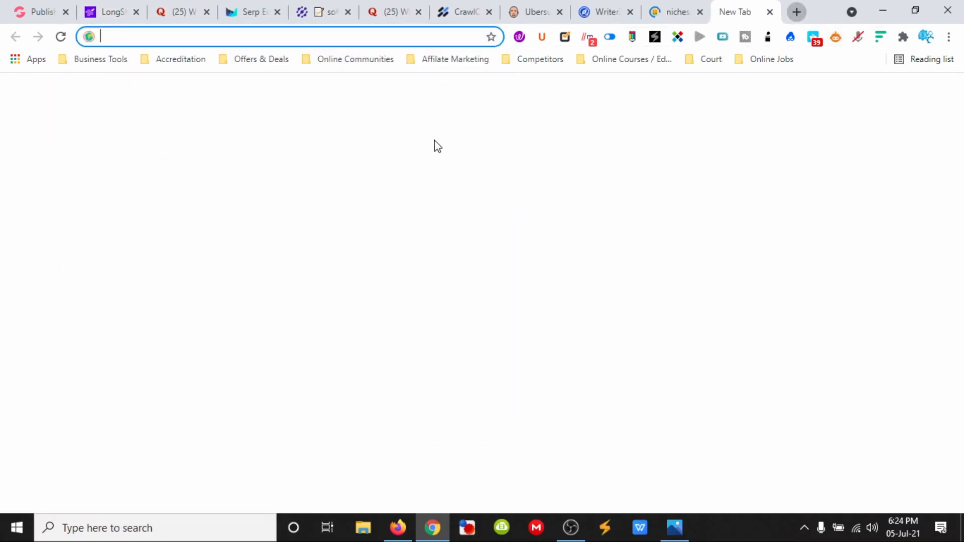
type("clo")
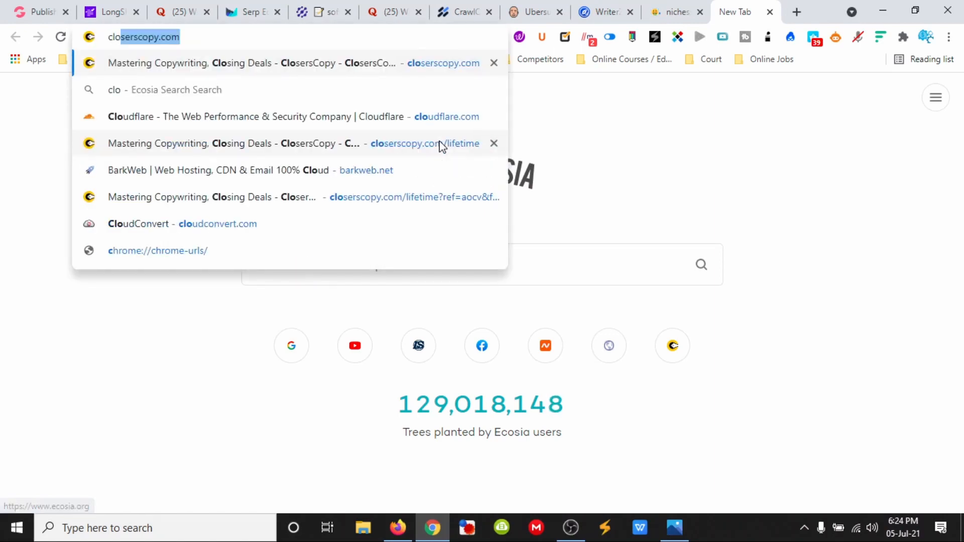
key("Return")
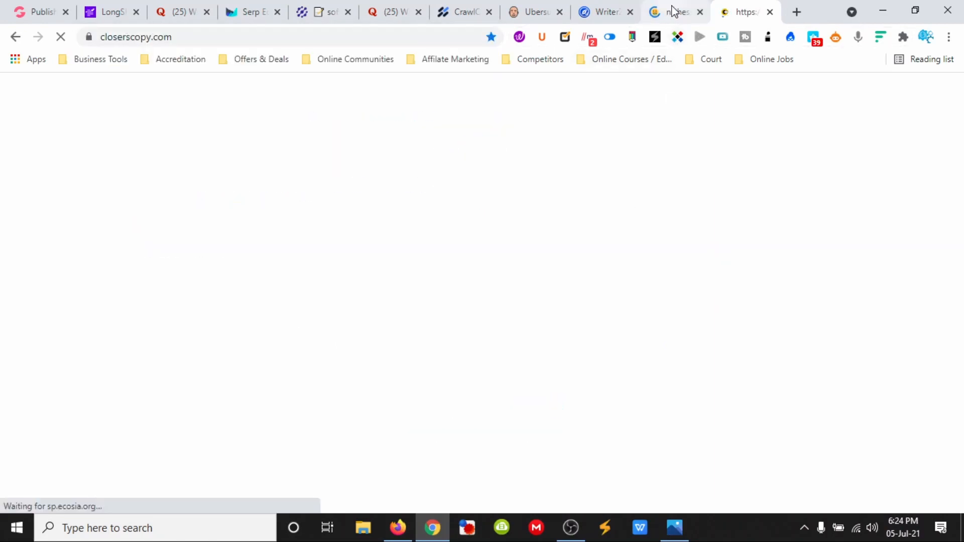
Step: Select the heading "What's the best Software as a Service for your business?" in the LongShot article
left_click(674, 11)
left_click(107, 15)
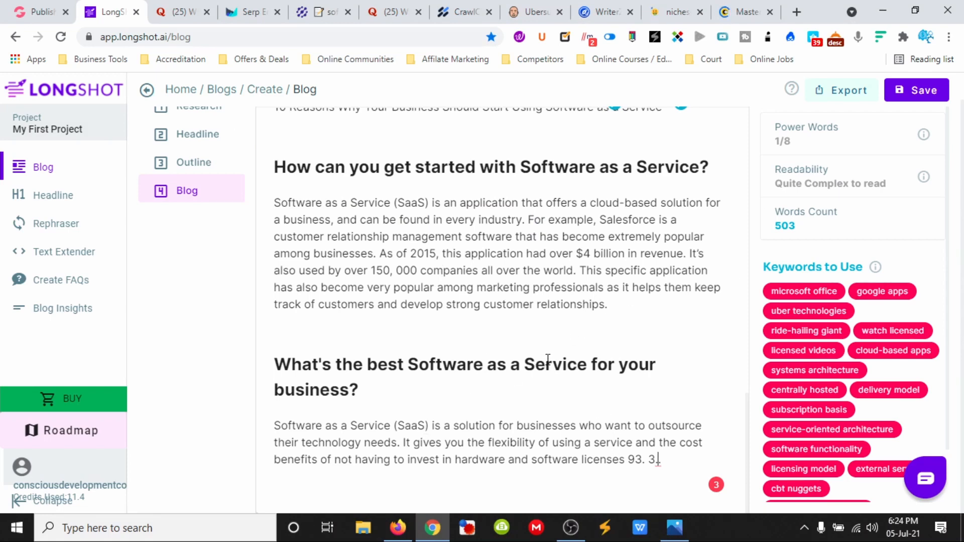
left_click_drag(359, 390, 274, 364)
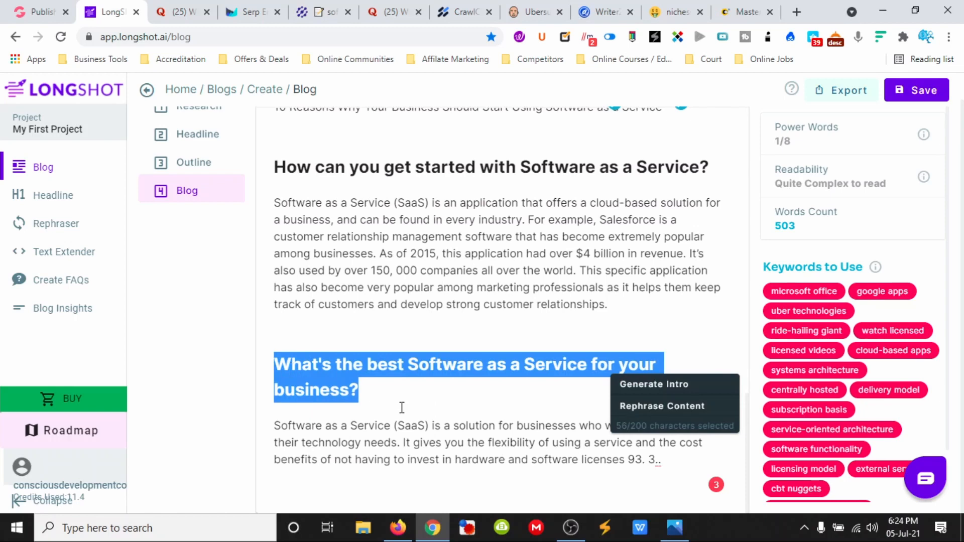
Step: Sign out of the current ClosersCopy account
left_click(675, 12)
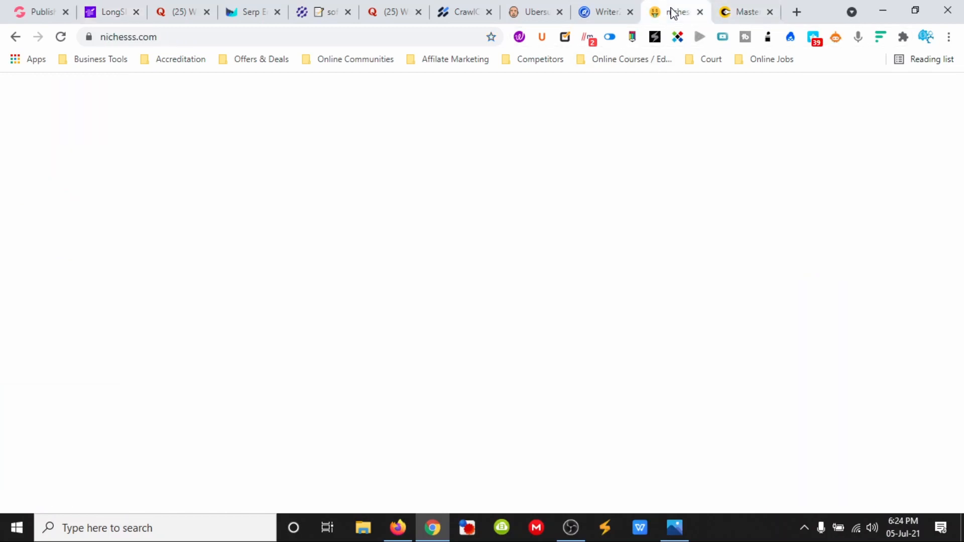
left_click(739, 10)
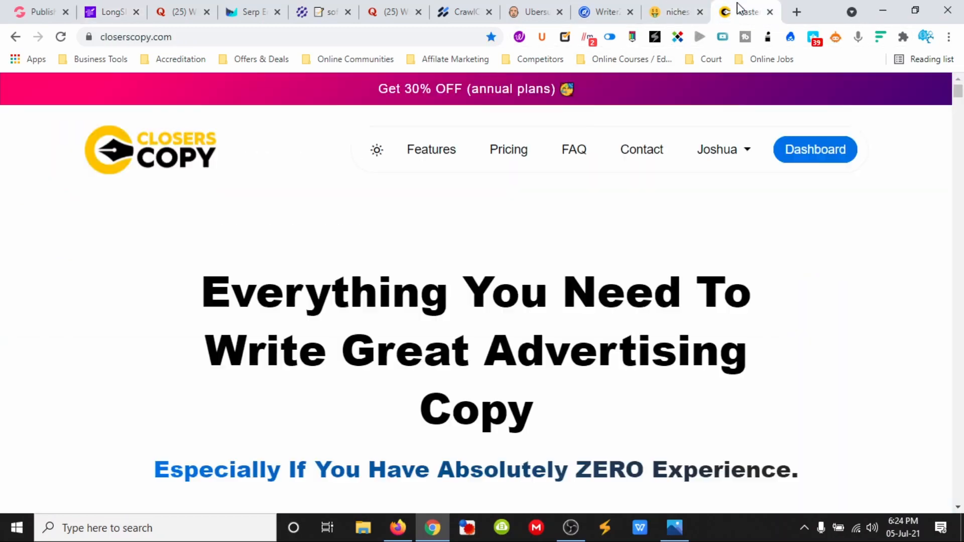
left_click(748, 152)
left_click(685, 271)
Step: Log in to nichesss with the saved account e-mail and password
left_click(684, 15)
left_click(743, 95)
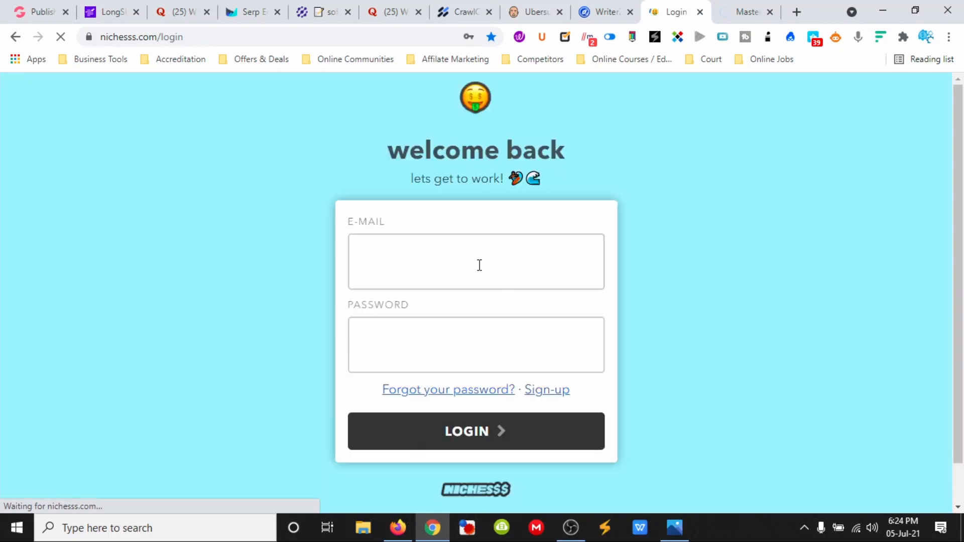
left_click(477, 262)
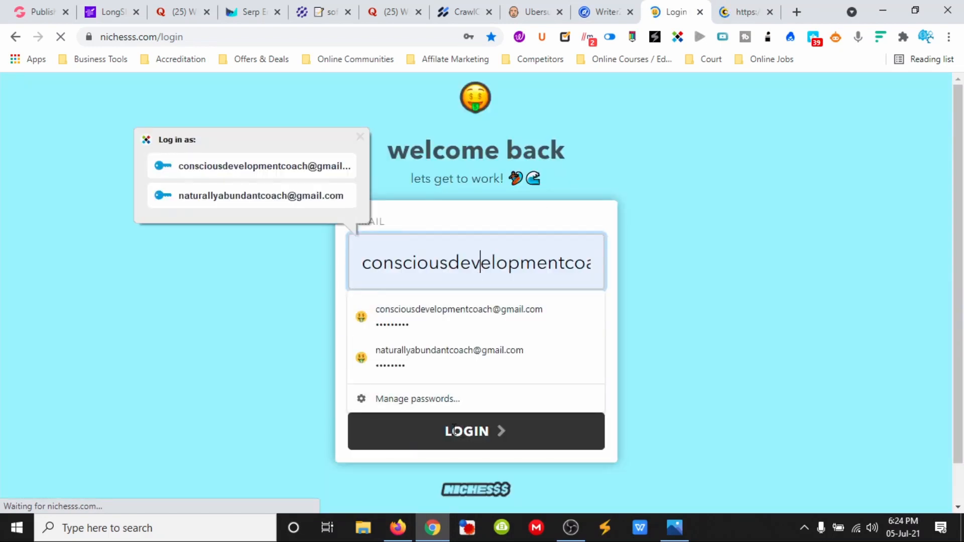
left_click(422, 315)
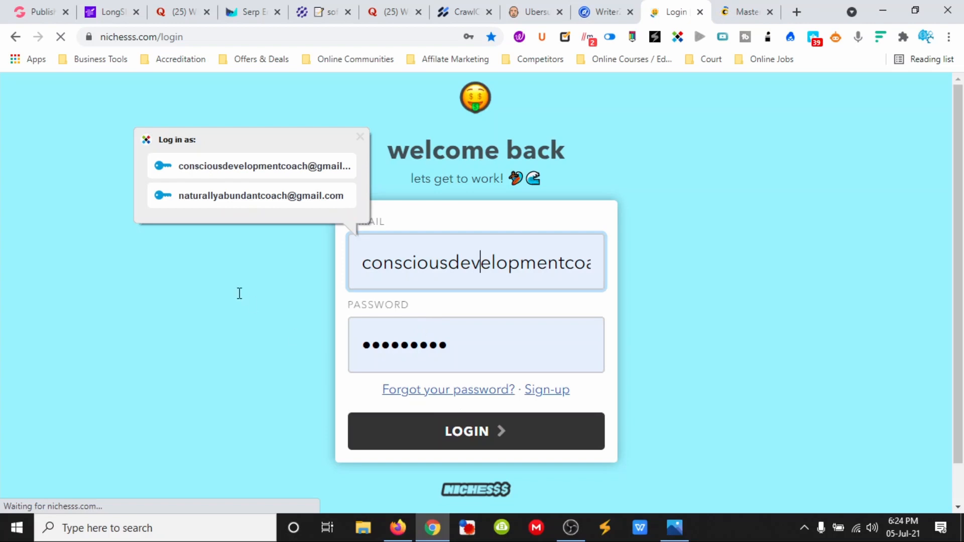
Step: Sign in to ClosersCopy with the saved account e-mail and password
left_click(740, 16)
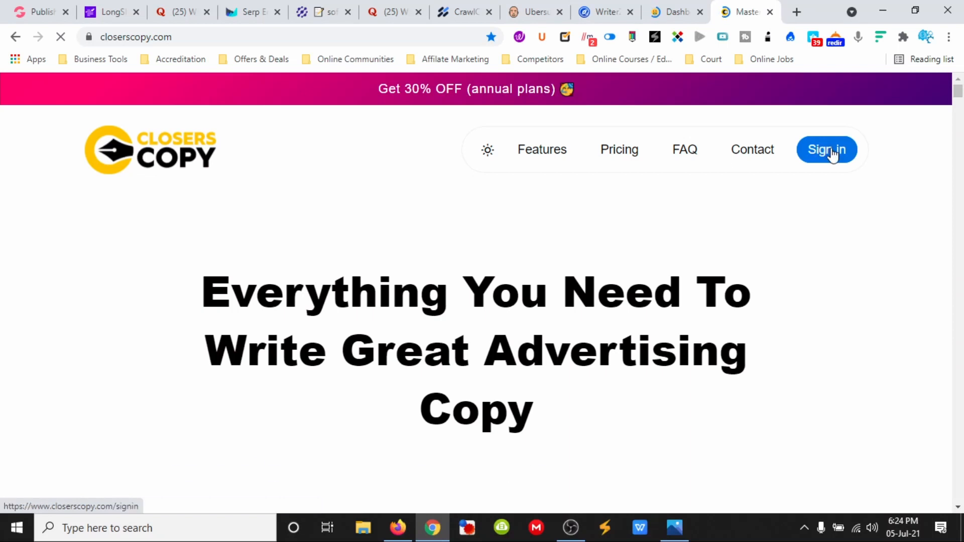
left_click(831, 153)
left_click(366, 237)
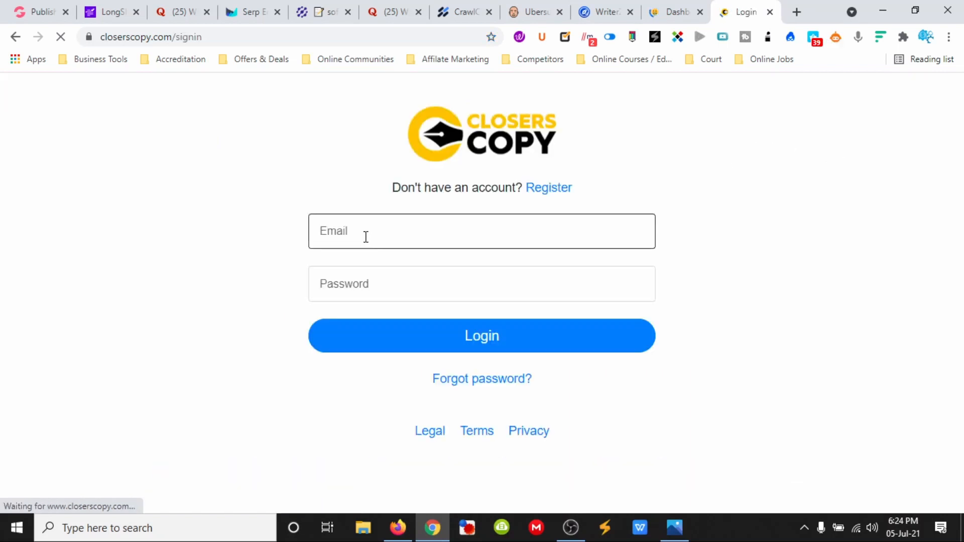
left_click(212, 310)
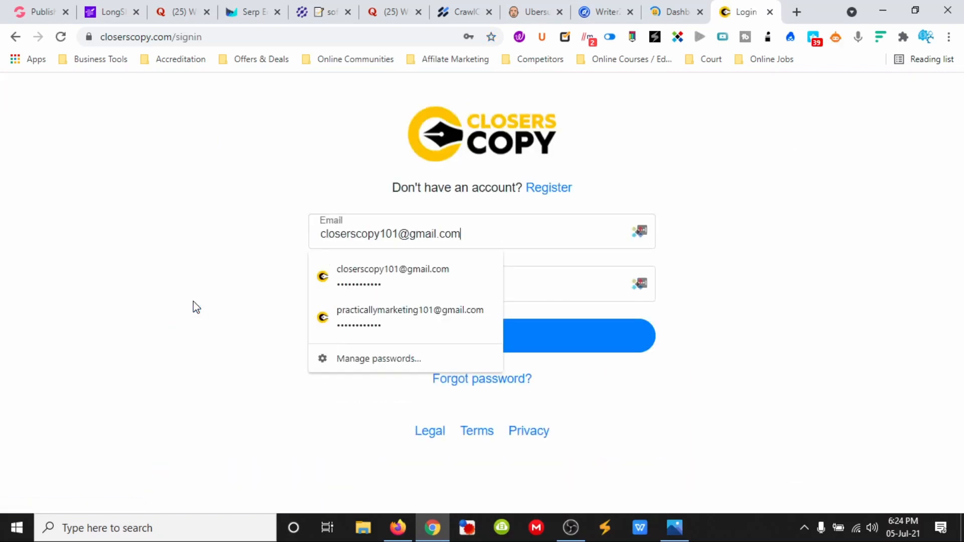
left_click(559, 331)
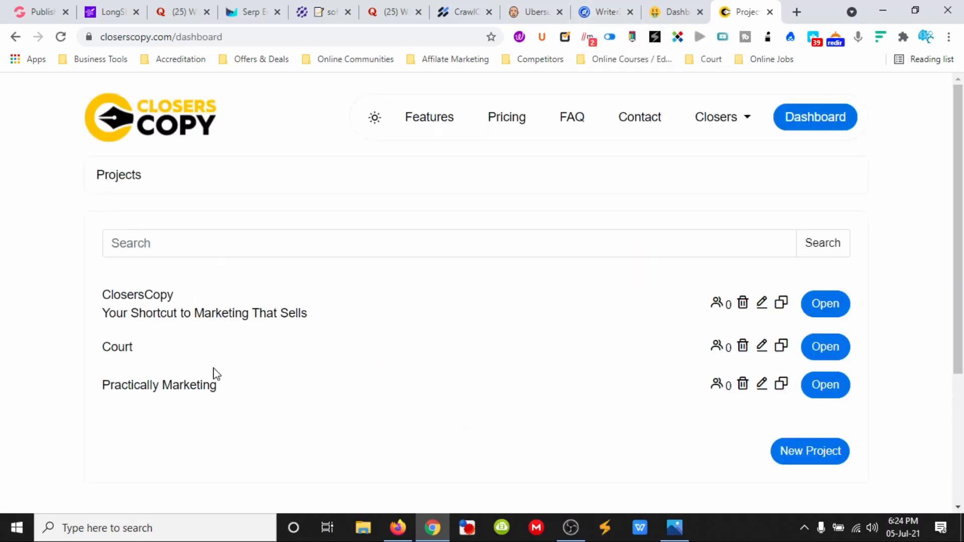
Step: Create a new document named "What is Service as a Software (SaaS)" in the Practically Marketing project, without a comment
left_click(837, 387)
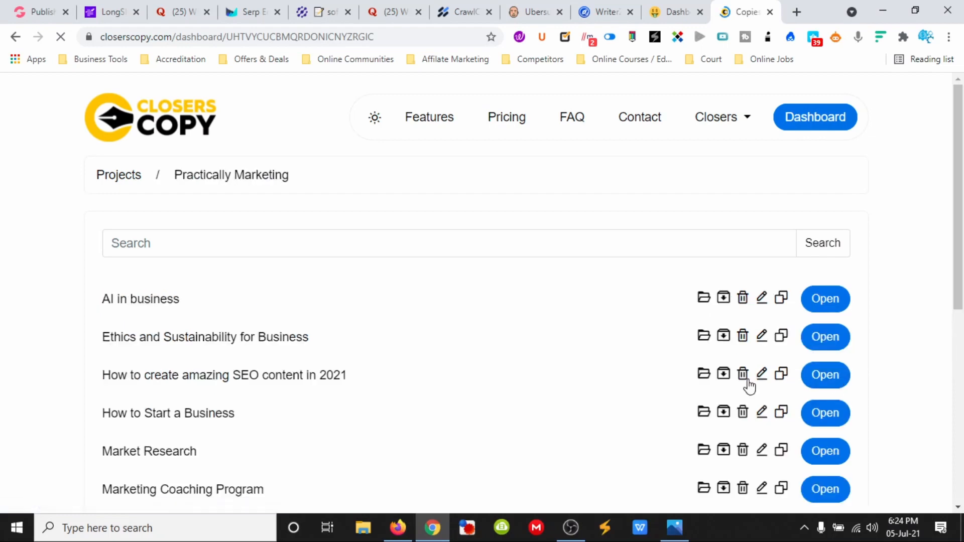
scroll(248, 303, "down", 3)
scroll(247, 302, "down", 4)
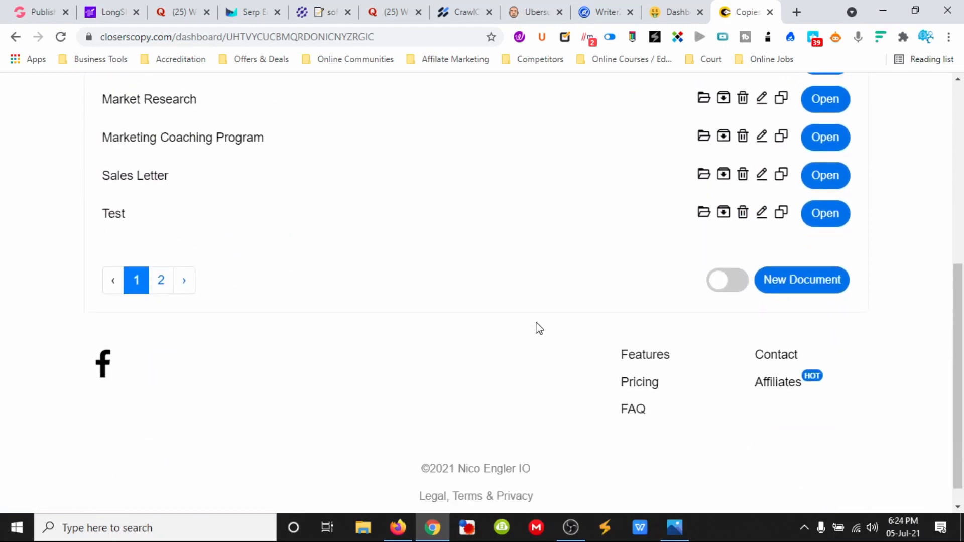
left_click(807, 282)
left_click(403, 209)
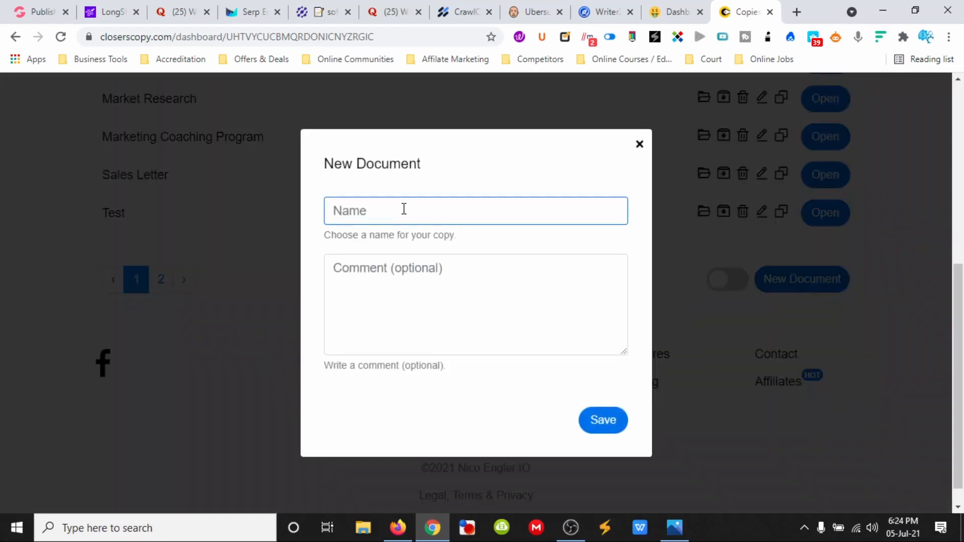
type("What is ")
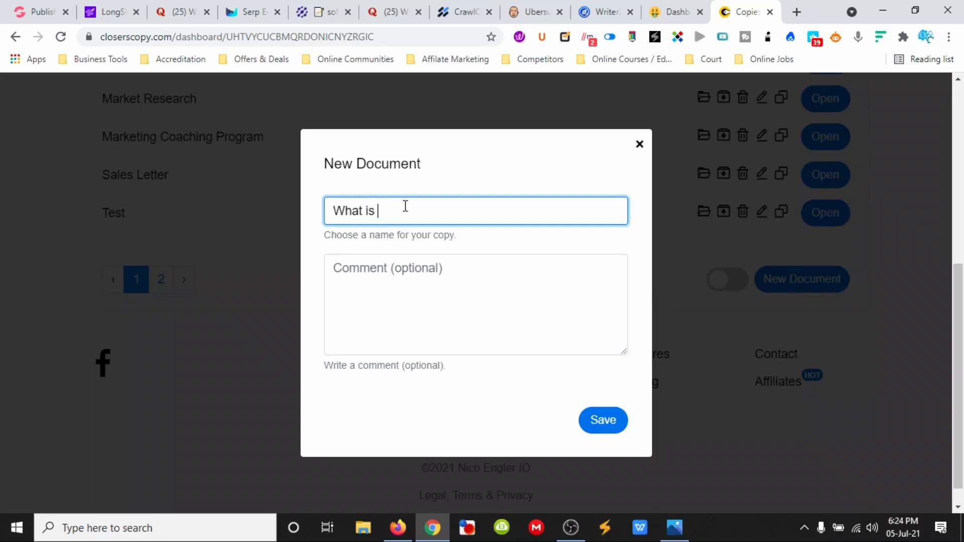
type("Service as a Soft")
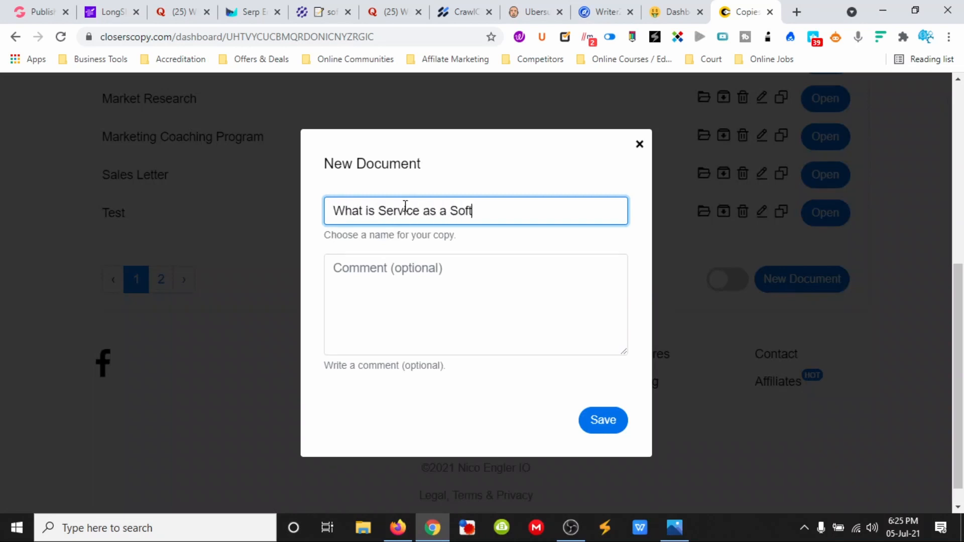
type("ware (SaaS)")
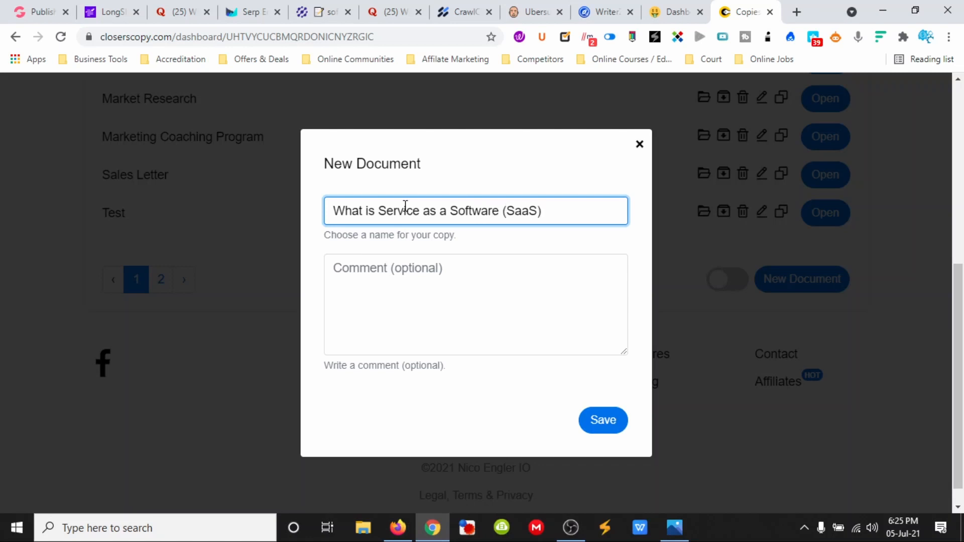
left_click(607, 426)
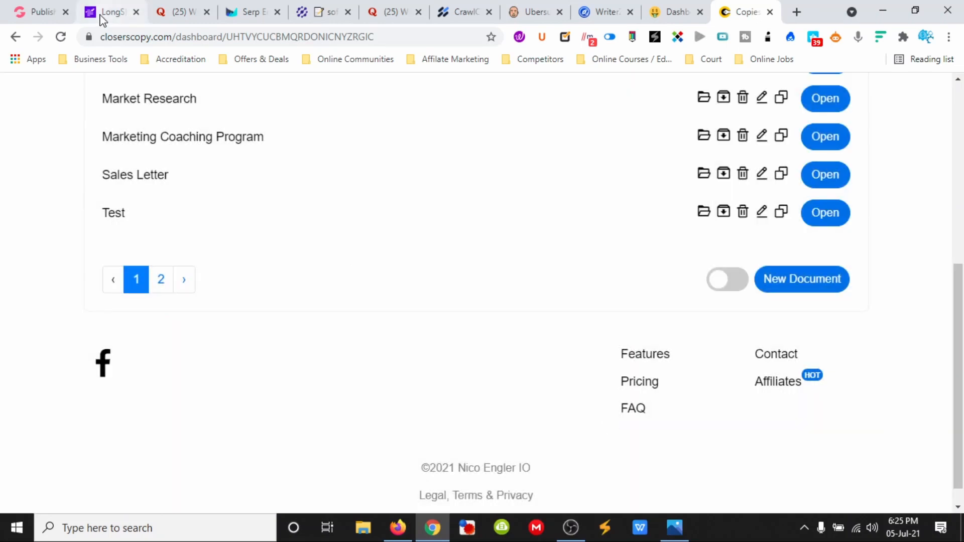
Step: Return to the LongShot article and begin a new sentence with "Some" at the end of the introduction paragraph
left_click(103, 13)
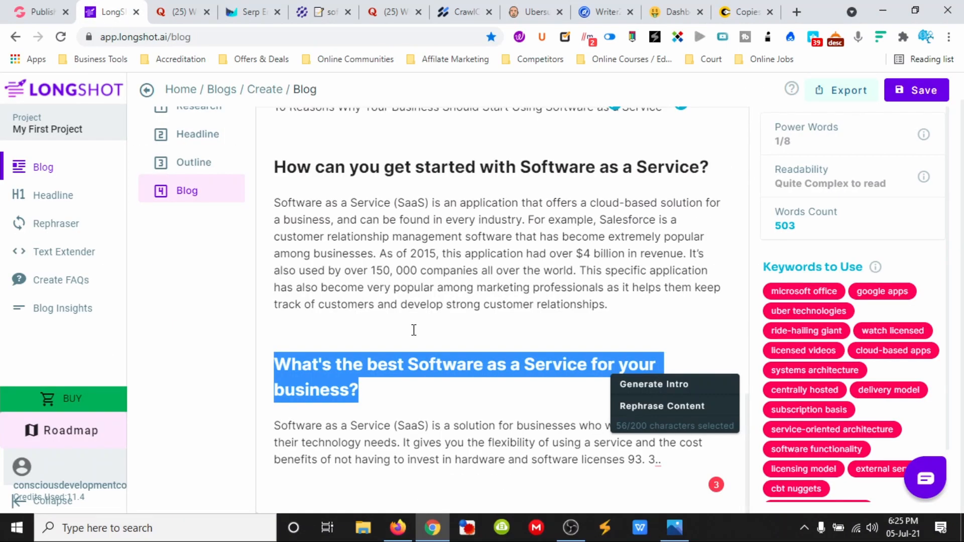
left_click(440, 409)
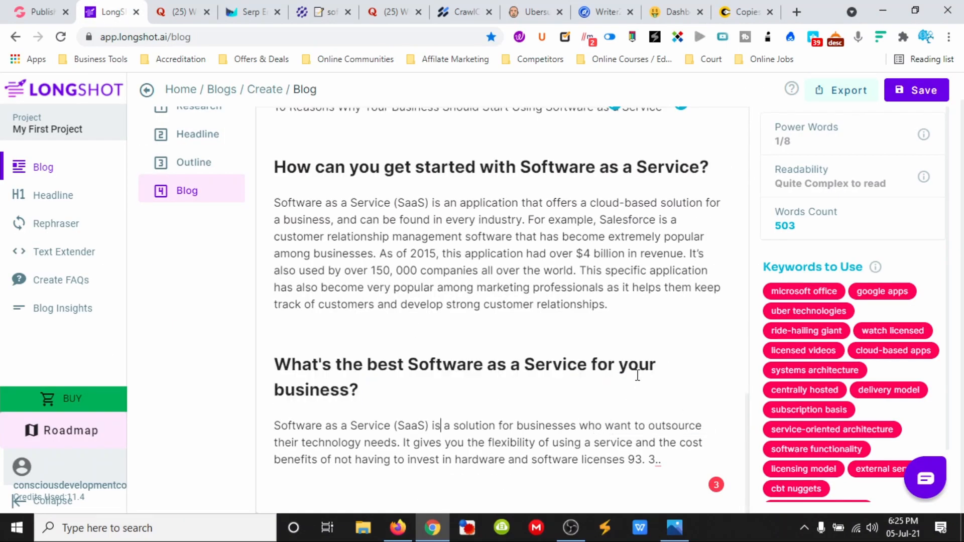
scroll(638, 375, "up", 10)
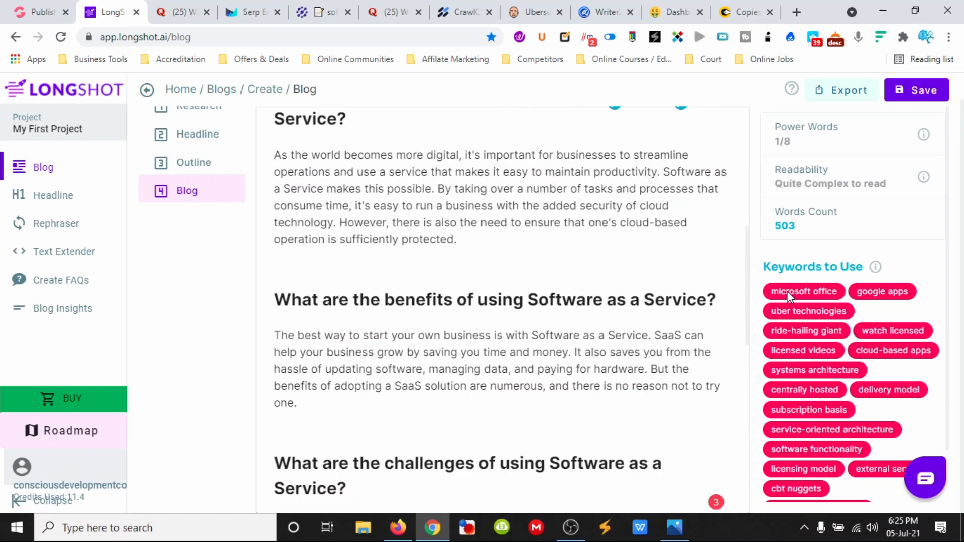
scroll(831, 435, "down", 1)
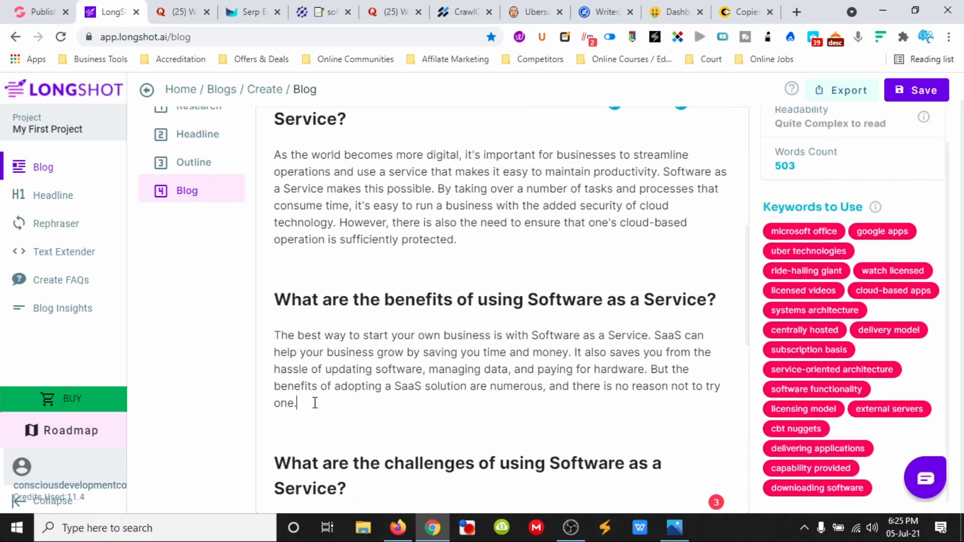
scroll(384, 400, "up", 8)
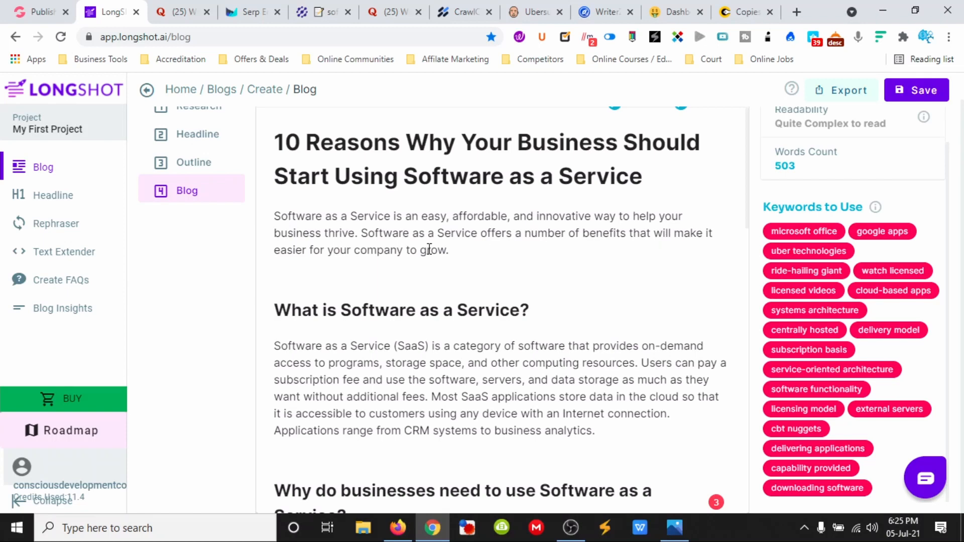
left_click(457, 249)
type("Thi")
key("BackSpace")
type("Some Softa")
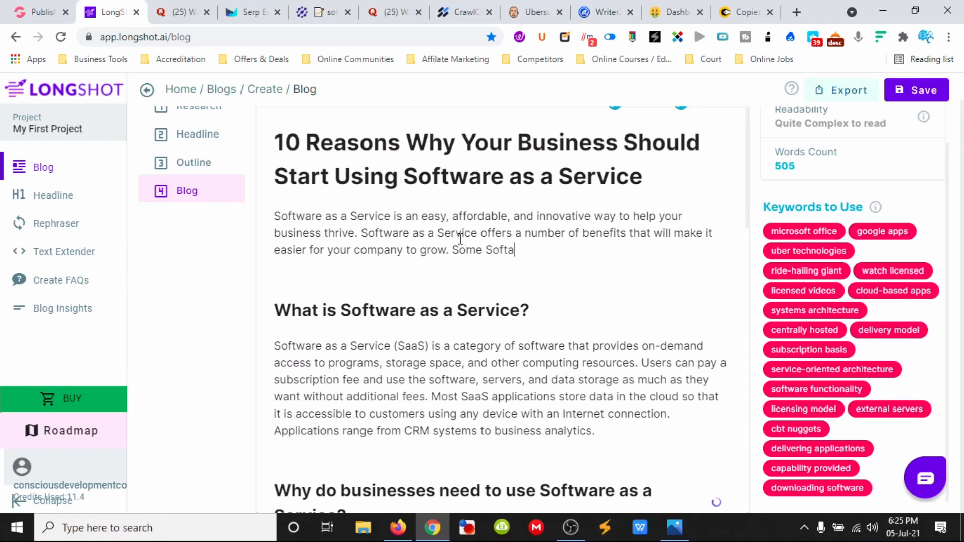
key("BackSpace")
key("BackSpace")
key("BackSpace")
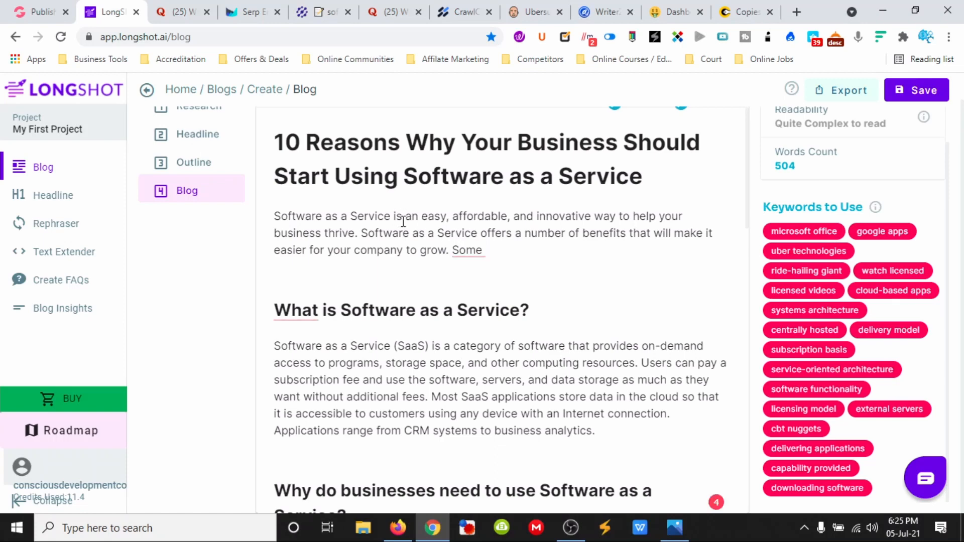
Step: Insert "(SaaS)" after both mentions of "Software as a Service" in the introduction paragraph
type("(Saa")
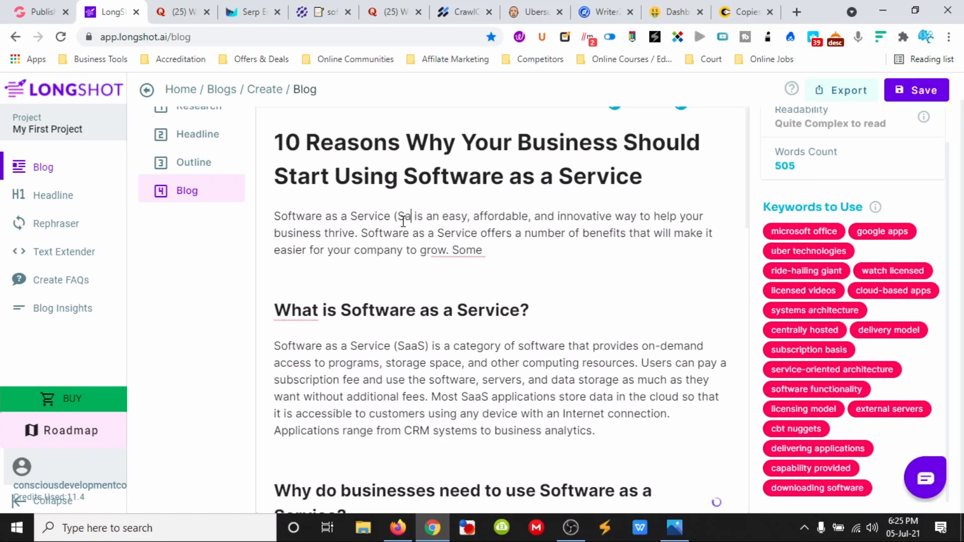
type("S)")
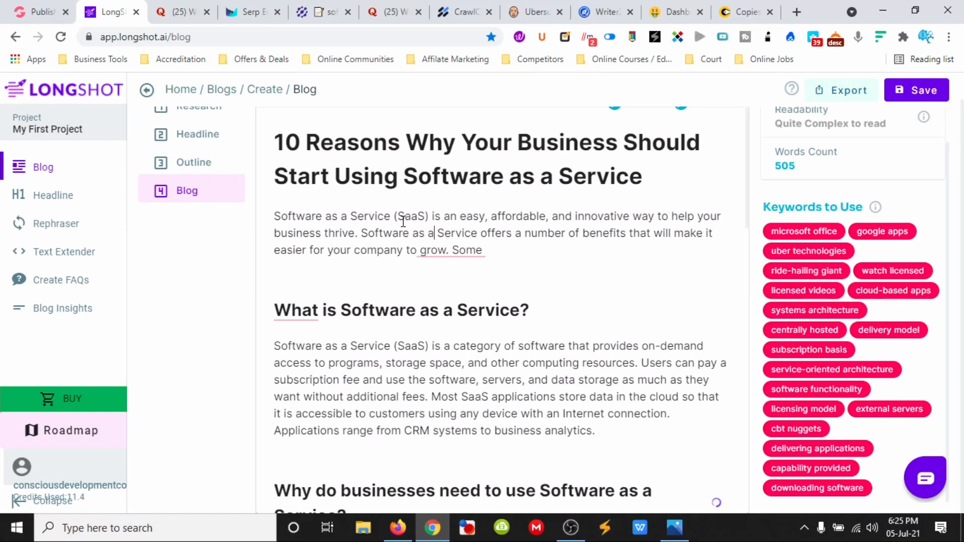
type(" (")
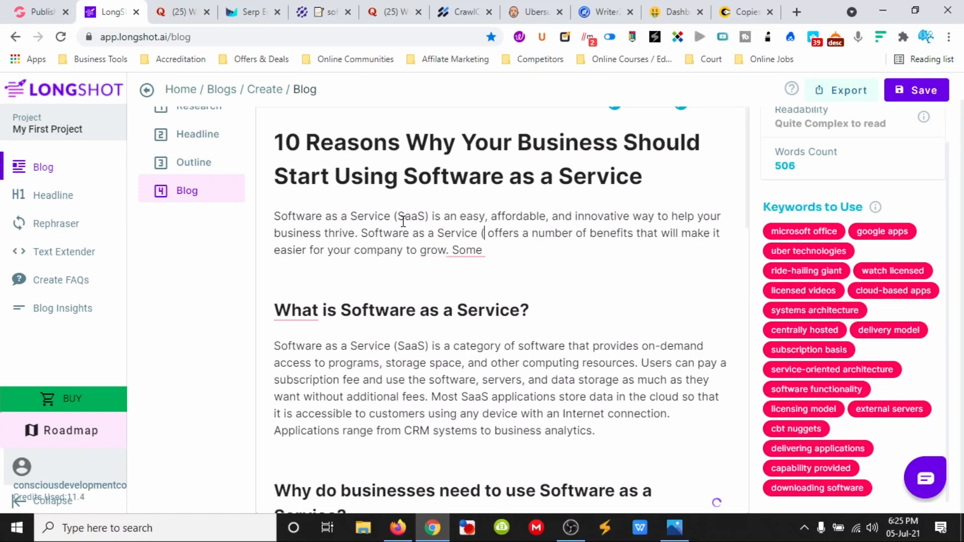
type("SaaS)")
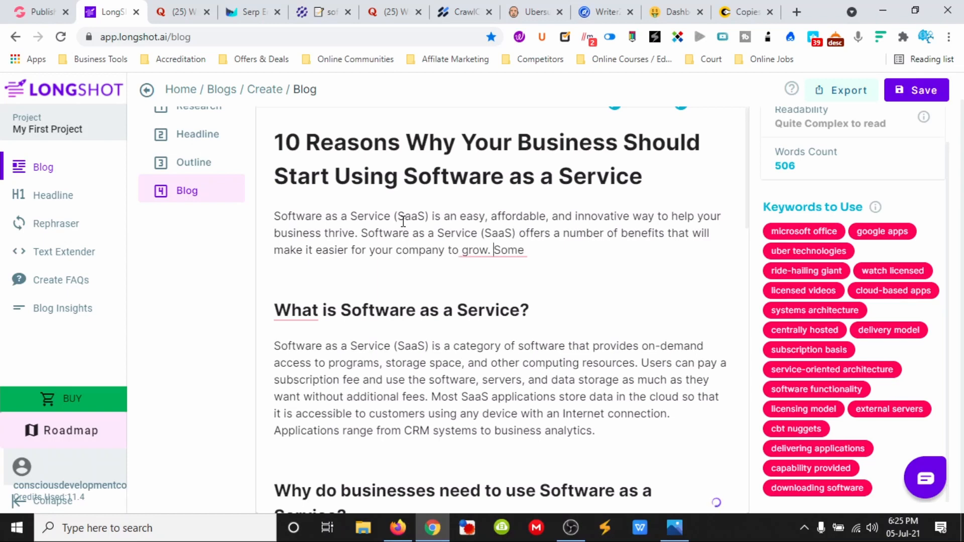
Step: Continue the introduction's last sentence after "Some" with "software as a Service"
key("Right")
key("Right")
type("software a ")
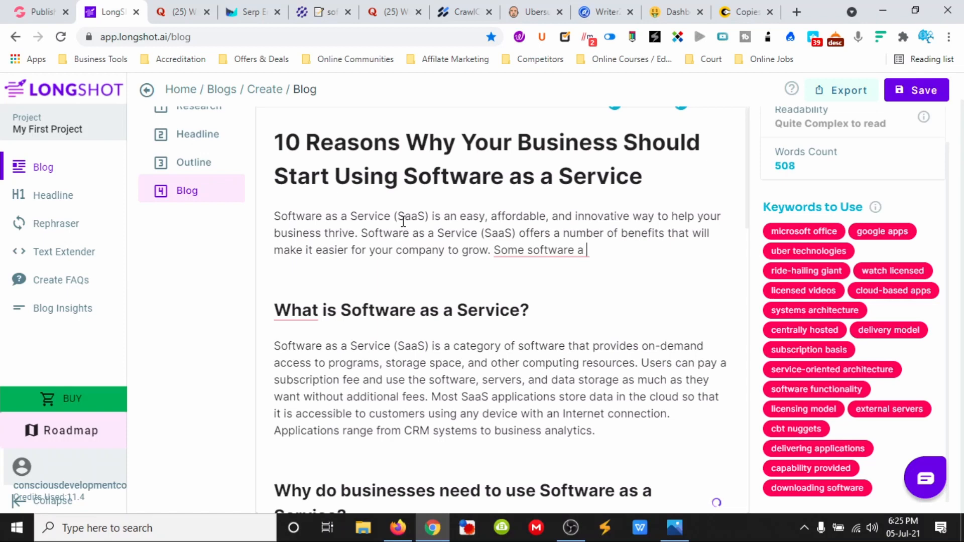
type(" a s")
key("BackSpace")
type("Service")
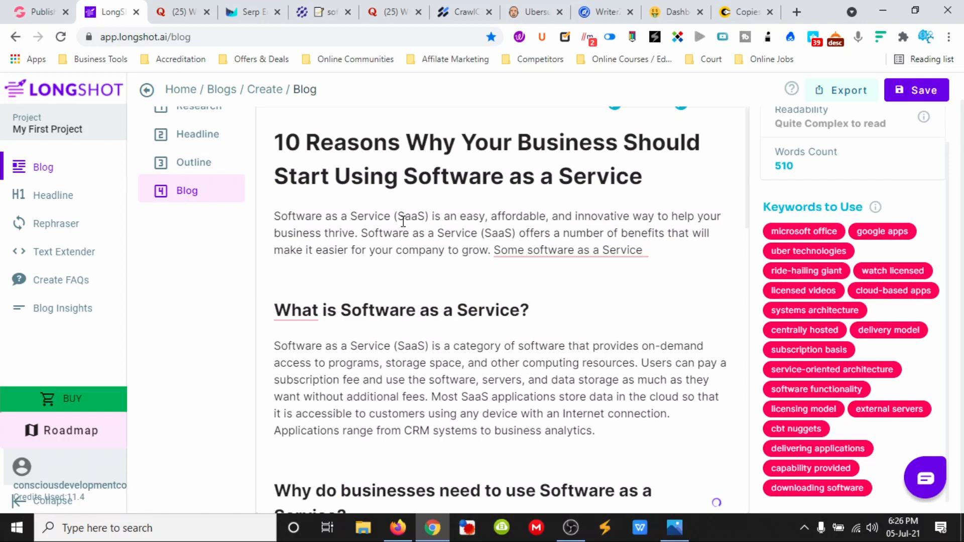
Step: Capitalize "software" as "Software" in the introduction's last sentence
key("Left")
key("Left")
key("Left")
key("Left")
key("Left")
key("Left")
key("Left")
key("Left")
key("Left")
key("Left")
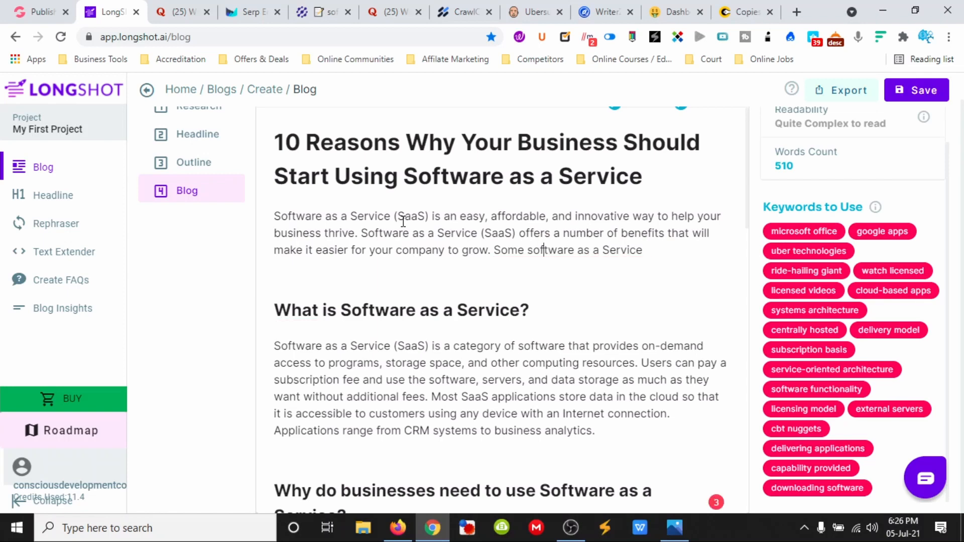
key("BackSpace")
type("S")
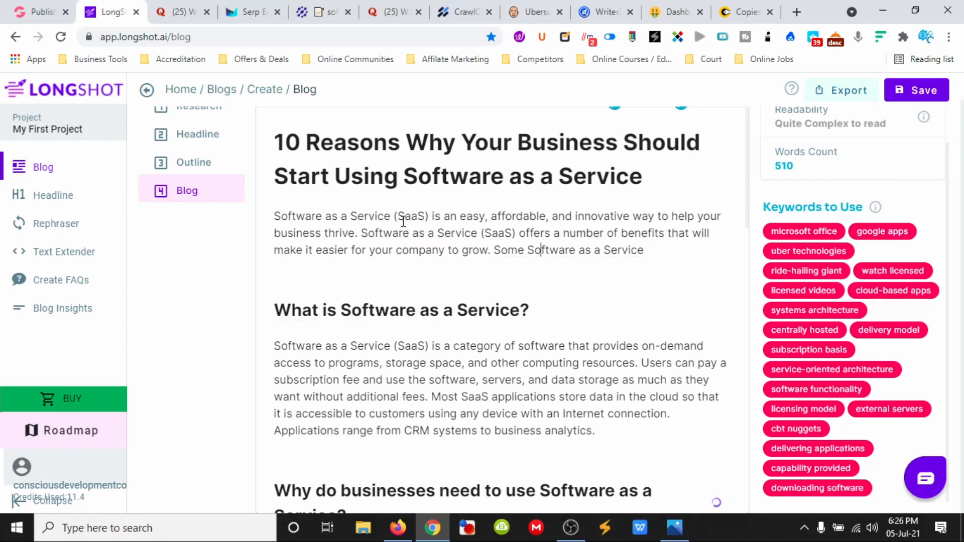
Step: Continue the introduction's last sentence with "solutions that you might already be familiar with include Microsoft Office, Google Apps"
type("Sol")
key("BackSpace")
key("BackSpace")
key("BackSpace")
type("soltutions that ")
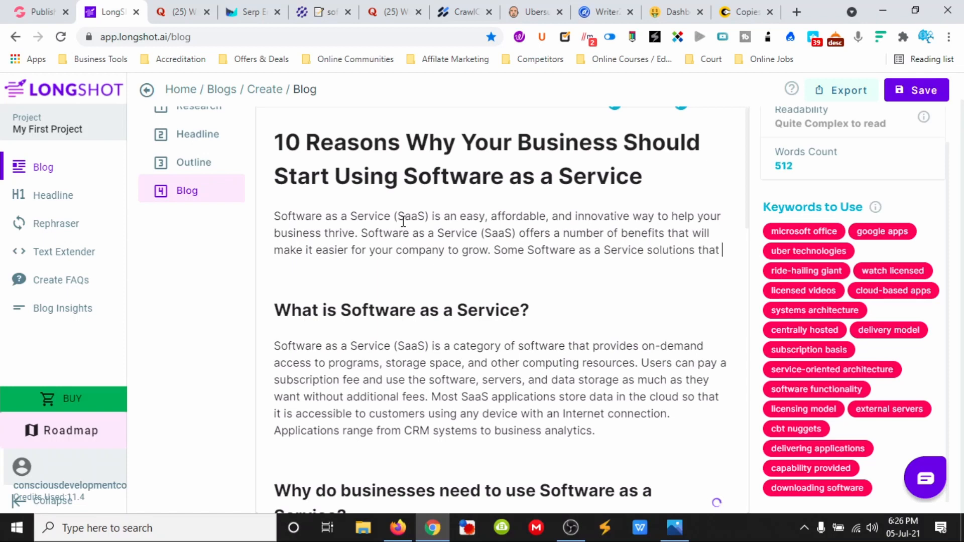
type("yo")
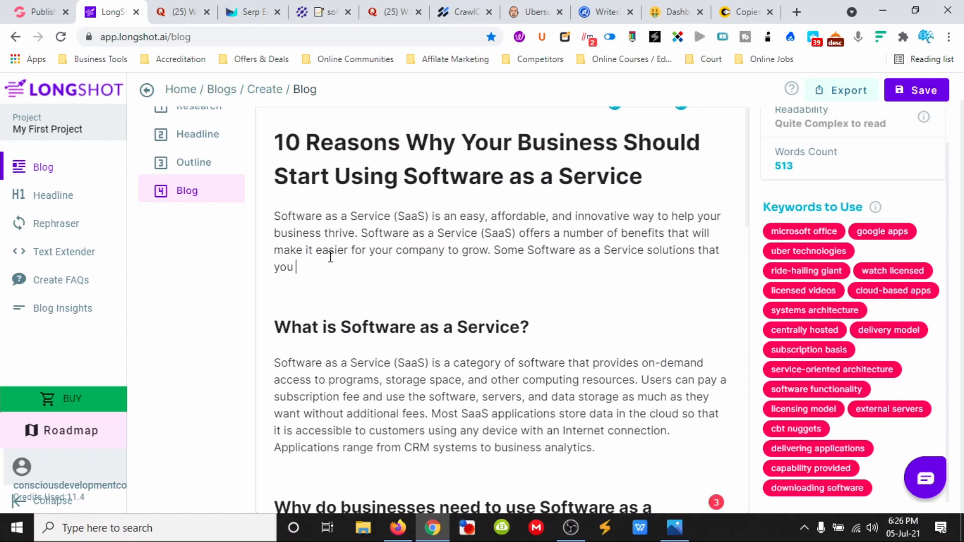
type("u might already be ")
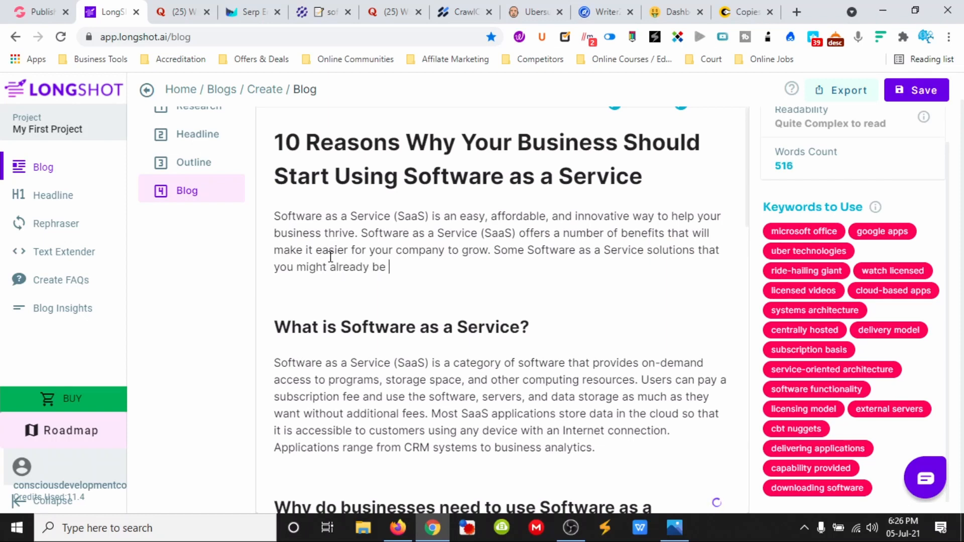
type("familiar with includ")
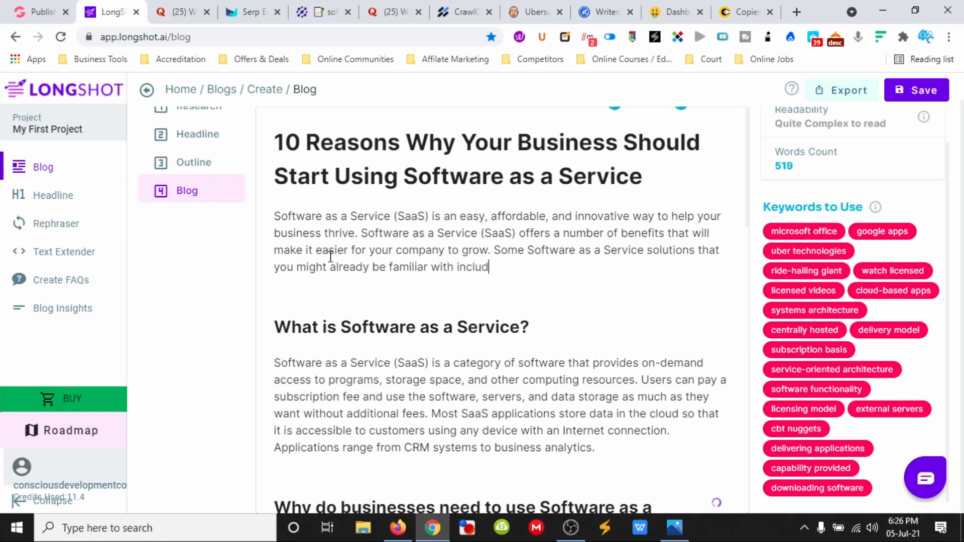
type("e Microsoft Office ")
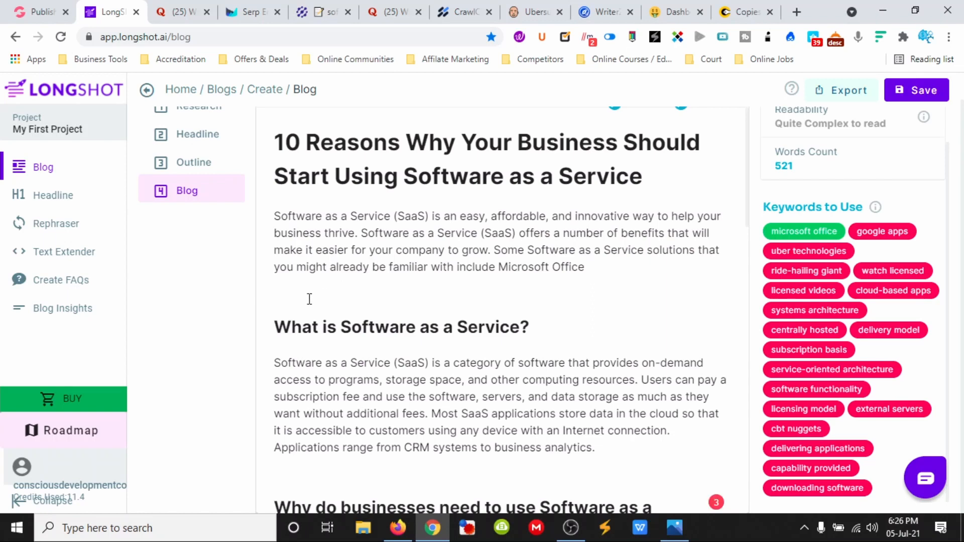
type(", Google A")
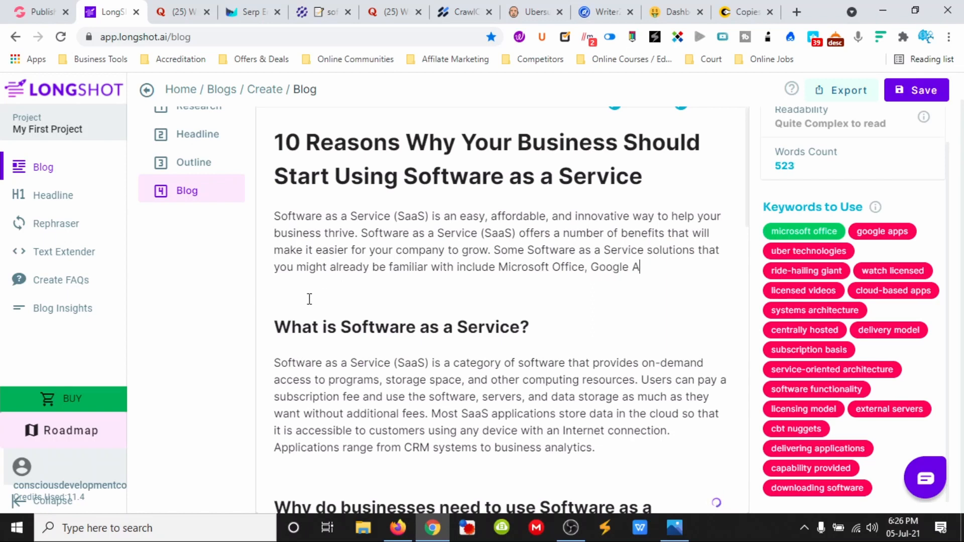
type("pps")
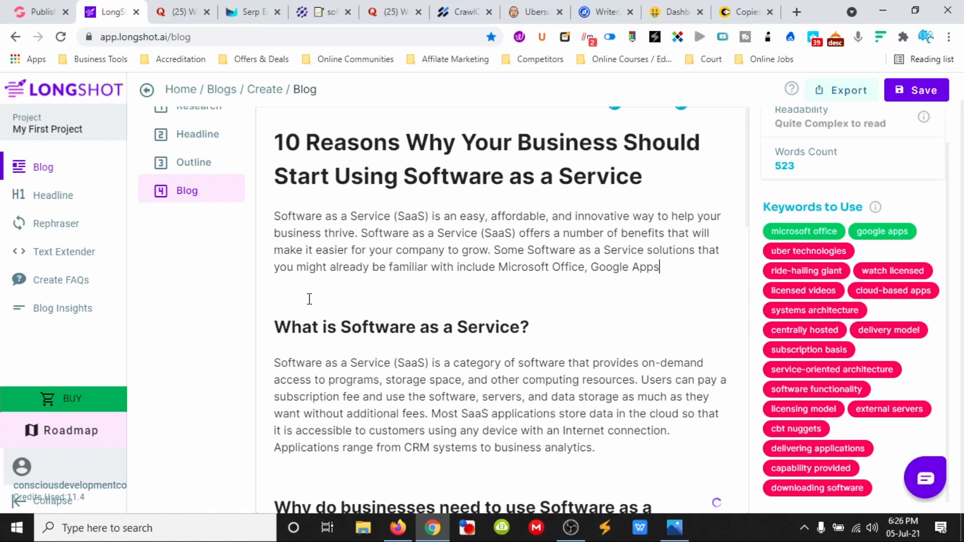
Step: Add ", Uber Technologies," to the list of SaaS examples, correcting the misspelled "Technologies" with the suggested spelling
type(". Uber Technoglogu")
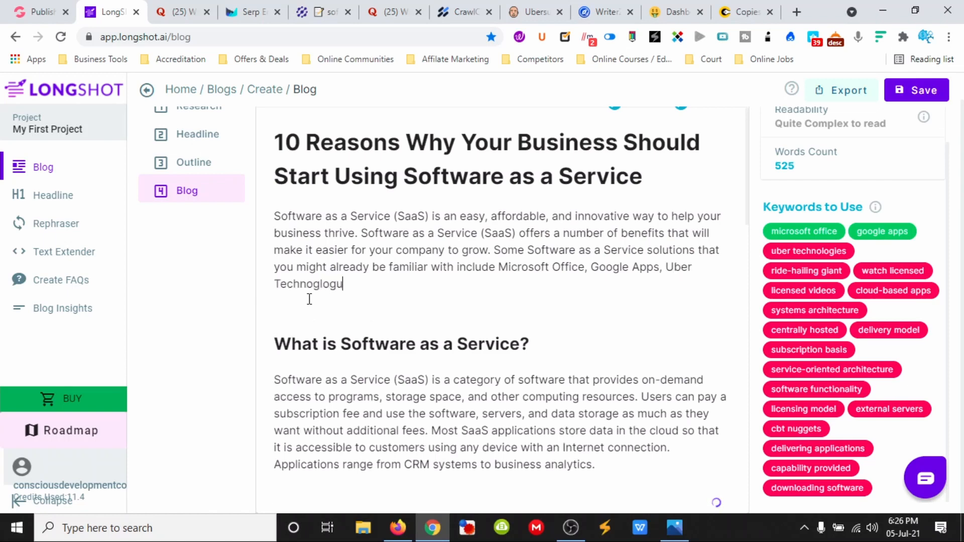
key("BackSpace")
type("ies,")
right_click(316, 284)
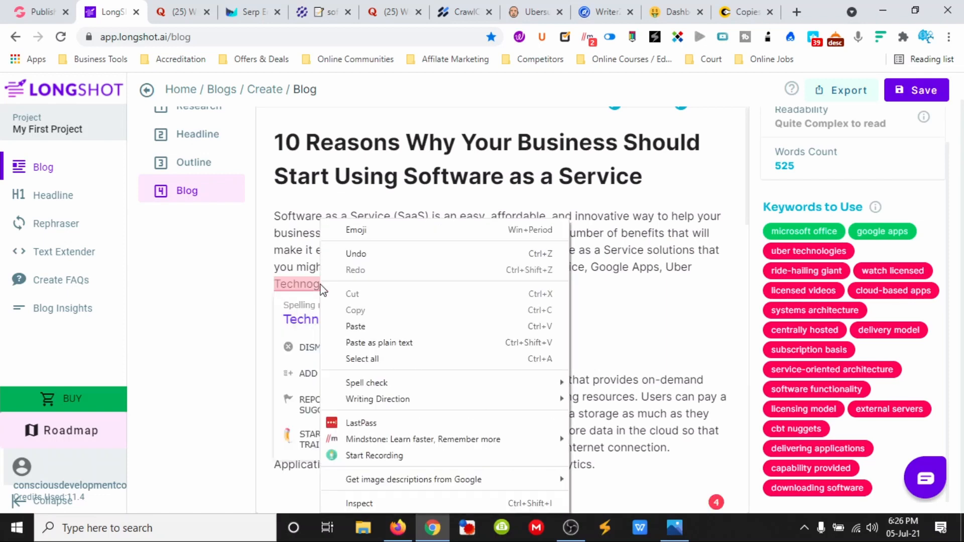
left_click(308, 321)
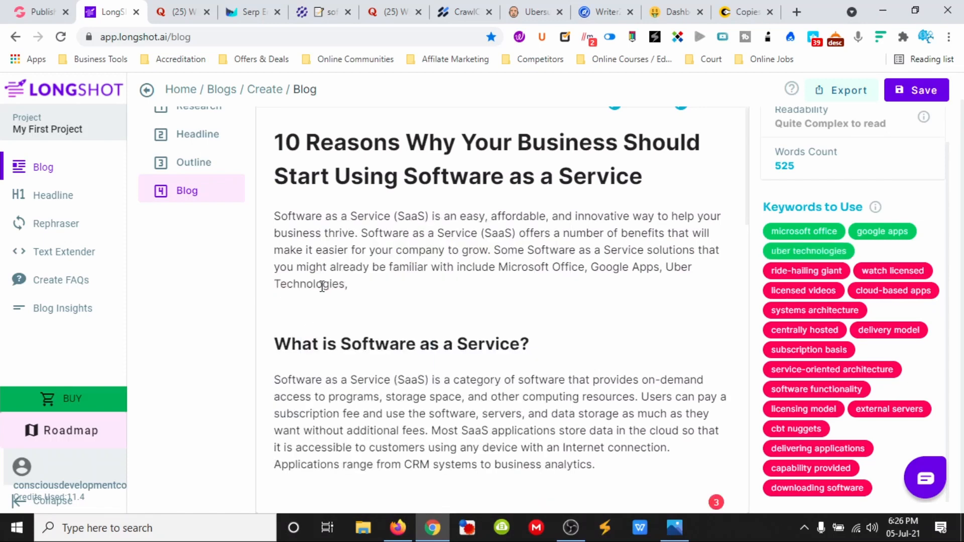
Step: Join Google Apps and Uber Technologies with "and" instead of a comma, and end the sentence with a period
left_click(359, 284)
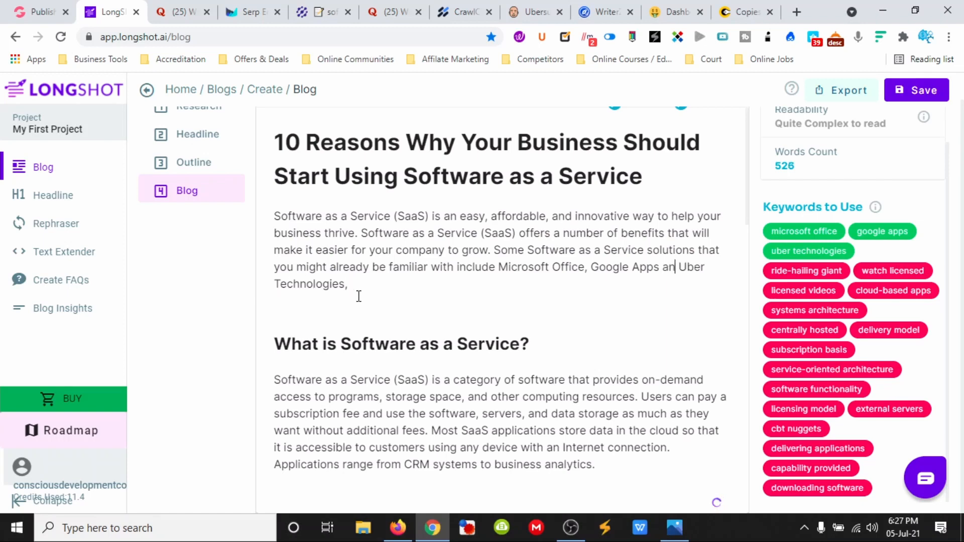
key("BackSpace")
type(".")
key("Down")
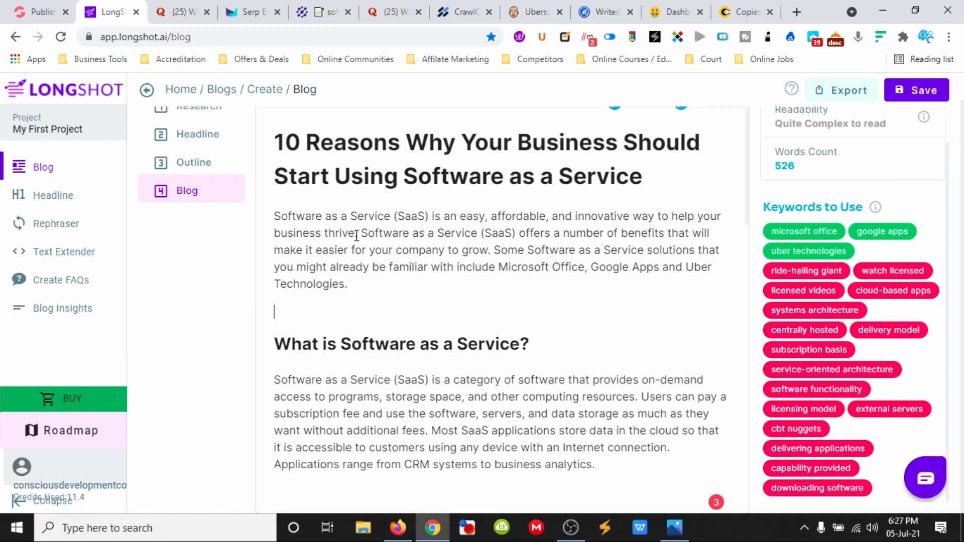
Step: Check the explanation of Power Words, and insert "Amazing" before "Reasons" in the article title
scroll(441, 261, "down", 3)
scroll(419, 284, "down", 2)
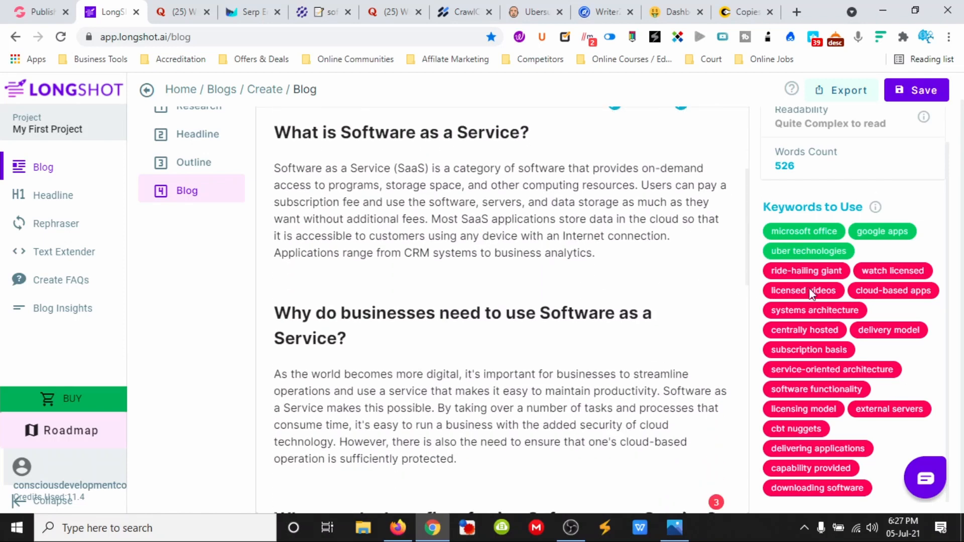
scroll(848, 251, "up", 3)
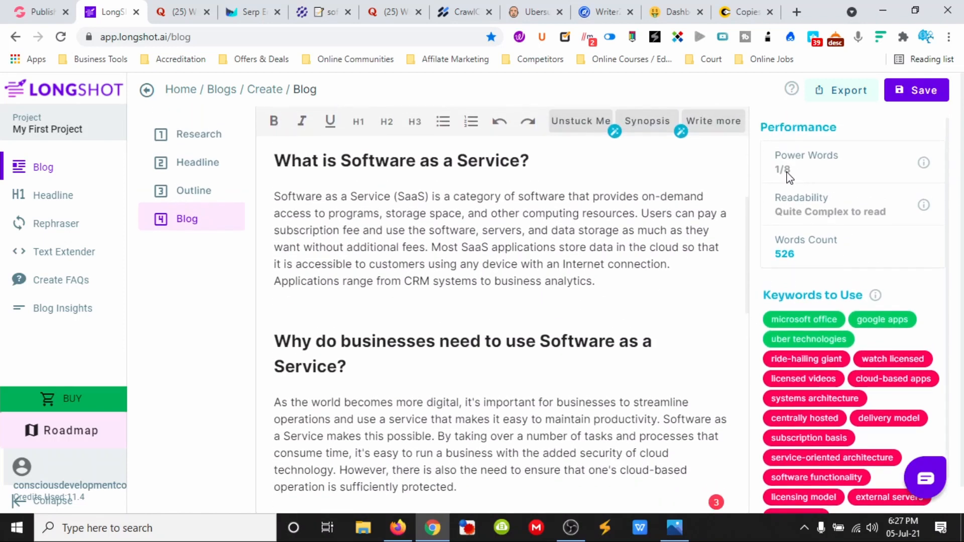
mouse_move(923, 164)
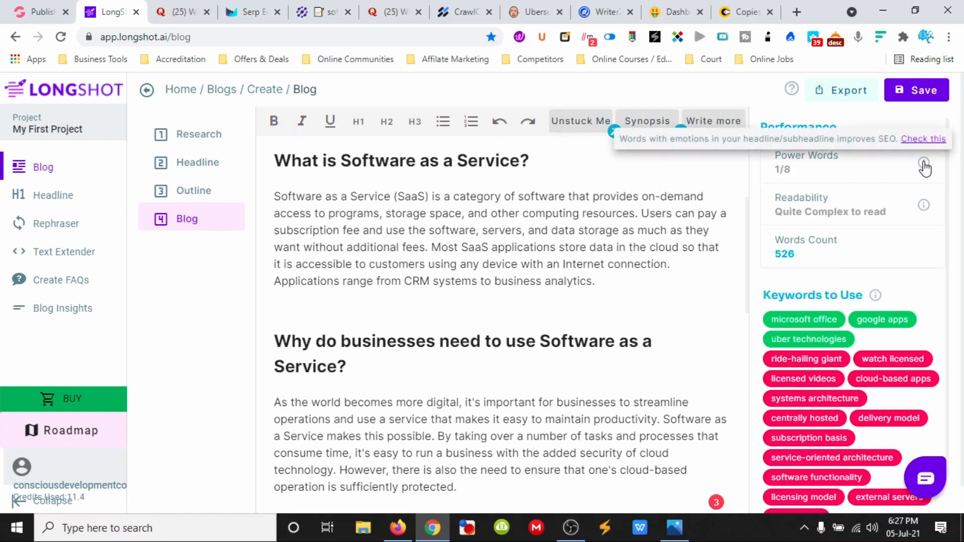
scroll(404, 251, "up", 5)
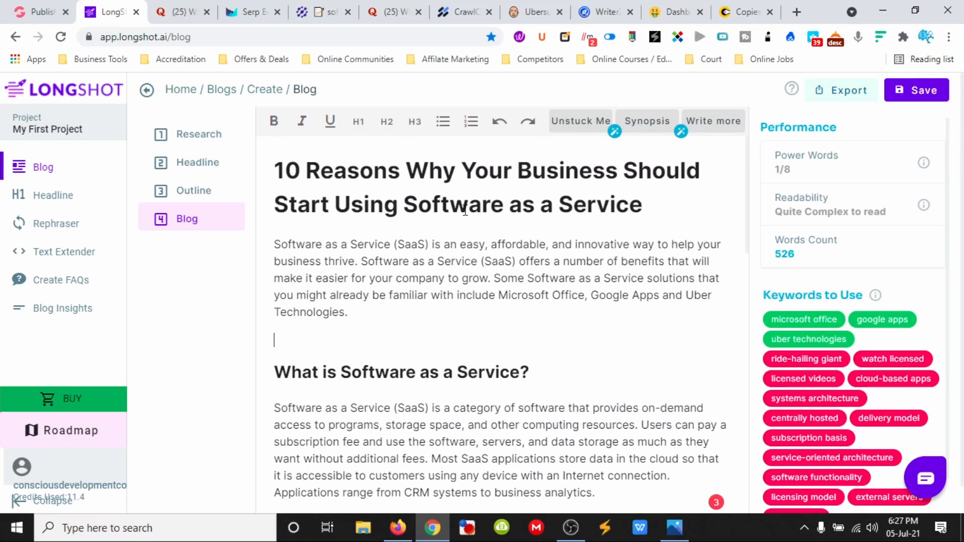
left_click(643, 205)
left_click(405, 171)
left_click(306, 170)
type("Amazing")
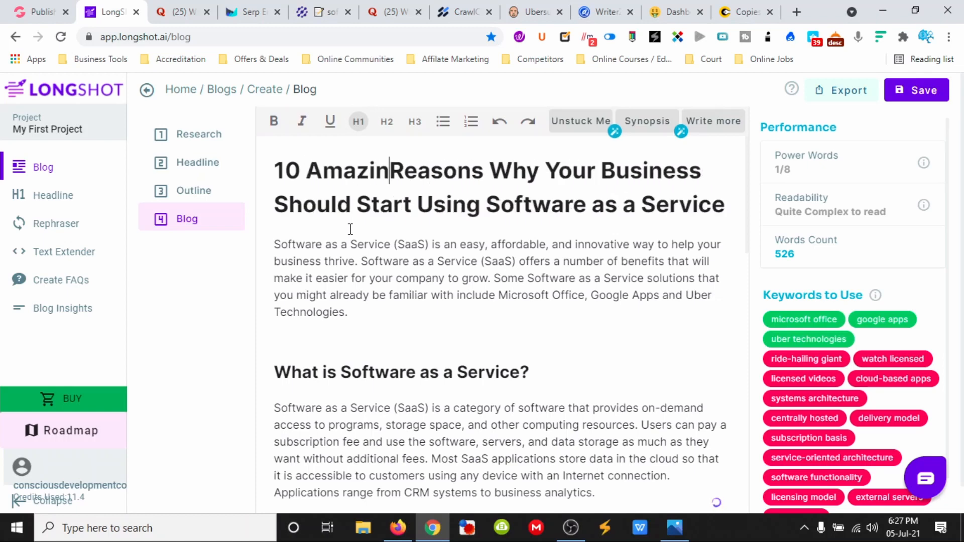
Step: Replace "Your Business" with "You" in the article title
key("Right")
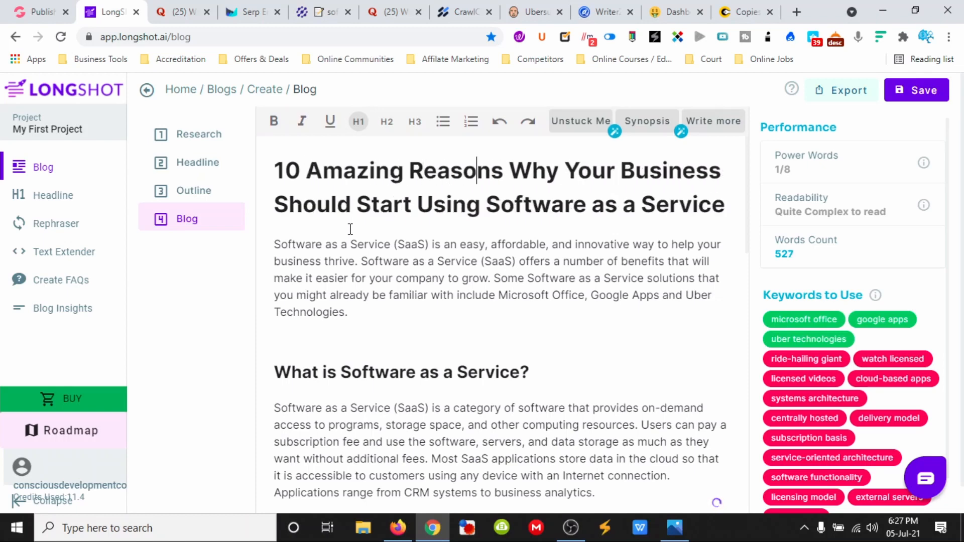
key("Right")
key("Right")
key("Right")
key("Right")
key("Right")
key("Right")
key("Right")
key("Delete")
key("Delete")
key("Delete")
key("Delete")
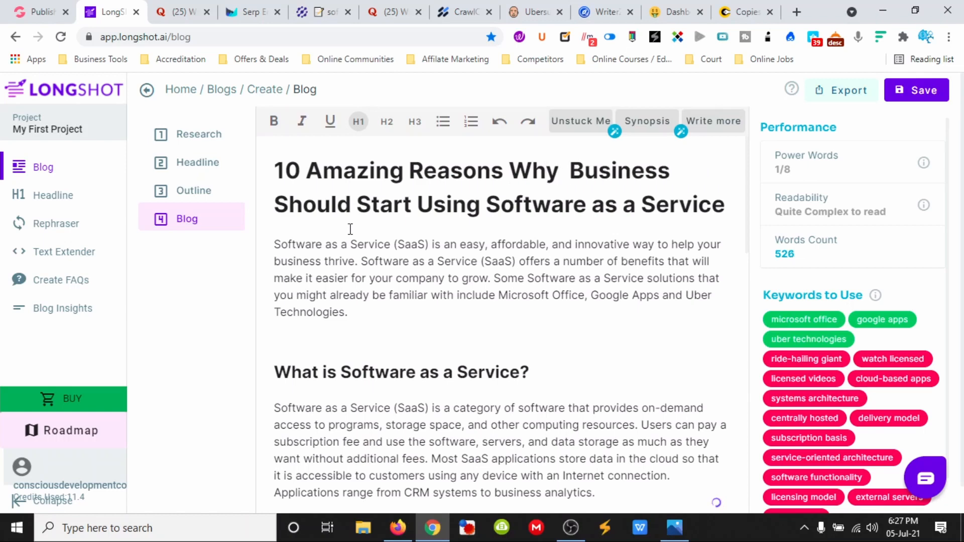
key("Delete")
key("Delete")
key("Delete")
key("Delete")
key("Delete")
key("Delete")
key("Delete")
key("Delete")
key("Delete")
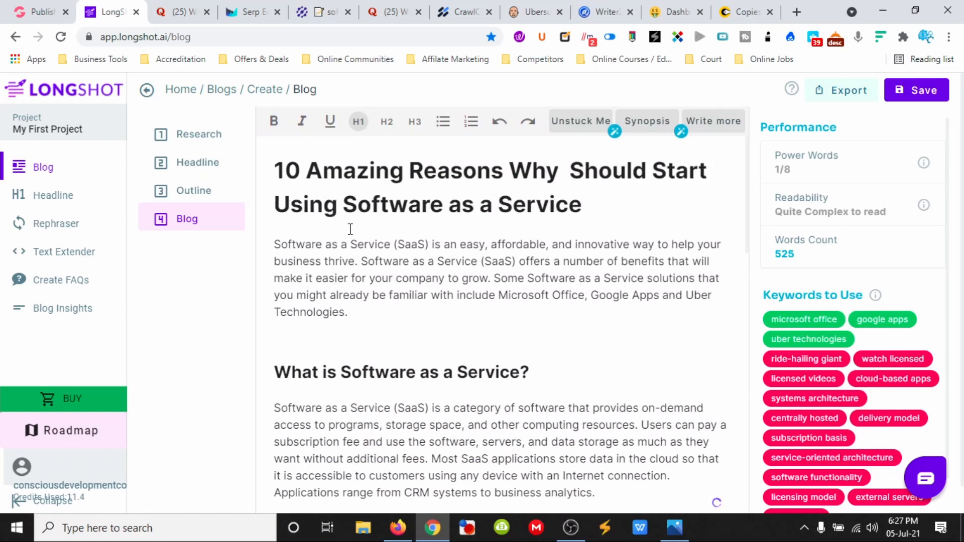
type("Y")
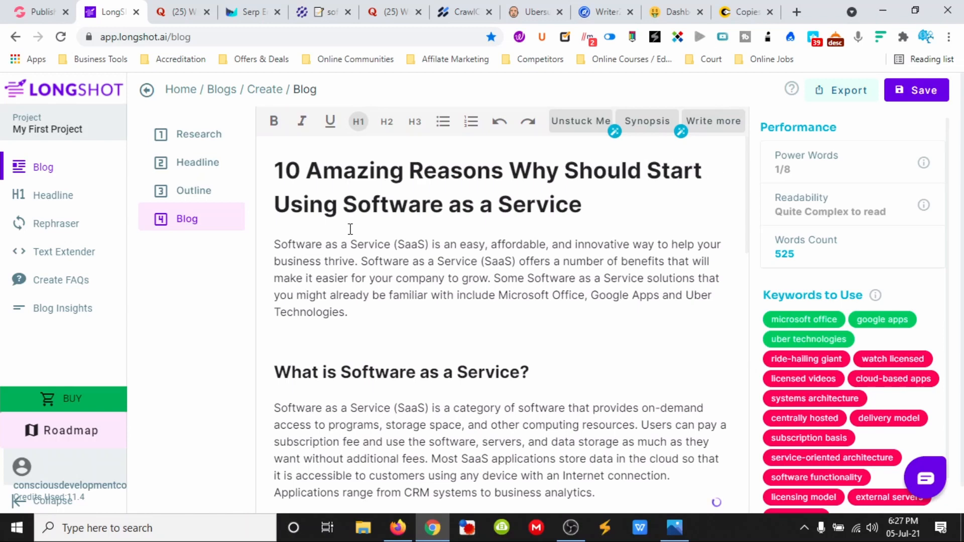
type("ou ")
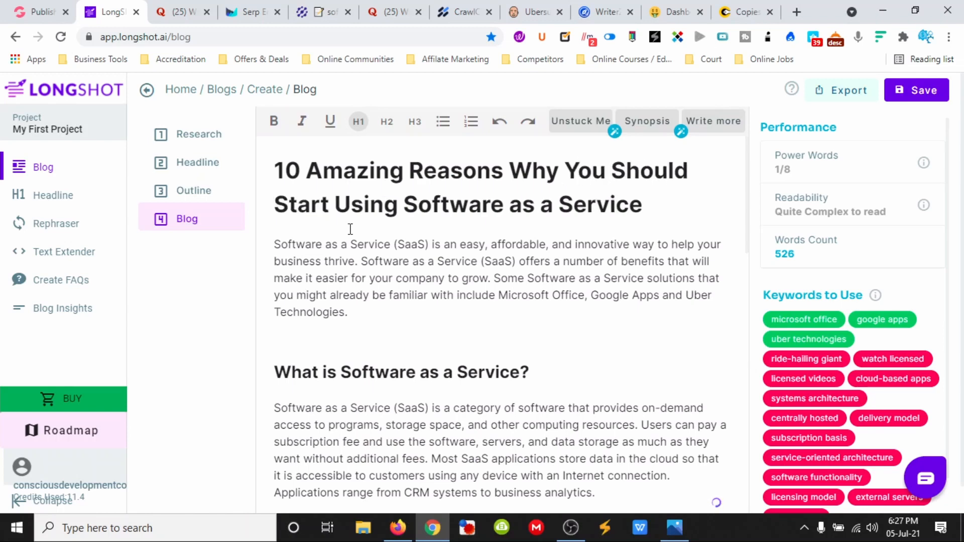
Step: Replace "Should" with "Need To" in the article title
type("Need")
key("Delete")
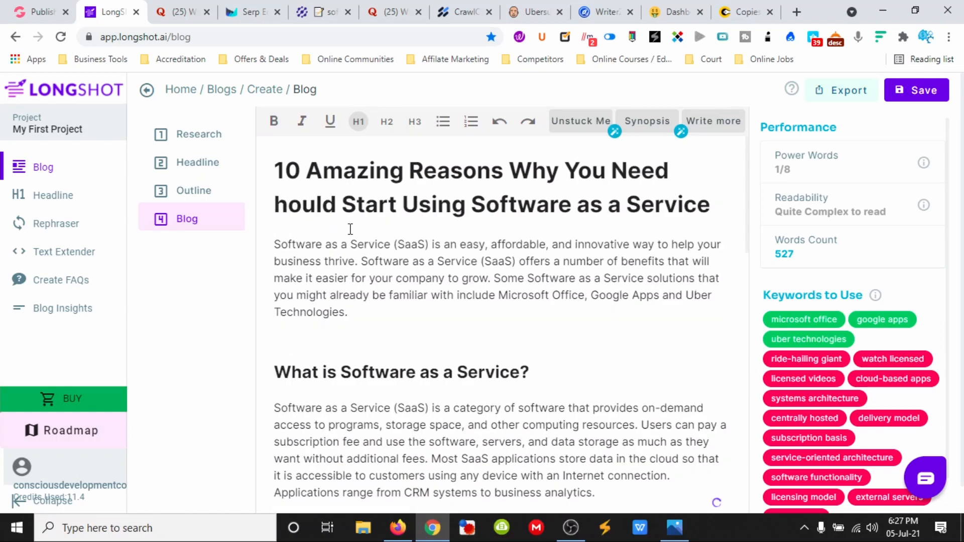
key("Delete")
key("Delete")
key("Delete")
key("Delete")
key("Delete")
type("To")
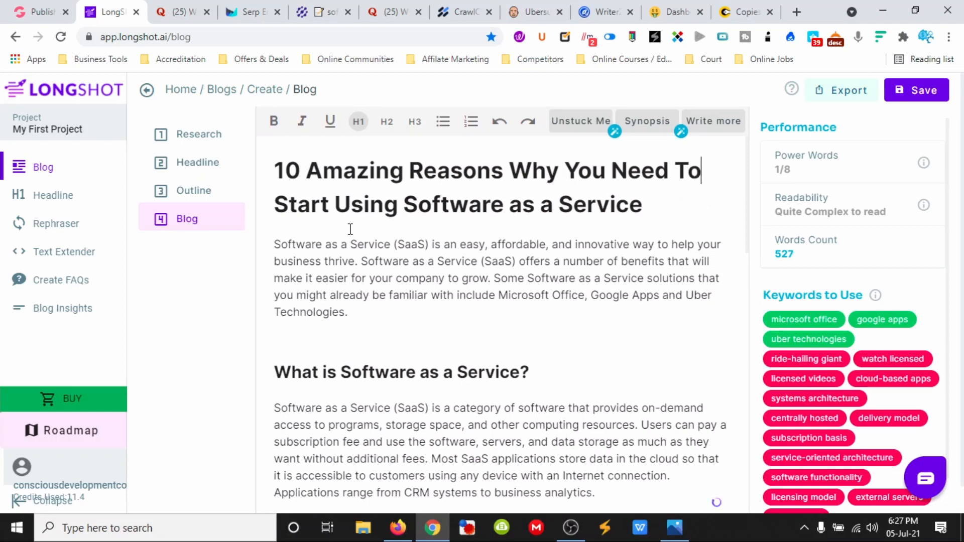
key("Down")
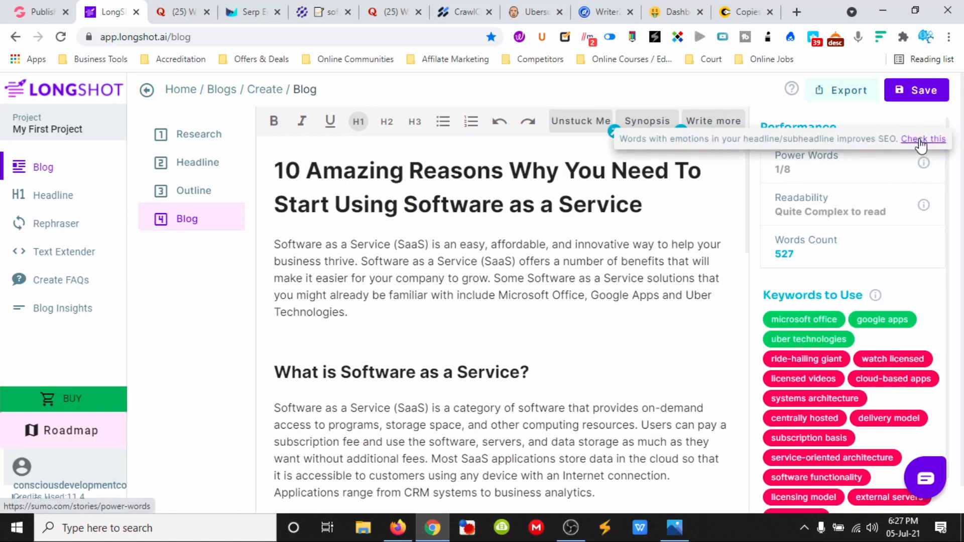
Step: Open the linked power words article, and close both it and the first Quora page to return to the draft
left_click(921, 144)
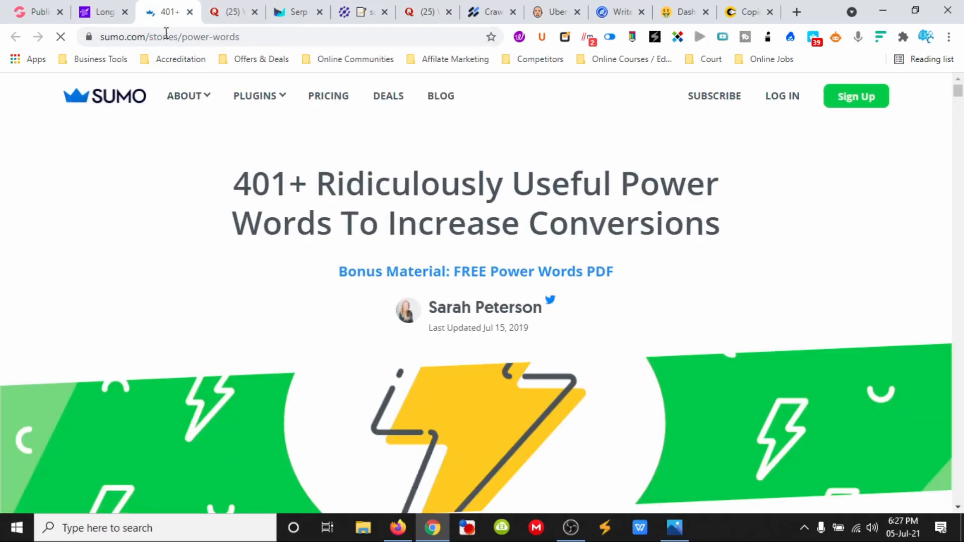
left_click(190, 12)
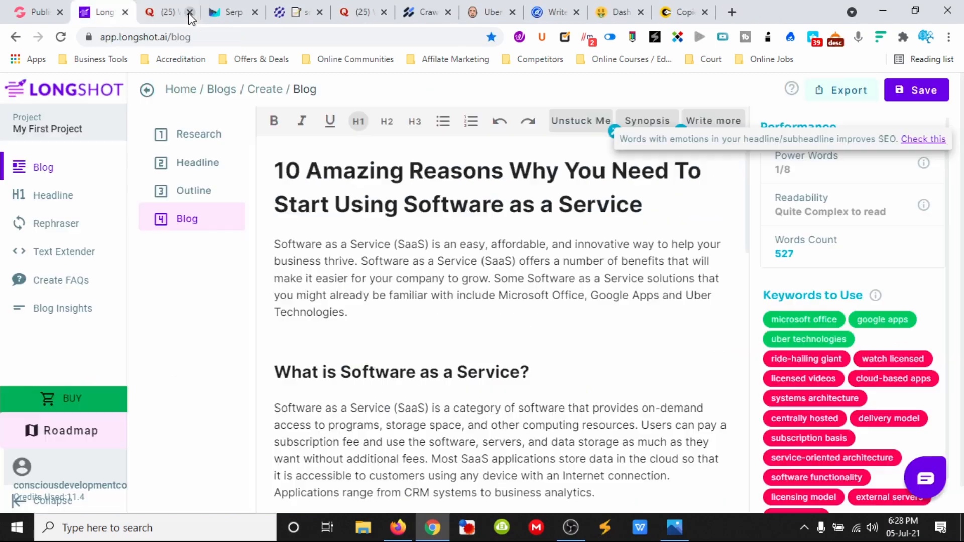
left_click(189, 12)
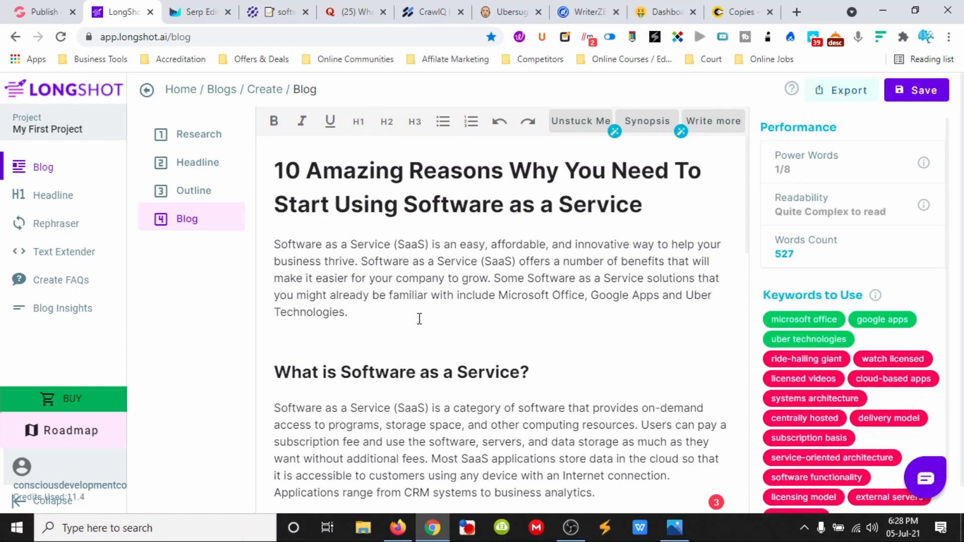
Step: Look through the remaining sections of the article and save the blog
scroll(401, 316, "down", 12)
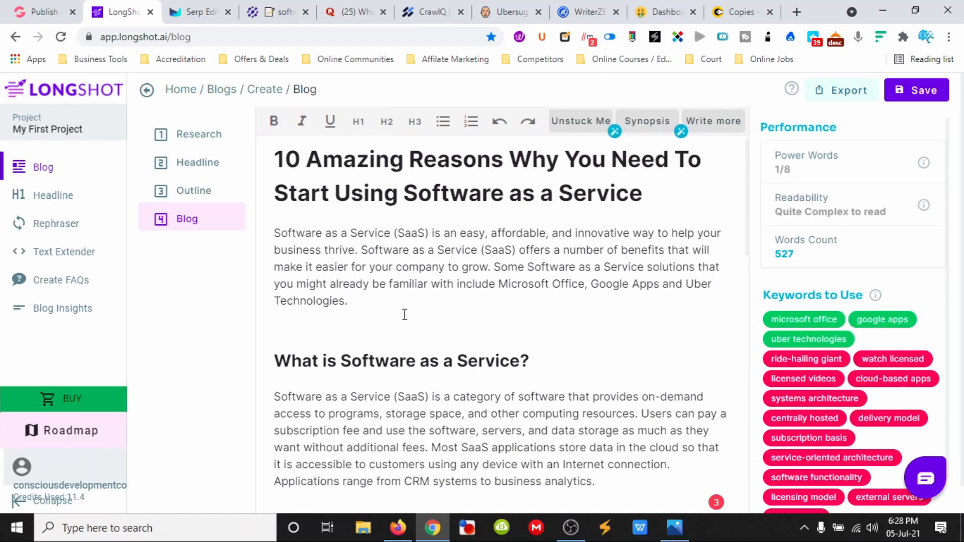
scroll(703, 301, "down", 8)
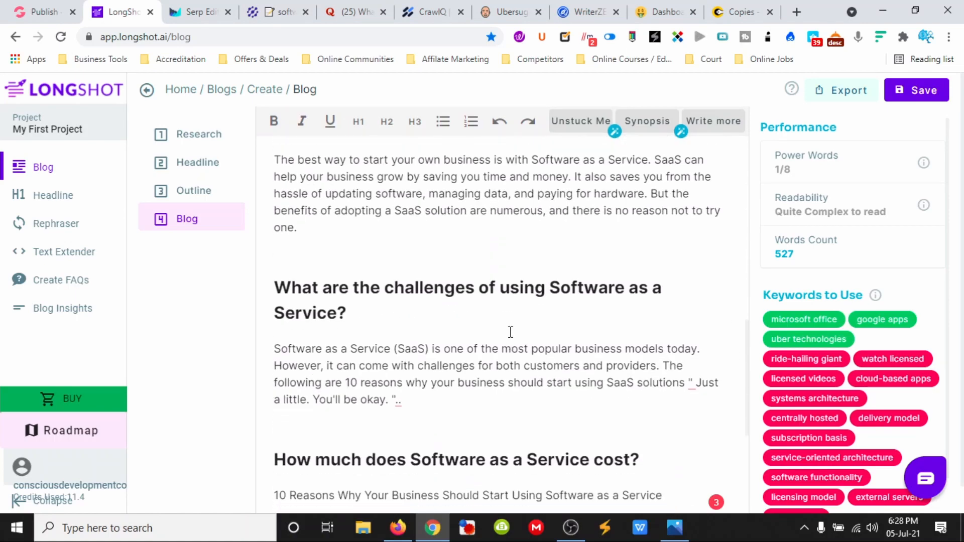
scroll(621, 256, "down", 1)
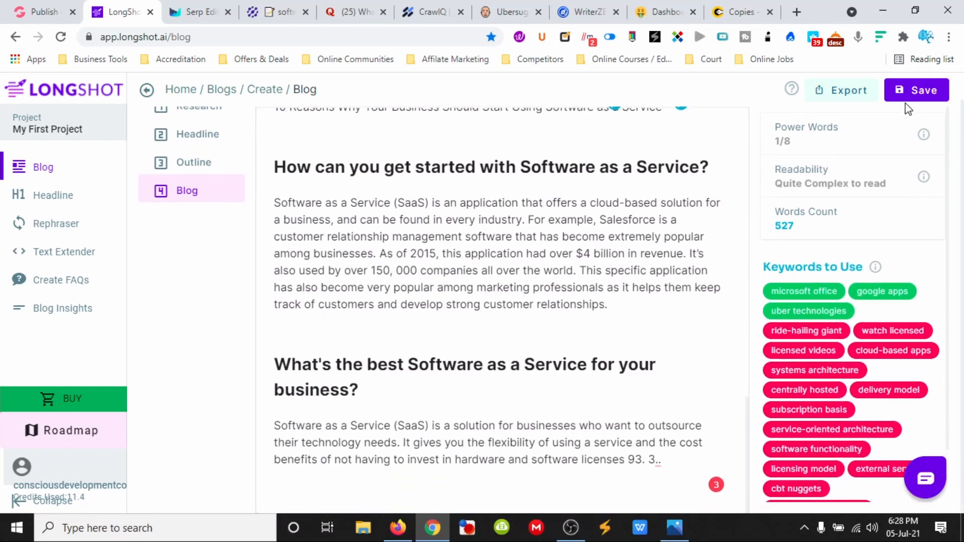
left_click(921, 90)
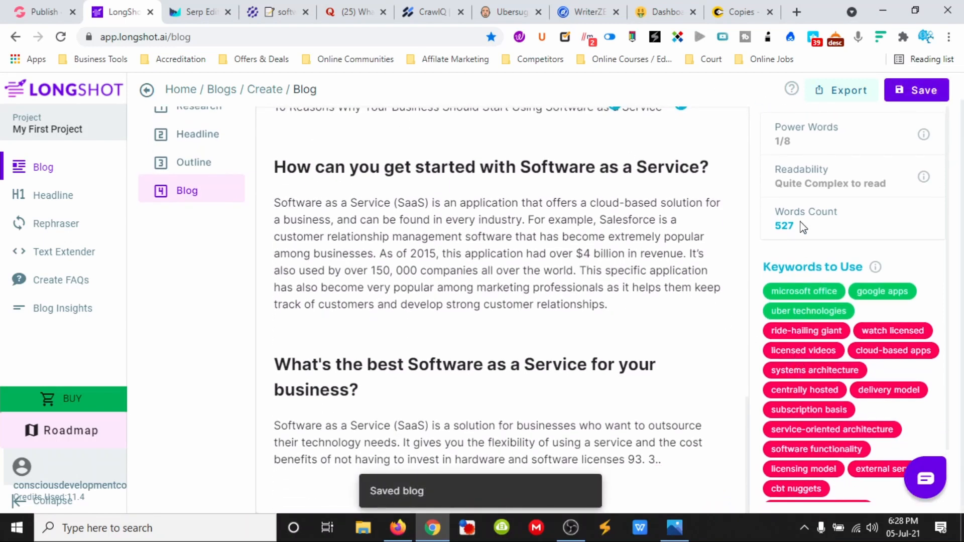
scroll(826, 389, "down", 1)
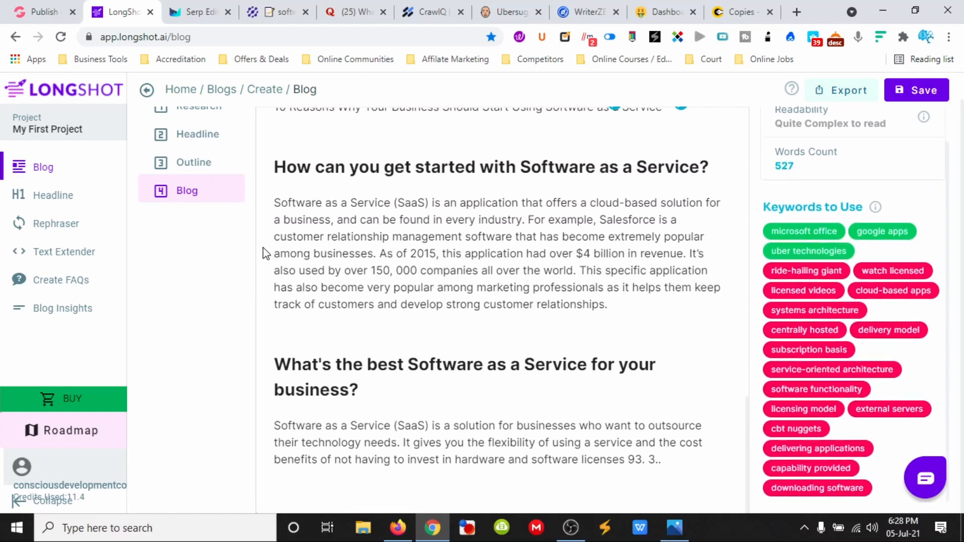
Step: Leave the blog draft and open the Rephraser tool with its text field ready for input
scroll(596, 205, "up", 2)
scroll(596, 205, "up", 10)
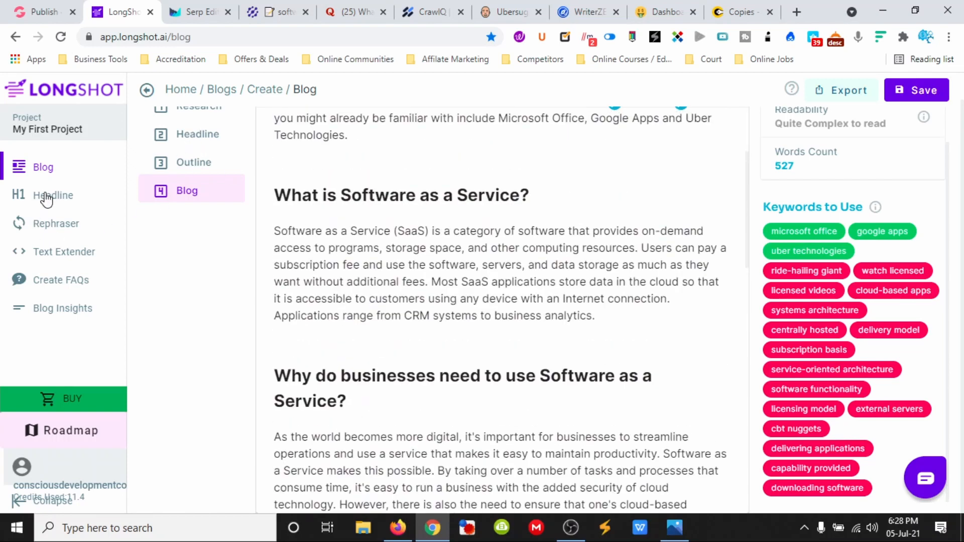
left_click(49, 228)
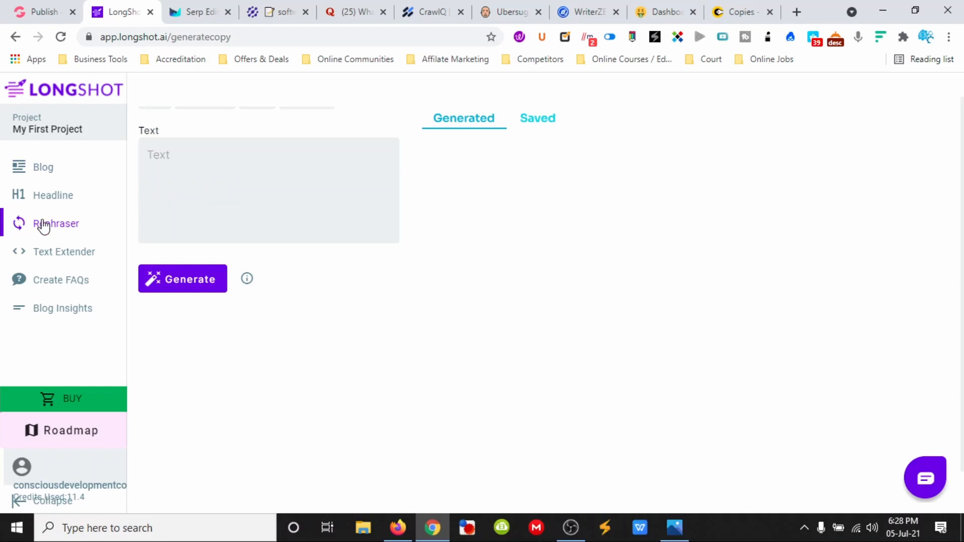
left_click(197, 197)
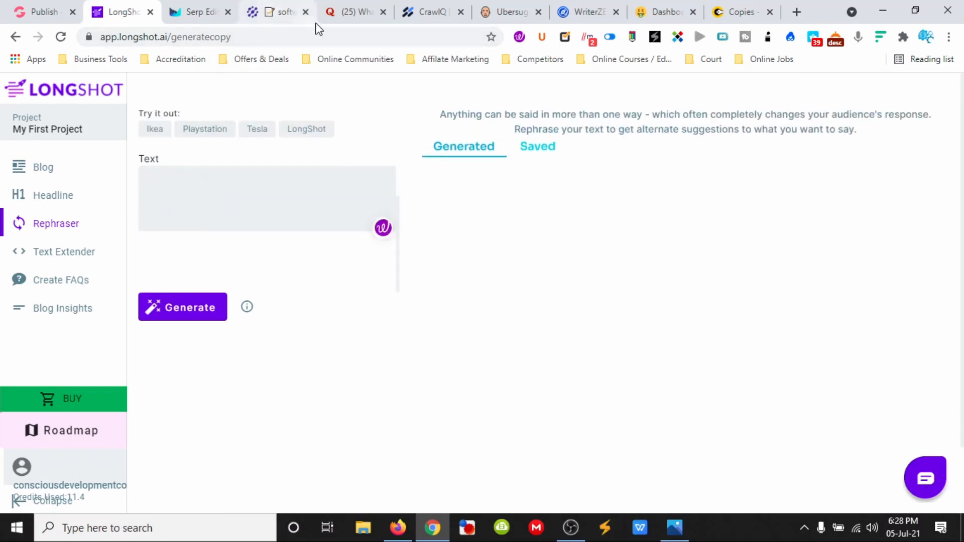
Step: Copy the passage from "This is a great benefit" to "previous titles" in the Outranking document into LongShot's Rephraser
left_click(442, 14)
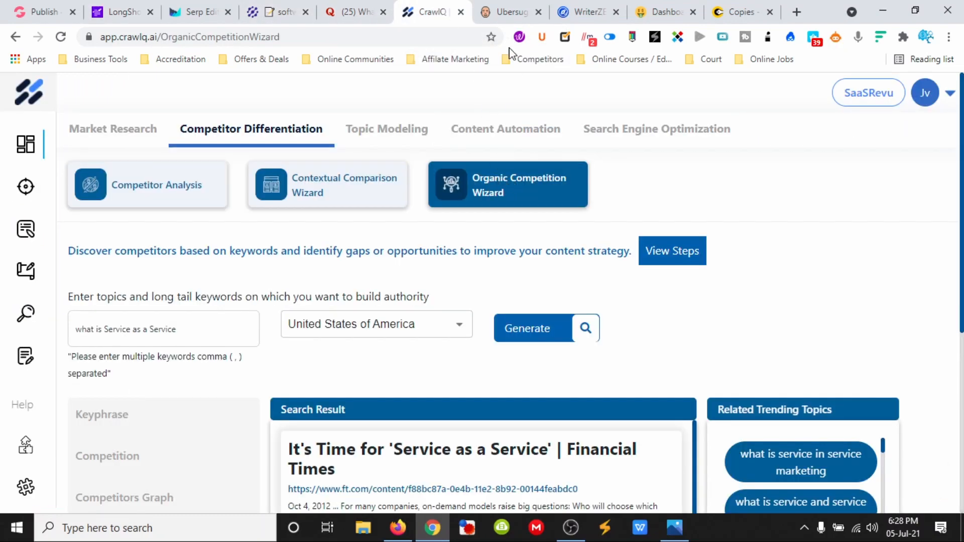
left_click(503, 11)
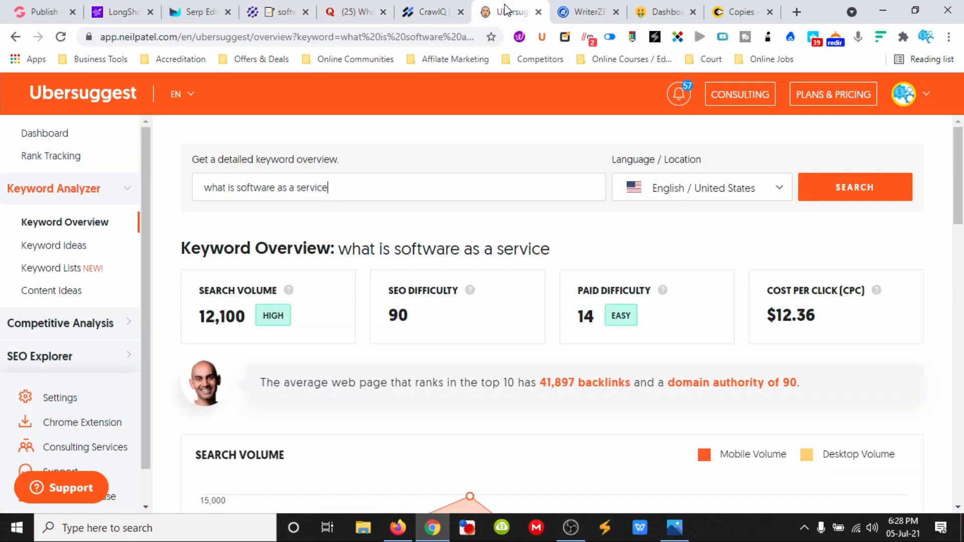
left_click(659, 13)
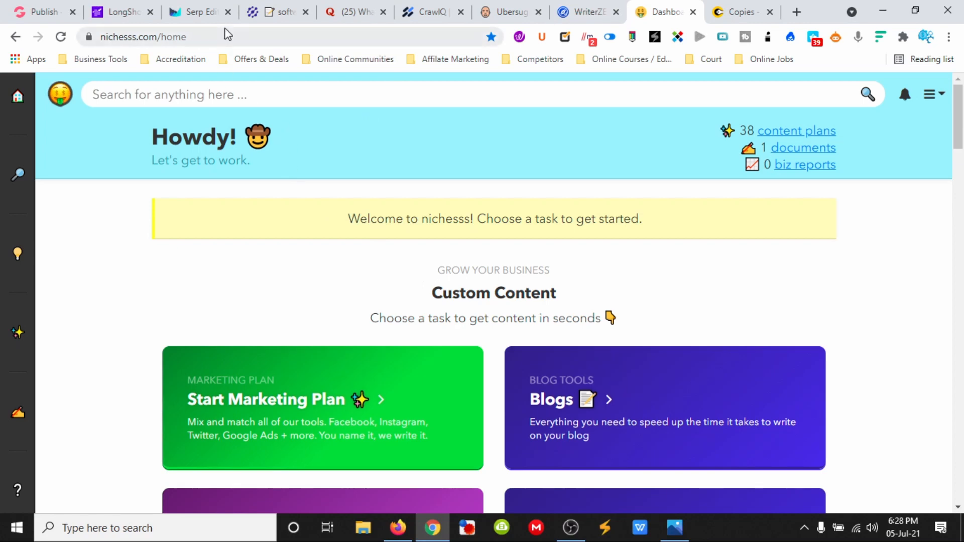
left_click(177, 14)
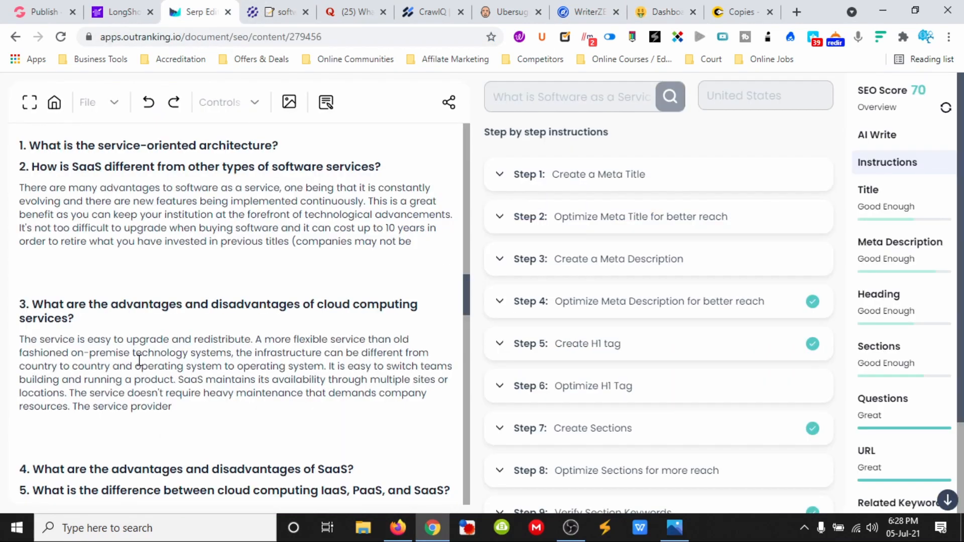
scroll(185, 366, "down", 3)
scroll(161, 319, "up", 3)
left_click_drag(290, 242, 370, 202)
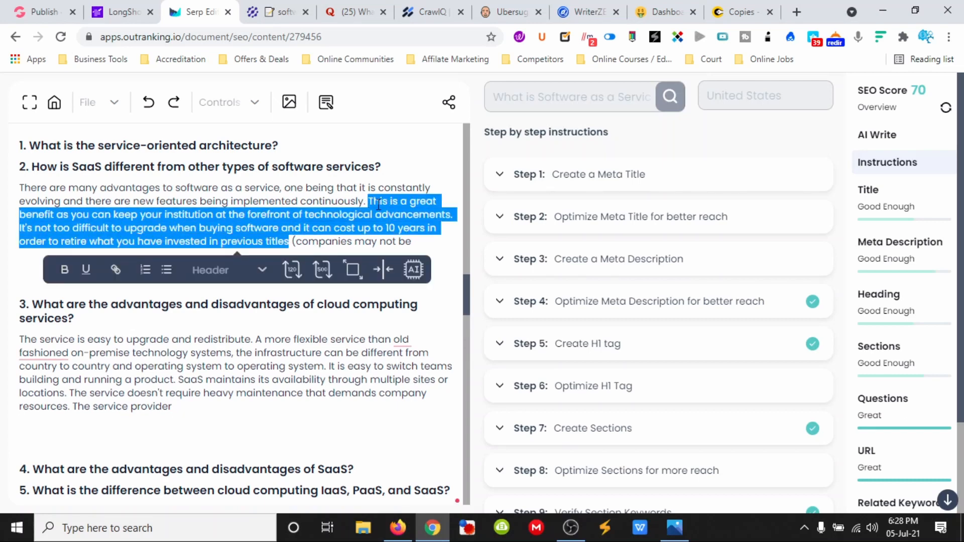
left_click(123, 11)
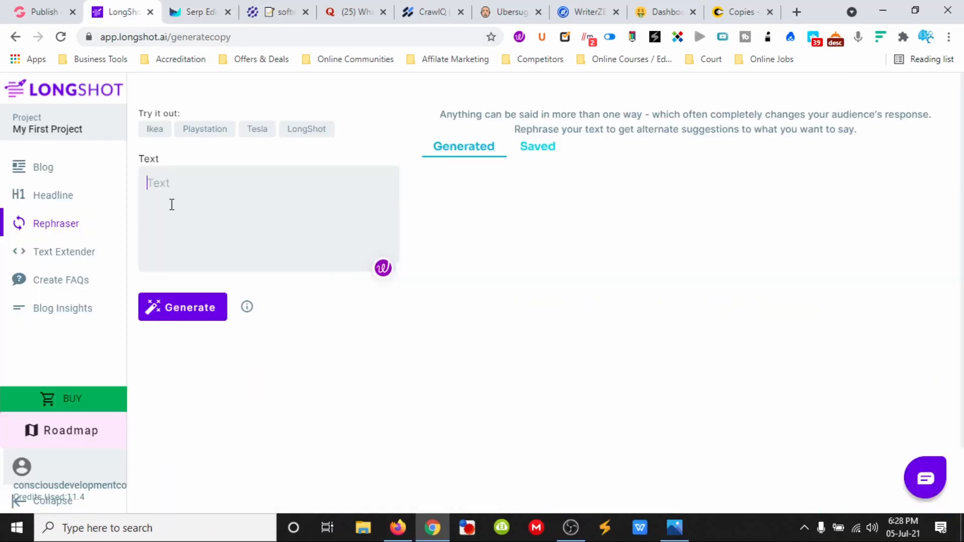
key("ctrl+v")
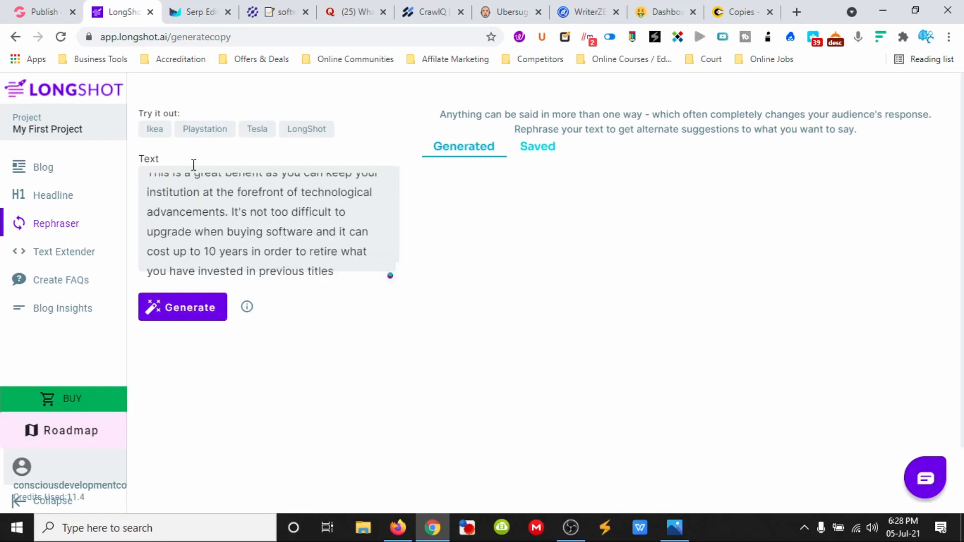
Step: Copy the pasted passage, replace it with "Service as a Software", and try to generate a rephrasing
key("ctrl+a")
key("ctrl+c")
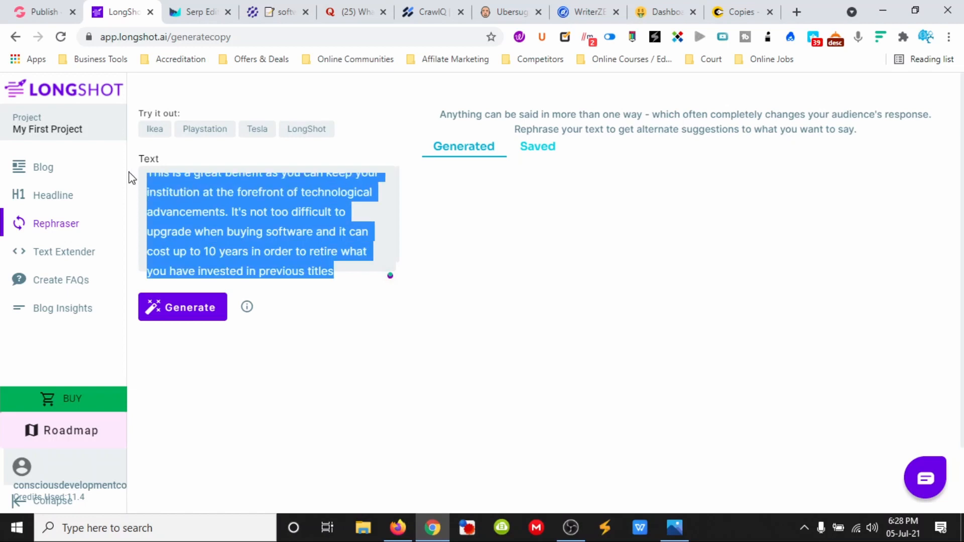
key("BackSpace")
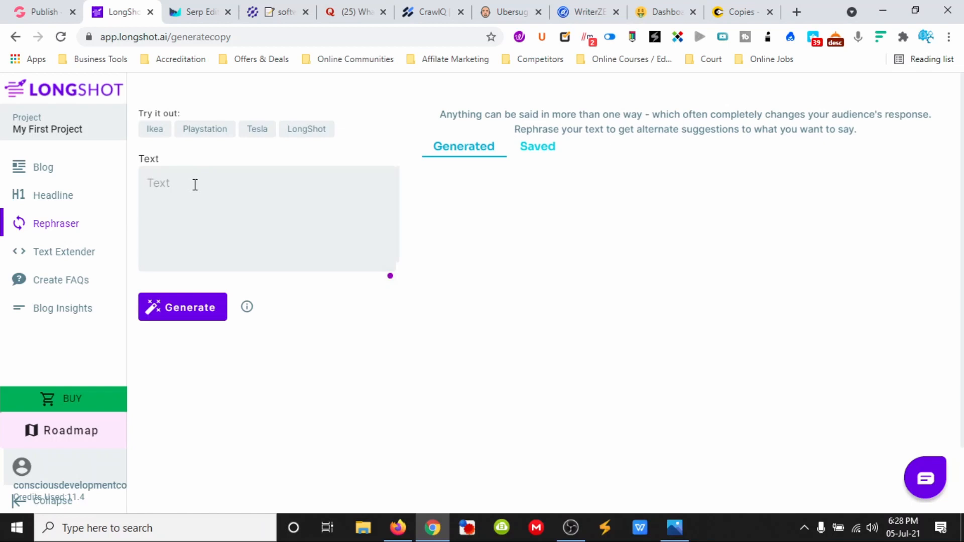
type("Service as a Software")
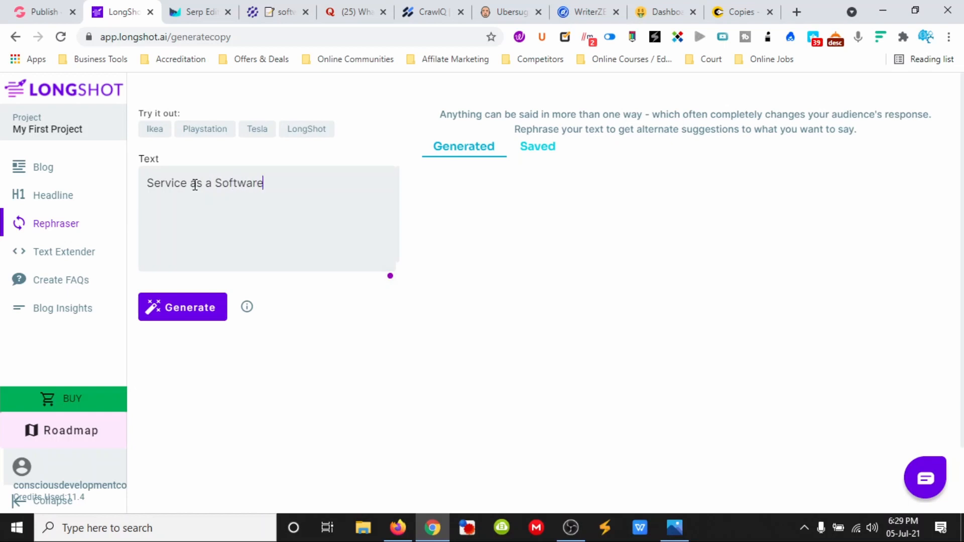
left_click(192, 307)
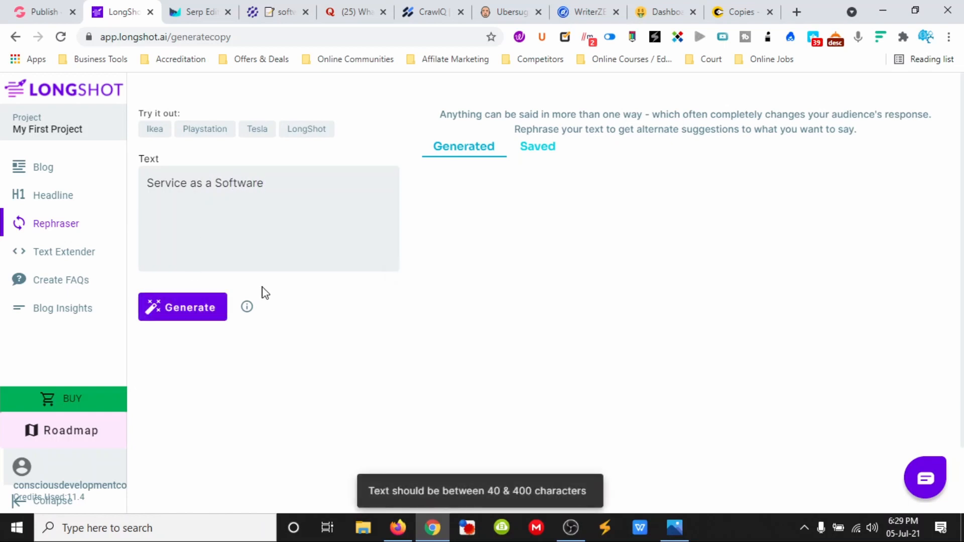
Step: Replace the short phrase with the copied passage, generate a rephrased version, and review the source text against it
left_click_drag(280, 195, 145, 187)
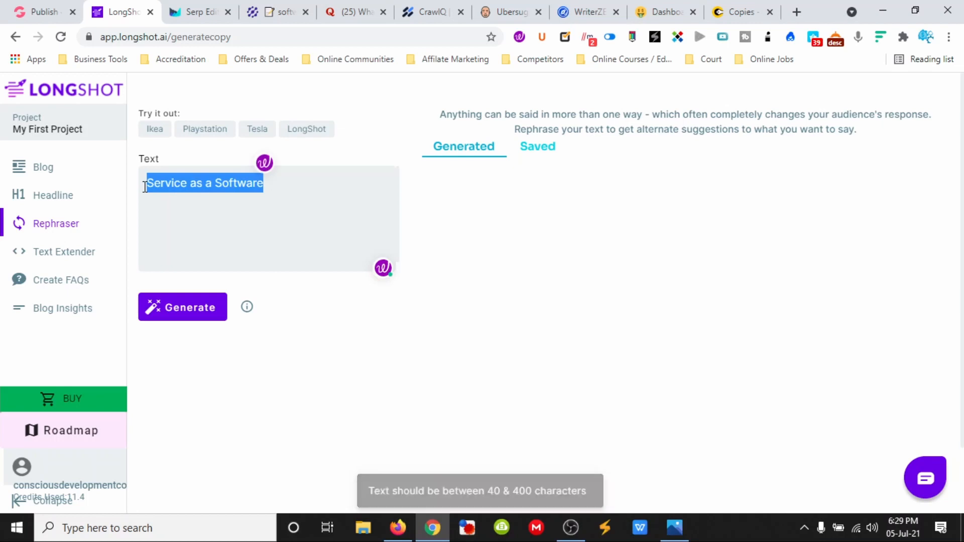
key("ctrl+v")
left_click(190, 304)
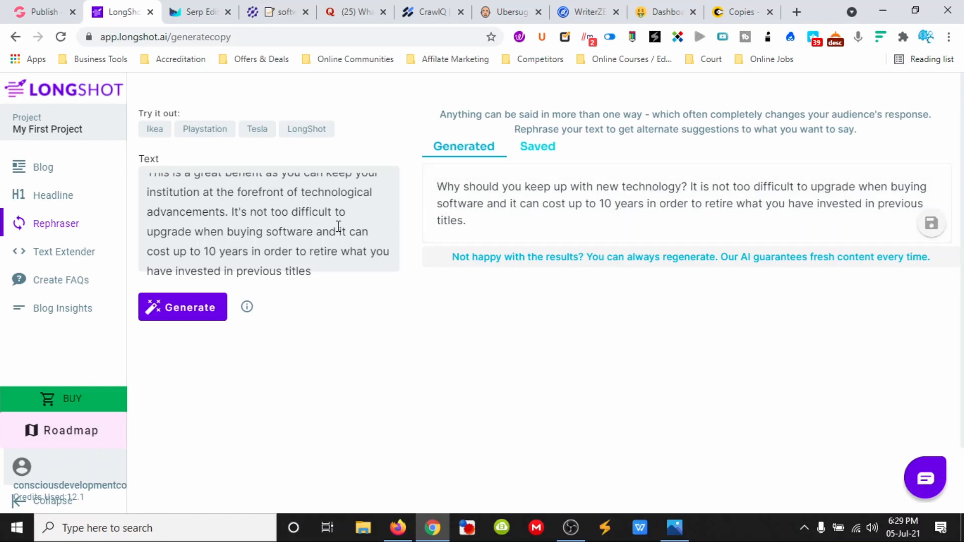
left_click(260, 240)
key("ctrl+Home")
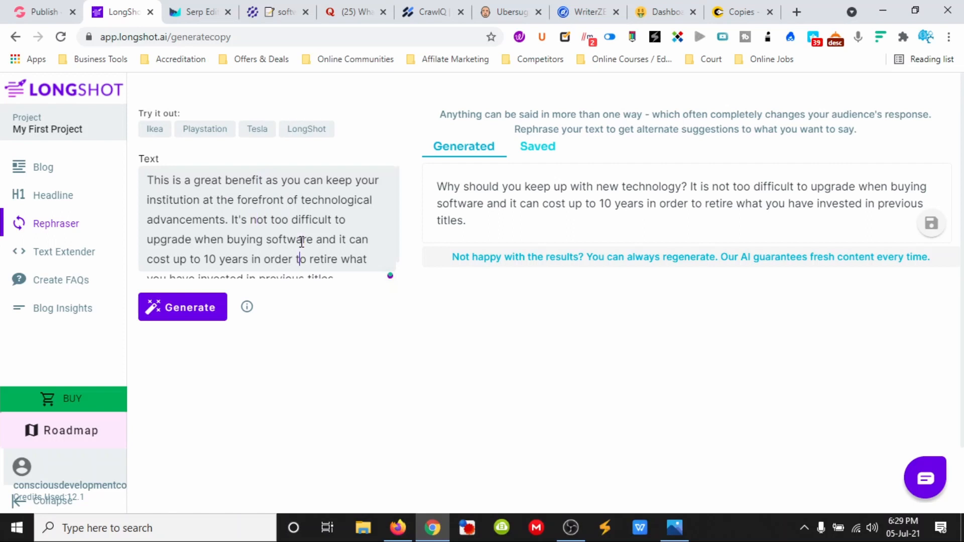
key("Down")
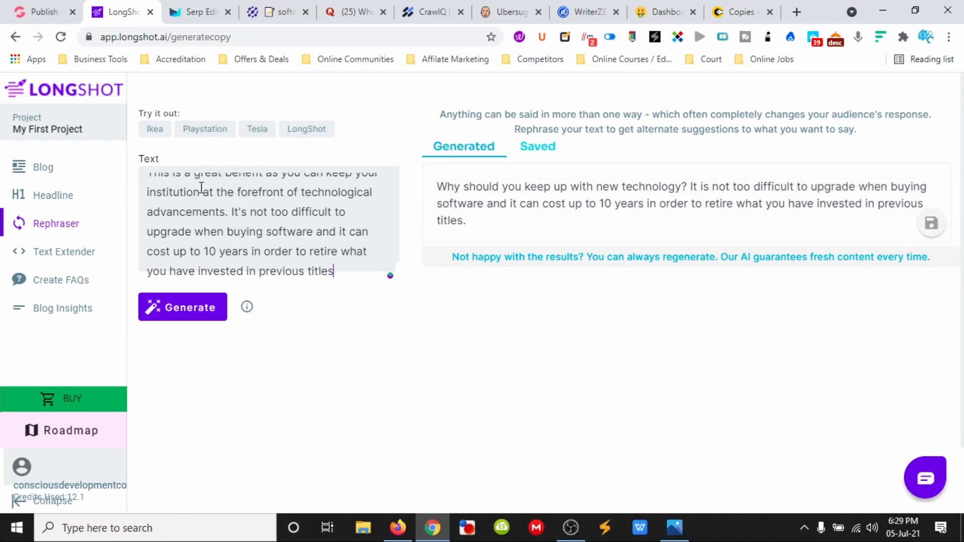
Step: Save the generated rephrasing, check it among the saved copies, and return to the generated results
left_click(537, 150)
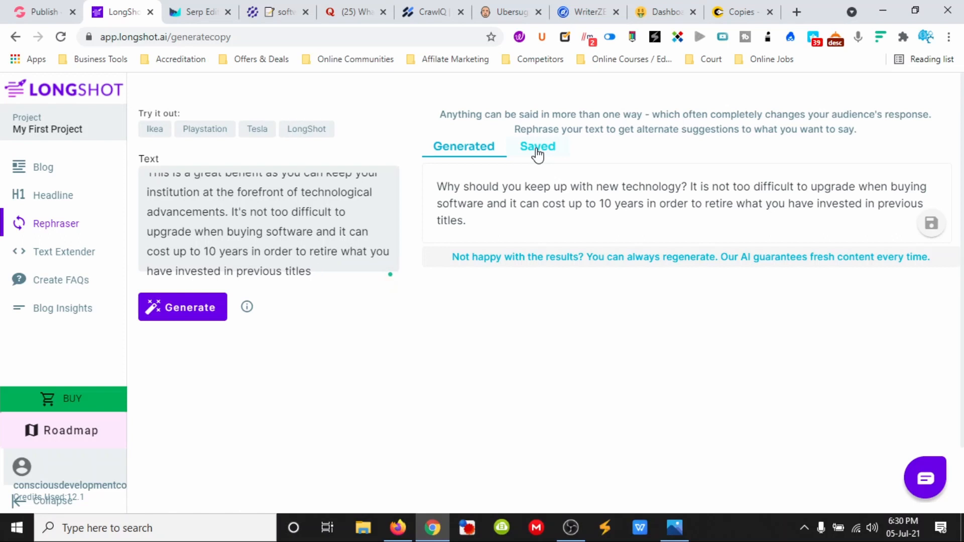
left_click(451, 152)
left_click(931, 222)
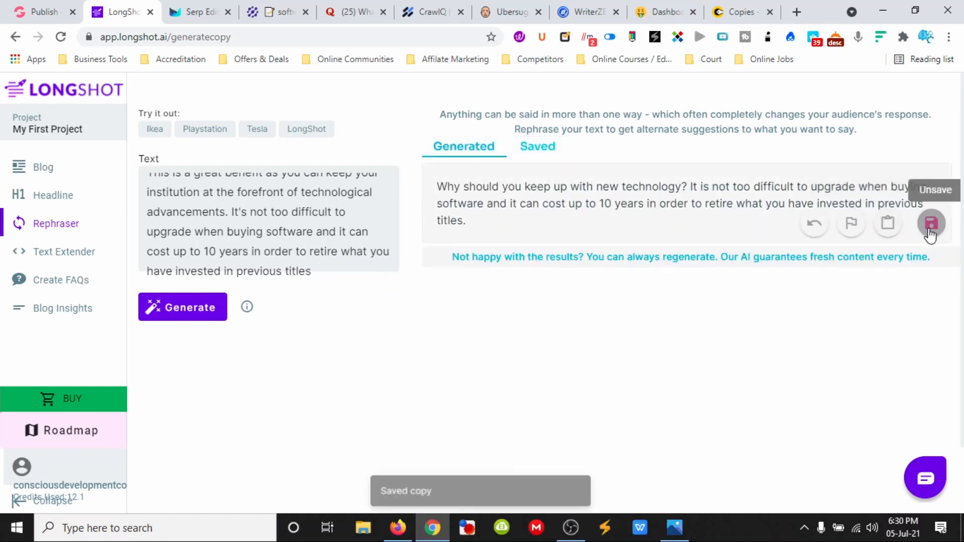
left_click(549, 155)
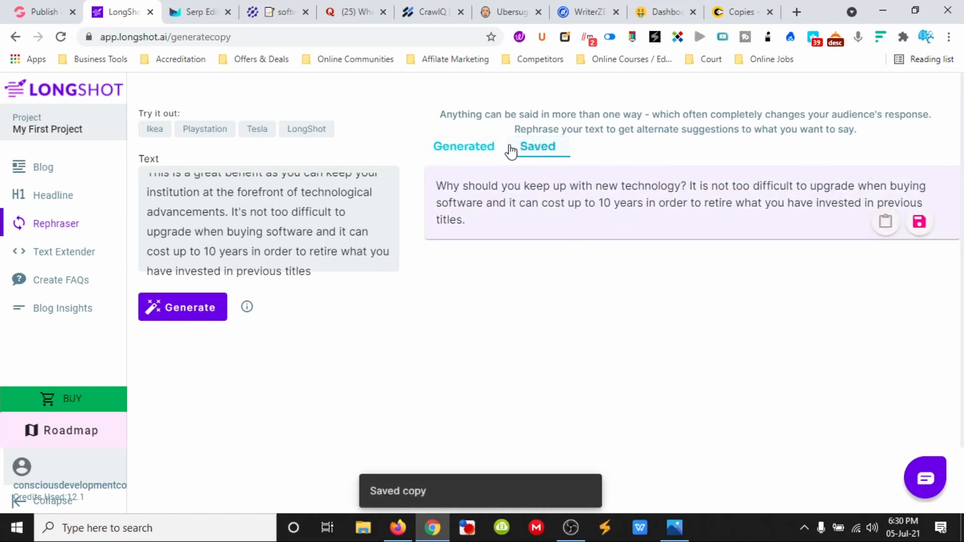
left_click(486, 149)
Step: Generate an extension of the passage in the Text Extender with the generation length set to Long
left_click(66, 251)
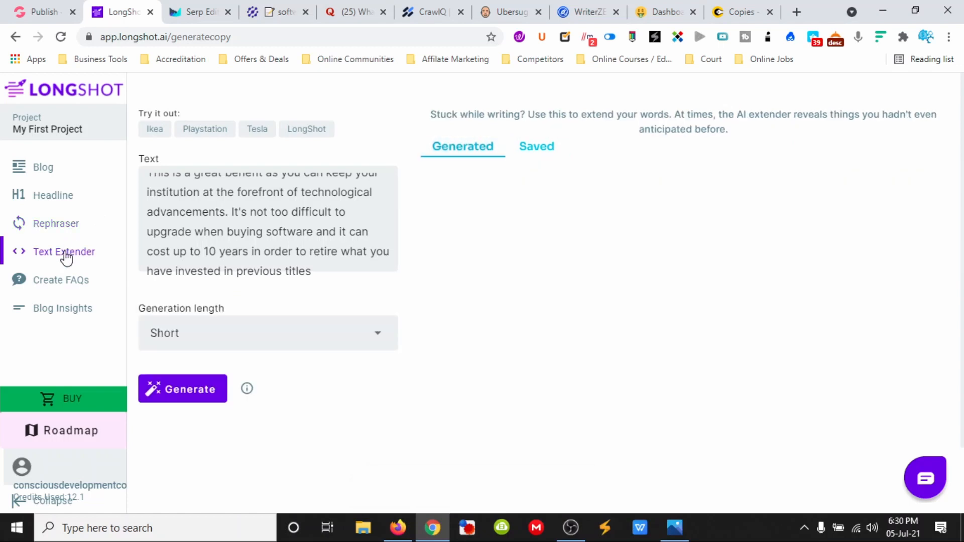
left_click(266, 333)
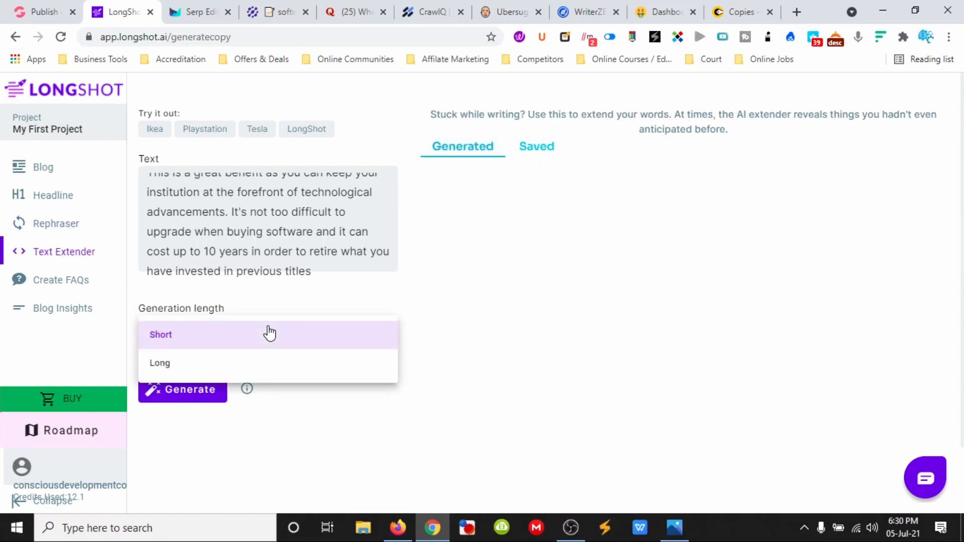
left_click(270, 333)
left_click(269, 333)
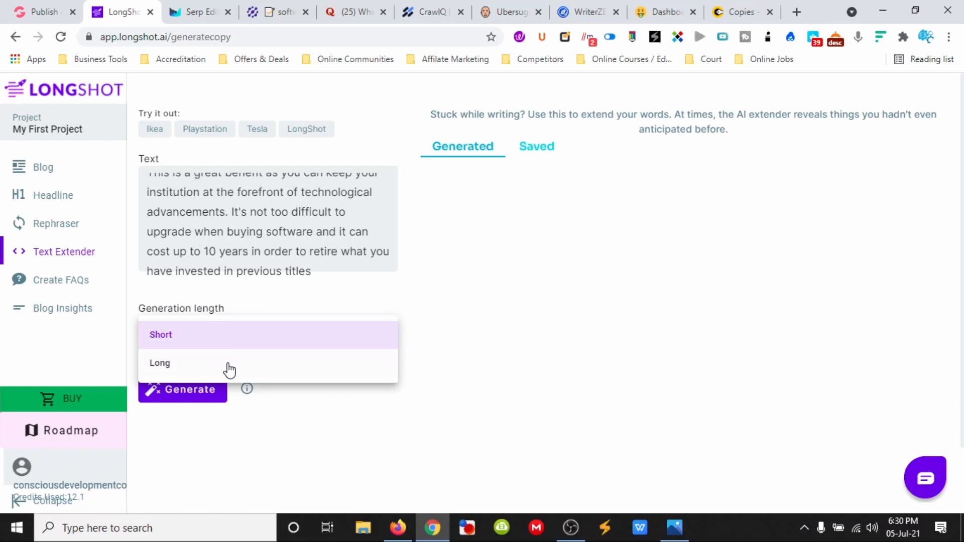
left_click(190, 365)
left_click(186, 392)
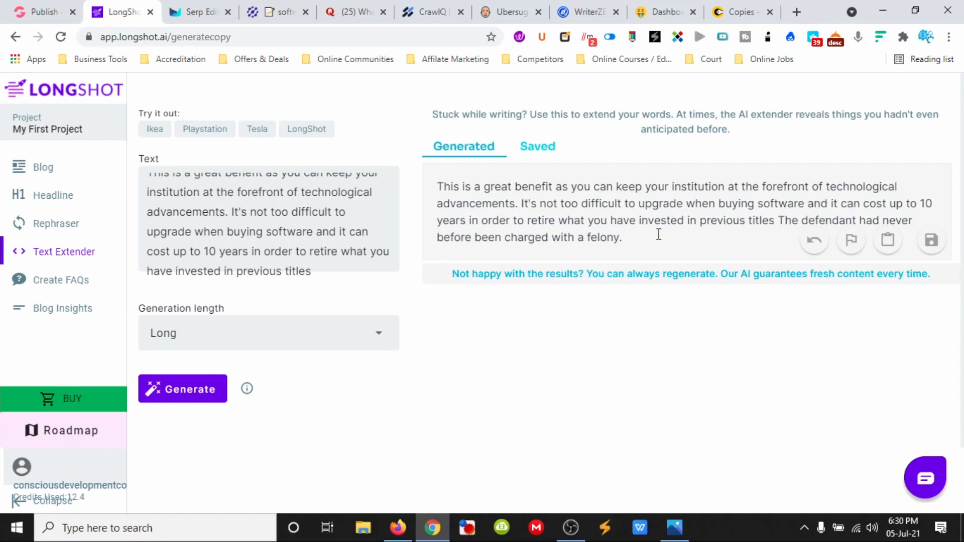
scroll(323, 232, "down", 2)
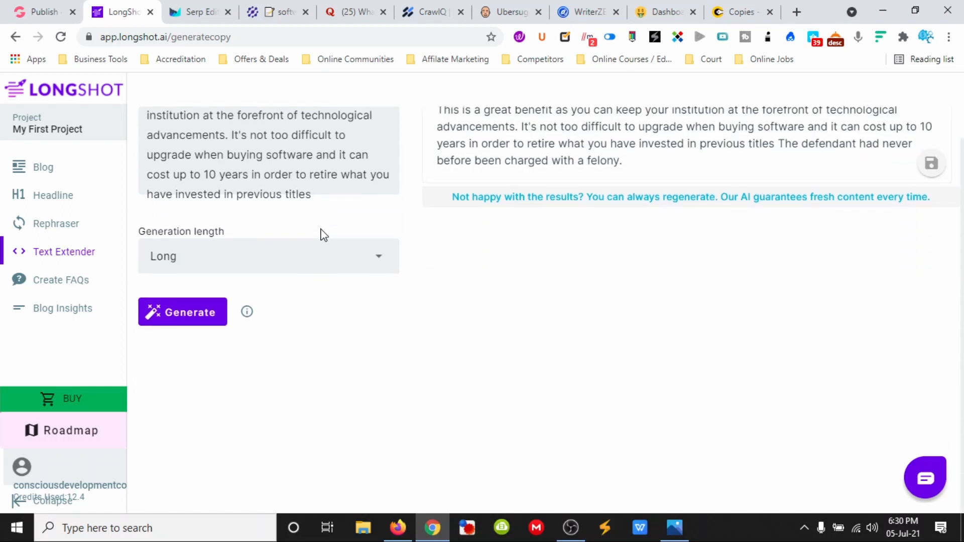
scroll(552, 198, "up", 2)
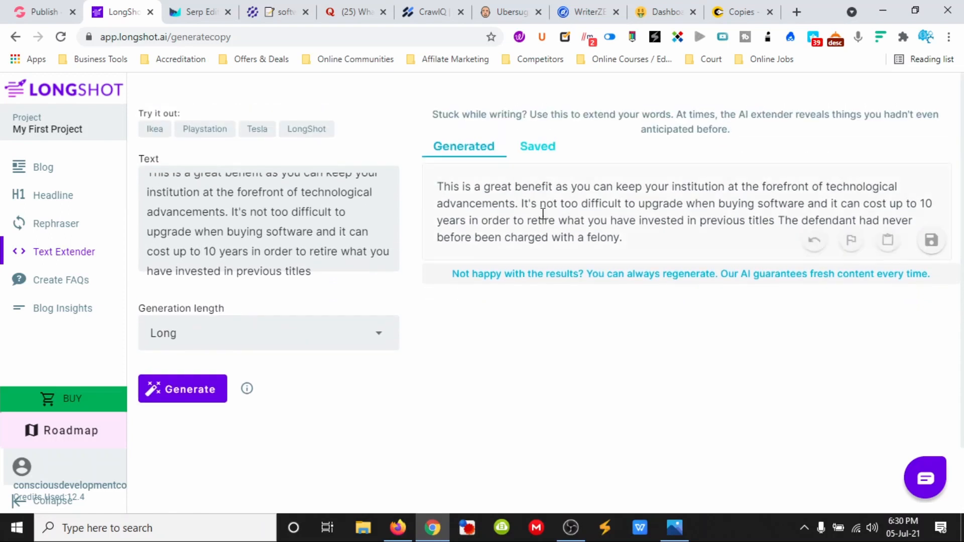
Step: Regenerate the passage's extension with the generation length set to Short and save the result
left_click(224, 333)
left_click(196, 341)
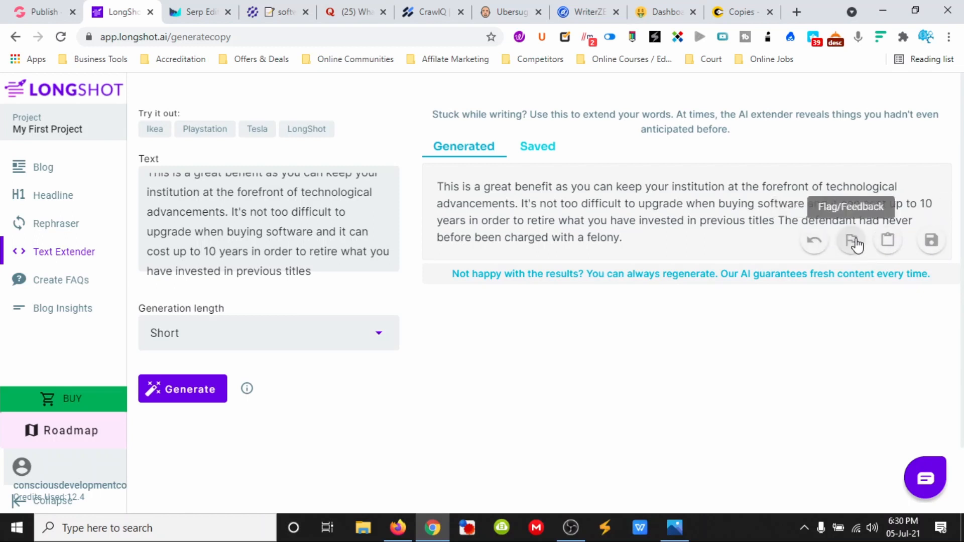
left_click(197, 390)
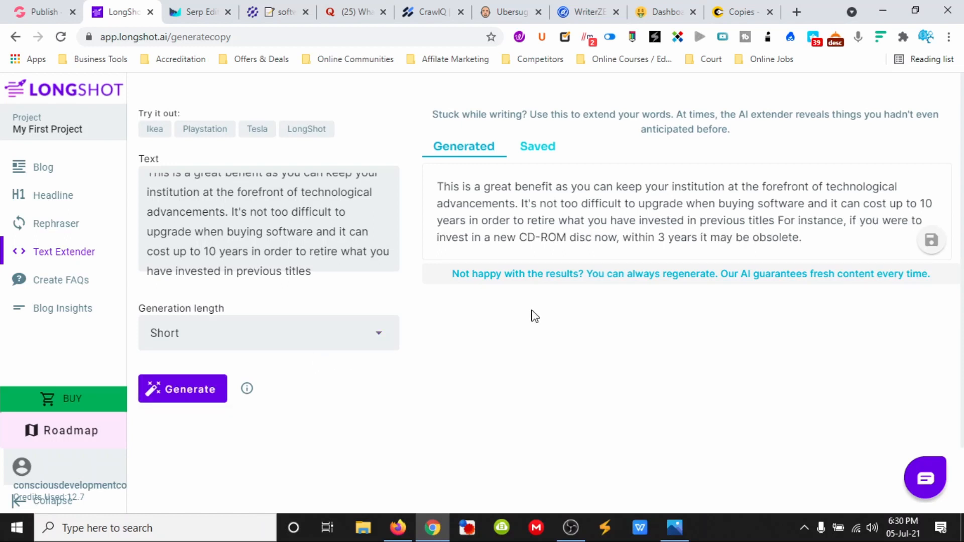
mouse_move(466, 245)
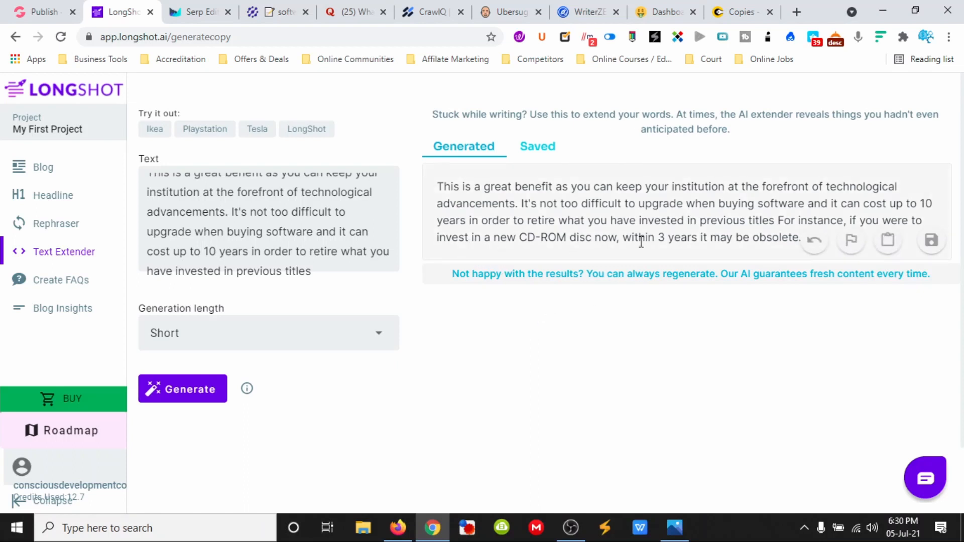
left_click(932, 243)
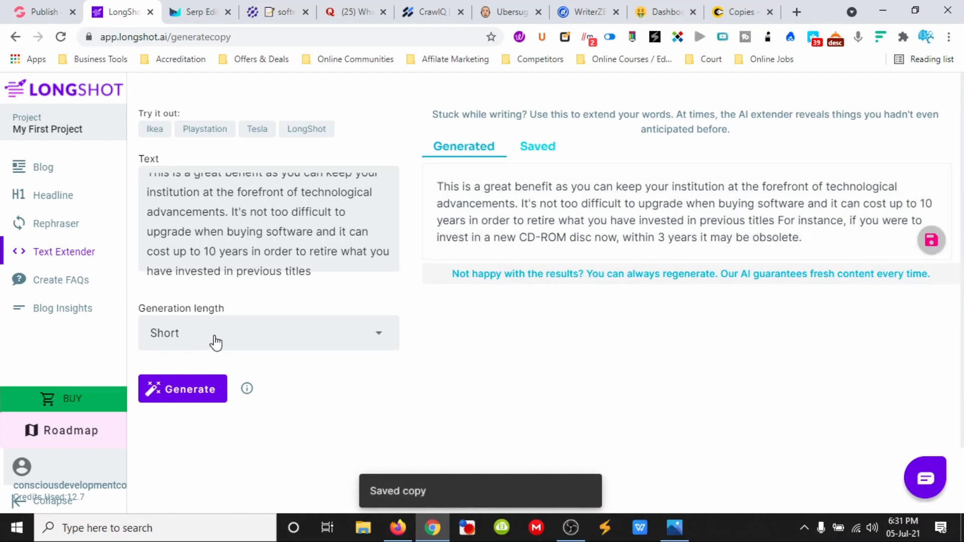
Step: Generate FAQs from the same passage, save the questions, and copy them to the clipboard
left_click(71, 280)
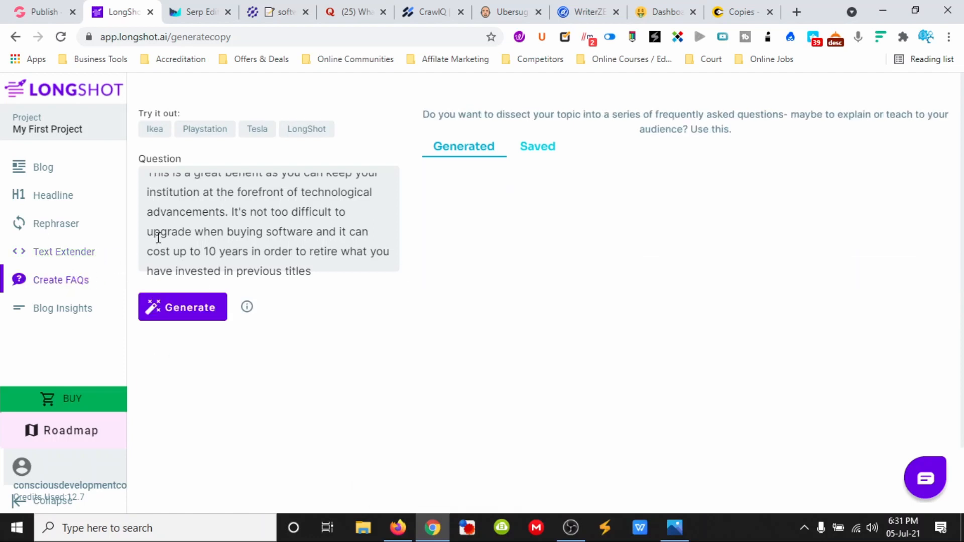
left_click(180, 307)
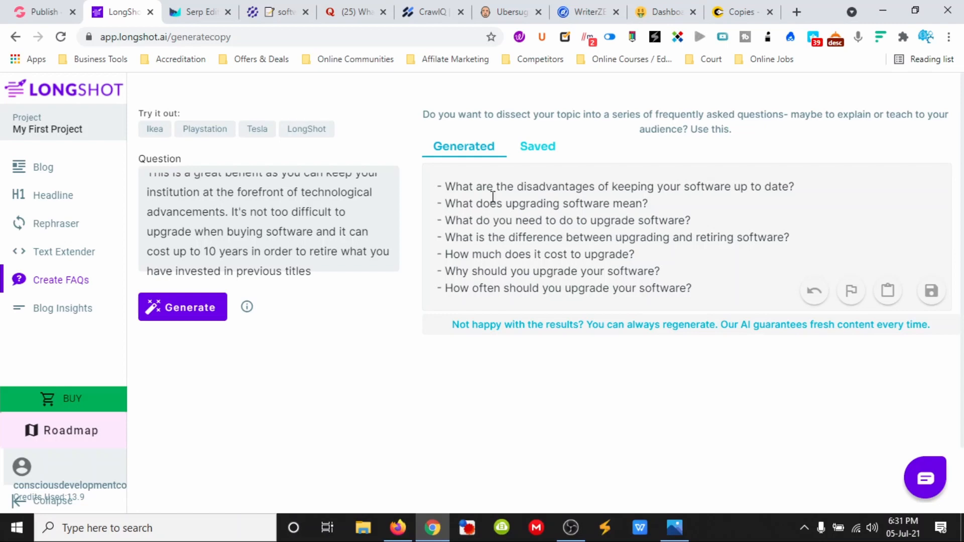
left_click(931, 291)
left_click(887, 297)
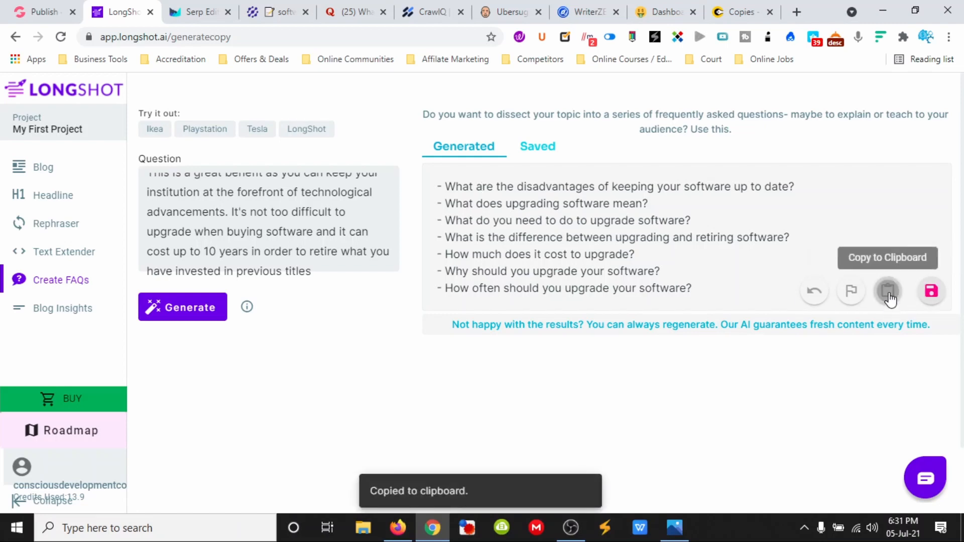
Step: Return to the blog draft and add a new line reading FAQ at the end of the article
left_click(47, 173)
scroll(446, 291, "down", 10)
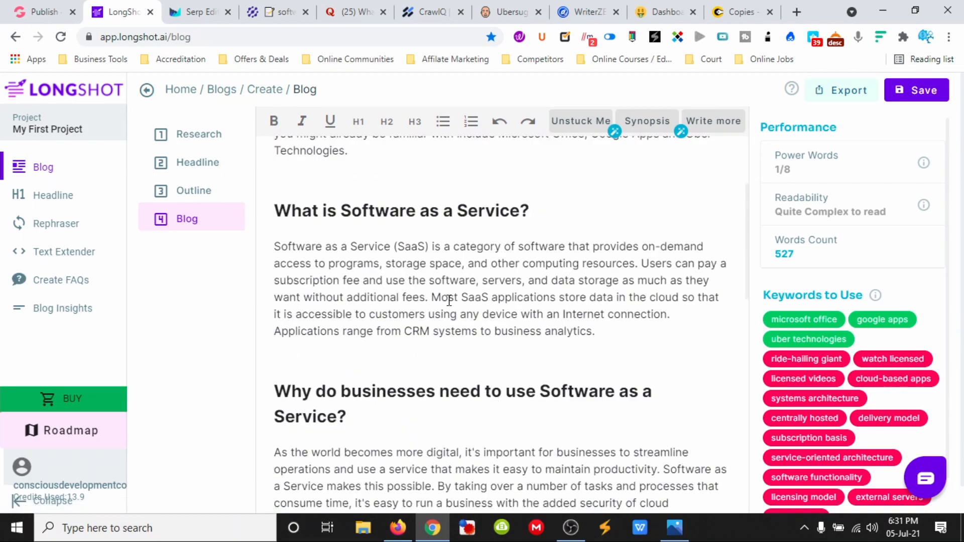
scroll(446, 291, "down", 5)
scroll(444, 342, "down", 1)
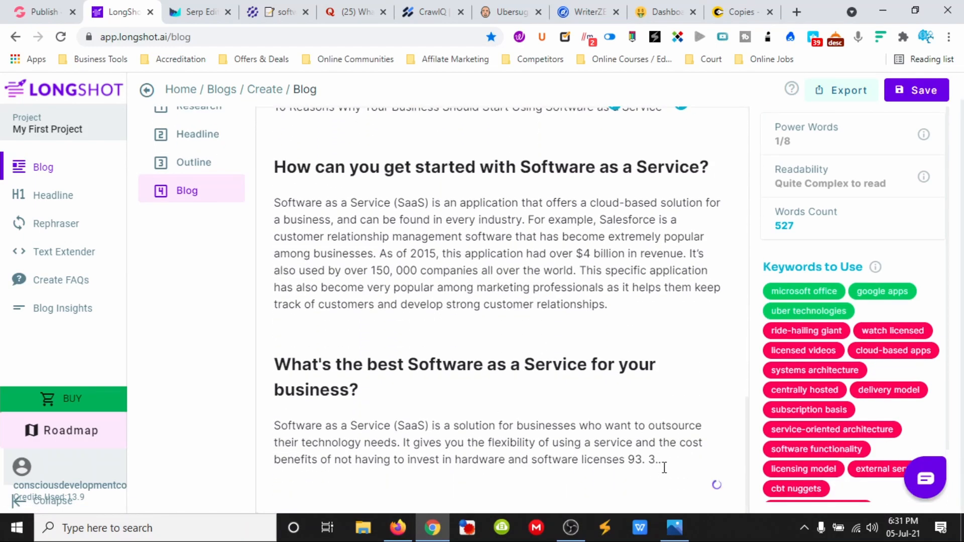
key("Return")
type("FA")
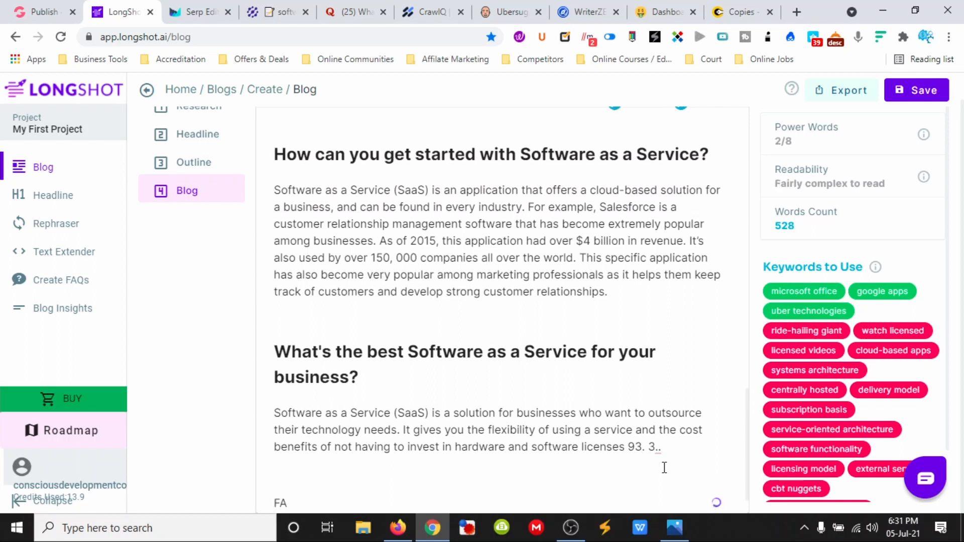
type("Q")
scroll(294, 503, "down", 2)
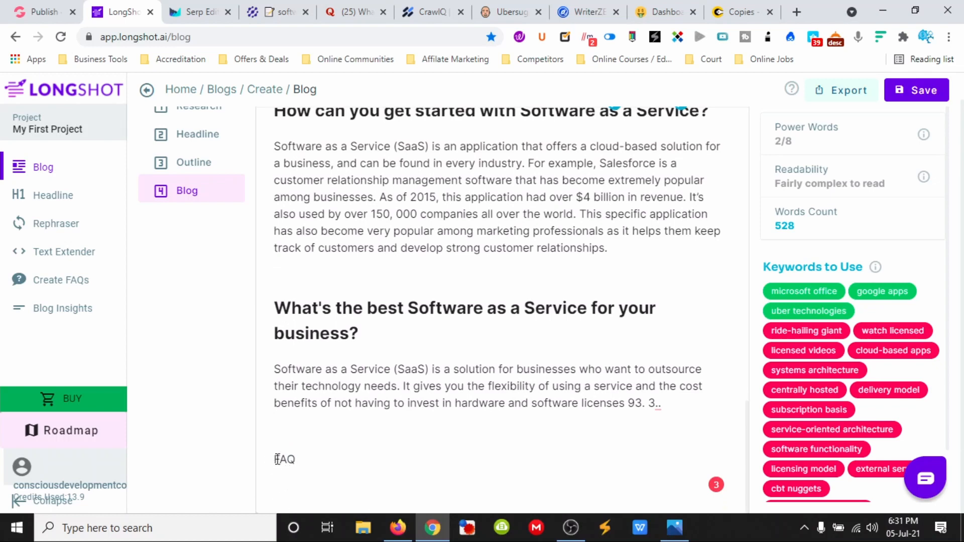
Step: Paste the copied questions on a new line below FAQ
left_click_drag(296, 460, 275, 460)
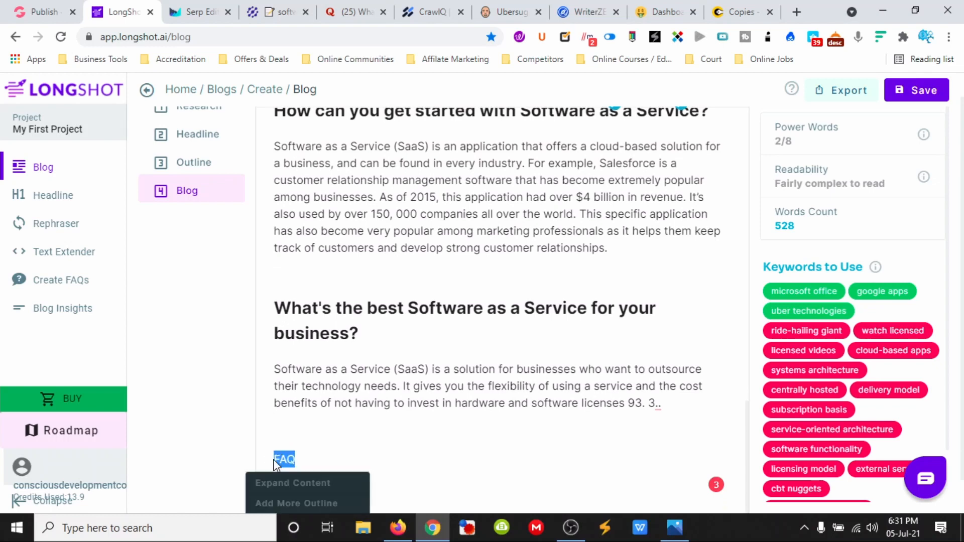
scroll(275, 465, "down", 1)
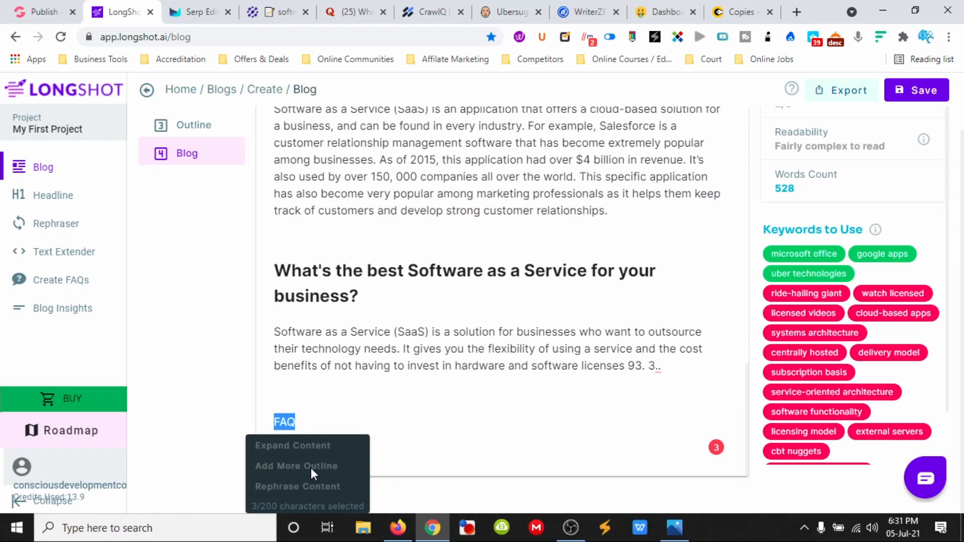
left_click(384, 424)
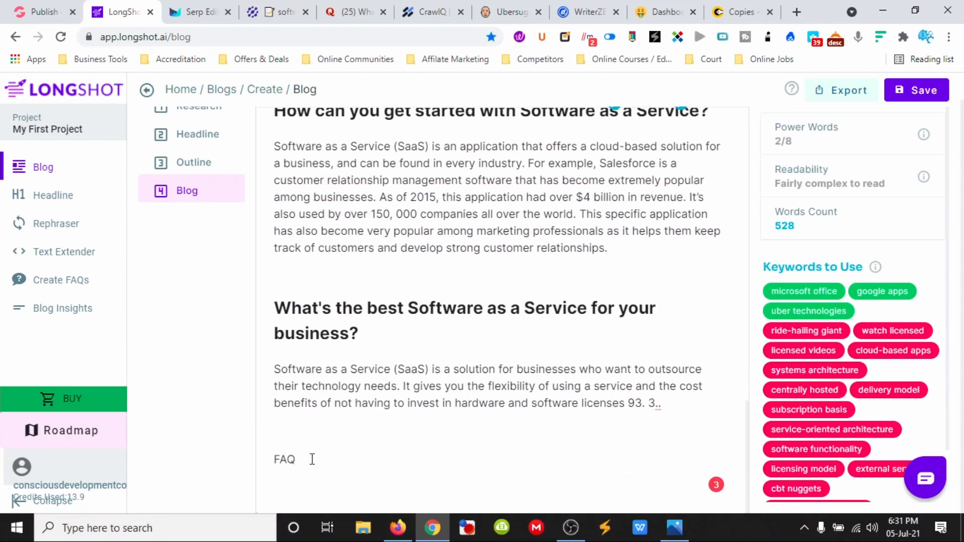
key("Return")
key("ctrl+v")
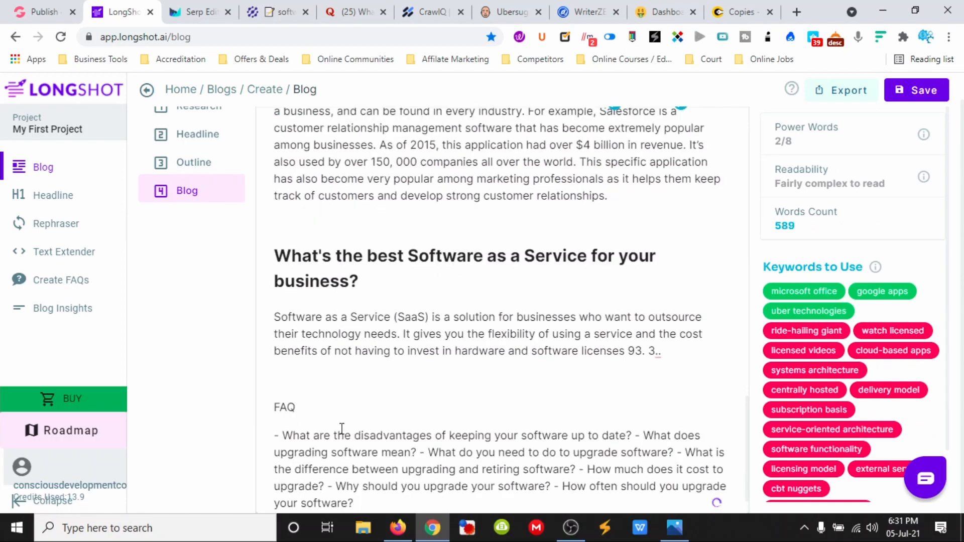
Step: Format the FAQ line as a level 2 heading
scroll(341, 429, "up", 20)
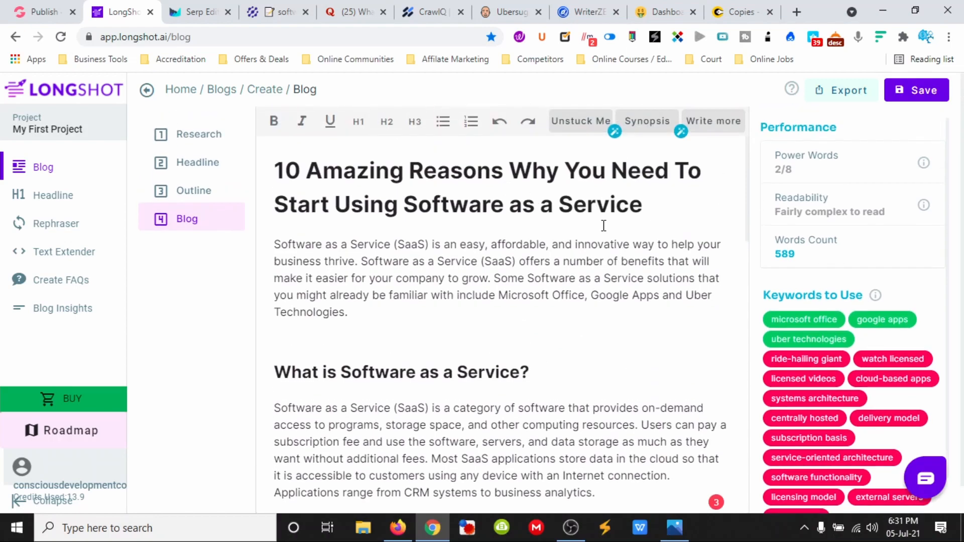
scroll(603, 228, "down", 7)
scroll(603, 229, "up", 7)
scroll(408, 194, "down", 20)
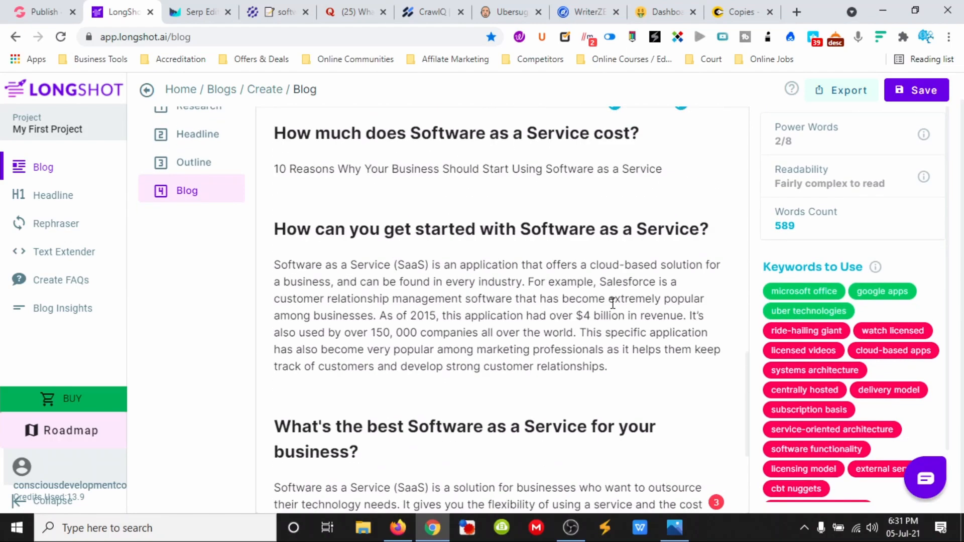
scroll(612, 303, "down", 4)
left_click_drag(297, 365, 278, 364)
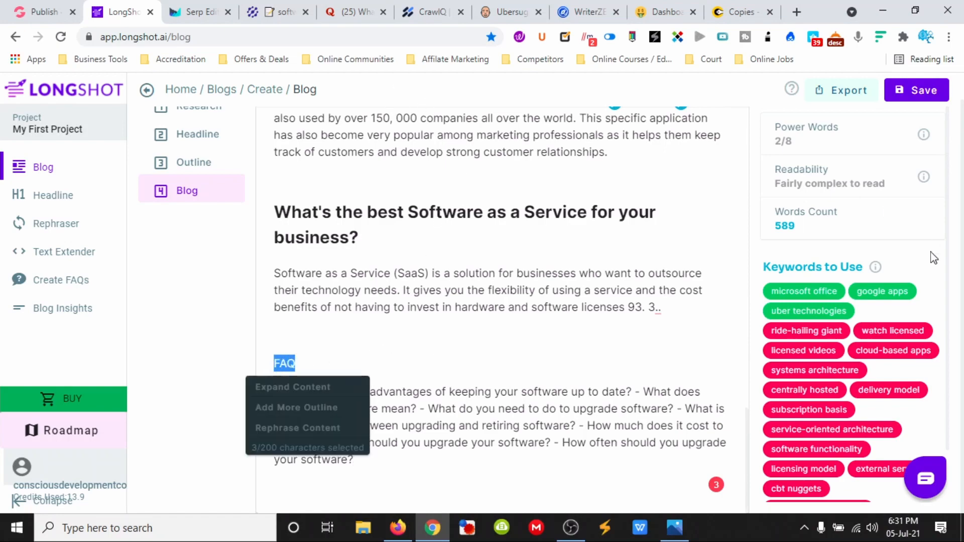
scroll(327, 168, "up", 15)
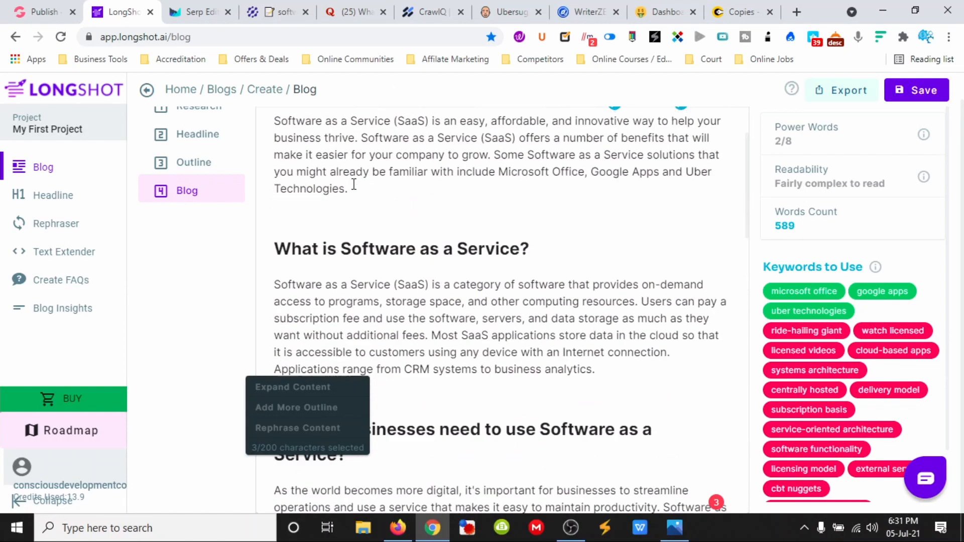
scroll(354, 184, "up", 3)
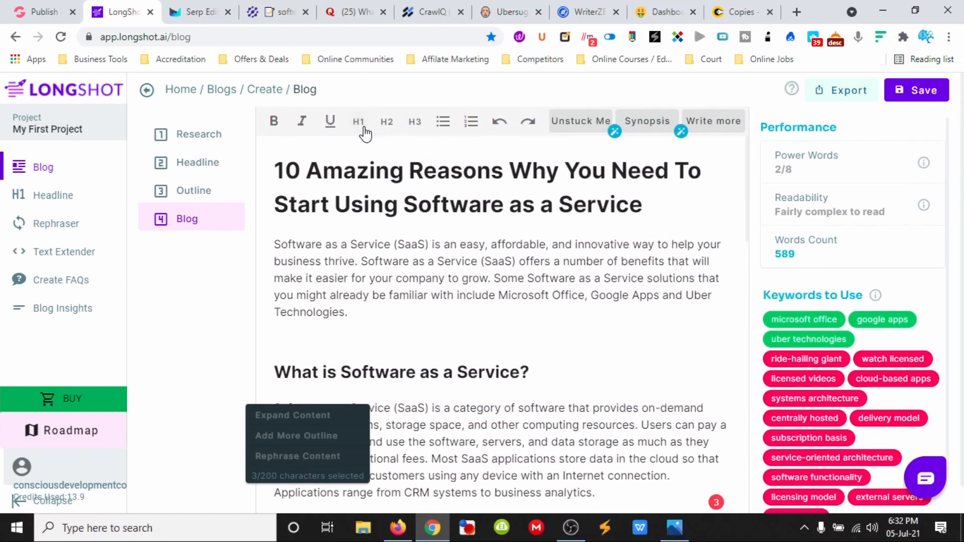
scroll(398, 313, "down", 20)
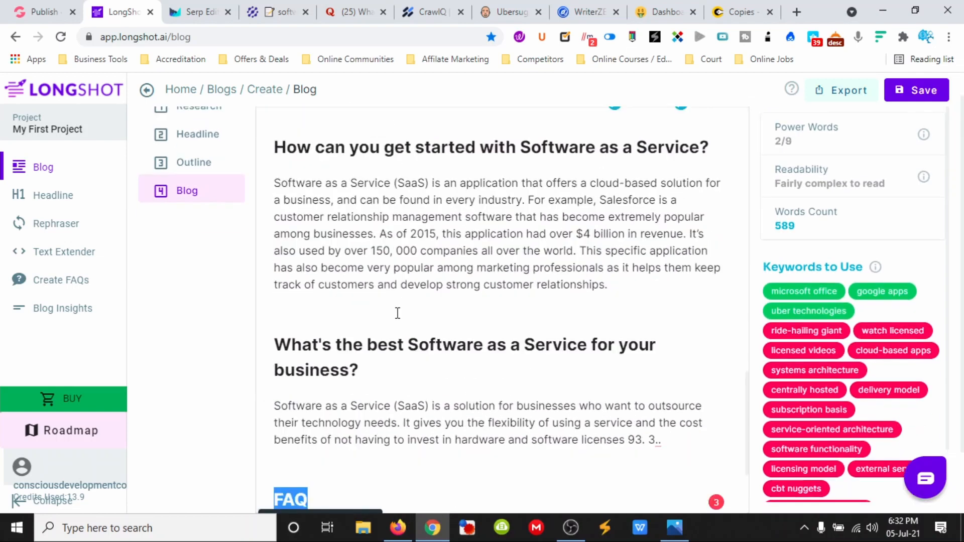
scroll(397, 313, "down", 3)
left_click(333, 361)
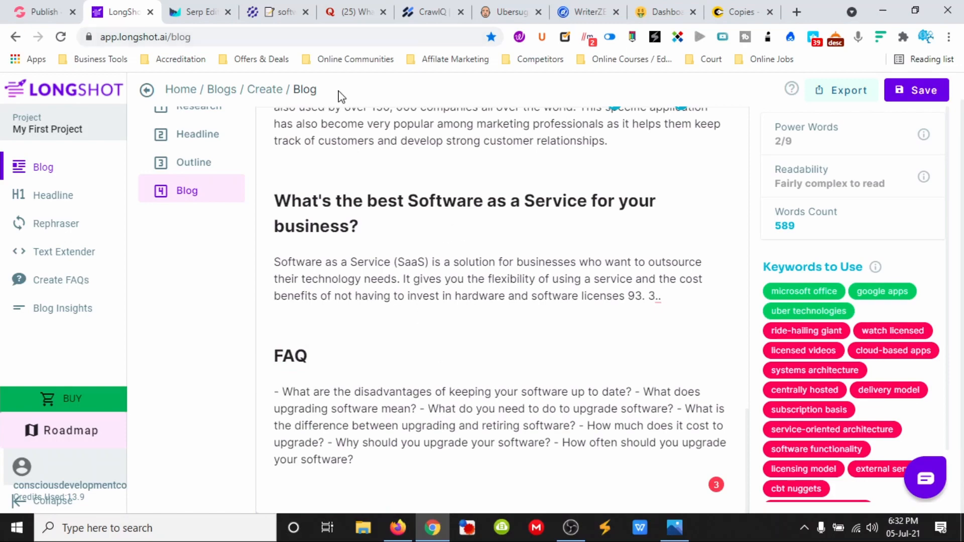
Step: Try to generate content with Unstuck Me for the keyword "business software", and place the cursor after the blog's introduction paragraph
scroll(585, 155, "up", 15)
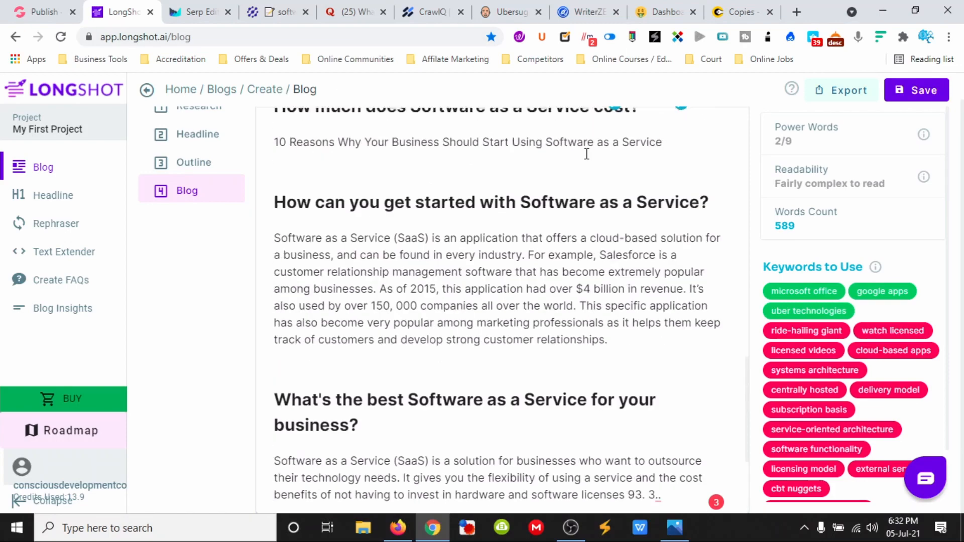
scroll(407, 95, "up", 2)
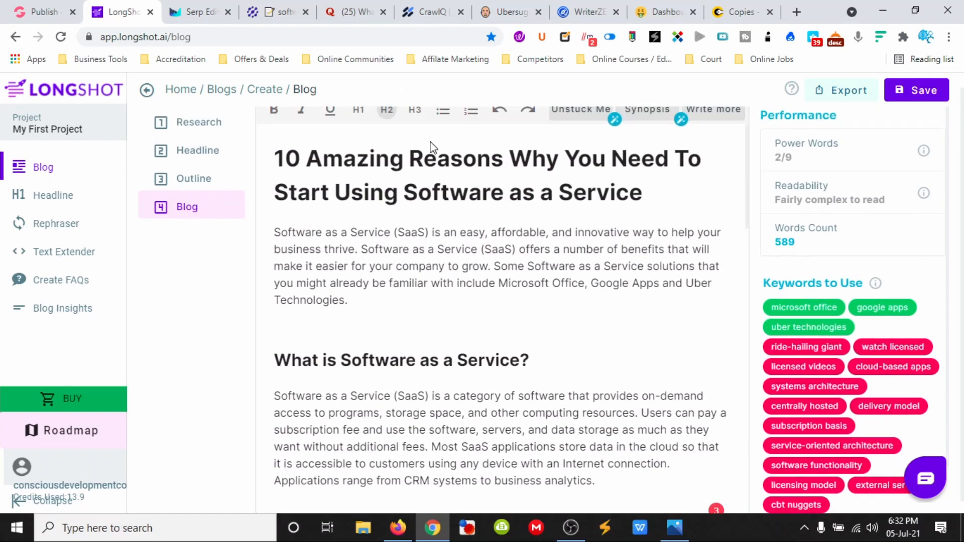
left_click(572, 123)
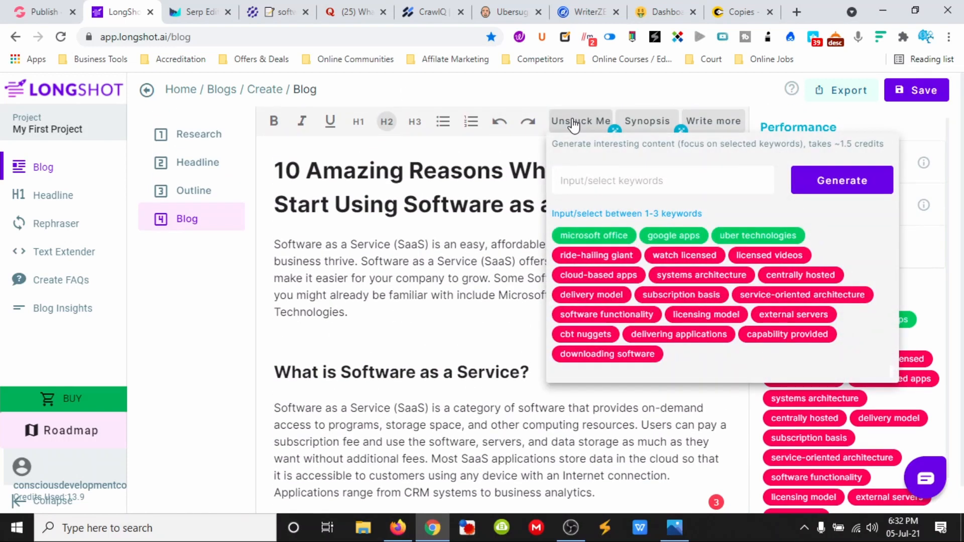
left_click(575, 124)
left_click(578, 125)
left_click(620, 175)
type("business software")
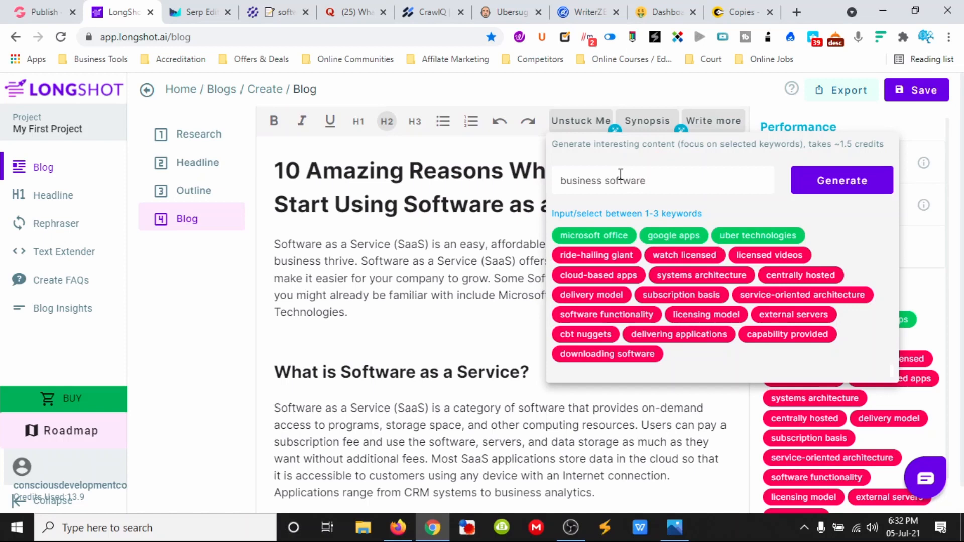
left_click(836, 180)
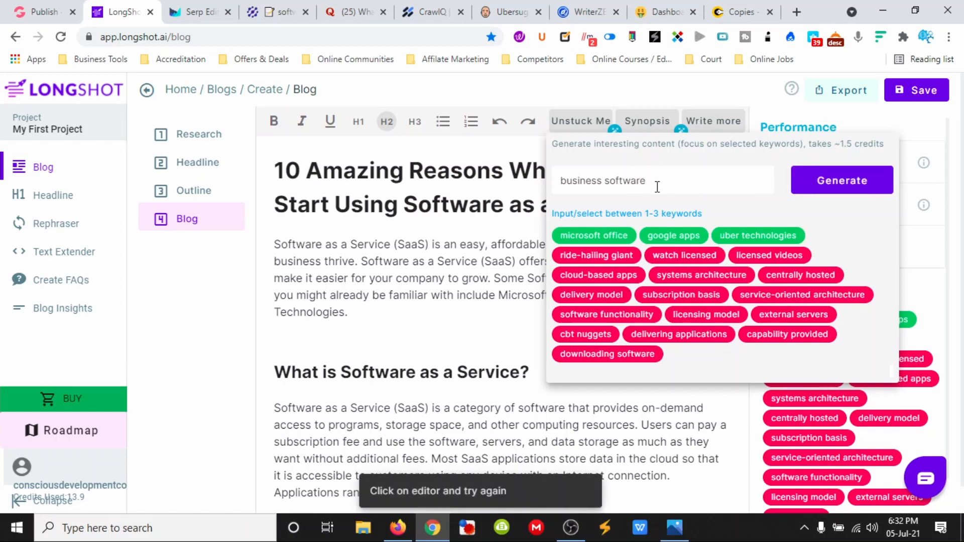
left_click(474, 236)
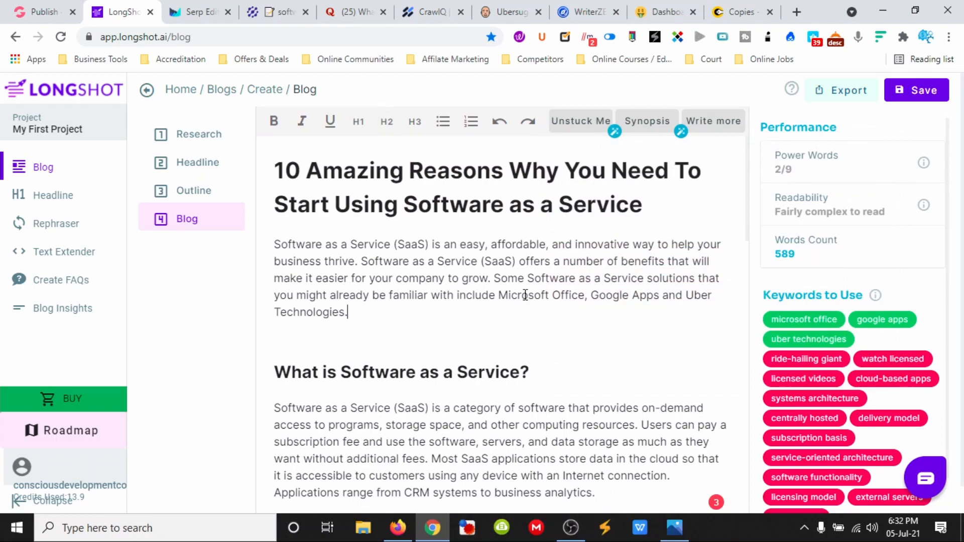
Step: Delete the stray "3.." at the end of the paragraph under "What's the best Software as a Service for your business?"
scroll(525, 293, "down", 8)
scroll(525, 294, "down", 10)
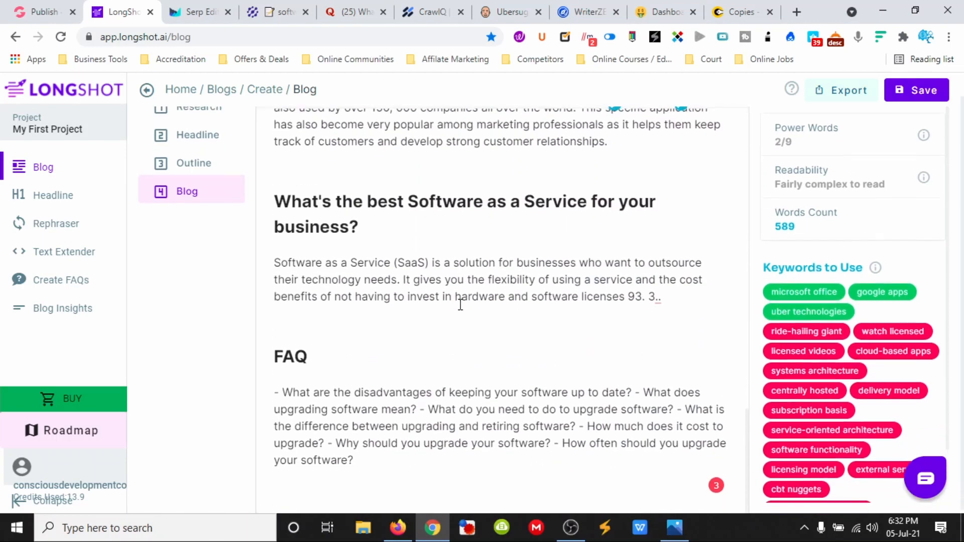
scroll(553, 312, "down", 1)
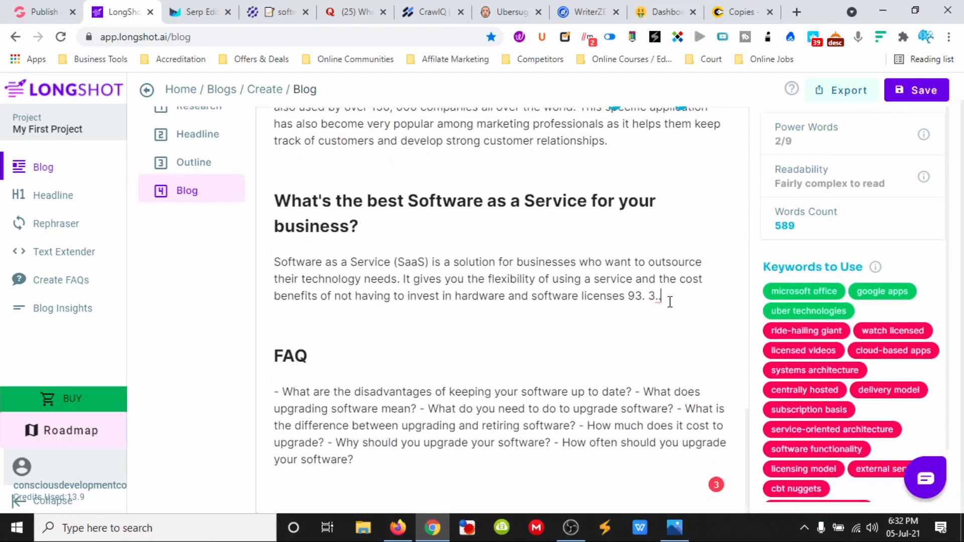
left_click(671, 301)
key("BackSpace")
key("BackSpace")
key("BackSpace")
Step: Generate a further paragraph with Unstuck Me in the section above FAQ, and shorten the keyword to "business"
scroll(636, 126, "up", 10)
scroll(640, 131, "up", 10)
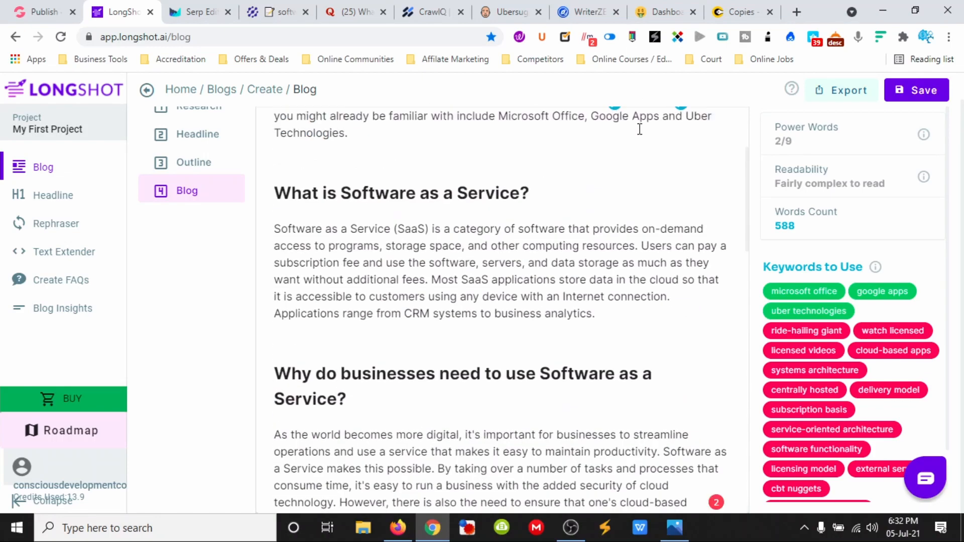
left_click(583, 121)
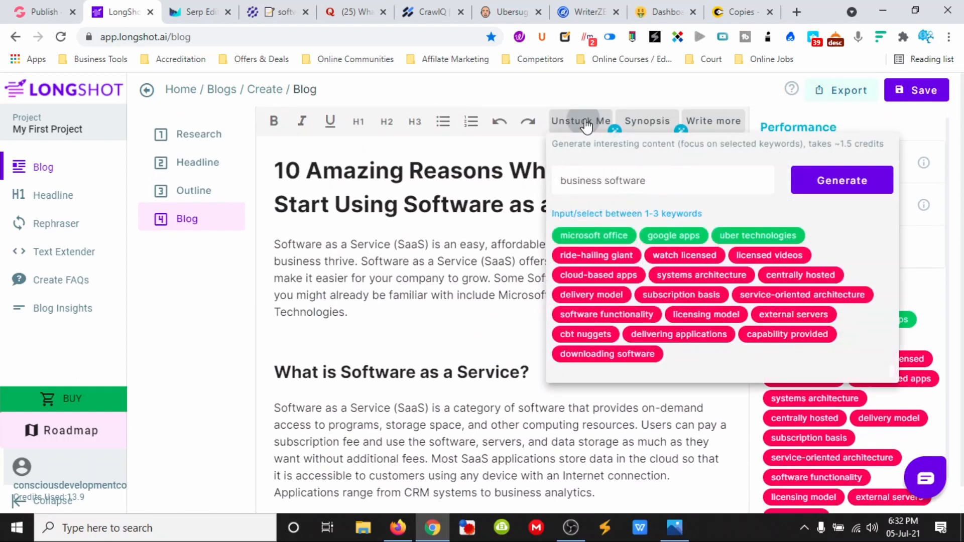
scroll(849, 186, "down", 5)
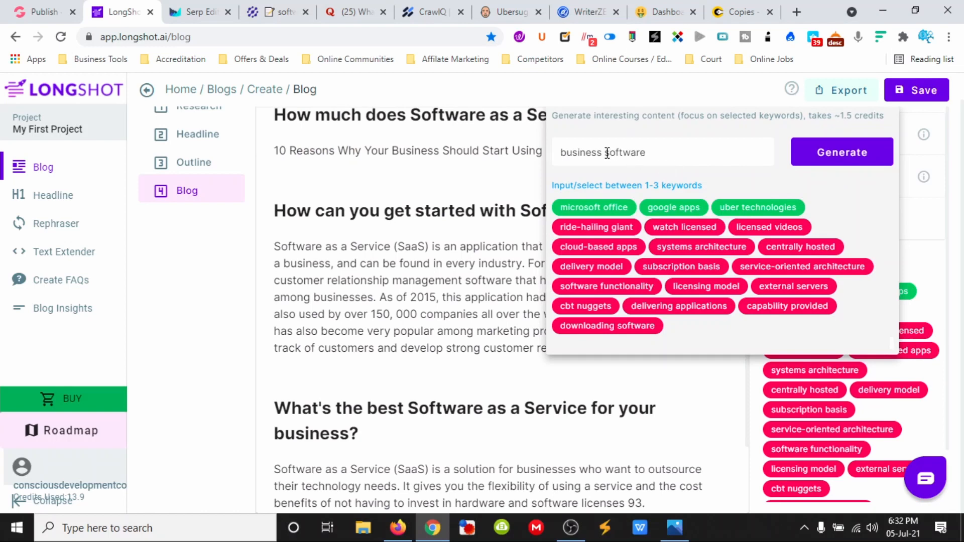
left_click_drag(607, 153, 671, 158)
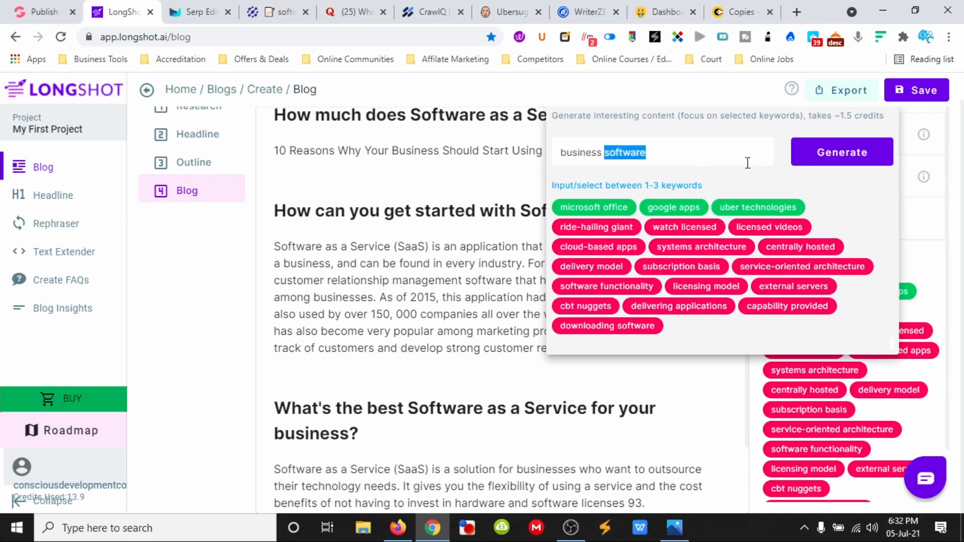
key("BackSpace")
left_click(834, 152)
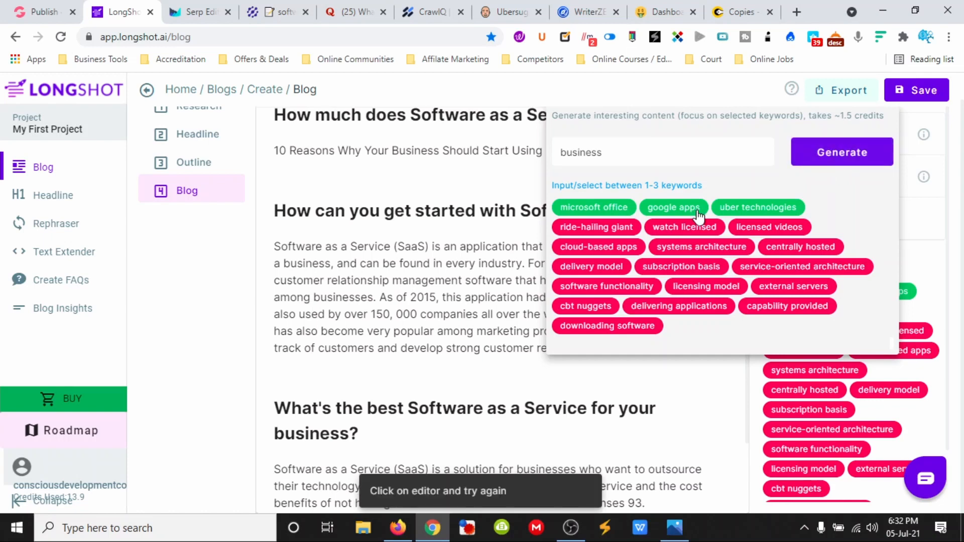
left_click(471, 394)
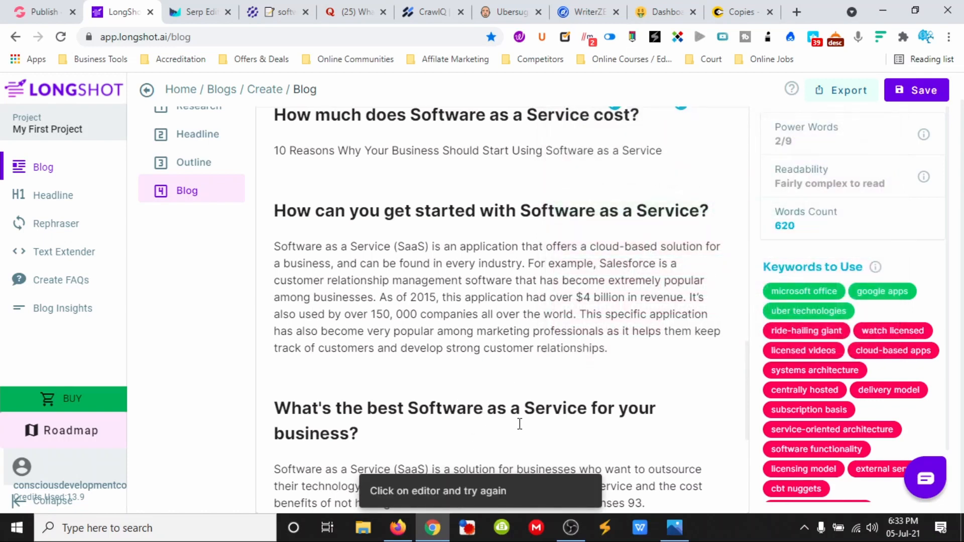
scroll(520, 425, "down", 5)
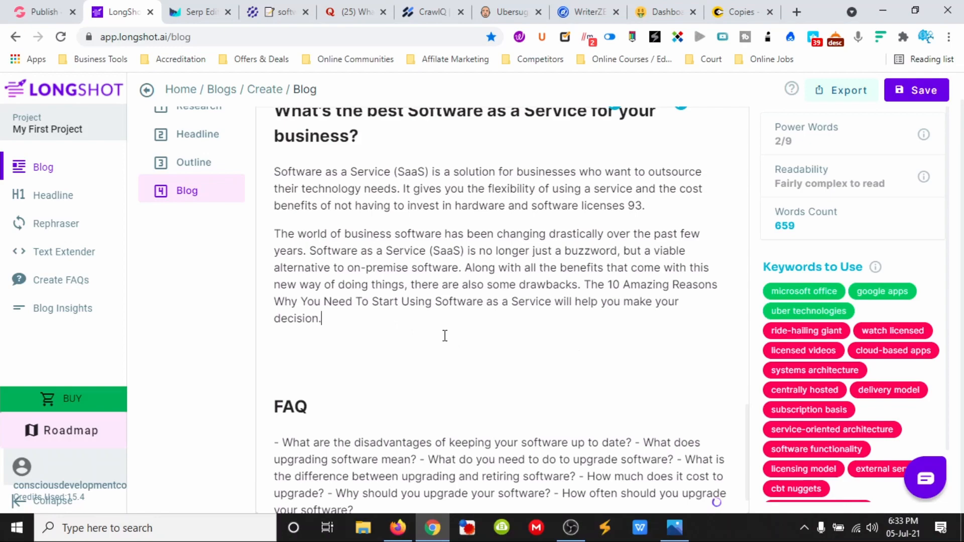
Step: Generate a synopsis at the end of the blog
scroll(445, 336, "up", 15)
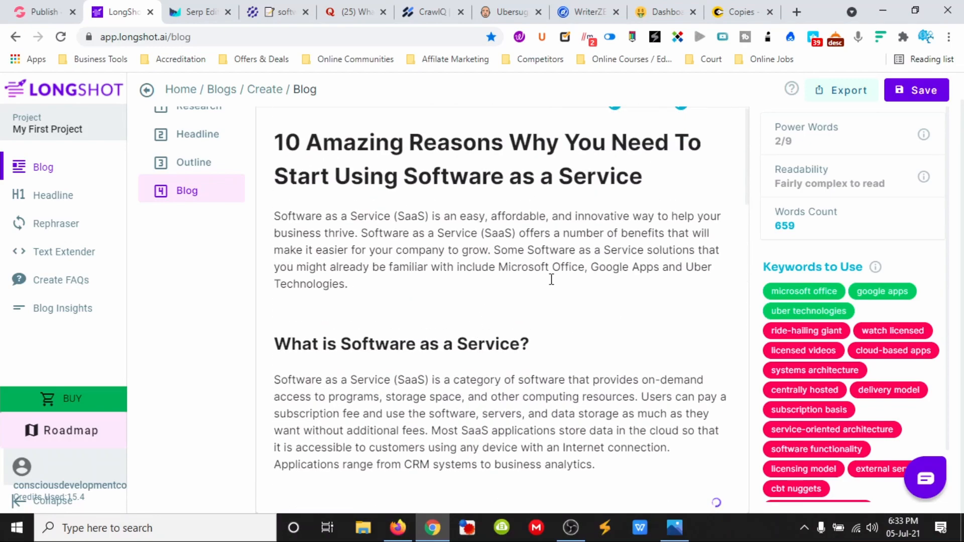
scroll(551, 279, "up", 1)
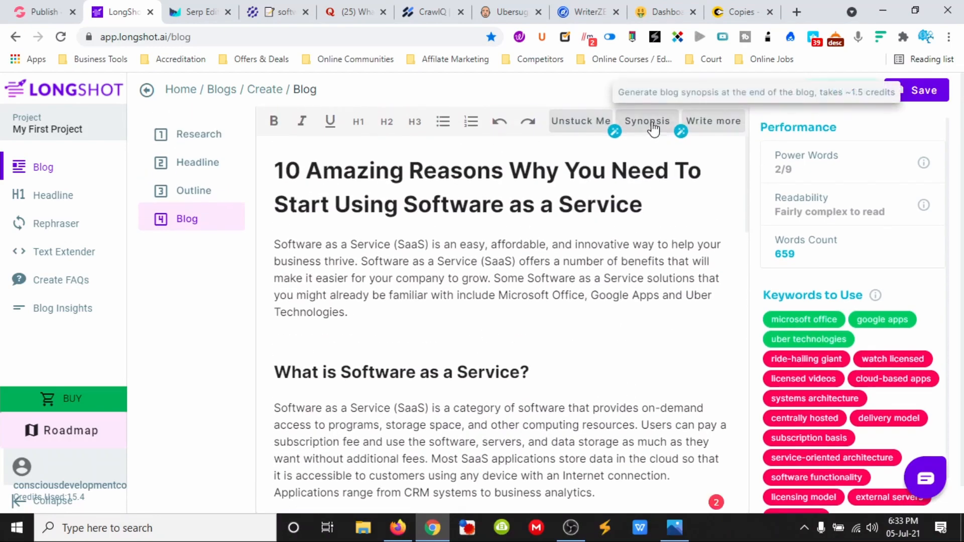
scroll(544, 382, "down", 20)
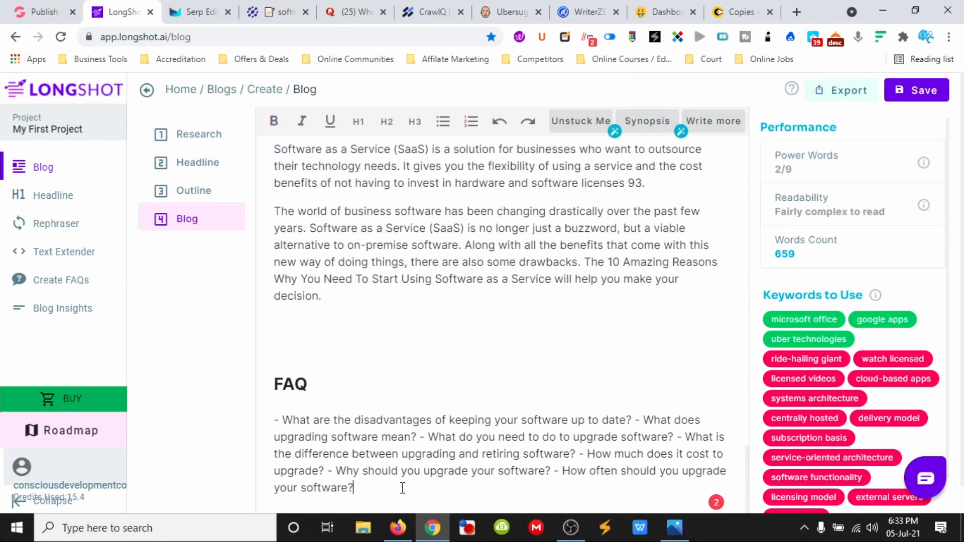
scroll(402, 488, "down", 1)
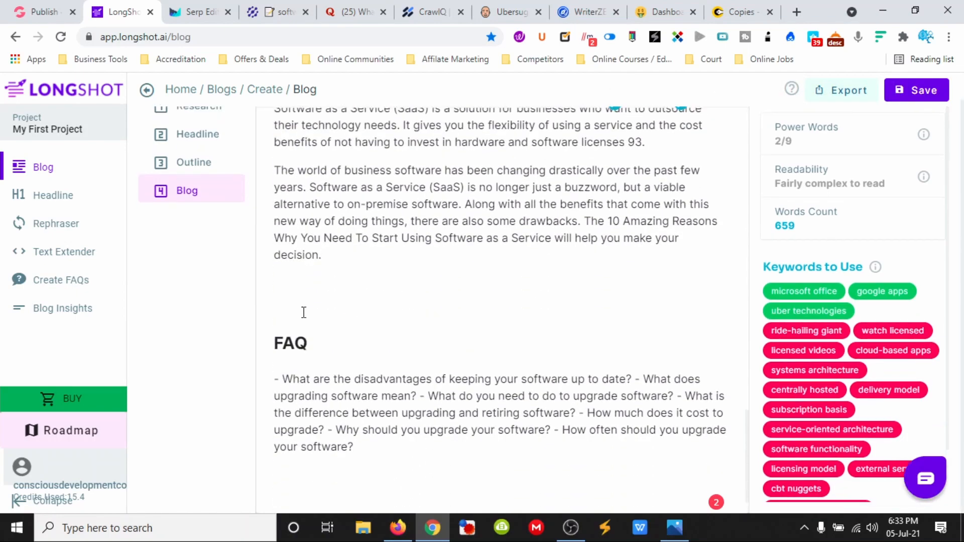
scroll(296, 309, "up", 15)
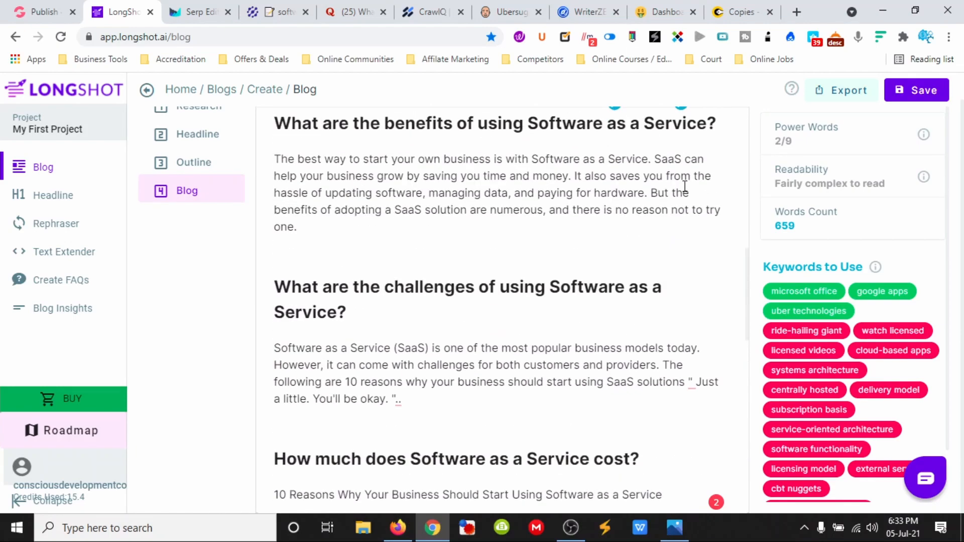
scroll(684, 170, "up", 1)
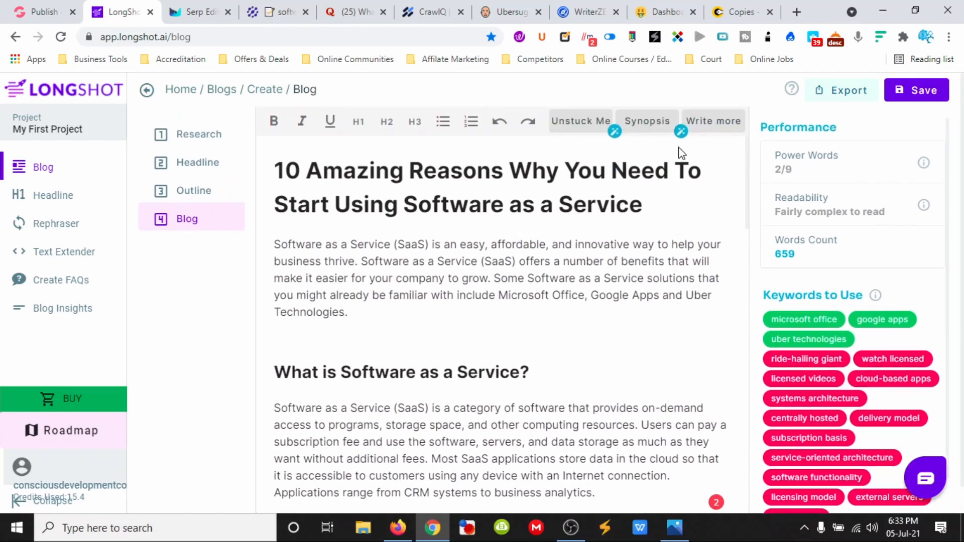
left_click(654, 123)
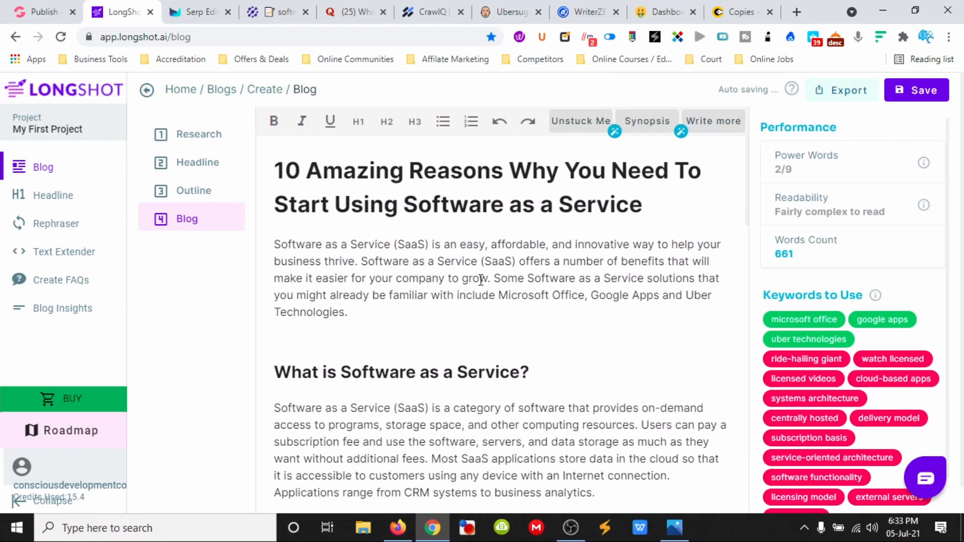
scroll(412, 307, "down", 1)
scroll(407, 307, "down", 20)
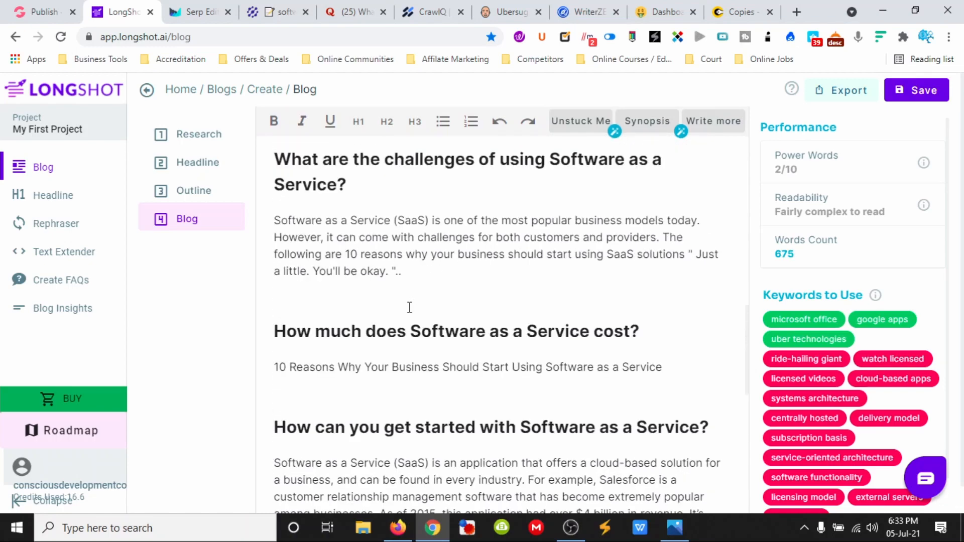
scroll(410, 308, "down", 2)
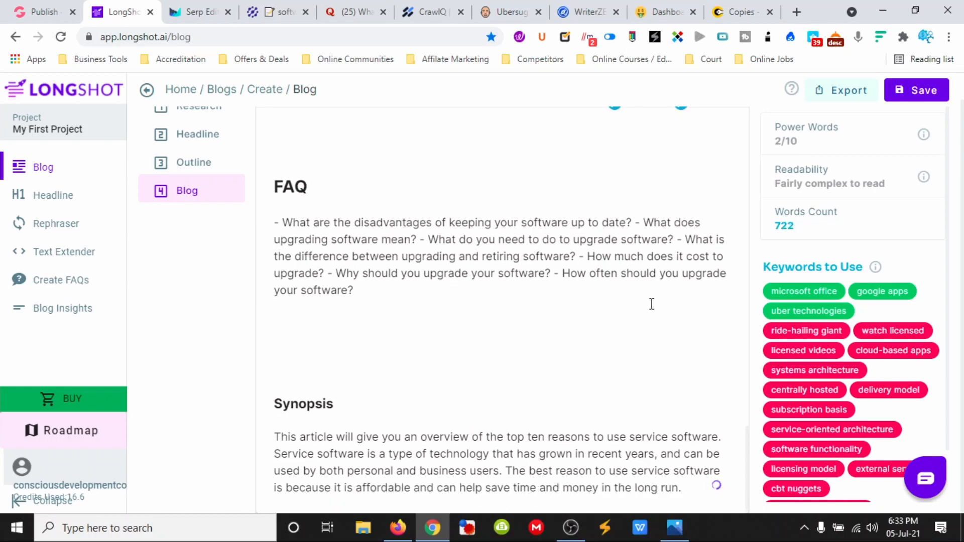
Step: Generate further text with Write more after the sentence under "How much does Software as a Service cost?"
scroll(651, 304, "up", 15)
scroll(566, 218, "up", 5)
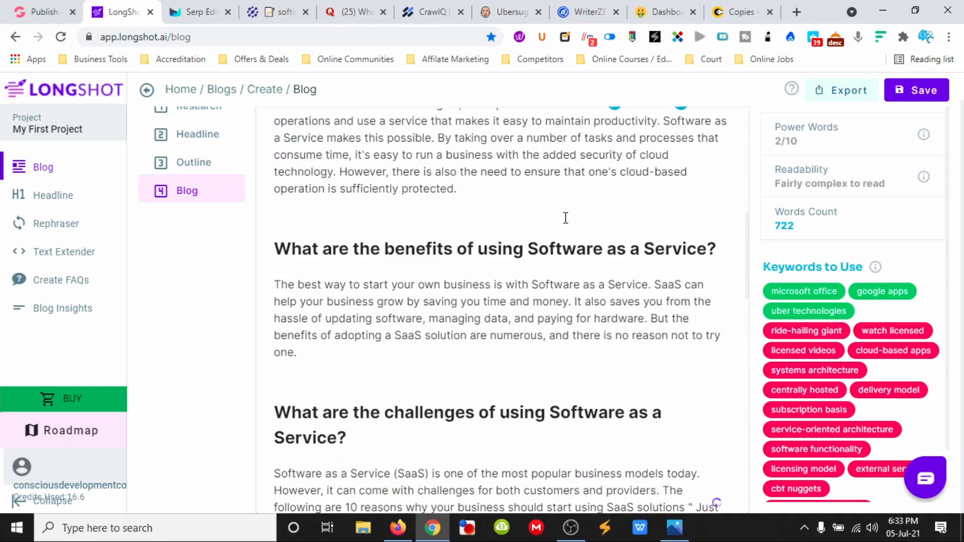
scroll(566, 217, "up", 10)
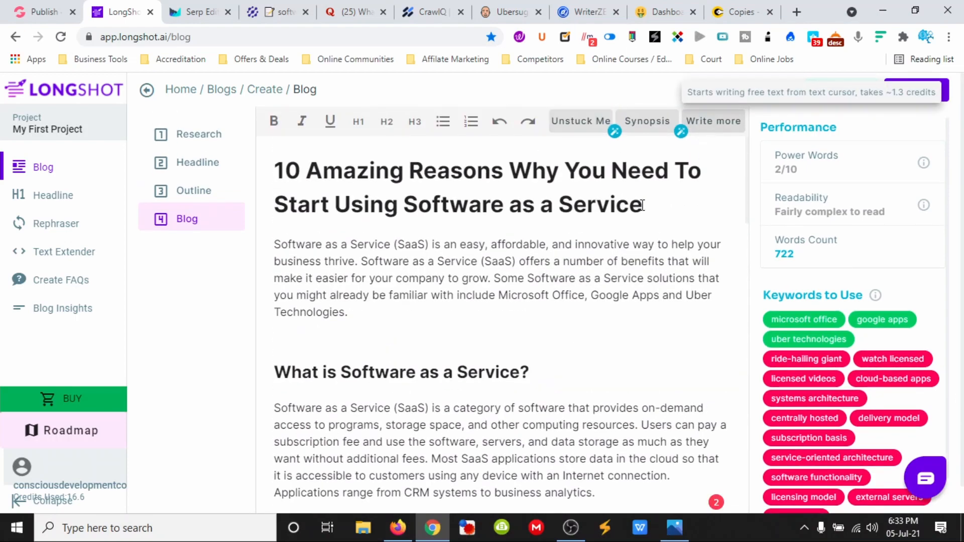
scroll(545, 319, "down", 15)
scroll(545, 319, "down", 8)
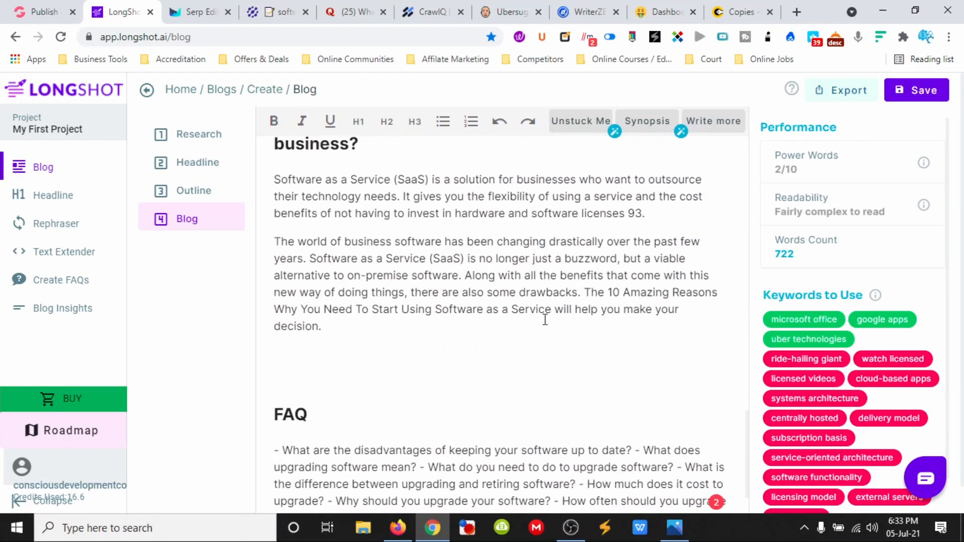
scroll(452, 326, "up", 9)
scroll(359, 341, "up", 6)
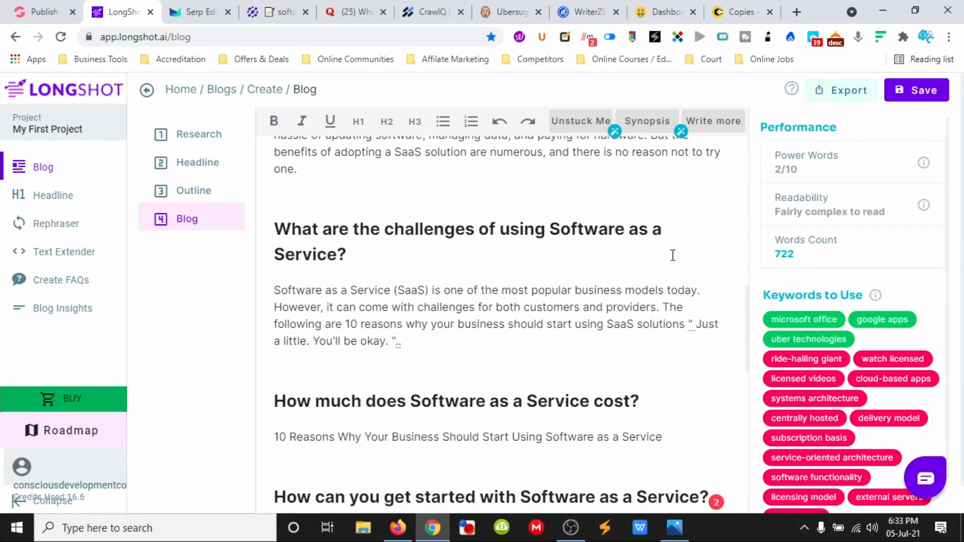
left_click(713, 121)
Step: Examine the blog from the introduction to the synopsis, checking the text newly generated in the cost section
scroll(561, 284, "up", 10)
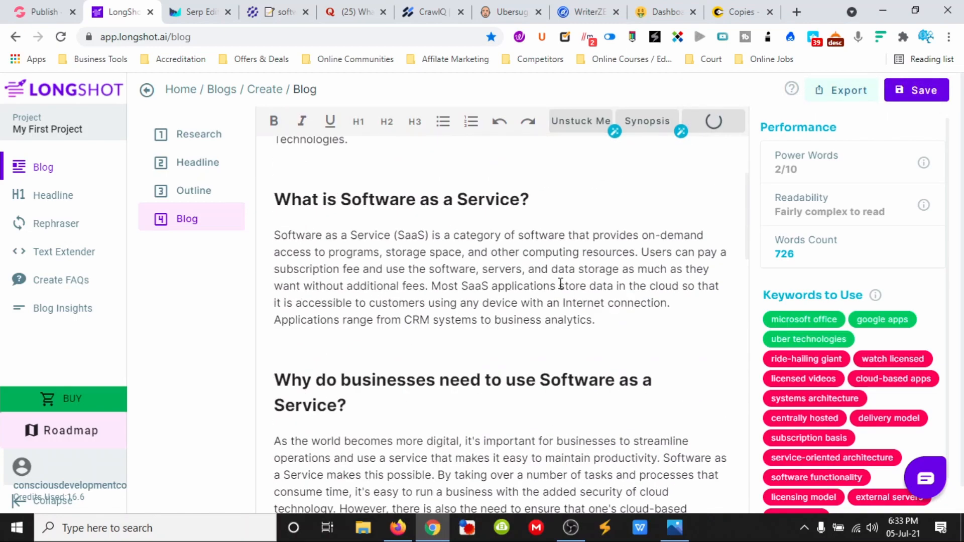
scroll(561, 284, "up", 4)
scroll(557, 279, "down", 20)
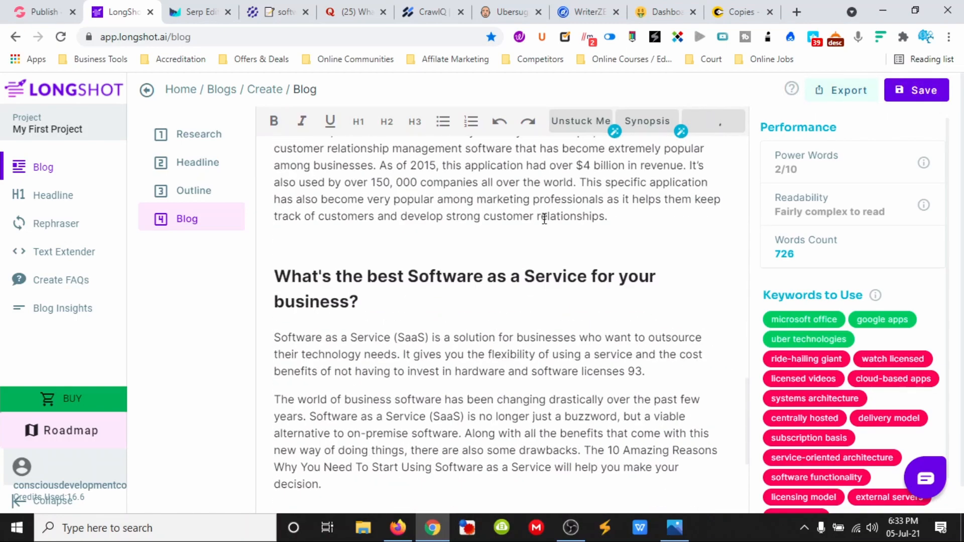
scroll(545, 218, "down", 10)
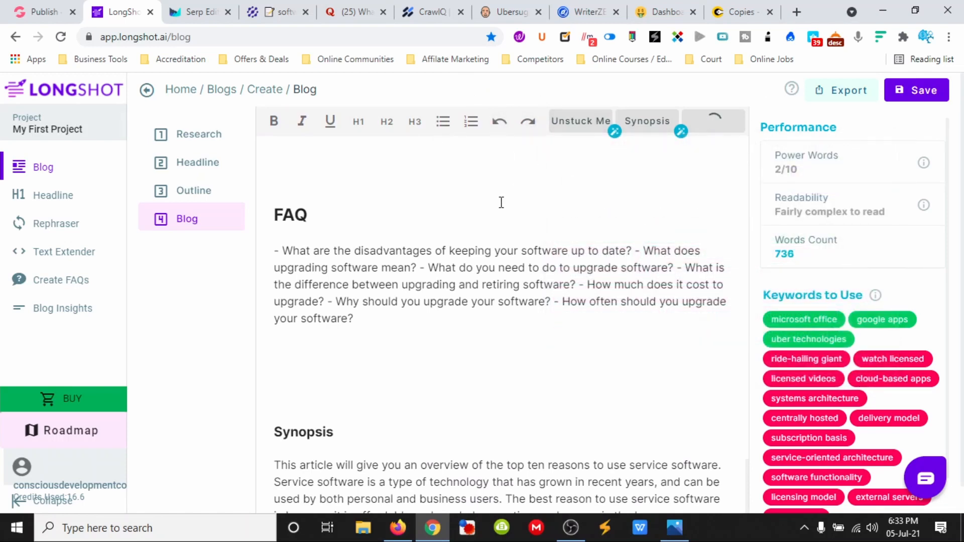
scroll(497, 211, "down", 1)
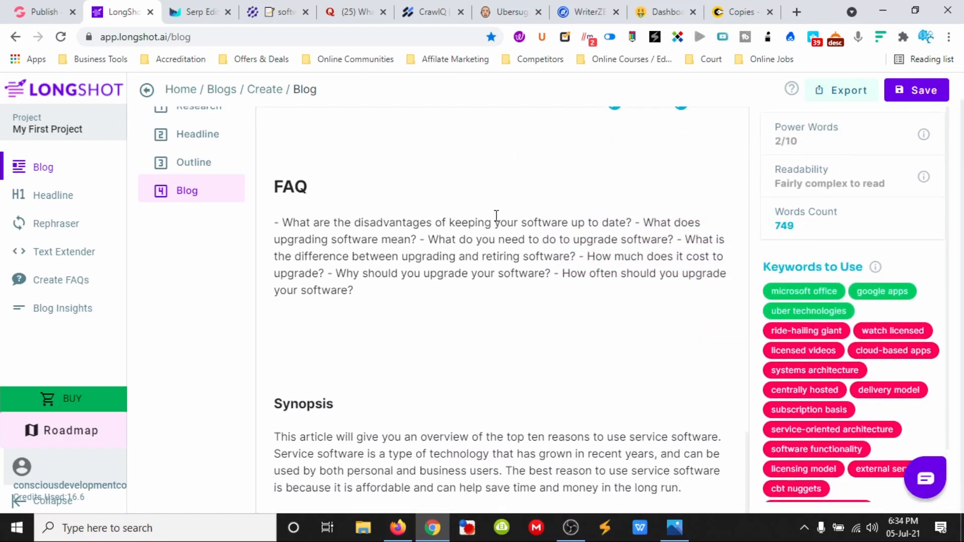
scroll(496, 245, "up", 10)
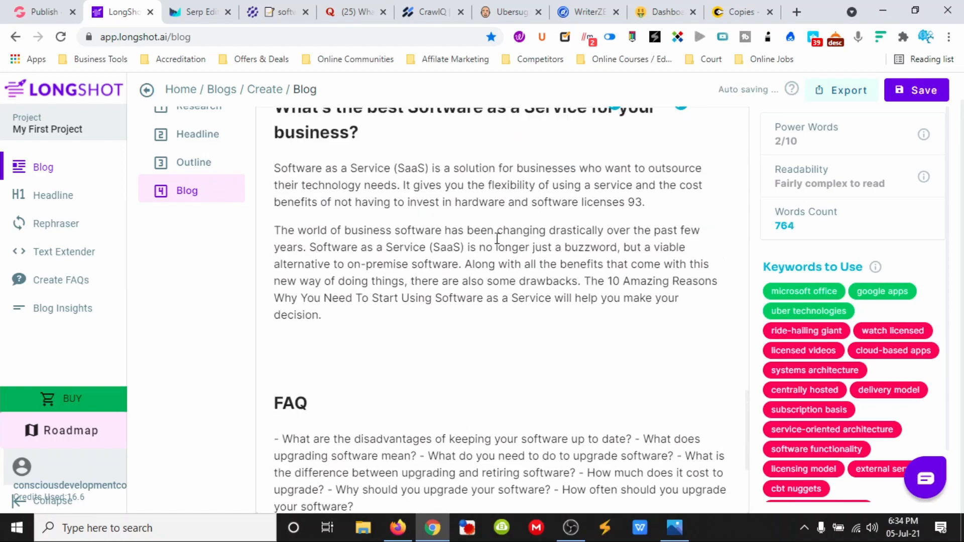
scroll(497, 231, "down", 2)
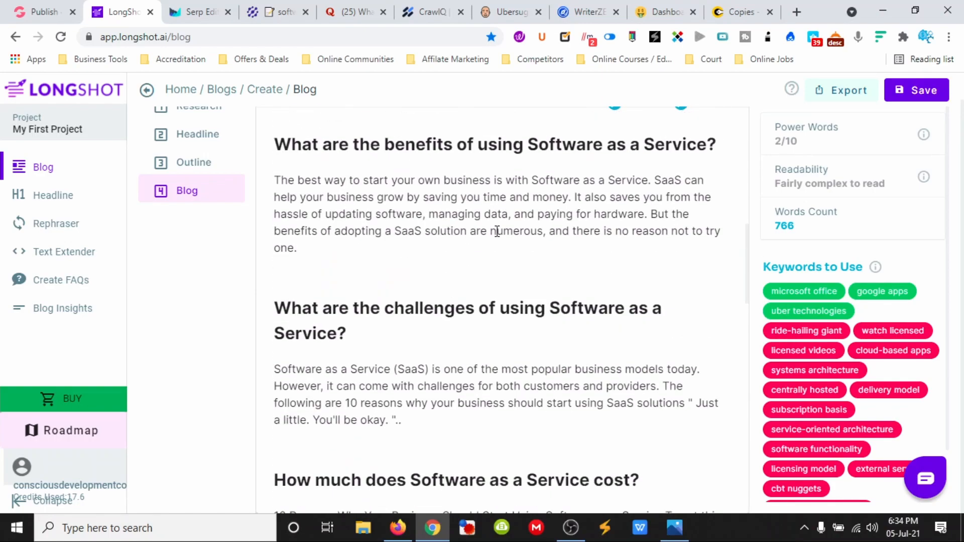
scroll(496, 232, "up", 5)
scroll(496, 232, "down", 10)
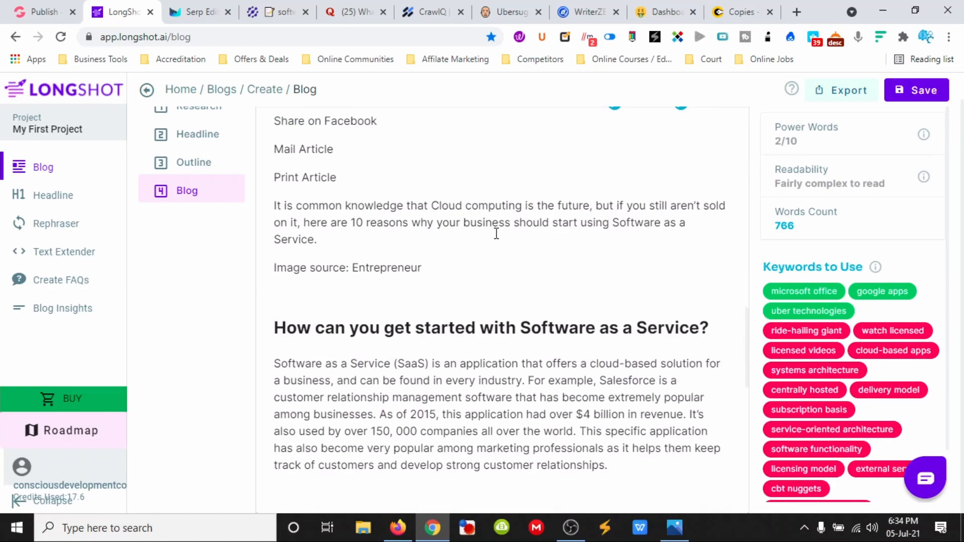
scroll(477, 221, "up", 4)
scroll(444, 280, "down", 1)
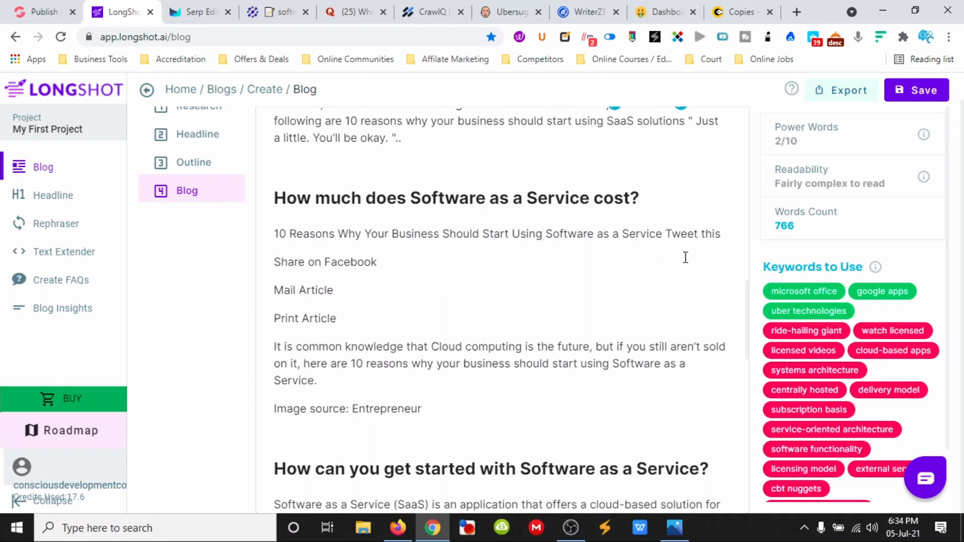
Step: Move "Tweet this" onto its own line in the cost section and try to generate more text there with Write more
left_click(670, 234)
key("Return")
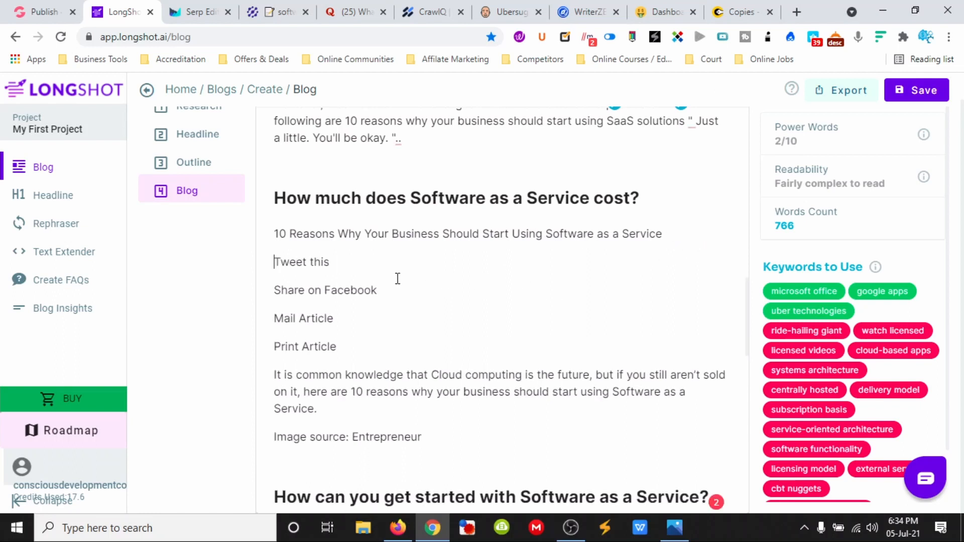
scroll(462, 259, "up", 6)
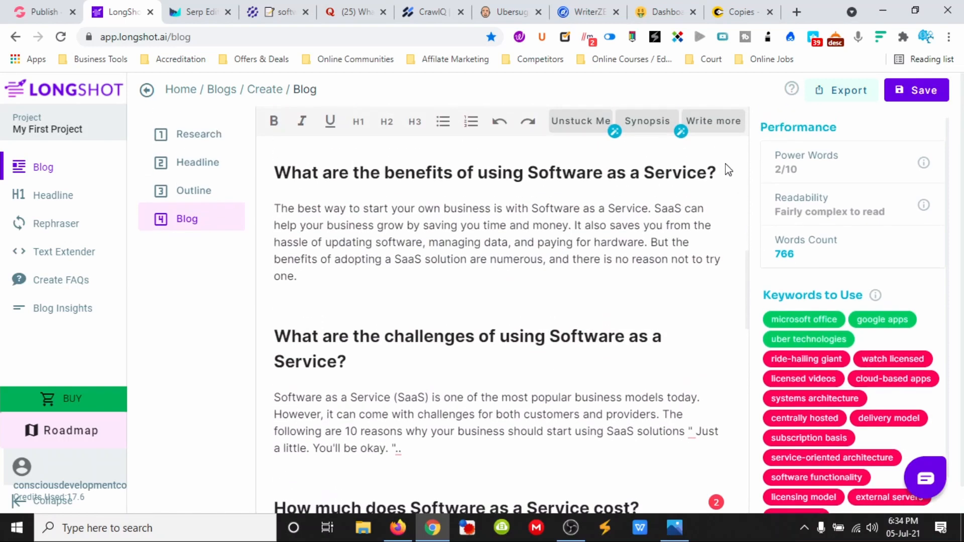
left_click(714, 123)
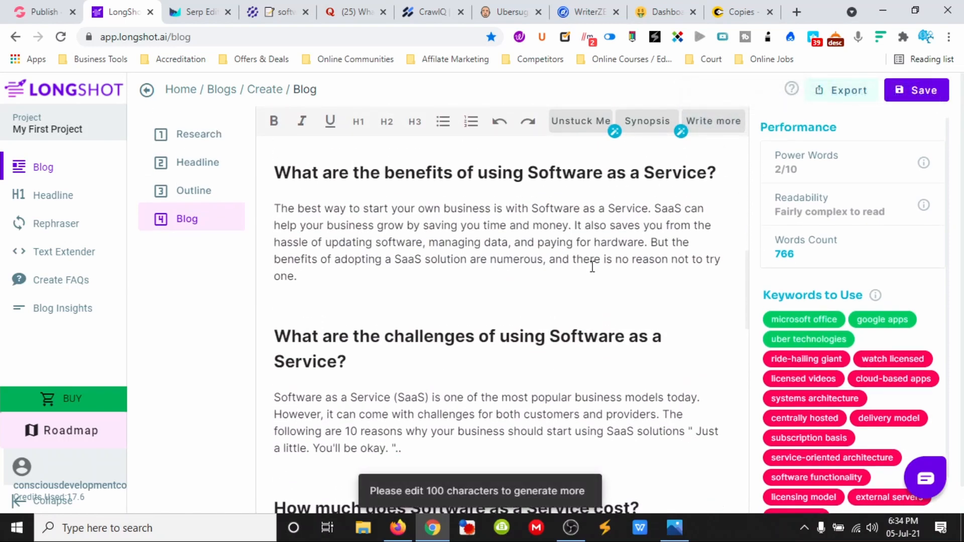
scroll(548, 290, "down", 11)
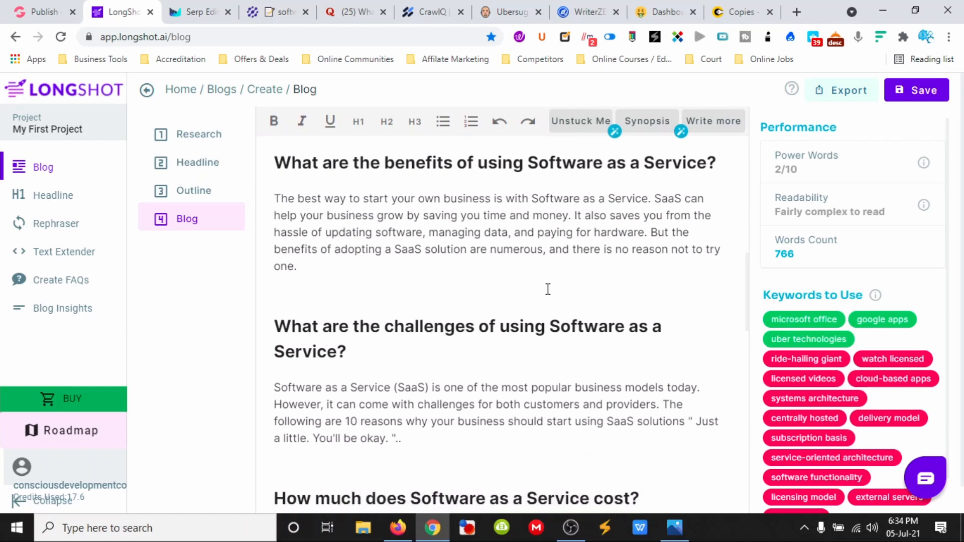
scroll(548, 289, "up", 4)
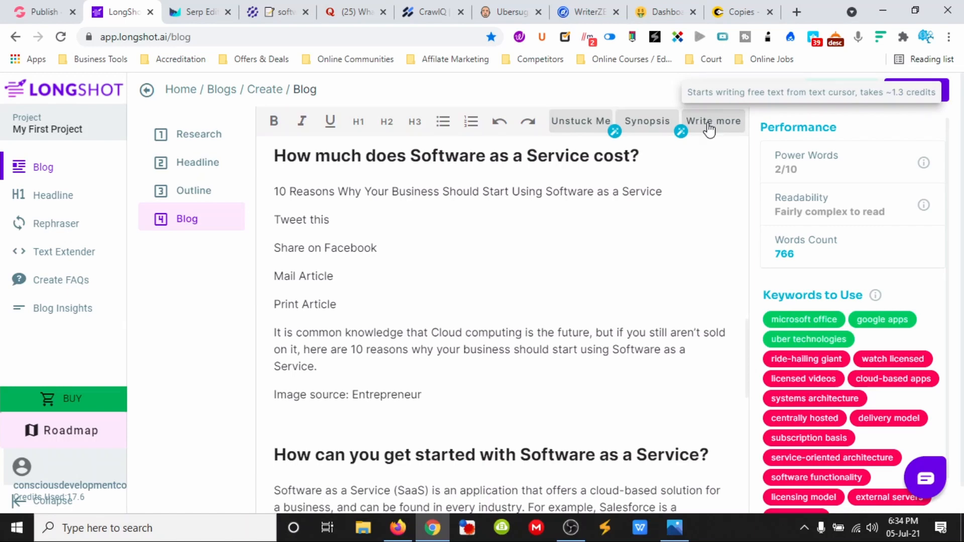
left_click(640, 126)
left_click(709, 123)
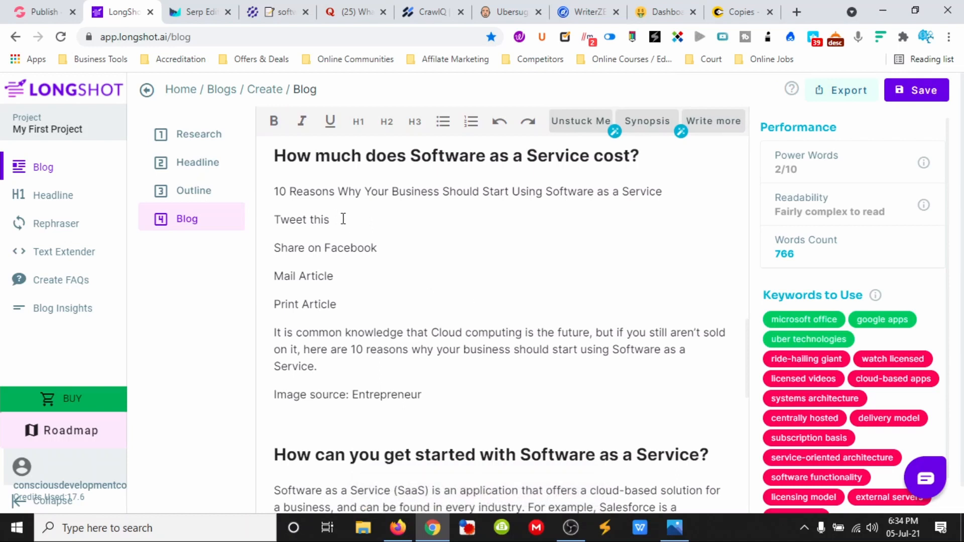
Step: Expand the sentence "10 Reasons Why Your Business Should Start Using Software as a Service" with Expand Content
left_click_drag(662, 192, 275, 196)
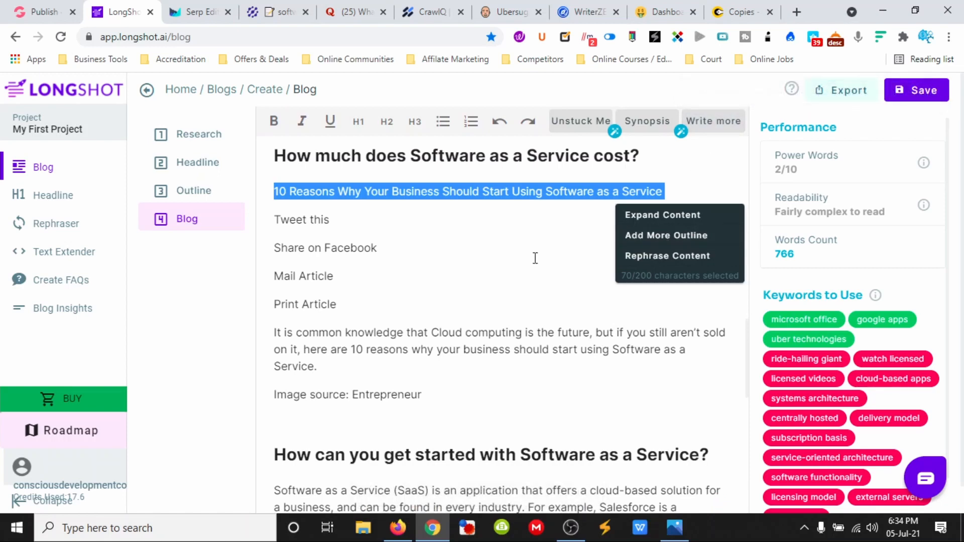
left_click(651, 216)
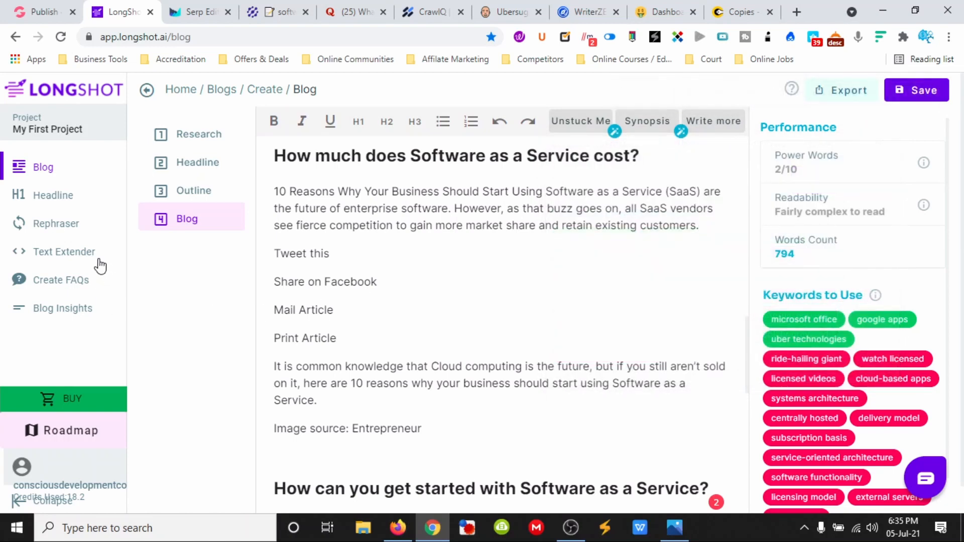
Step: Save the blog and export it as a .doc file
left_click(911, 92)
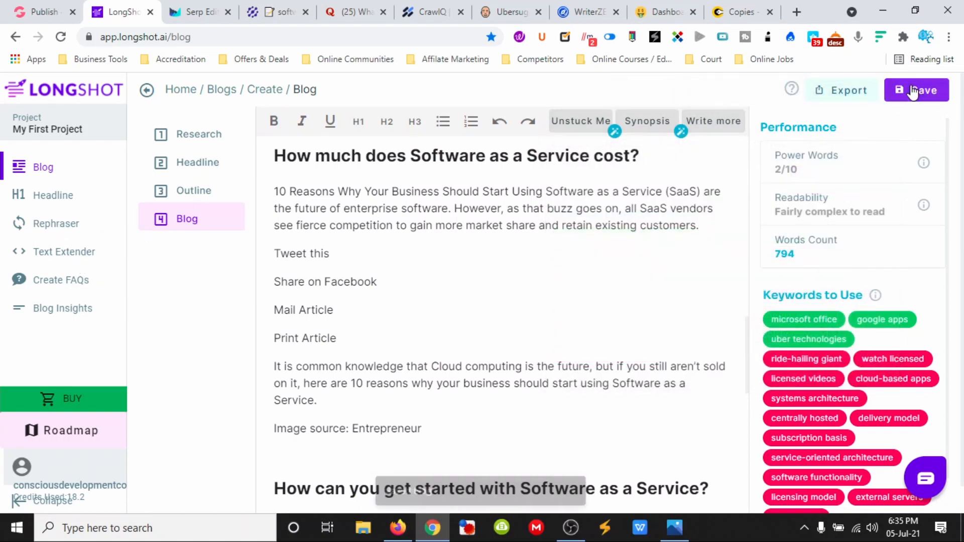
left_click(857, 92)
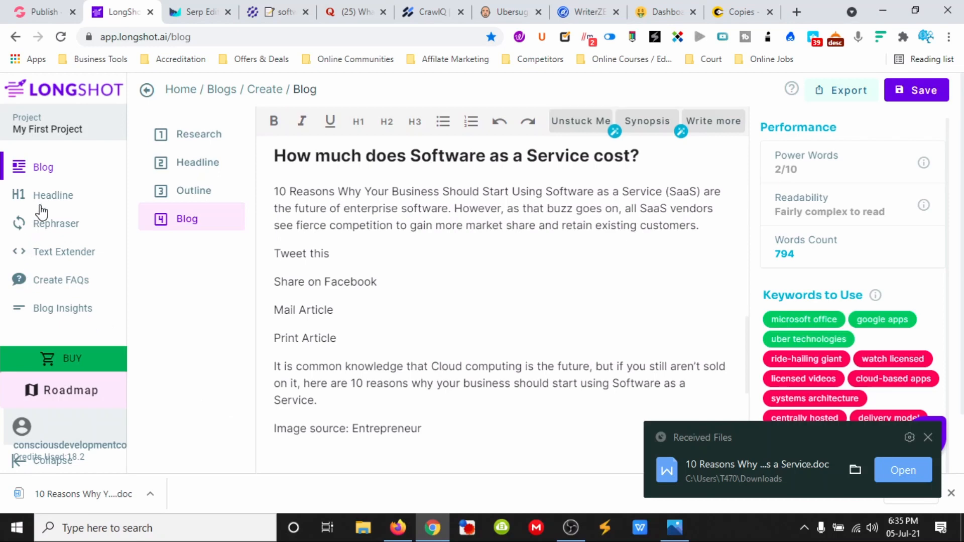
Step: Look over the Text Extender, Create FAQs and Blog Insights tools
left_click(51, 257)
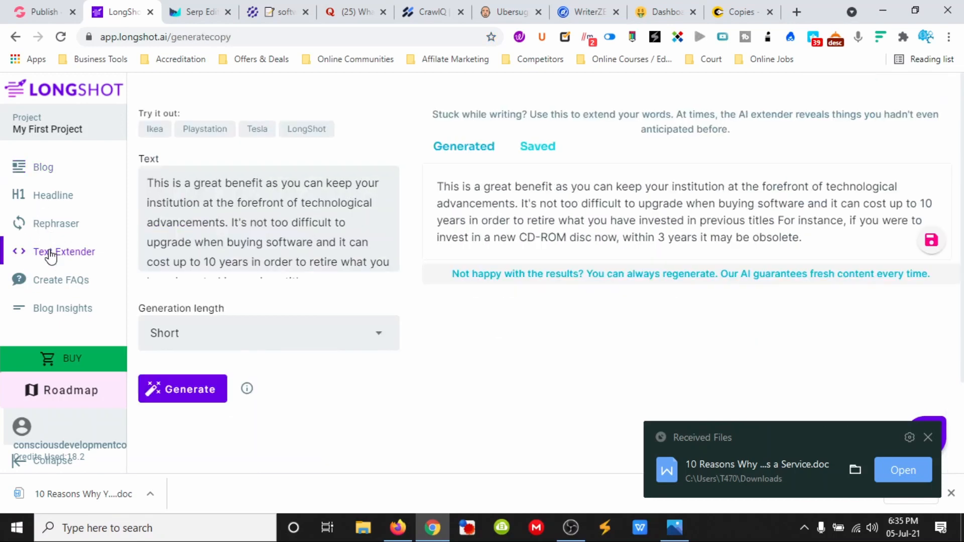
left_click(73, 281)
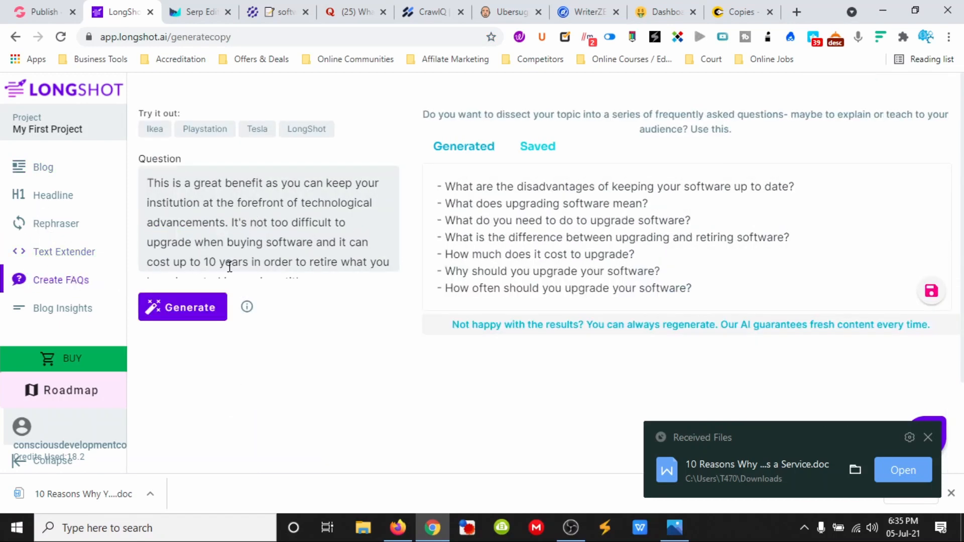
left_click(60, 311)
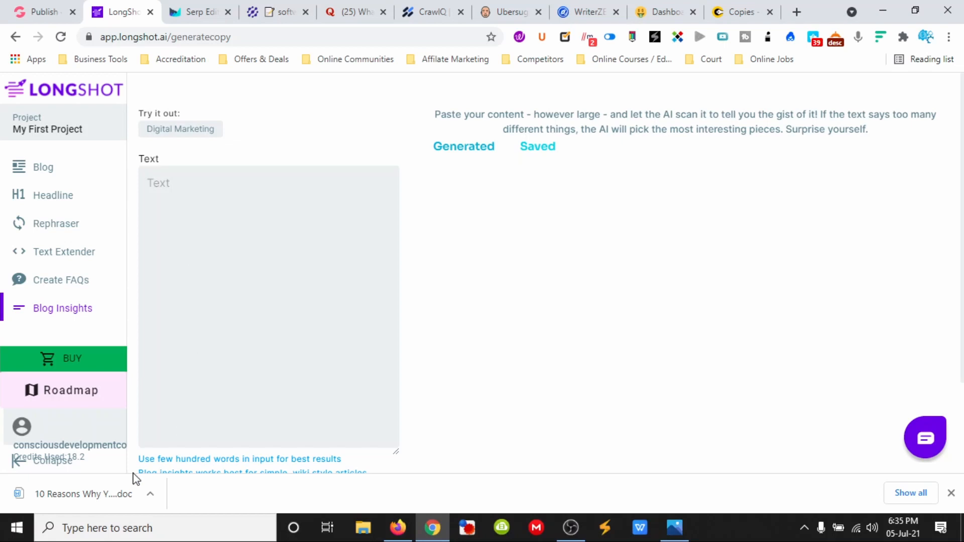
Step: Open the exported blog document in WPS Office
left_click(114, 493)
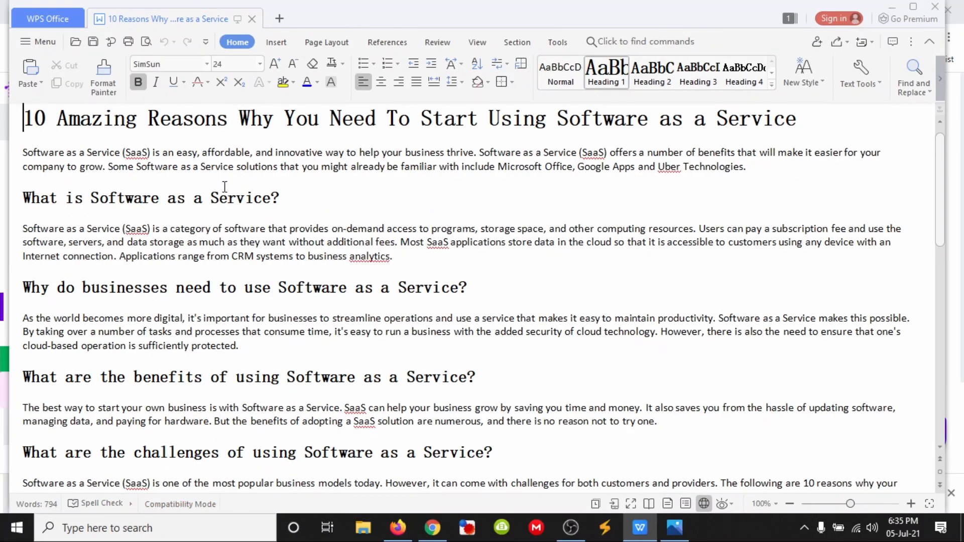
Step: Copy the full text of the exported blog document into LongShot's Blog Insights and generate the insights
key("ctrl+a")
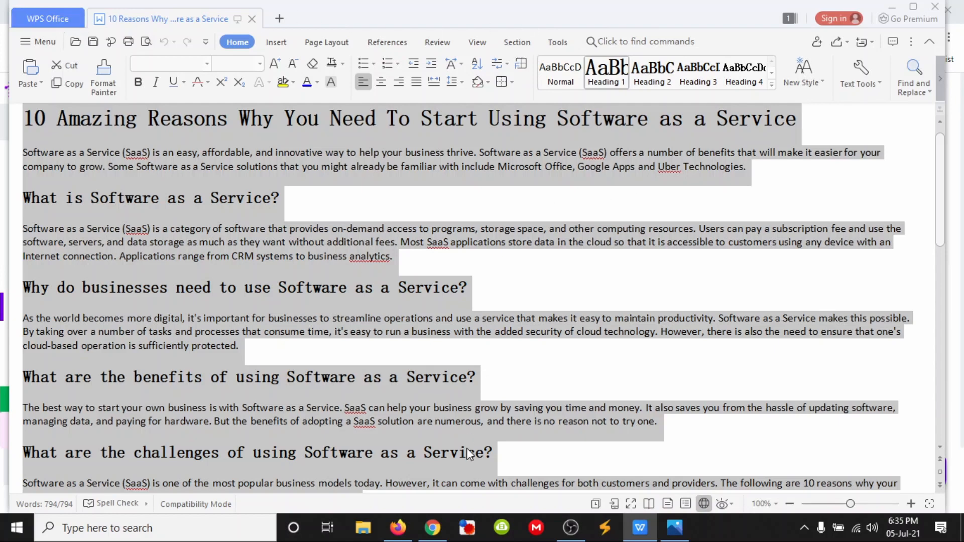
left_click(433, 529)
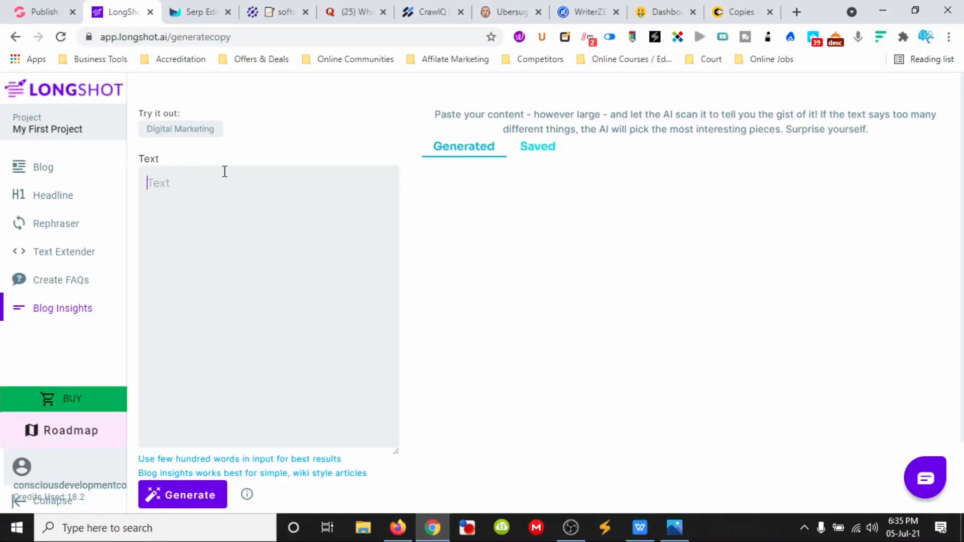
key("ctrl+v")
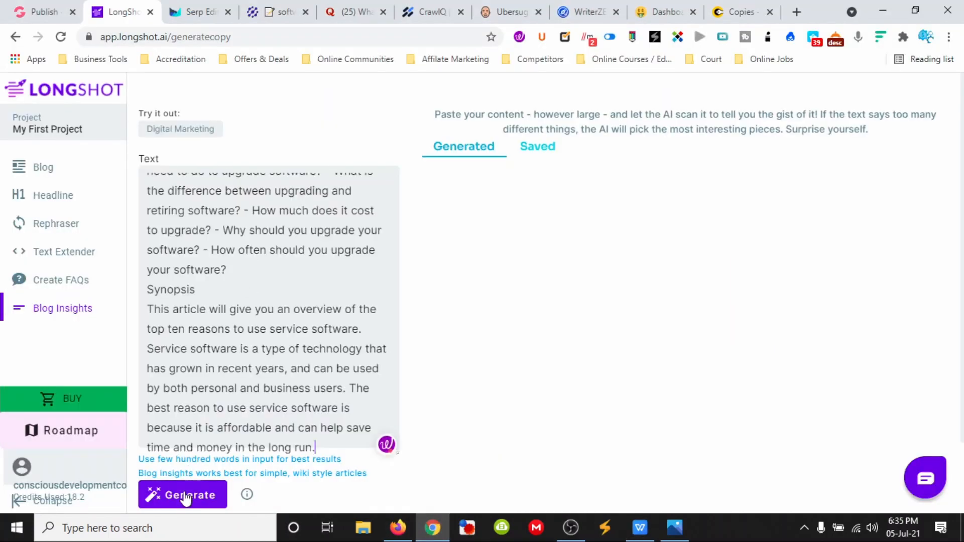
left_click(183, 495)
scroll(274, 334, "up", 10)
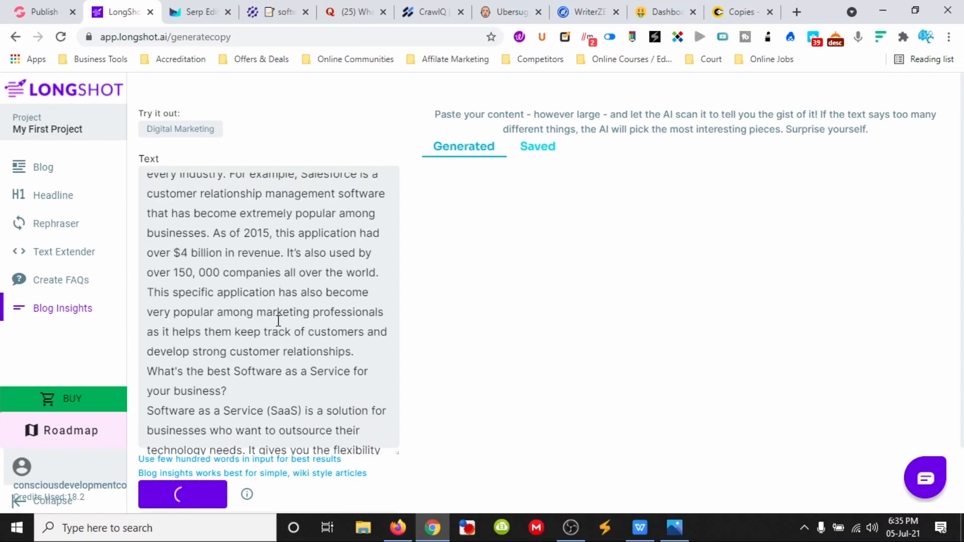
scroll(278, 320, "up", 15)
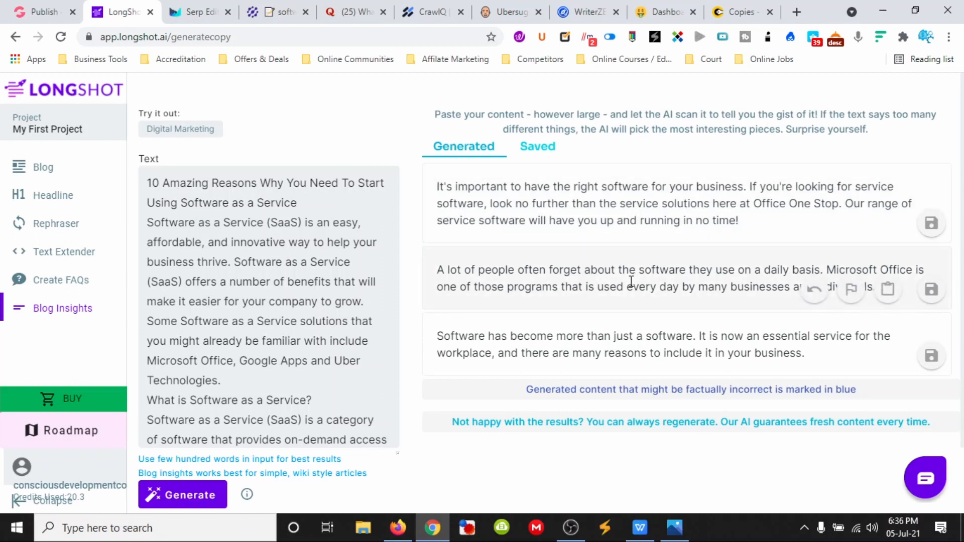
Step: Save all three generated blog insights
scroll(627, 279, "down", 2)
scroll(623, 221, "up", 2)
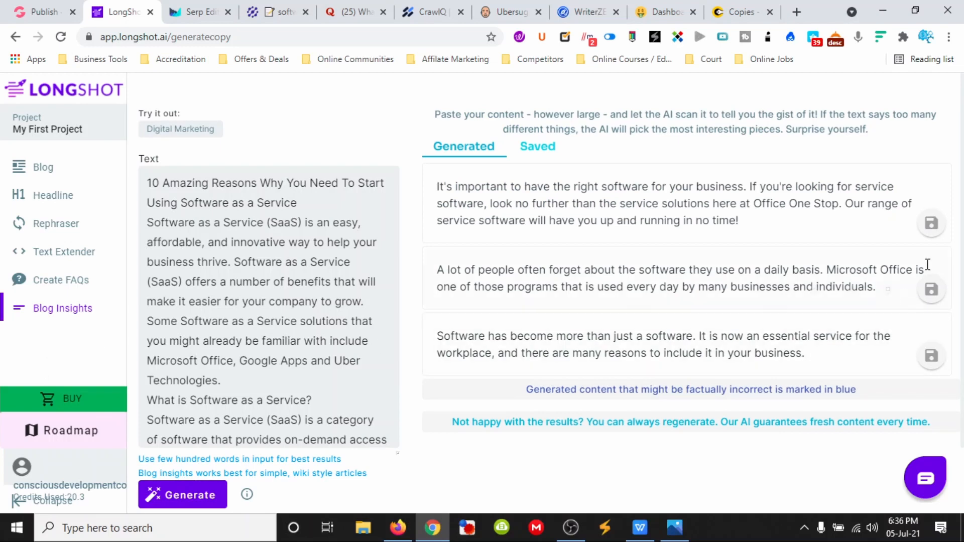
left_click(930, 226)
left_click(933, 290)
left_click(938, 360)
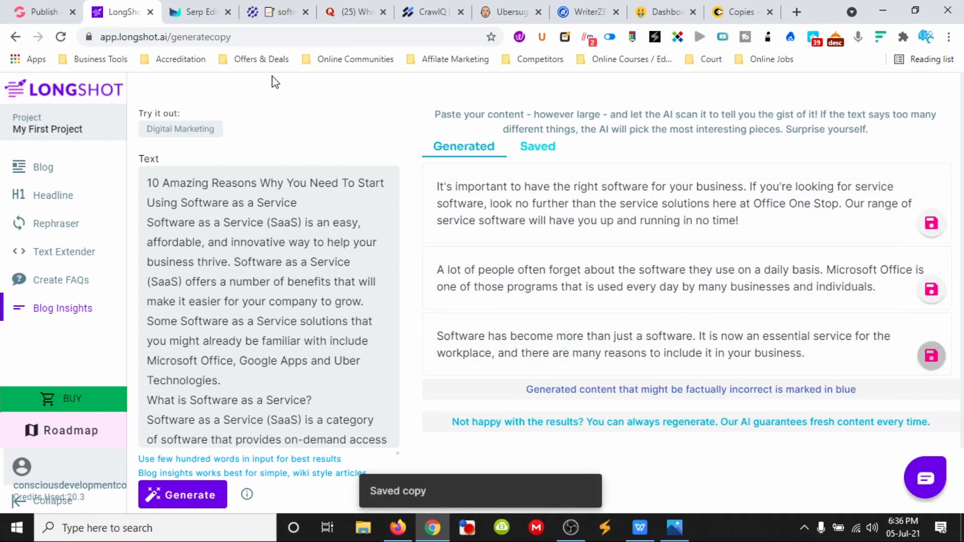
Step: Switch to the Outranking document and look over its SaaS questions and the step-by-step SEO instructions
left_click(200, 13)
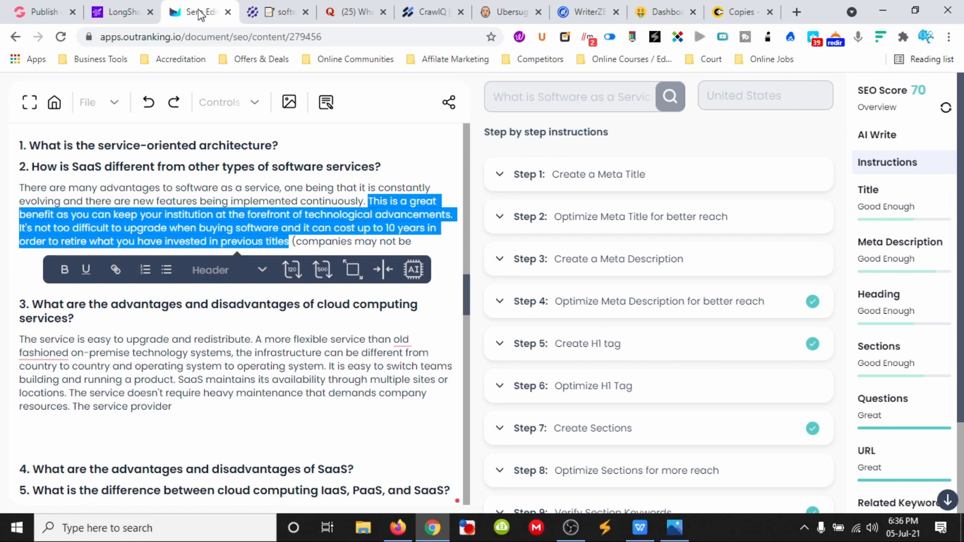
left_click(302, 317)
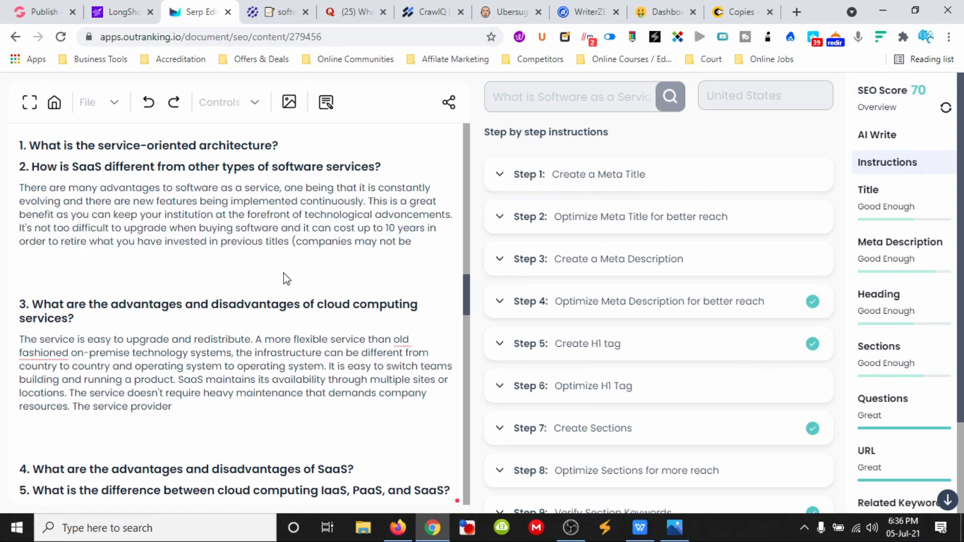
scroll(148, 244, "down", 1)
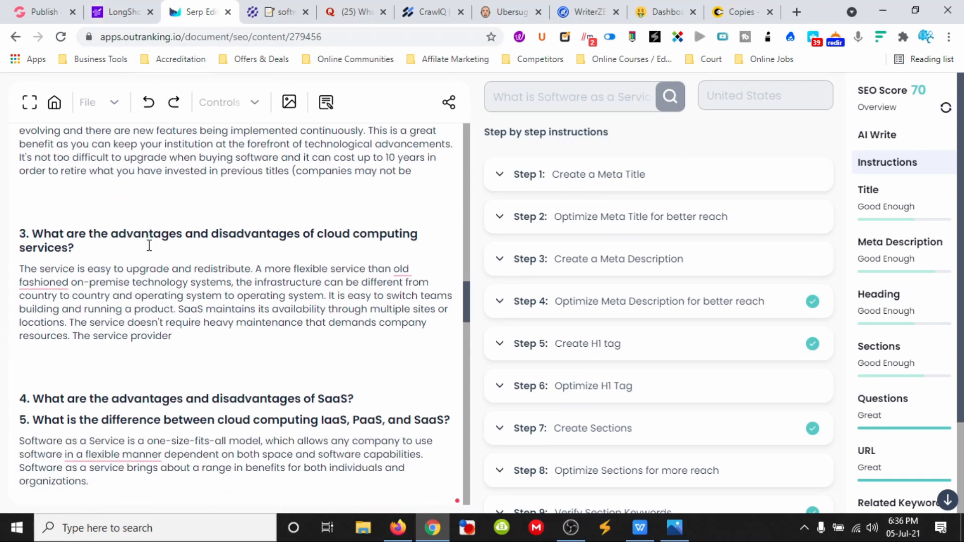
scroll(149, 245, "down", 2)
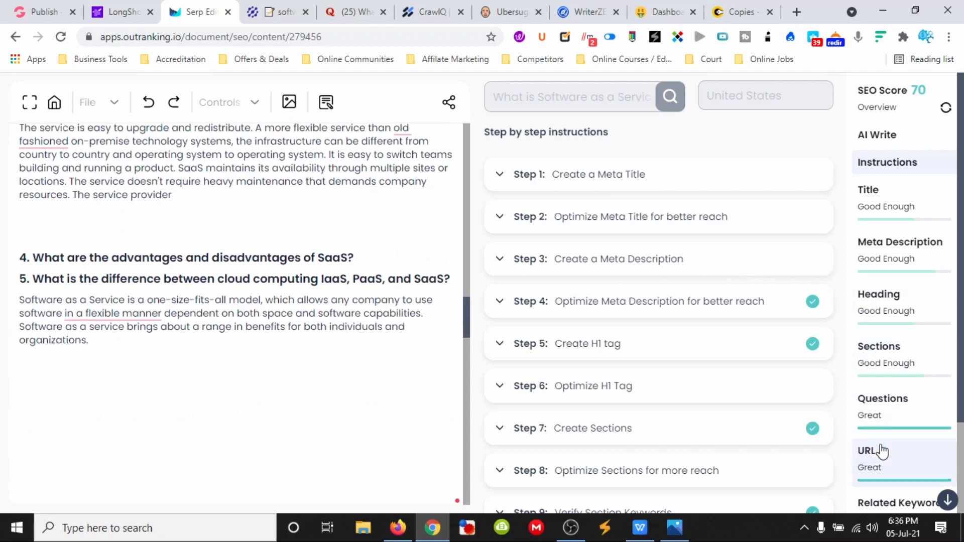
scroll(959, 472, "down", 2)
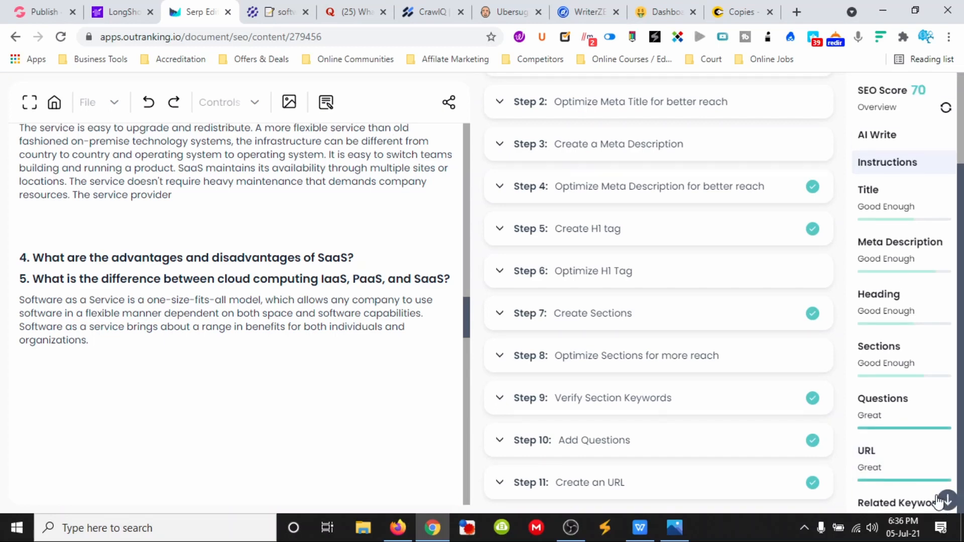
Step: Open the Related Keywords metric of the SEO score and look through the article's keyword list
left_click(943, 500)
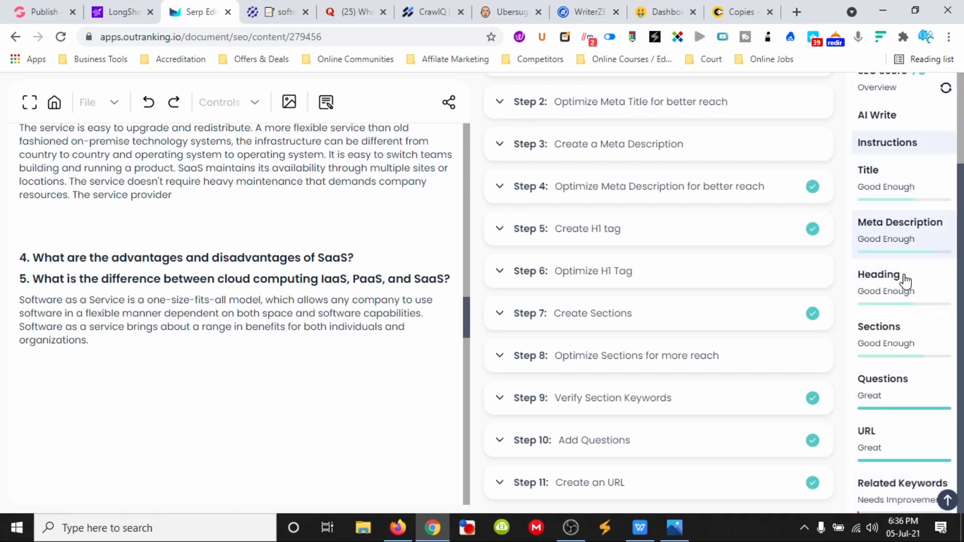
left_click(899, 486)
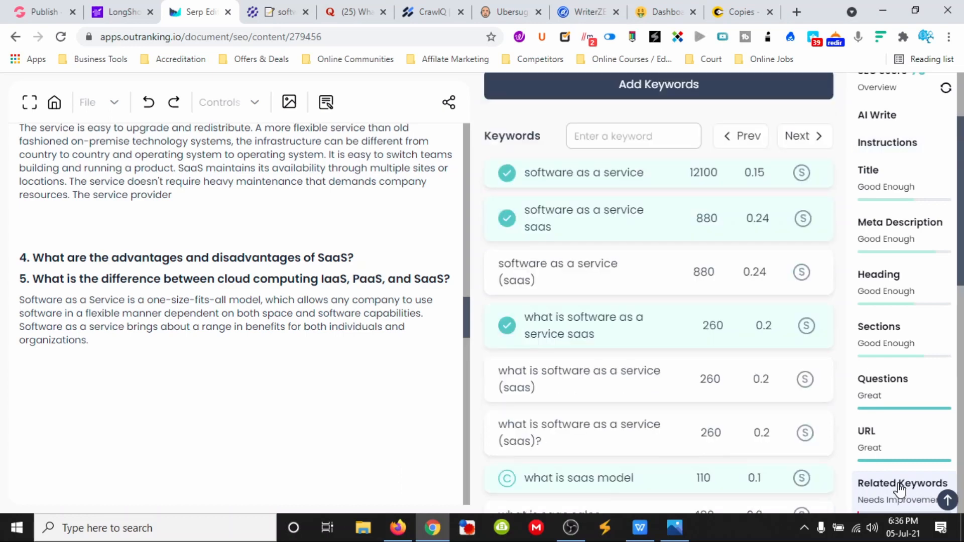
scroll(629, 322, "down", 3)
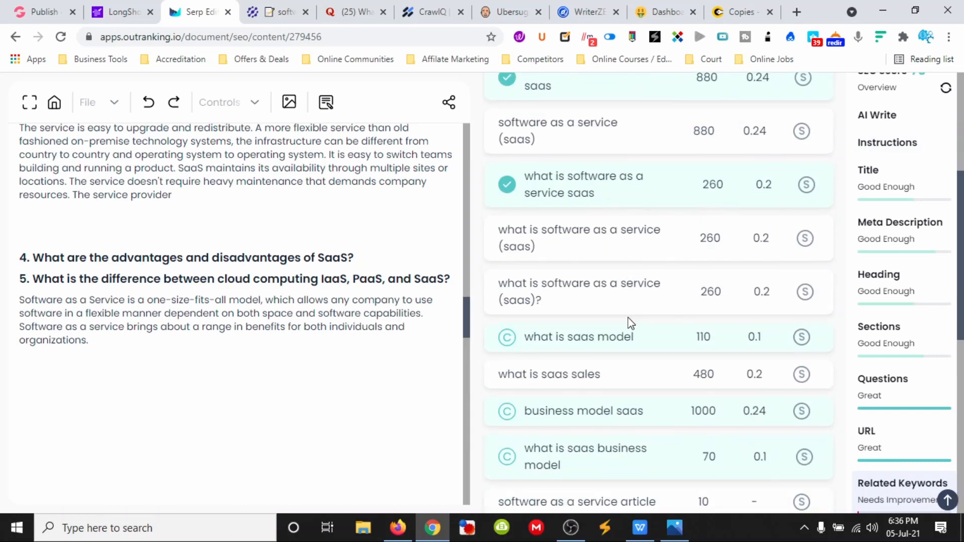
scroll(577, 239, "down", 3)
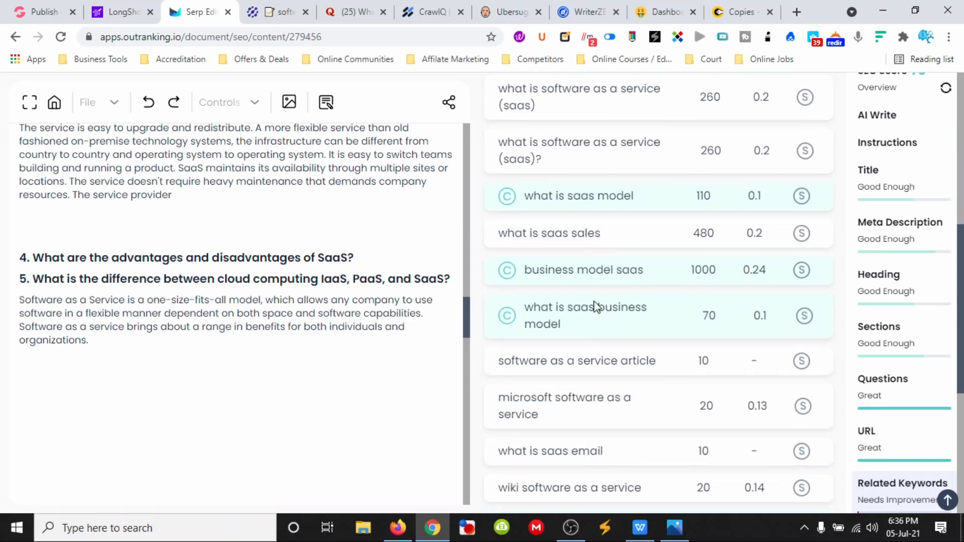
scroll(558, 317, "down", 4)
scroll(568, 331, "up", 4)
scroll(288, 330, "up", 5)
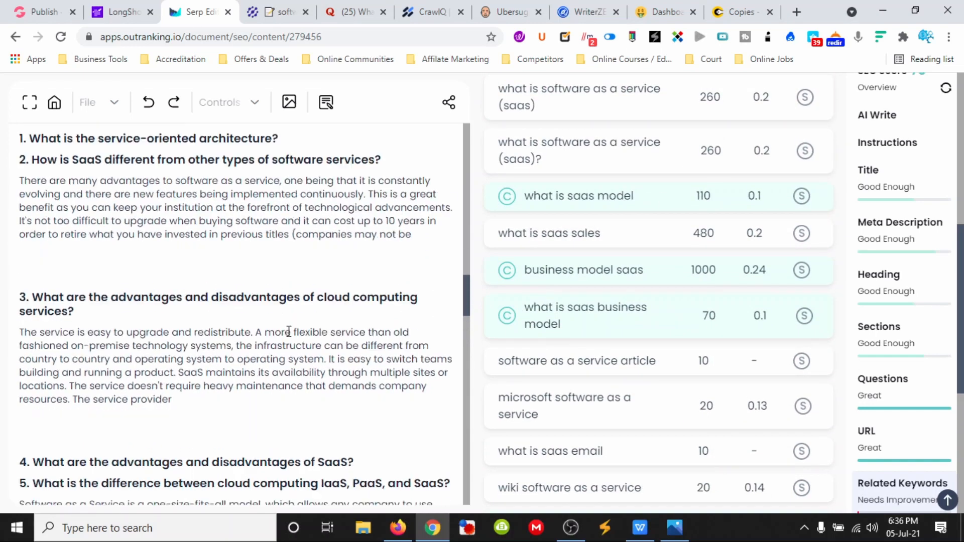
Step: Add a blank line below the heading "4. What are the advantages and disadvantages of SaaS?"
scroll(288, 330, "down", 2)
scroll(288, 331, "down", 1)
left_click(353, 327)
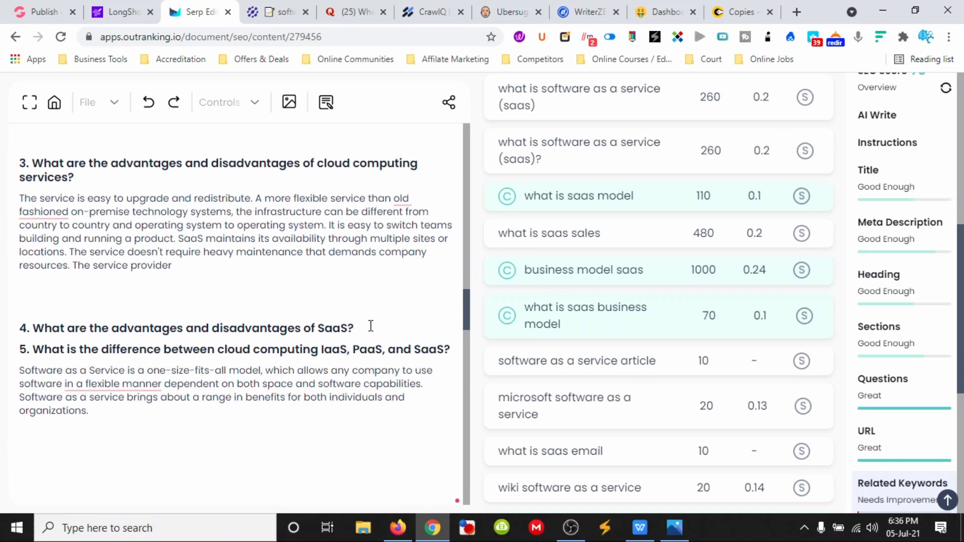
key("Return")
Step: Check the remaining related keywords and add another blank line under the heading on SaaS advantages and disadvantages
scroll(370, 325, "down", 4)
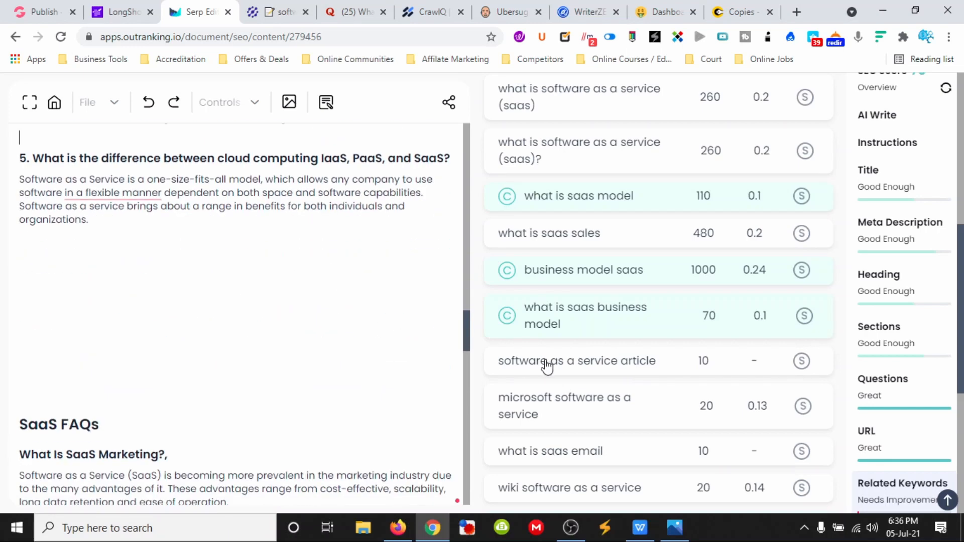
scroll(573, 381, "down", 4)
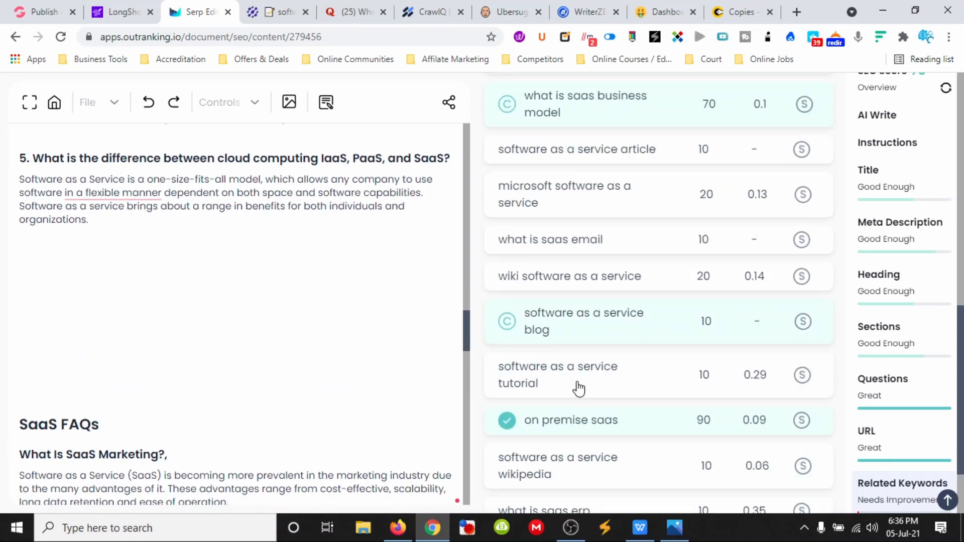
scroll(579, 388, "down", 2)
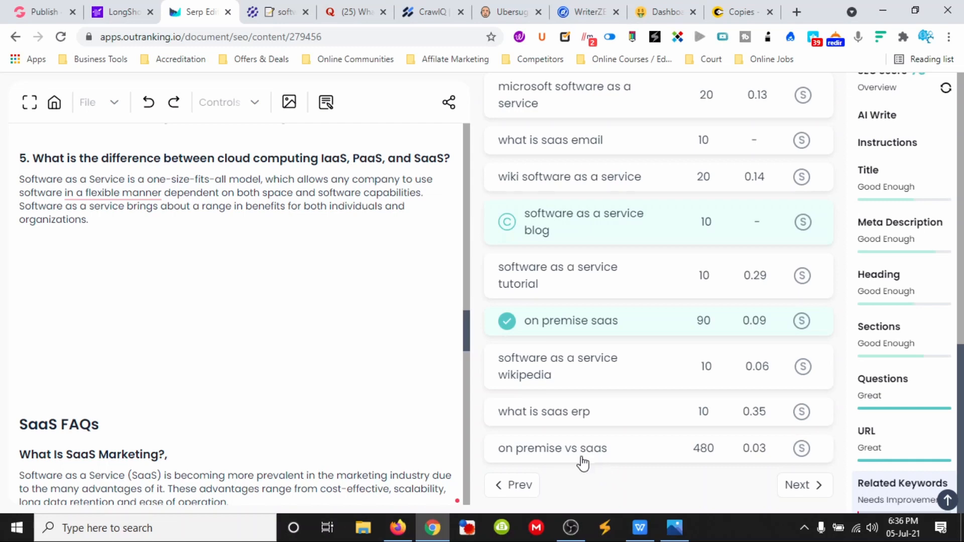
scroll(633, 371, "up", 4)
scroll(633, 370, "up", 8)
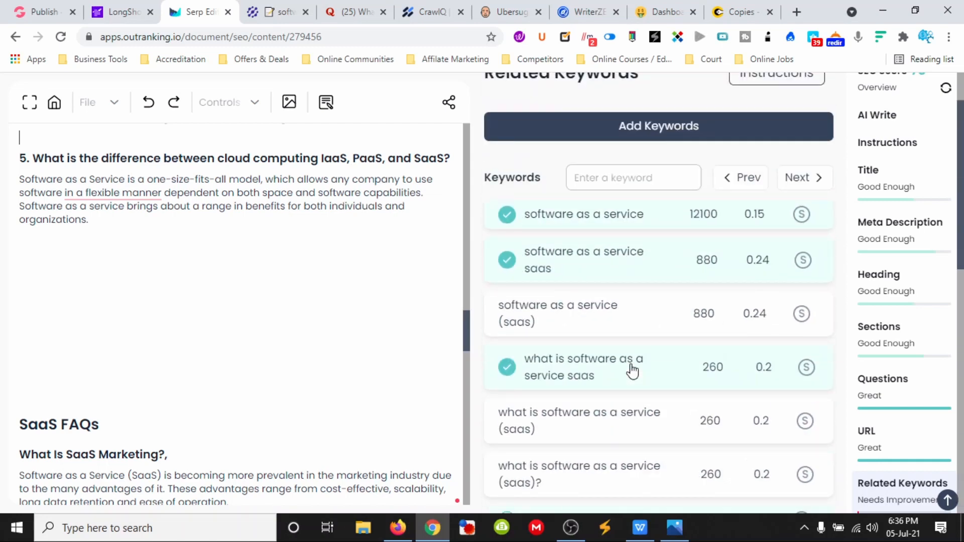
scroll(315, 365, "up", 5)
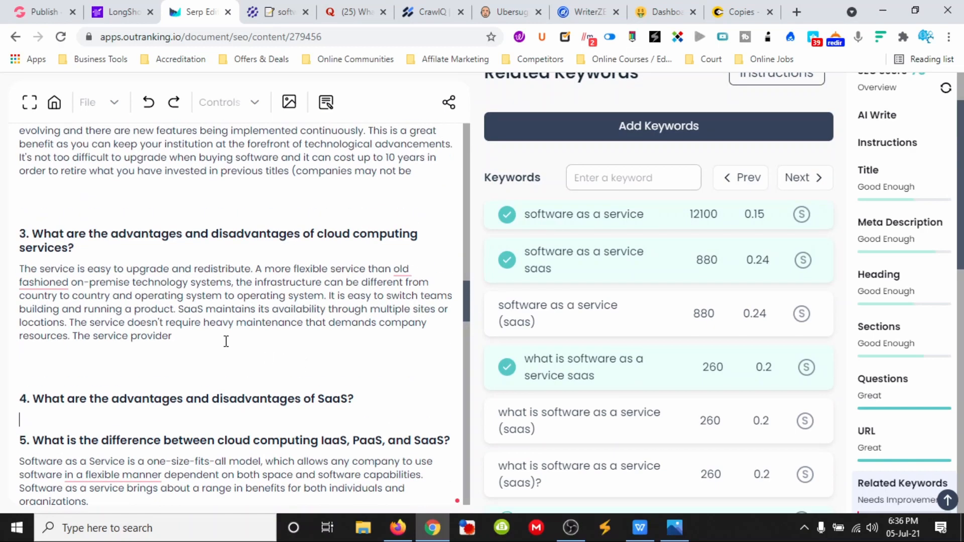
scroll(226, 341, "down", 5)
scroll(227, 347, "up", 3)
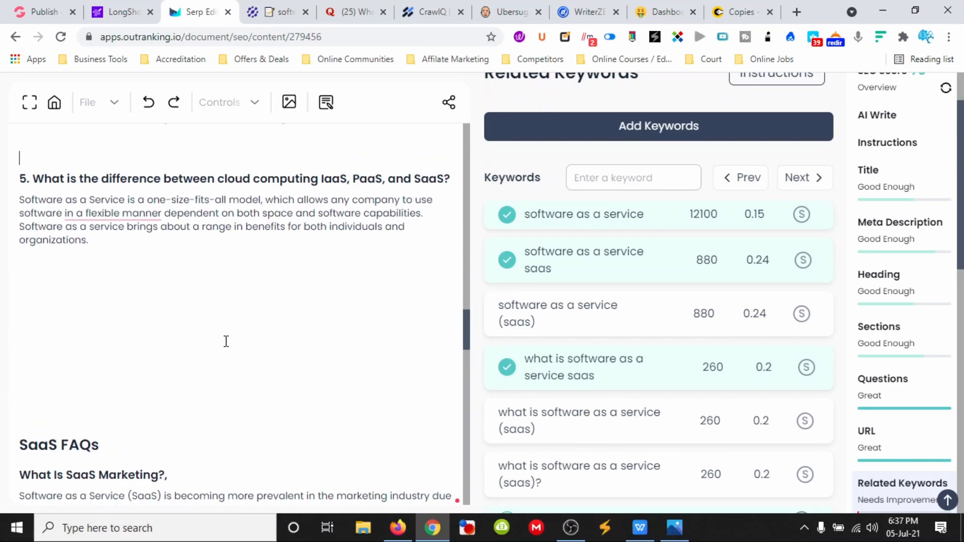
left_click(64, 284)
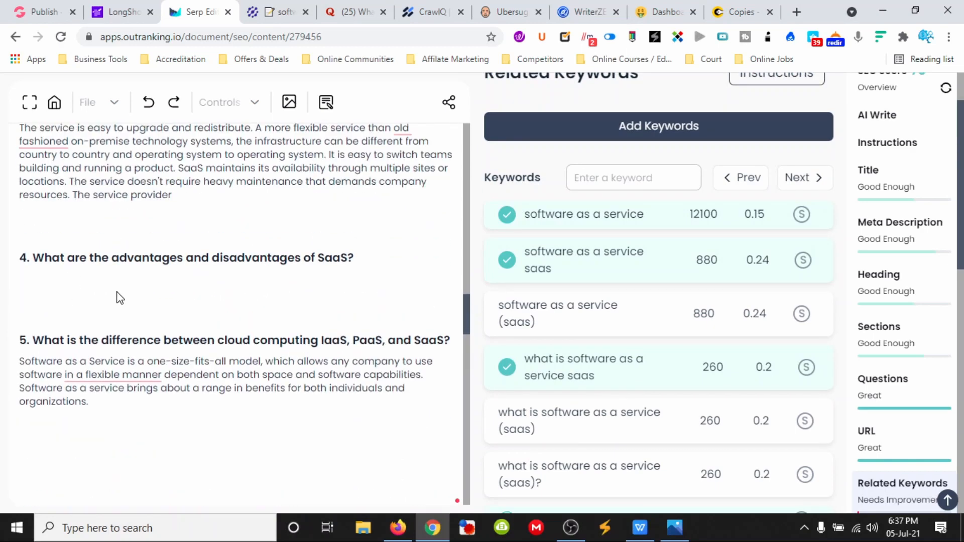
Step: Insert two blank lines below the heading "How Is MRR Calculated for a SaaS Business?"
scroll(120, 299, "down", 18)
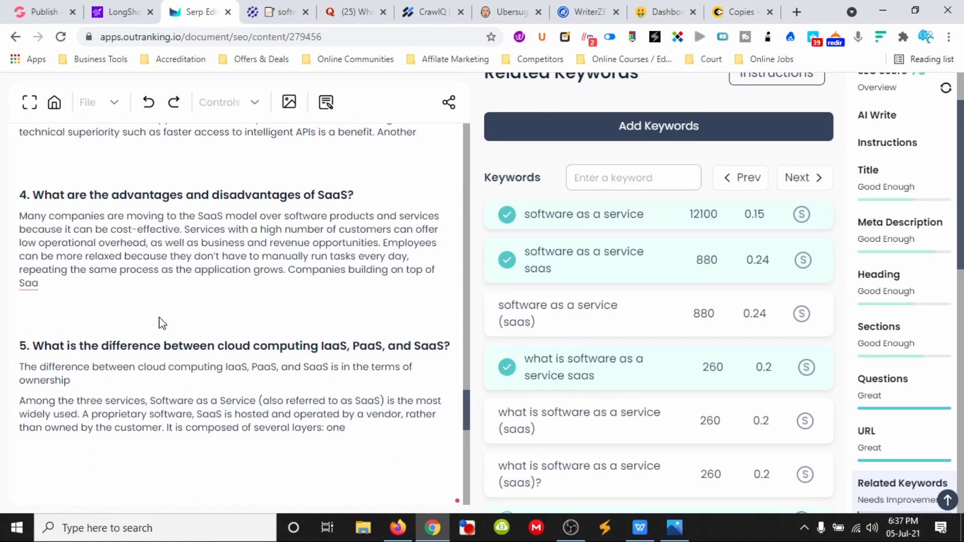
scroll(161, 323, "down", 8)
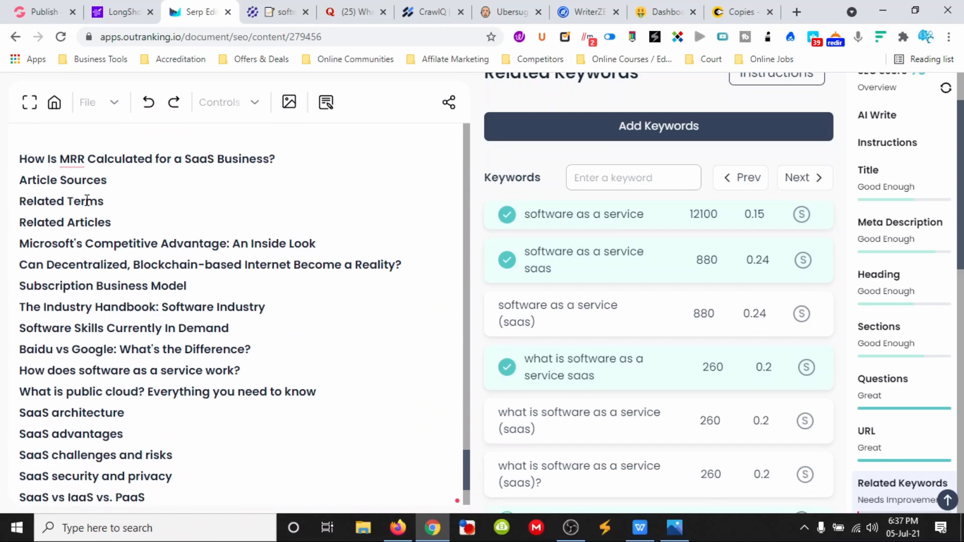
scroll(196, 228, "down", 1)
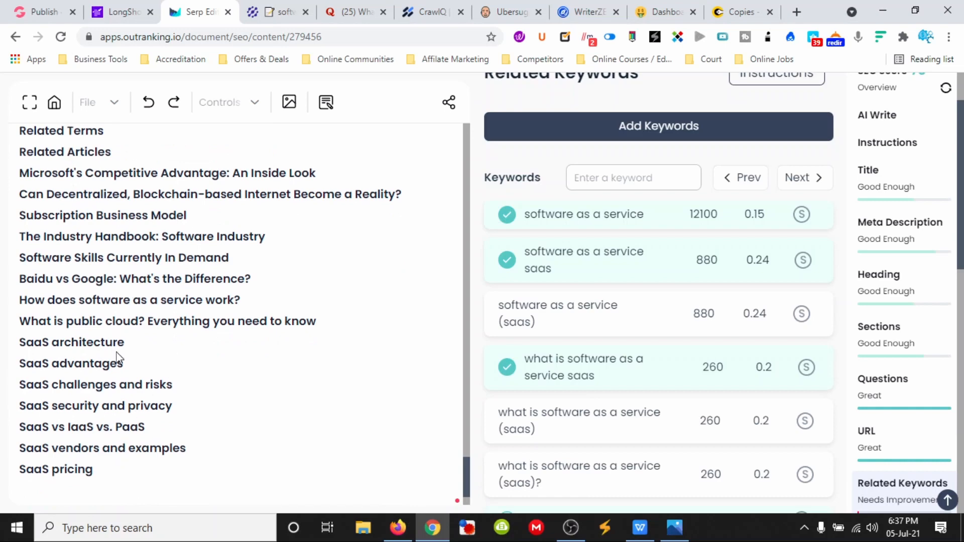
scroll(119, 359, "up", 2)
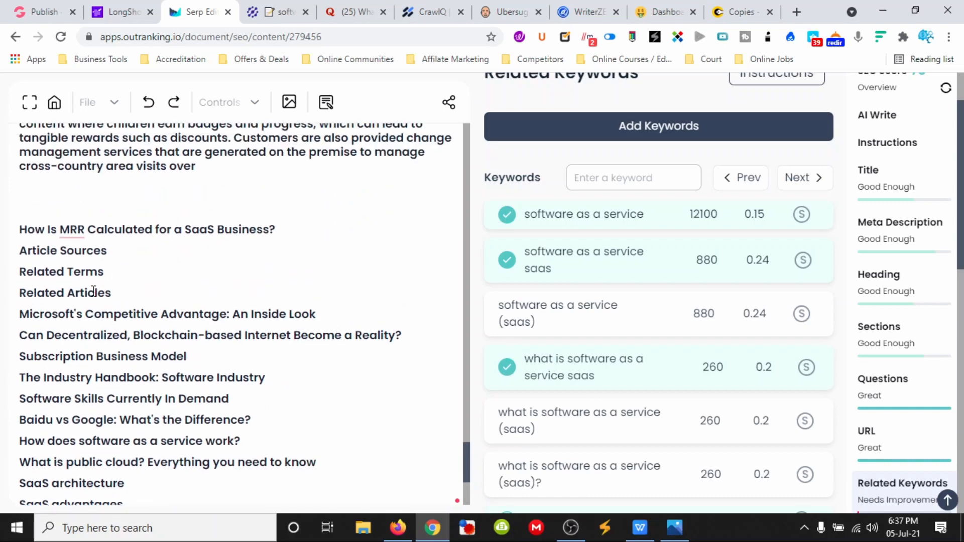
scroll(580, 381, "down", 2)
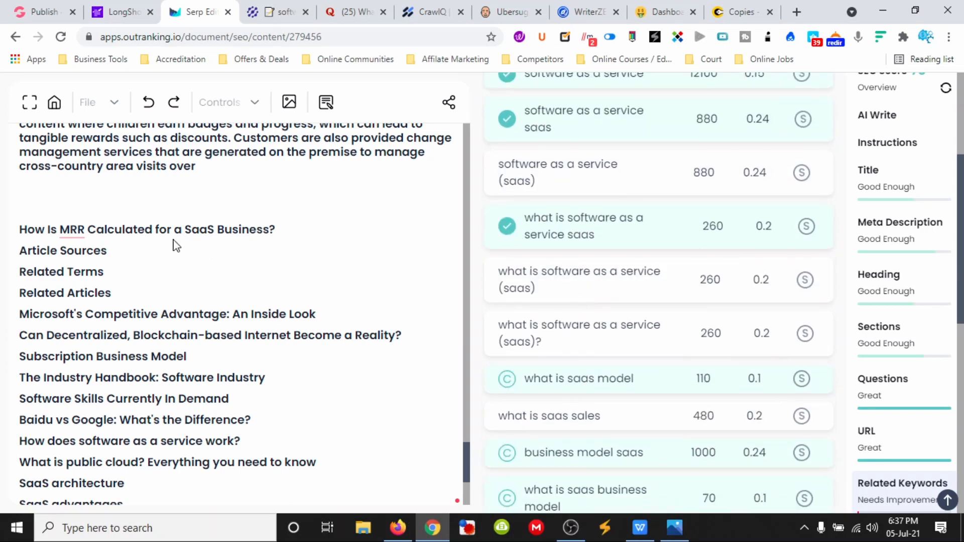
left_click(348, 230)
key("Return")
key("Return")
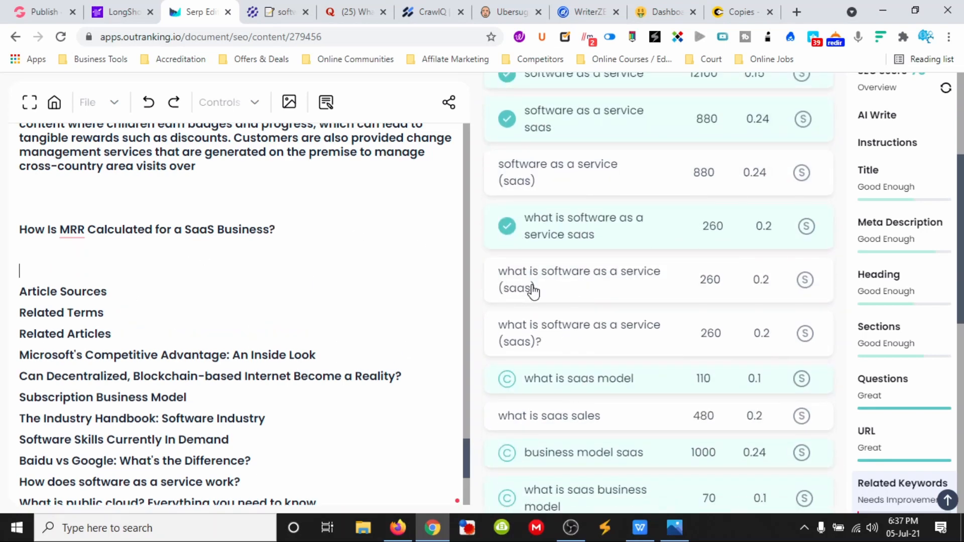
Step: Highlight the related keywords "what is software as a service (saas)" and "software as a service (saas)" in the article and check where they occur
scroll(238, 256, "up", 5)
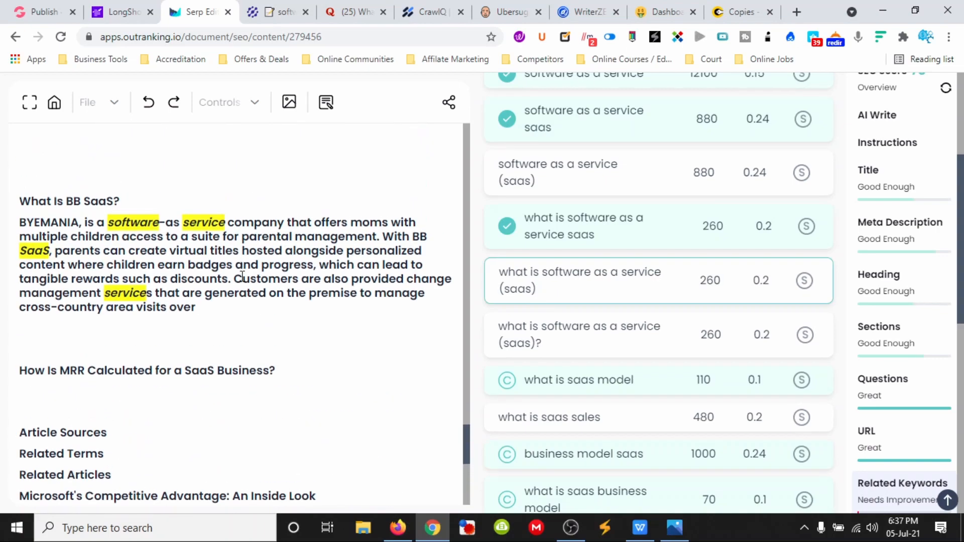
scroll(391, 316, "up", 8)
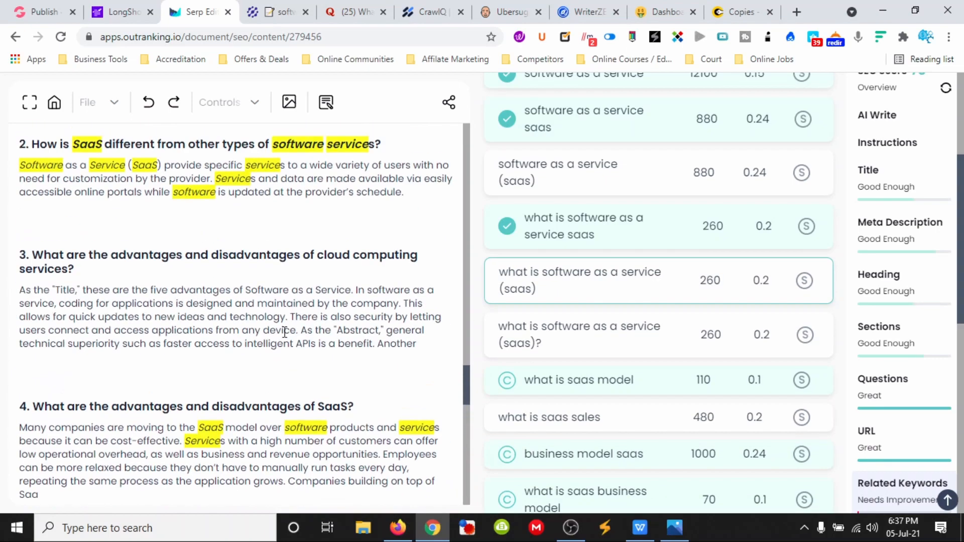
scroll(284, 332, "up", 5)
scroll(351, 326, "down", 7)
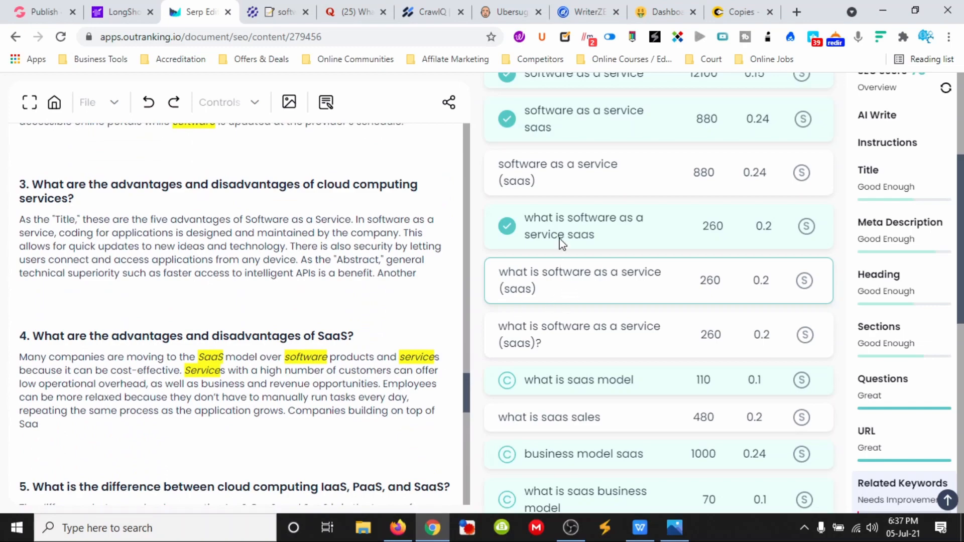
left_click(537, 180)
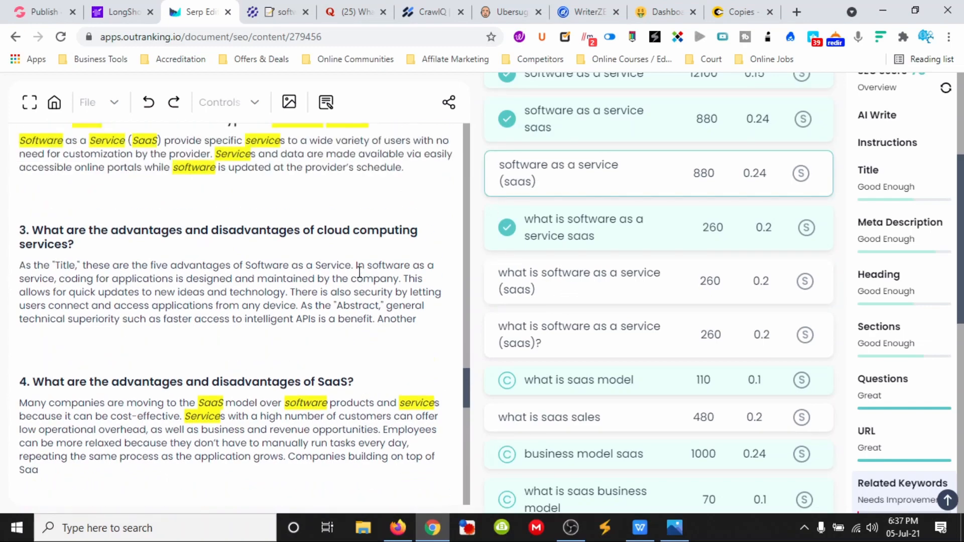
Step: Go to the next page of related keywords and examine its suggestions against the article's FAQ answers and remaining headings
scroll(557, 240, "down", 10)
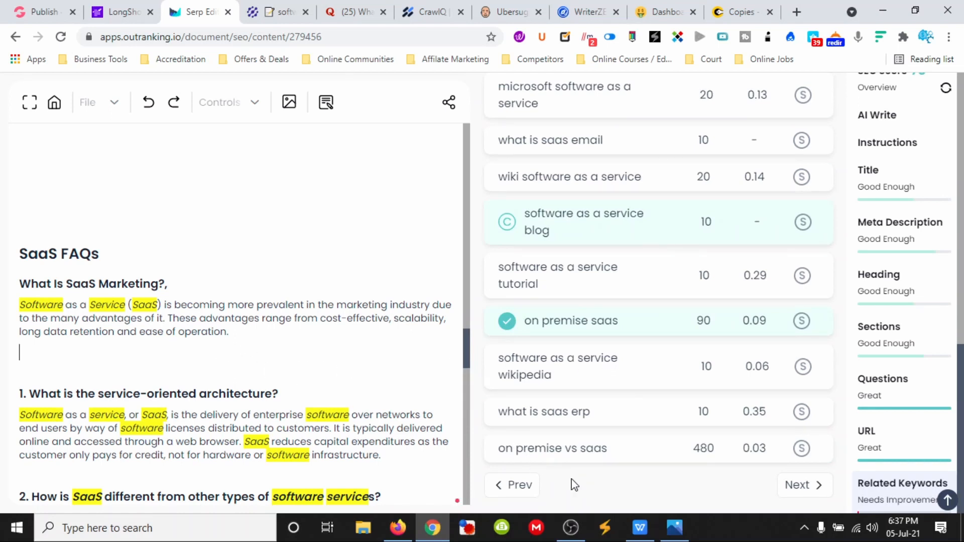
left_click(809, 486)
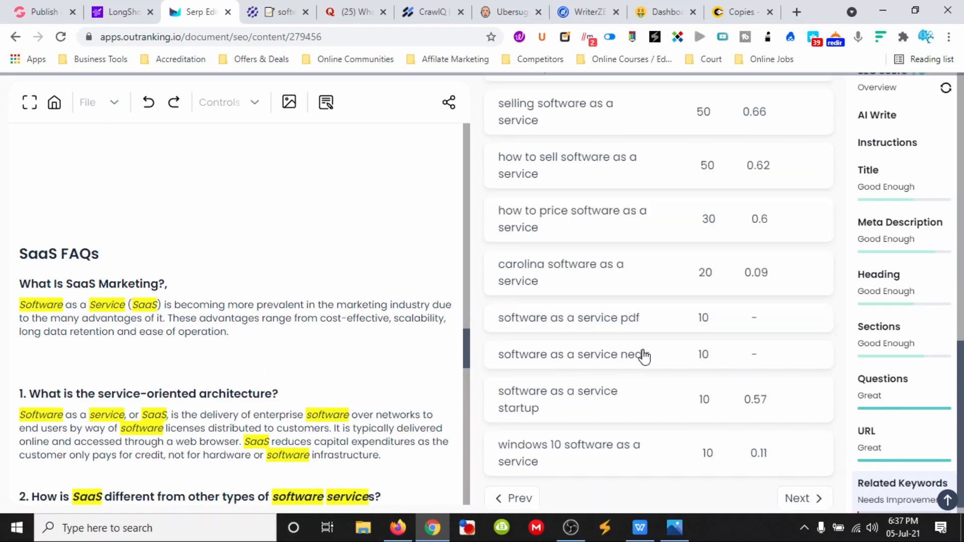
scroll(642, 355, "up", 7)
scroll(644, 355, "down", 6)
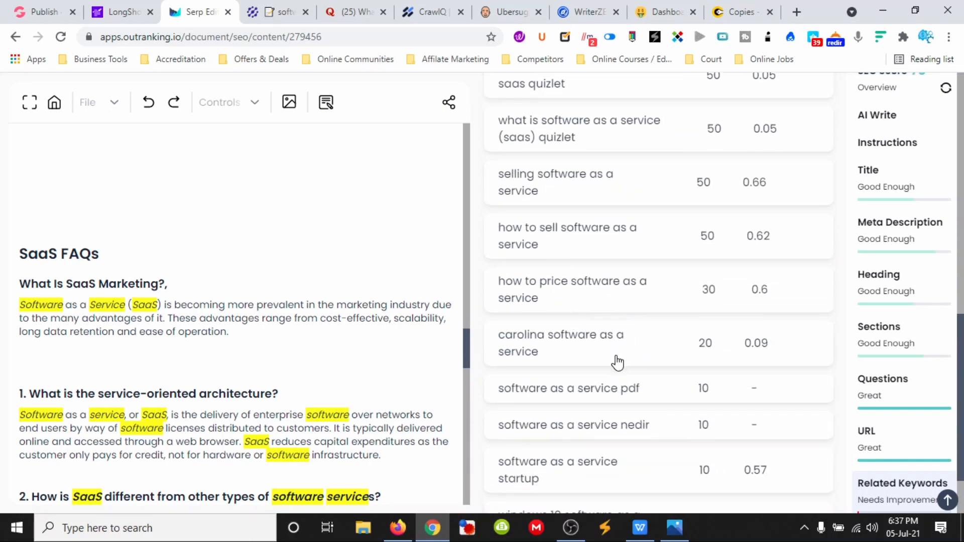
scroll(620, 372, "down", 2)
scroll(612, 420, "up", 15)
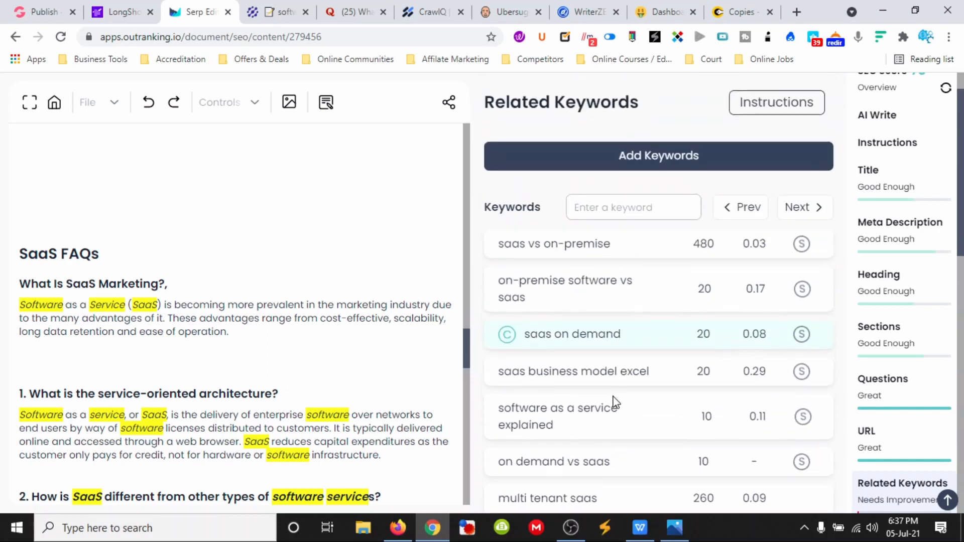
left_click(634, 251)
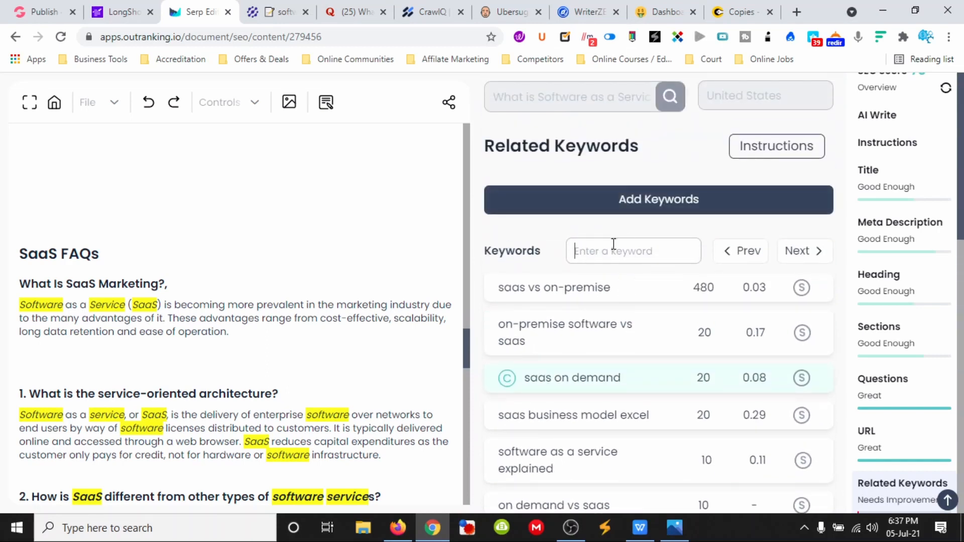
scroll(206, 342, "down", 20)
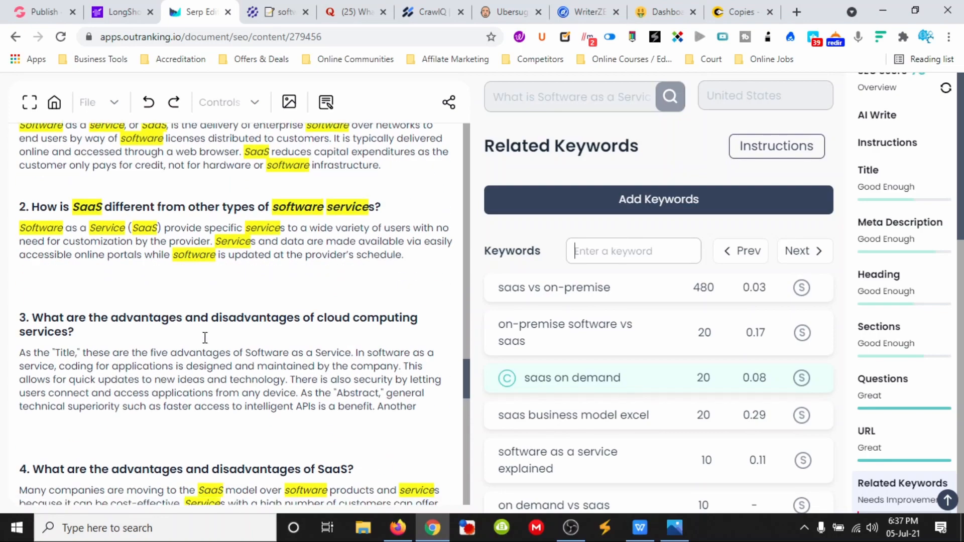
scroll(206, 344, "down", 7)
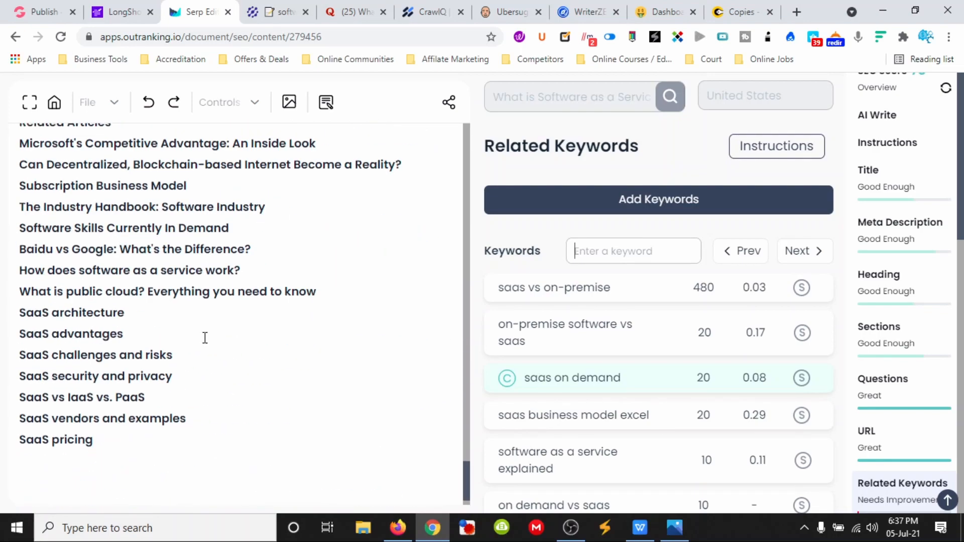
scroll(205, 337, "up", 4)
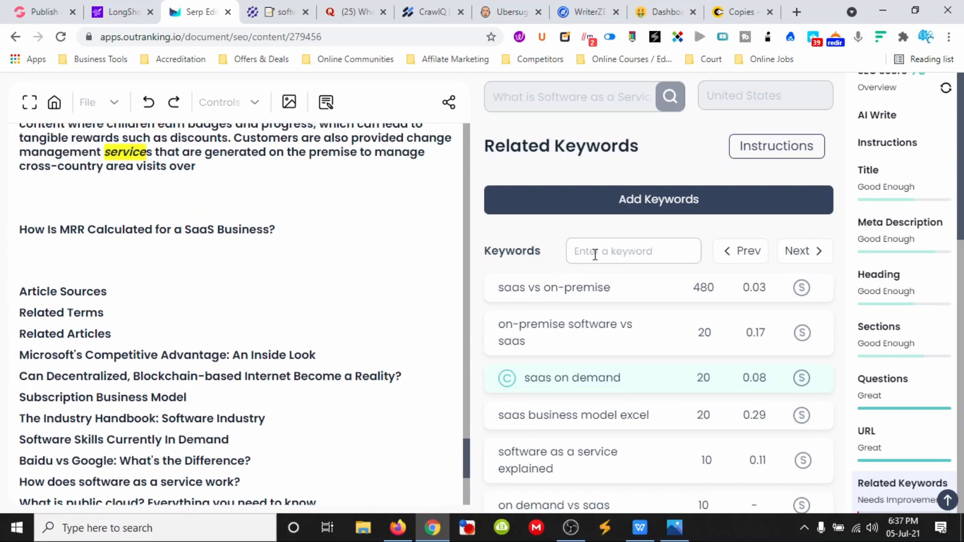
scroll(255, 292, "up", 10)
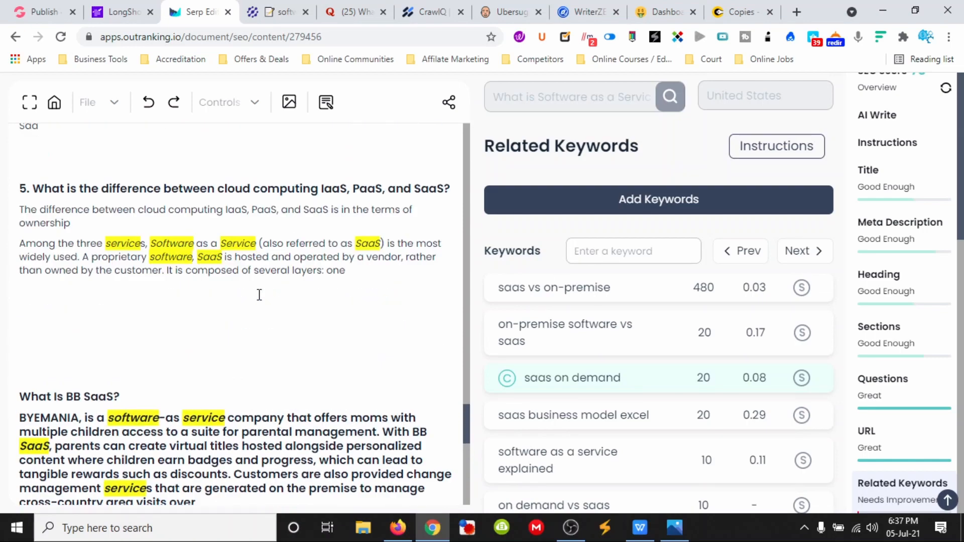
scroll(607, 345, "down", 12)
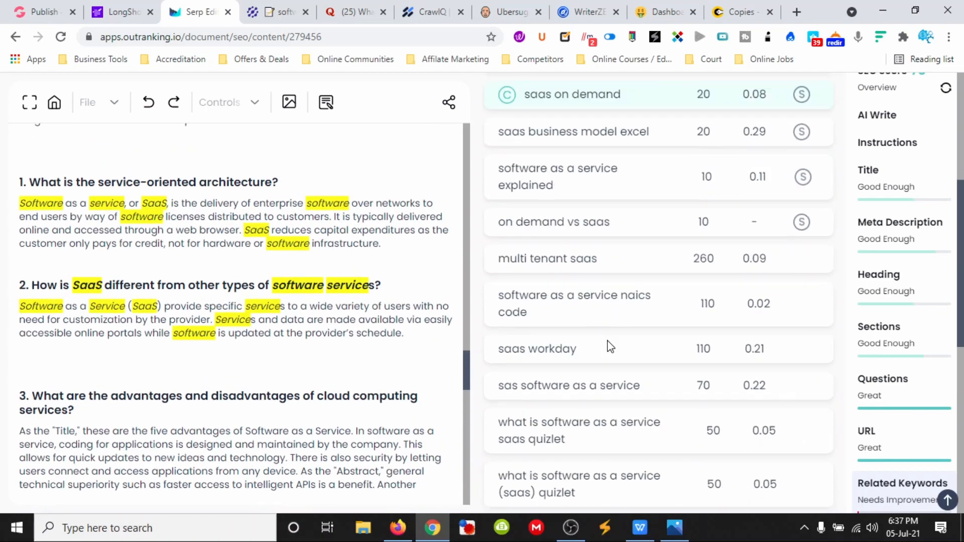
scroll(609, 346, "up", 3)
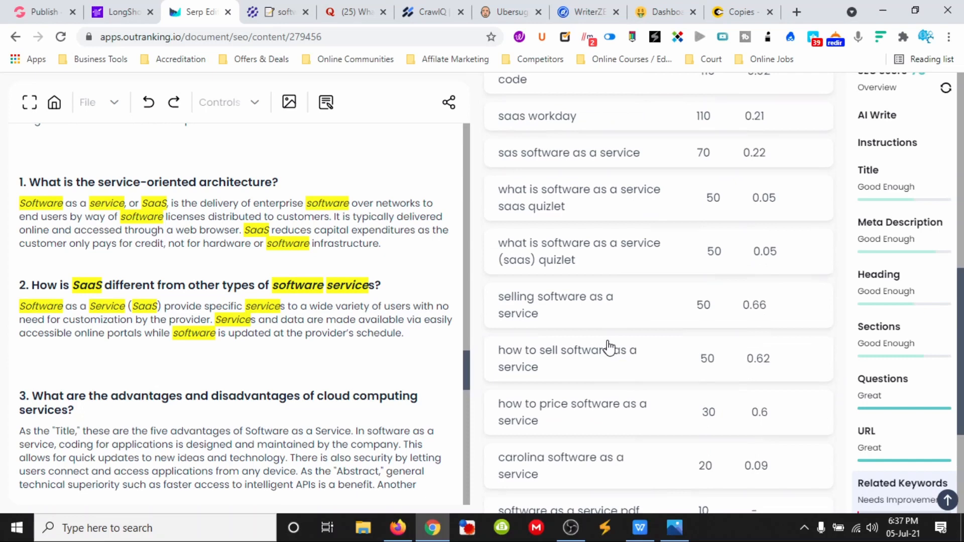
Step: Select the keywords "selling software as a service", "software as a service explained" and "saas on demand" and look for their use in the article
left_click(568, 322)
scroll(571, 323, "up", 3)
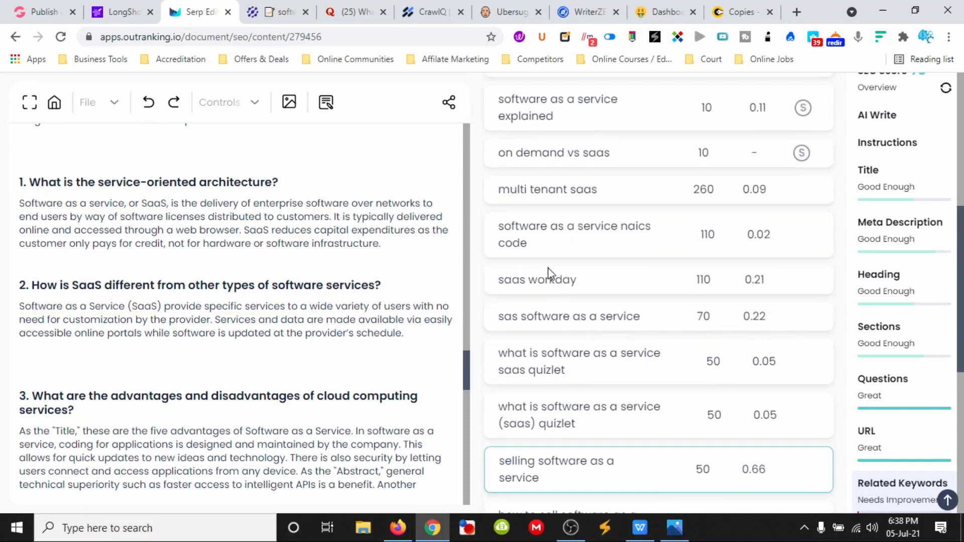
scroll(551, 275, "up", 1)
scroll(572, 298, "up", 1)
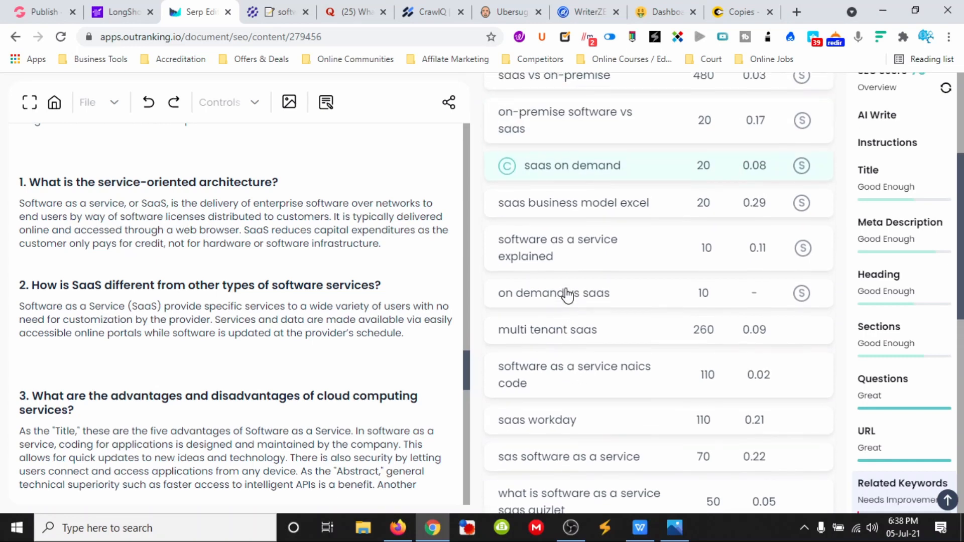
scroll(550, 264, "up", 1)
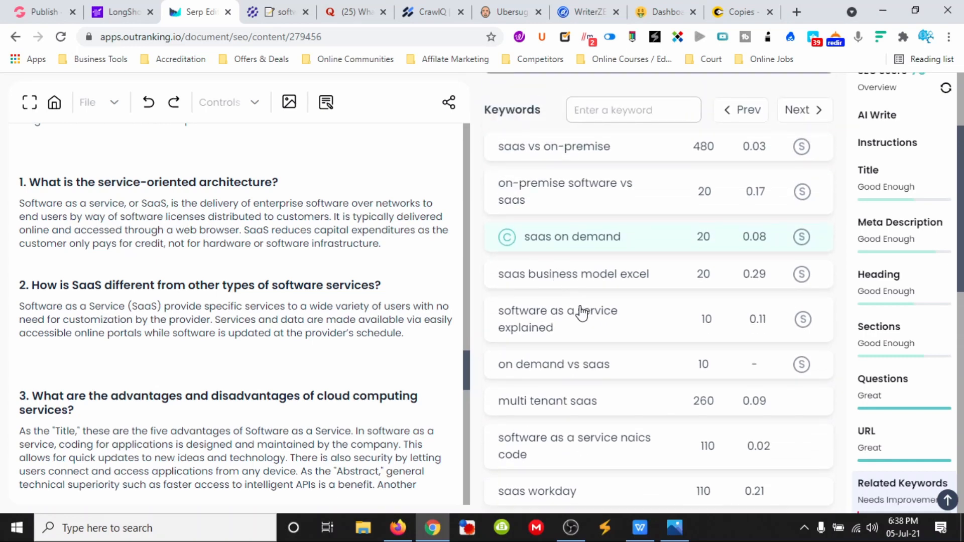
left_click(581, 313)
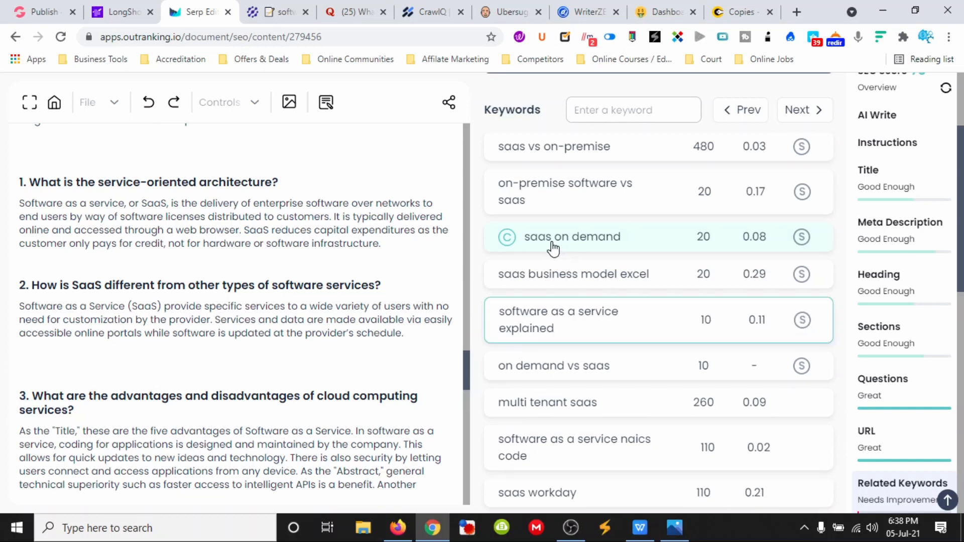
left_click(507, 245)
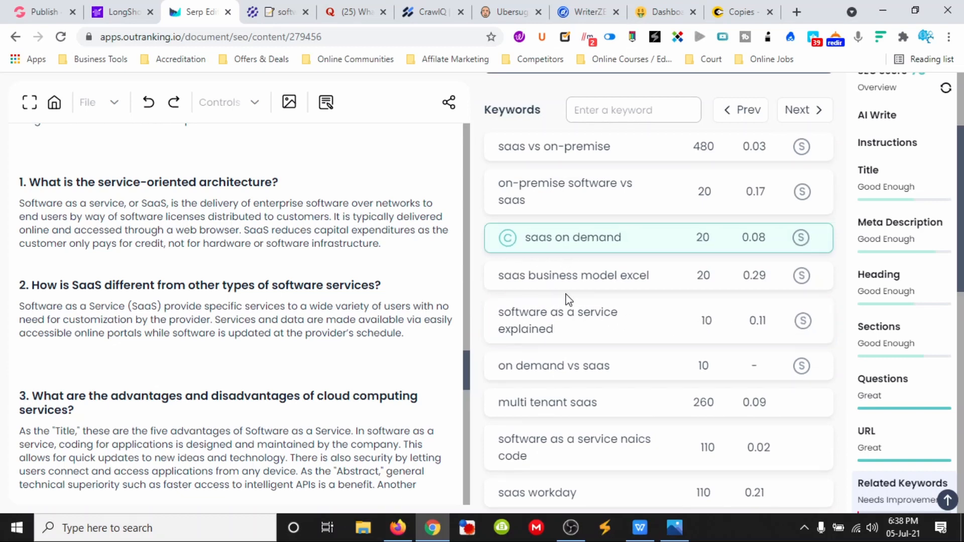
left_click(576, 333)
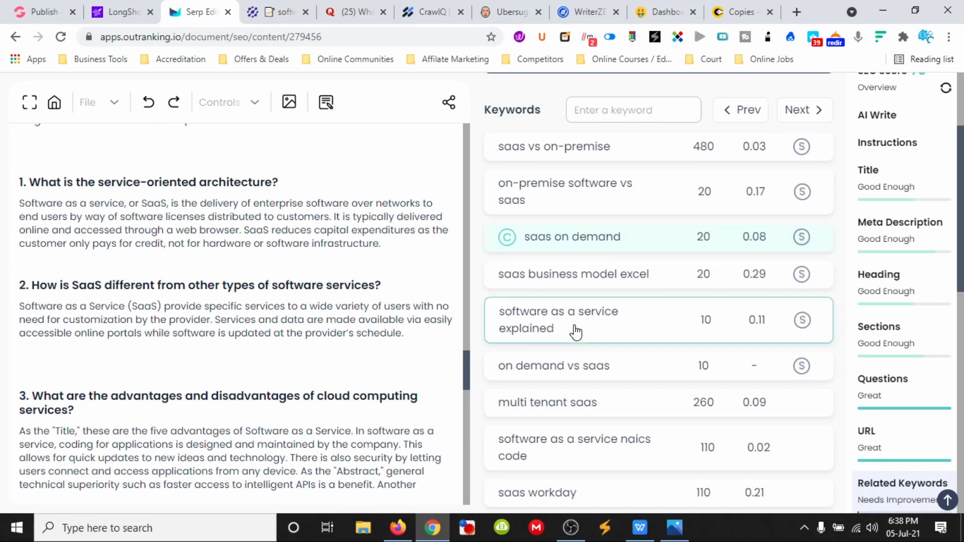
left_click(804, 242)
left_click(806, 326)
left_click(806, 326)
left_click(625, 326)
scroll(211, 272, "up", 4)
scroll(199, 279, "up", 15)
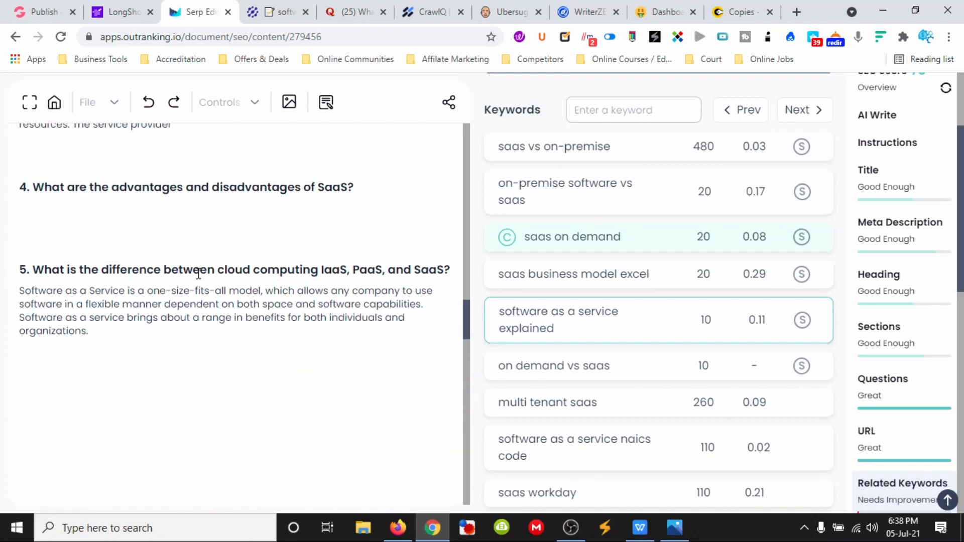
scroll(199, 273, "up", 15)
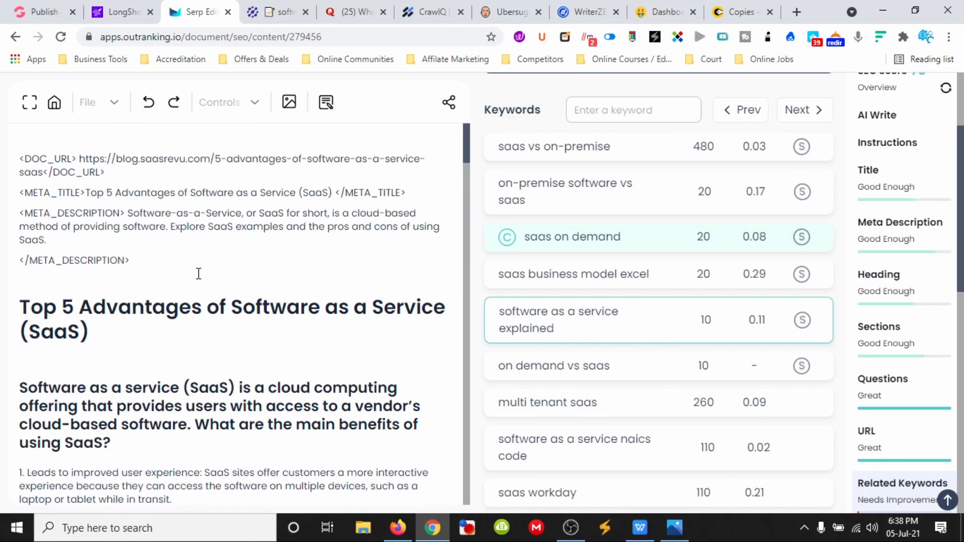
scroll(151, 289, "down", 7)
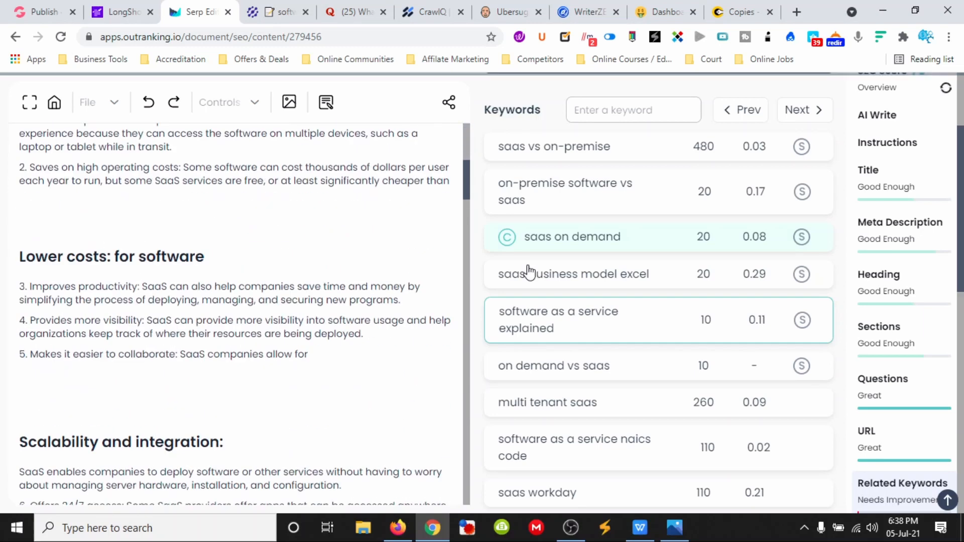
scroll(581, 243, "up", 3)
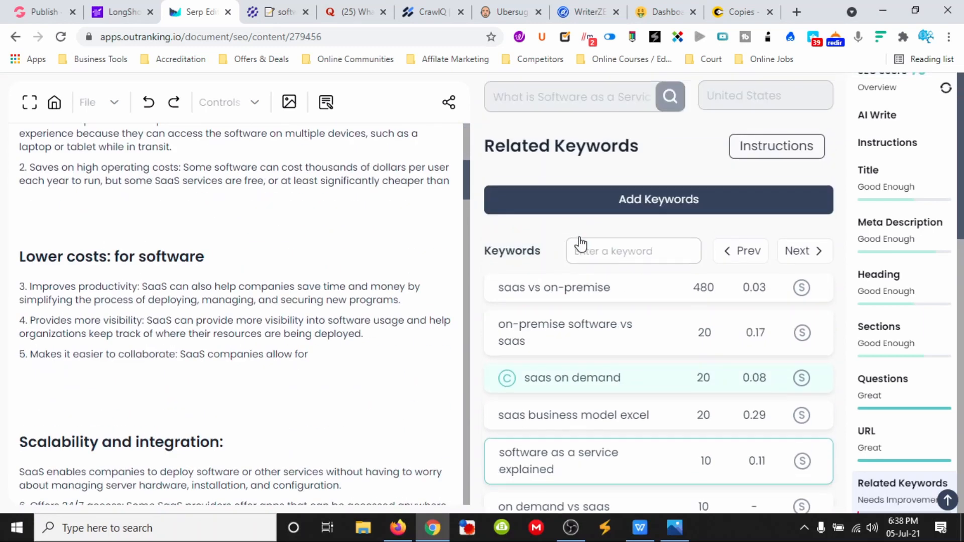
Step: Review the related keywords in instruction Step 8, Optimize Sections for more reach, and select the "Improves productivity" text under "Lower costs: for software"
left_click(775, 156)
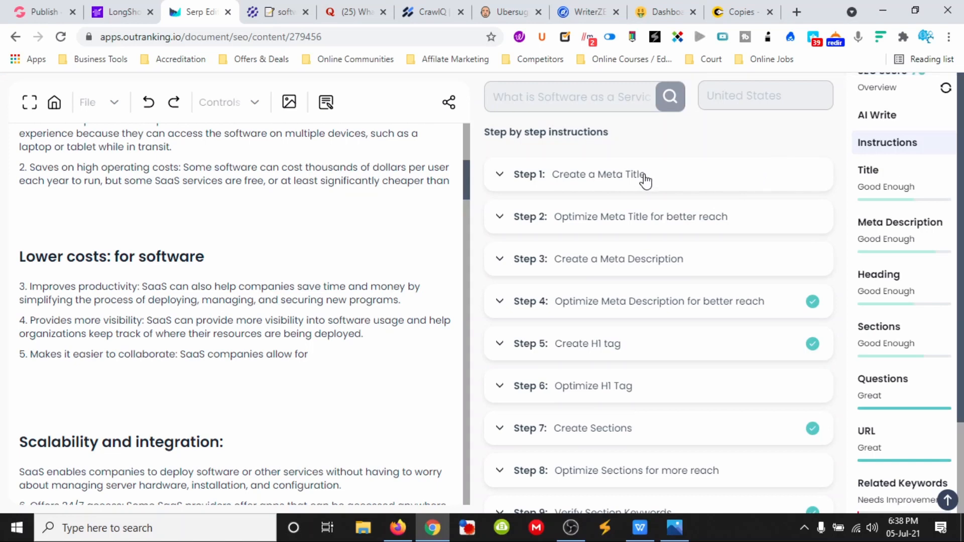
scroll(678, 241, "down", 2)
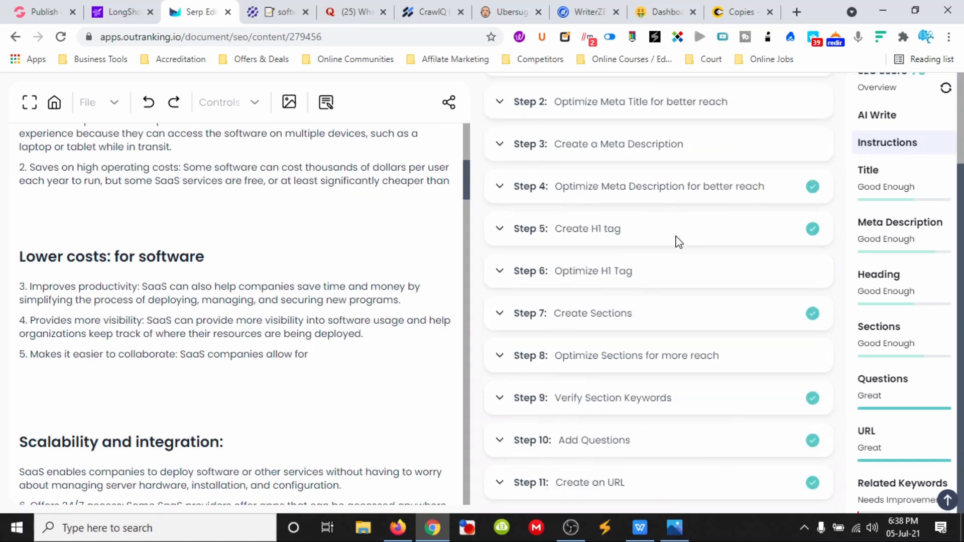
left_click(653, 358)
scroll(706, 355, "down", 4)
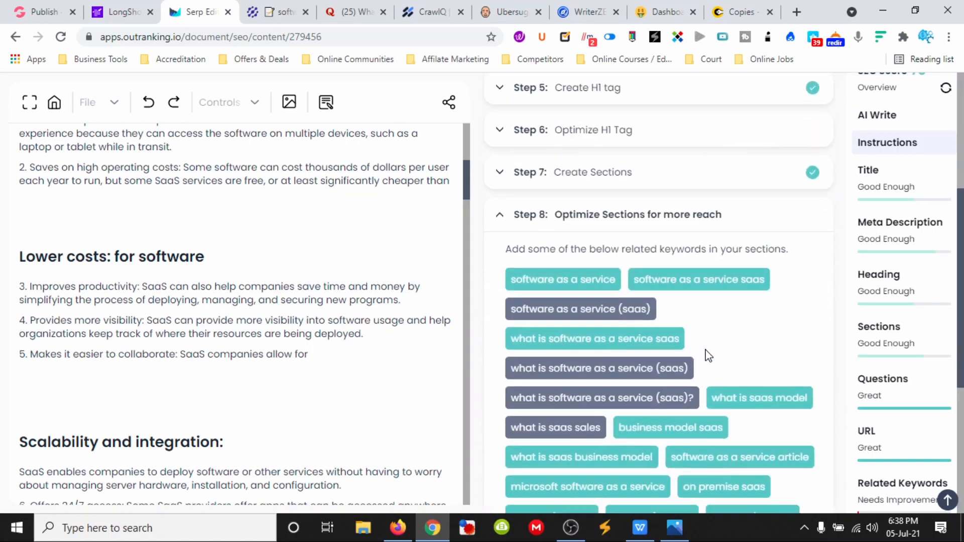
scroll(725, 345, "down", 2)
scroll(725, 344, "up", 3)
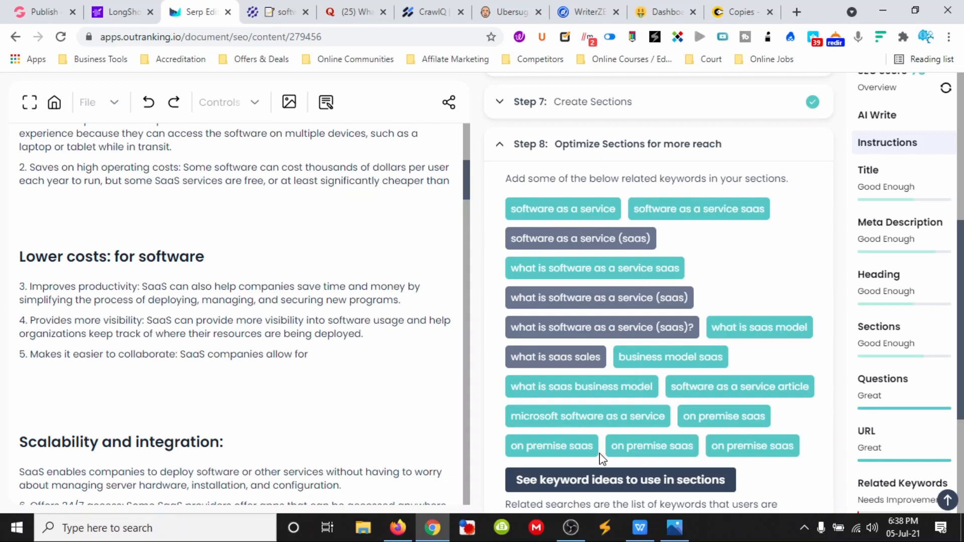
scroll(566, 405, "down", 4)
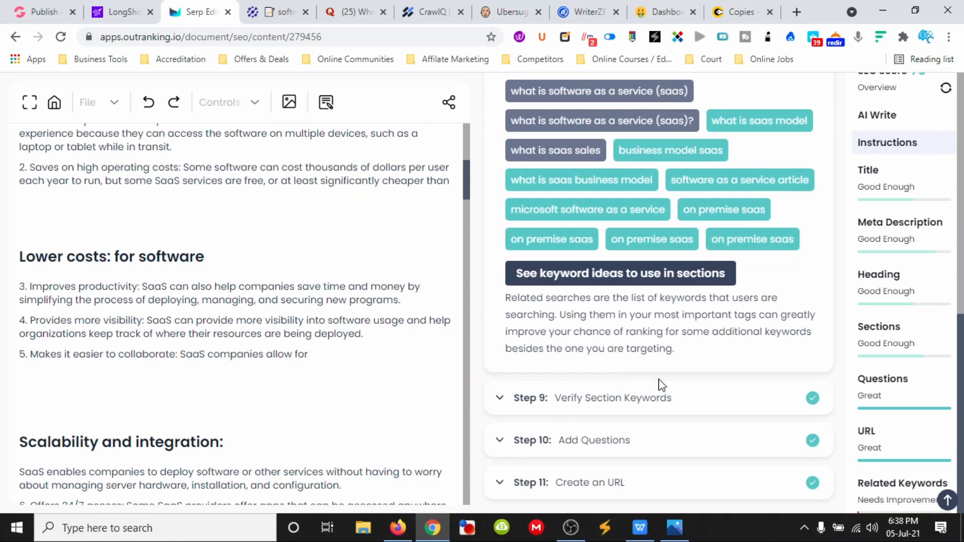
scroll(648, 381, "up", 8)
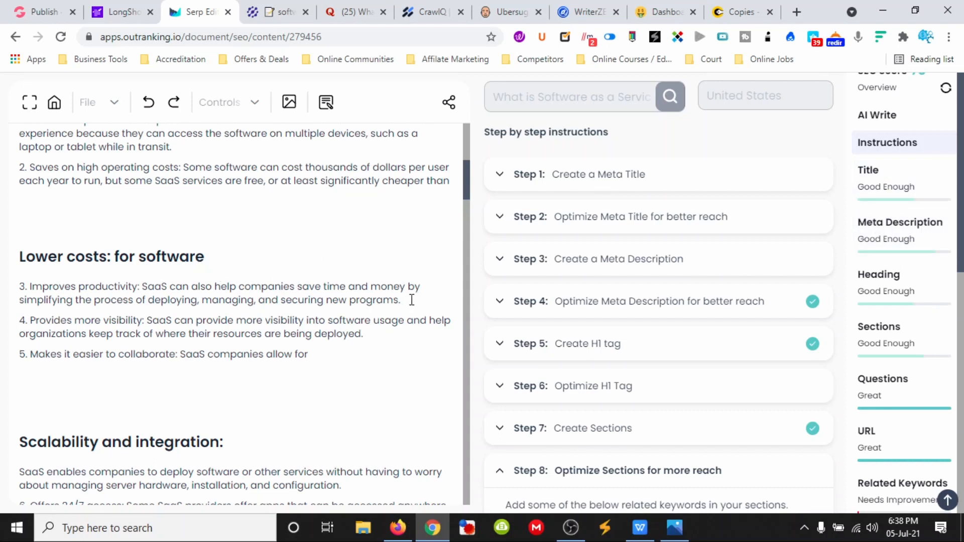
left_click_drag(411, 300, 34, 288)
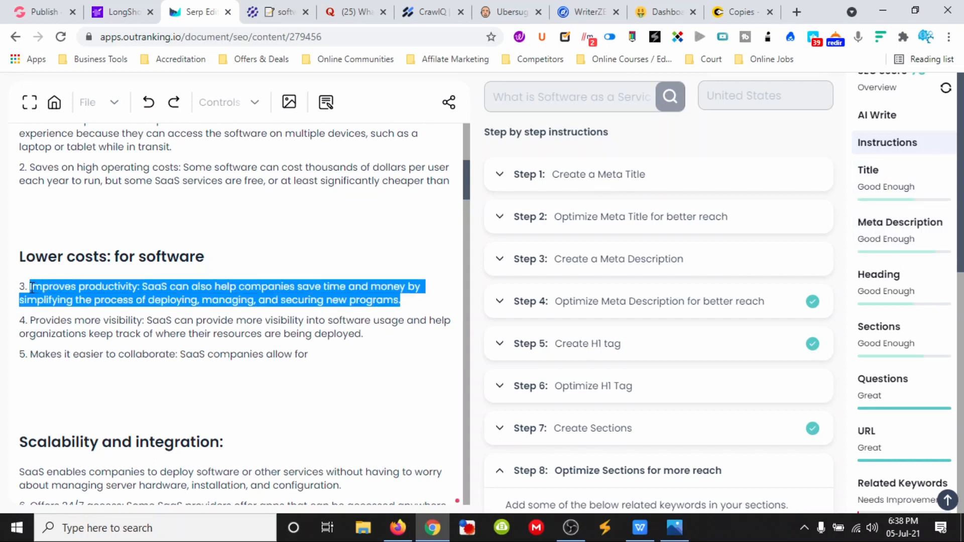
Step: Switch to ClosersCopy and create a new document named "What is Software as a Service (SaaS)" in the Practically Marketing project
left_click(737, 12)
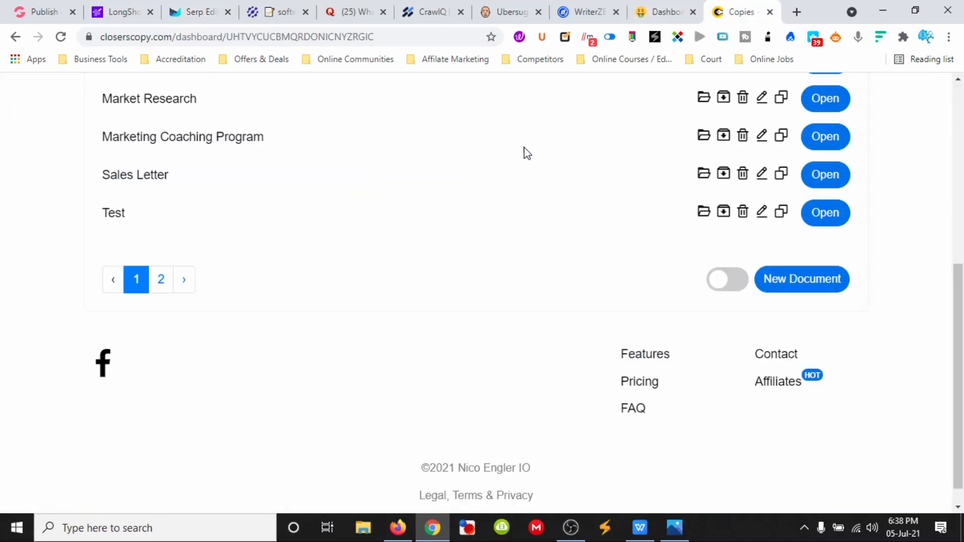
scroll(402, 278, "up", 4)
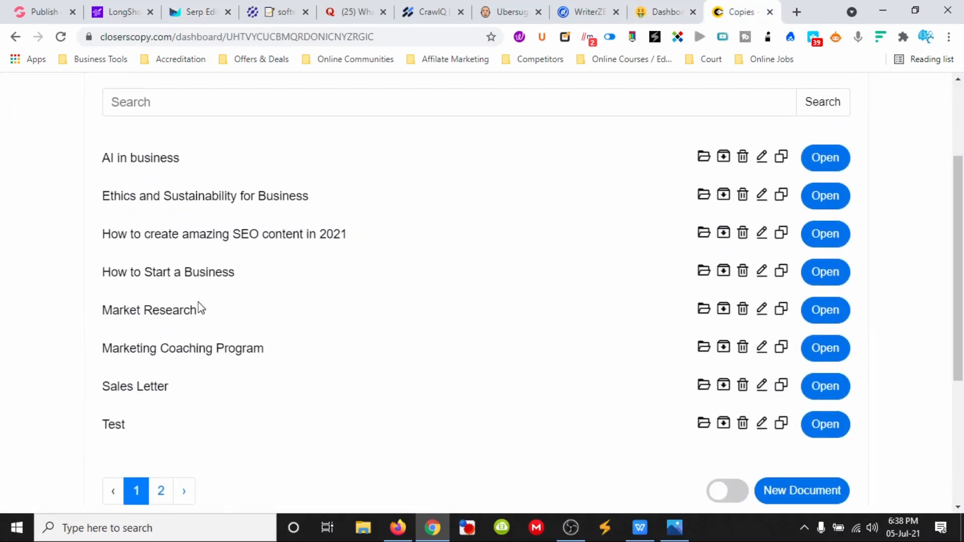
scroll(362, 325, "down", 2)
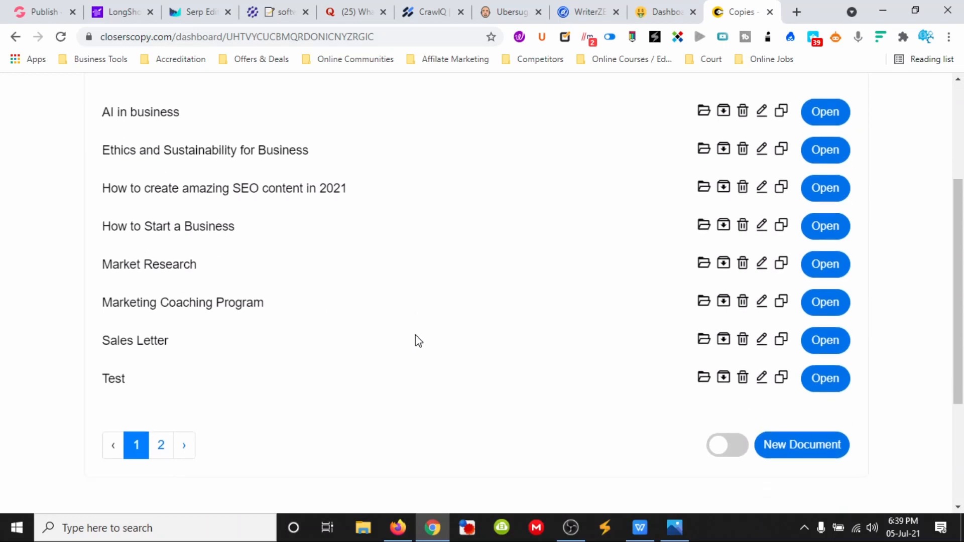
scroll(213, 326, "up", 2)
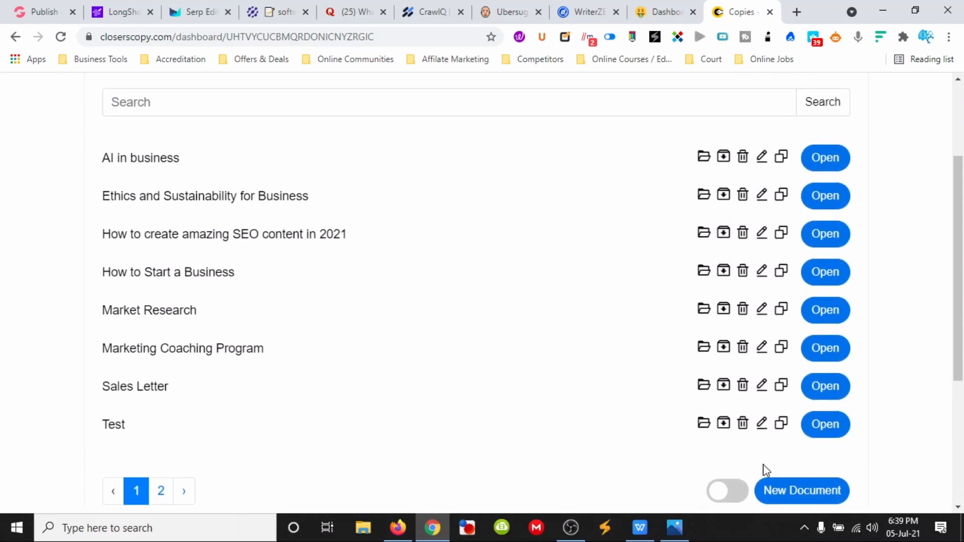
left_click(785, 490)
left_click(395, 218)
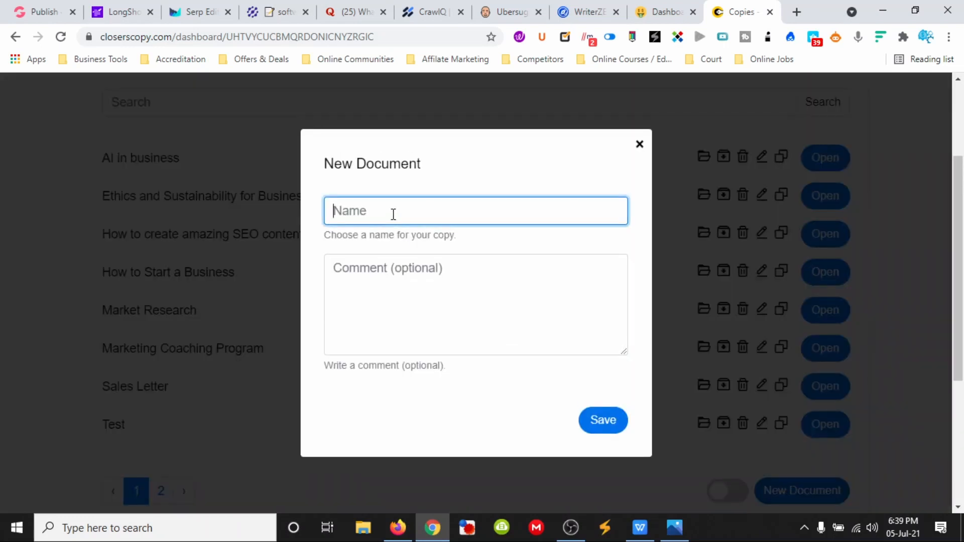
type("What is Soft")
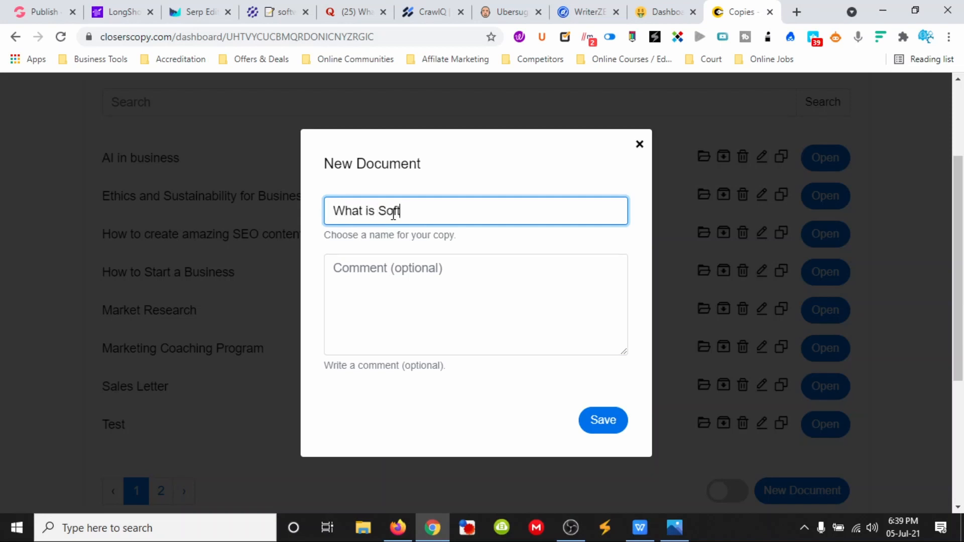
type("ware as a Service")
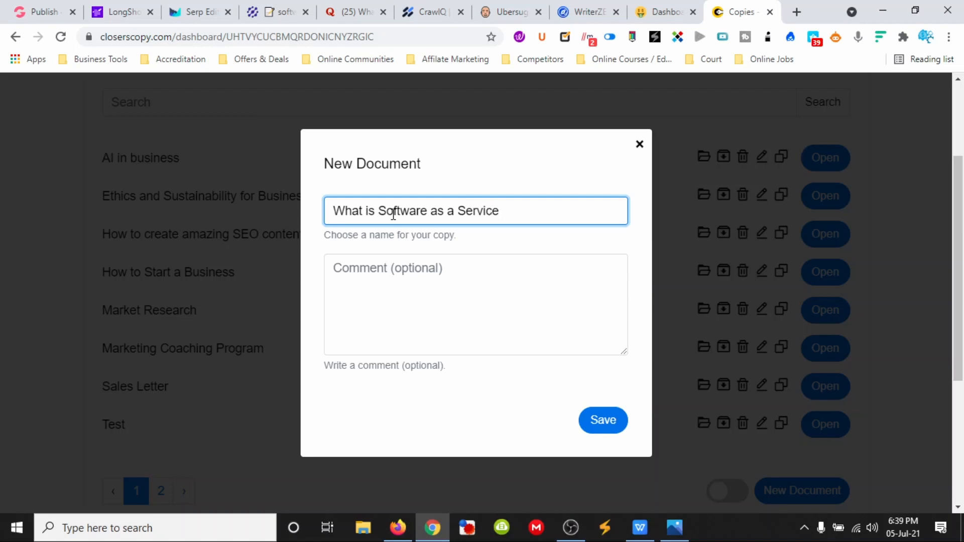
type(" (SaaS")
left_click(602, 427)
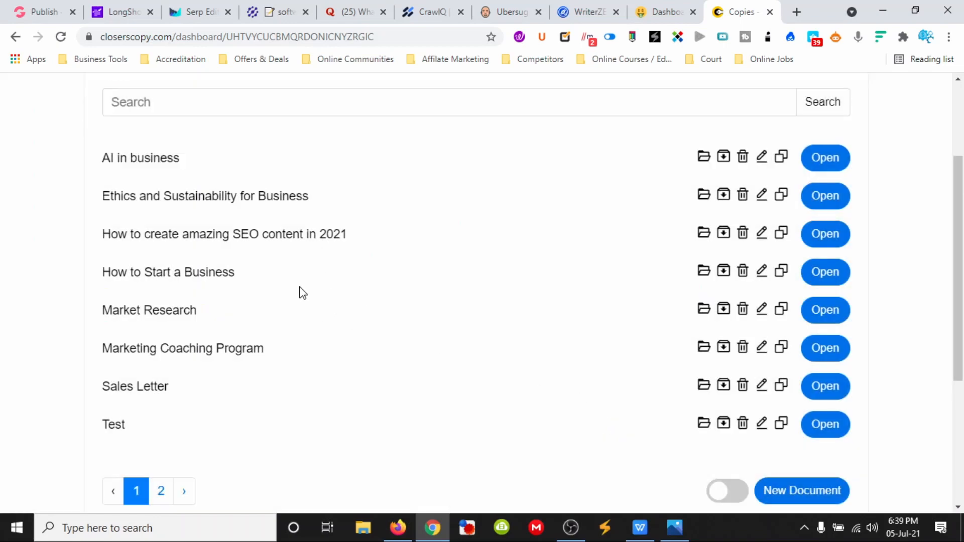
Step: Delete the misnamed document "What is Service as a Software (SaaS)" and open "What is Software as a Service (SaaS)"
scroll(286, 316, "down", 3)
left_click(164, 351)
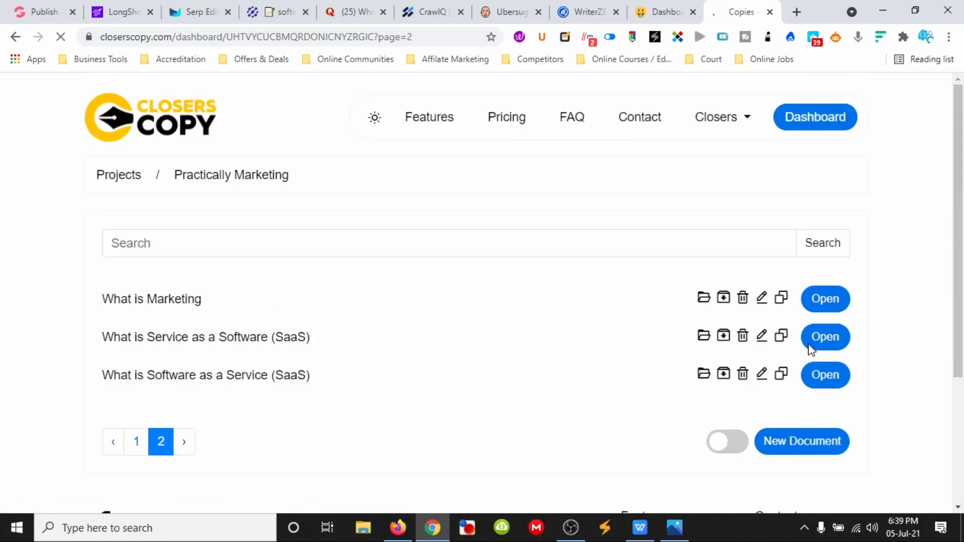
left_click(743, 337)
left_click(443, 372)
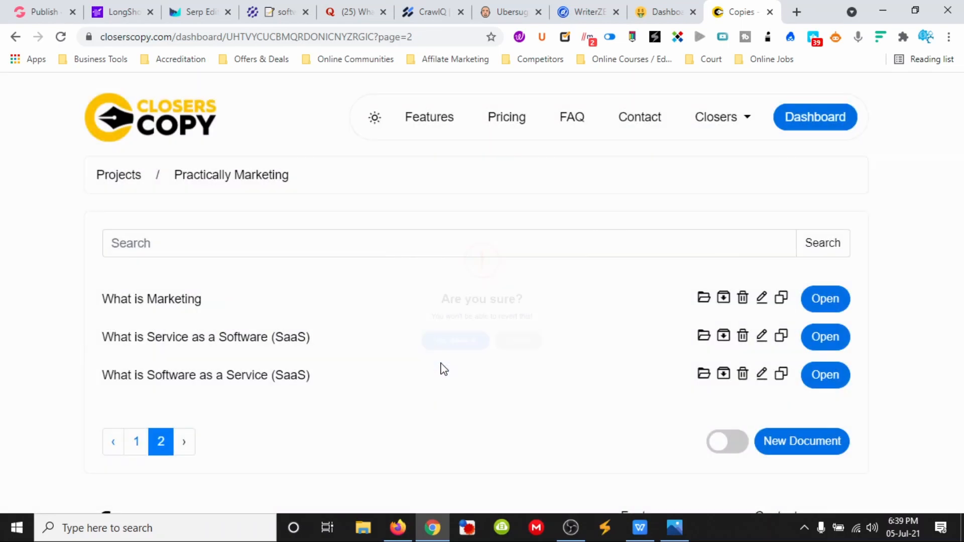
left_click(836, 338)
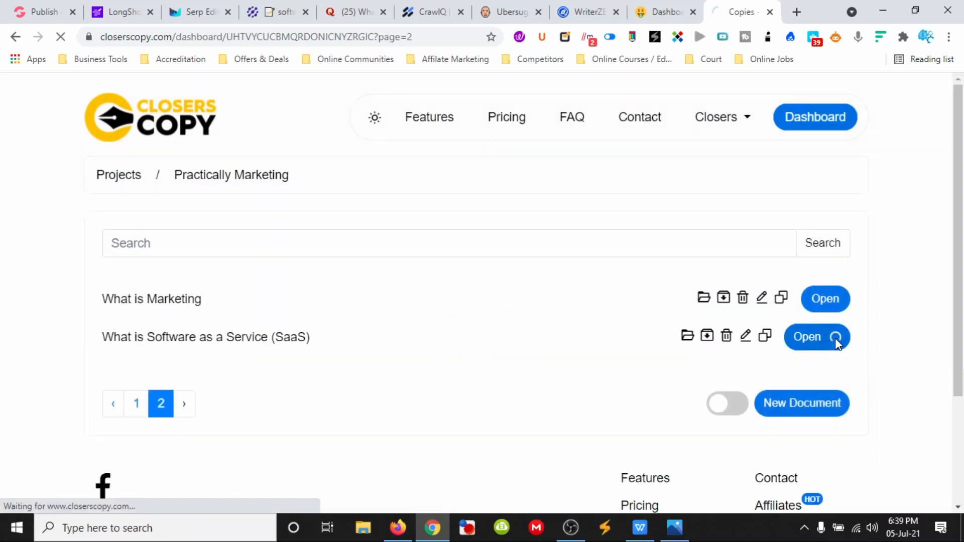
Step: Switch to nichesss and open its Blogs tool for a new content plan
left_click(656, 12)
scroll(602, 327, "down", 1)
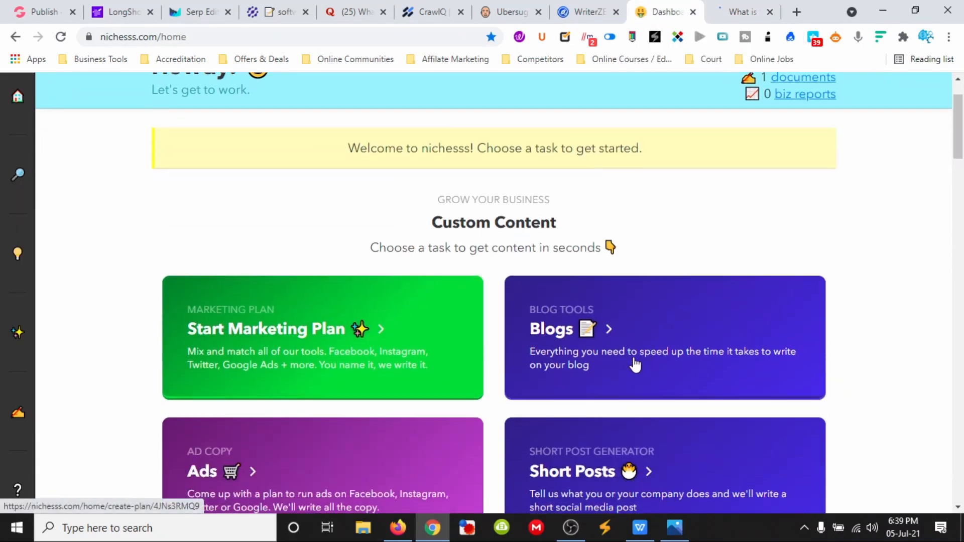
left_click(598, 330)
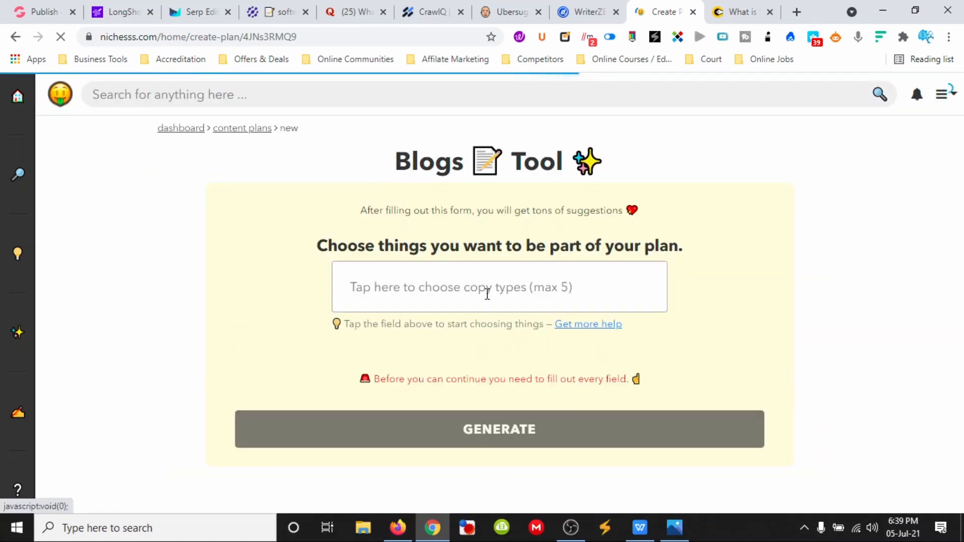
Step: Look through the available blog copy types and add Blog Post - Title Generator to the content plan
left_click(535, 285)
left_click(508, 285)
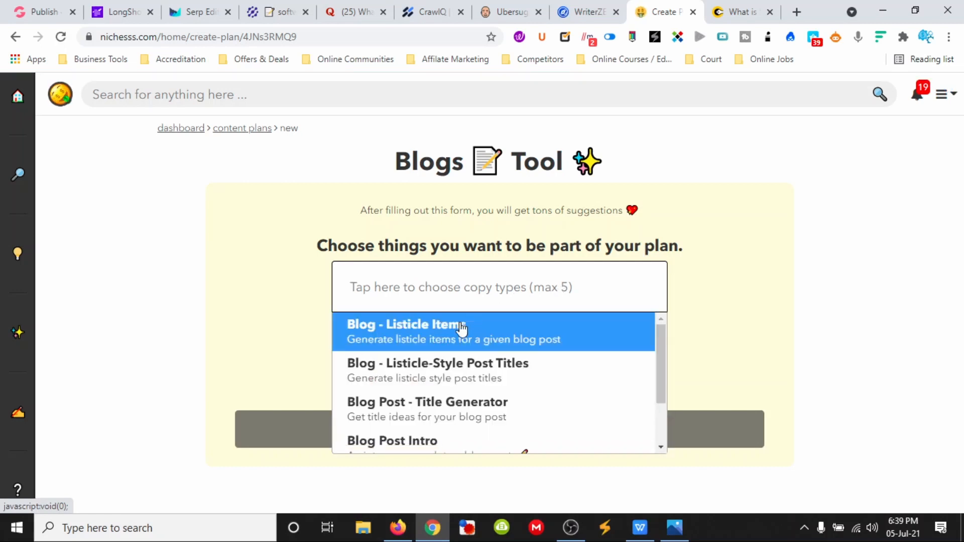
scroll(483, 402, "down", 2)
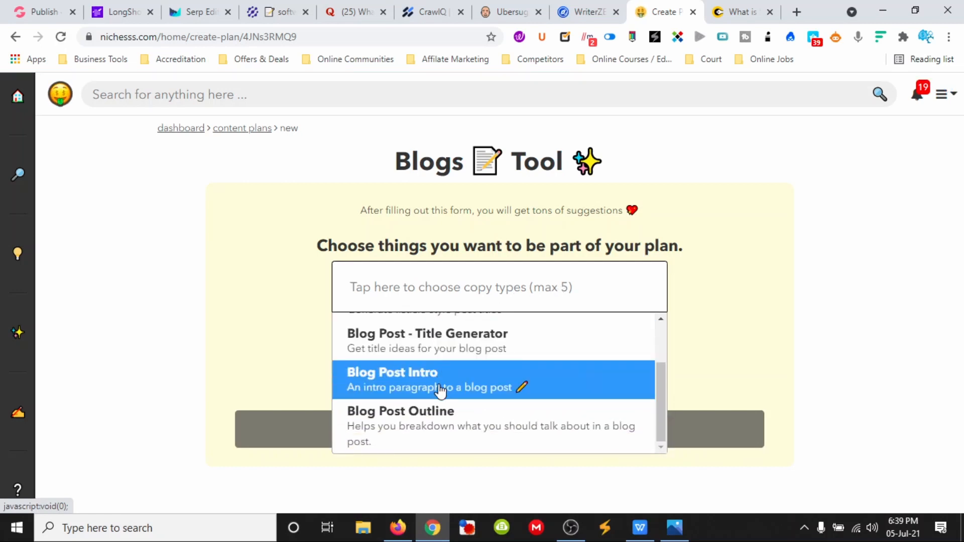
scroll(438, 384, "up", 2)
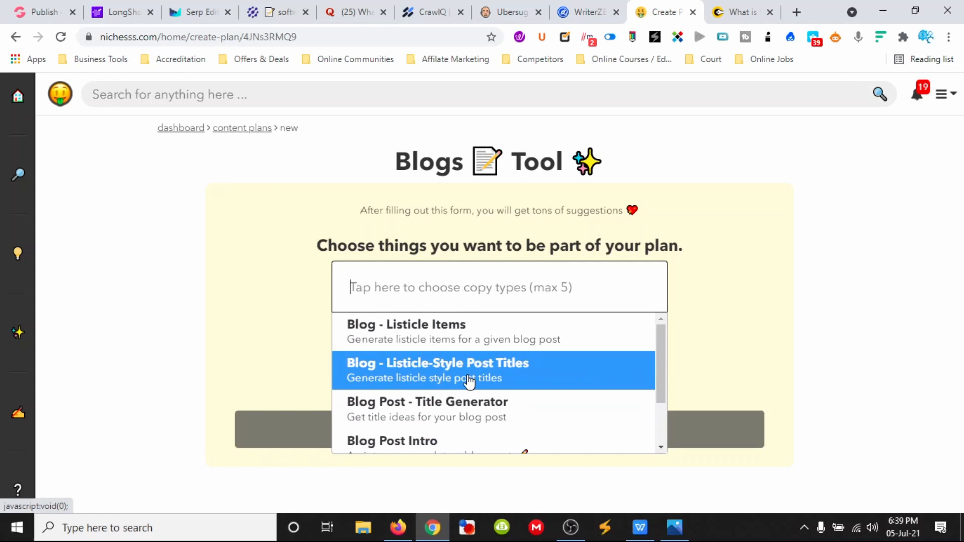
left_click(458, 412)
left_click(529, 295)
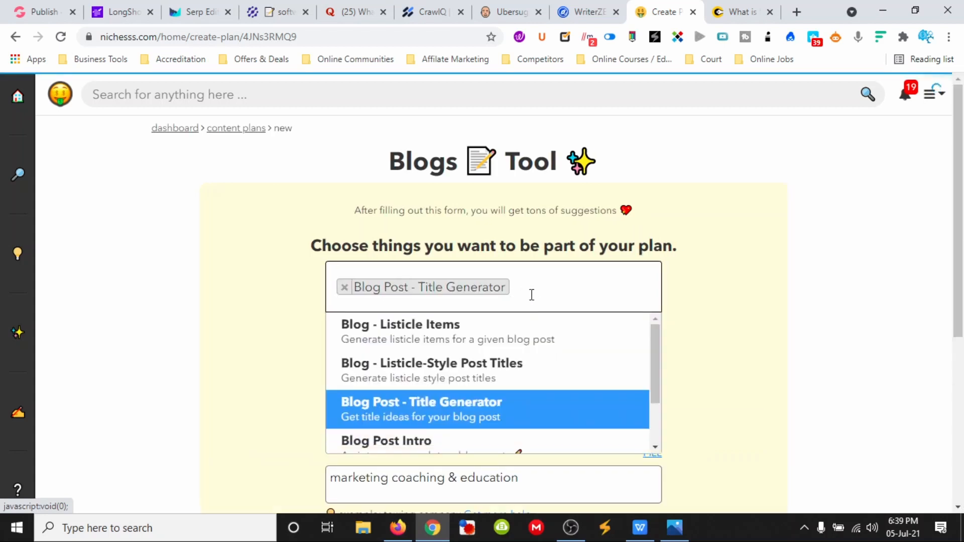
Step: Add Blog Post Intro and Blog Post Outline to the things included in the content plan
scroll(486, 395, "down", 1)
left_click(454, 391)
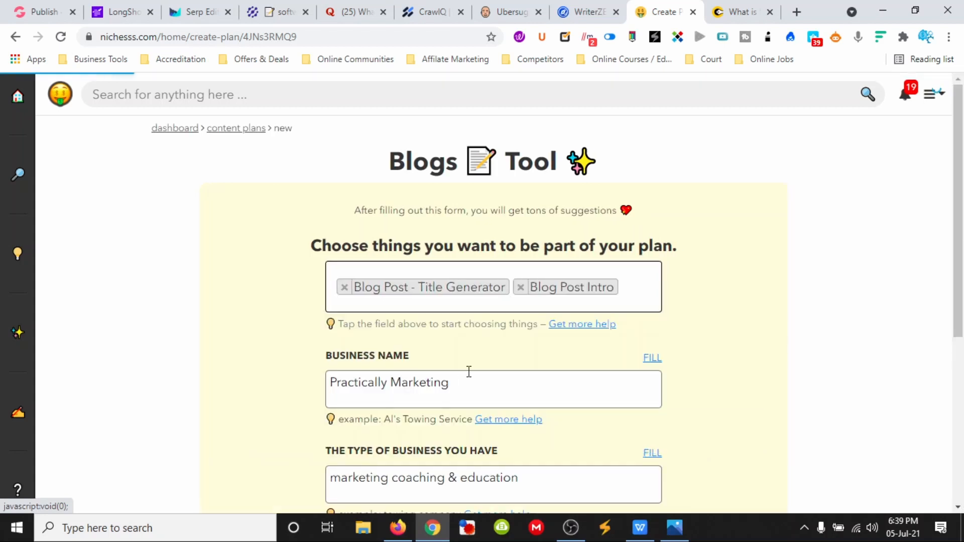
left_click(623, 284)
scroll(623, 284, "down", 1)
scroll(495, 311, "down", 2)
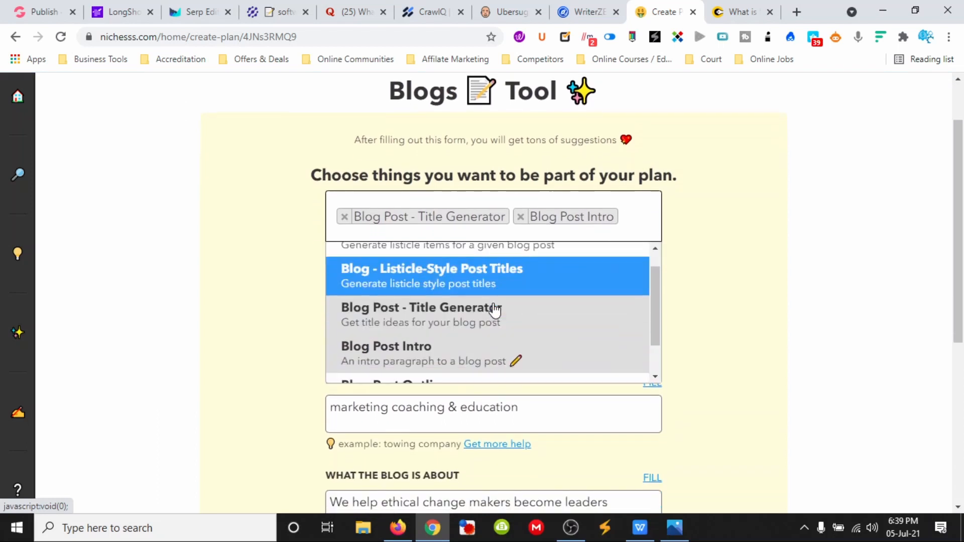
left_click(472, 358)
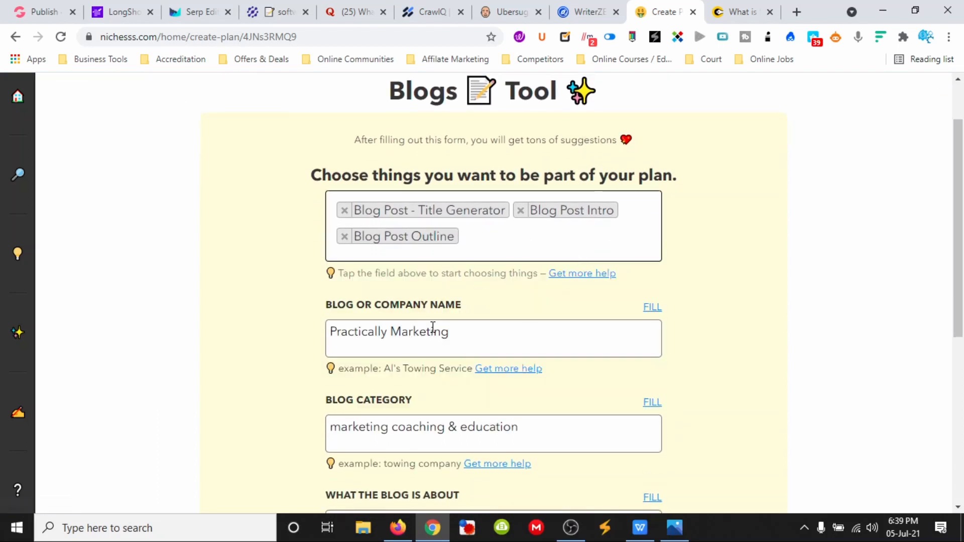
Step: Replace the blog or company name with "SaaS Revu"
scroll(464, 332, "down", 1)
scroll(464, 332, "down", 1)
left_click(345, 190)
key("ctrl+a")
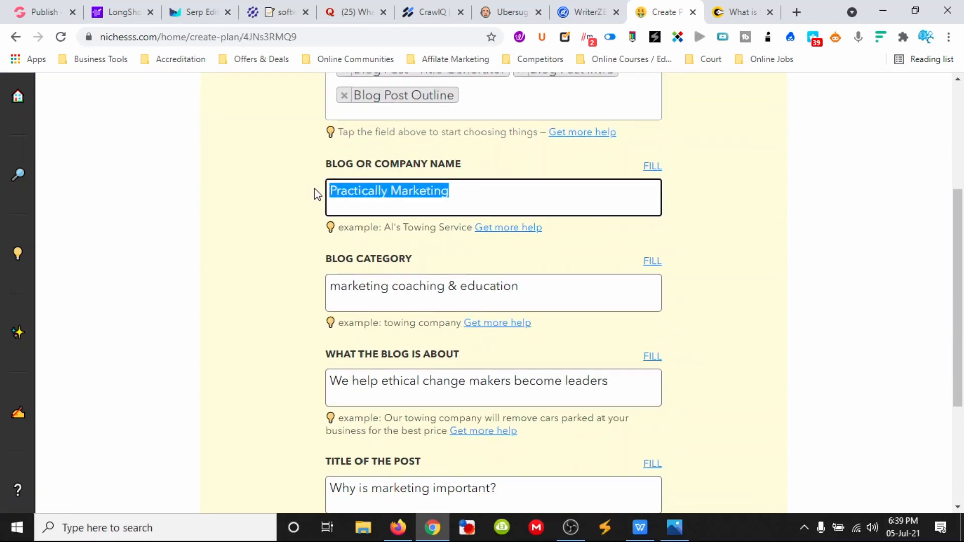
type("Saa")
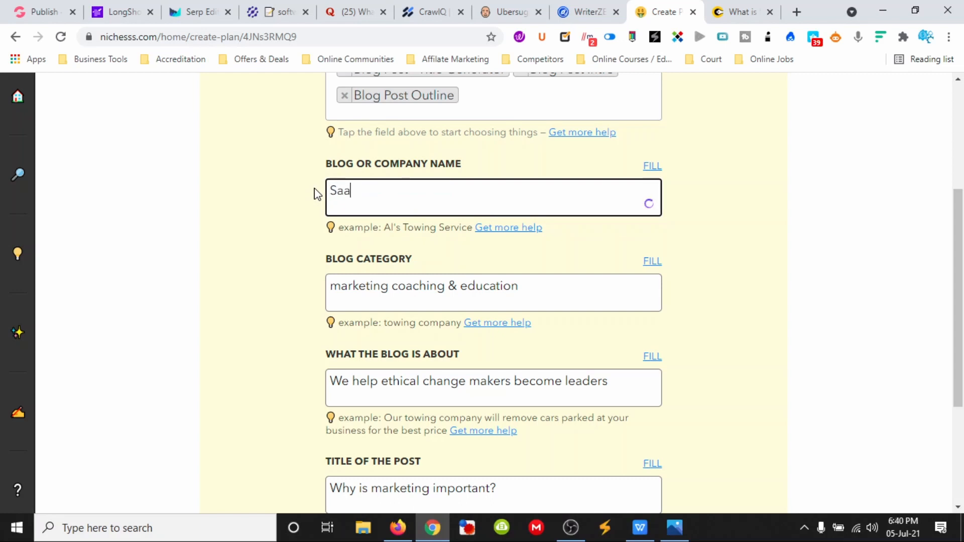
type("S")
type(" Re")
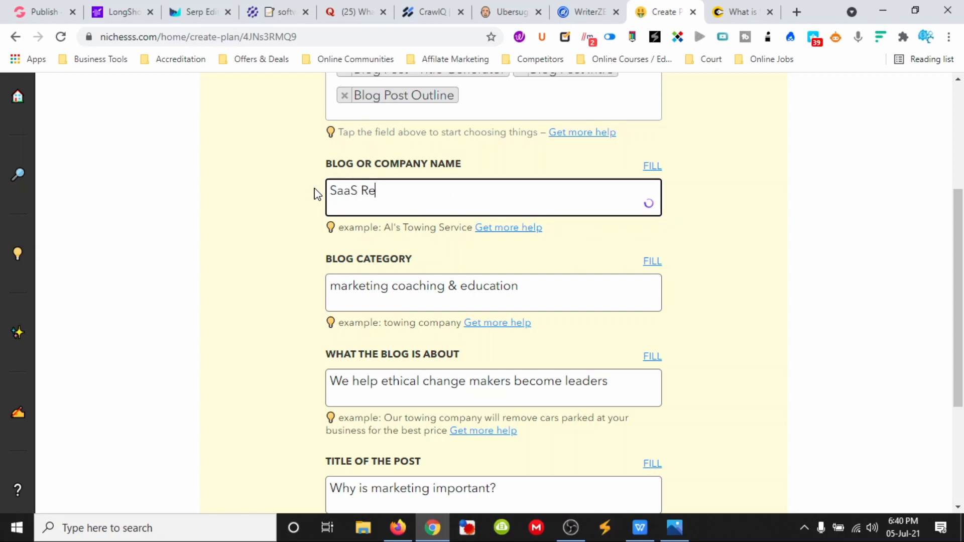
type("nvu")
Step: Replace the blog category with "Software Reviews"
scroll(351, 236, "down", 2)
left_click_drag(536, 221, 309, 219)
type("Spof")
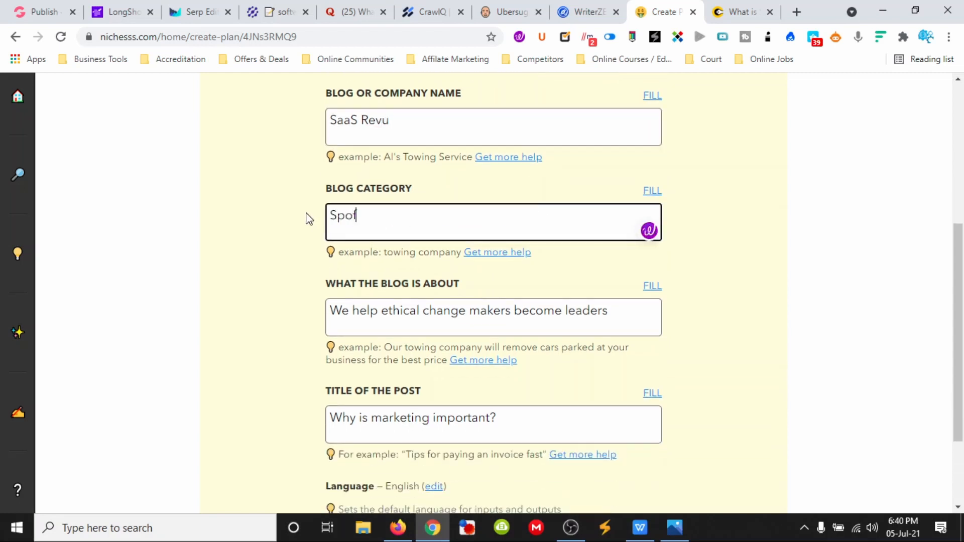
type("tware R")
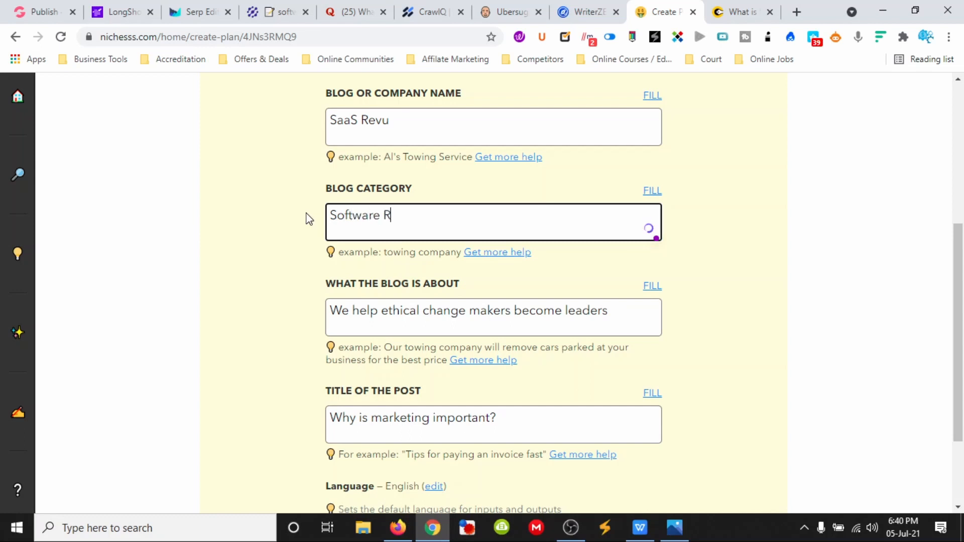
type("v")
key("BackSpace")
type("evere")
key("BackSpace")
key("BackSpace")
type("i")
key("BackSpace")
key("BackSpace")
type("iews")
Step: Replace the description of what the blog is about with "Software Solutions for Smarter Business"
left_click_drag(632, 312, 314, 319)
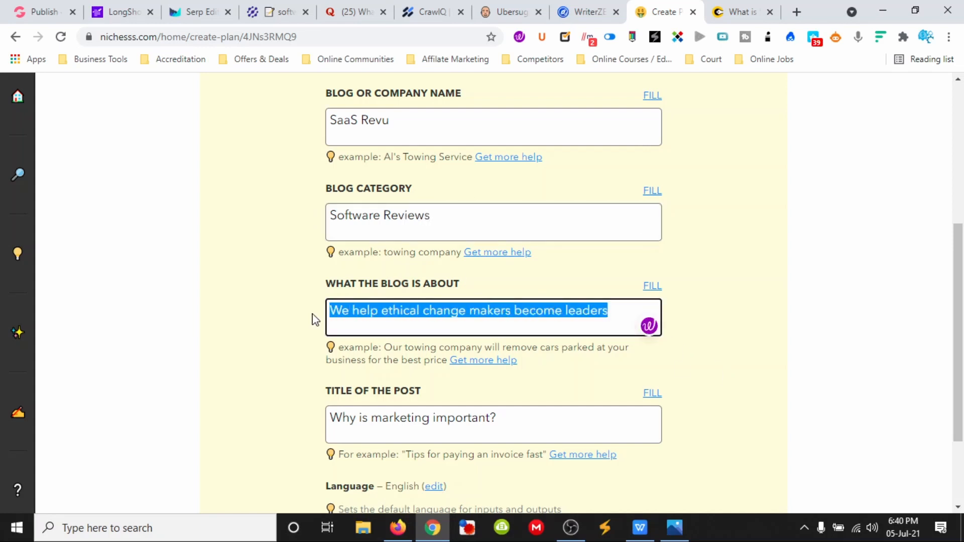
type("Software")
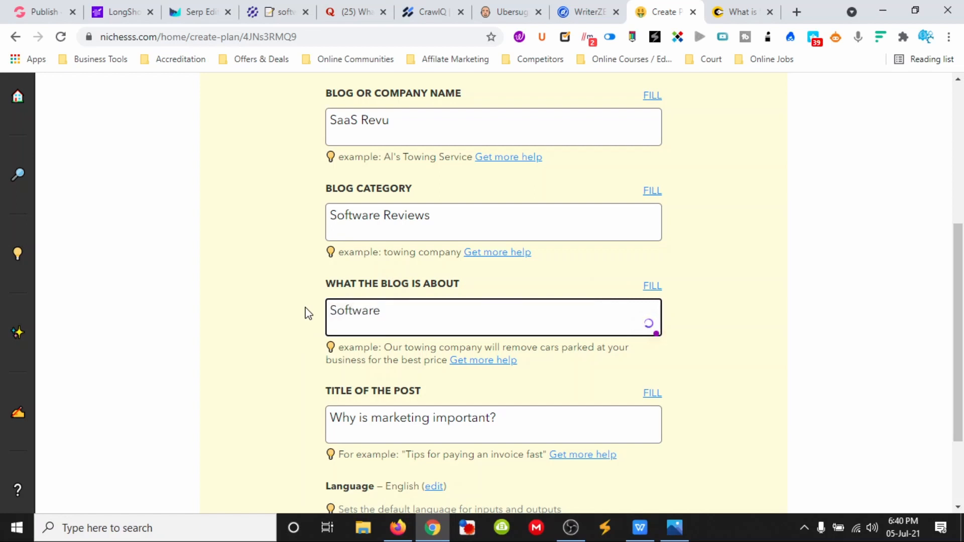
key("BackSpace")
key("BackSpace")
key("BackSpace")
type("Solutions for Bs")
type("sm")
key("BackSpace")
key("BackSpace")
type("Smart")
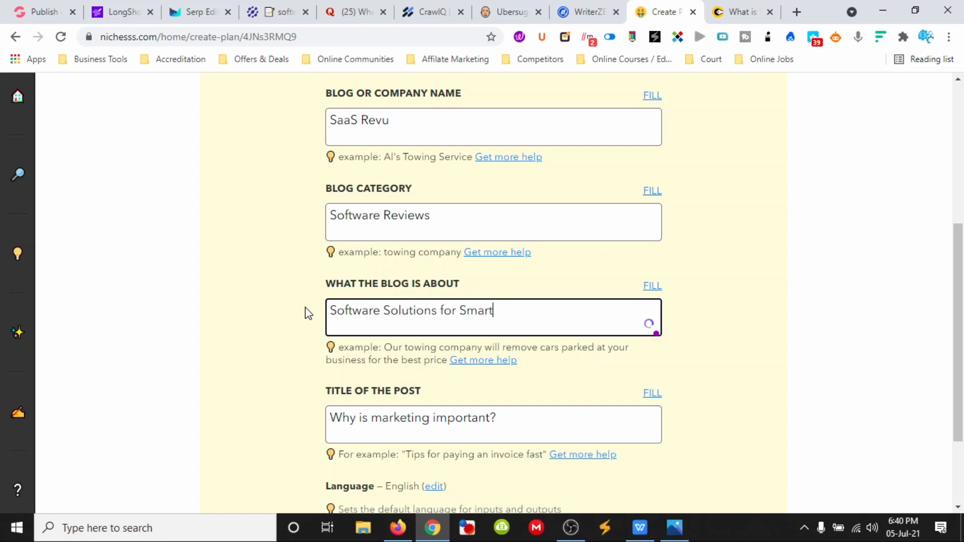
type("er Busiuness")
Step: Set the post title to "What is Service as a Software (SaaS)" and generate the content plan
scroll(349, 345, "down", 1)
left_click_drag(496, 347, 301, 349)
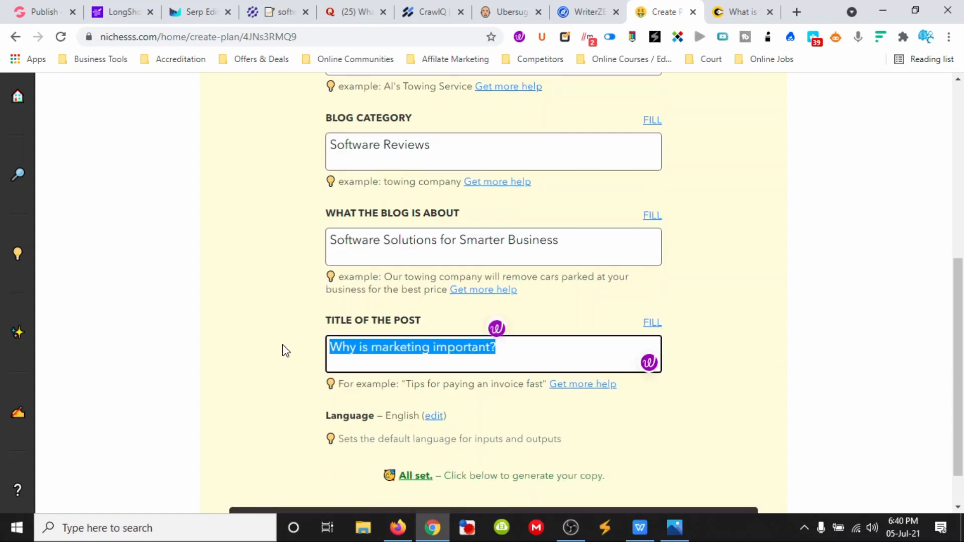
type("What is S")
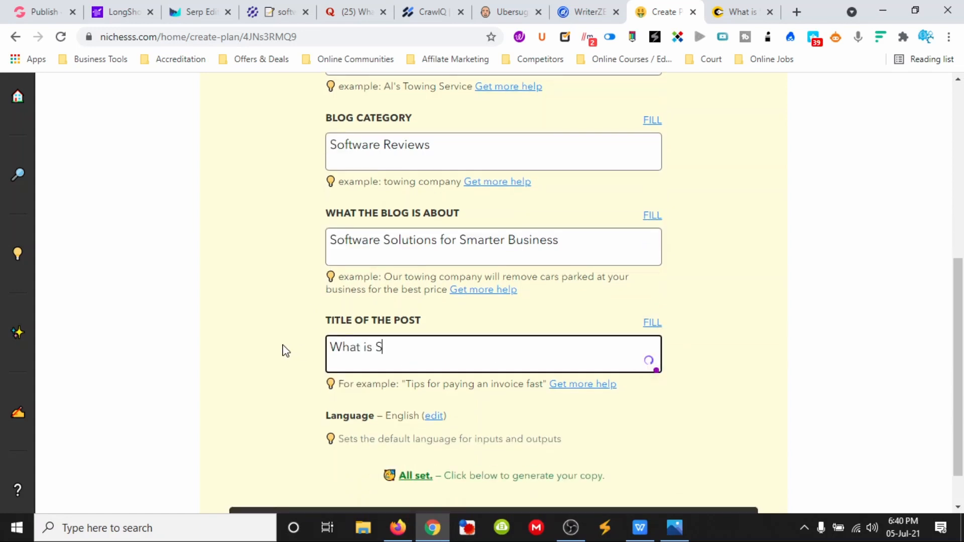
type("ervice as a Software (")
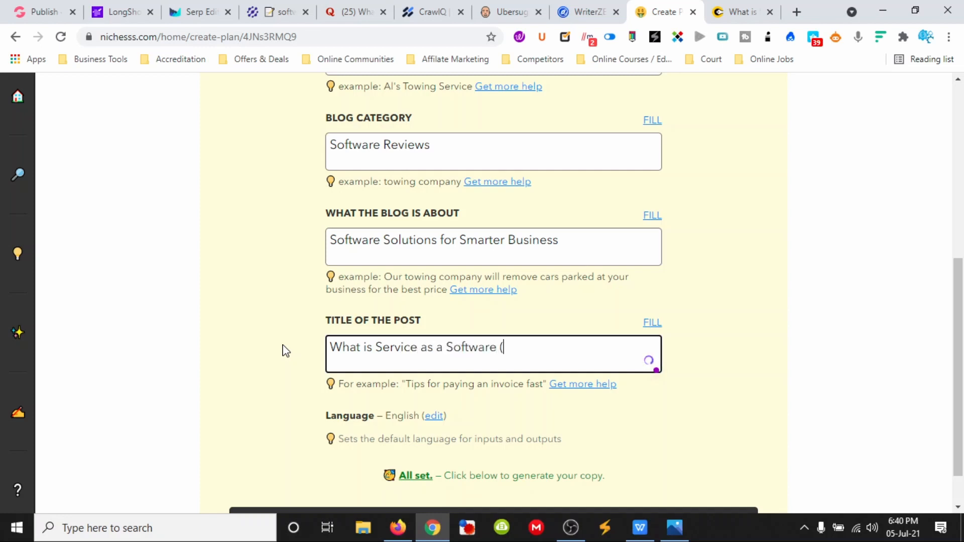
type("SaaS)")
scroll(478, 387, "down", 1)
left_click(519, 477)
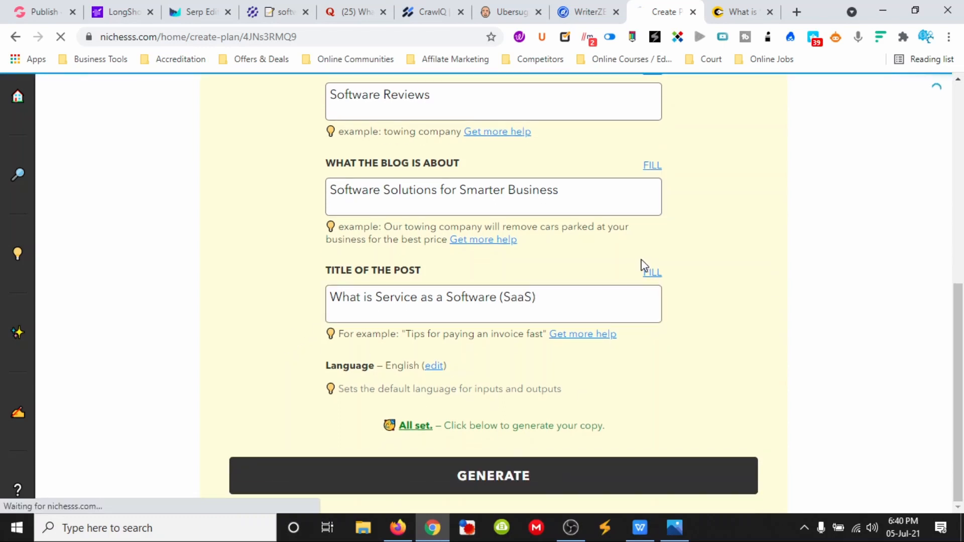
Step: Switch to the ClosersCopy document and paste the copied "Improves productivity" paragraph about SaaS as its body text
left_click(730, 12)
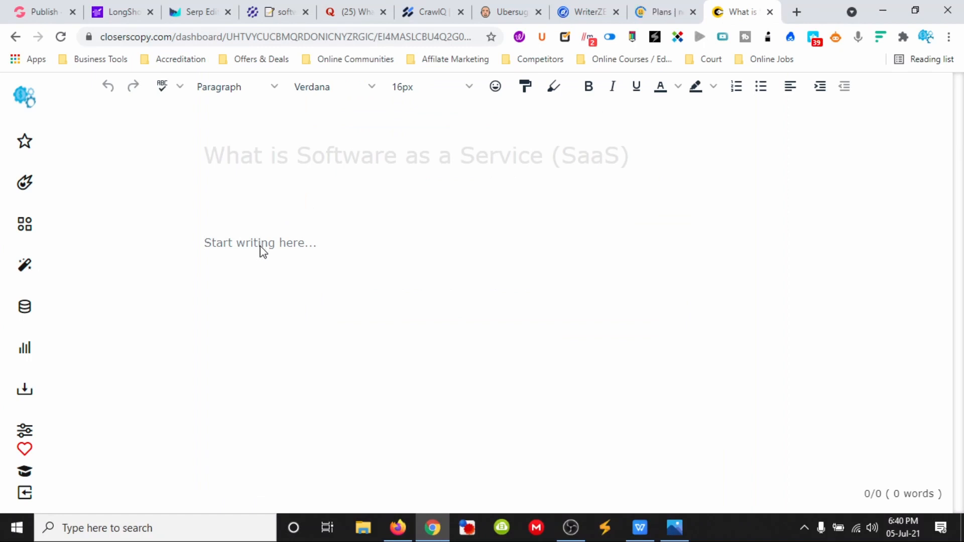
type("Improves productivity: SaaS can also help companies save time and money by simplifying the process of deploying, managing, and securing new programs.")
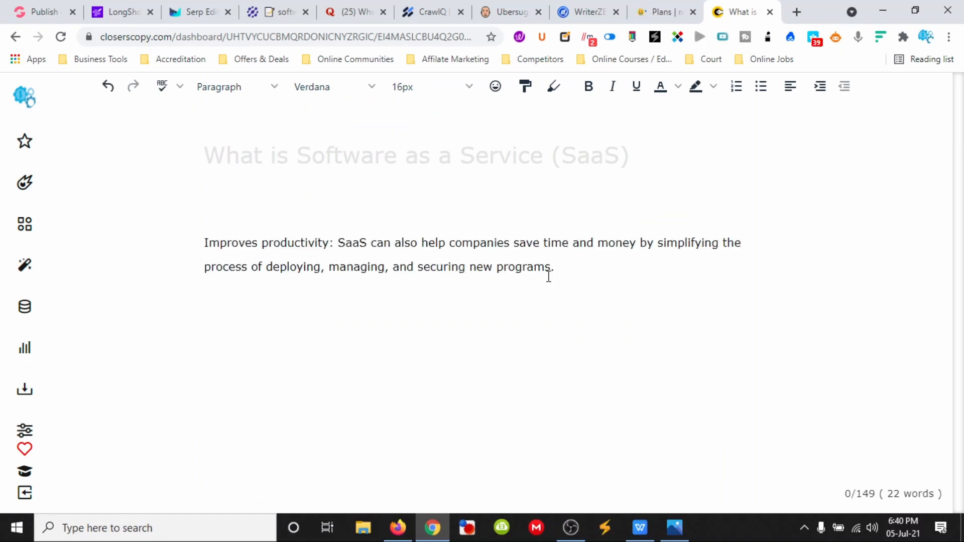
Step: Select the whole "Improves productivity" paragraph and have the AI expand it
left_click_drag(563, 268, 203, 241)
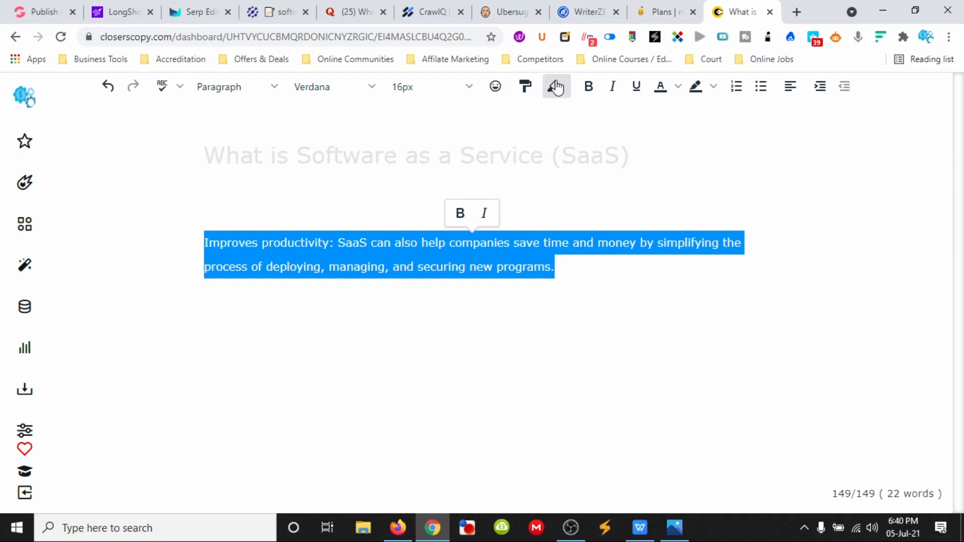
left_click(561, 265)
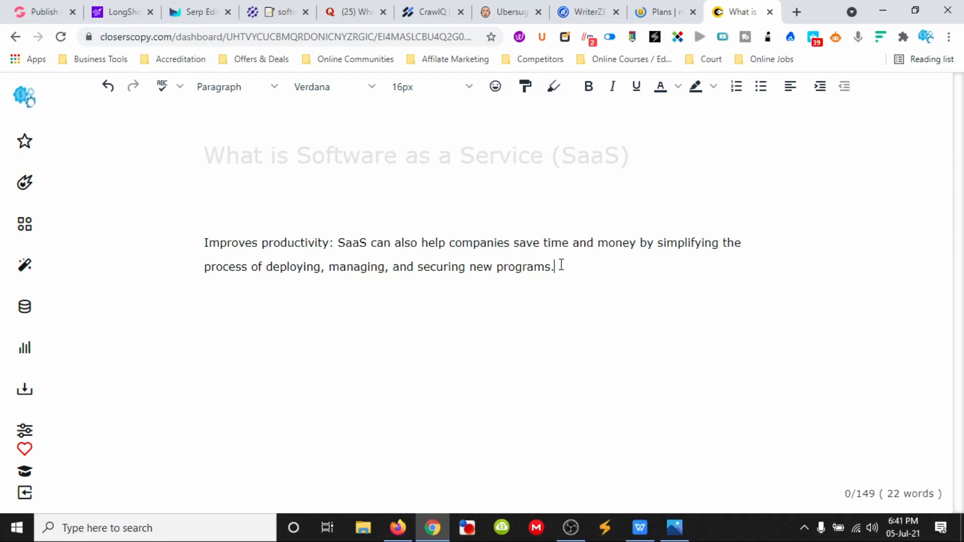
right_click(558, 265)
left_click(552, 265)
left_click_drag(552, 265, 214, 248)
right_click(214, 249)
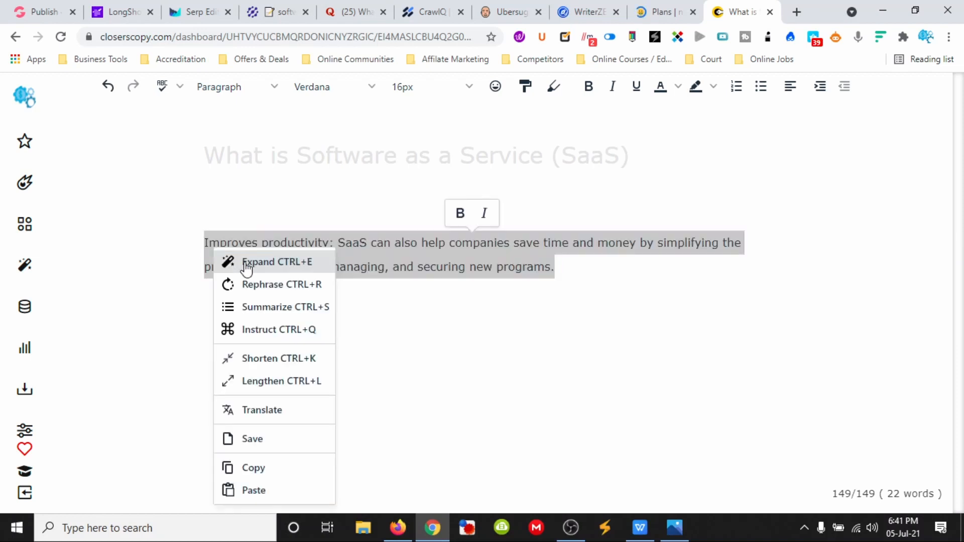
left_click(246, 261)
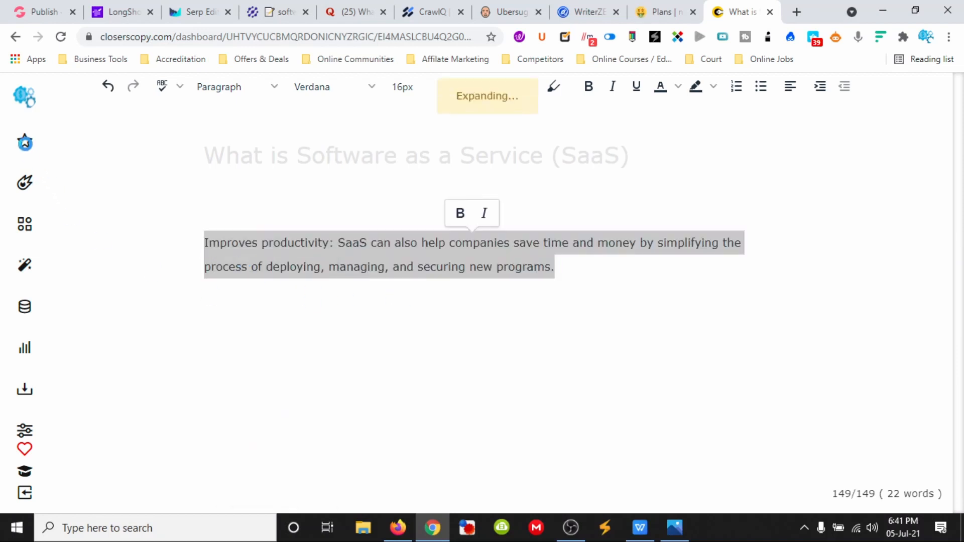
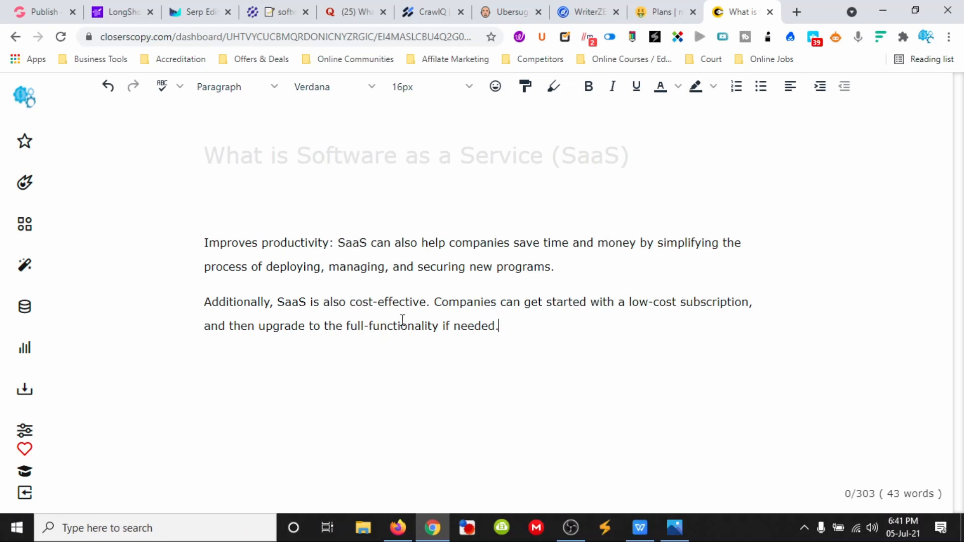
Step: Select both body paragraphs together and run the AI Expand command on them
left_click_drag(513, 323, 200, 256)
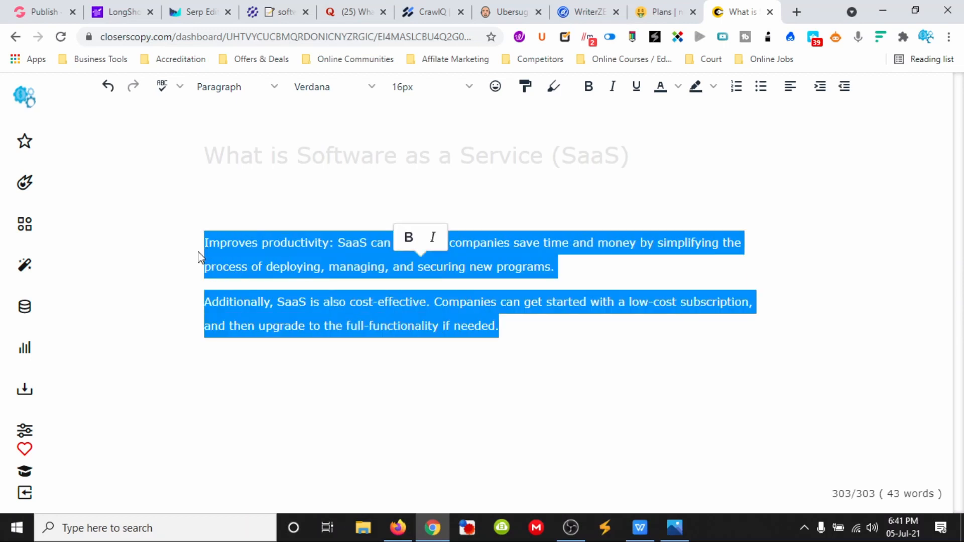
right_click(257, 246)
left_click(301, 262)
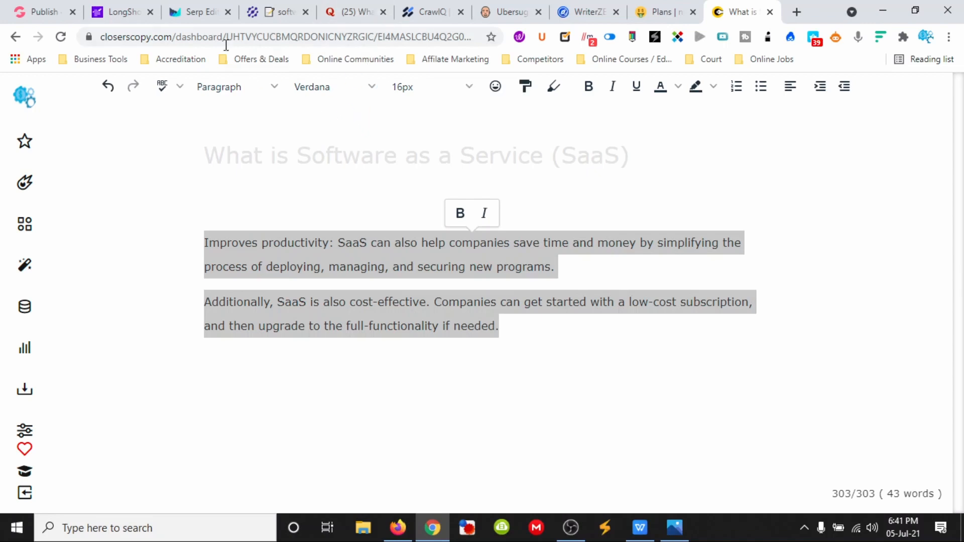
Step: Review the Outranking SaaS article from its beginning, and switch to the generated blog insights in LongShot
left_click(209, 14)
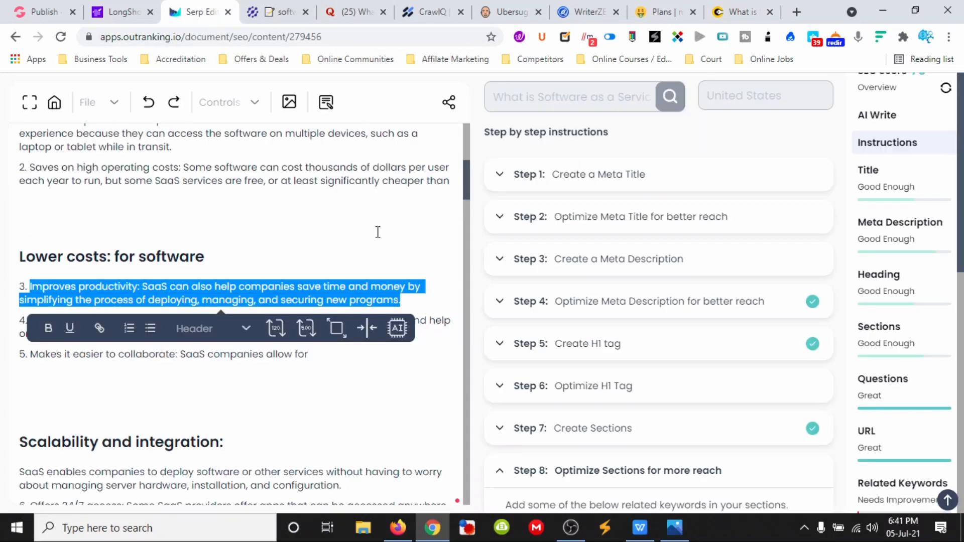
left_click(313, 256)
scroll(426, 251, "up", 7)
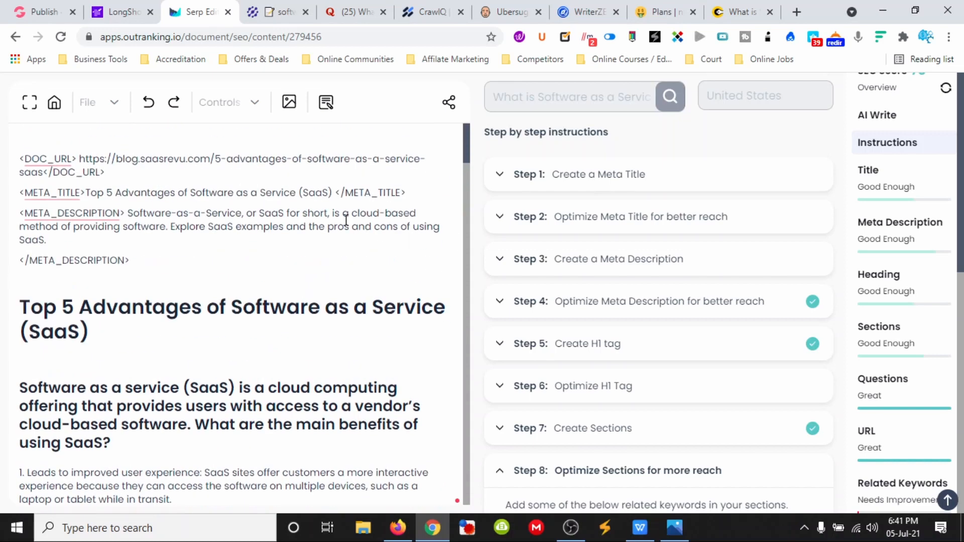
left_click(136, 13)
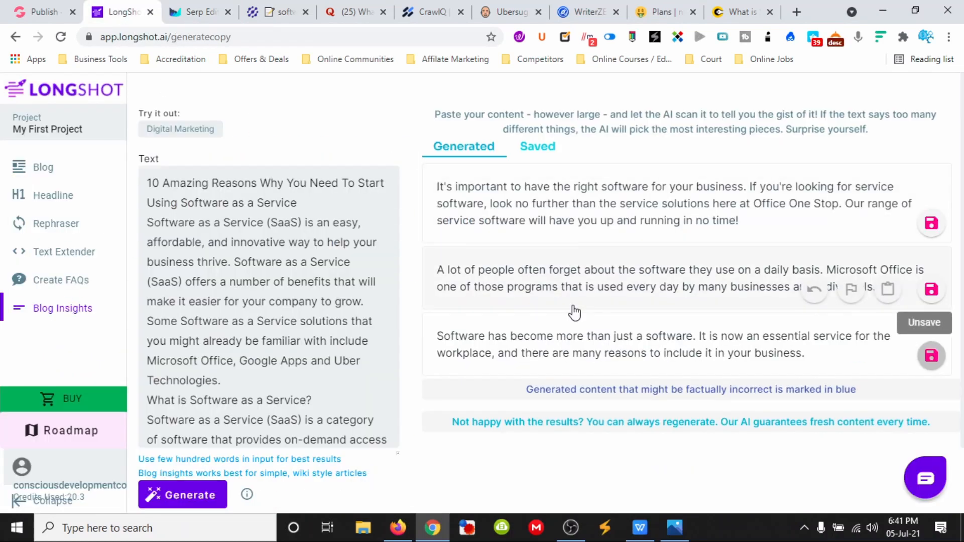
Step: Switch to the NeuralText editor for "What is Software as a Service (SaaS)" and look through its relevant topics
left_click(278, 14)
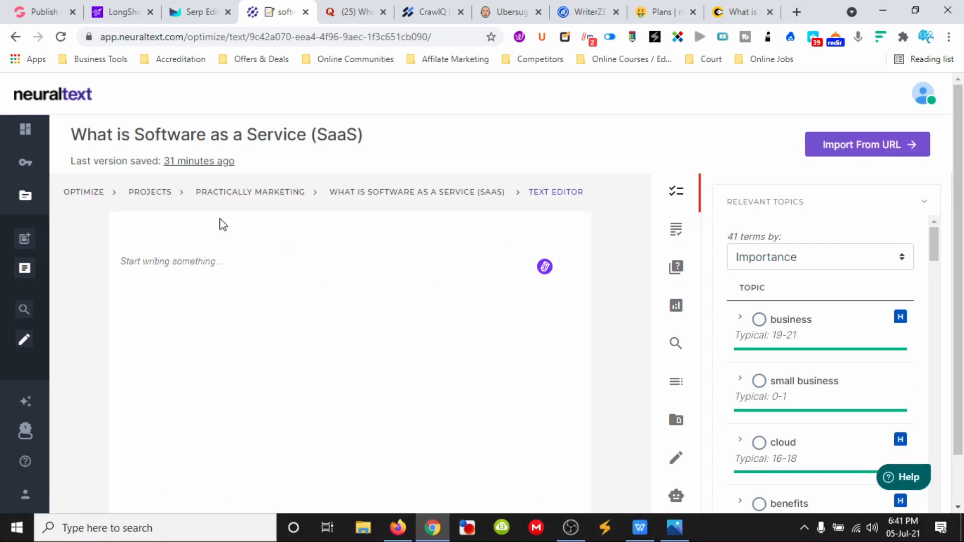
scroll(811, 361, "down", 4)
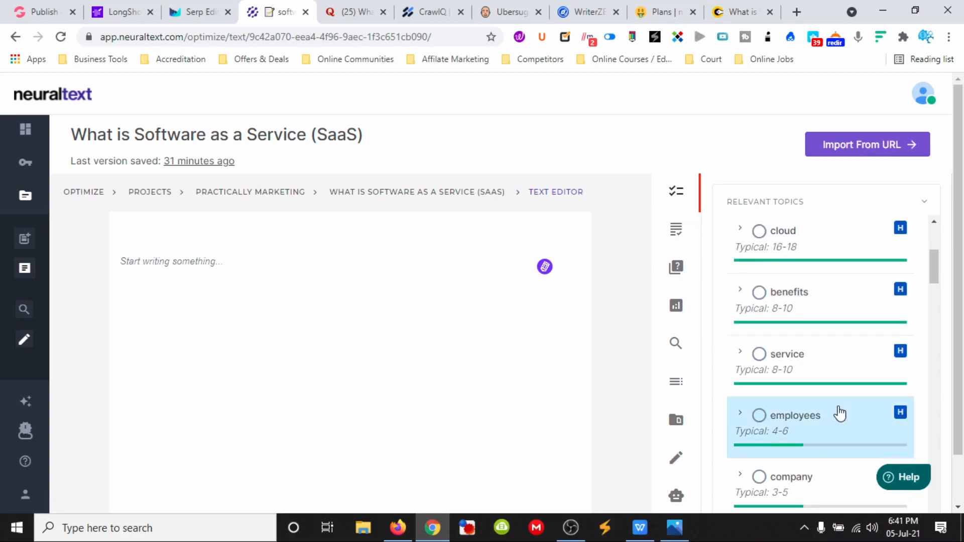
scroll(839, 417, "up", 4)
scroll(798, 385, "down", 2)
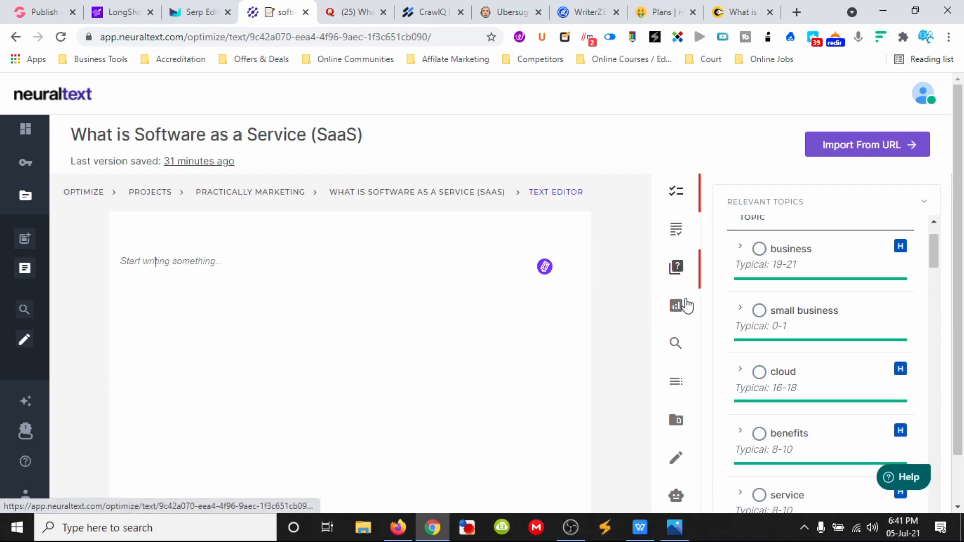
Step: Examine the document's text insights, related questions, organic competitors and competitor outlines in NeuralText
left_click(677, 230)
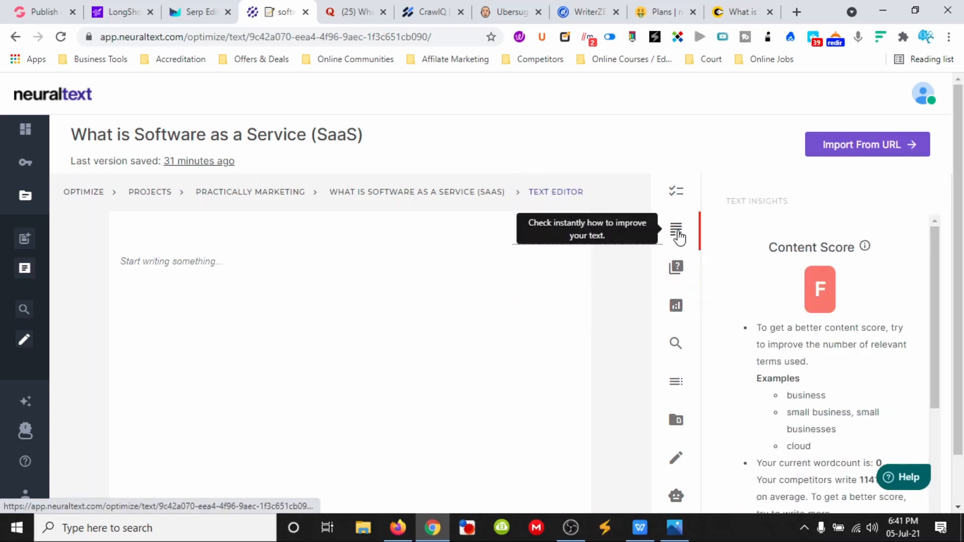
left_click(678, 271)
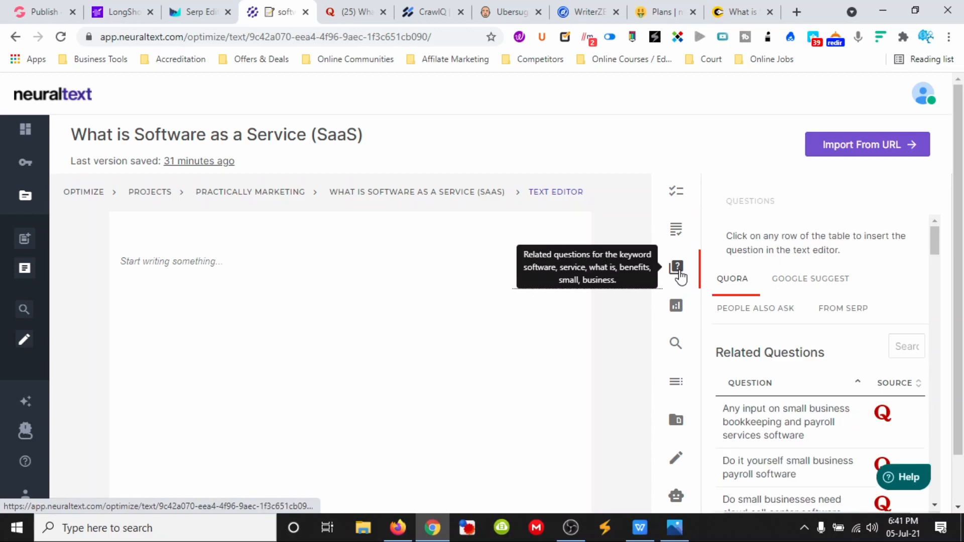
scroll(787, 372, "down", 3)
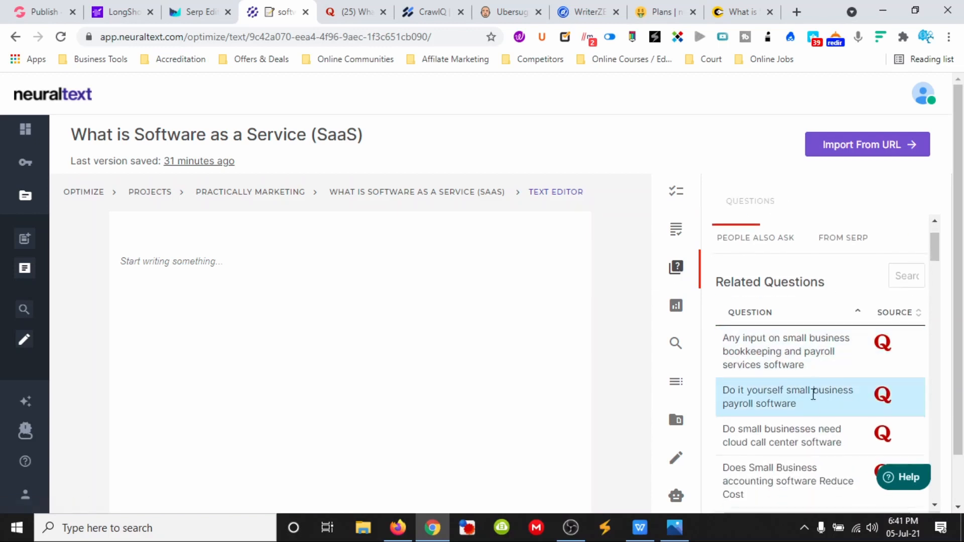
left_click(677, 308)
left_click(678, 343)
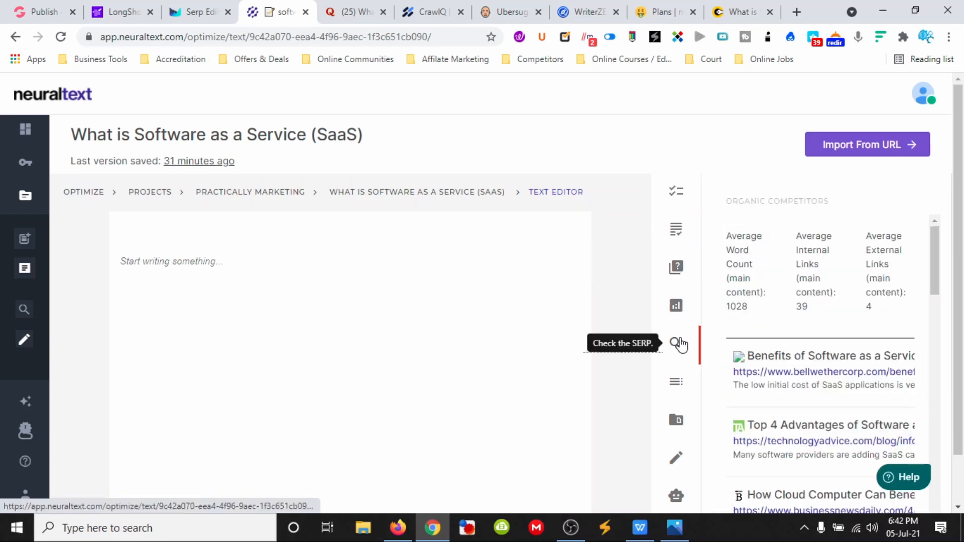
scroll(773, 342, "down", 3)
left_click(674, 386)
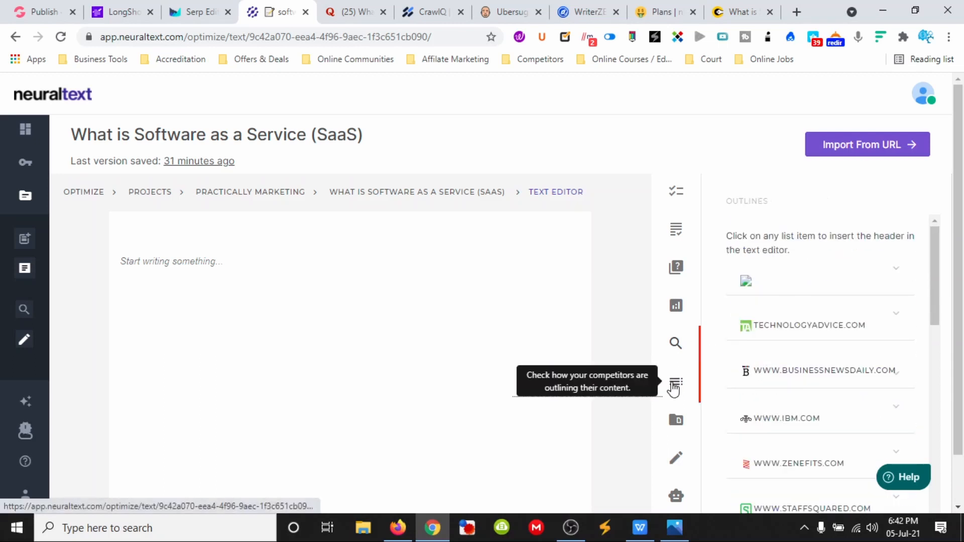
Step: Open the content templates for the SaaS brief and apply The Definitive Guide Template
left_click(678, 421)
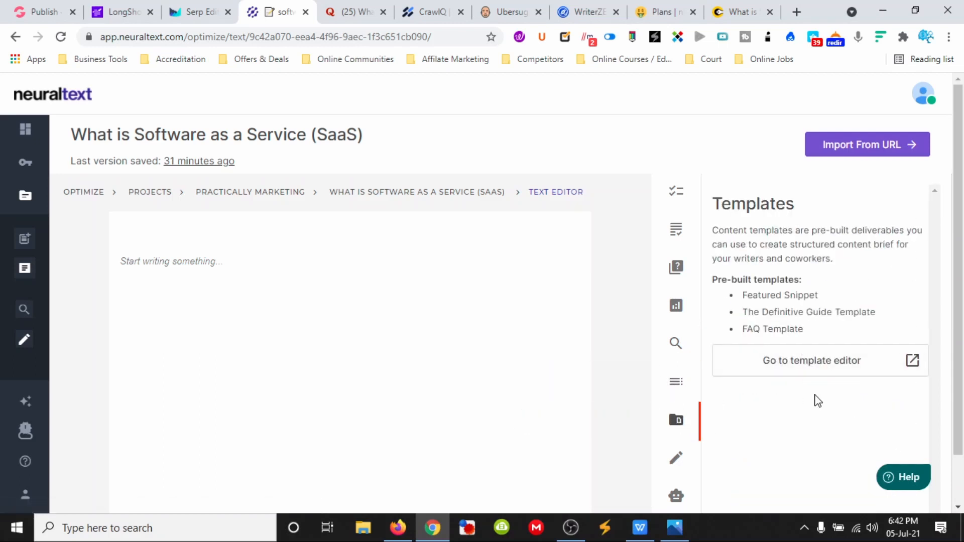
left_click(848, 370)
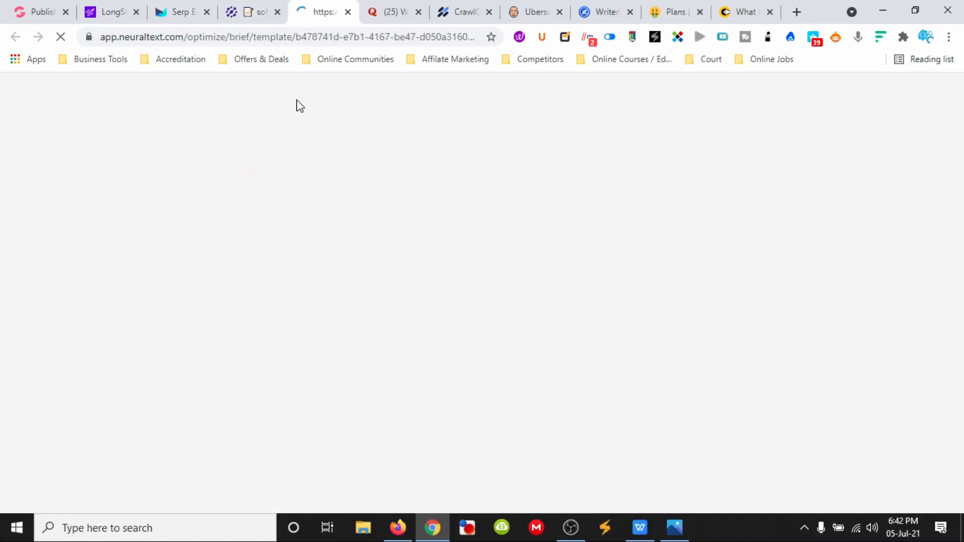
scroll(486, 295, "down", 5)
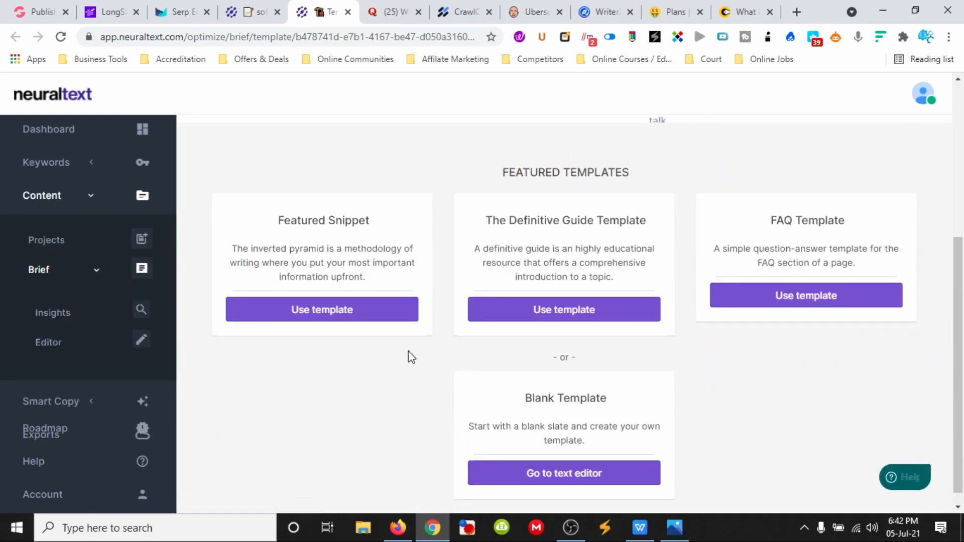
scroll(412, 358, "down", 1)
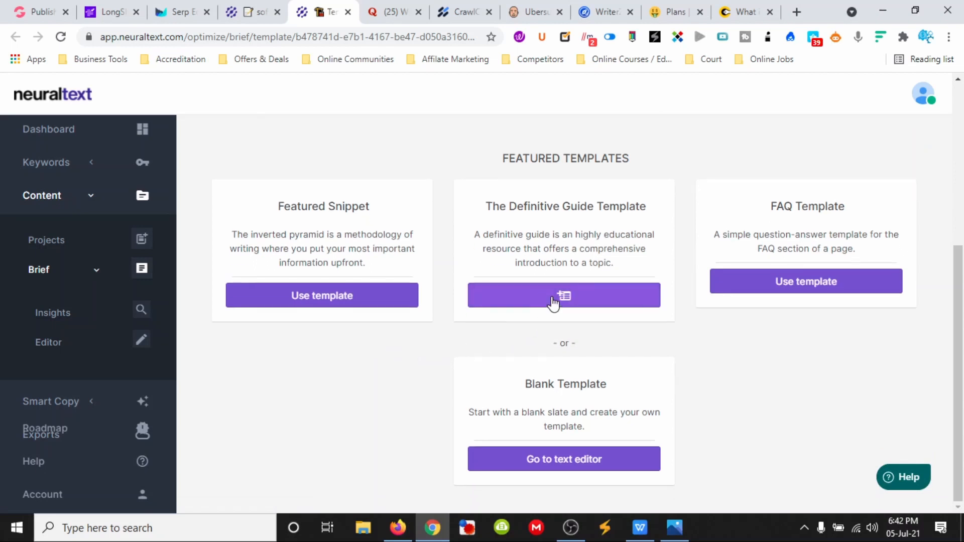
left_click(552, 304)
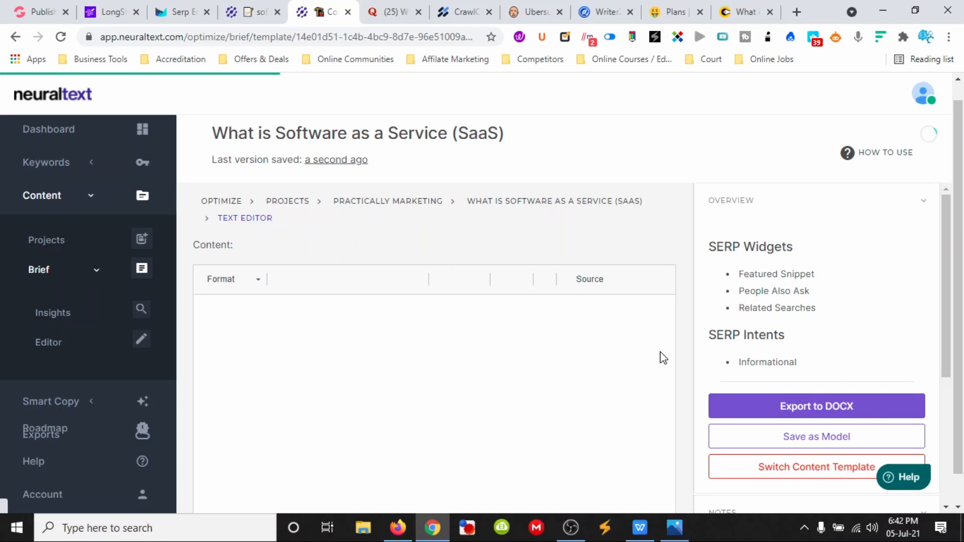
Step: Read through the Definitive Guide brief template, including its assignment overview, title and intro guidance, SEO checklist and question-and-answer tables
scroll(467, 306, "down", 7)
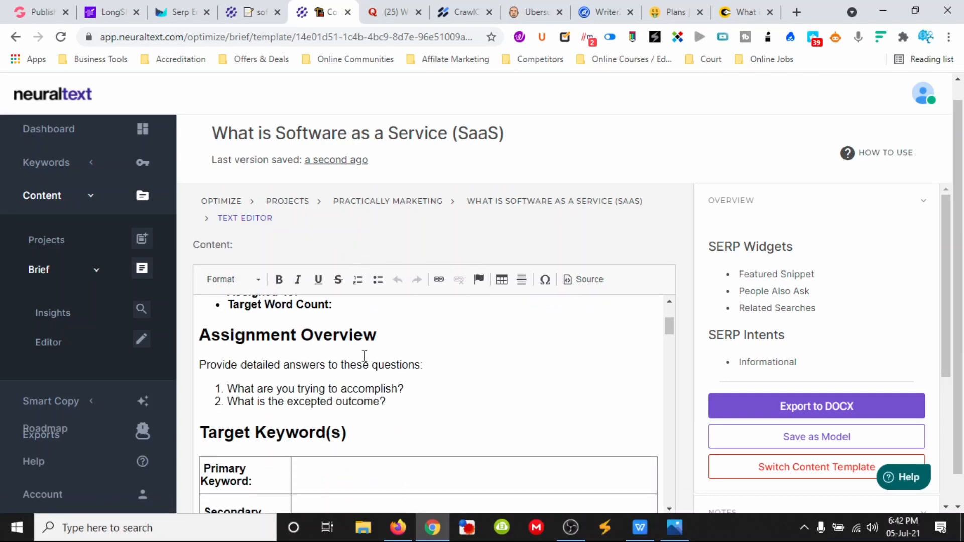
scroll(380, 389, "down", 10)
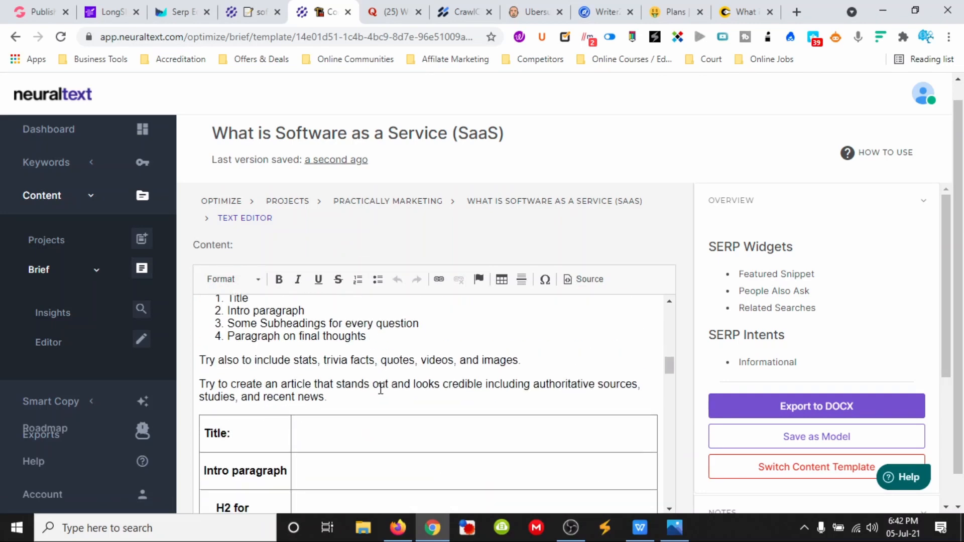
scroll(381, 388, "down", 4)
scroll(377, 387, "up", 3)
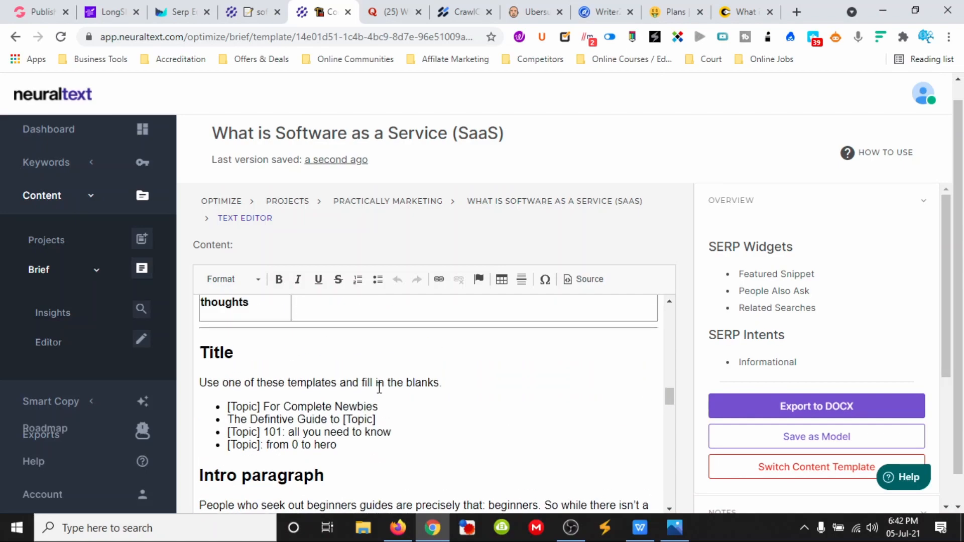
scroll(377, 387, "down", 4)
scroll(333, 378, "down", 10)
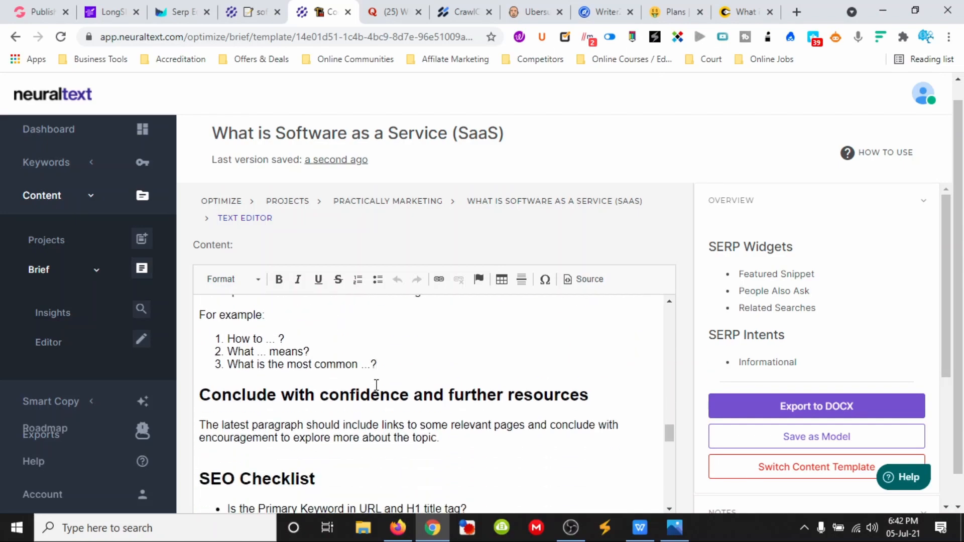
scroll(377, 385, "down", 6)
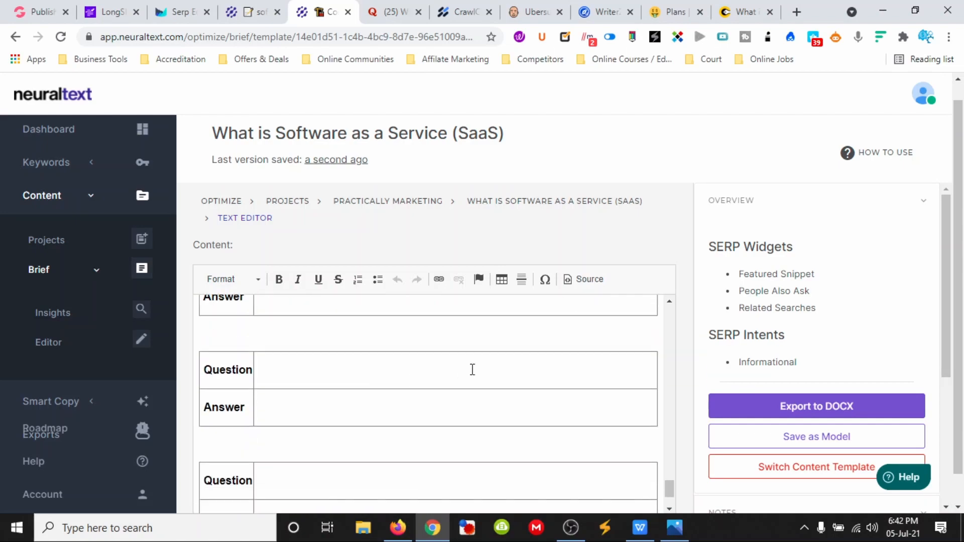
scroll(472, 370, "up", 3)
scroll(472, 370, "up", 15)
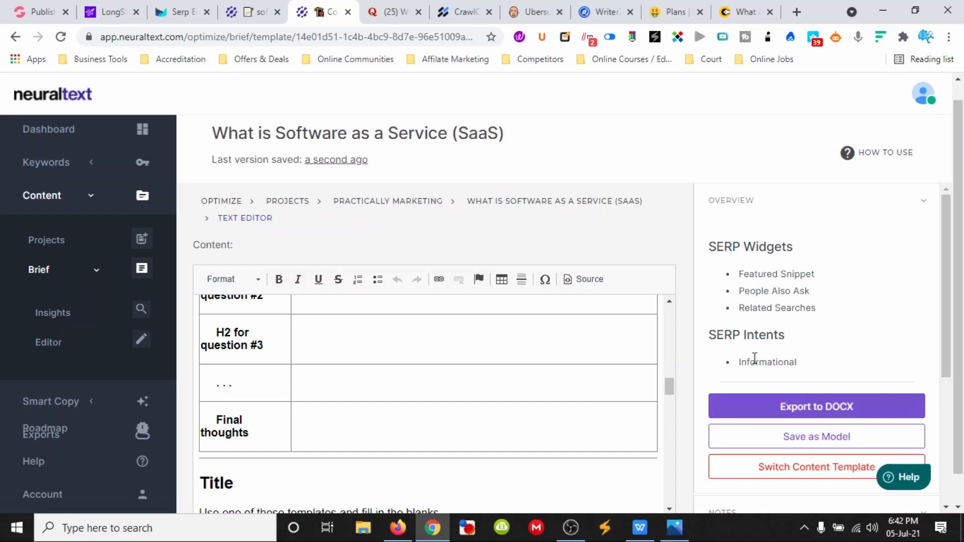
scroll(738, 331, "up", 1)
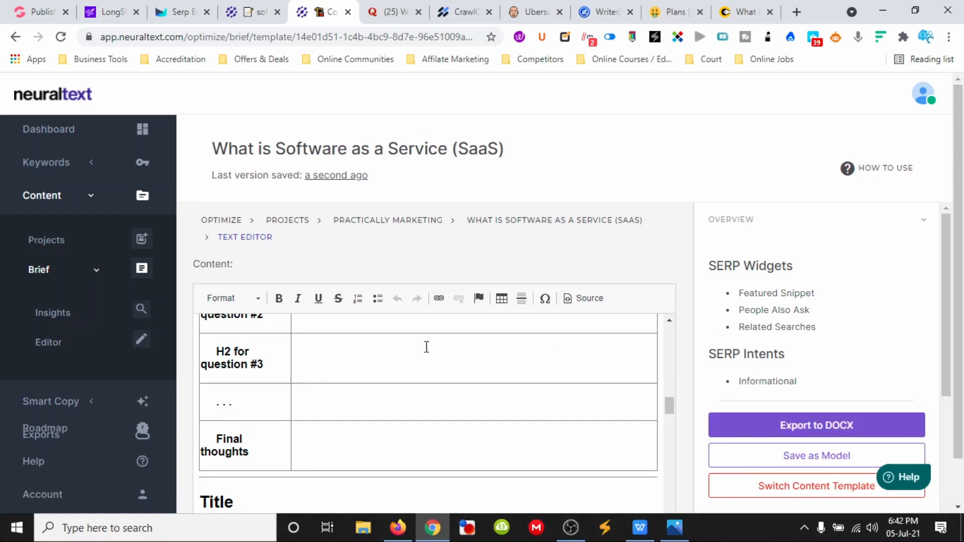
scroll(427, 352, "up", 2)
scroll(426, 358, "down", 5)
scroll(411, 406, "down", 5)
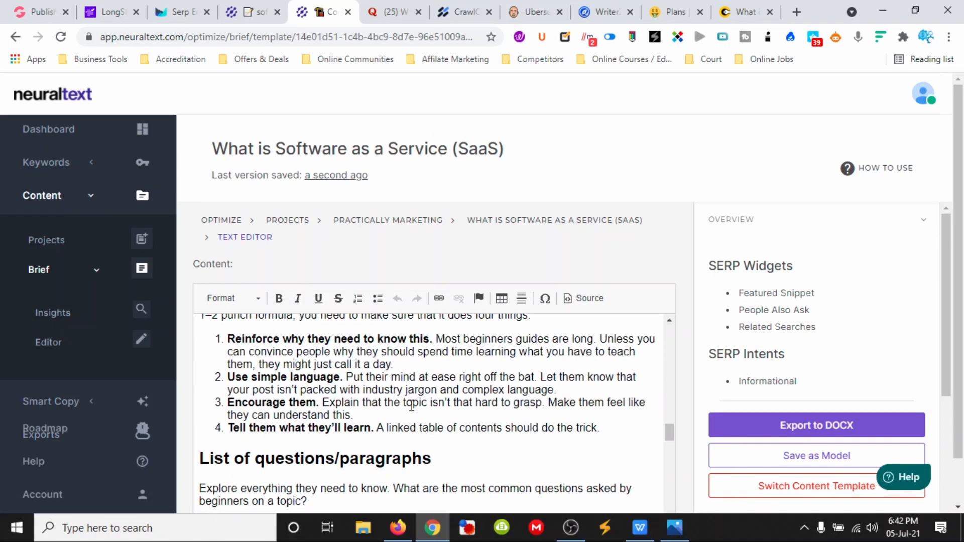
scroll(412, 405, "up", 2)
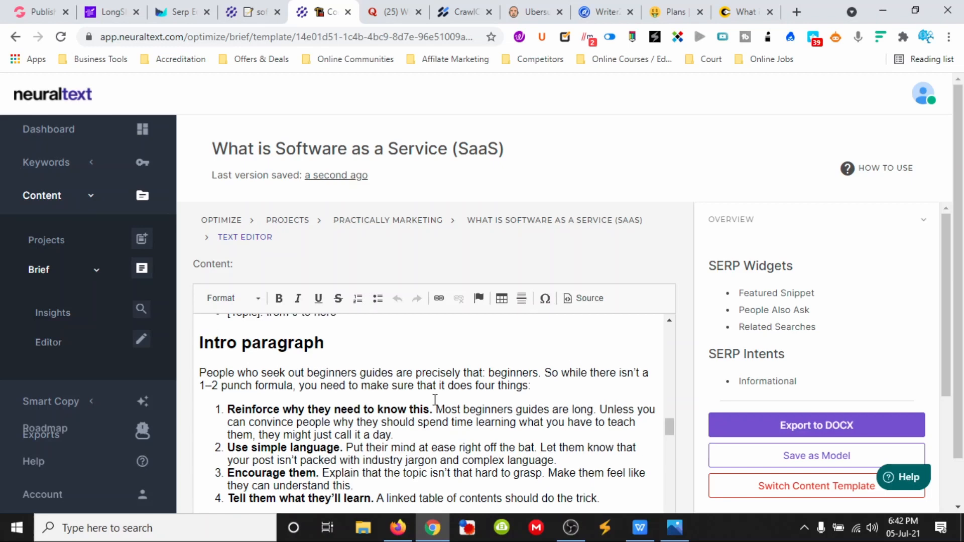
scroll(435, 399, "down", 10)
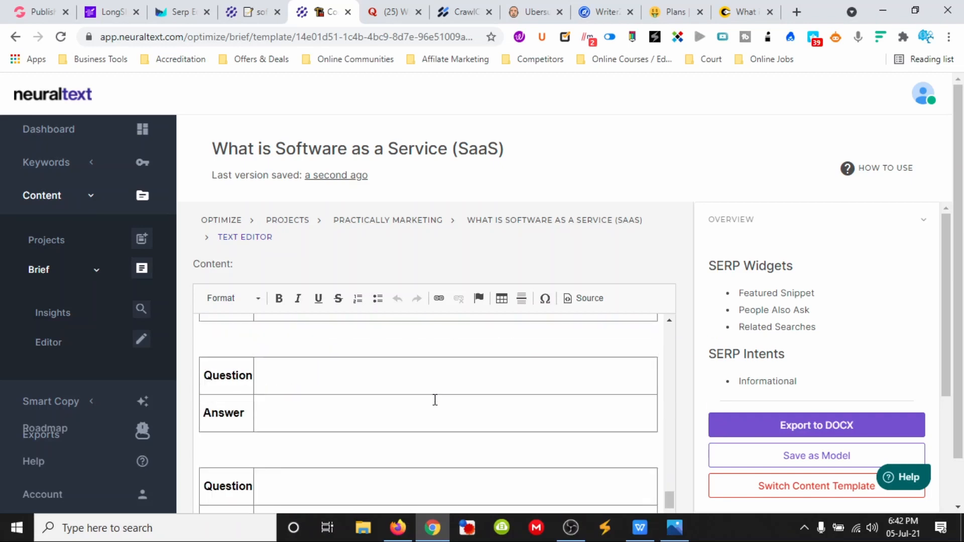
scroll(434, 400, "up", 15)
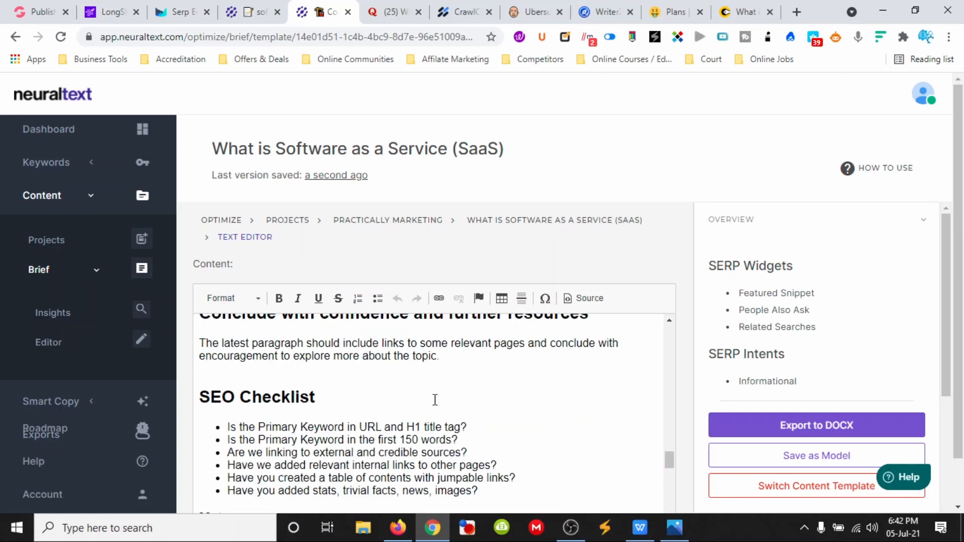
scroll(435, 399, "up", 4)
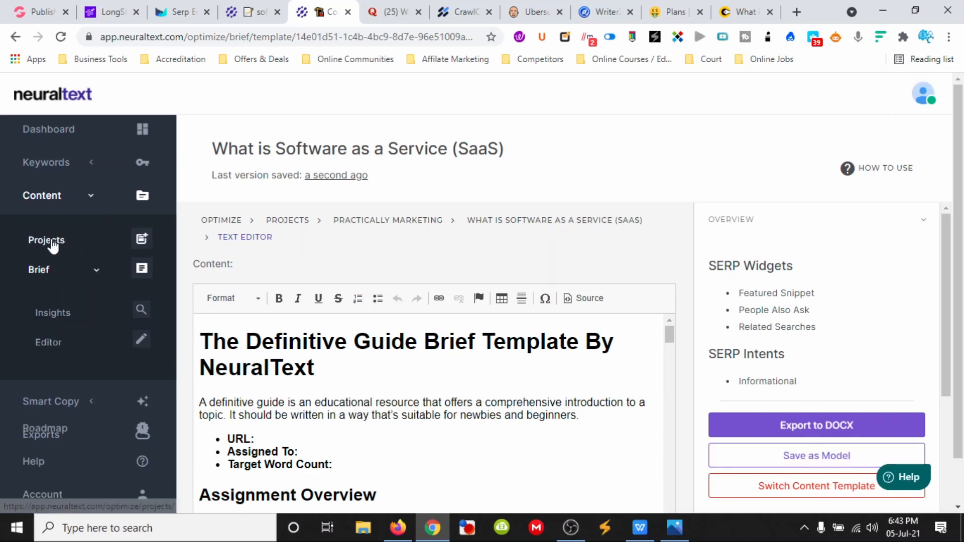
Step: Check the content projects list including Practically Marketing, close it and return to the empty SaaS text editor
left_click(53, 244)
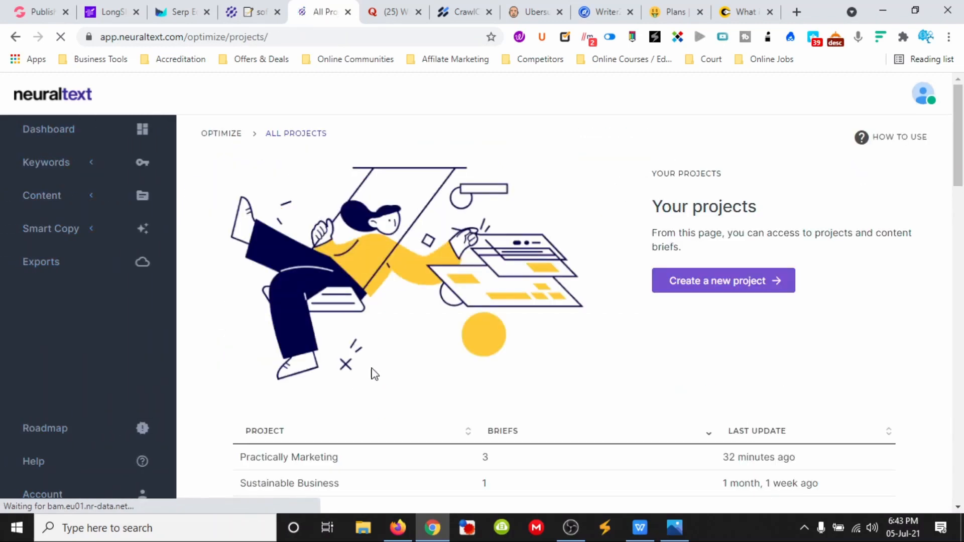
scroll(496, 387, "down", 3)
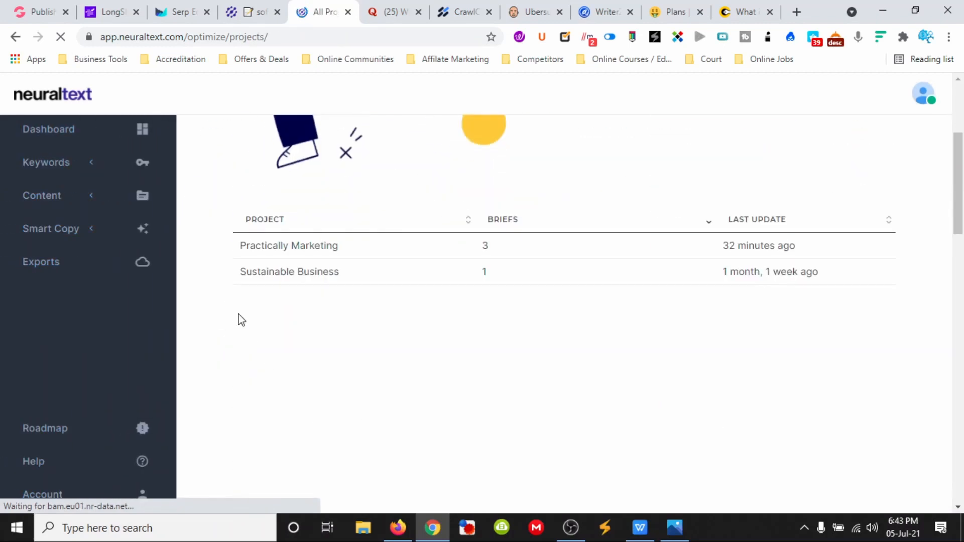
left_click(275, 248)
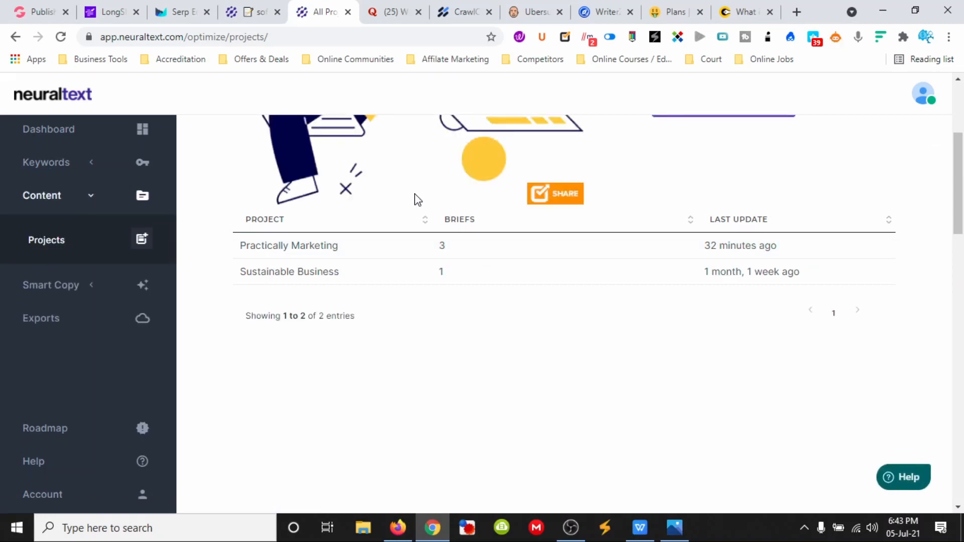
left_click(259, 15)
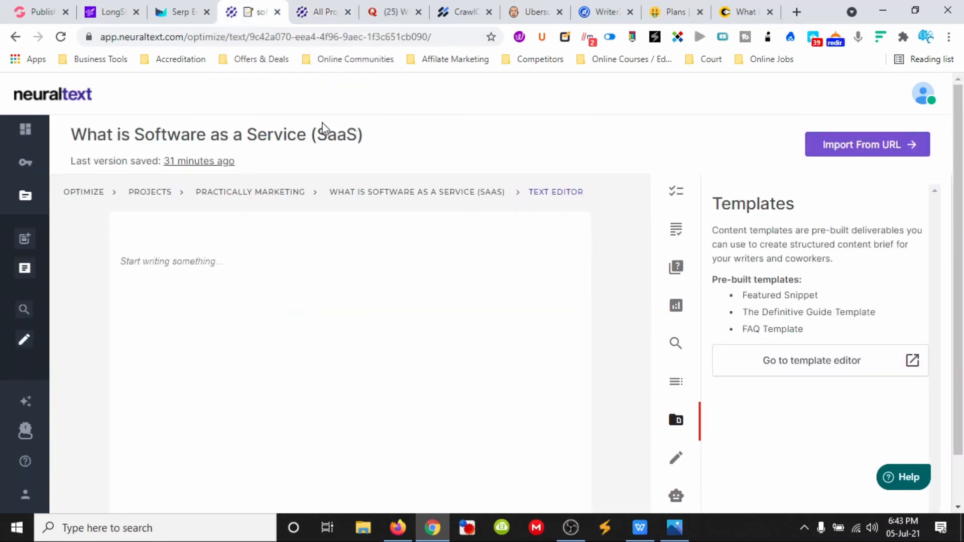
left_click(326, 20)
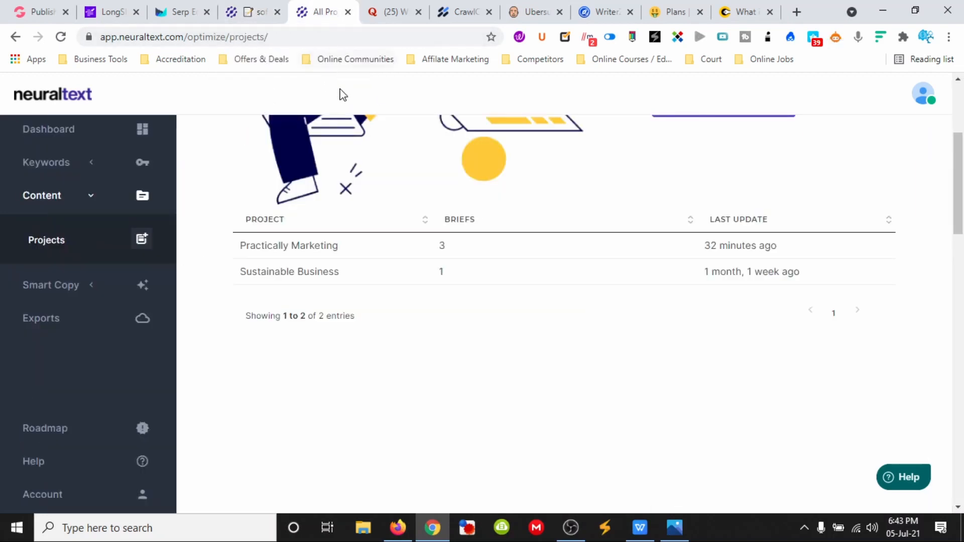
left_click(260, 14)
left_click(329, 18)
left_click(348, 13)
left_click(206, 268)
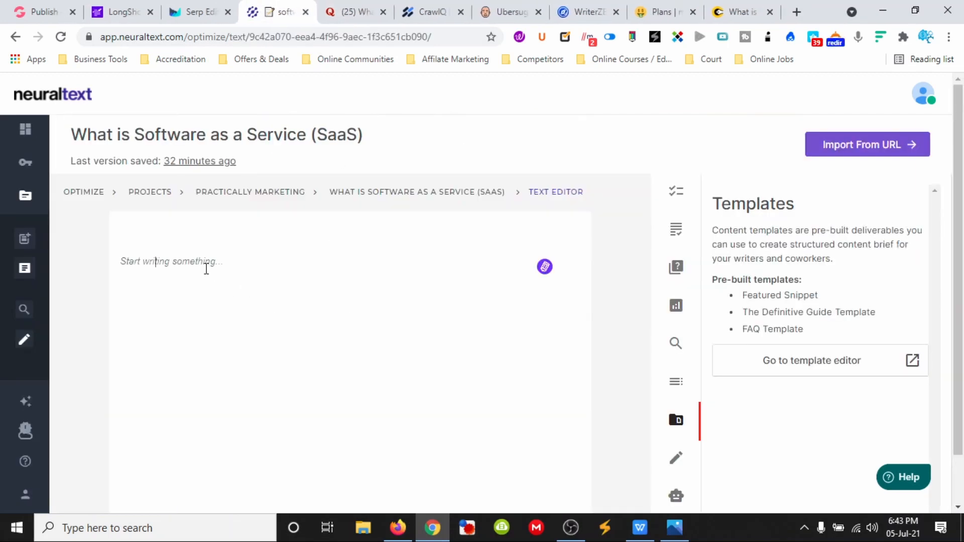
Step: Show the relevant topics for the SaaS document again and check their sorting options, keeping Importance
left_click(676, 191)
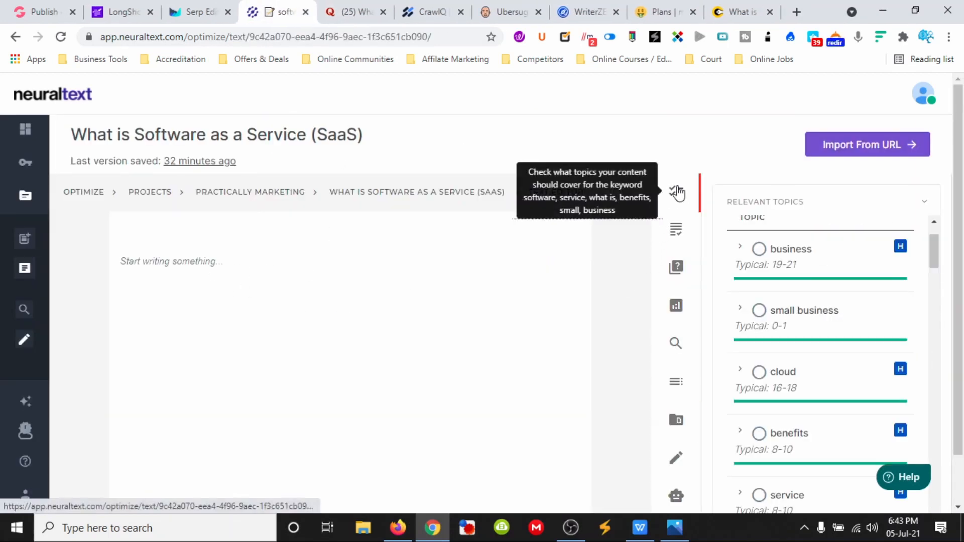
scroll(834, 256, "up", 2)
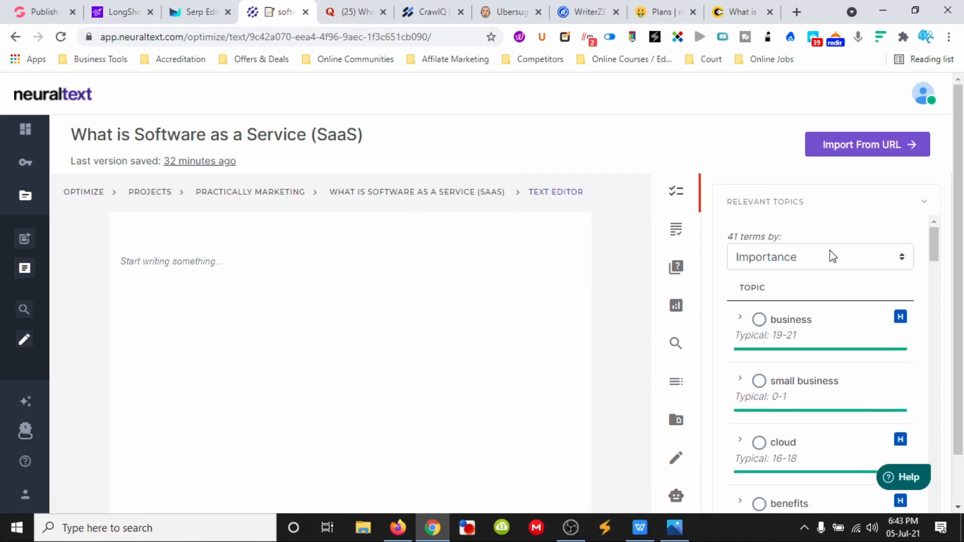
left_click(830, 262)
left_click(828, 262)
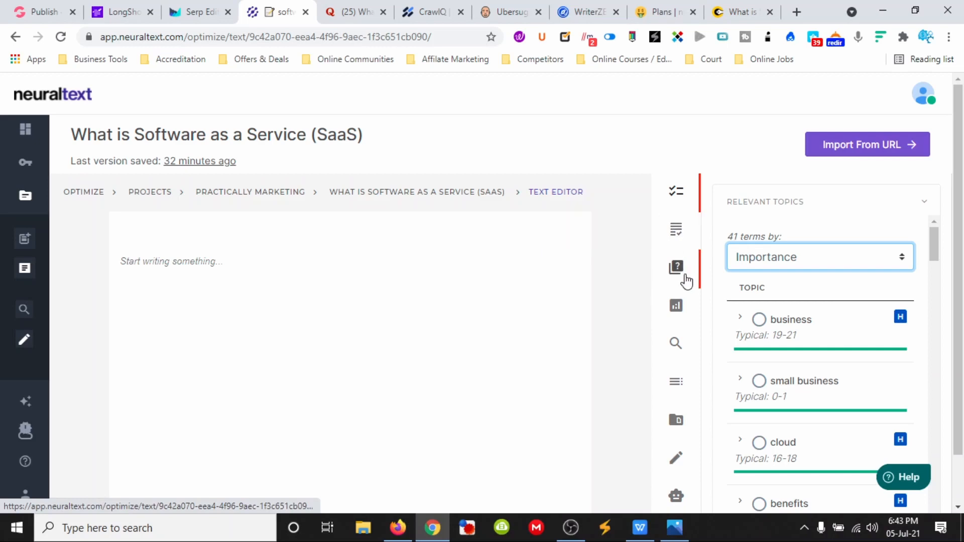
Step: Switch to the Nichesss content plans, reload the list and open the SaaS Revu plan
left_click(676, 15)
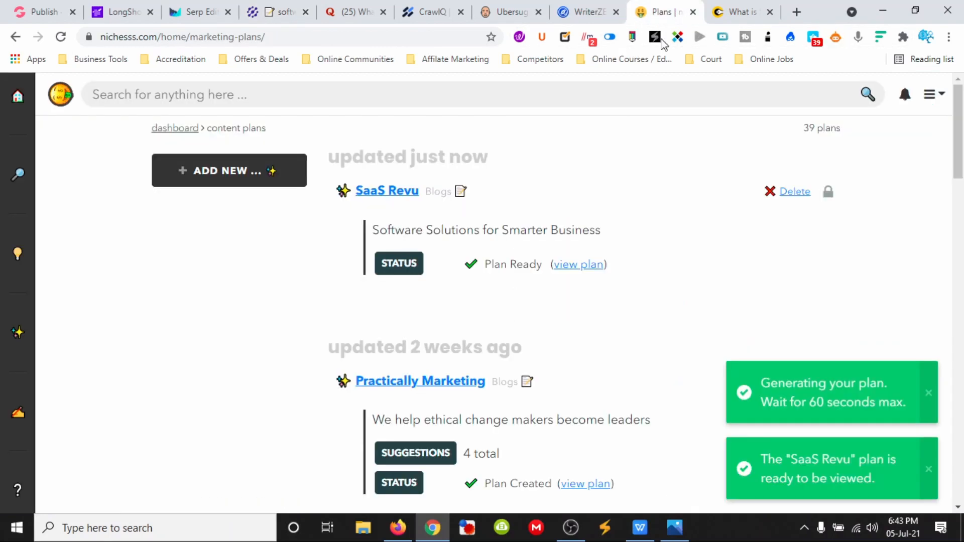
scroll(330, 306, "down", 4)
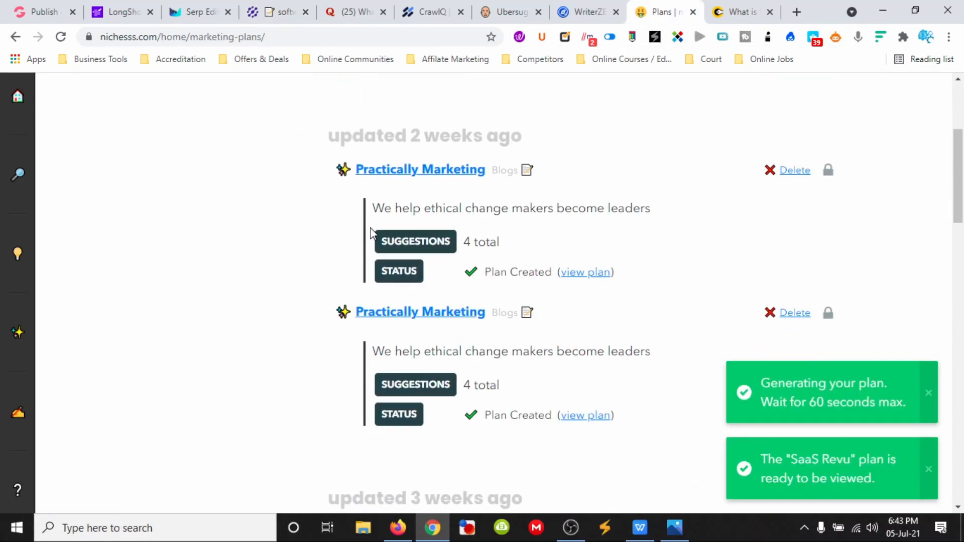
scroll(397, 215, "up", 5)
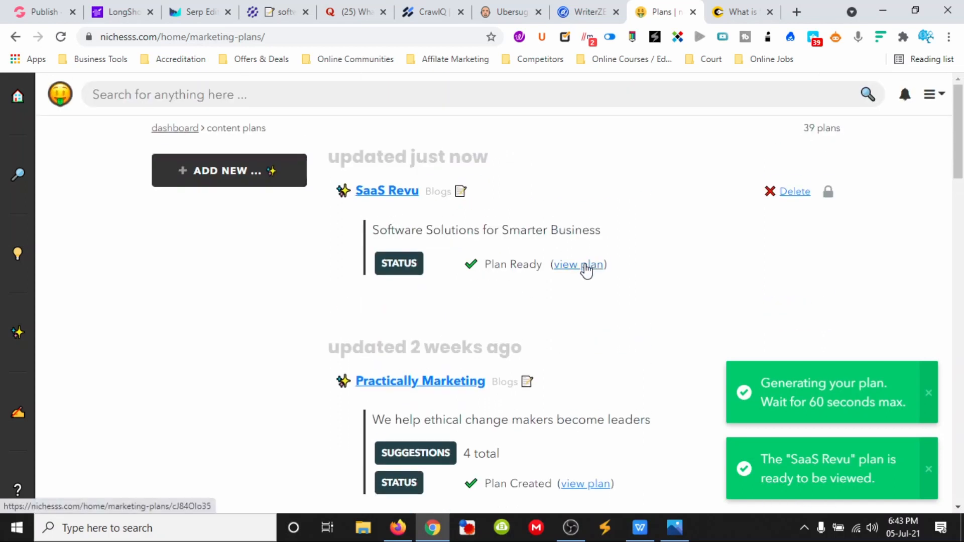
left_click(60, 36)
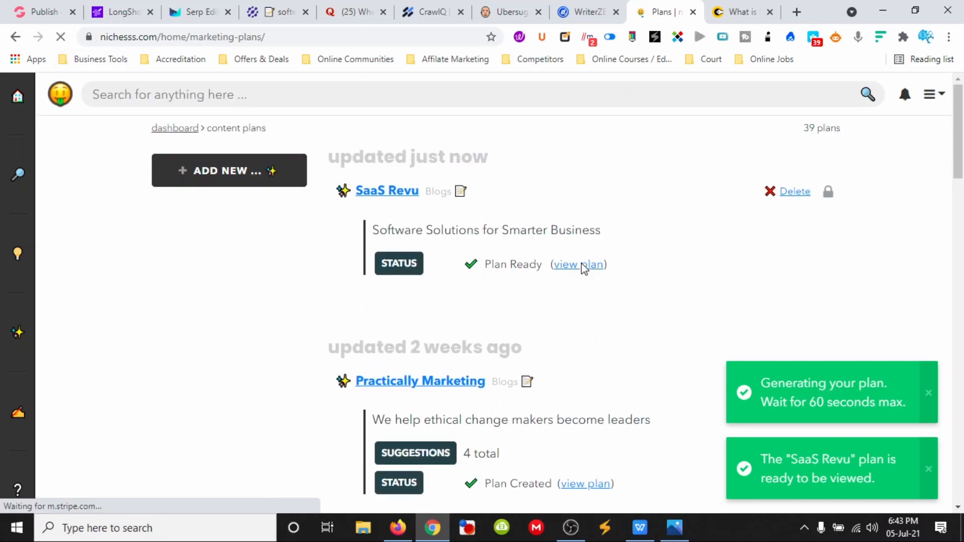
left_click(580, 296)
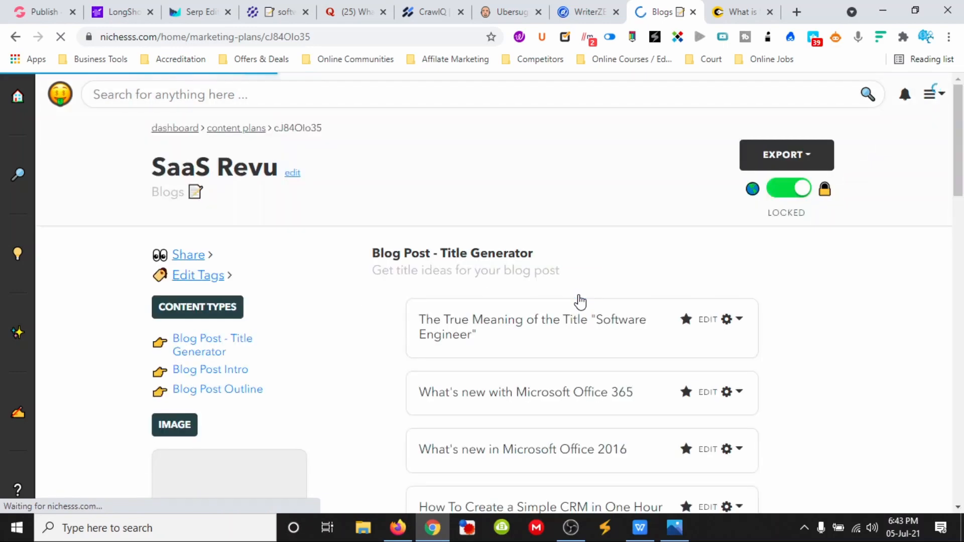
Step: Review the blog post titles, intros and outlines generated in the SaaS Revu plan
scroll(420, 281, "down", 7)
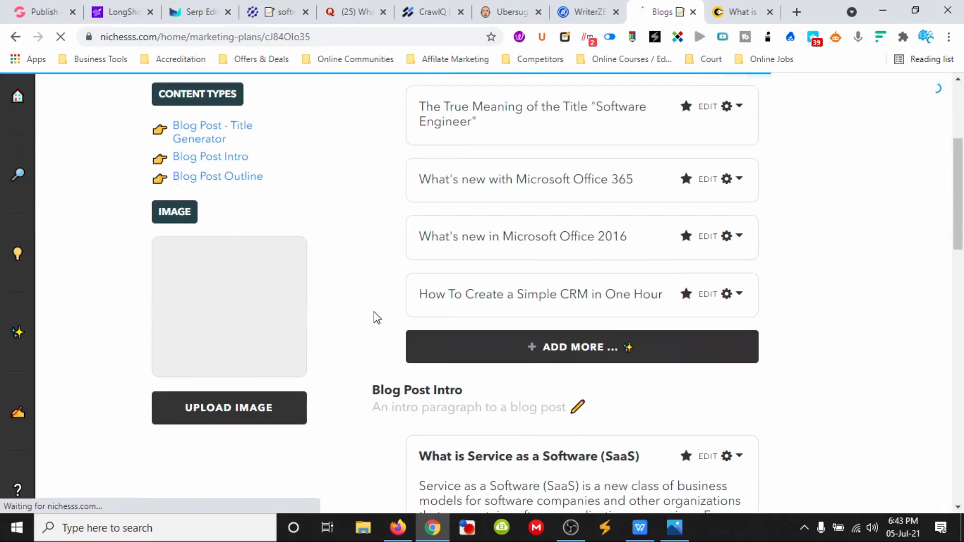
scroll(376, 318, "down", 4)
scroll(376, 317, "down", 5)
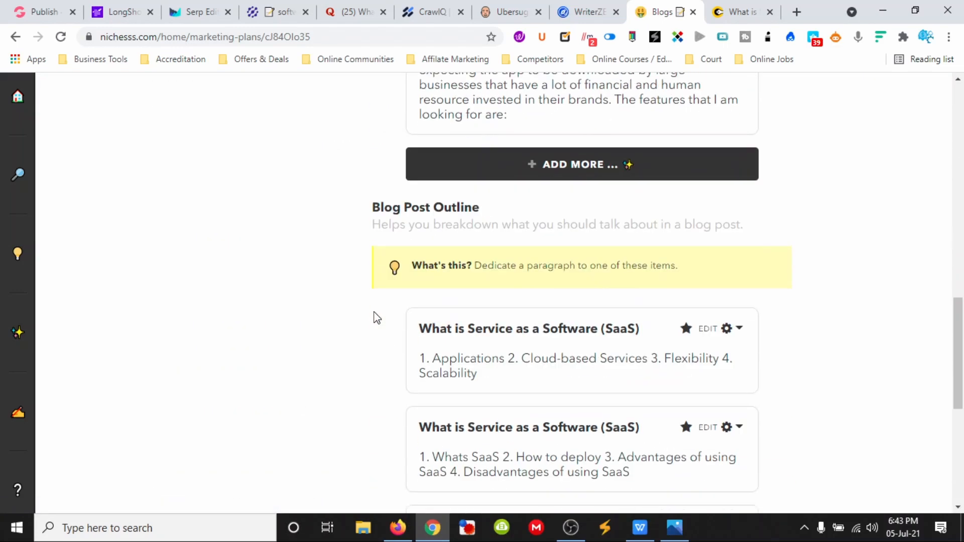
scroll(376, 317, "down", 4)
scroll(538, 216, "up", 1)
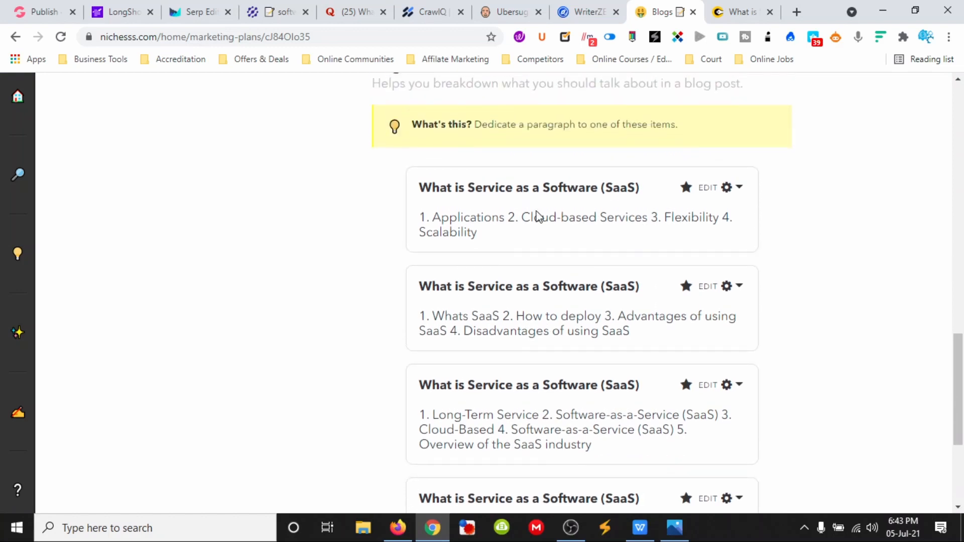
scroll(462, 211, "up", 15)
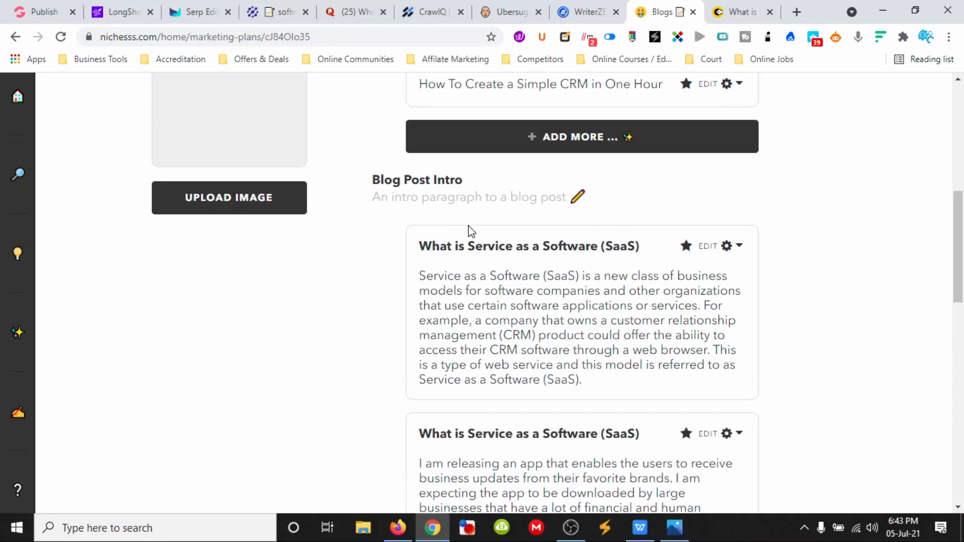
Step: Review the generated titles and copy the first blog post intro, which defines Service as a Software (SaaS) as a new class of business models
scroll(469, 234, "up", 3)
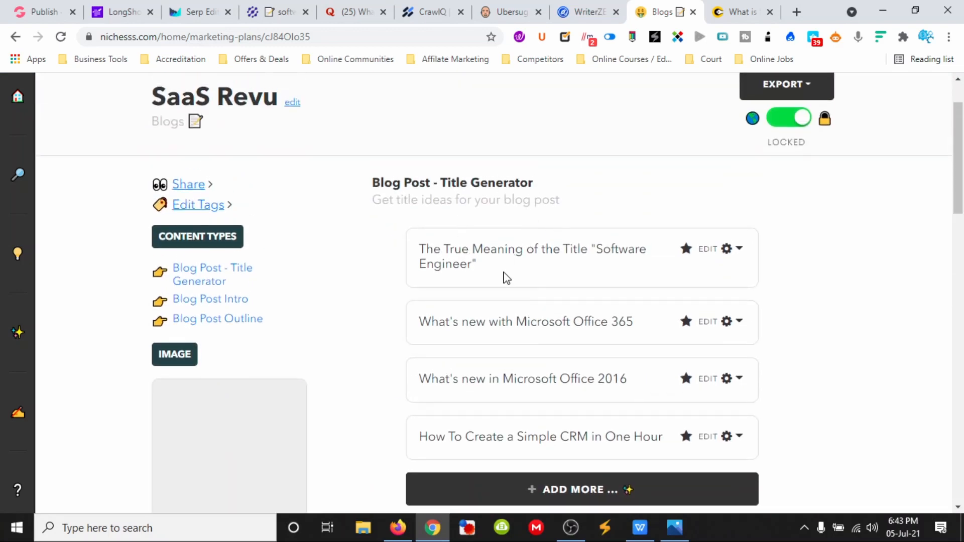
scroll(505, 279, "down", 3)
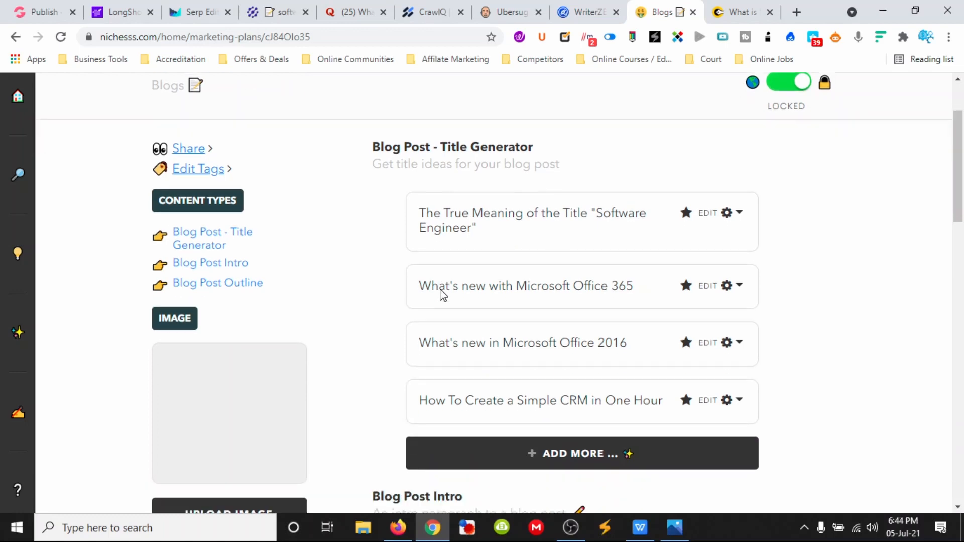
scroll(501, 289, "down", 5)
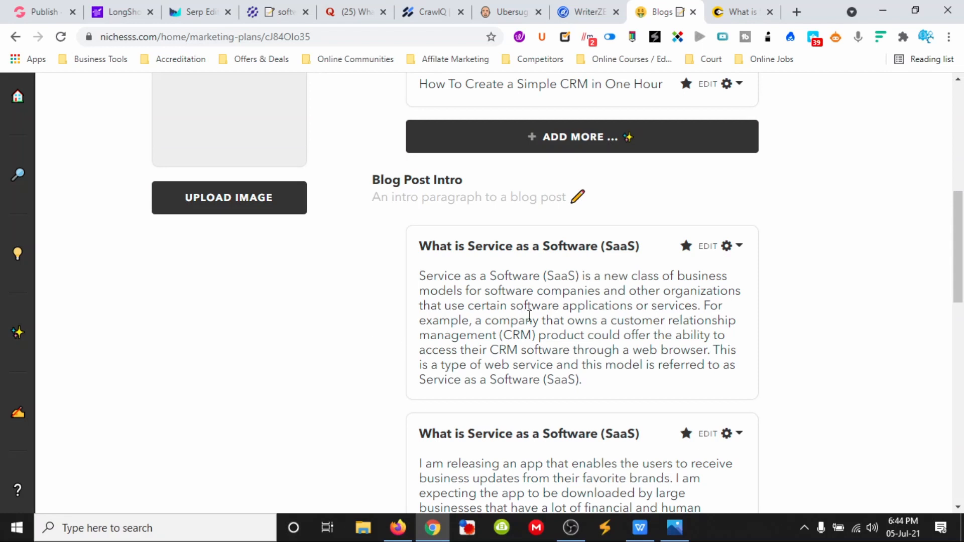
left_click(736, 247)
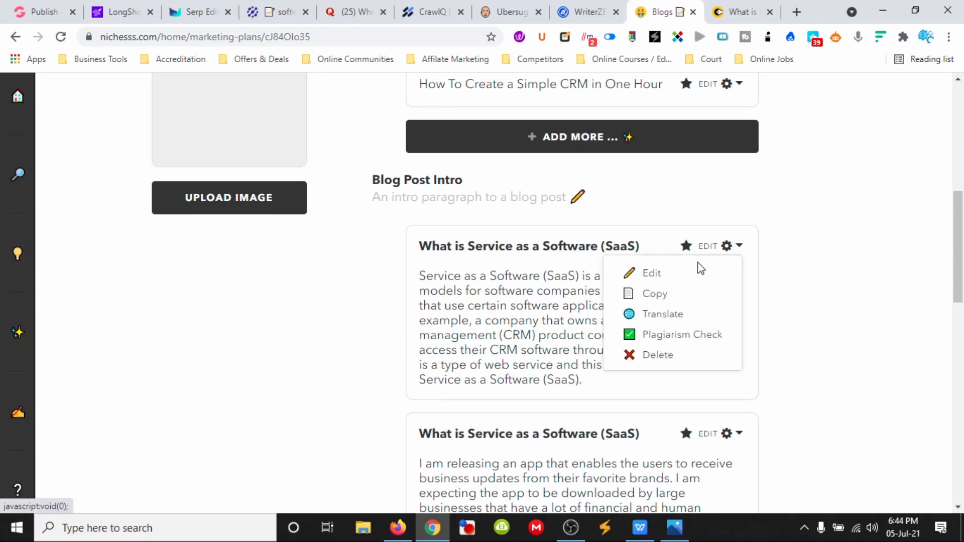
left_click(654, 294)
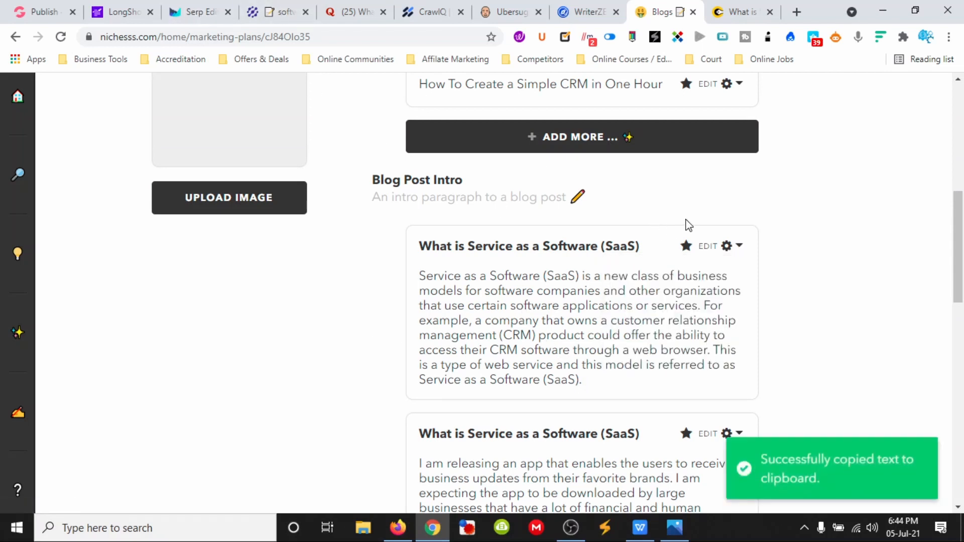
Step: Start a plagiarism check on the first SaaS blog post intro and close the checker
left_click(739, 246)
left_click(681, 334)
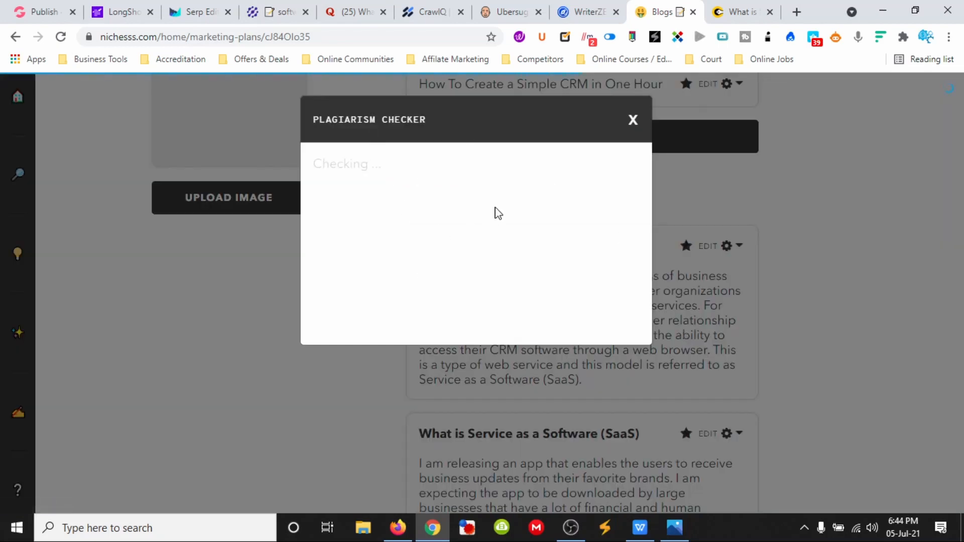
left_click(632, 120)
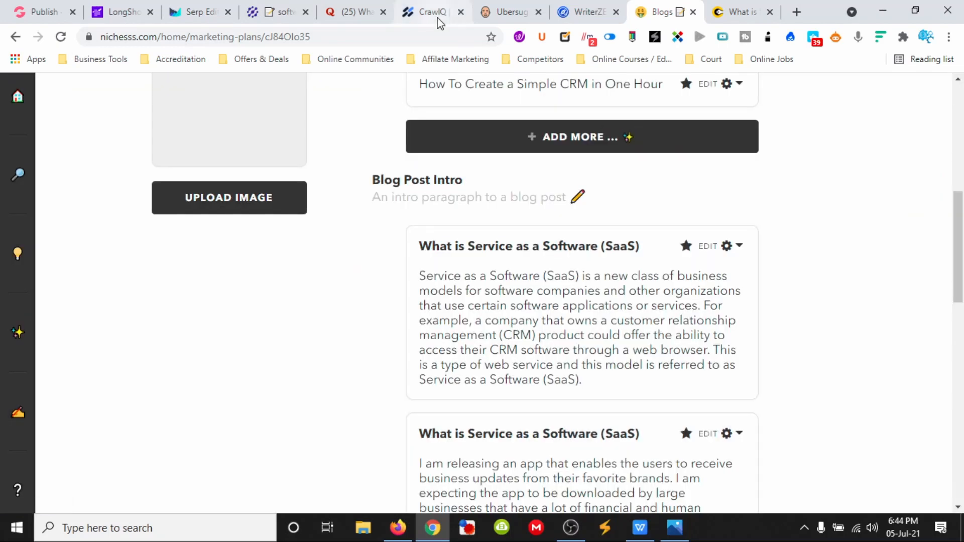
Step: Switch to the NeuralText SaaS document and paste the copied intro into the text editor, leaving an empty line above it
left_click(462, 10)
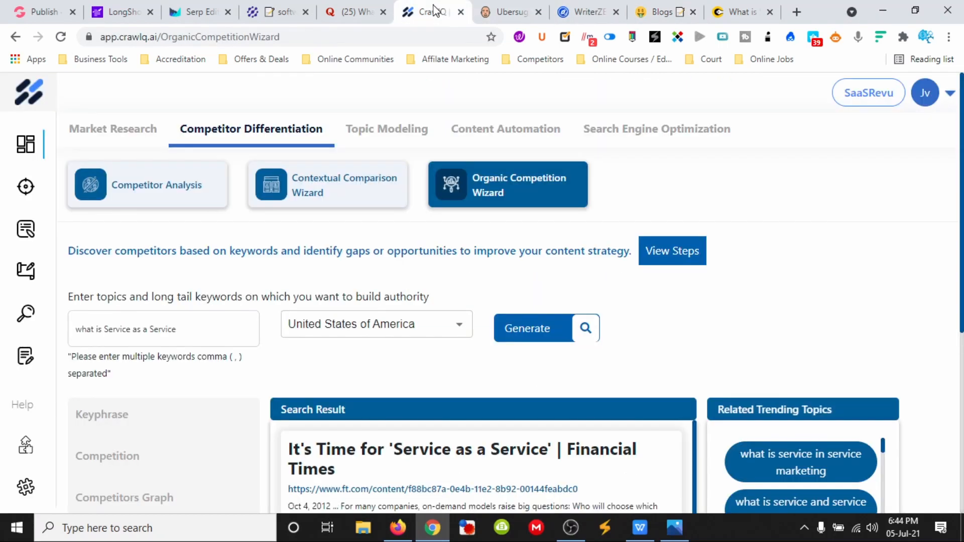
left_click(352, 11)
left_click(279, 11)
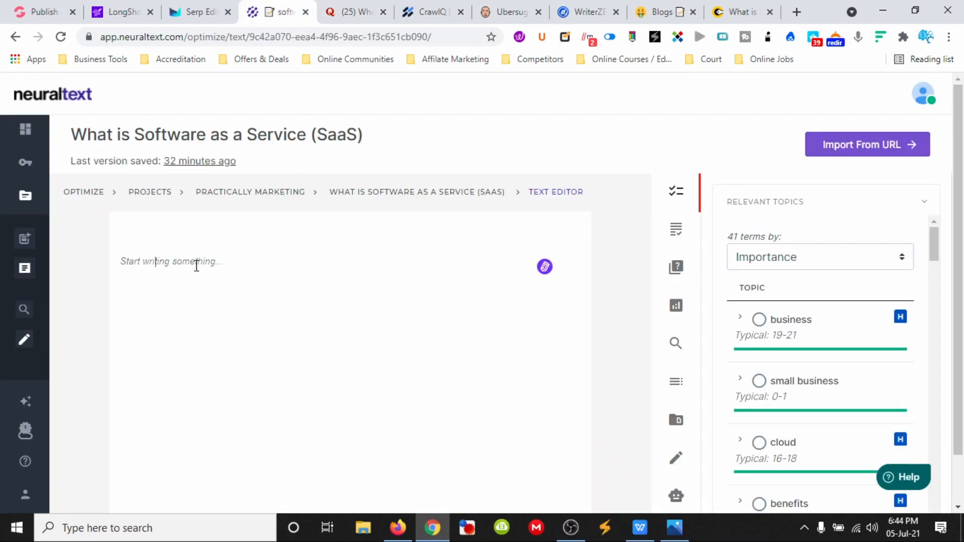
key("Return")
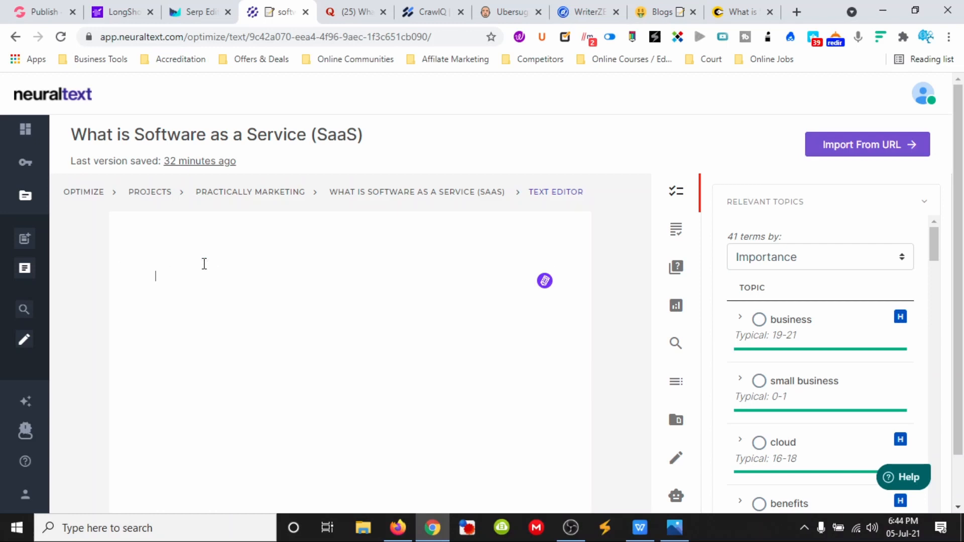
key("ctrl+v")
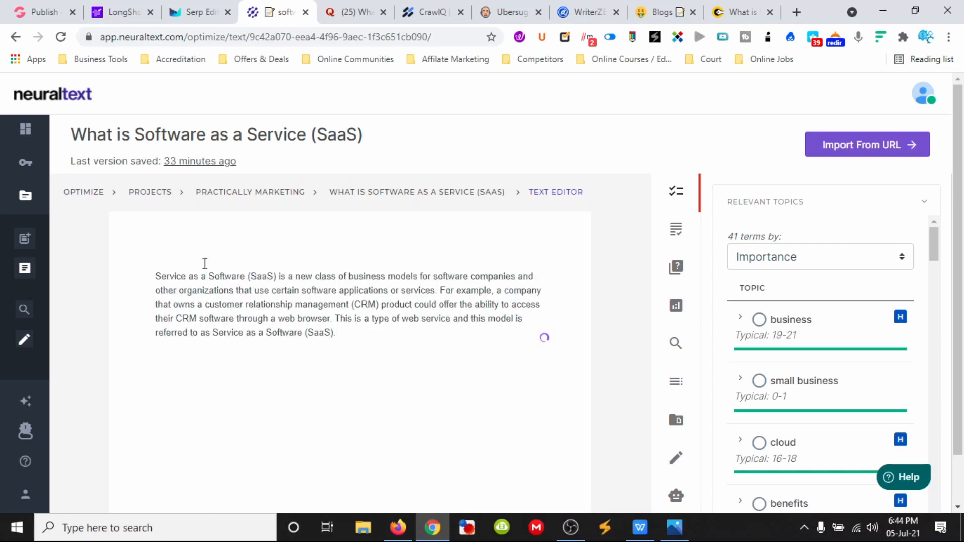
key("Return")
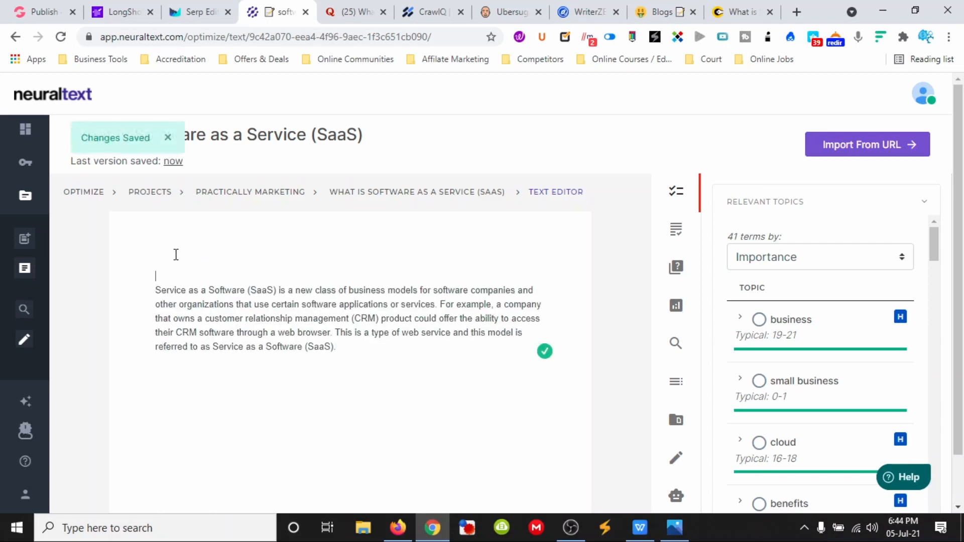
Step: Write "What is Service as a Software (SaaS), why is everyone talking about it?" above the intro and add a new line below the paragraph
type("What is Service as a Software (SaaS")
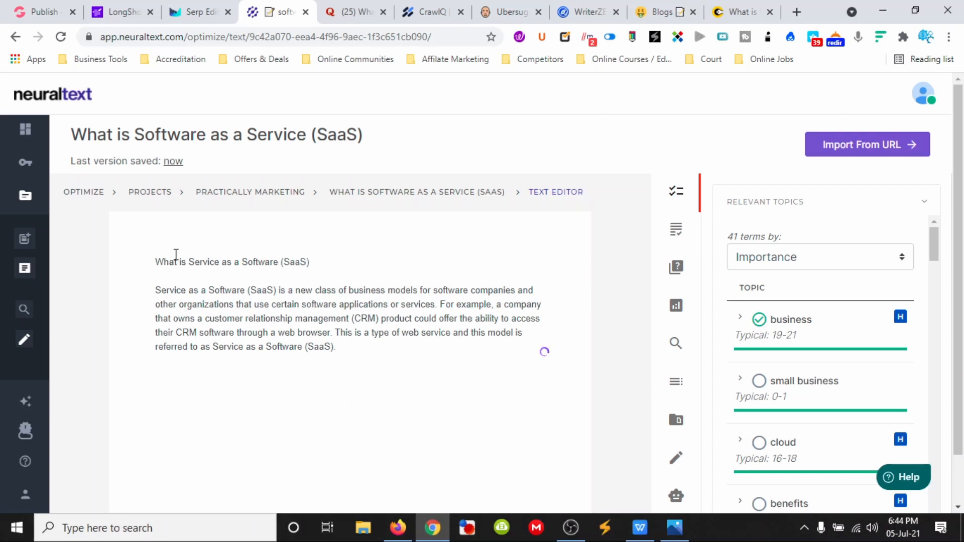
type(",")
type("why i")
type("everyone cta")
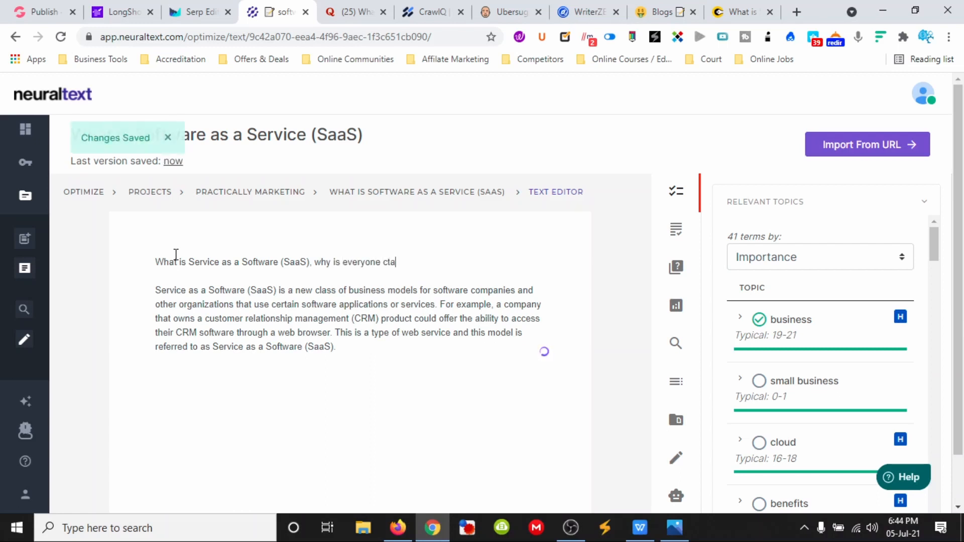
key("BackSpace")
key("BackSpace")
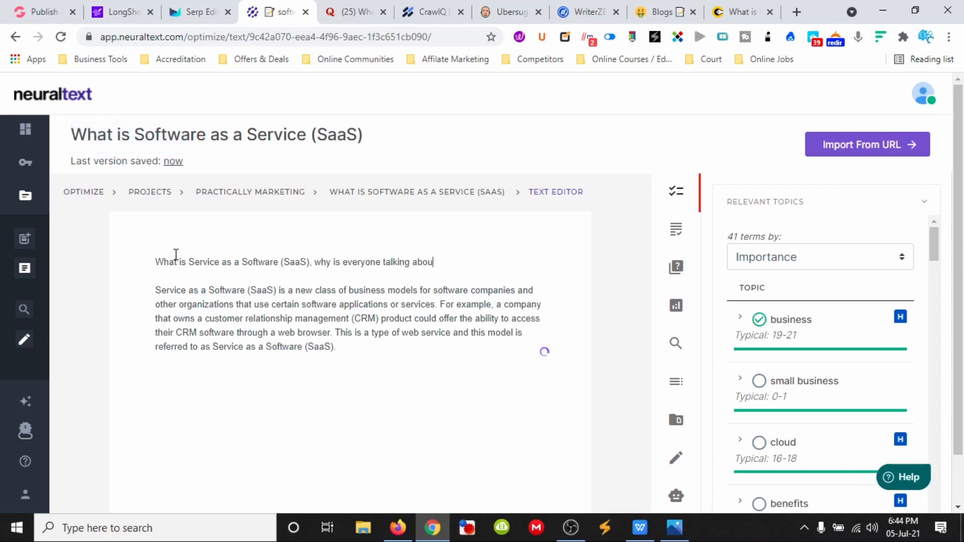
type("t?")
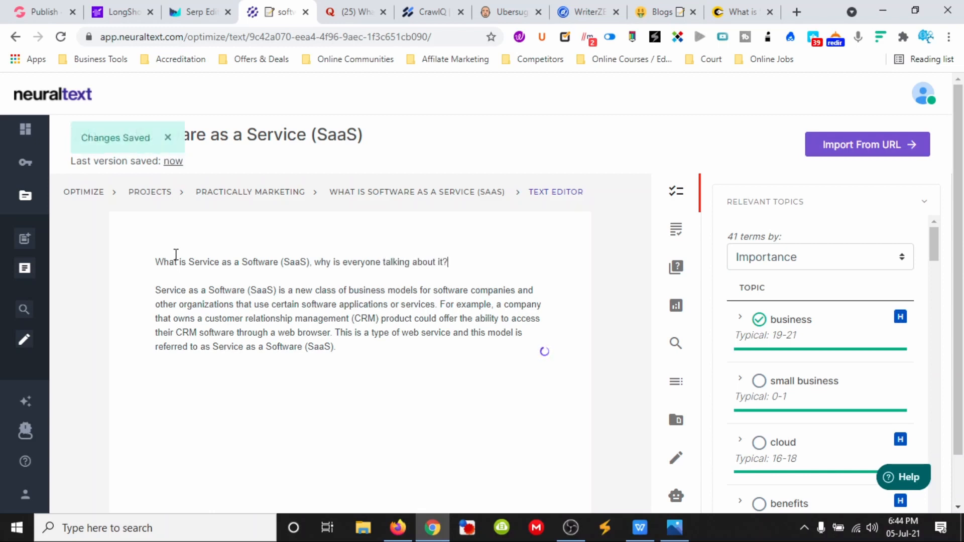
left_click(353, 360)
key("Return")
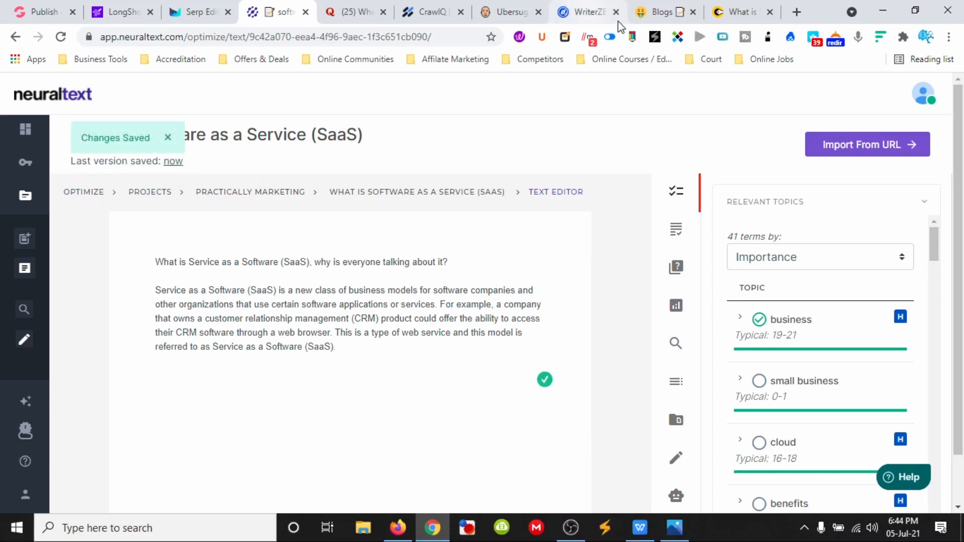
Step: Return to the Nichesss SaaS Revu plan and copy the outline covering Whats SaaS, How to deploy, and Advantages and Disadvantages of using SaaS
left_click(662, 11)
scroll(474, 327, "down", 15)
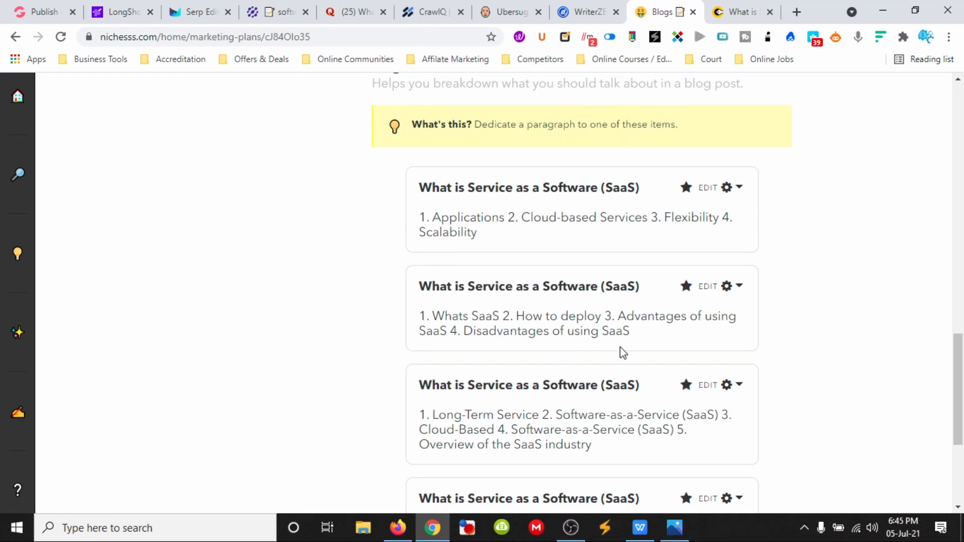
left_click_drag(630, 332, 423, 319)
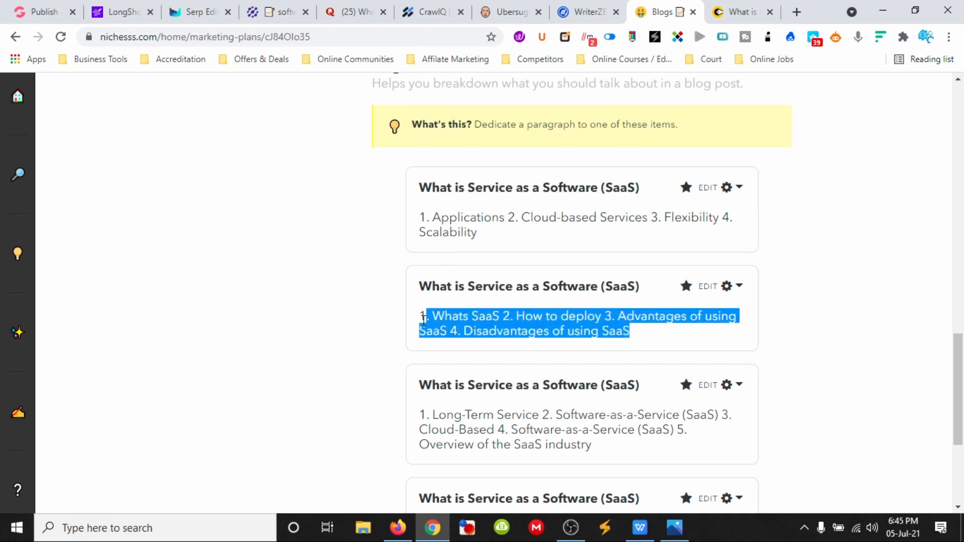
scroll(528, 330, "down", 1)
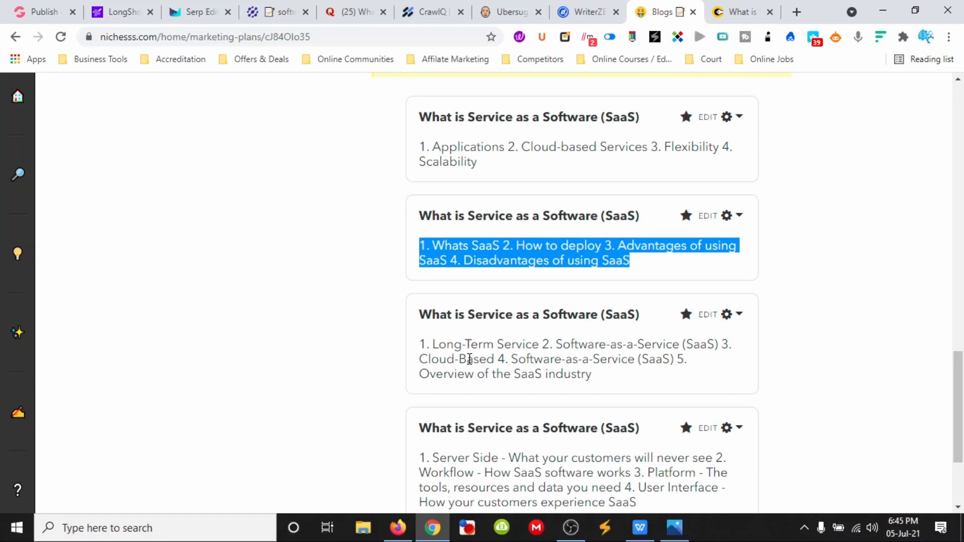
scroll(469, 359, "down", 1)
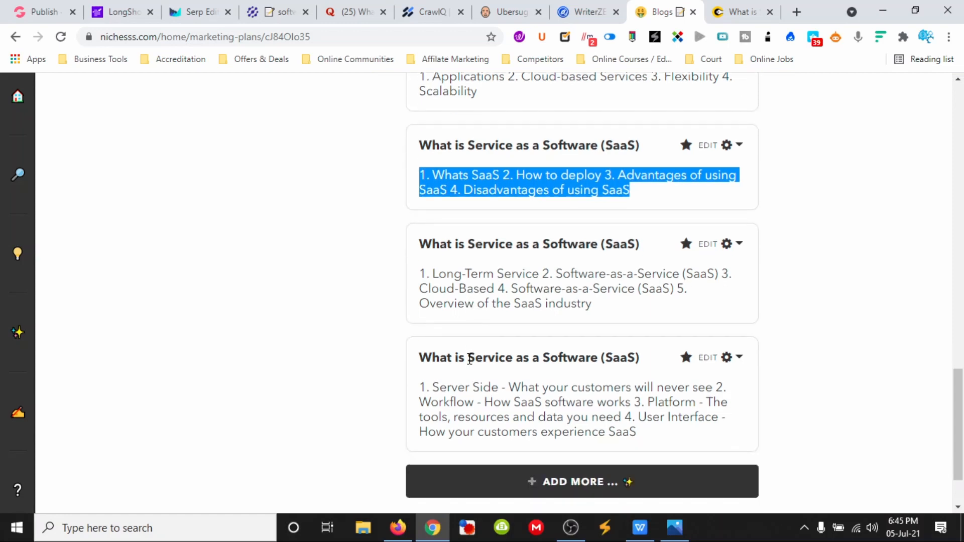
scroll(469, 359, "up", 1)
left_click(739, 216)
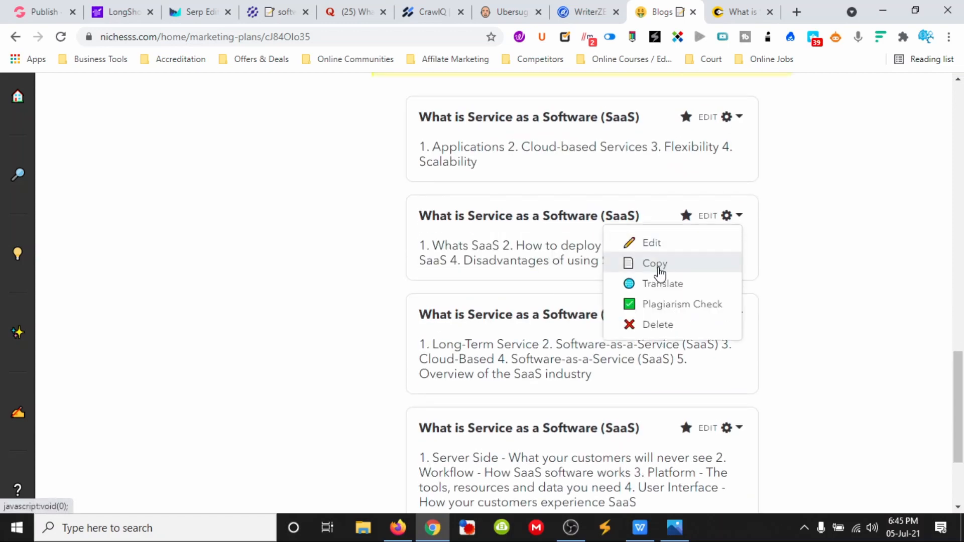
left_click(654, 263)
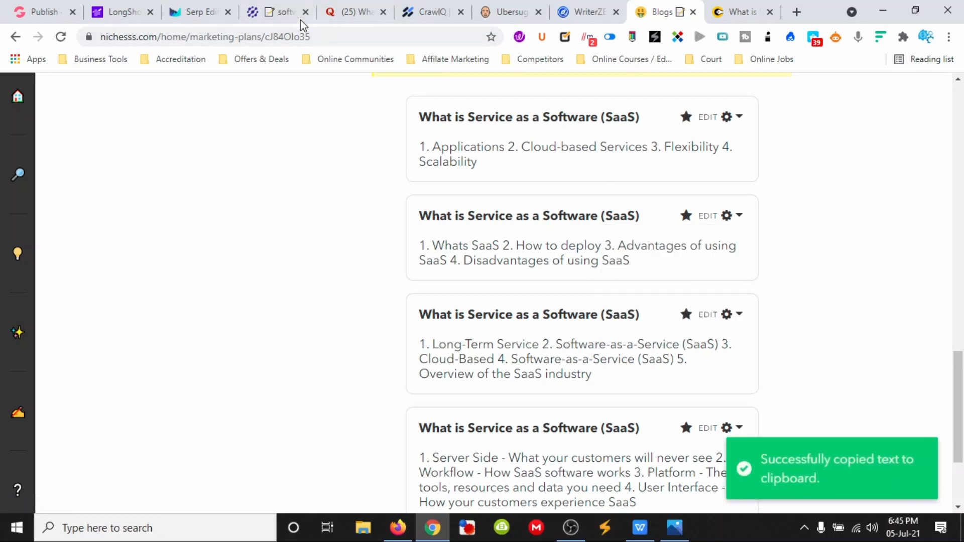
Step: Paste the outline below the intro in the NeuralText document and put each of its four numbered items on its own line
left_click(301, 19)
key("ctrl+v")
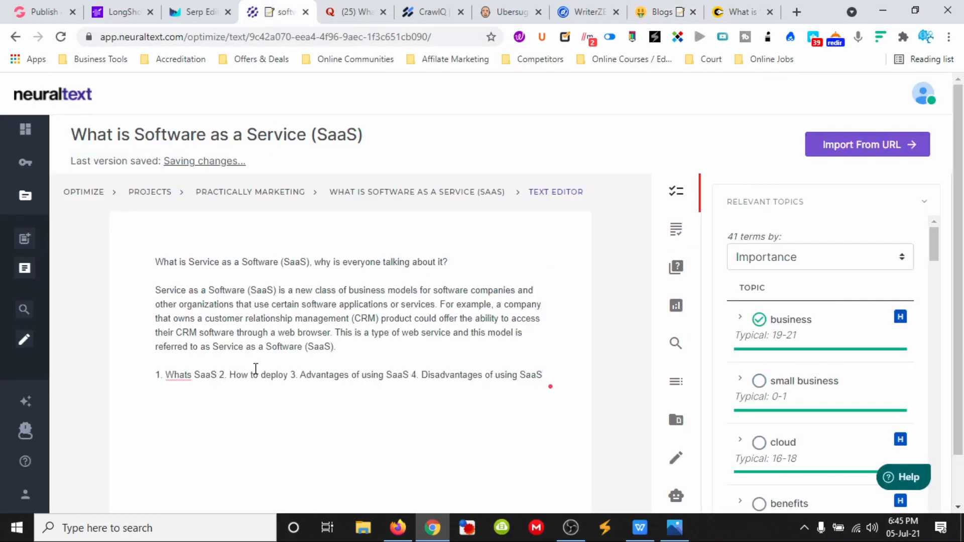
key("Return")
left_click(230, 389)
key("Return")
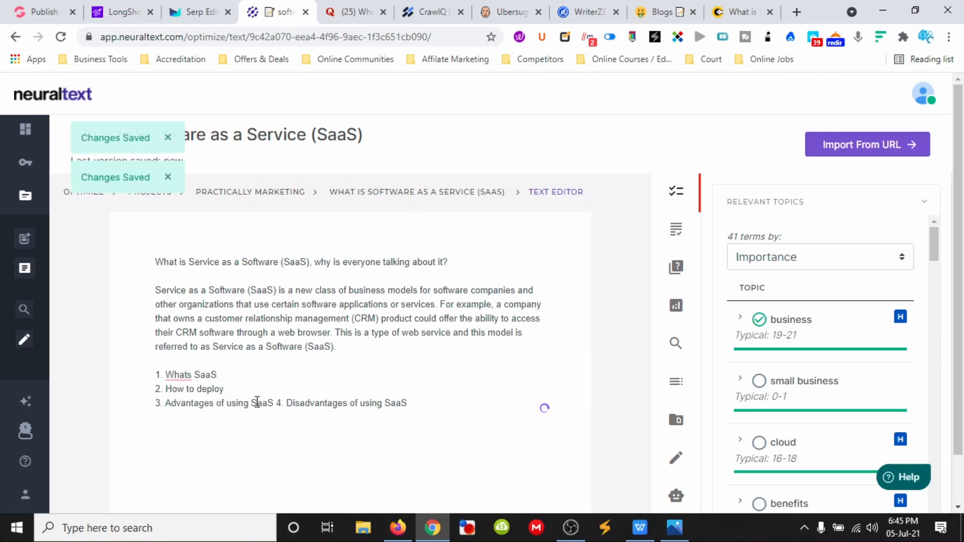
left_click(276, 403)
key("Return")
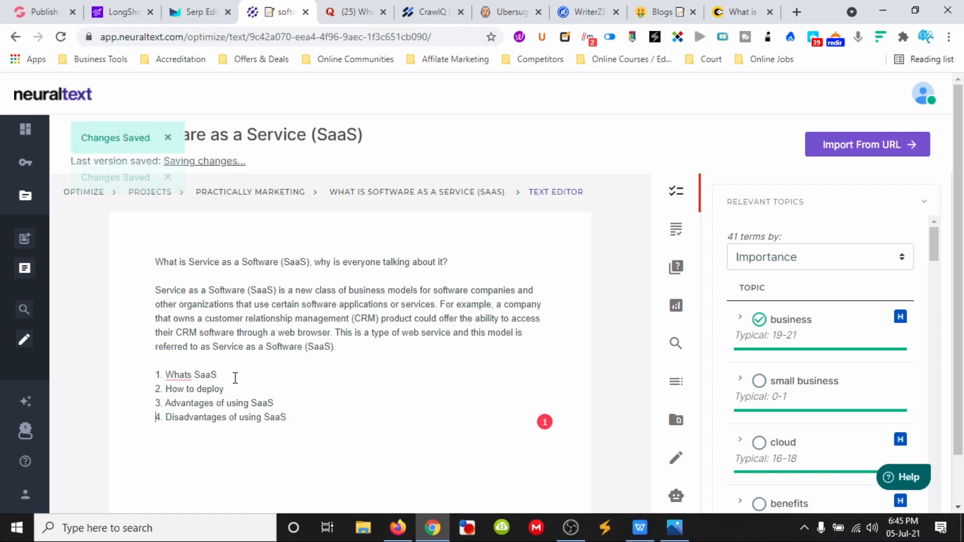
Step: Insert blank lines above the outline and between its four numbered items
left_click(203, 359)
key("Return")
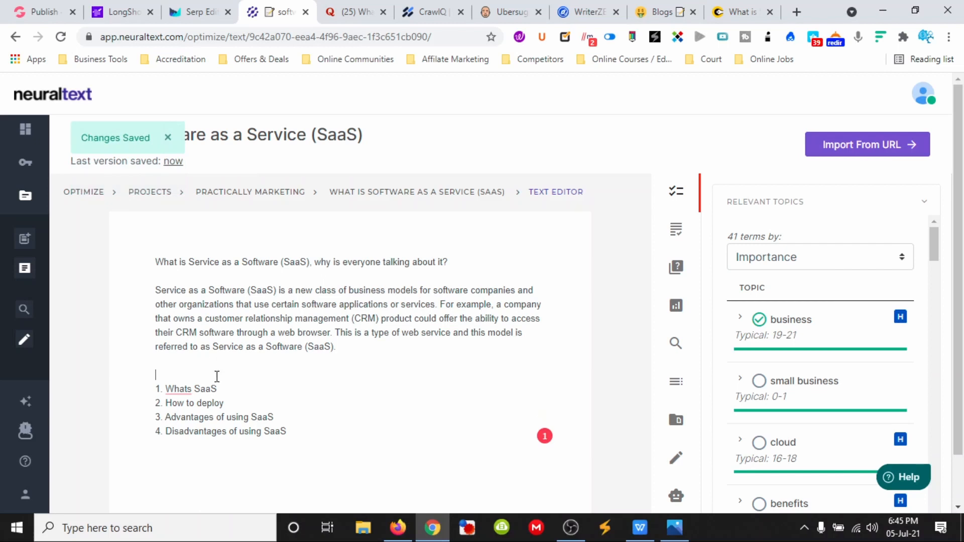
left_click(225, 385)
key("Return")
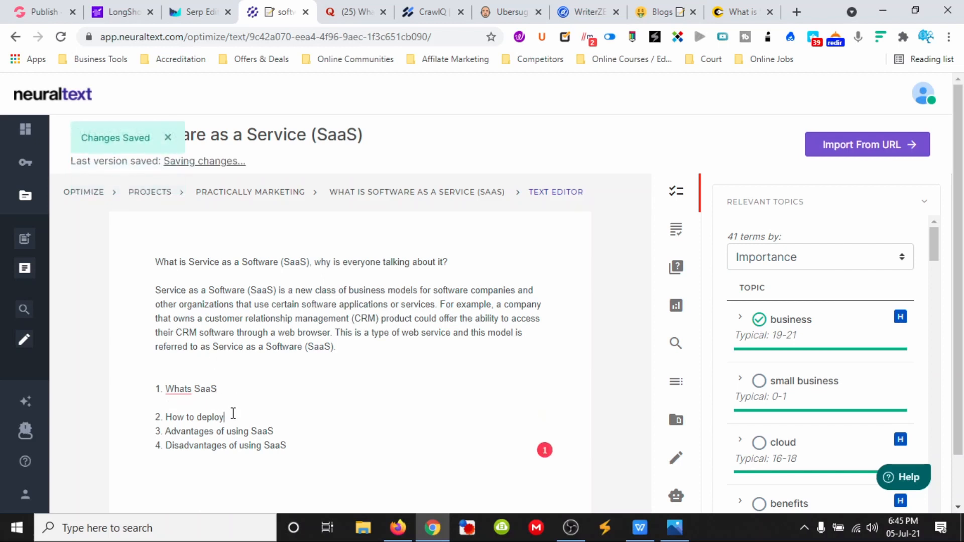
key("Down")
key("Down")
key("Return")
key("Down")
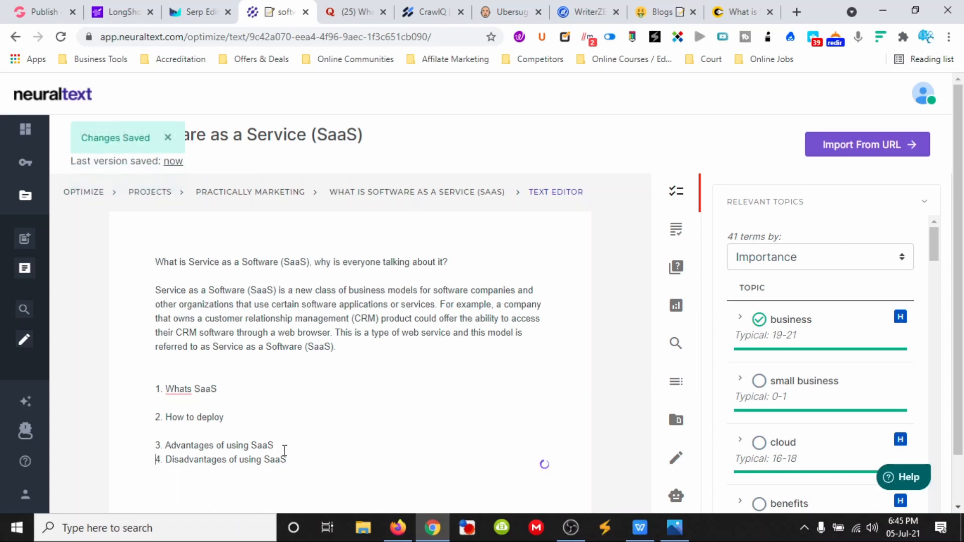
key("Return")
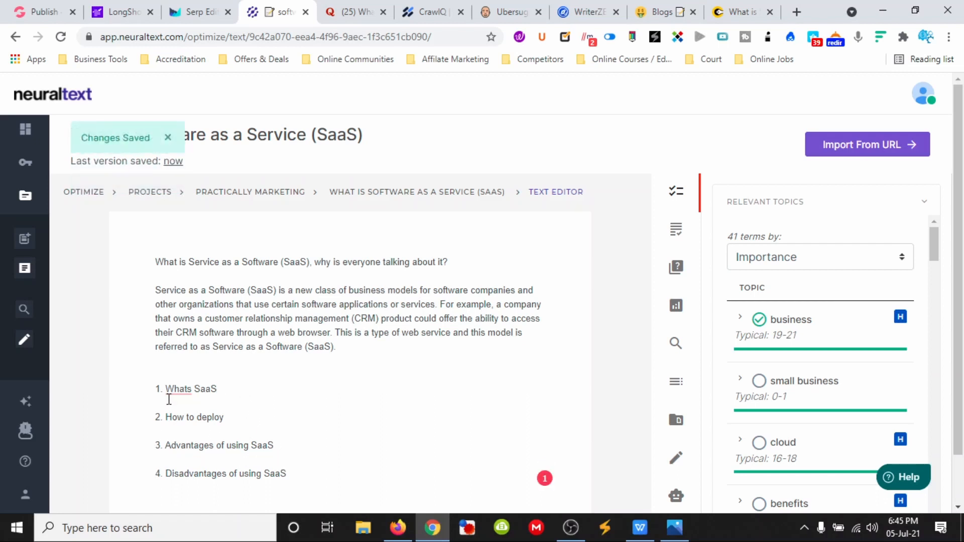
Step: Select "Whats SaaS" in the NeuralText outline and start adding Blog Post Intro suggestions in the Nichesss SaaS Revu plan
triple_click(171, 390)
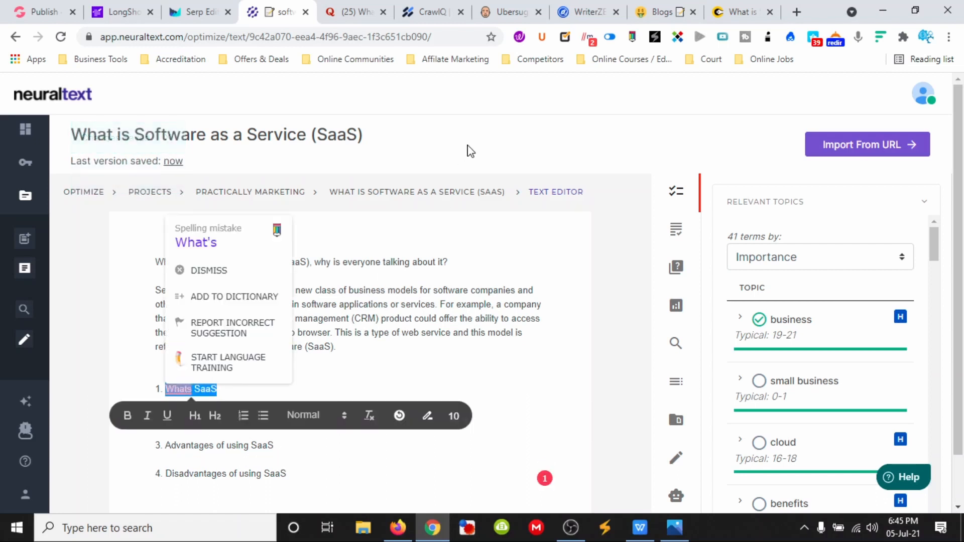
left_click(738, 12)
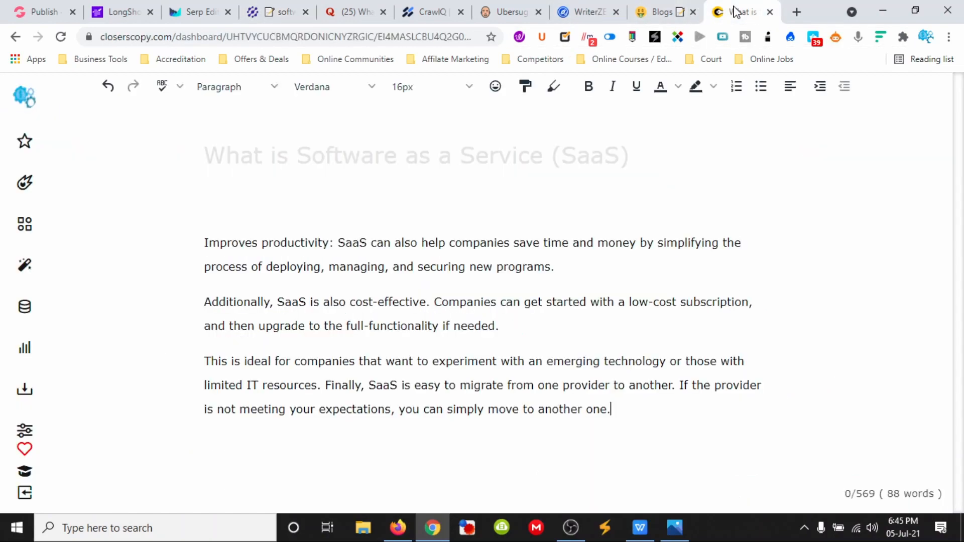
left_click(667, 11)
scroll(482, 211, "up", 10)
scroll(477, 216, "up", 3)
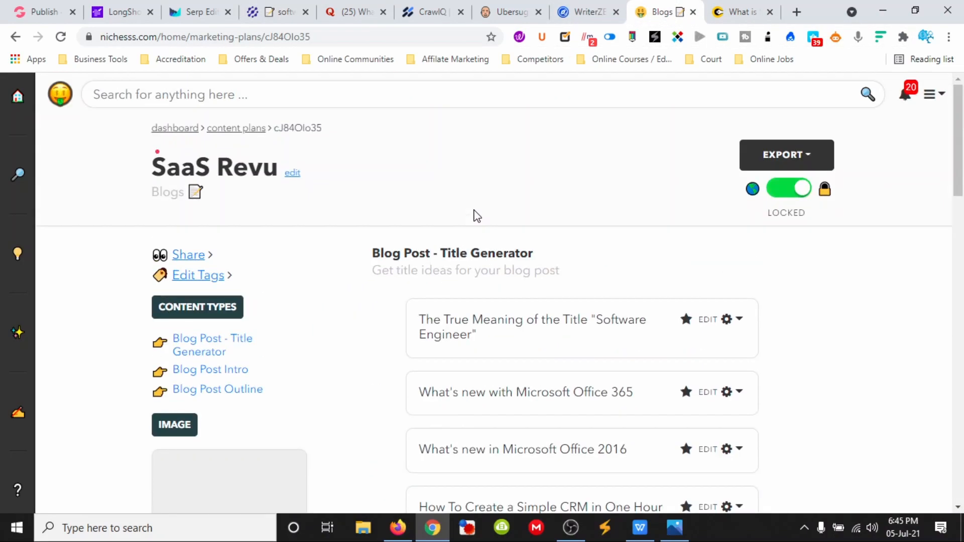
scroll(411, 332, "down", 2)
scroll(414, 327, "up", 2)
scroll(581, 282, "down", 20)
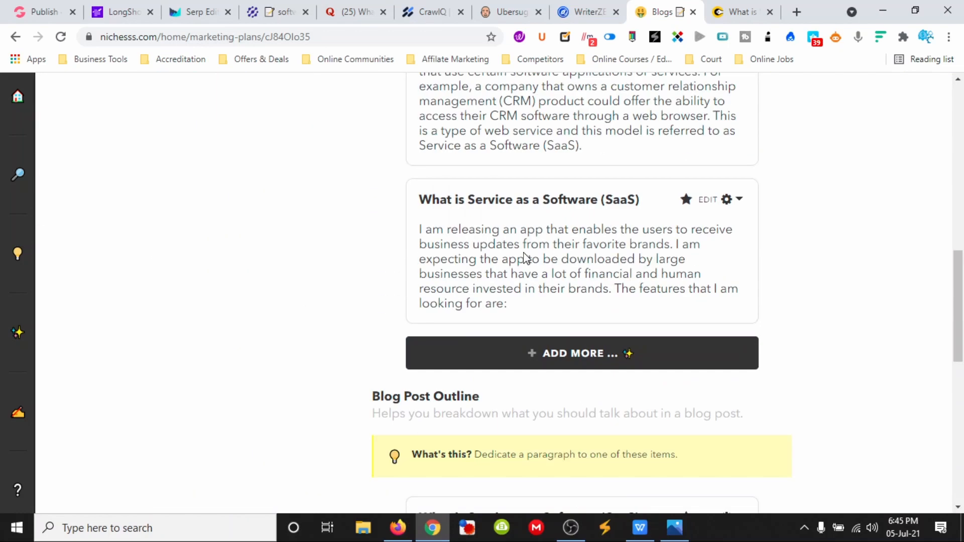
scroll(525, 258, "up", 7)
left_click(546, 304)
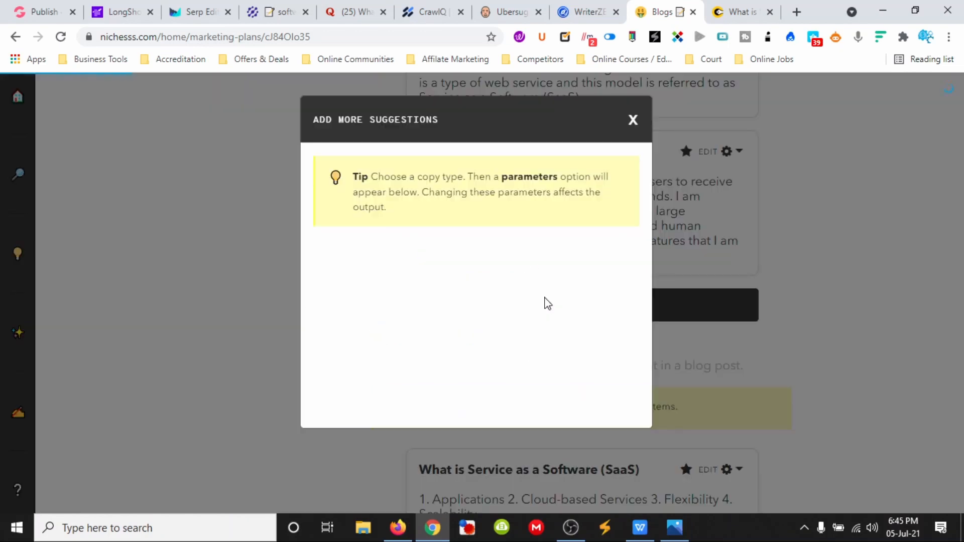
left_click(435, 282)
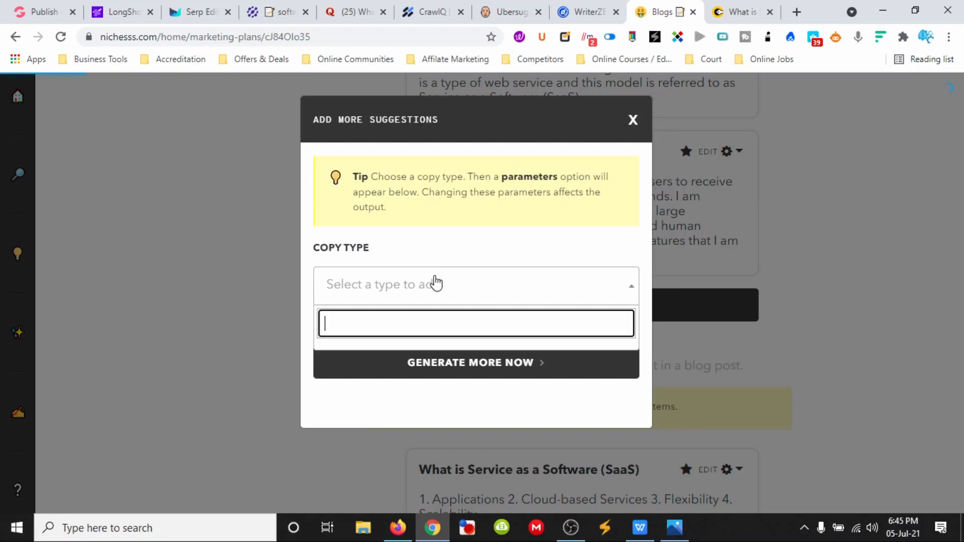
left_click(432, 473)
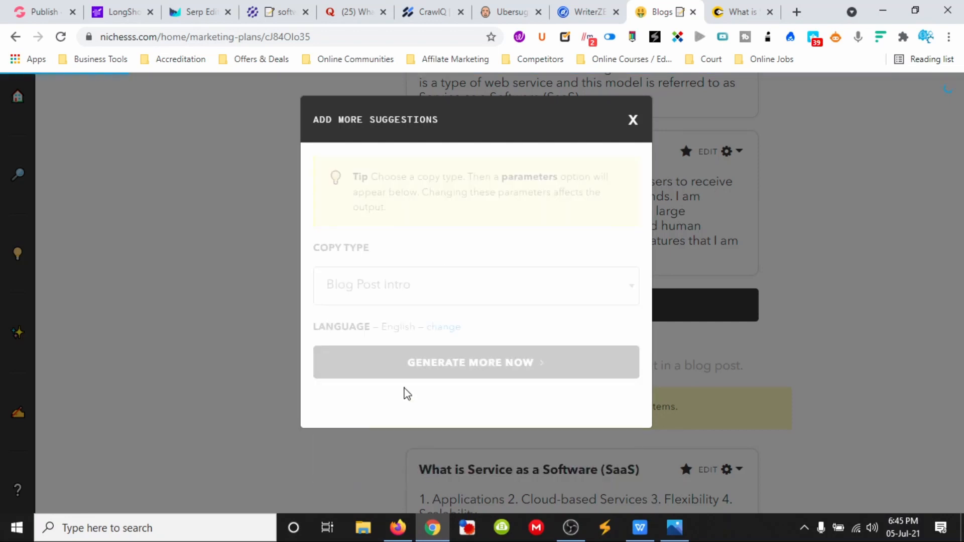
scroll(395, 438, "down", 5)
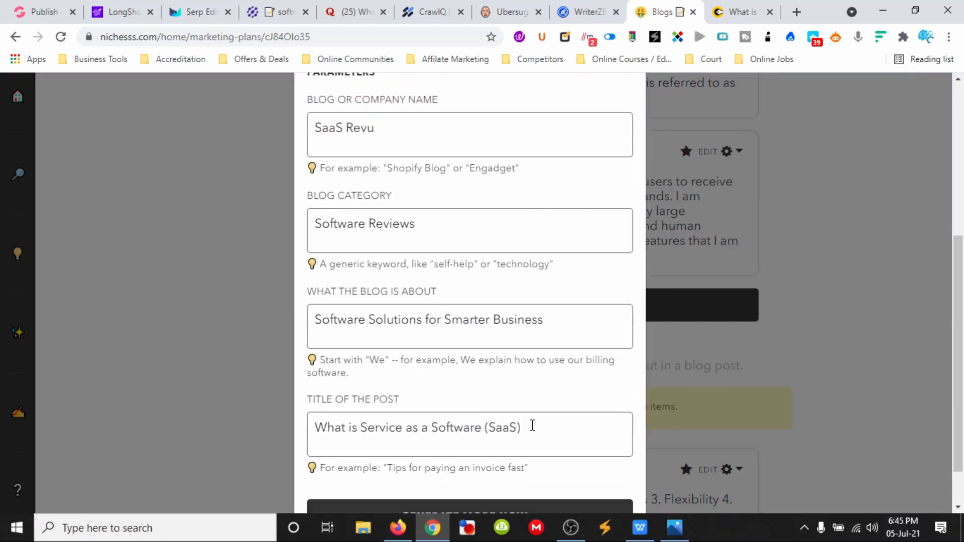
Step: Generate more blog post intros with "Whats SaaS", copied from the NeuralText outline, as the title of the post
left_click_drag(532, 425, 302, 428)
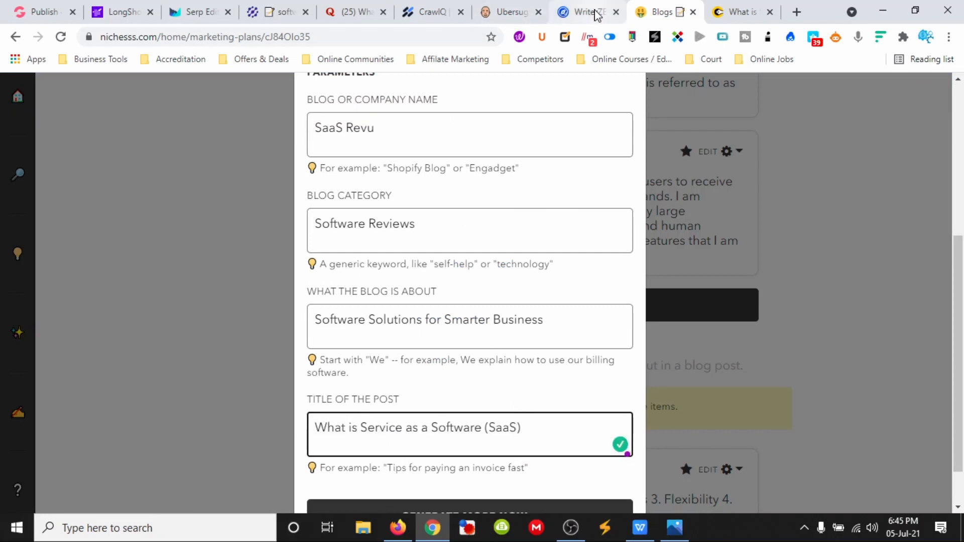
left_click(278, 12)
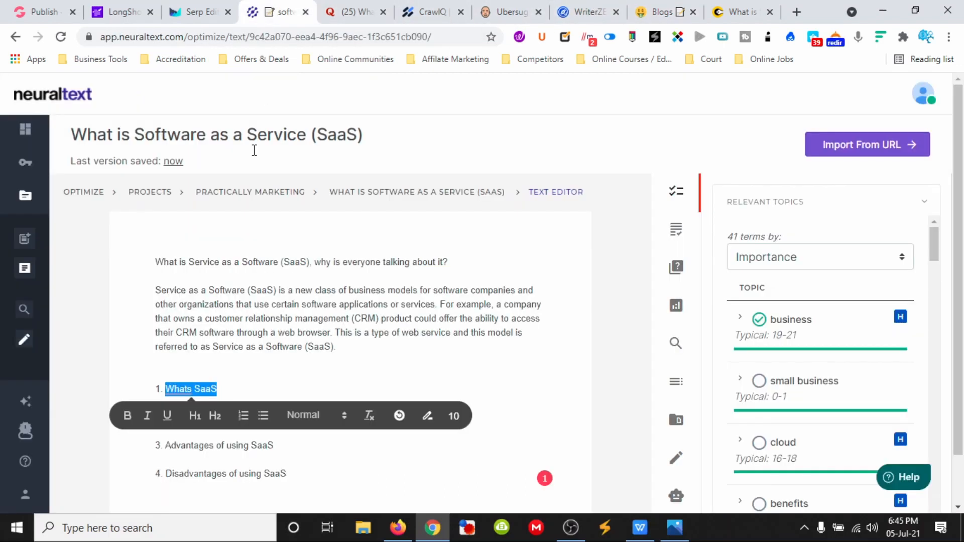
right_click(210, 389)
left_click(288, 96)
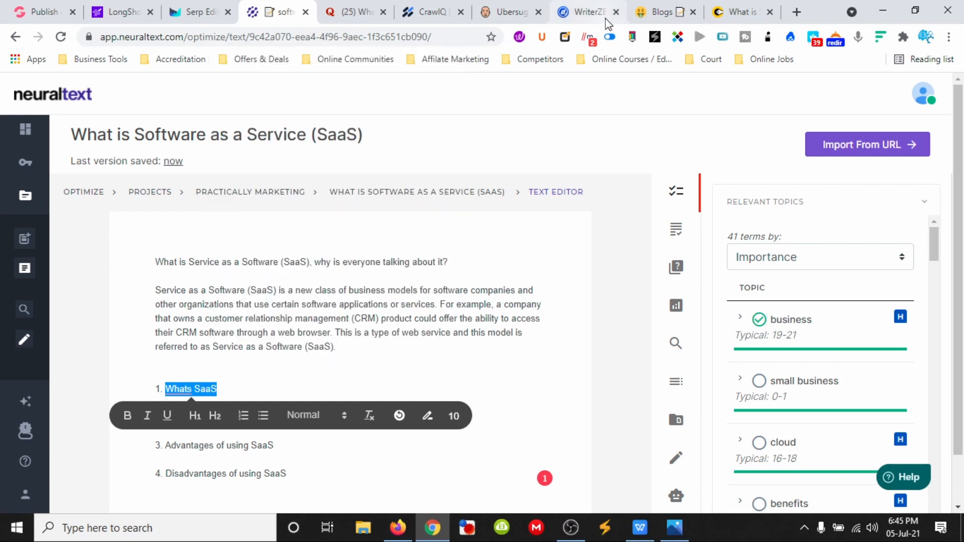
left_click(659, 12)
left_click(484, 428)
key("ctrl+a")
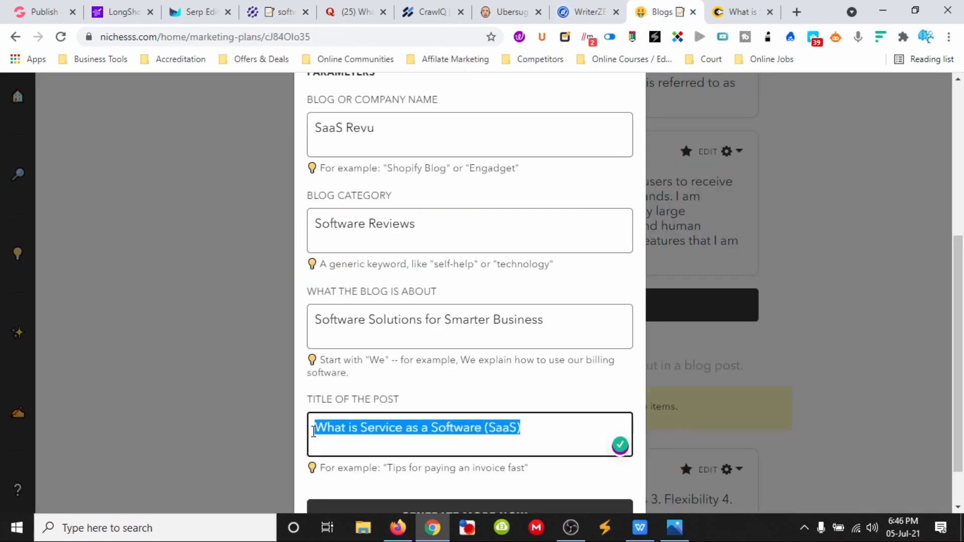
key("ctrl+v")
scroll(451, 426, "down", 1)
left_click(448, 466)
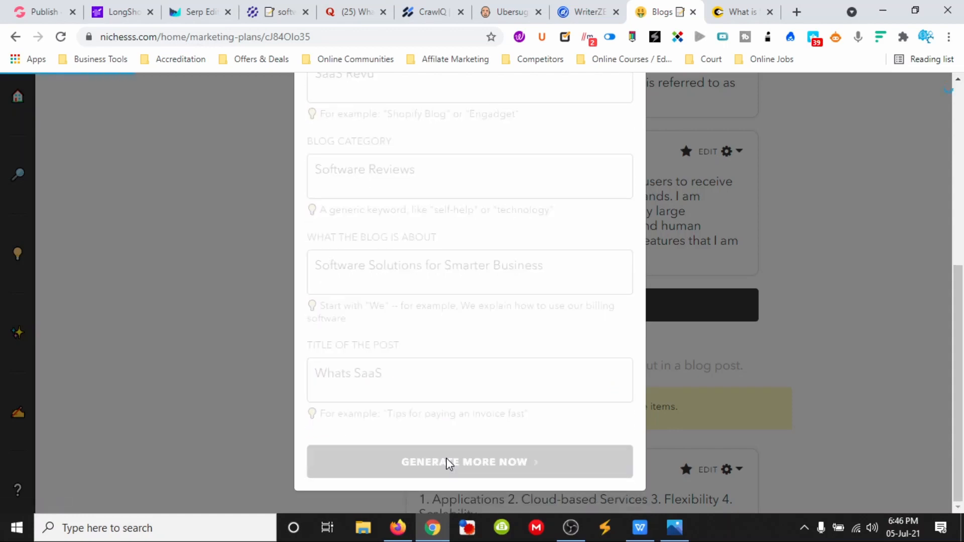
Step: Look through the SaaS Revu plan's titles, intros and outlines for the newly requested copy
scroll(452, 349, "down", 4)
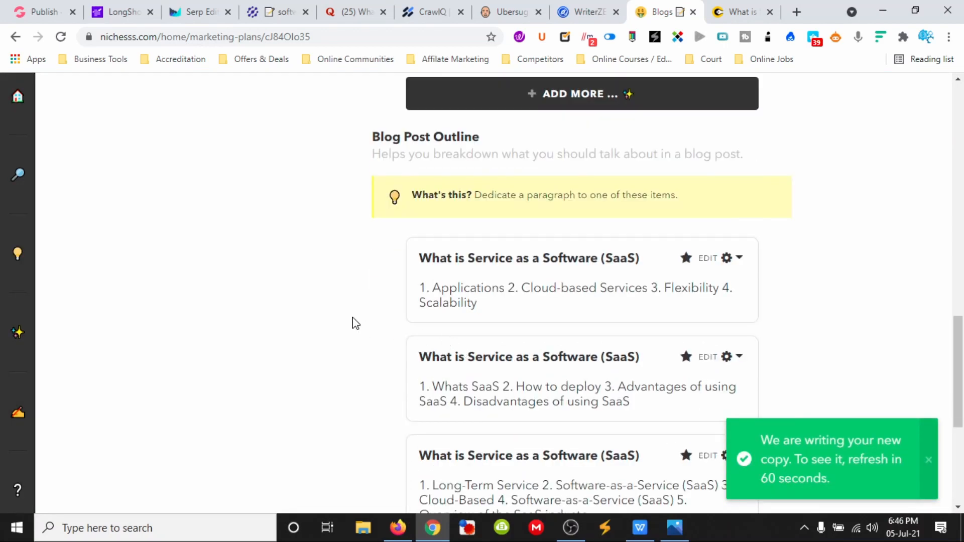
scroll(356, 323, "up", 4)
scroll(356, 323, "down", 10)
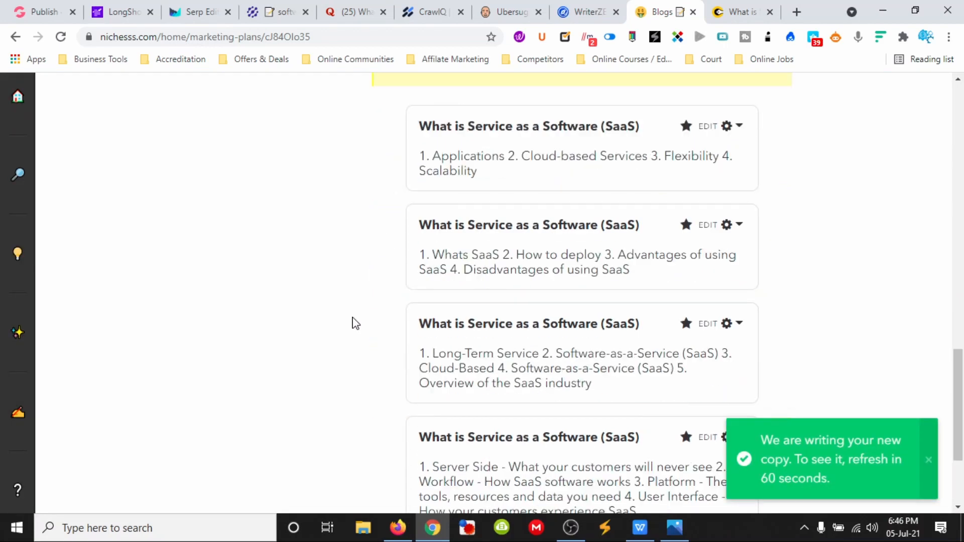
scroll(356, 323, "up", 15)
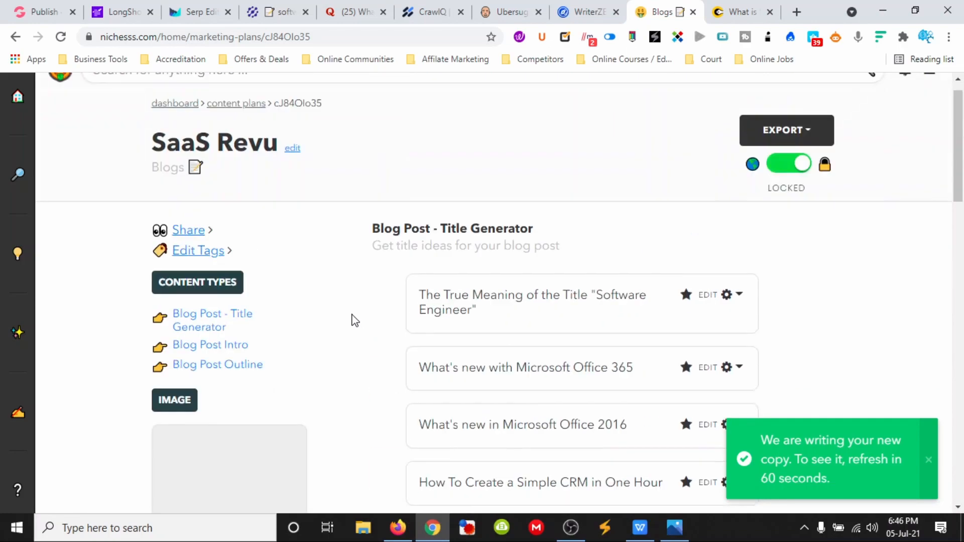
scroll(355, 319, "down", 7)
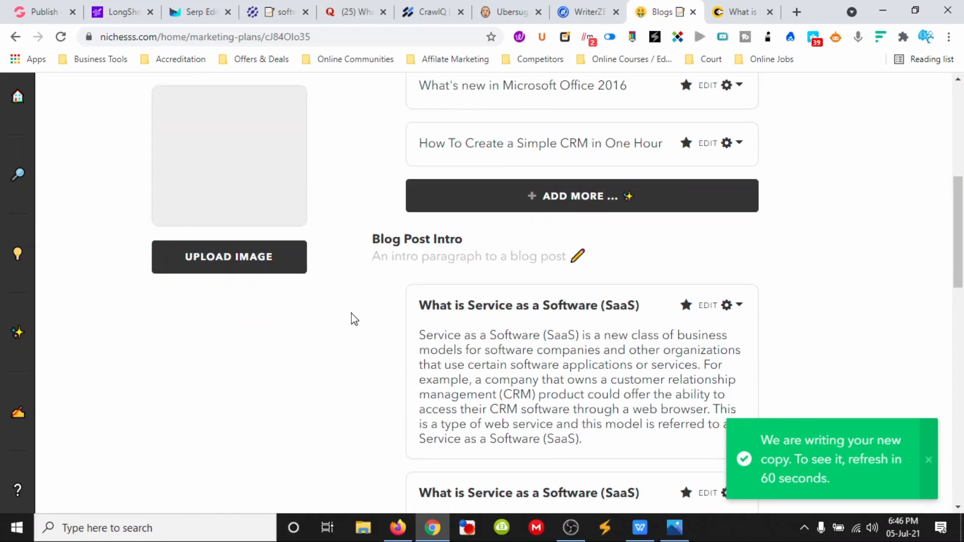
scroll(355, 319, "down", 7)
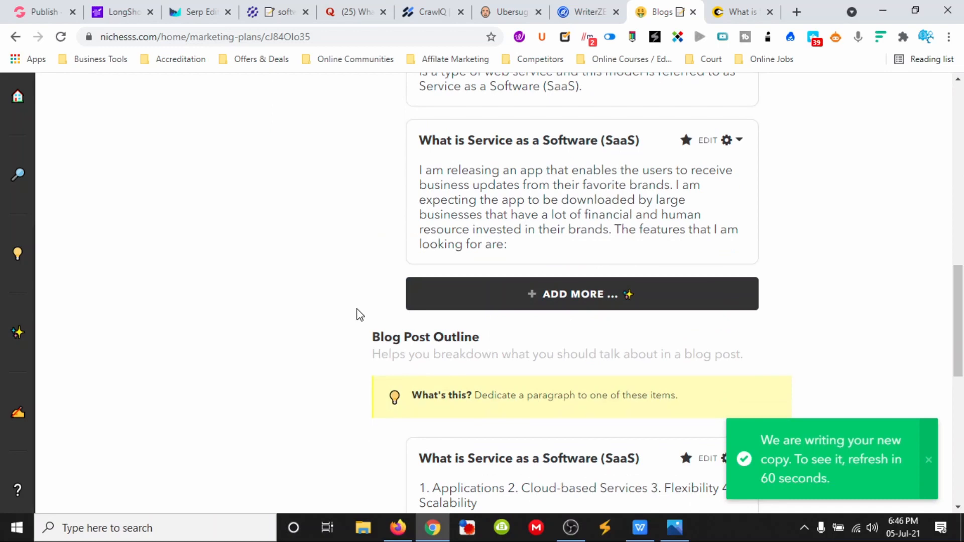
scroll(515, 150, "up", 3)
scroll(529, 162, "up", 3)
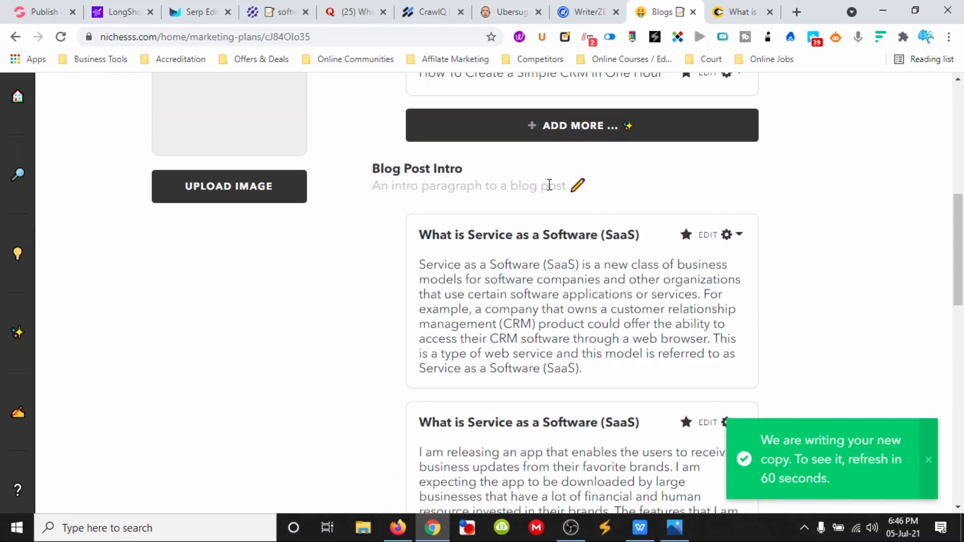
scroll(720, 333, "down", 4)
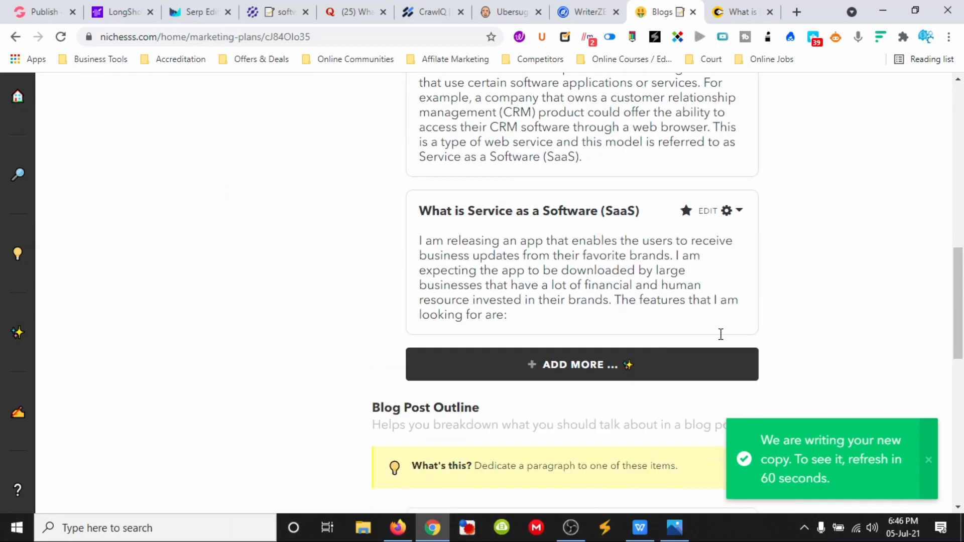
Step: Reload the plan and copy the "Whats SaaS" intro that describes a single "desktop" for the entire business
left_click(60, 37)
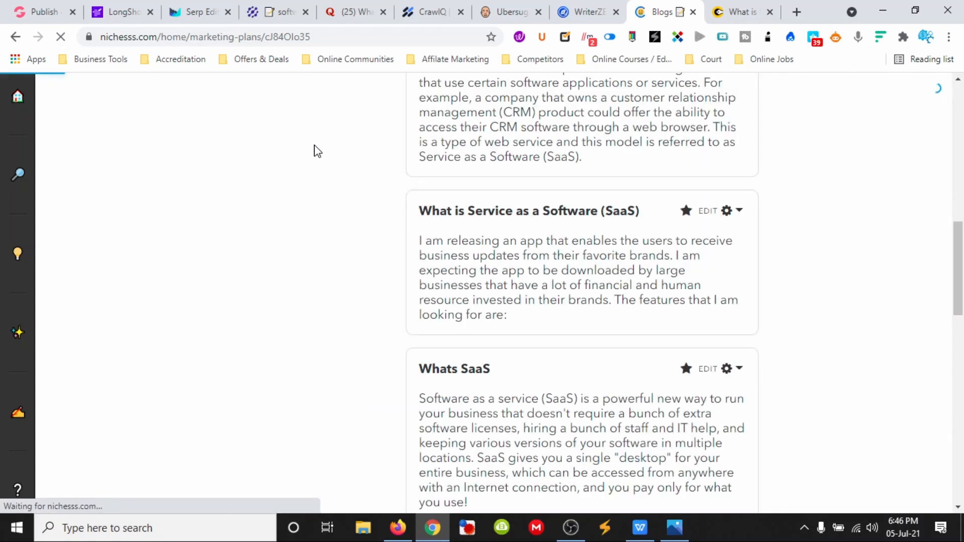
scroll(377, 265, "down", 4)
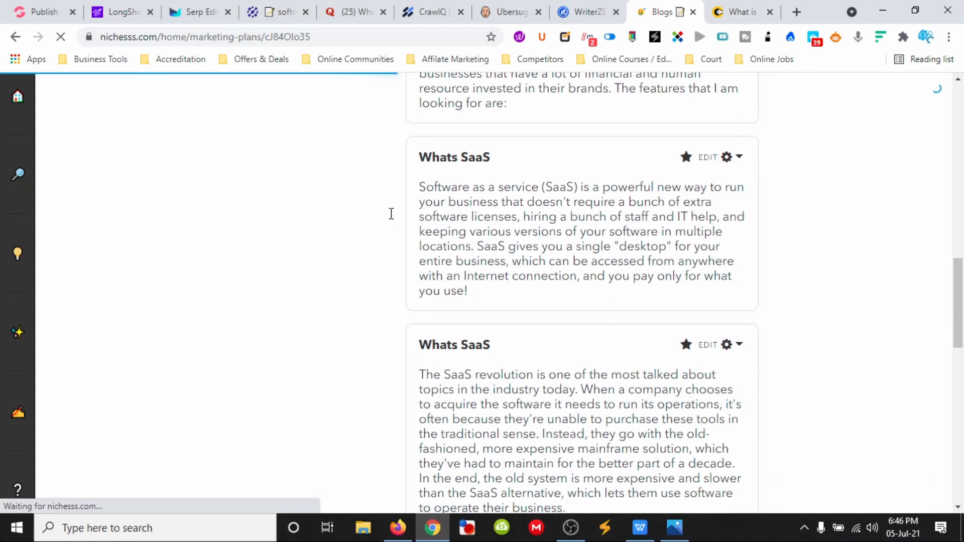
left_click(739, 159)
left_click(680, 203)
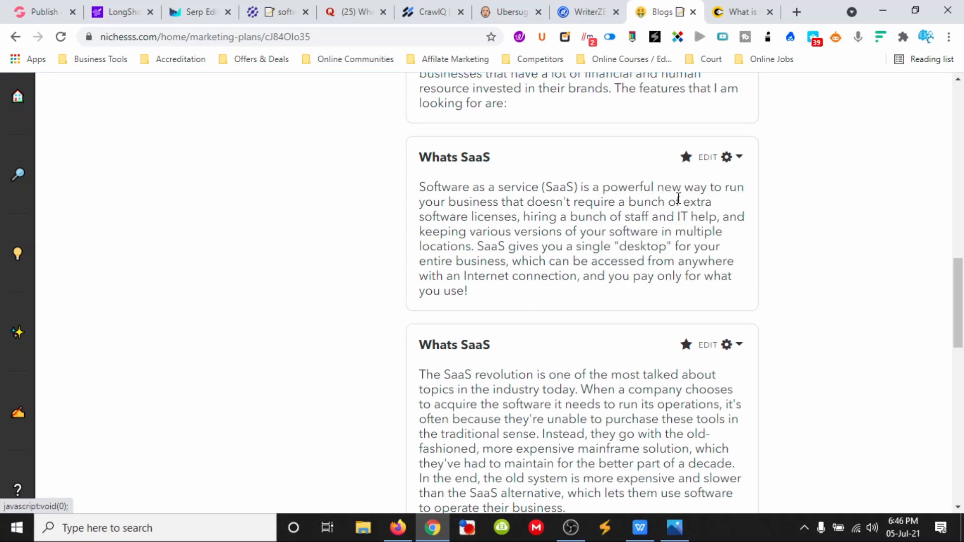
Step: Paste the copied intro below "1. Whats SaaS" in the NeuralText document and add blank space under "2. How to deploy"
left_click(280, 12)
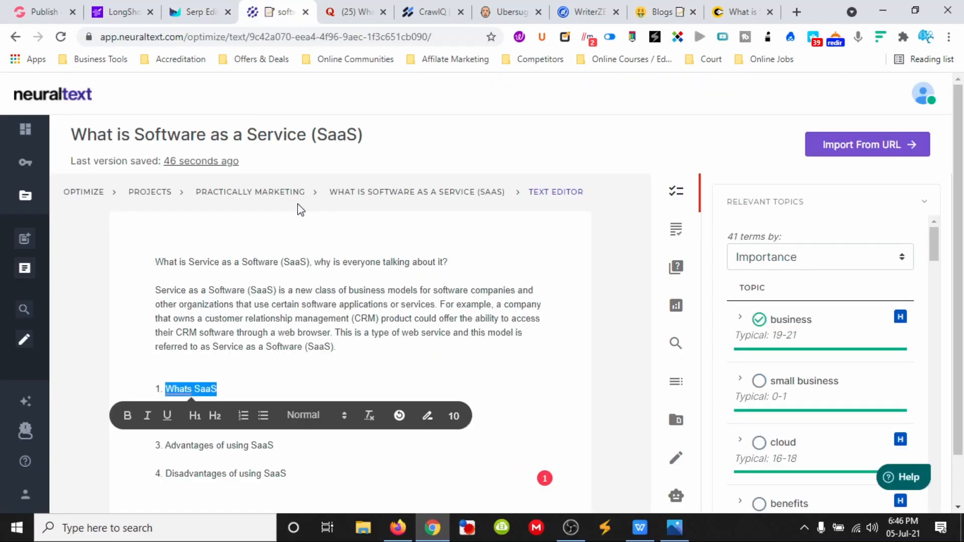
left_click(264, 371)
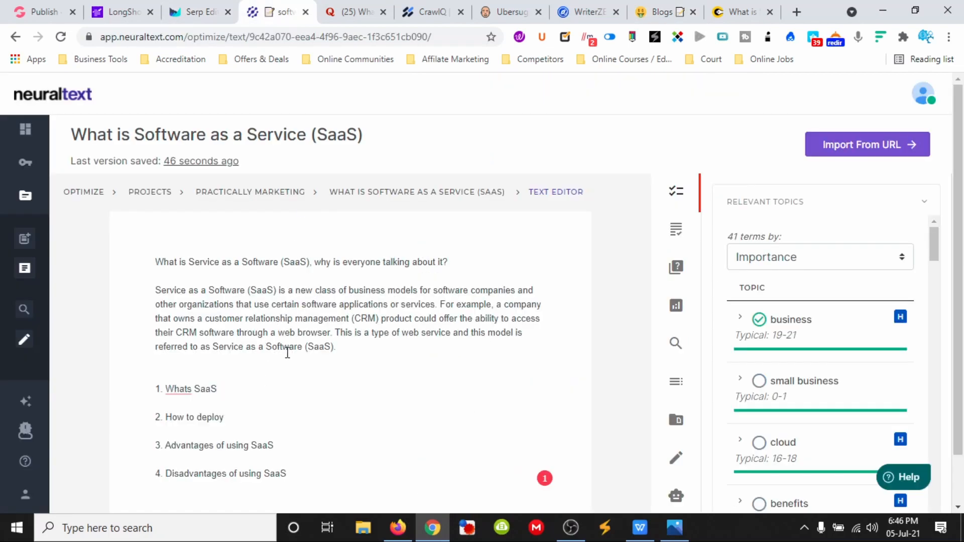
key("Return")
key("Return")
key("ctrl+v")
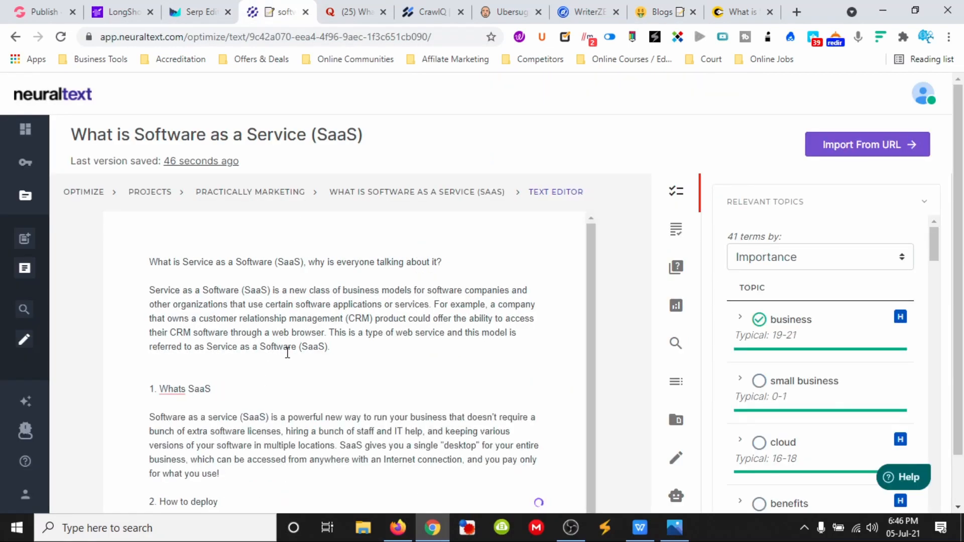
scroll(287, 353, "down", 1)
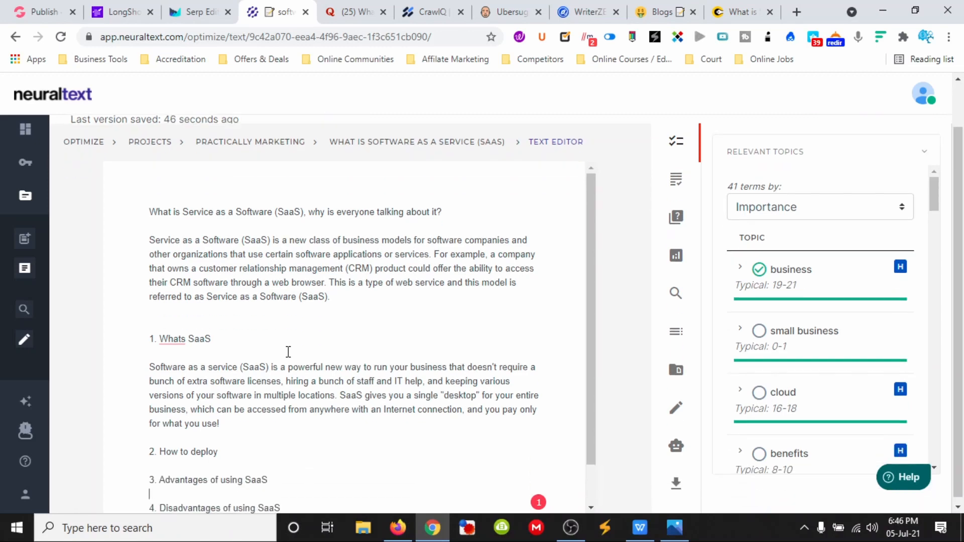
key("Return")
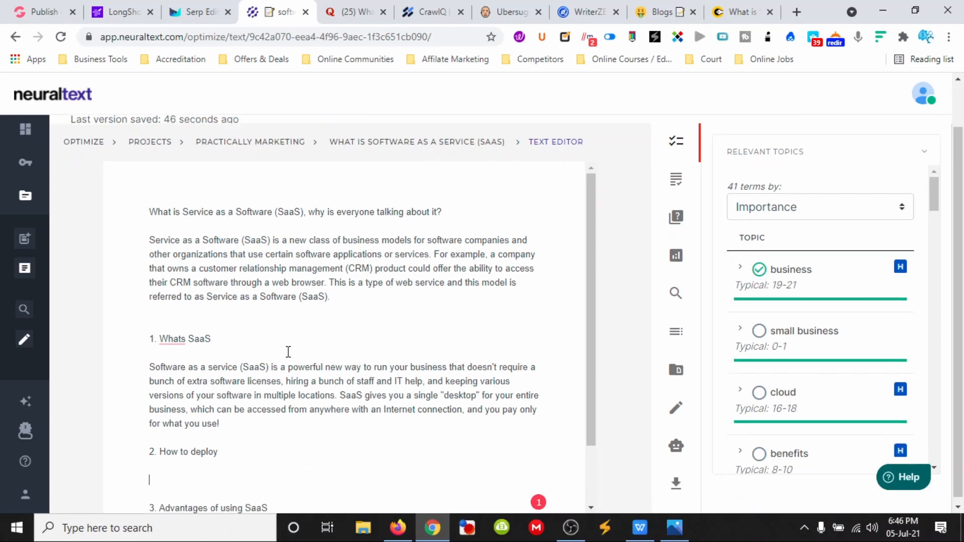
Step: Check the plan's intros in Nichesss, and select the "How to deploy" heading text in the NeuralText document
left_click(662, 15)
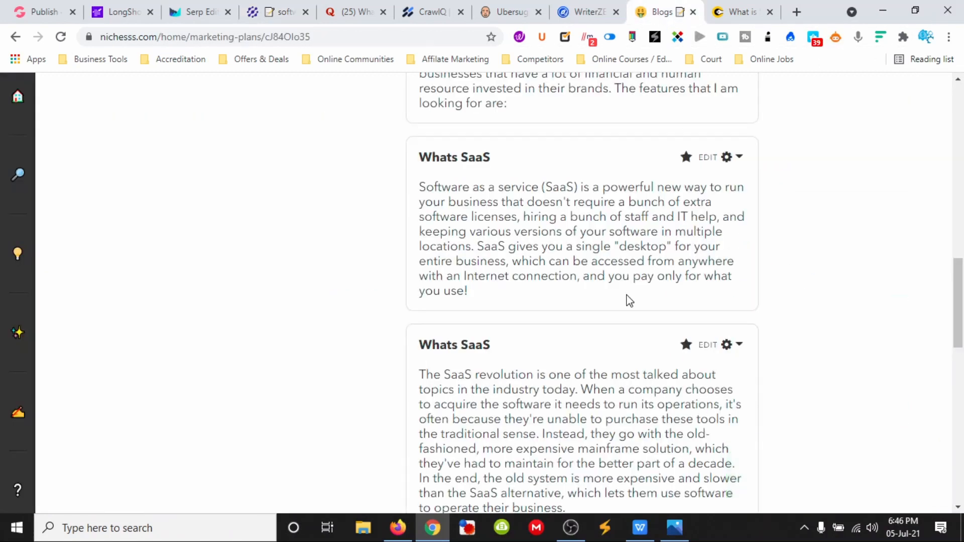
scroll(552, 317, "down", 4)
scroll(450, 338, "down", 3)
scroll(450, 338, "up", 7)
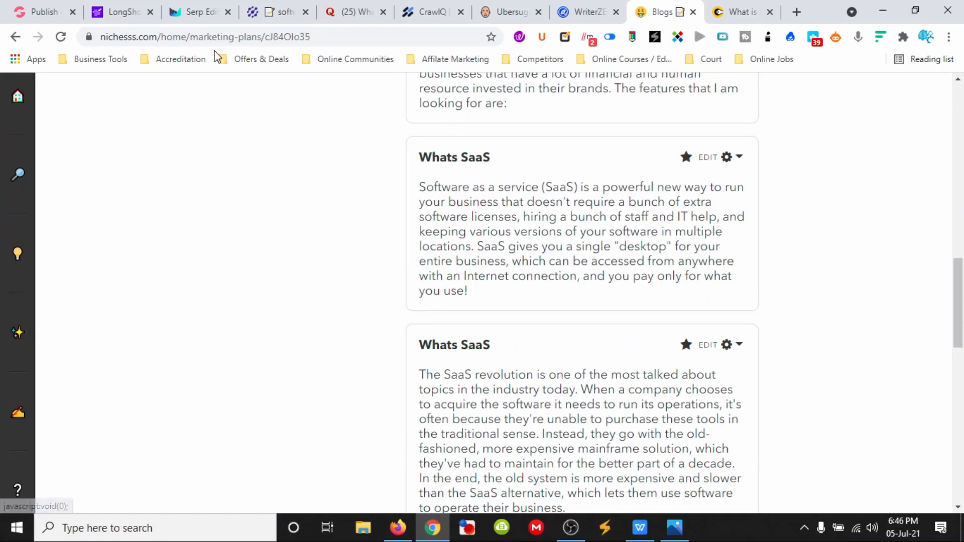
left_click(263, 11)
scroll(217, 385, "down", 2)
left_click_drag(223, 380, 159, 379)
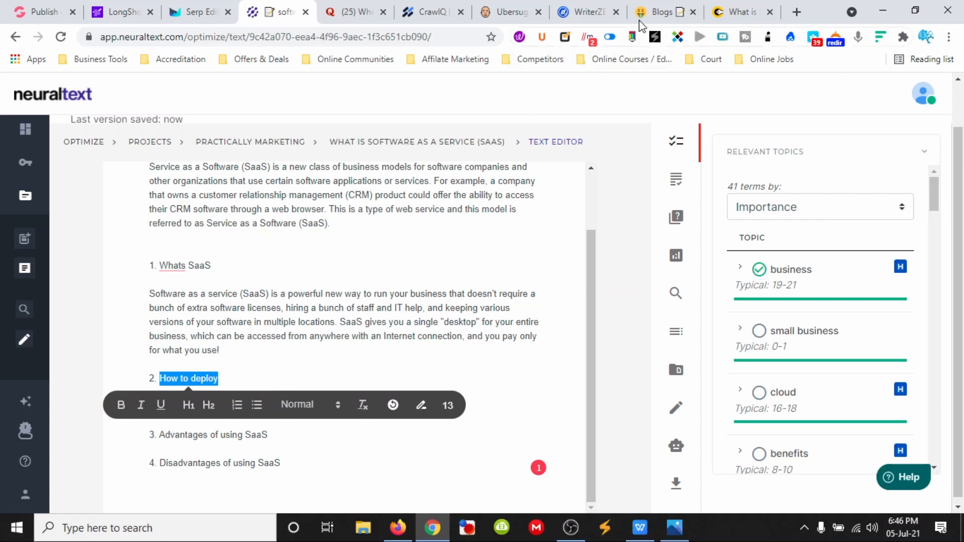
Step: Return to the Nichesss SaaS Revu plan and start another set of suggestions with the Blog Post Intro copy type
left_click(585, 12)
left_click(653, 12)
scroll(477, 247, "up", 1)
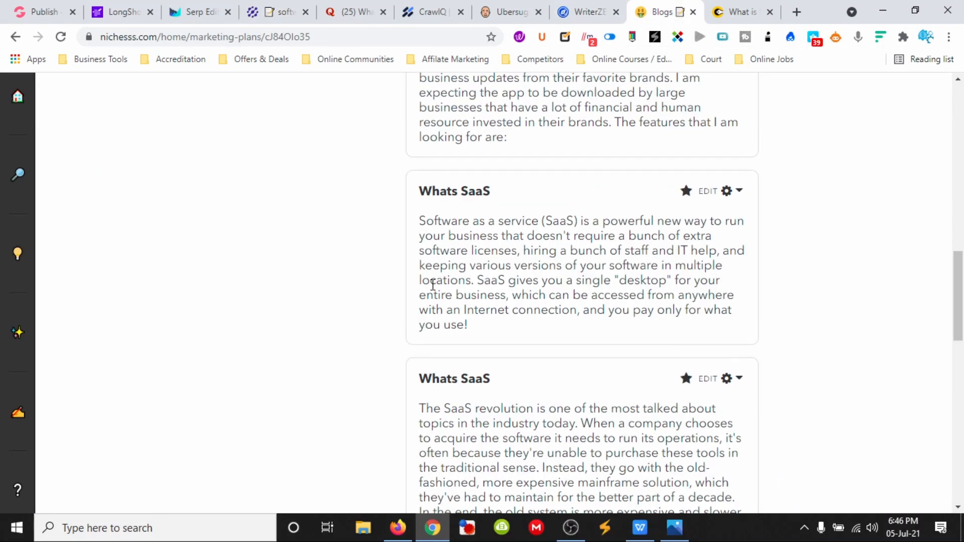
scroll(433, 282, "down", 6)
left_click(566, 280)
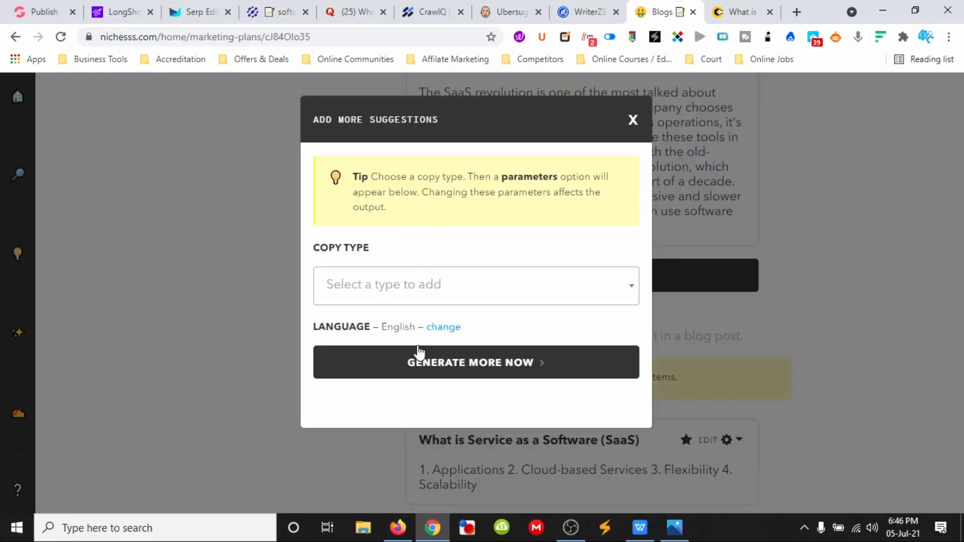
left_click(419, 282)
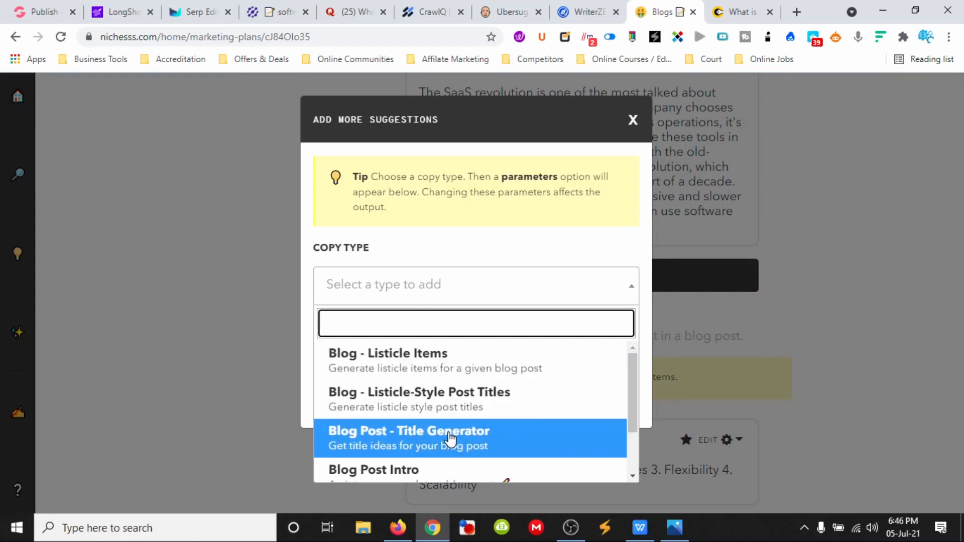
left_click(429, 468)
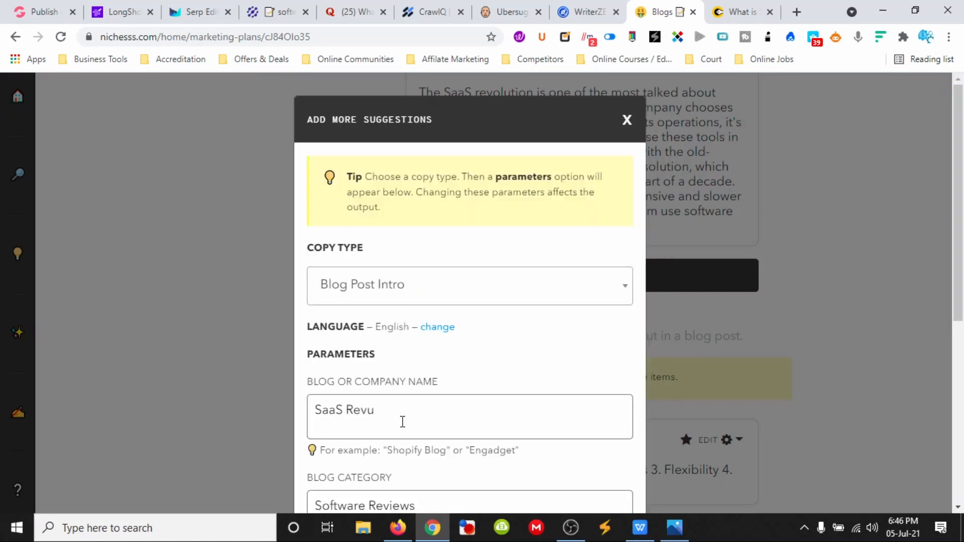
Step: Replace the post title with the copied "How to deploy" heading and generate more Blog Post Intro suggestions
scroll(402, 421, "down", 5)
left_click_drag(394, 383, 284, 379)
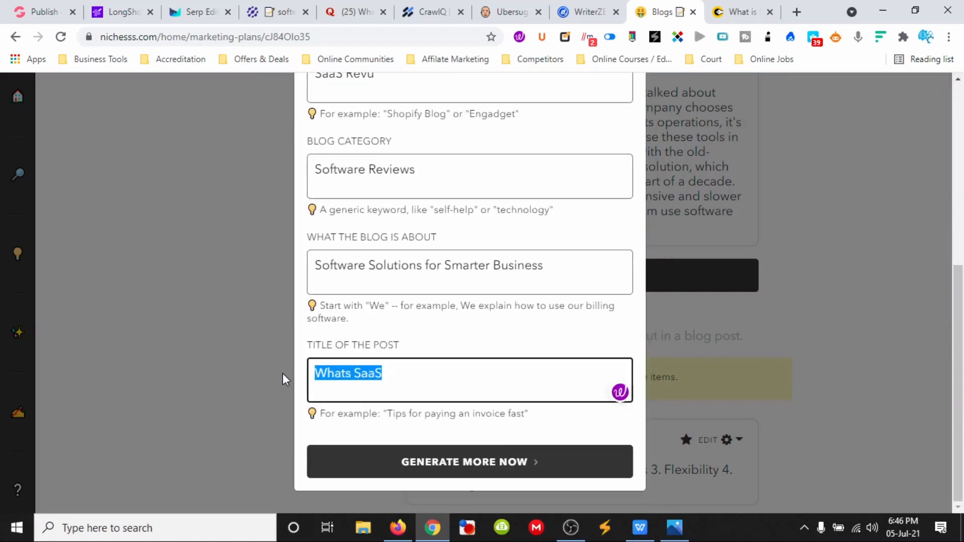
key("ctrl+v")
left_click(437, 463)
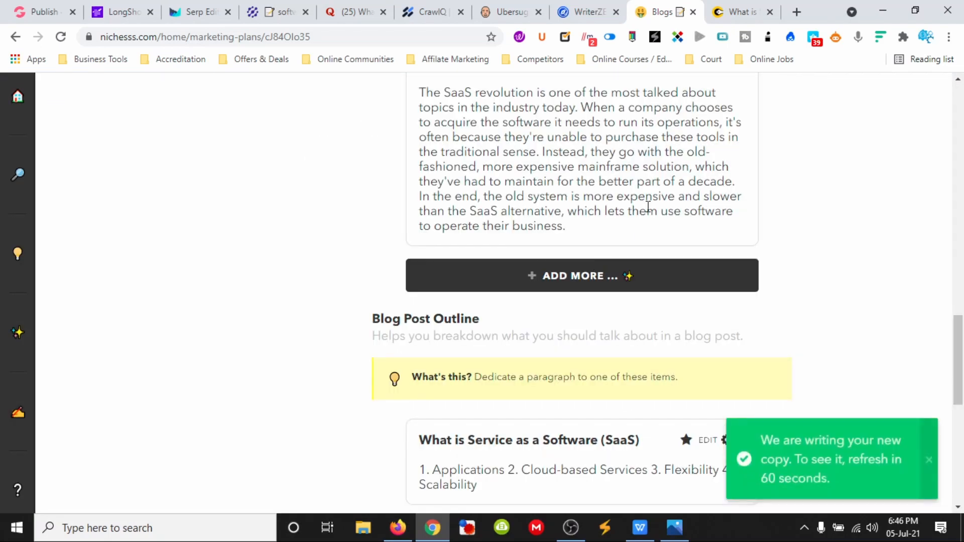
Step: Switch to the ClosersCopy document and paste "How to deploy" on a new line below the last paragraph
left_click(744, 14)
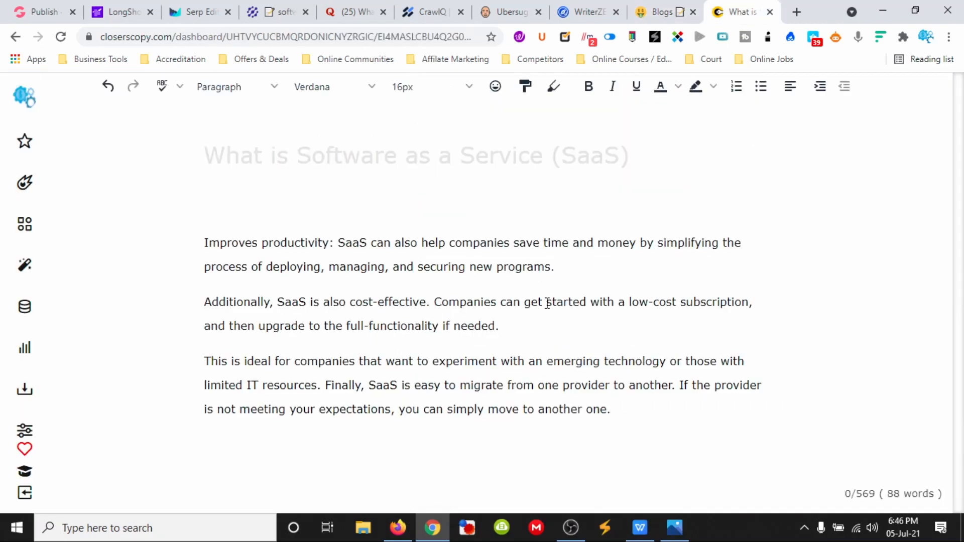
key("Return")
key("Return")
key("ctrl+v")
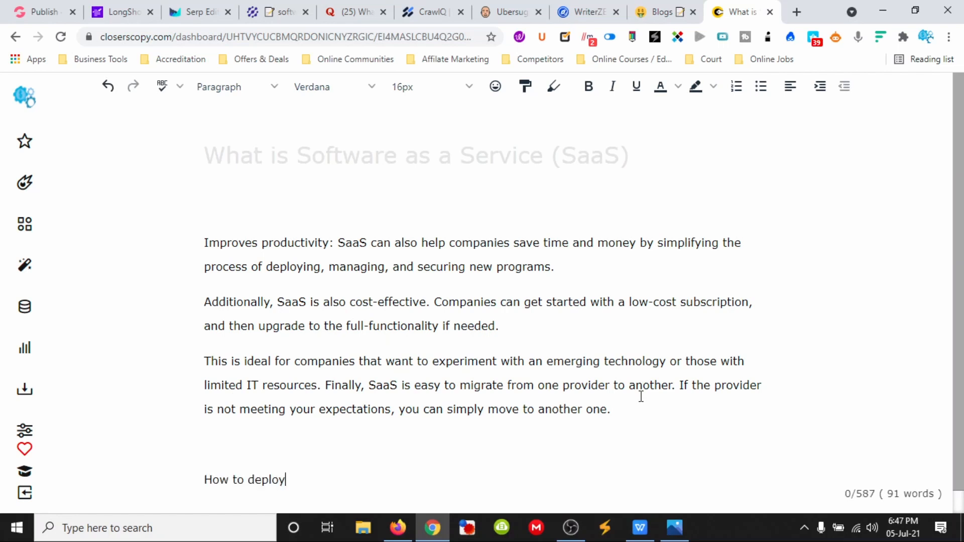
Step: Expand the "How to deploy" line into AI-written text with the Expand command
key("shift+Left")
key("shift+Left")
key("shift+Left")
key("shift+Left")
key("shift+Left")
key("shift+Left")
key("shift+Left")
key("shift+Left")
key("shift+Left")
key("shift+Left")
key("shift+Left")
key("shift+Left")
key("shift+Left")
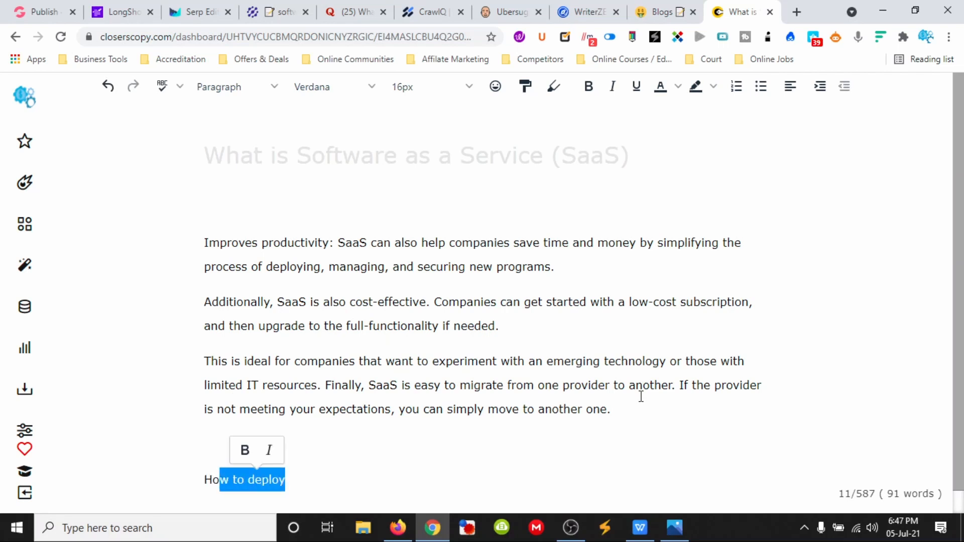
right_click(266, 479)
left_click(316, 235)
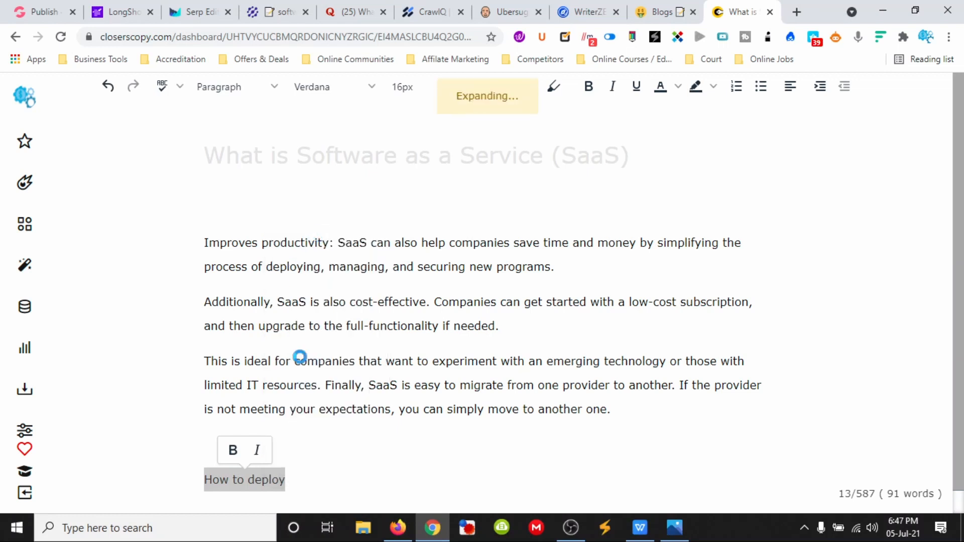
scroll(380, 439, "down", 1)
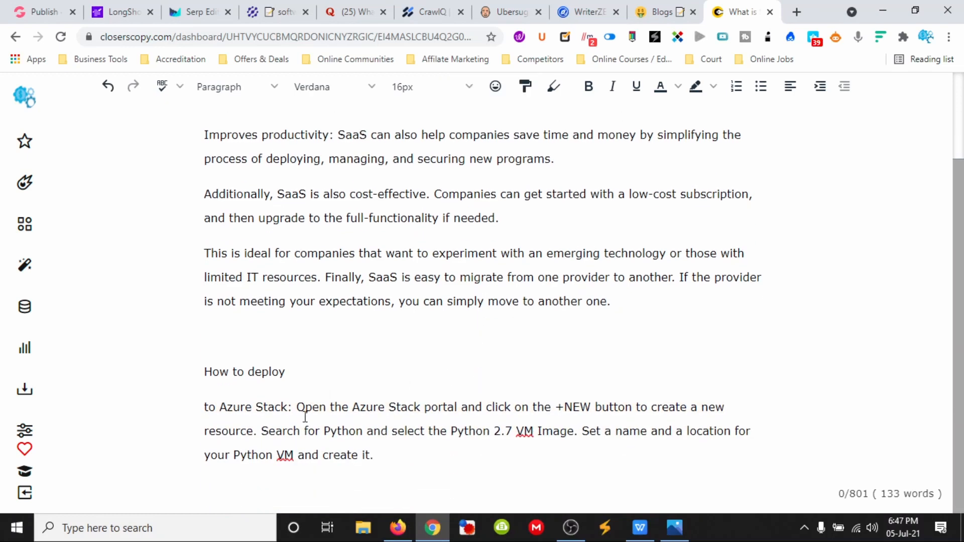
right_click(350, 429)
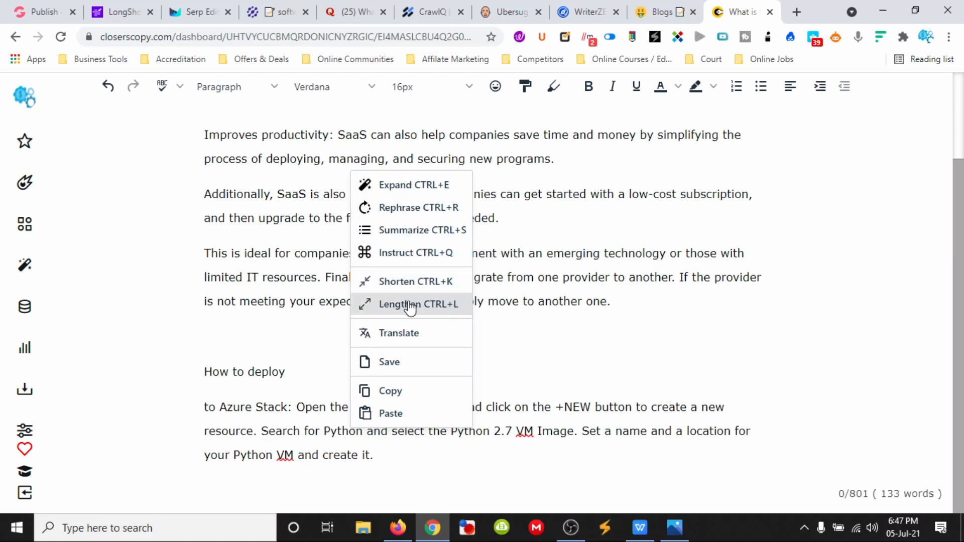
left_click(425, 481)
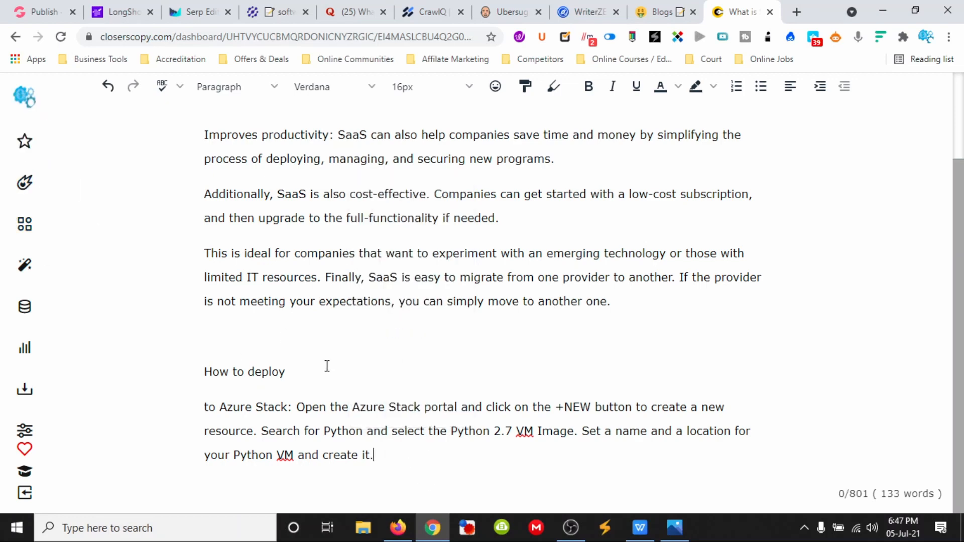
Step: Open the Longform writer with its content brief and select the three SaaS paragraphs above "How to deploy"
scroll(388, 452, "up", 2)
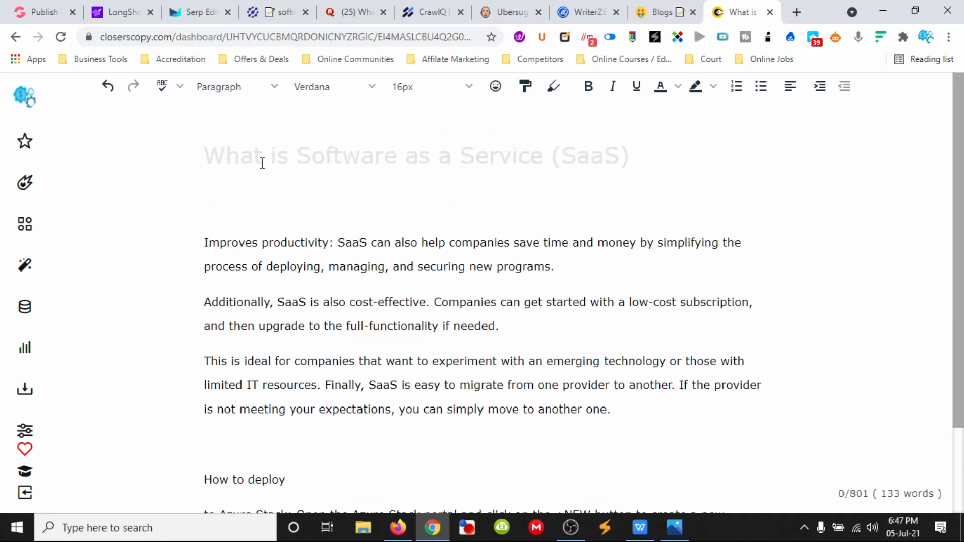
left_click(24, 183)
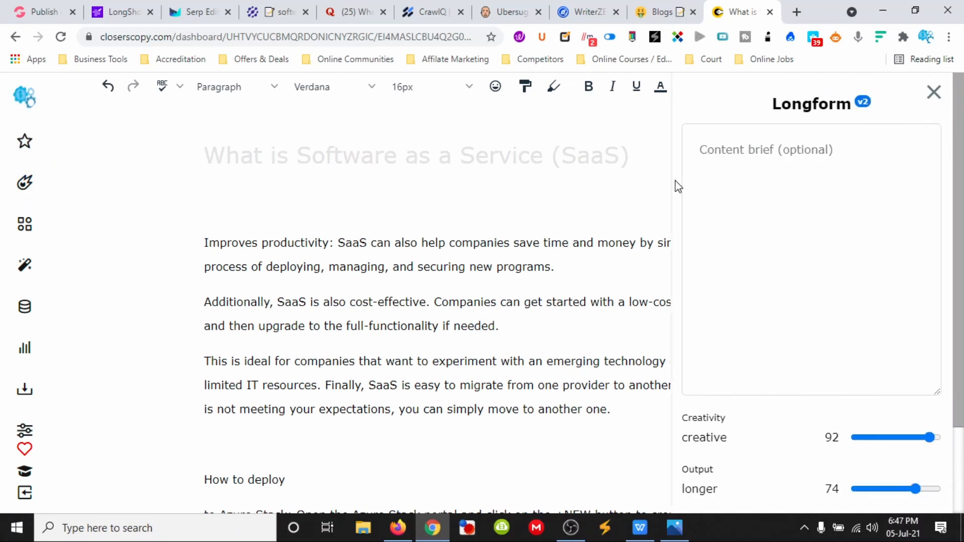
left_click(733, 155)
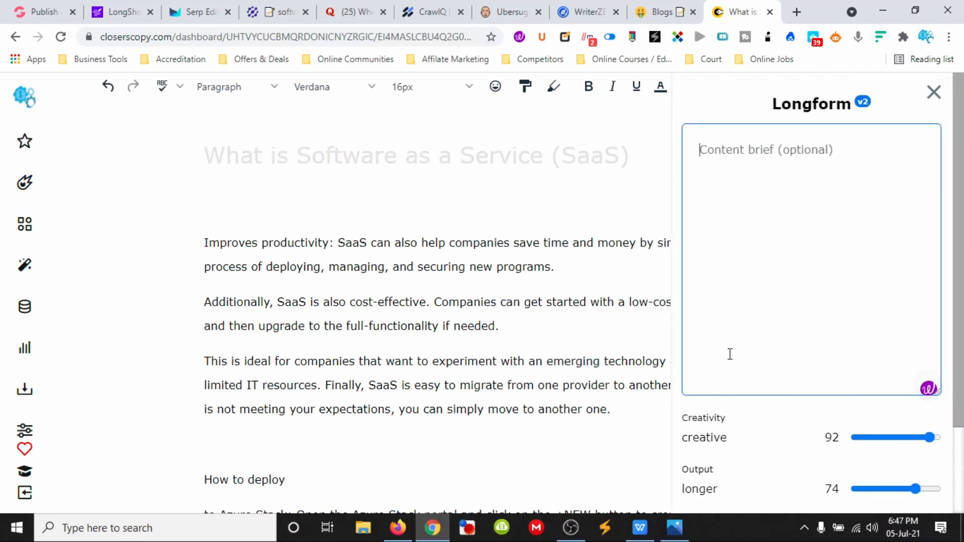
scroll(730, 354, "down", 3)
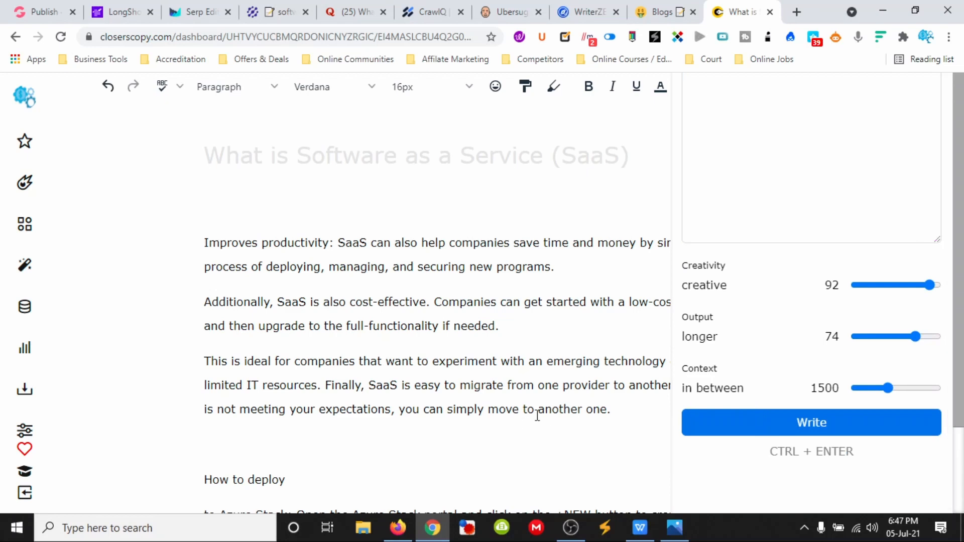
left_click_drag(611, 410, 197, 246)
scroll(773, 213, "up", 3)
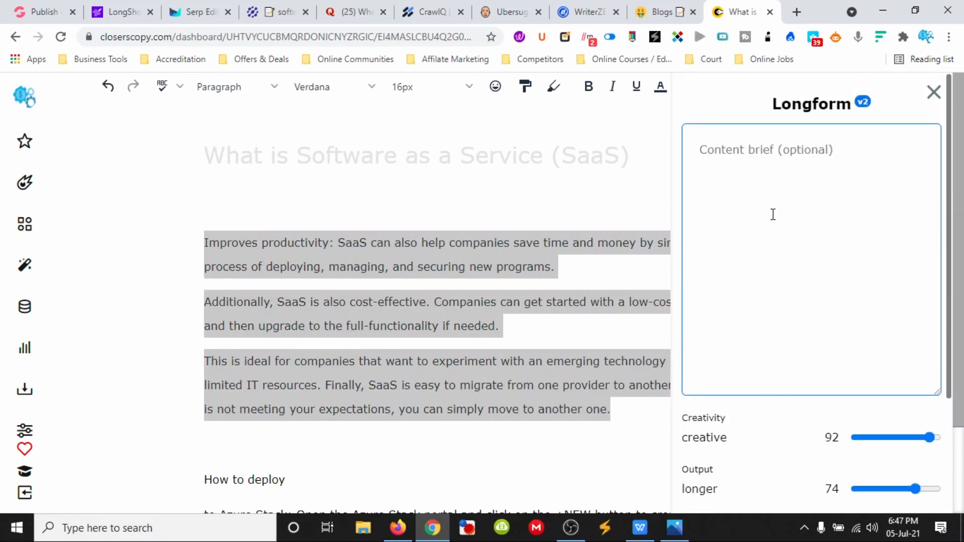
left_click(703, 149)
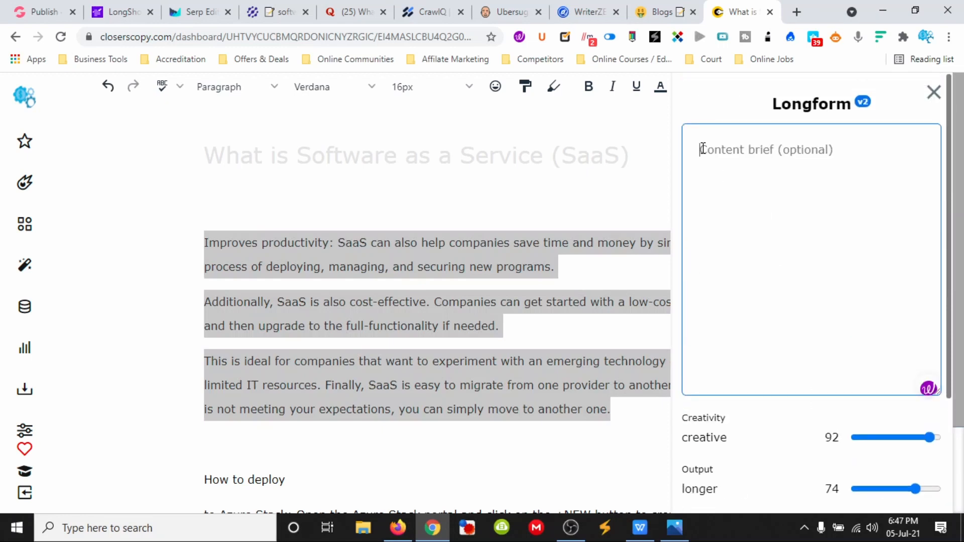
Step: Copy the entire text of the NeuralText document and paste it into the ClosersCopy Longform content brief
left_click(658, 12)
scroll(579, 173, "up", 3)
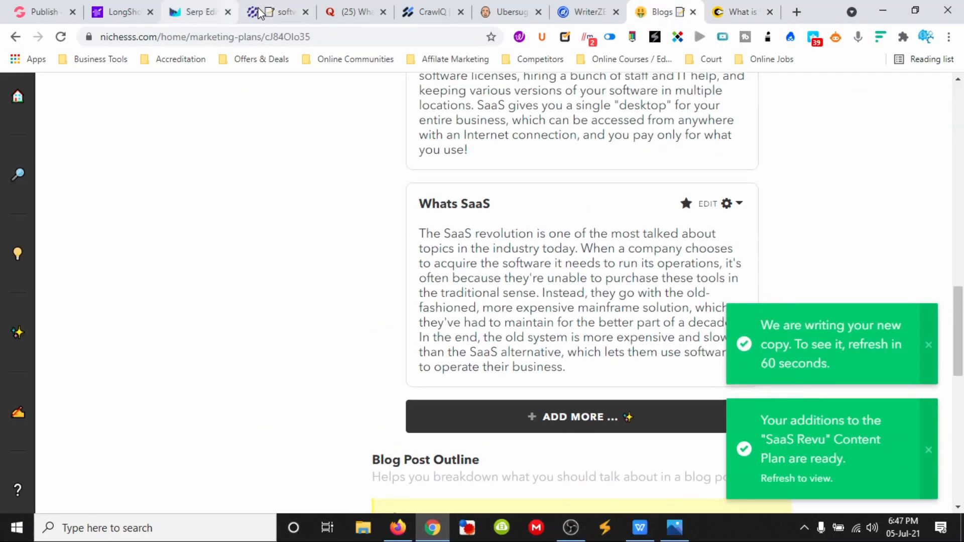
left_click(281, 11)
scroll(274, 305, "down", 1)
left_click(288, 440)
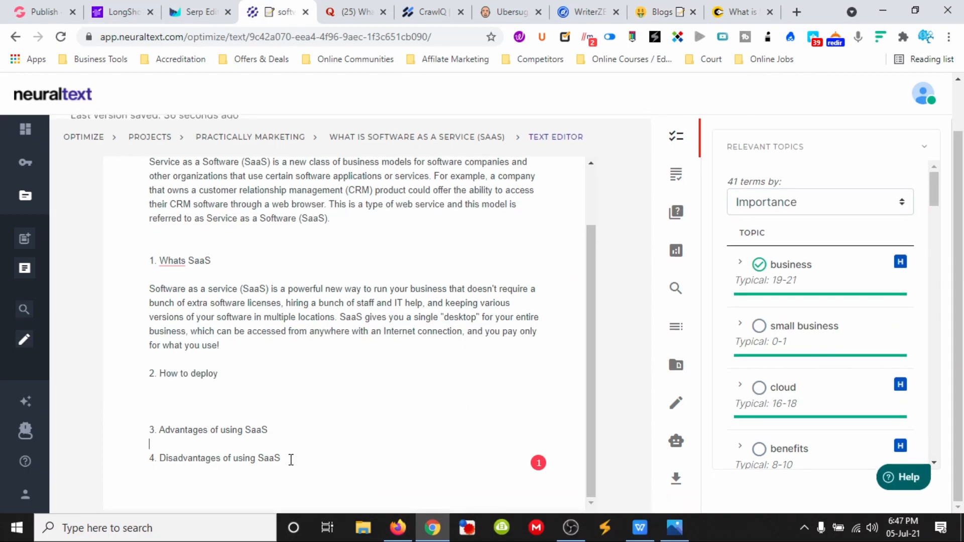
left_click_drag(290, 458, 141, 162)
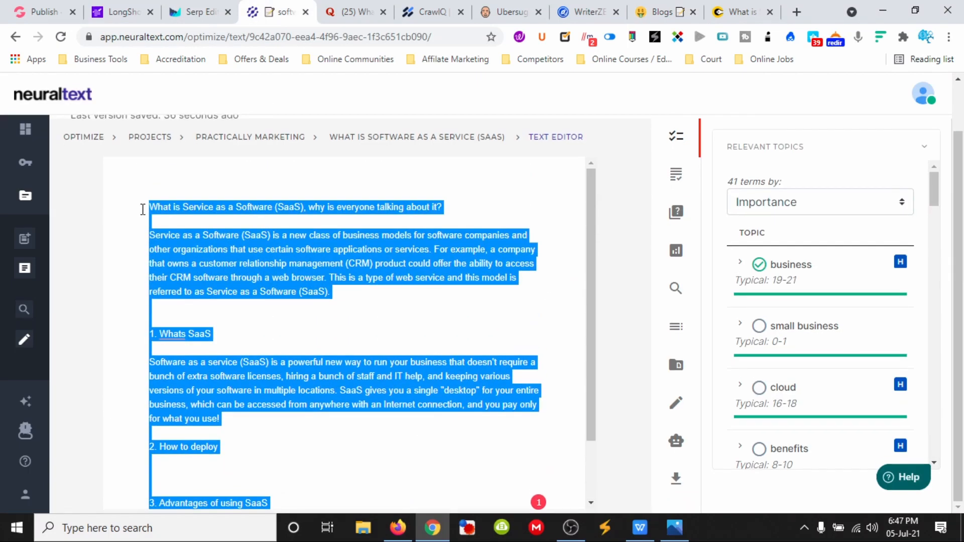
left_click(231, 312)
scroll(266, 453, "down", 1)
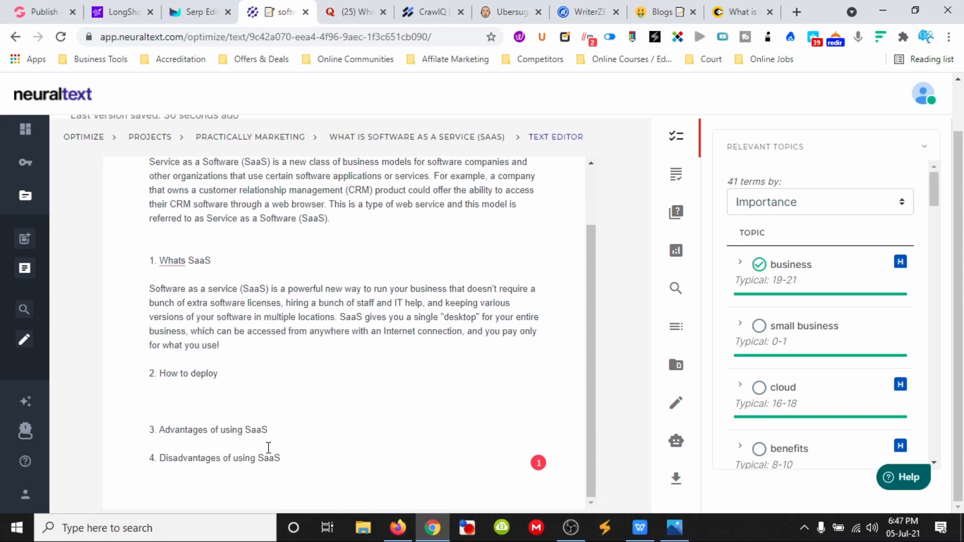
key("ctrl+a")
right_click(233, 304)
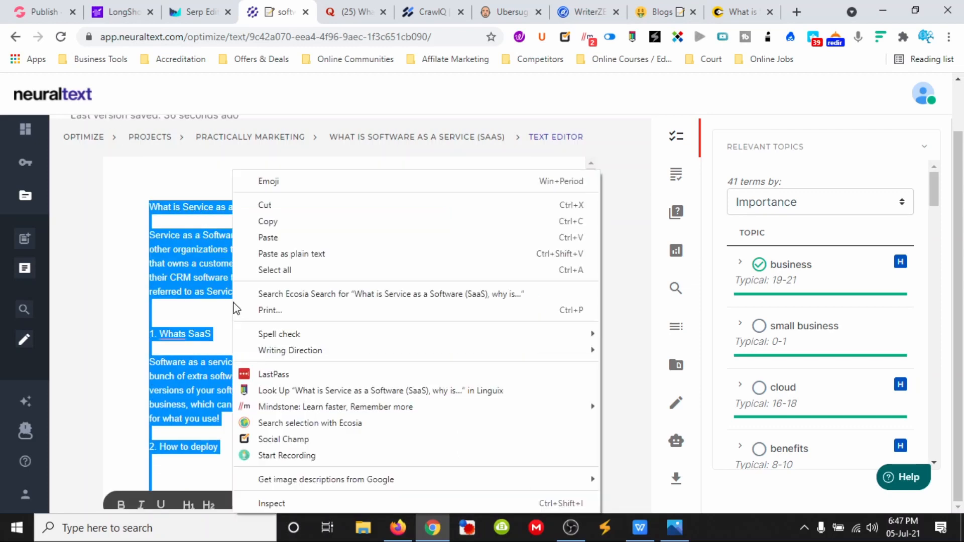
left_click(281, 221)
left_click(723, 13)
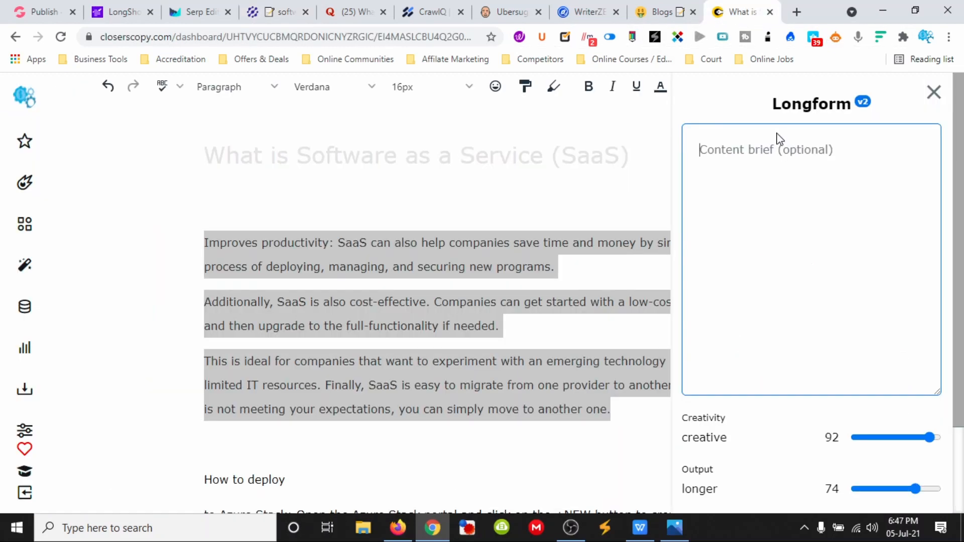
key("ctrl+v")
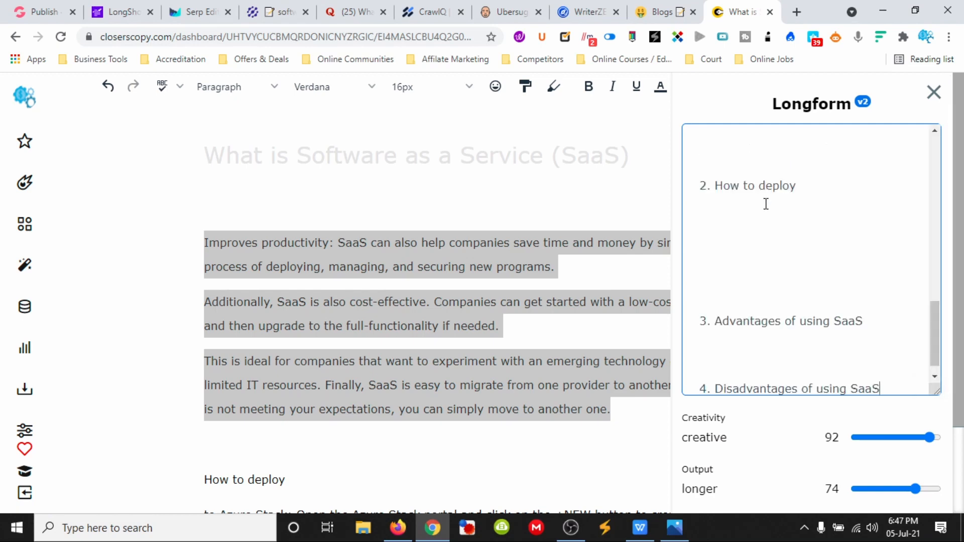
Step: Remove the extra blank lines around the "How to deploy", "Advantages of using SaaS" and "Disadvantages of using SaaS" headings in the content brief
left_click(765, 225)
key("Delete")
key("Delete")
key("Delete")
key("Delete")
key("Delete")
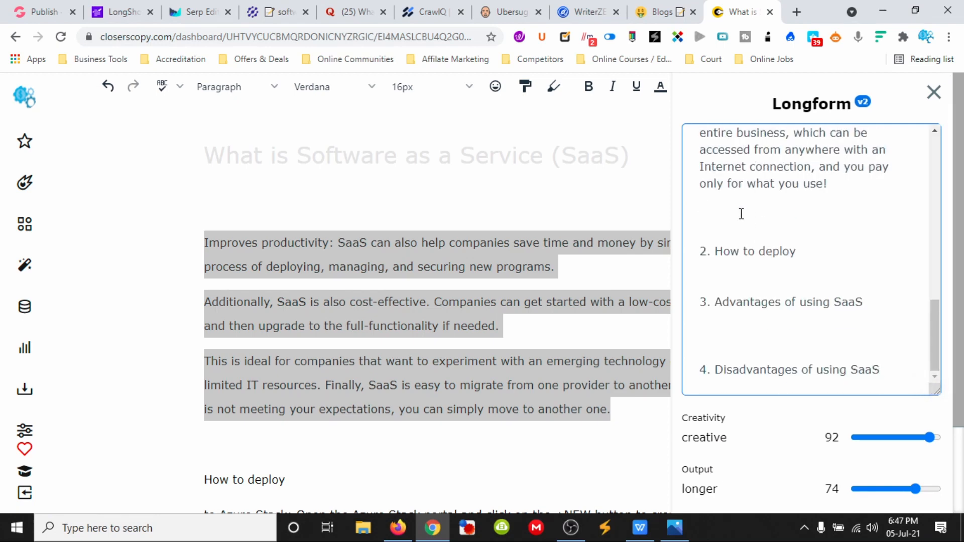
left_click(739, 212)
key("Delete")
key("Delete")
left_click(705, 265)
key("Delete")
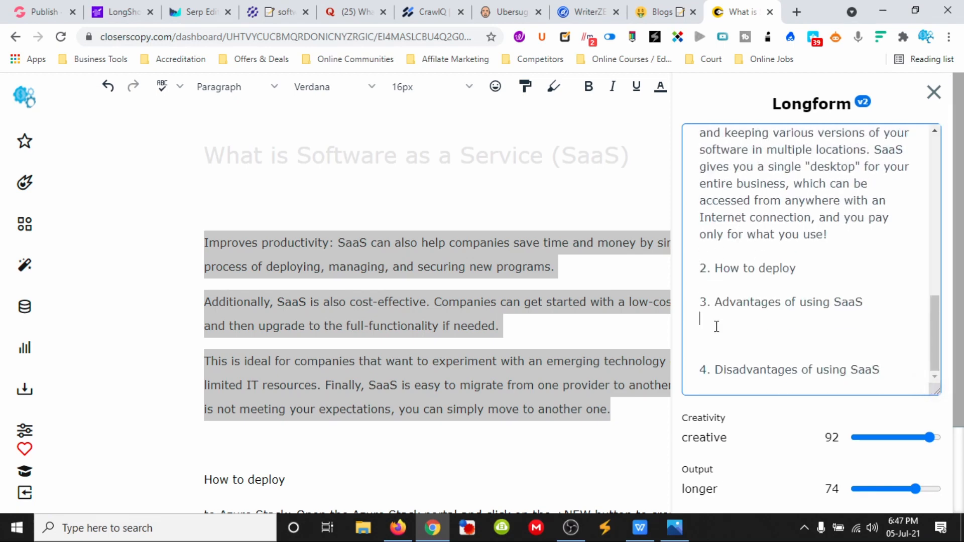
Step: Remove the extra blank lines above the "1. Whats SaaS" heading in the content brief
scroll(716, 327, "up", 7)
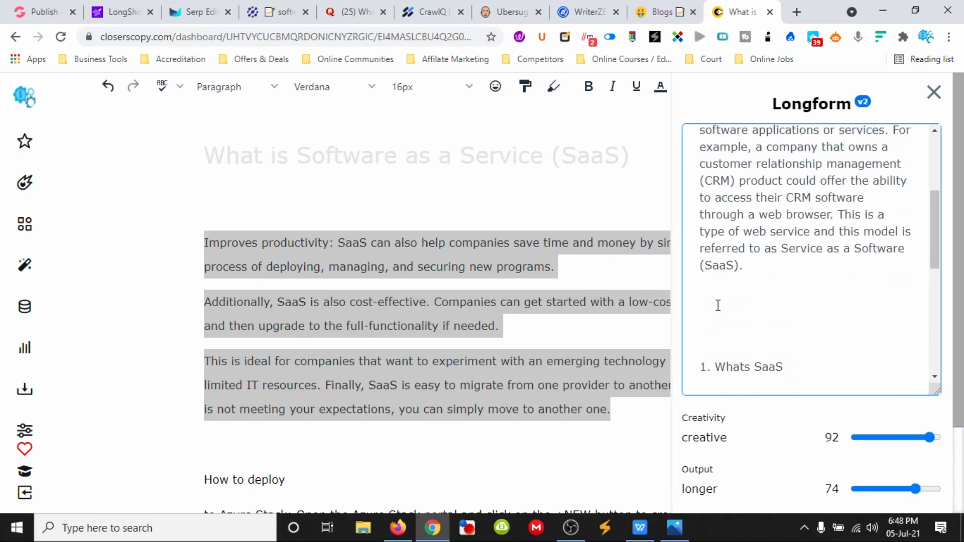
key("Delete")
key("Delete")
key("Delete")
key("Delete")
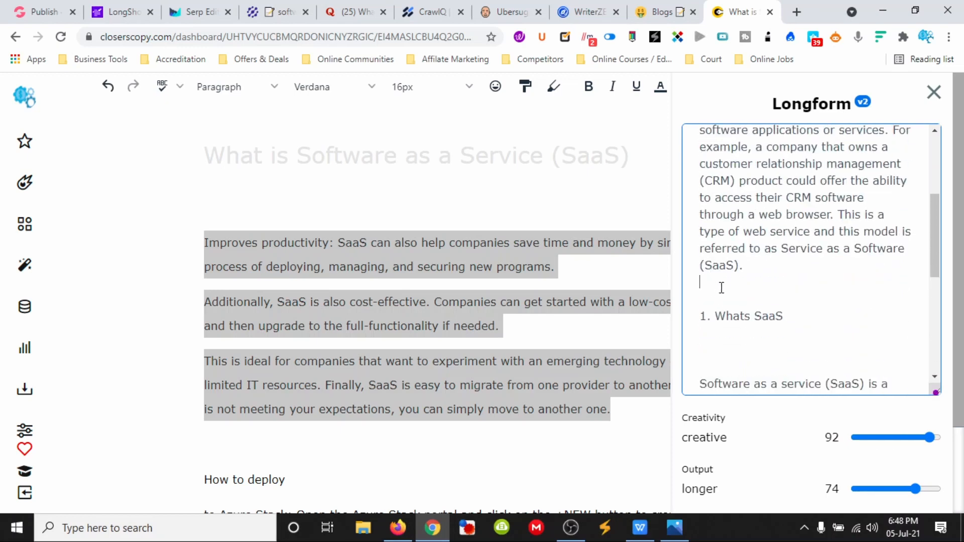
scroll(715, 325, "down", 5)
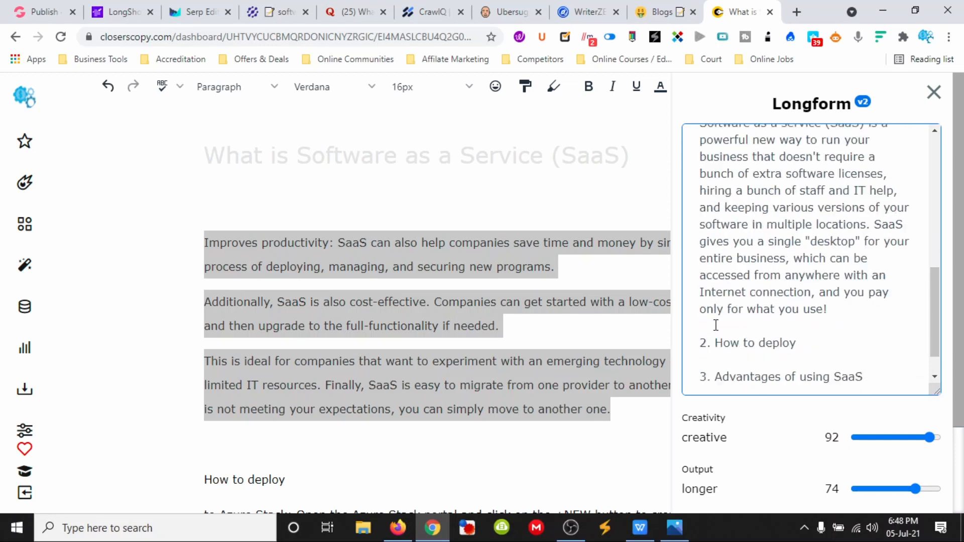
Step: Set the Longform context to 1429 and start writing the content from the brief
scroll(775, 374, "down", 3)
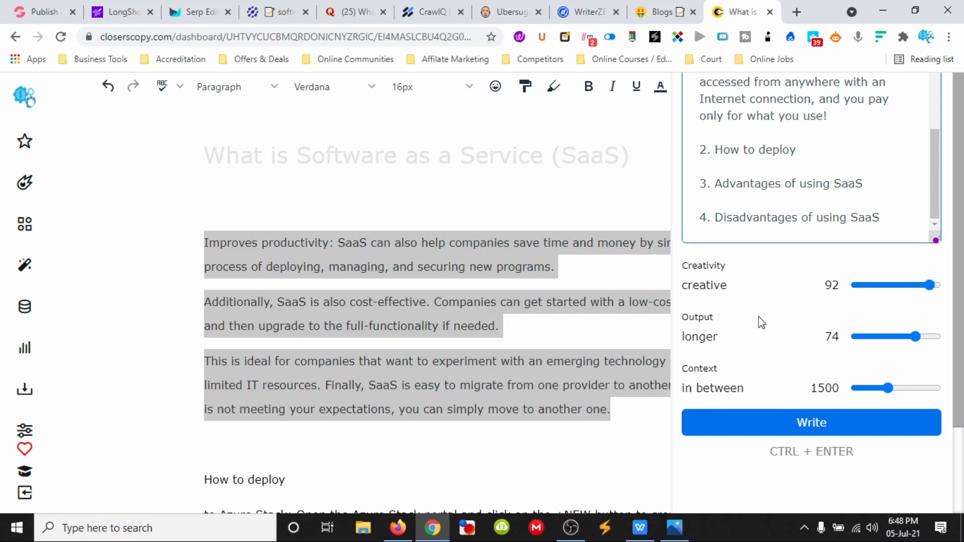
left_click_drag(887, 388, 886, 385)
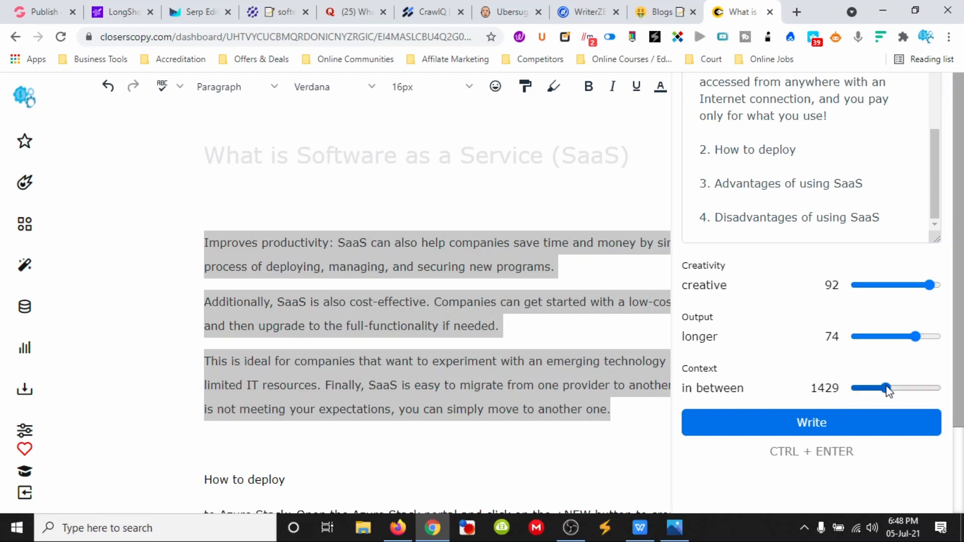
left_click(816, 422)
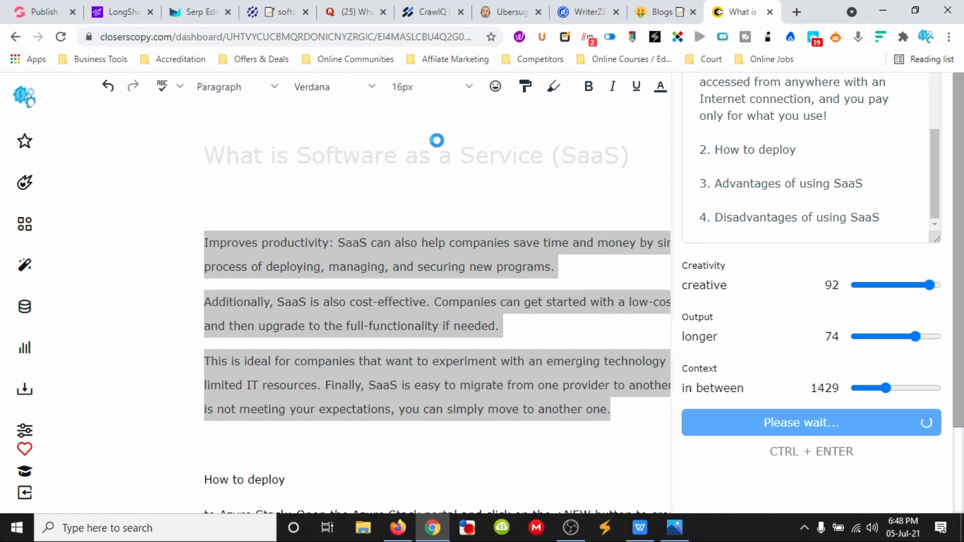
Step: Switch to CrawlQ, open the AI Content Writer and enter "What is Service as a Software (SaaS)" as the main topic of interest
left_click(433, 11)
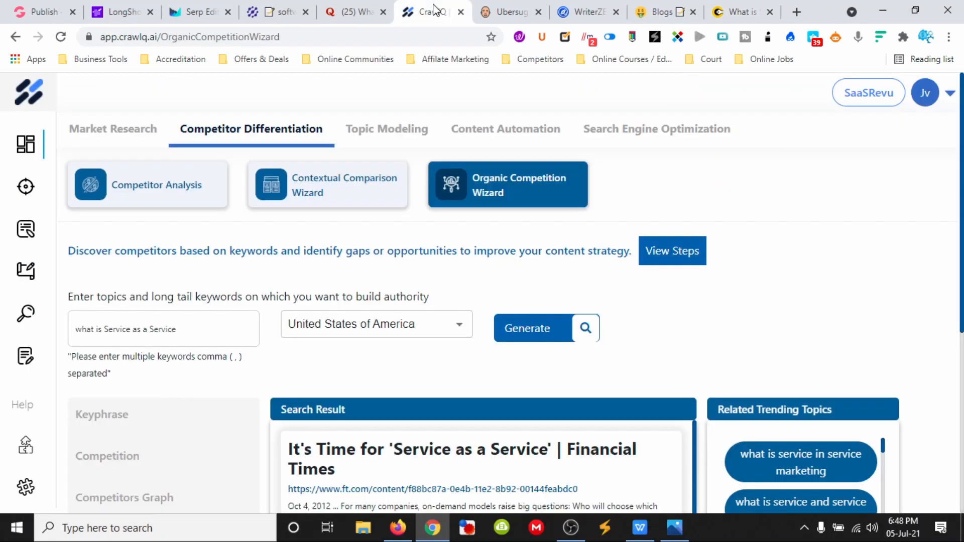
left_click(505, 135)
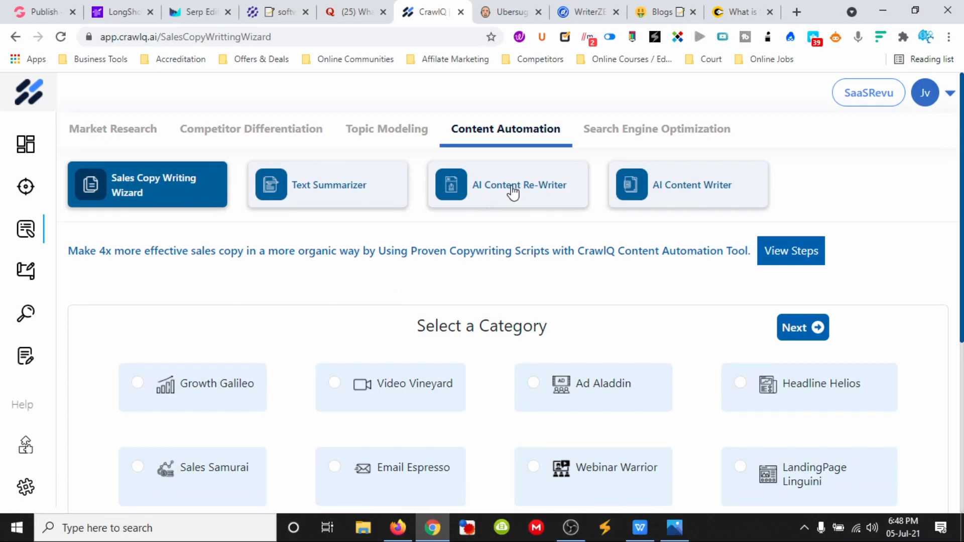
left_click(688, 185)
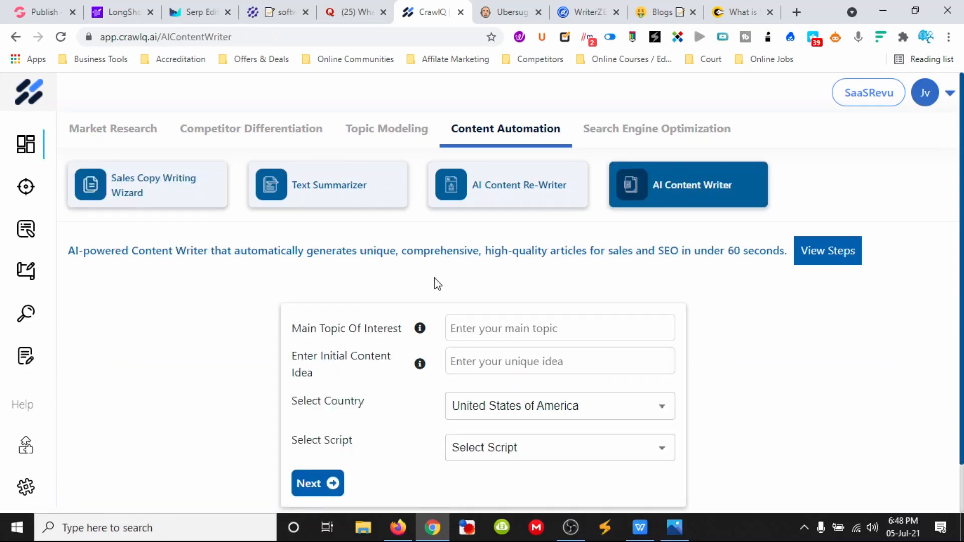
left_click(528, 327)
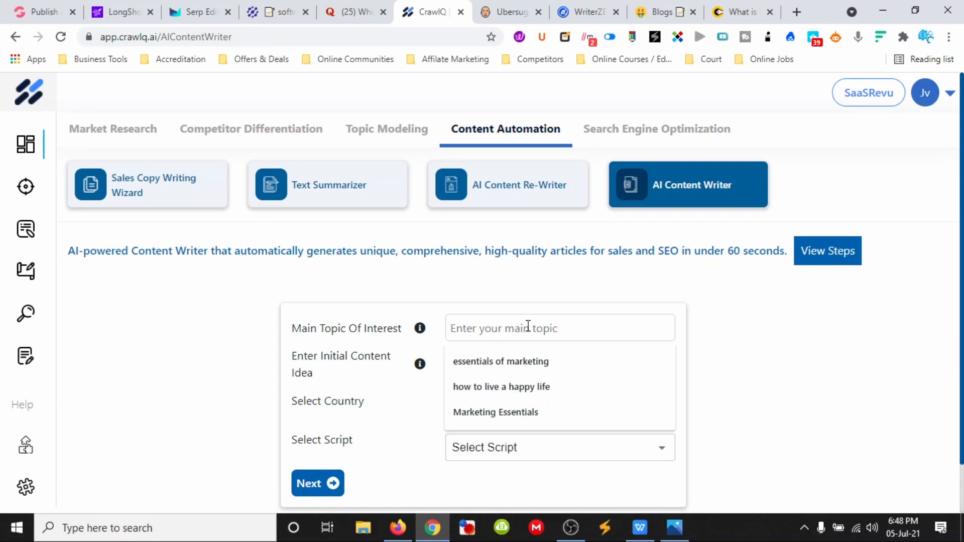
type("What is Service as ")
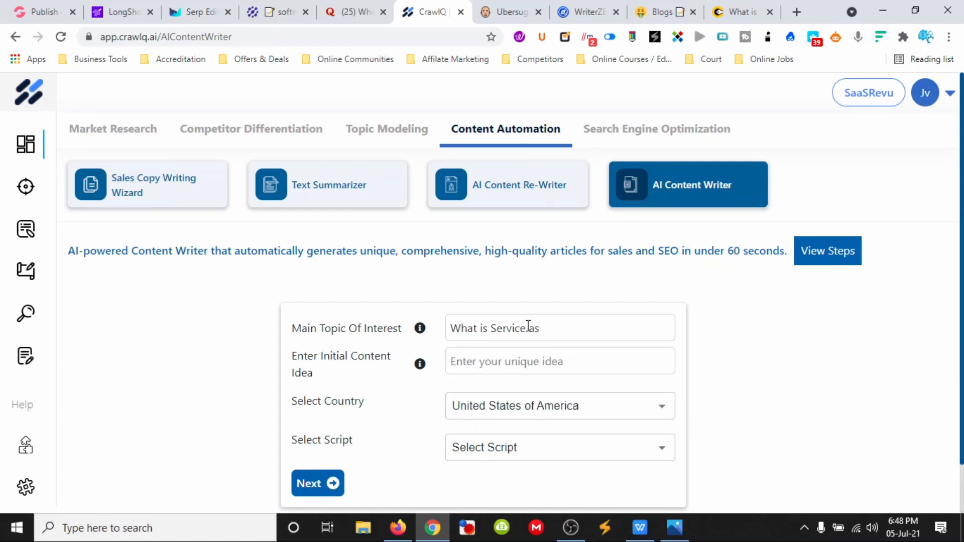
type("a Software (SaaS)")
Step: Enter "Why Service as a Software is one of the fastest growing industries" as the initial content idea
key("Tab")
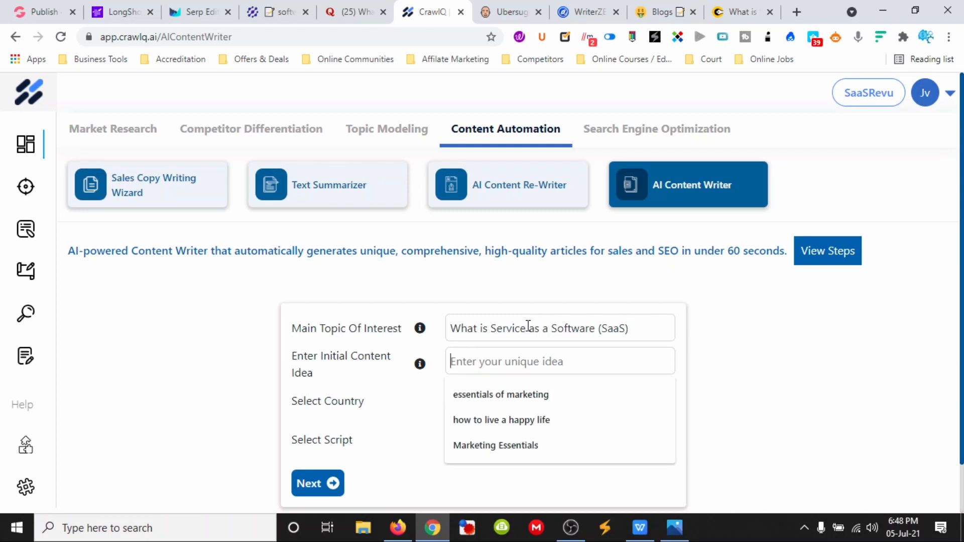
type("Why")
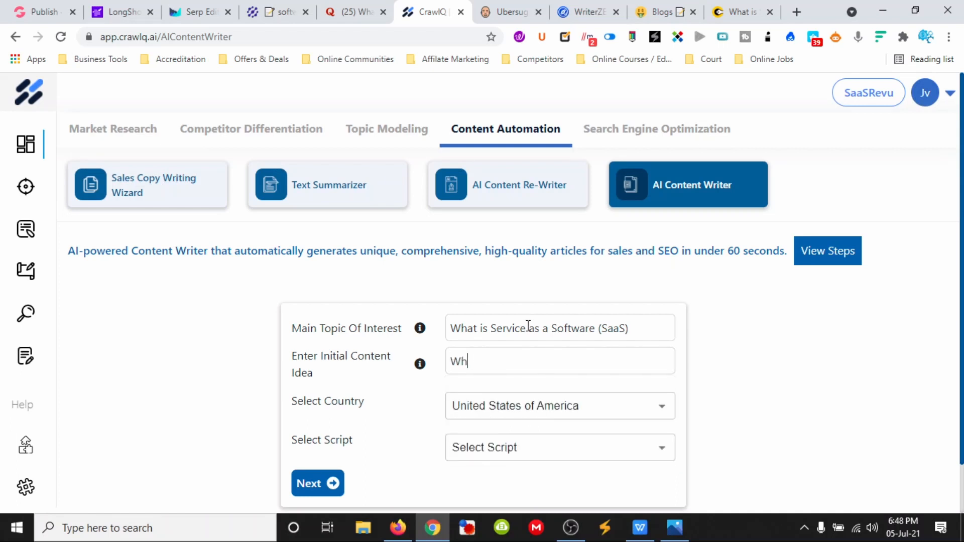
key("BackSpace")
type("Service as a ")
type("Sfot")
key("BackSpace")
key("BackSpace")
key("BackSpace")
type("oft")
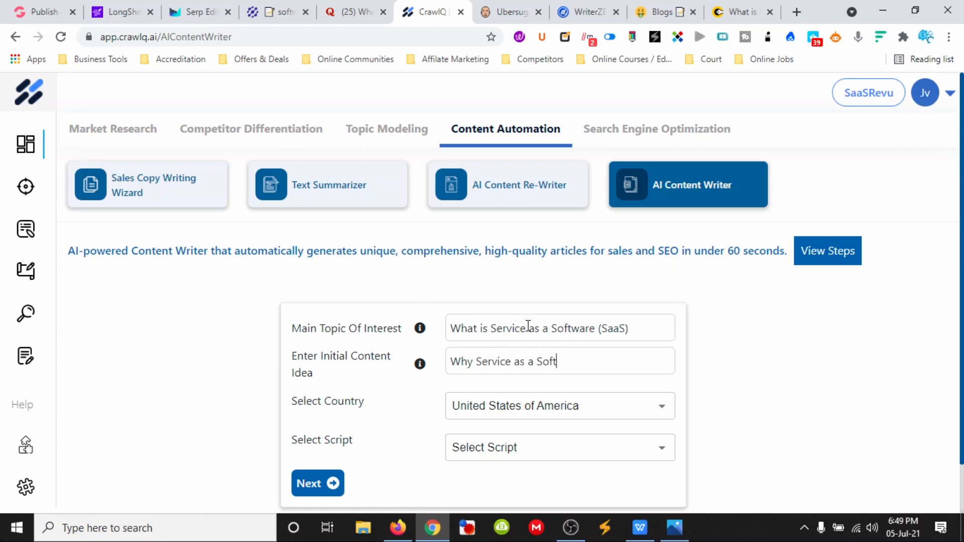
type("ware")
key("BackSpace")
key("BackSpace")
key("BackSpace")
type("ware is one of th")
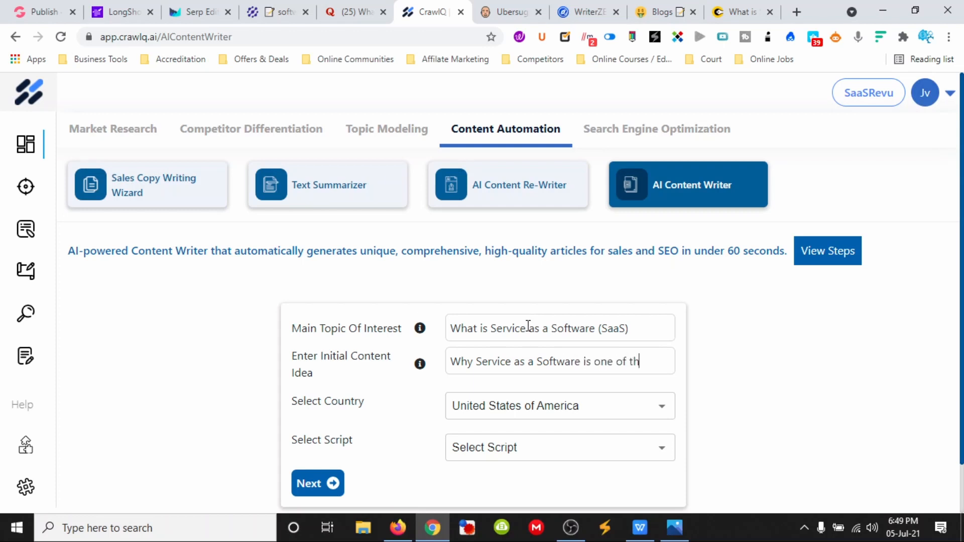
type("e fastest")
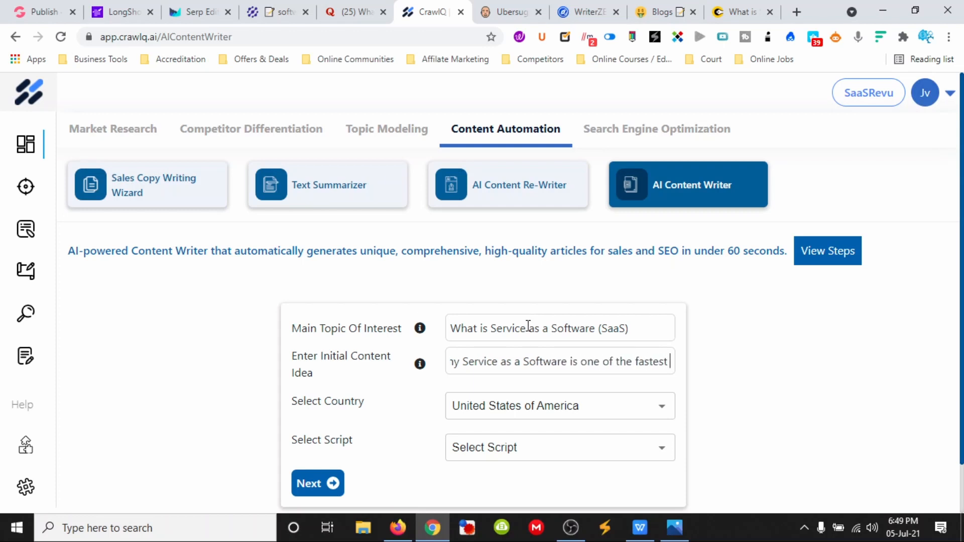
type(" grow")
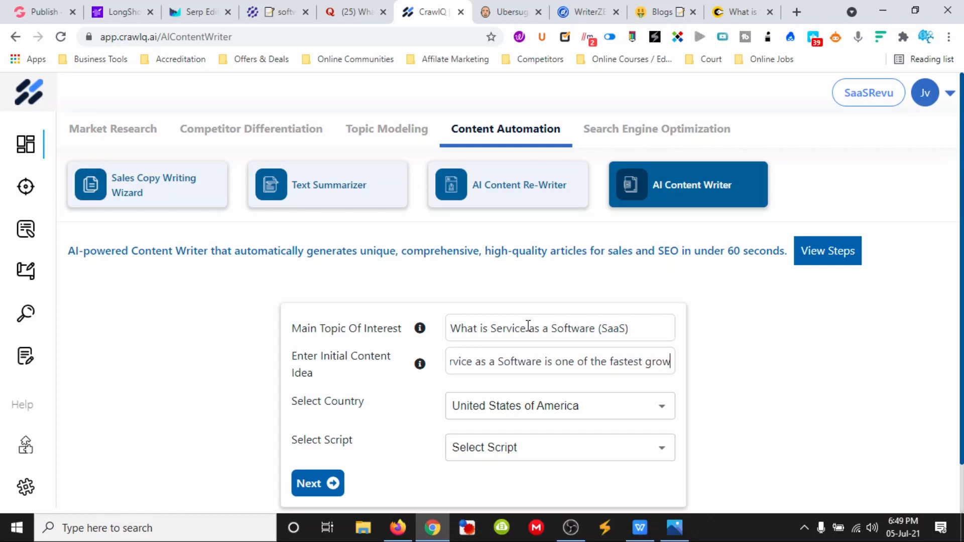
type("ing indust")
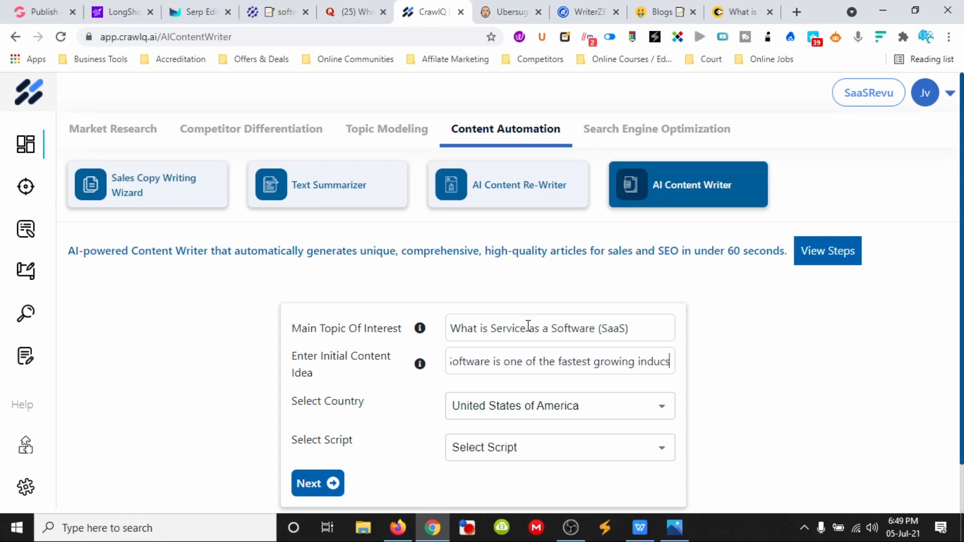
type("ries")
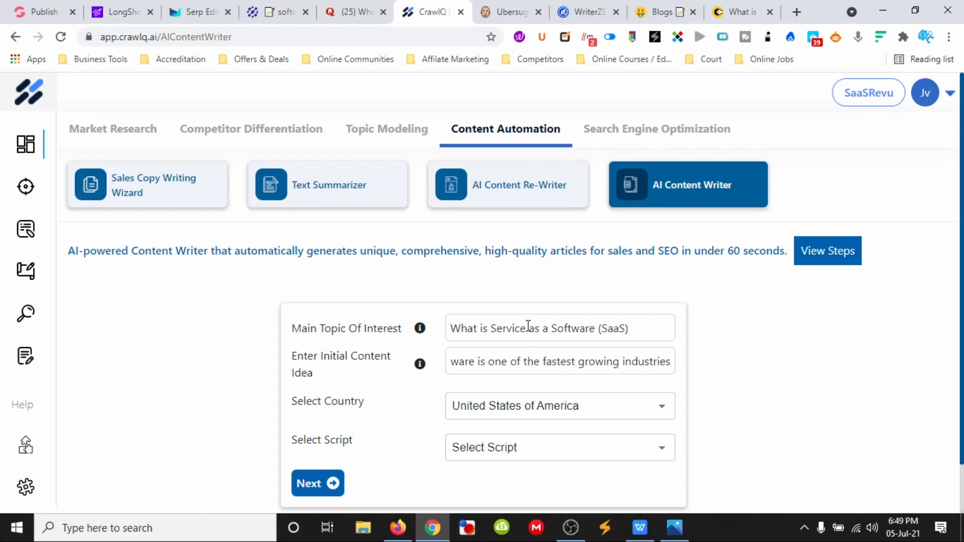
Step: Choose the Authority Blog Tool script and continue to the blog questionnaire
scroll(542, 382, "down", 1)
left_click(547, 402)
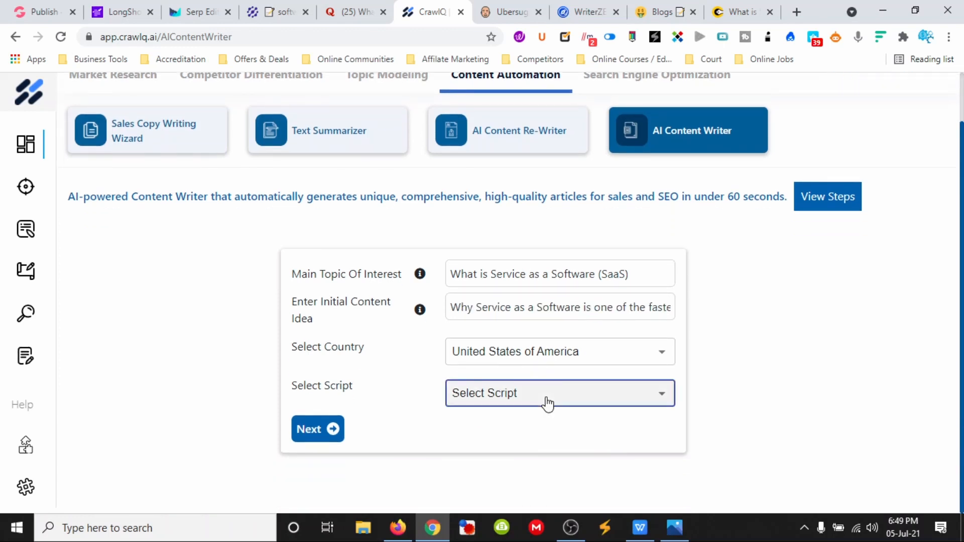
left_click(533, 398)
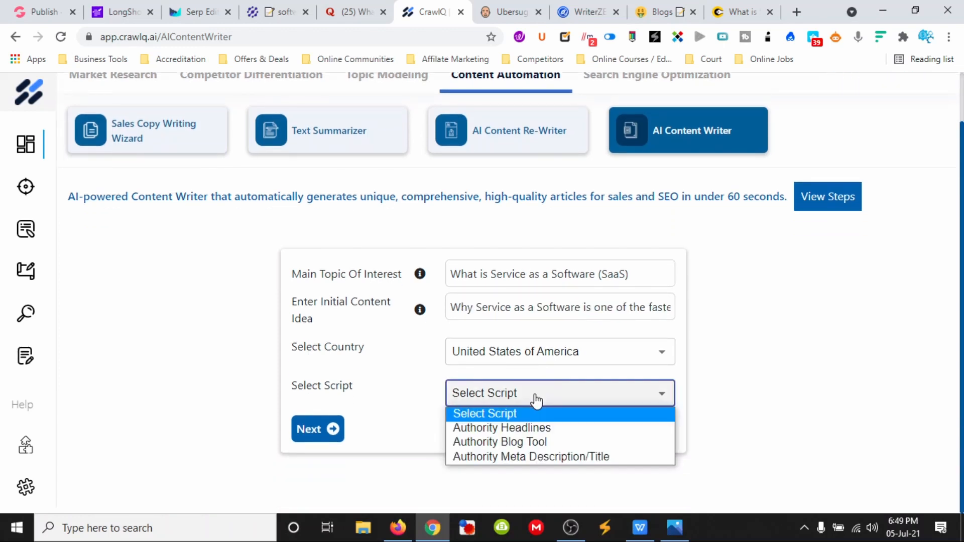
left_click(548, 443)
left_click(319, 437)
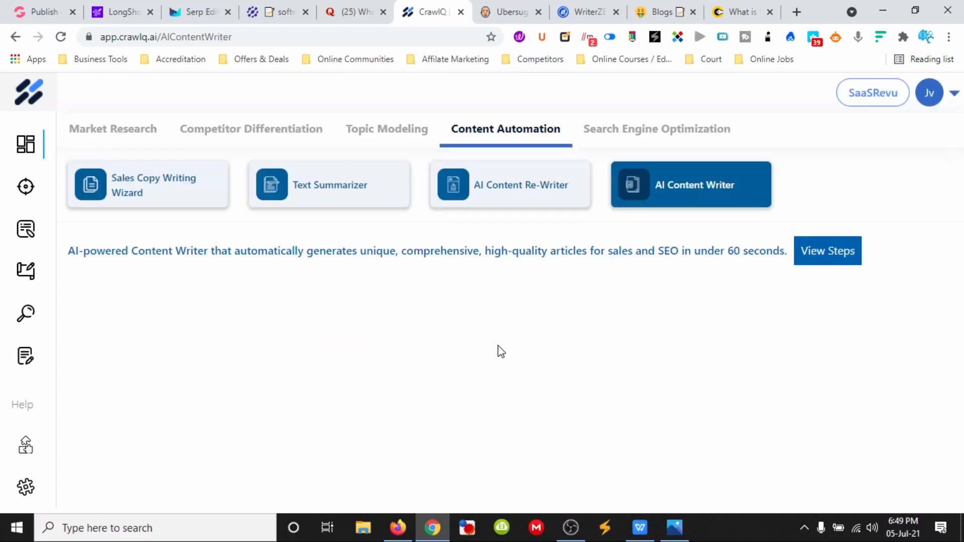
Step: Switch to ClosersCopy and review the newly generated SaaS text against the Longform content brief
left_click(723, 12)
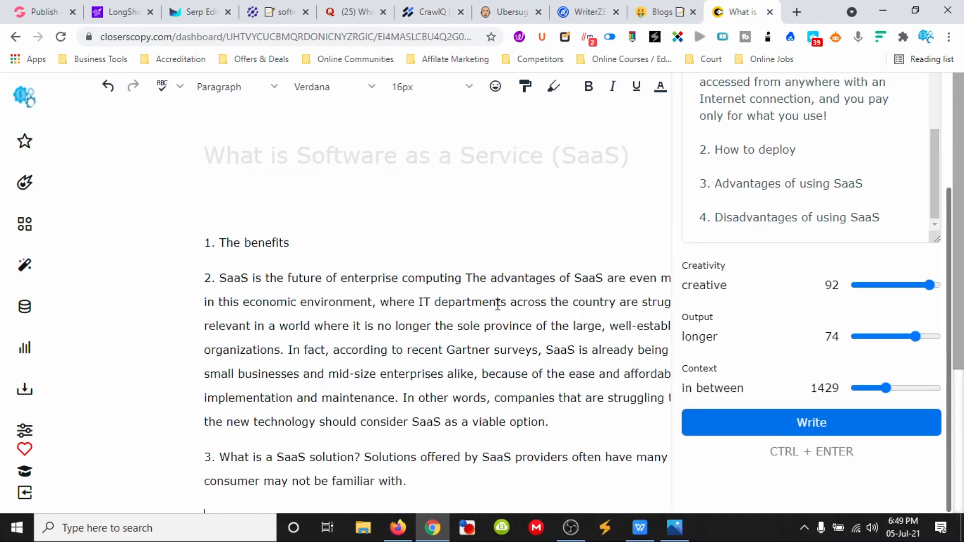
scroll(395, 306, "down", 4)
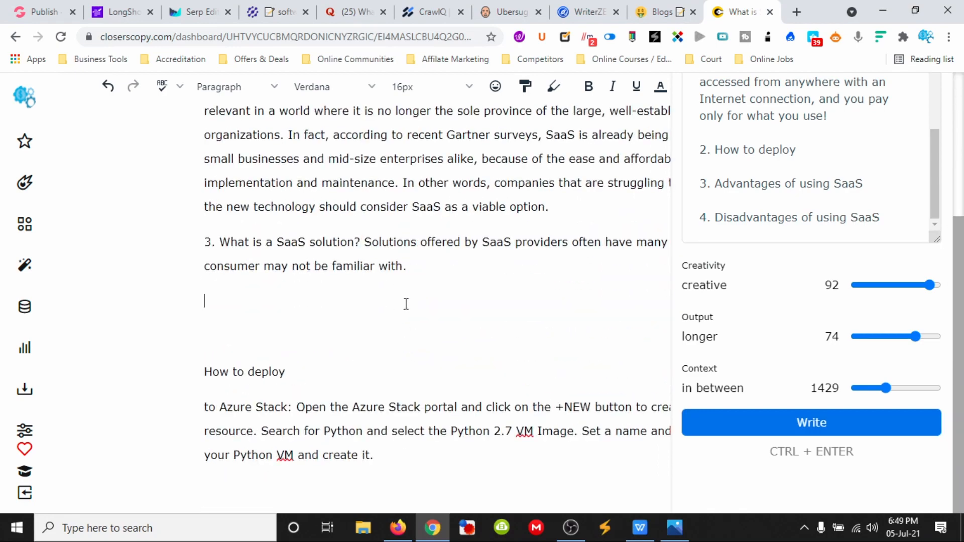
scroll(387, 384, "up", 4)
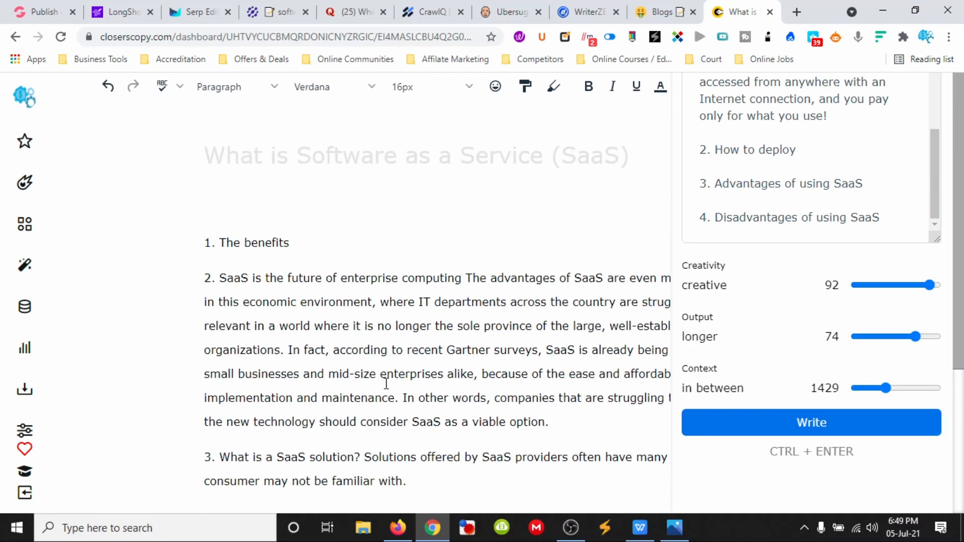
scroll(386, 383, "down", 4)
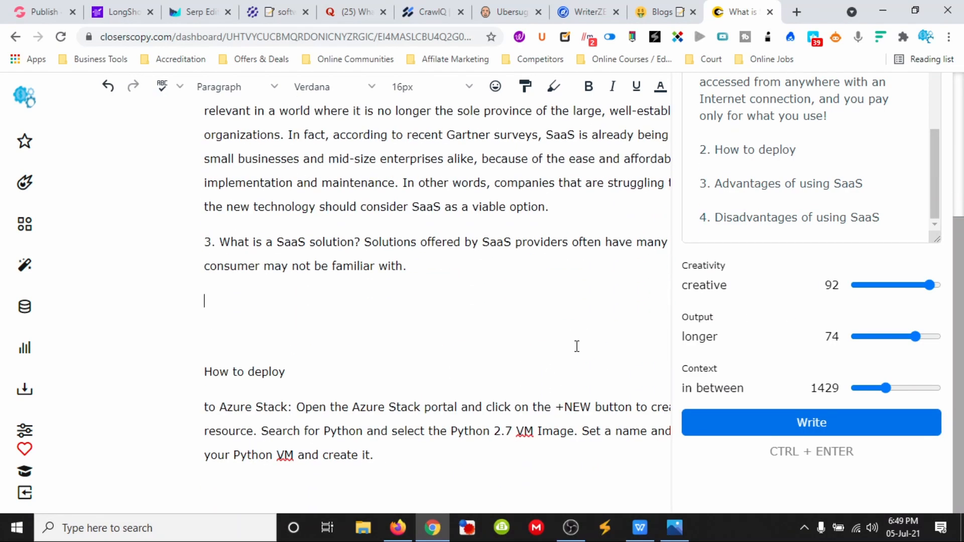
scroll(360, 352, "up", 4)
scroll(359, 353, "down", 4)
scroll(415, 370, "up", 4)
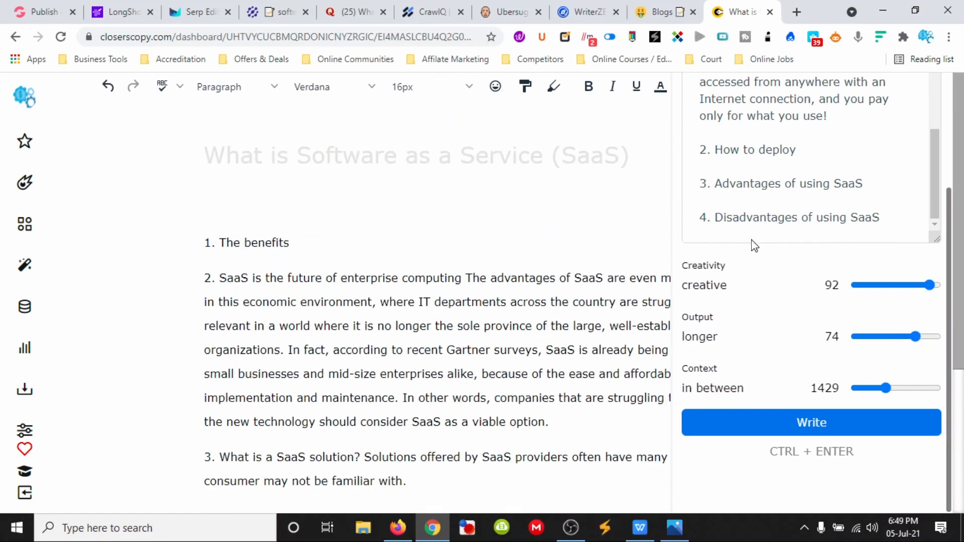
scroll(763, 221, "up", 3)
scroll(773, 205, "up", 5)
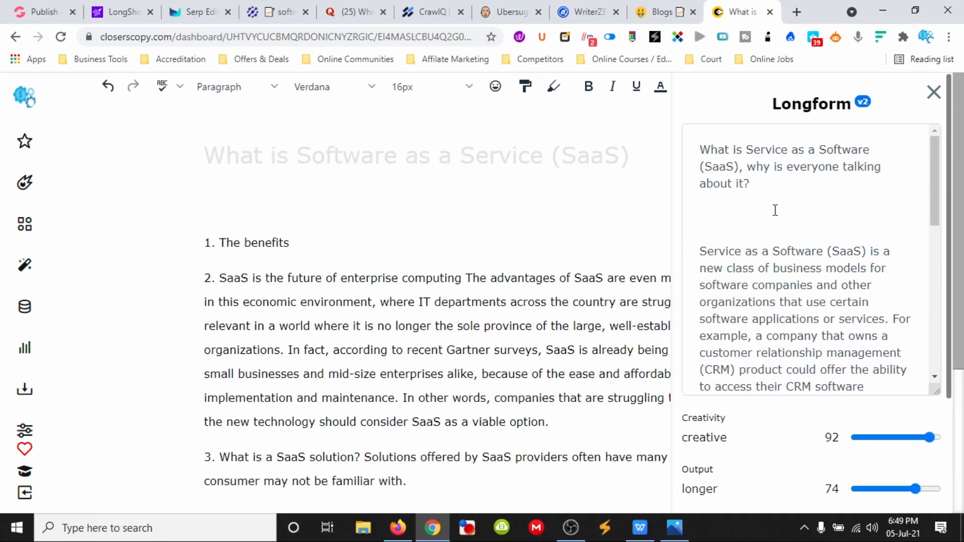
scroll(776, 211, "down", 2)
scroll(387, 265, "down", 4)
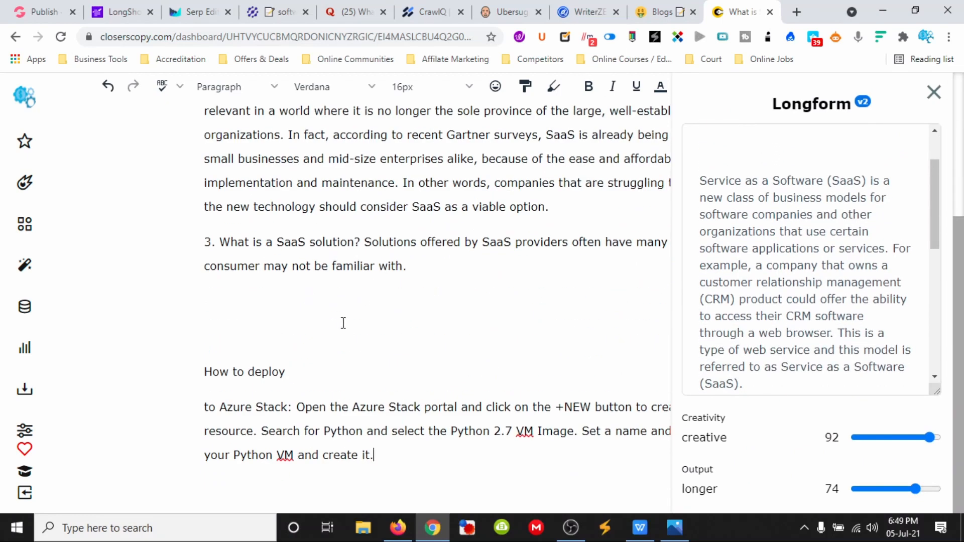
Step: Add a new line below the "How to deploy" paragraph and generate more Longform content there
left_click(262, 332)
left_click(382, 461)
key("Return")
scroll(788, 387, "down", 5)
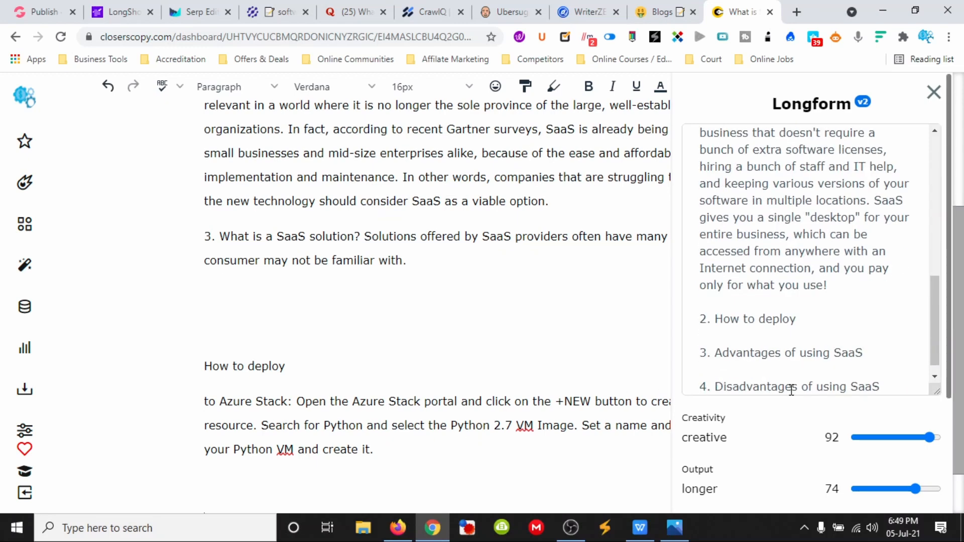
scroll(828, 384, "down", 3)
left_click(796, 422)
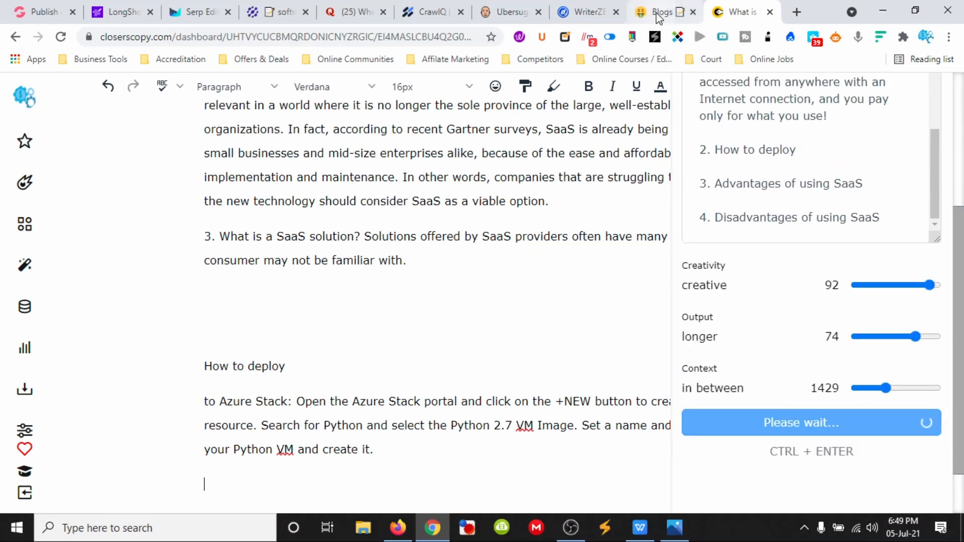
Step: Switch to CrawlQ and answer the blog's main topic of interest question with "What is Service as a Software (SaaS)"
left_click(430, 12)
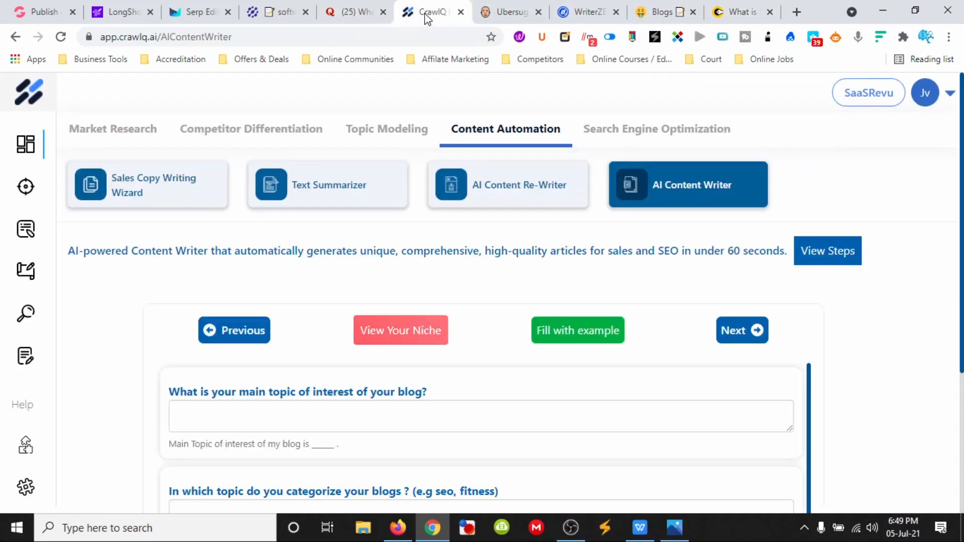
scroll(517, 271, "down", 4)
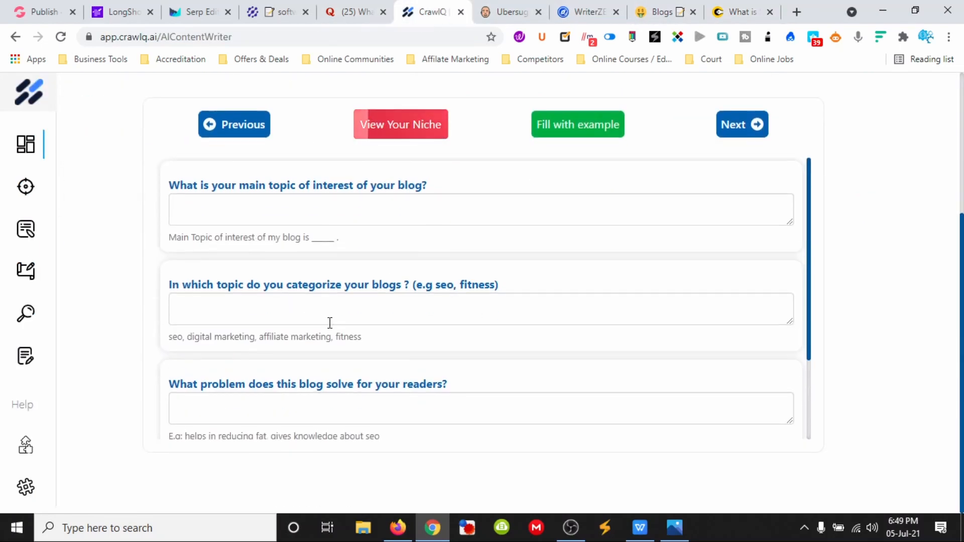
scroll(448, 329, "up", 2)
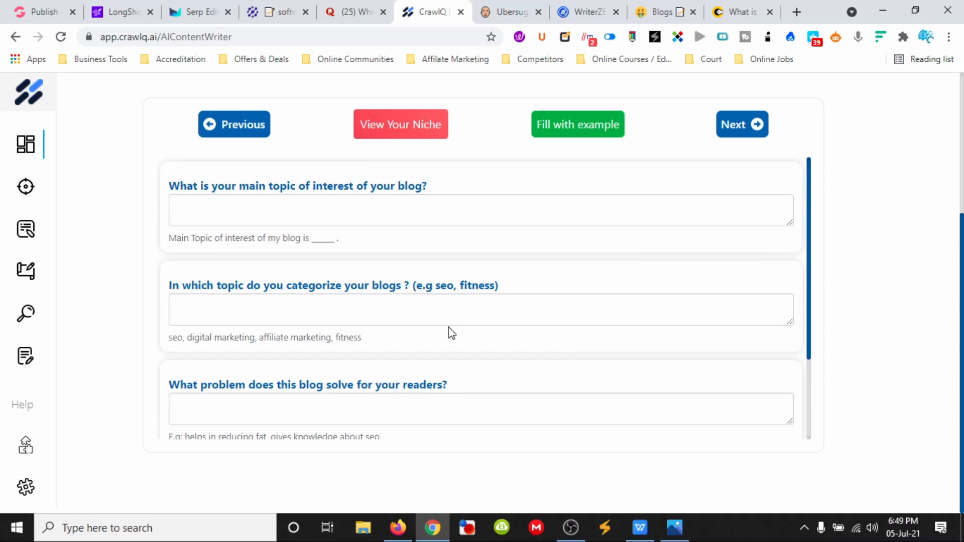
left_click(216, 208)
type("What is")
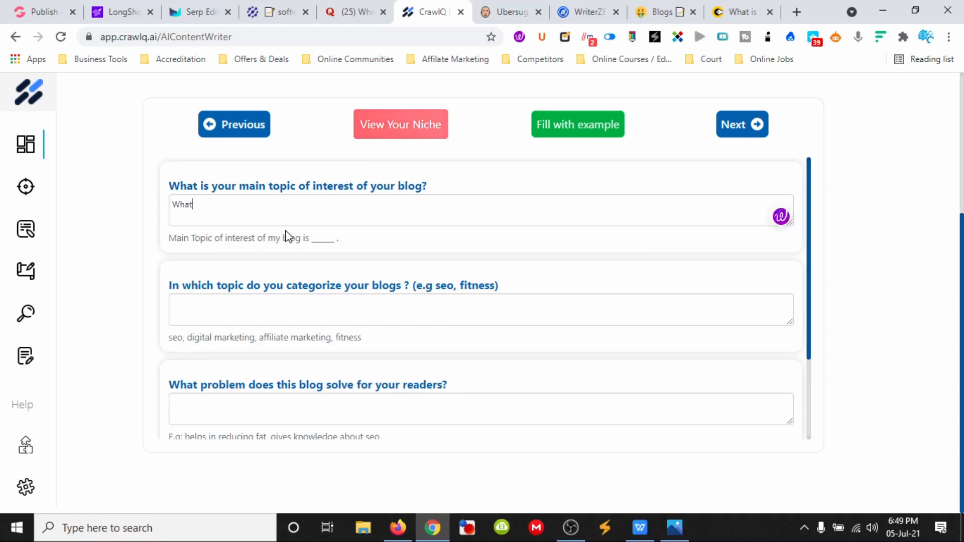
type(" Servi")
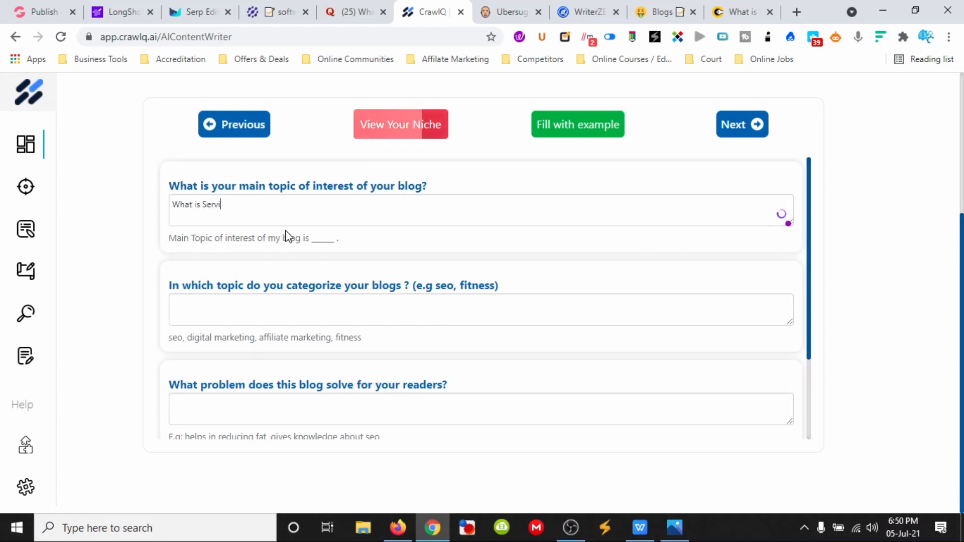
type("ce as a S")
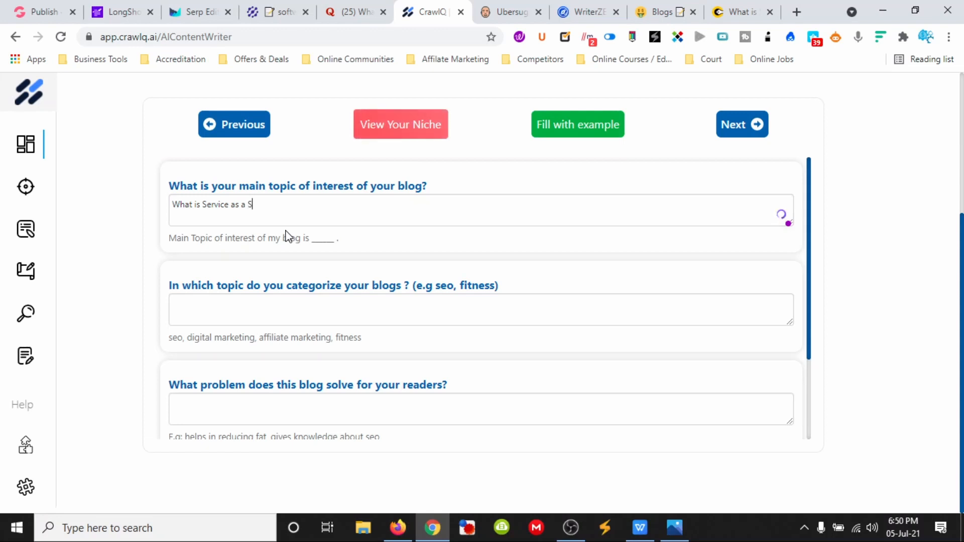
type("oftware (SaaS) a")
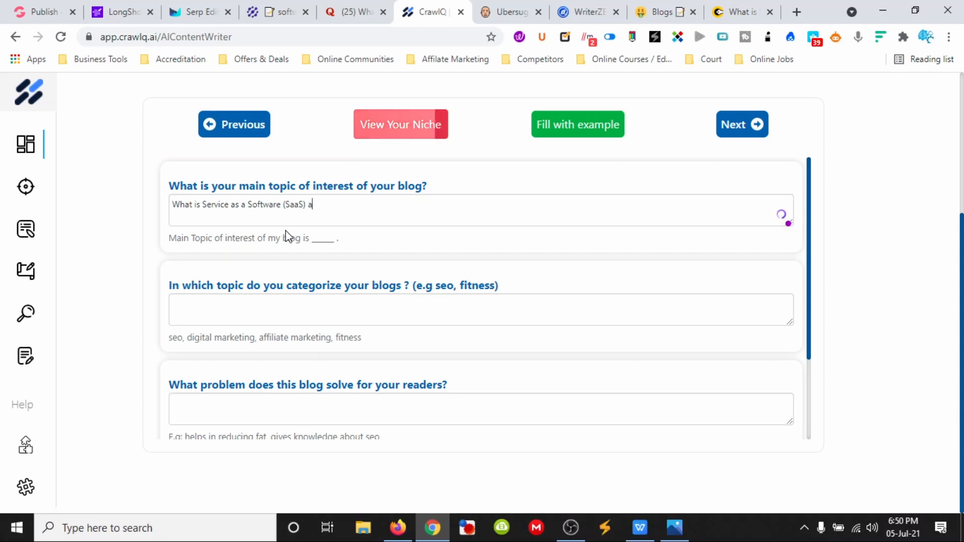
type("who")
key("BackSpace")
key("BackSpace")
key("BackSpace")
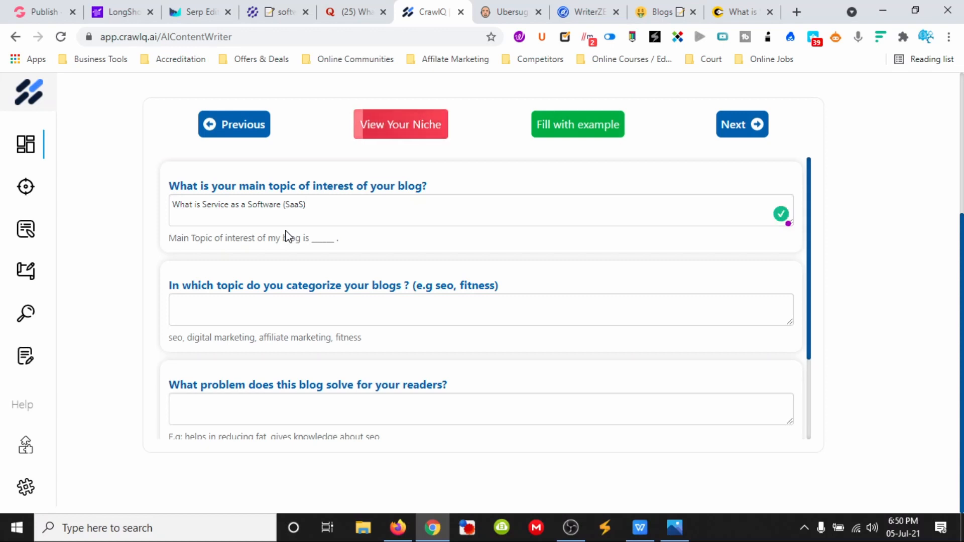
Step: Enter "Definitions" as the topic in which the blogs are categorized
key("Tab")
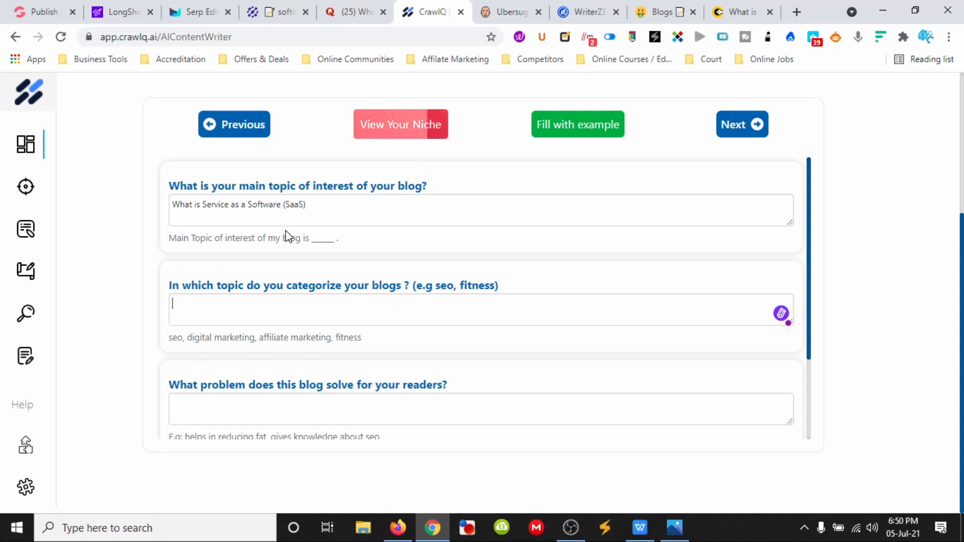
type("Defini")
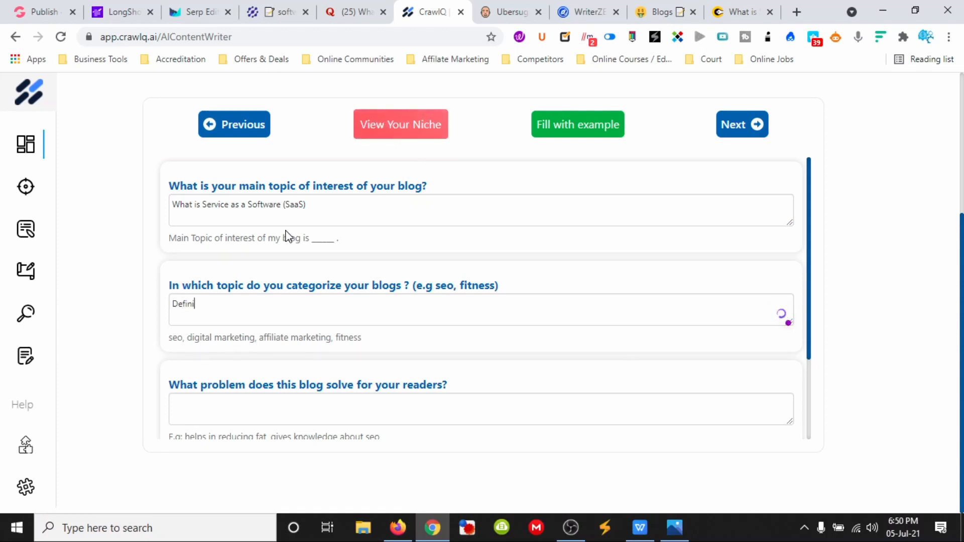
type("tions")
Step: Describe the problem the blog solves for readers as "Finding out new information about services that can increase productivity and improve output"
key("Tab")
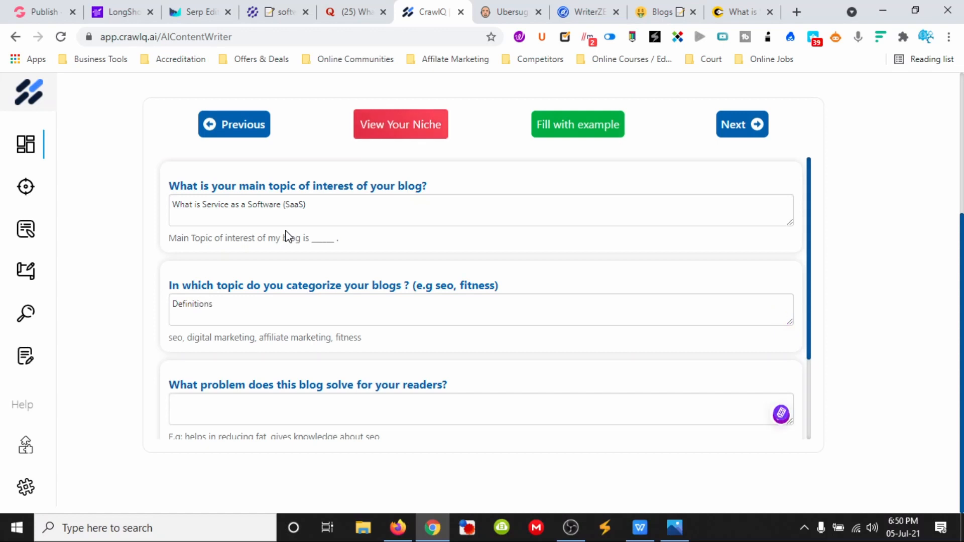
type("Fin")
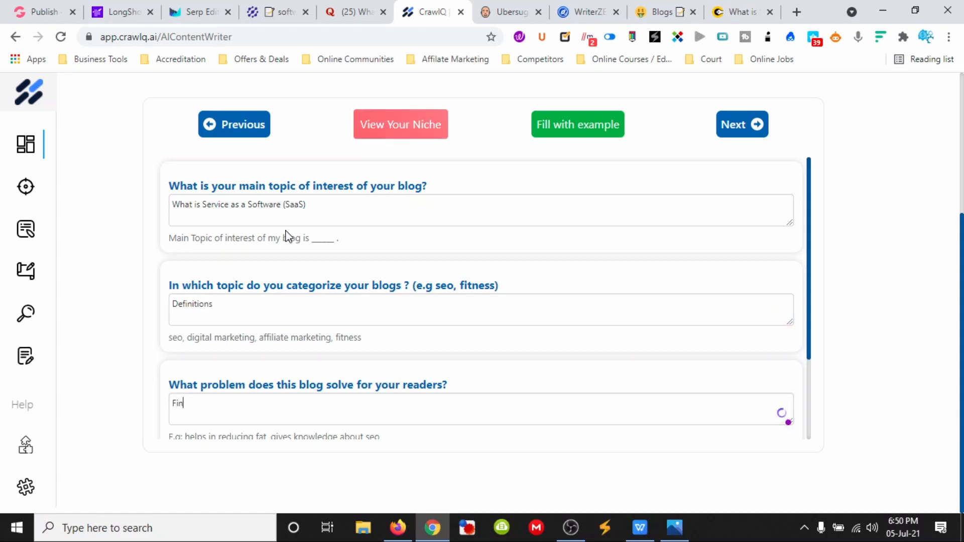
type("douing out no")
type("w")
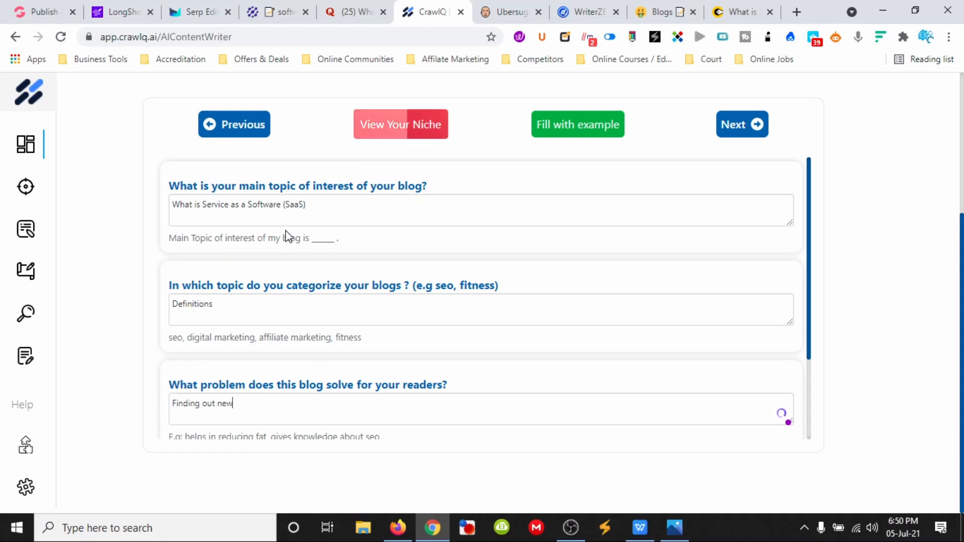
type(" information about")
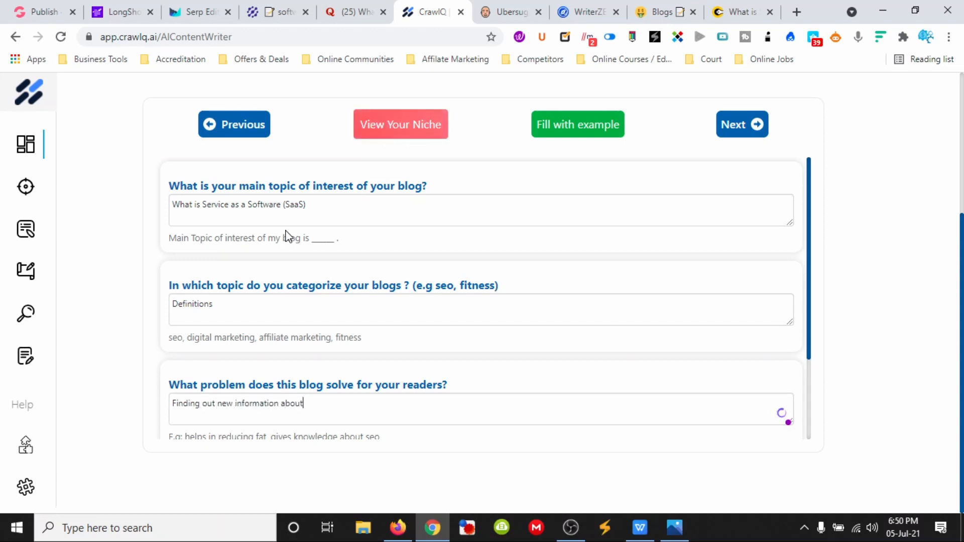
type(" services that ")
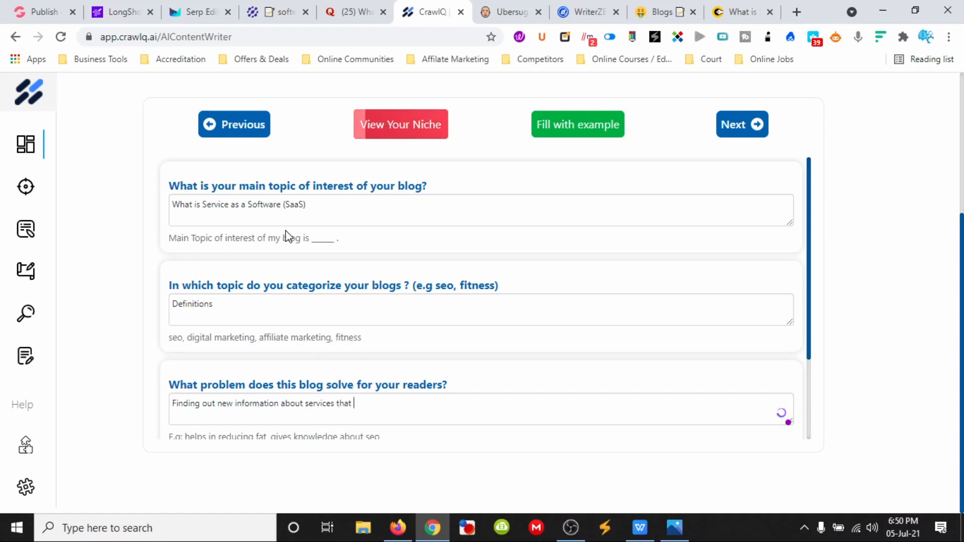
type("can speed")
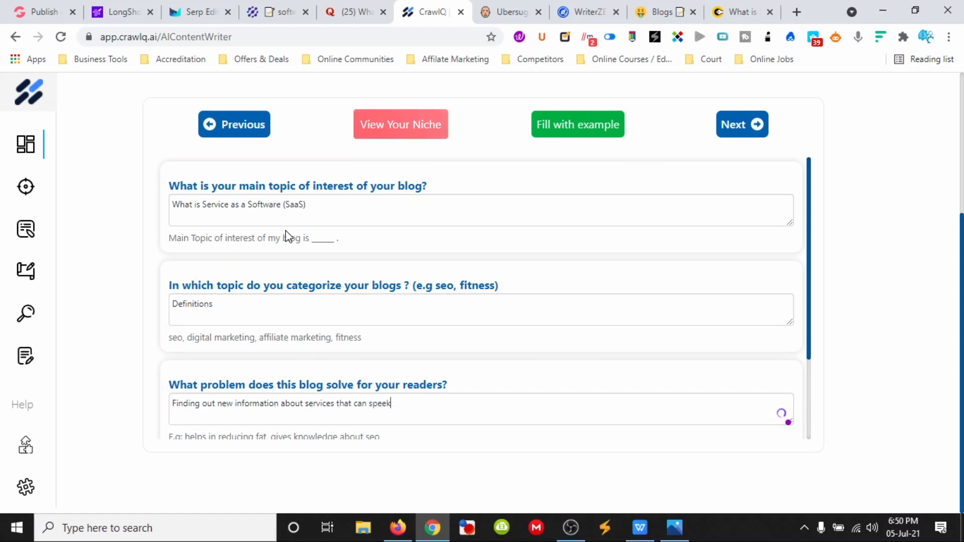
type(" up")
key("BackSpace")
key("BackSpace")
key("BackSpace")
key("BackSpace")
key("BackSpace")
key("BackSpace")
key("BackSpace")
key("BackSpace")
type("inc")
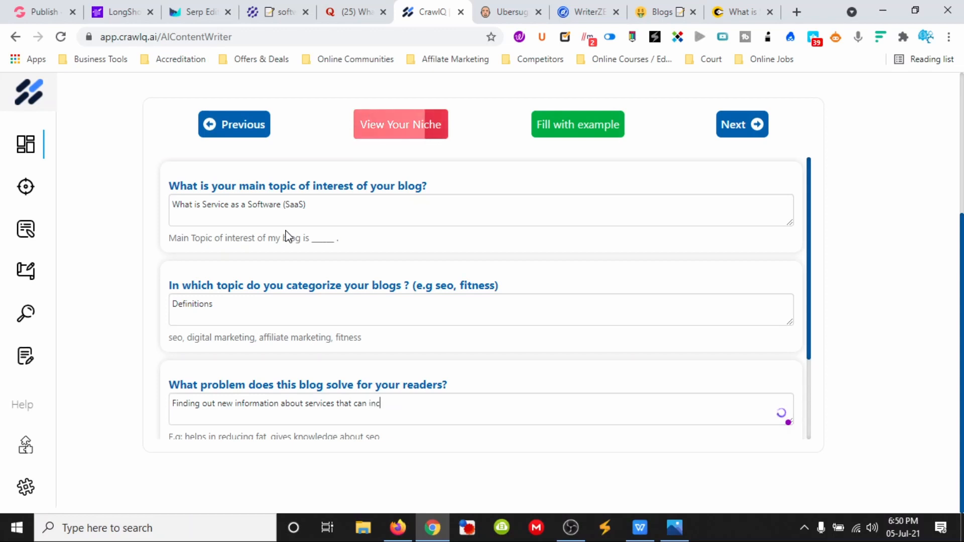
type("rease produc")
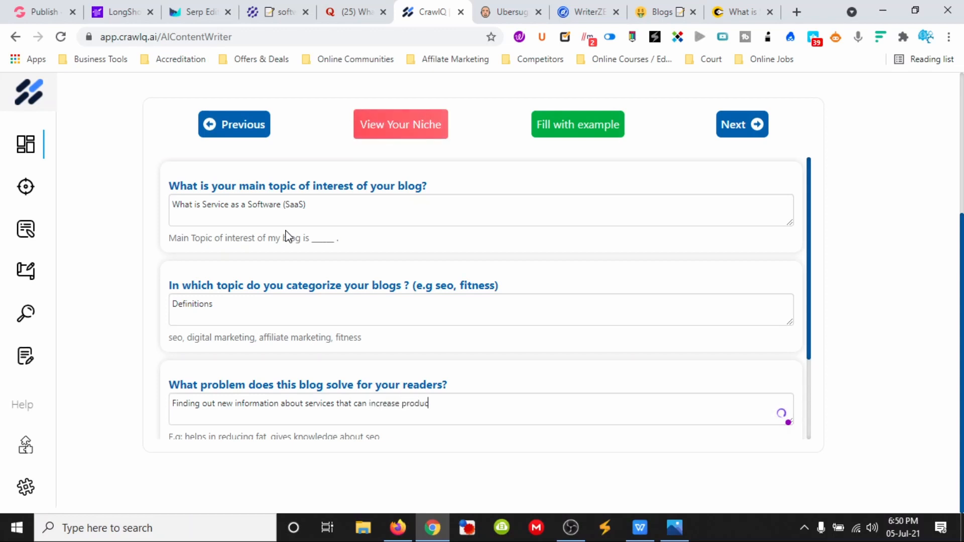
type("t")
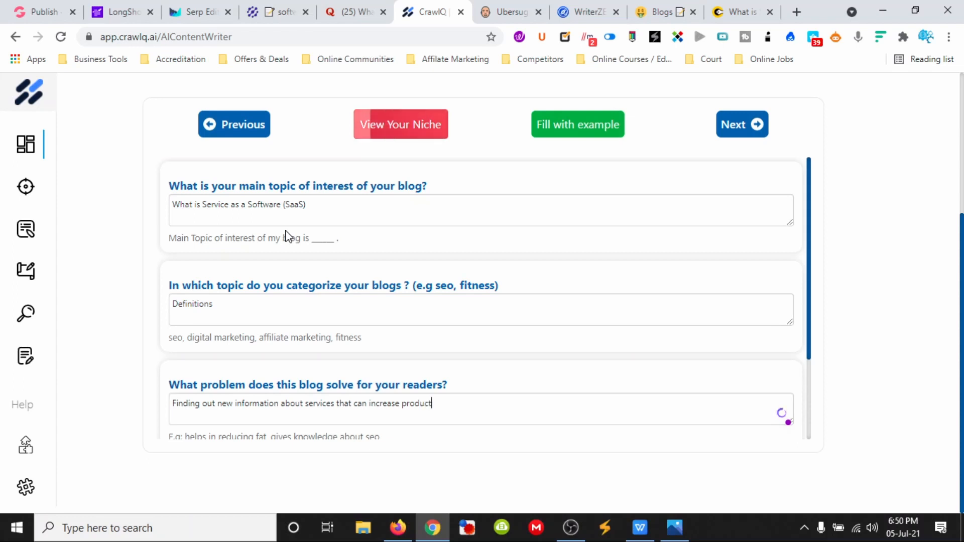
type("ivity and")
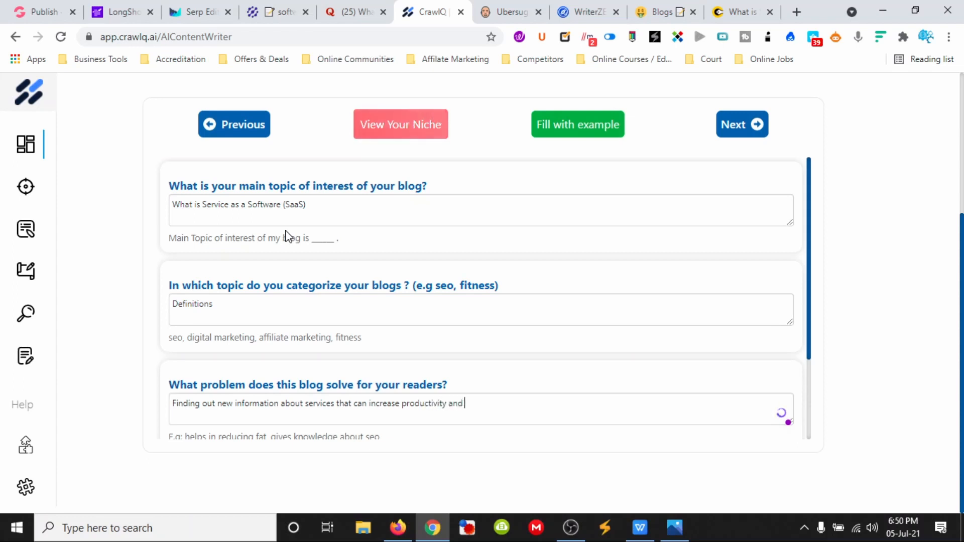
type(" i")
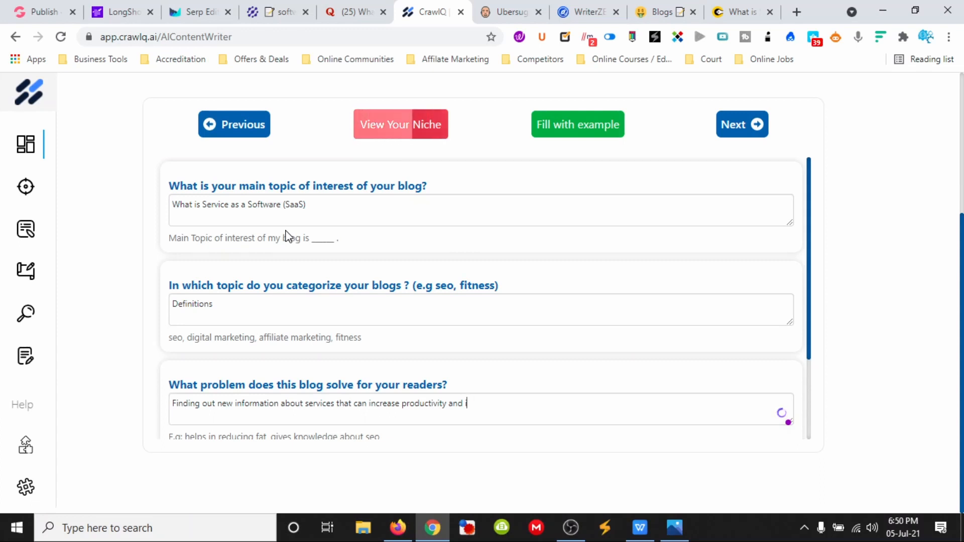
type("mmp")
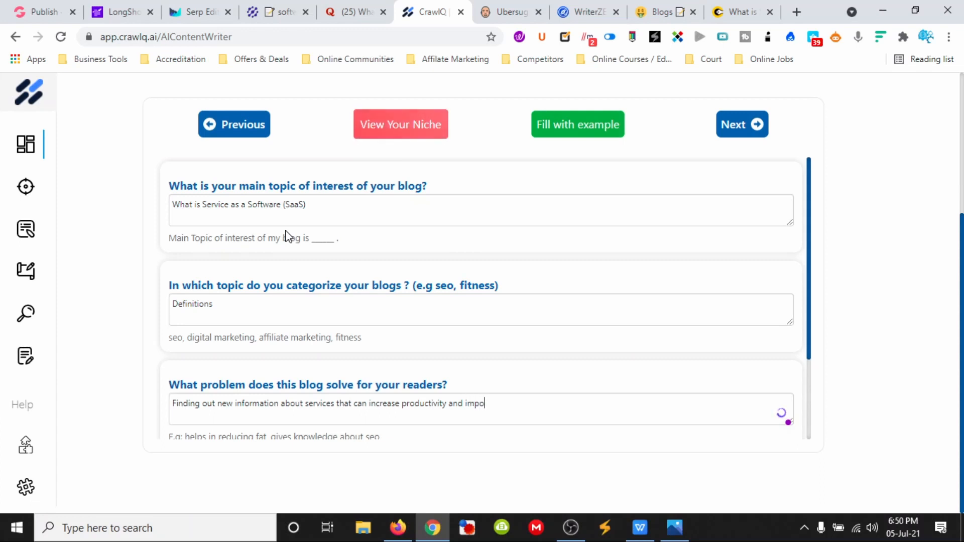
type("o")
key("BackSpace")
type("rove ")
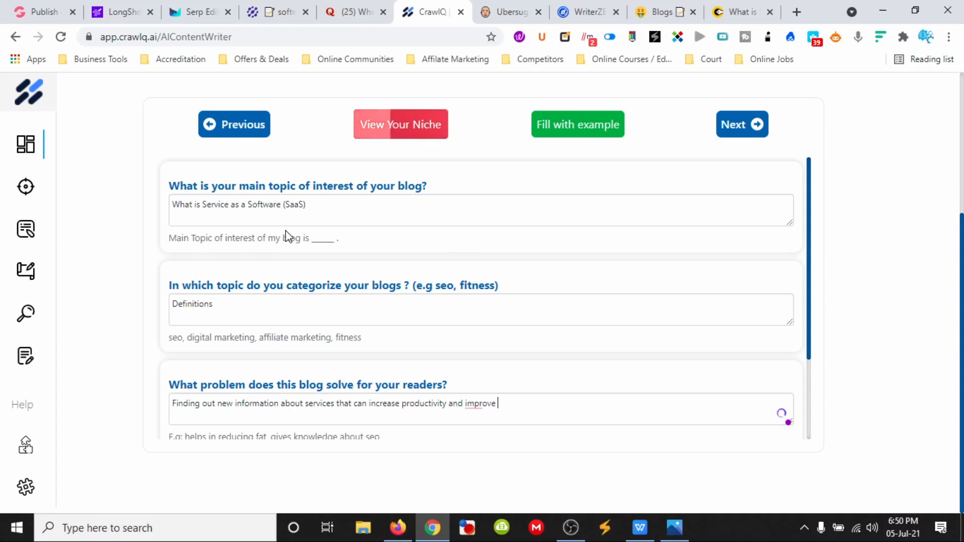
type("output")
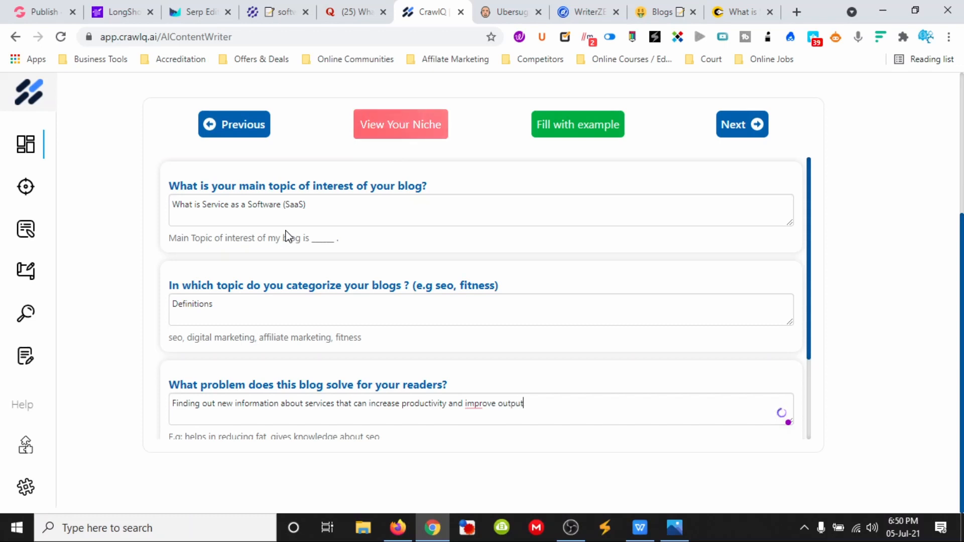
Step: Set the call to action to "Join our community to see the latest software deals that could save you thousands" and submit the questionnaire
scroll(394, 301, "down", 2)
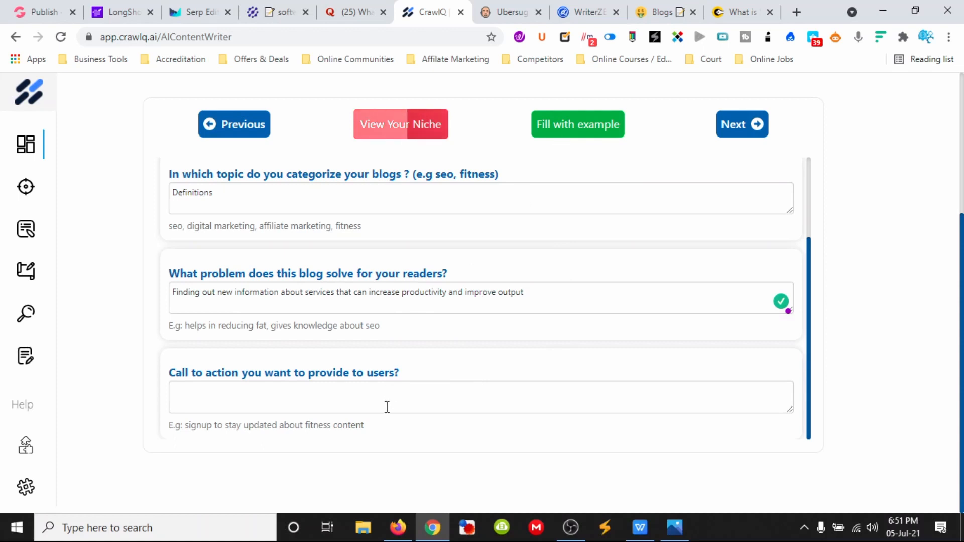
left_click(302, 391)
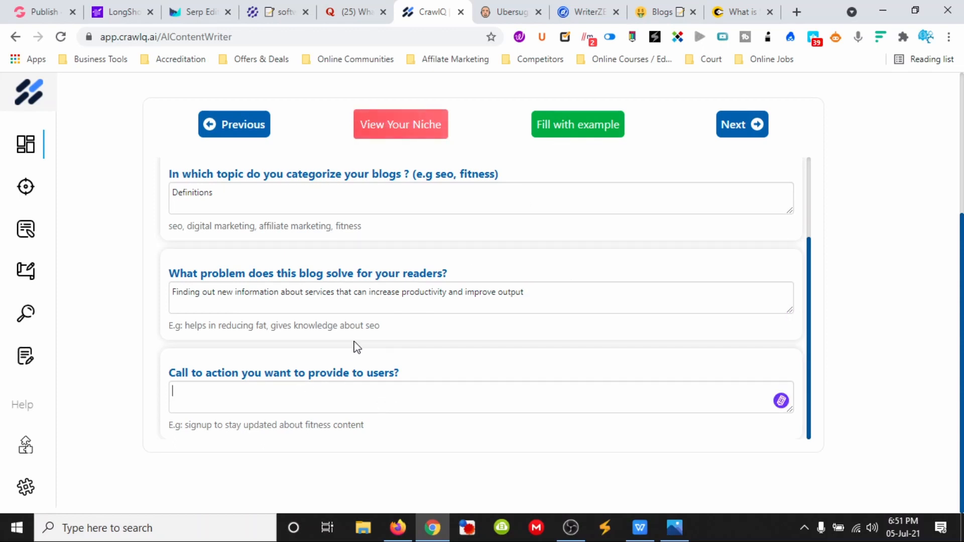
type("CJoi")
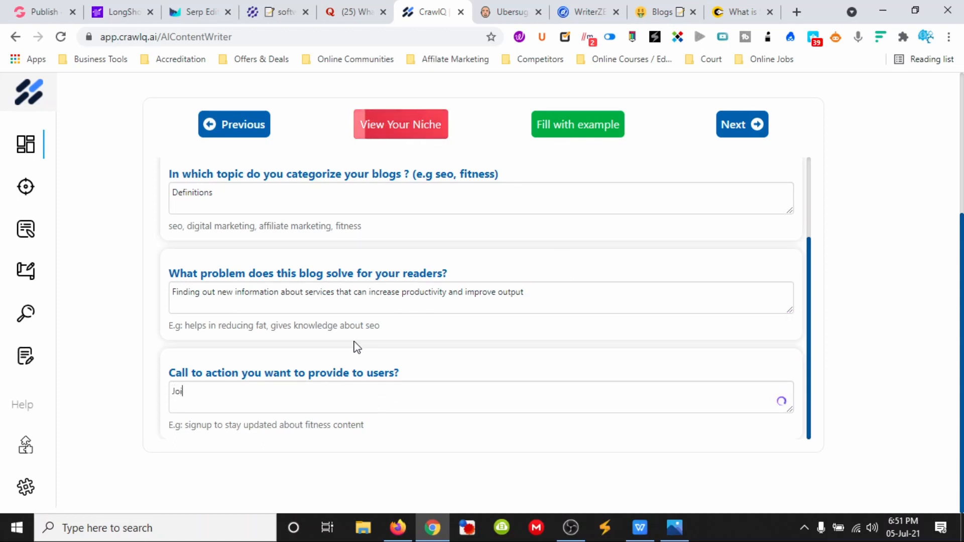
type("n our communit")
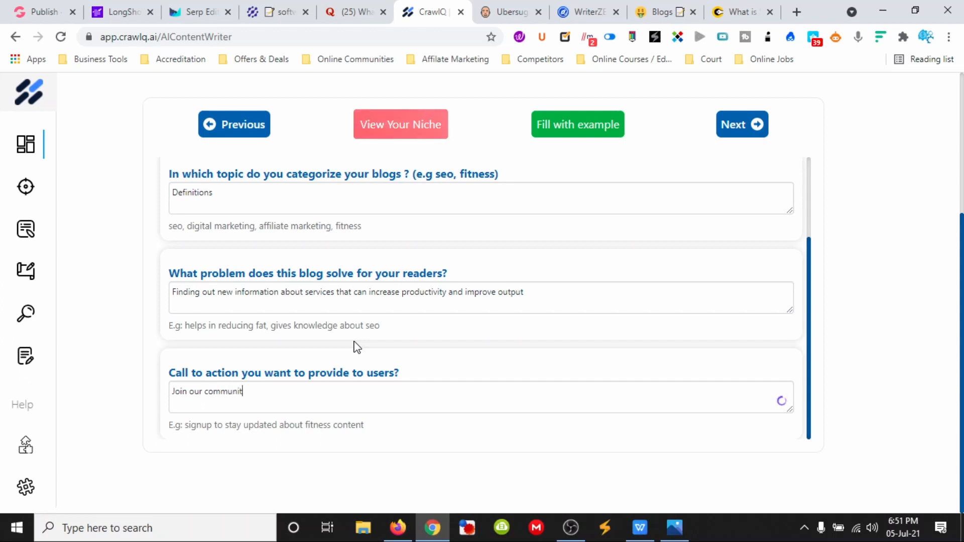
type("y to share")
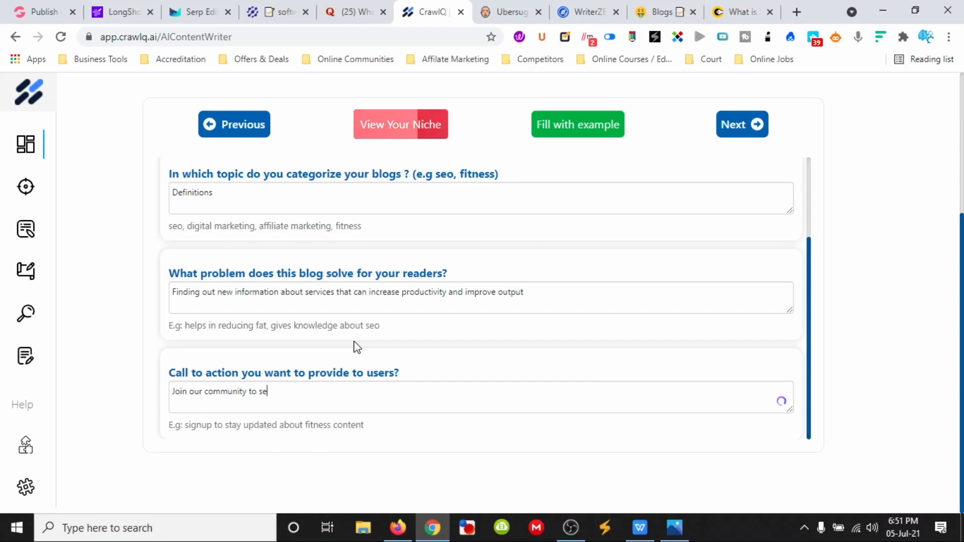
type("he latest ")
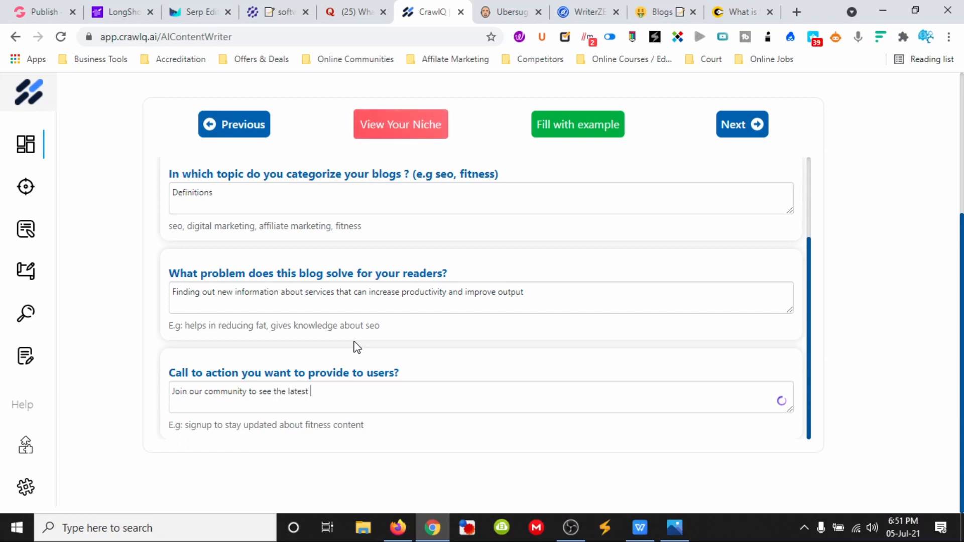
type("software deal")
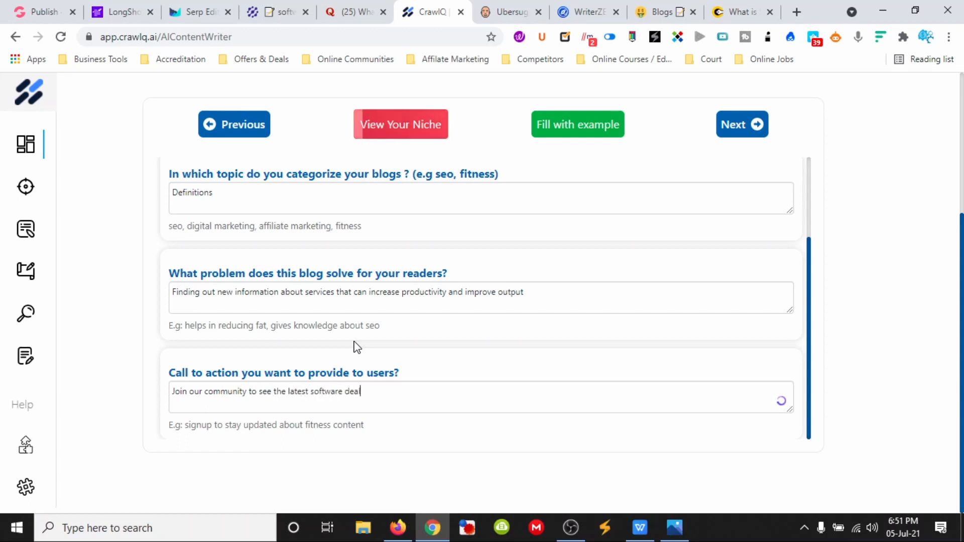
type("s that c")
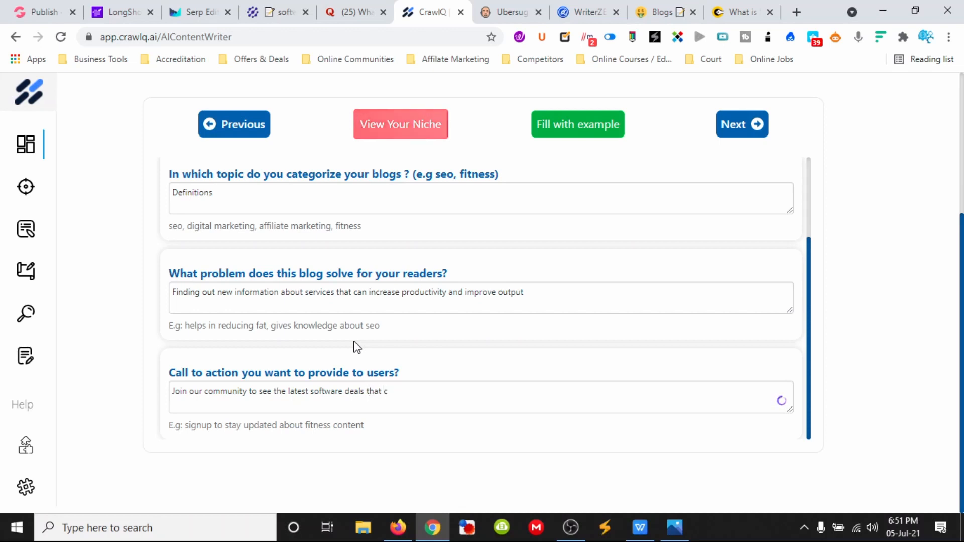
type("ould ")
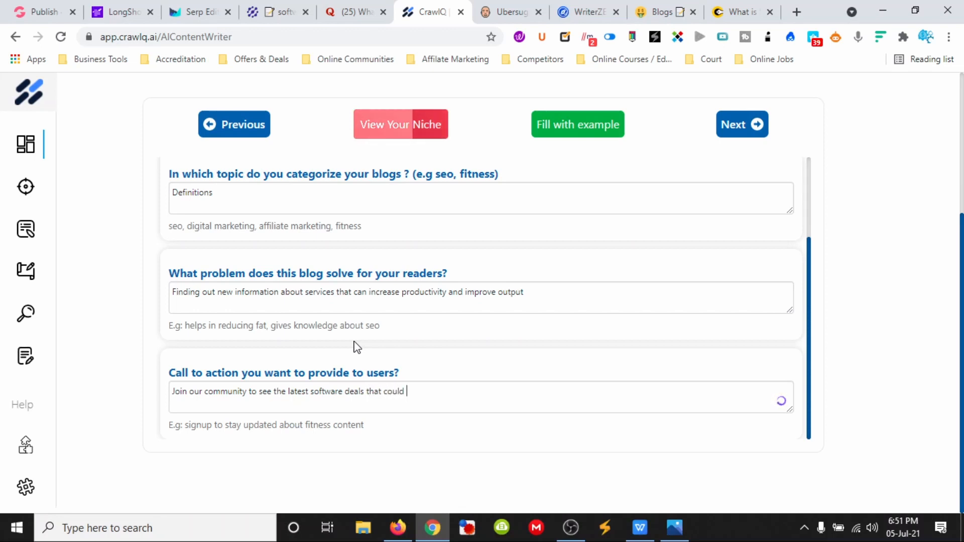
type("save you")
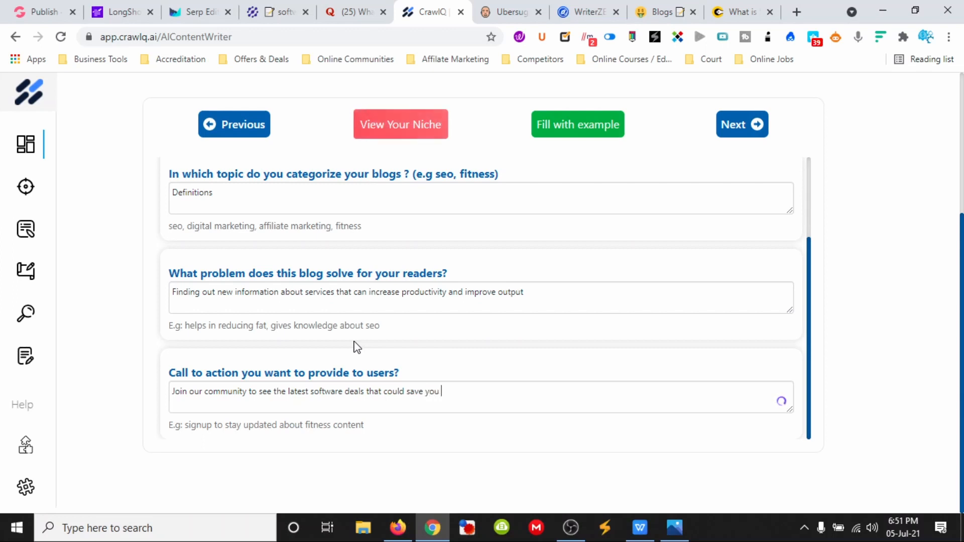
type(" thou")
type("sands")
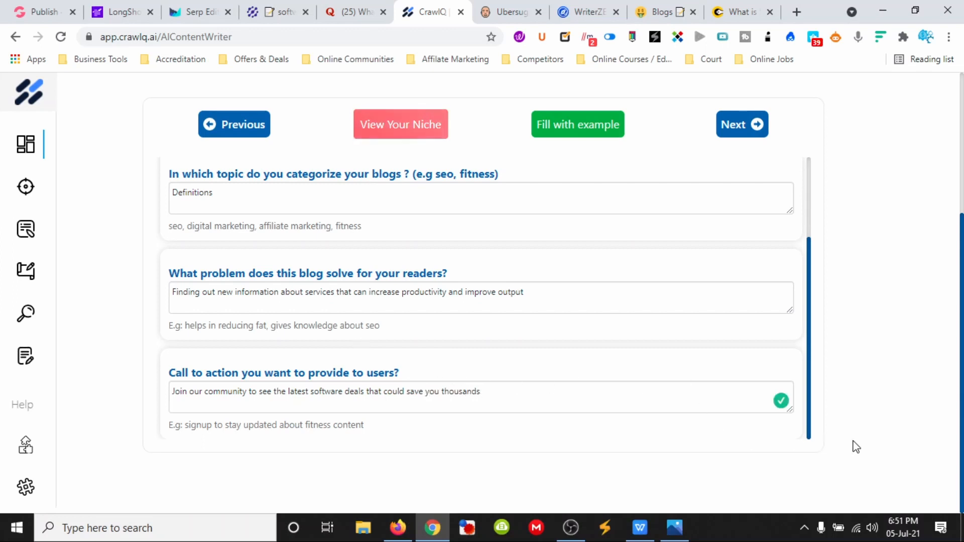
scroll(894, 366, "up", 4)
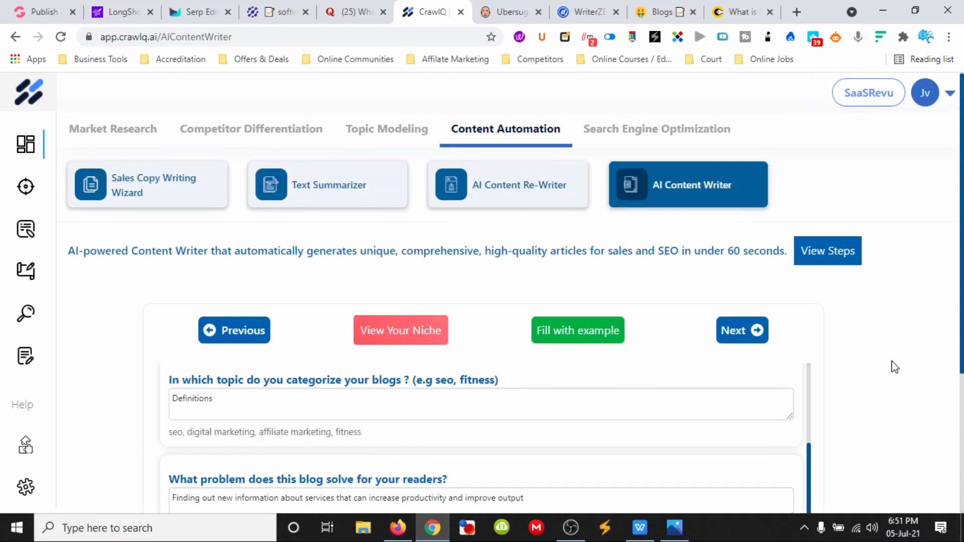
left_click(747, 338)
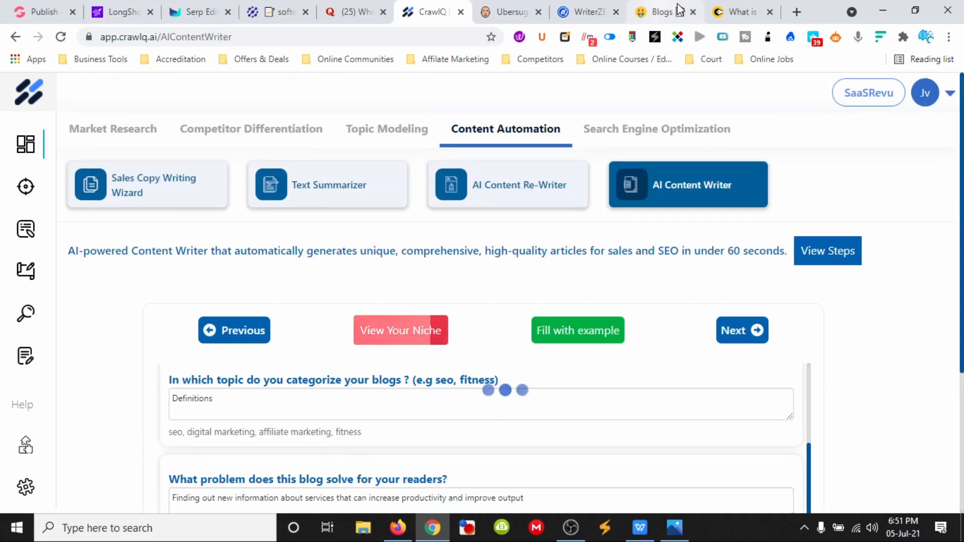
Step: Switch to ClosersCopy and delete the "How to deploy" heading together with all the generated text below it
left_click(748, 12)
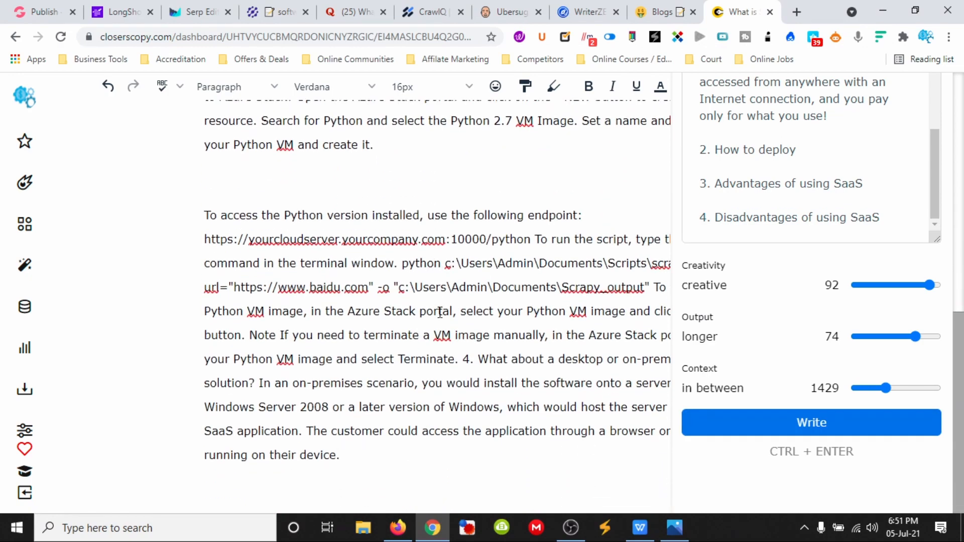
scroll(269, 259, "up", 5)
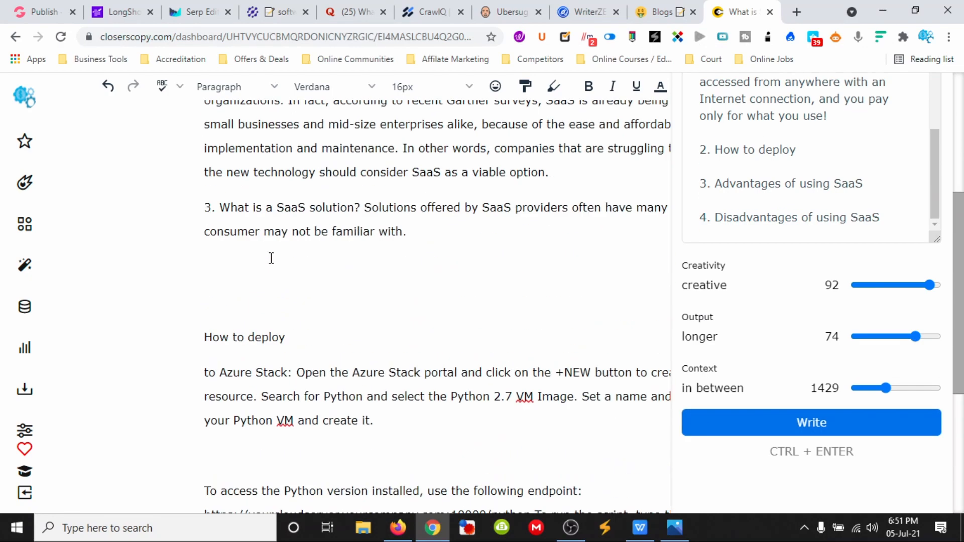
scroll(269, 258, "down", 5)
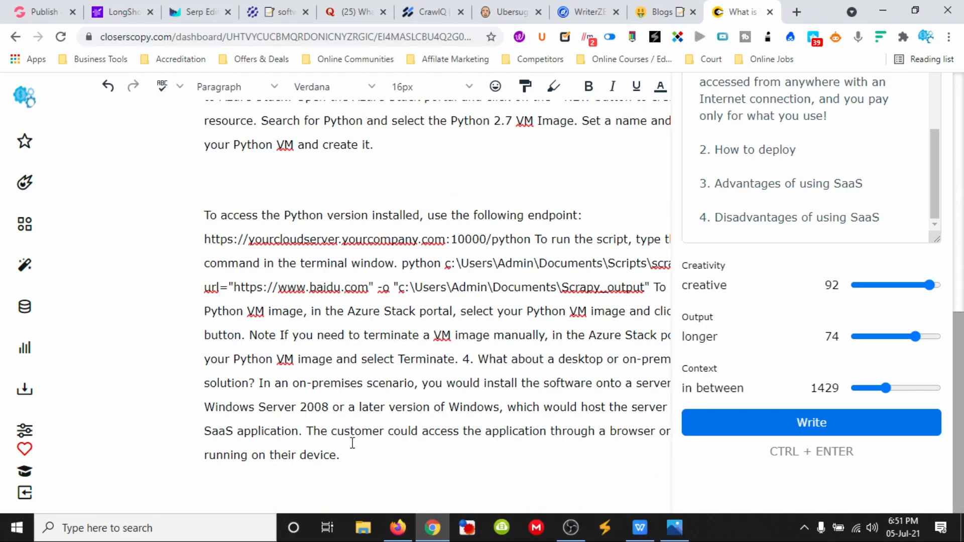
left_click_drag(353, 443, 206, 410)
key("BackSpace")
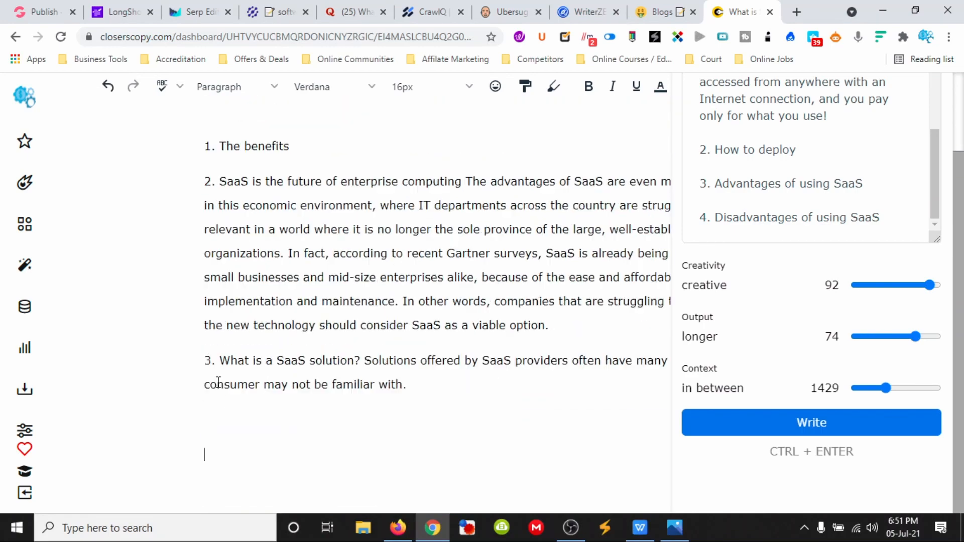
scroll(642, 271, "up", 4)
scroll(797, 241, "up", 10)
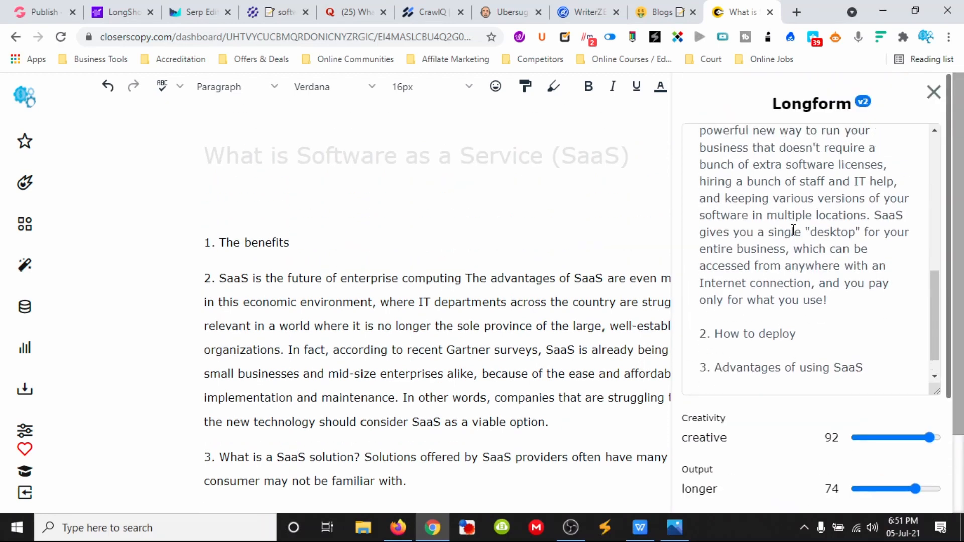
scroll(820, 224, "down", 8)
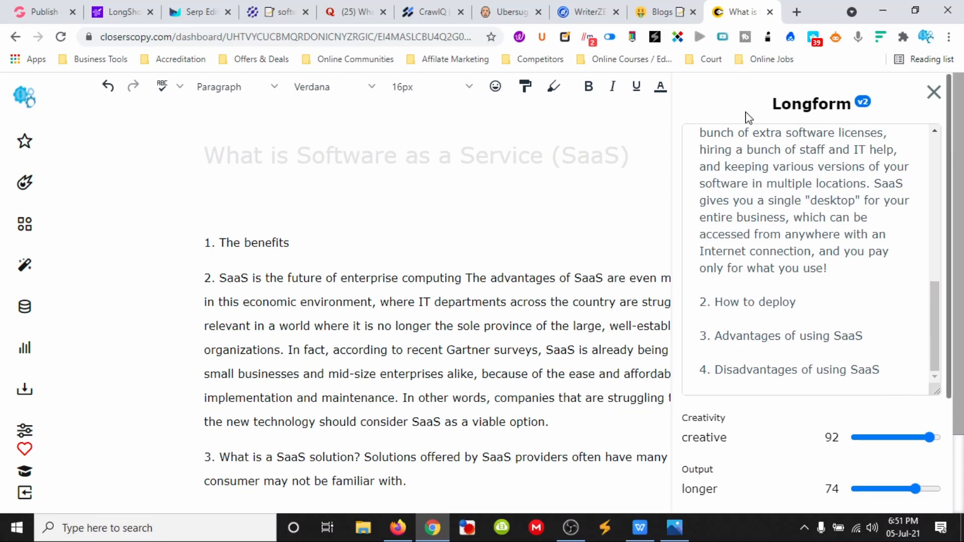
Step: Delete everything below the opening question in the Longform text and start generating new content from it
left_click(765, 150)
scroll(786, 216, "down", 3)
scroll(807, 293, "up", 3)
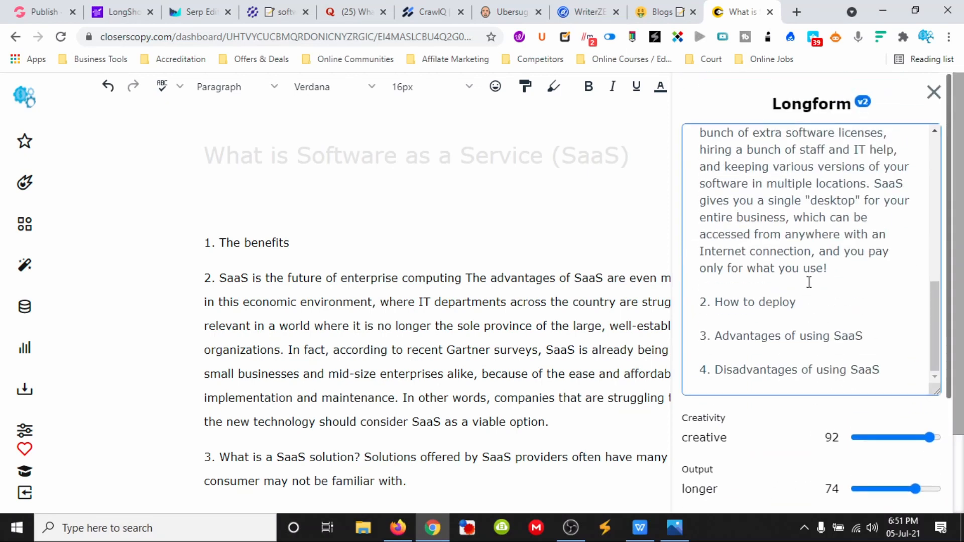
left_click_drag(928, 387, 697, 254)
key("BackSpace")
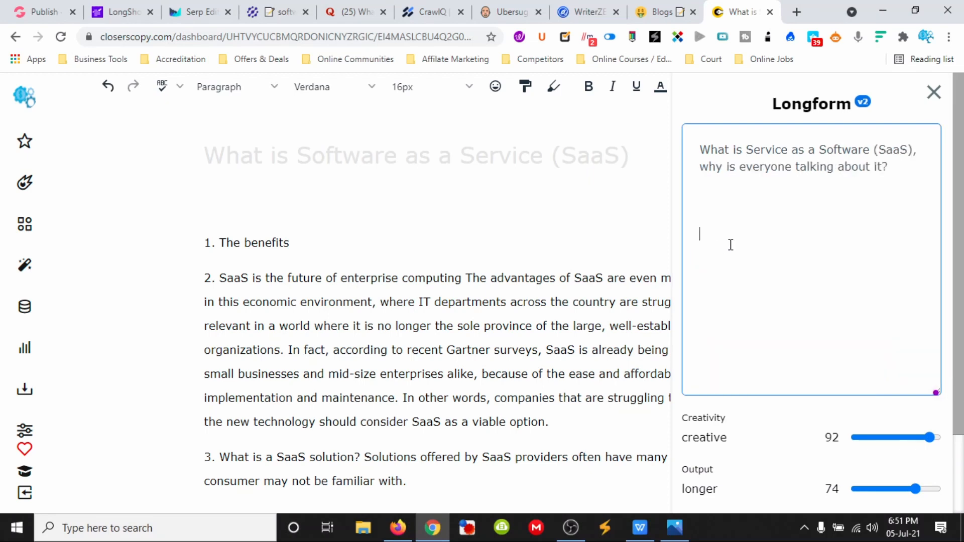
scroll(783, 301, "down", 3)
left_click(801, 430)
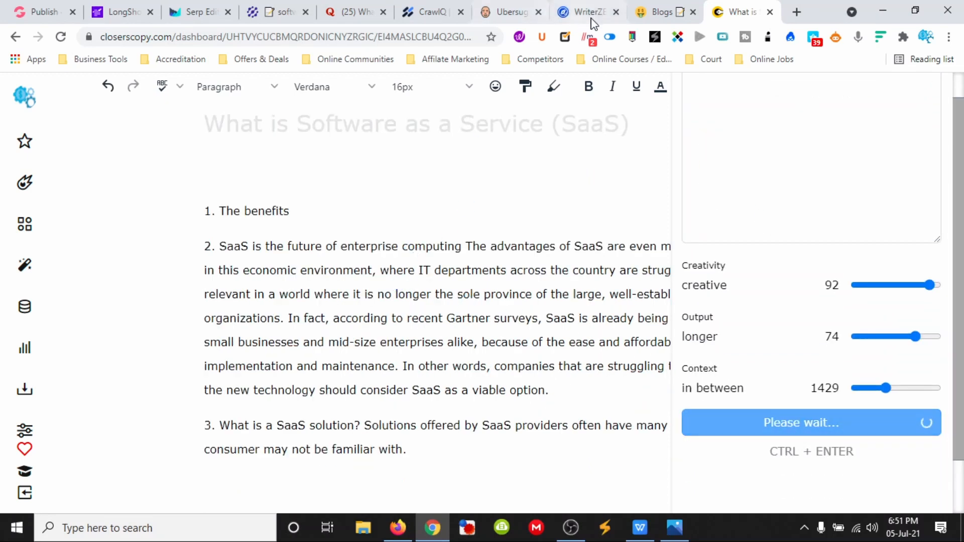
Step: Switch to CrawlQ, launch generation in the AI Content Writer, and return to ClosersCopy
left_click(427, 13)
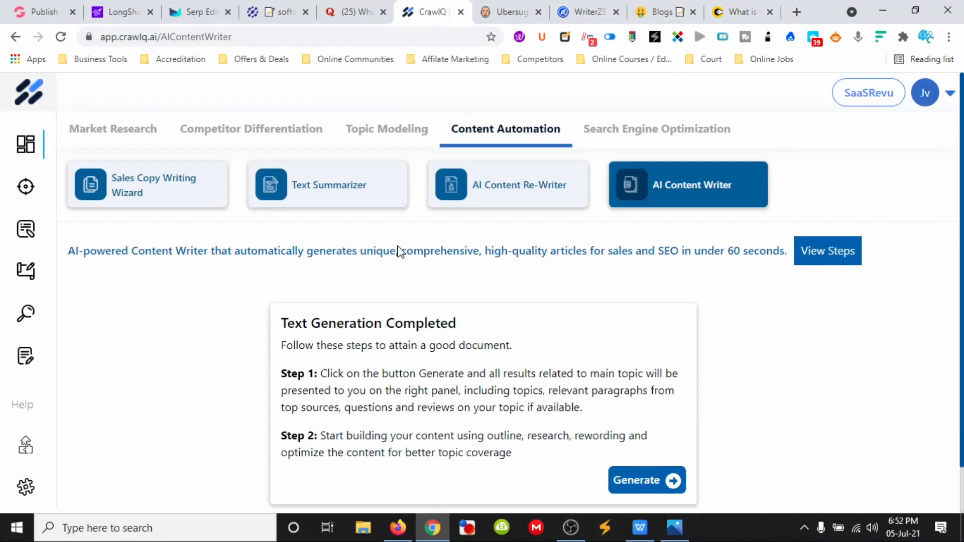
scroll(276, 355, "down", 2)
left_click(633, 427)
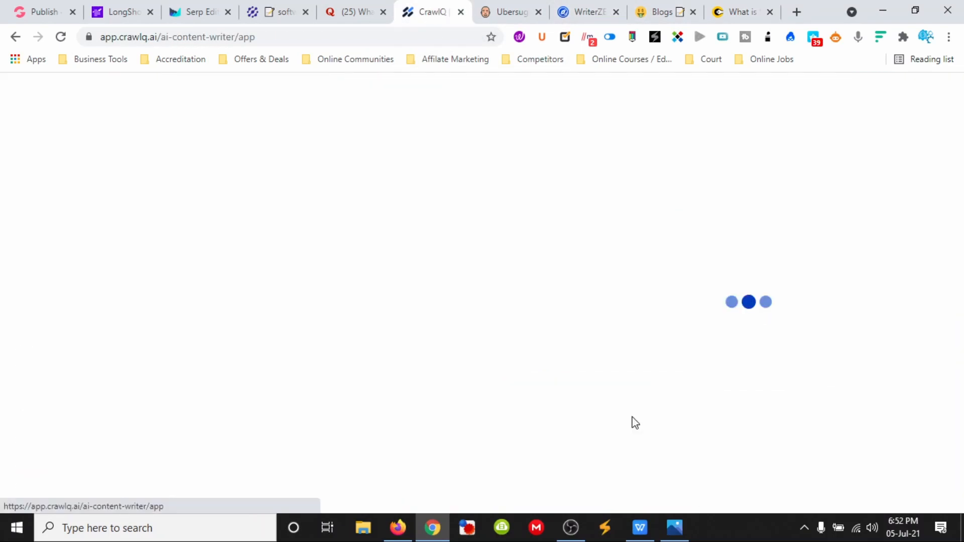
left_click(739, 12)
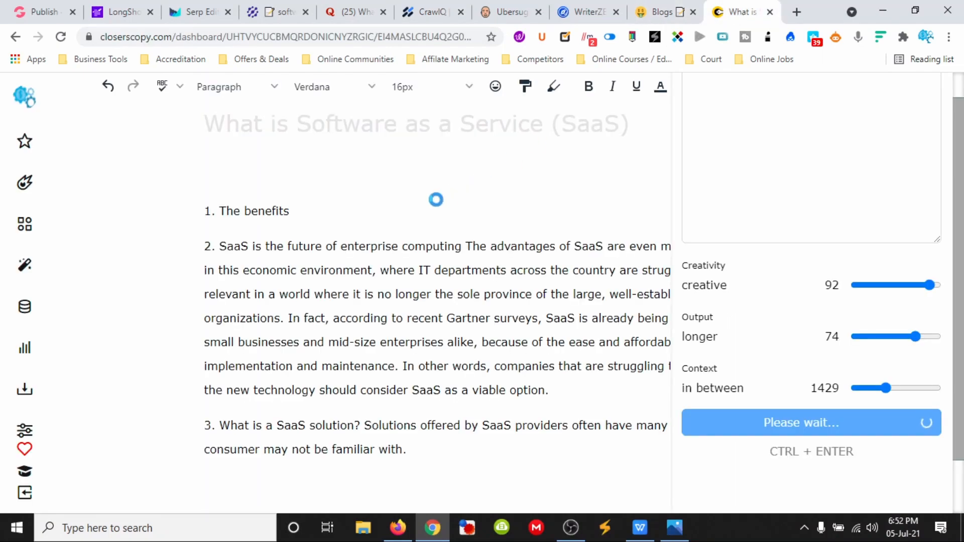
Step: Switch to NeuralText and append the AI-suggested sentence "Software as a service is a powerful new way to run your business." to the "Whats SaaS" paragraph
left_click(276, 12)
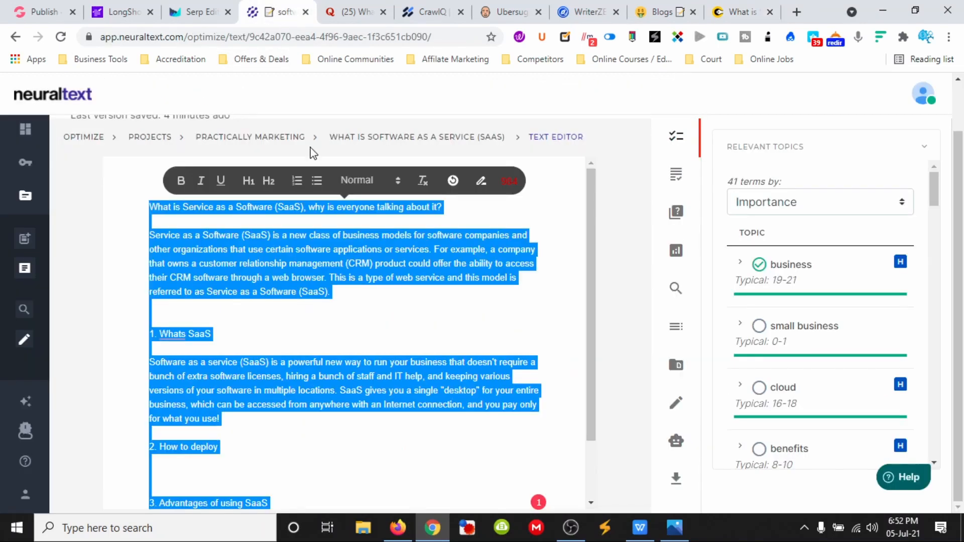
left_click(346, 322)
scroll(346, 322, "down", 2)
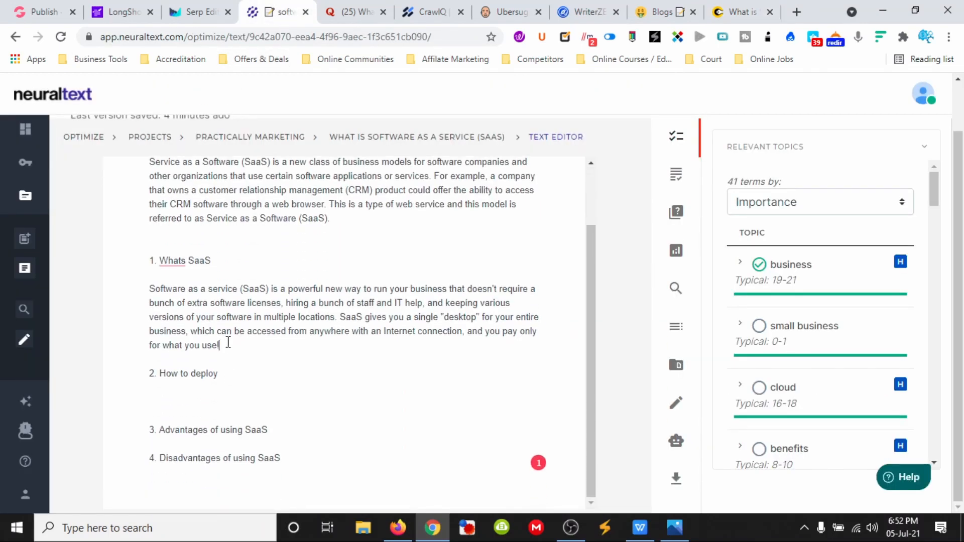
left_click_drag(228, 343, 151, 293)
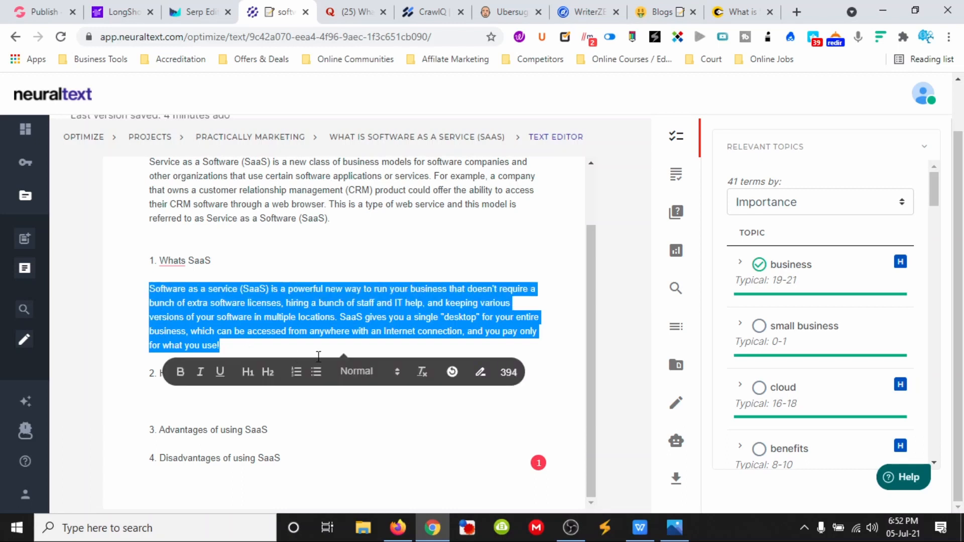
left_click(480, 372)
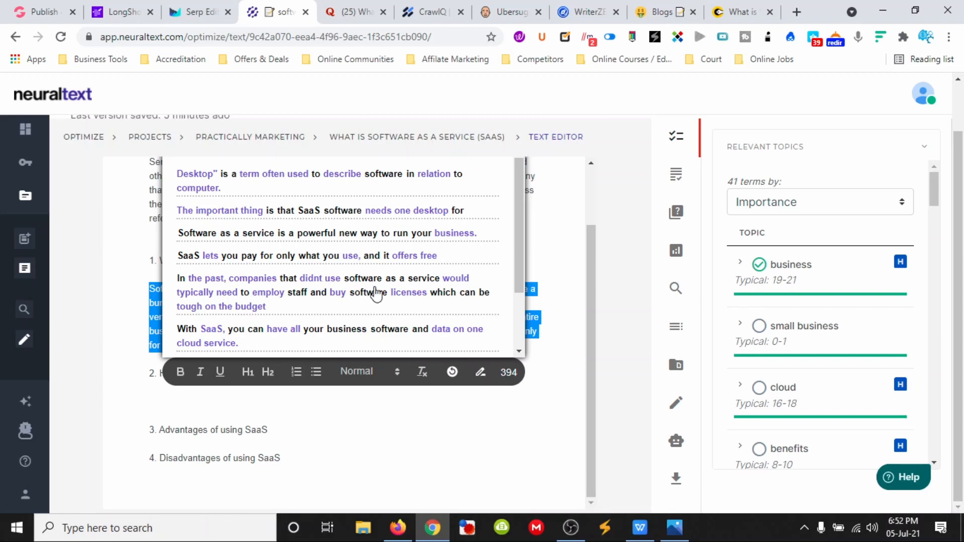
scroll(376, 293, "up", 1)
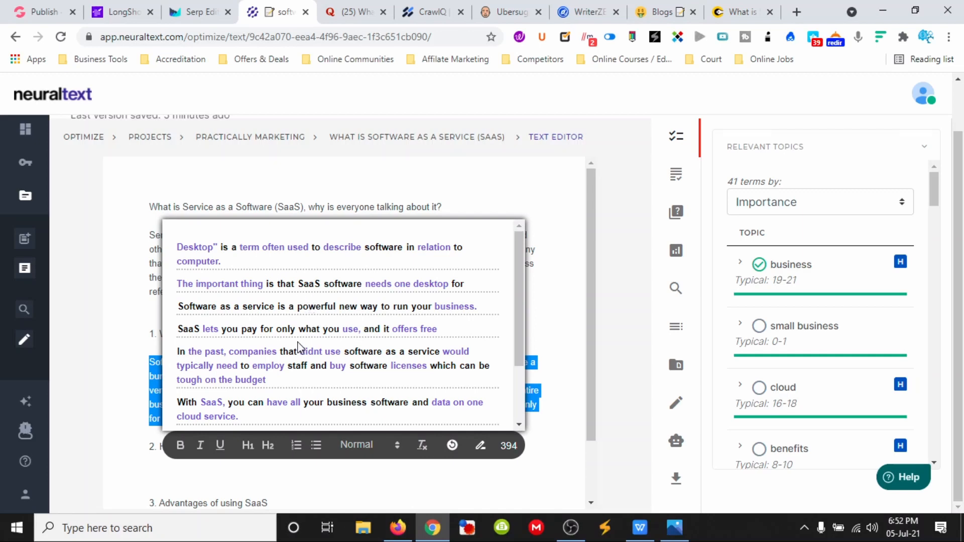
left_click(314, 307)
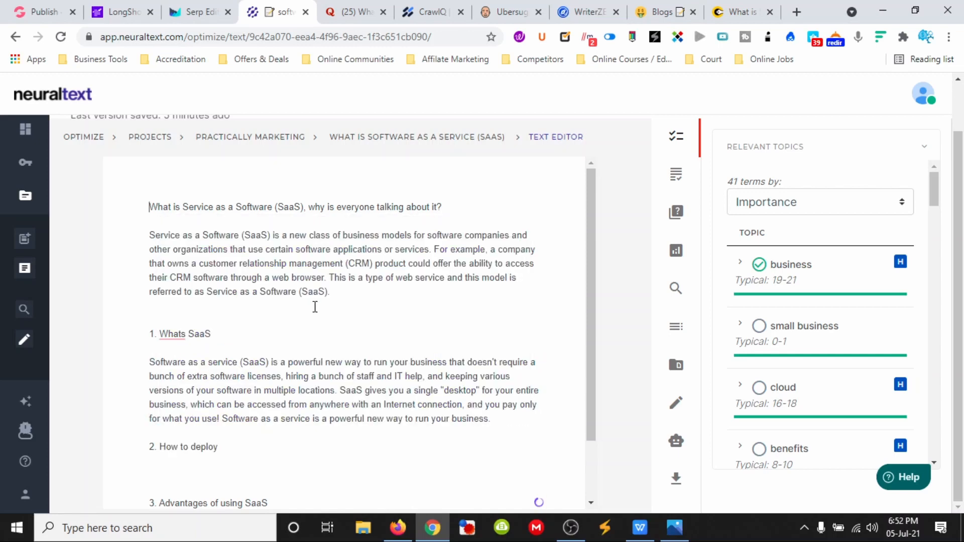
Step: Extend the second heading in the article to read "How to deploy these software services"
scroll(248, 421, "down", 1)
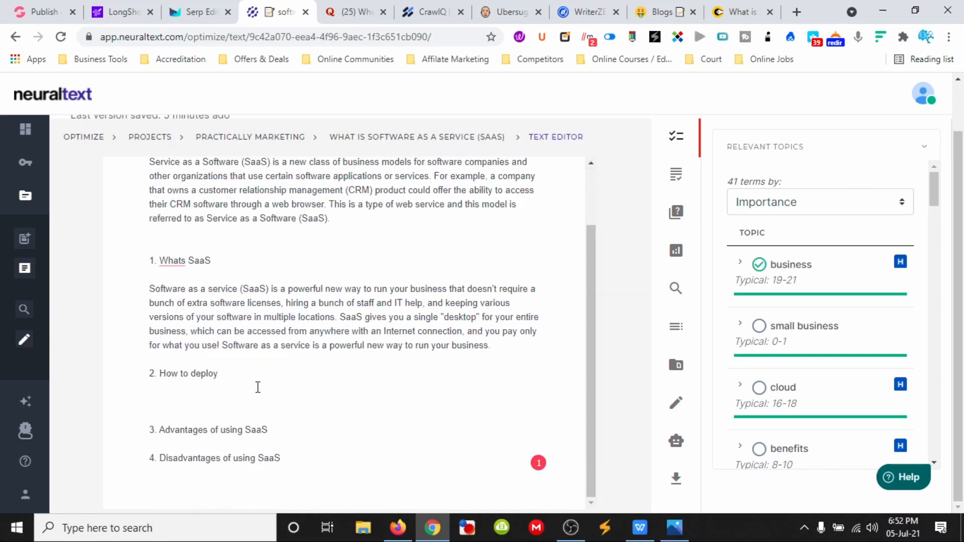
right_click(173, 401)
left_click(253, 411)
left_click_drag(219, 373, 173, 373)
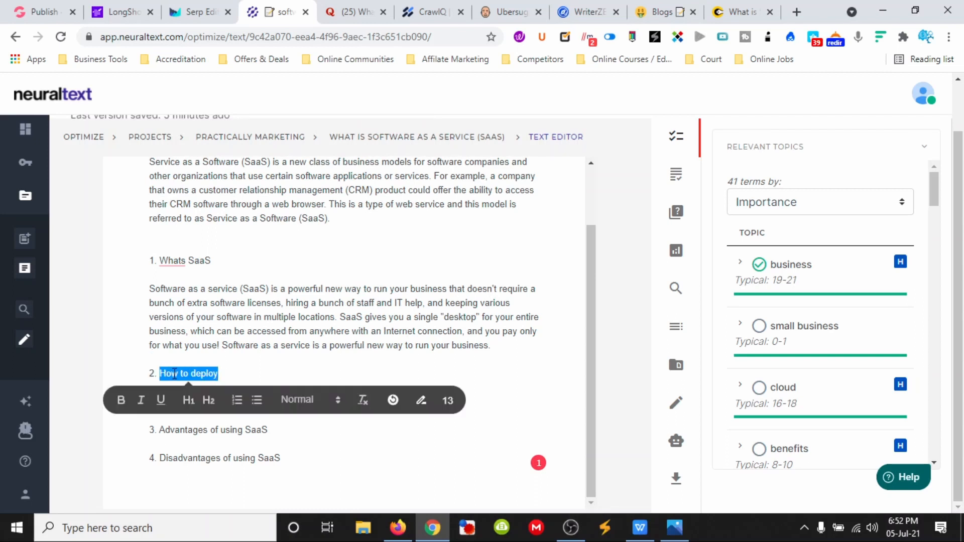
left_click(229, 371)
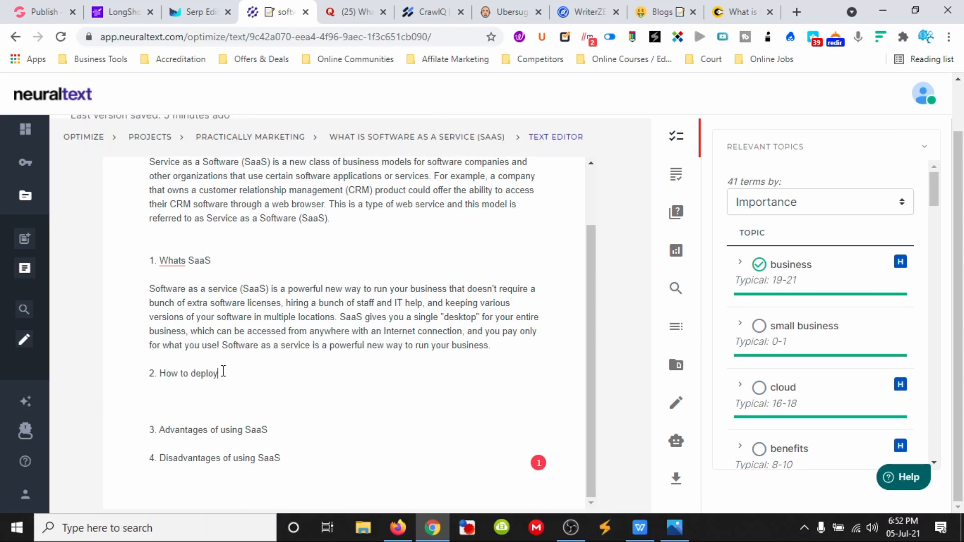
type("a Ser")
key("BackSpace")
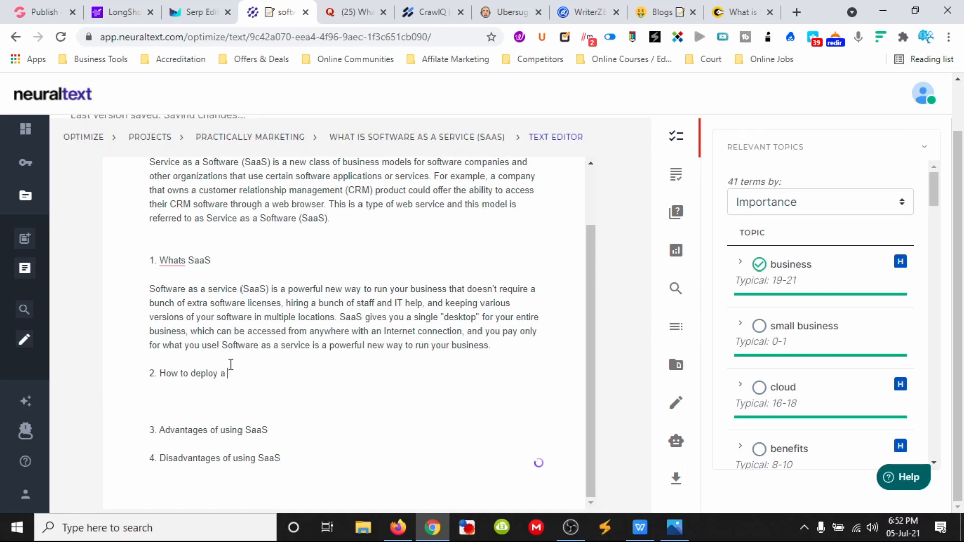
key("BackSpace")
type("th")
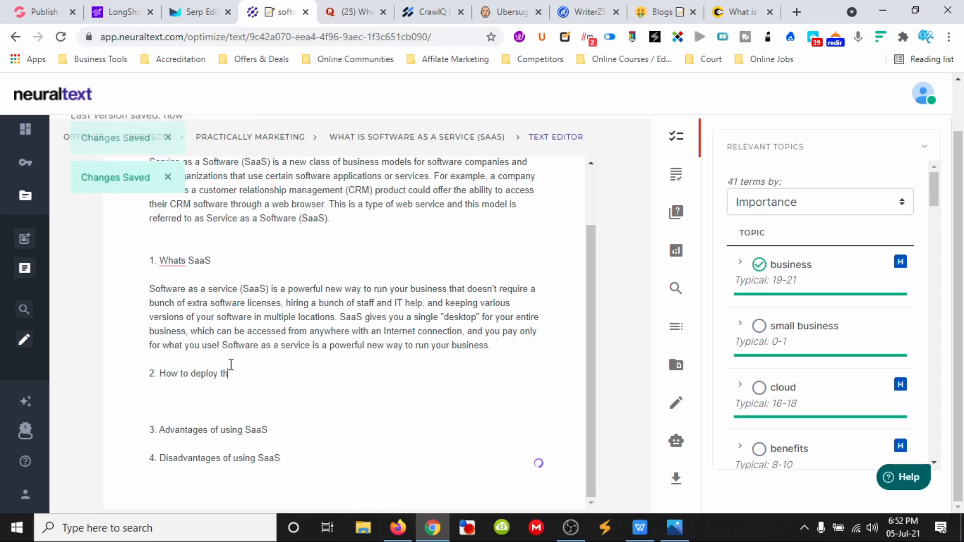
type("ese software")
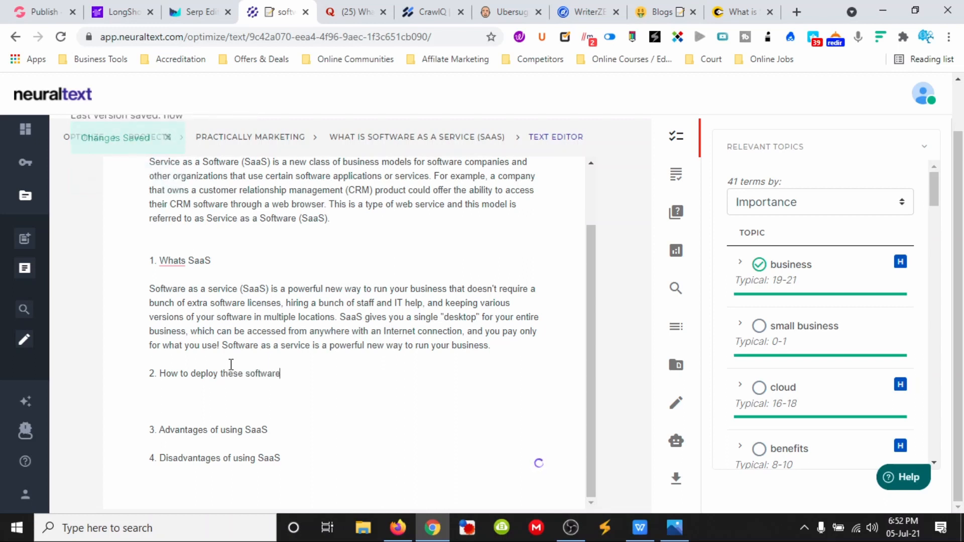
type(" ser")
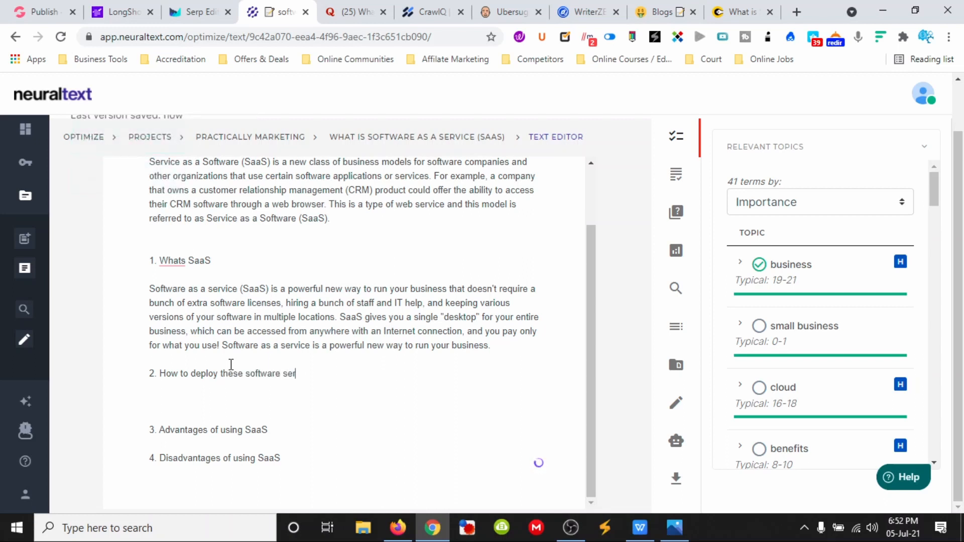
type("vices")
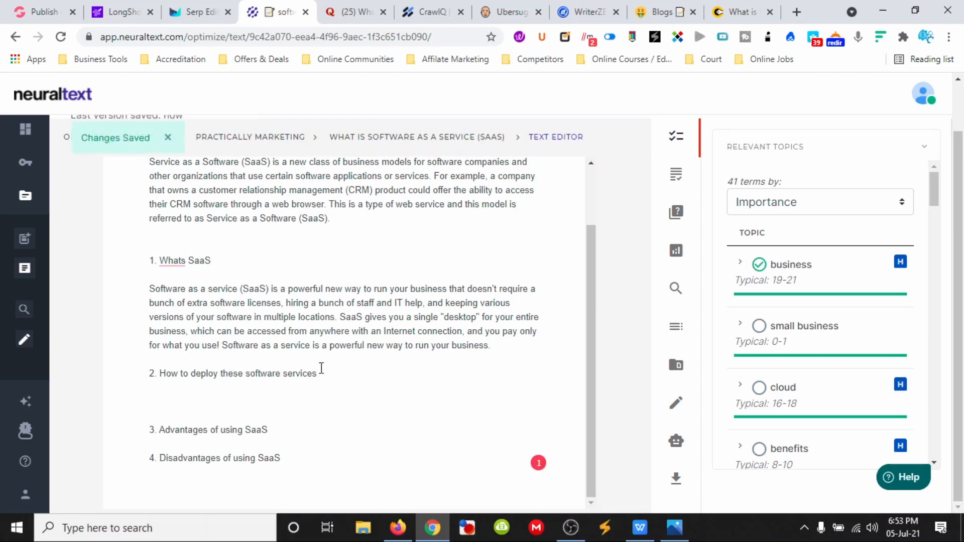
left_click_drag(321, 368, 162, 372)
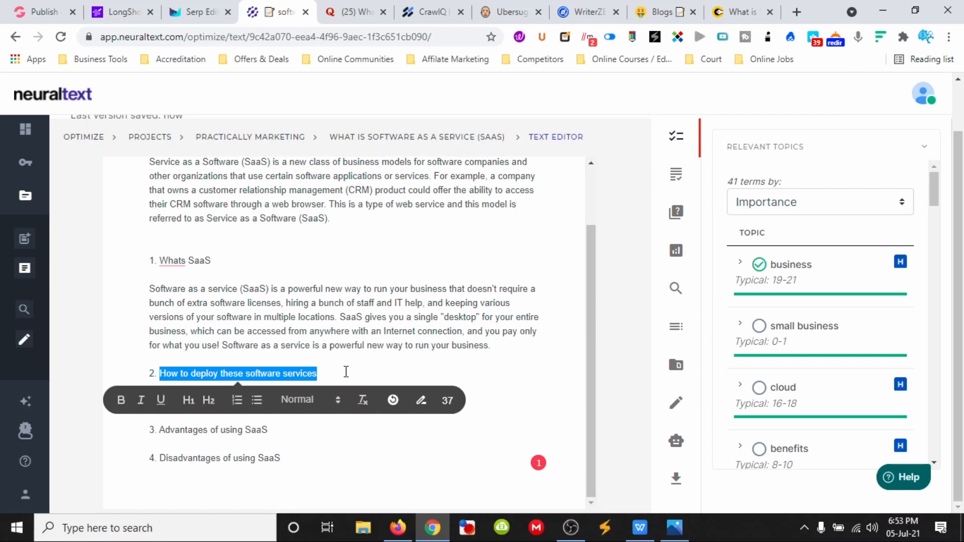
left_click(346, 372)
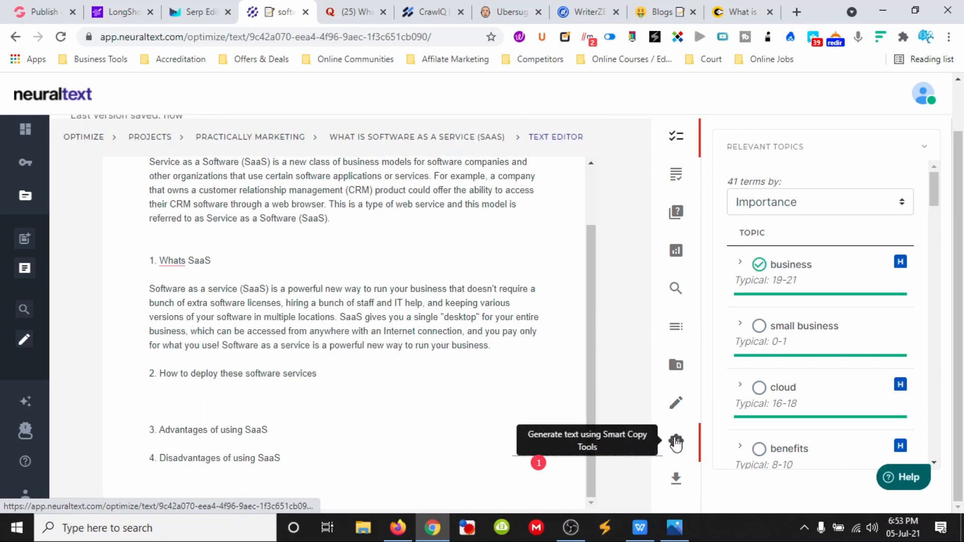
Step: Open the Smart Copy Tools and choose Blog Outline as the use case
left_click(676, 441)
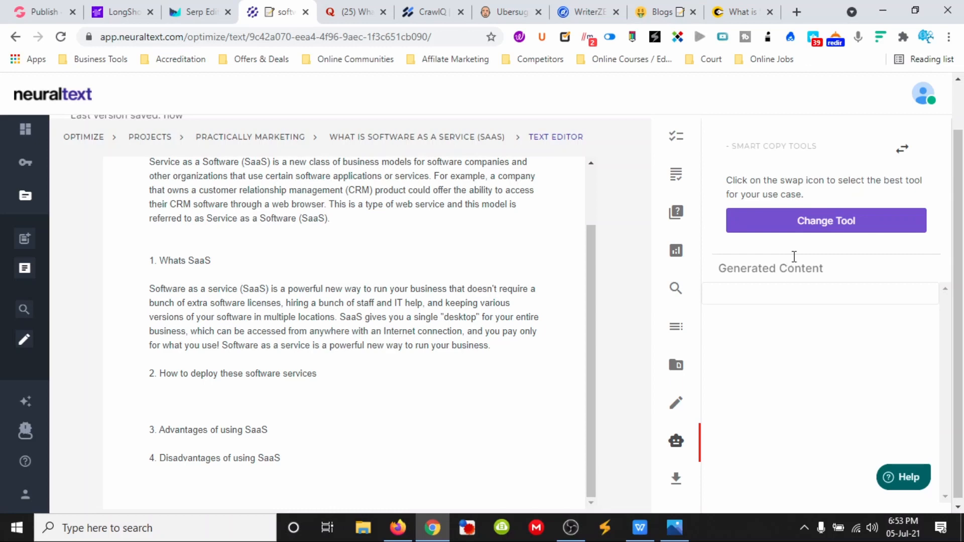
left_click(824, 223)
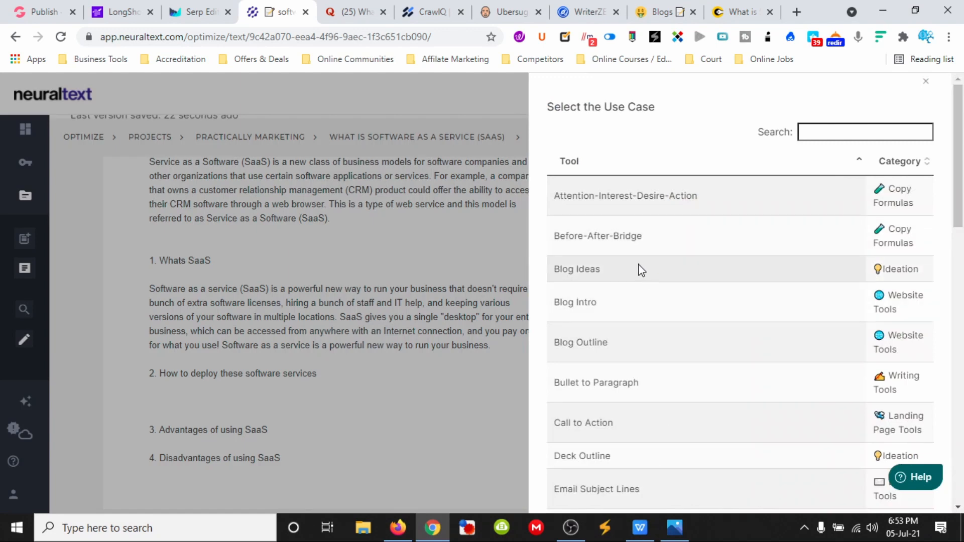
left_click(631, 347)
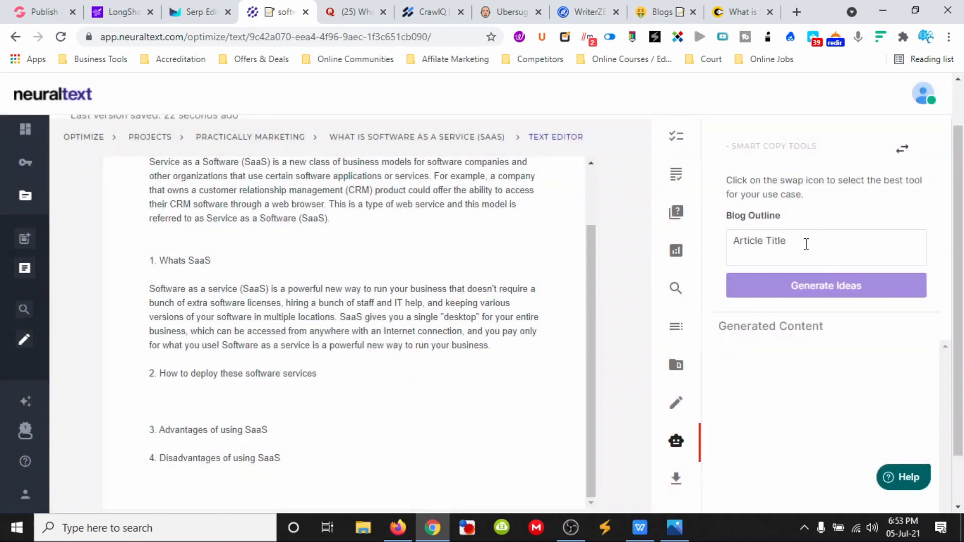
Step: Generate blog outlines for the article title "What is Software as a Service, the benefits you need to know to save you thousands" and browse them
left_click(806, 241)
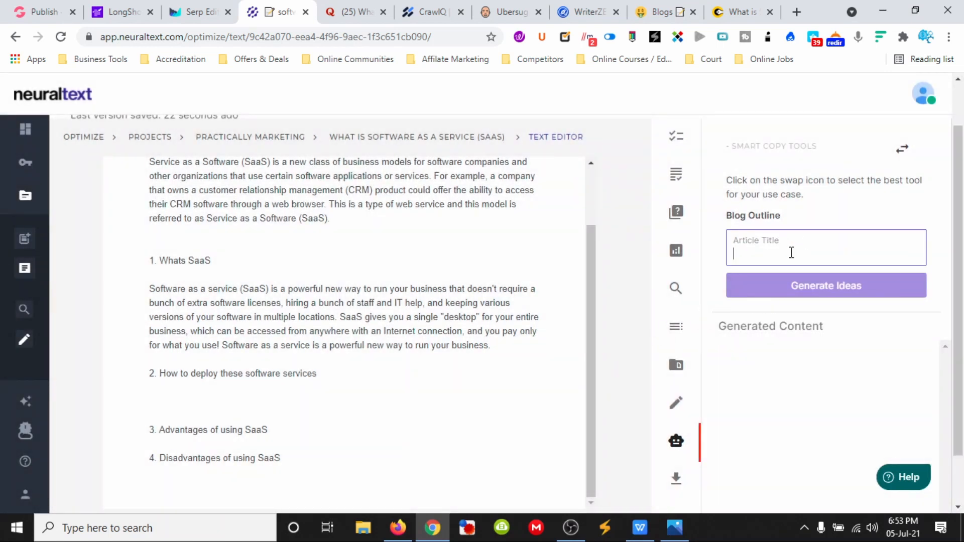
type("What is")
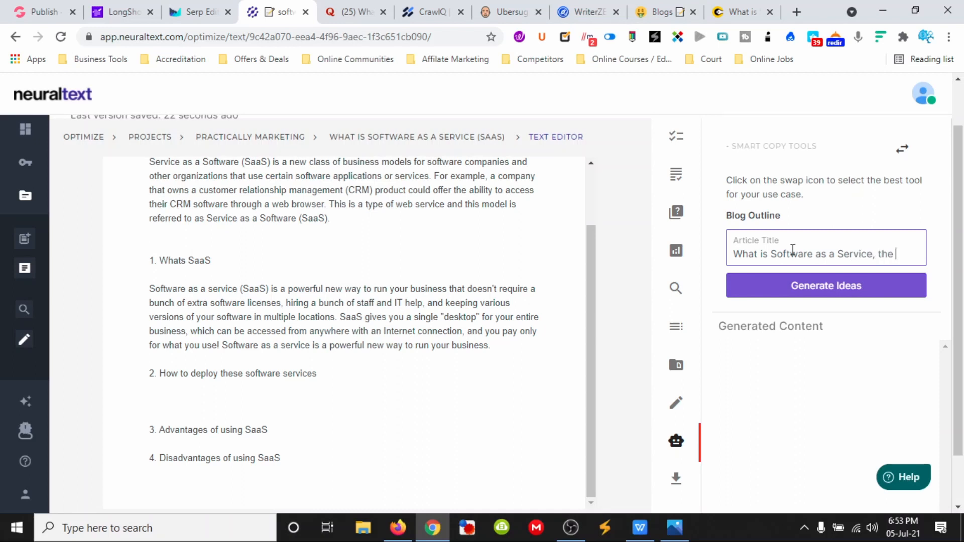
type("efits ")
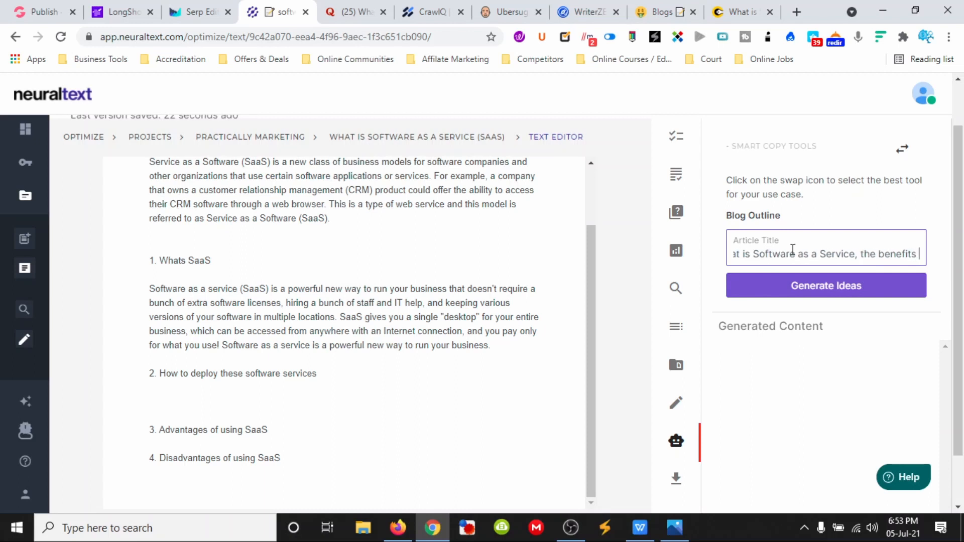
type("you need to kn")
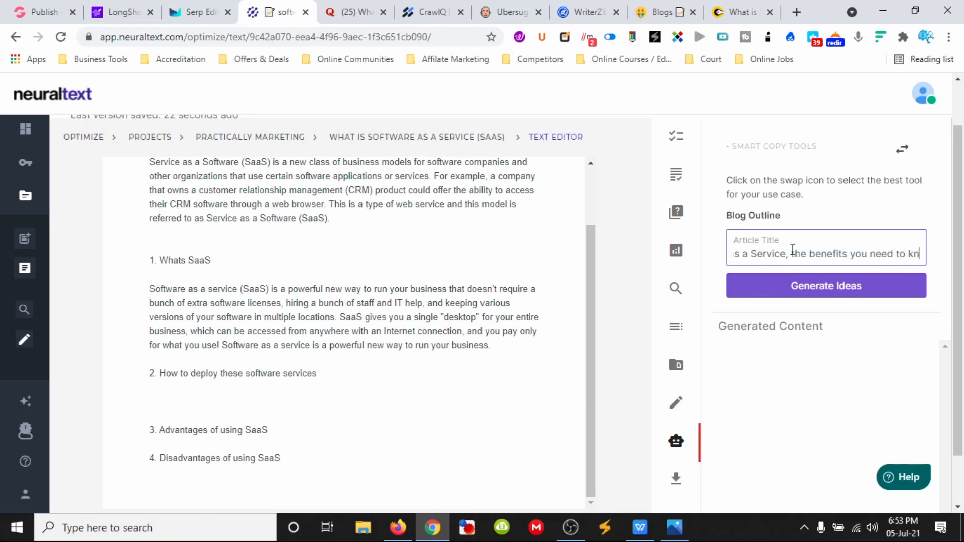
type("ow to ")
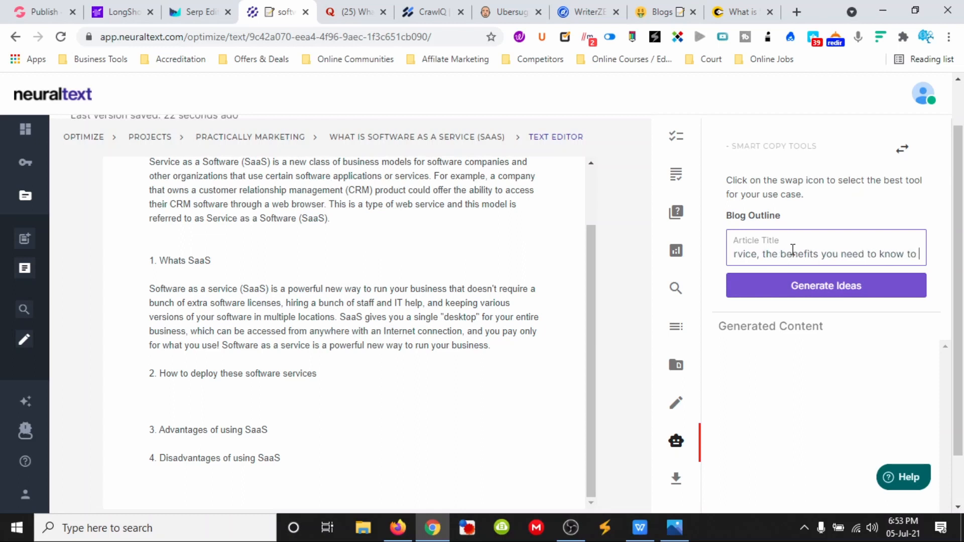
type("save you t")
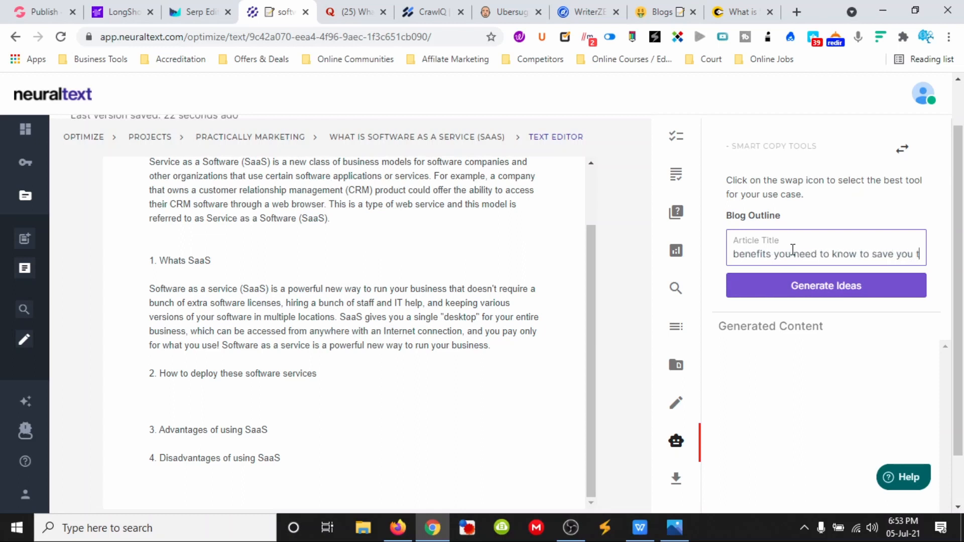
type("housands")
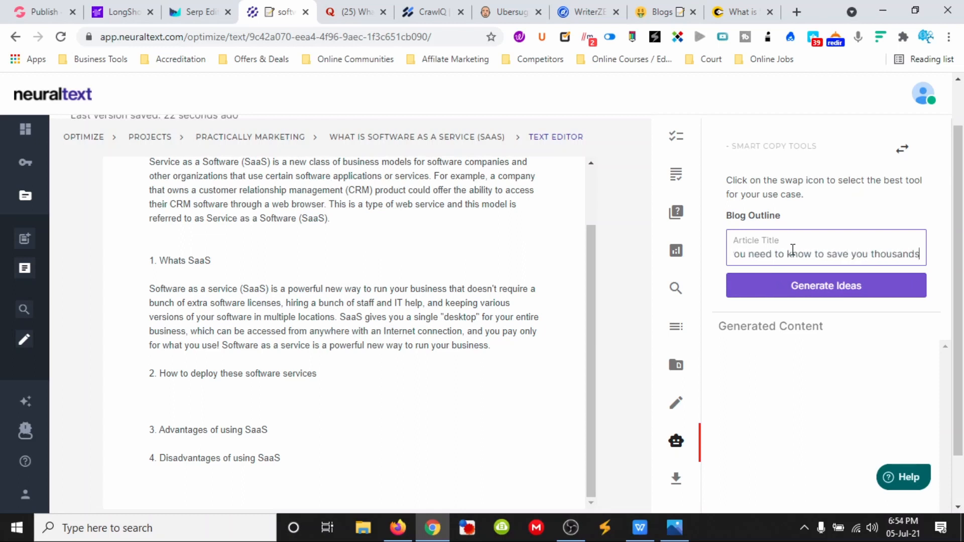
left_click(812, 285)
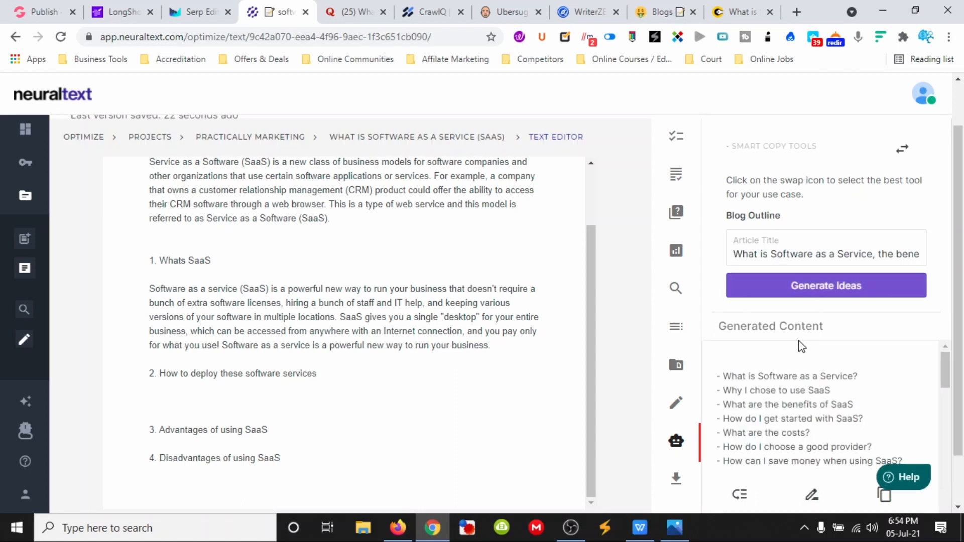
scroll(444, 336, "up", 2)
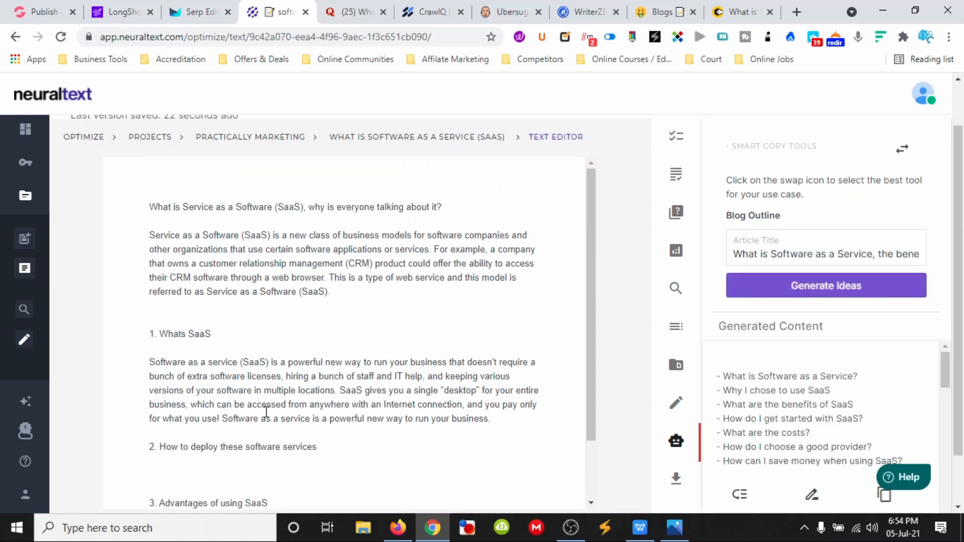
scroll(338, 335, "down", 1)
scroll(792, 400, "down", 2)
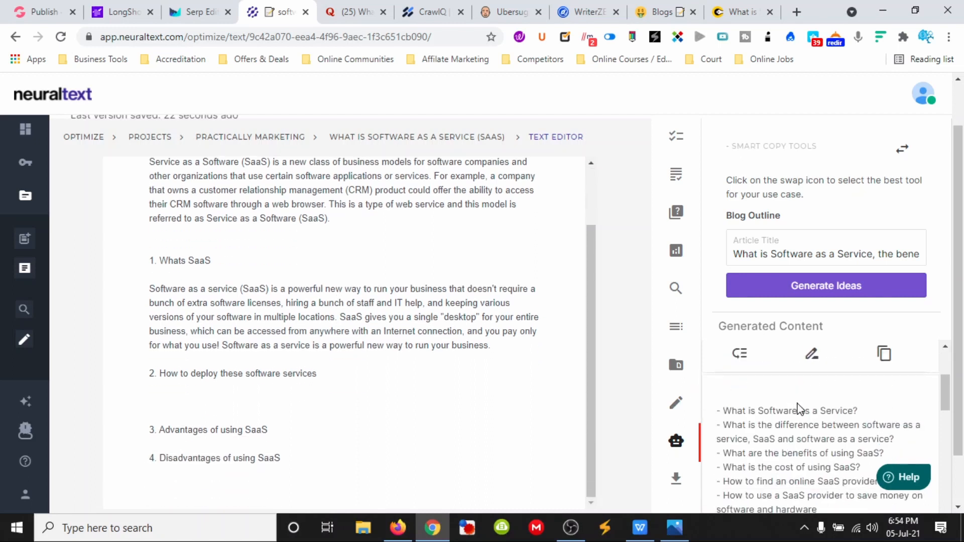
Step: Review the generated blog outlines to compare their section headings
scroll(799, 406, "up", 2)
scroll(800, 408, "down", 2)
scroll(801, 407, "up", 2)
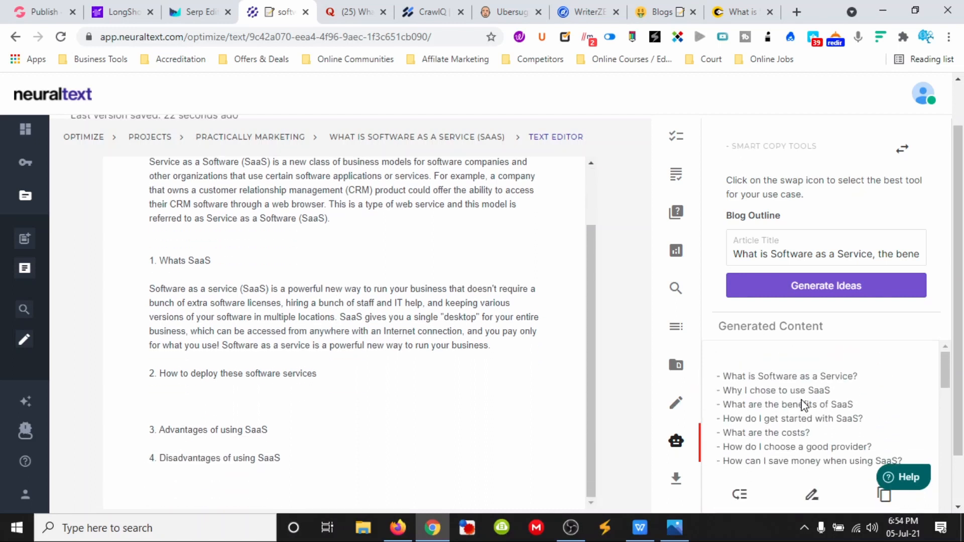
scroll(801, 406, "down", 8)
scroll(800, 407, "up", 6)
scroll(801, 405, "up", 2)
scroll(809, 459, "down", 6)
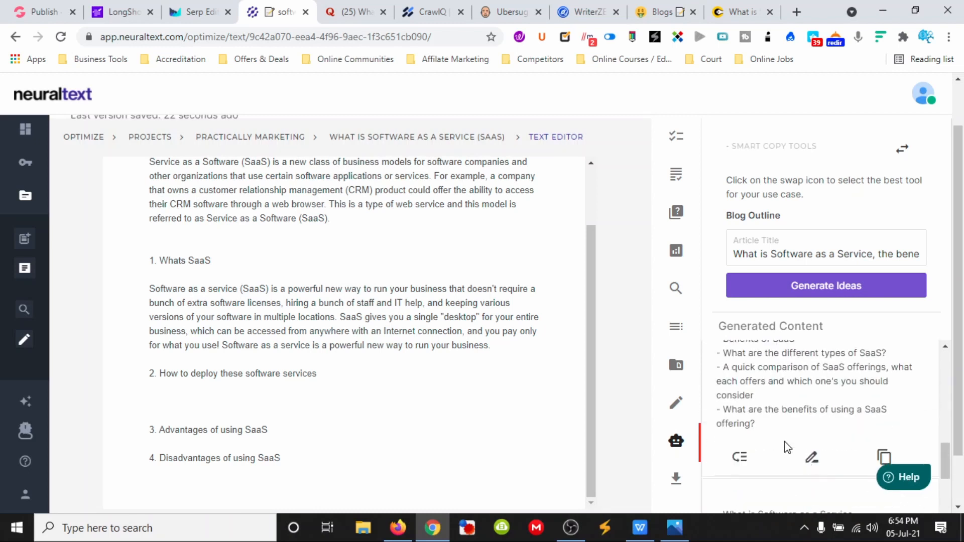
scroll(786, 448, "down", 3)
scroll(795, 443, "down", 2)
scroll(802, 403, "up", 5)
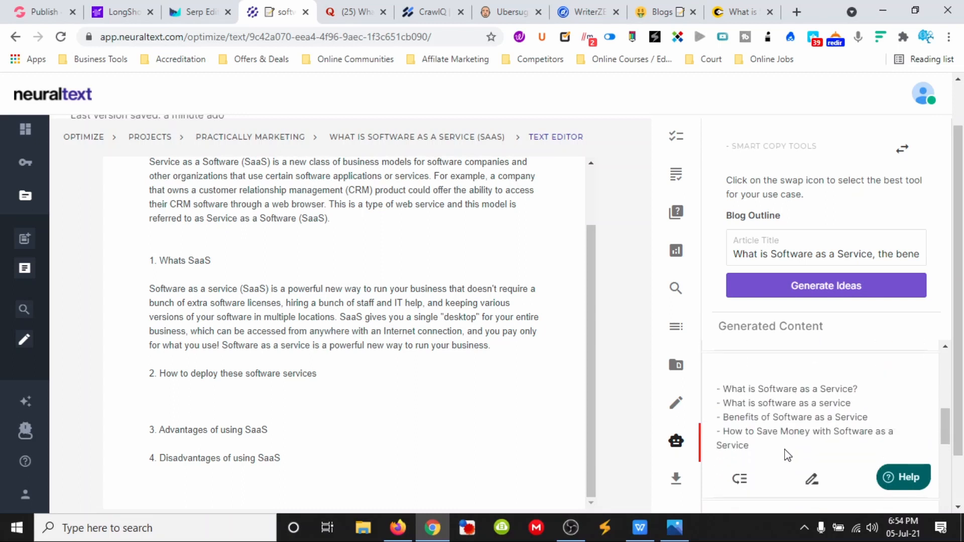
Step: Add the outline ending in "How to Save Money with Software as a Service" at the article's end, with blank lines below its first bullet
scroll(788, 455, "down", 2)
left_click(884, 407)
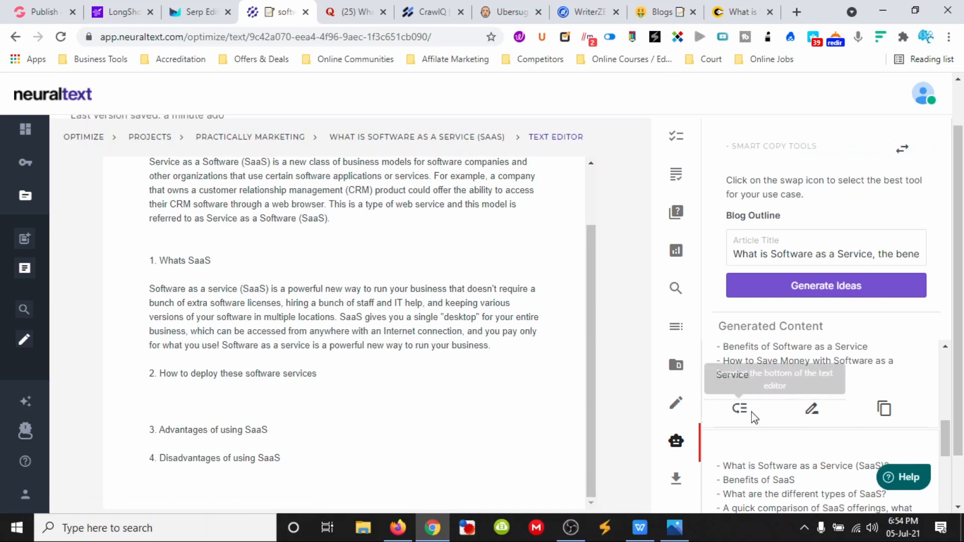
left_click(738, 407)
scroll(423, 392, "down", 3)
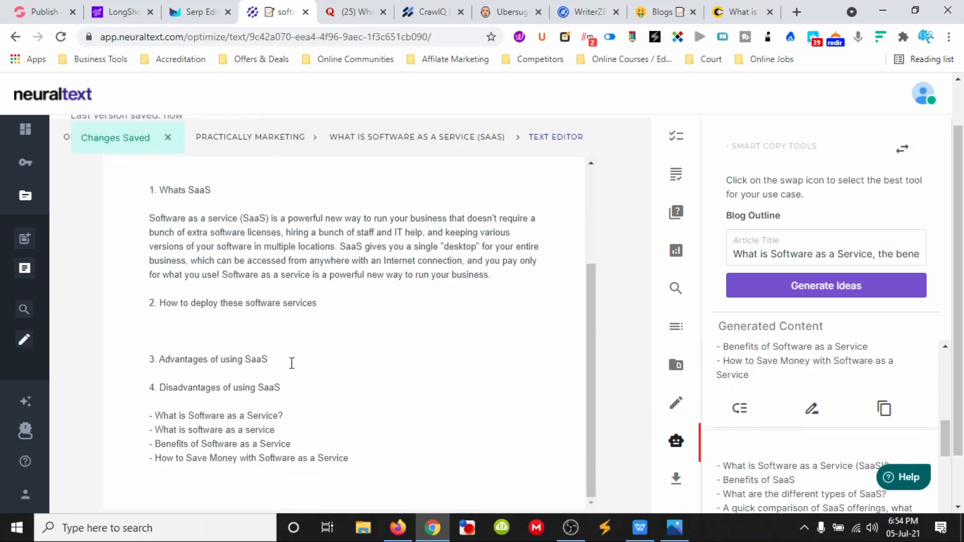
scroll(291, 371, "down", 2)
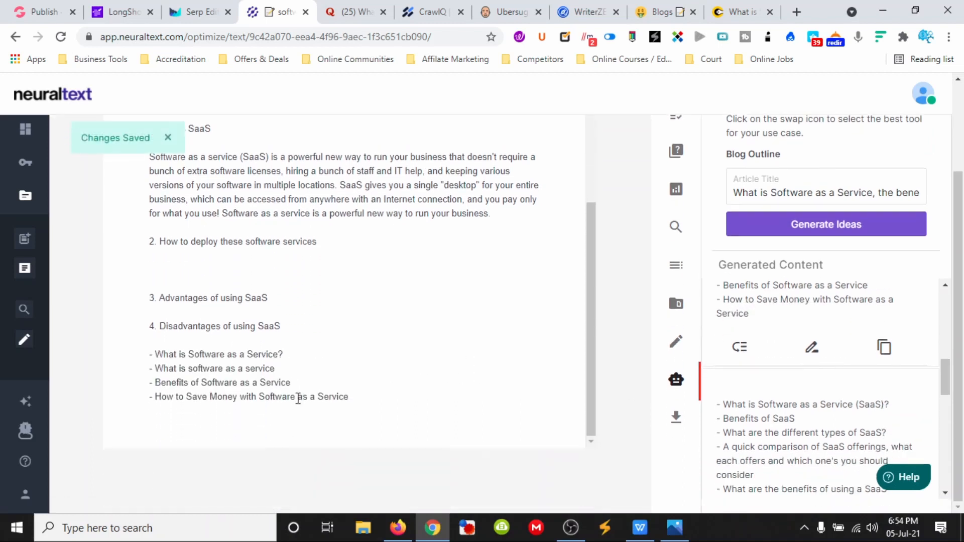
left_click(320, 352)
key("Return")
key("Return")
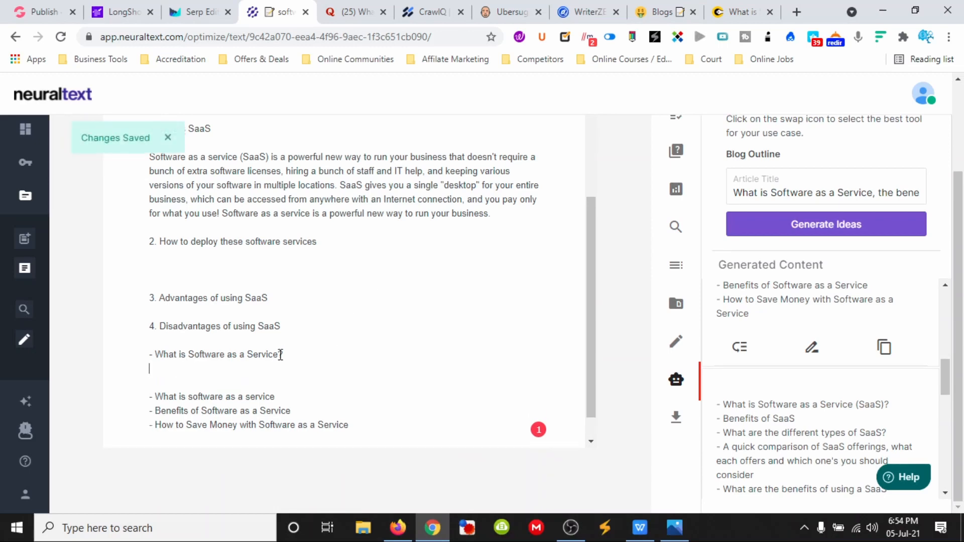
scroll(281, 355, "up", 5)
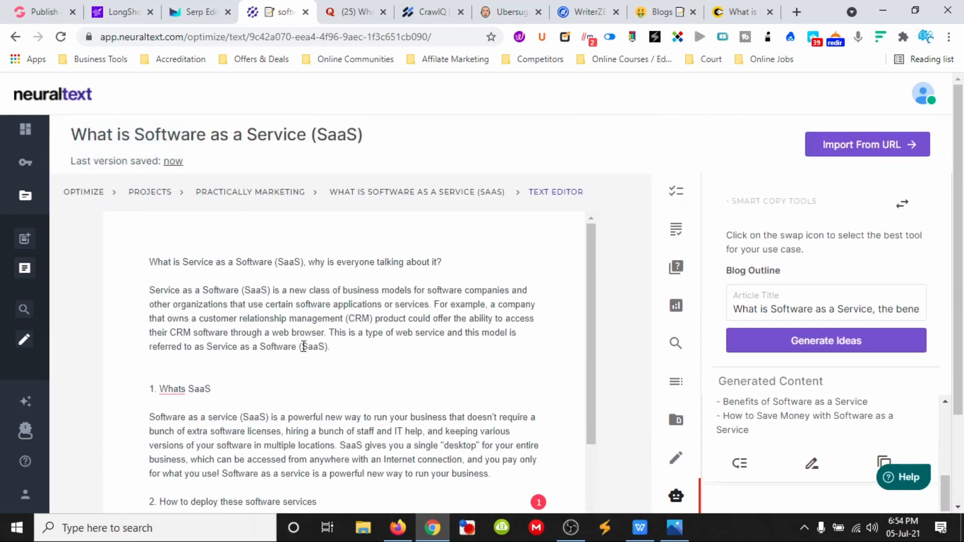
left_click_drag(330, 347, 149, 290)
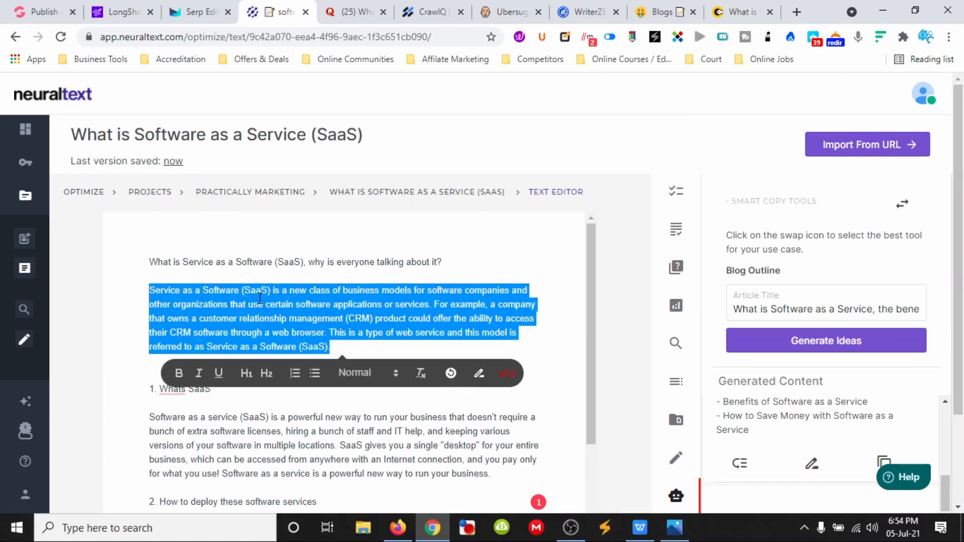
left_click(435, 345)
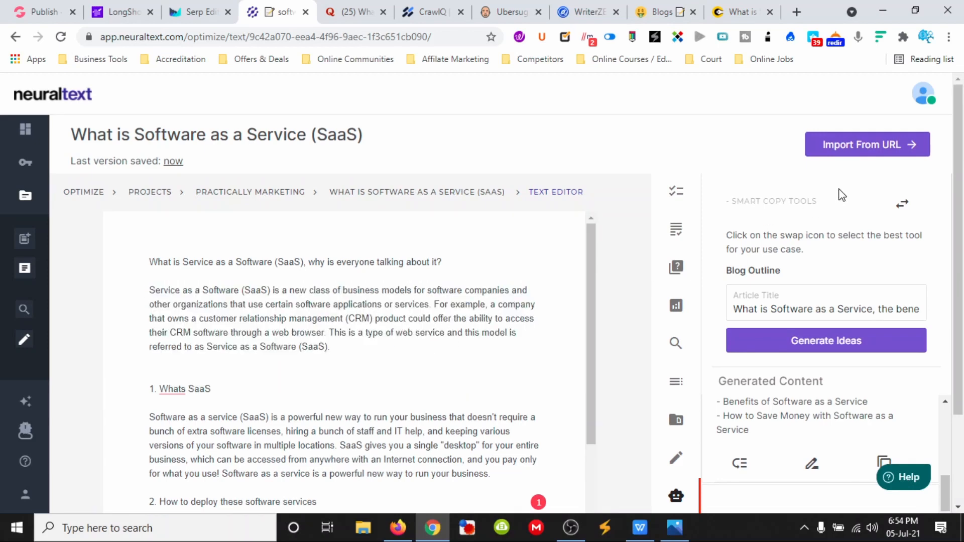
Step: Change the Smart Copy use case to Bullet to Paragraph
left_click(901, 205)
scroll(678, 323, "down", 1)
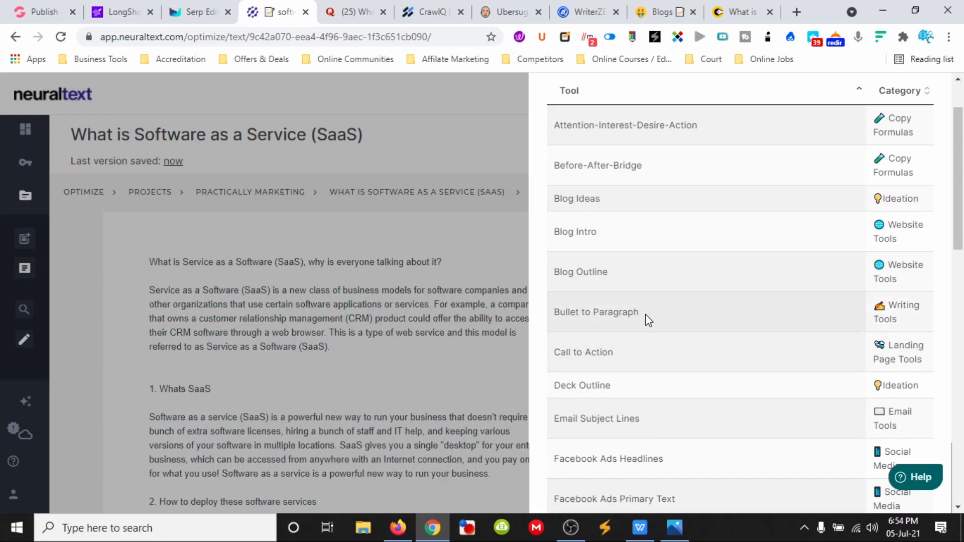
left_click(647, 319)
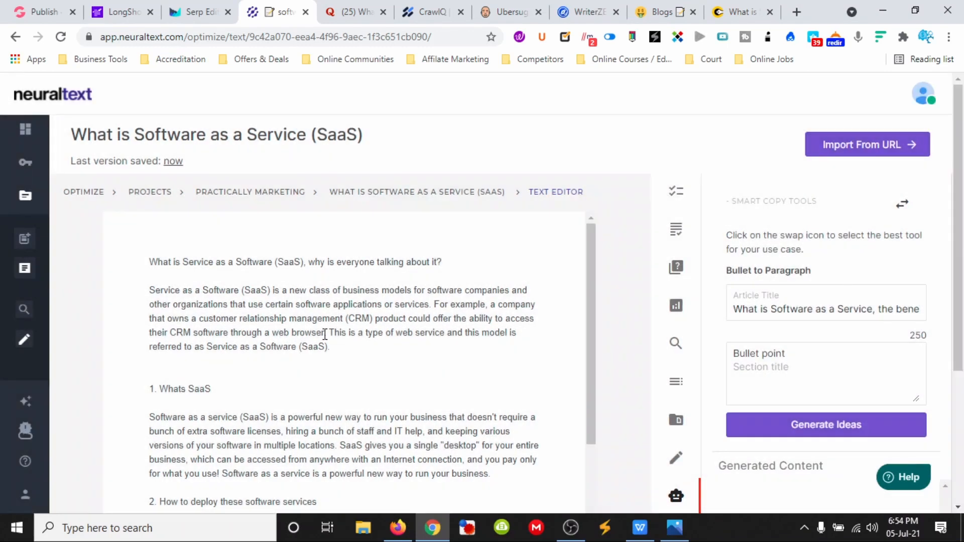
Step: Copy the four outline bullets from the end of the article into the bullet point field and generate paragraph ideas
scroll(330, 336, "down", 3)
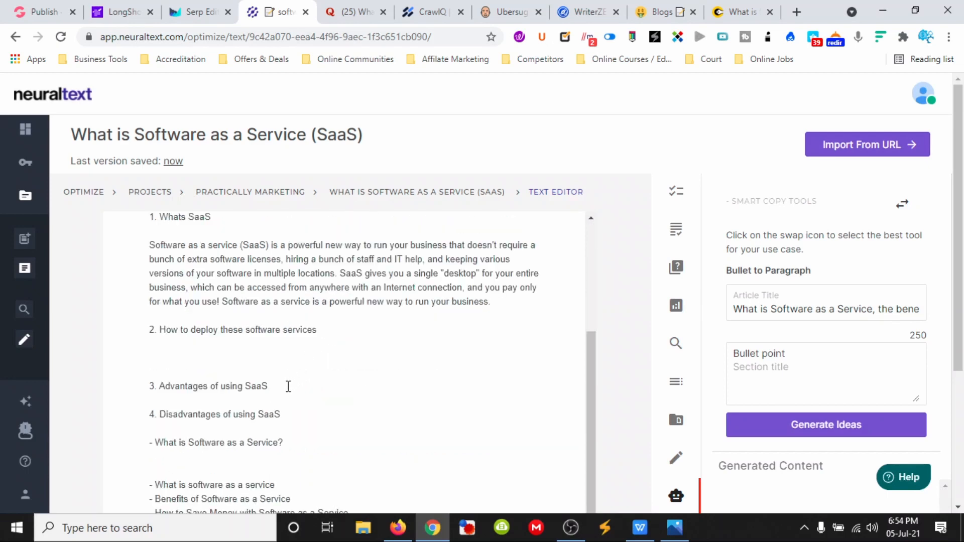
scroll(288, 386, "down", 4)
left_click_drag(354, 315, 146, 249)
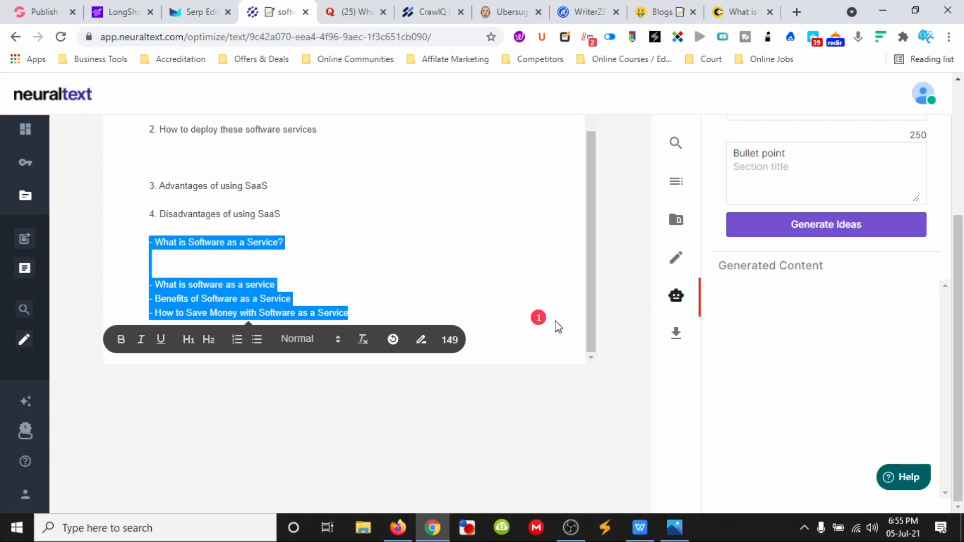
left_click(798, 223)
left_click(748, 180)
key("ctrl+v")
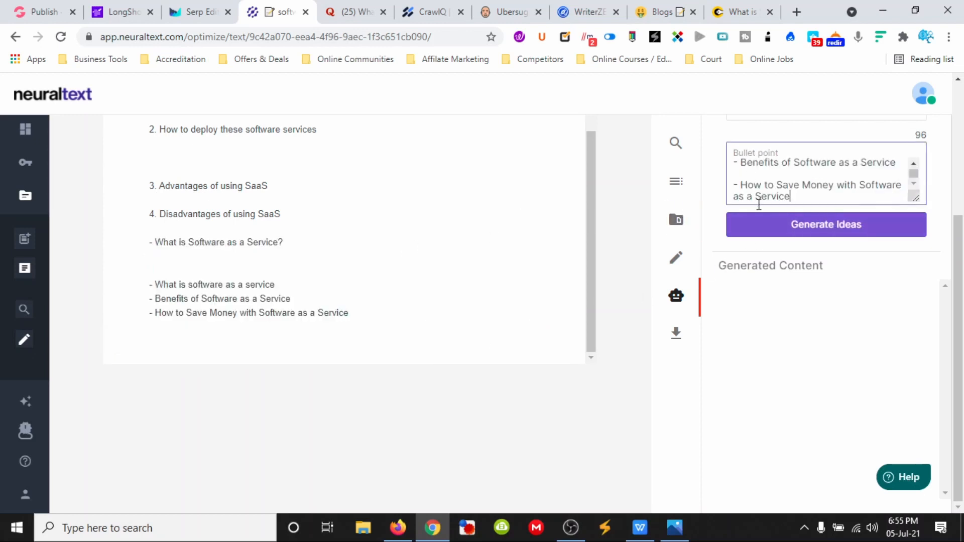
left_click(787, 224)
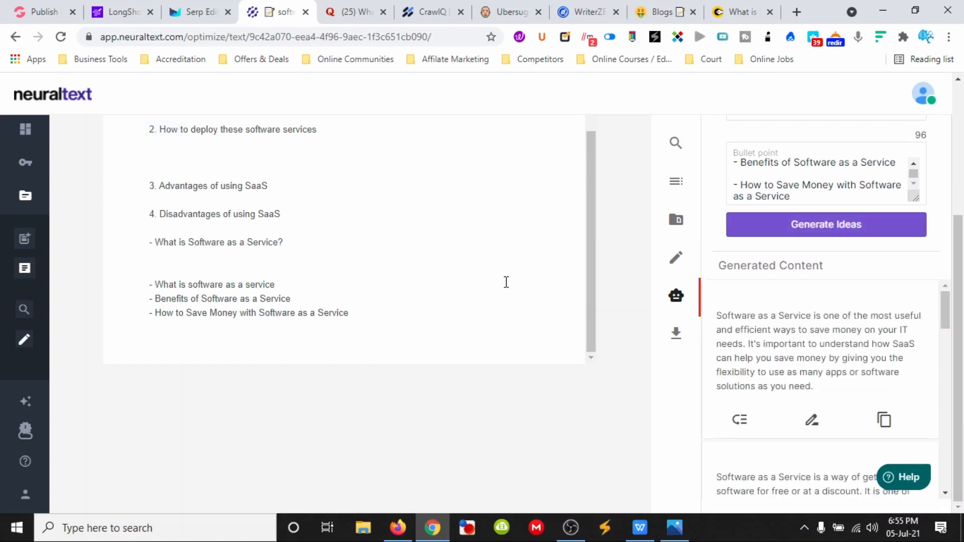
Step: Browse the generated paragraphs and insert the first one, about saving money on IT needs, below the heading "Advantages of using SaaS"
scroll(827, 346, "down", 10)
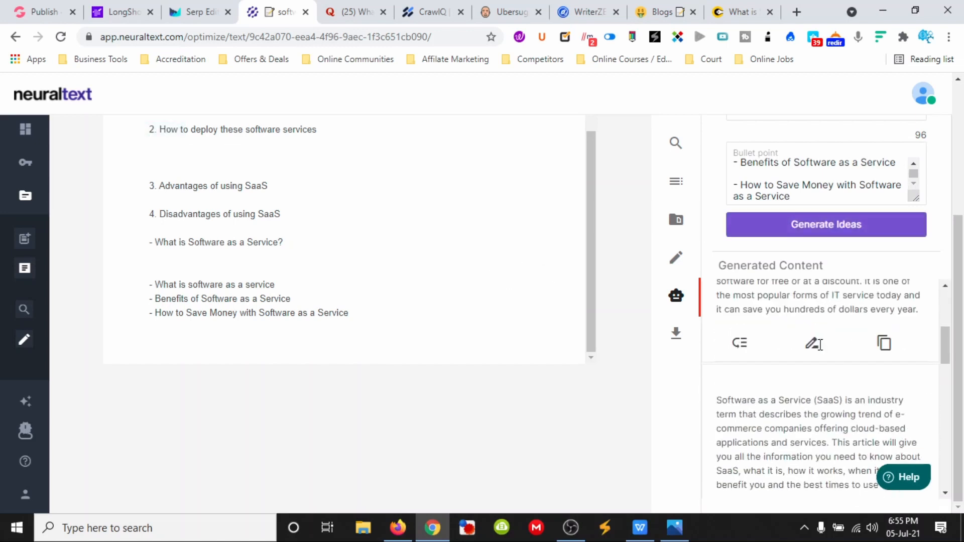
scroll(796, 362, "down", 5)
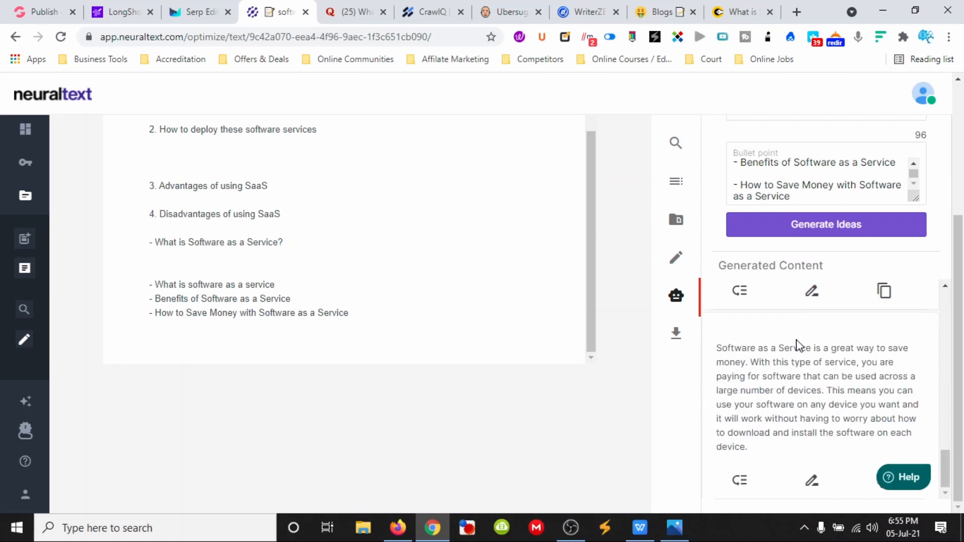
scroll(798, 337, "up", 8)
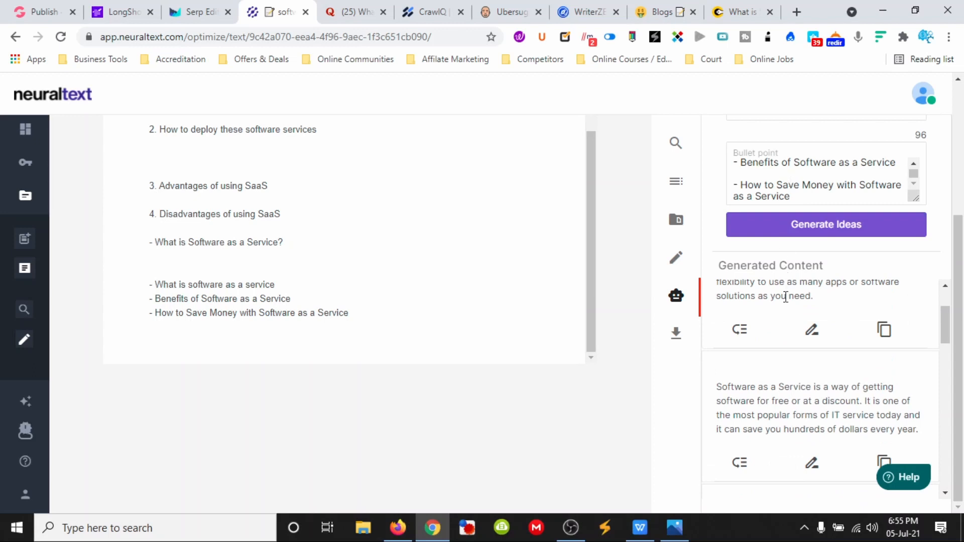
scroll(796, 322, "up", 2)
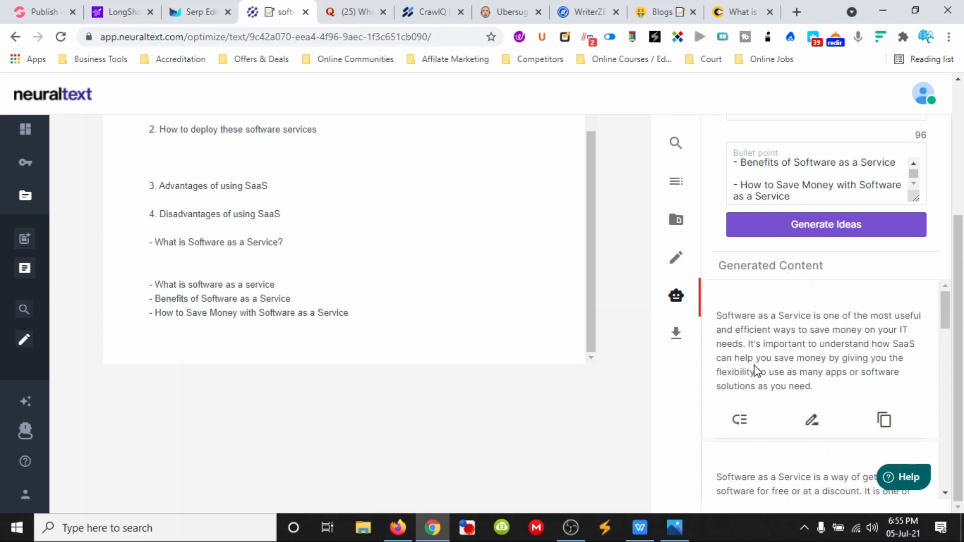
left_click(884, 419)
left_click(286, 190)
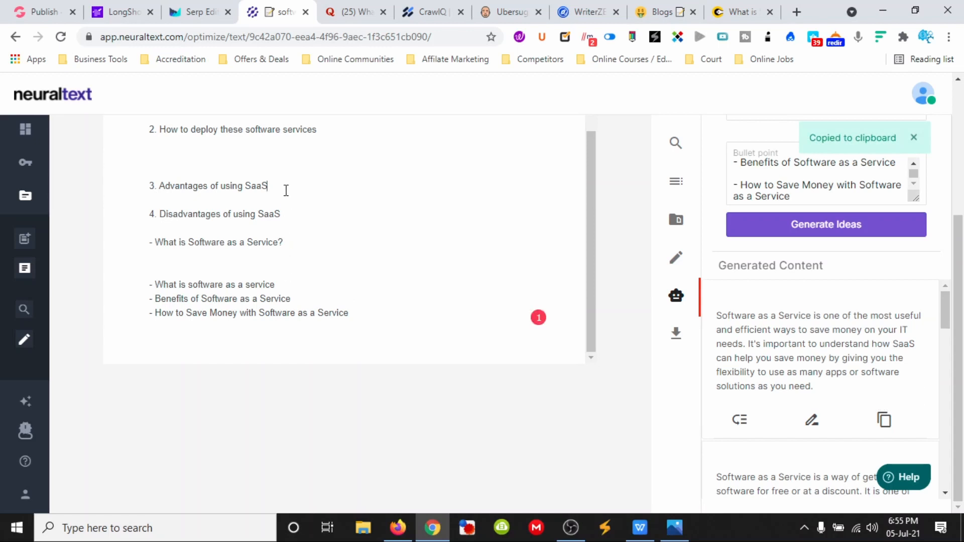
key("Return")
key("ctrl+v")
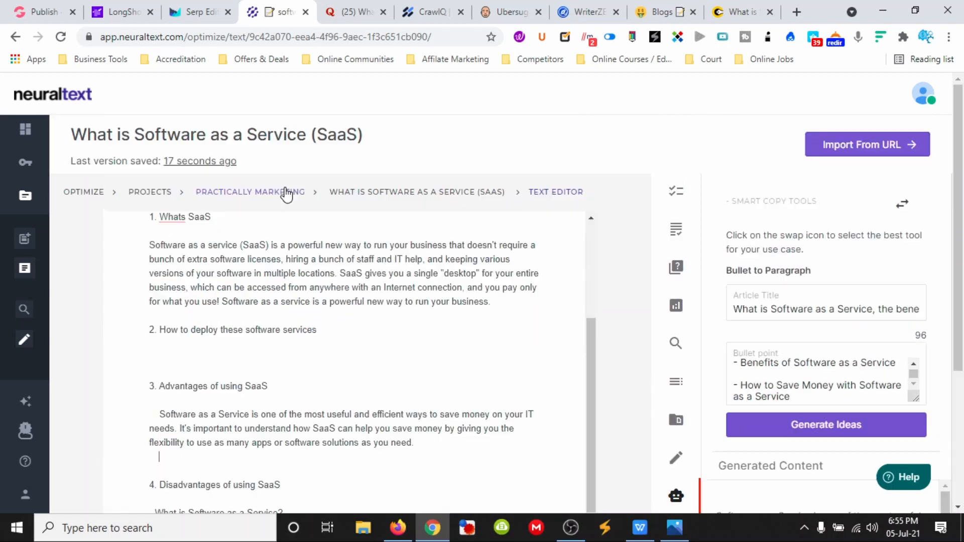
Step: Replace the bullet point text with the heading "Disadvantages of using SaaS" and generate new paragraph ideas
scroll(472, 355, "down", 2)
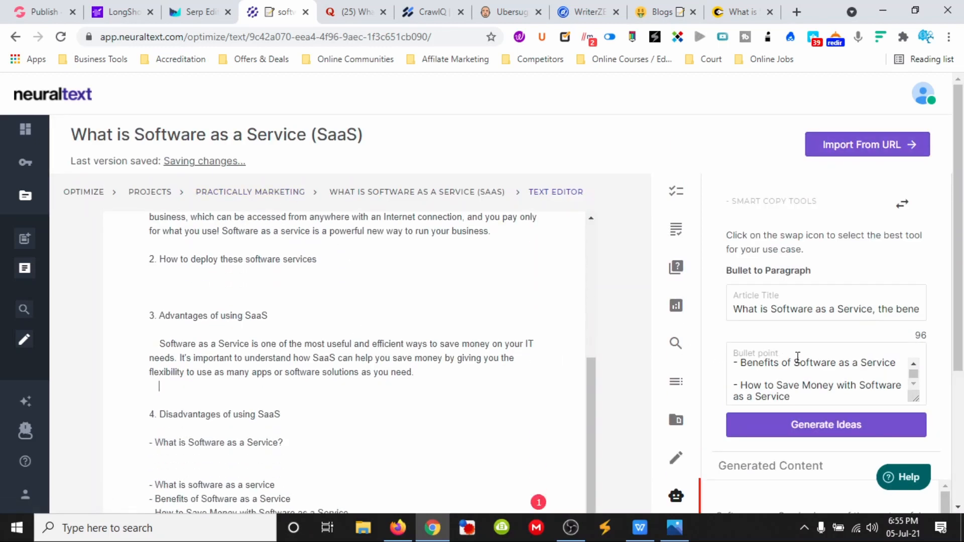
left_click_drag(814, 397, 718, 359)
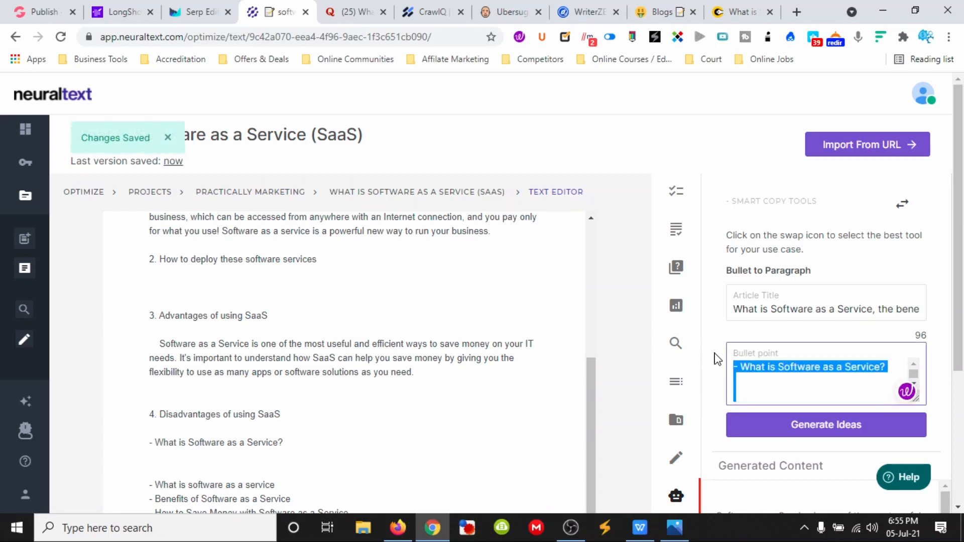
key("BackSpace")
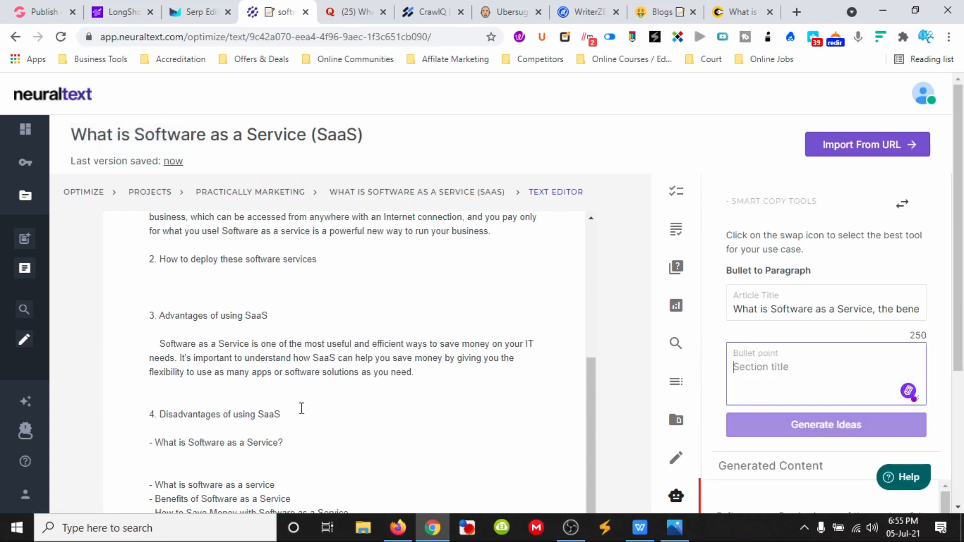
left_click_drag(290, 414, 163, 415)
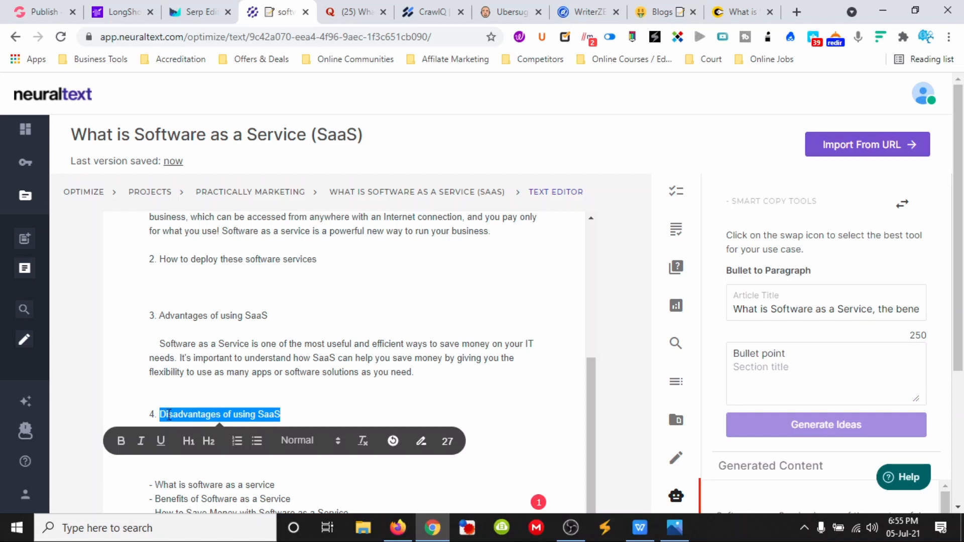
left_click(811, 385)
key("ctrl+v")
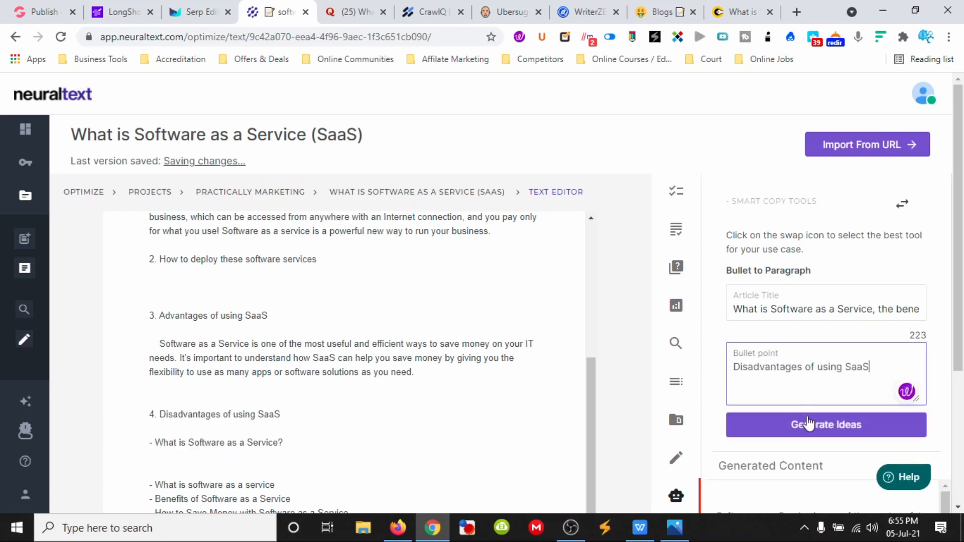
left_click(809, 431)
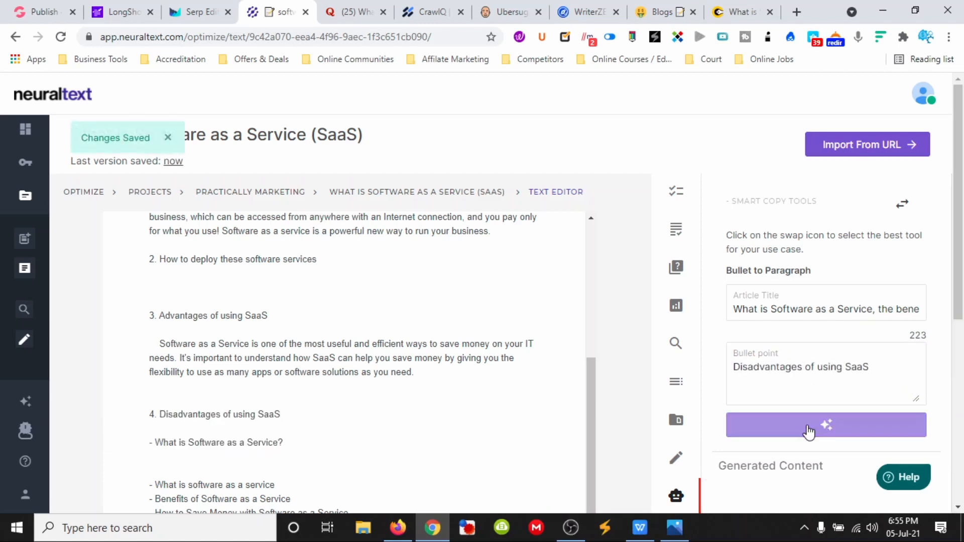
Step: Insert the generated paragraph on maintaining and renewing licenses below the heading "Disadvantages of using SaaS"
scroll(811, 398, "down", 3)
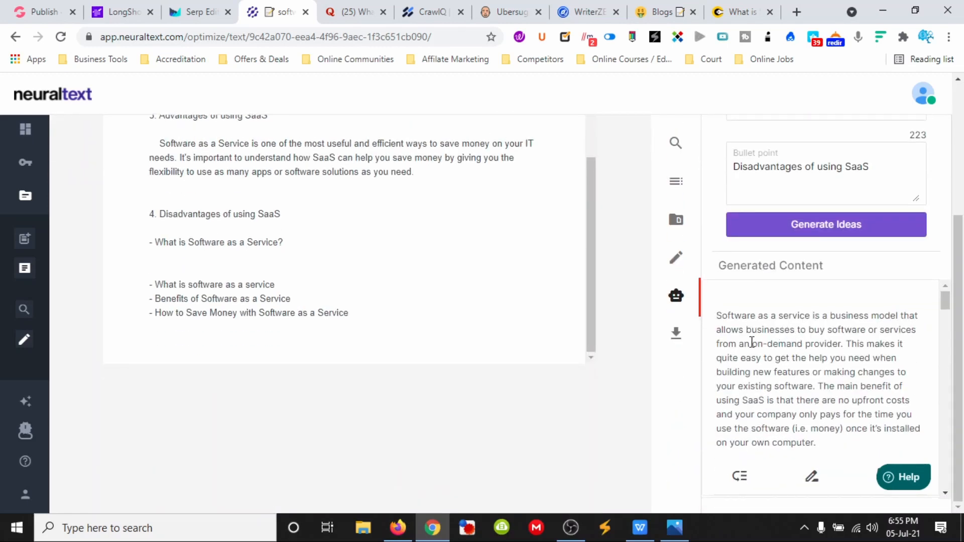
scroll(752, 344, "down", 5)
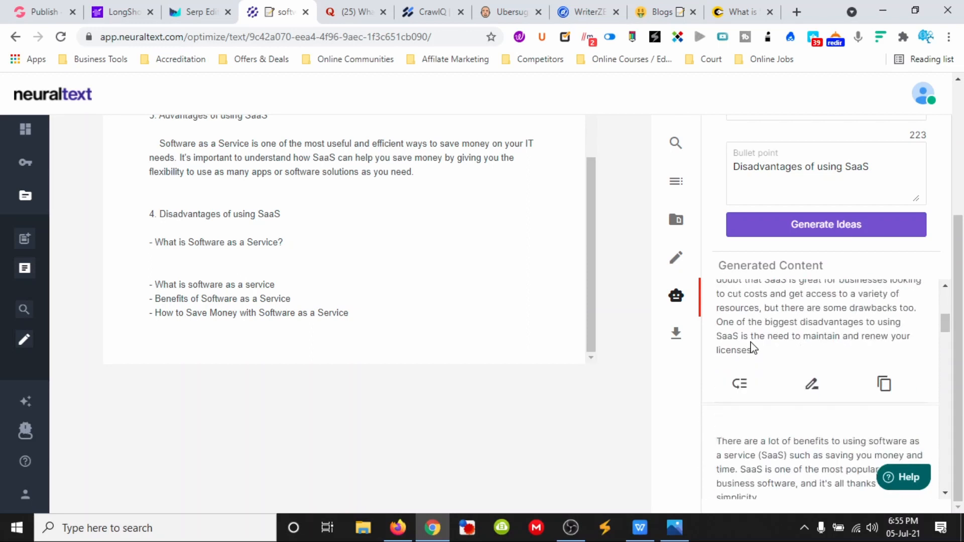
scroll(753, 347, "up", 1)
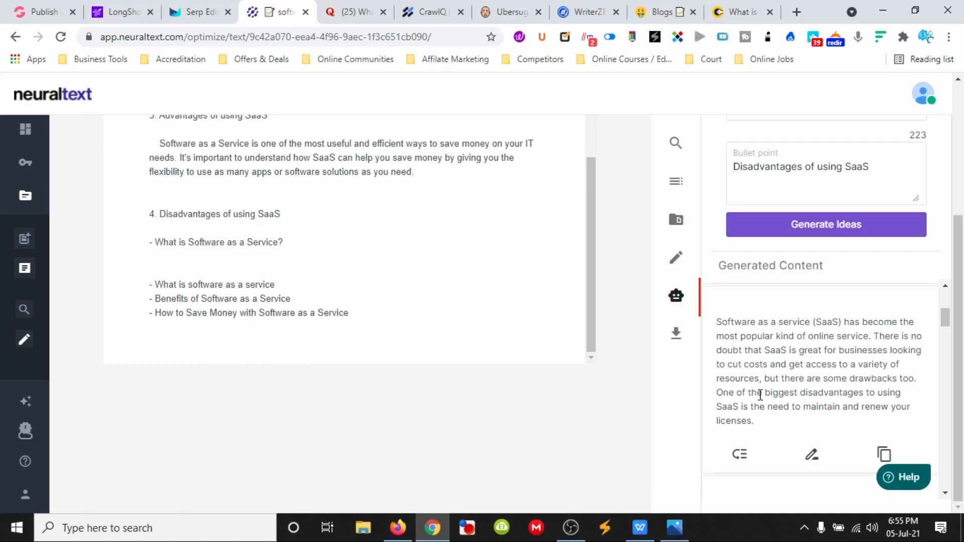
scroll(760, 395, "down", 2)
left_click(884, 383)
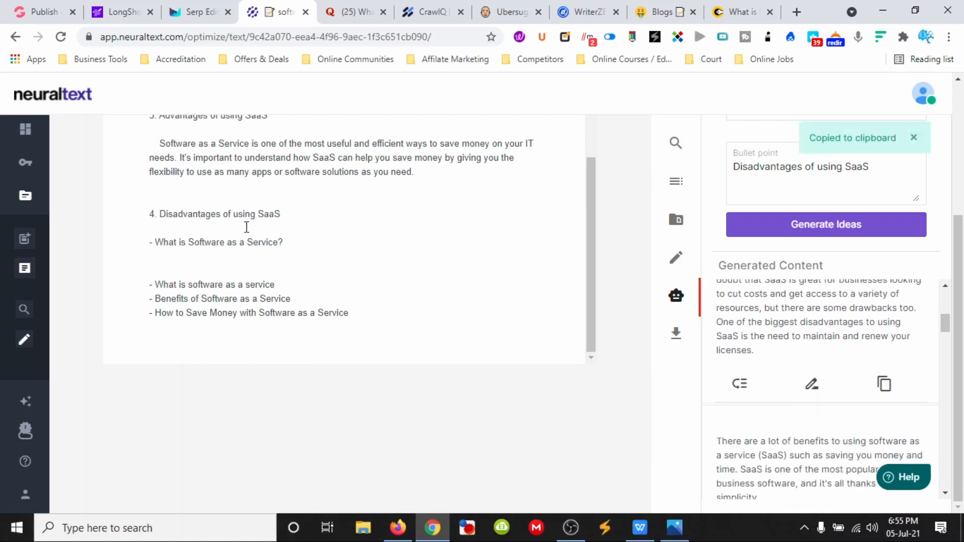
key("ctrl+v")
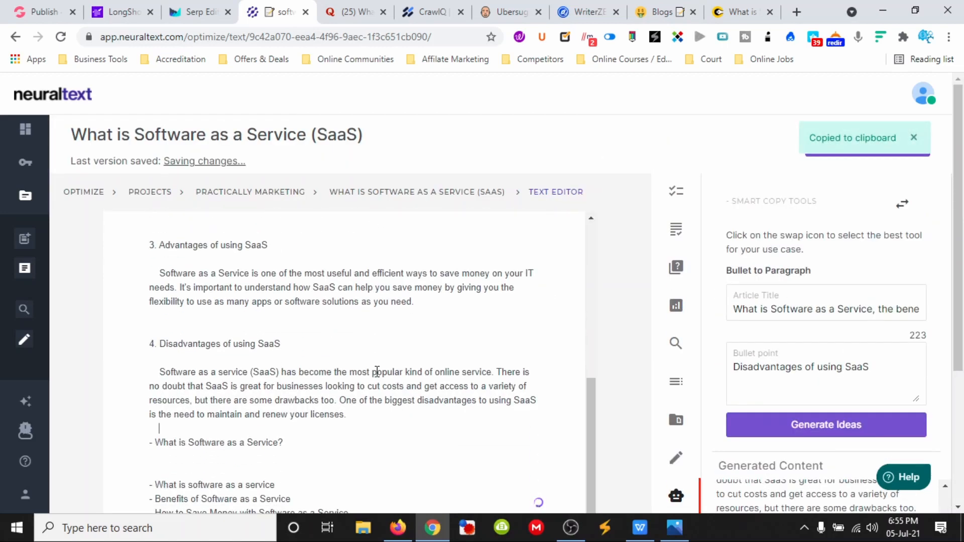
Step: Replace the bullet point text with the article's last bullet, "How to Save Money with Software as a Service", and generate paragraph ideas
scroll(352, 386, "down", 3)
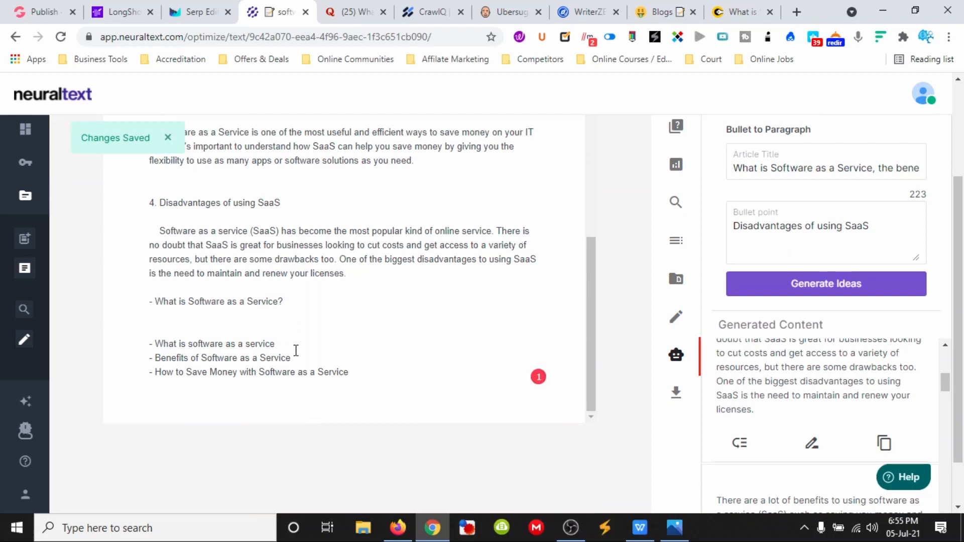
left_click_drag(354, 372, 159, 373)
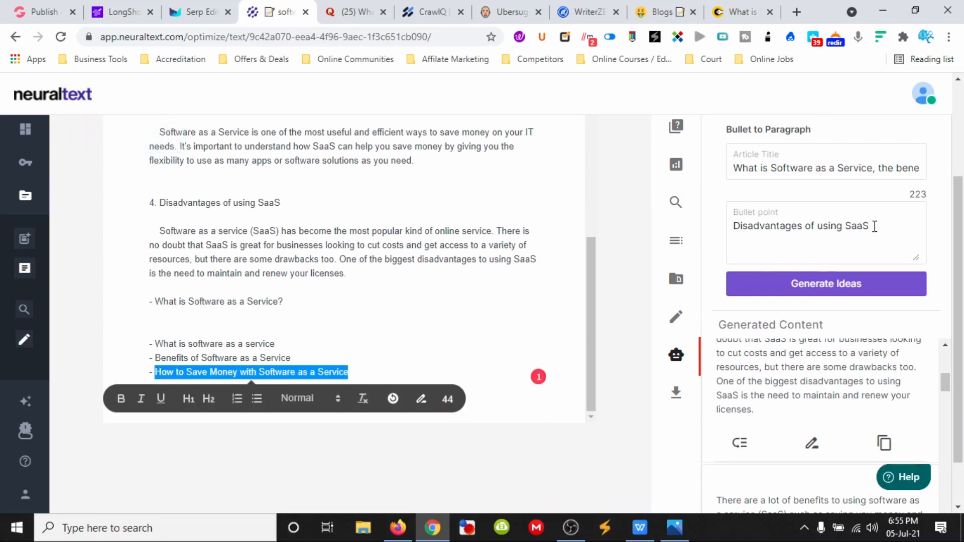
triple_click(875, 226)
key("ctrl+v")
left_click(844, 295)
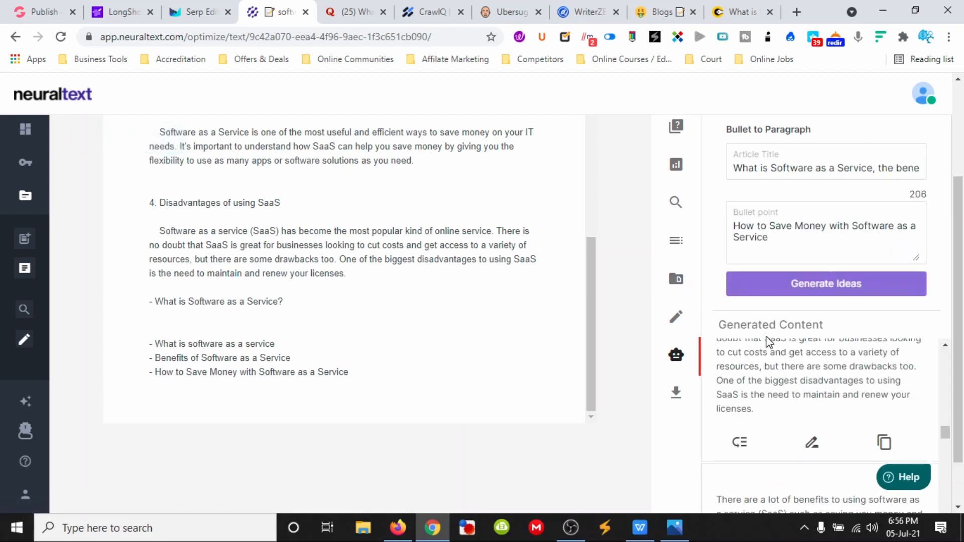
Step: Browse the generated paragraphs and insert the one about the fastest growing software marketplace below the bullet "How to Save Money with Software as a Service"
scroll(802, 357, "down", 2)
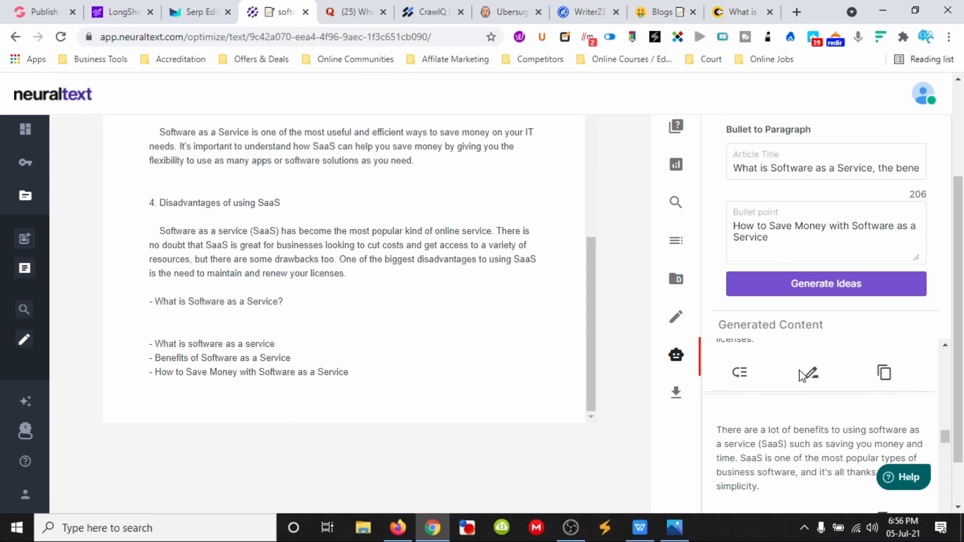
scroll(801, 374, "down", 2)
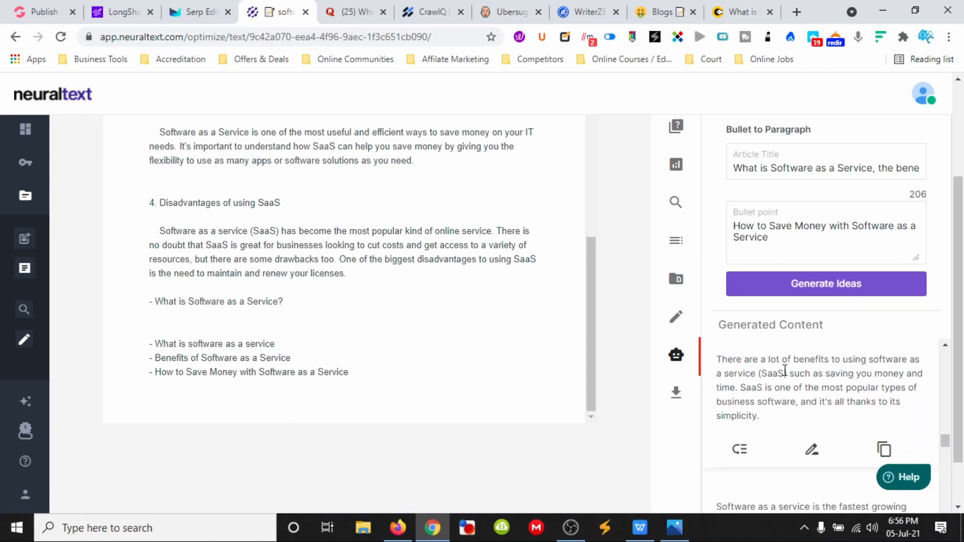
scroll(785, 371, "up", 2)
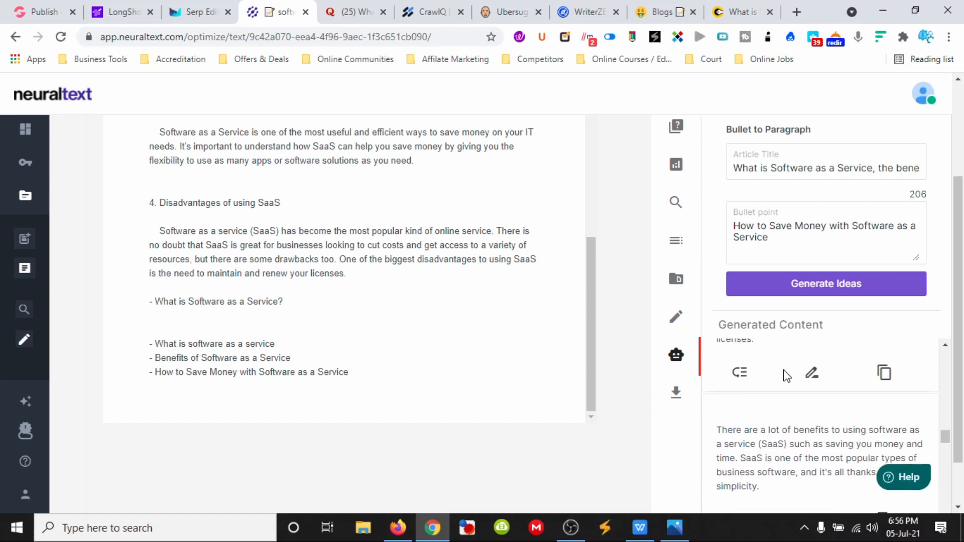
scroll(786, 376, "down", 2)
scroll(786, 375, "up", 1)
scroll(786, 376, "down", 2)
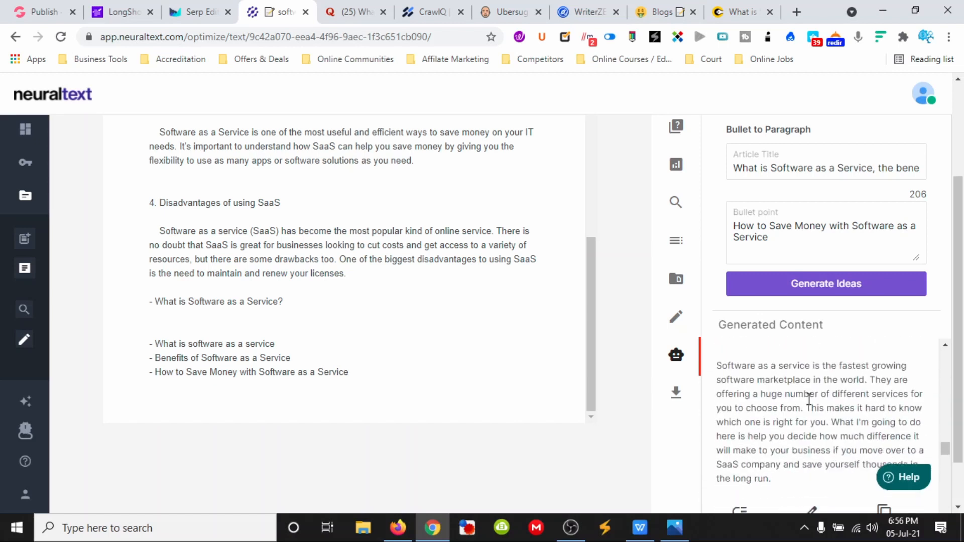
scroll(809, 399, "down", 2)
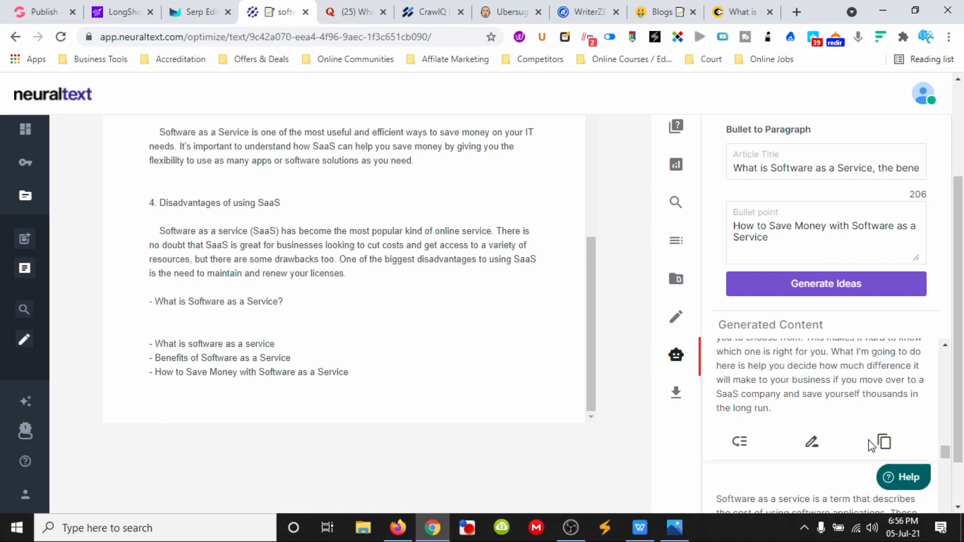
left_click(884, 442)
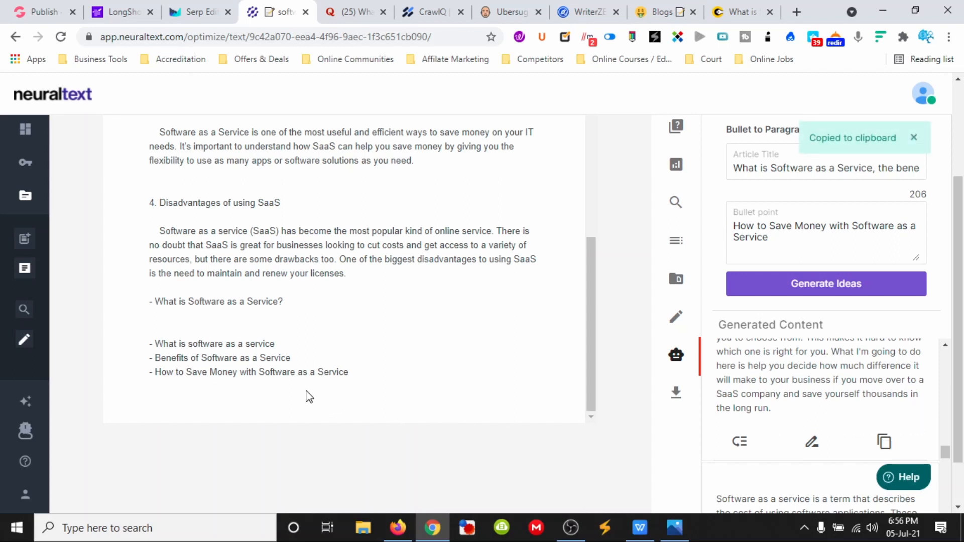
left_click(358, 372)
key("Return")
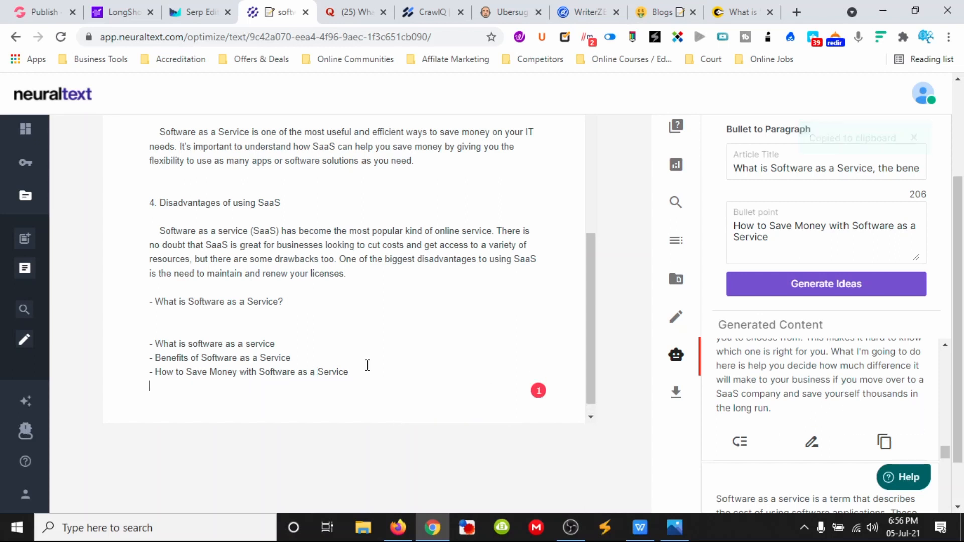
key("ctrl+v")
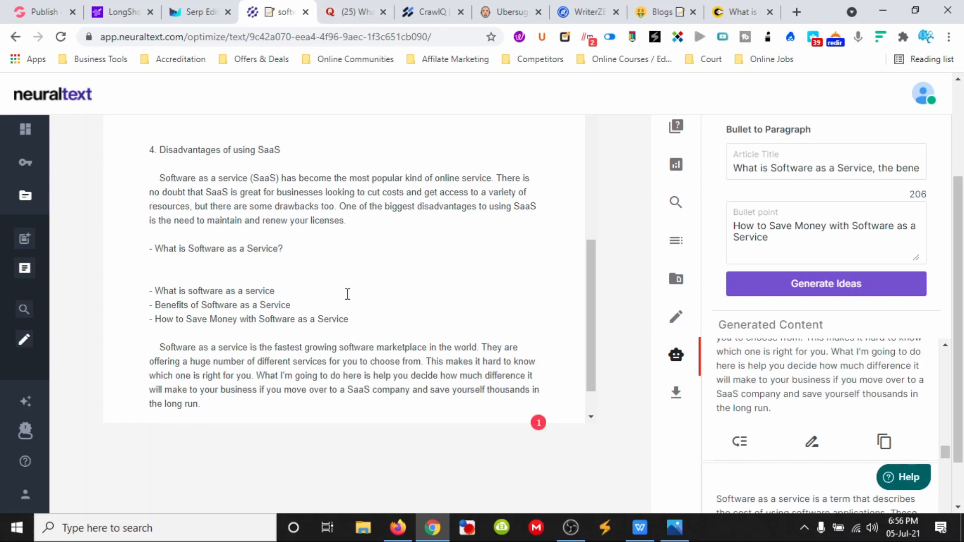
Step: Replace the bullet point text with the heading "How to deploy these software services" and generate new paragraph ideas
scroll(347, 294, "up", 7)
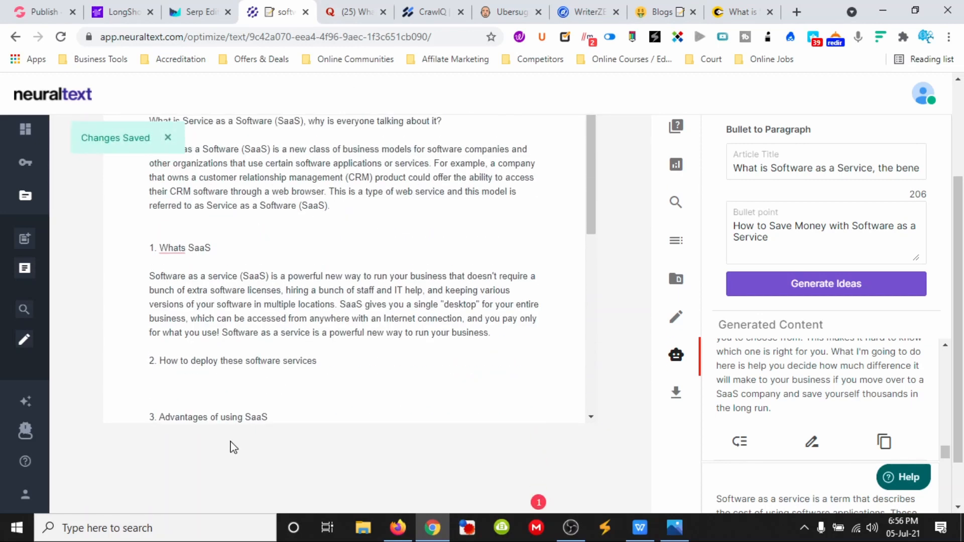
left_click_drag(324, 370, 158, 359)
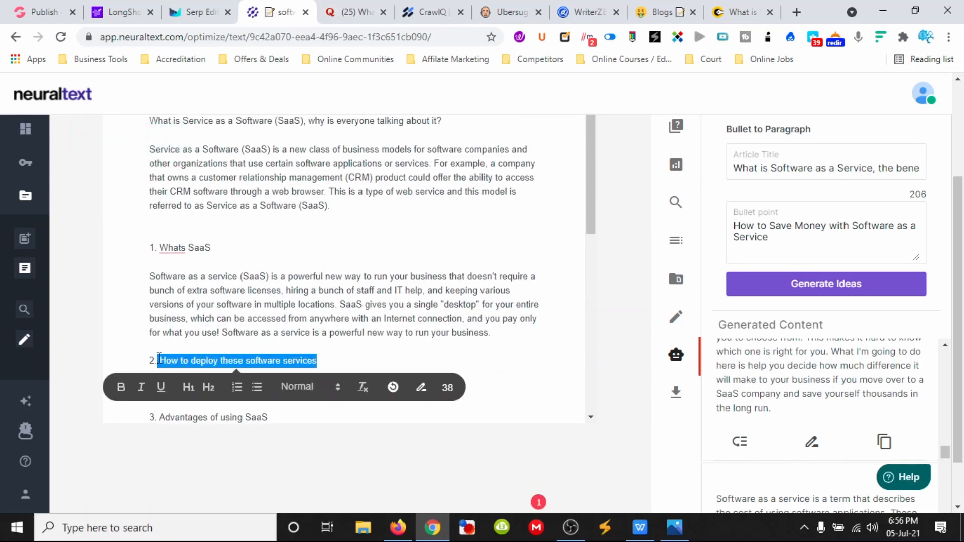
left_click_drag(777, 249, 733, 224)
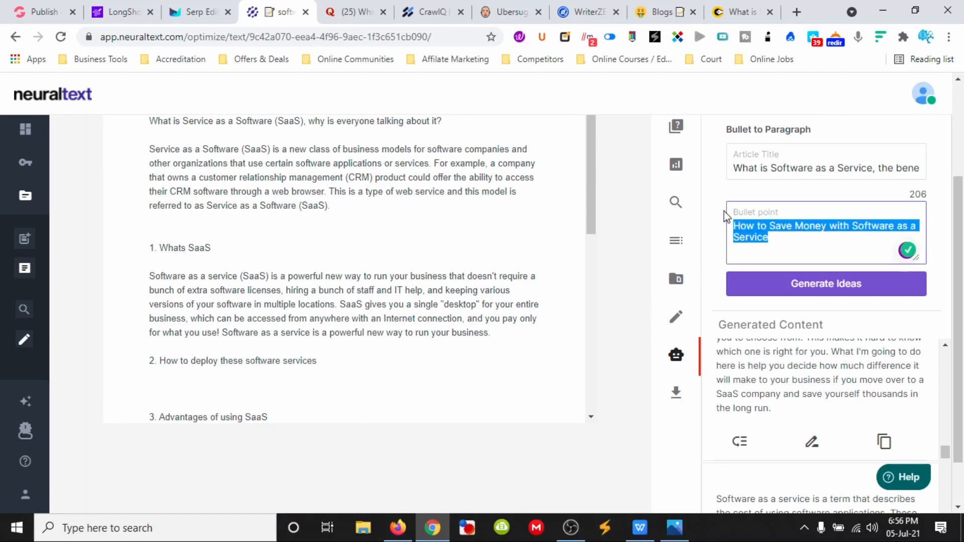
key("ctrl+v")
left_click(807, 288)
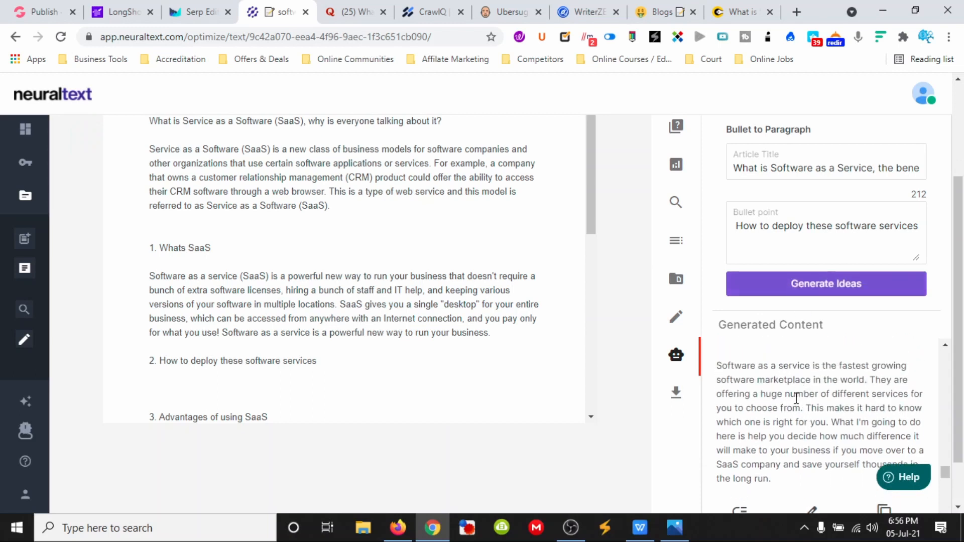
Step: Insert the generated paragraph on the cost and device flexibility of software applications below the heading "How to deploy these software services"
scroll(796, 399, "down", 4)
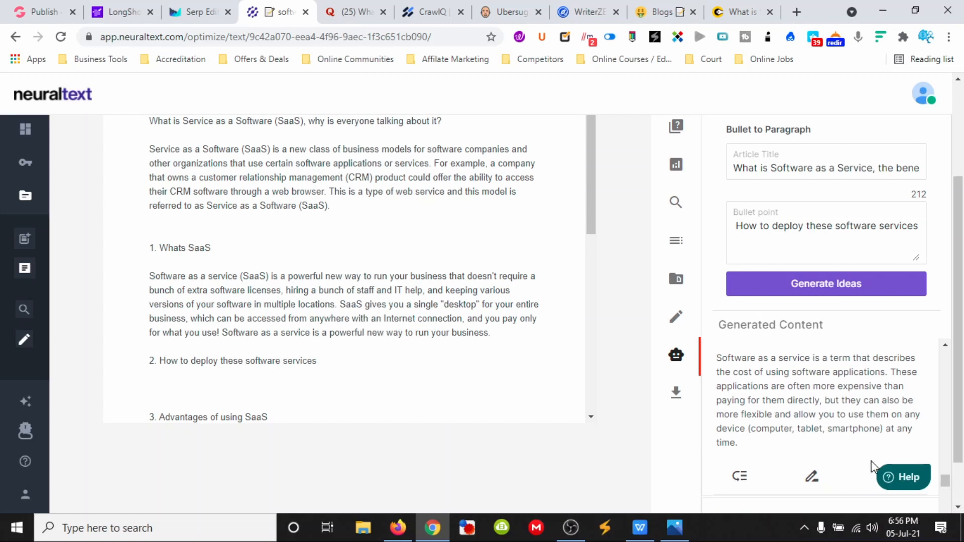
scroll(844, 460, "down", 3)
left_click(884, 404)
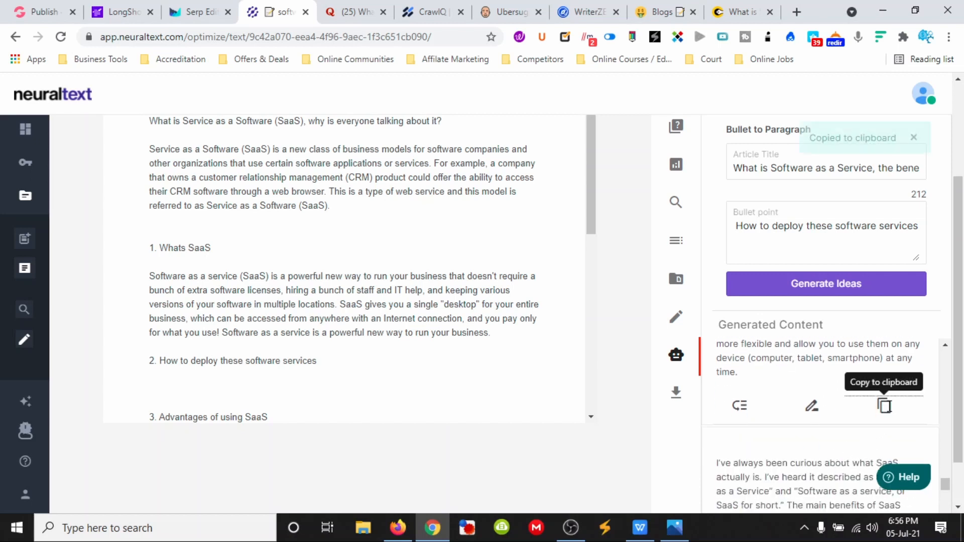
left_click(240, 375)
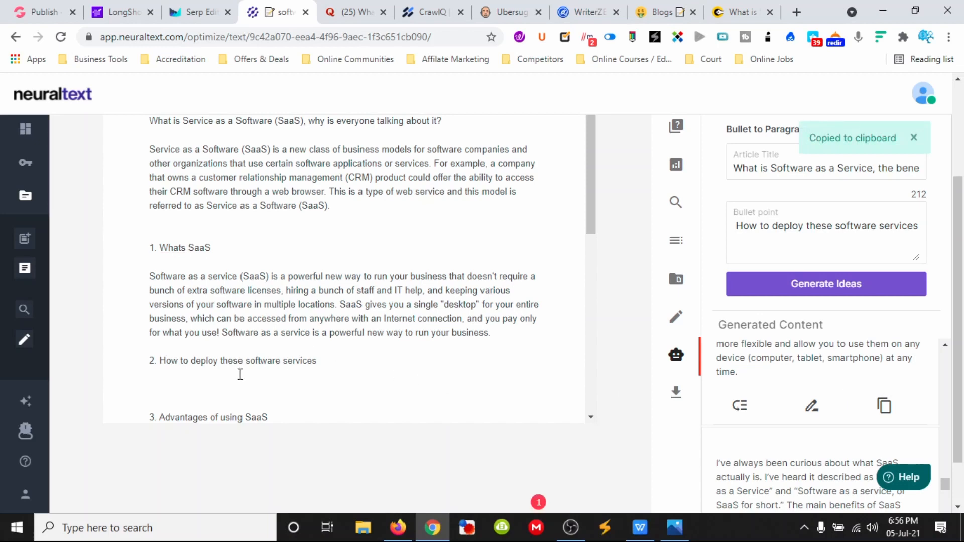
key("ctrl+v")
Step: Delete the leftover bullets from "What is Software as a Service?" through "Benefits of Software as a Service" below the disadvantages section
scroll(241, 375, "down", 4)
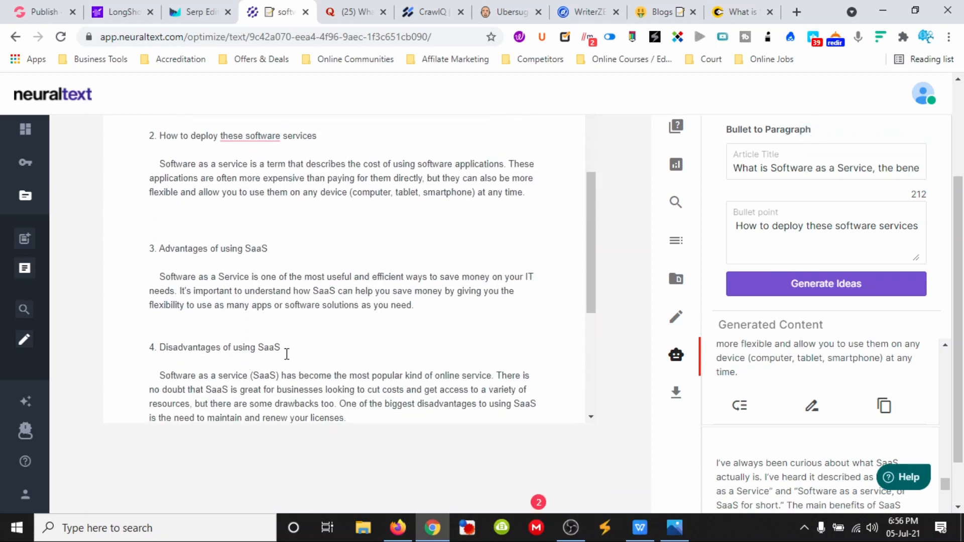
scroll(286, 354, "down", 4)
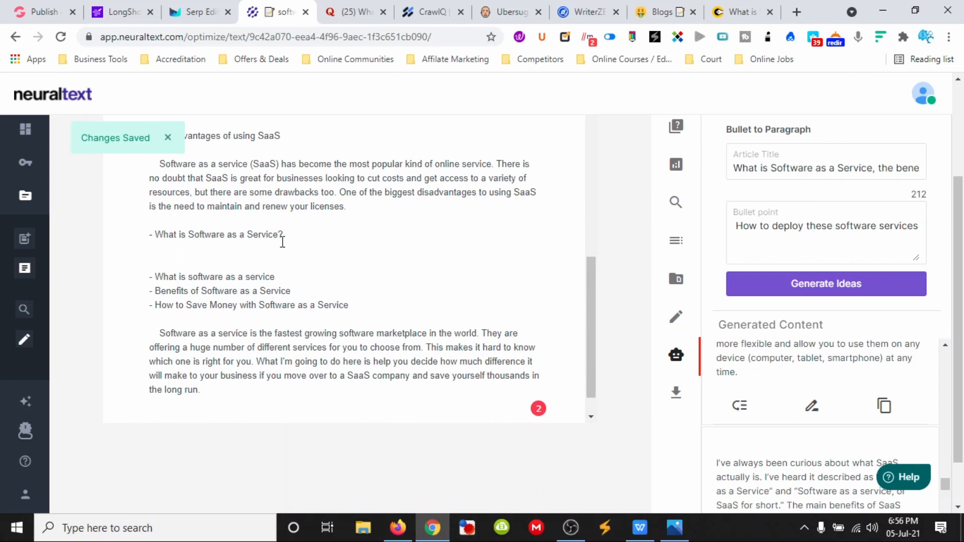
left_click_drag(277, 234, 155, 234)
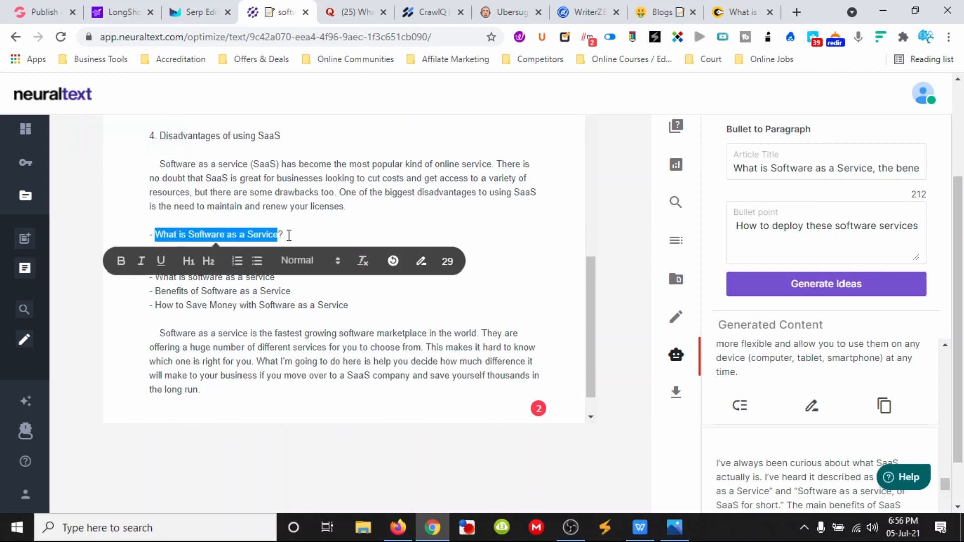
left_click_drag(292, 291, 150, 231)
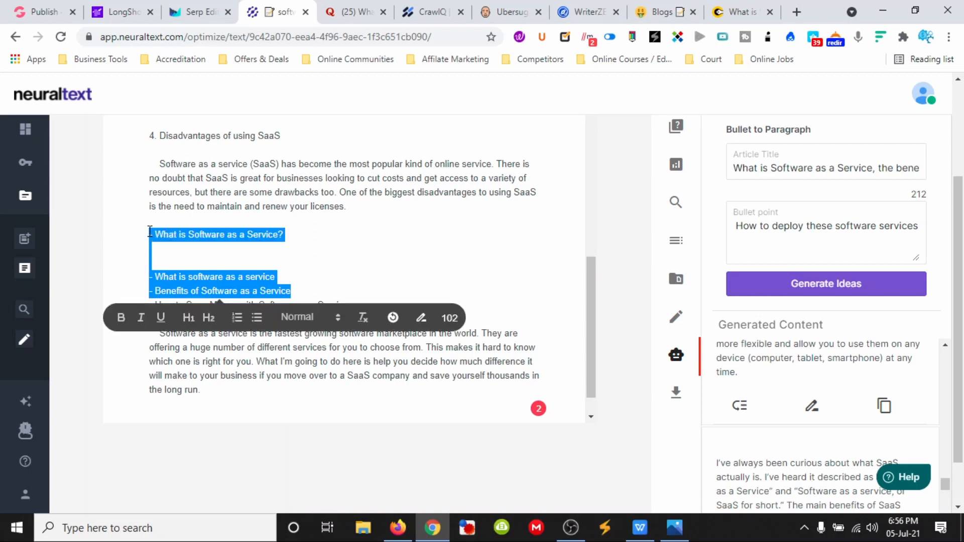
key("BackSpace")
key("BackSpace")
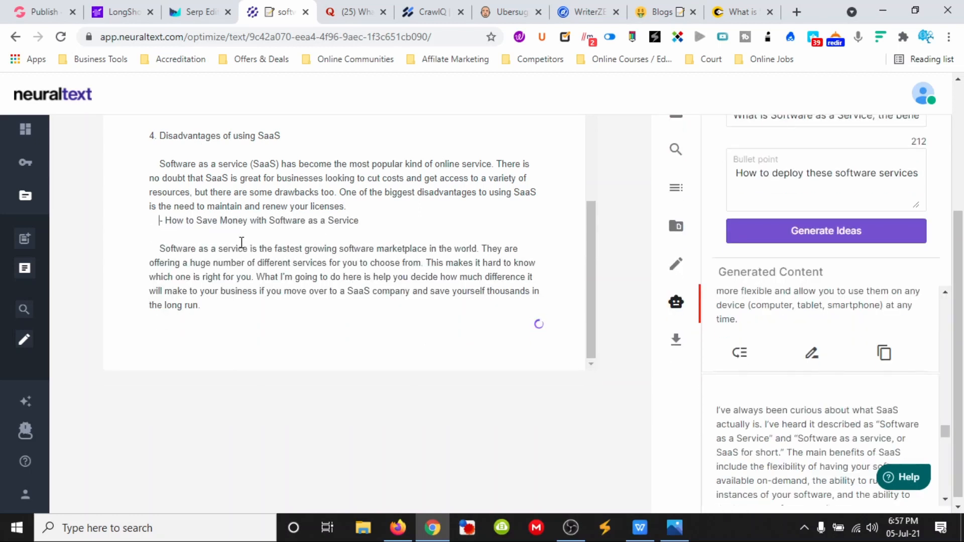
Step: Replace the dash before "How to Save Money with Software as a Service" with the number "5." and add a blank line above the heading
type("5.")
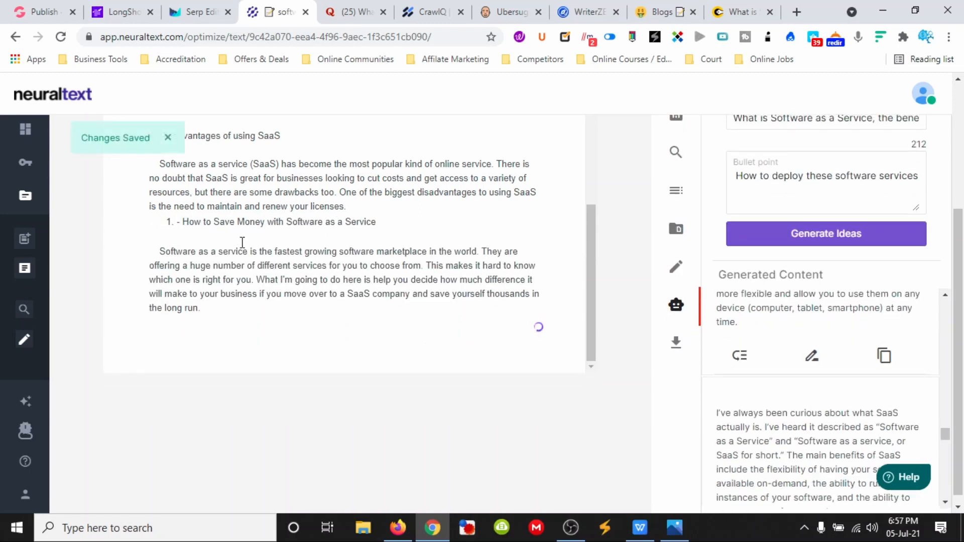
key("BackSpace")
key("Delete")
key("Delete")
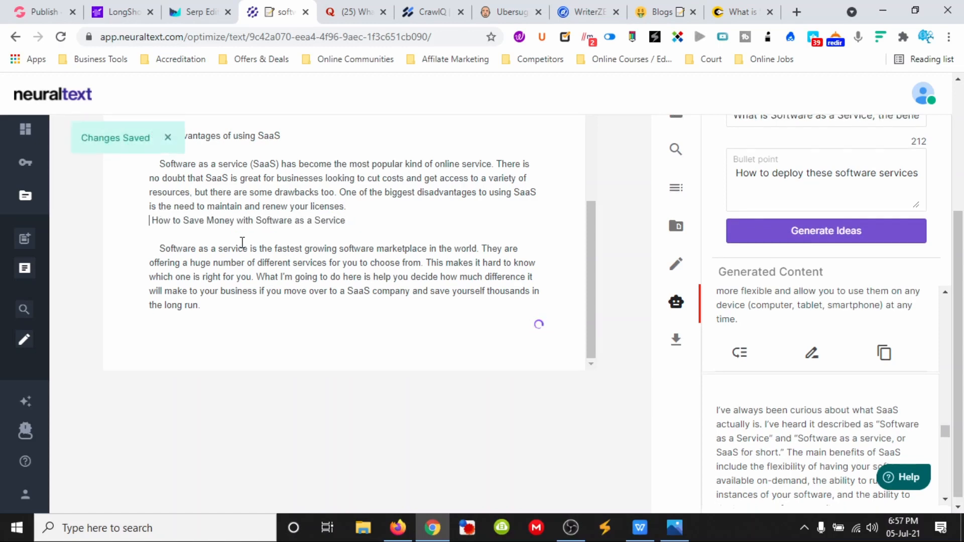
type("5.")
key("Home")
key("Return")
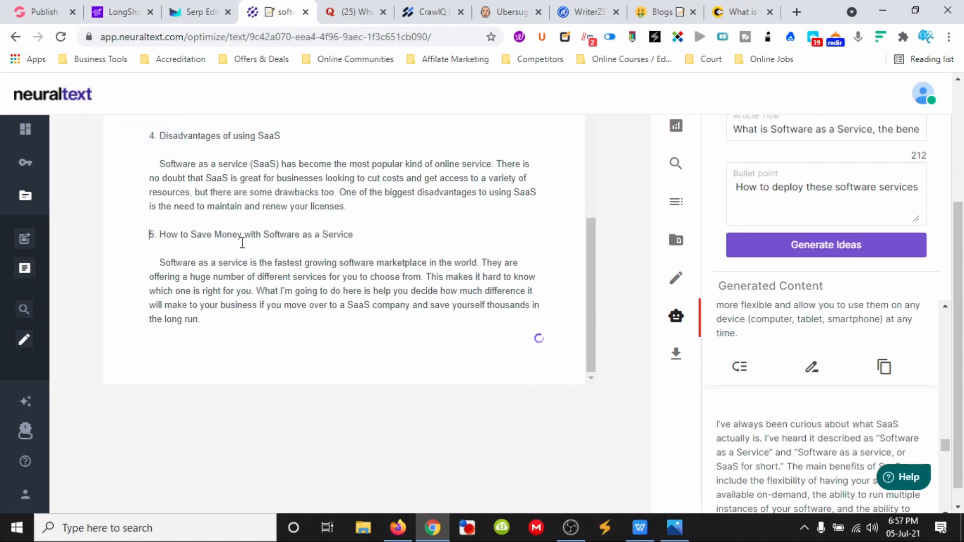
Step: Review the relevant topics the article should cover, along with its related questions and the statistics from organic competitors
scroll(242, 243, "up", 8)
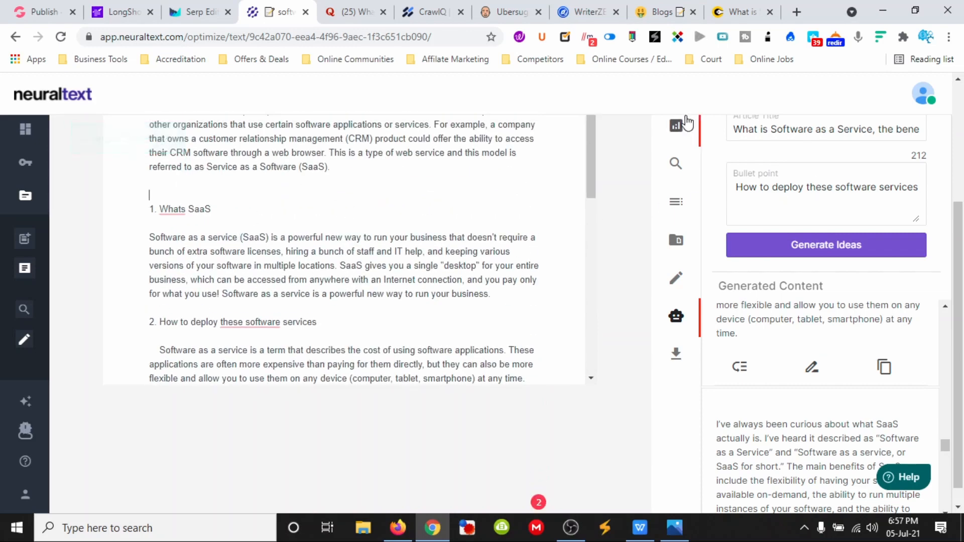
scroll(682, 301, "up", 4)
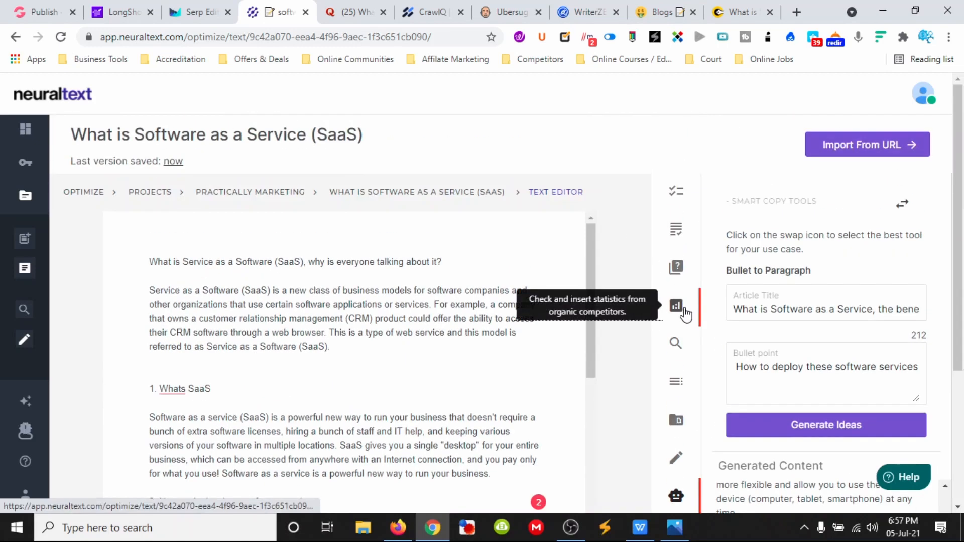
left_click(678, 193)
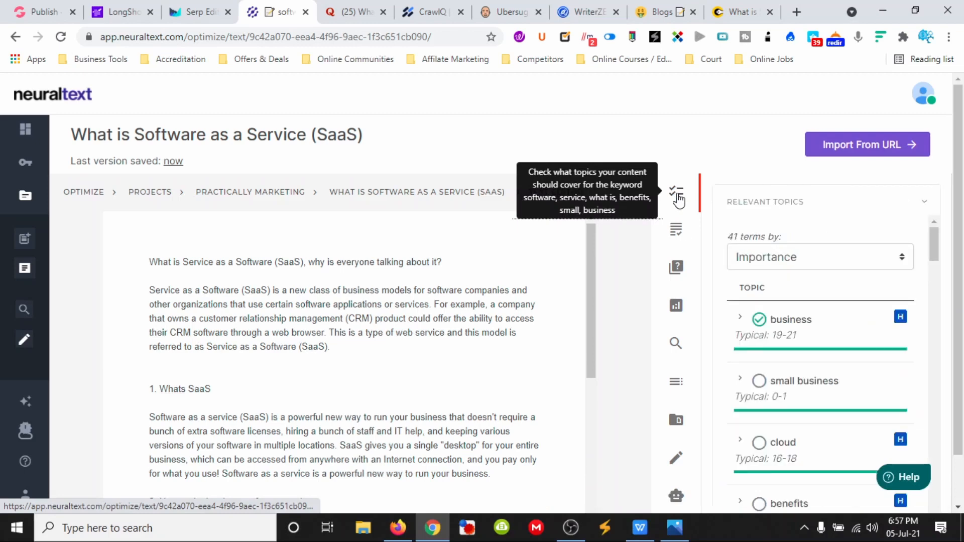
scroll(837, 335, "down", 2)
scroll(836, 332, "down", 2)
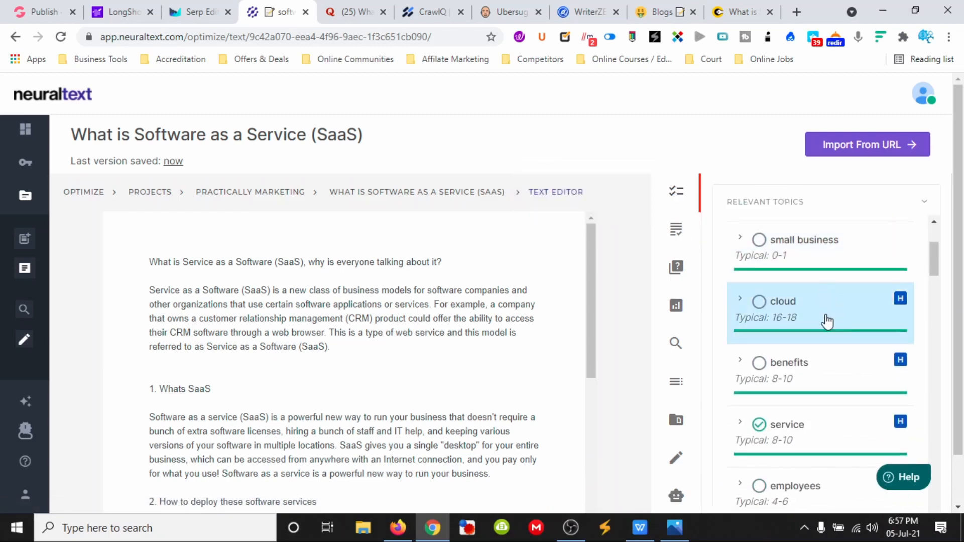
scroll(823, 321, "down", 2)
scroll(821, 307, "down", 6)
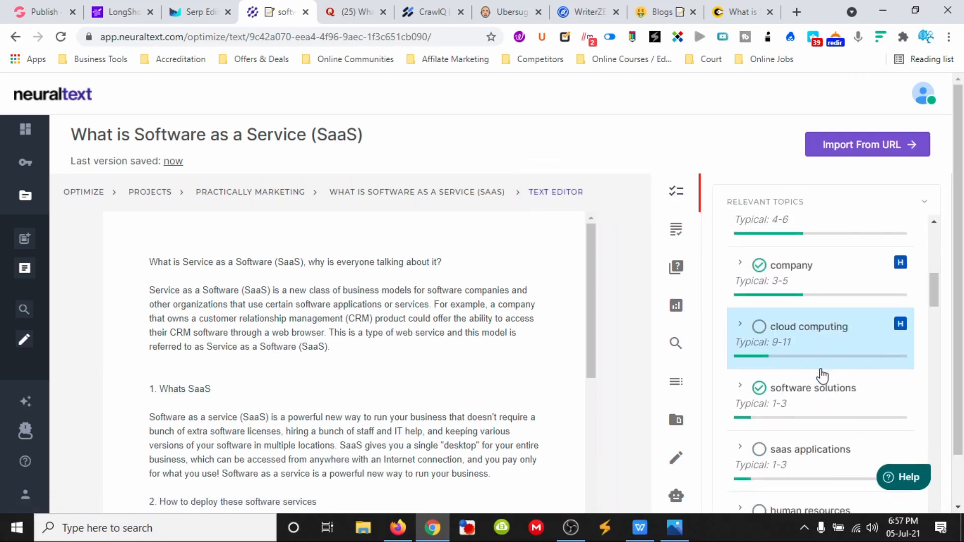
scroll(823, 391, "down", 15)
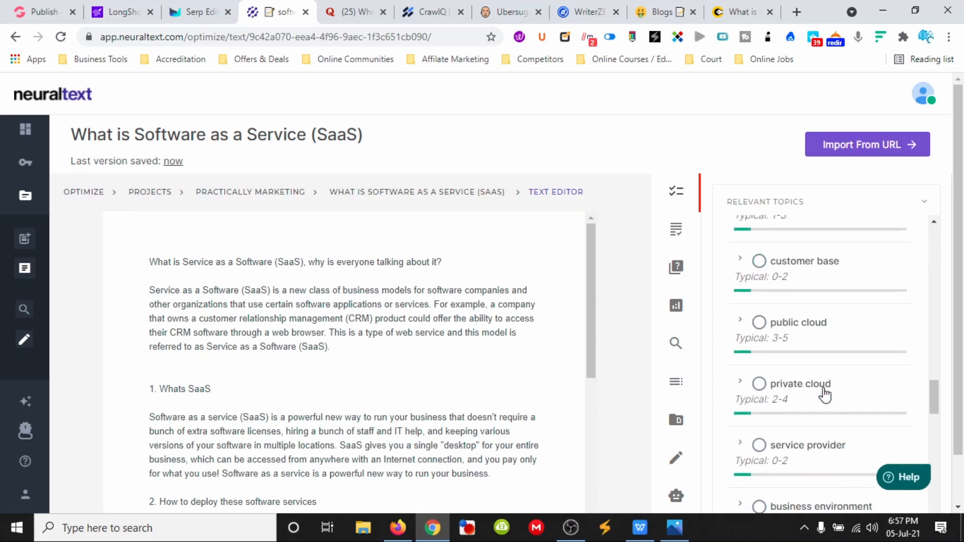
left_click(678, 270)
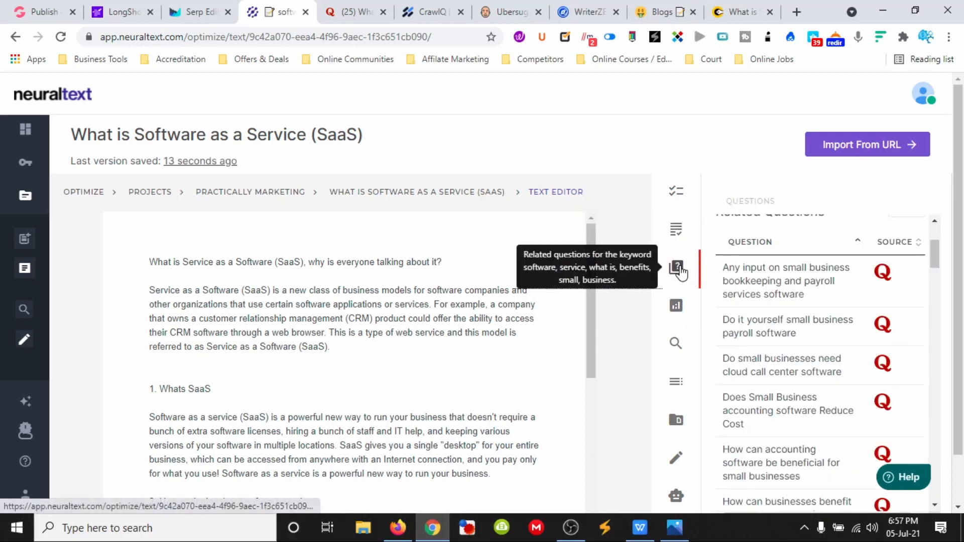
left_click(680, 307)
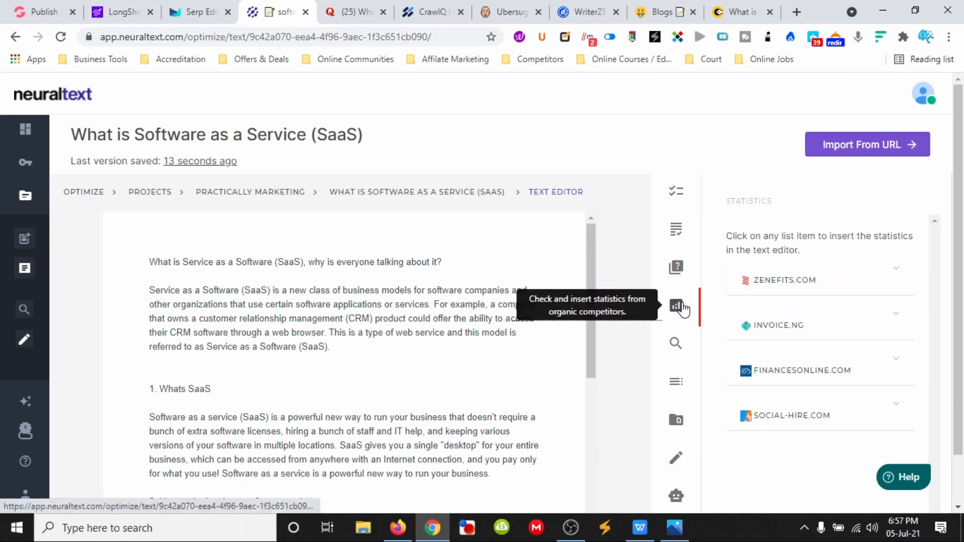
left_click(676, 192)
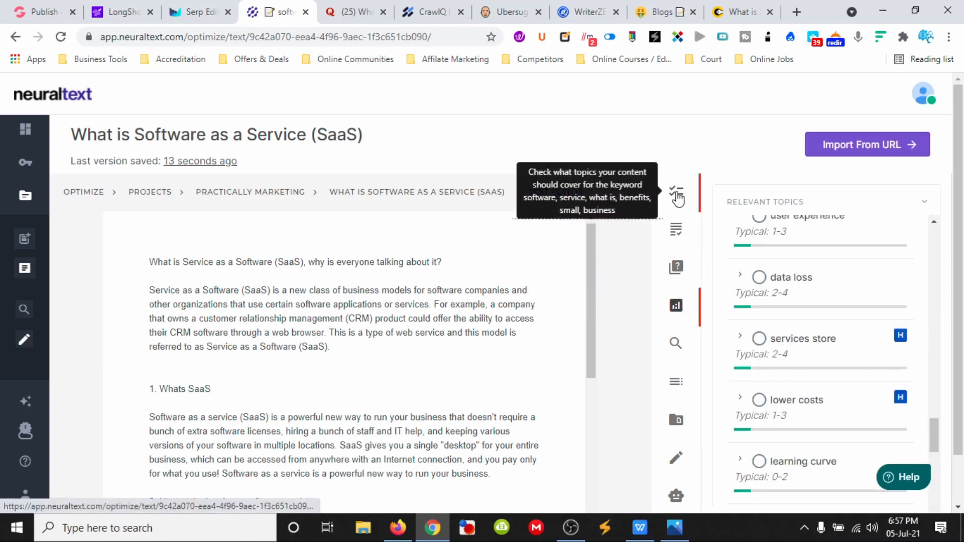
Step: Read through the content brief's quick notes with its questions, related posts and benefit headings, alongside the article's opening sections
left_click(677, 460)
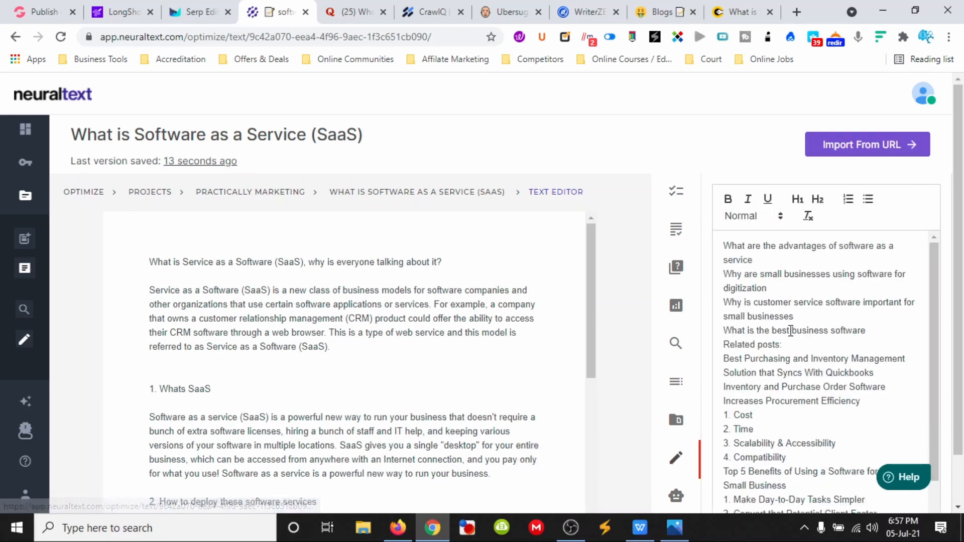
scroll(790, 334, "down", 3)
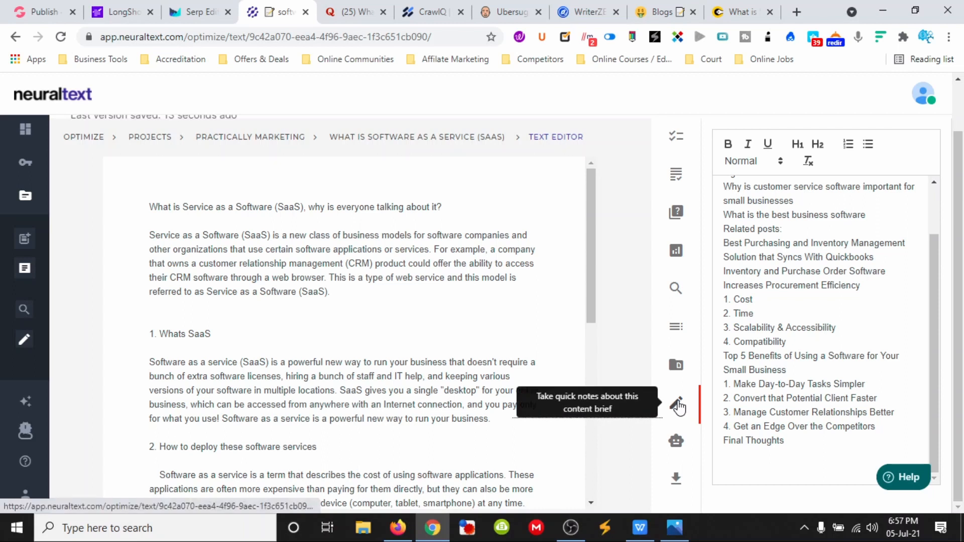
scroll(799, 322, "up", 4)
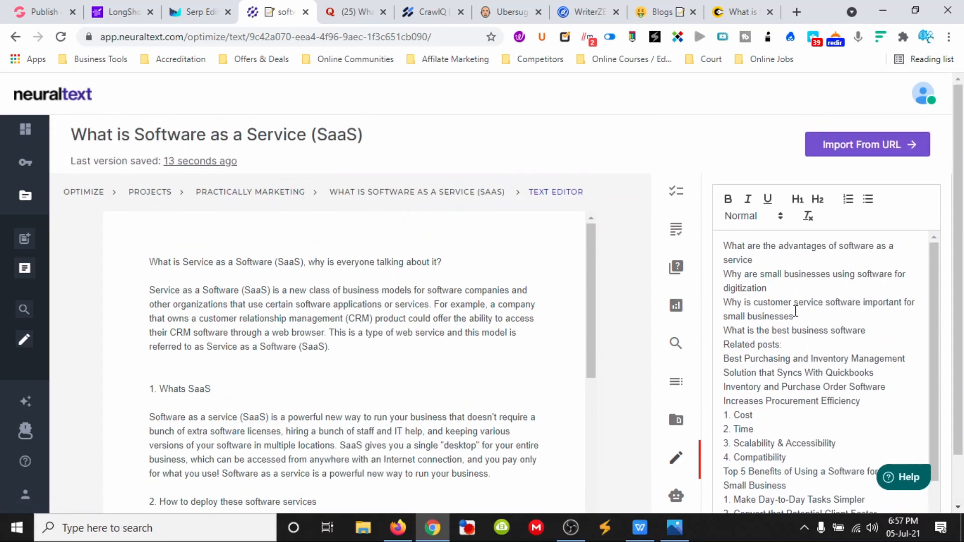
scroll(791, 321, "down", 2)
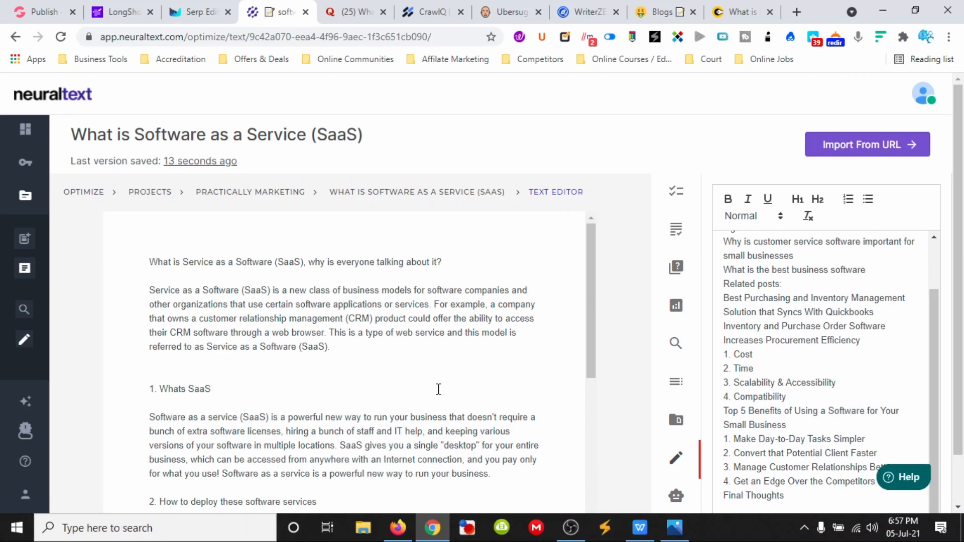
scroll(438, 389, "down", 5)
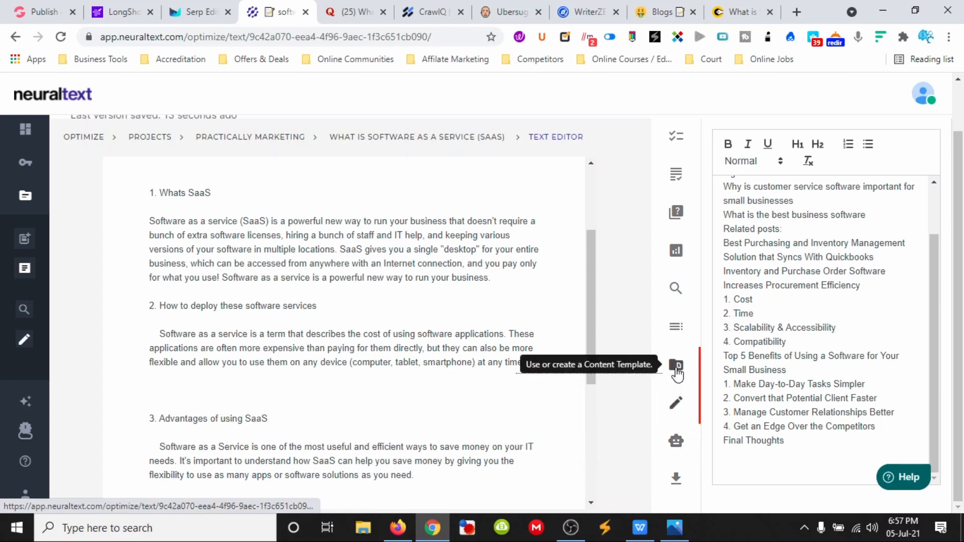
Step: Review the competitor outlines, the organic search results, the competitor statistics and the related questions for the article's keyword
left_click(674, 325)
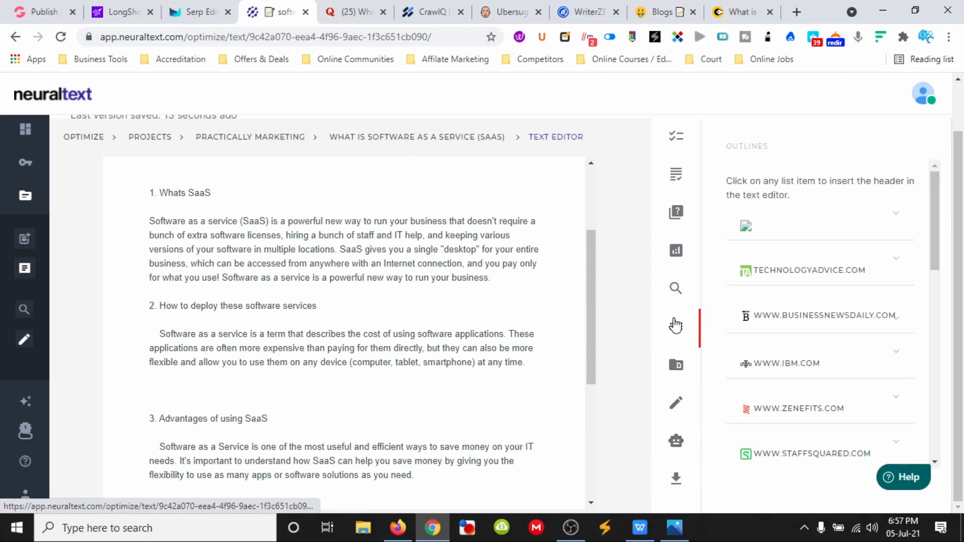
left_click(675, 290)
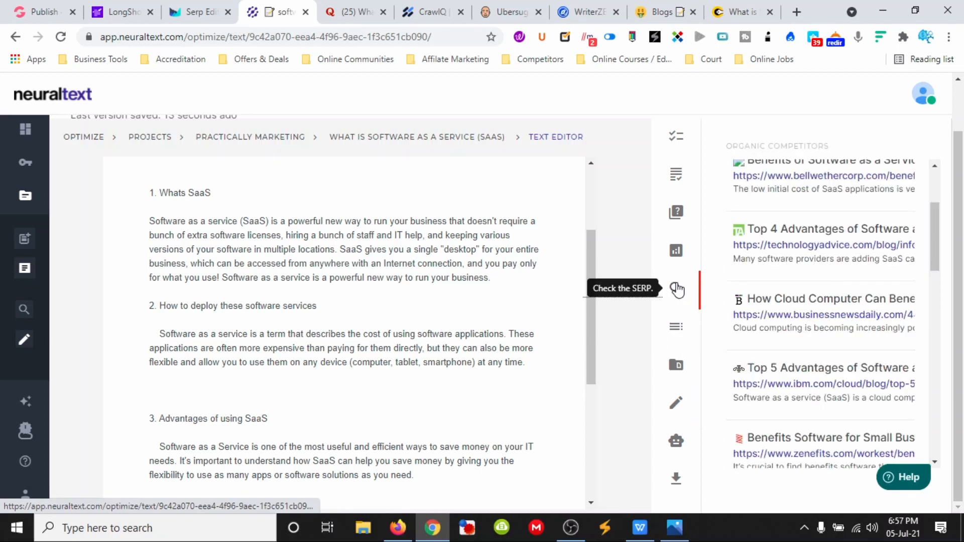
left_click(678, 261)
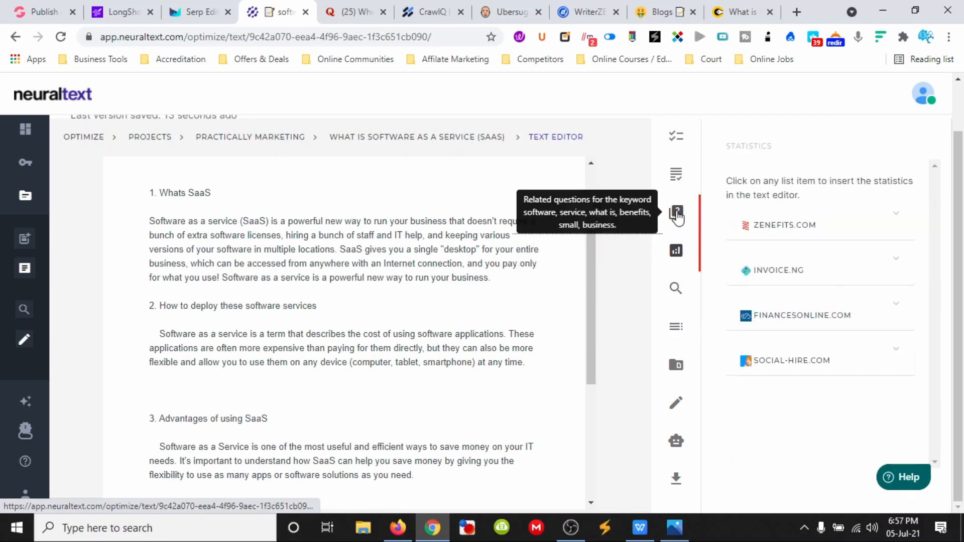
left_click(677, 215)
Step: Examine the text insights for the article's content score, improvement suggestions, word count and reading ease
left_click(677, 177)
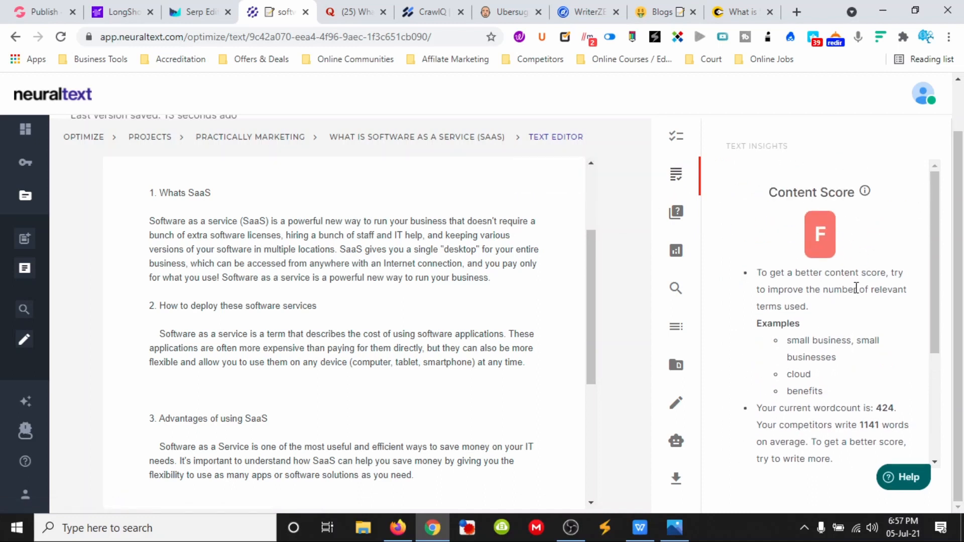
scroll(835, 351, "down", 4)
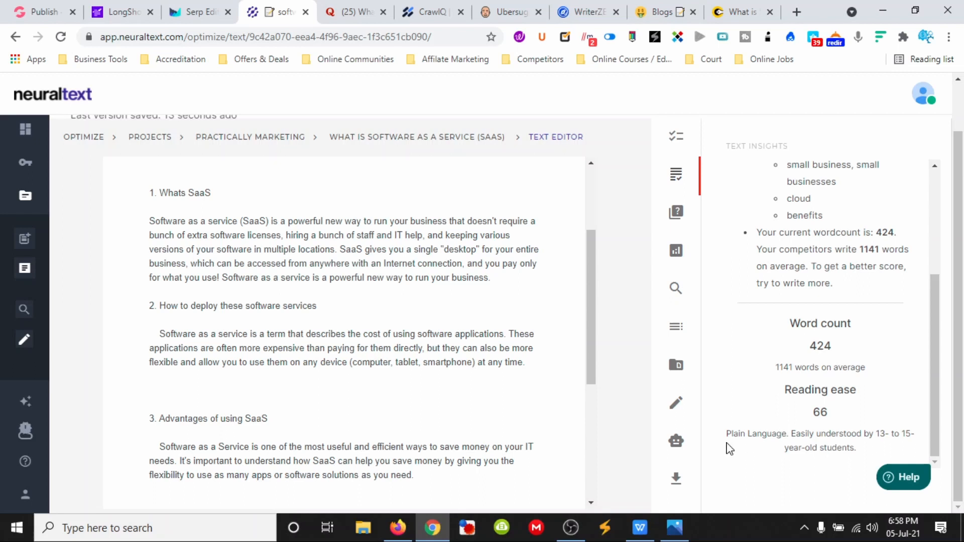
scroll(775, 398, "up", 4)
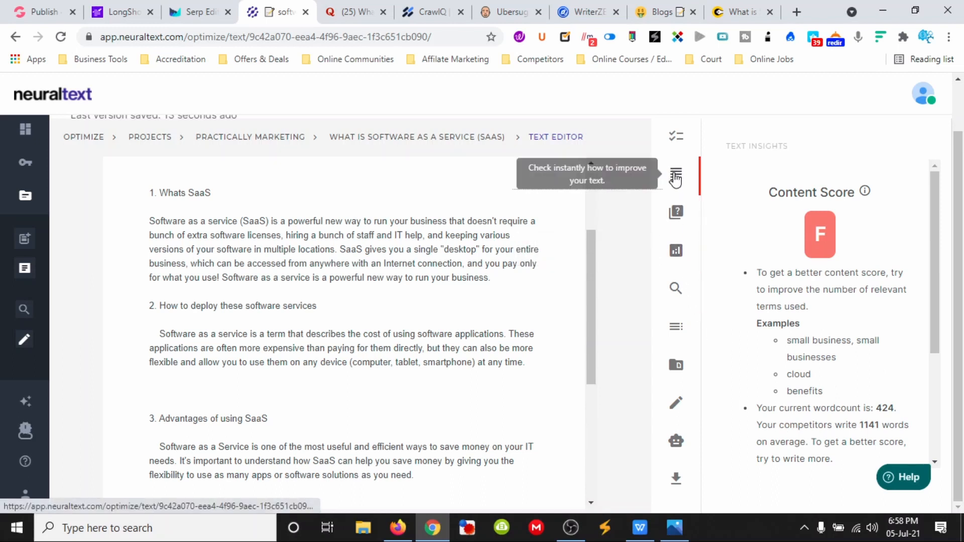
Step: Compare the article with the list of relevant topics it should cover
left_click(676, 136)
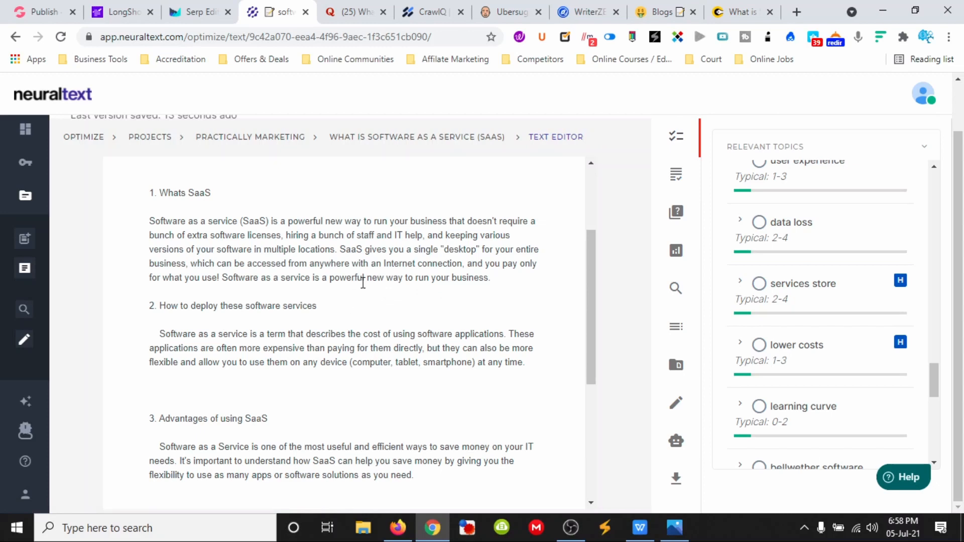
scroll(380, 293, "down", 5)
scroll(381, 296, "up", 8)
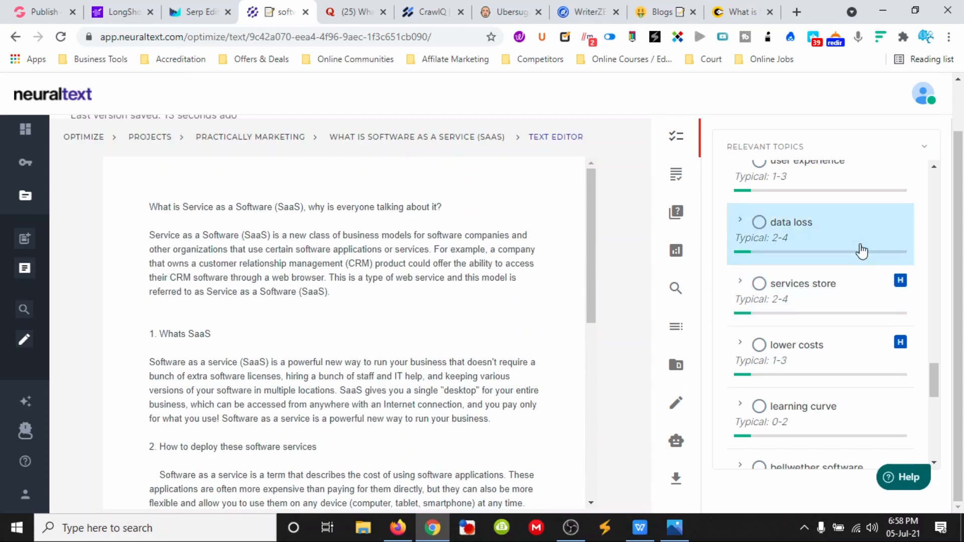
scroll(567, 346, "up", 1)
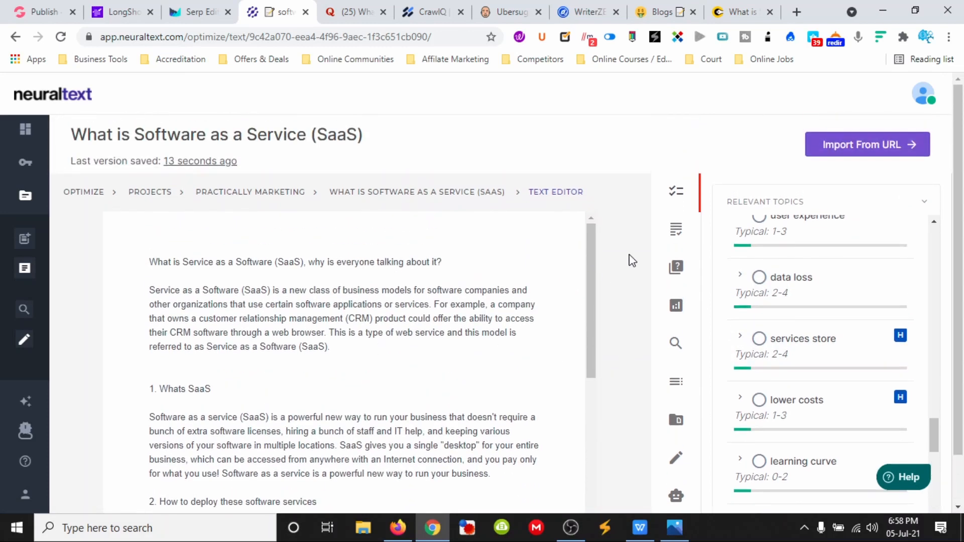
Step: Look over the article through section 5, "How to Save Money with Software as a Service", and open its export options
scroll(236, 343, "down", 6)
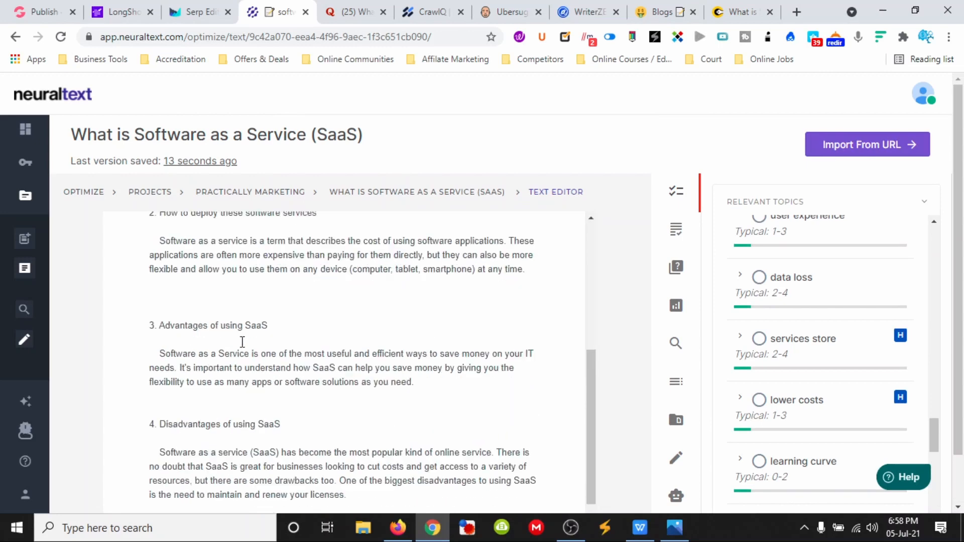
scroll(618, 405, "down", 1)
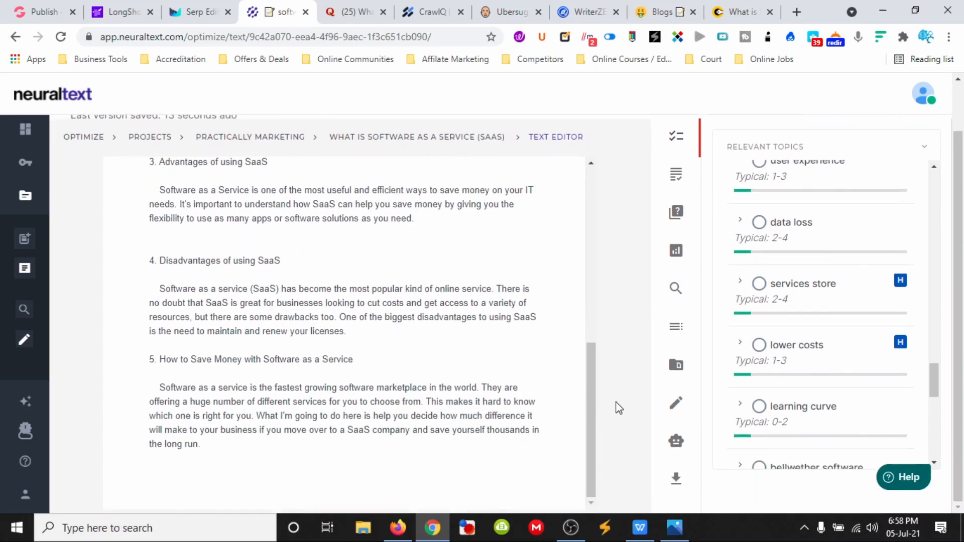
left_click(676, 479)
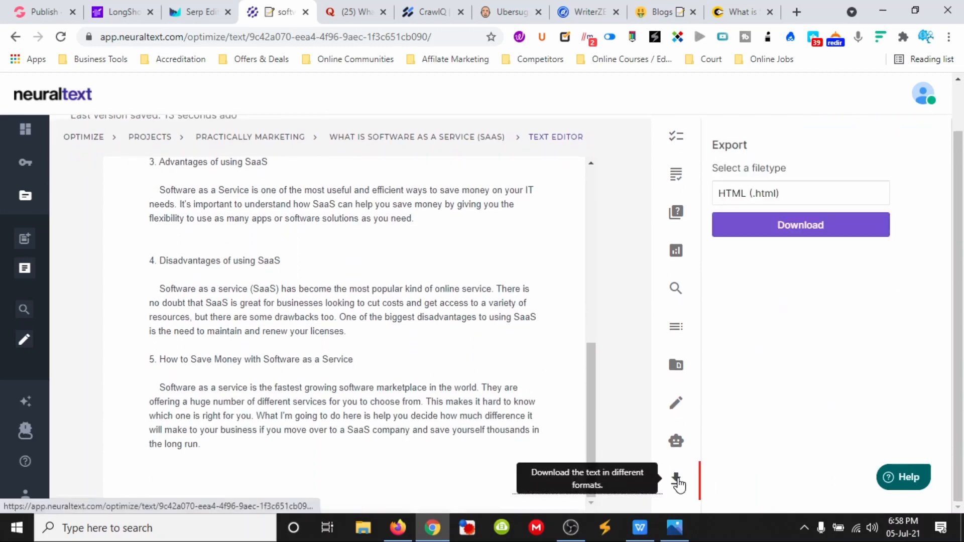
Step: Review the file types offered for exporting the article and return to the beginning of its text
left_click(788, 191)
left_click(786, 227)
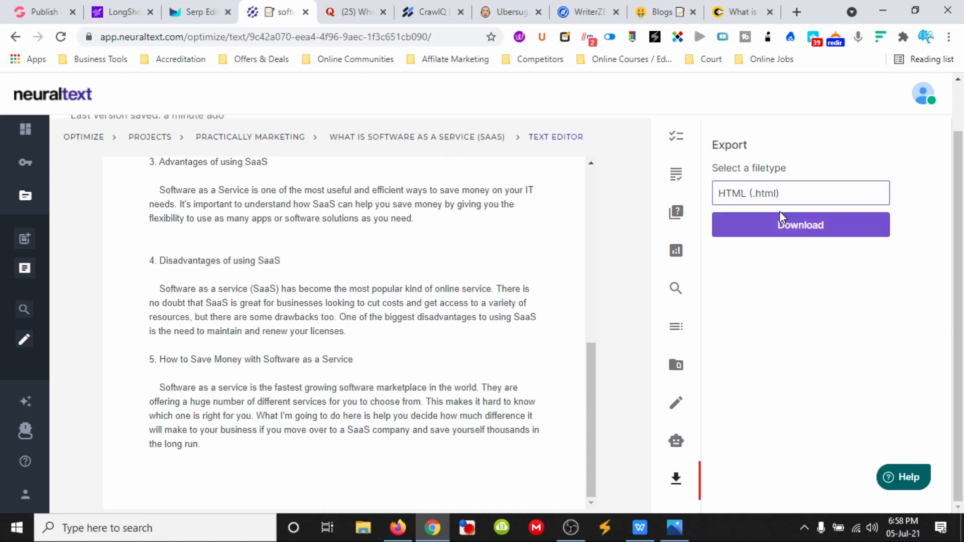
left_click(779, 200)
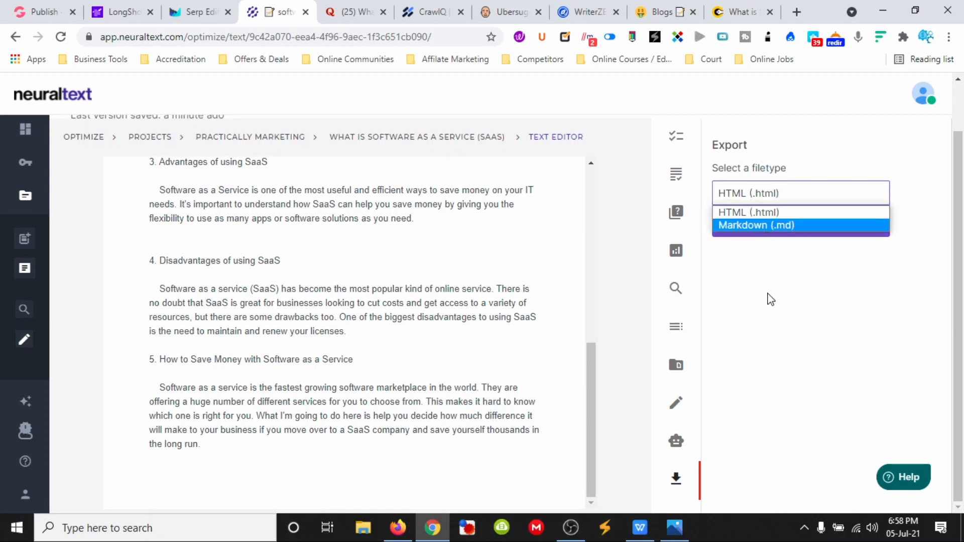
left_click(769, 297)
scroll(596, 243, "up", 10)
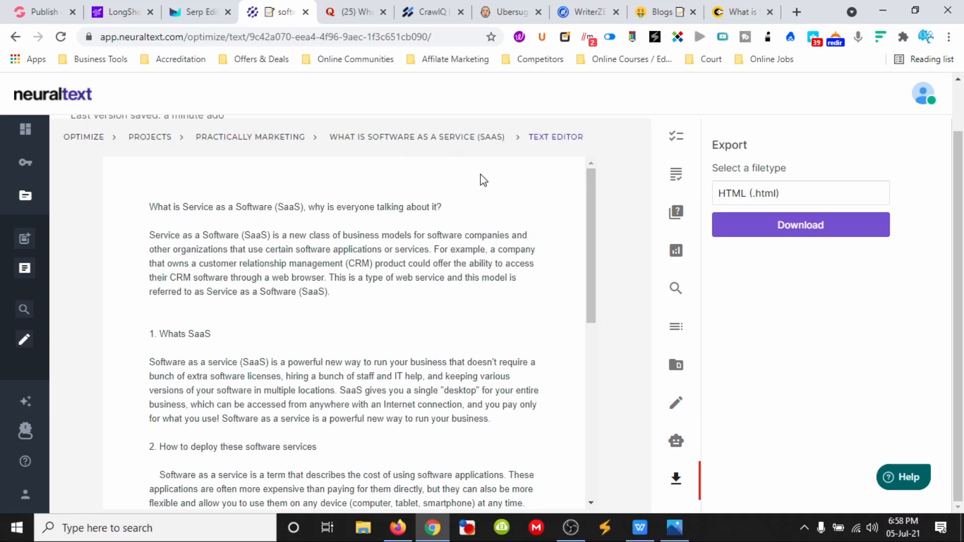
Step: Switch to CrawlQ, review the blog outline draft, and browse the competitor paragraphs taken from Wikipedia
left_click(435, 13)
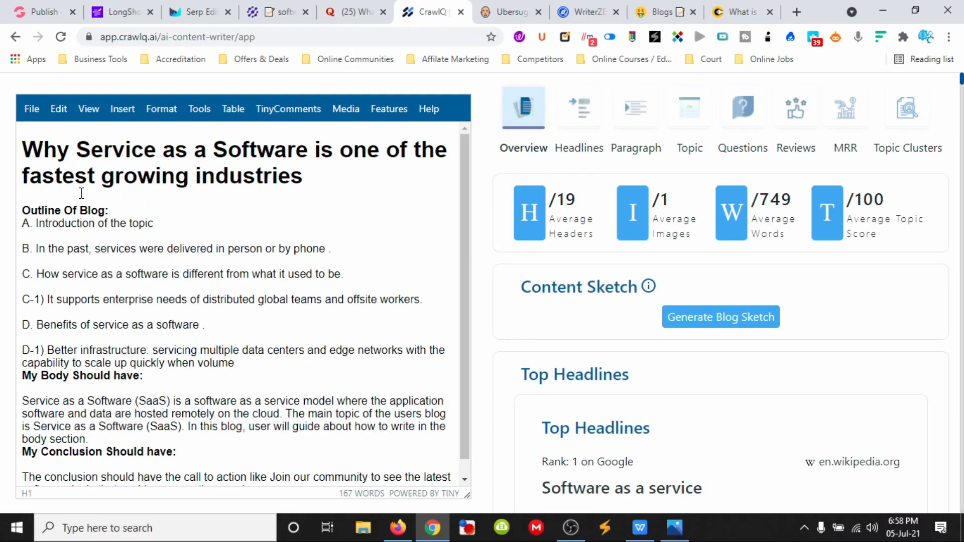
scroll(129, 245, "down", 1)
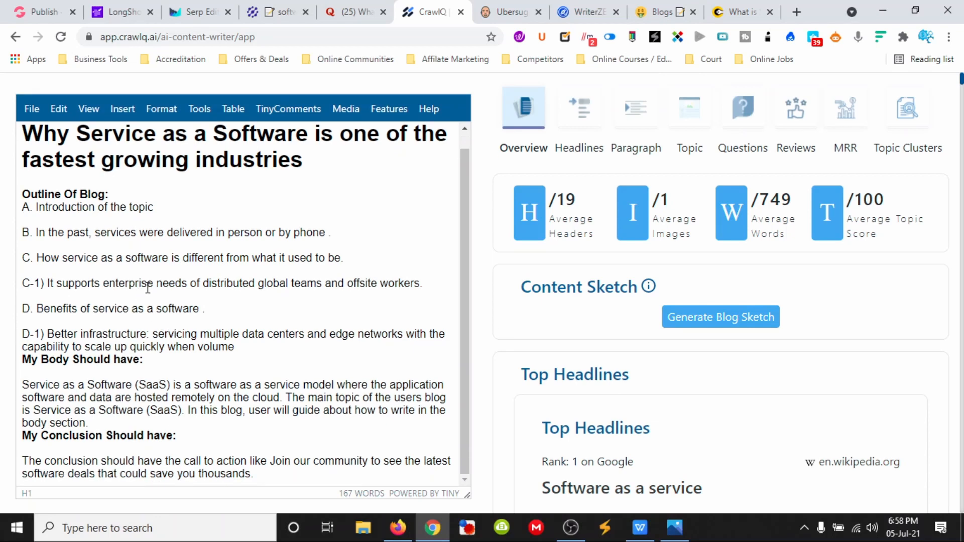
left_click(637, 121)
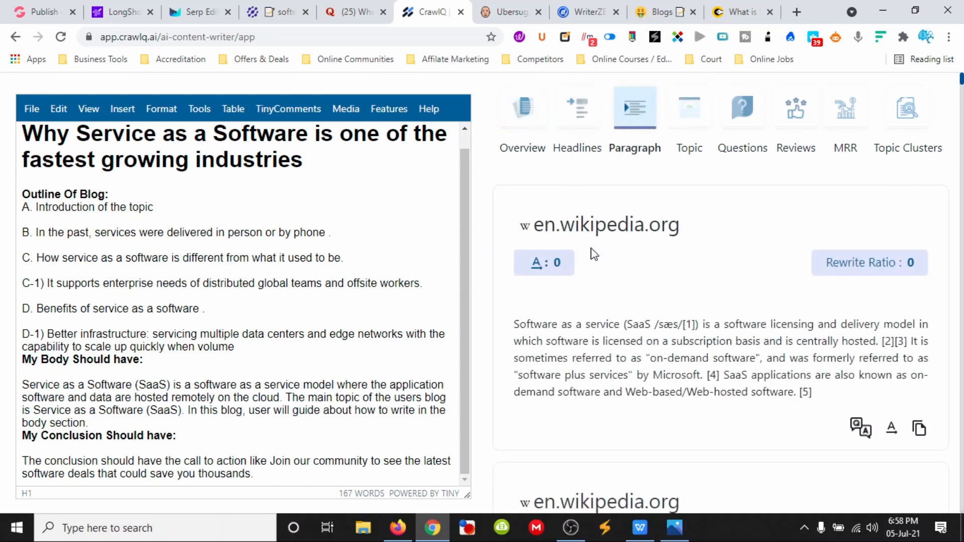
scroll(637, 301, "down", 1)
scroll(636, 301, "down", 4)
scroll(732, 276, "up", 3)
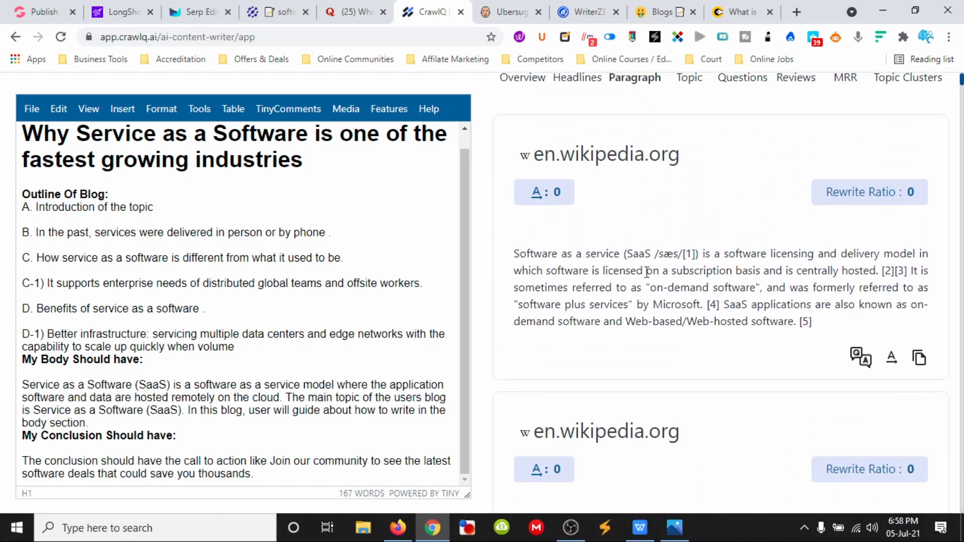
scroll(625, 276, "down", 12)
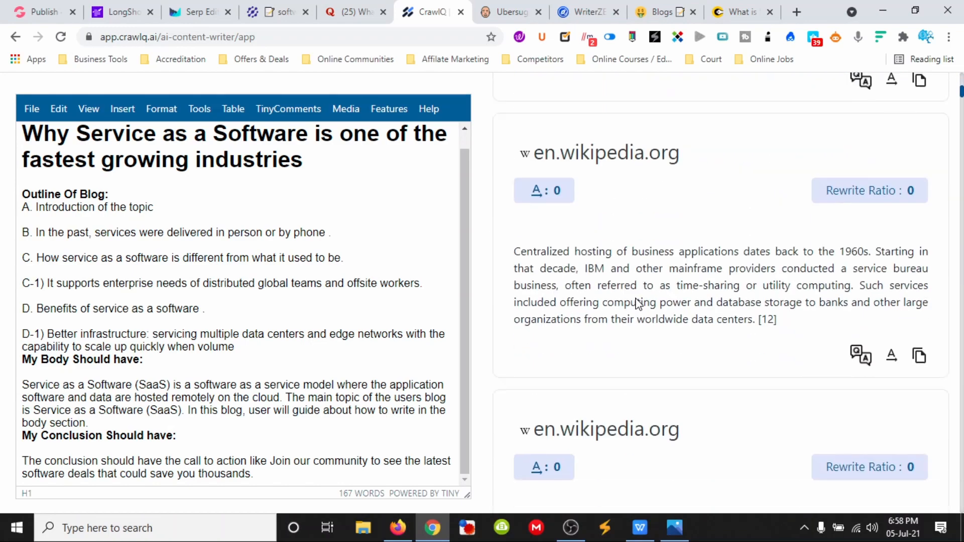
scroll(713, 297, "down", 11)
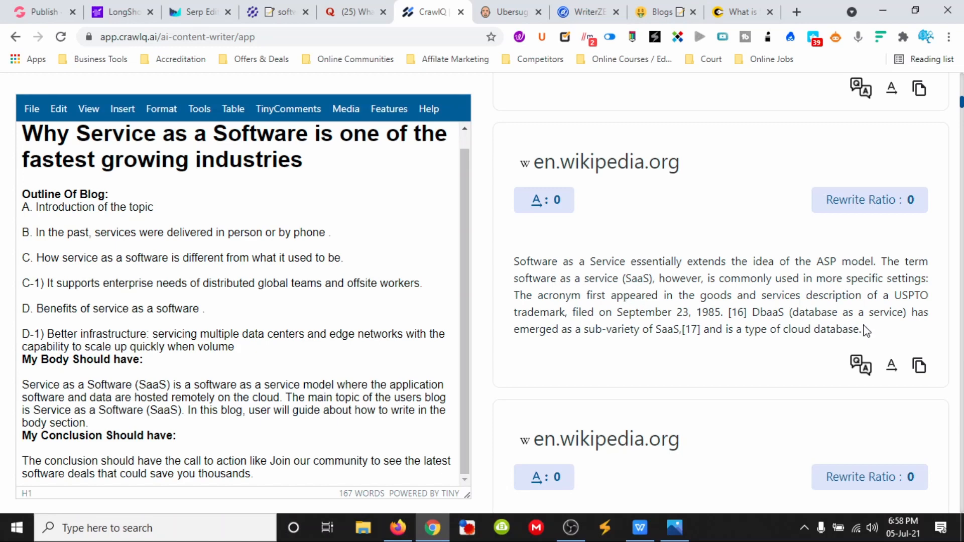
Step: Paraphrase the Wikipedia paragraph on SaaS extending the ASP model several times, and request an answer to its generated question about how the term is used
left_click_drag(866, 330, 520, 266)
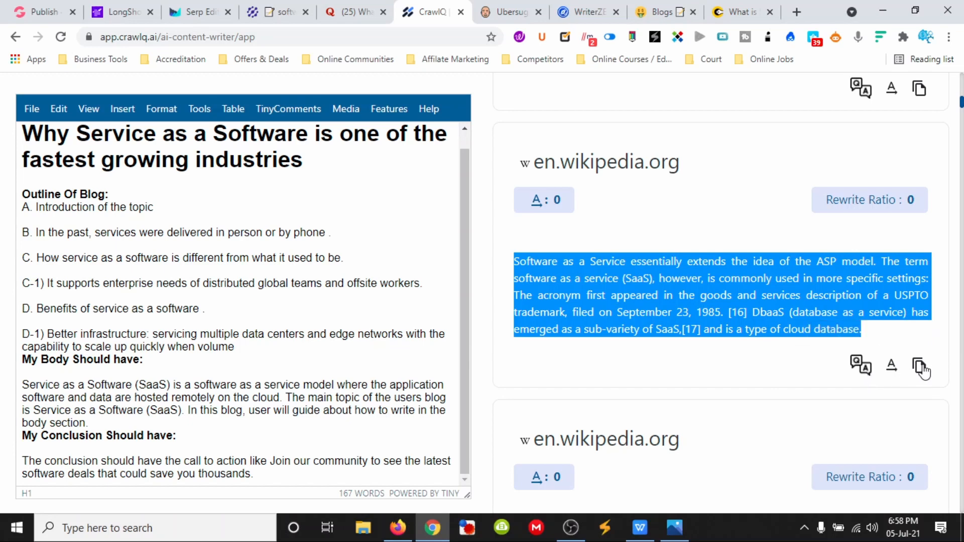
left_click(727, 361)
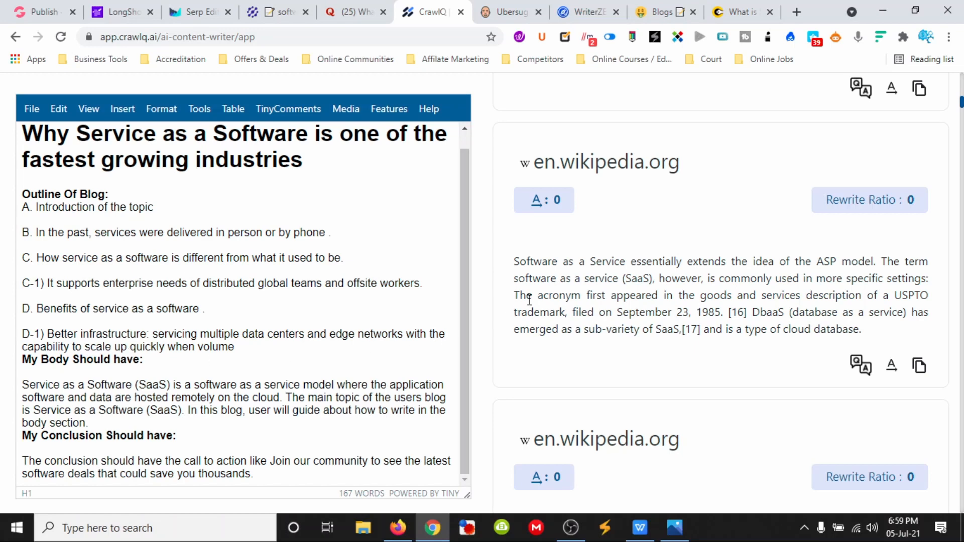
left_click(892, 370)
left_click(892, 371)
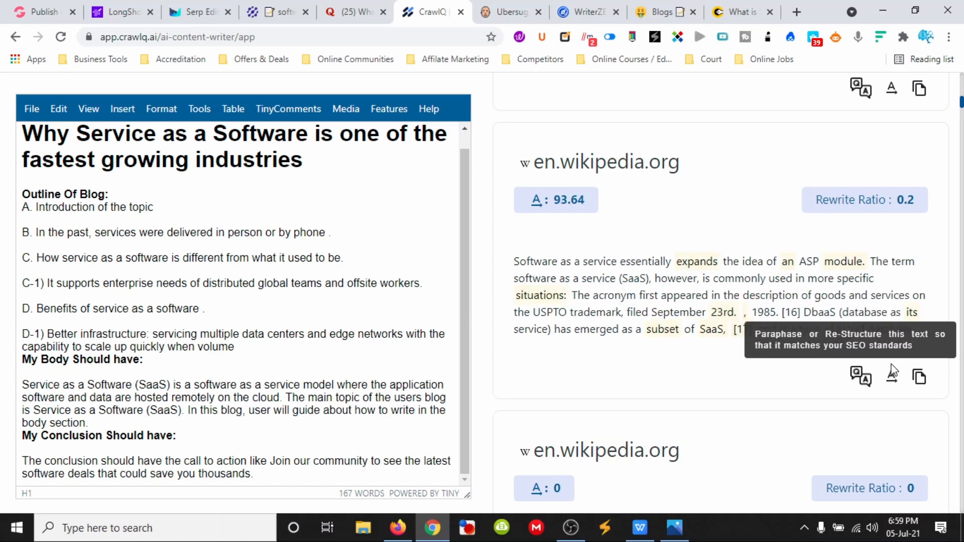
left_click(892, 371)
left_click(894, 378)
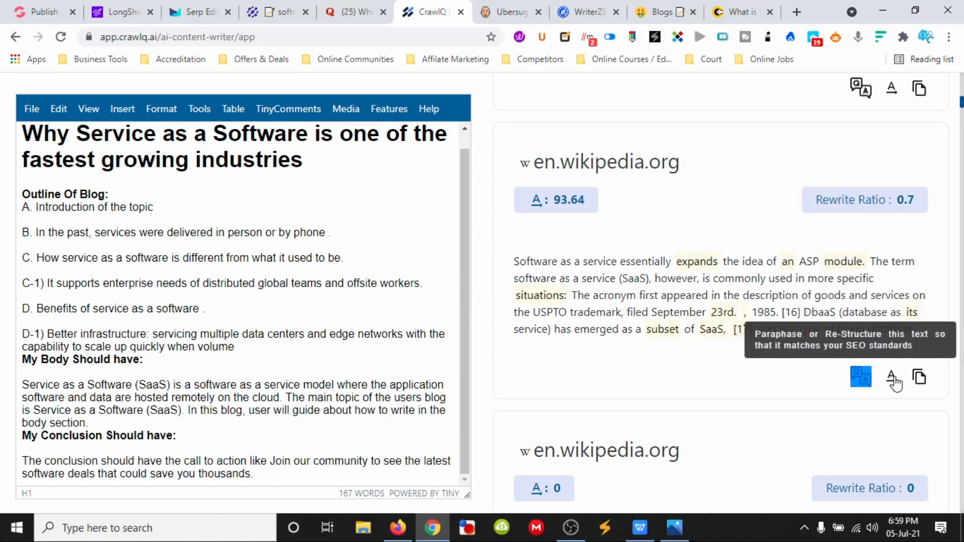
left_click(892, 376)
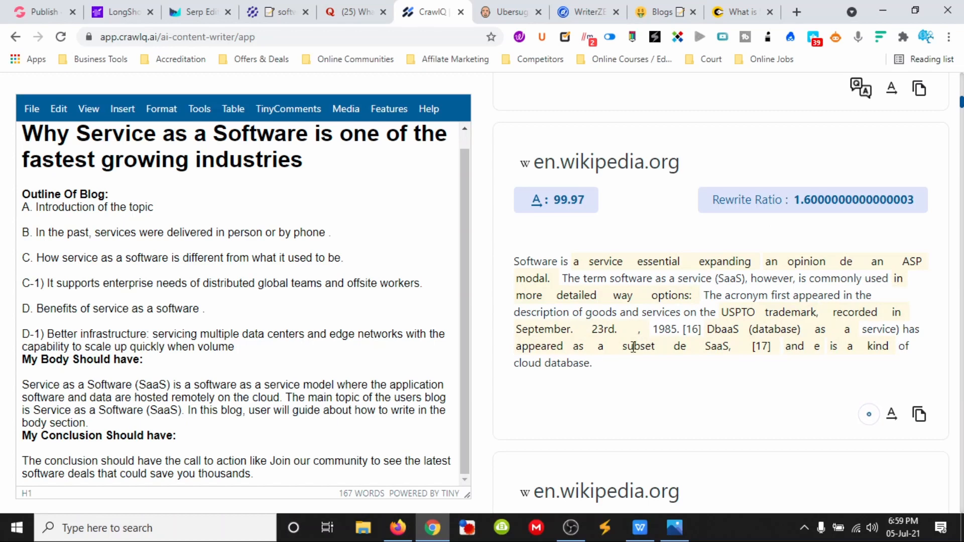
scroll(748, 369, "down", 3)
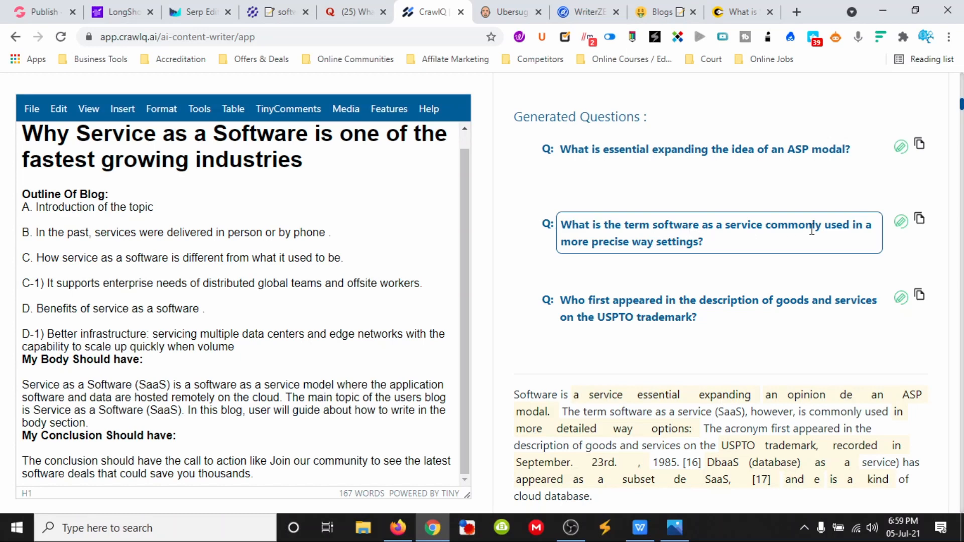
left_click(902, 226)
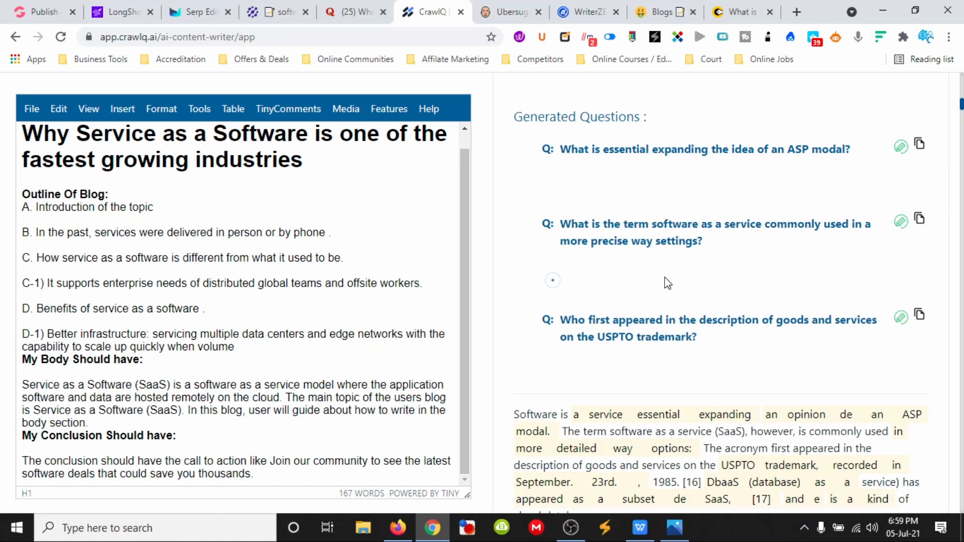
Step: Find the source paragraph about SaaS offerings based on a multitenant architecture and generate questions from it
scroll(723, 297, "down", 4)
scroll(683, 288, "down", 6)
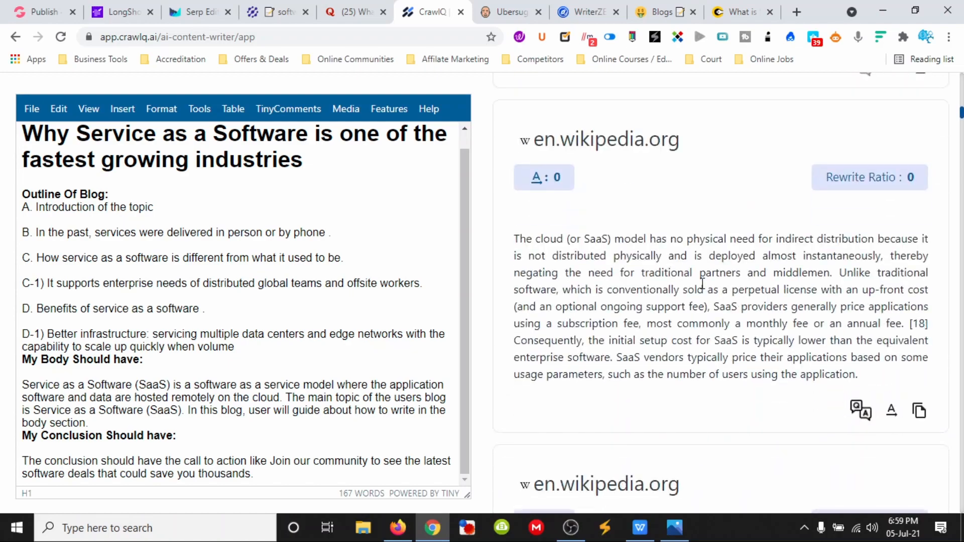
scroll(702, 284, "down", 5)
scroll(656, 286, "down", 5)
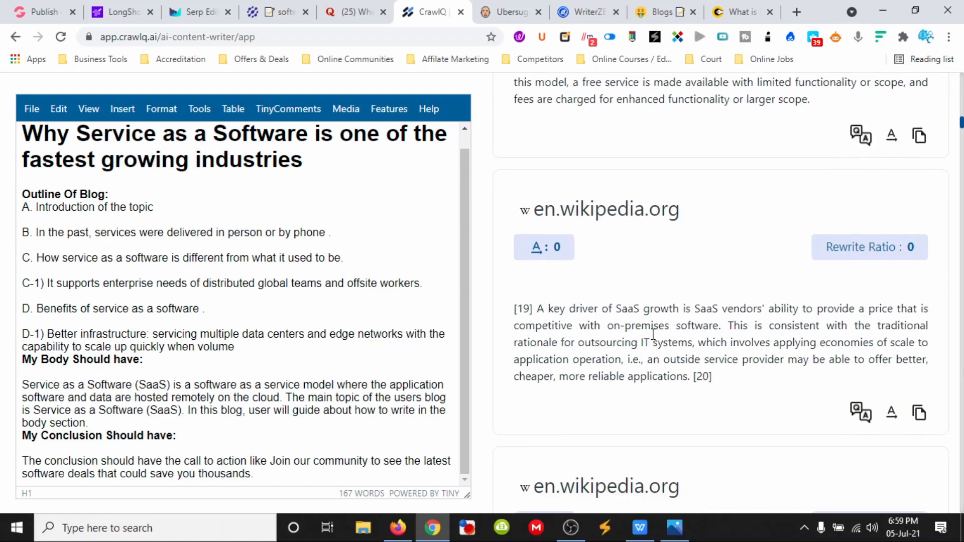
scroll(653, 334, "down", 10)
scroll(962, 153, "down", 2)
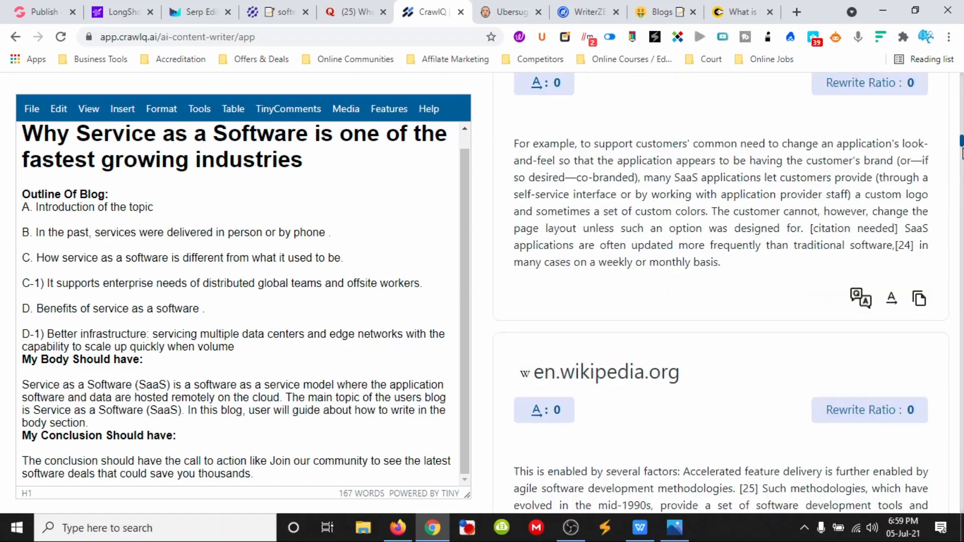
left_click_drag(962, 153, 962, 304)
scroll(718, 302, "down", 4)
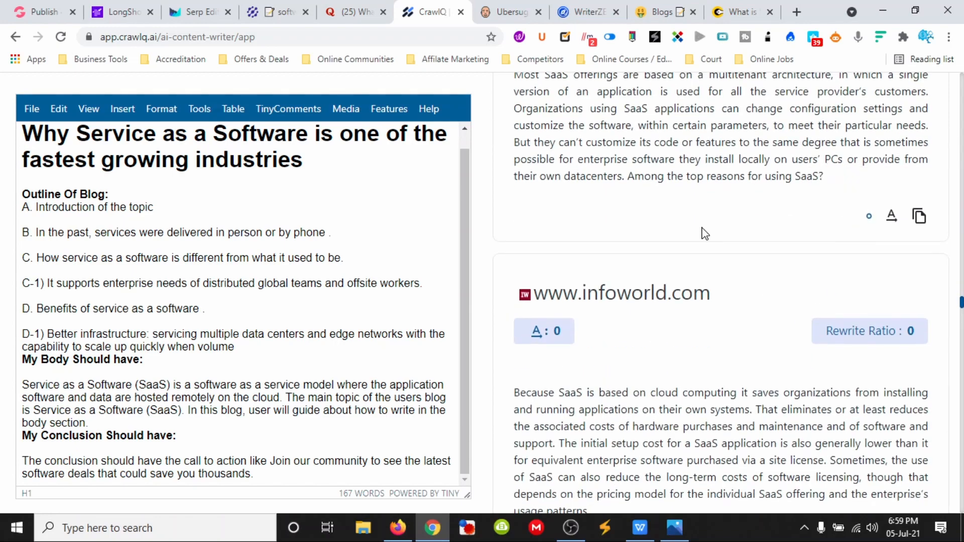
scroll(791, 265, "down", 5)
left_click(861, 267)
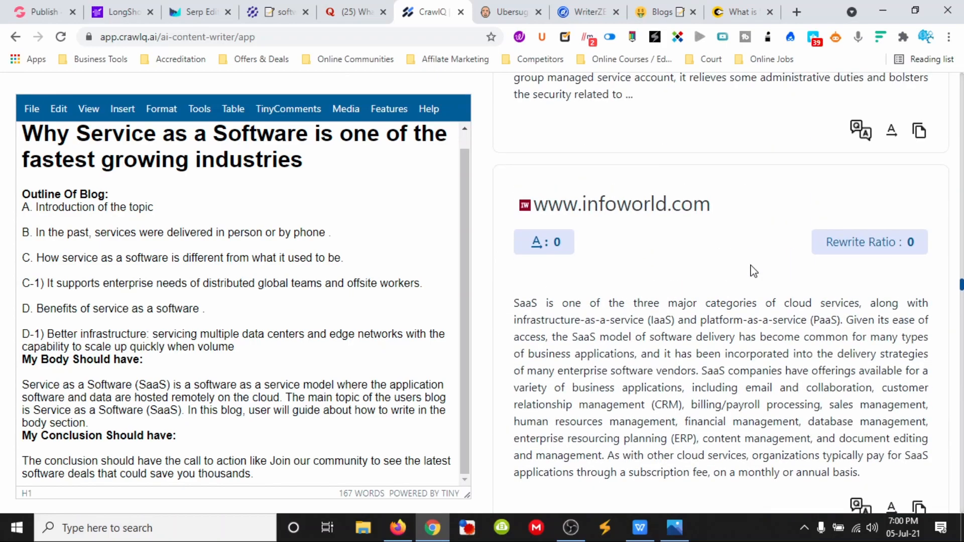
Step: Copy the multitenant paragraph's generated question about the single-version application architecture and paste it on a new line after the draft's conclusion
scroll(754, 270, "up", 12)
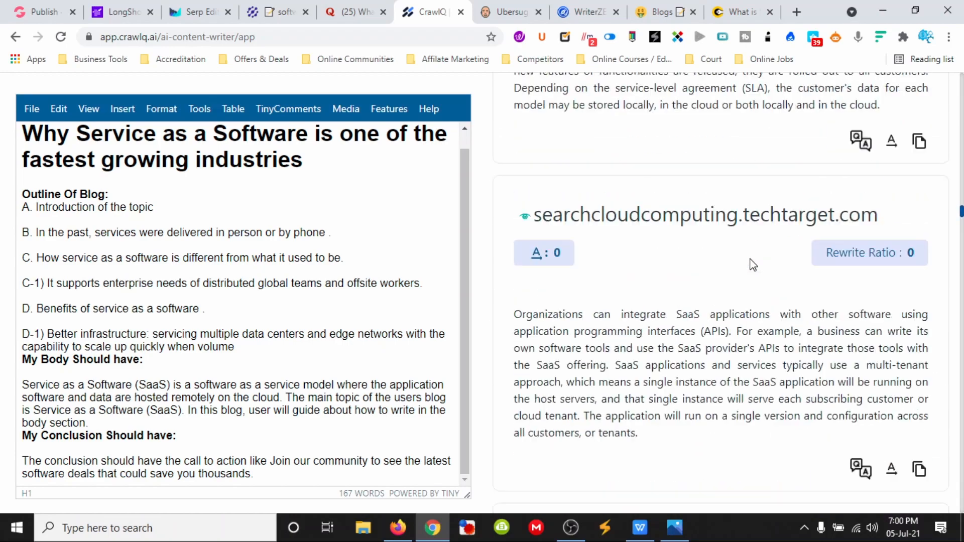
scroll(753, 265, "down", 15)
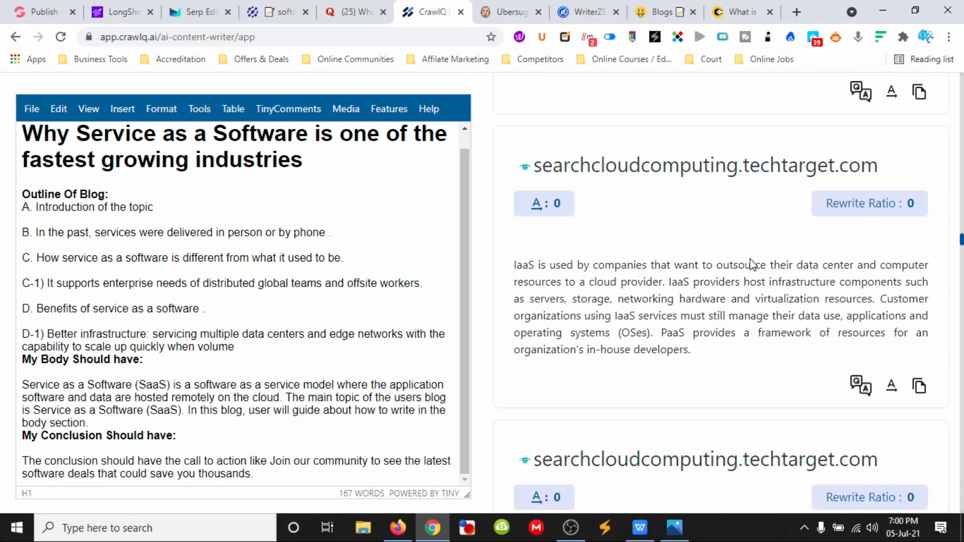
scroll(752, 265, "down", 20)
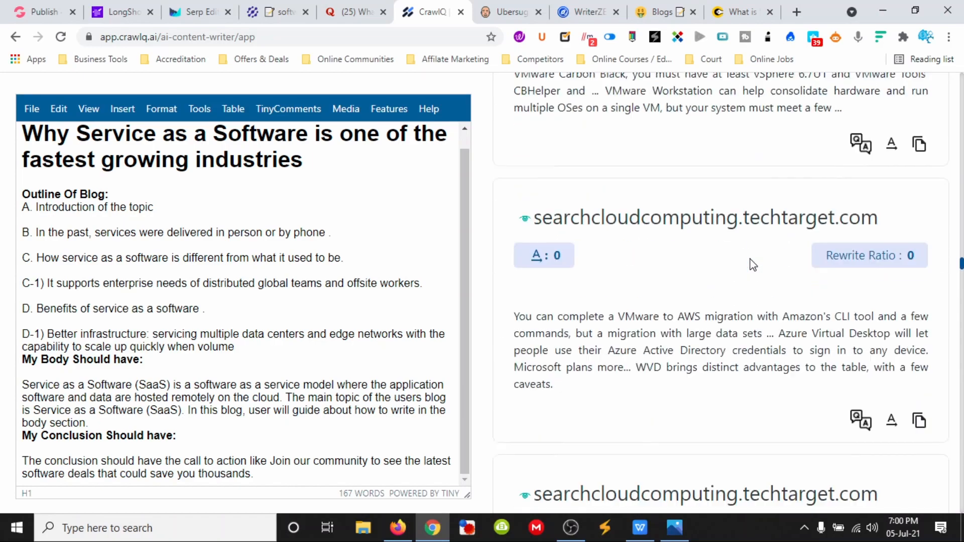
scroll(752, 265, "down", 20)
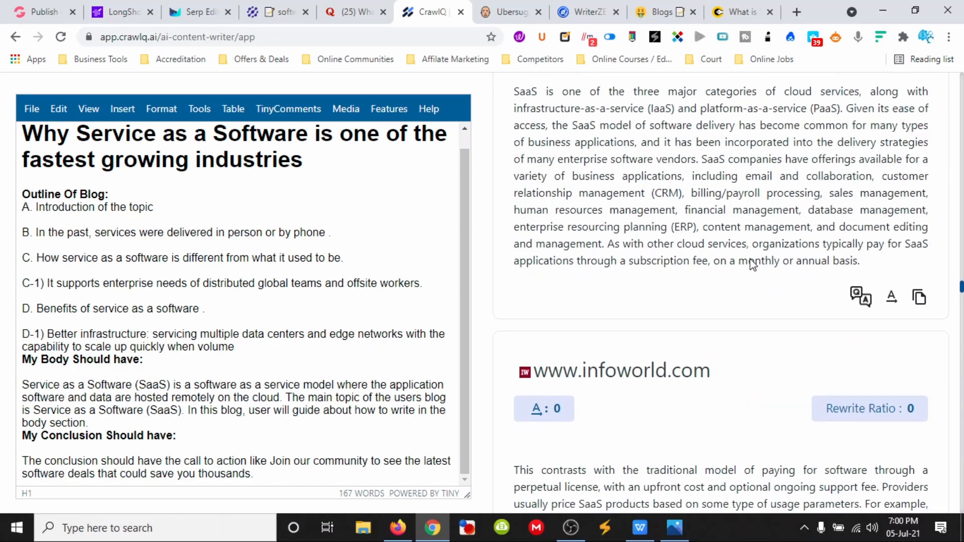
left_click(674, 183)
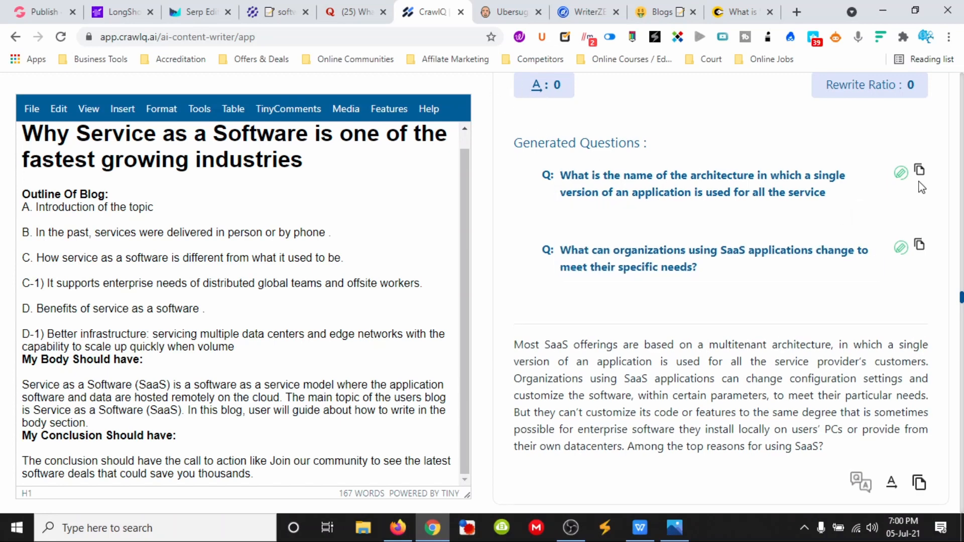
left_click(904, 176)
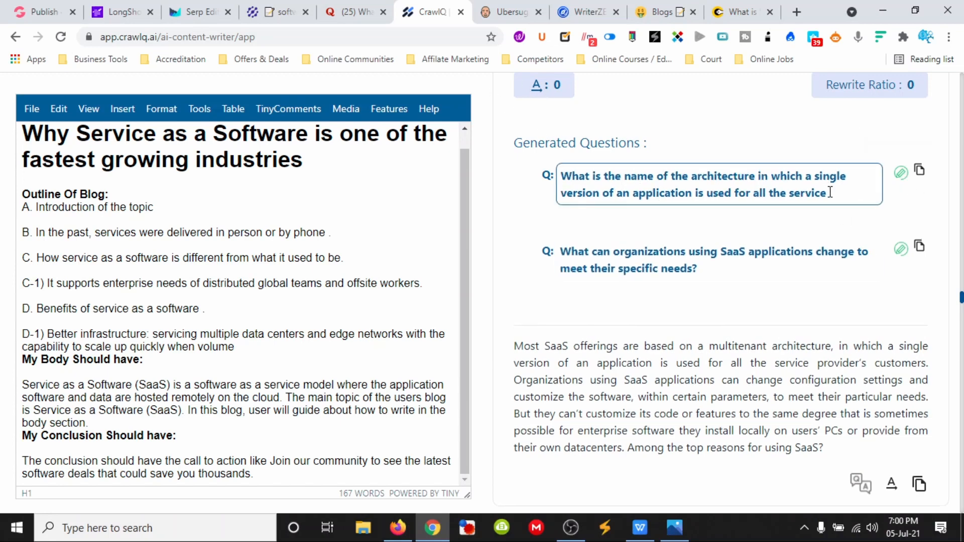
left_click(917, 172)
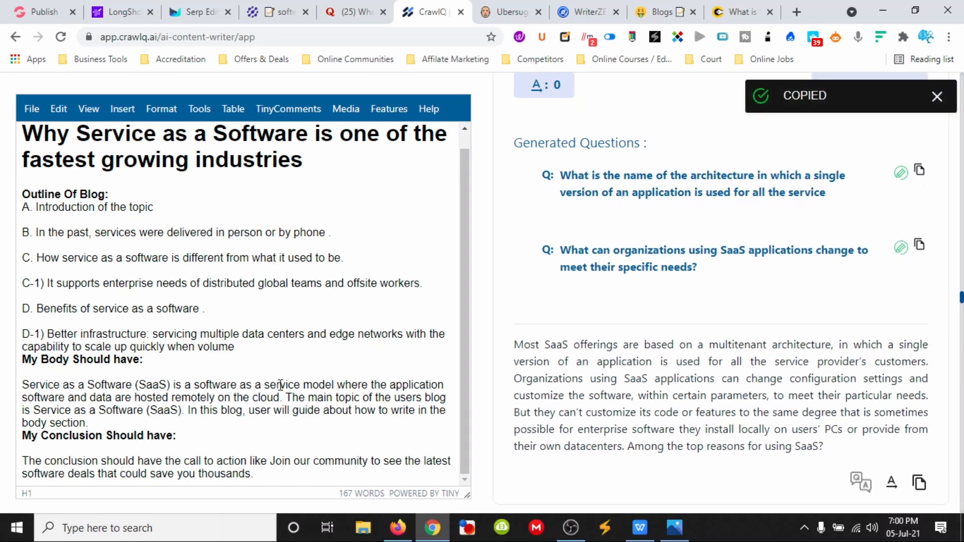
left_click(292, 474)
key("Return")
key("ctrl+v")
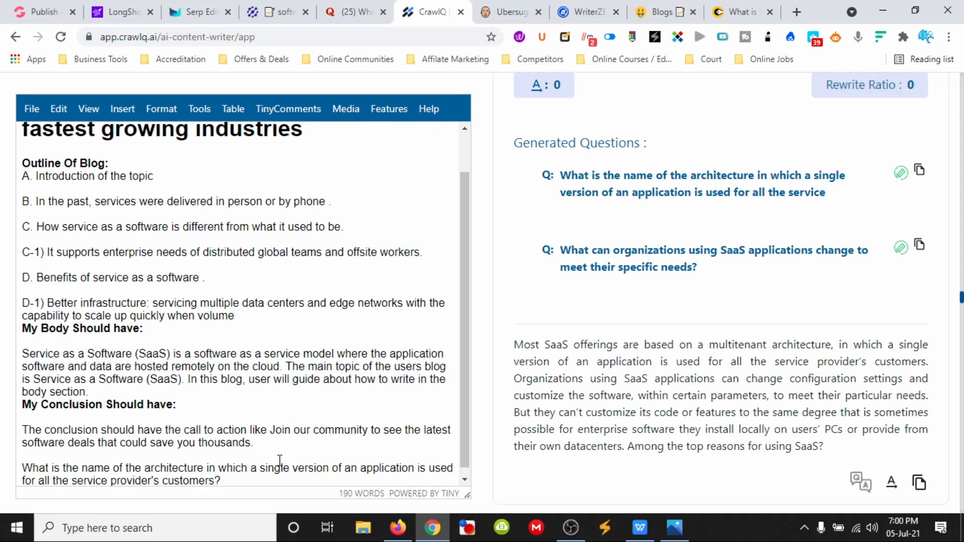
Step: Generate an answer to the architecture question and paste it below that question in the draft, followed by blank lines
left_click(902, 173)
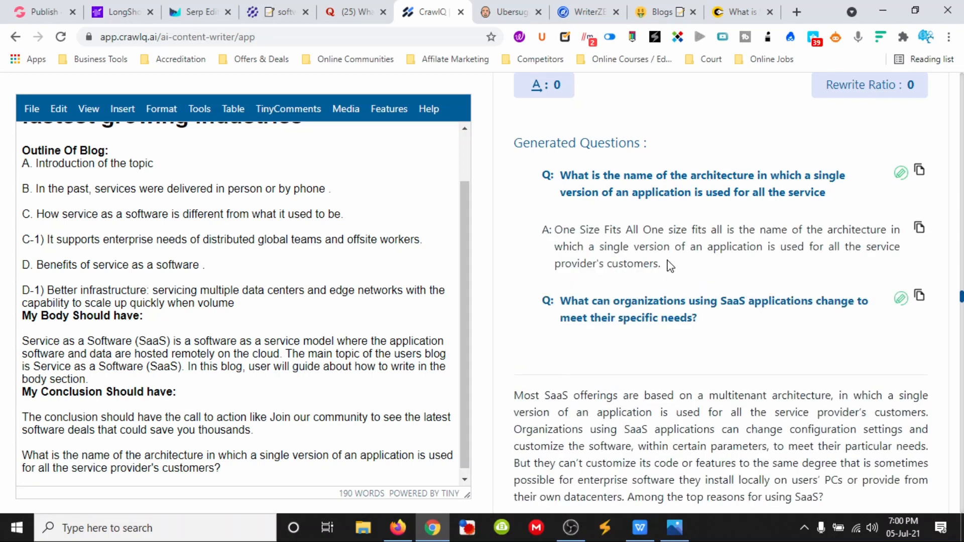
left_click_drag(667, 267, 550, 227)
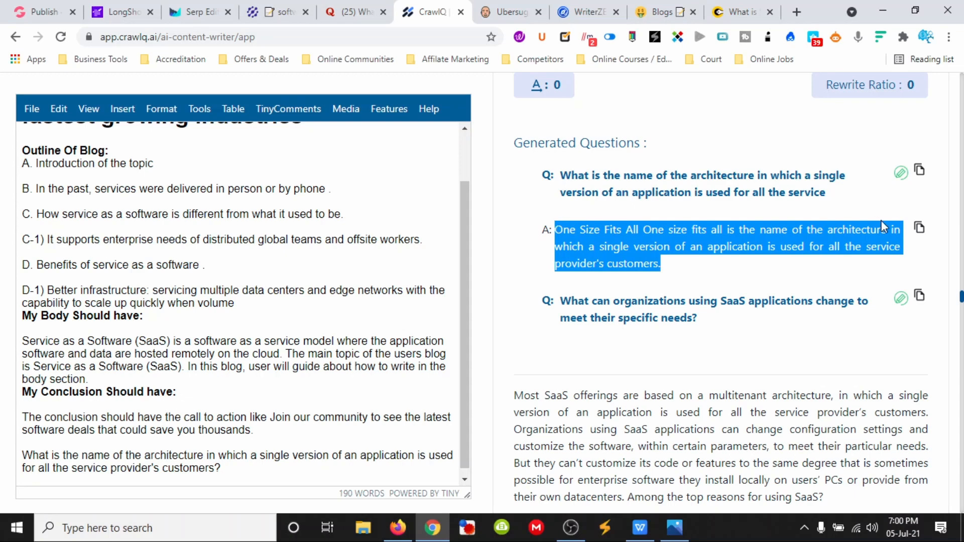
left_click(919, 227)
scroll(276, 344, "down", 1)
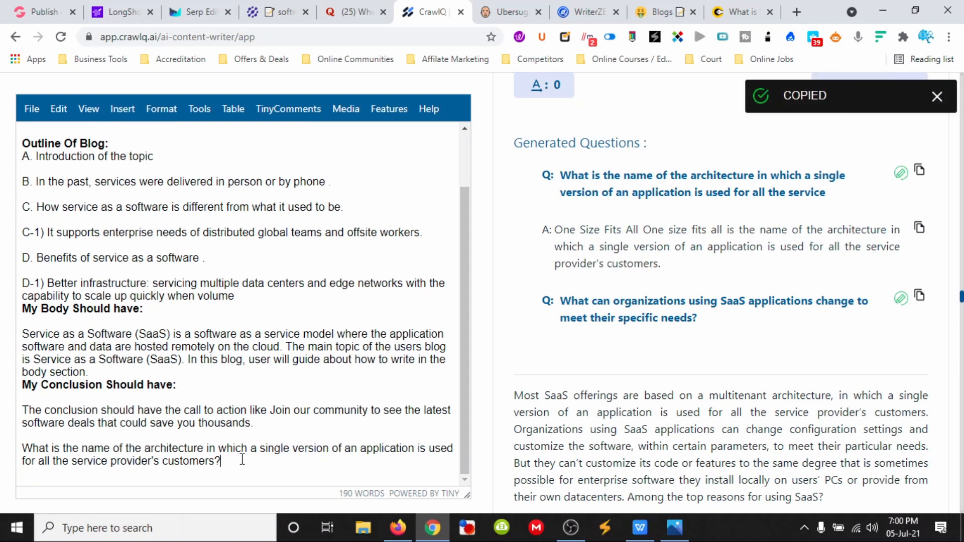
left_click(242, 460)
key("Return")
key("ctrl+v")
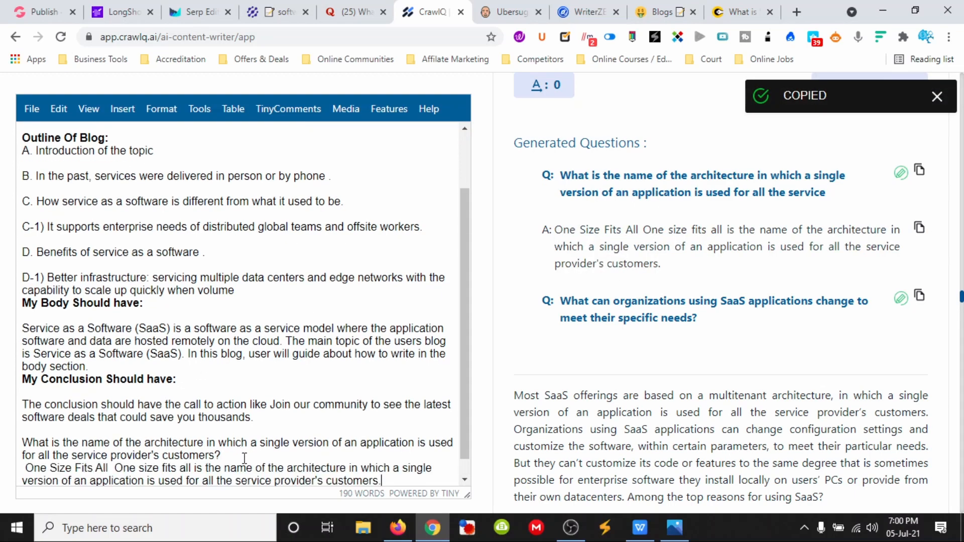
key("Return")
key("Return")
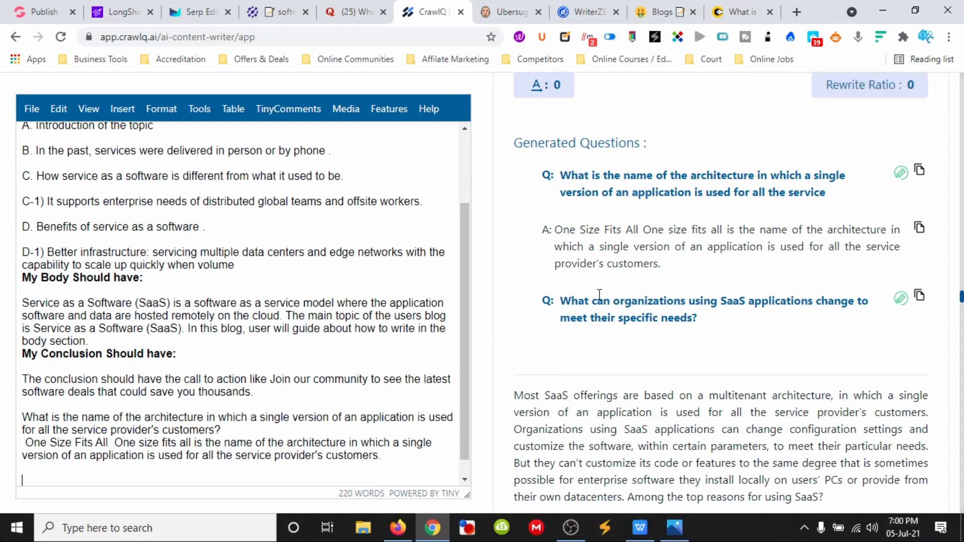
Step: Generate an answer to the question about what organizations using SaaS applications can change, and paste that question after the draft's last answer
left_click(902, 302)
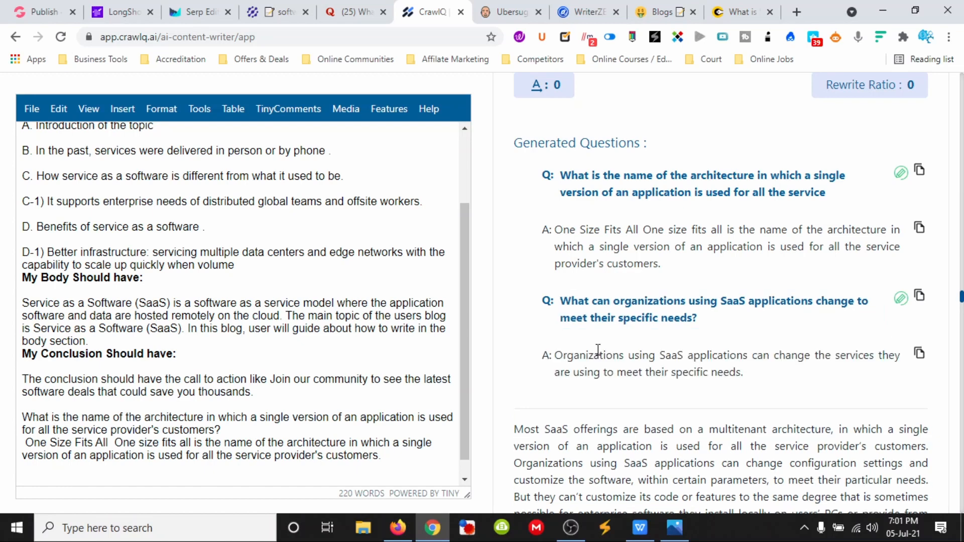
left_click(900, 300)
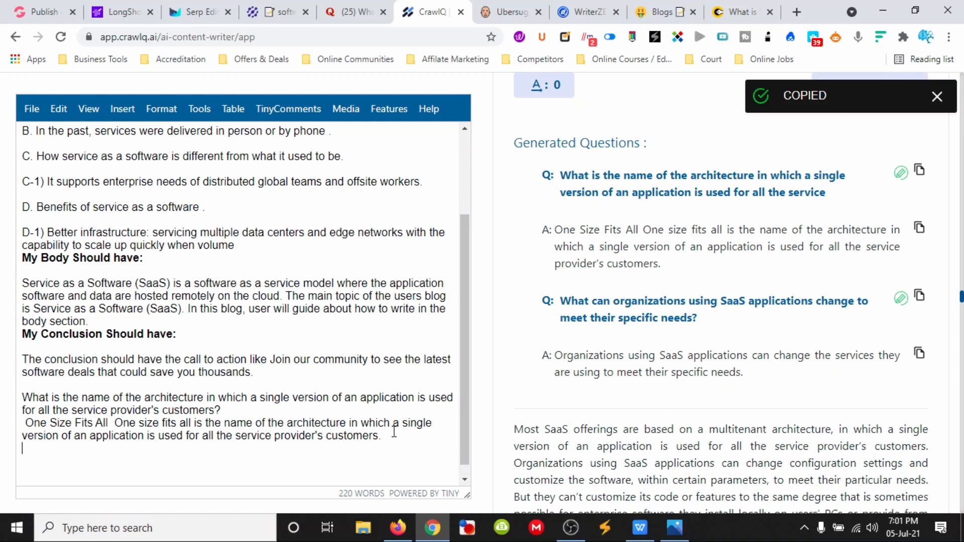
key("Return")
key("ctrl+v")
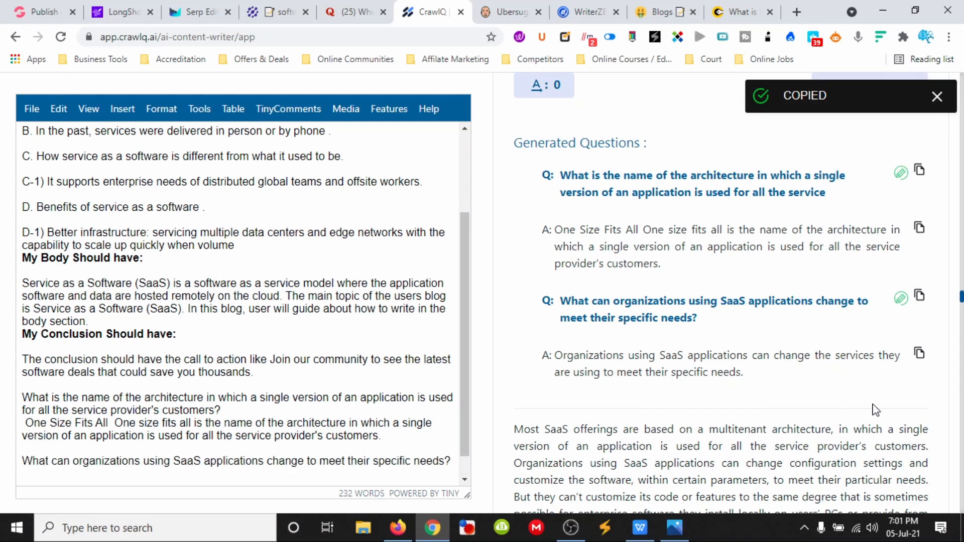
Step: Copy the generated answer about organizations changing the services they use and paste it below its question in the draft
left_click(919, 356)
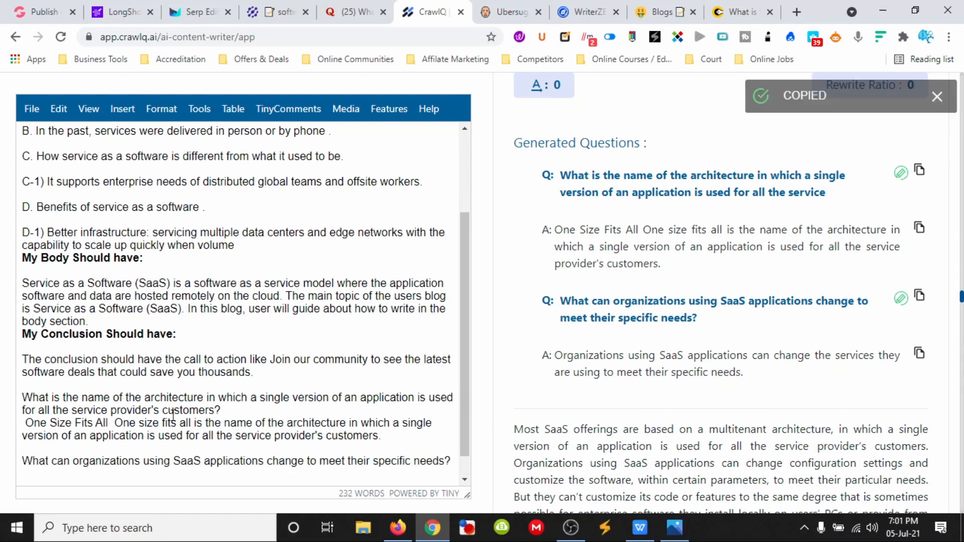
scroll(291, 432, "down", 1)
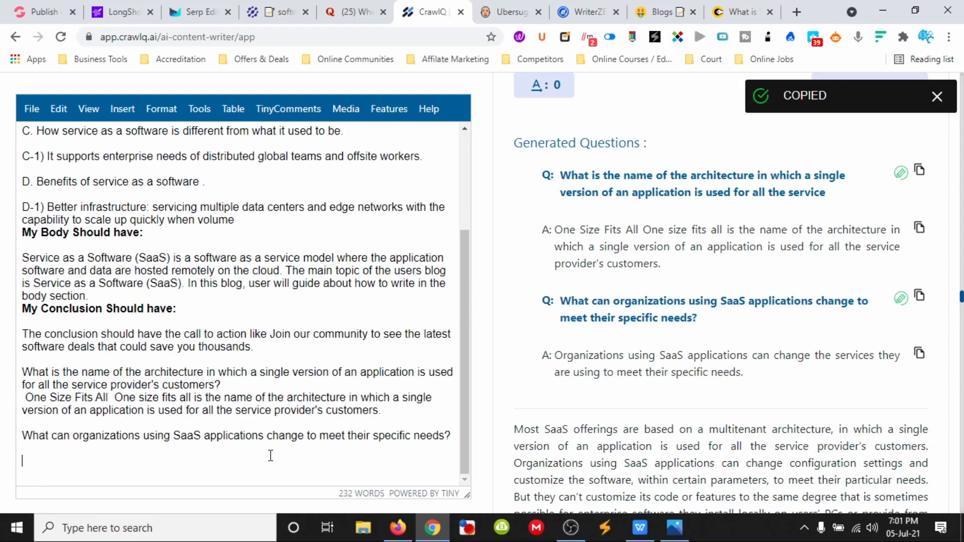
key("ctrl+v")
Step: Look through the remaining source paragraphs and the headline details, and return to the content overview
scroll(250, 442, "up", 6)
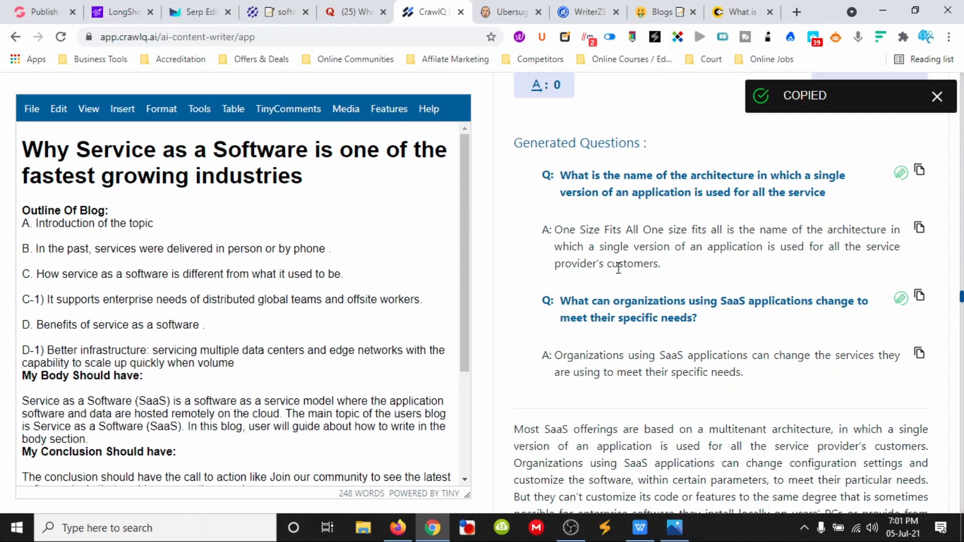
scroll(618, 269, "up", 5)
scroll(620, 271, "down", 15)
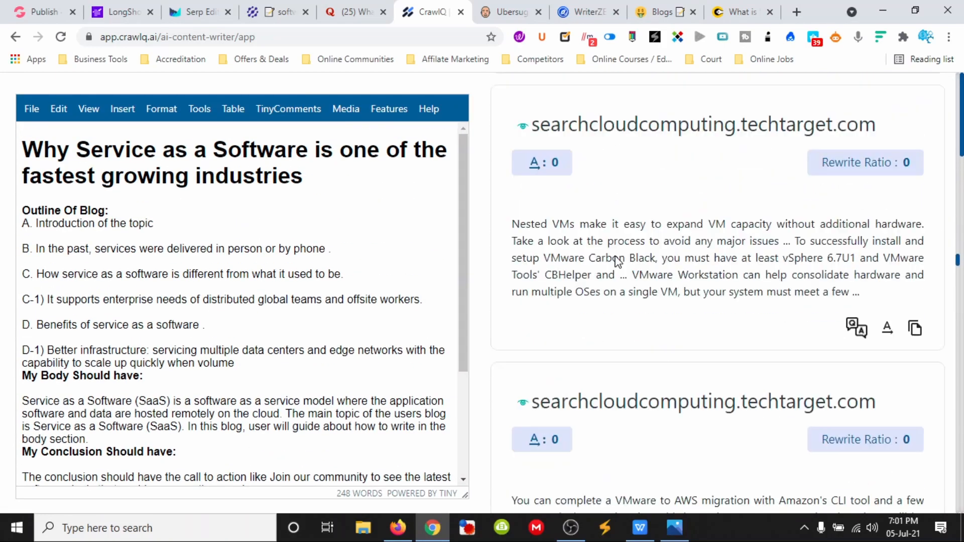
scroll(616, 255, "down", 20)
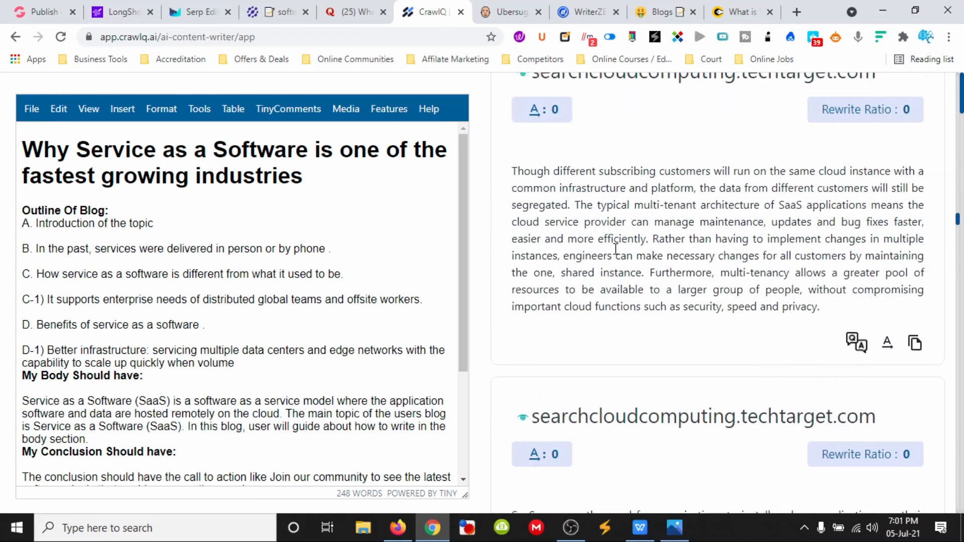
scroll(914, 258, "up", 1)
left_click_drag(957, 205, 958, 77)
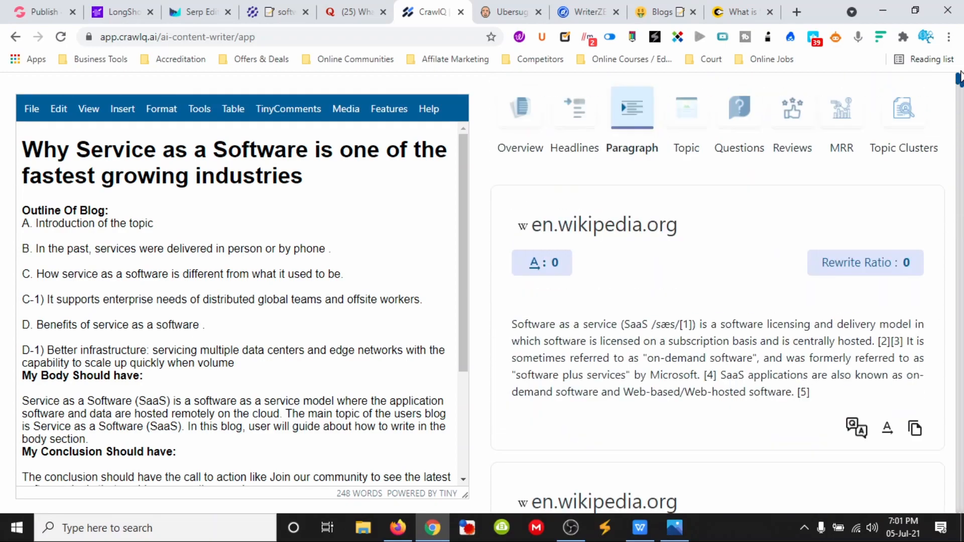
left_click(593, 107)
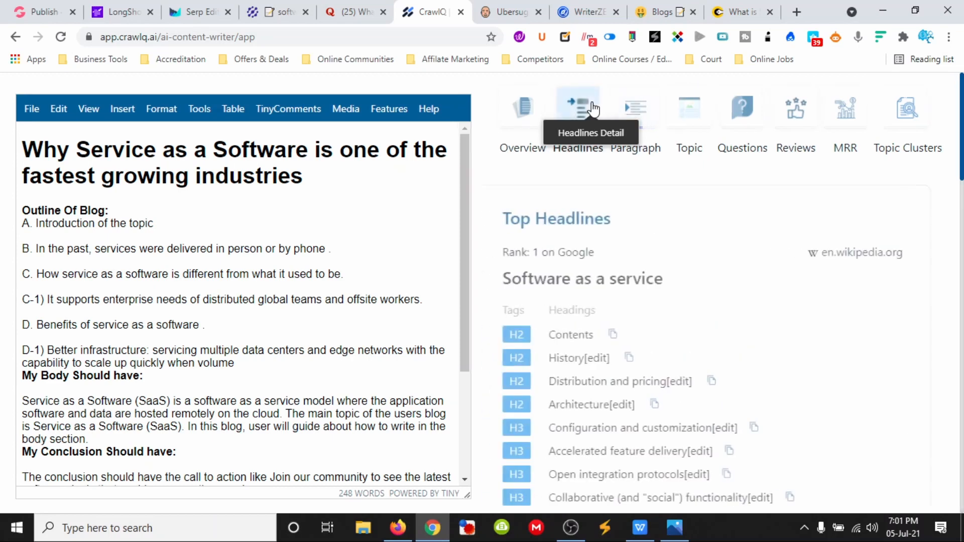
left_click(511, 122)
Step: Insert the InfoWorld headings "SaaS examples" and "SaaS pricing" on separate lines beneath outline item A, Introduction of the topic
scroll(661, 380, "down", 3)
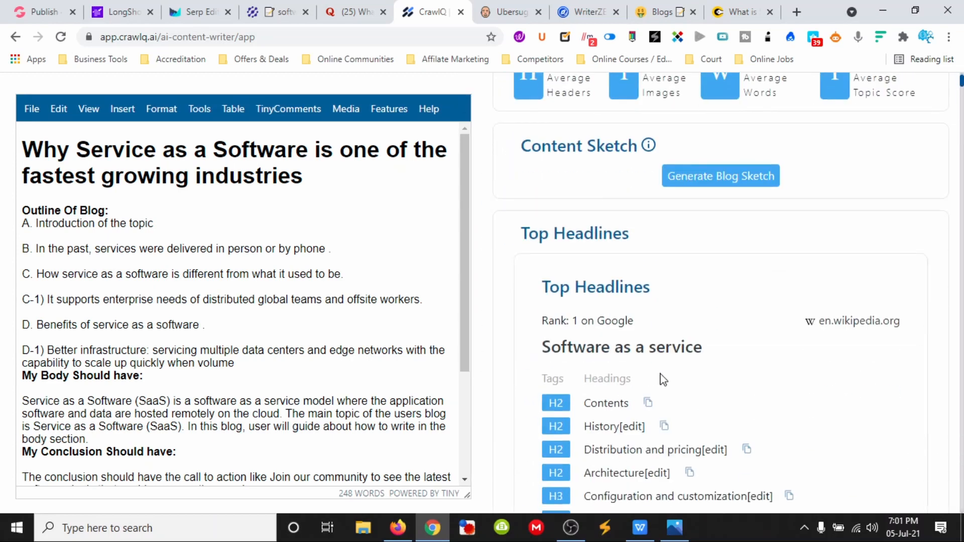
scroll(660, 380, "down", 8)
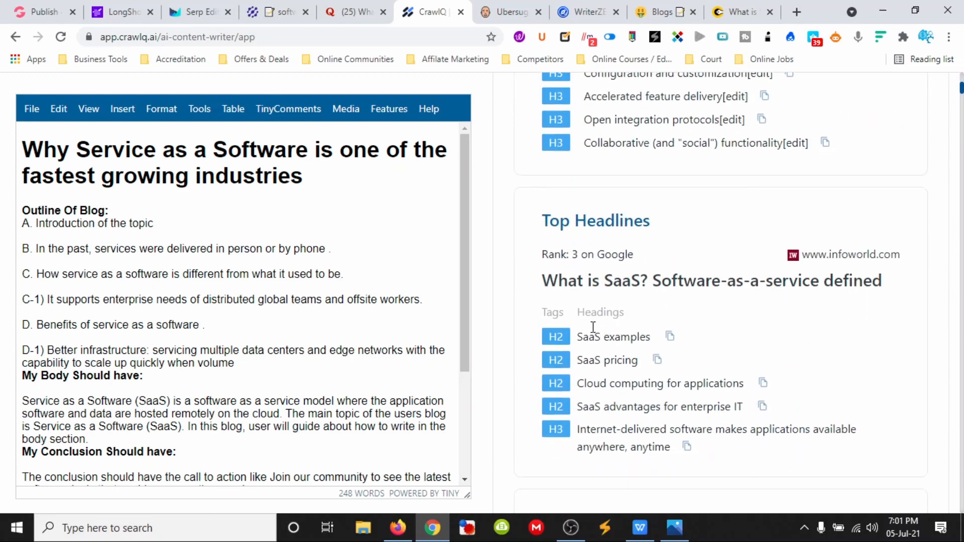
scroll(582, 346, "down", 1)
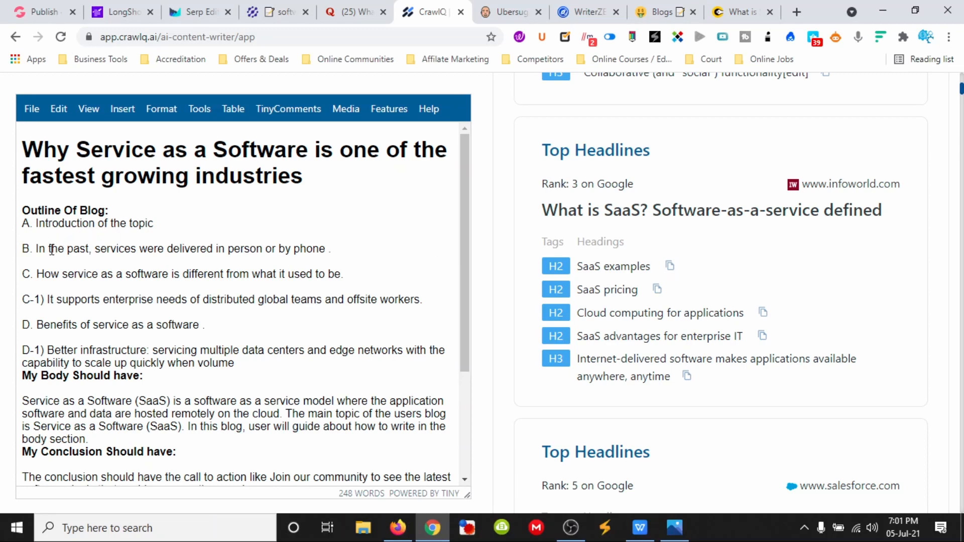
left_click(78, 204)
left_click(168, 222)
key("Return")
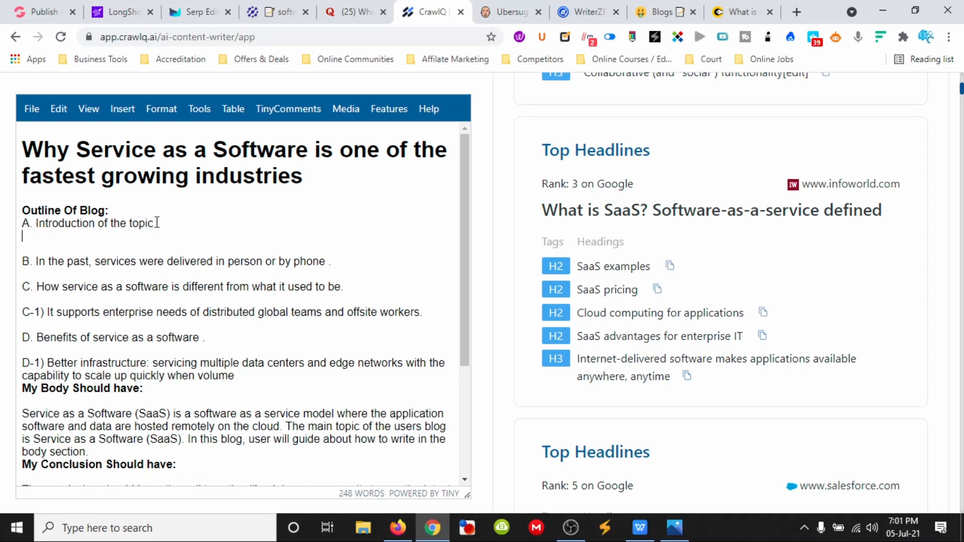
key("ctrl+v")
key("Return")
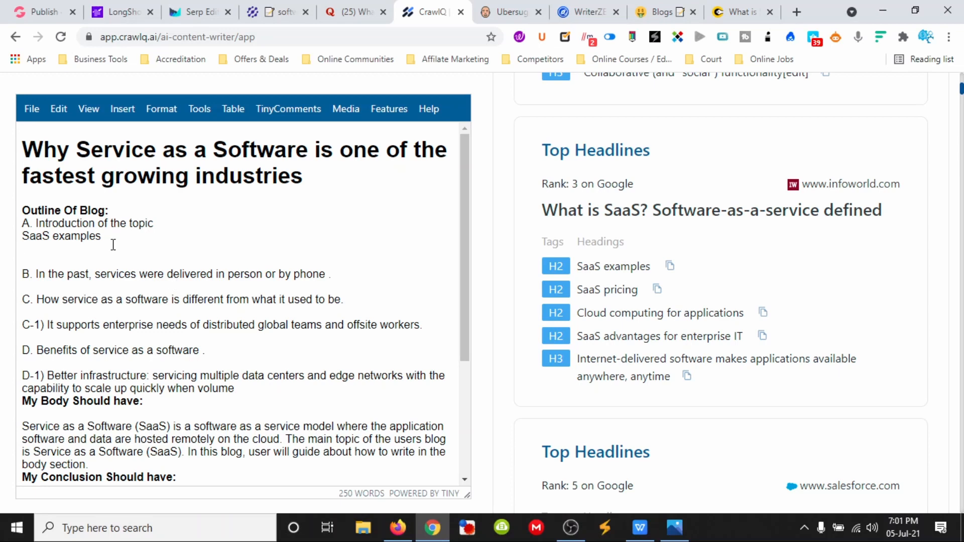
key("Return")
key("ctrl+v")
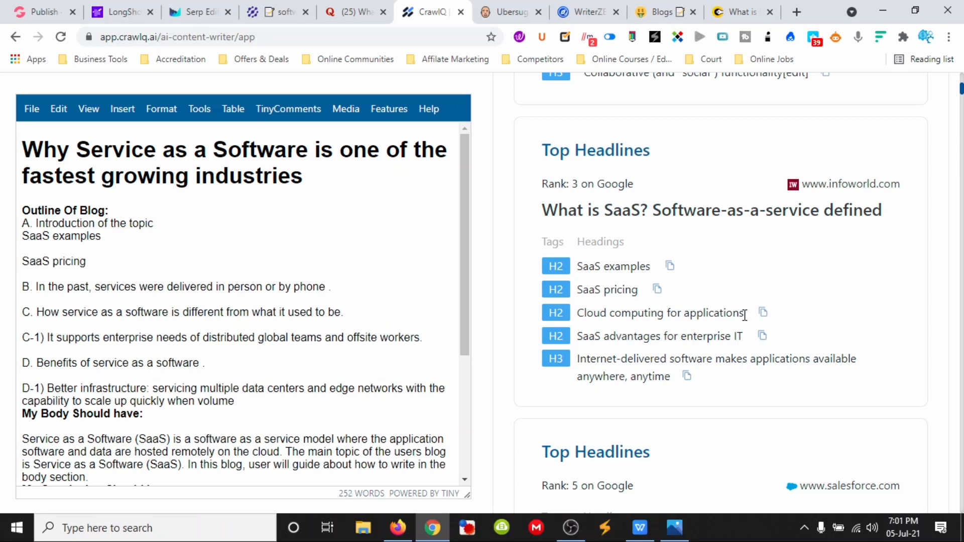
Step: Add the InfoWorld headings "Cloud computing for applications" and "SaaS advantages for enterprise IT" below "SaaS pricing" in the outline
left_click(763, 314)
key("Return")
key("ctrl+v")
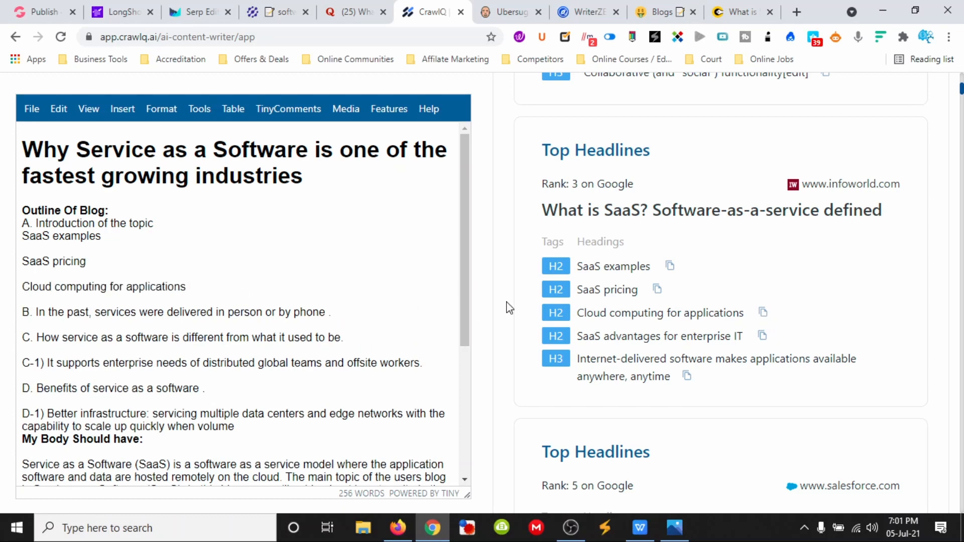
left_click(762, 335)
left_click(217, 288)
key("Return")
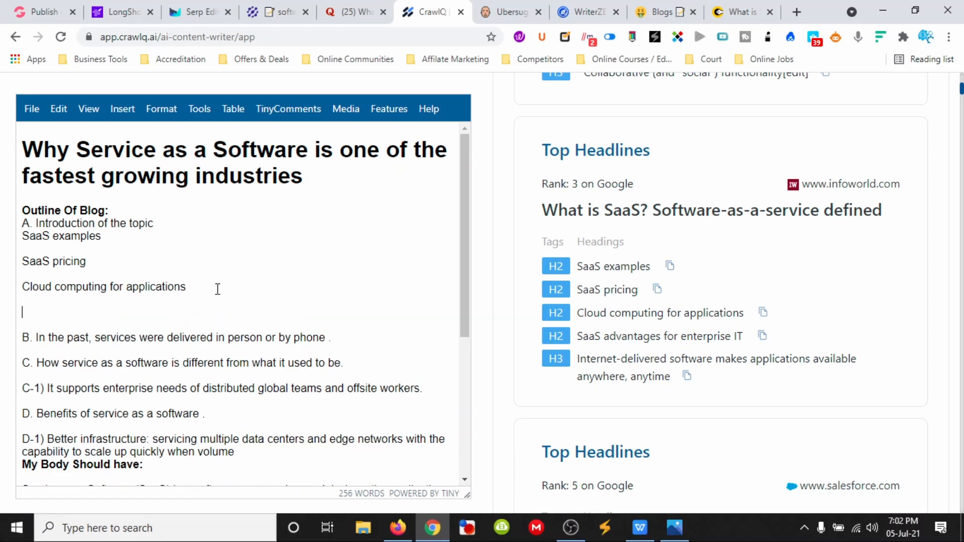
key("ctrl+v")
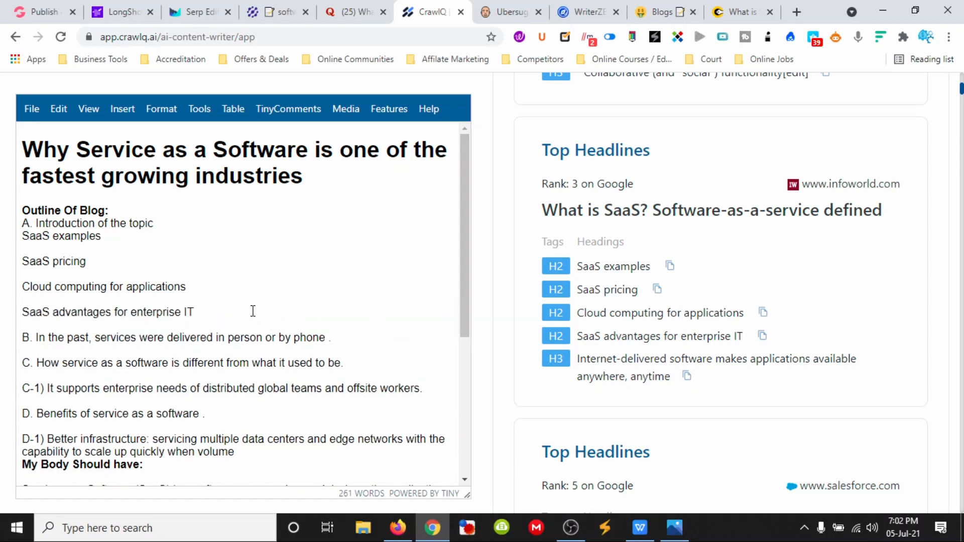
Step: Add the heading "Internet-delivered software makes applications available anywhere, anytime" before outline item B, followed by a blank line
key("Return")
key("ctrl+v")
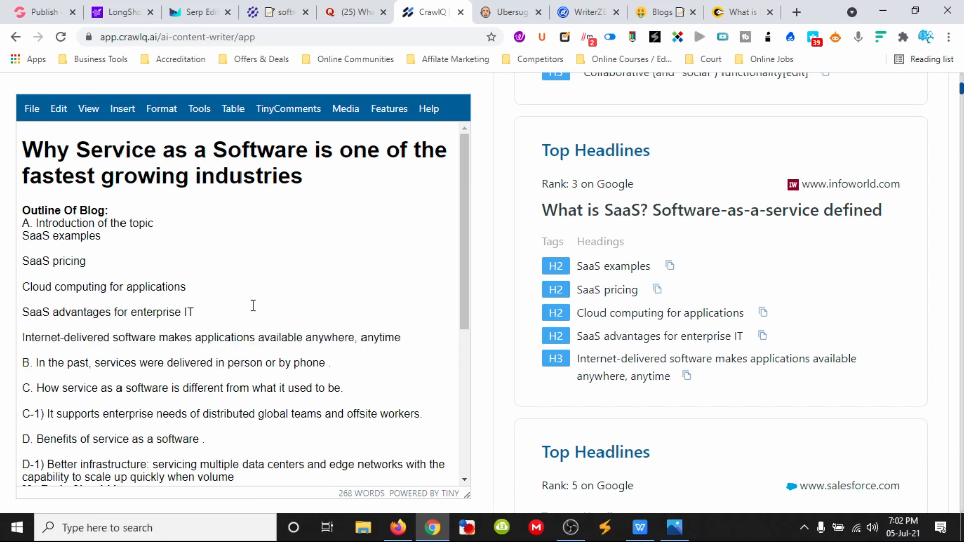
key("Return")
Step: Insert the Salesforce heading "What is SaaS?" on a new line between outline item A and "SaaS examples"
scroll(338, 301, "down", 4)
scroll(668, 353, "down", 5)
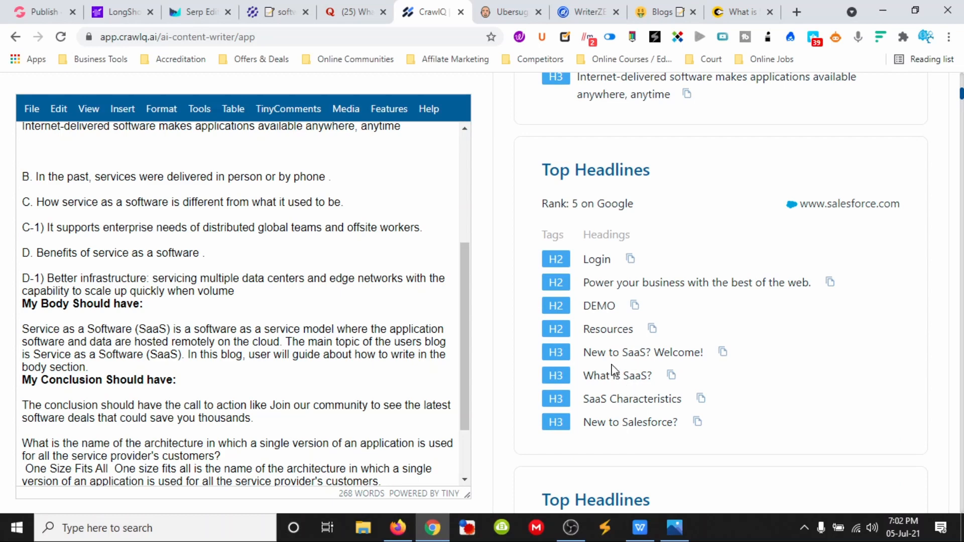
scroll(133, 285, "up", 3)
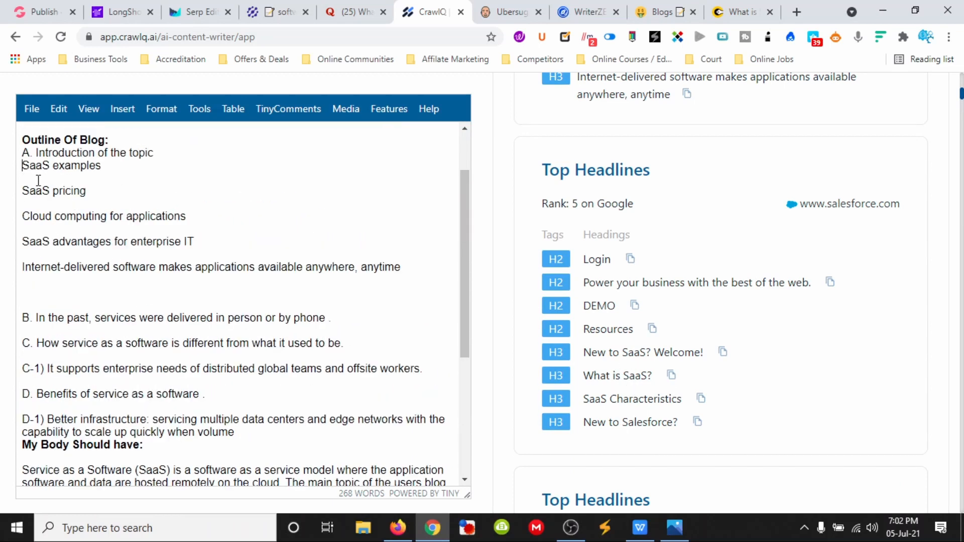
key("Return")
key("Return")
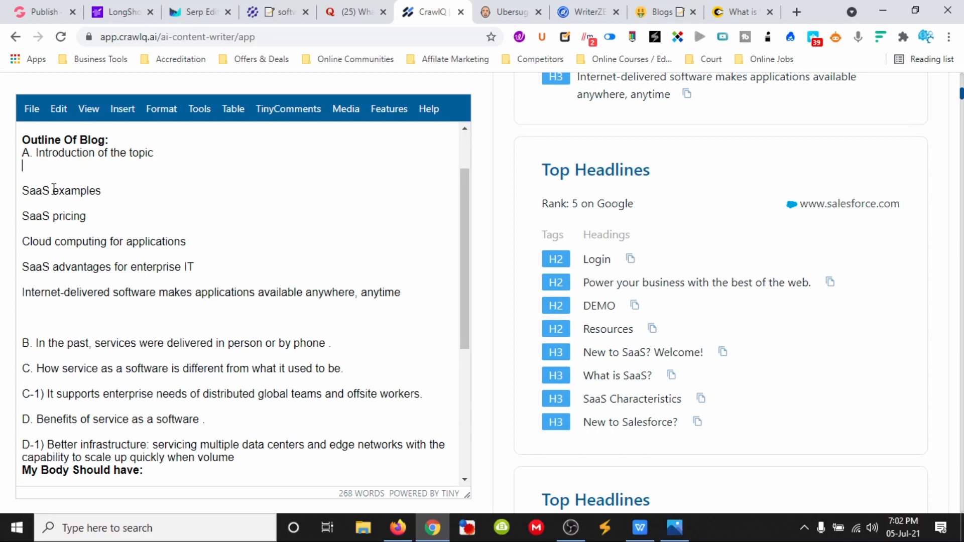
key("ctrl+v")
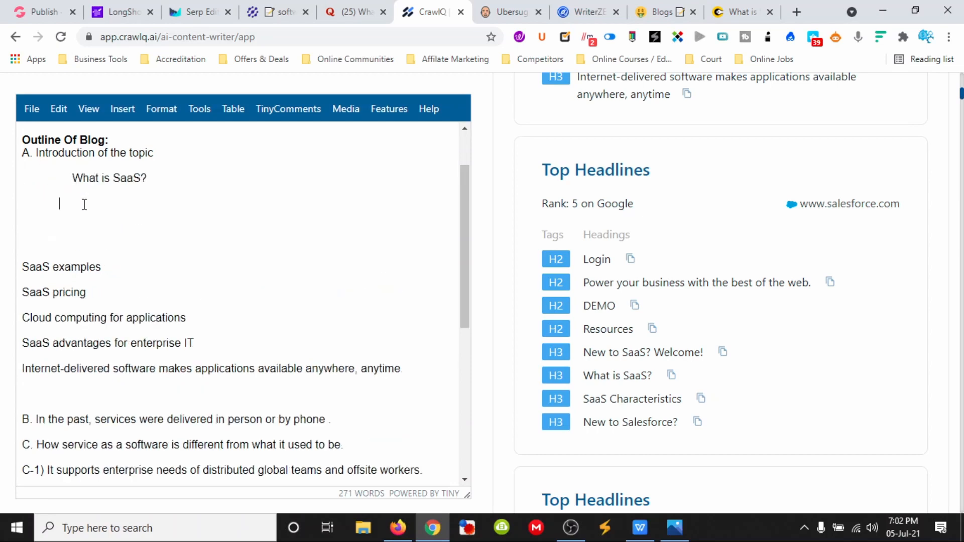
Step: Remove extra blank lines below the pasted "What is SaaS?" heading and delete its leading spaces so it aligns with the outline
key("BackSpace")
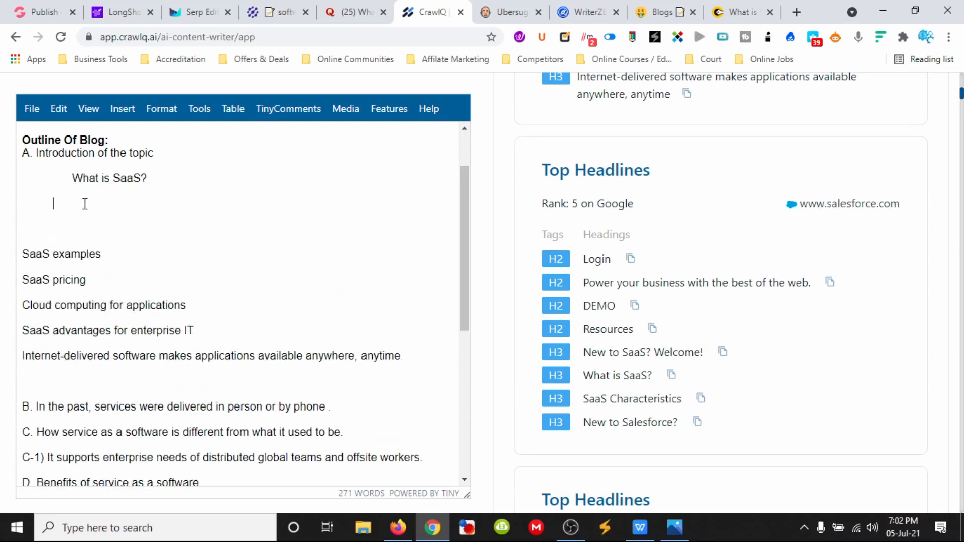
key("Delete")
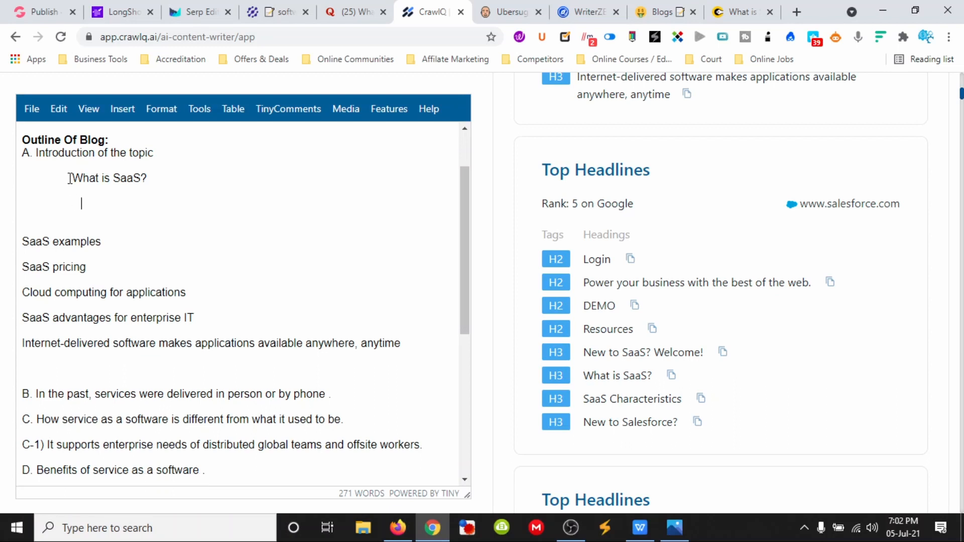
left_click(70, 178)
key("BackSpace")
key("BackSpace")
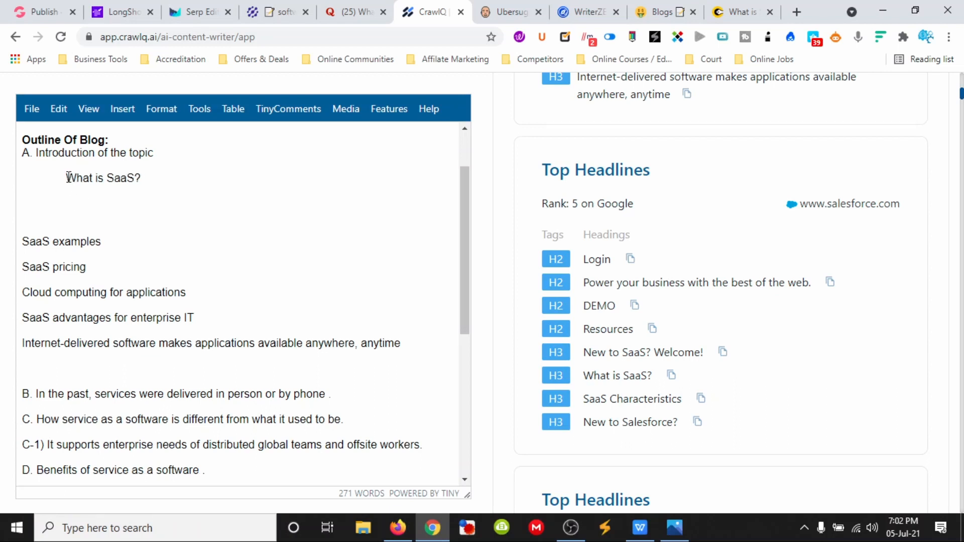
key("BackSpace")
key("BackSpace")
key("BackSpace")
key("BackSpace")
key("BackSpace")
key("BackSpace")
key("BackSpace")
key("BackSpace")
key("BackSpace")
key("BackSpace")
key("BackSpace")
key("BackSpace")
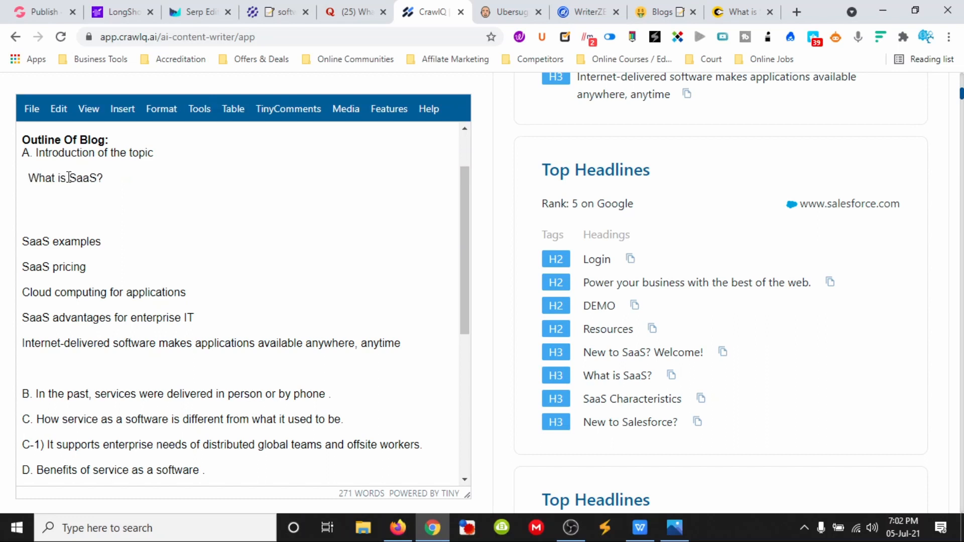
key("BackSpace")
key("BackSpace")
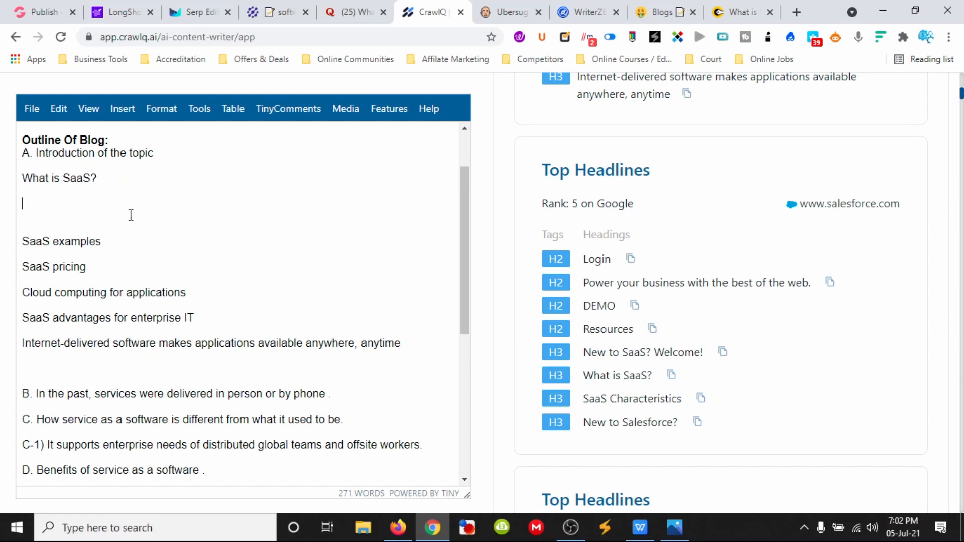
Step: Review the source paragraphs, the topic list with average mentions and total sources, and the Quora questions for the blog
scroll(153, 242, "up", 2)
scroll(603, 306, "up", 10)
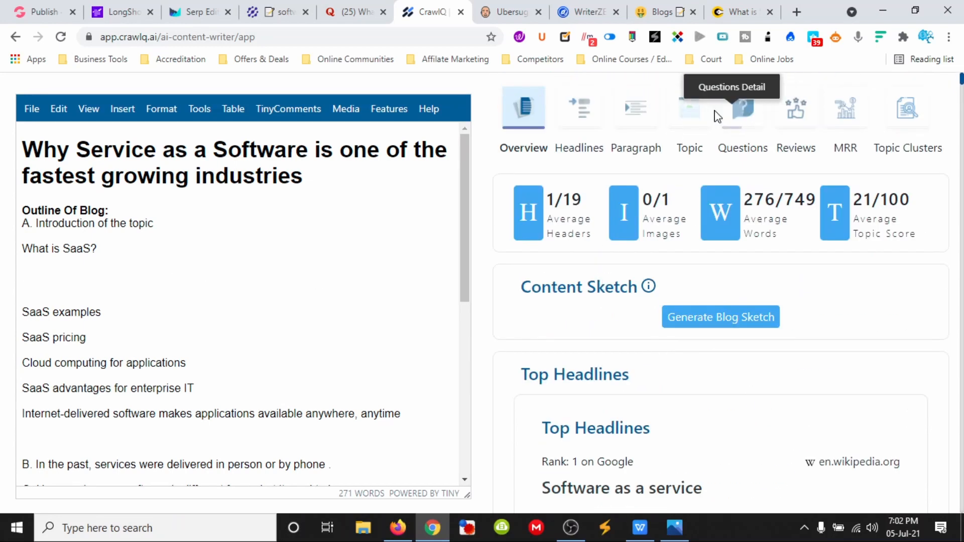
left_click(641, 120)
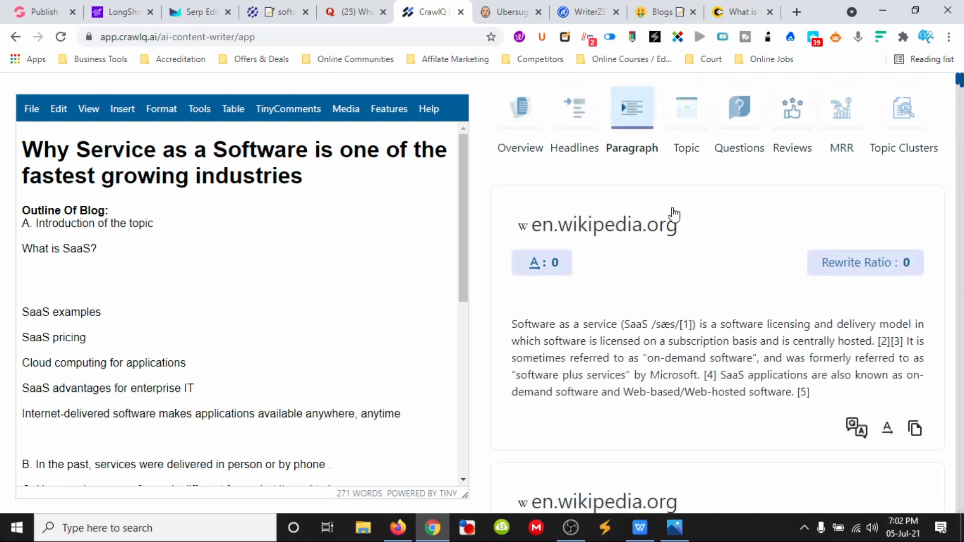
left_click(684, 126)
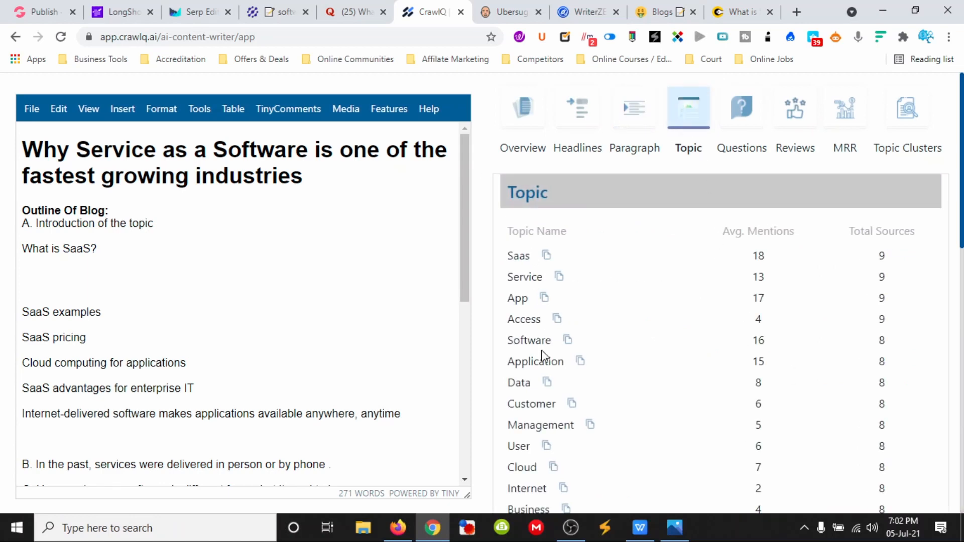
scroll(565, 362, "down", 4)
scroll(566, 365, "down", 9)
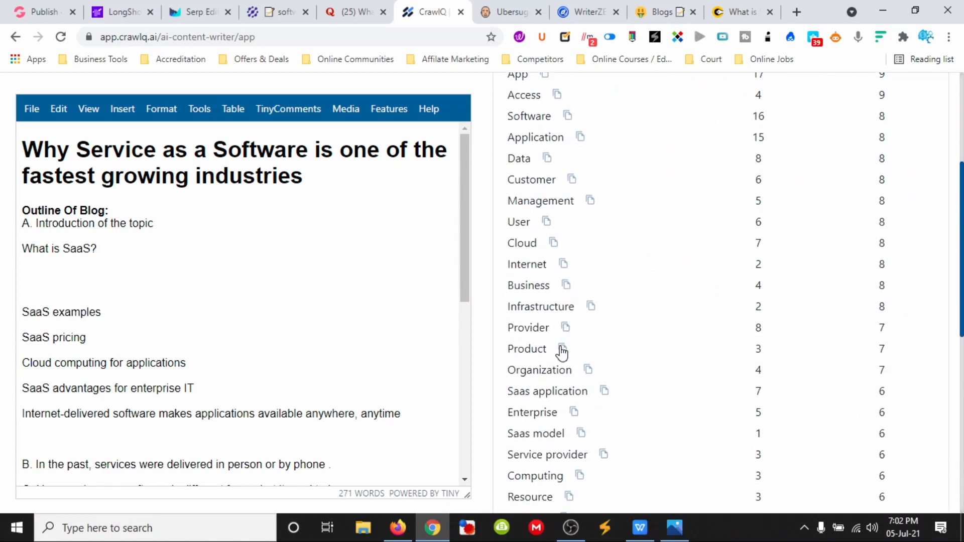
scroll(572, 374, "up", 8)
scroll(575, 362, "up", 5)
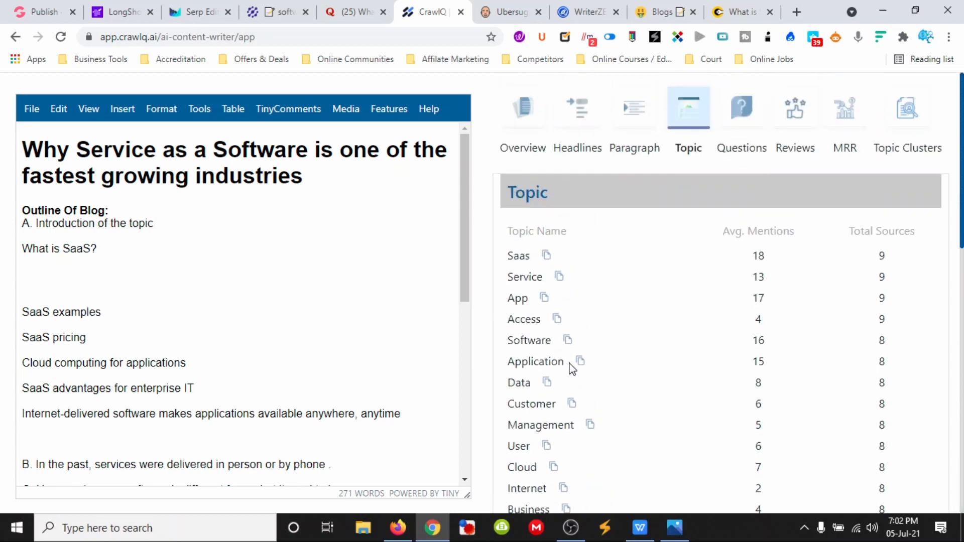
left_click(732, 107)
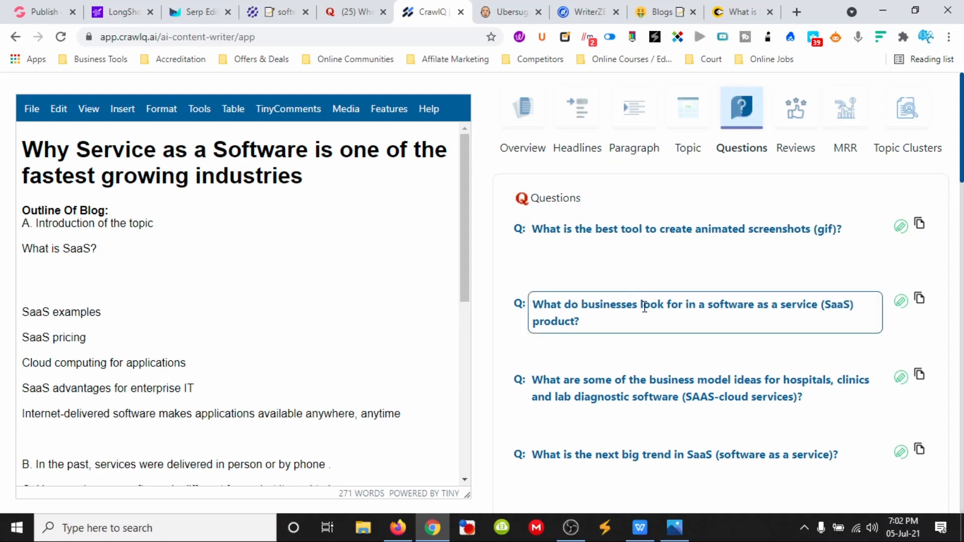
Step: Insert the Quora question "What do businesses look for in a software as a service (SaaS) product?" before outline item B, followed by a blank line
scroll(618, 251, "down", 2)
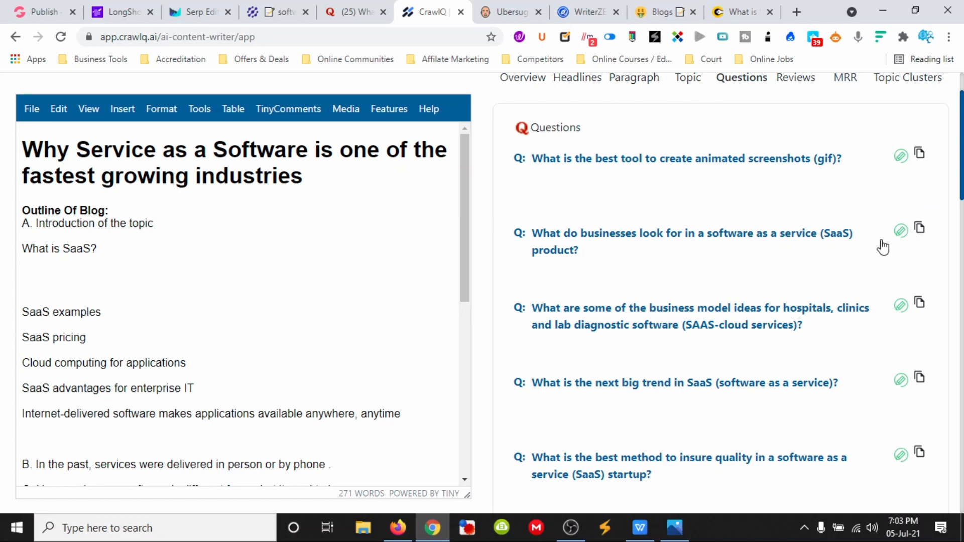
scroll(256, 296, "down", 3)
key("ctrl+v")
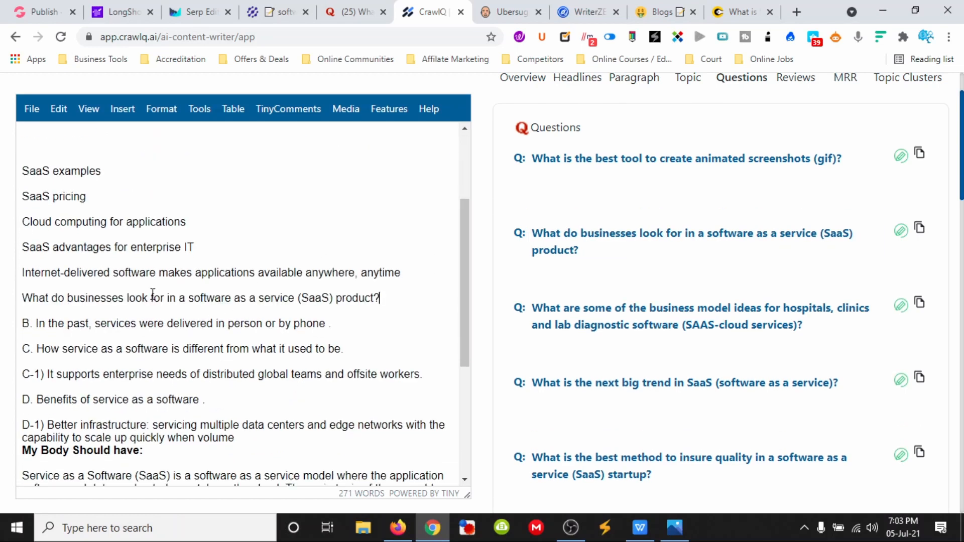
key("Return")
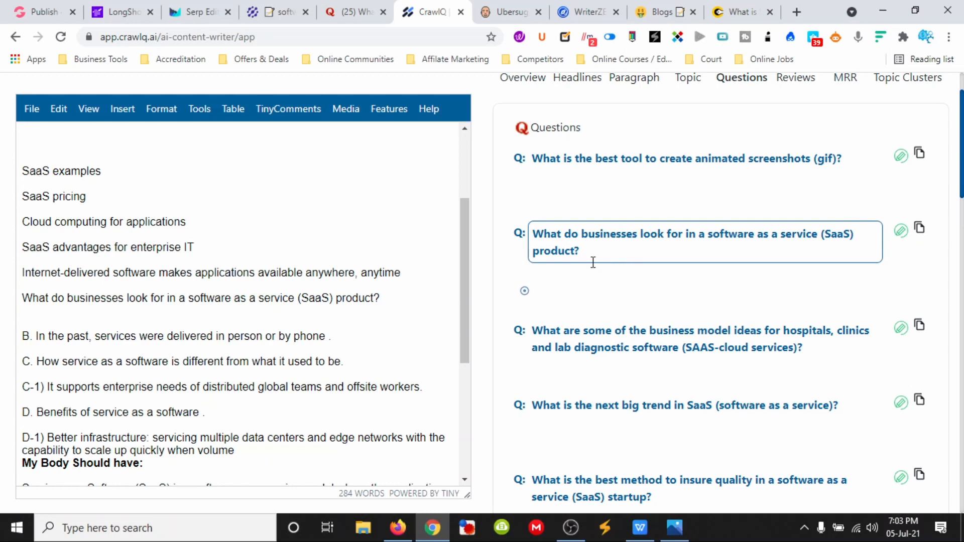
Step: Generate an answer to the question on what businesses look for in a SaaS product and insert it beneath that question in the draft
scroll(601, 294, "up", 2)
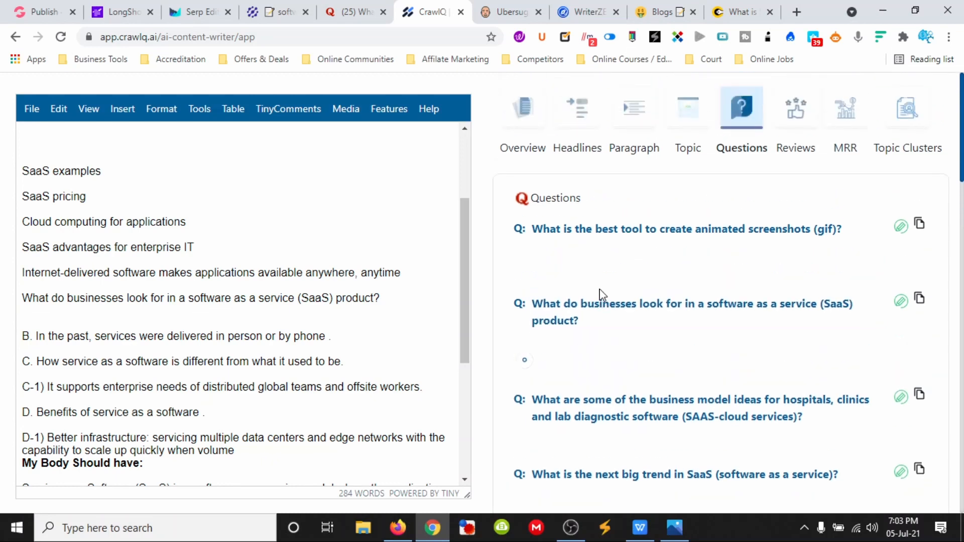
scroll(600, 295, "down", 3)
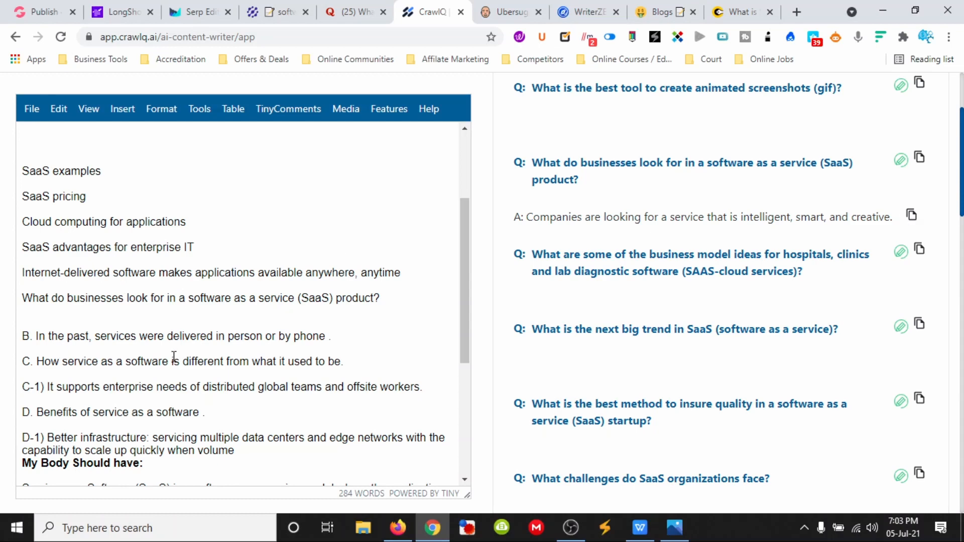
key("Return")
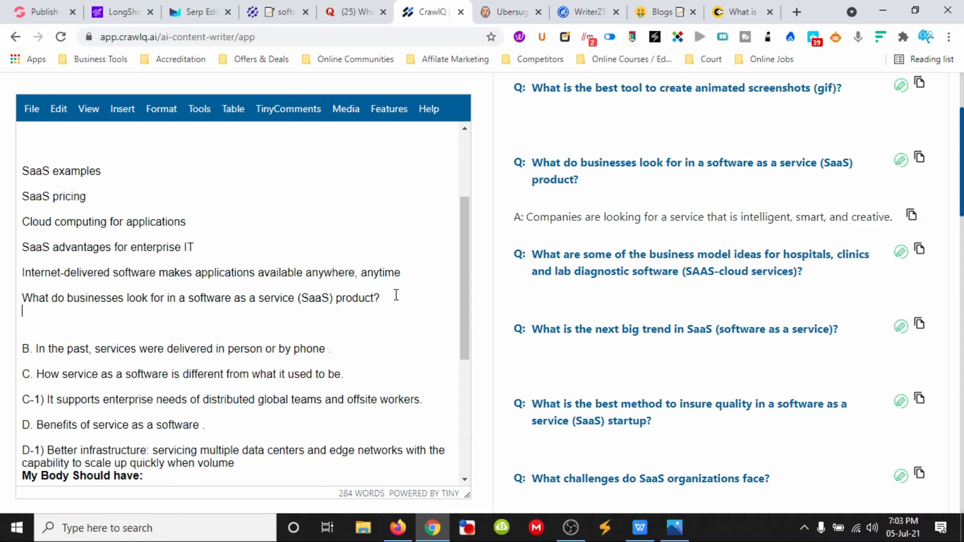
type("Companies are looking for a service that is intelligent, smart, and creative.")
scroll(396, 295, "up", 3)
scroll(652, 265, "up", 3)
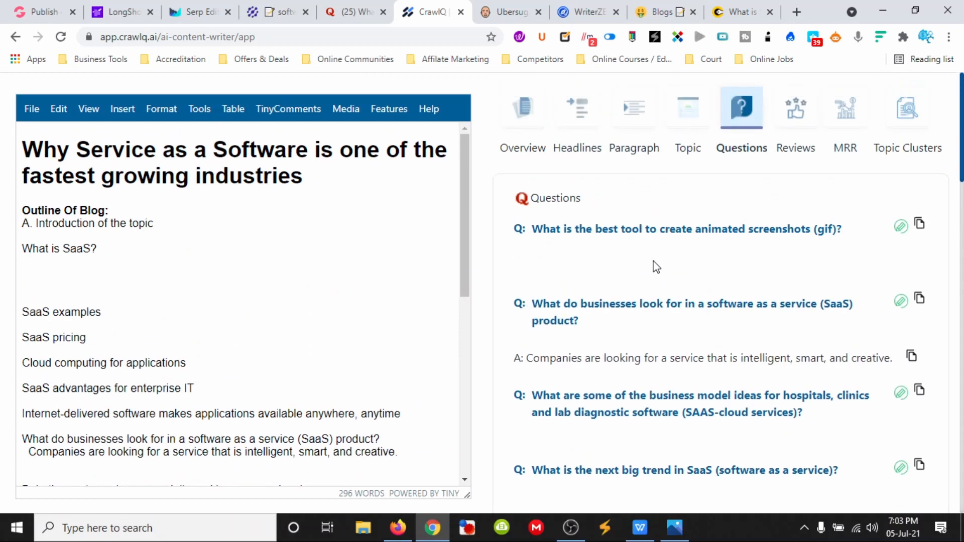
left_click(793, 113)
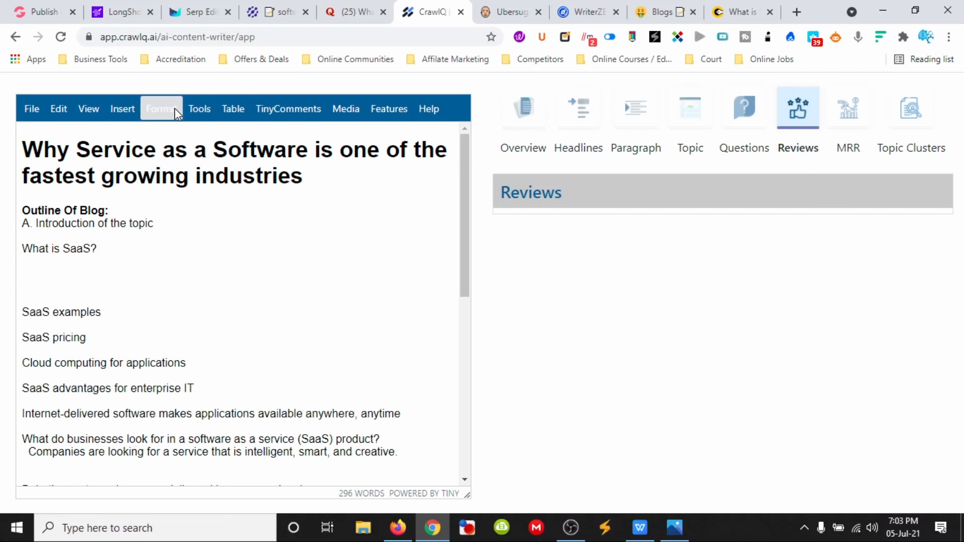
left_click(852, 114)
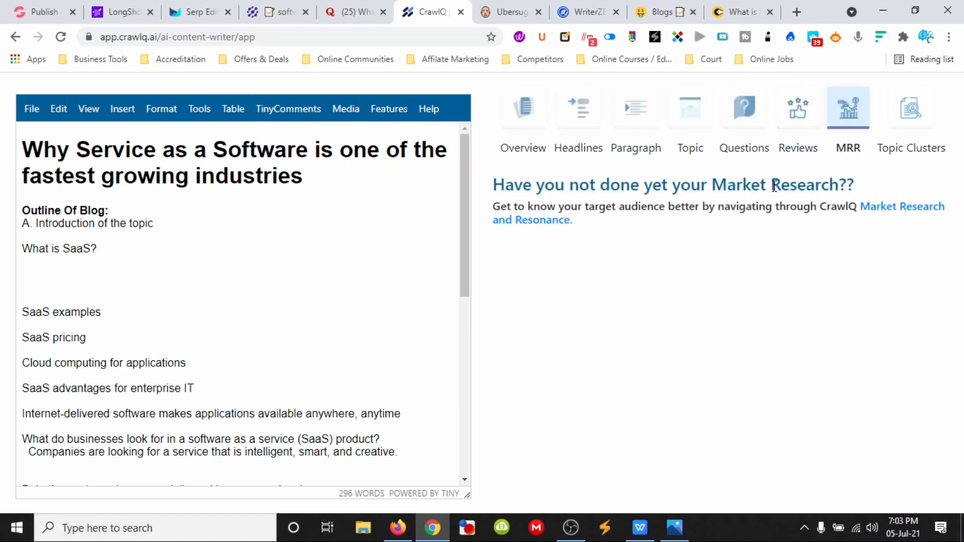
left_click(894, 109)
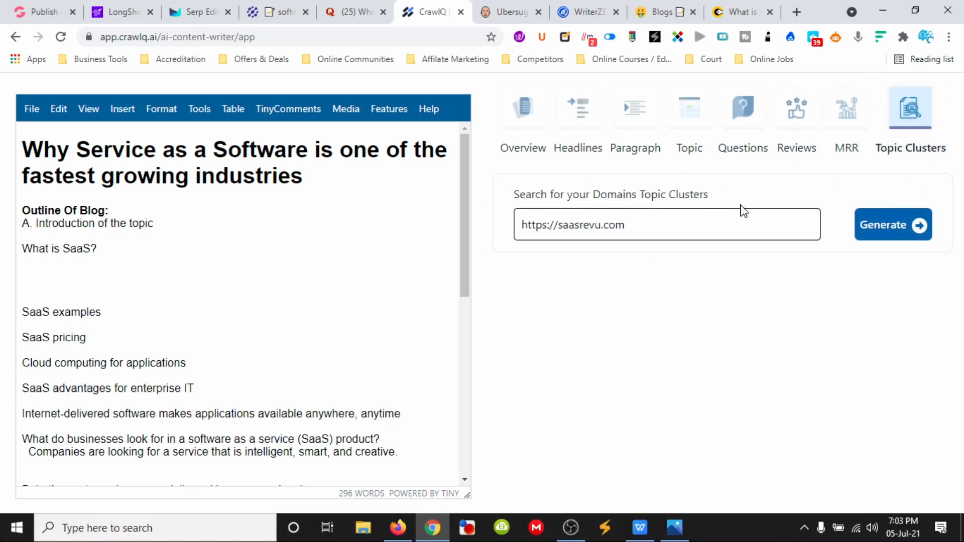
left_click(883, 227)
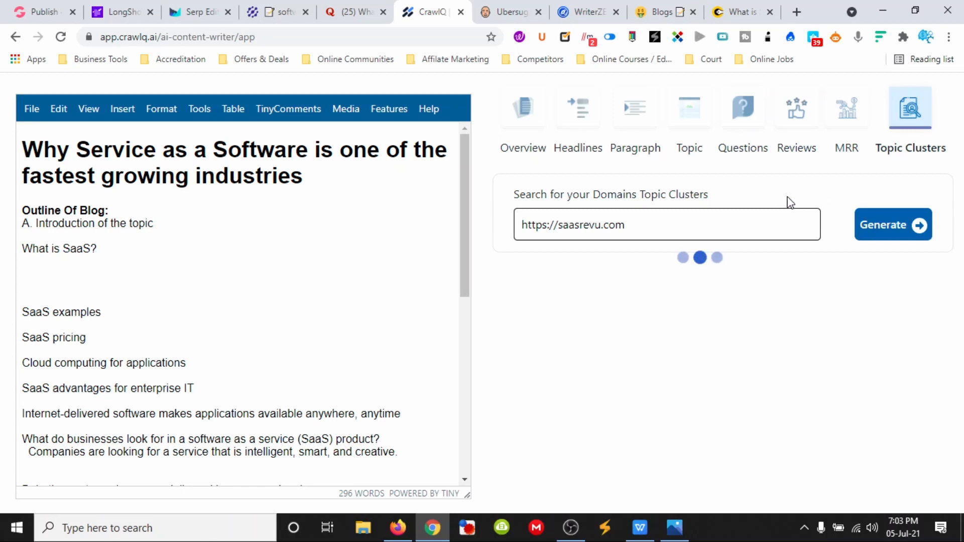
left_click(798, 110)
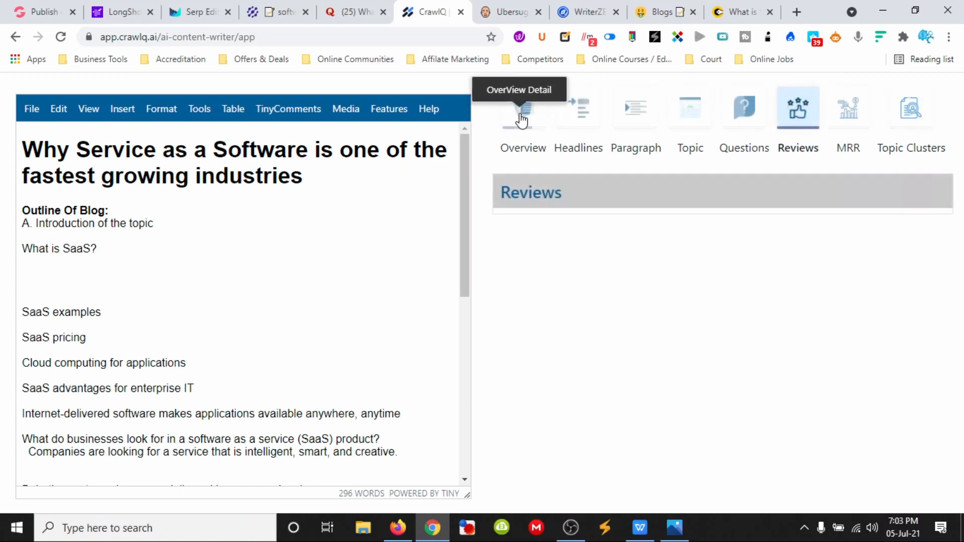
Step: Generate a blog sketch from the content overview and read the explanation of what a content sketch is
left_click(532, 128)
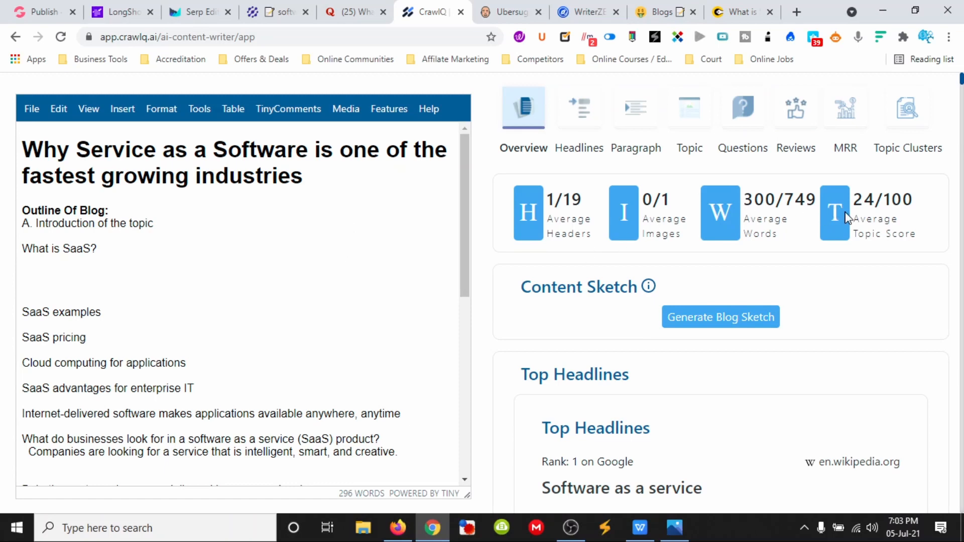
left_click(691, 326)
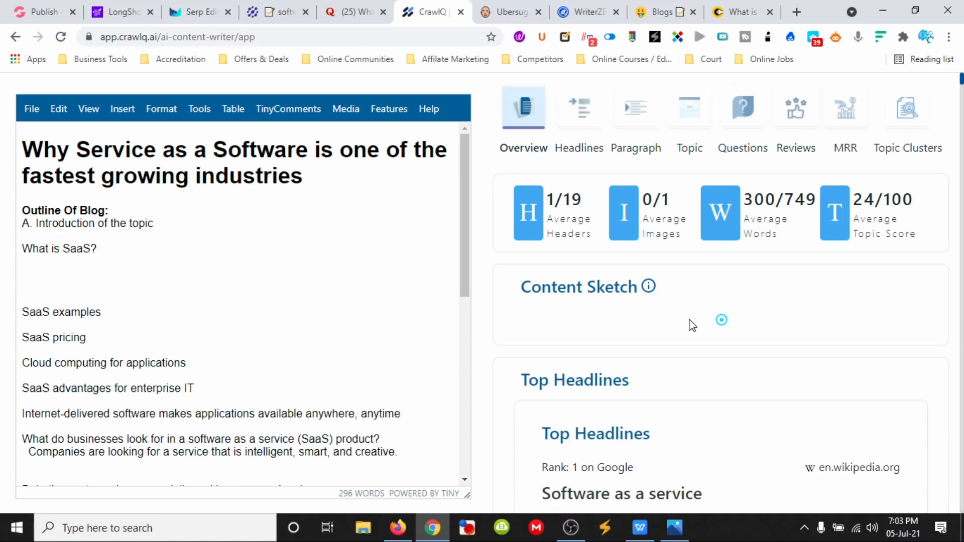
mouse_move(649, 288)
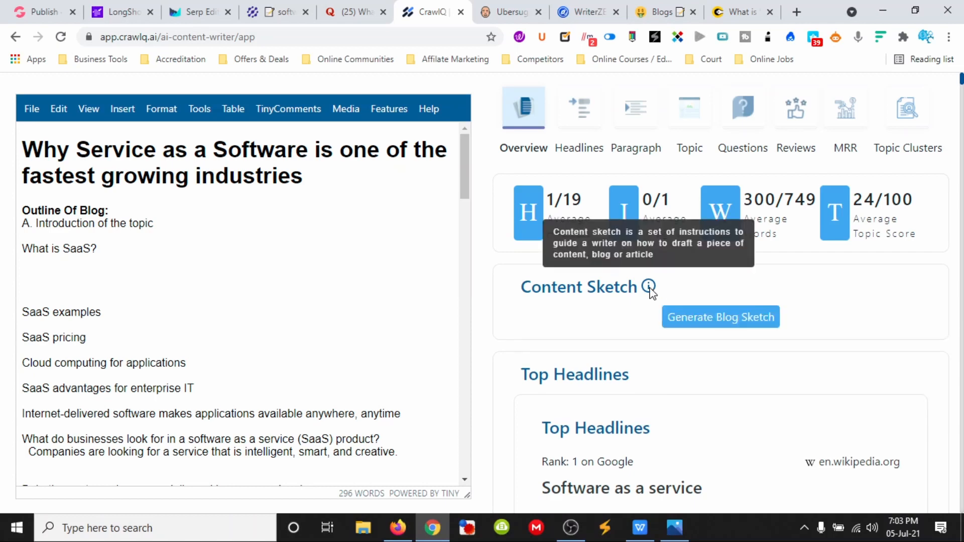
Step: Paraphrase the azure.microsoft.com source paragraph that starts "SaaS makes it easy to mobilize your workforce"
scroll(619, 319, "down", 10)
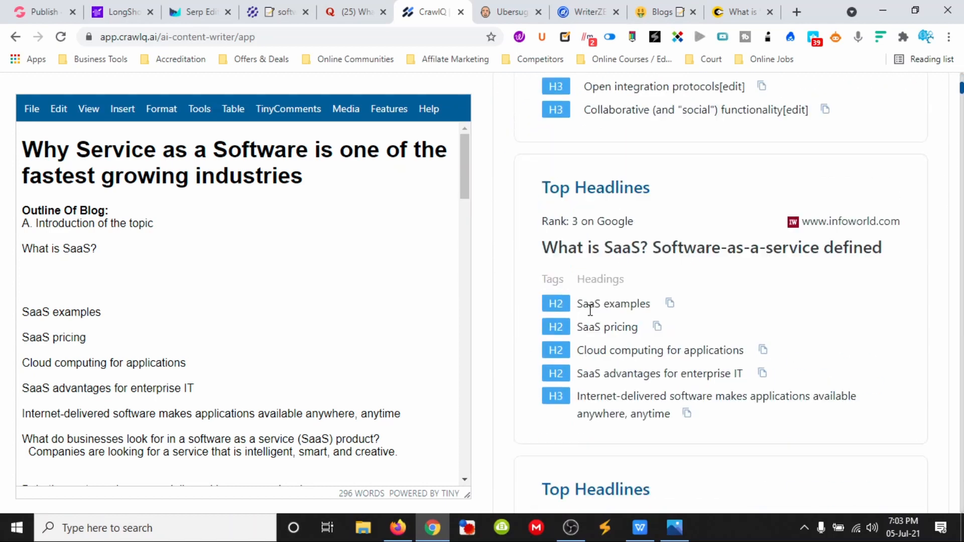
scroll(590, 310, "down", 6)
left_click_drag(962, 97, 962, 405)
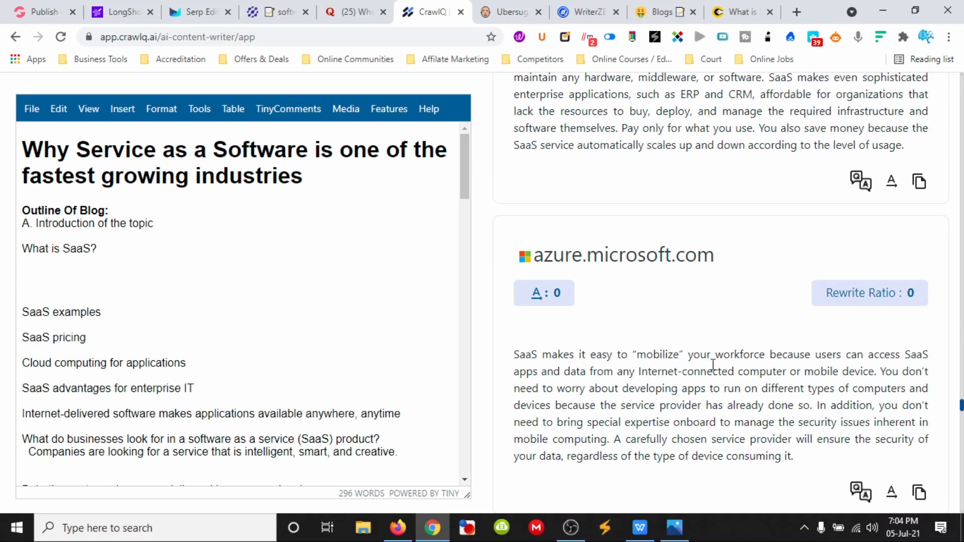
scroll(804, 324, "down", 3)
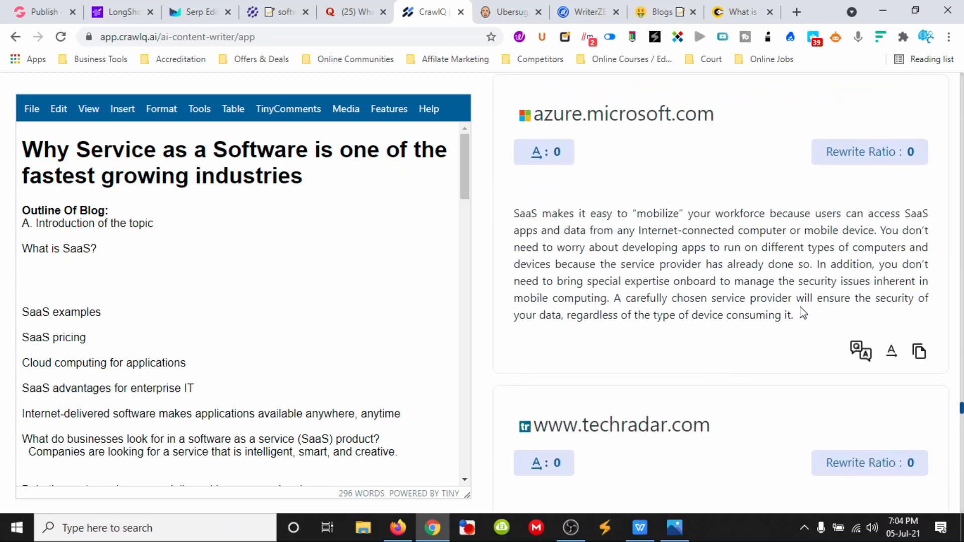
left_click_drag(803, 312, 508, 211)
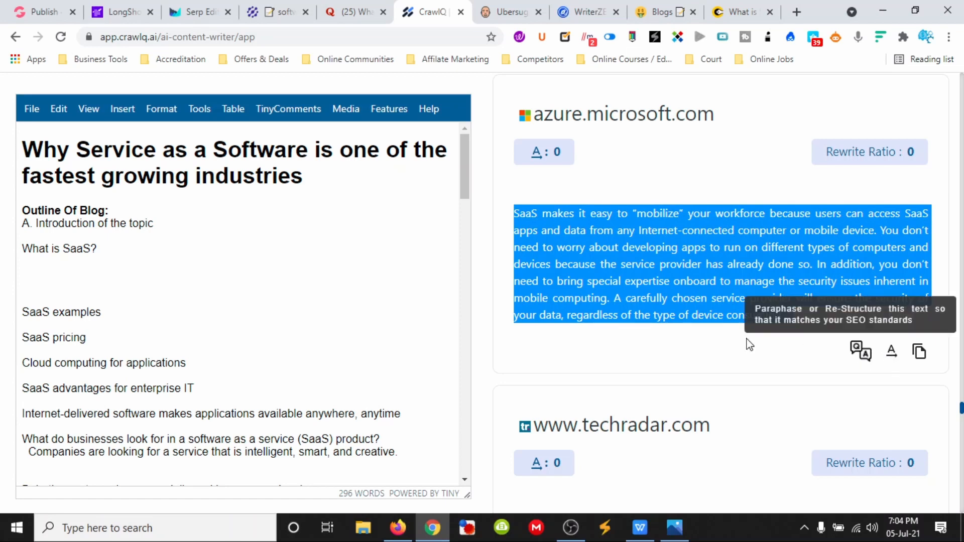
left_click(673, 295)
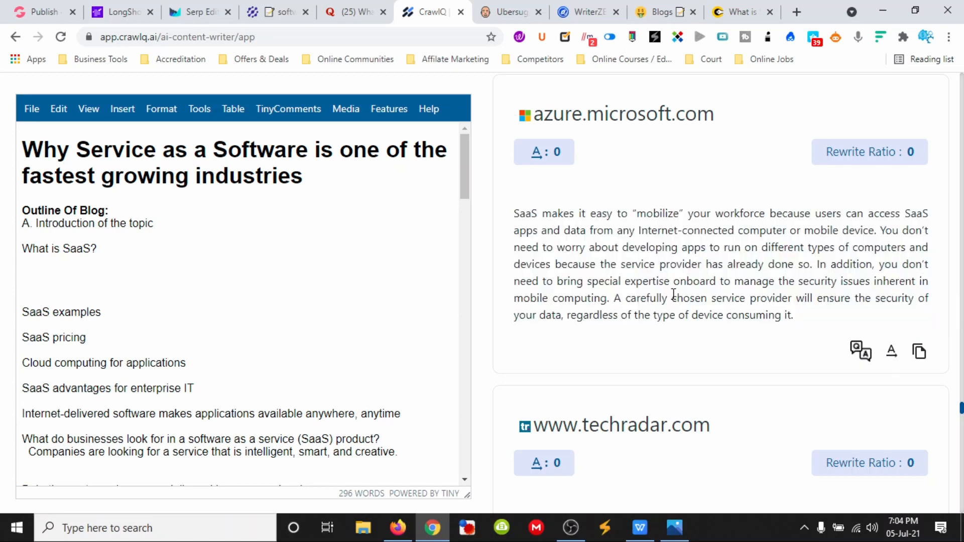
left_click(892, 353)
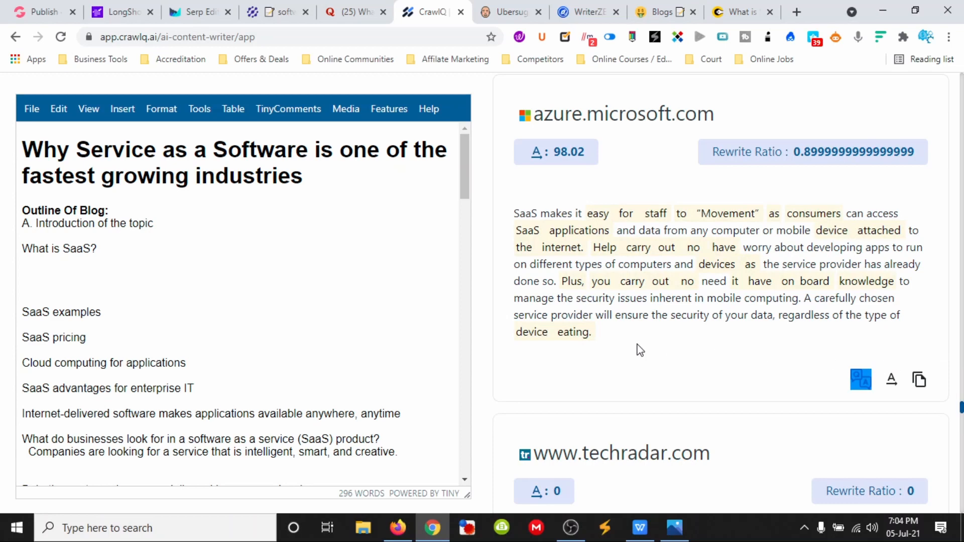
Step: Copy the paraphrased azure.microsoft.com paragraph into the draft beneath the heading "What is SaaS?"
left_click_drag(611, 331, 513, 217)
left_click(922, 382)
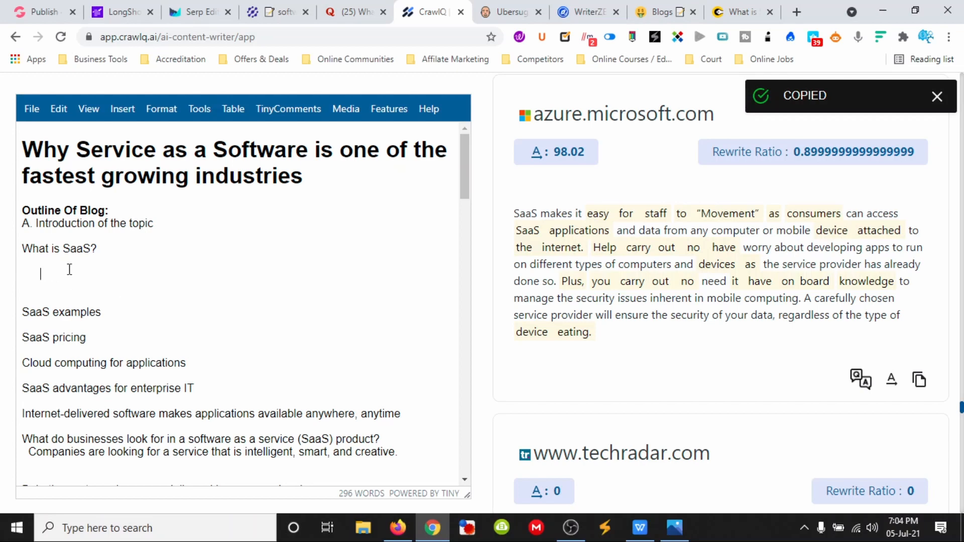
key("ctrl+v")
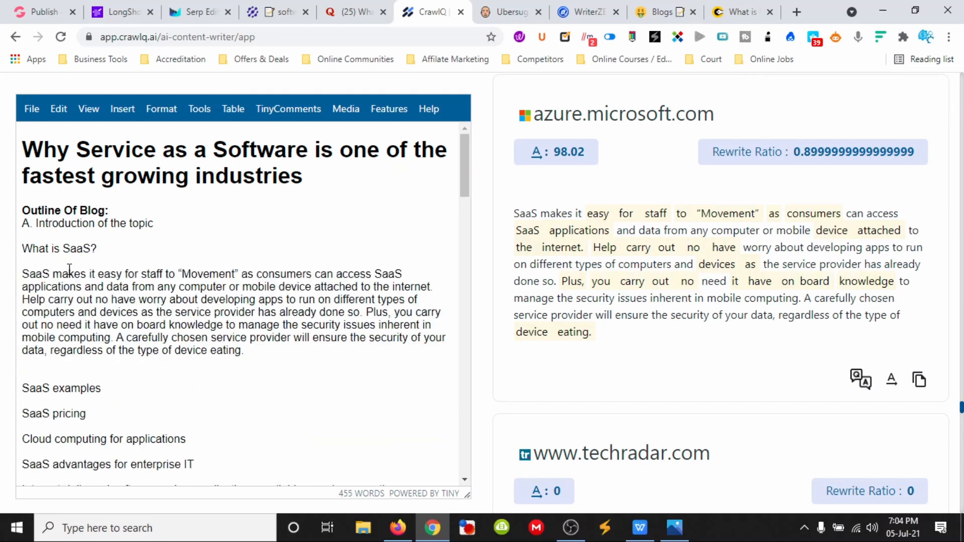
scroll(154, 271, "down", 3)
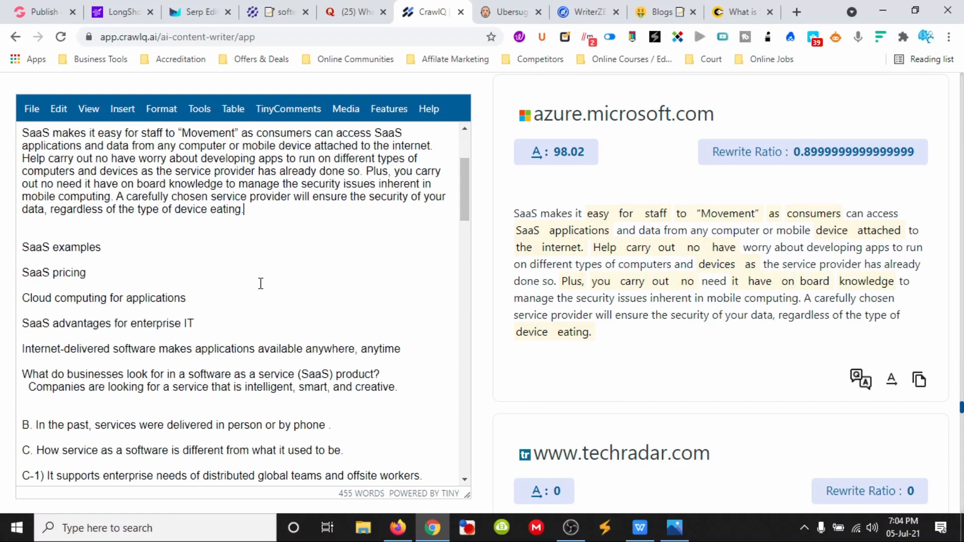
scroll(261, 284, "up", 3)
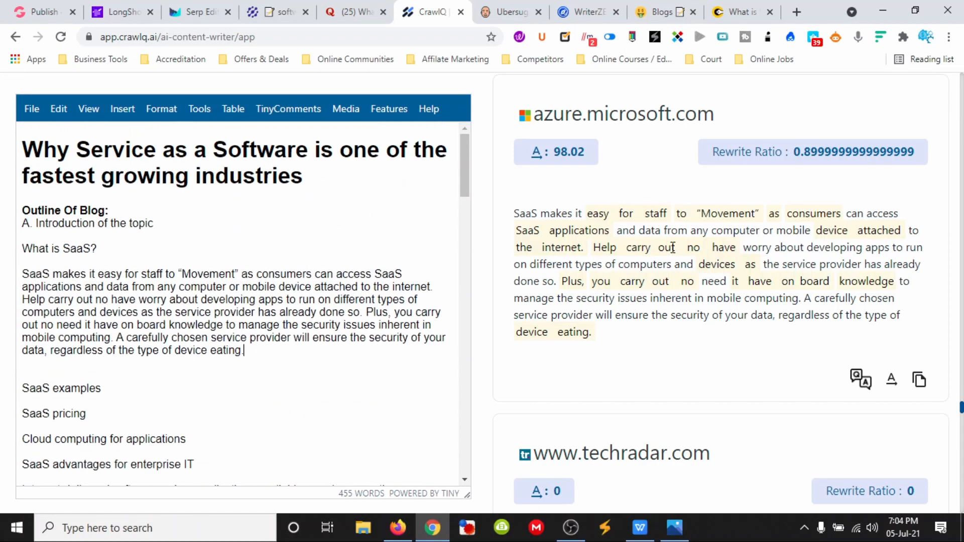
Step: Paraphrase the techradar.com paragraph that starts "Software as a Service explained" twice in a row
scroll(673, 247, "down", 5)
scroll(658, 274, "down", 2)
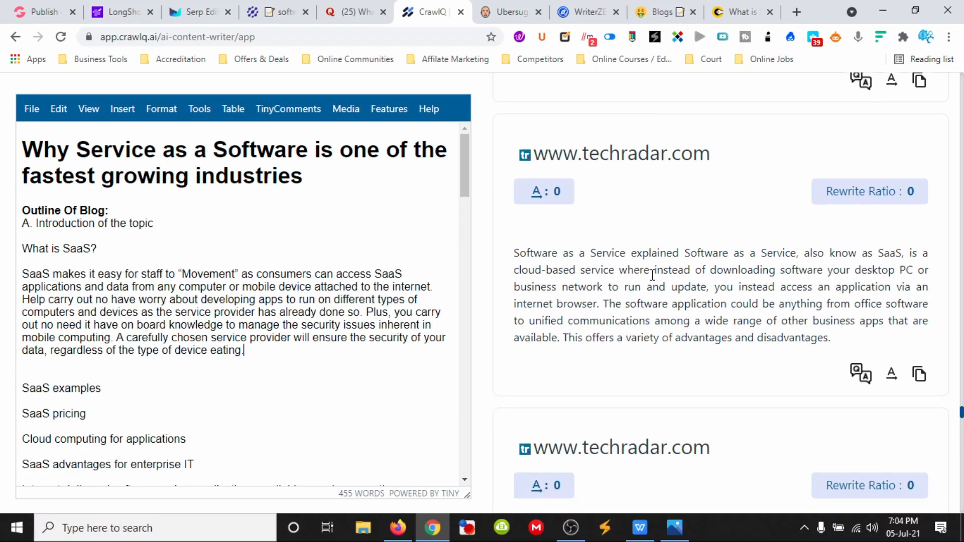
scroll(651, 280, "down", 4)
scroll(652, 279, "up", 4)
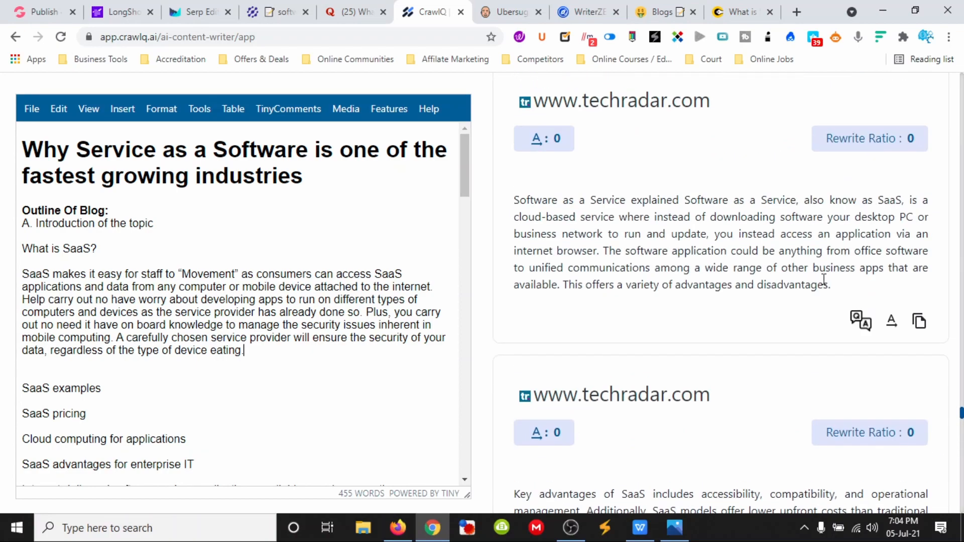
left_click(892, 325)
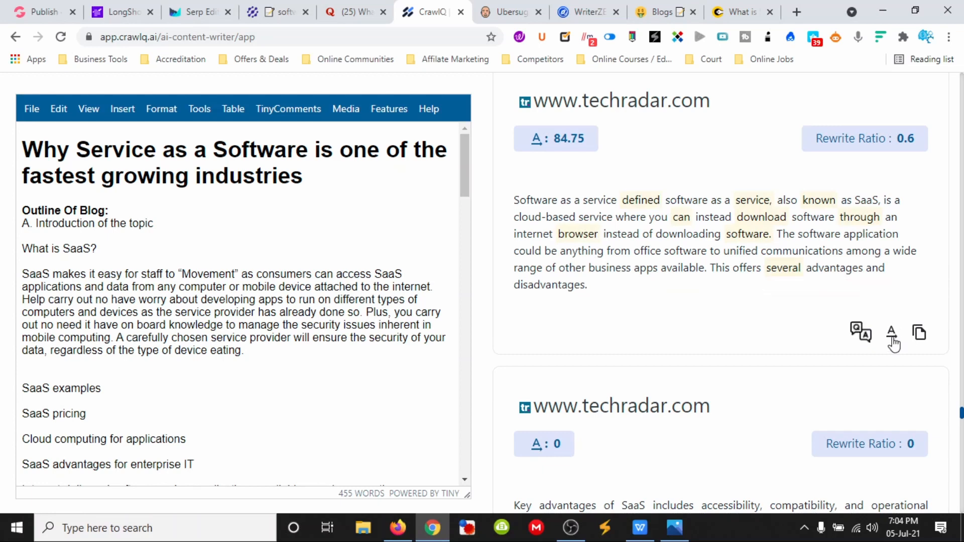
left_click(892, 335)
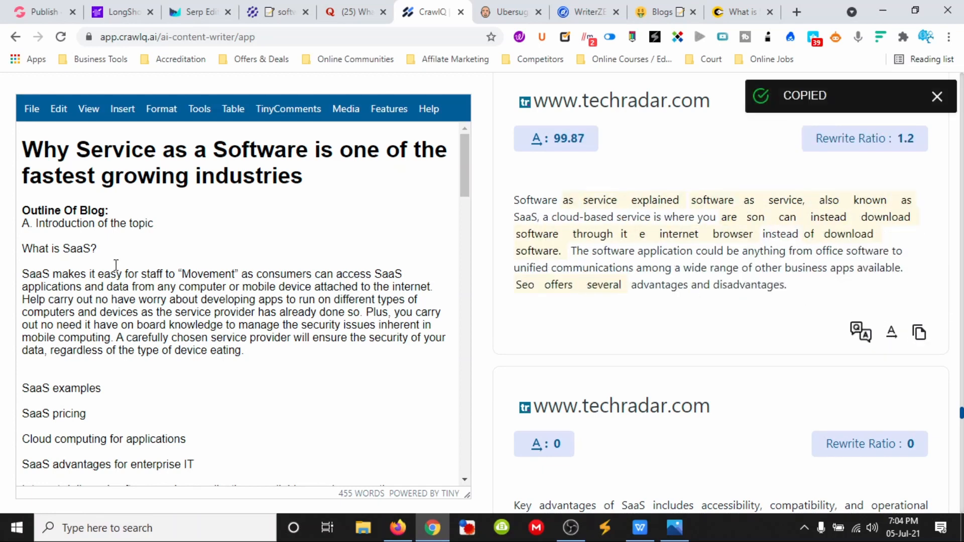
Step: Insert the copied techradar.com rewrite as a new paragraph between "What is SaaS?" and the "SaaS makes it easy for staff" paragraph
key("Return")
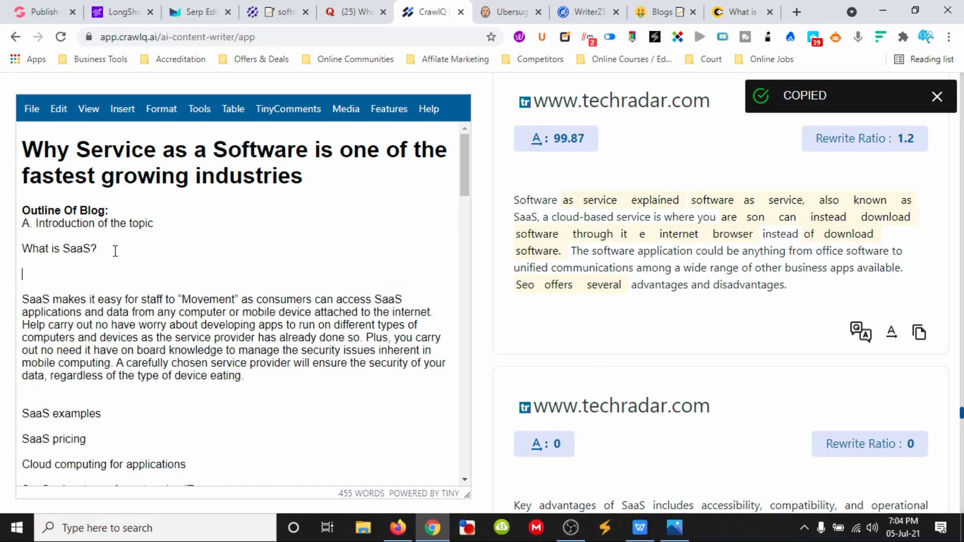
key("ctrl+v")
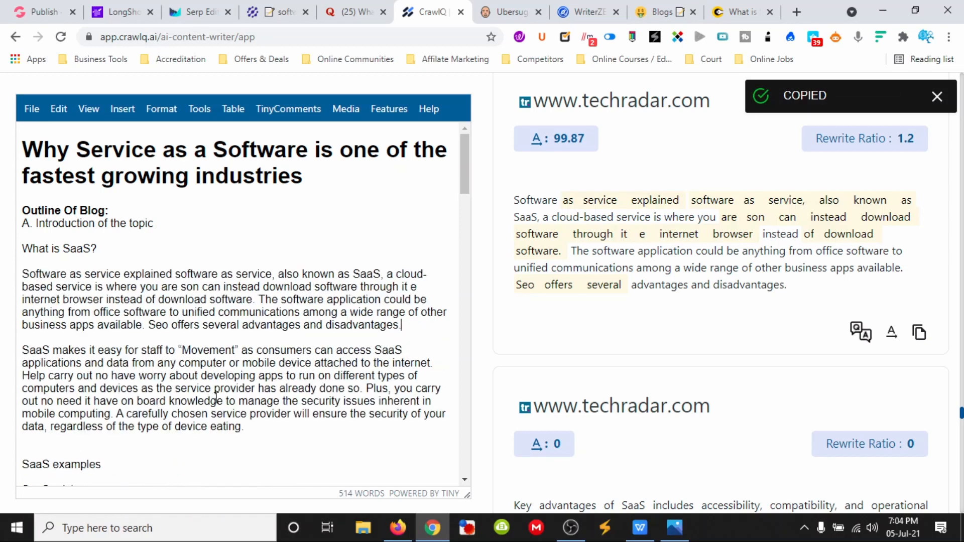
scroll(217, 398, "down", 1)
scroll(114, 396, "down", 1)
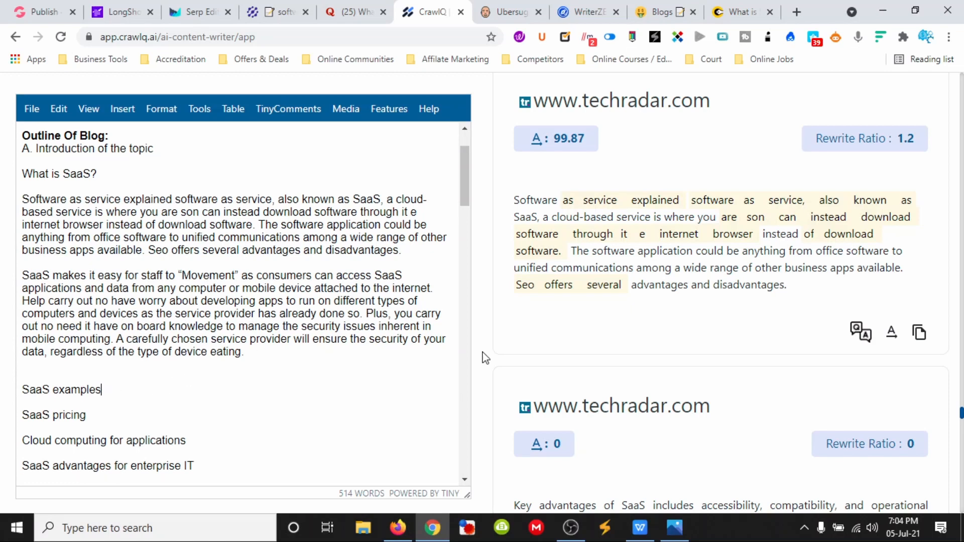
Step: Paraphrase the techradar.com paragraph on the key advantages of SaaS twice in a row
scroll(630, 339, "down", 5)
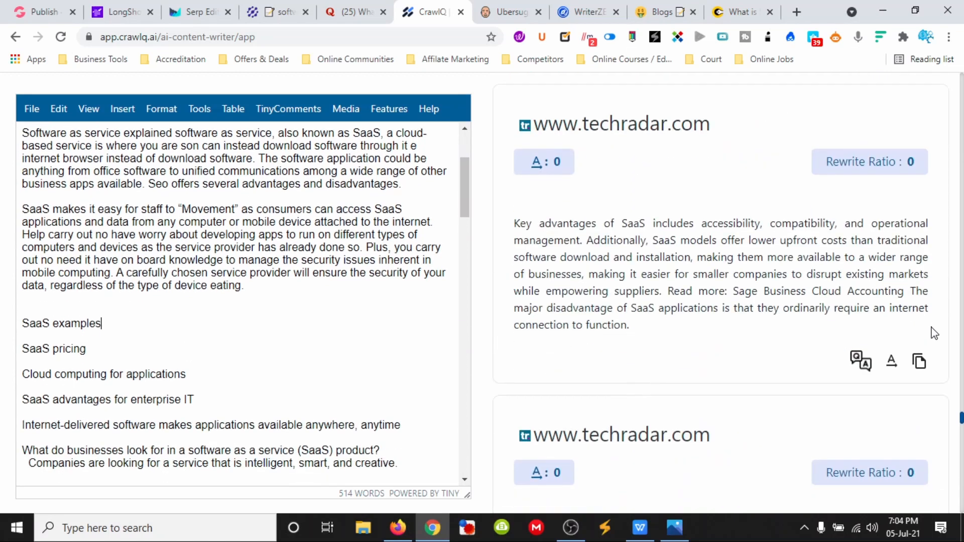
left_click(892, 361)
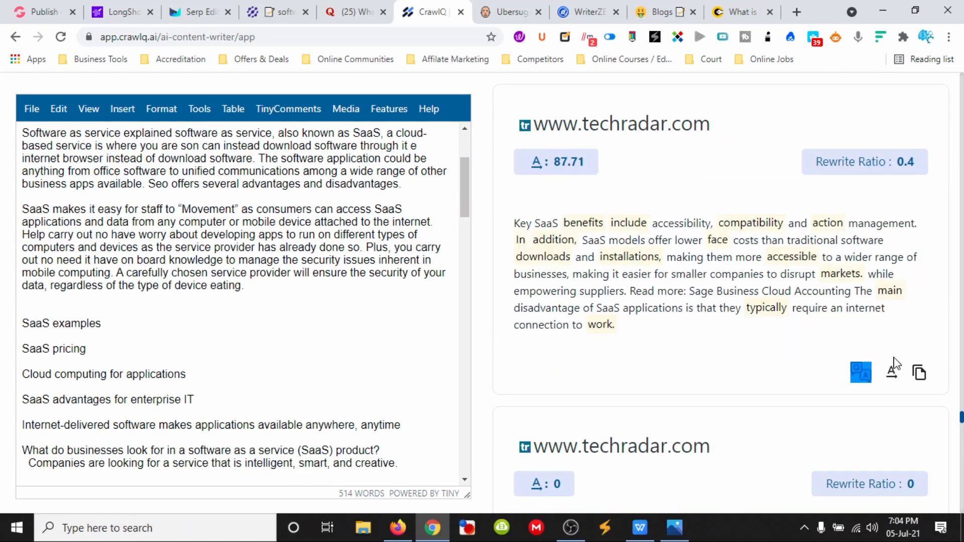
left_click(893, 371)
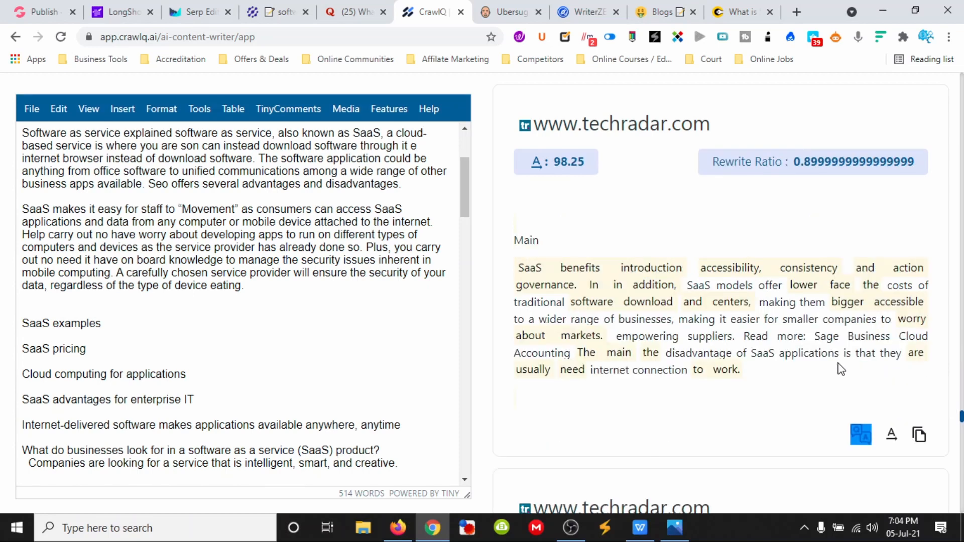
Step: Insert the paraphrased techradar.com paragraph on SaaS benefits as a new paragraph beneath the heading "SaaS advantages for enterprise IT"
left_click(920, 435)
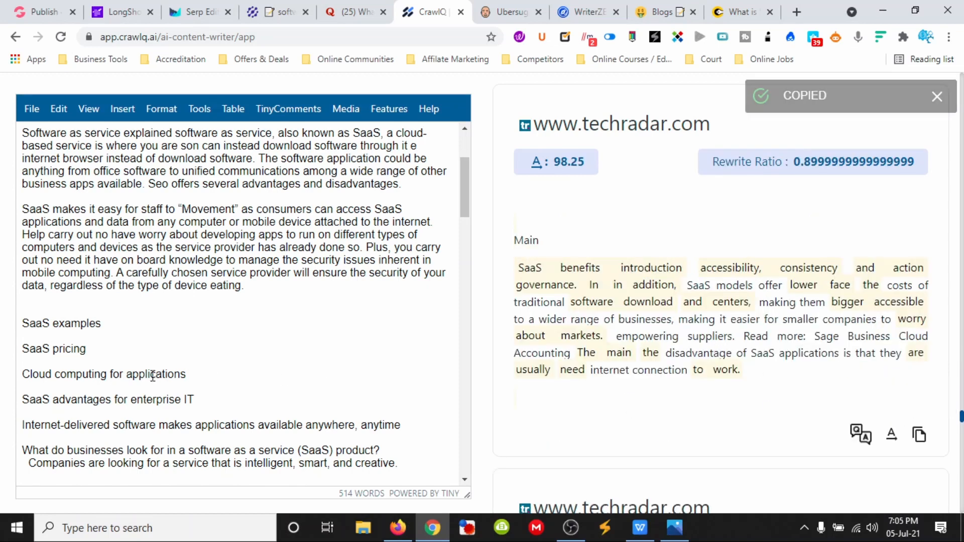
scroll(187, 380, "down", 2)
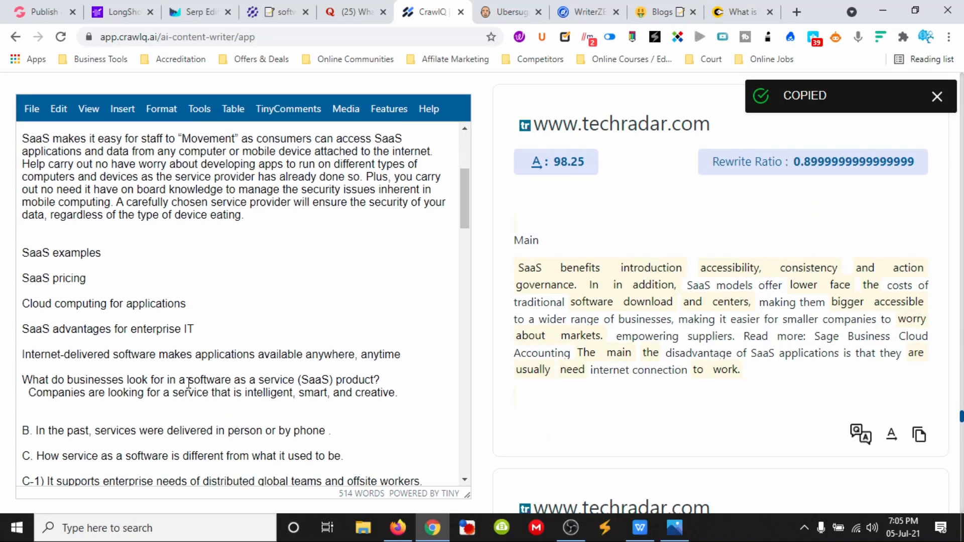
left_click(205, 327)
key("Return")
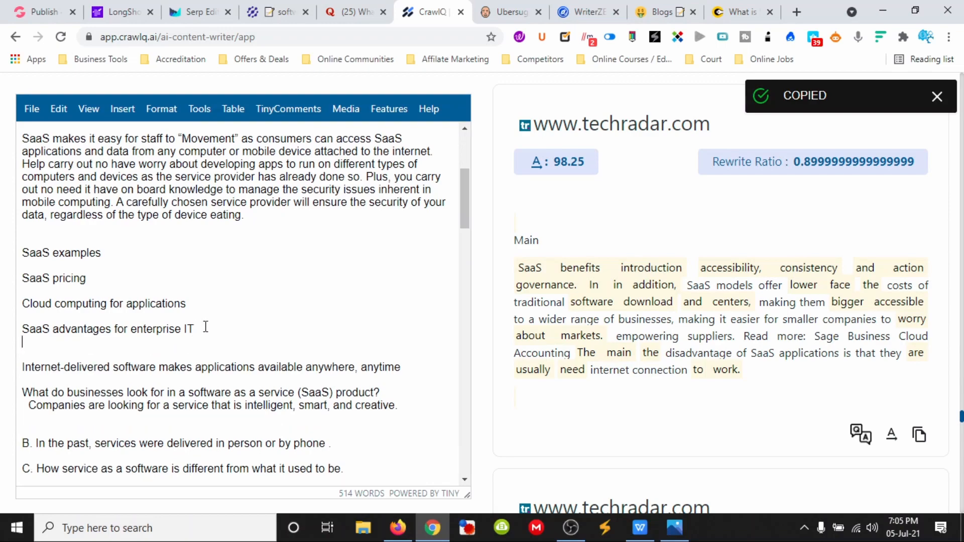
key("ctrl+v")
scroll(220, 286, "down", 1)
scroll(220, 286, "down", 4)
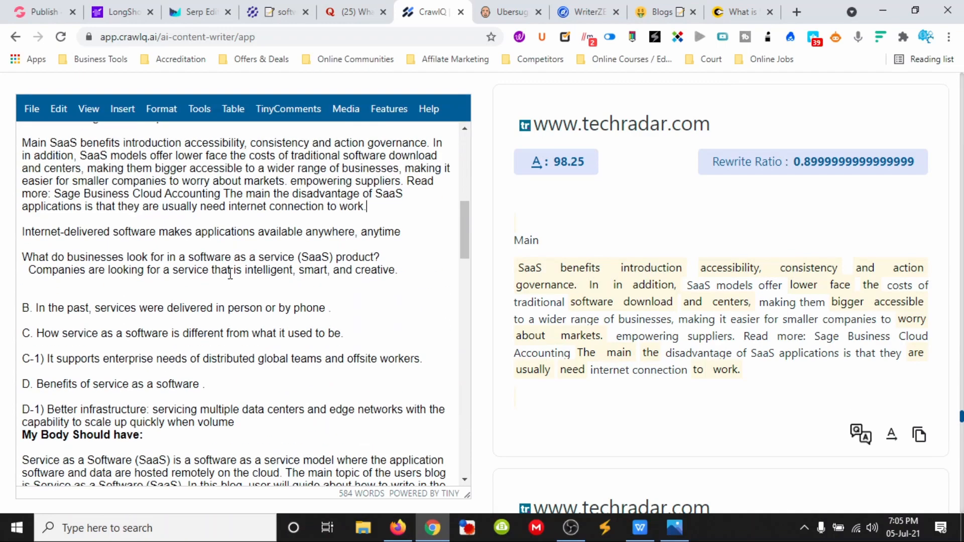
Step: Preview the whole blog draft from its title to the Content Sketch section, and close the preview
scroll(226, 273, "down", 7)
scroll(264, 291, "up", 15)
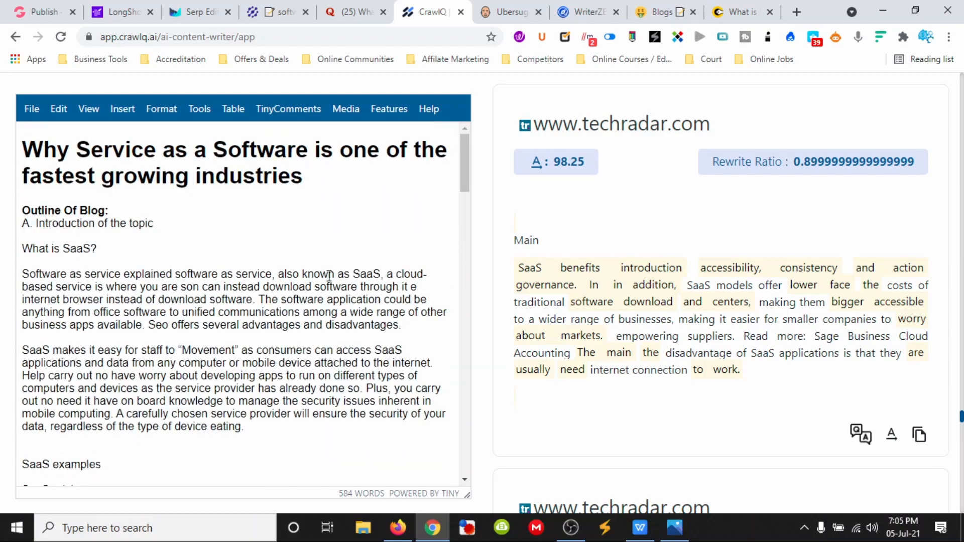
scroll(748, 236, "down", 1)
scroll(751, 238, "down", 10)
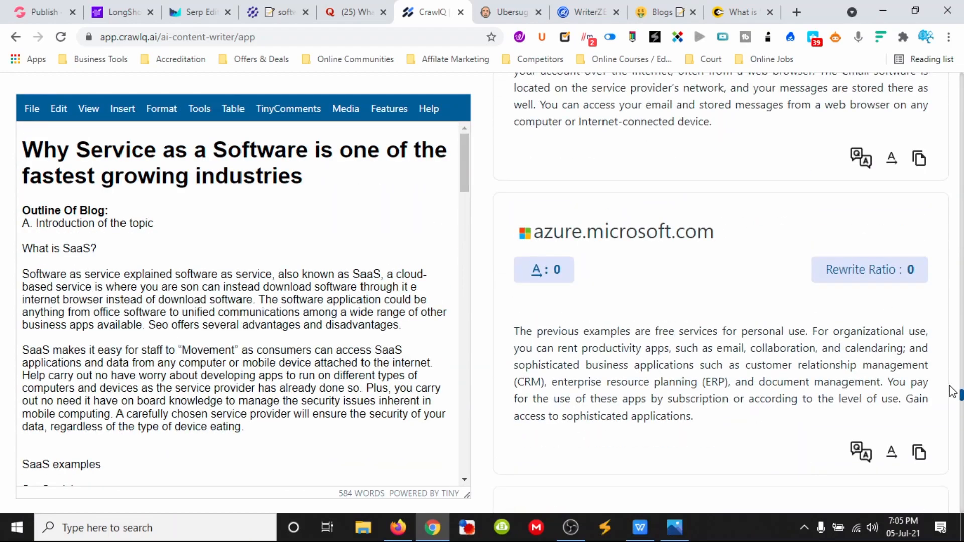
mouse_move(960, 397)
left_mouse_down()
mouse_move(956, 226)
mouse_move(931, 69)
left_mouse_up()
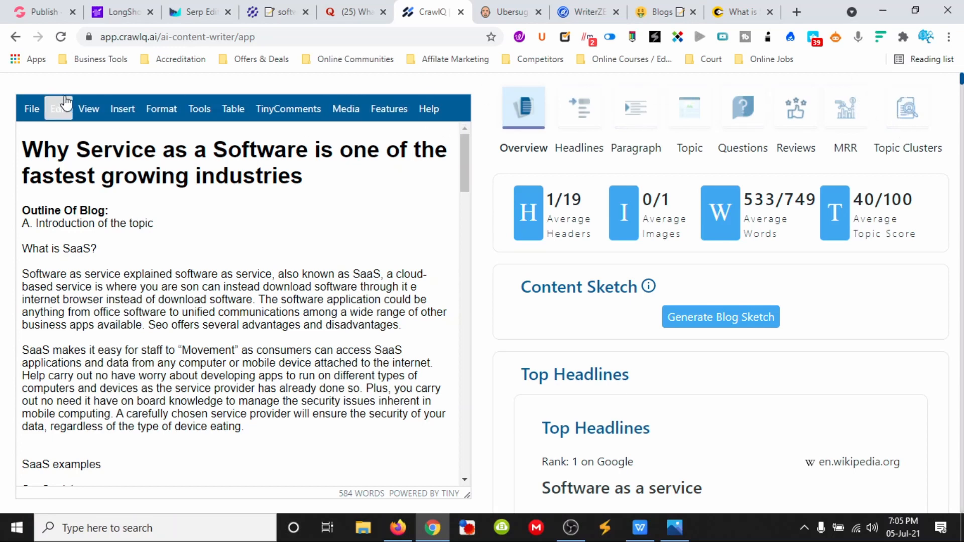
left_click(31, 108)
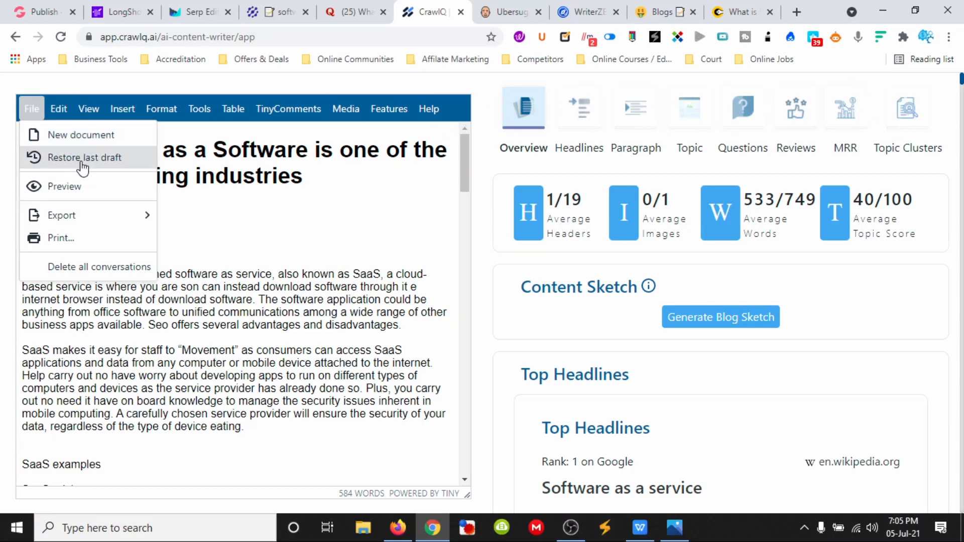
mouse_move(86, 224)
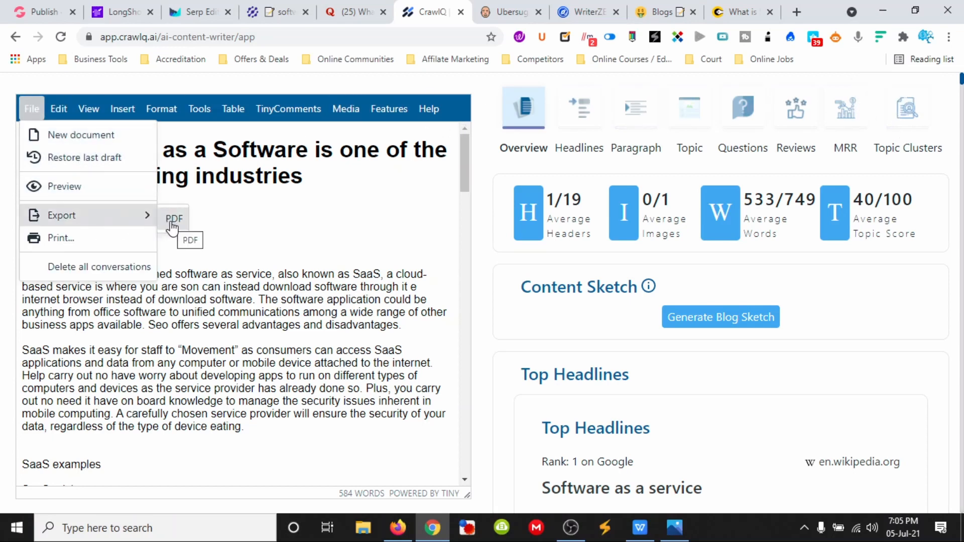
left_click(61, 188)
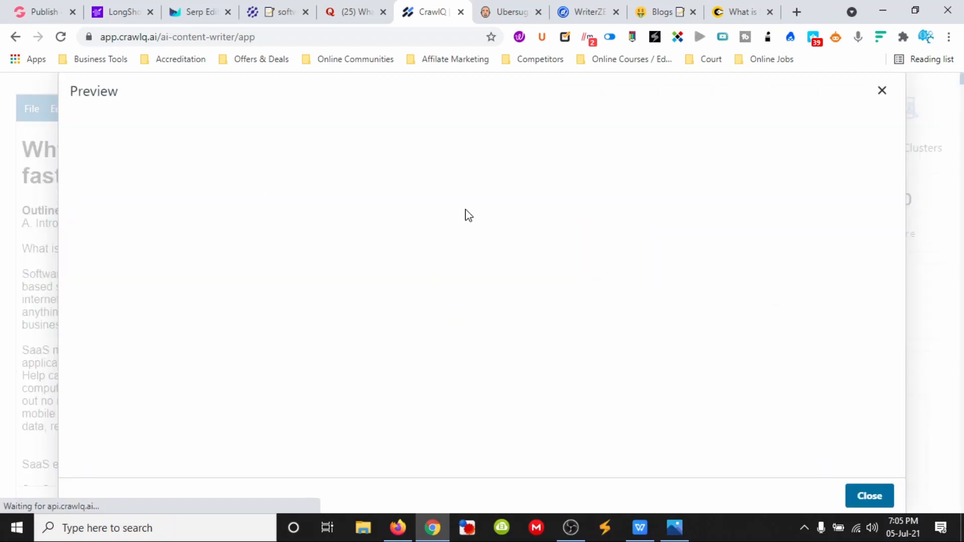
scroll(379, 217, "down", 10)
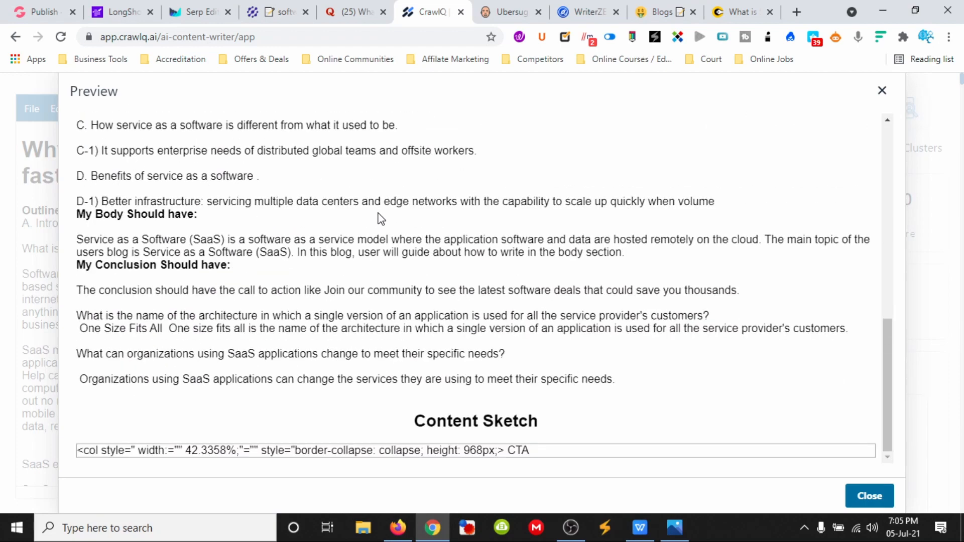
scroll(550, 239, "up", 15)
left_click(881, 91)
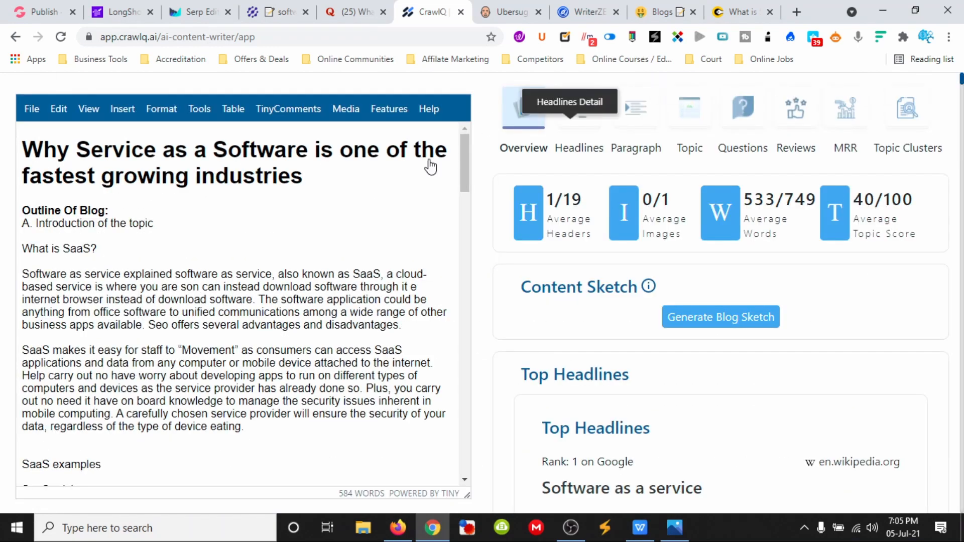
left_click(345, 109)
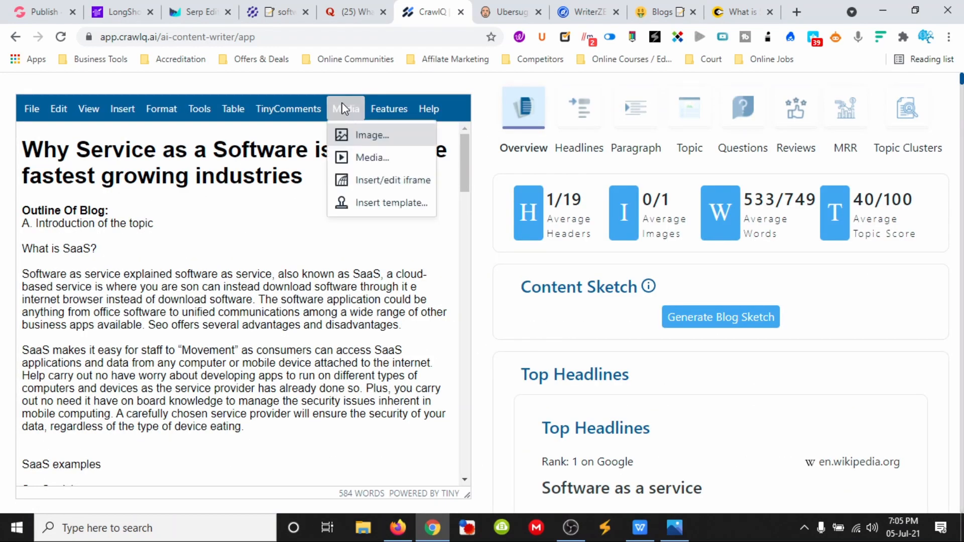
mouse_move(324, 111)
mouse_move(230, 114)
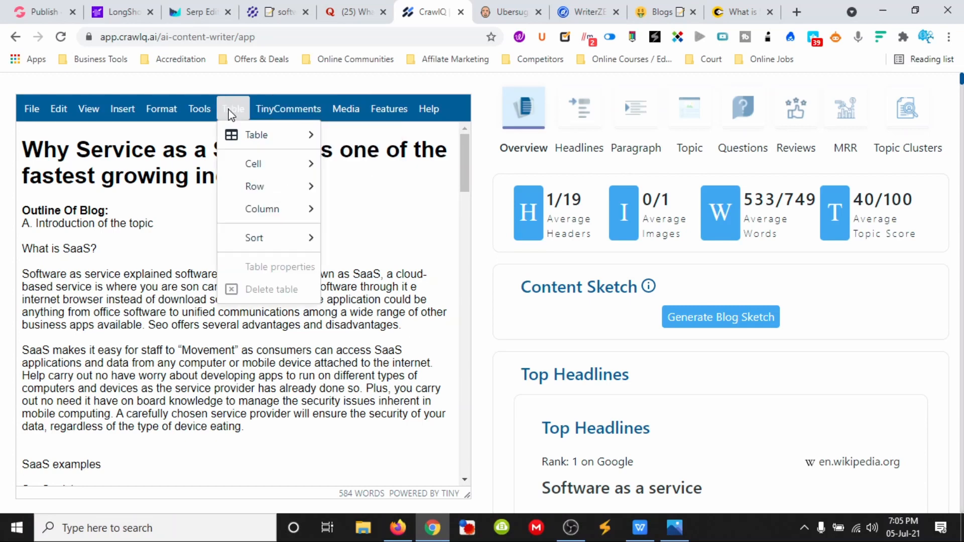
mouse_move(195, 116)
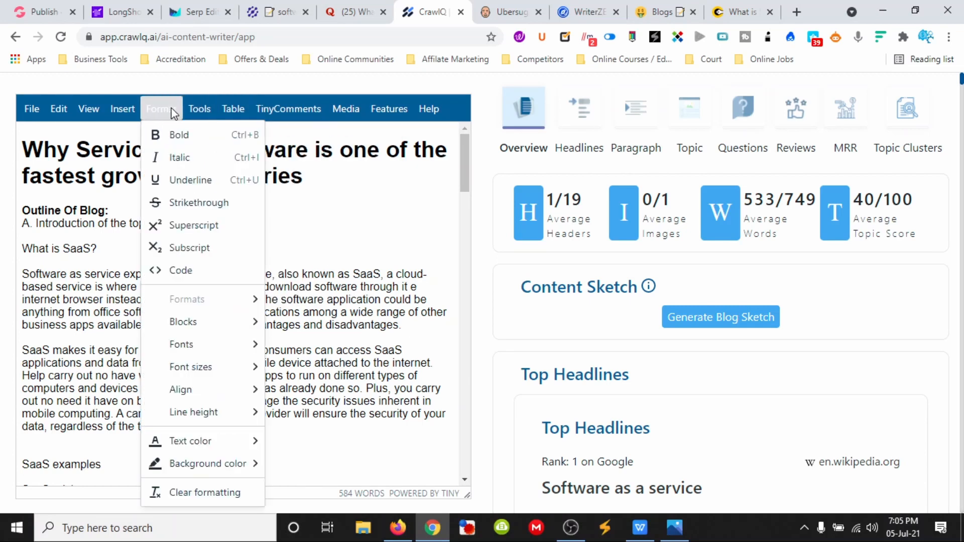
mouse_move(99, 115)
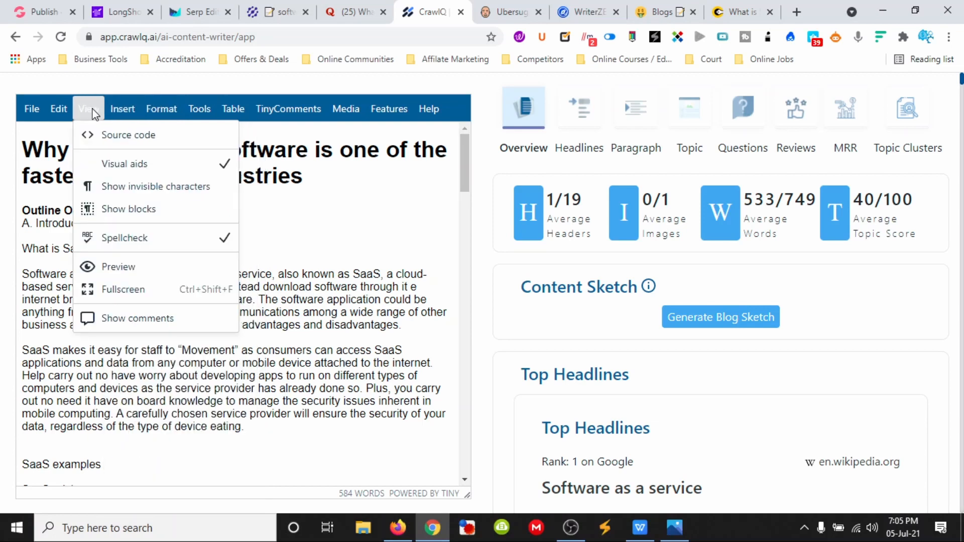
mouse_move(50, 116)
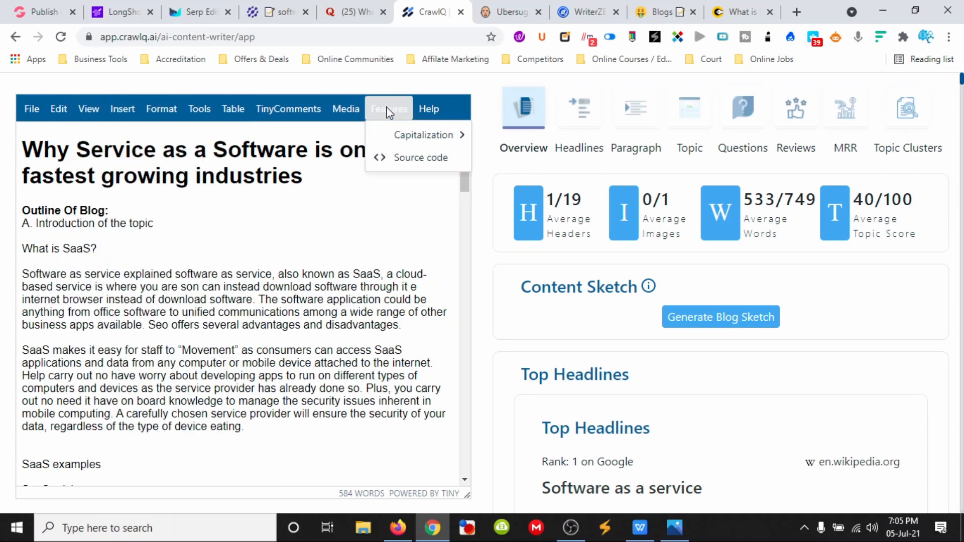
mouse_move(401, 111)
left_click(377, 200)
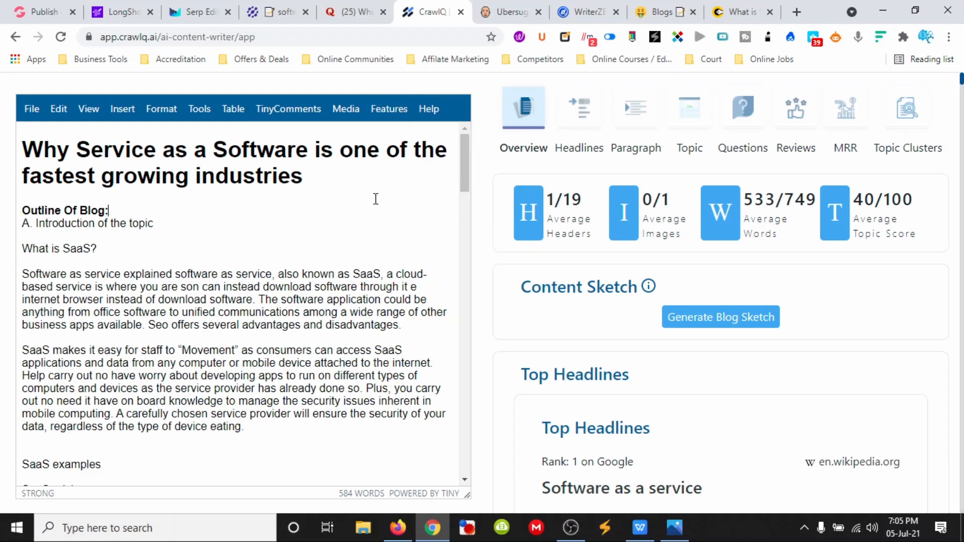
scroll(377, 198, "down", 10)
scroll(602, 291, "down", 15)
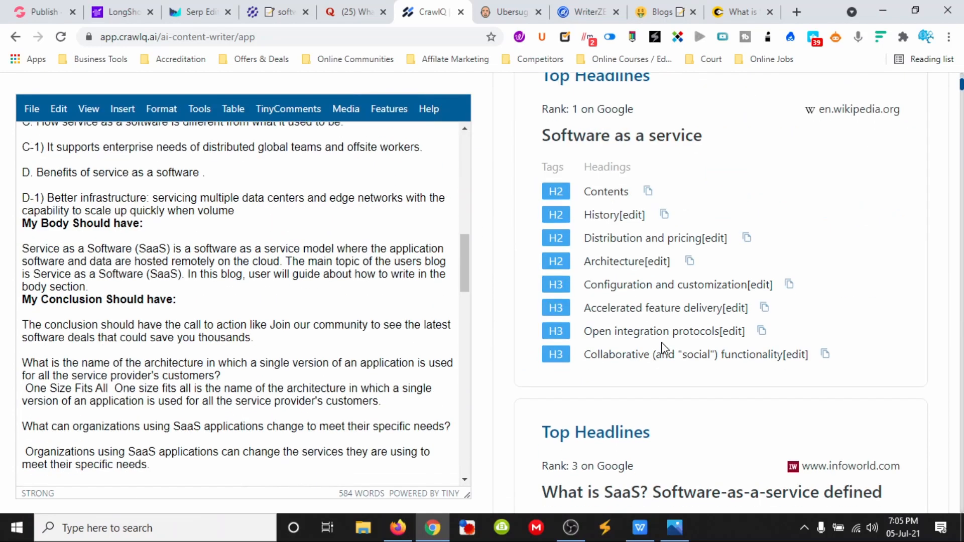
scroll(283, 220, "up", 10)
scroll(283, 220, "up", 2)
scroll(546, 168, "up", 10)
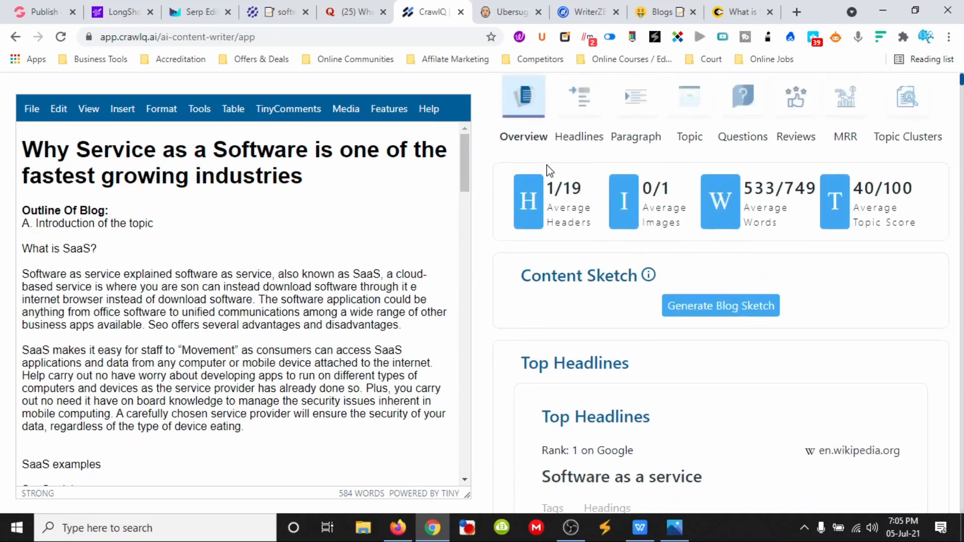
Step: Look through the editor's help on handy shortcuts, keyboard navigation, plugins and version, and close it
left_click(63, 113)
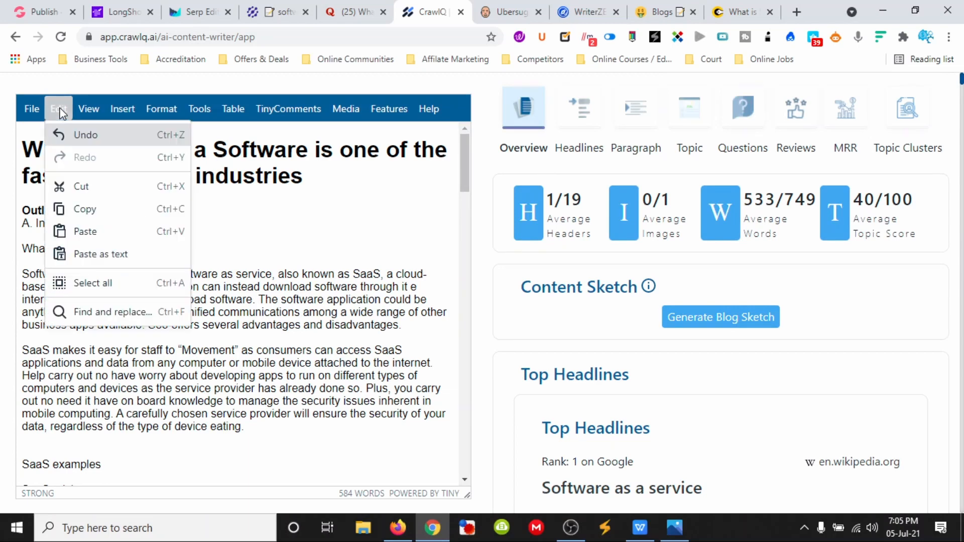
mouse_move(85, 115)
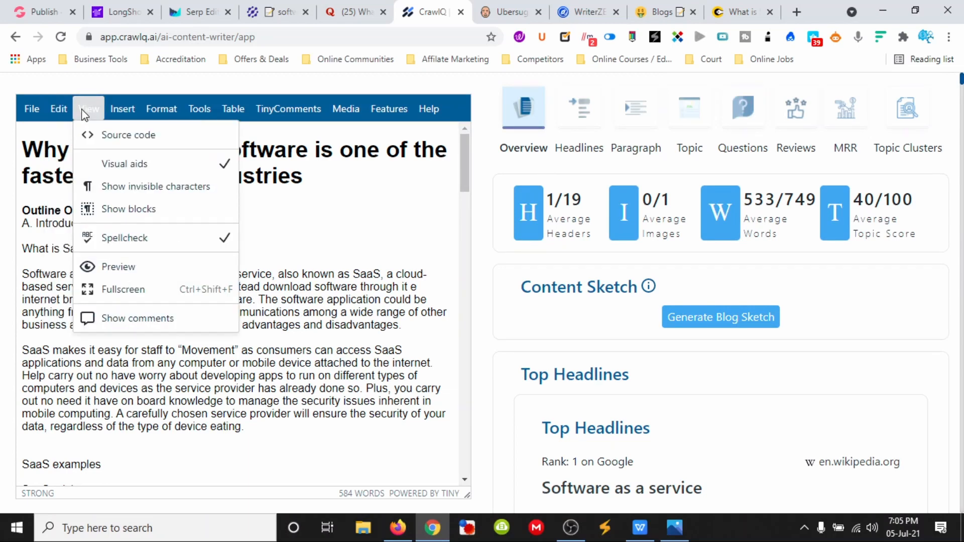
mouse_move(34, 117)
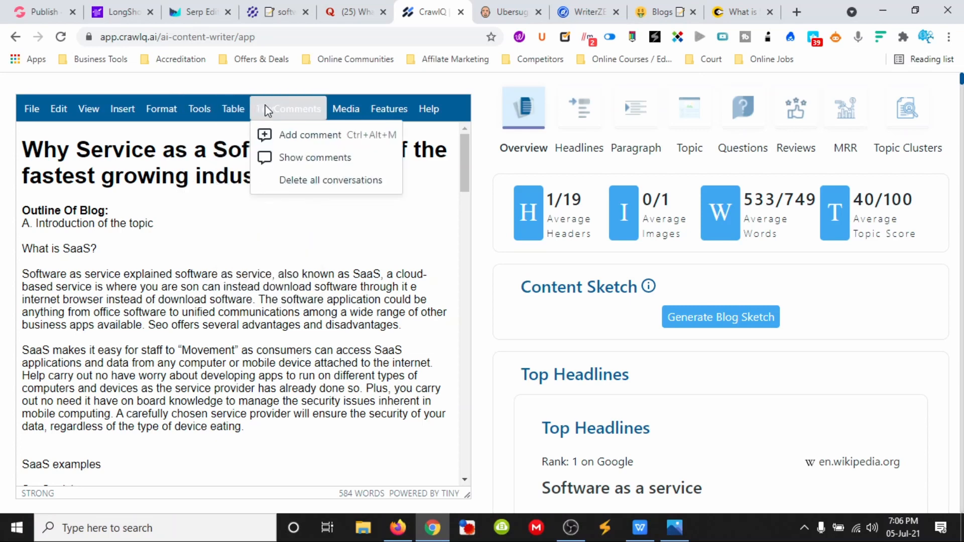
mouse_move(377, 112)
mouse_move(423, 108)
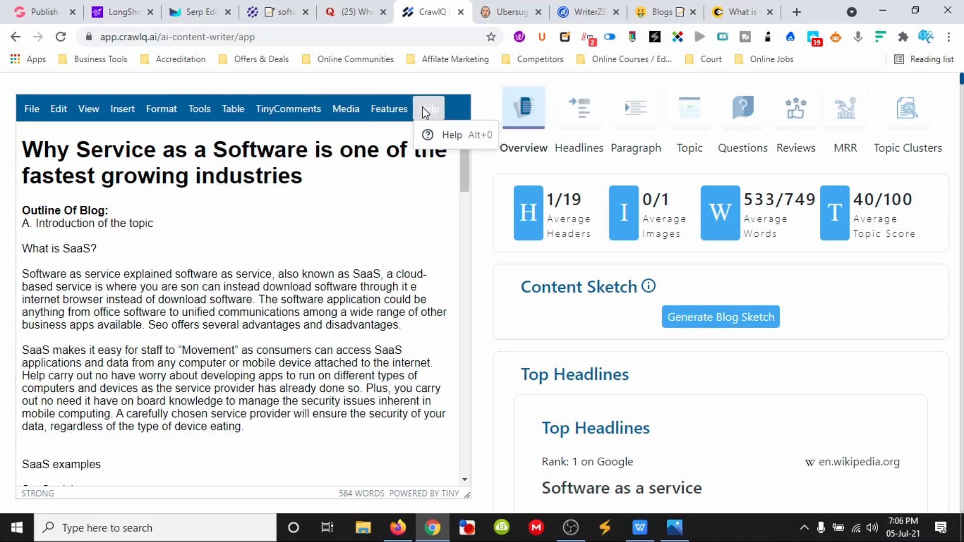
left_click(461, 135)
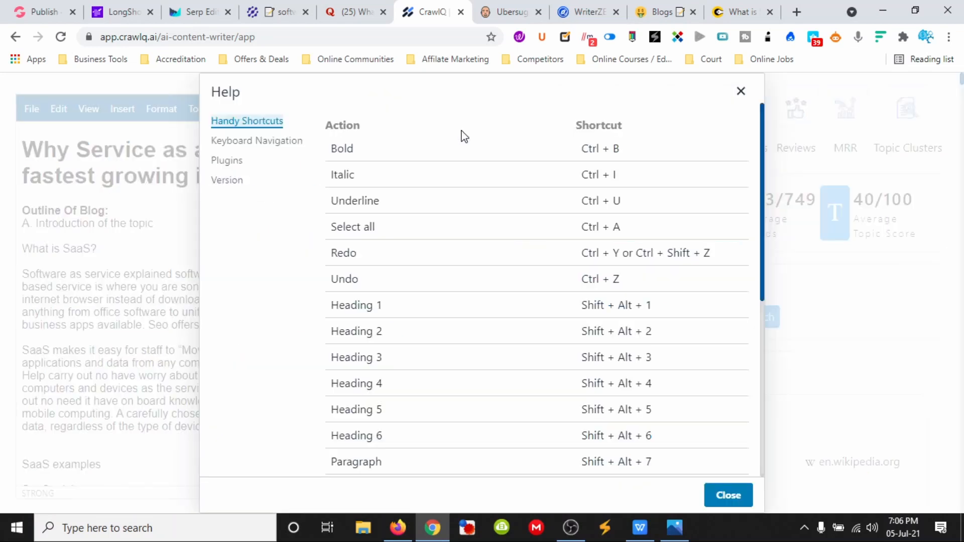
scroll(379, 252, "down", 6)
scroll(382, 249, "up", 6)
scroll(636, 182, "down", 6)
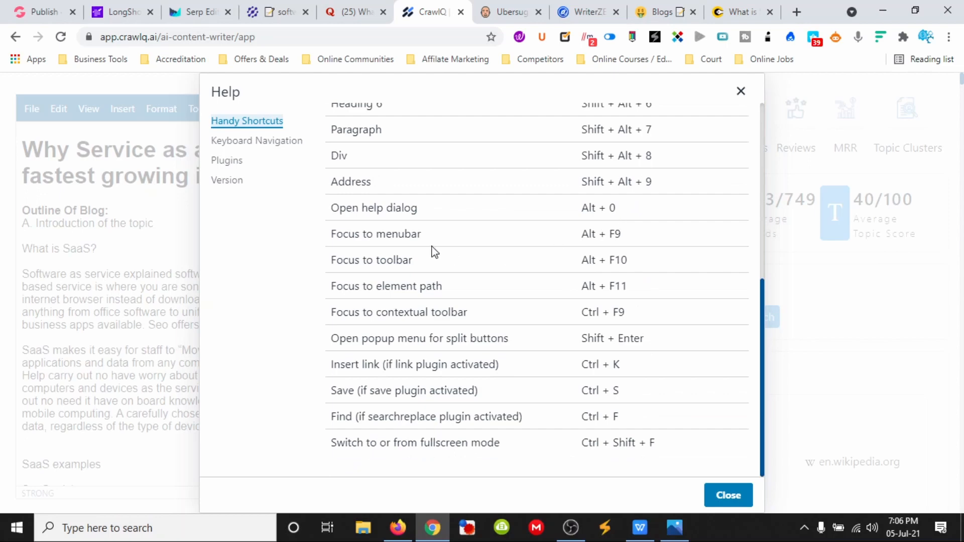
left_click(266, 141)
left_click(235, 162)
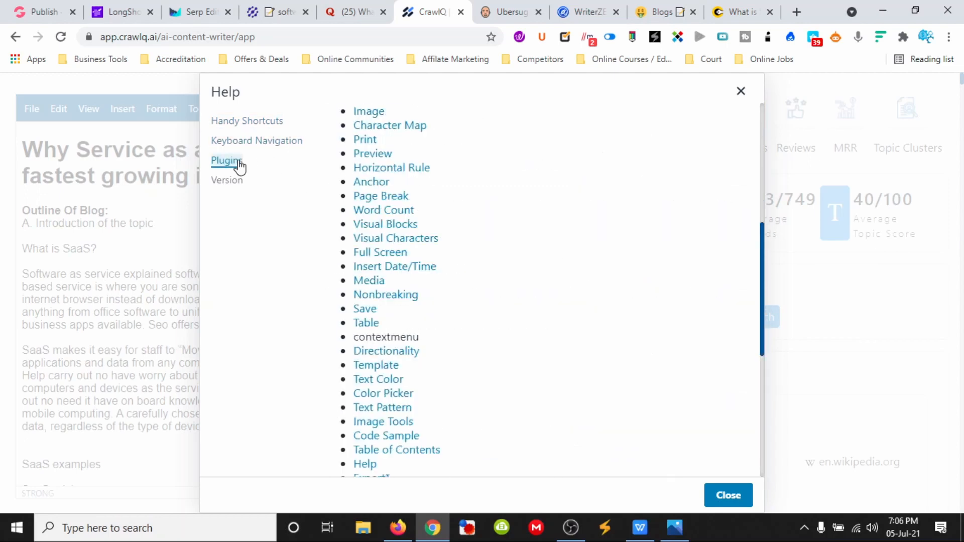
left_click(230, 180)
left_click(740, 92)
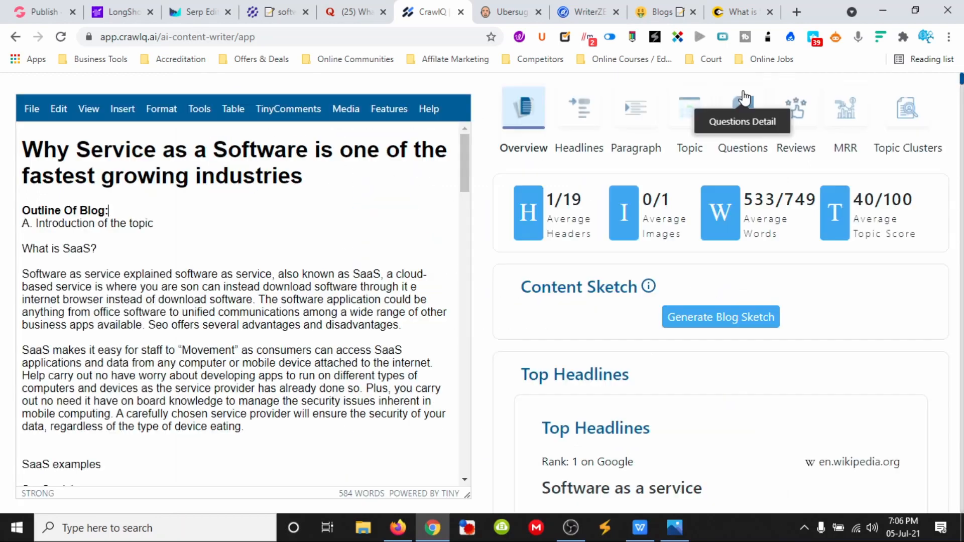
Step: Export the blog draft "Why Service as a Software is one of the fastest growing industries" as a PDF
scroll(742, 272, "down", 20)
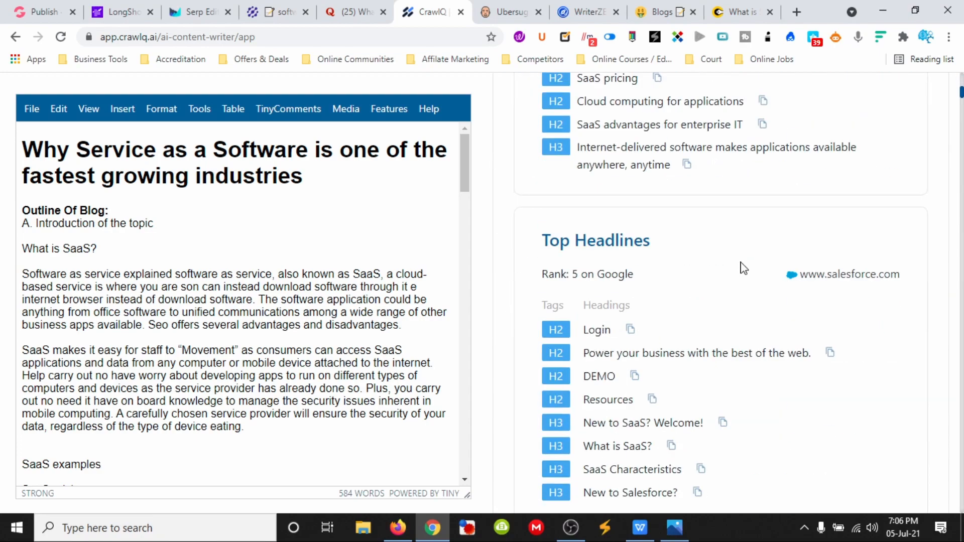
scroll(191, 207, "down", 15)
scroll(191, 207, "up", 15)
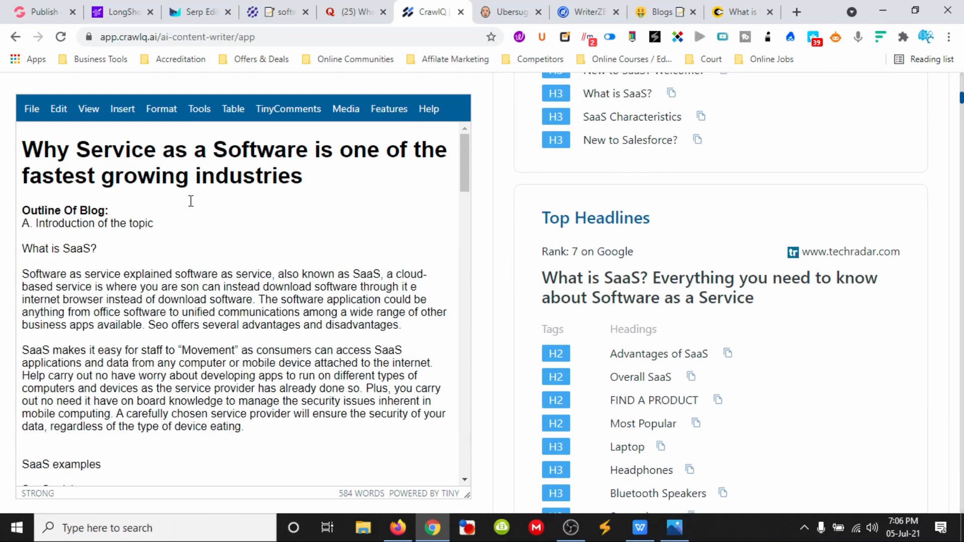
left_click(36, 110)
mouse_move(86, 215)
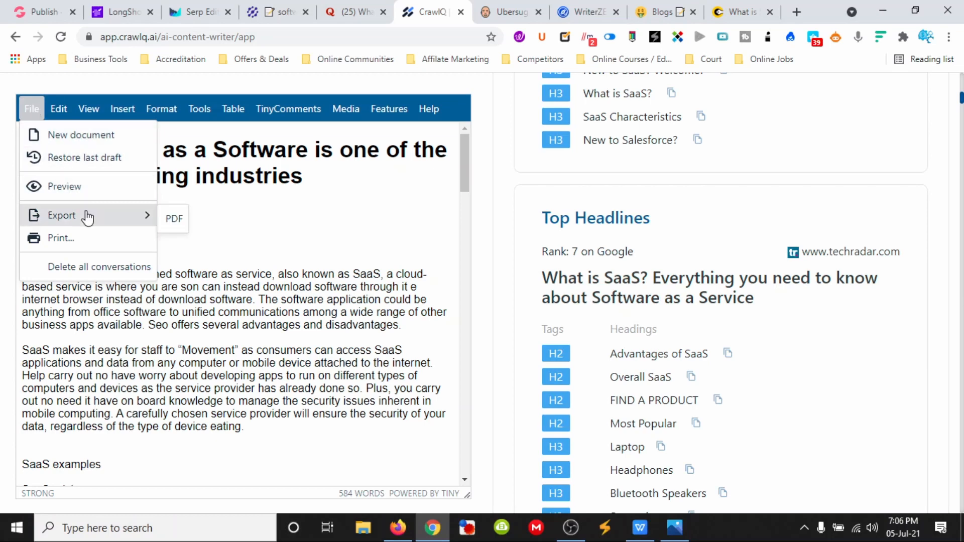
left_click(177, 220)
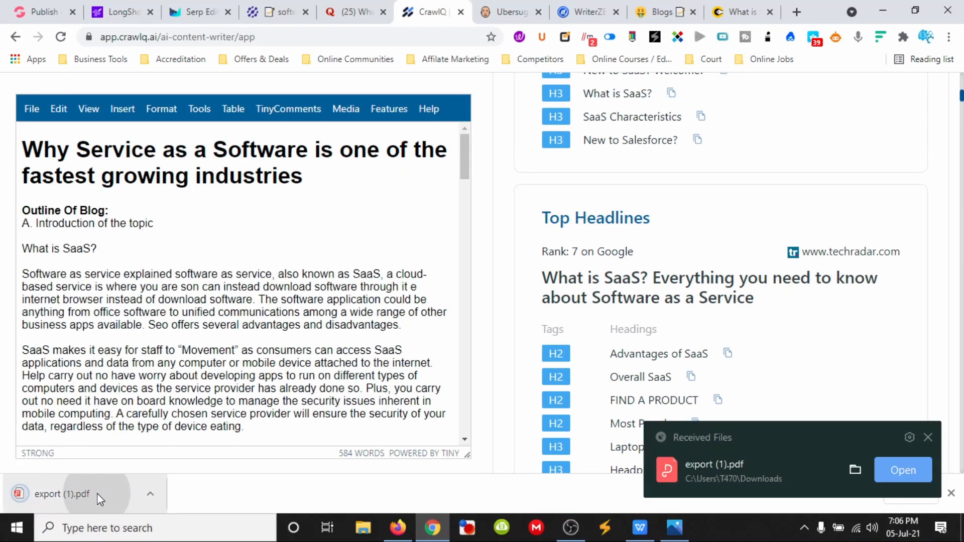
Step: Open the downloaded export (1).pdf and review both of its pages
left_click(97, 493)
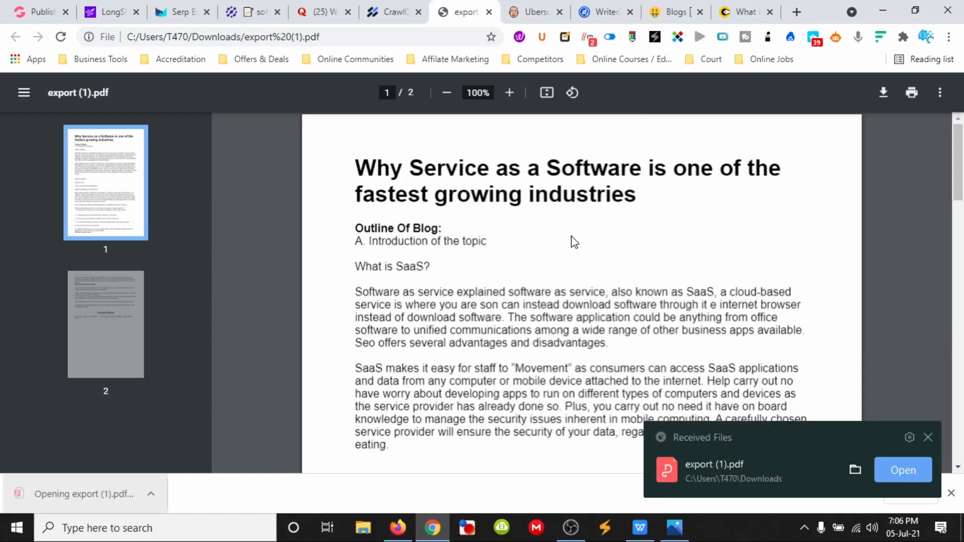
scroll(560, 246, "down", 15)
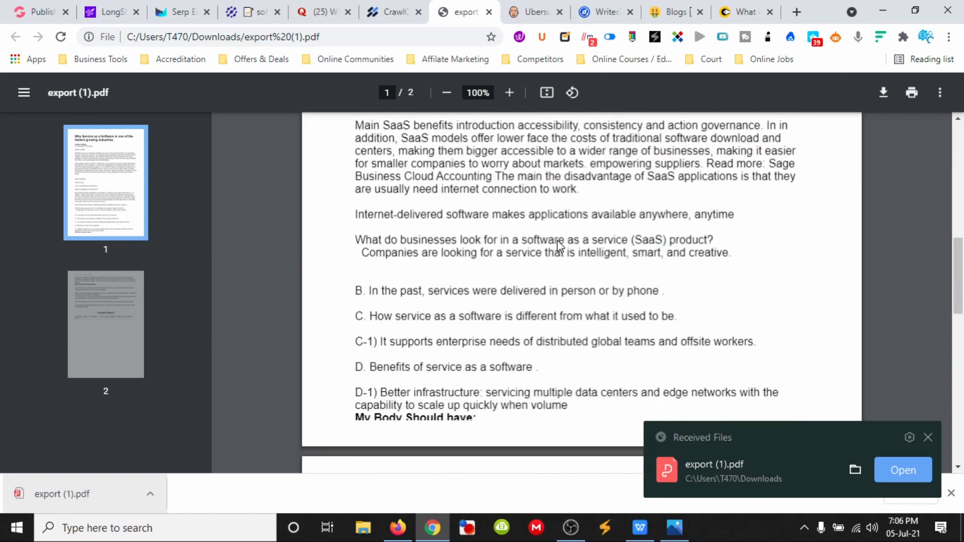
scroll(558, 246, "down", 7)
scroll(558, 245, "up", 15)
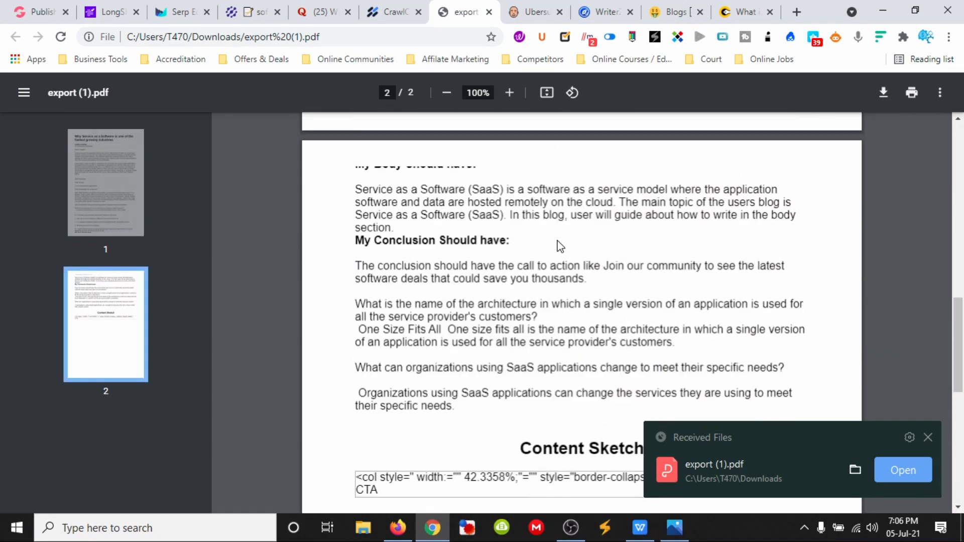
Step: Close the exported PDF, check the overview scores beside the CrawlQ blog draft, and return to the AI Content Writer setup page
left_click(489, 11)
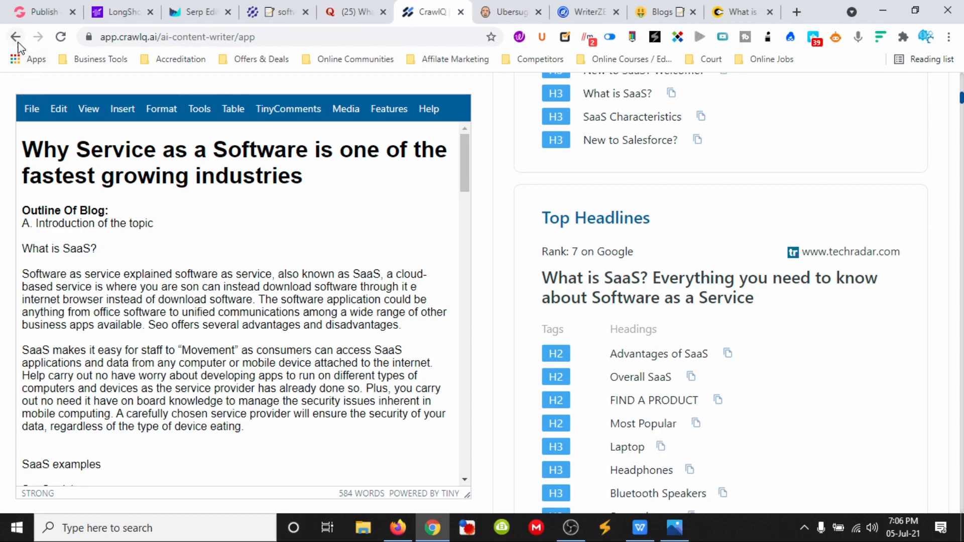
scroll(660, 99, "up", 20)
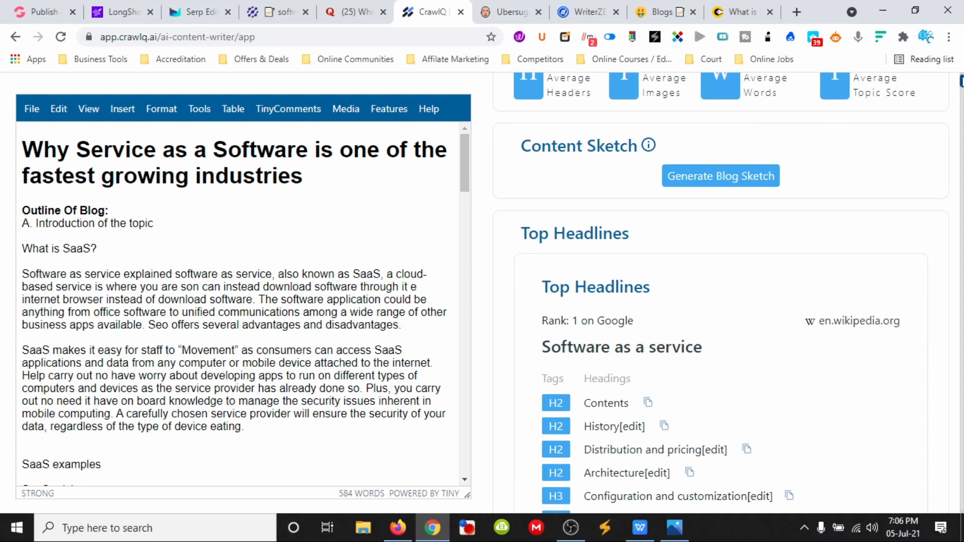
scroll(728, 151, "up", 3)
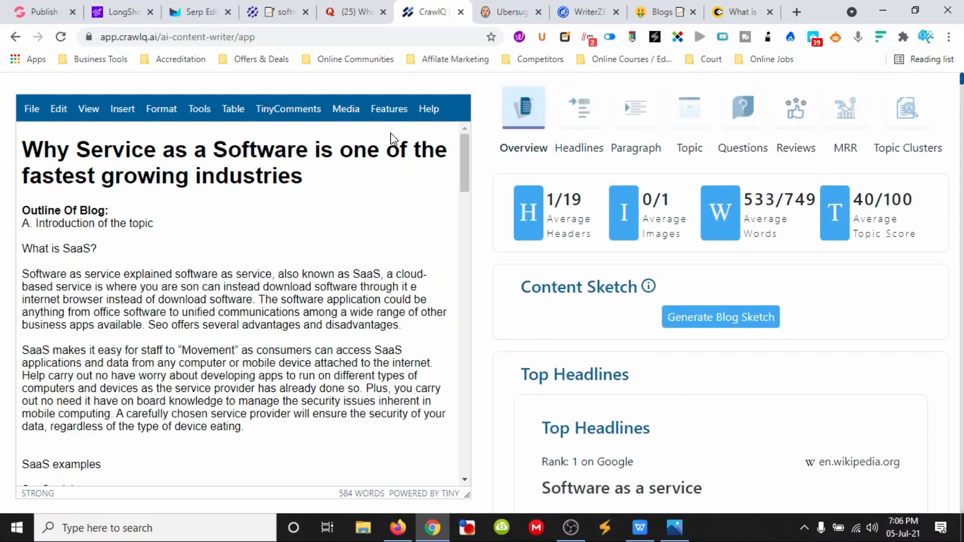
left_click(16, 37)
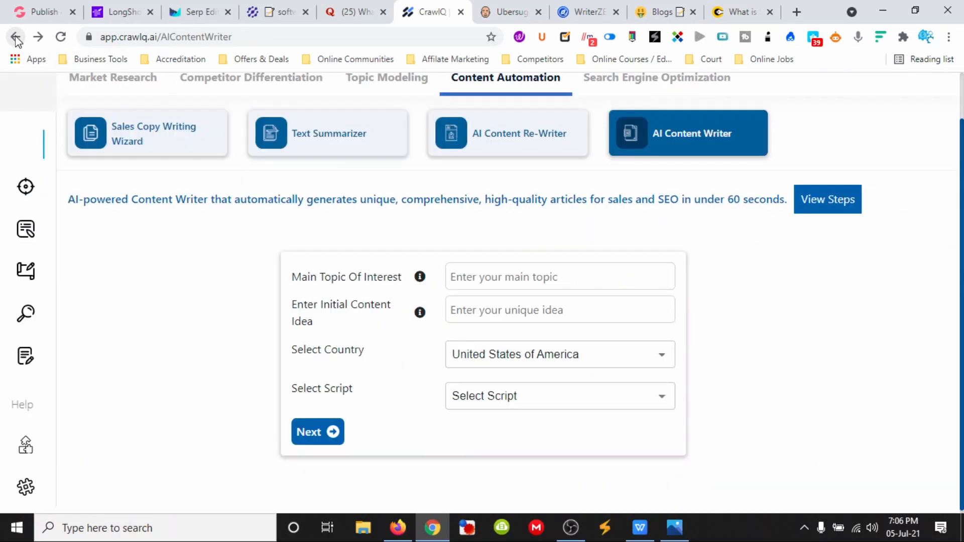
Step: Look through CrawlQ's Notes page and CrawlQ Resources, and open CrawlQ Search in a new browser tab
mouse_move(48, 273)
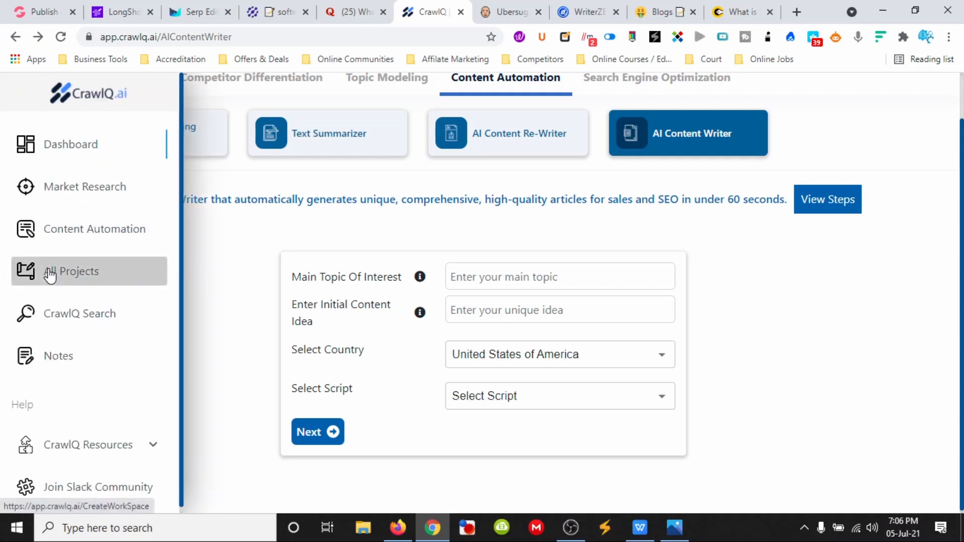
left_click(64, 358)
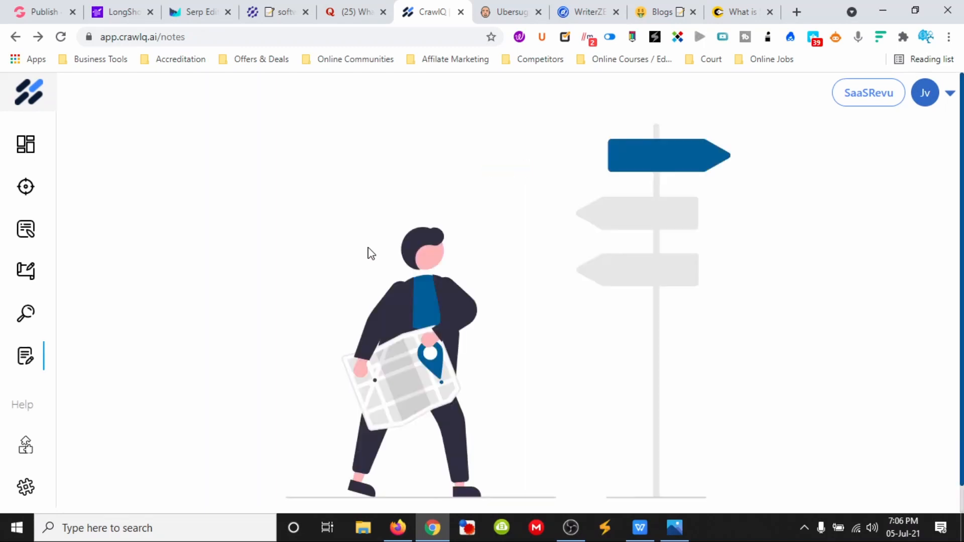
scroll(464, 265, "down", 1)
mouse_move(6, 432)
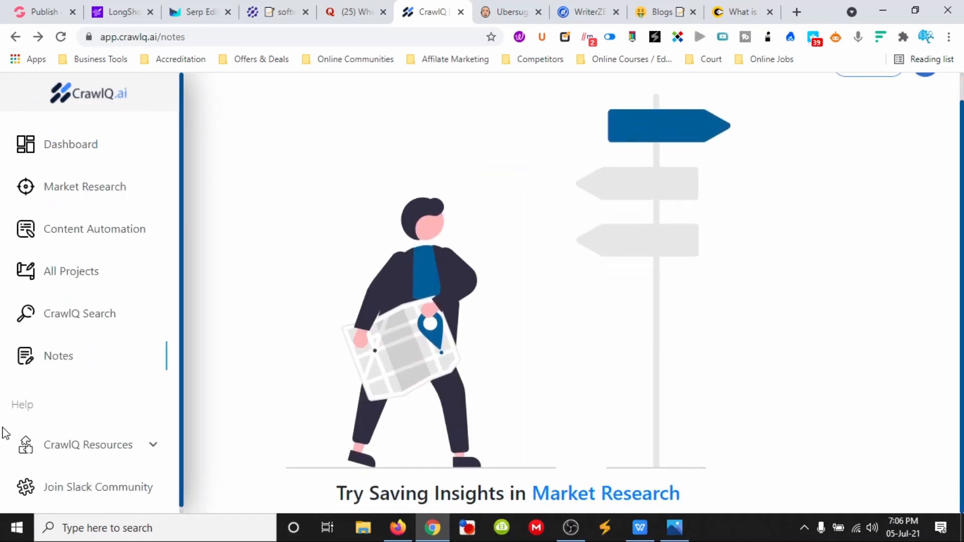
left_click(150, 447)
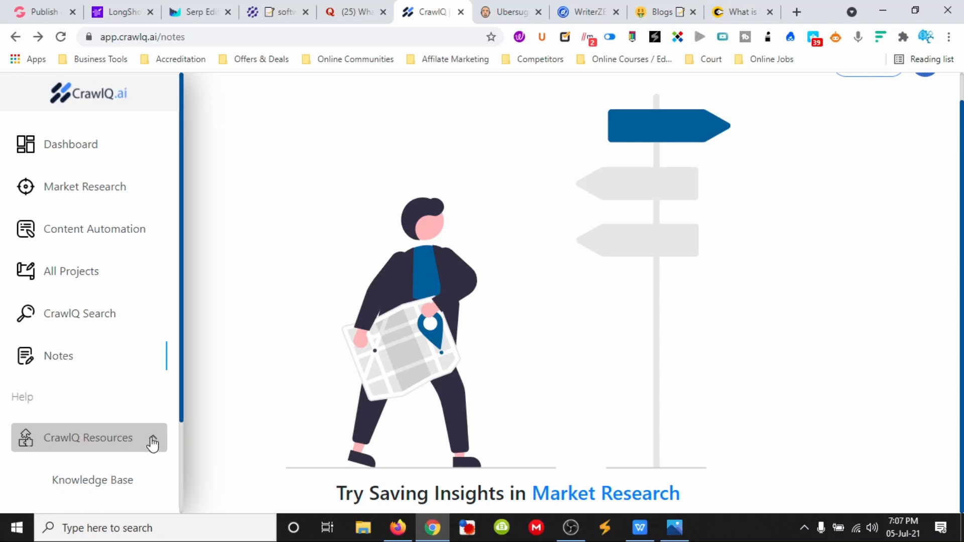
left_click(90, 313)
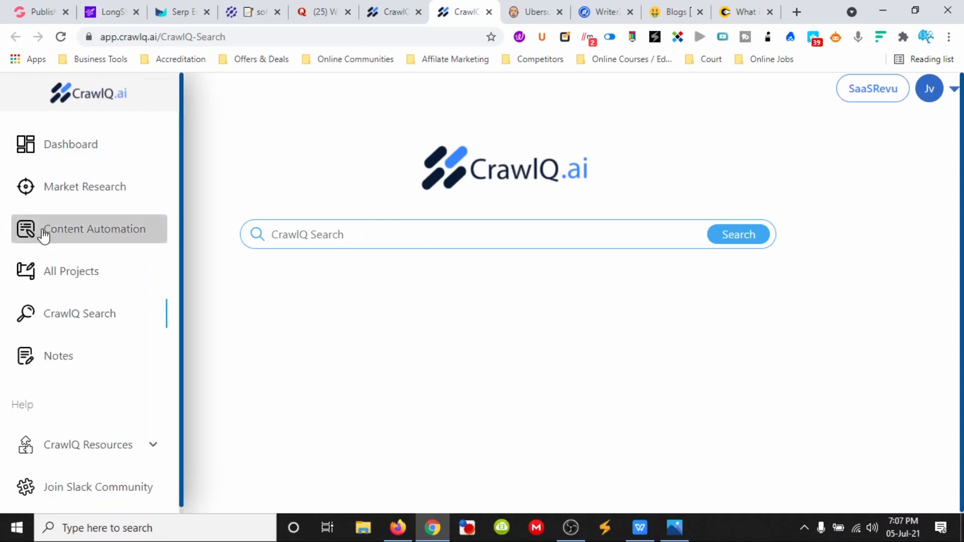
Step: Review the Content Automation tools, from the Sales Copy Writing Wizard categories to the AI Content Re-Writer and AI Content Writer
left_click(43, 232)
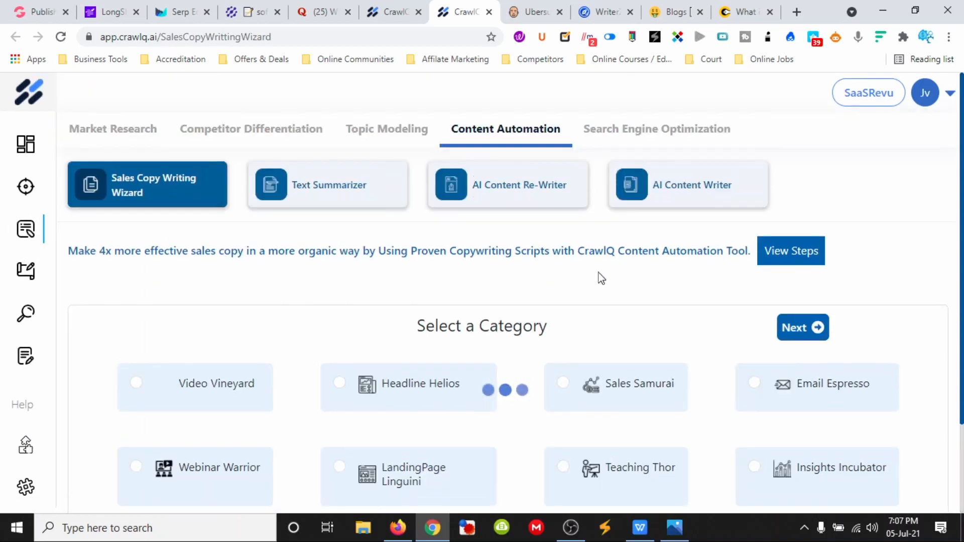
scroll(611, 276, "down", 2)
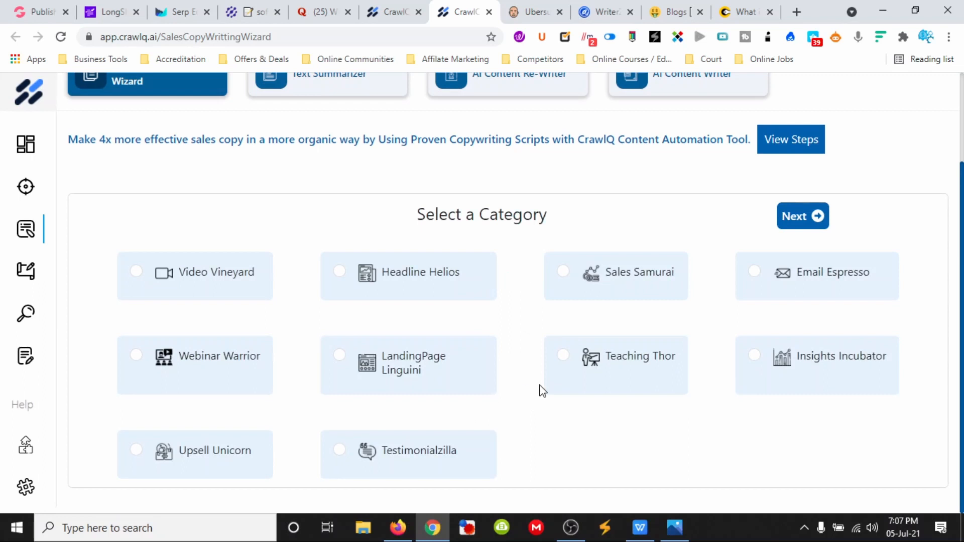
scroll(534, 402, "up", 2)
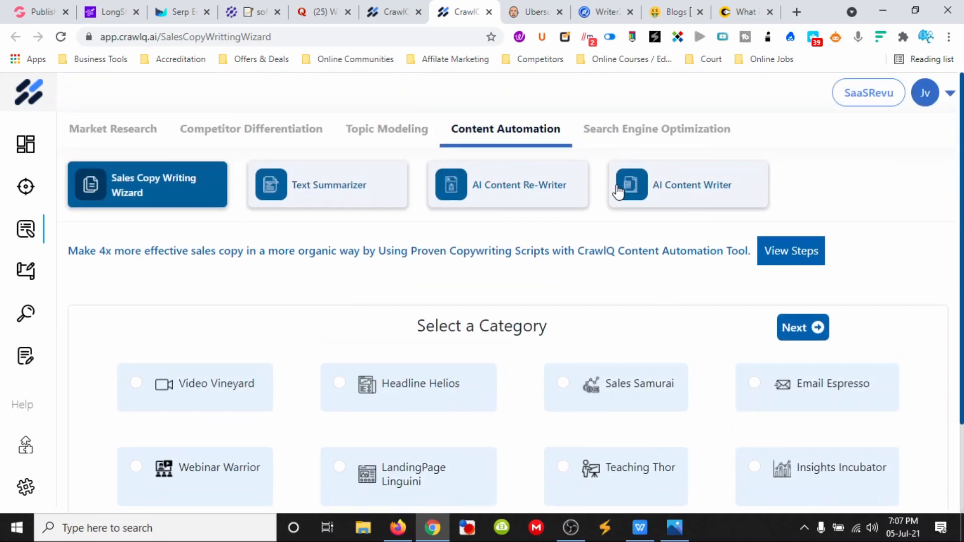
left_click(534, 187)
left_click(654, 190)
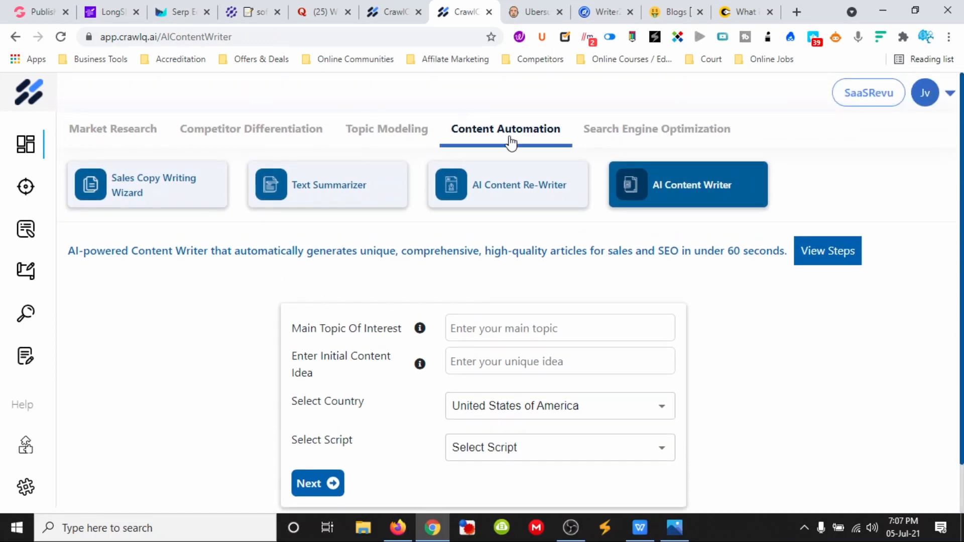
Step: View the SaaSRevu workspace dashboard, start Content Automation from it, and open the Market Research tools
mouse_move(47, 252)
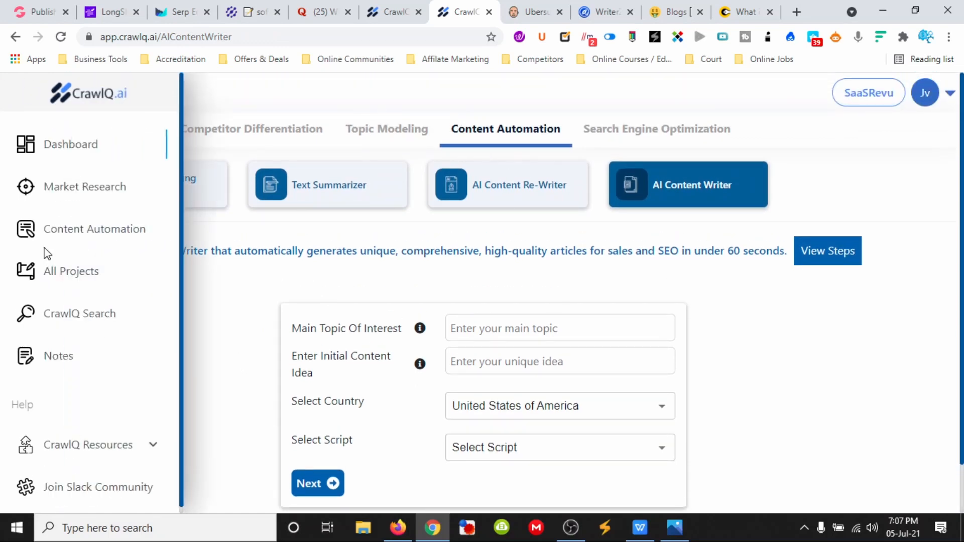
left_click(58, 148)
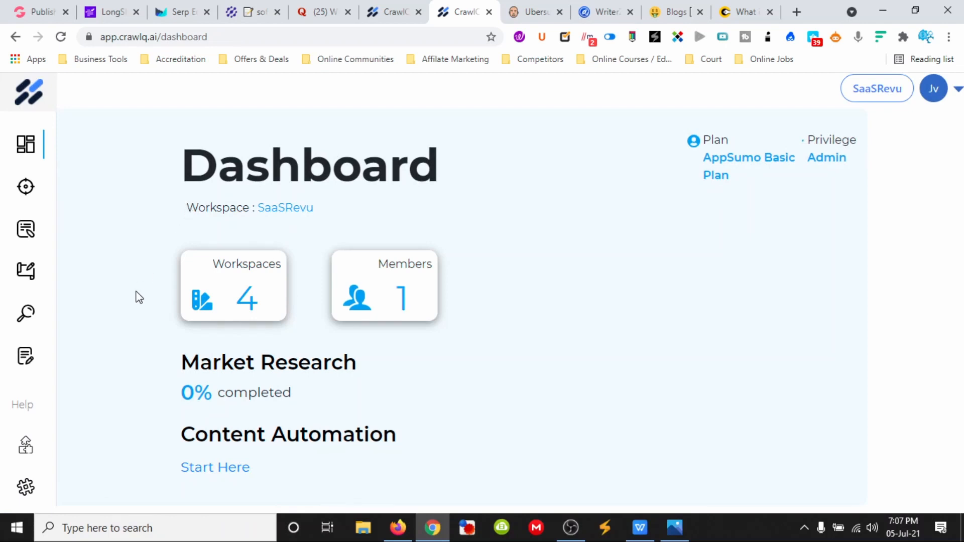
mouse_move(30, 151)
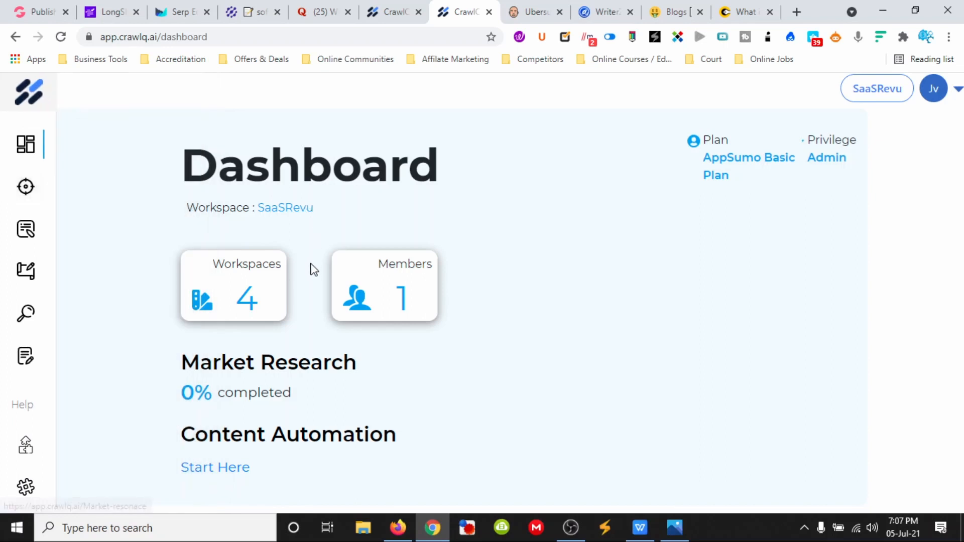
left_click(221, 468)
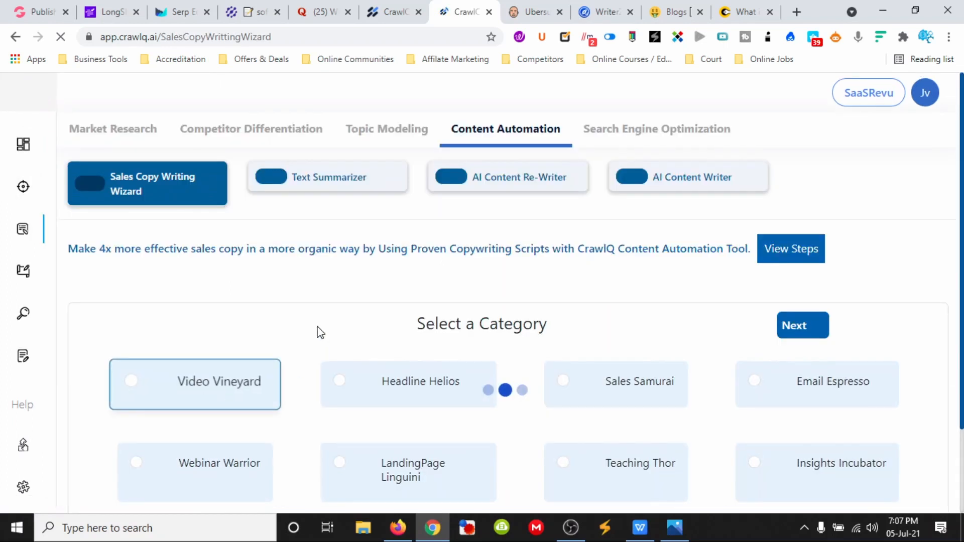
left_click(131, 135)
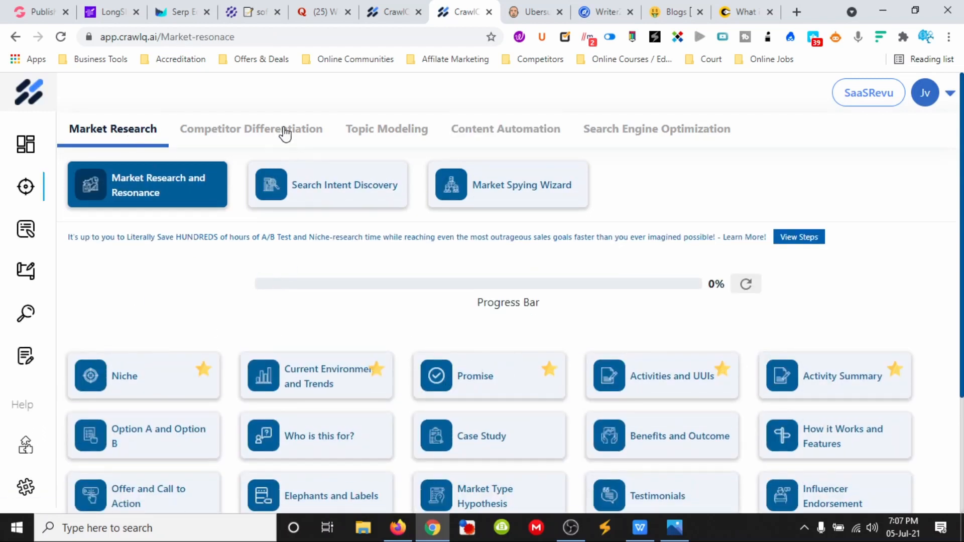
Step: Return to the first CrawlQ browser tab and show its workspace dashboard
left_click(397, 12)
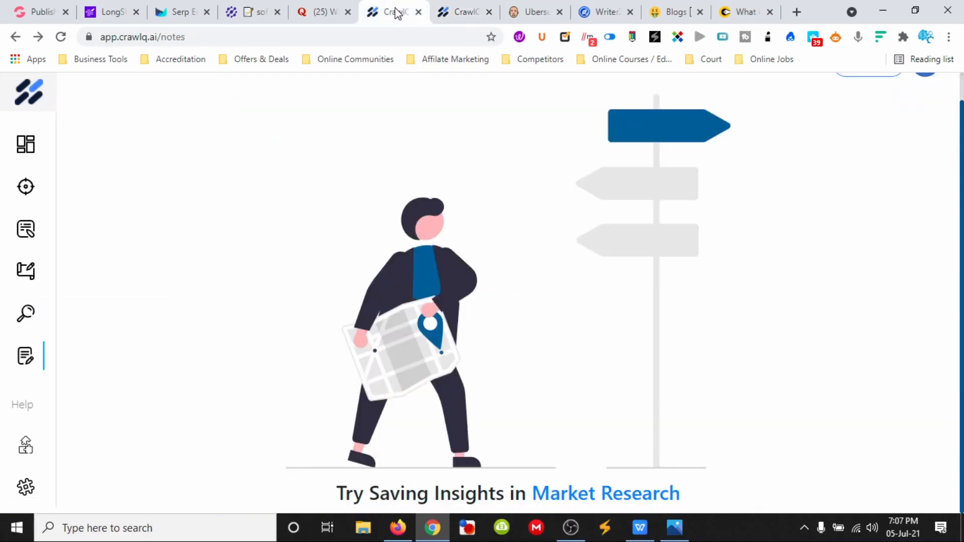
mouse_move(42, 104)
left_click(75, 139)
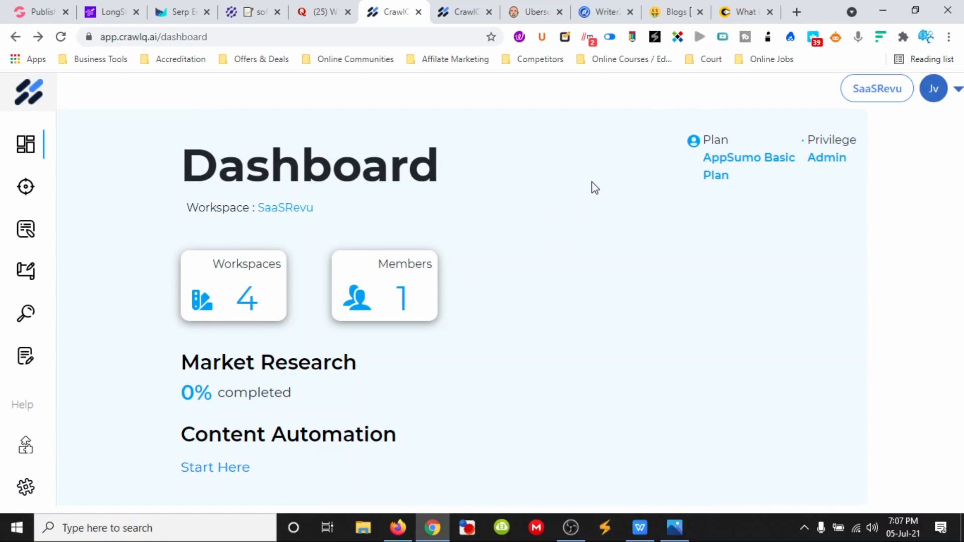
Step: Switch to ClosersCopy, close the Longform writer, and read through the "What is Software as a Service (SaaS)" draft
left_click(742, 14)
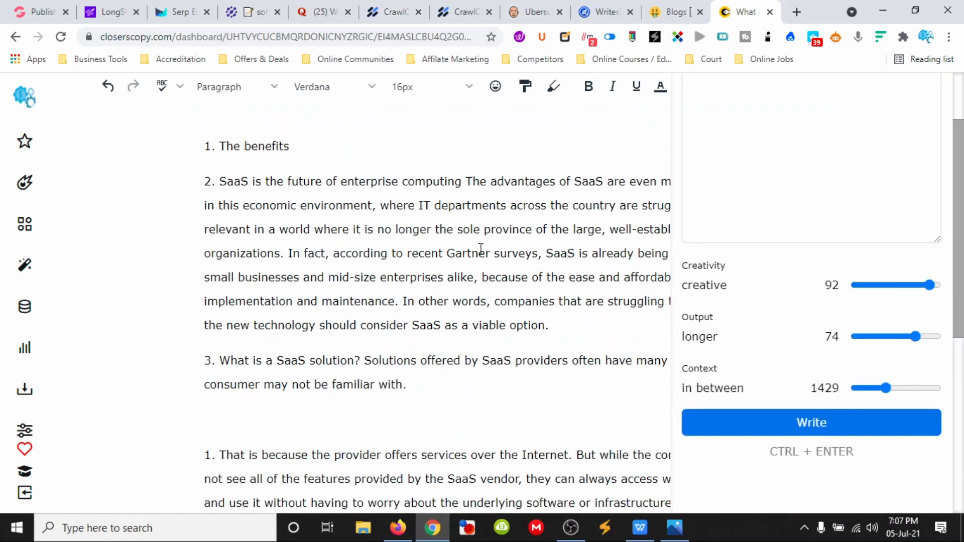
scroll(525, 319, "up", 2)
scroll(790, 221, "up", 3)
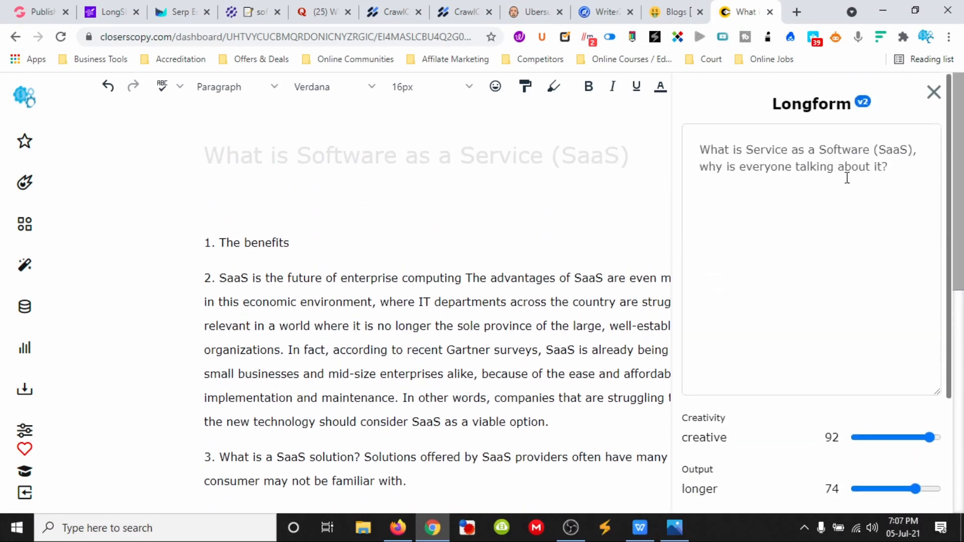
left_click(933, 92)
scroll(653, 201, "down", 7)
scroll(622, 234, "down", 2)
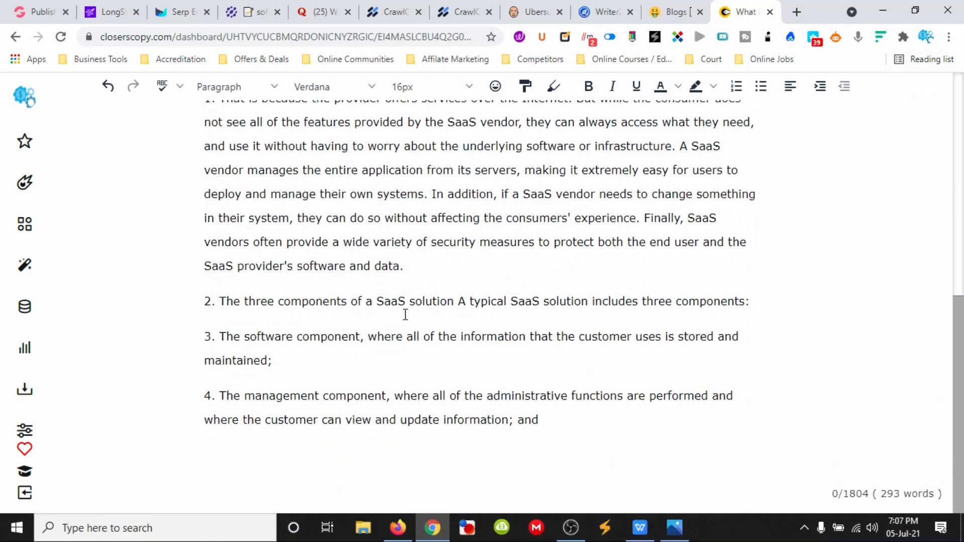
scroll(406, 315, "up", 4)
scroll(405, 315, "up", 3)
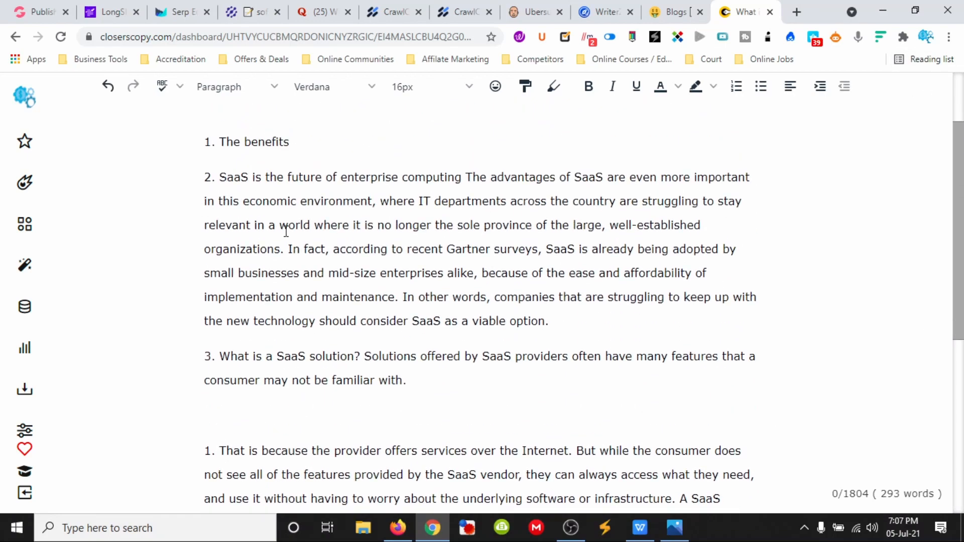
scroll(241, 233, "down", 6)
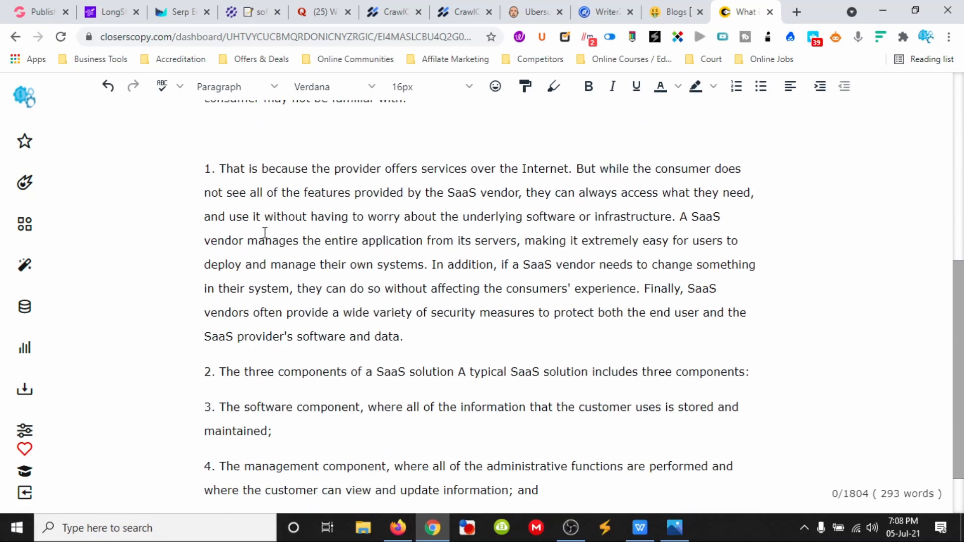
scroll(270, 242, "down", 2)
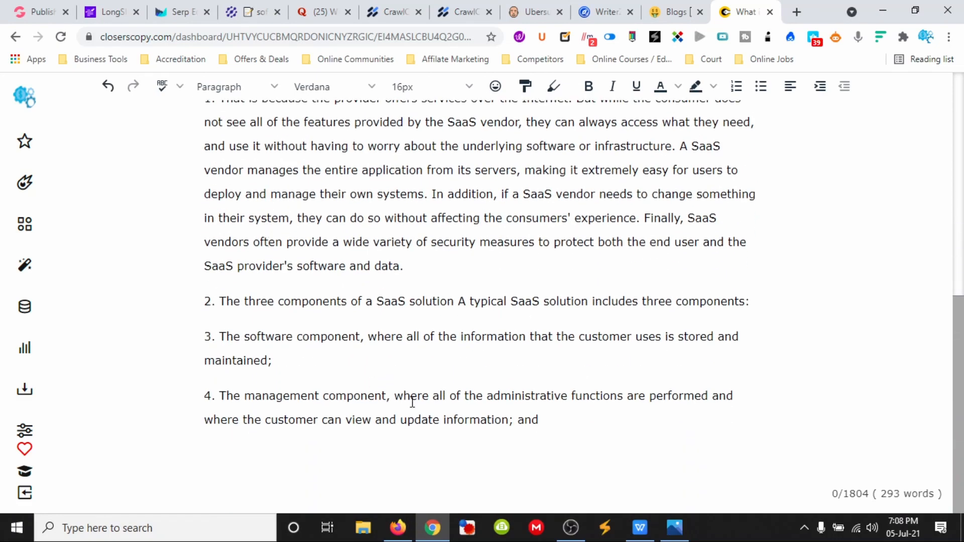
scroll(433, 383, "up", 9)
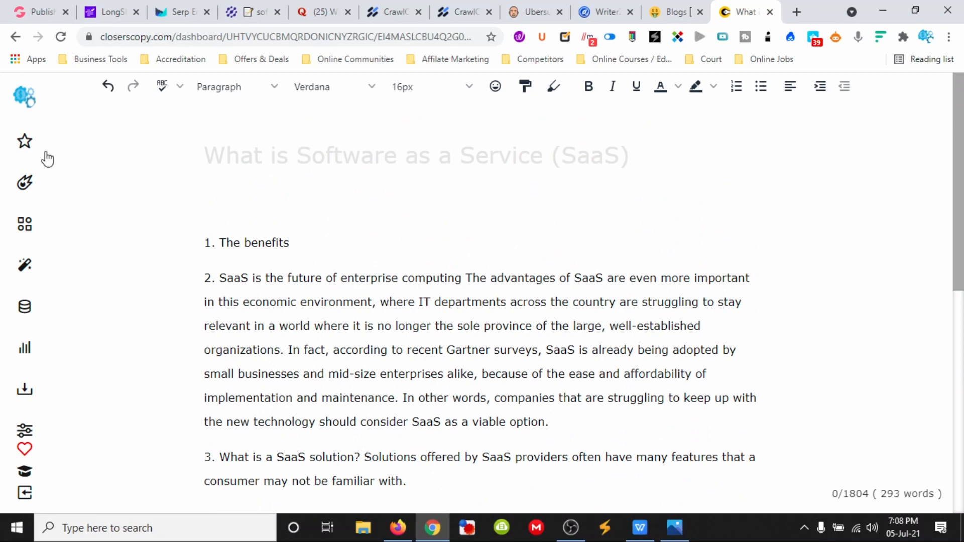
Step: Start Compose 5k research in English for the query "What is Software as a Service"
left_click(27, 145)
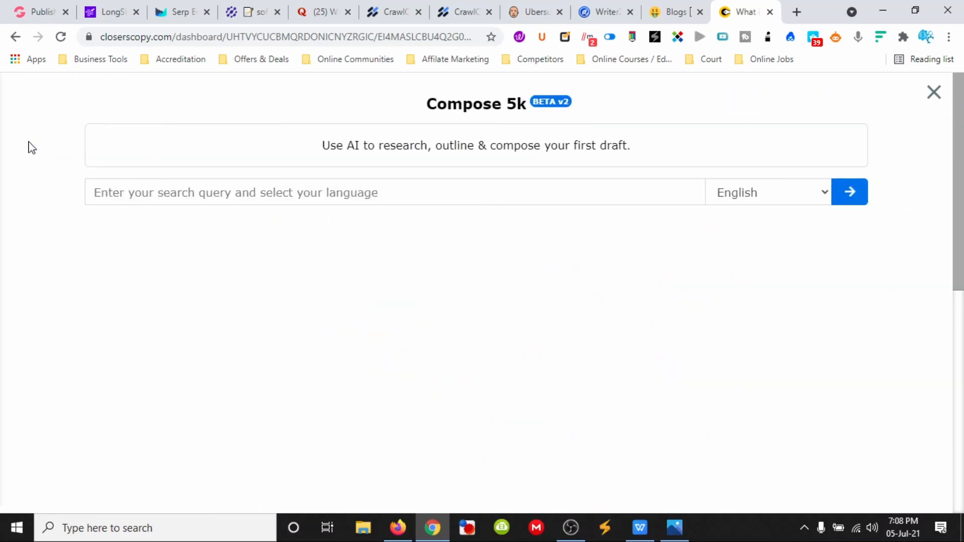
left_click(290, 193)
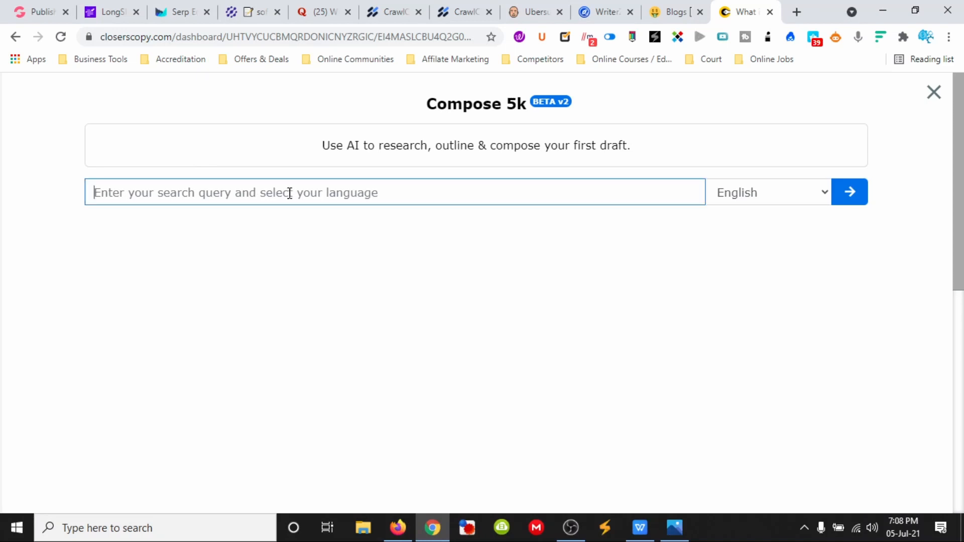
type("What is Software as a Service")
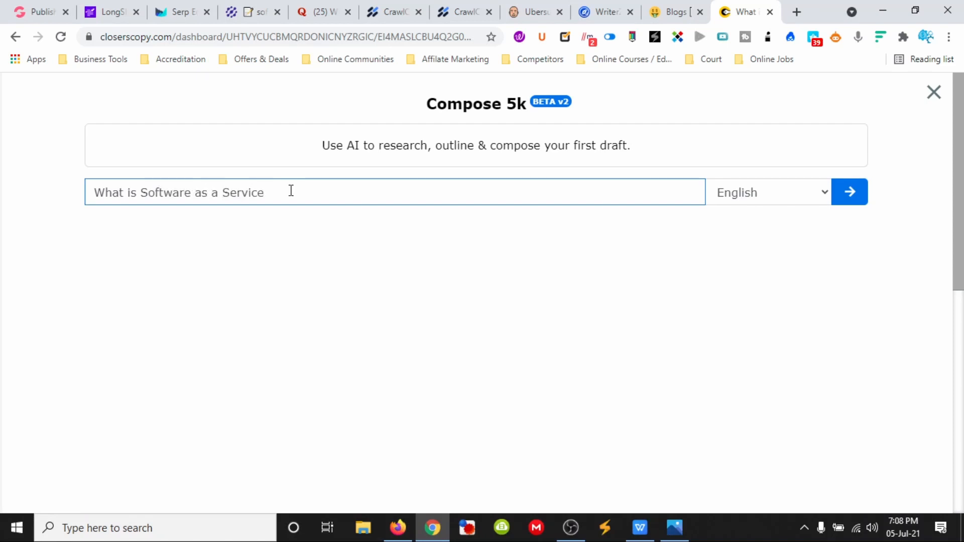
left_click(850, 192)
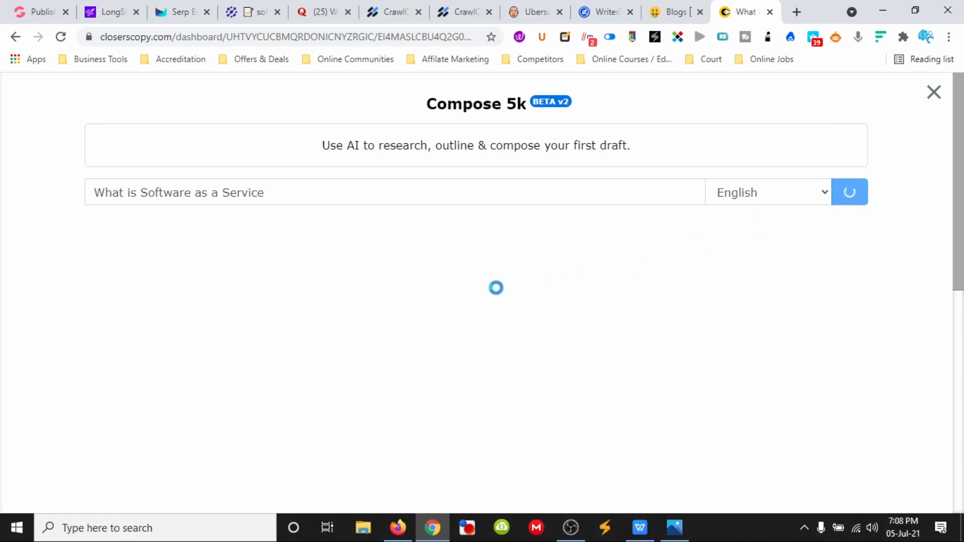
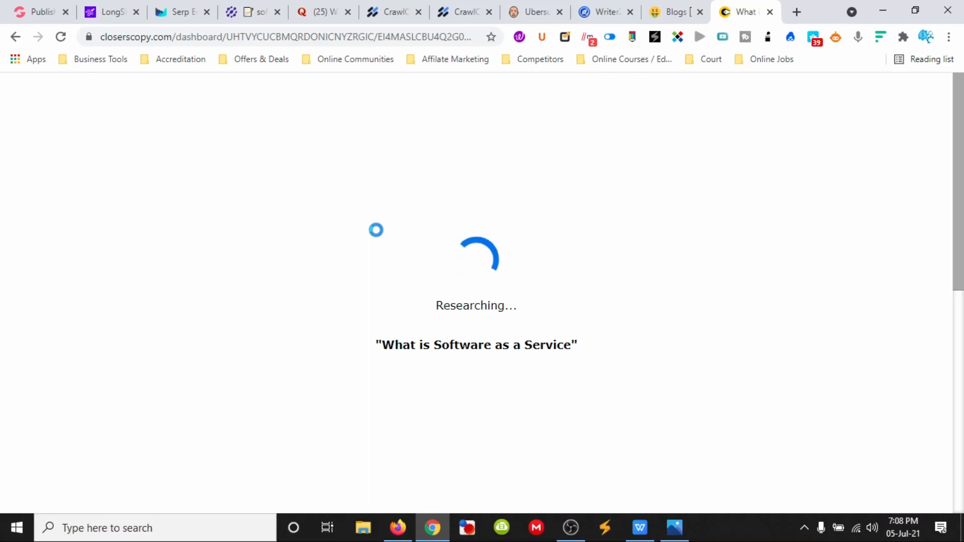
Step: Switch to Outranking, save the "Top 5 Advantages of Software as a Service (SaaS)" document and return to the documents list
left_click(113, 15)
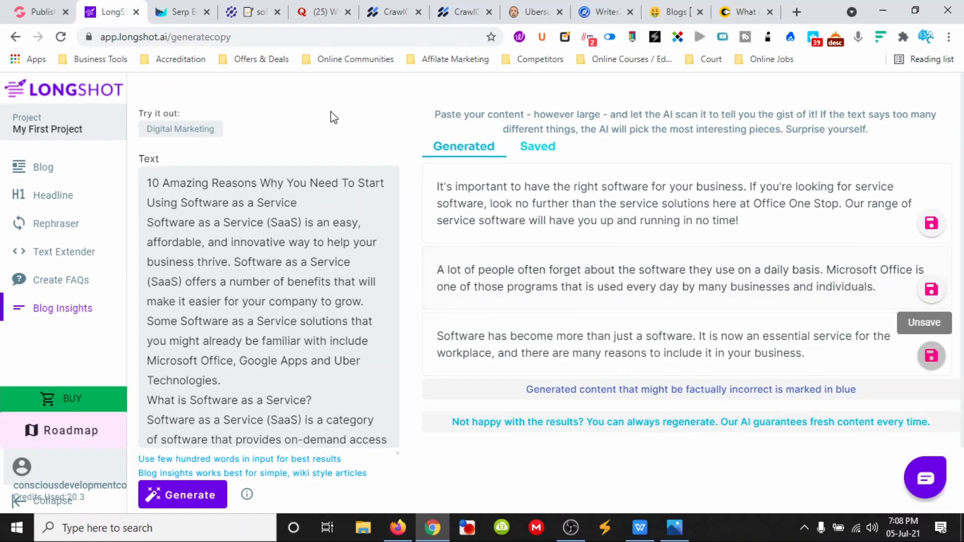
left_click(178, 12)
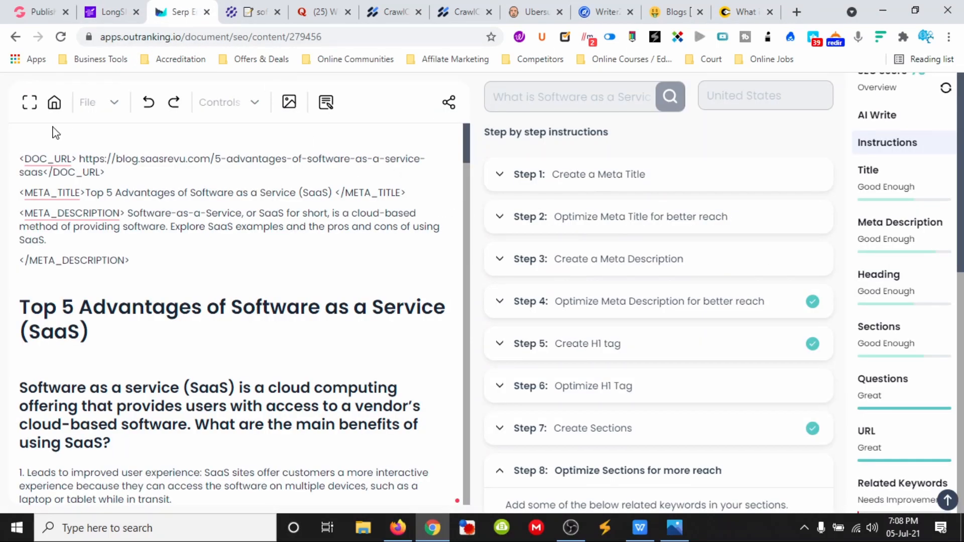
left_click(110, 108)
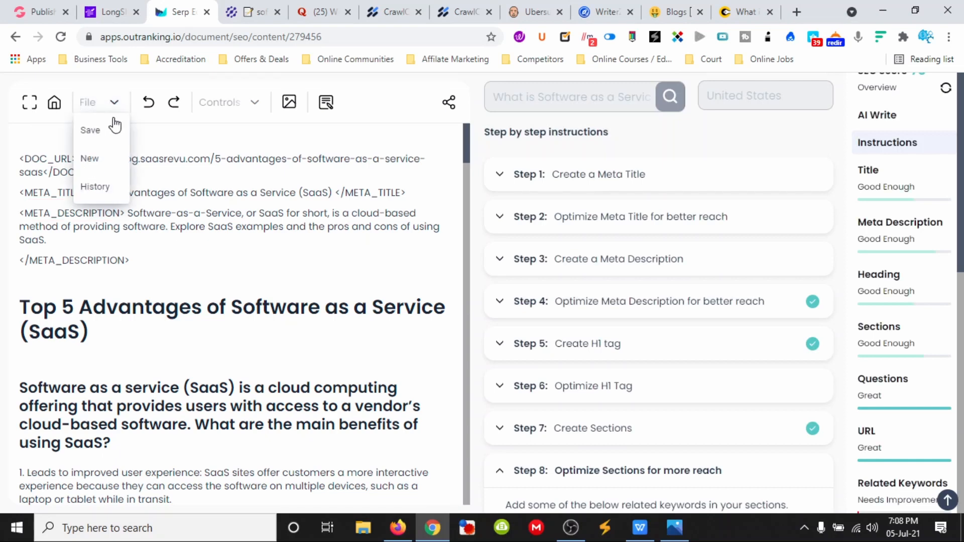
left_click(111, 132)
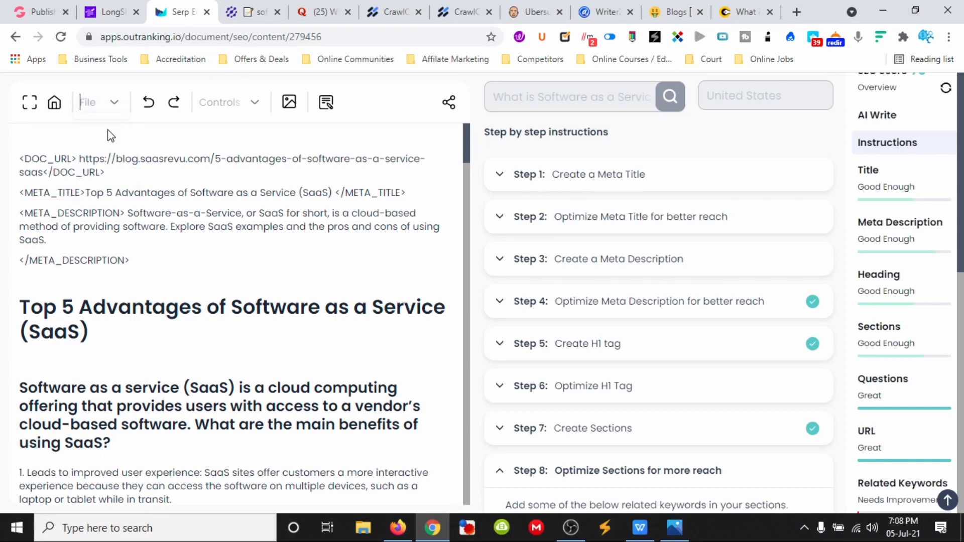
left_click(55, 104)
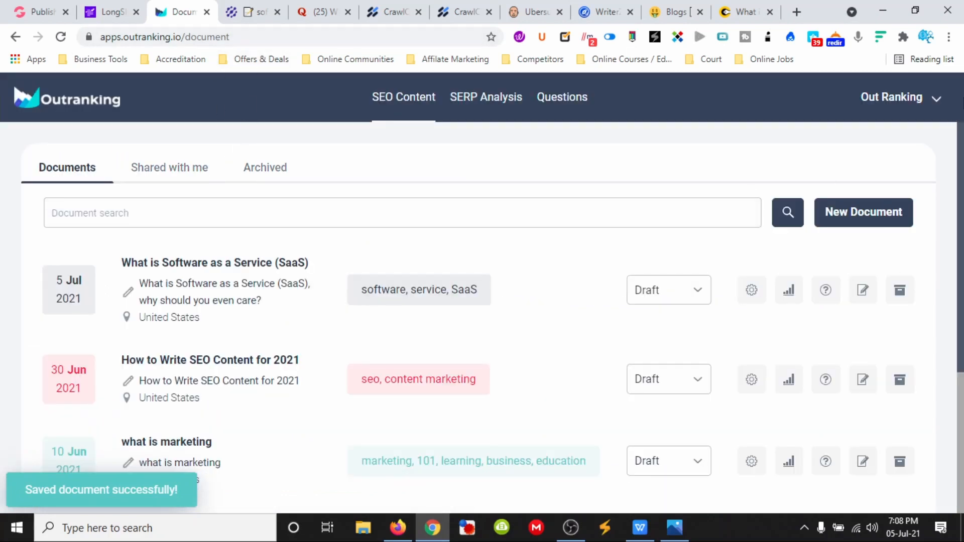
Step: Log out of the Outranking account and close its browser tab
left_click(937, 99)
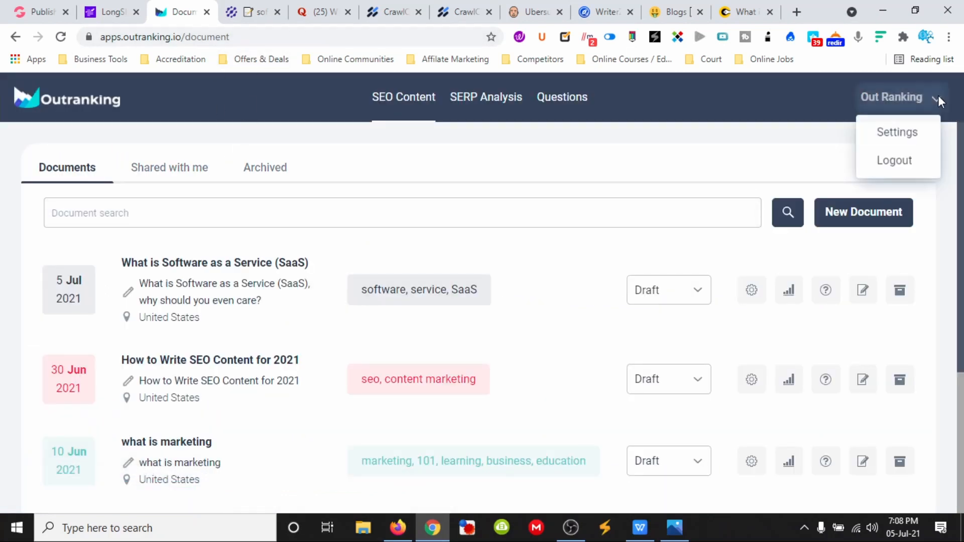
left_click(898, 161)
left_click(206, 11)
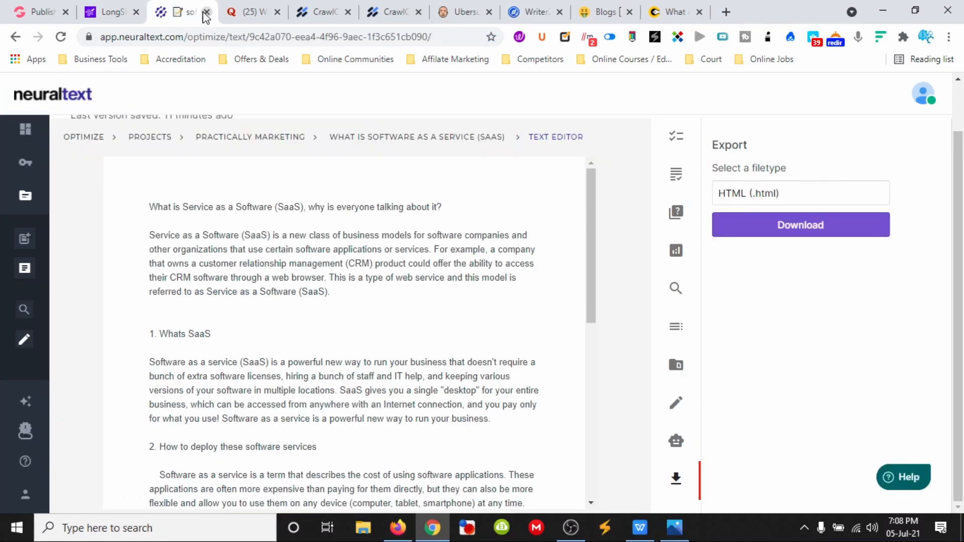
Step: Check the credits used on the LongShot account page, and log out of the account, closing its tab
left_click(109, 11)
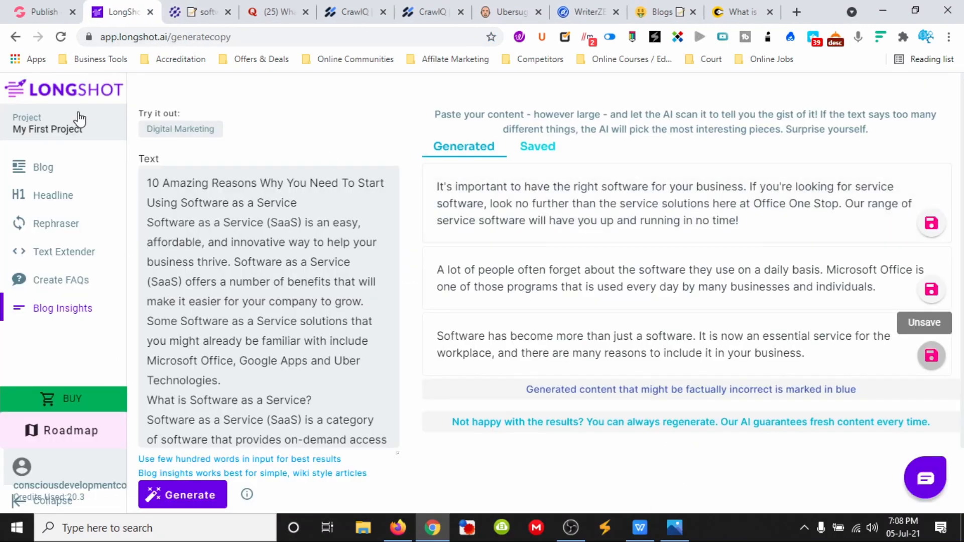
scroll(69, 251, "down", 2)
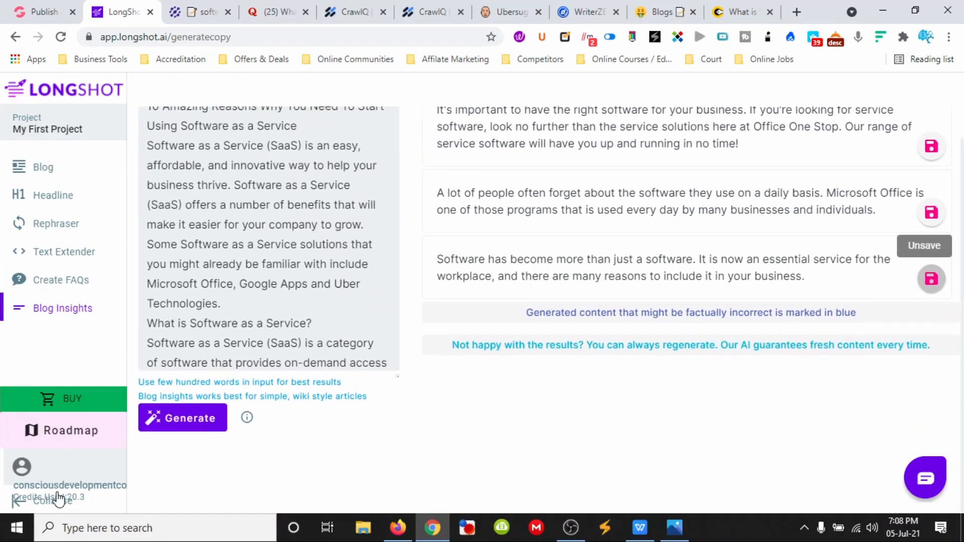
left_click(19, 502)
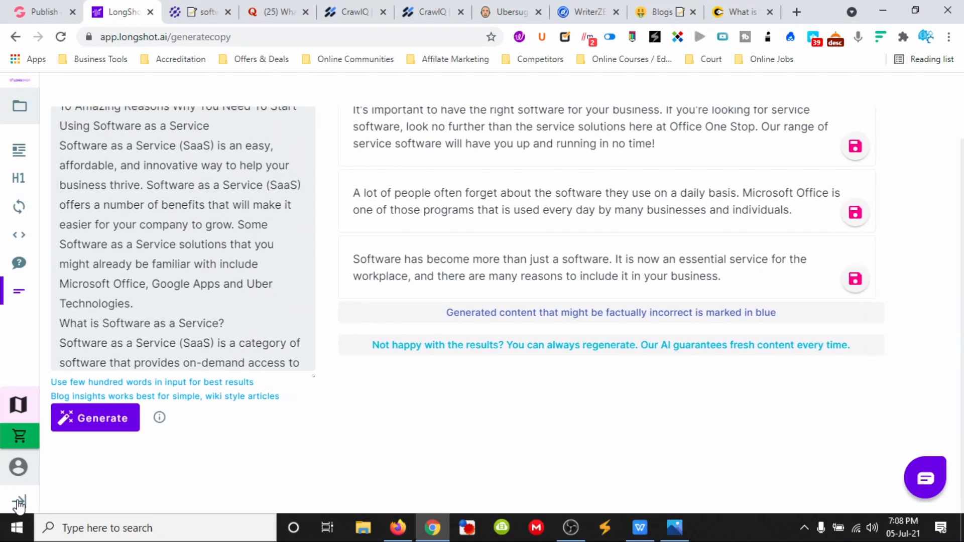
left_click(20, 468)
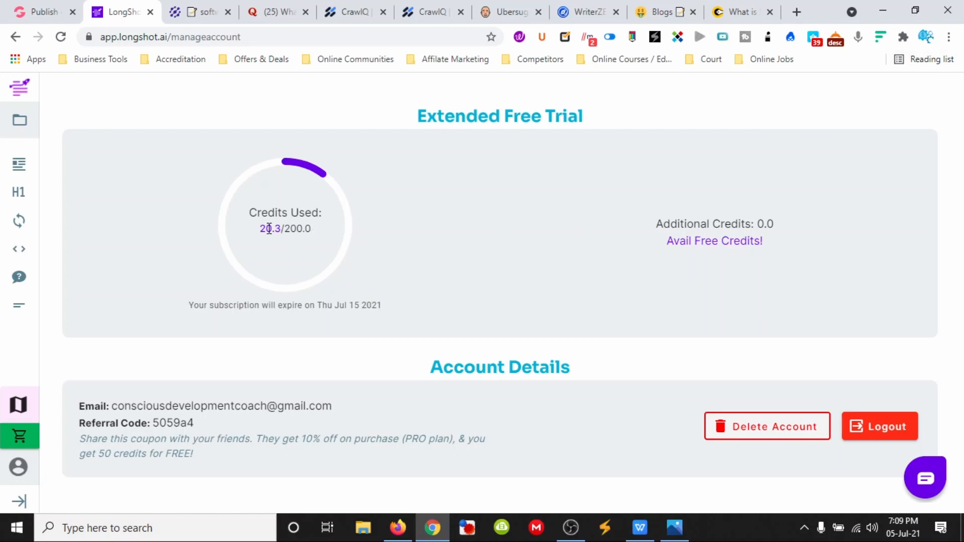
left_click_drag(262, 227, 275, 229)
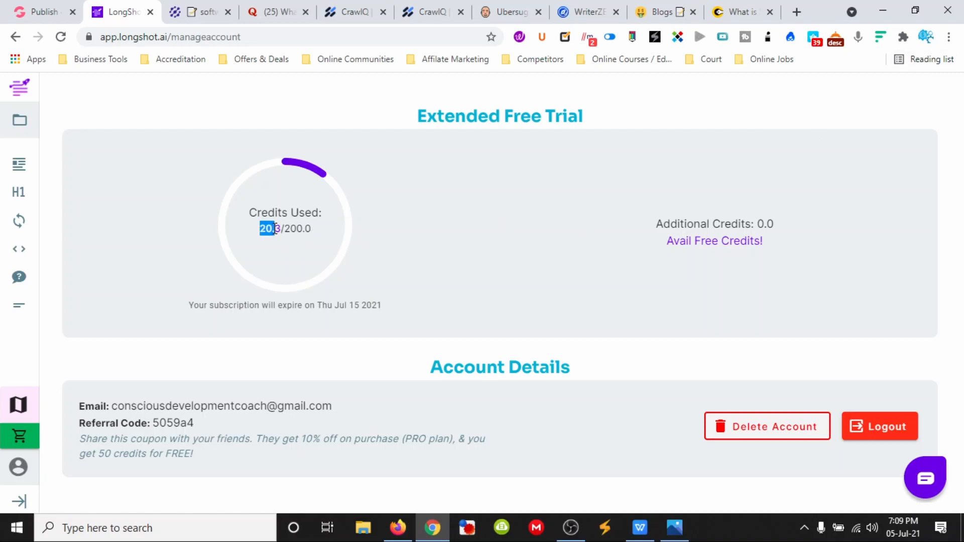
left_click(311, 230)
left_click(881, 429)
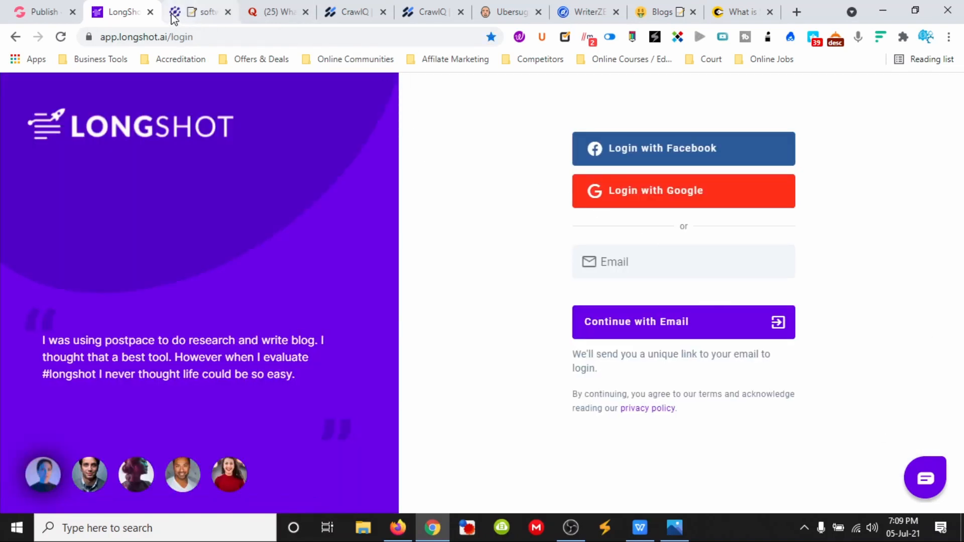
left_click(150, 12)
Step: Review the workspace limits and usage in NeuralText's account settings and log out of the account
scroll(622, 261, "up", 2)
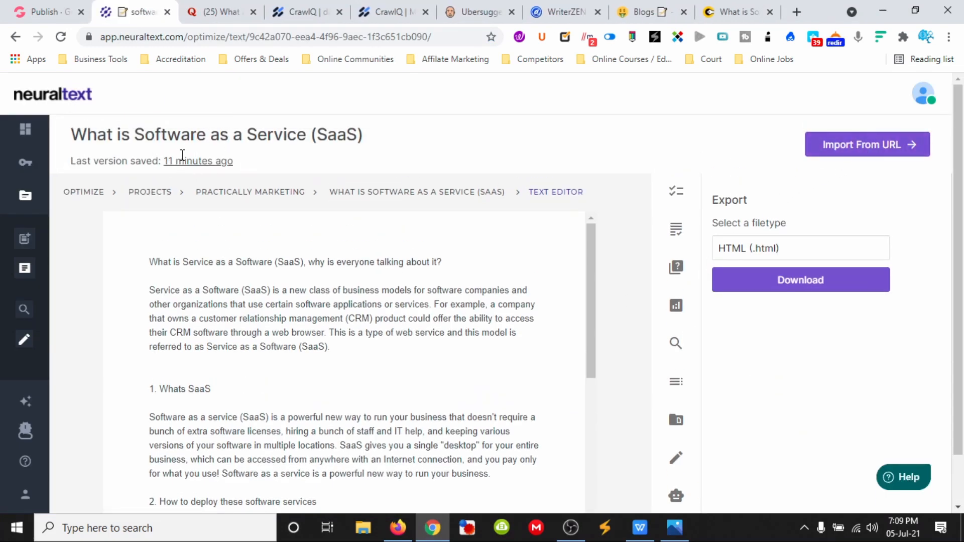
left_click(57, 131)
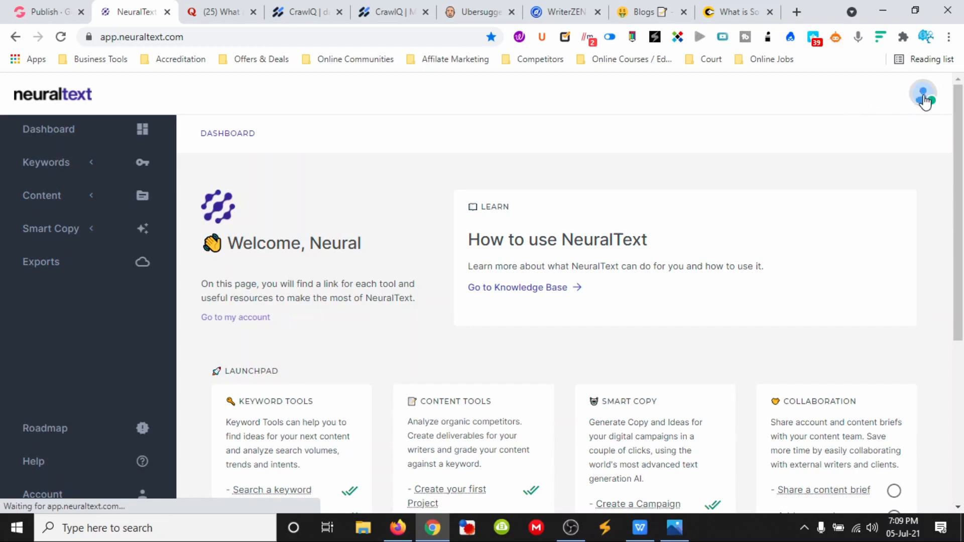
left_click(923, 98)
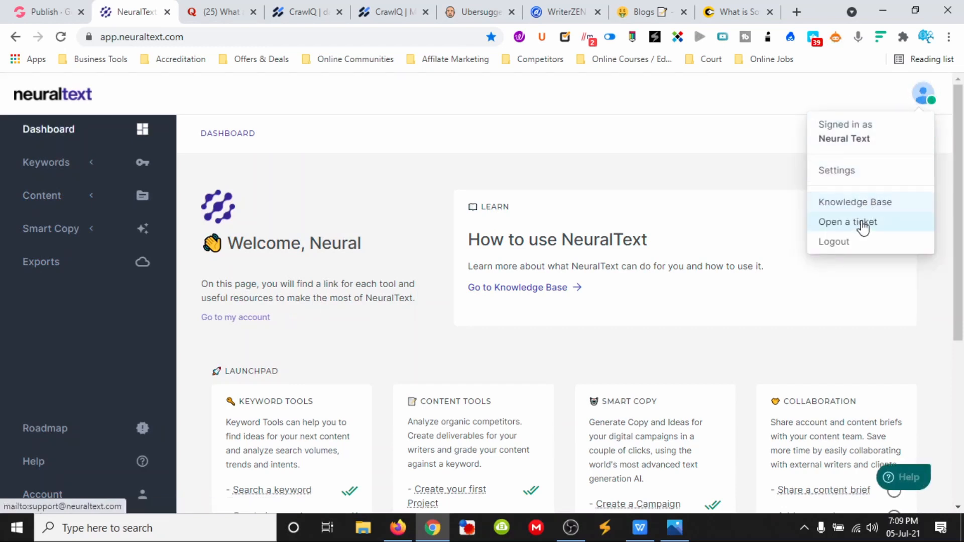
left_click(843, 171)
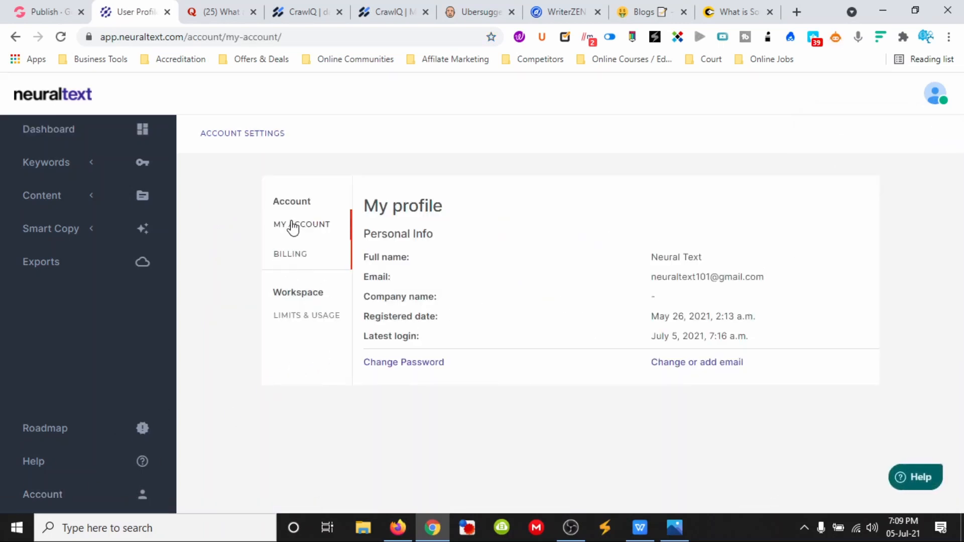
left_click(315, 319)
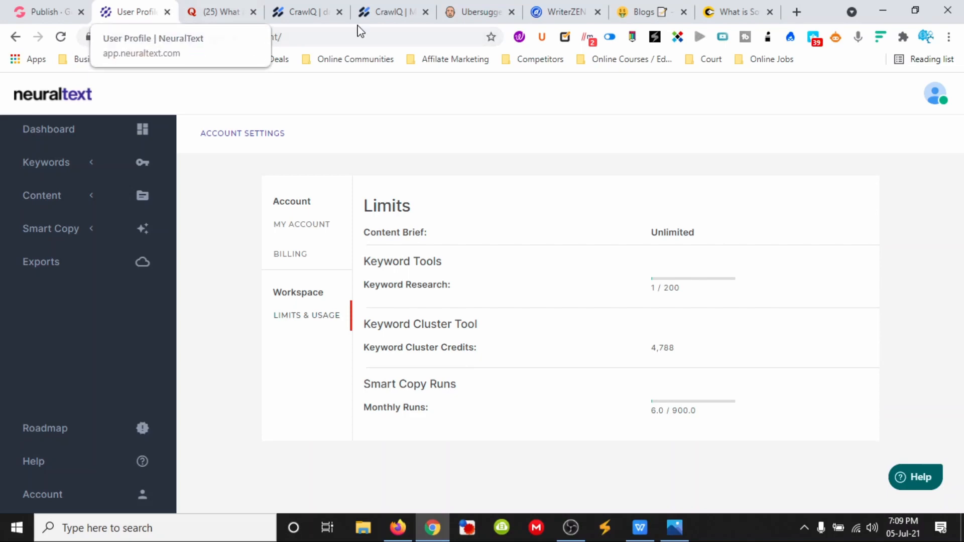
left_click(934, 103)
left_click(876, 241)
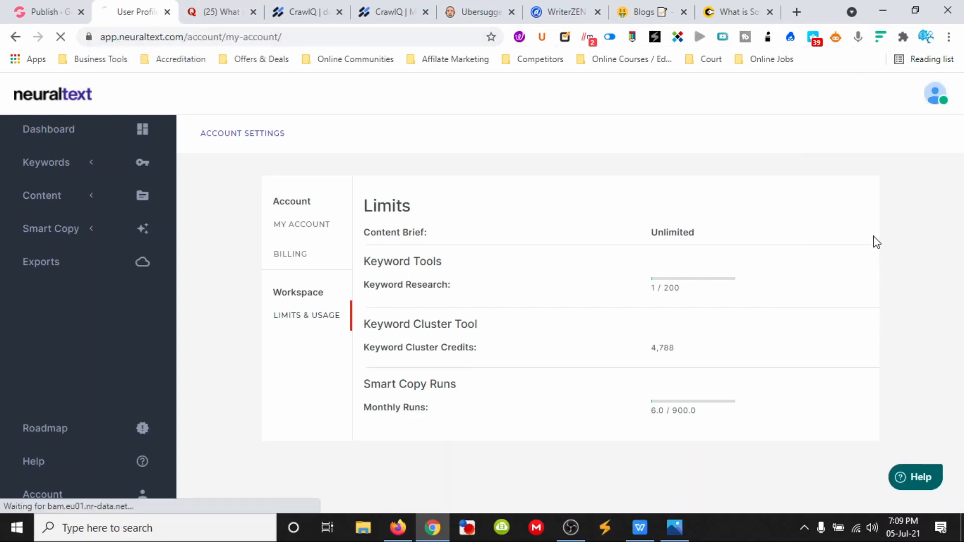
Step: Close the Quora page, and in CrawlQ look over the sales copy categories under Content Automation and open the AI Content Writer
left_click(233, 19)
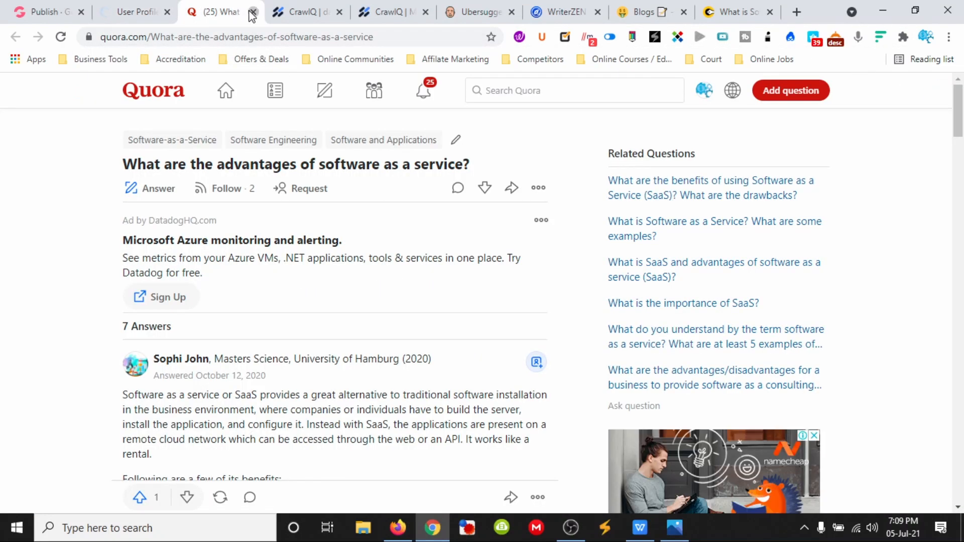
left_click(253, 12)
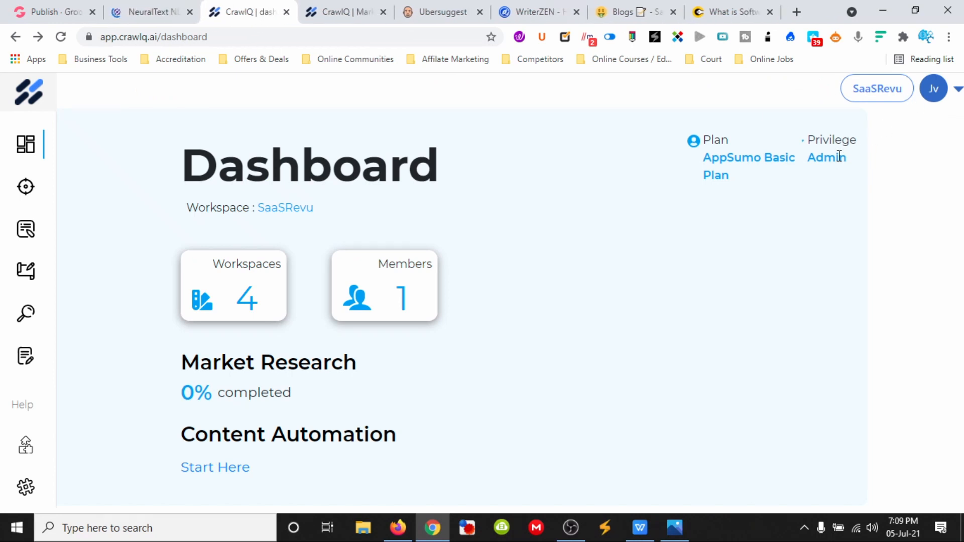
mouse_move(35, 183)
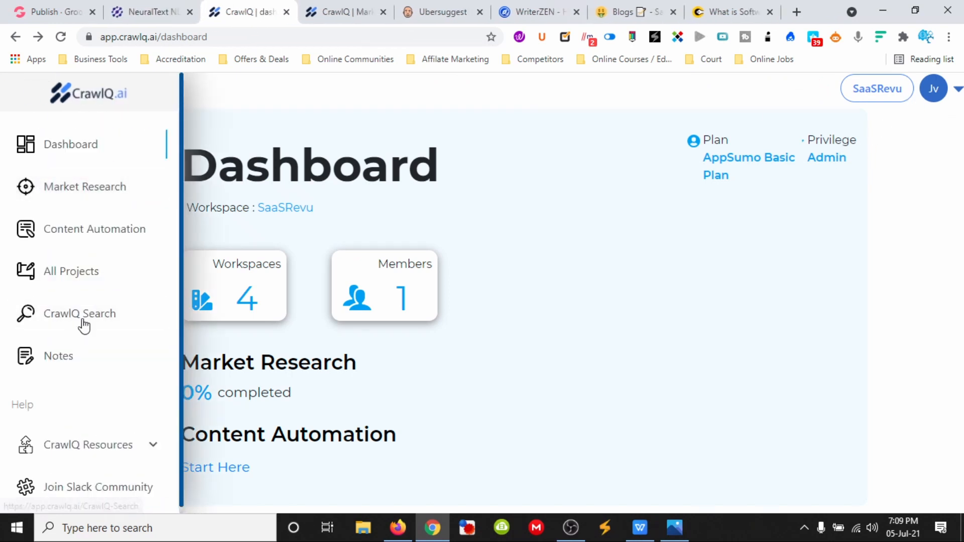
left_click(82, 231)
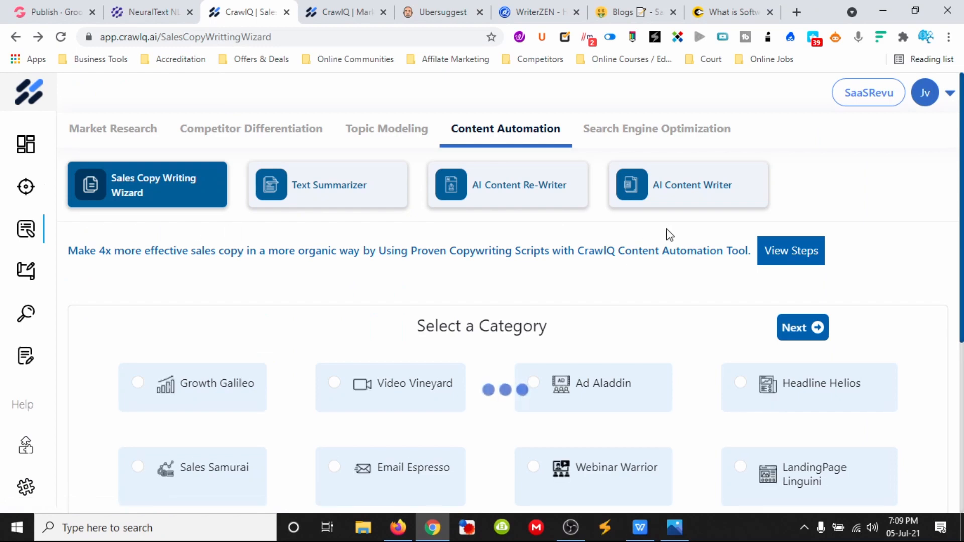
scroll(623, 276, "down", 5)
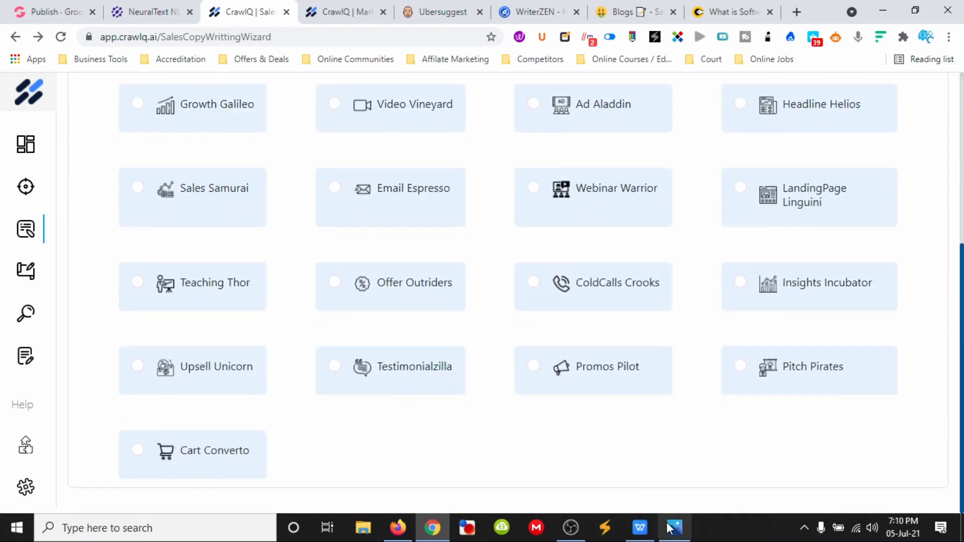
scroll(592, 482, "up", 5)
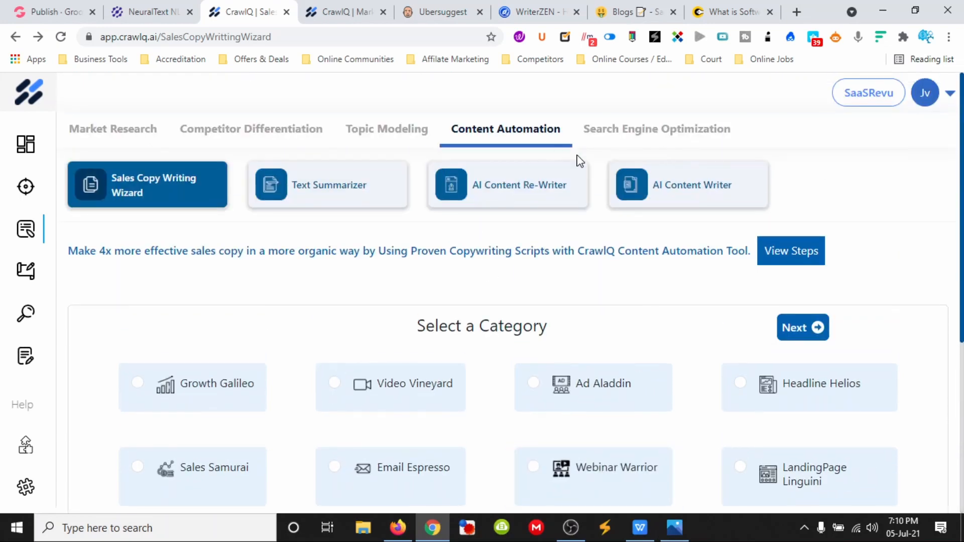
left_click(667, 185)
scroll(303, 359, "down", 1)
scroll(433, 311, "up", 1)
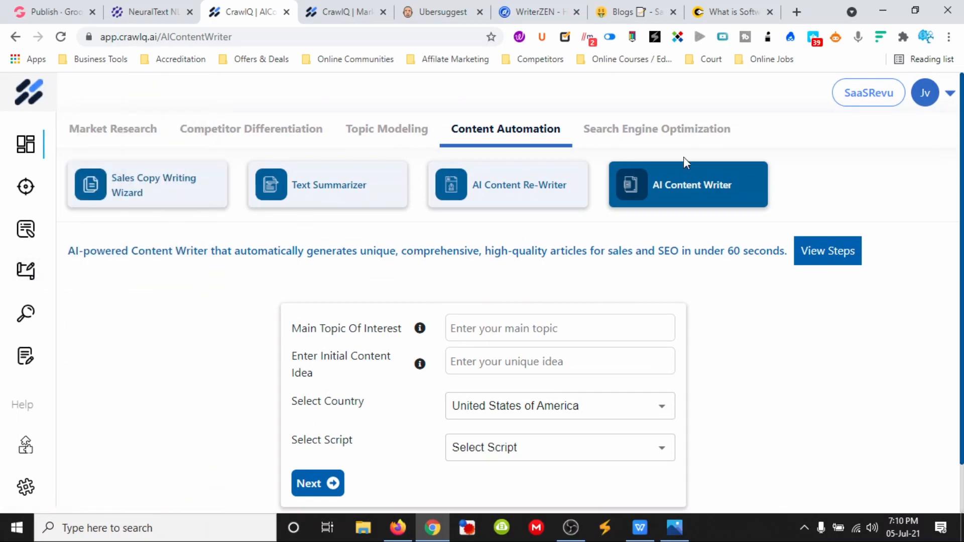
Step: Close the browser tabs for CrawlQ Market Research, Ubersuggest, WriterZEN and the nichesss blog content plan
left_click(334, 12)
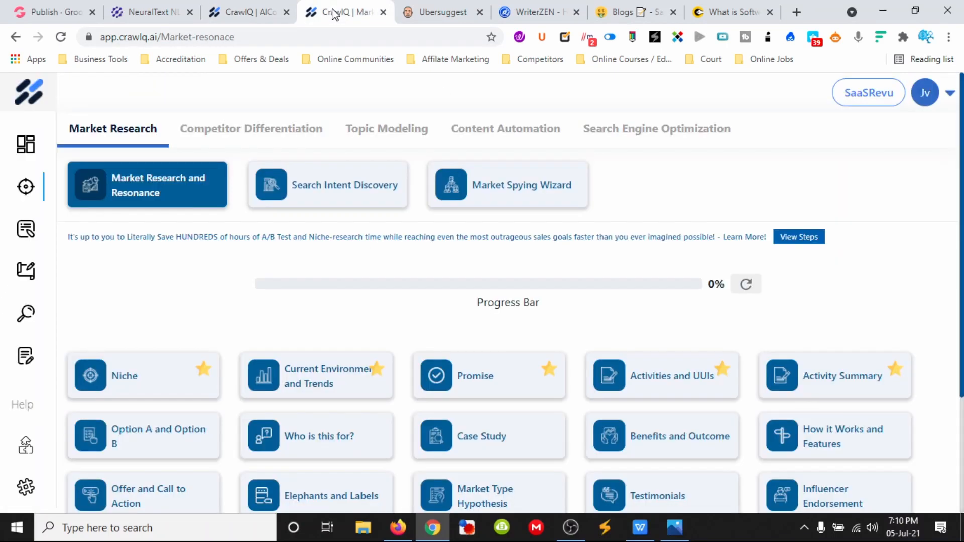
scroll(300, 237, "down", 3)
scroll(345, 299, "up", 3)
left_click(384, 13)
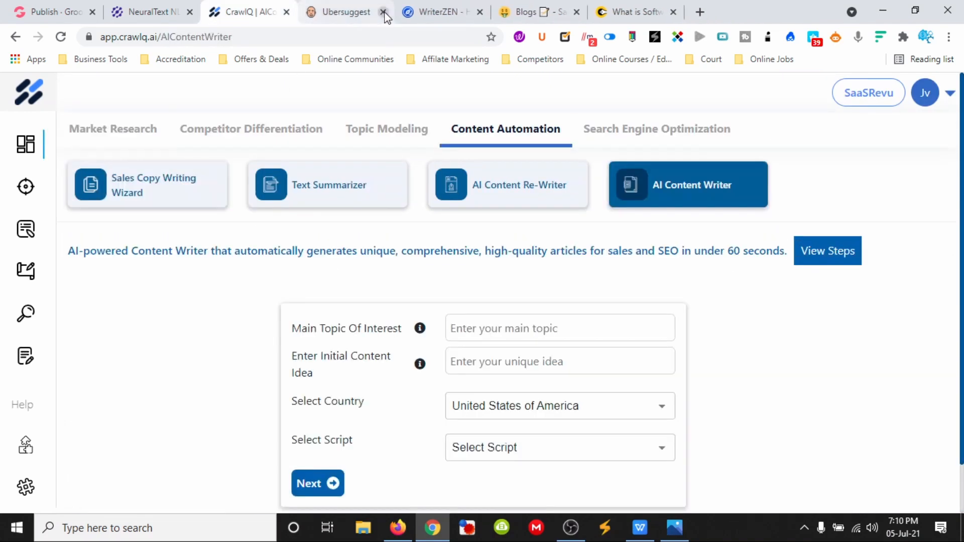
left_click(384, 13)
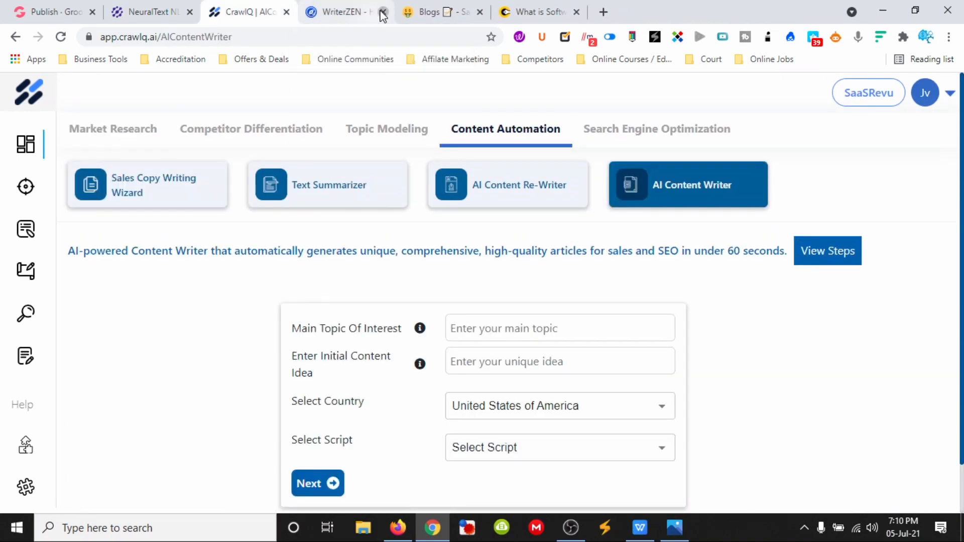
left_click(383, 12)
left_click(356, 16)
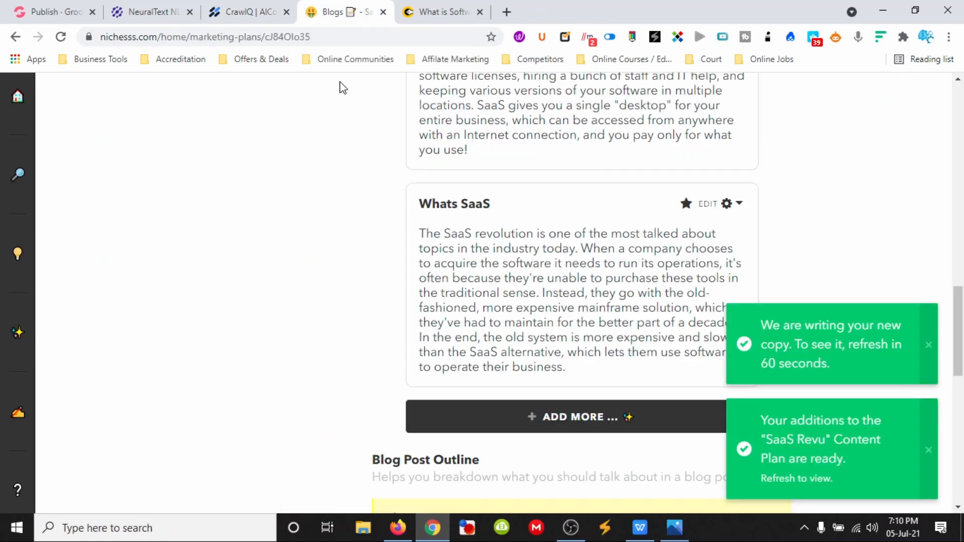
Step: Review the Compose 5k outline in ClosersCopy and expand its first heading about Software as a Service being a cloud computing offering
left_click(615, 12)
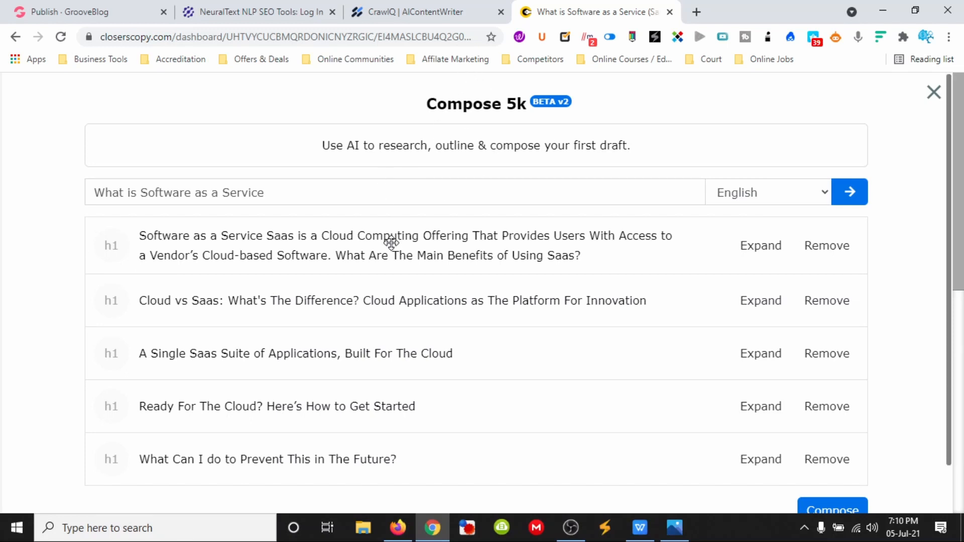
scroll(479, 264, "down", 1)
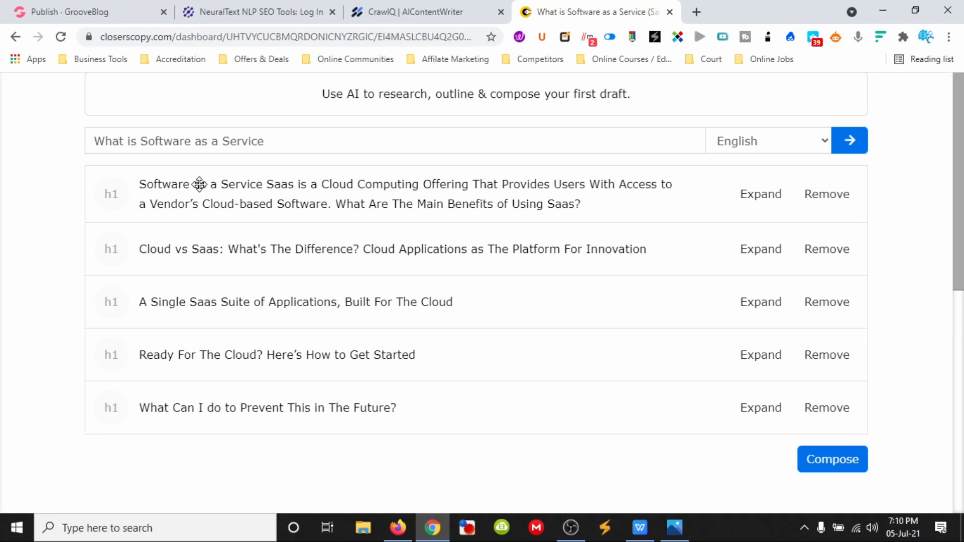
left_click(760, 201)
Step: Close the NeuralText tab and return to CrawlQ's AI Content Writer after viewing the GrooveBlog Publish page
left_click(271, 13)
left_click(332, 11)
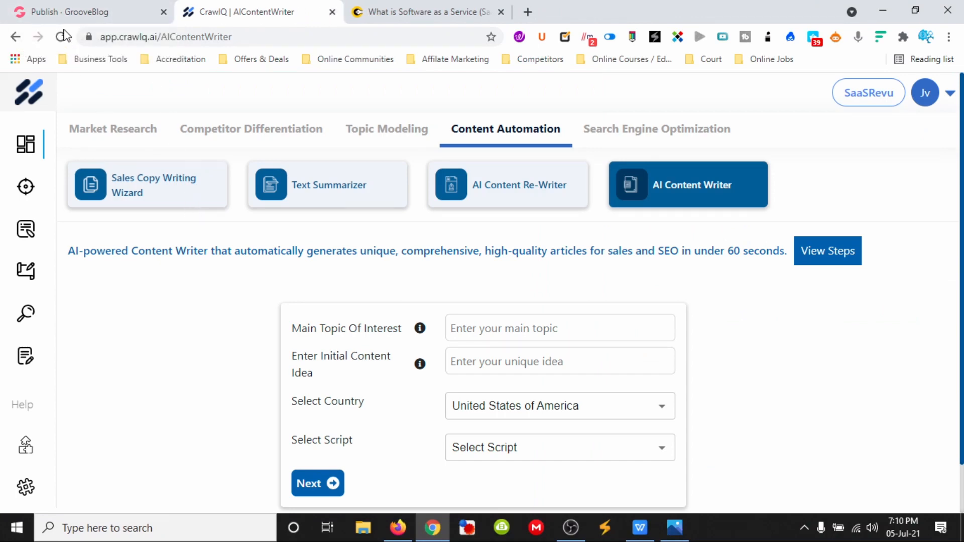
left_click(71, 10)
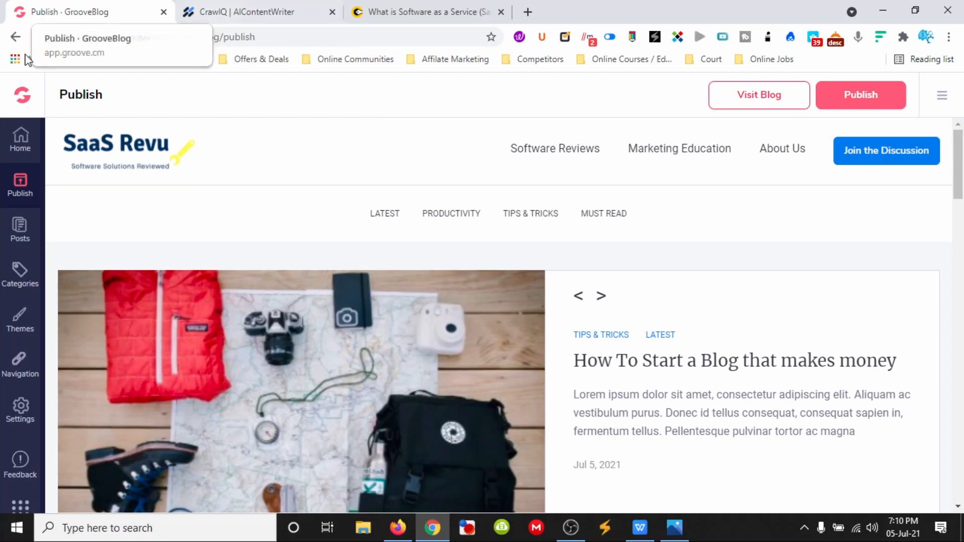
left_click(218, 13)
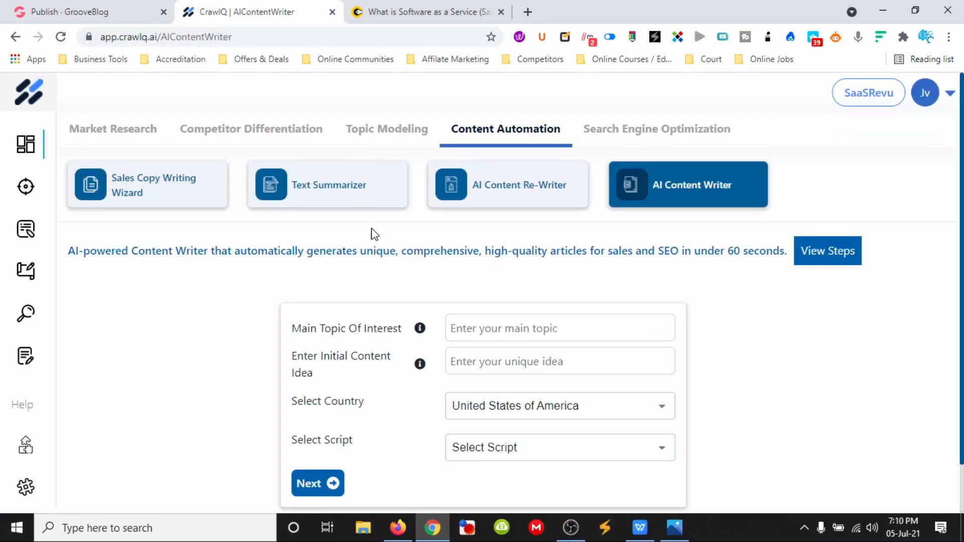
scroll(216, 374, "down", 1)
scroll(214, 376, "up", 1)
scroll(251, 281, "down", 1)
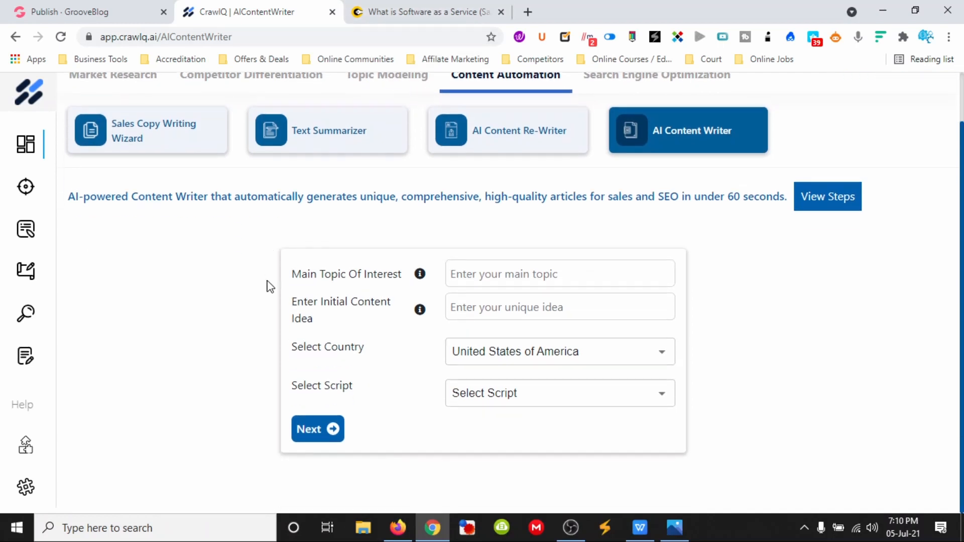
scroll(267, 284, "up", 1)
Step: Switch to ClosersCopy, review the Compose 5k outline and expand the heading "Cloud vs Saas: What's The Difference?"
left_click(394, 13)
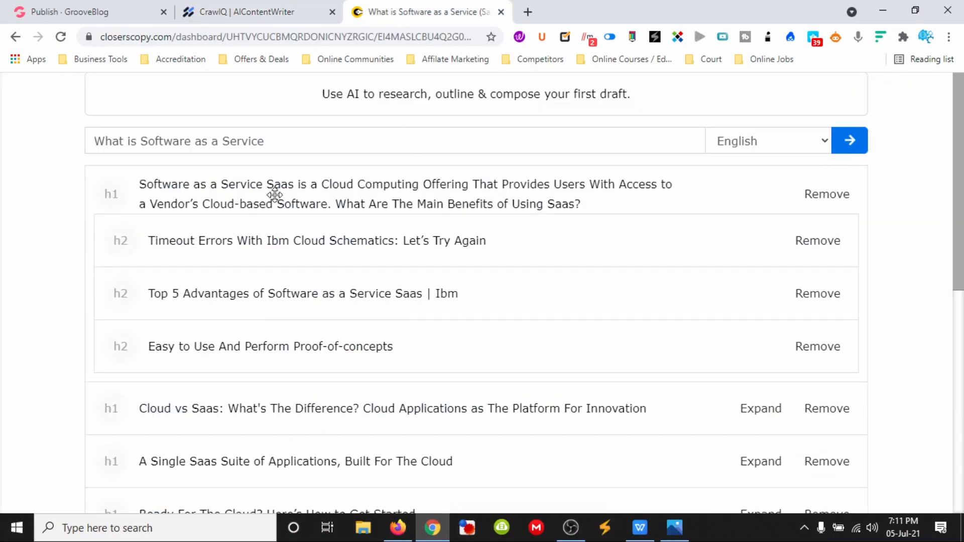
scroll(697, 262, "down", 3)
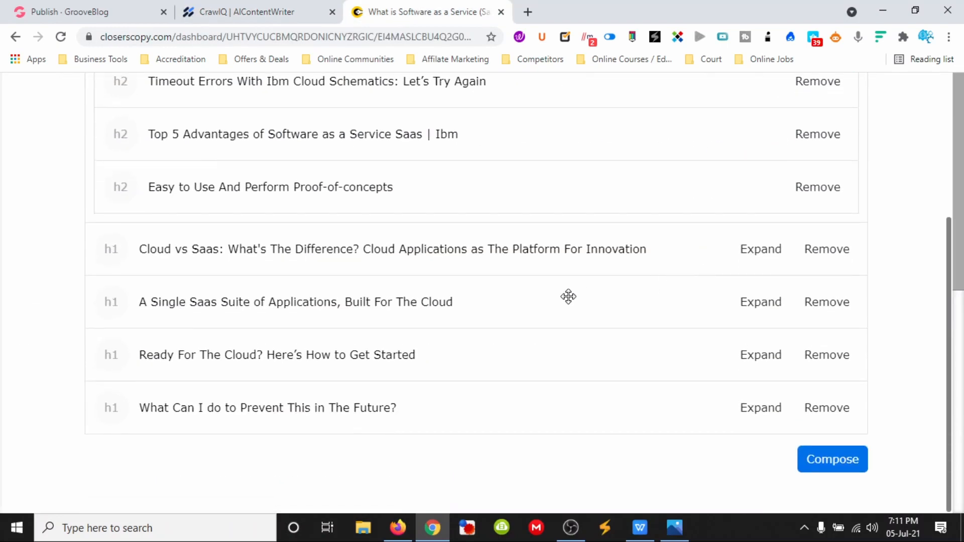
scroll(656, 263, "up", 4)
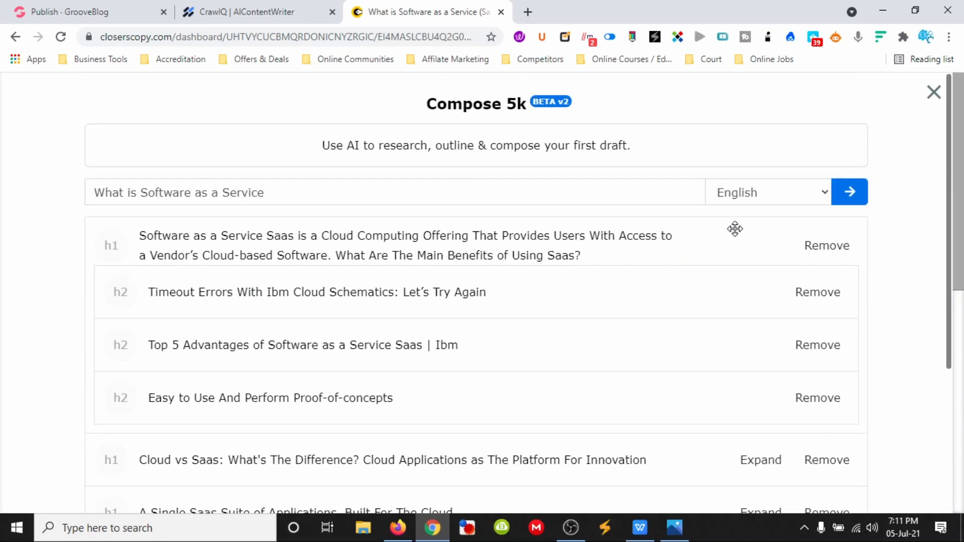
scroll(748, 249, "down", 4)
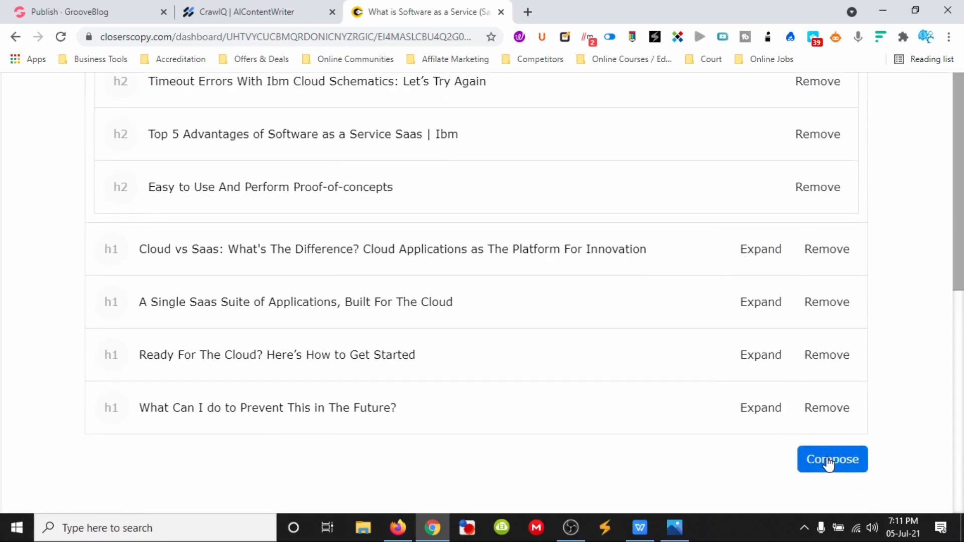
scroll(281, 216, "up", 4)
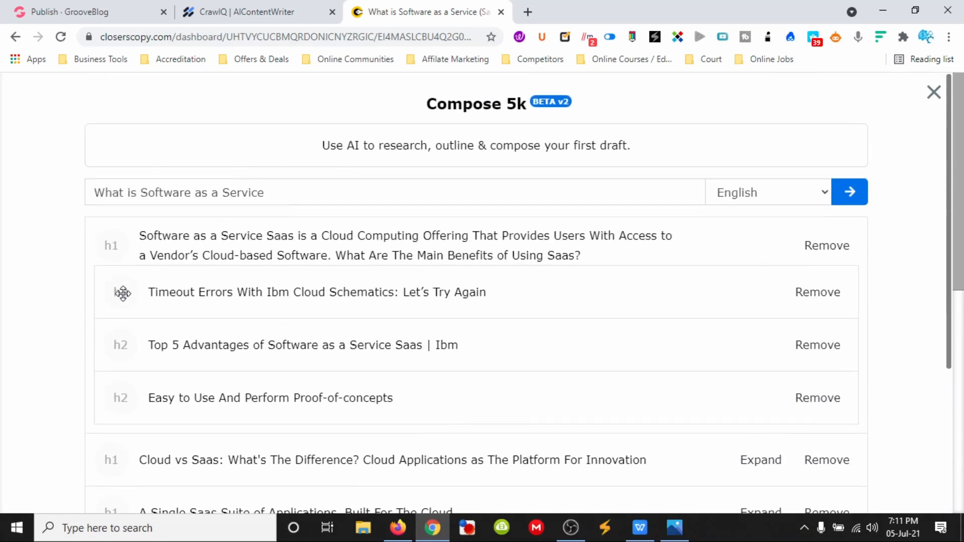
scroll(324, 345, "down", 3)
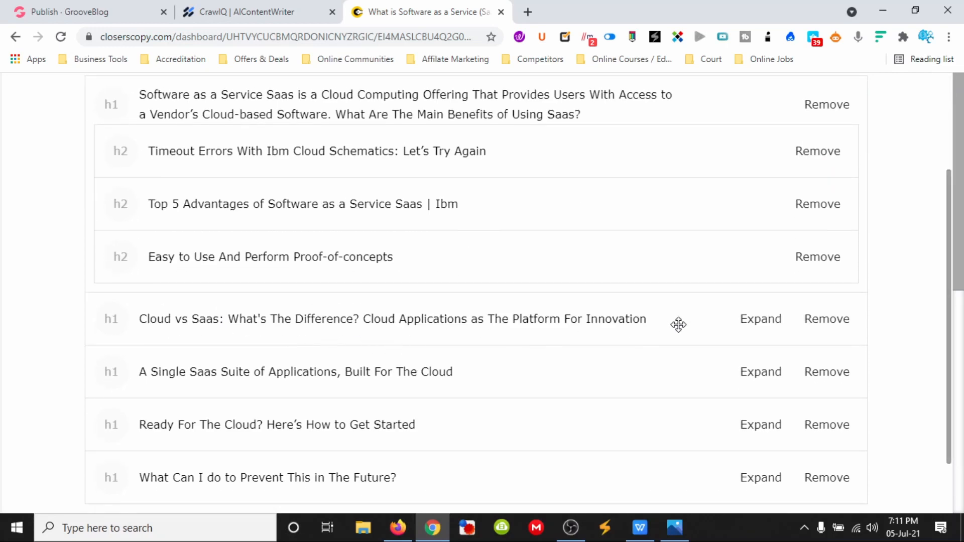
left_click(759, 325)
Step: Check the outline with its expanded Cloud vs Saas subheadings and start composing the first draft
scroll(263, 319, "down", 2)
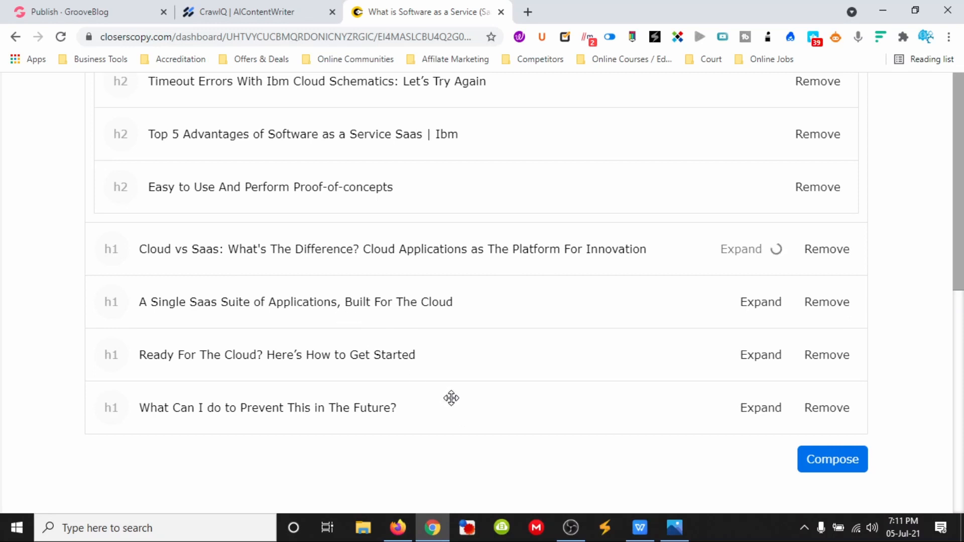
scroll(452, 398, "up", 4)
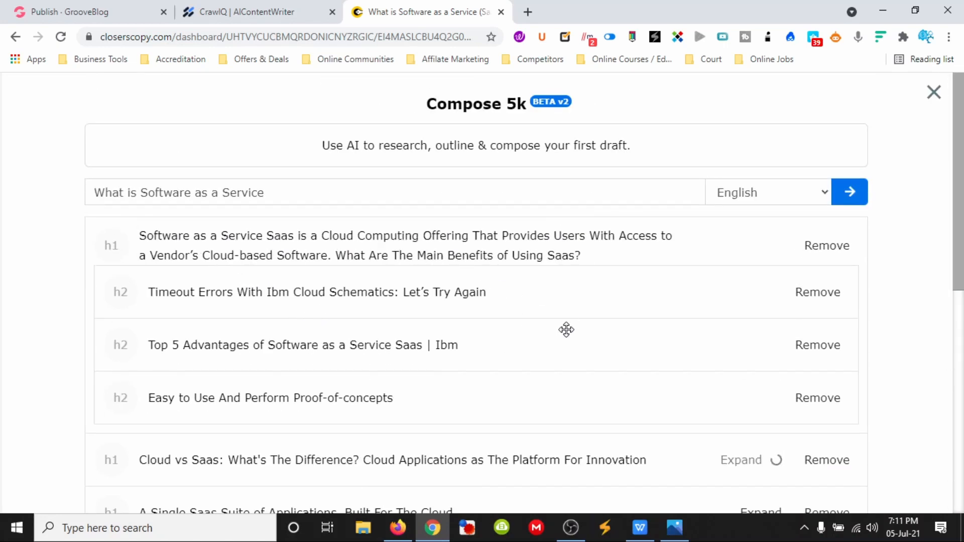
scroll(566, 330, "down", 4)
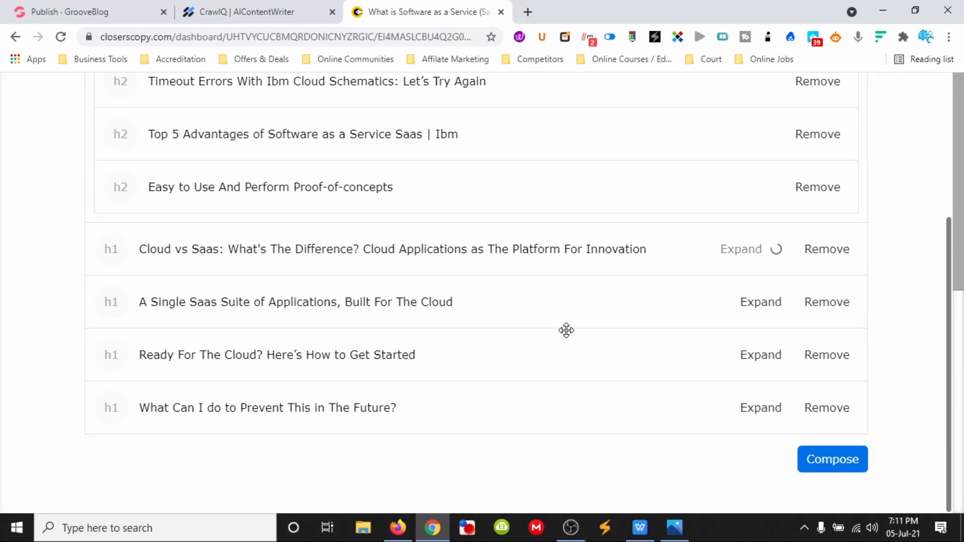
scroll(820, 438, "down", 4)
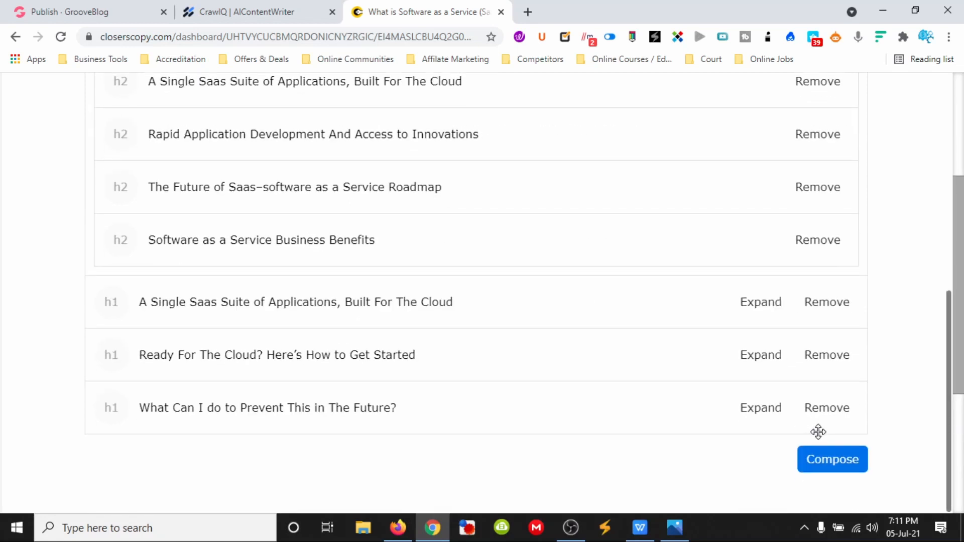
left_click(830, 465)
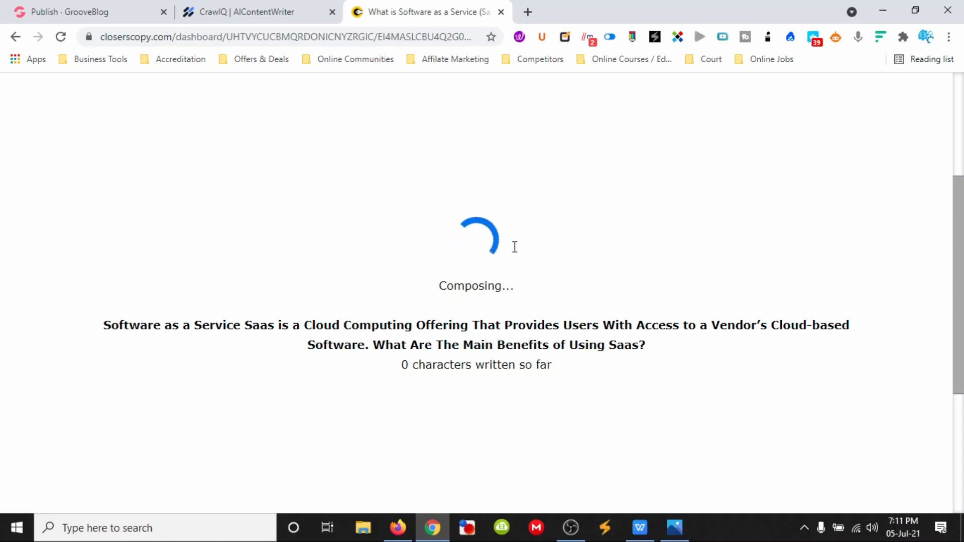
Step: Switch to CrawlQ, open the Sales Copy Writing Wizard and look through its copy categories
left_click(258, 18)
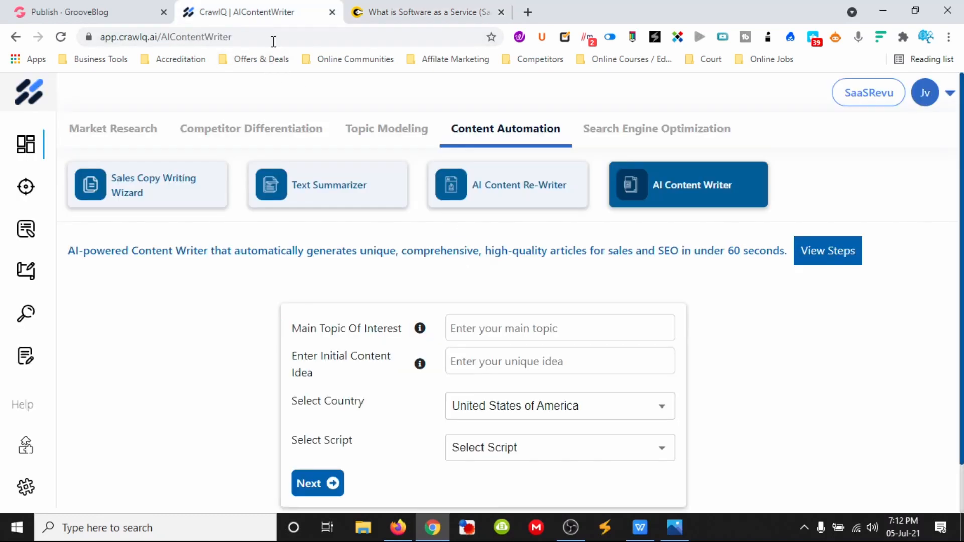
left_click(163, 191)
scroll(334, 371, "down", 1)
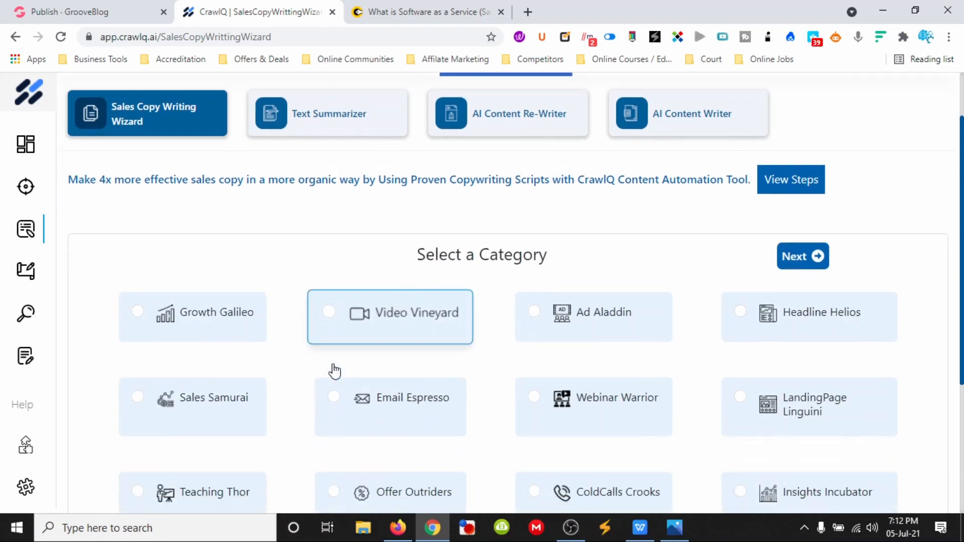
scroll(333, 371, "down", 1)
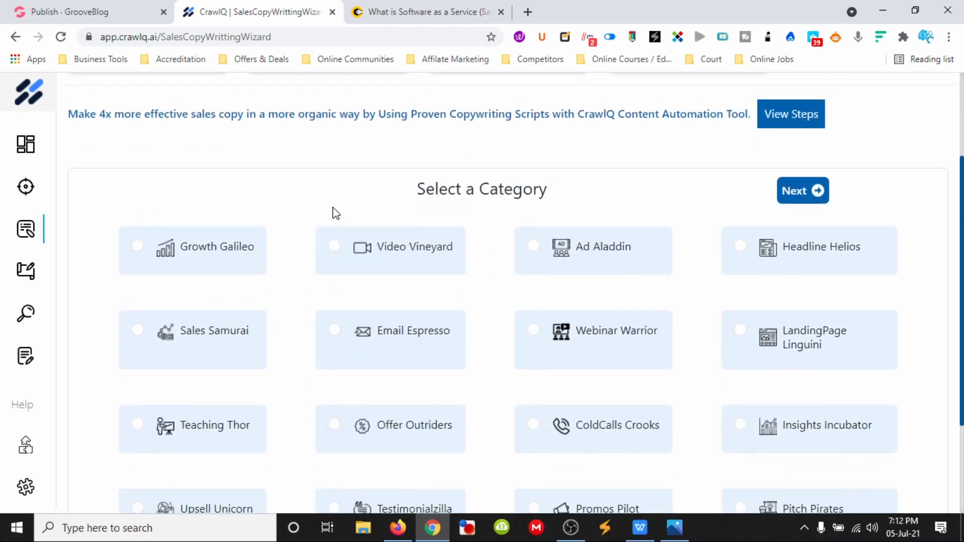
scroll(334, 213, "up", 2)
scroll(577, 301, "down", 2)
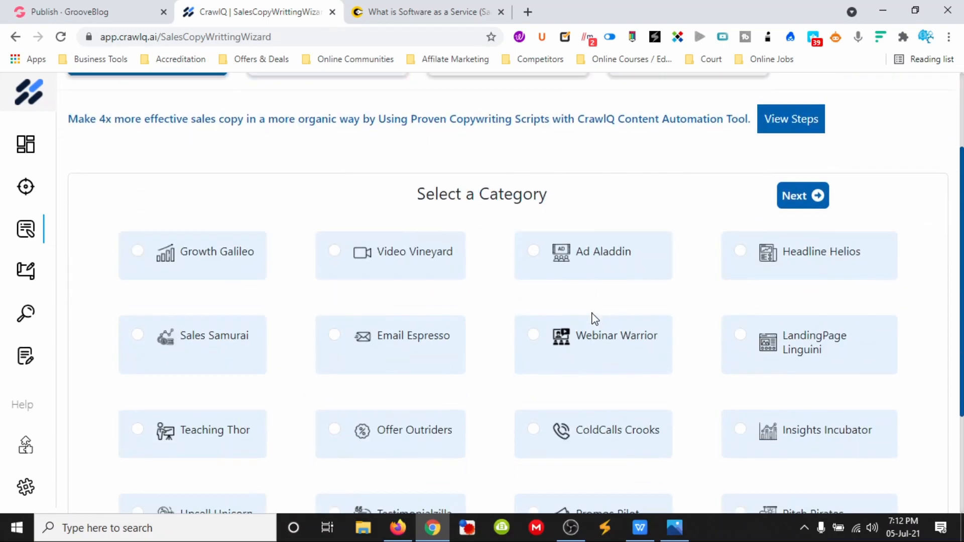
scroll(768, 266, "down", 2)
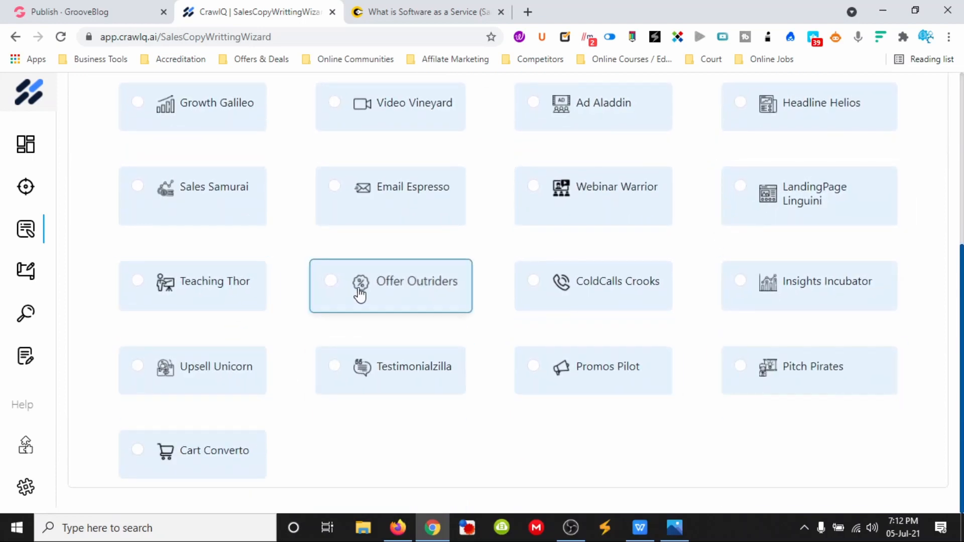
scroll(301, 225, "up", 3)
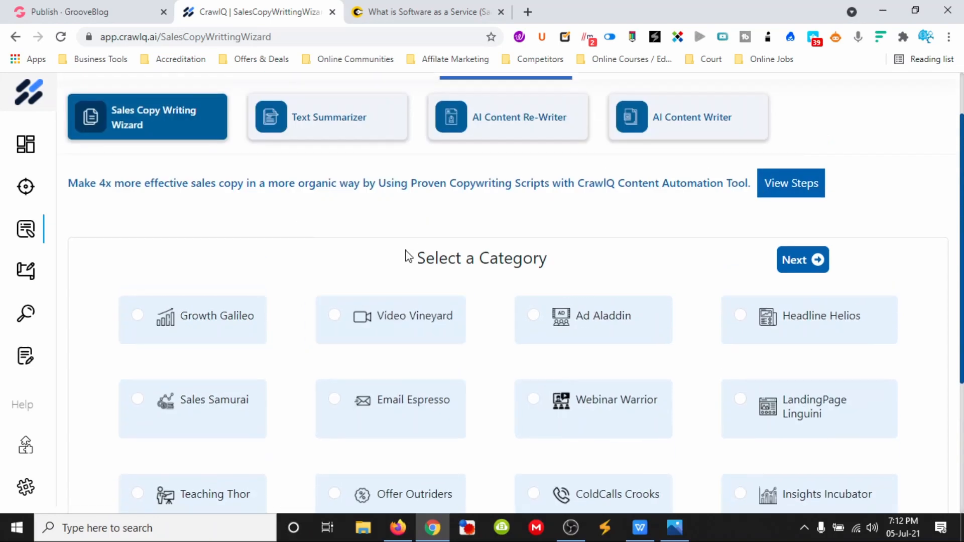
scroll(483, 153, "up", 1)
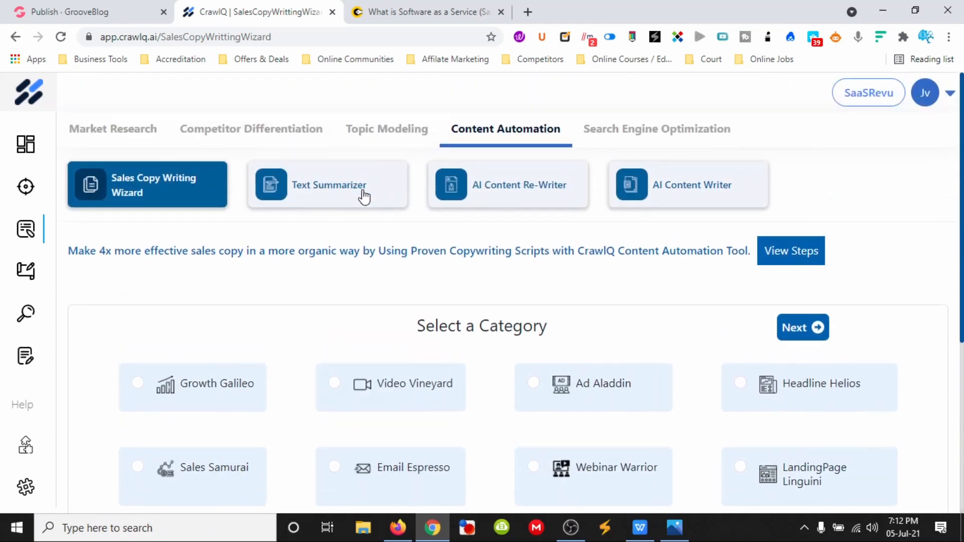
Step: View CrawlQ's Search Engine Optimization overview, and check the draft's composing progress in ClosersCopy before returning to CrawlQ
left_click(652, 139)
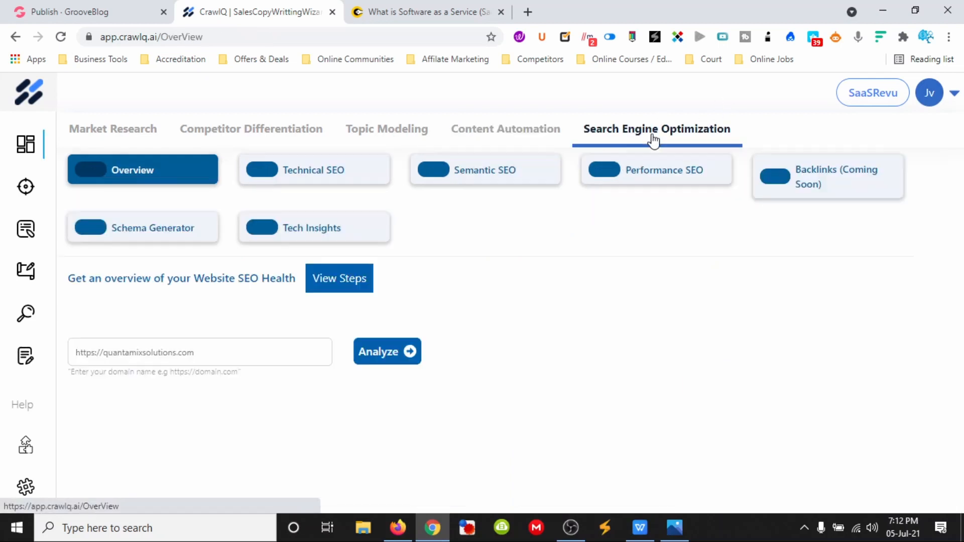
left_click(214, 370)
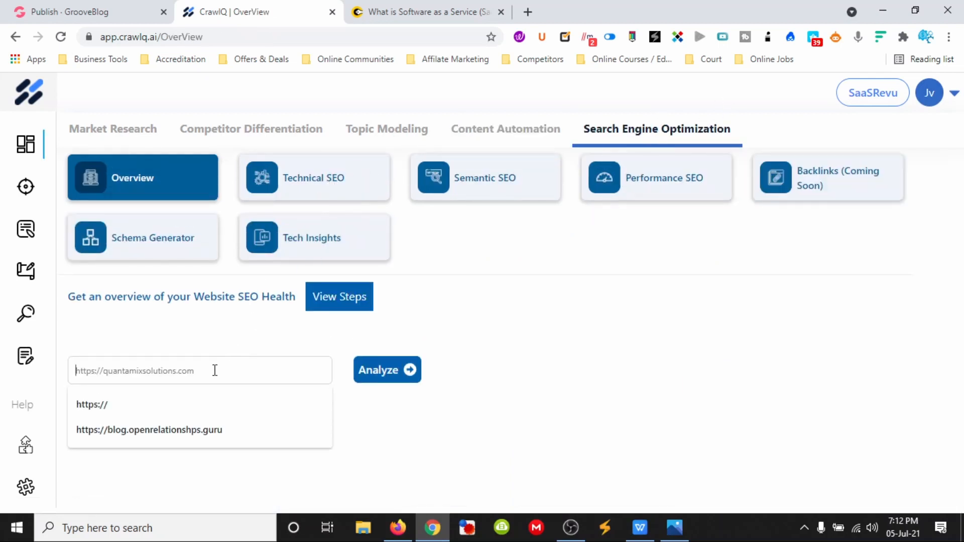
left_click(451, 330)
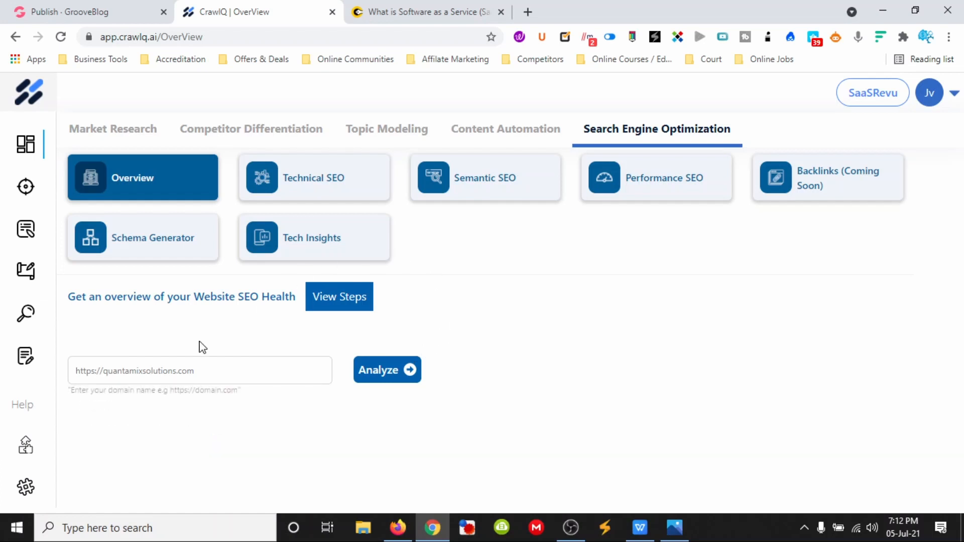
left_click(455, 13)
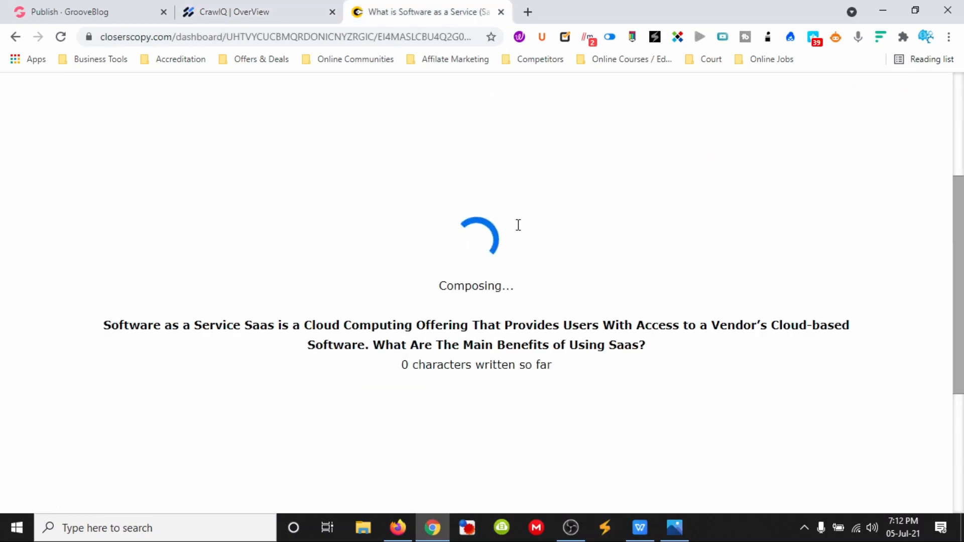
left_click(253, 18)
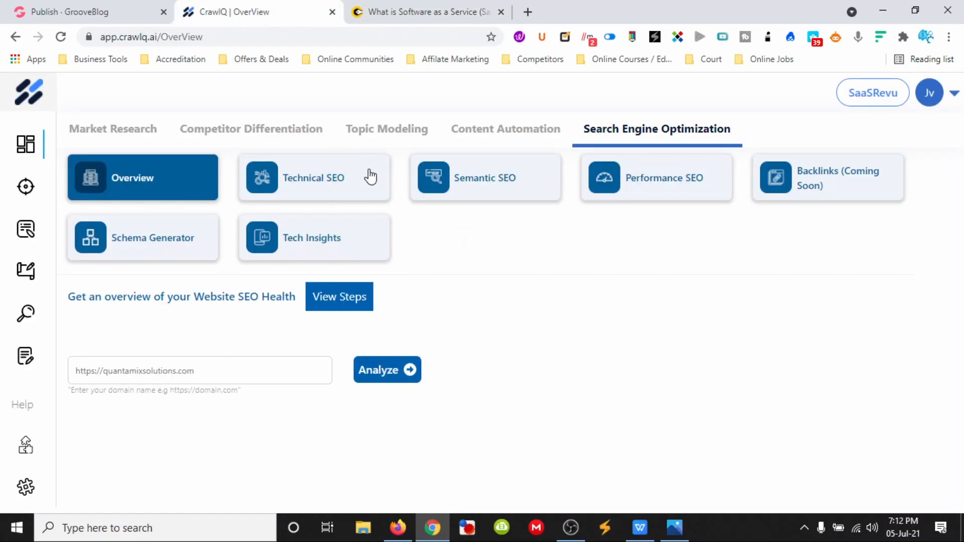
Step: Open Topic Modeling and look over the Topic Clusters description and its preset domain
left_click(380, 137)
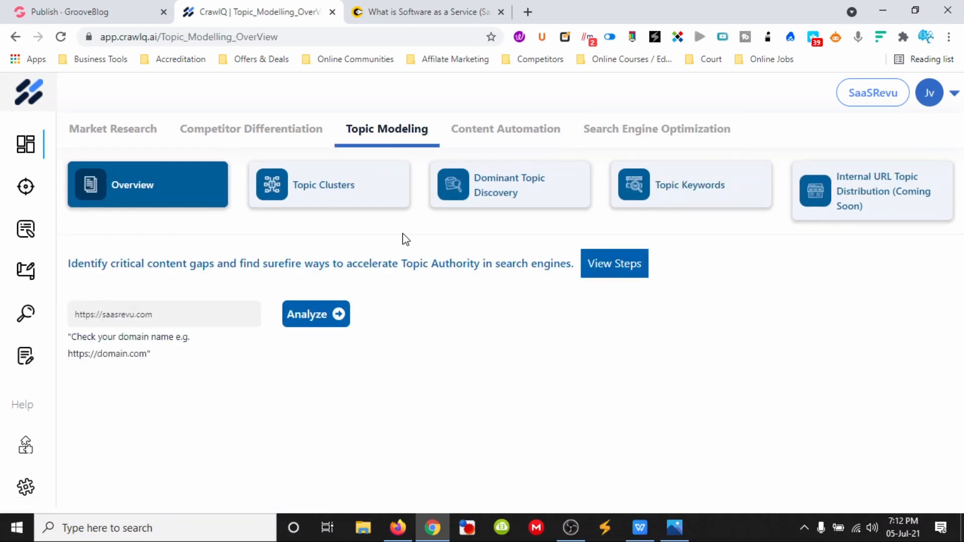
left_click(333, 190)
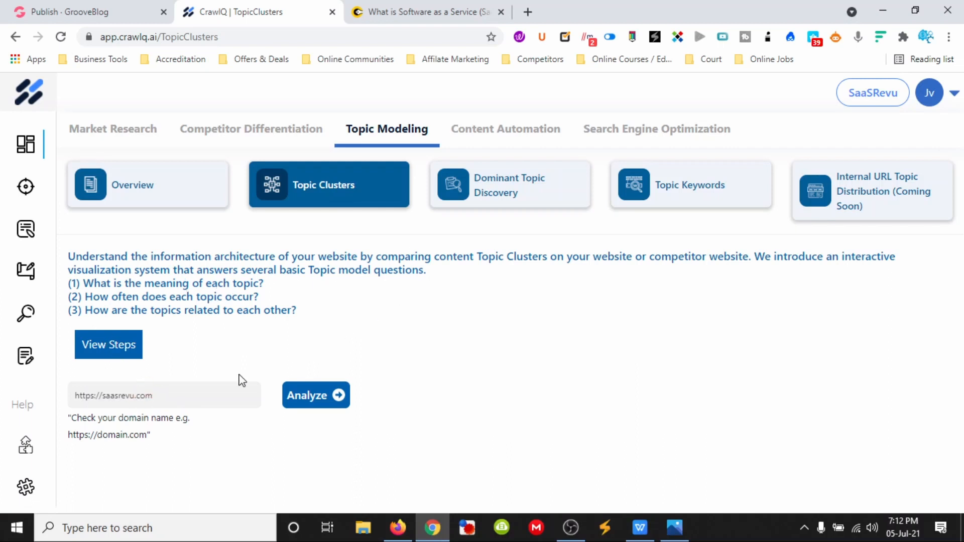
left_click_drag(175, 395, 105, 395)
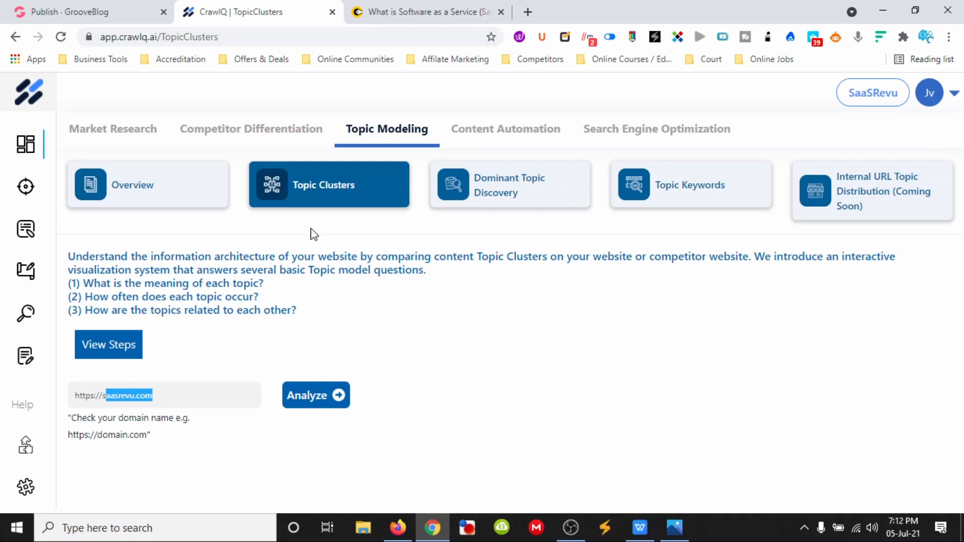
left_click(182, 189)
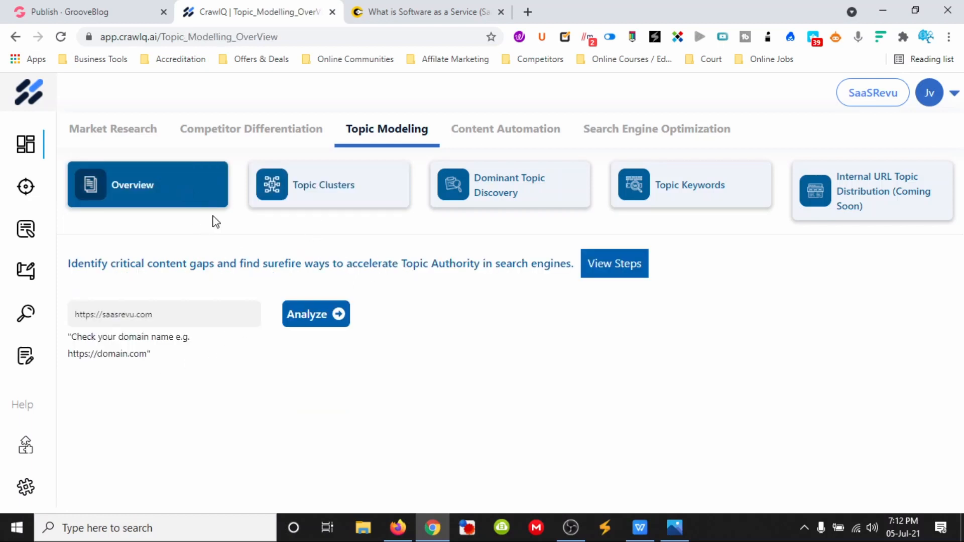
left_click(603, 270)
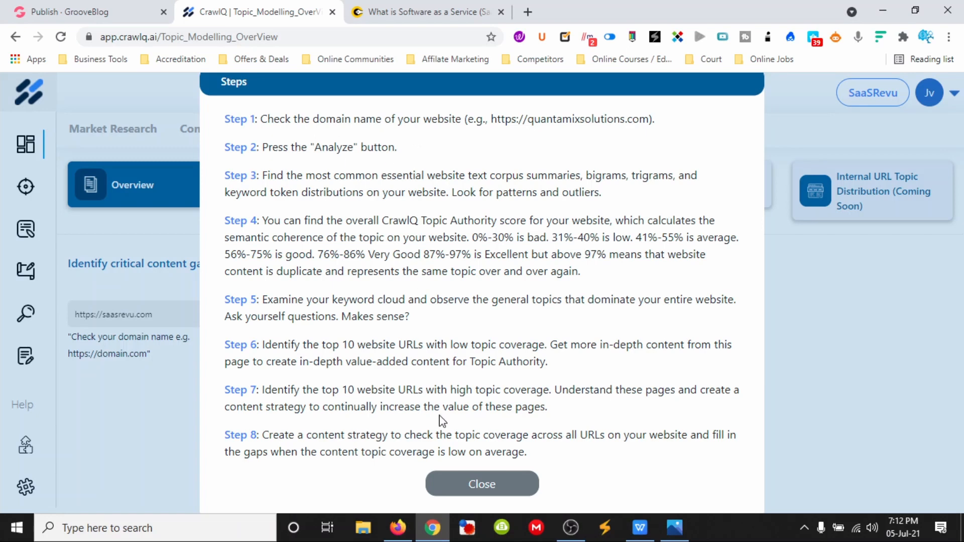
left_click(474, 484)
left_click_drag(168, 307, 68, 313)
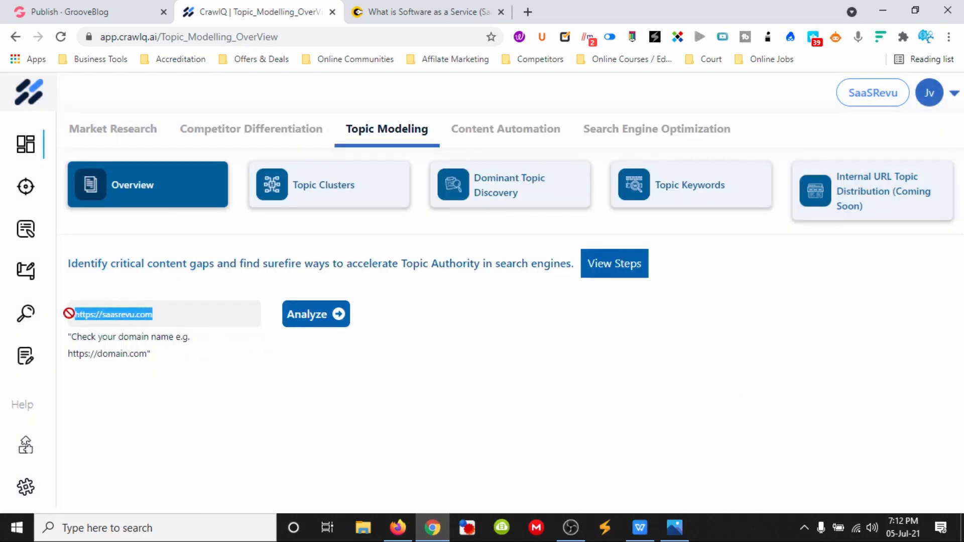
left_click(308, 322)
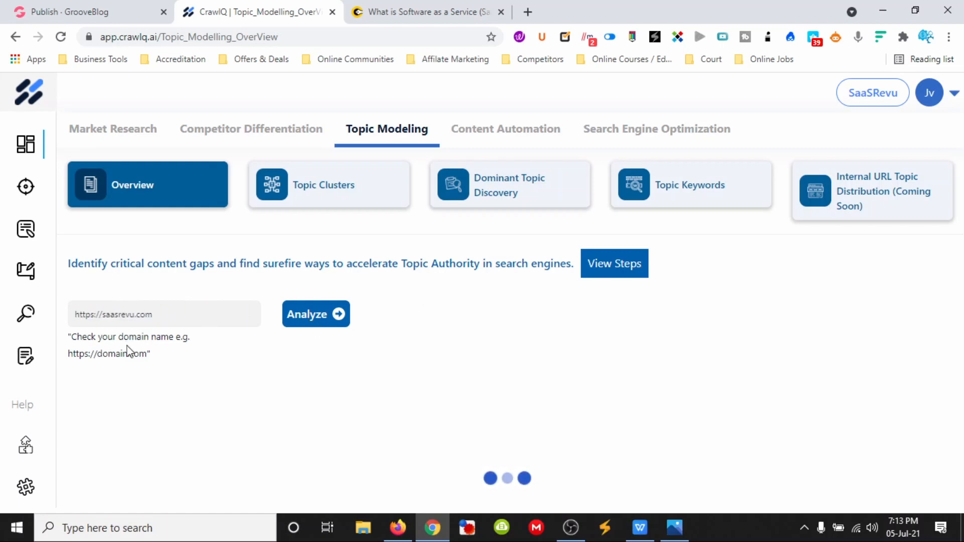
Step: Go to the CrawlQ dashboard and open the Market Research section from there
mouse_move(25, 229)
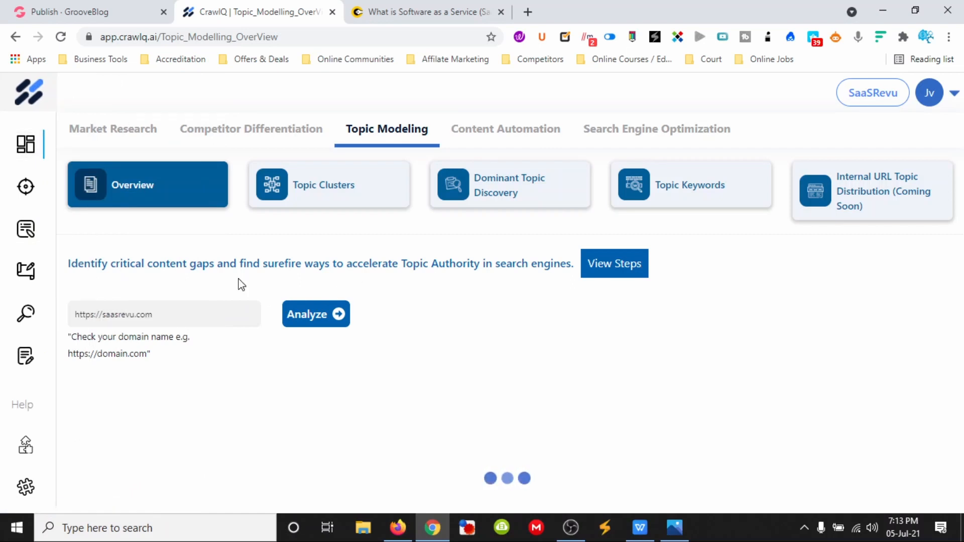
mouse_move(52, 165)
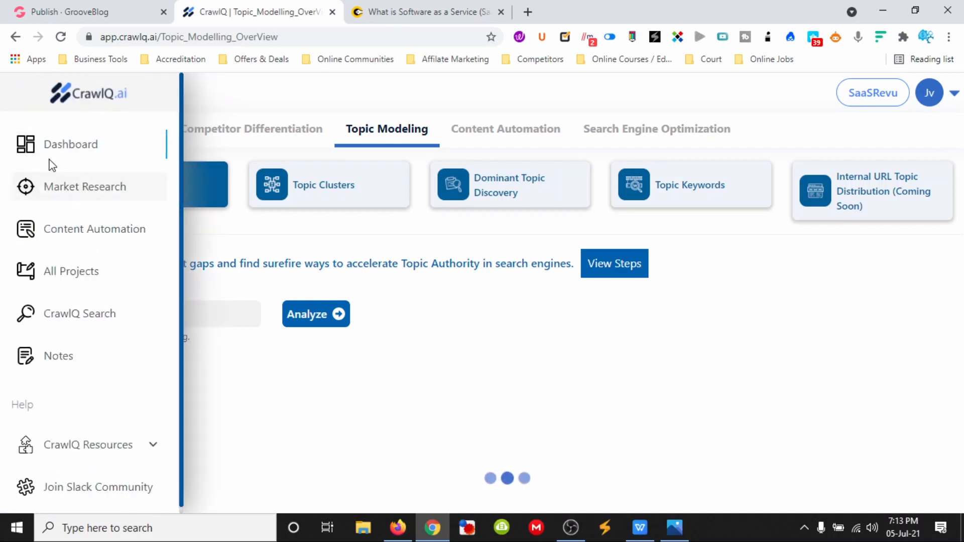
left_click(72, 144)
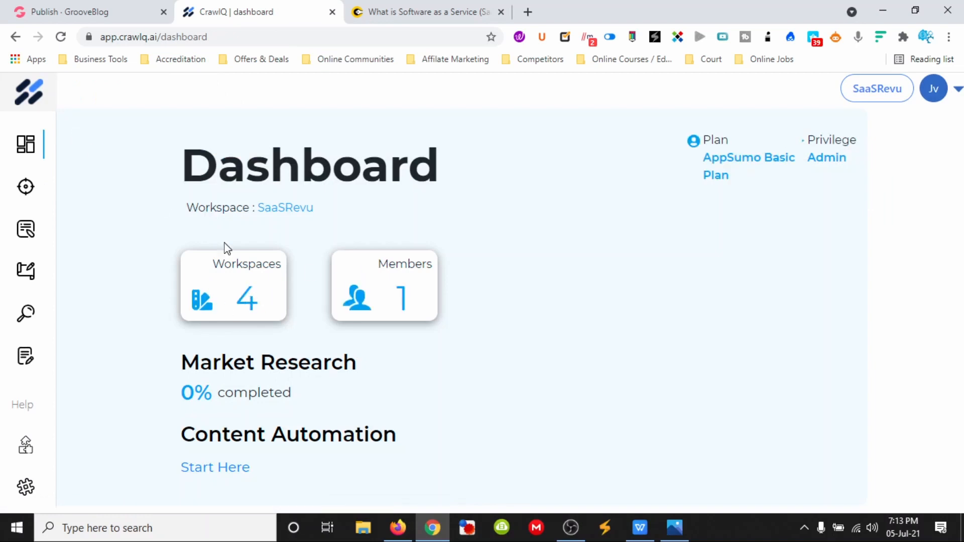
mouse_move(43, 95)
left_click(241, 364)
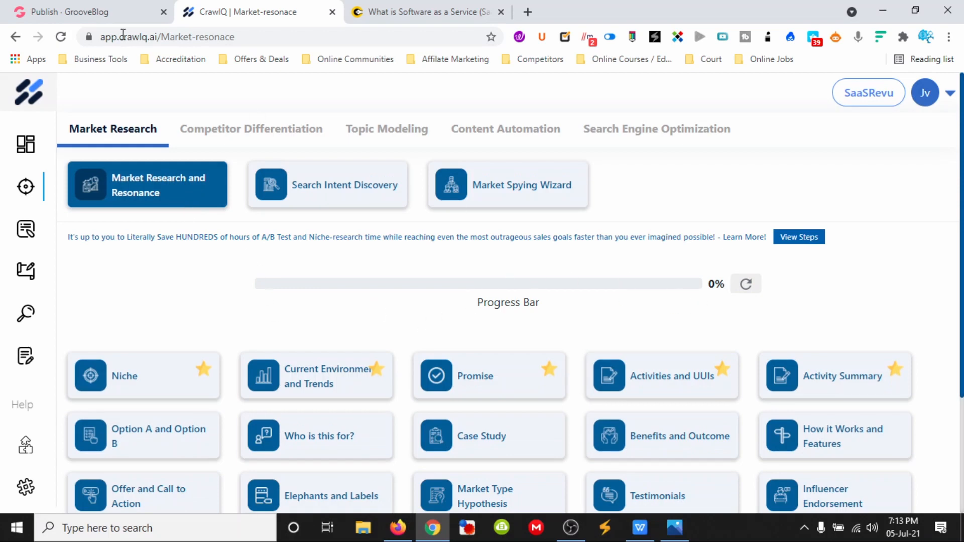
Step: Generate a CrawlQ competitor analysis for the topic SaaS marketing, checking the draft's composing progress in ClosersCopy before and after
left_click(421, 12)
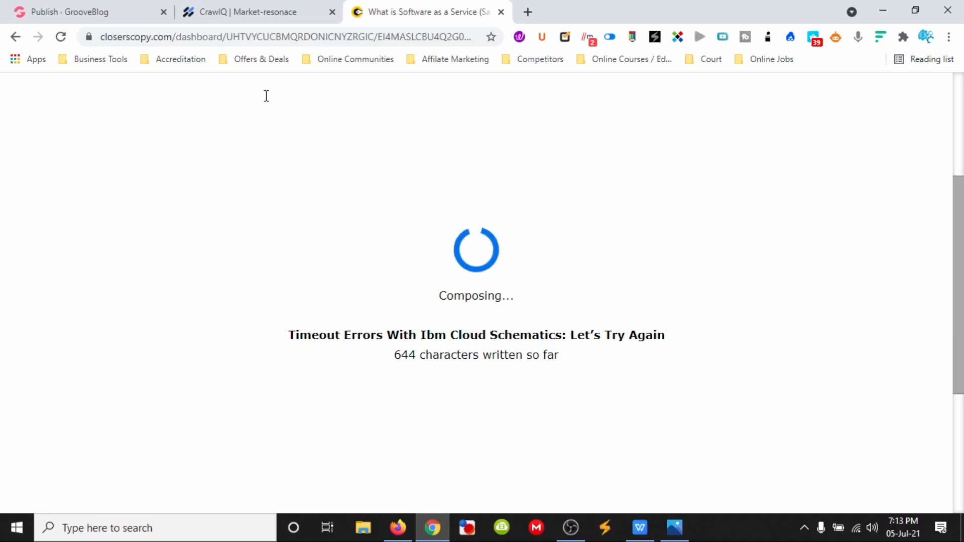
left_click(271, 11)
left_click(297, 131)
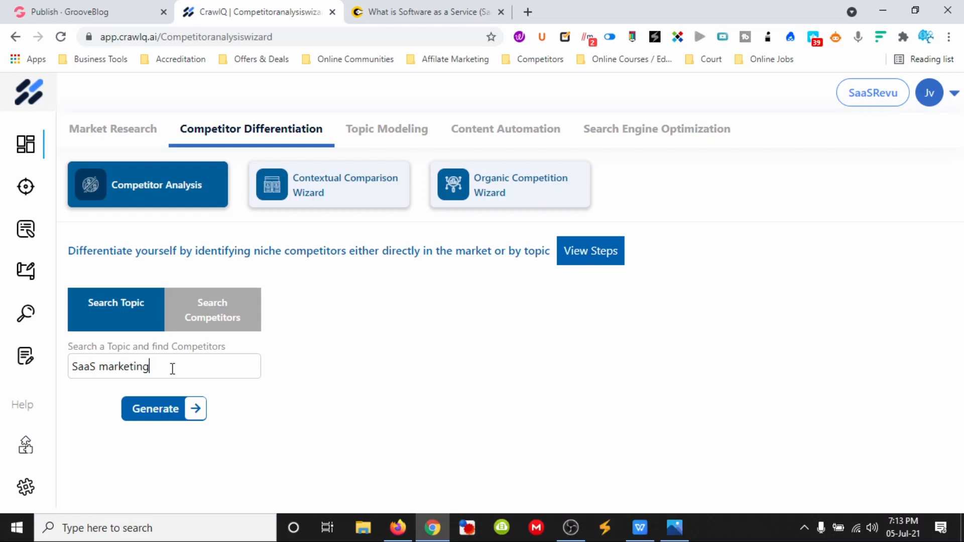
left_click(161, 408)
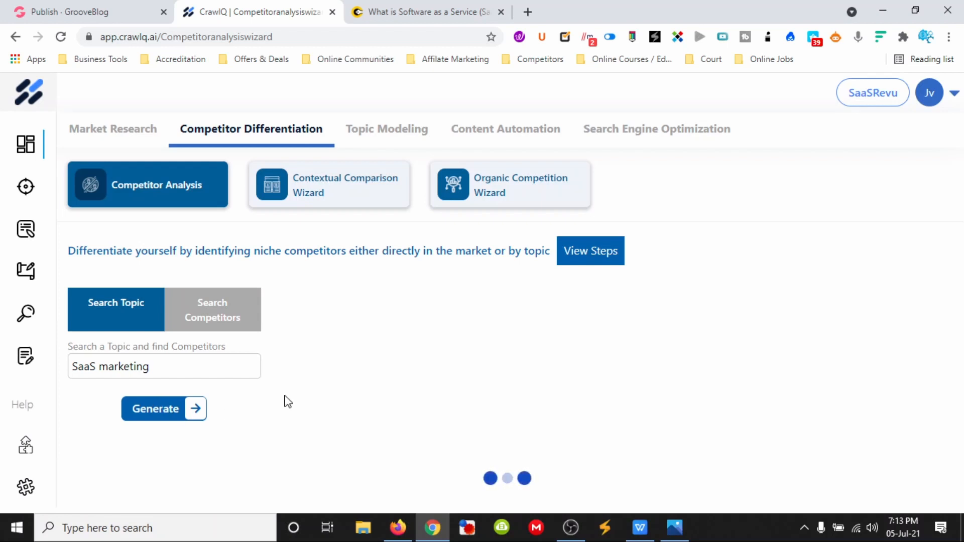
left_click(427, 14)
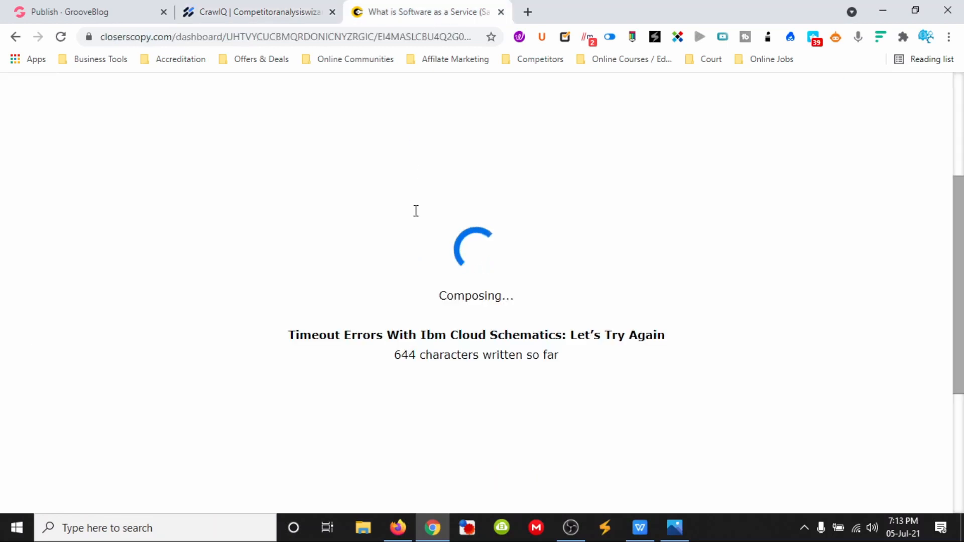
left_click(270, 14)
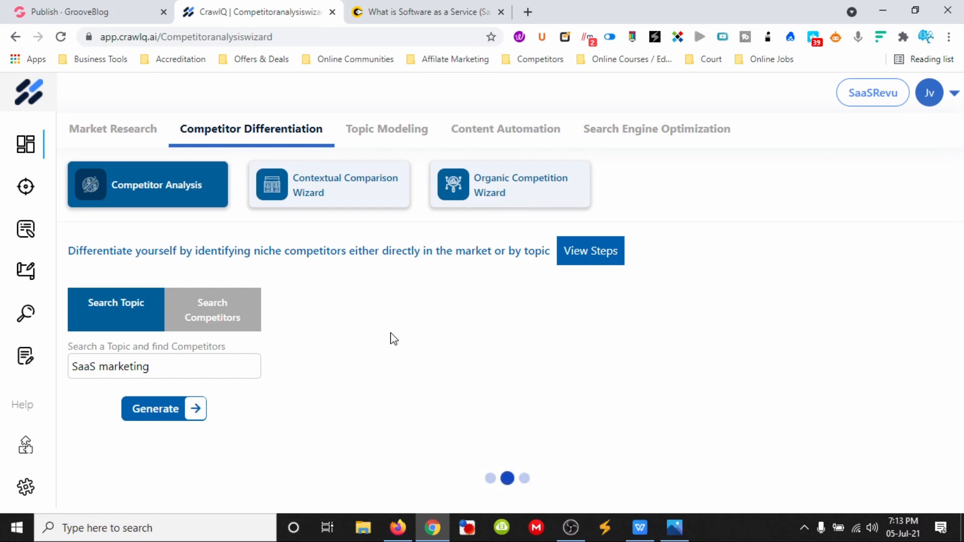
Step: Open CrawlQ's Notes page plus the Workflow and FAQs pages from CrawlQ Resources, each in its own new tab
mouse_move(23, 446)
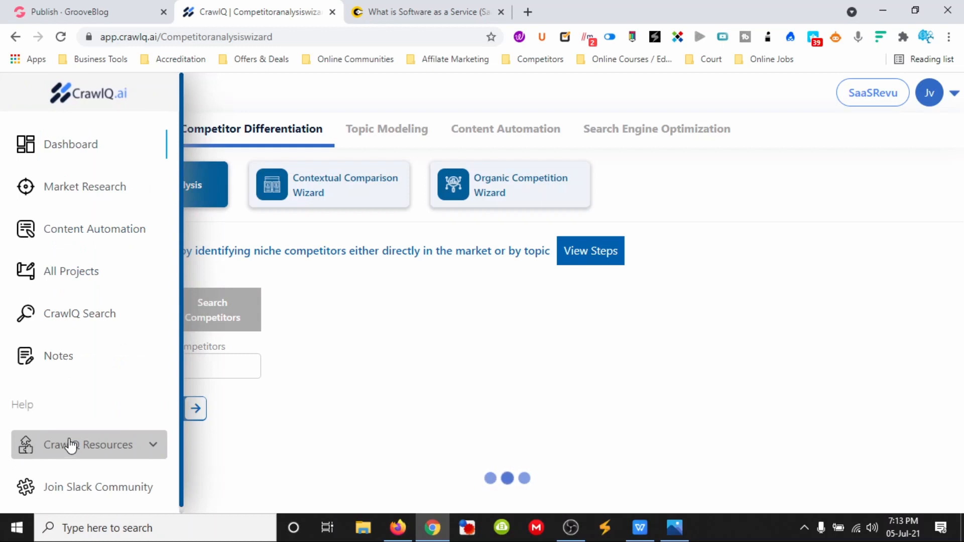
left_click(151, 438)
scroll(152, 442, "down", 3)
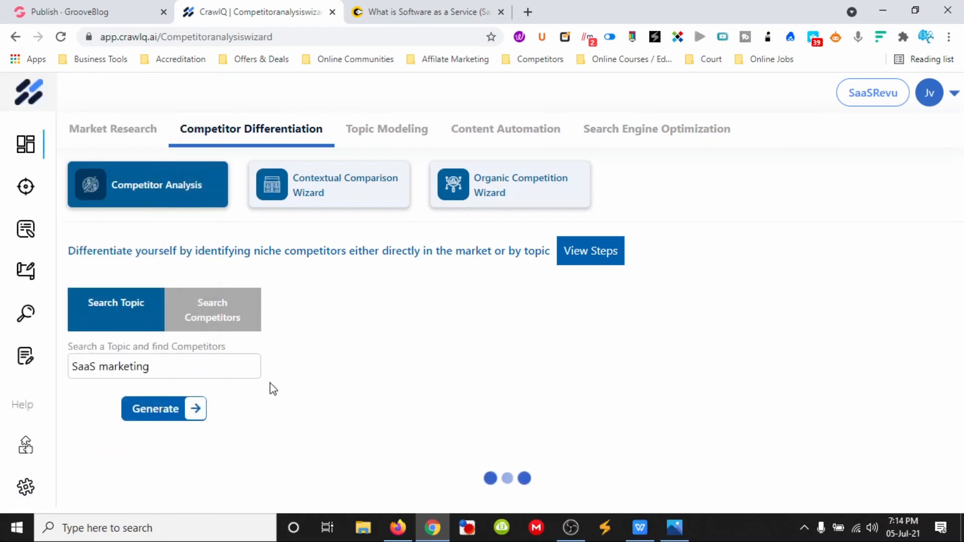
mouse_move(30, 399)
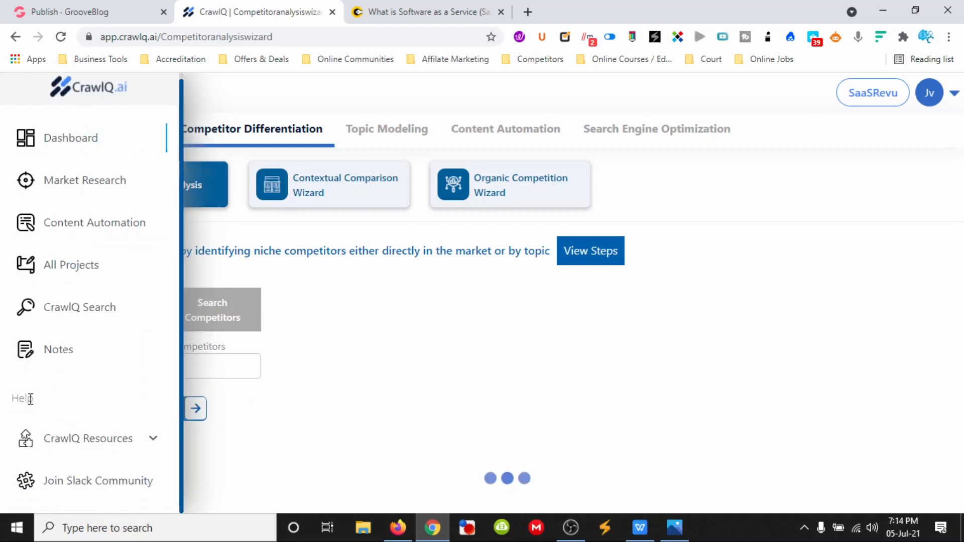
right_click(69, 351)
left_click(133, 150)
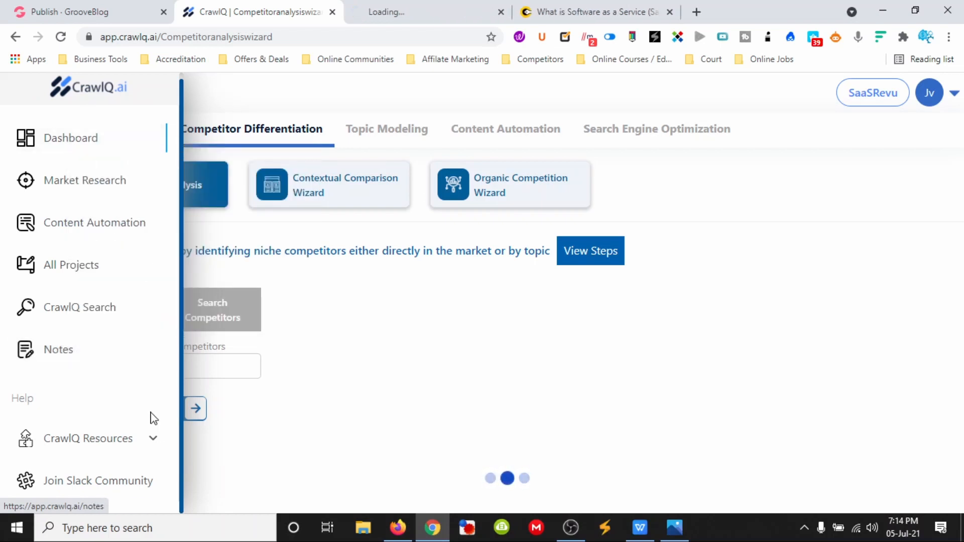
left_click(153, 438)
scroll(114, 462, "down", 2)
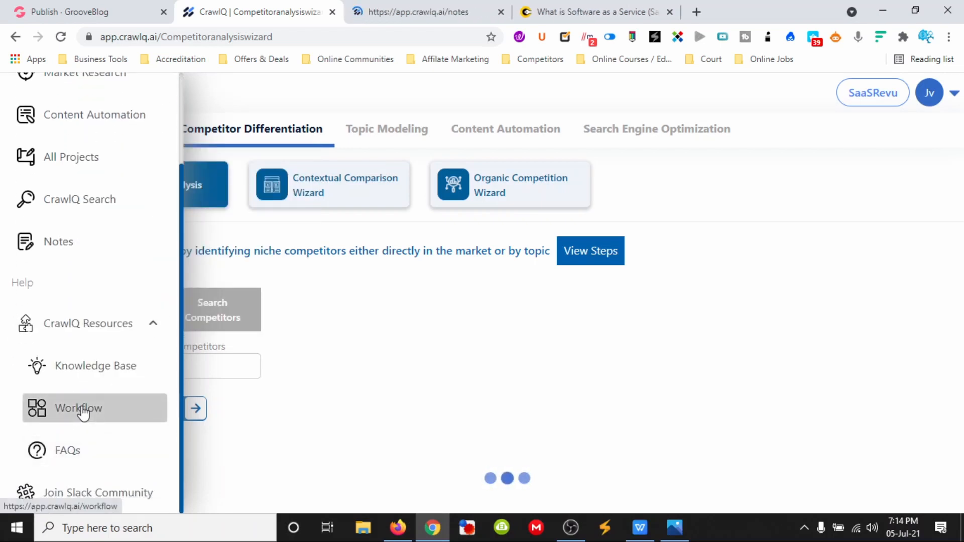
right_click(82, 413)
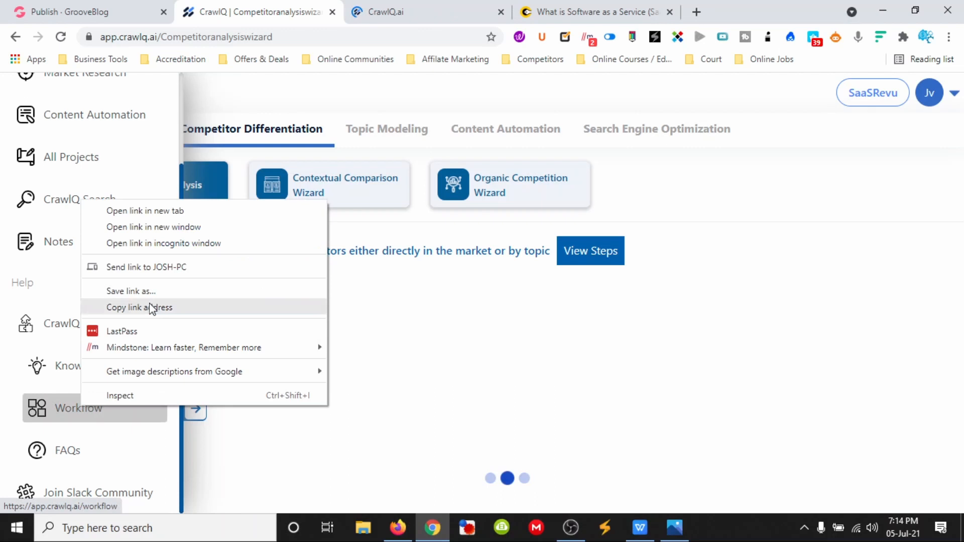
left_click(157, 211)
right_click(88, 454)
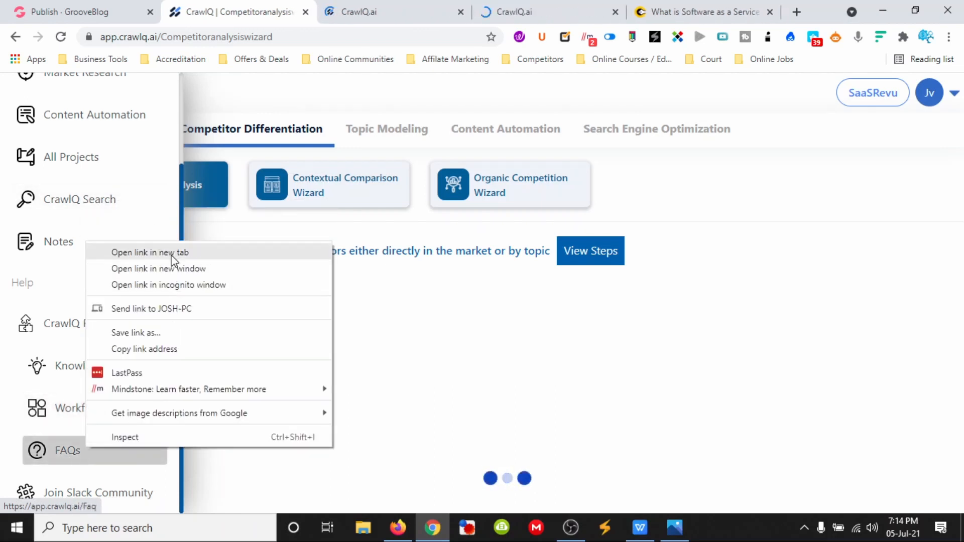
left_click(153, 253)
Step: Check ClosersCopy's progress and view CrawlQ's Notes page, following its Market Research link to look over the research modules
left_click(316, 11)
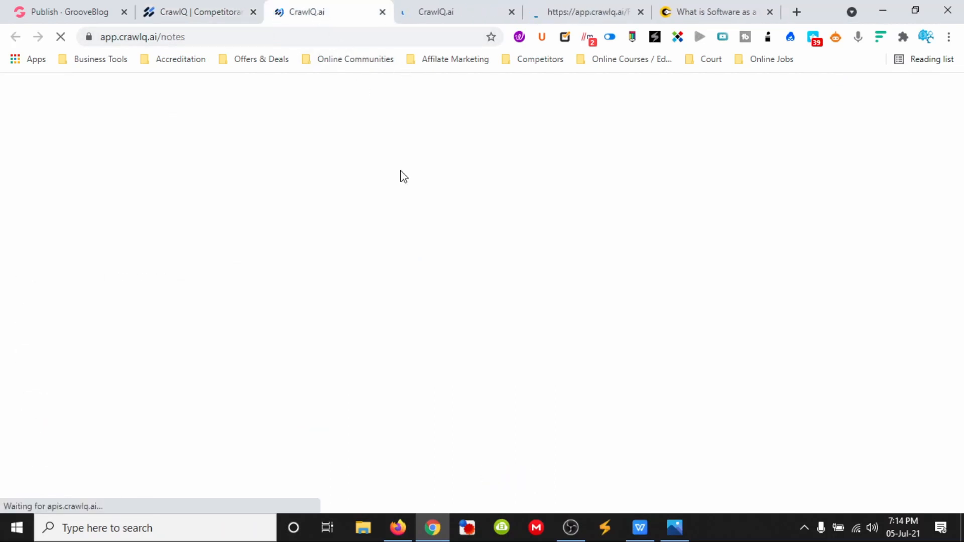
left_click(213, 14)
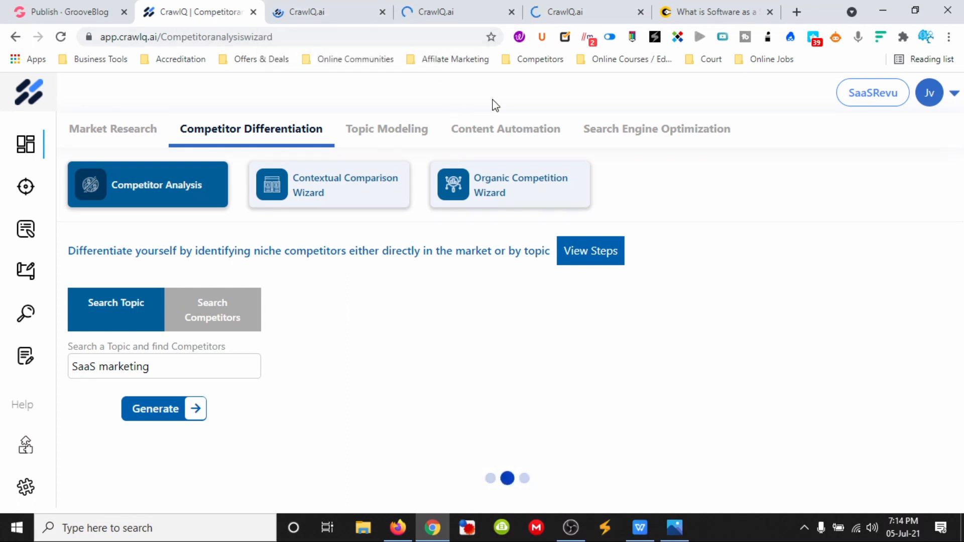
left_click(706, 14)
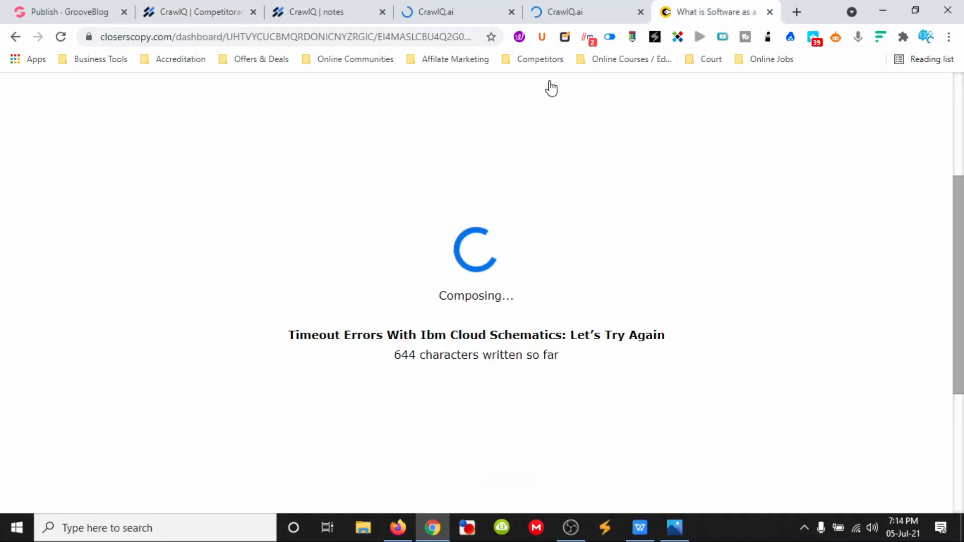
left_click(346, 19)
scroll(478, 207, "down", 1)
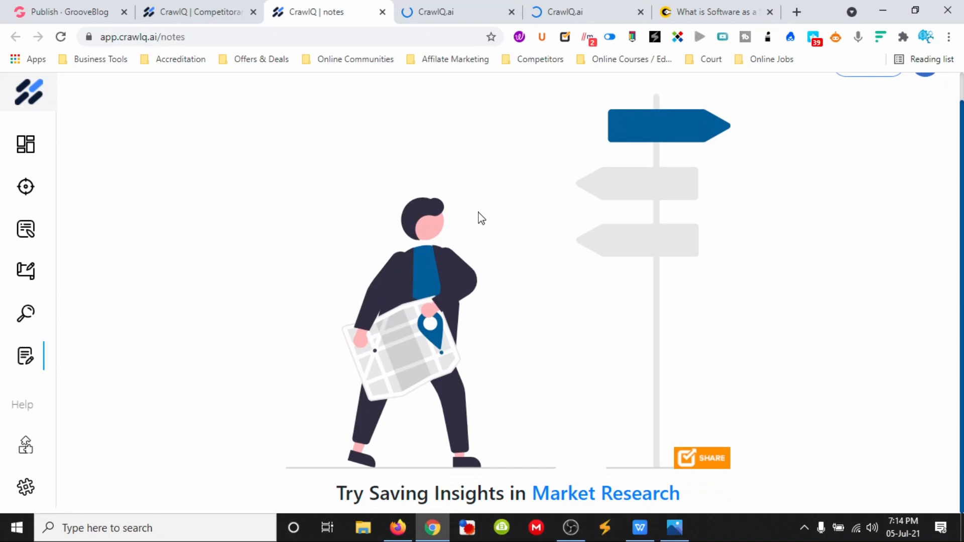
left_click(570, 500)
scroll(390, 261, "down", 3)
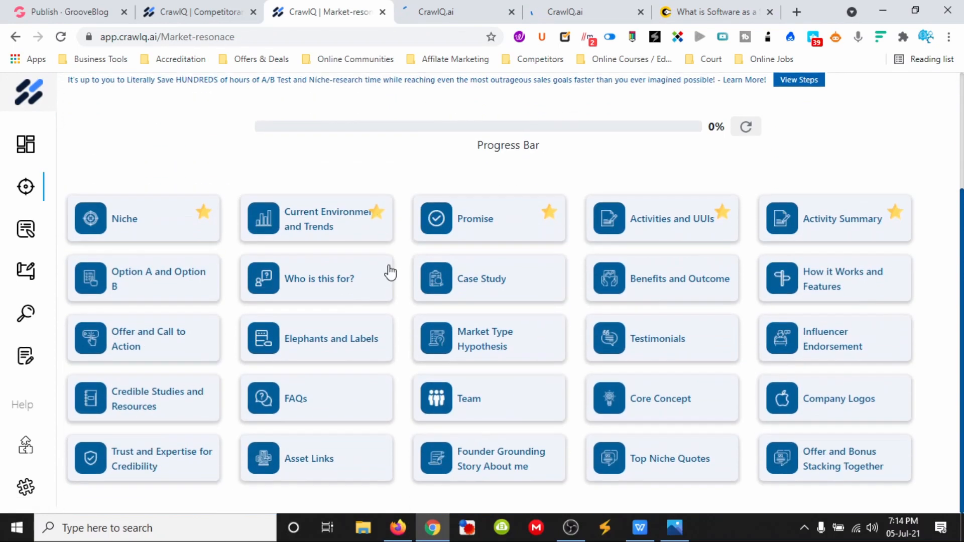
scroll(456, 323, "up", 3)
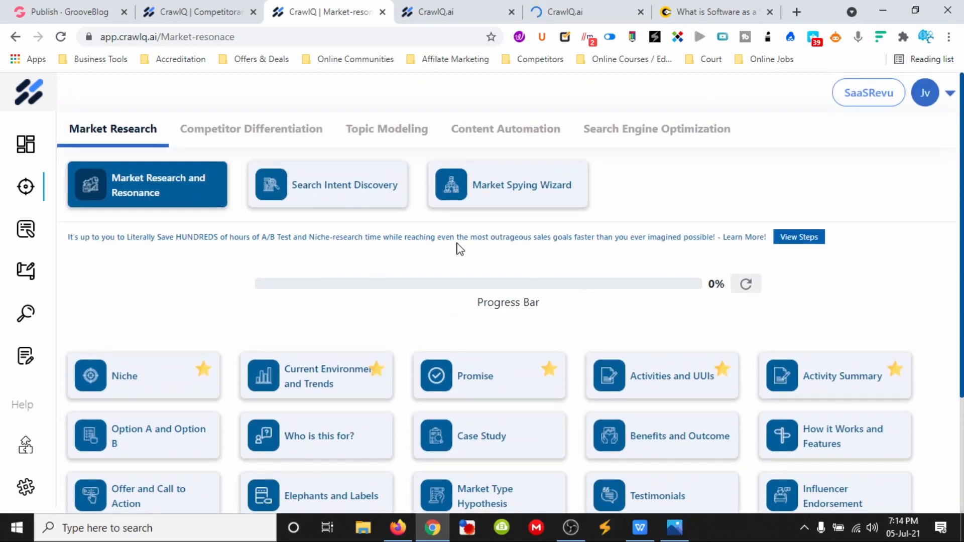
Step: Examine the CrawlQ-Explainer-Flow diagram on the workflow page, including the Quick Gains and Deep Dive branches
left_click(434, 13)
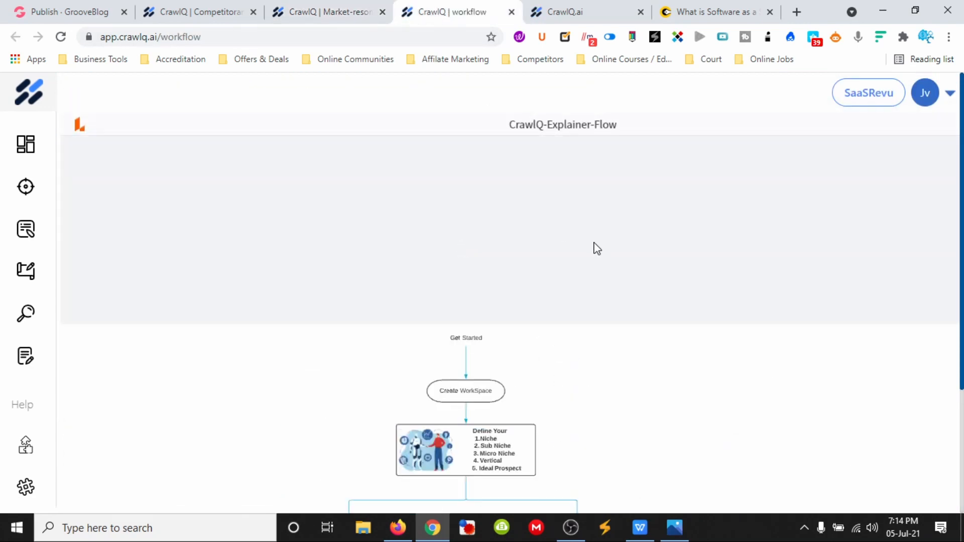
scroll(508, 336, "down", 3)
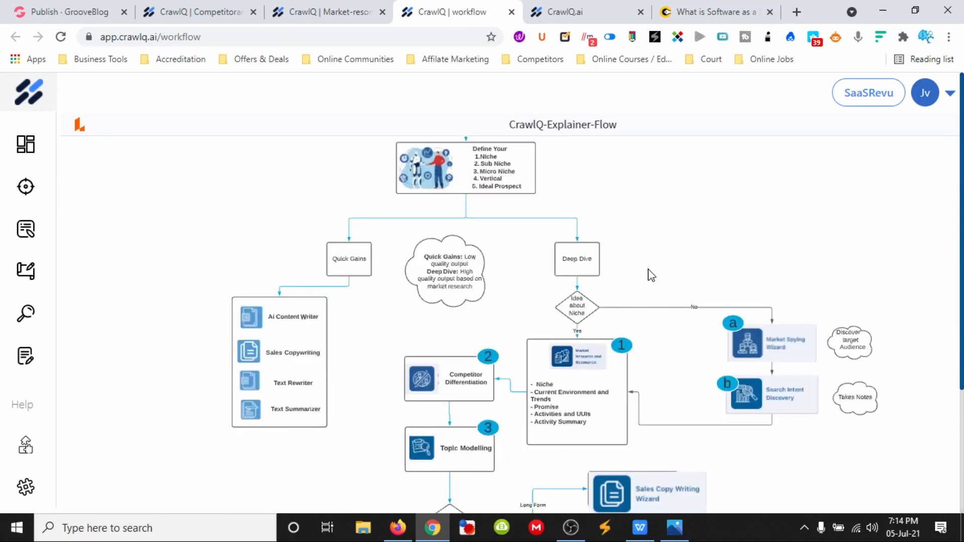
scroll(686, 277, "down", 3)
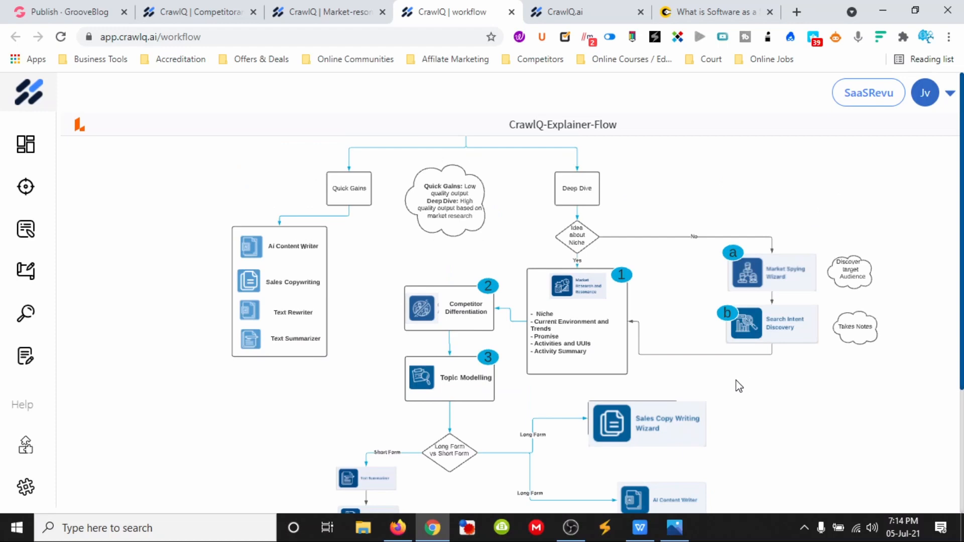
scroll(736, 383, "up", 5)
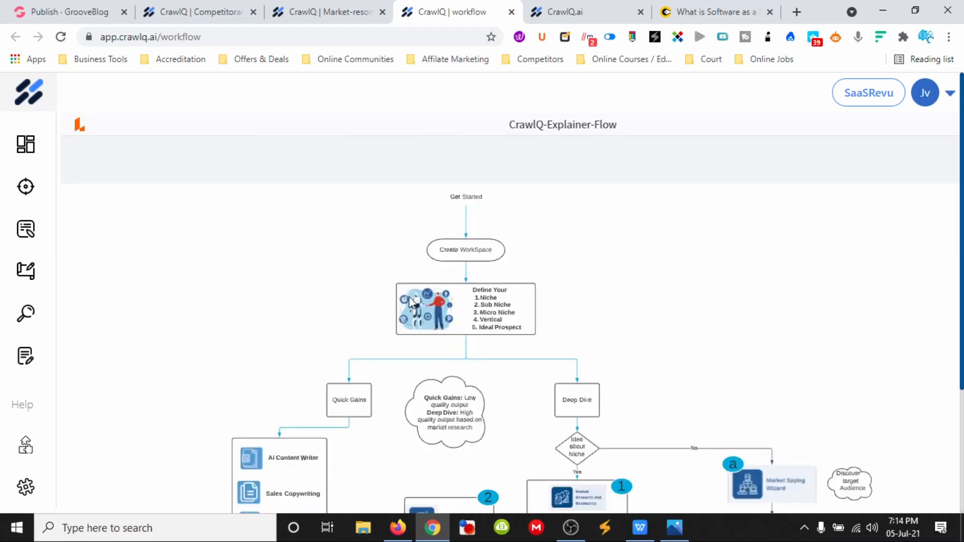
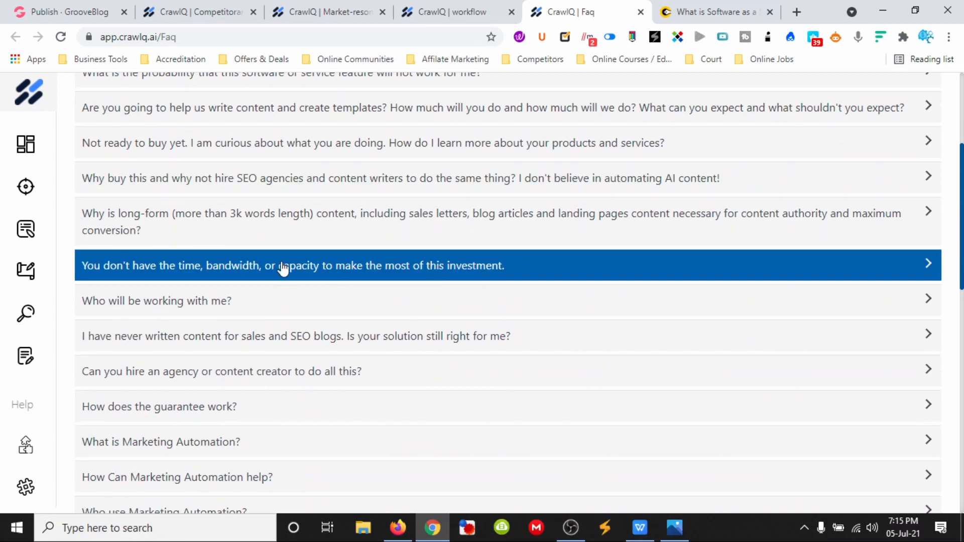
Step: Look through the list of questions on CrawlQ's FAQ page, down to the content marketing entries
scroll(325, 301, "down", 2)
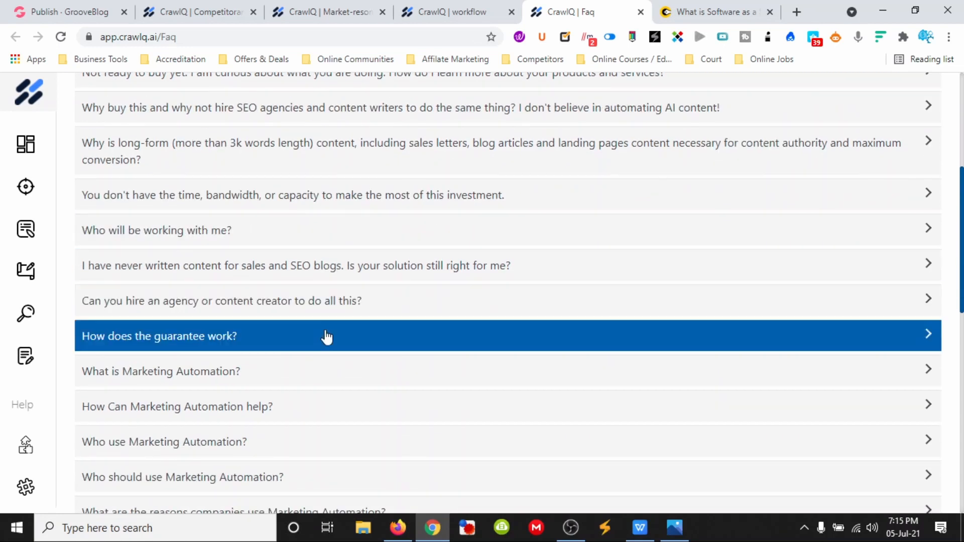
scroll(325, 339, "down", 2)
scroll(324, 357, "down", 4)
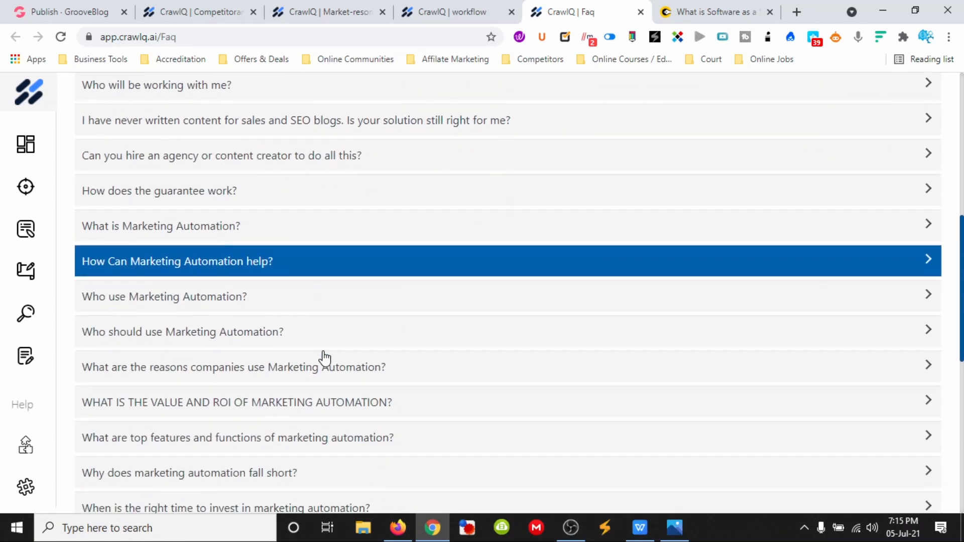
scroll(394, 372, "down", 2)
scroll(391, 375, "down", 2)
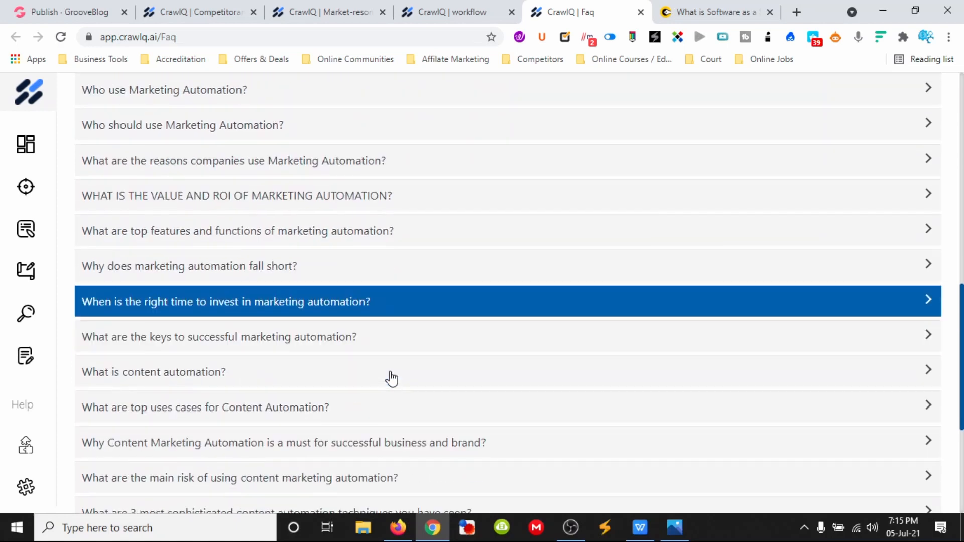
scroll(344, 391, "down", 4)
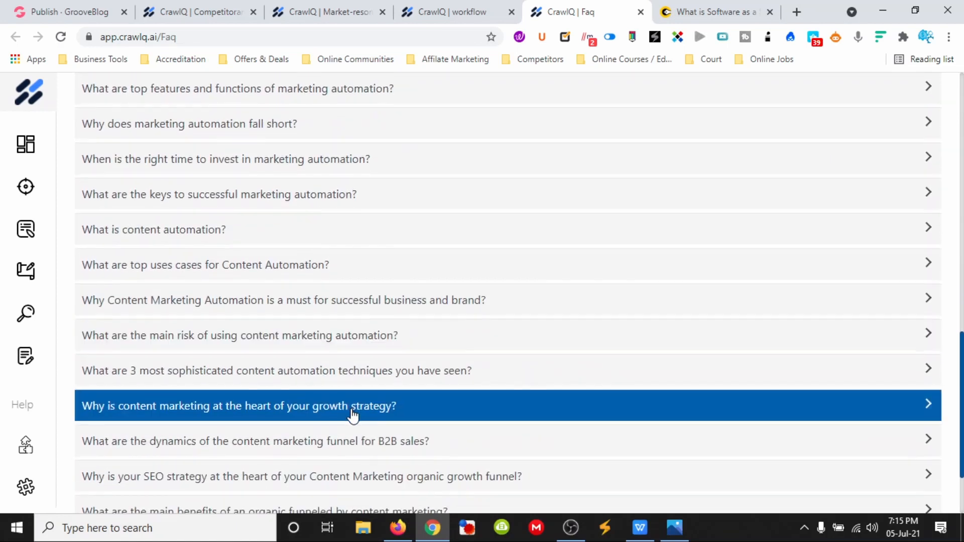
scroll(353, 416, "down", 3)
scroll(384, 306, "up", 20)
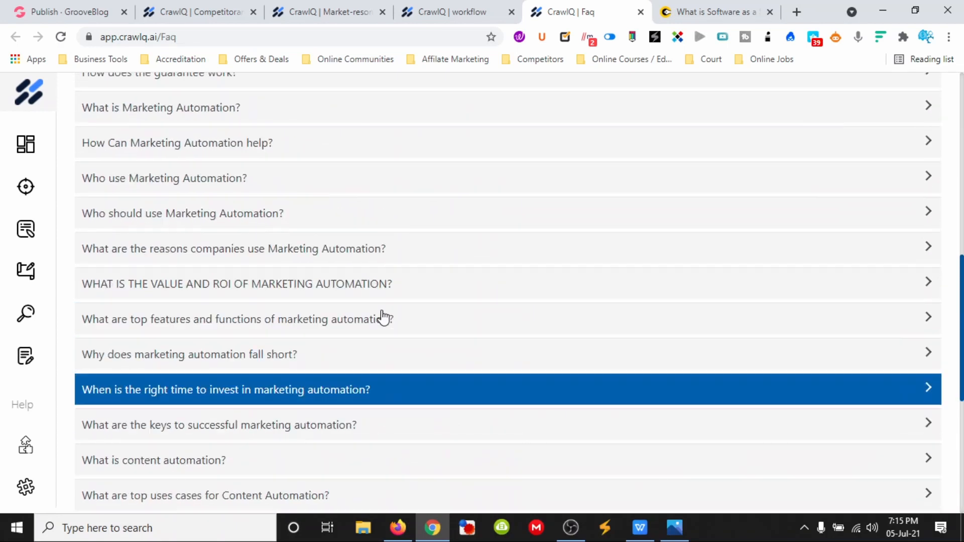
Step: Close the CrawlQ FAQ, Workflow, Market Research and Competitor Analysis pages, leaving the ClosersCopy document open
left_click(640, 11)
left_click(482, 15)
left_click(511, 12)
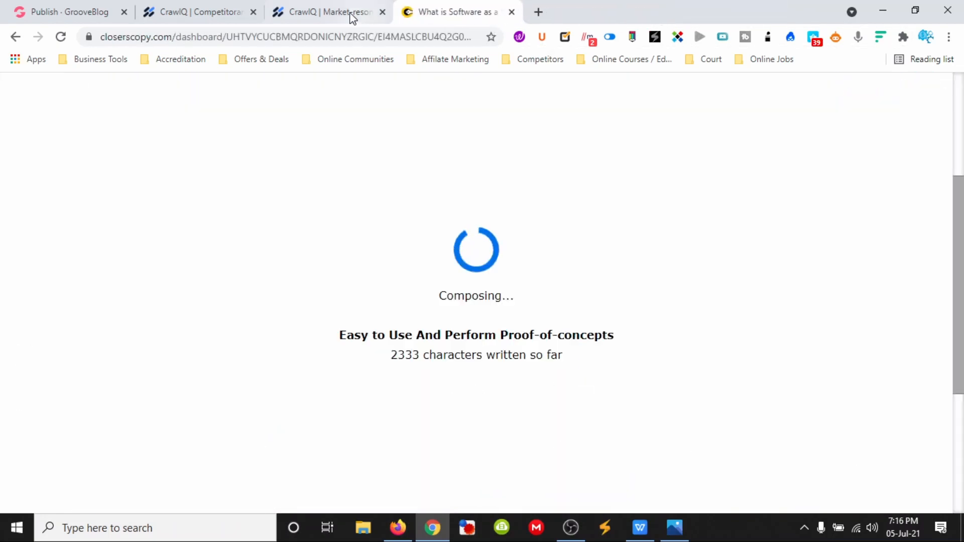
left_click(344, 13)
left_click(381, 12)
left_click(215, 13)
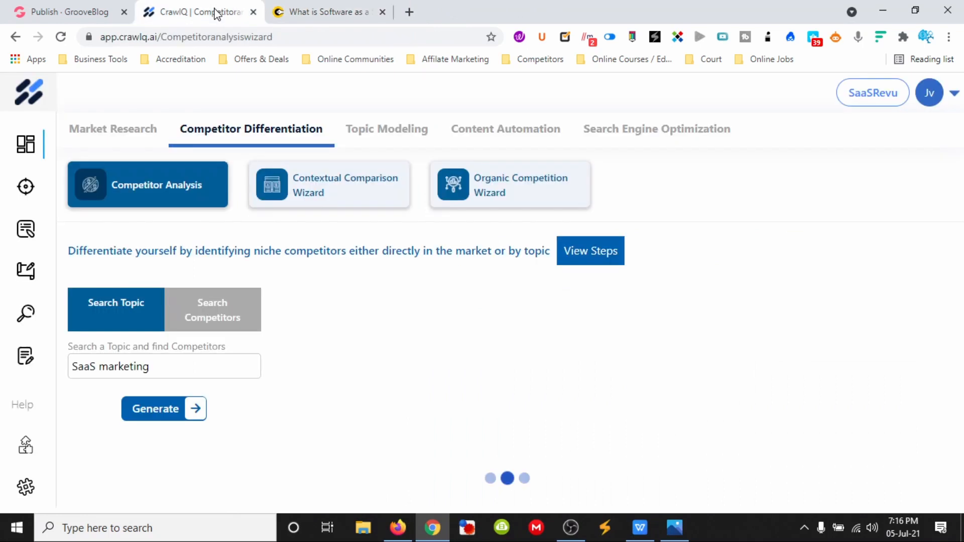
left_click(254, 12)
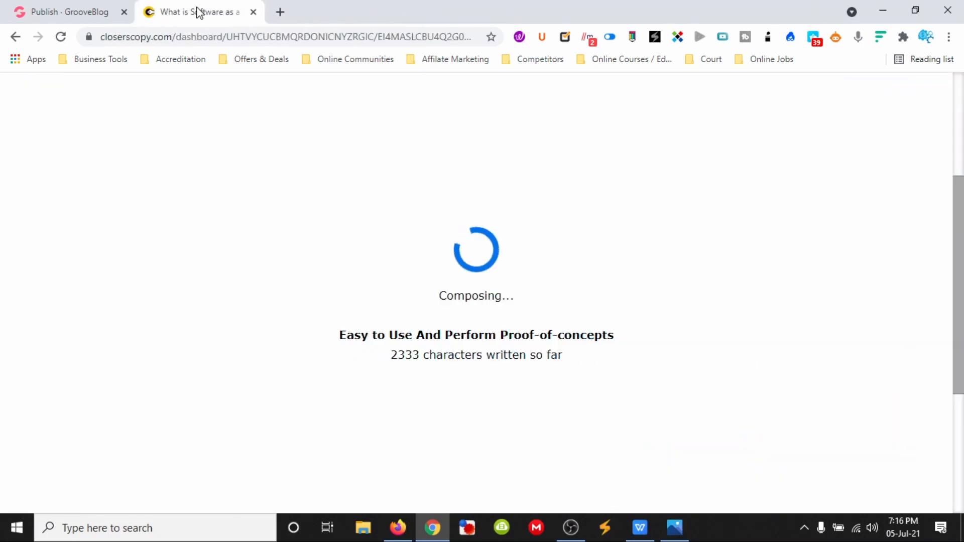
Step: Reload the ClosersCopy document while it is composing and look over the draft text in the editor
left_click(60, 37)
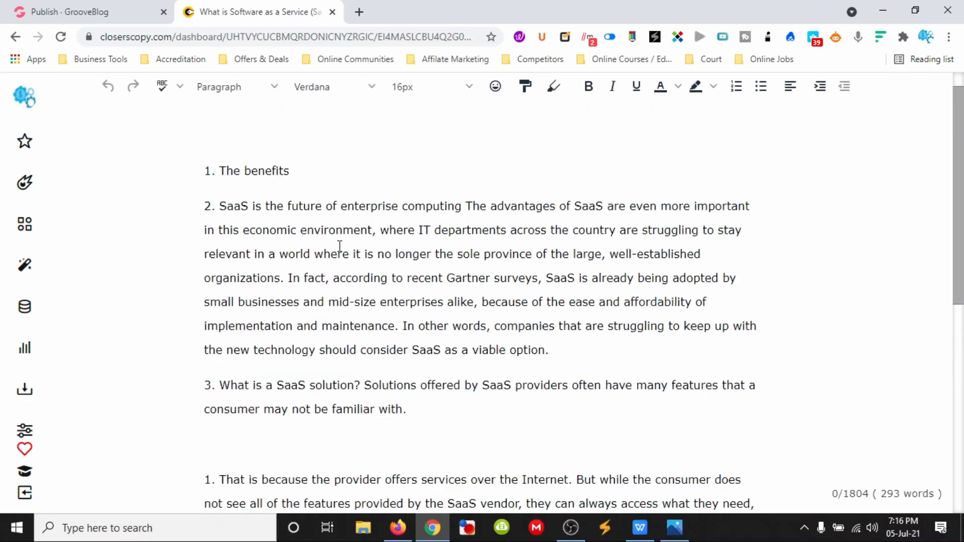
scroll(340, 247, "down", 5)
scroll(562, 334, "up", 6)
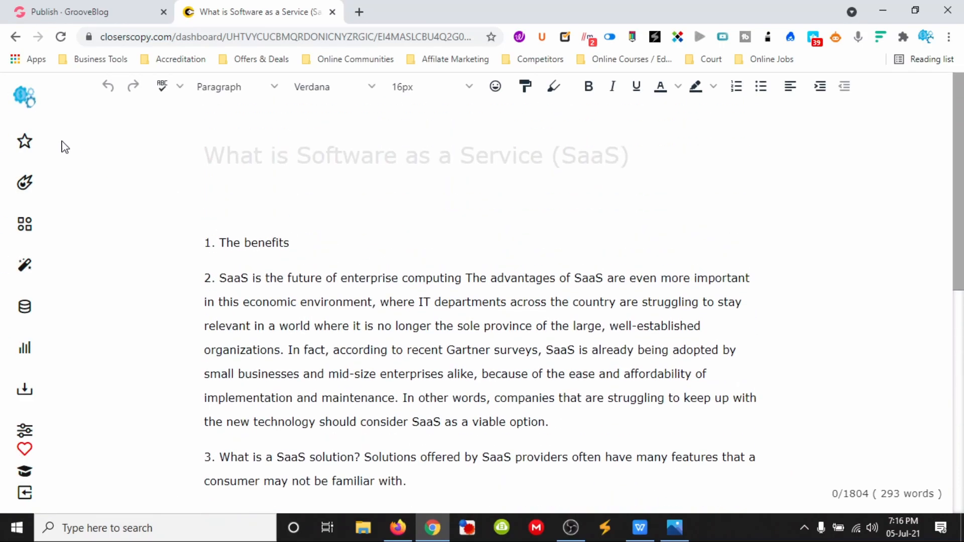
Step: Try to start a Compose 5k research with the English search query "What is SaaS"
left_click(31, 186)
left_click(25, 143)
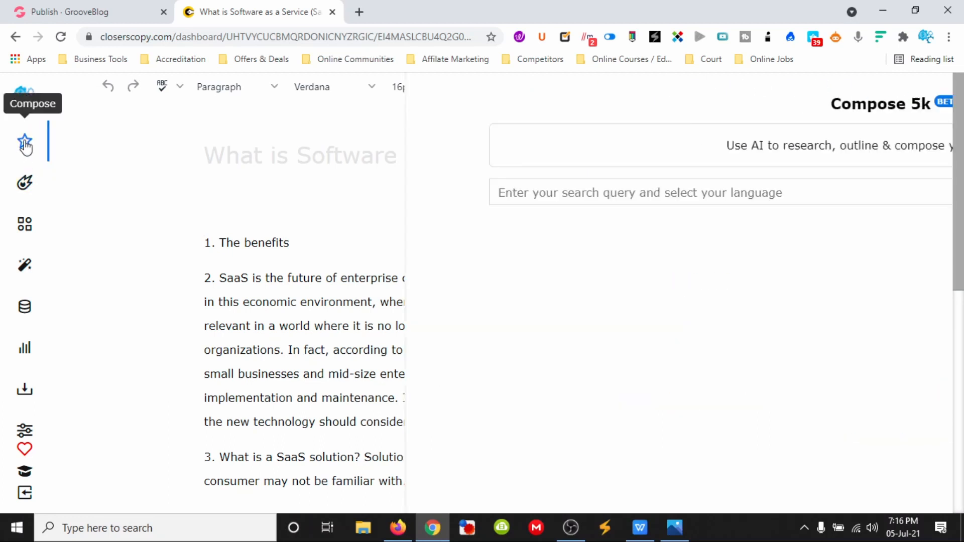
left_click(166, 192)
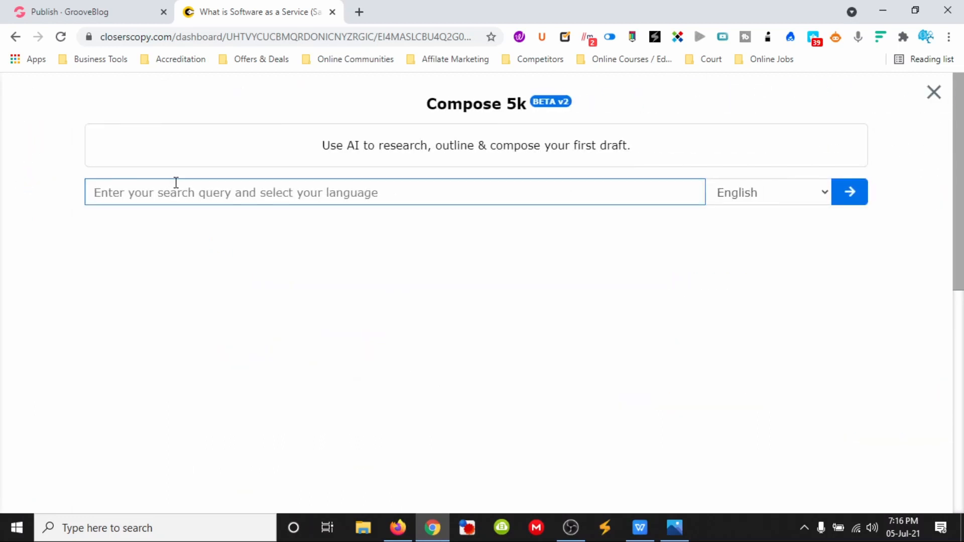
type("W")
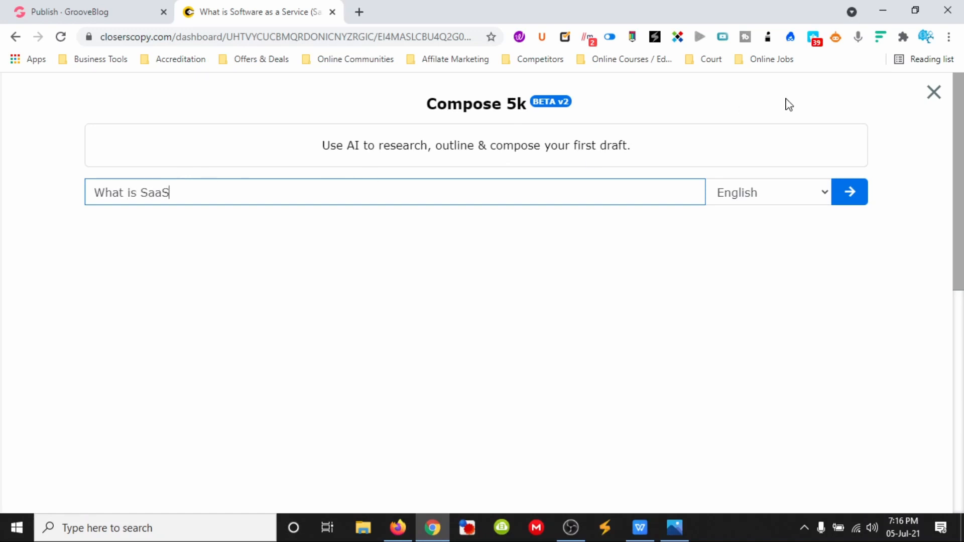
type("hat is SaaS")
left_click(848, 192)
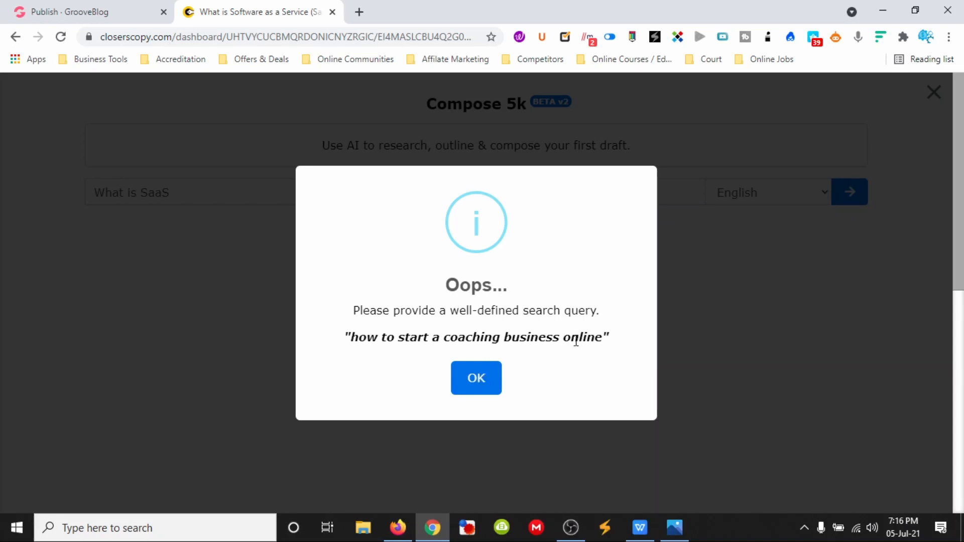
Step: Replace the query with the suggested example "how to start a coaching business online" and start the Compose 5k research
left_click_drag(610, 336, 357, 337)
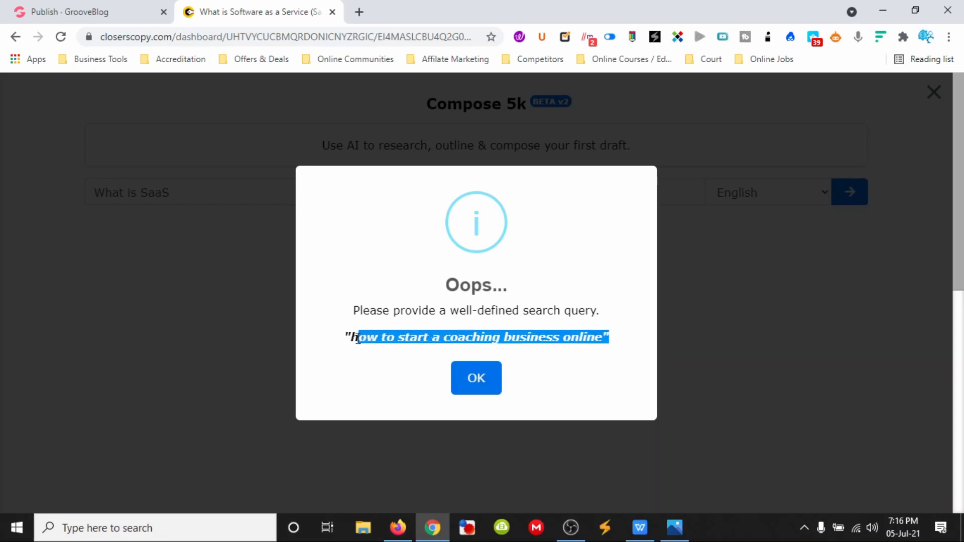
right_click(354, 337)
left_click(442, 147)
left_click(468, 383)
left_click_drag(172, 186, 67, 194)
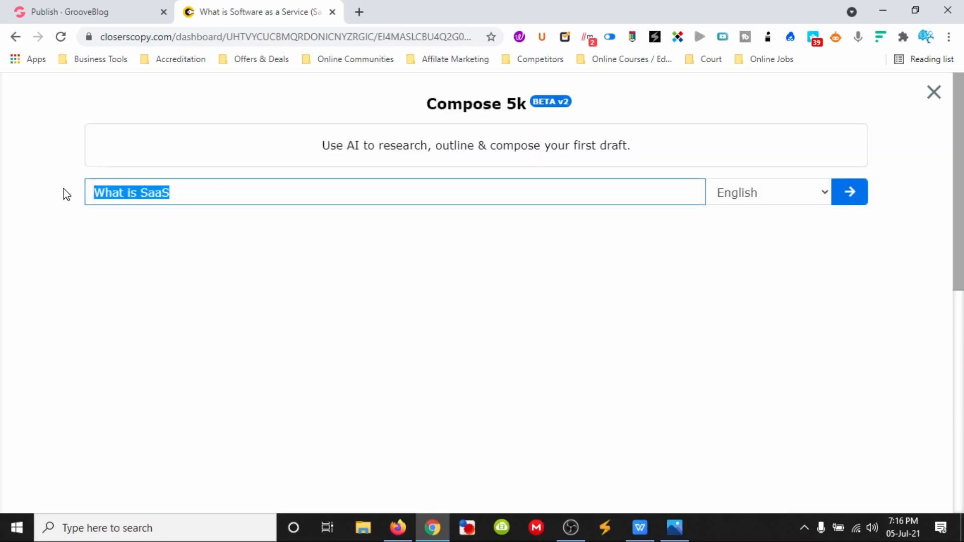
key("ctrl+v")
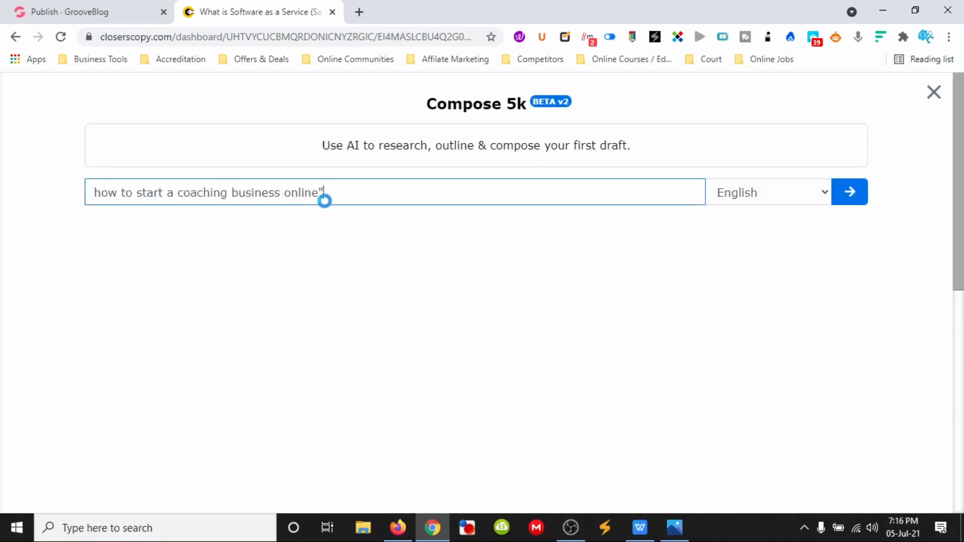
key("Return")
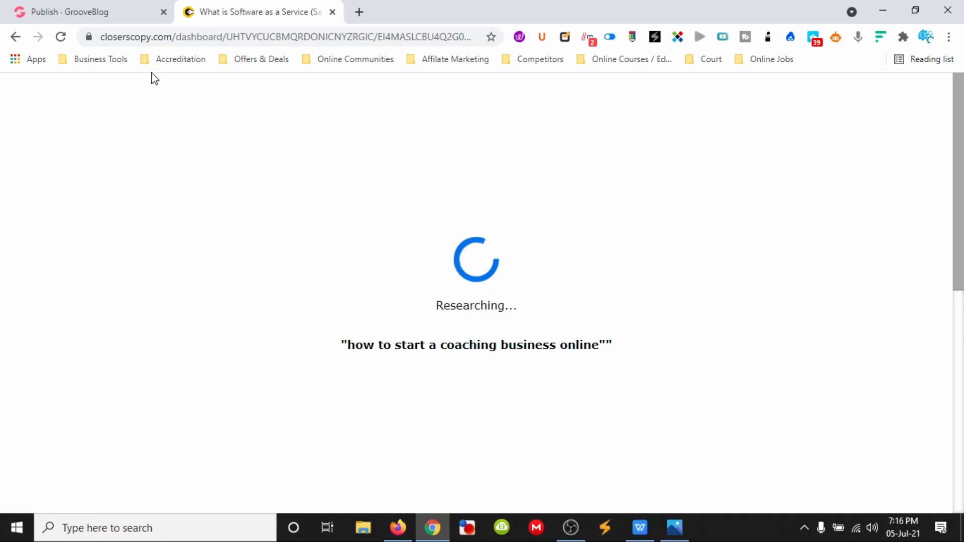
Step: Switch to GrooveBlog and create a new blog post, ready for writing in its description area
left_click(121, 7)
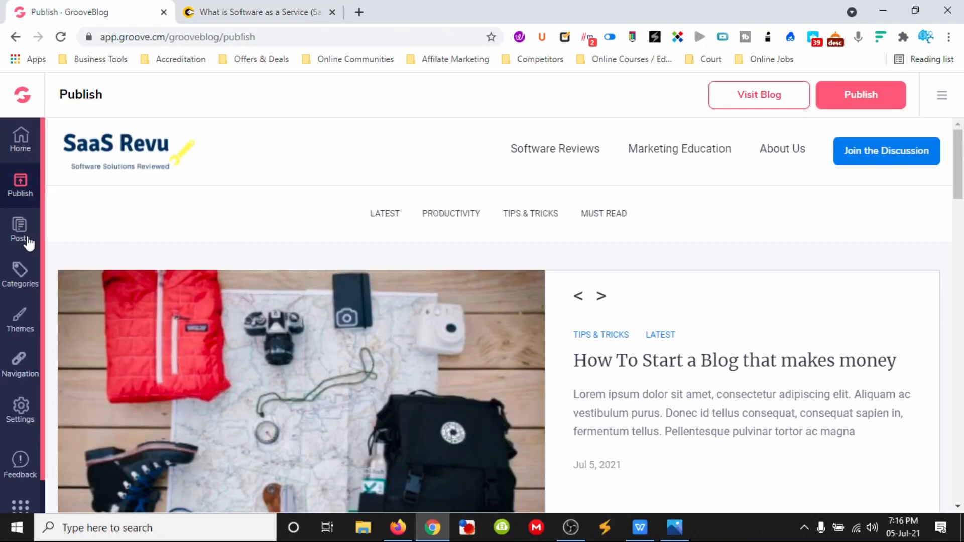
left_click(15, 227)
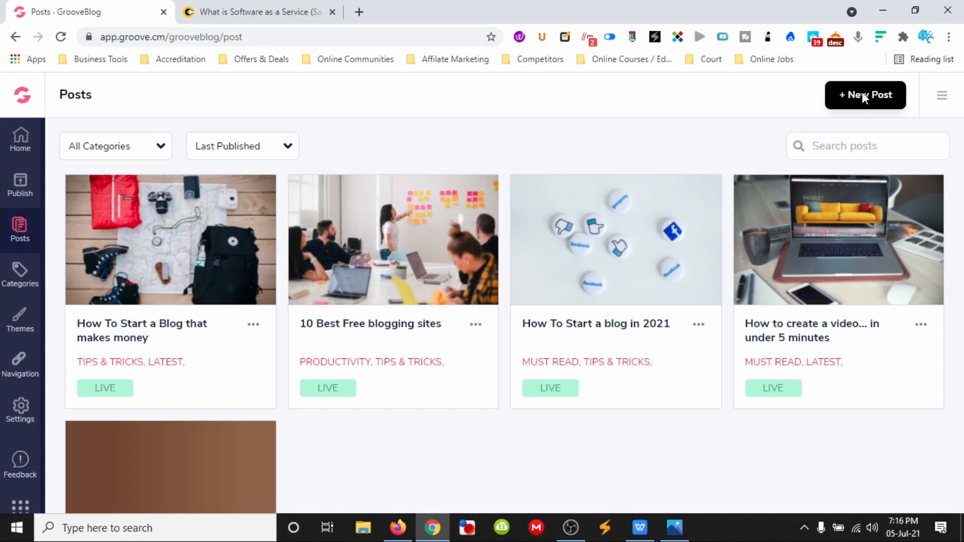
left_click(862, 93)
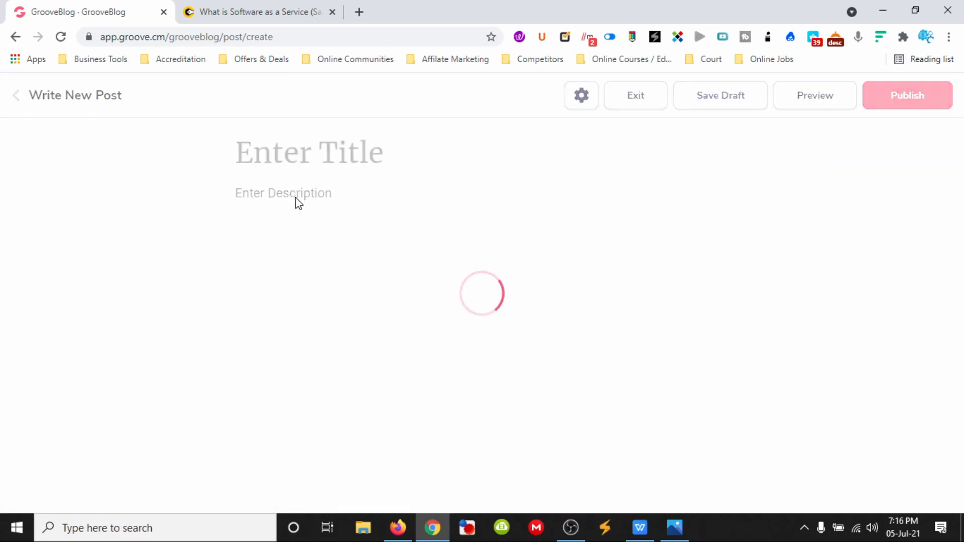
left_click(308, 194)
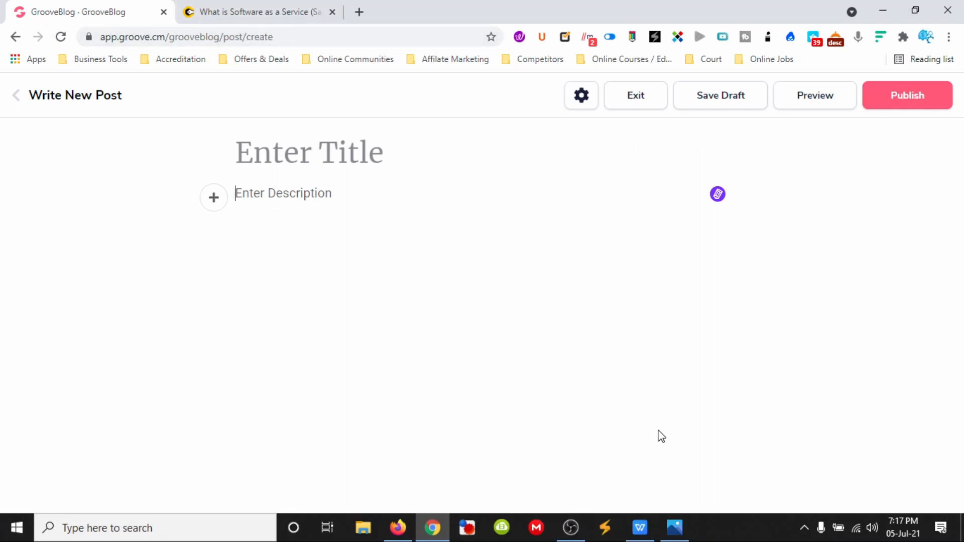
Step: Copy the full "10 Amazing Reasons Why You Need To Start Using Software as a Service" article from WPS Office into the post's description
left_click(639, 526)
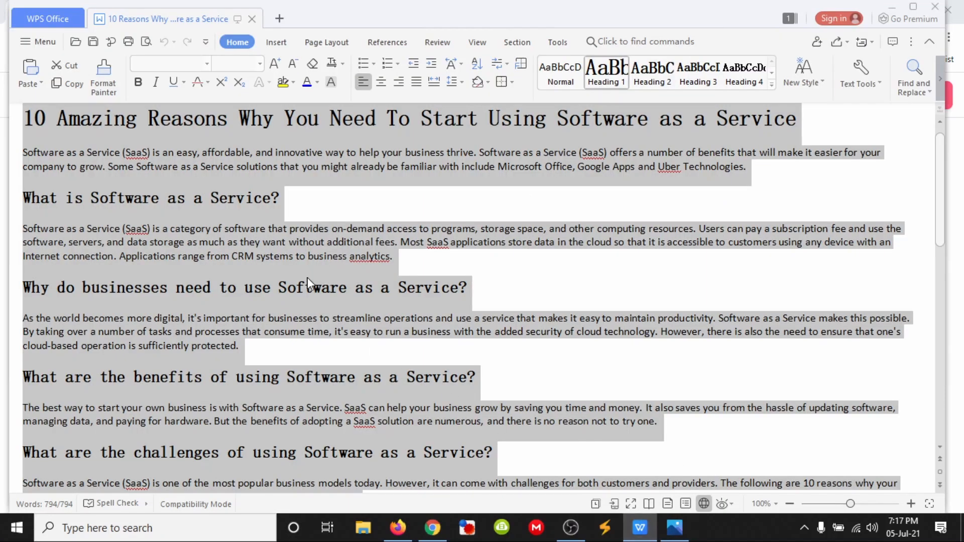
right_click(237, 249)
left_click(294, 280)
left_click(432, 527)
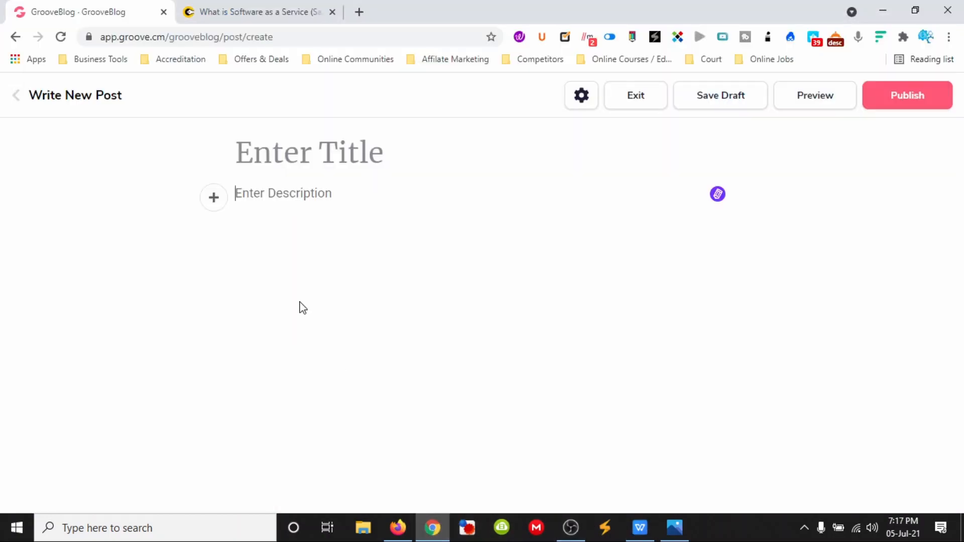
key("ctrl+v")
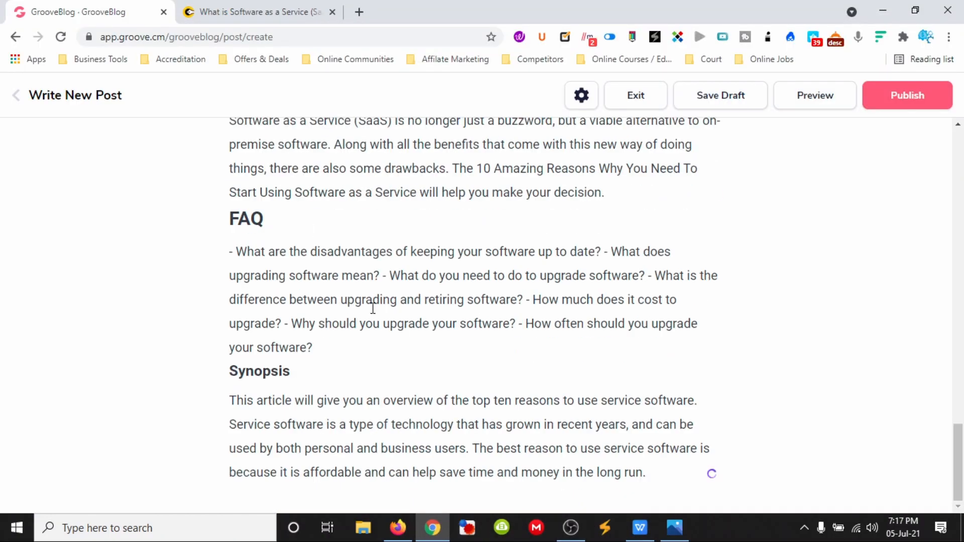
scroll(373, 297, "up", 15)
scroll(371, 297, "up", 10)
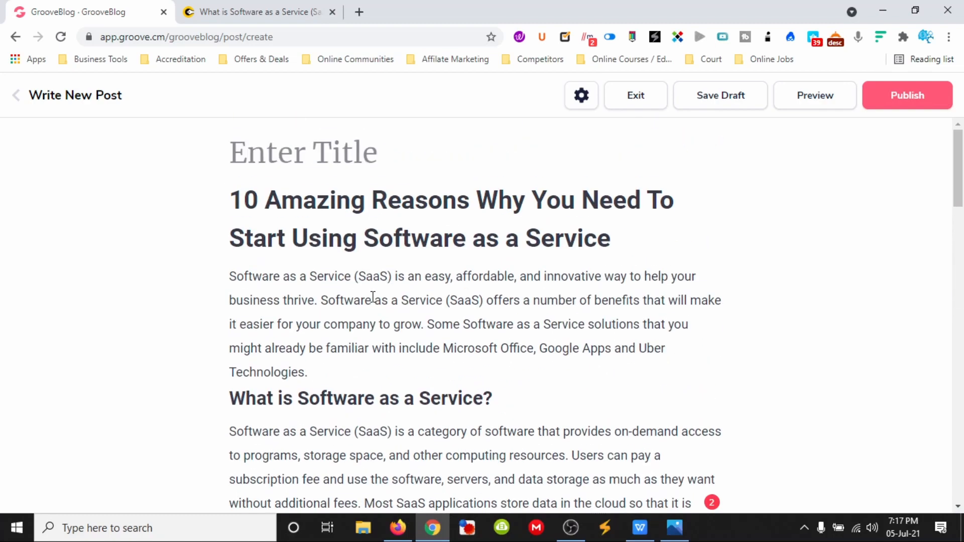
Step: Move the heading "10 Amazing Reasons Why You Need To Start Using Software as a Service" from the body into the post's title
left_click(568, 155)
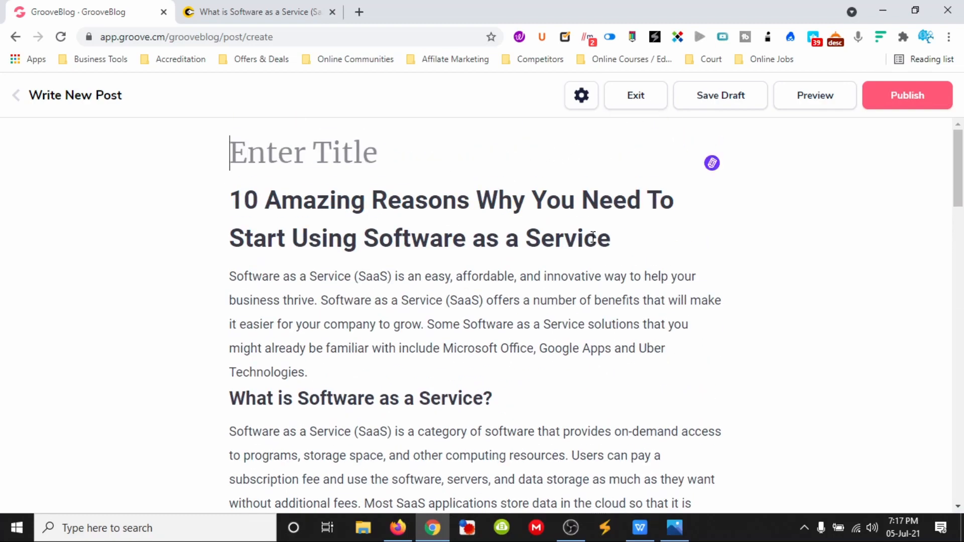
left_click_drag(617, 240, 234, 205)
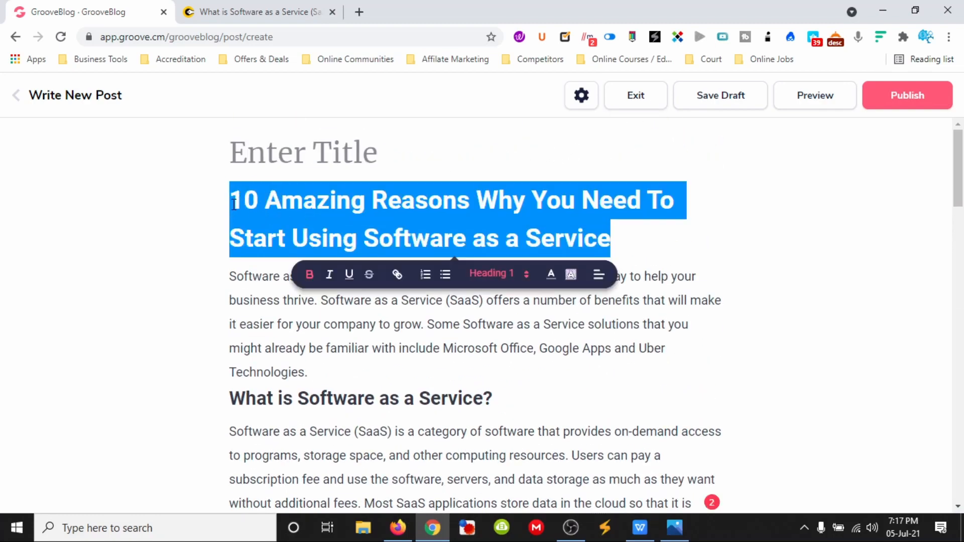
key("ctrl+x")
left_click(264, 157)
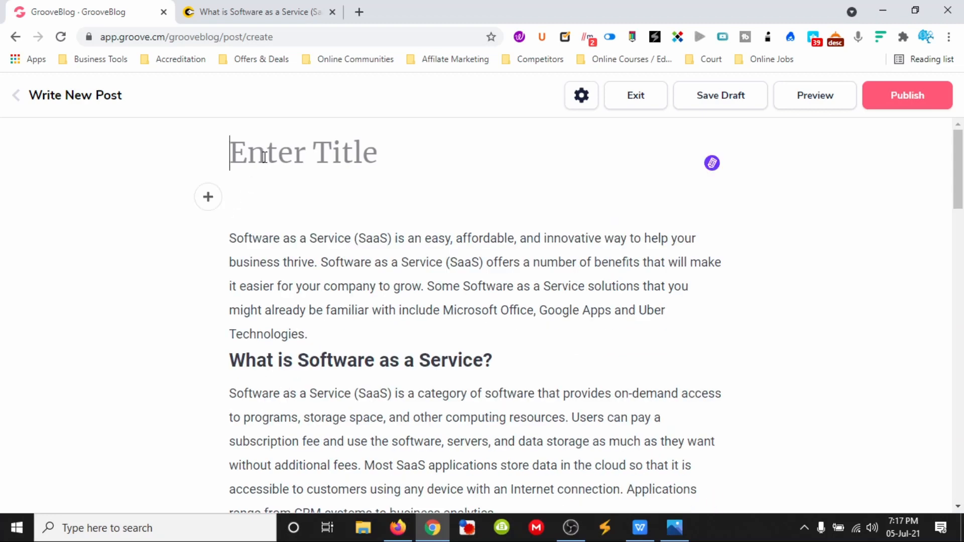
key("ctrl+v")
Step: Try to tighten the large gaps between the lines of the post's title
scroll(393, 334, "down", 3)
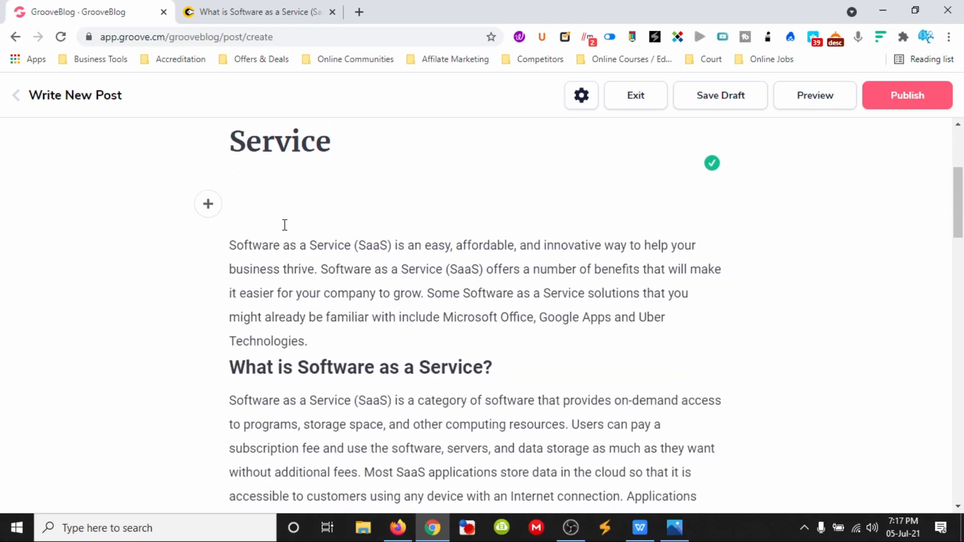
left_click(284, 224)
scroll(280, 215, "up", 3)
left_click(269, 311)
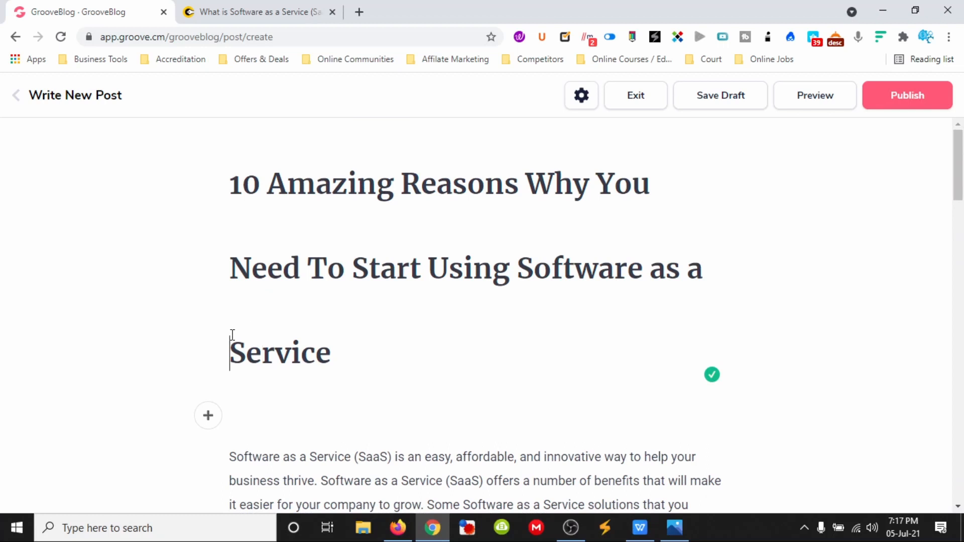
key("BackSpace")
left_click_drag(357, 358, 263, 182)
right_click(262, 182)
left_click(286, 221)
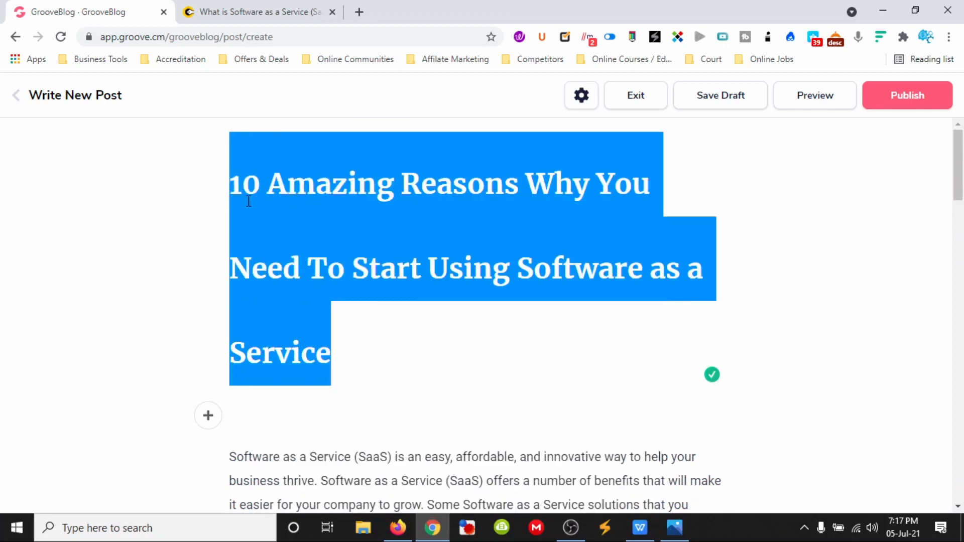
left_click(772, 264)
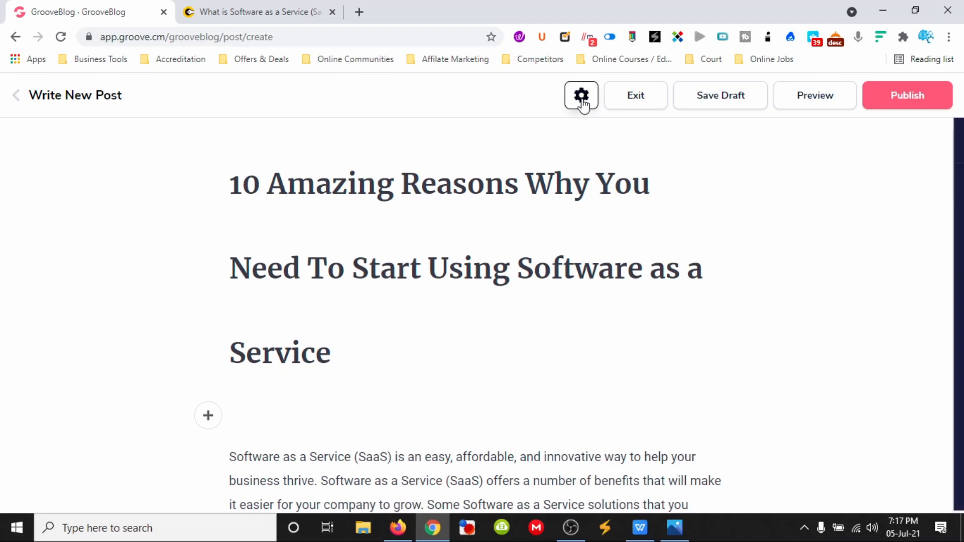
Step: Set the MARKETING picture from the image library as the post's featured image in the post settings
left_click(581, 95)
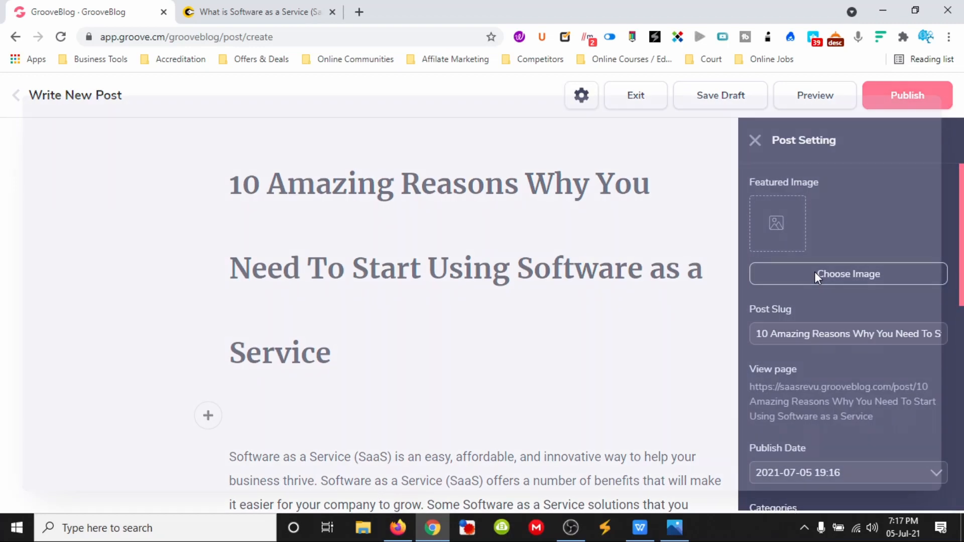
left_click(816, 273)
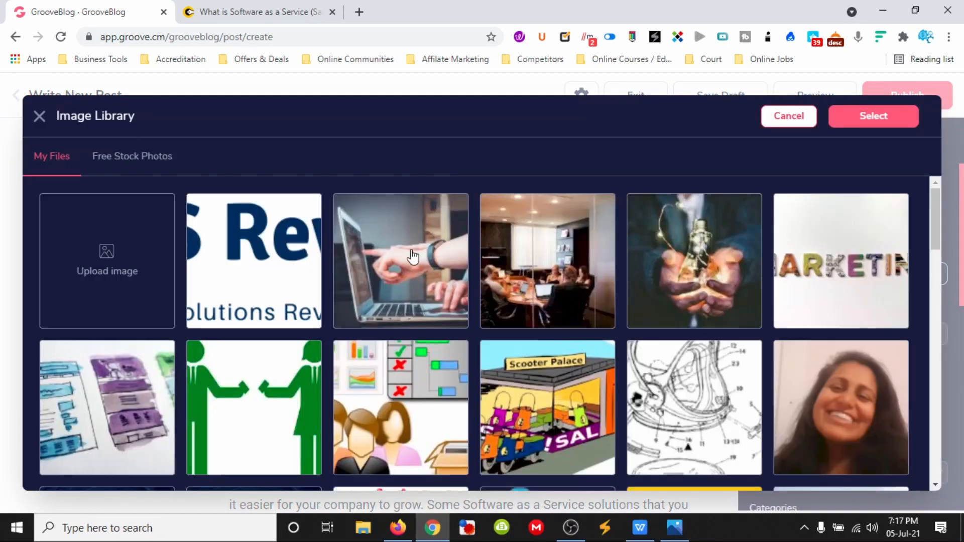
left_click(819, 248)
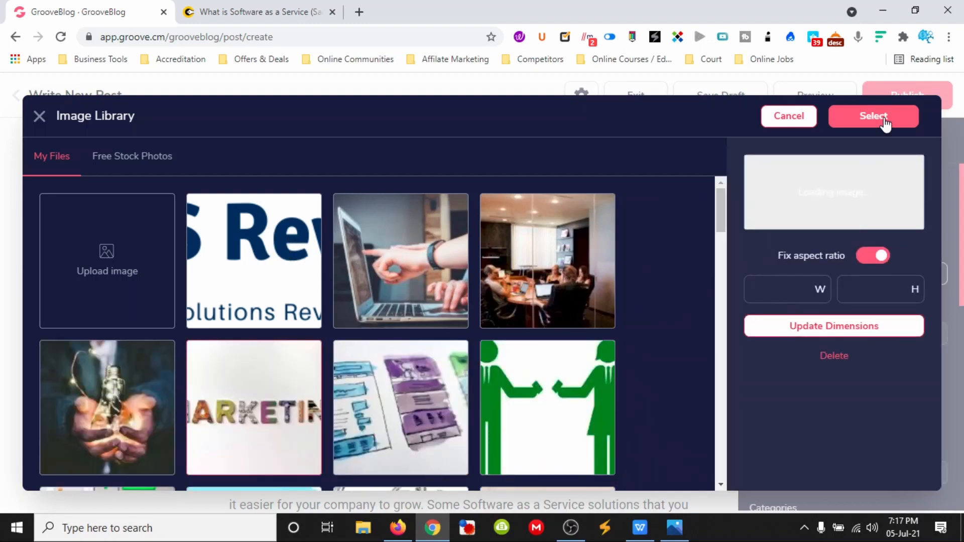
left_click(884, 117)
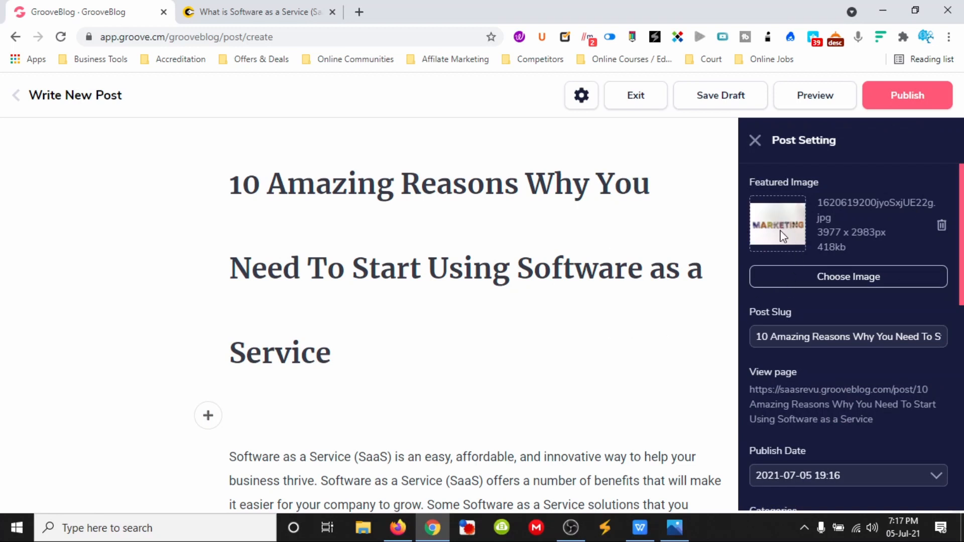
Step: Assign the post to the PRODUCTIVITY category
scroll(837, 379, "down", 8)
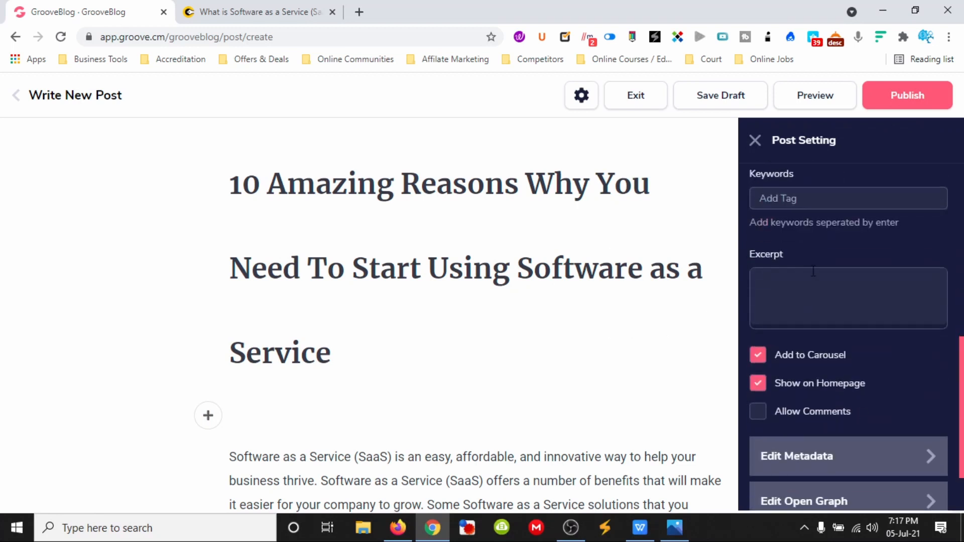
scroll(814, 271, "up", 3)
left_click(809, 254)
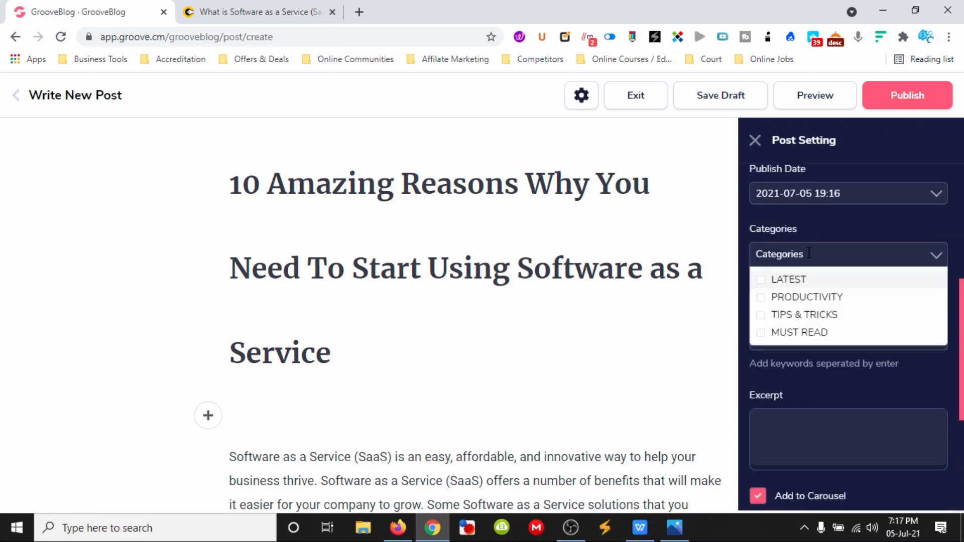
left_click(802, 298)
left_click(645, 308)
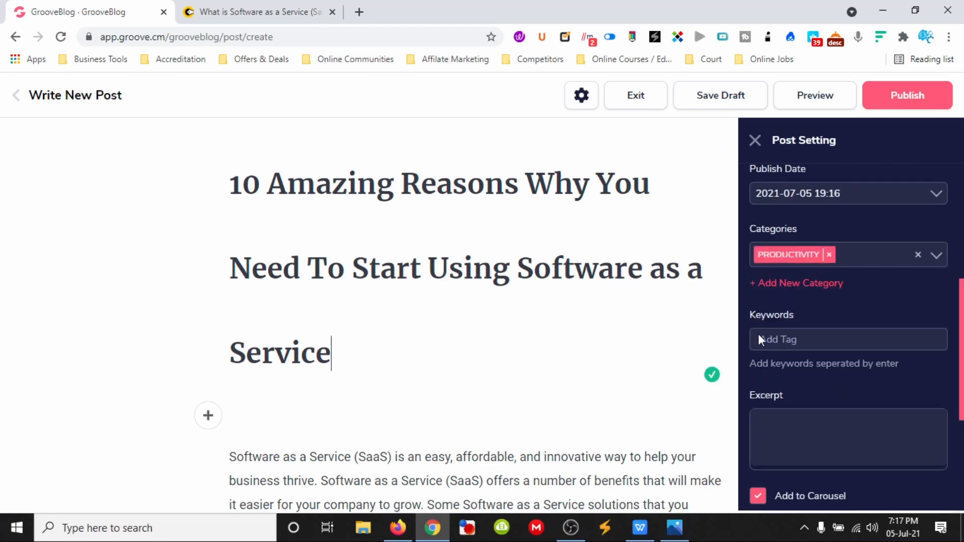
Step: Fill the post's excerpt with the article's introductory paragraph, from "Software as a Service (SaaS) is an easy" to "Uber Technologies."
scroll(783, 363, "down", 3)
left_click(800, 294)
scroll(673, 296, "down", 3)
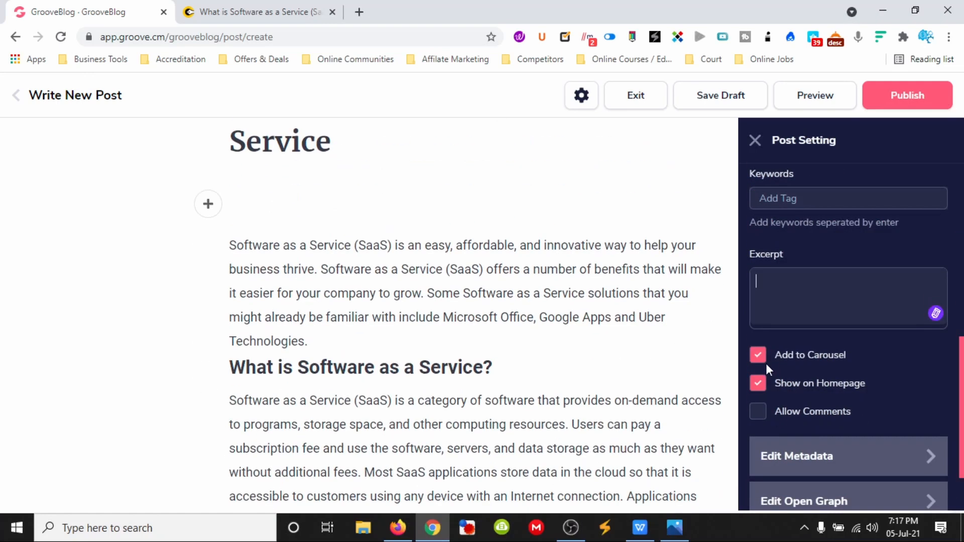
scroll(598, 329, "up", 4)
scroll(301, 305, "down", 4)
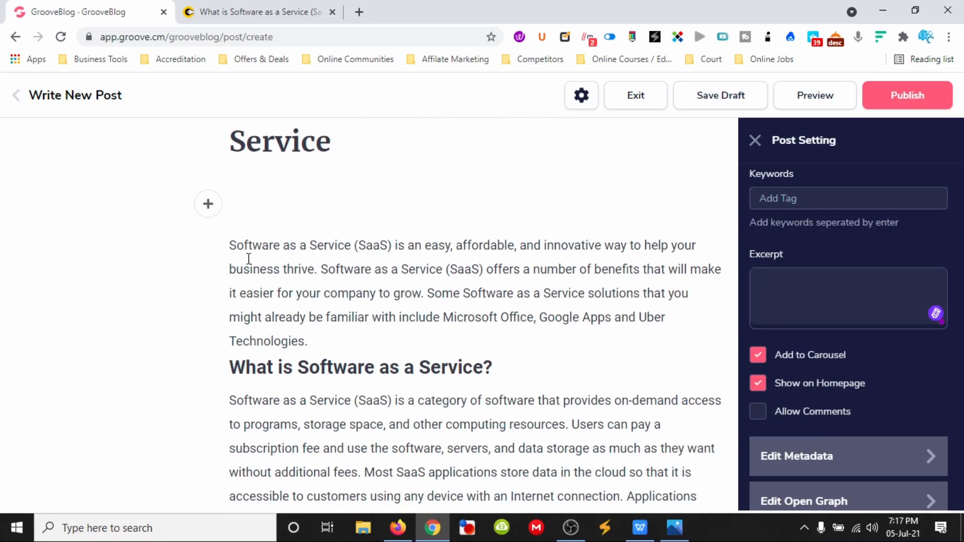
left_click_drag(242, 253, 311, 333)
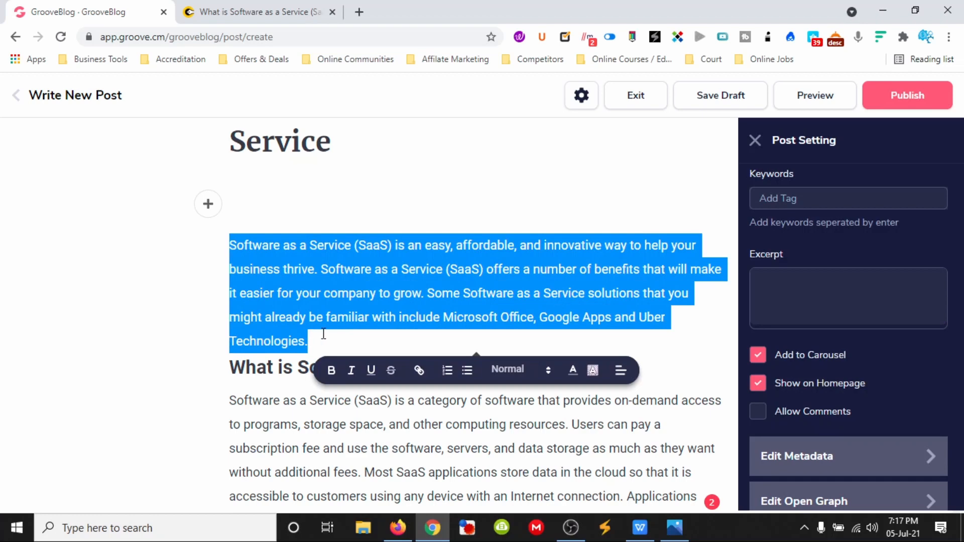
key("ctrl+c")
left_click(798, 296)
key("ctrl+v")
scroll(818, 345, "down", 1)
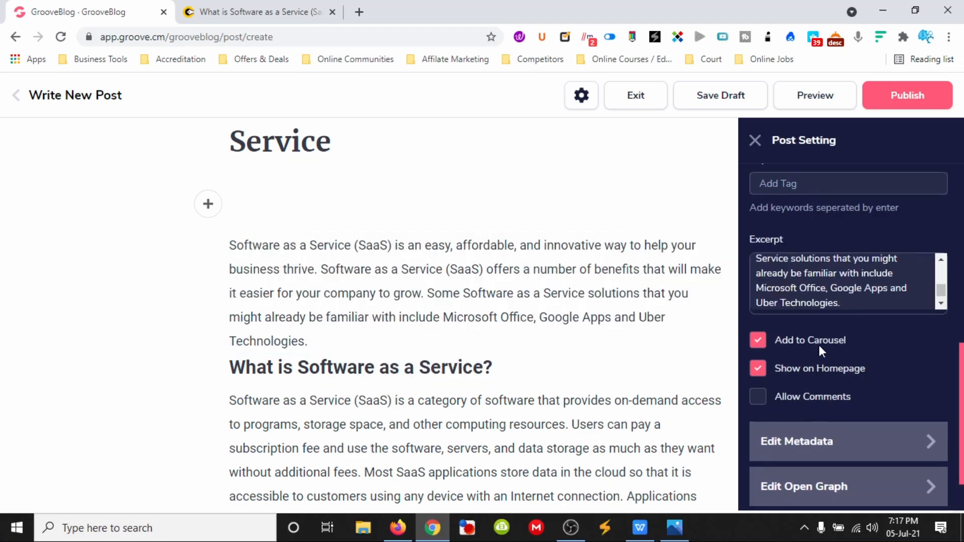
Step: Expand the post's metadata settings to show the meta title, description and keywords
scroll(853, 355, "down", 2)
left_click(856, 378)
scroll(834, 397, "down", 3)
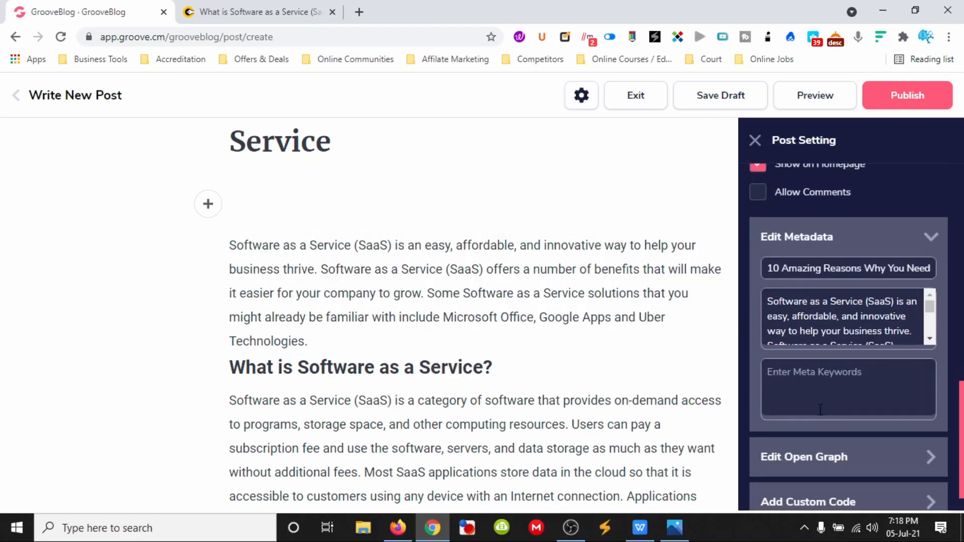
Step: Expand the post's Open Graph and custom code settings to check their fields, including the OG image
scroll(820, 410, "down", 1)
left_click(811, 348)
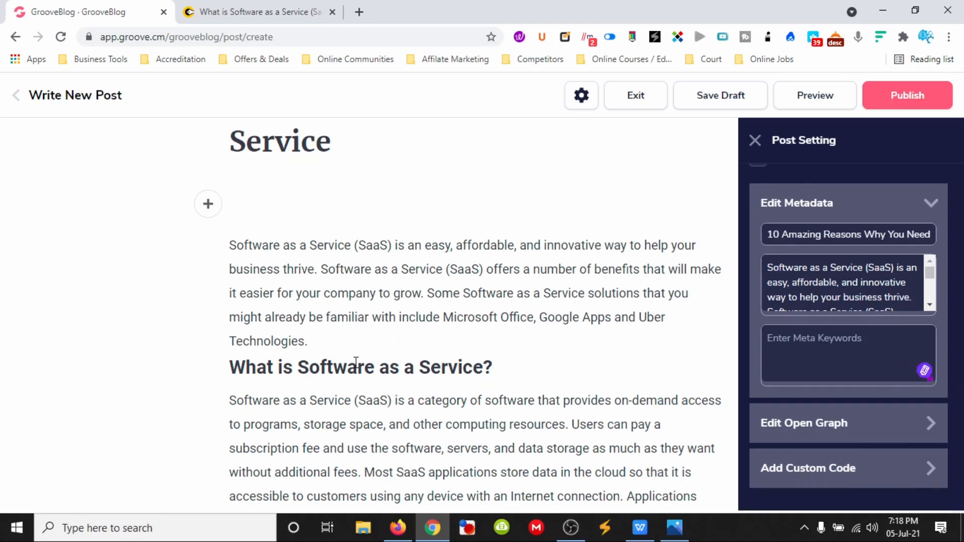
scroll(356, 362, "down", 1)
left_click(824, 422)
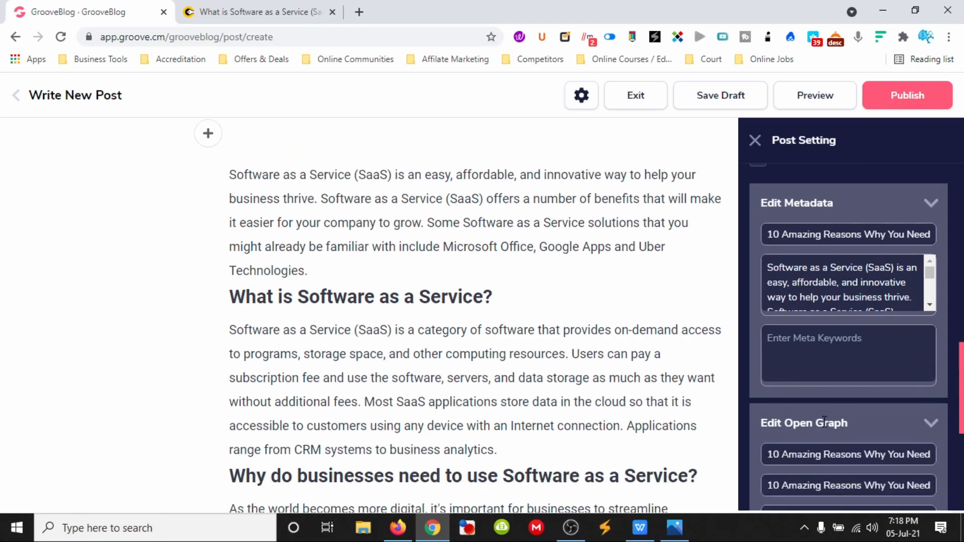
scroll(848, 427, "down", 3)
scroll(851, 481, "down", 3)
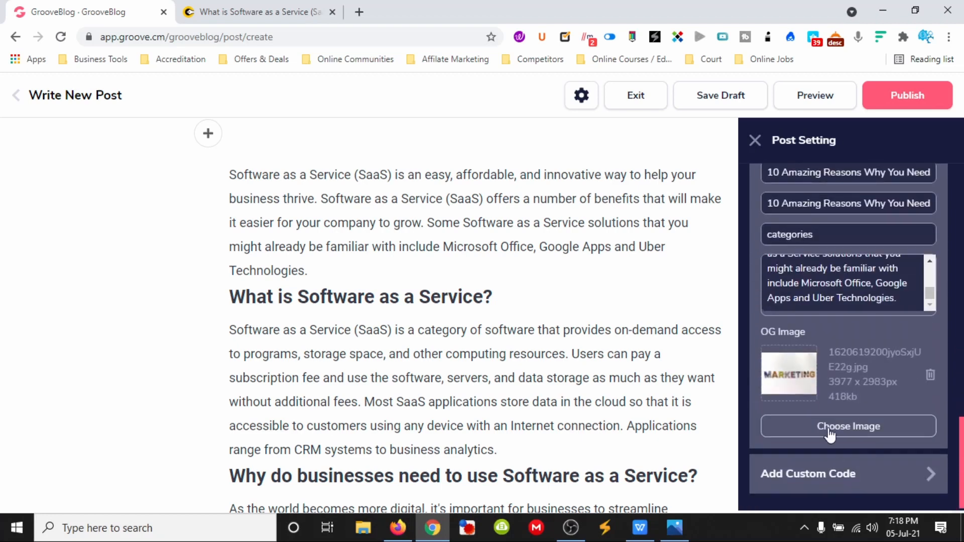
left_click(833, 460)
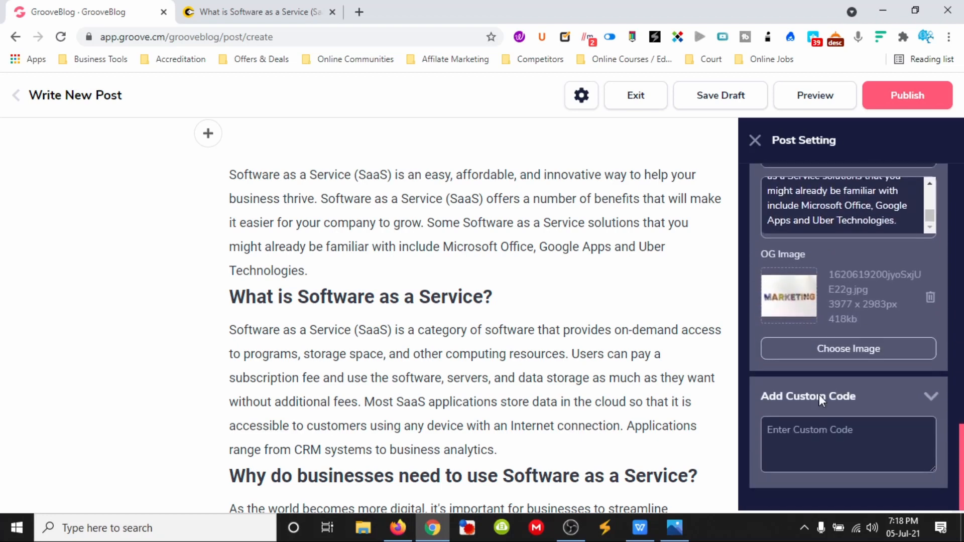
Step: Review the post settings from featured image to excerpt, opening the publish date calendar and cancelling it
scroll(820, 397, "up", 10)
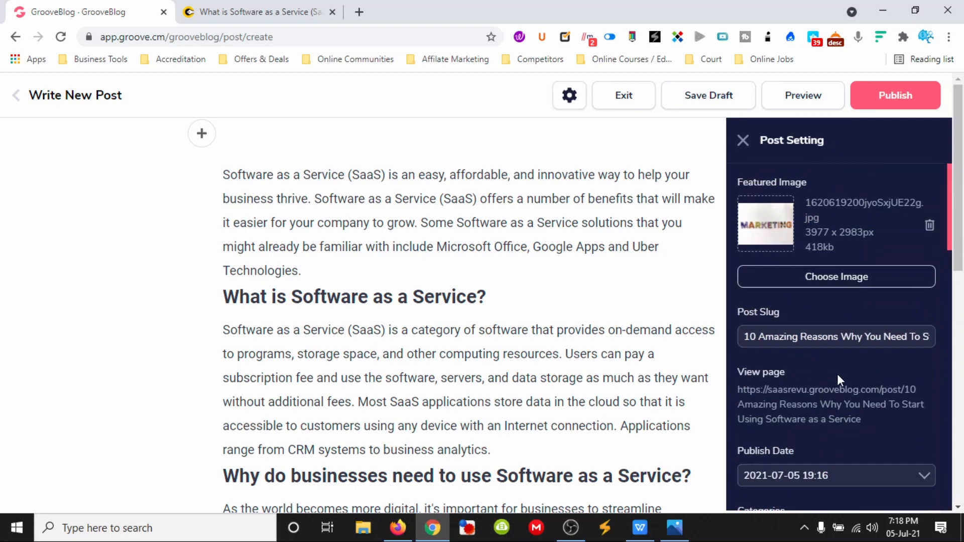
scroll(837, 373, "down", 4)
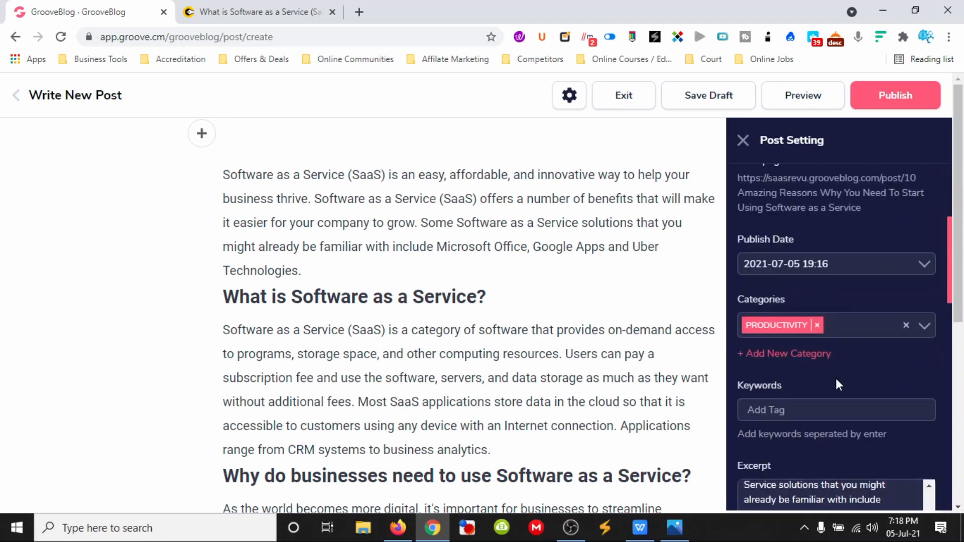
scroll(806, 282, "up", 4)
scroll(829, 296, "down", 4)
left_click(926, 263)
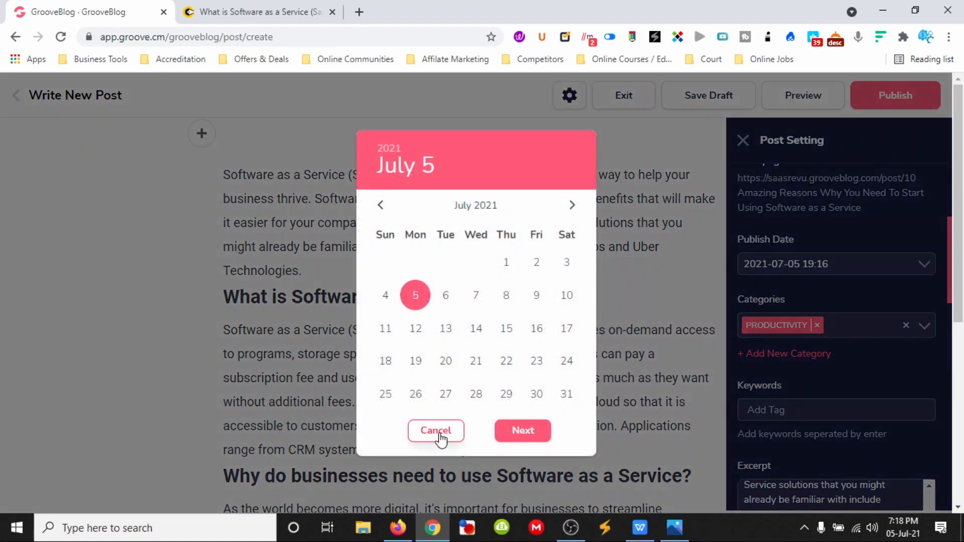
left_click(436, 430)
scroll(828, 361, "down", 2)
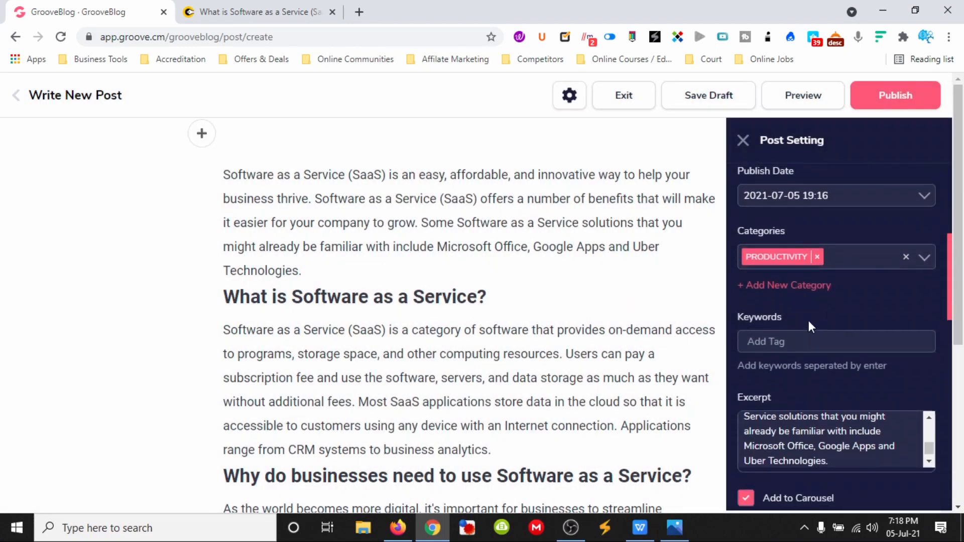
scroll(808, 323, "up", 5)
Step: Close the post settings, then save the post as a draft and open its preview
left_click(742, 140)
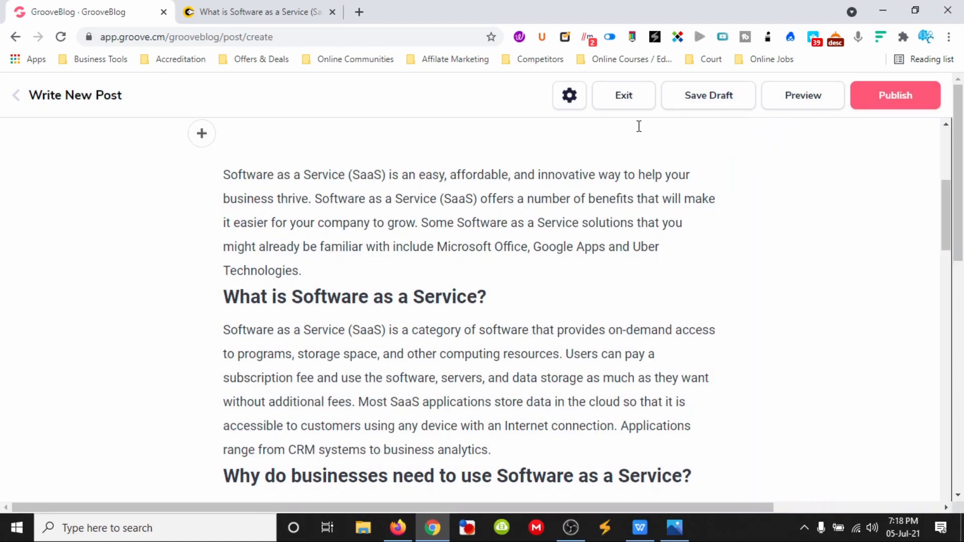
left_click(714, 99)
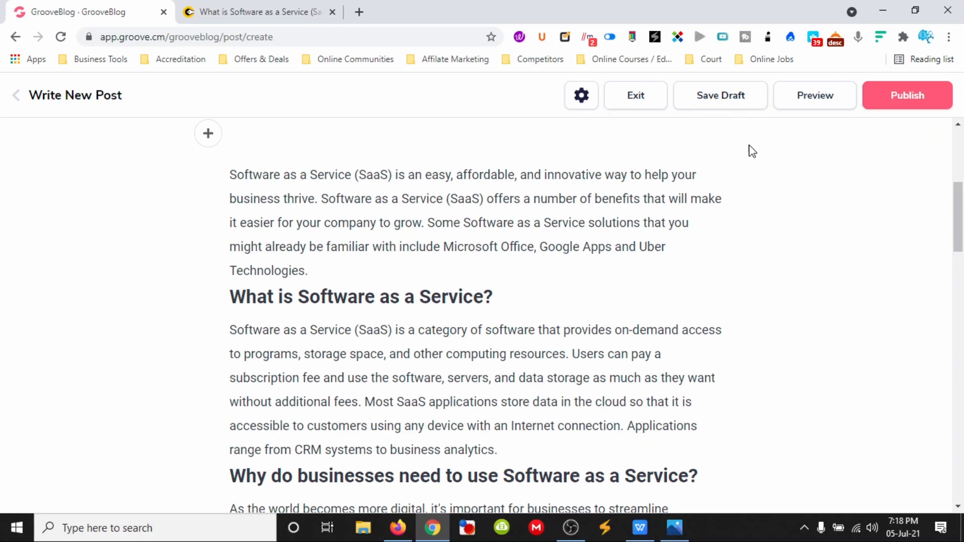
left_click(832, 103)
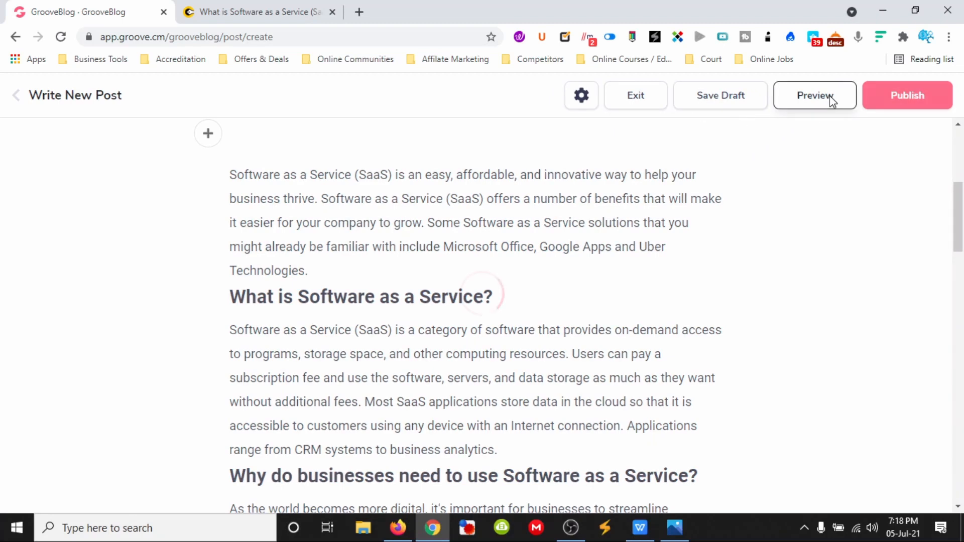
Step: In ClosersCopy's Compose 5k, remove the stray quotation mark after "how to start a coaching business online" and compose the draft from the outline
left_click(421, 12)
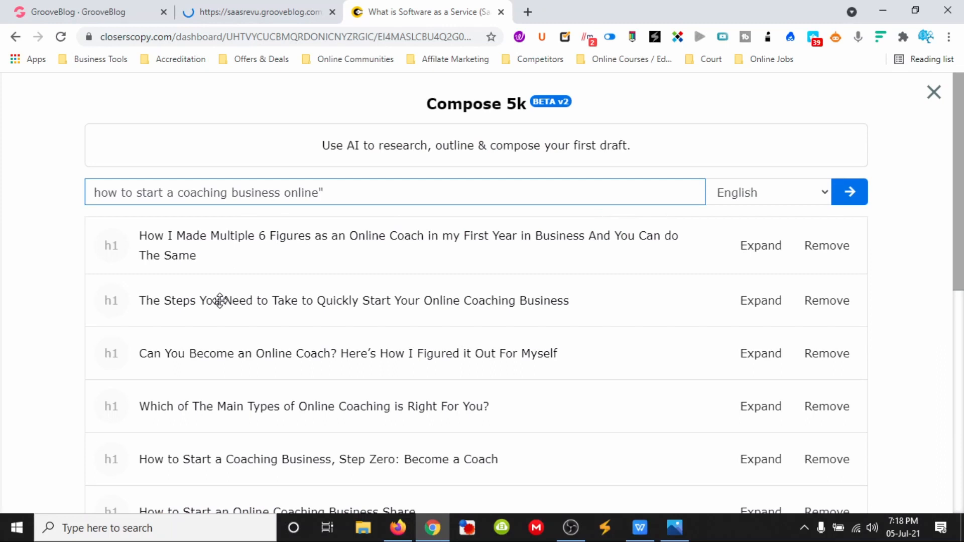
scroll(221, 317, "down", 2)
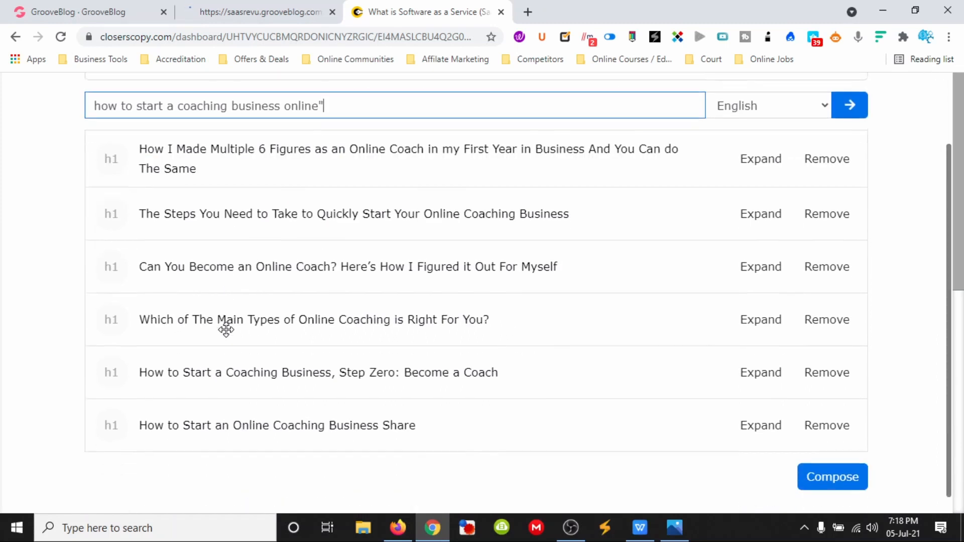
scroll(208, 338, "up", 2)
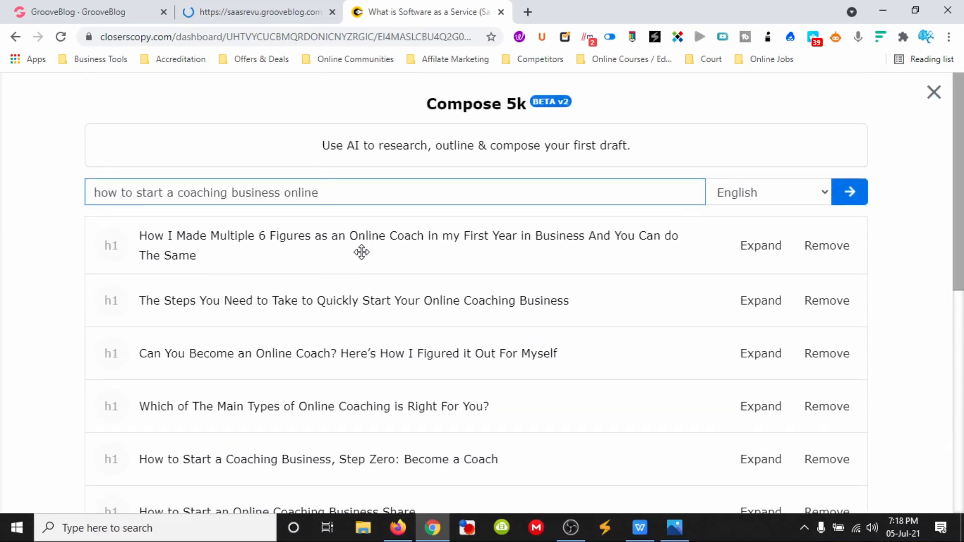
key("BackSpace")
scroll(587, 263, "down", 2)
left_click(842, 461)
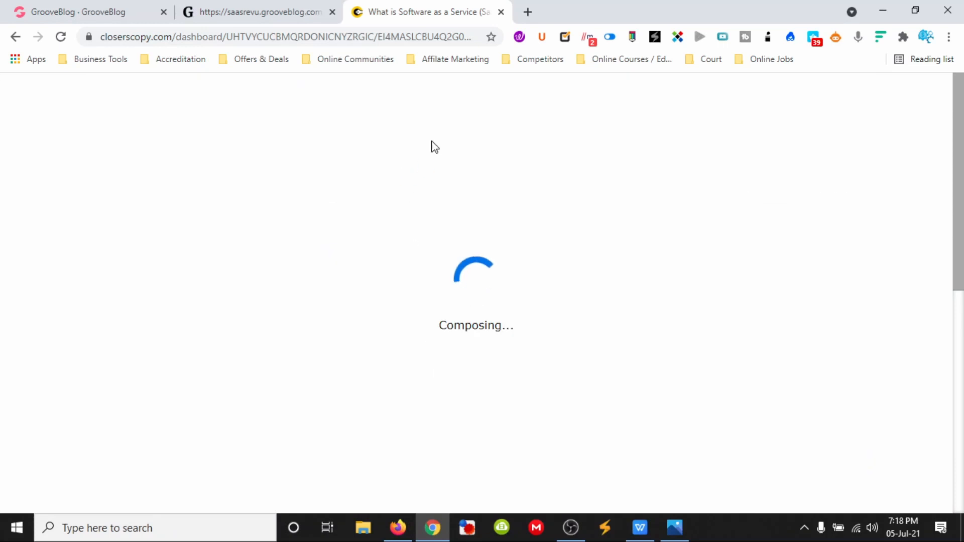
Step: Look at the post's preview page and return to the GrooveFunnels page while the draft is composing
left_click(289, 6)
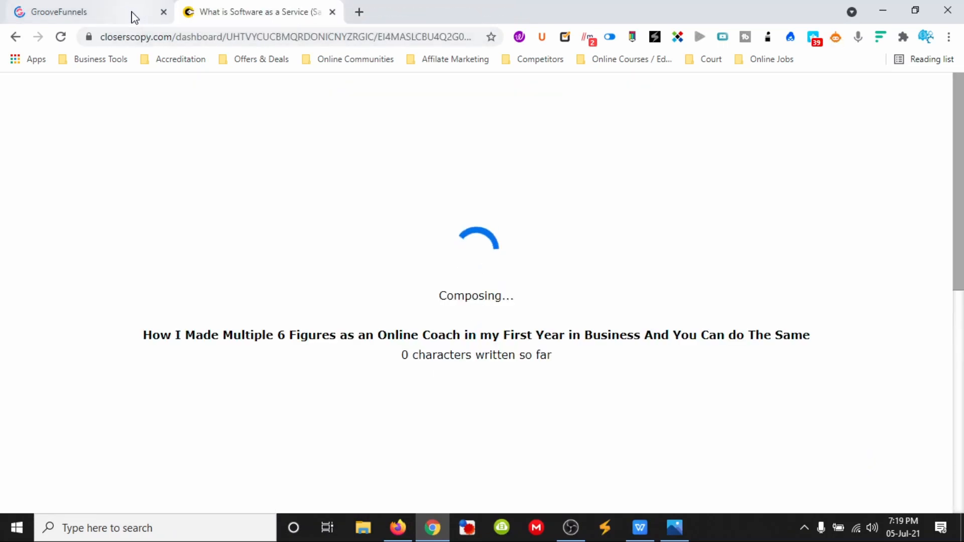
left_click(133, 16)
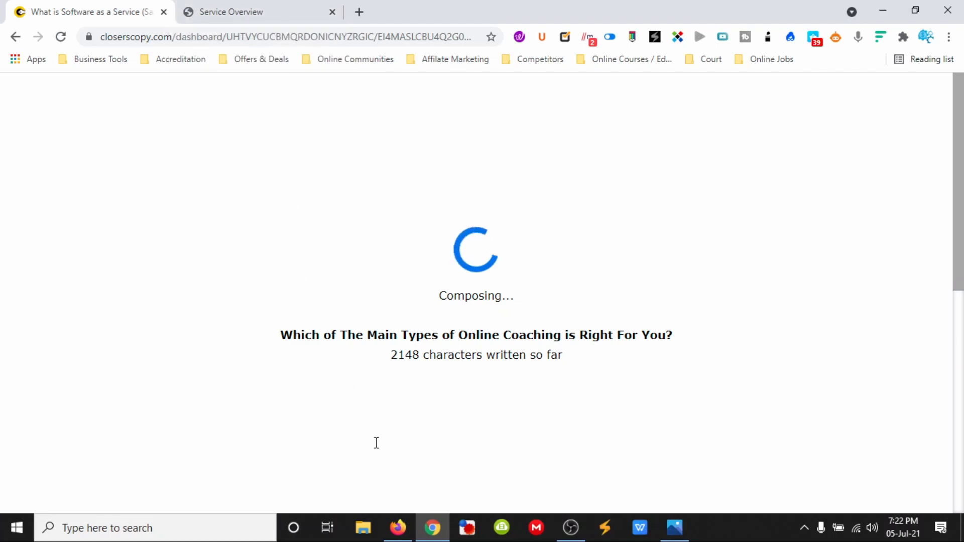
Step: Look through the StackCP service overview for example.org, from the CDN tools down to the security and statistics sections
left_click(226, 13)
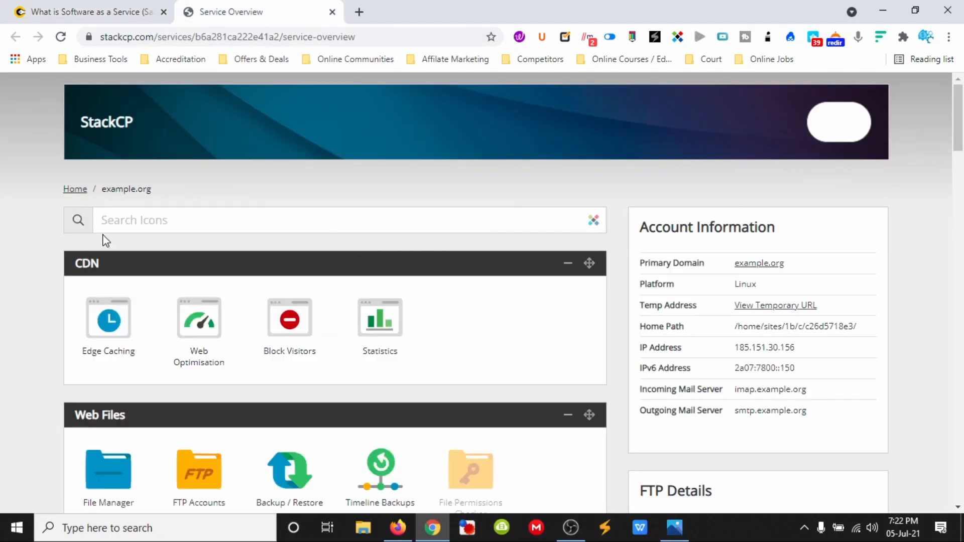
scroll(415, 231, "down", 5)
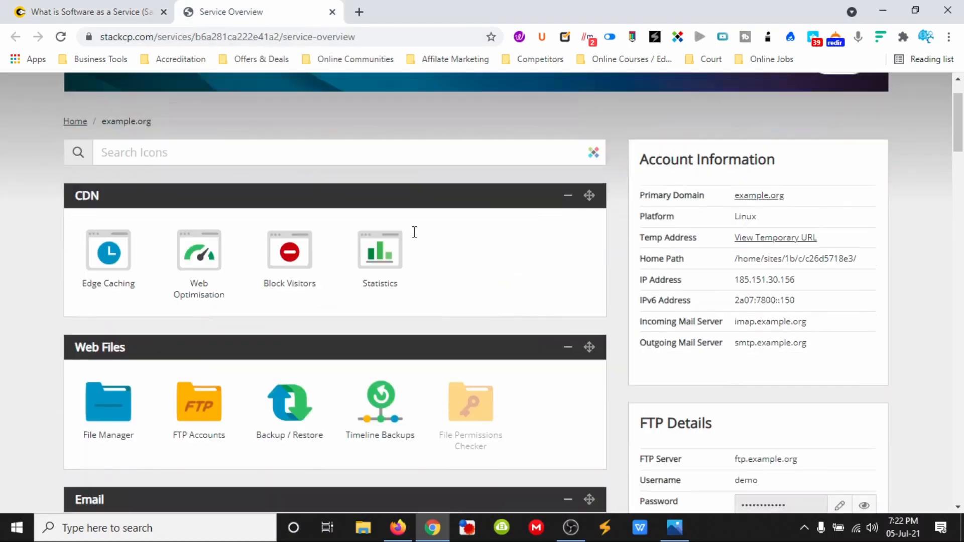
scroll(452, 254, "up", 5)
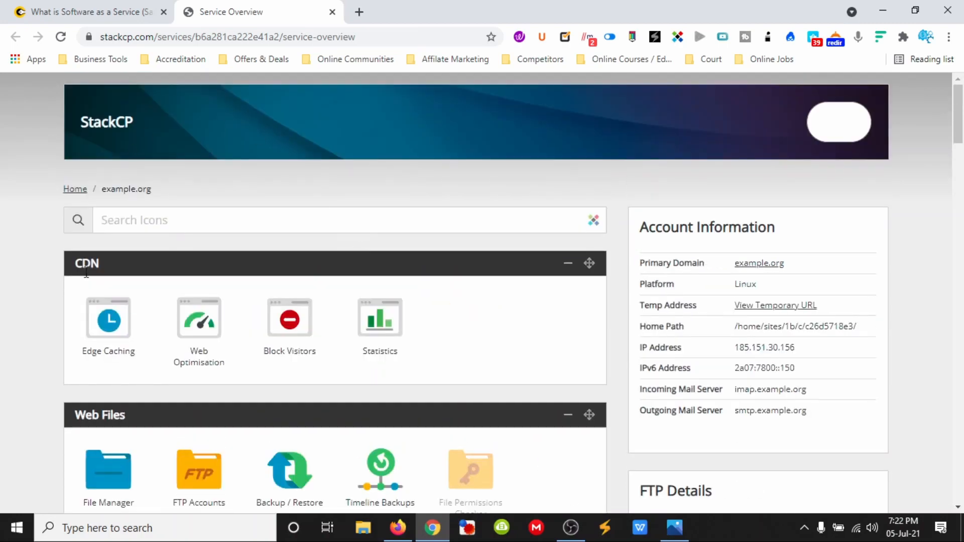
scroll(56, 296, "down", 7)
scroll(57, 296, "down", 1)
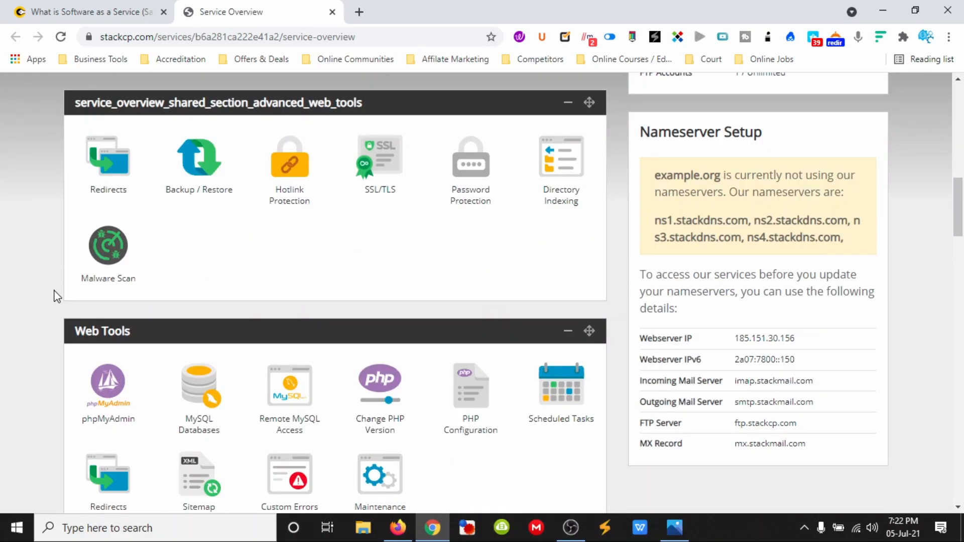
scroll(58, 295, "down", 9)
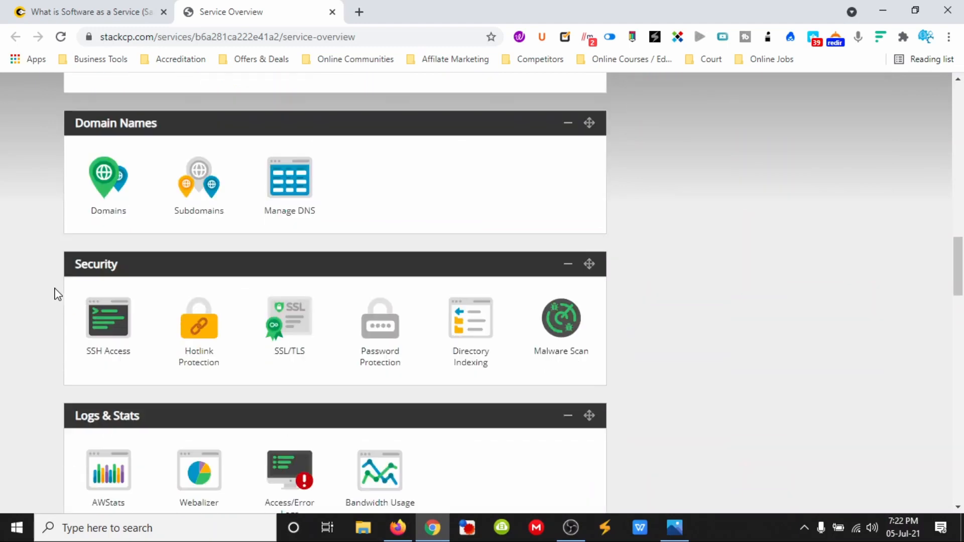
scroll(248, 75, "down", 2)
Step: Open the BarkWeb hosting website in a new browser tab
left_click(359, 12)
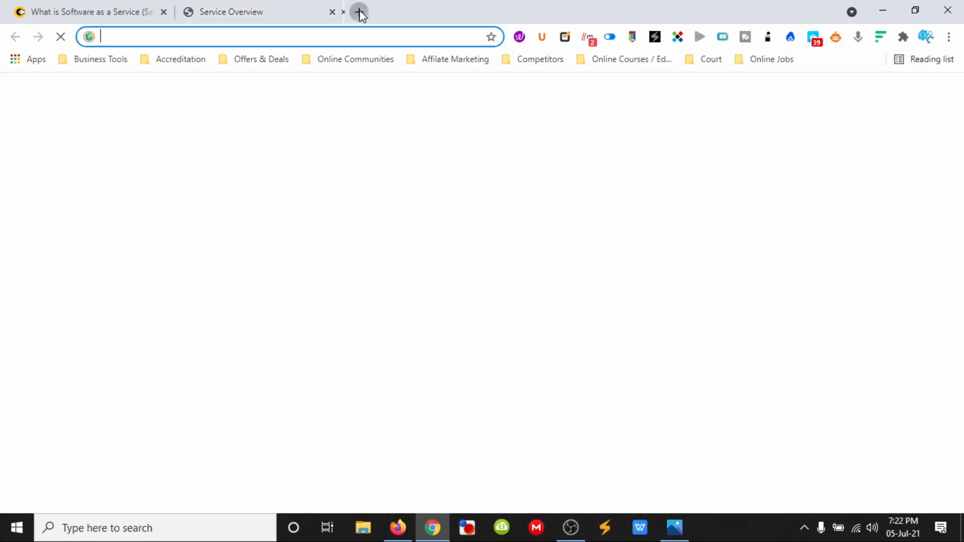
type("bar")
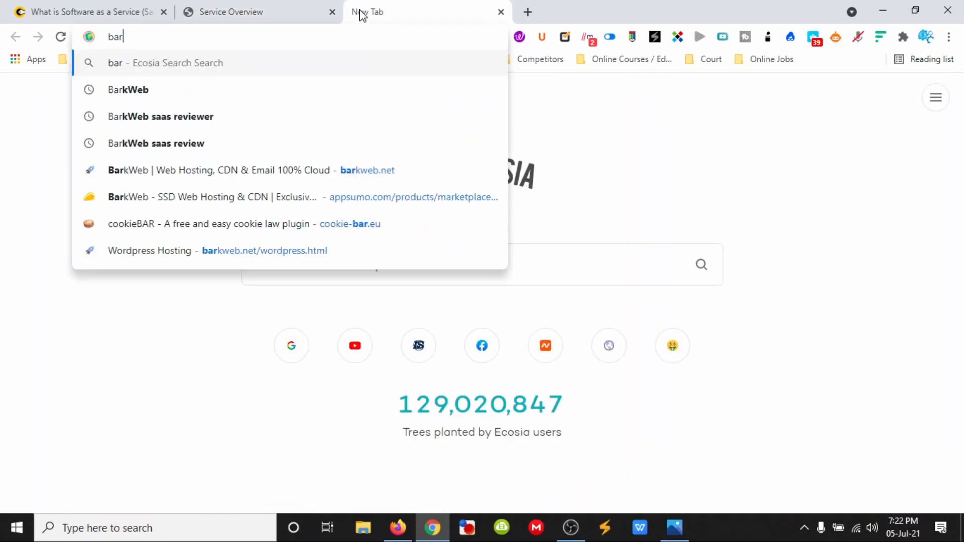
key("Down")
key("Return")
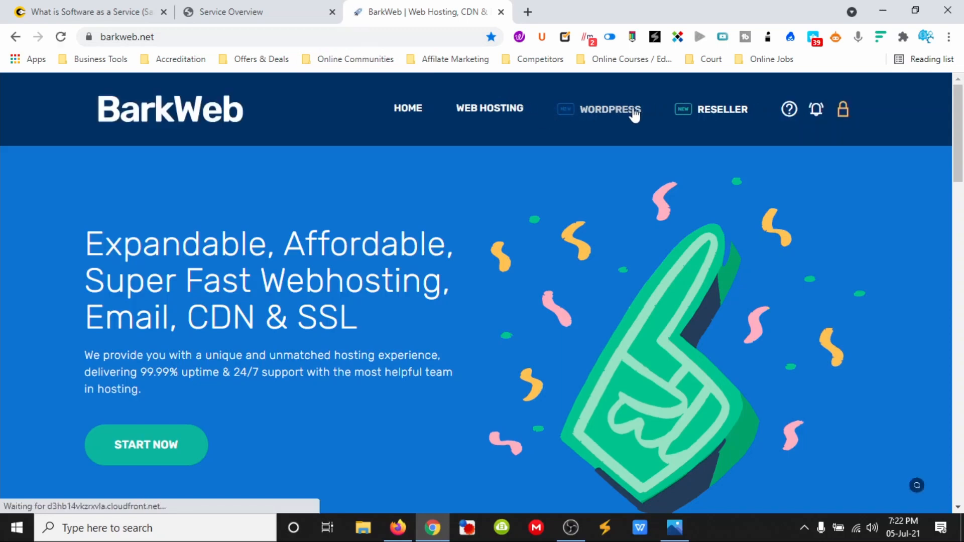
Step: Back in the StackCP service overview, examine the web tools, nameserver setup, usage information, email and CDN sections
left_click(254, 12)
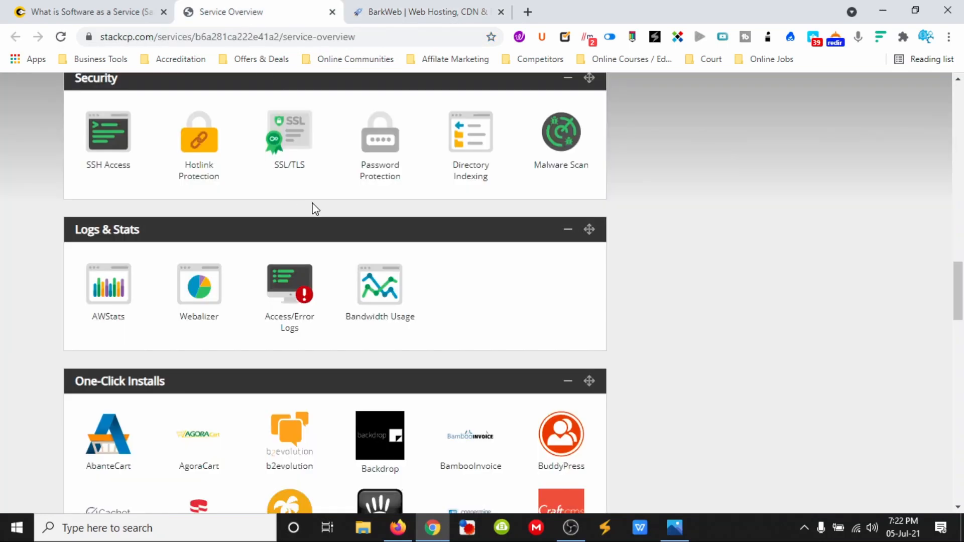
scroll(37, 213, "up", 4)
scroll(61, 194, "up", 5)
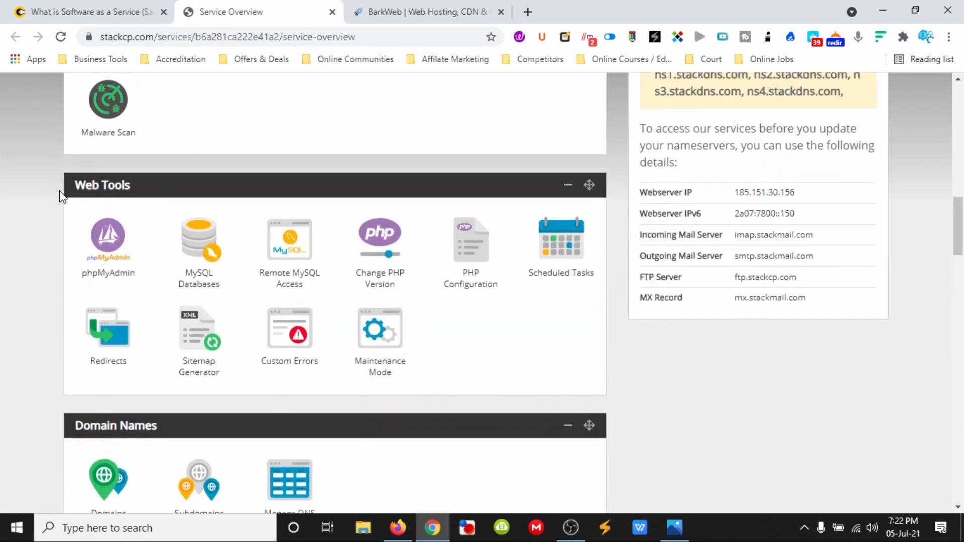
scroll(258, 248, "down", 4)
scroll(254, 283, "up", 8)
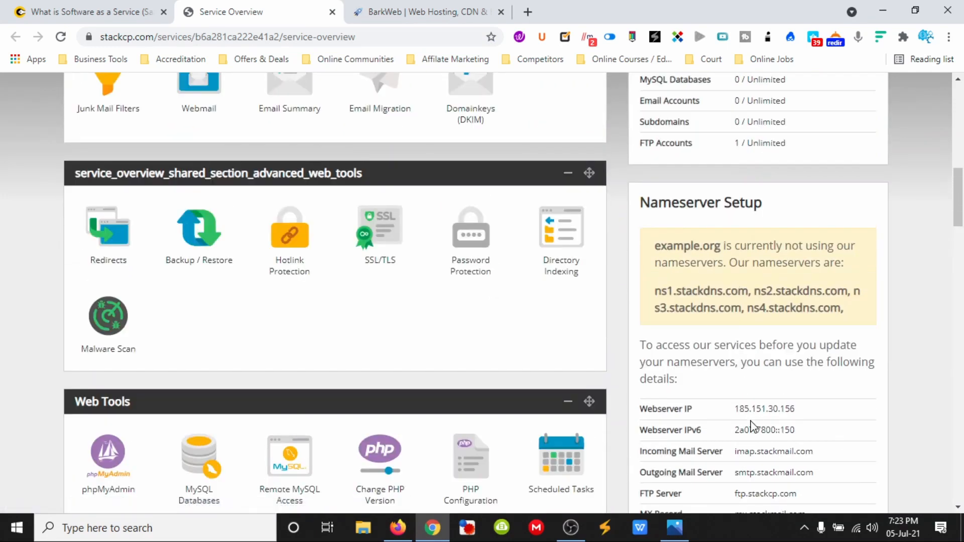
scroll(718, 261, "up", 3)
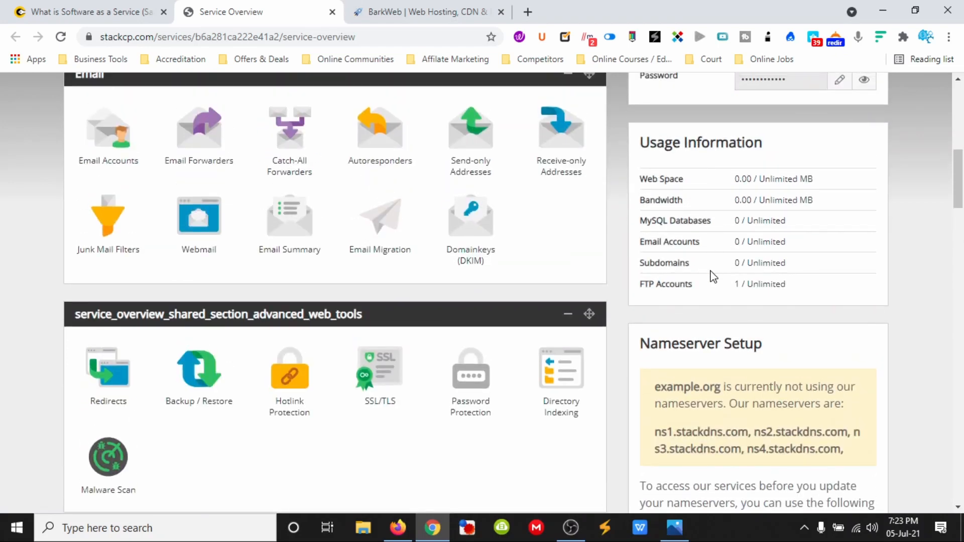
scroll(713, 276, "up", 4)
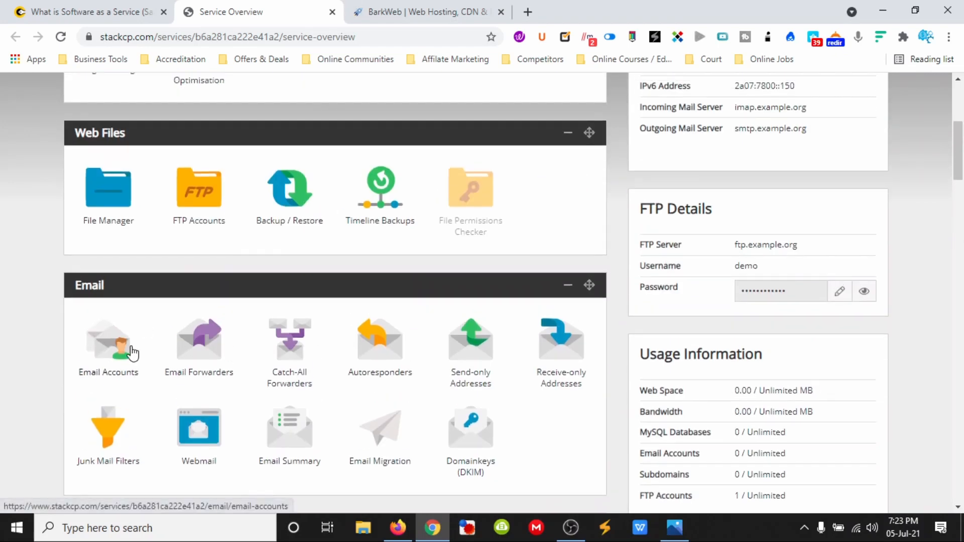
scroll(166, 327, "up", 4)
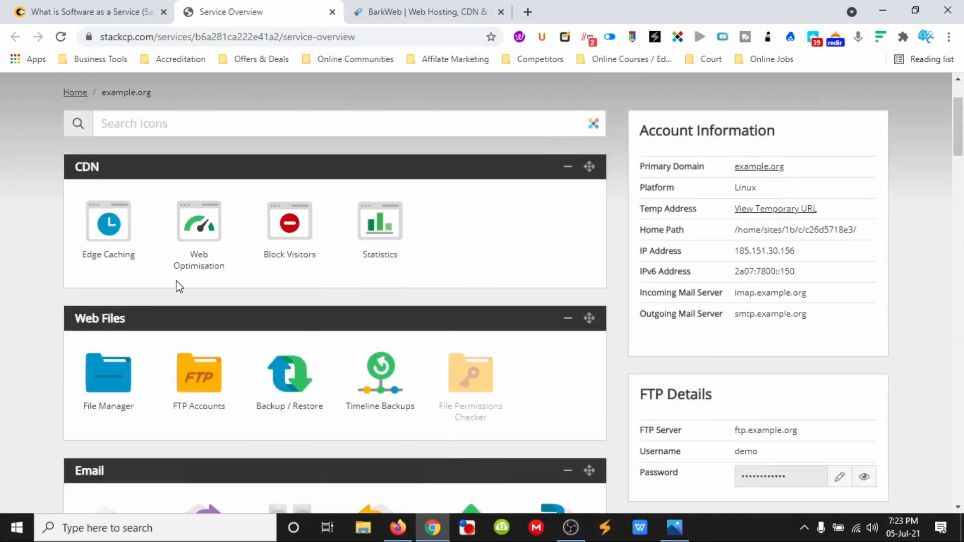
Step: Browse StackCP's One-Click Installs catalogue through to WordPress and the remaining applications at its end
scroll(390, 328, "down", 15)
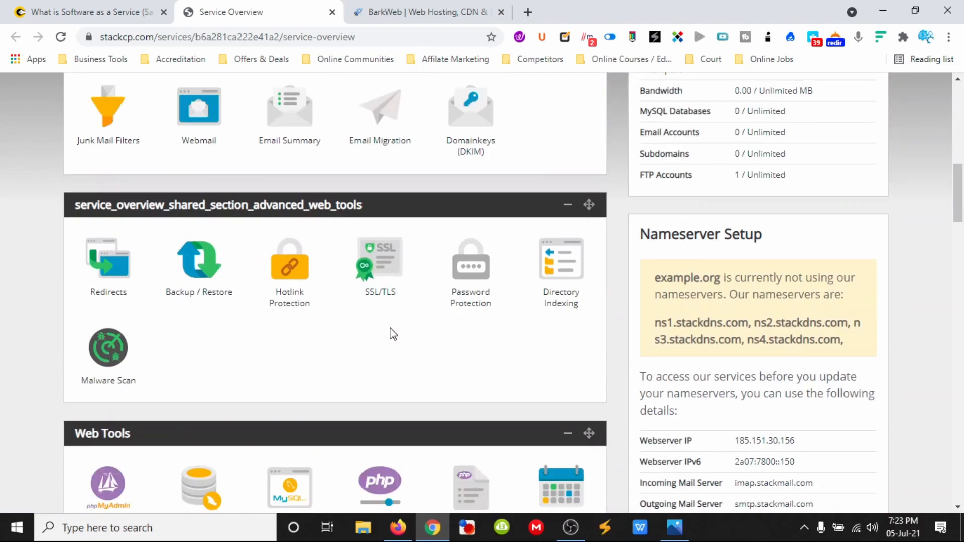
scroll(151, 291, "down", 11)
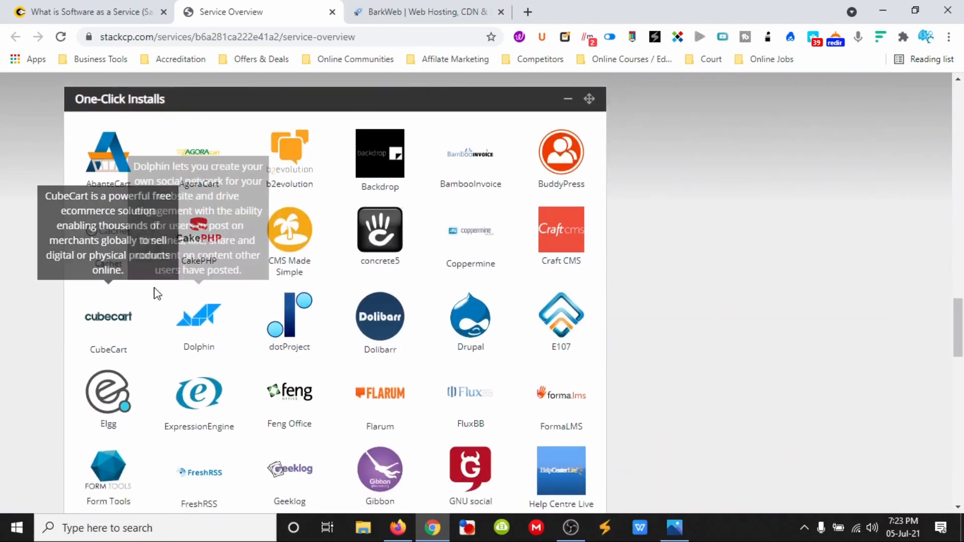
scroll(200, 301, "up", 5)
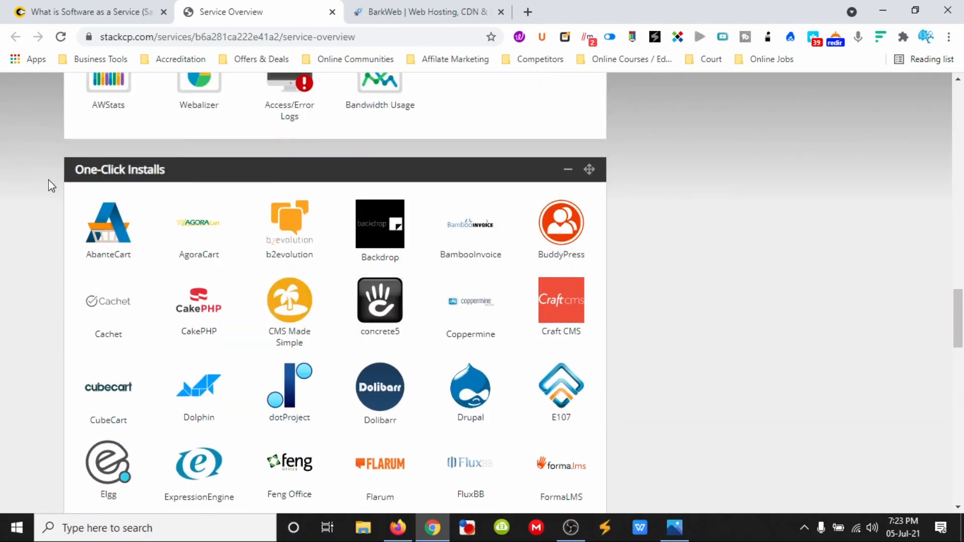
scroll(29, 208, "up", 3)
scroll(158, 337, "down", 3)
scroll(159, 337, "down", 20)
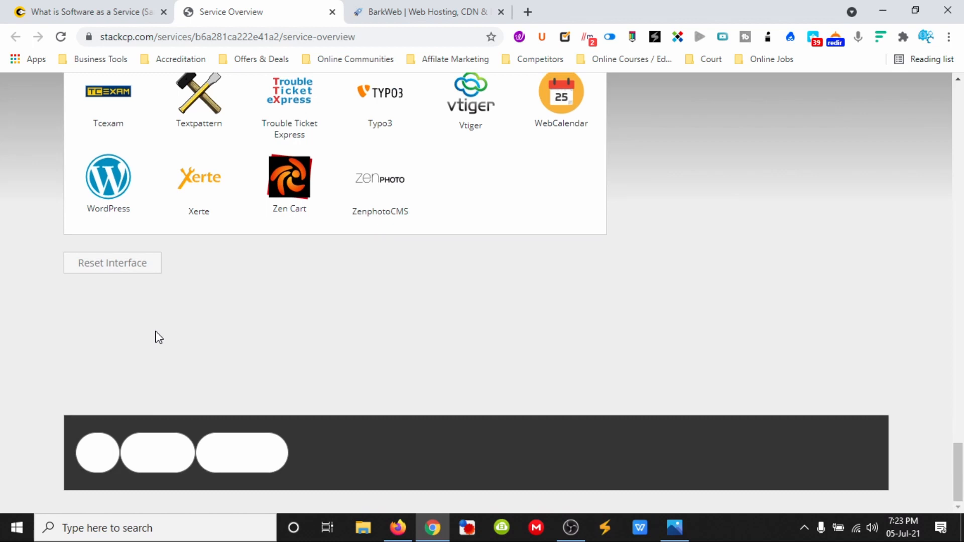
Step: Open the WordPress one-click installer, examine its domain and directory settings, and return to the StackCP home page
left_click(109, 184)
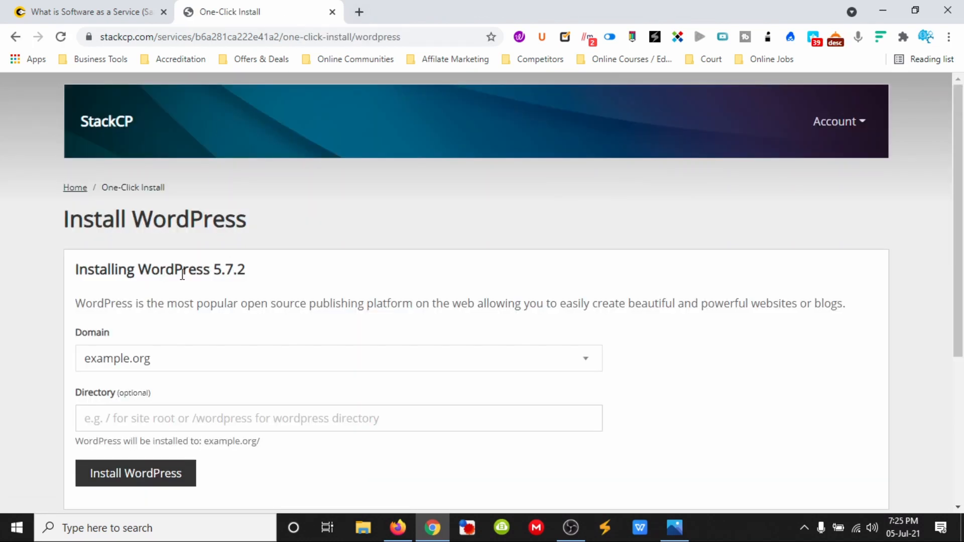
scroll(182, 275, "down", 4)
scroll(170, 219, "up", 4)
left_click(75, 187)
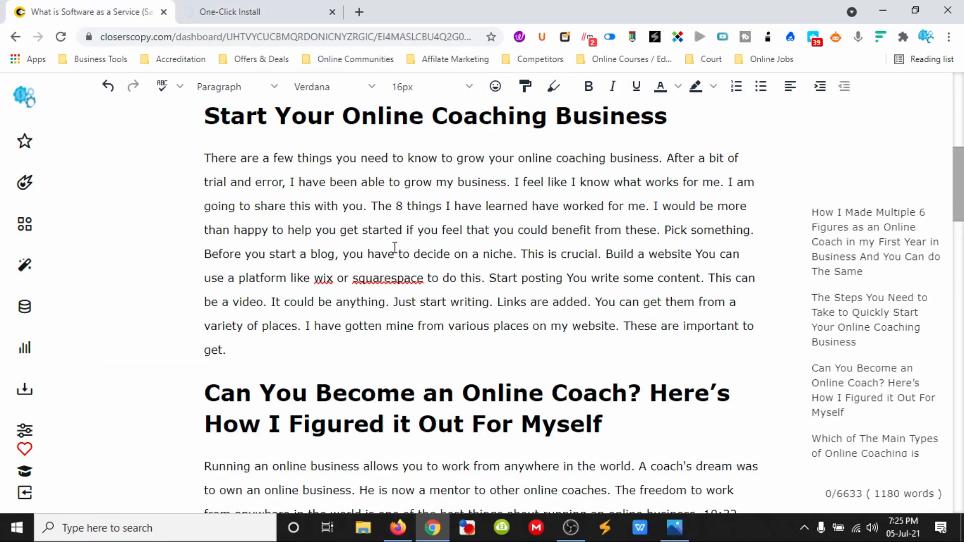
Step: Switch to the ClosersCopy draft and examine the generated article from the opening coaching headline through to the numbered SaaS points at its end
scroll(395, 247, "up", 10)
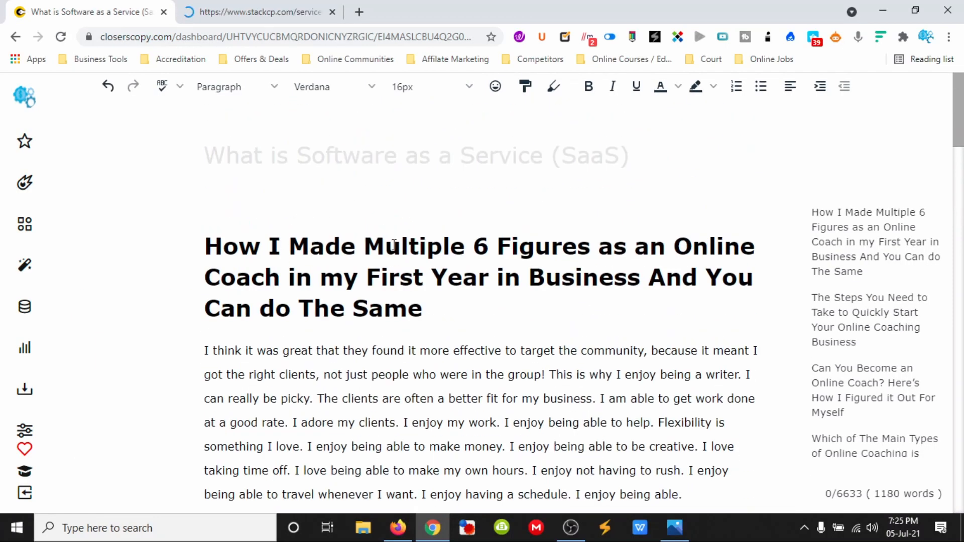
scroll(394, 244, "down", 16)
scroll(393, 245, "down", 20)
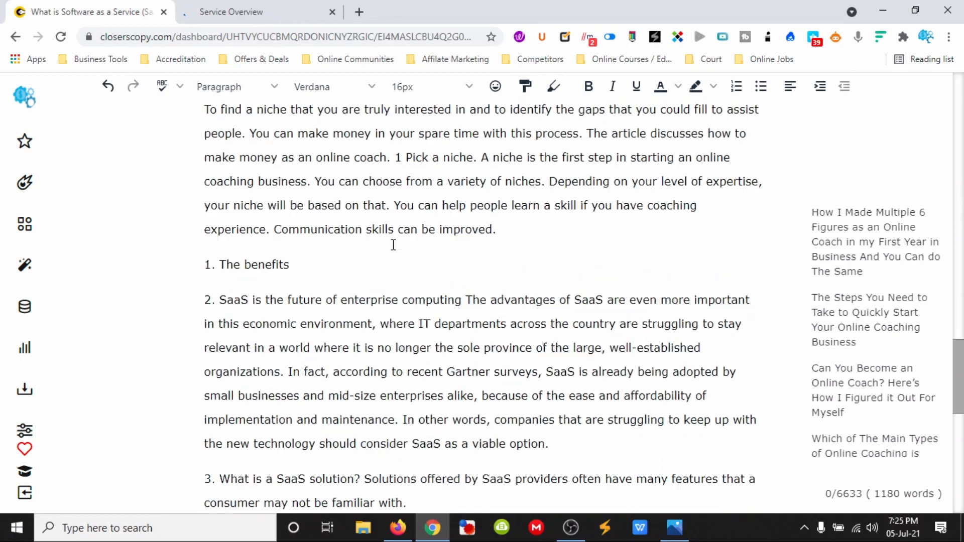
scroll(401, 253, "up", 20)
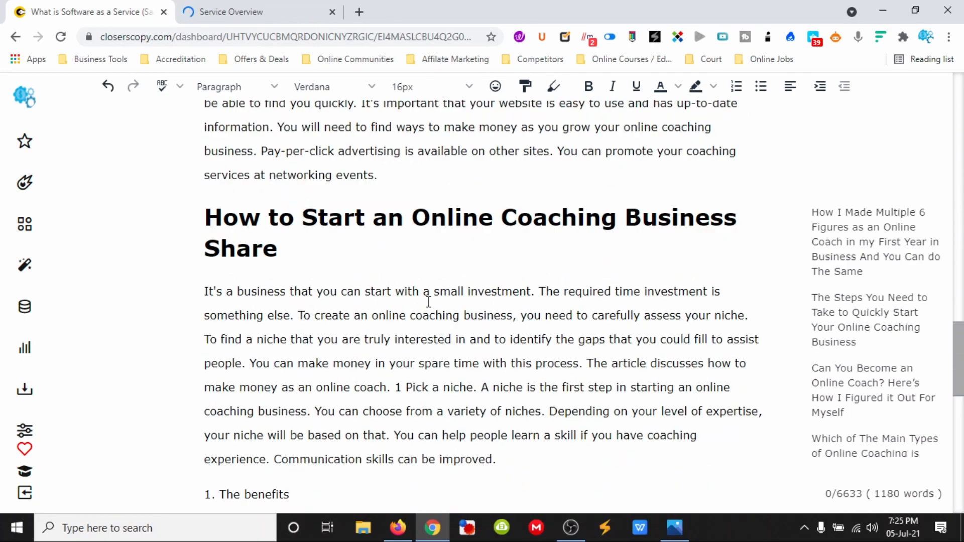
scroll(430, 301, "up", 7)
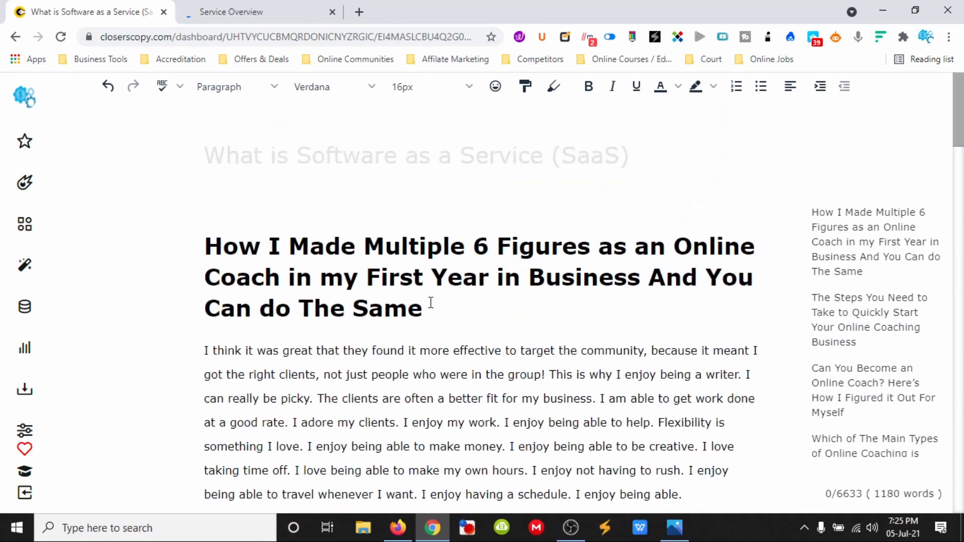
scroll(429, 301, "down", 6)
scroll(429, 303, "up", 6)
left_click_drag(210, 236, 531, 383)
left_click(502, 254)
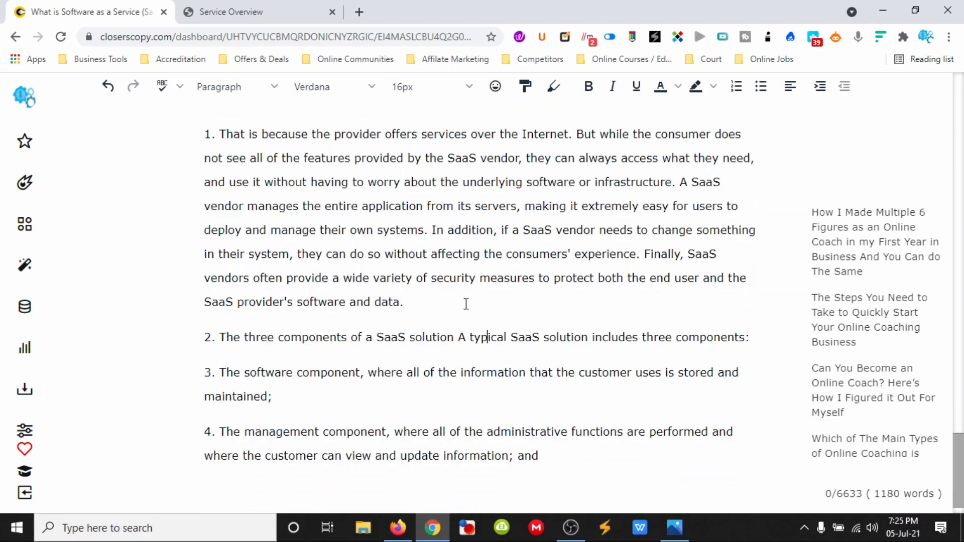
scroll(459, 301, "up", 20)
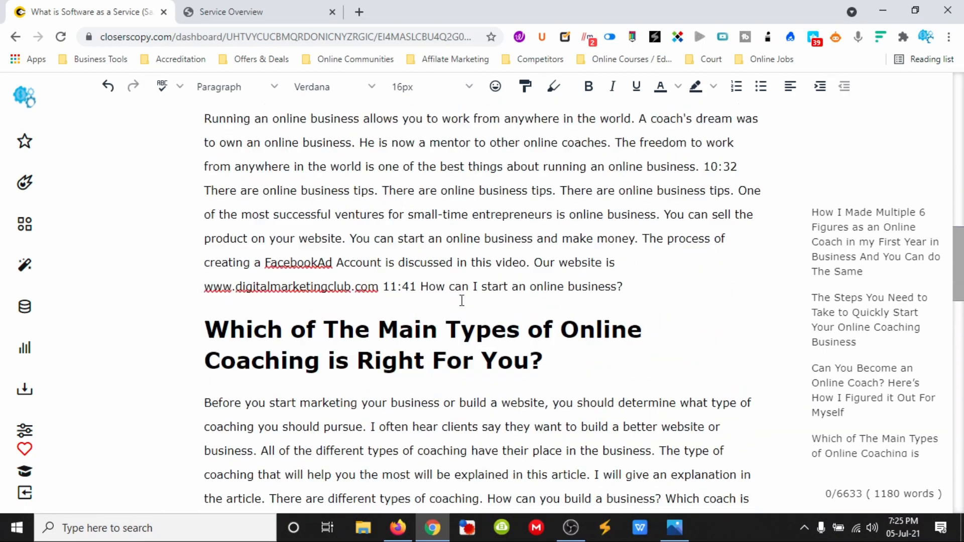
scroll(462, 300, "up", 6)
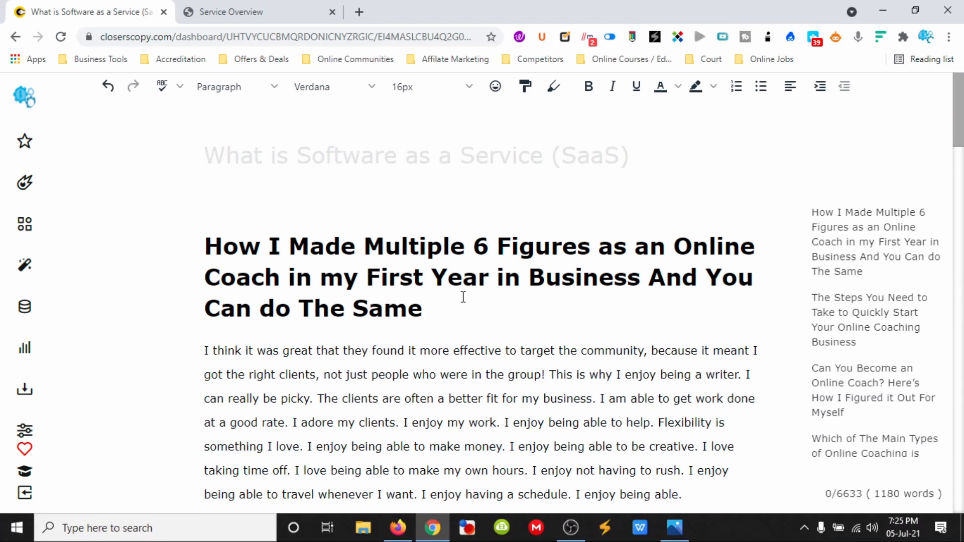